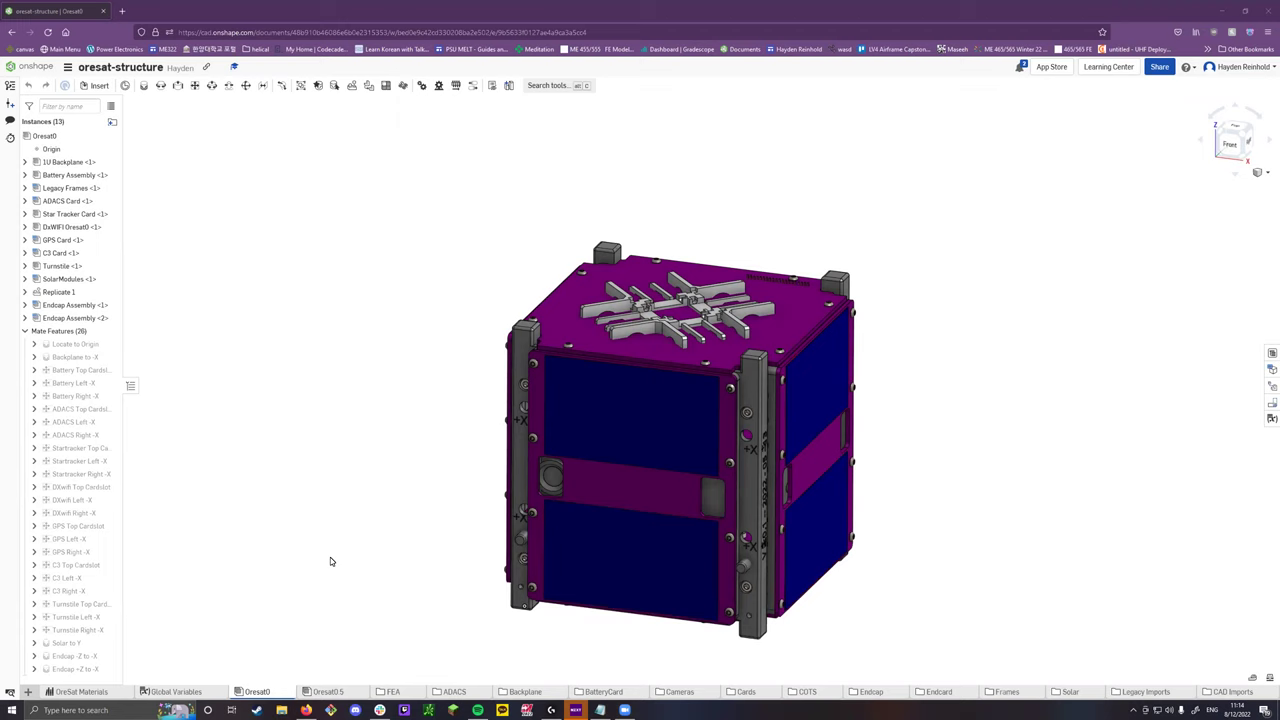
Open the document's version history and create a workspace named New Developer from the Start version.
scroll(316, 457, down, 1)
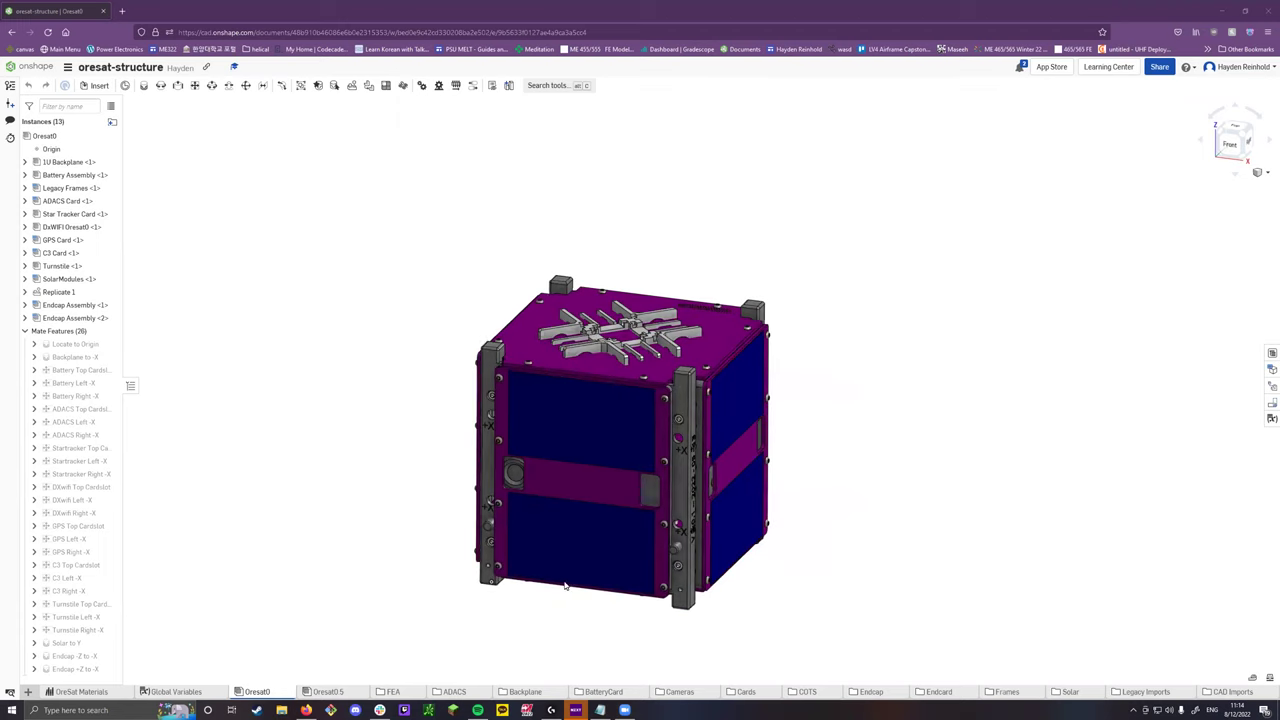
scroll(581, 600, up, 1)
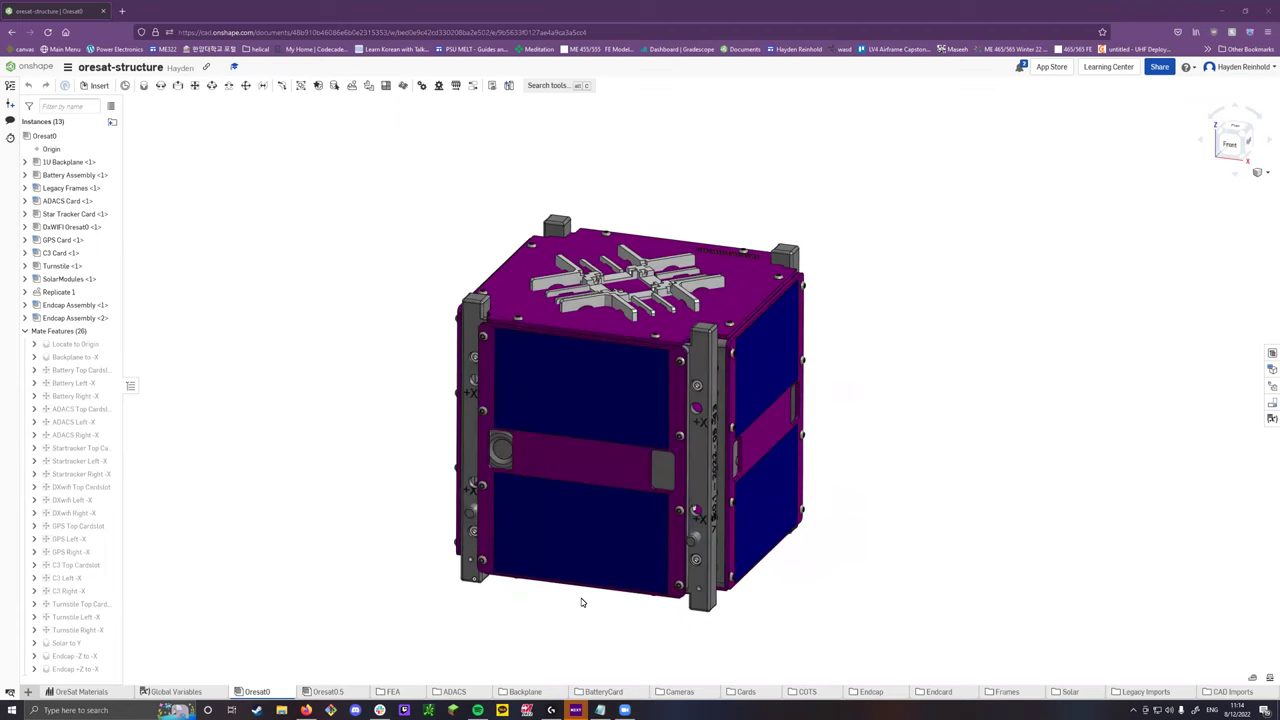
click(9, 86)
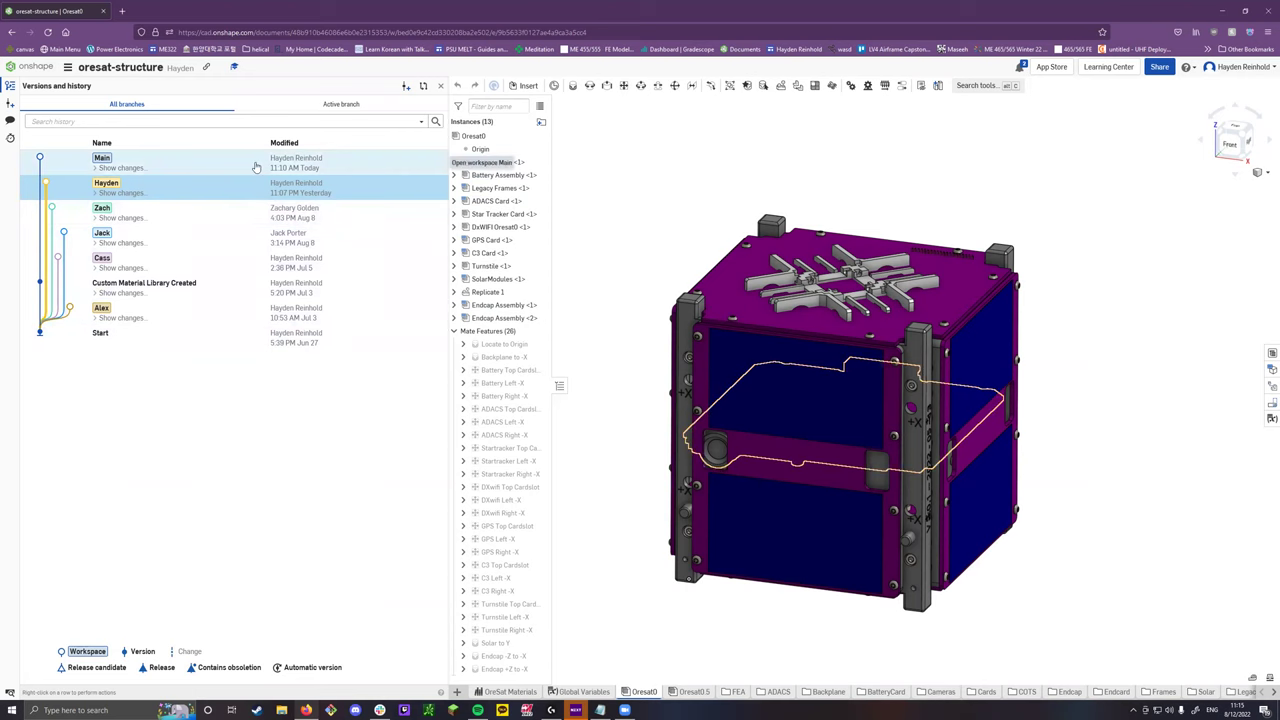
click(120, 344)
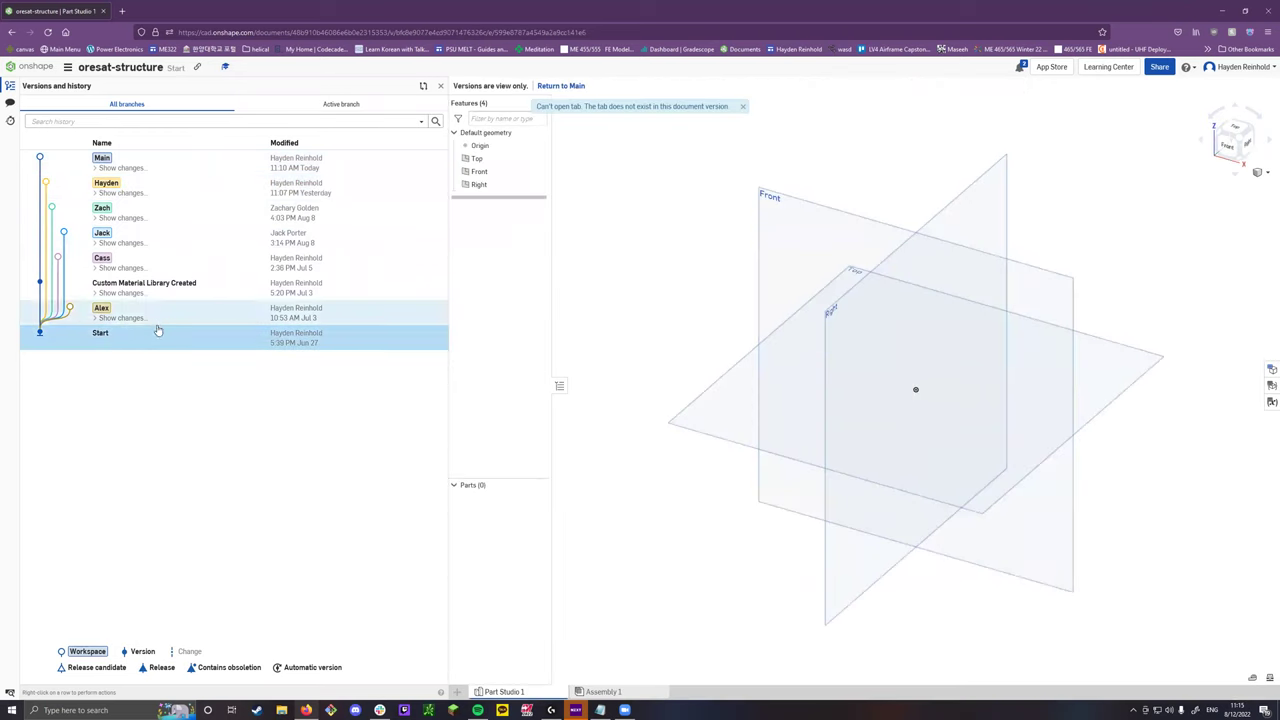
right_click(116, 342)
click(160, 363)
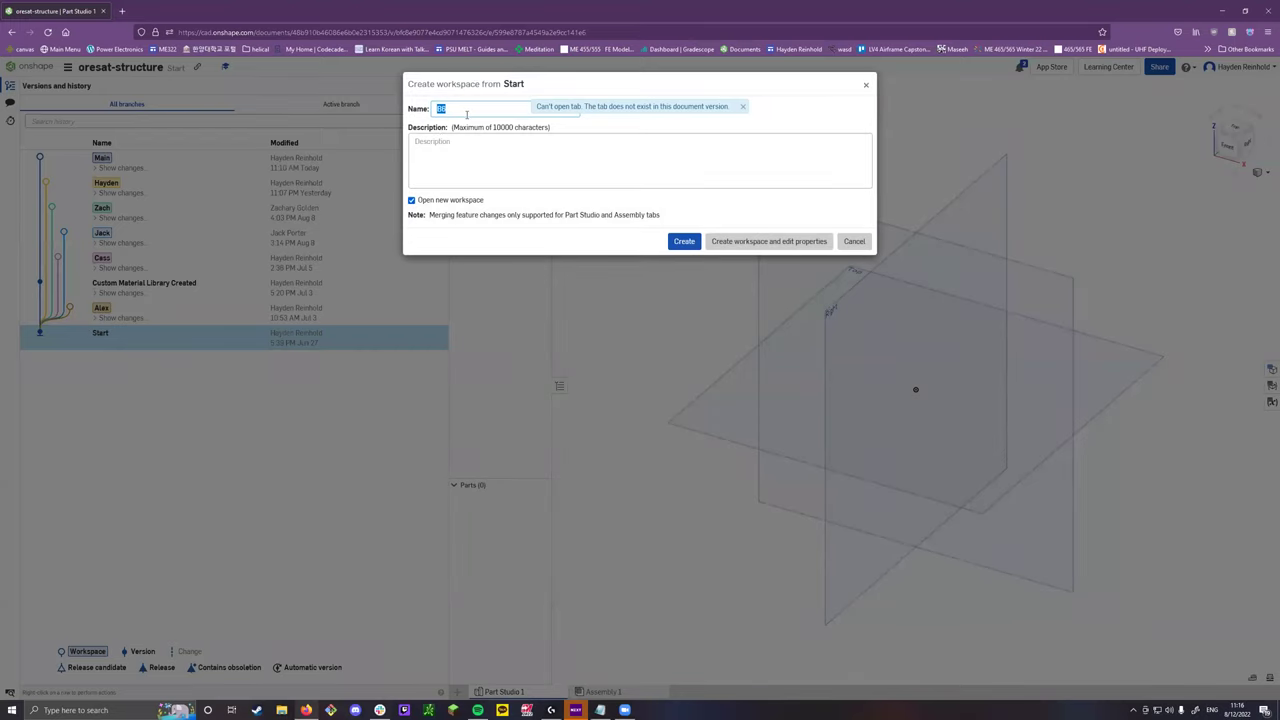
text(New Developer)
click(690, 241)
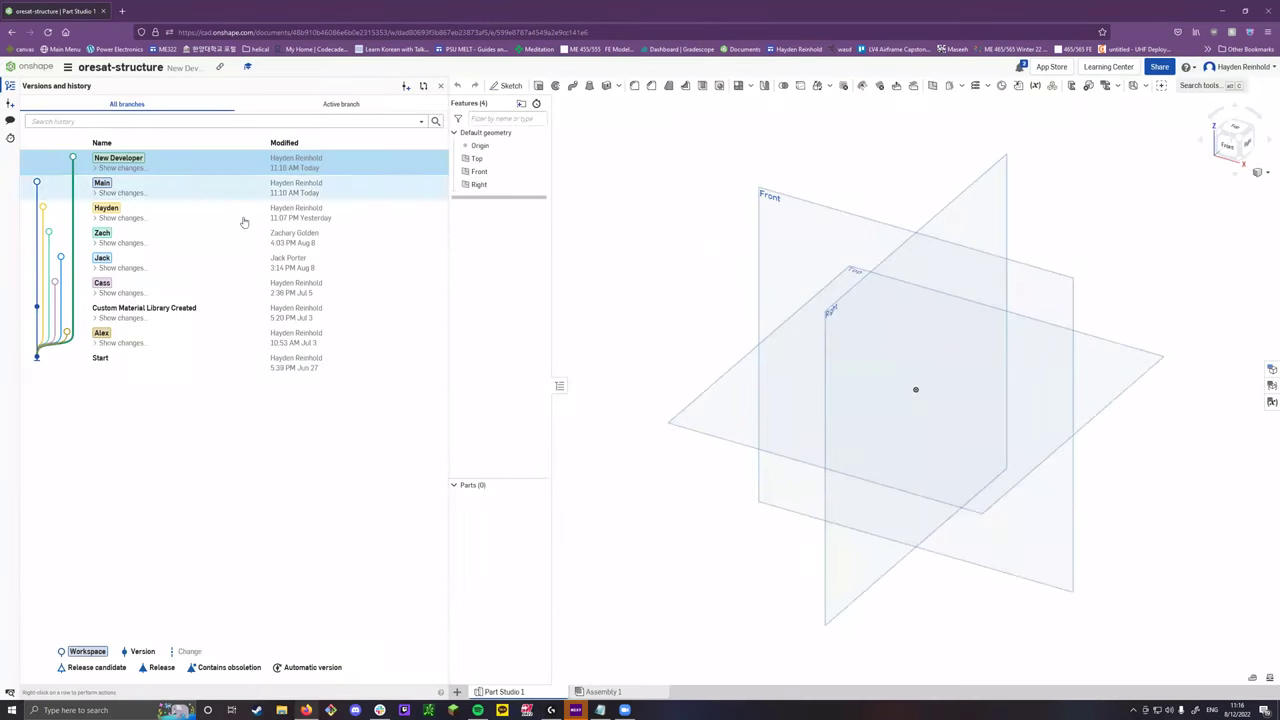
right_click(168, 191)
click(203, 238)
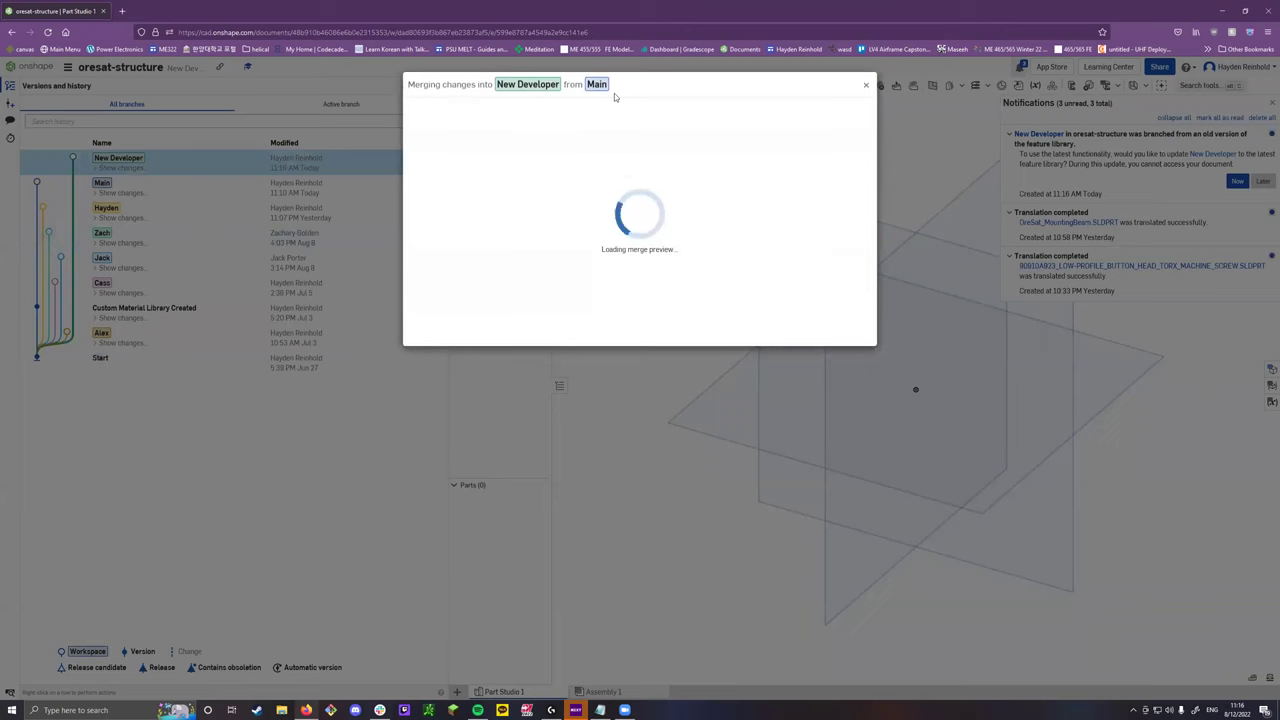
click(866, 84)
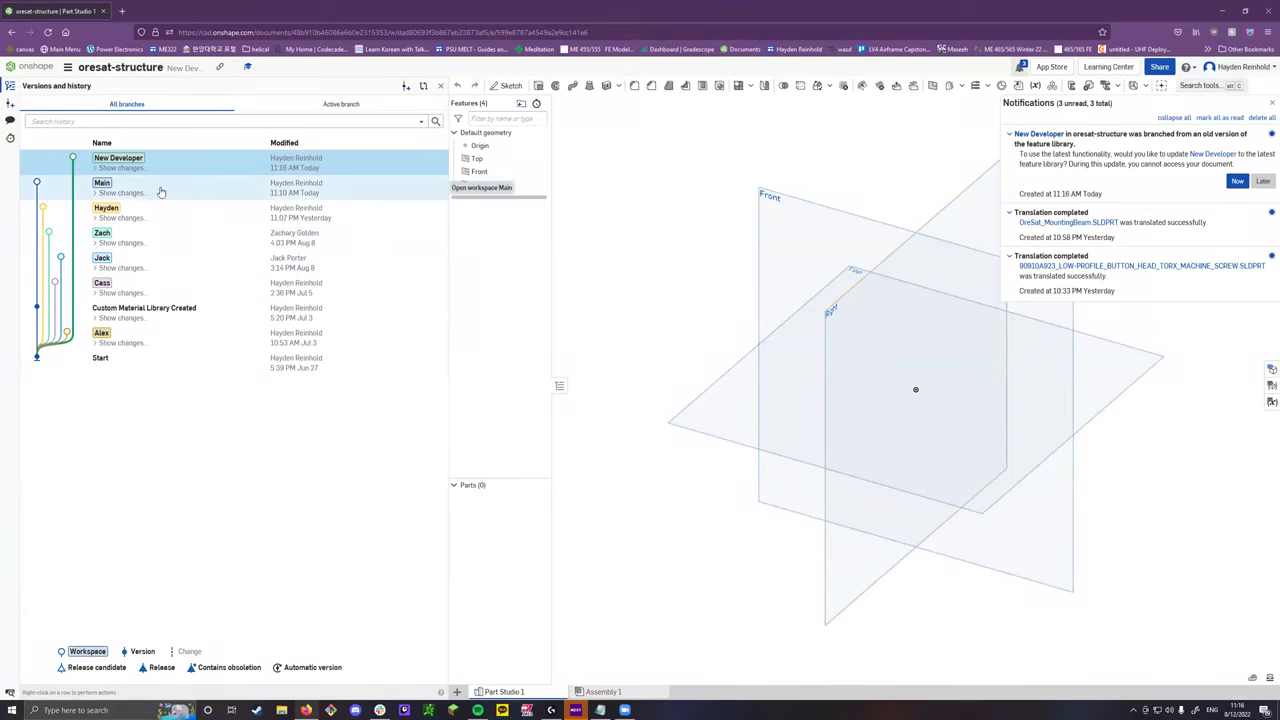
Merge the Main workspace into New Developer, replacing all changed tabs with Main.
right_click(160, 192)
click(206, 237)
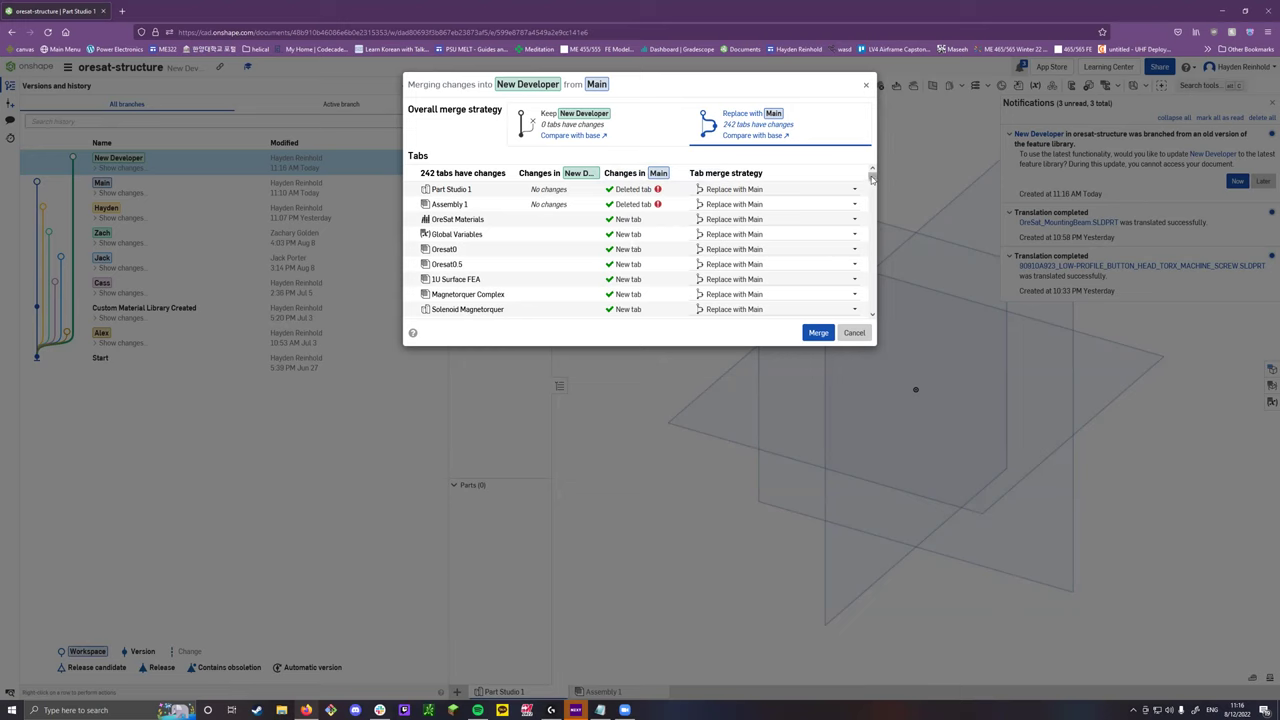
scroll(872, 177, down, 2)
scroll(868, 177, up, 2)
mouse_move(873, 179)
mouse_down()
mouse_move(872, 312)
mouse_move(877, 163)
mouse_up()
click(814, 336)
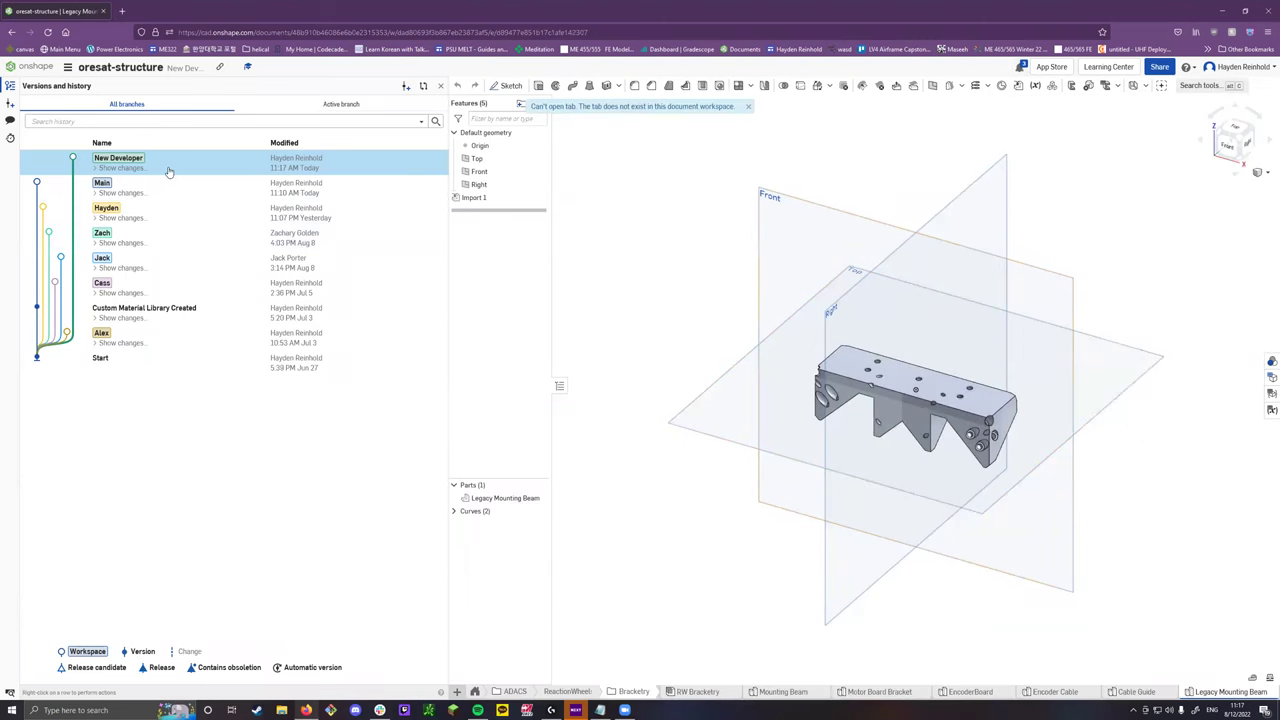
Open the Magnetorquers folder inside the ADACS folder and view the Magnetorquer Complex assembly.
right_drag(757, 346, 795, 619)
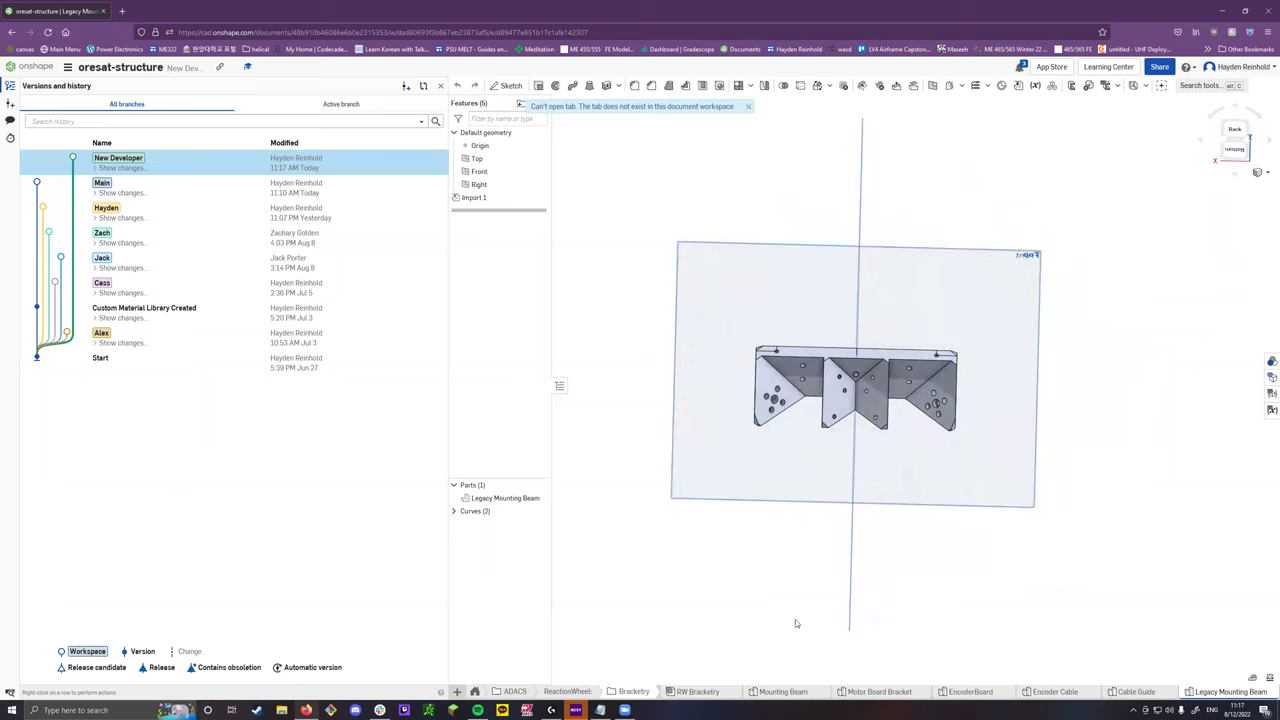
click(510, 691)
click(606, 691)
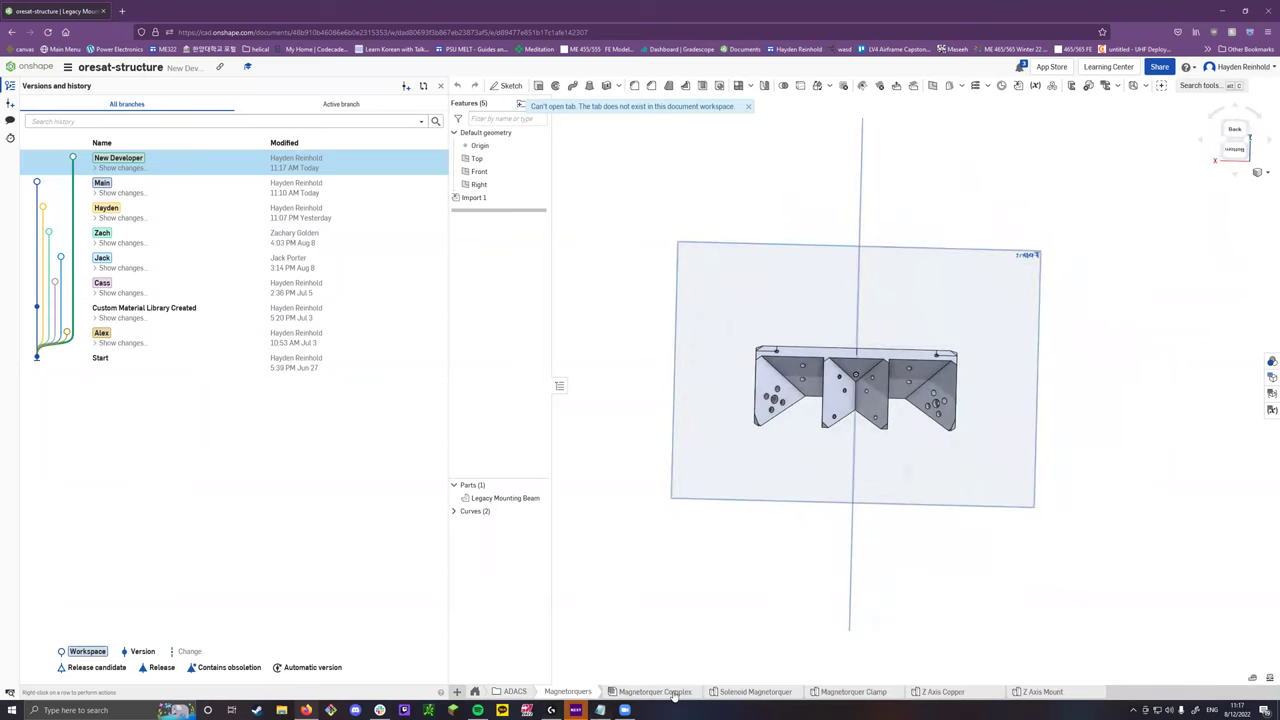
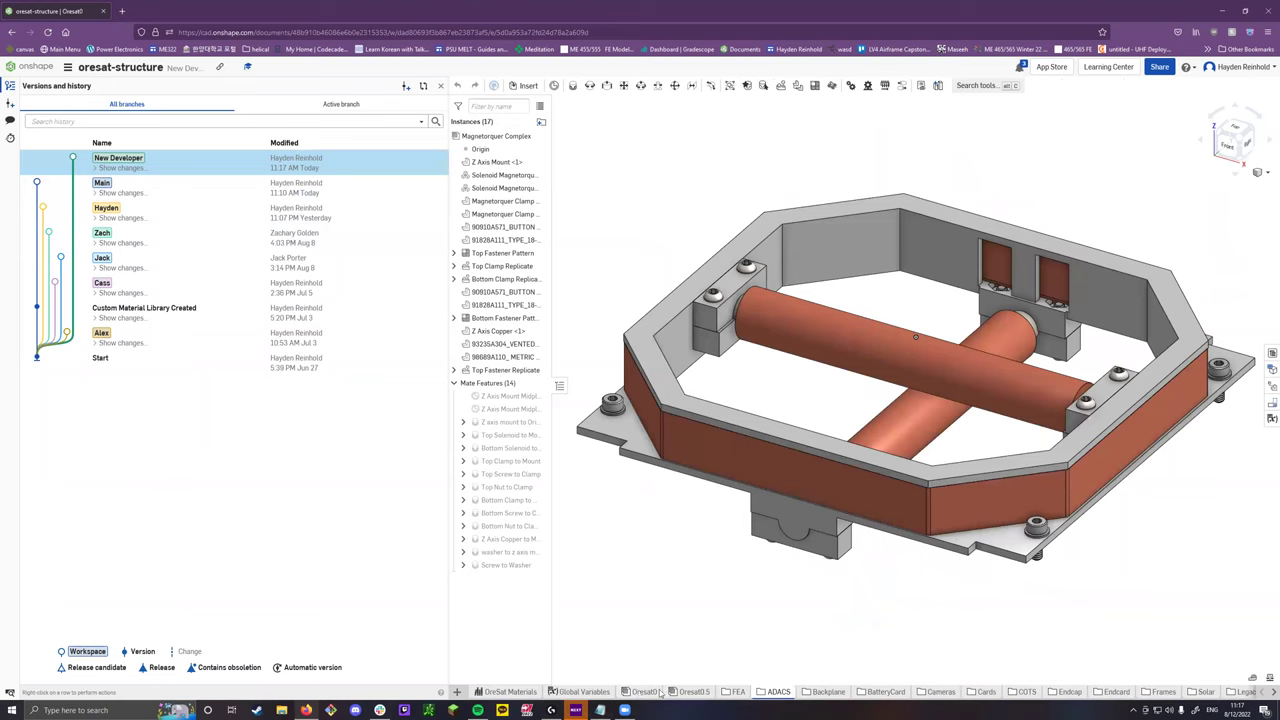
Create a new Part Studio beside the Oresat0 assembly and rename it Oresat0.
click(457, 692)
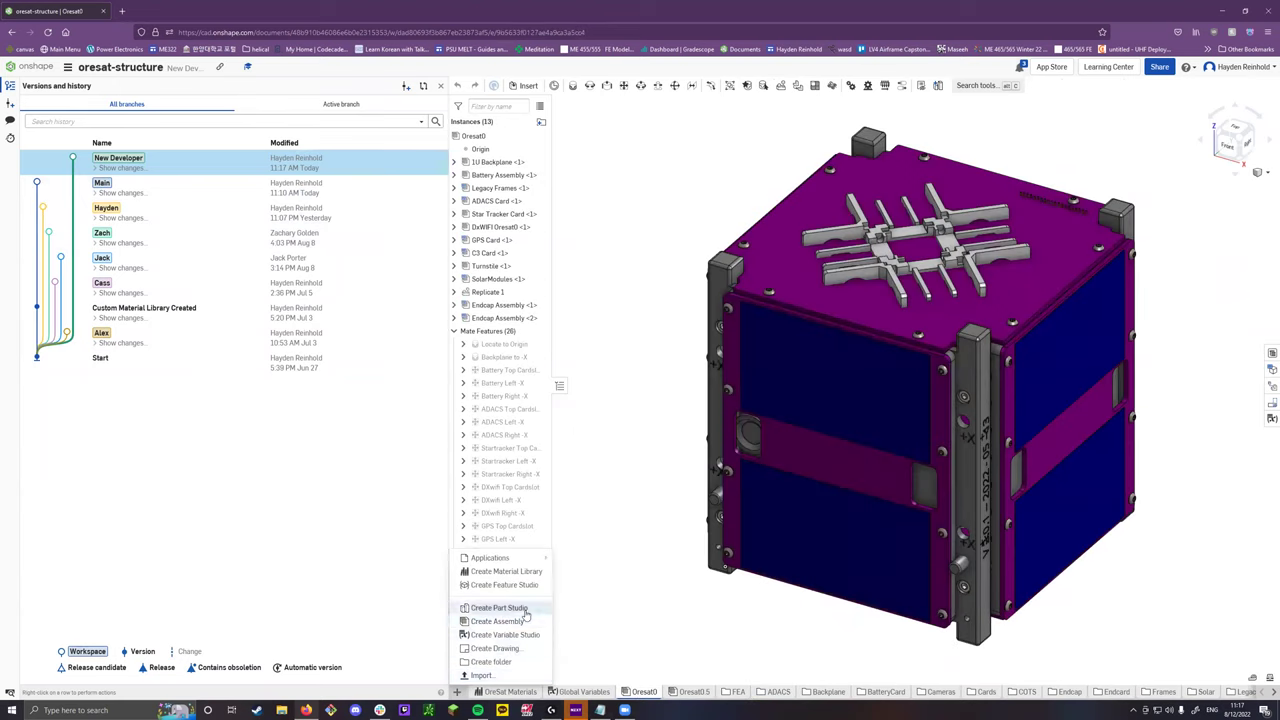
click(499, 607)
right_click(695, 692)
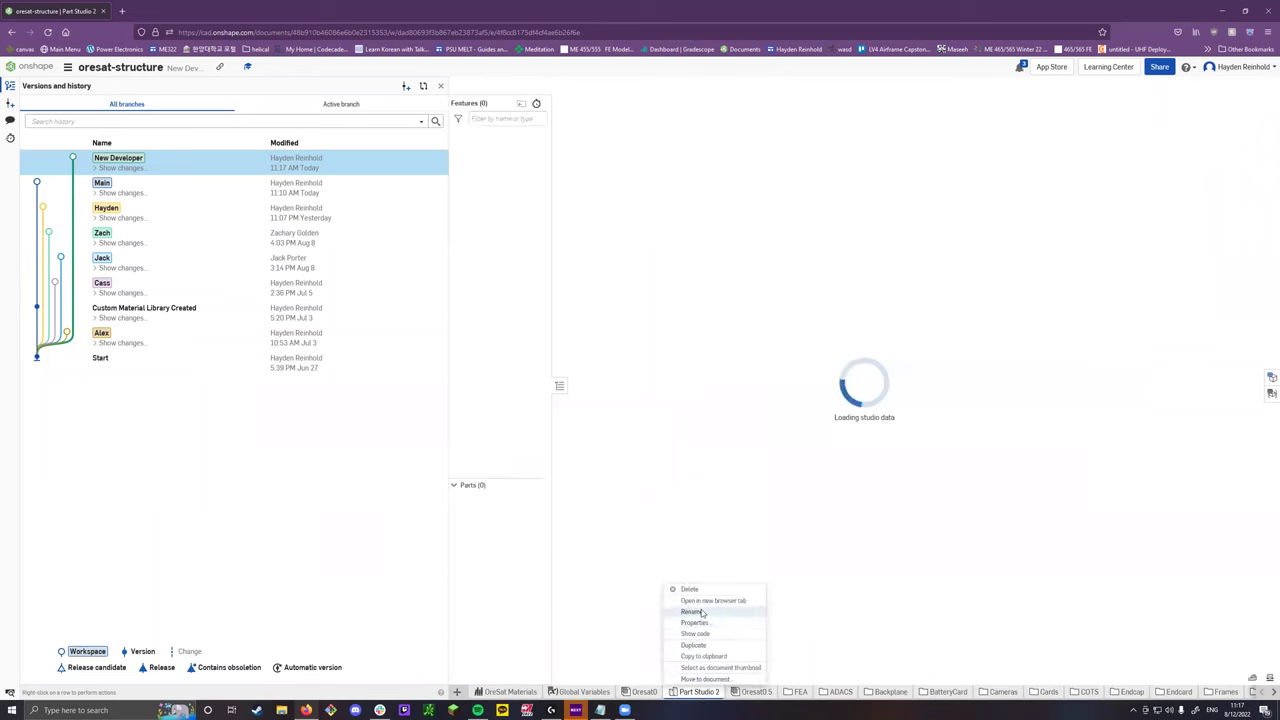
click(701, 611)
text(Oresat0)
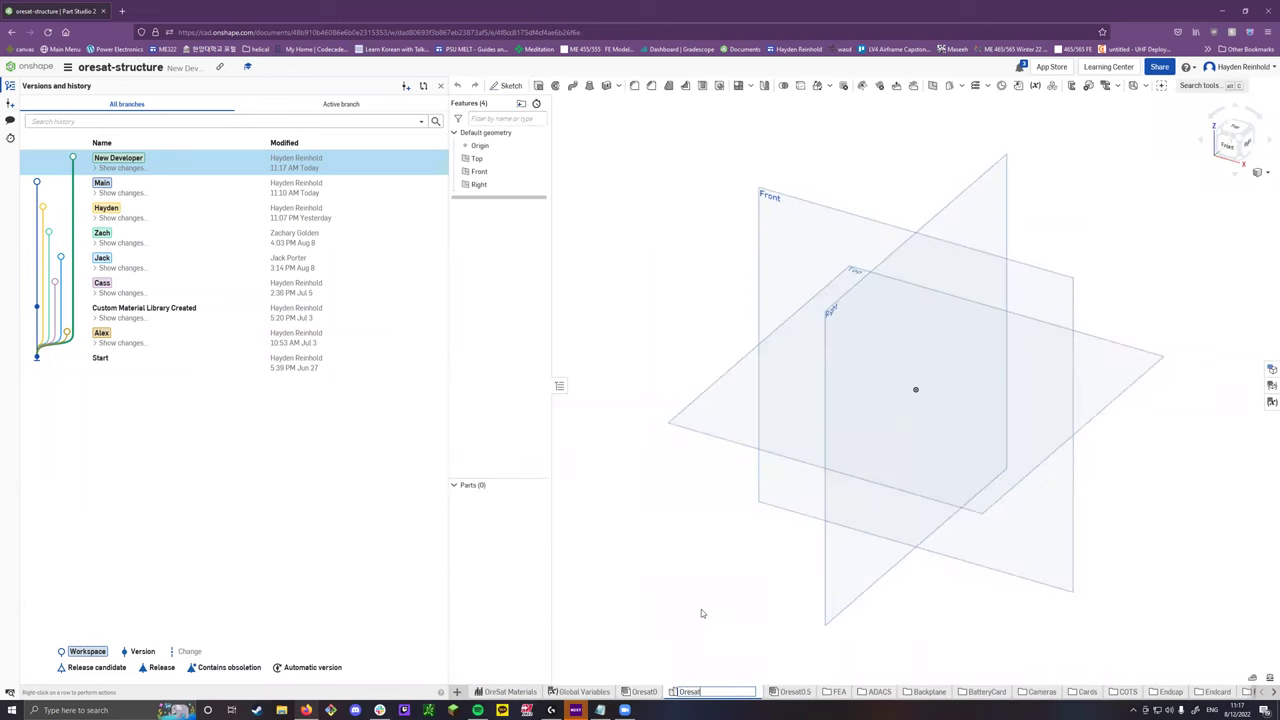
key(Return)
mouse_move(702, 697)
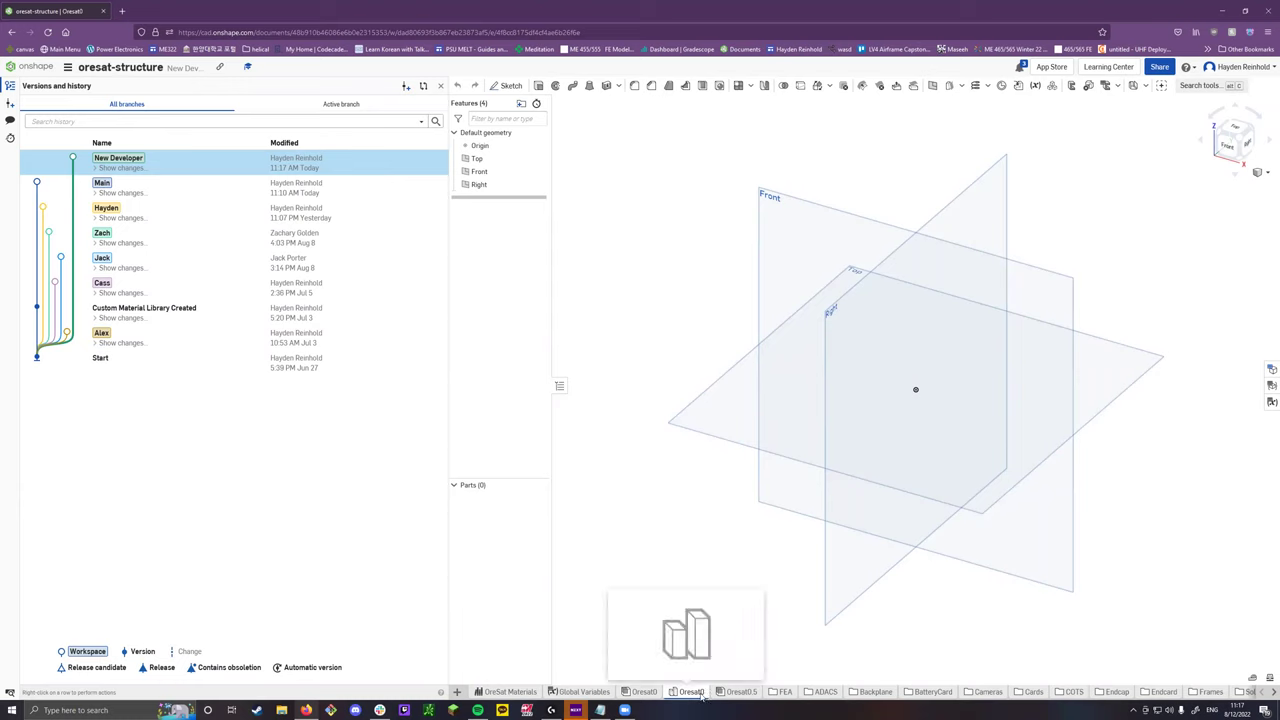
Sketch a small center-point rectangle on the Top plane, centered on the origin.
click(506, 85)
click(755, 394)
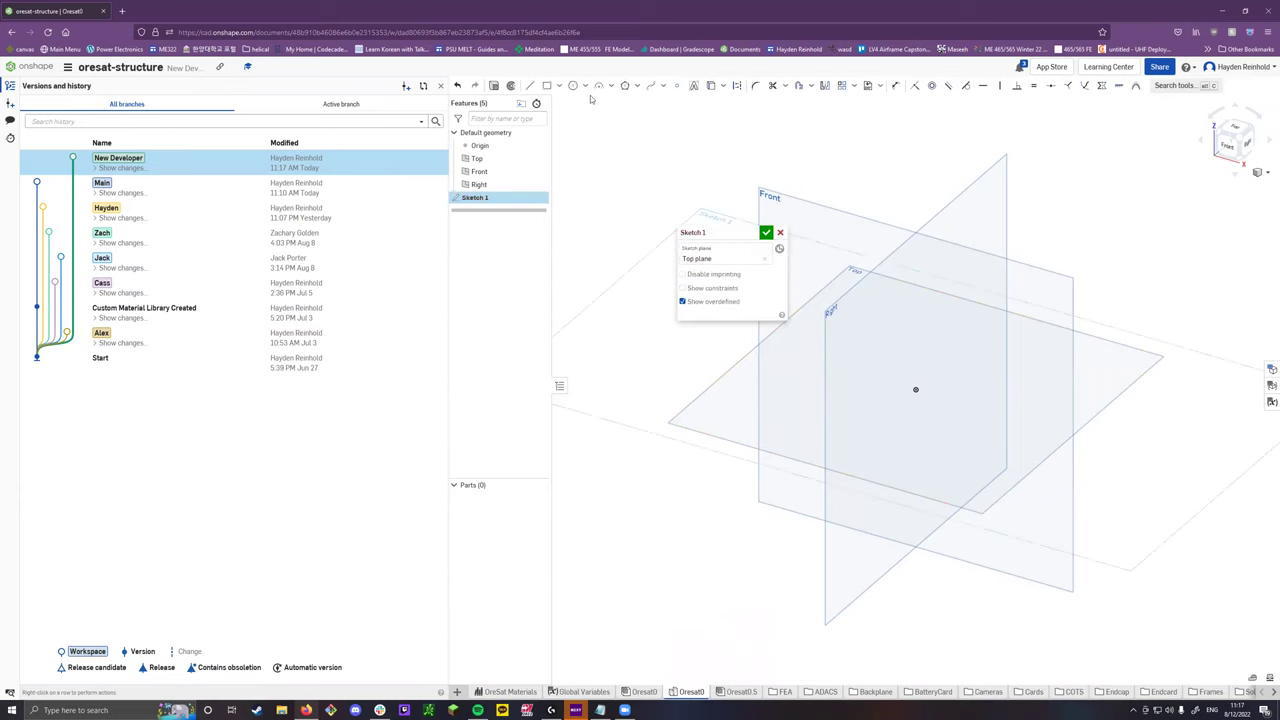
click(559, 85)
click(586, 120)
click(915, 389)
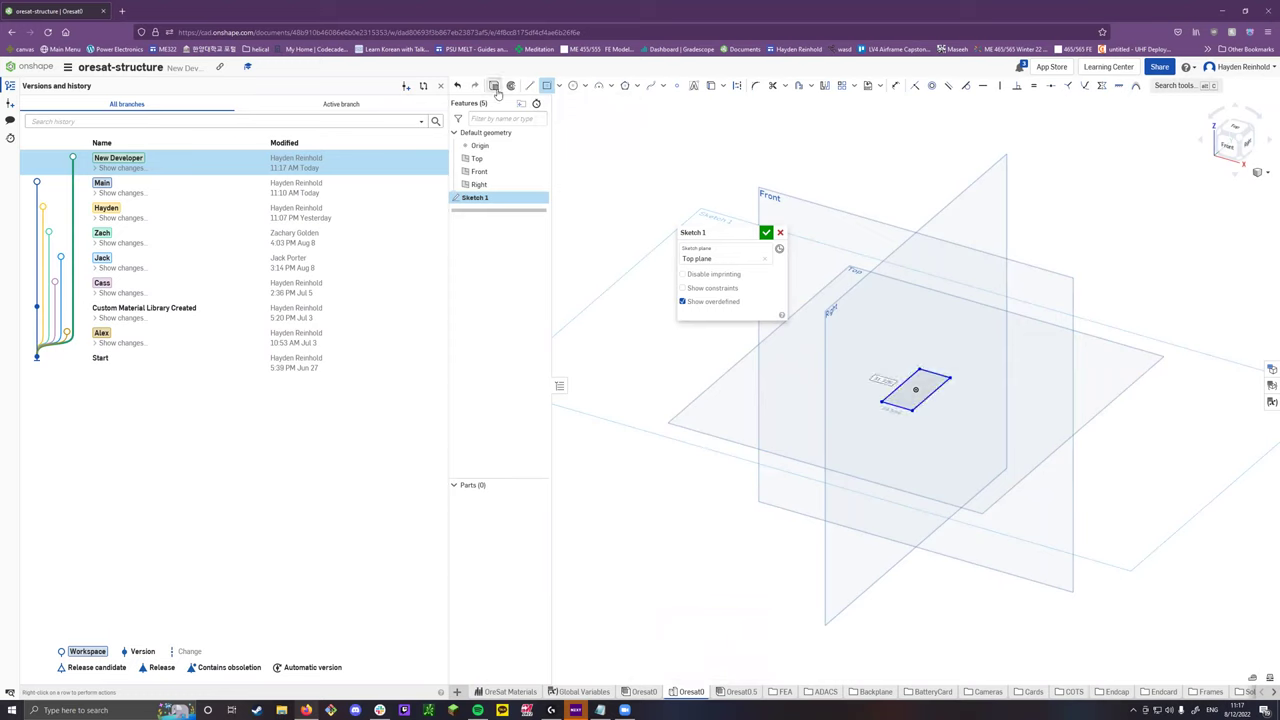
key(Return)
Extrude the rectangle upward into a solid block using the default settings.
key(shift+e)
click(765, 233)
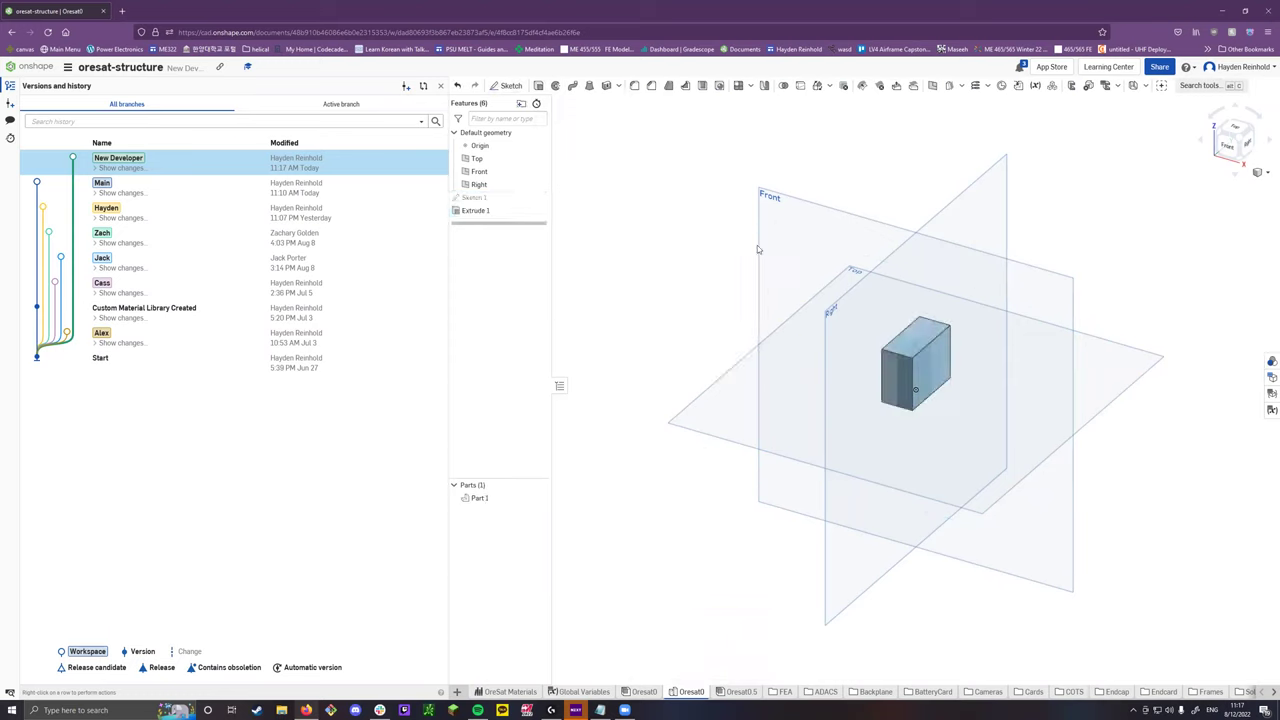
right_drag(880, 378, 912, 392)
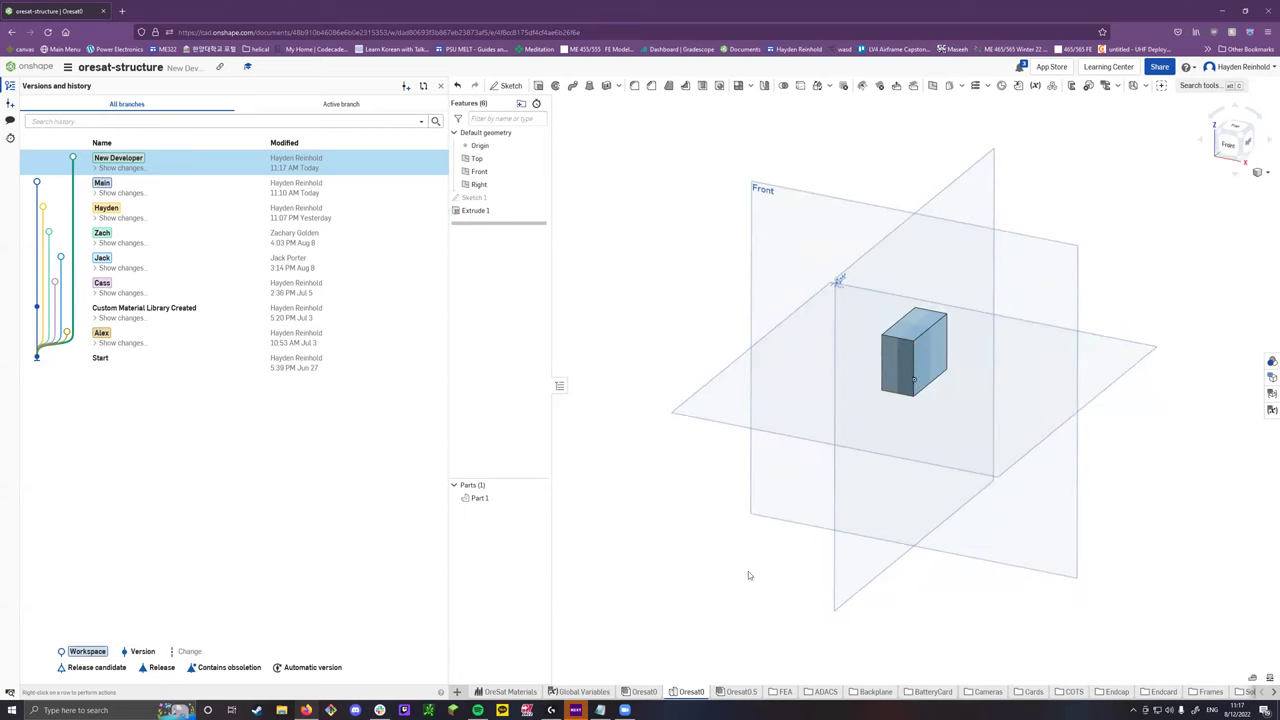
Rename the new Part Studio as Oresat3.
right_click(692, 692)
click(692, 600)
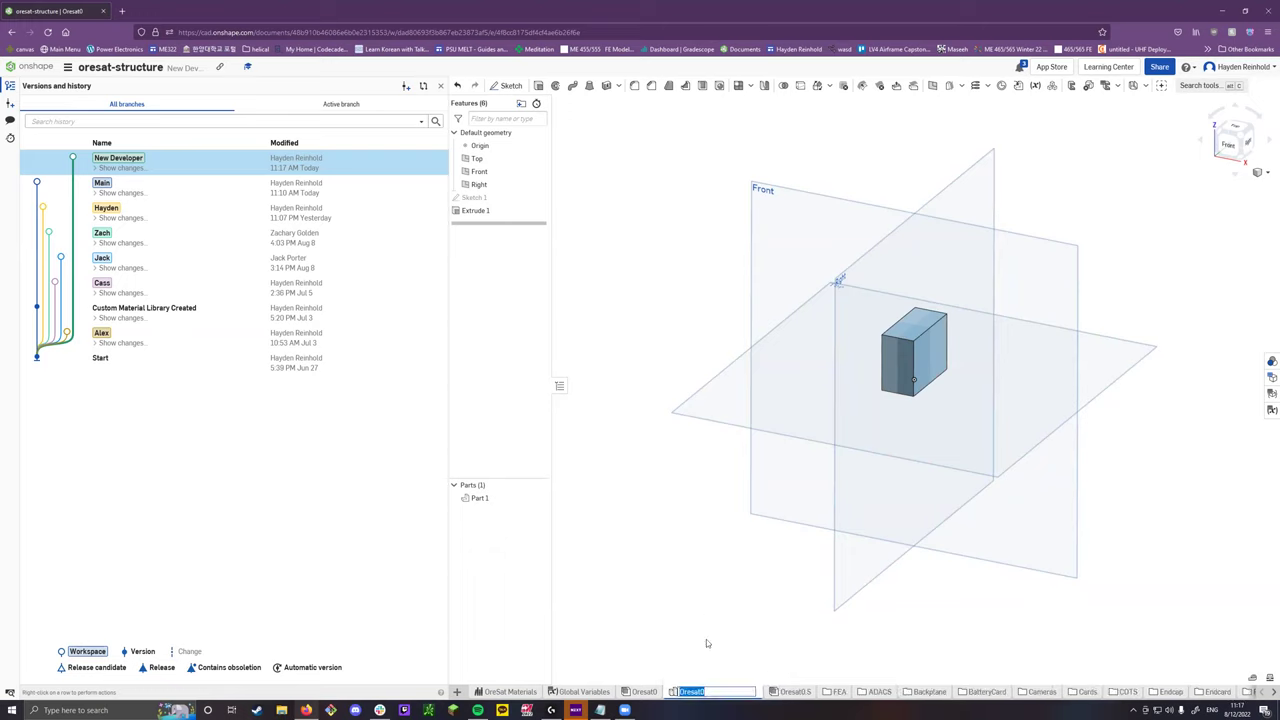
key(Return)
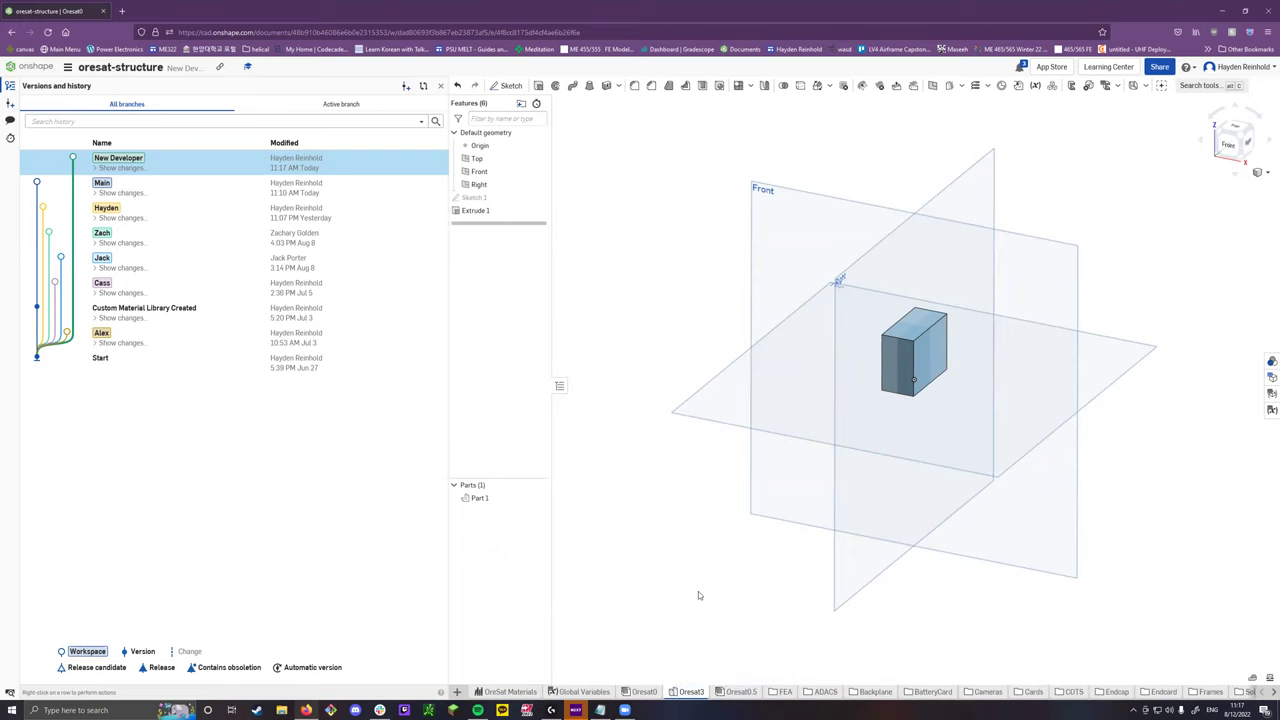
Merge the New Developer workspace into Main, replacing with New Developer, and open the merged Oresat3 Part Studio.
click(203, 192)
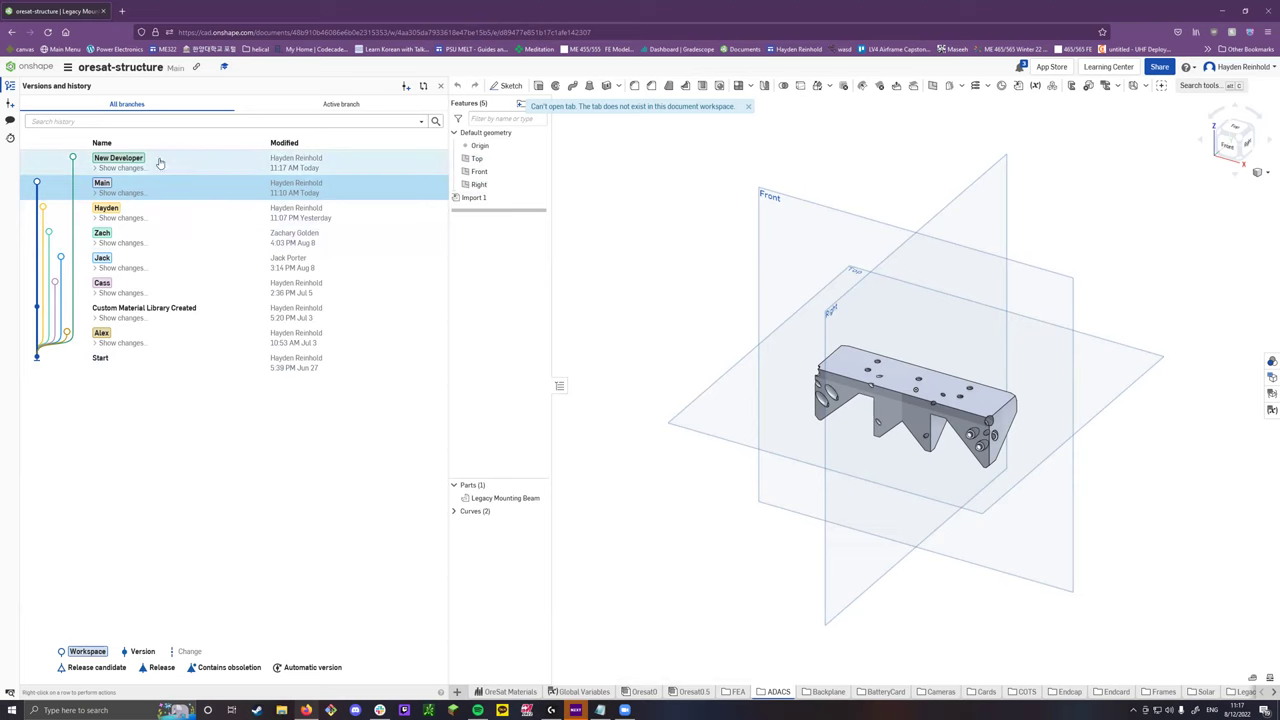
right_click(193, 165)
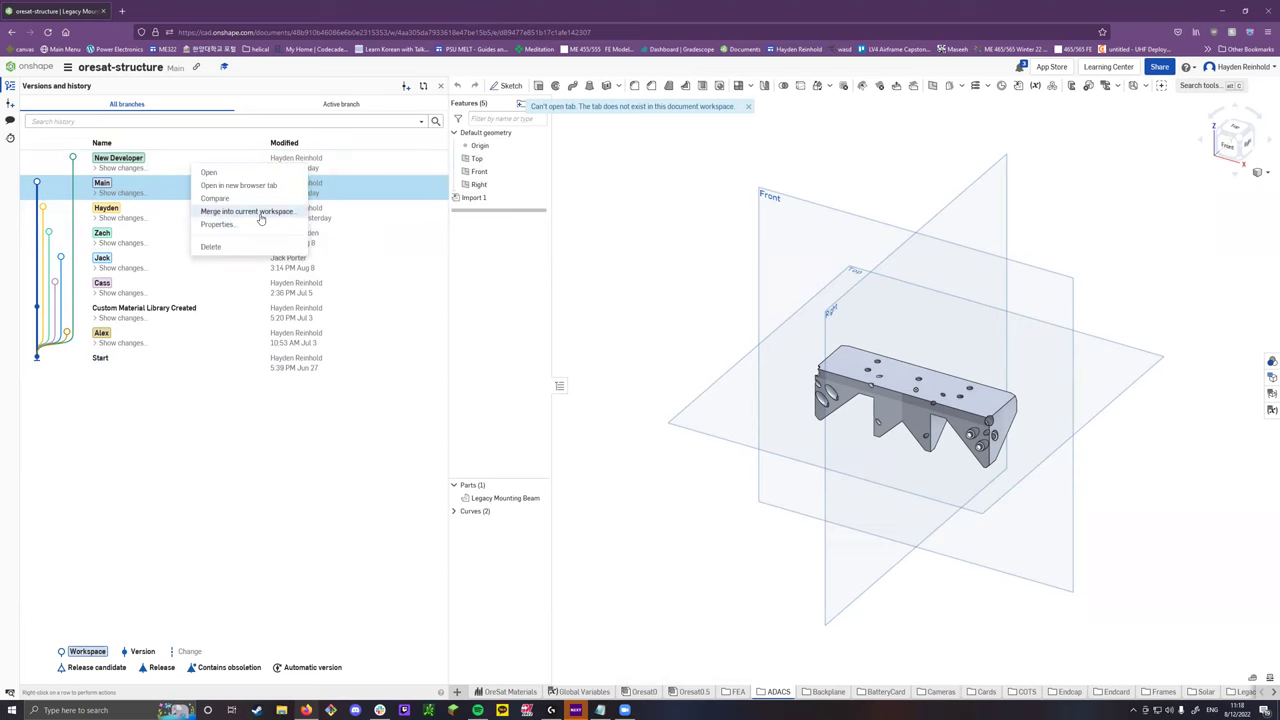
click(260, 212)
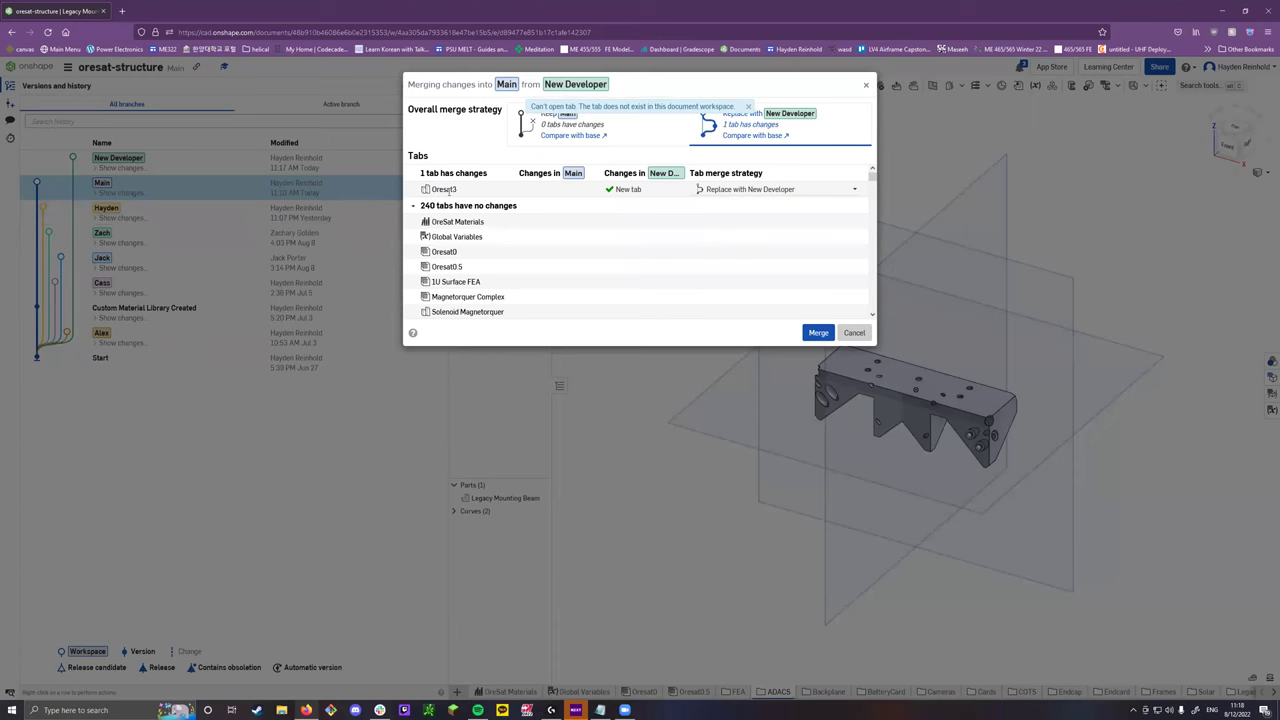
click(817, 333)
click(691, 691)
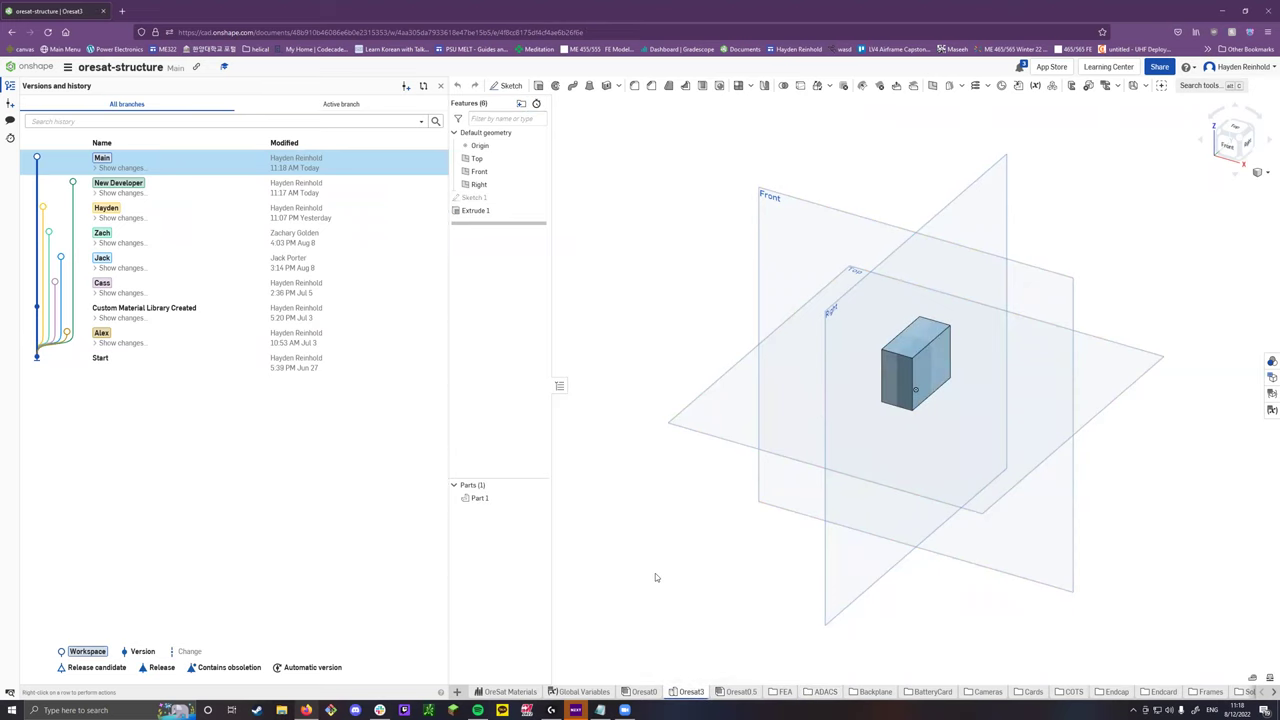
click(194, 222)
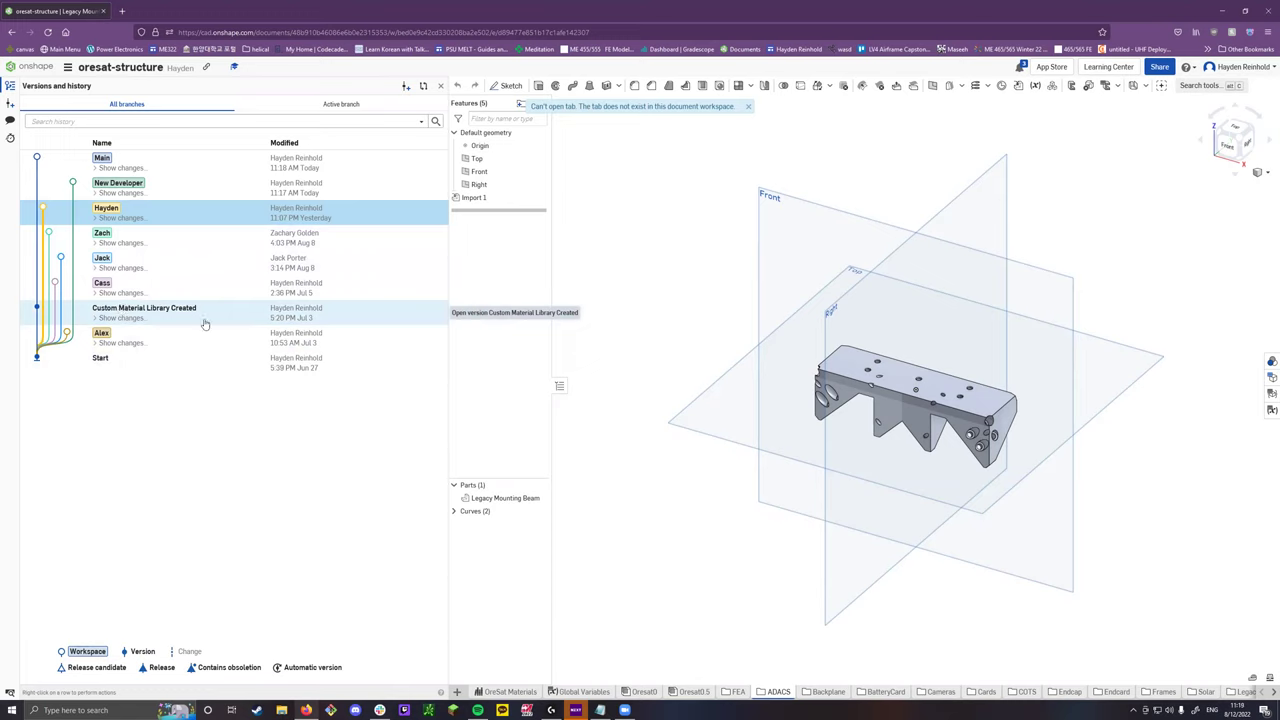
mouse_move(632, 692)
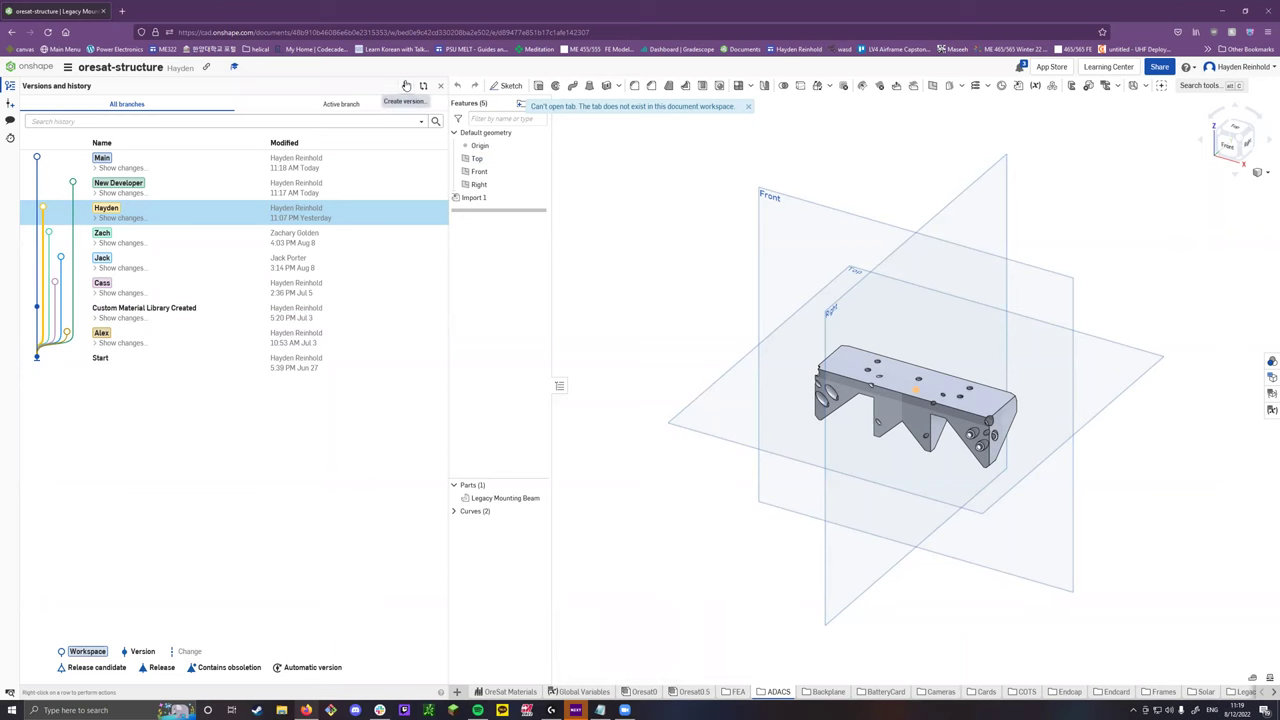
click(354, 167)
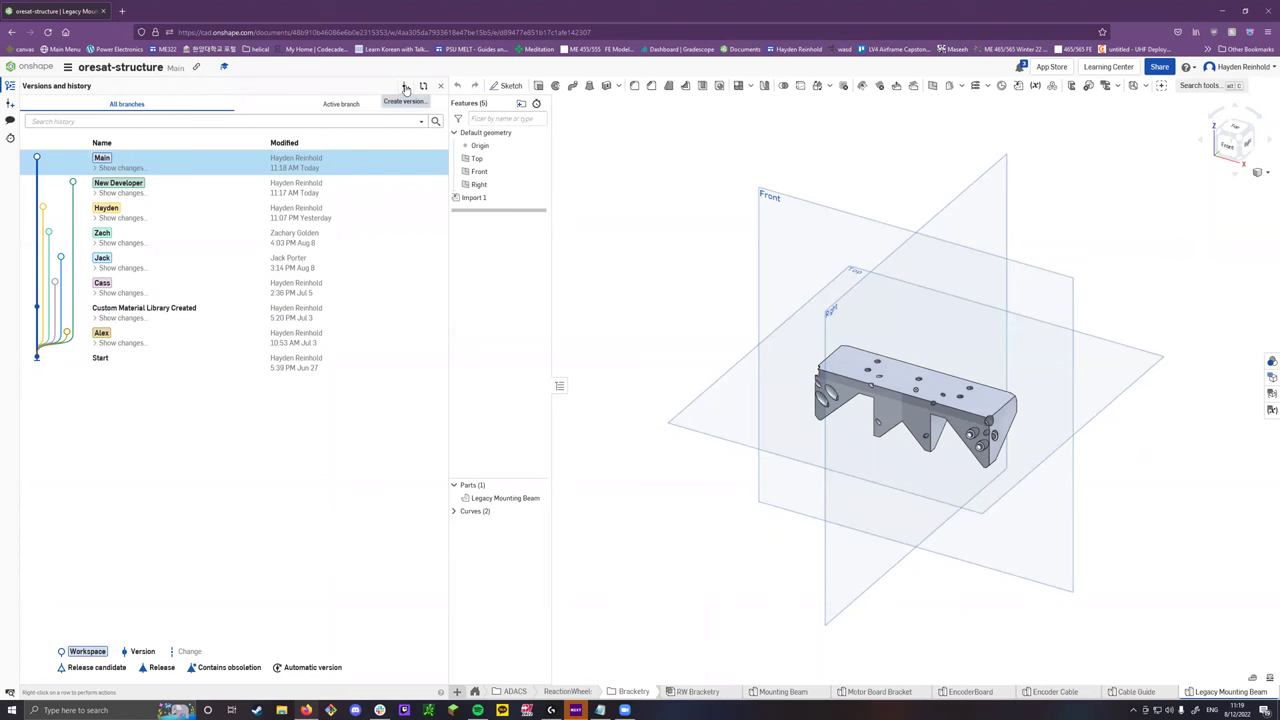
click(405, 88)
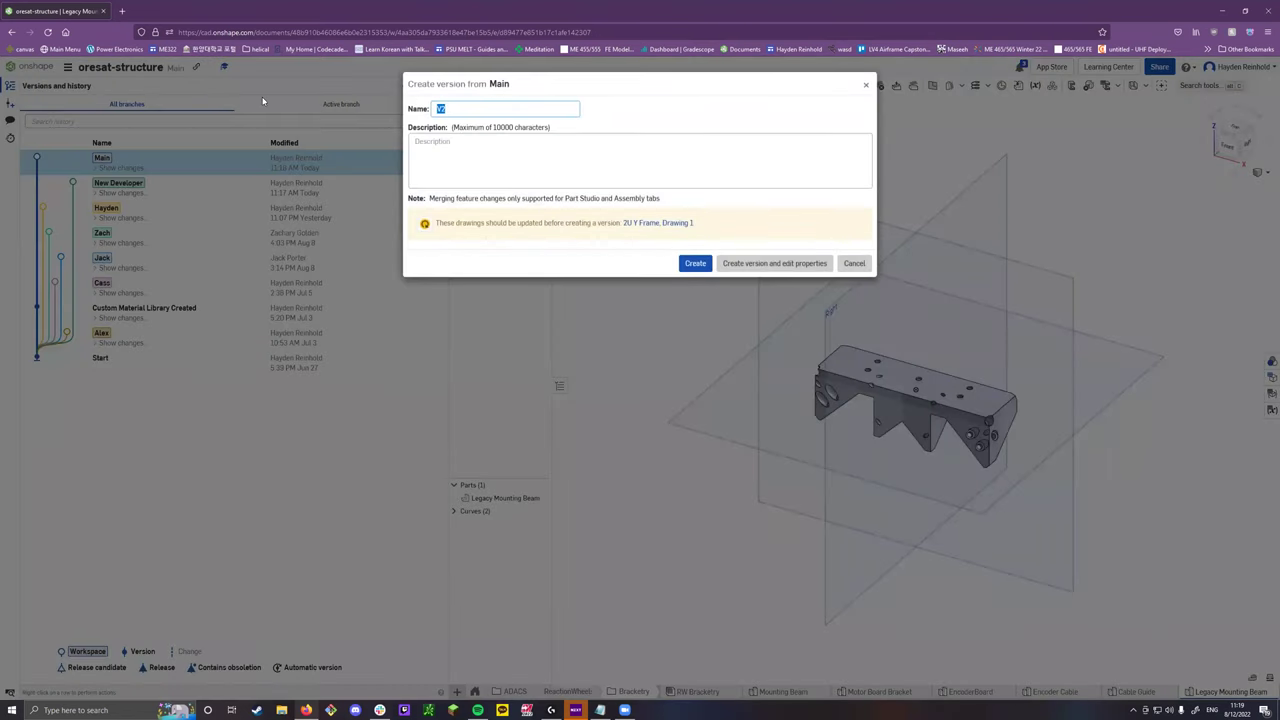
text(Oresat0)
click(854, 263)
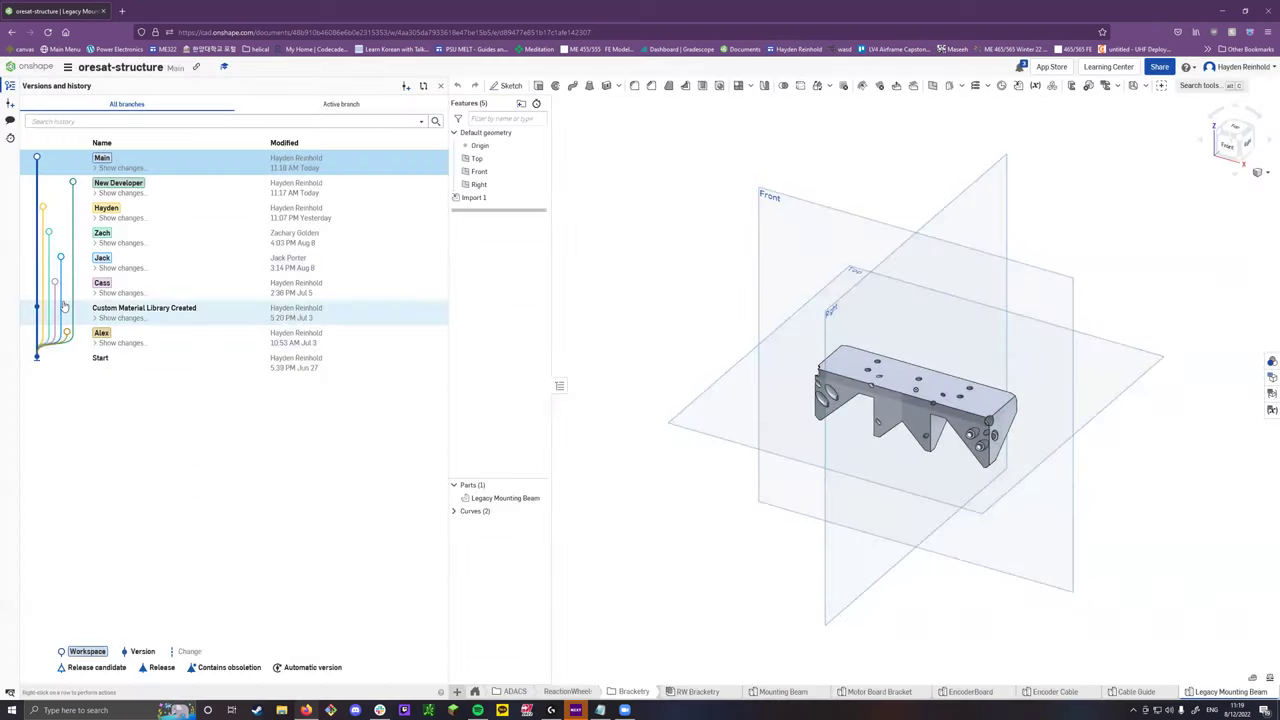
Open the Custom Material Library Created version and browse to the Magnetorquers folder inside its ADACS folder.
click(334, 315)
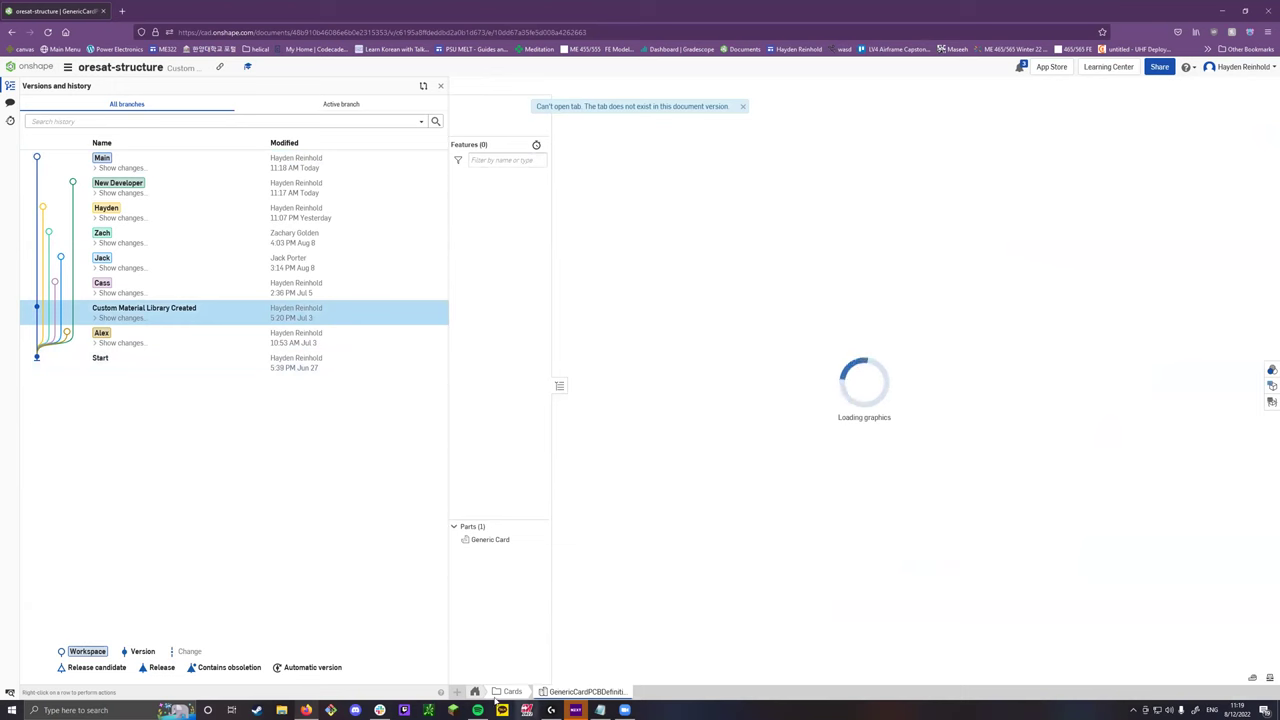
click(476, 692)
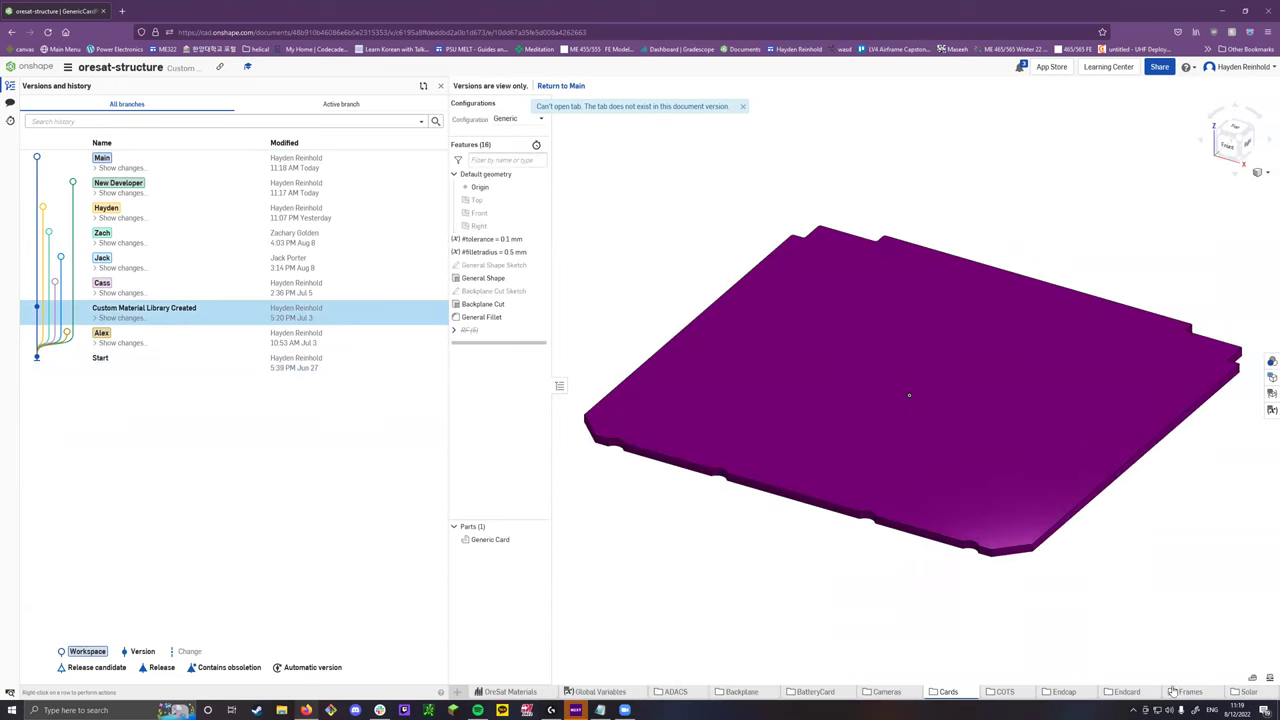
click(688, 693)
click(594, 692)
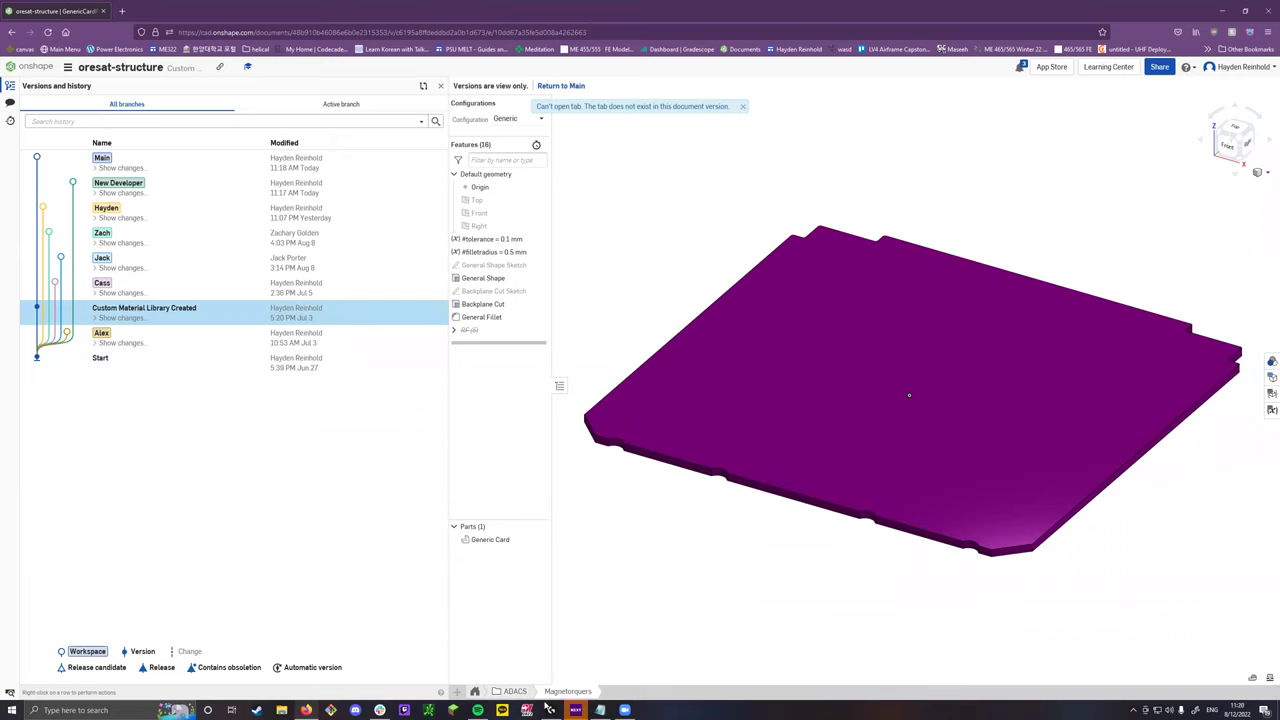
Leave the old version for the Main workspace and examine its list of changes, loading older entries.
click(475, 691)
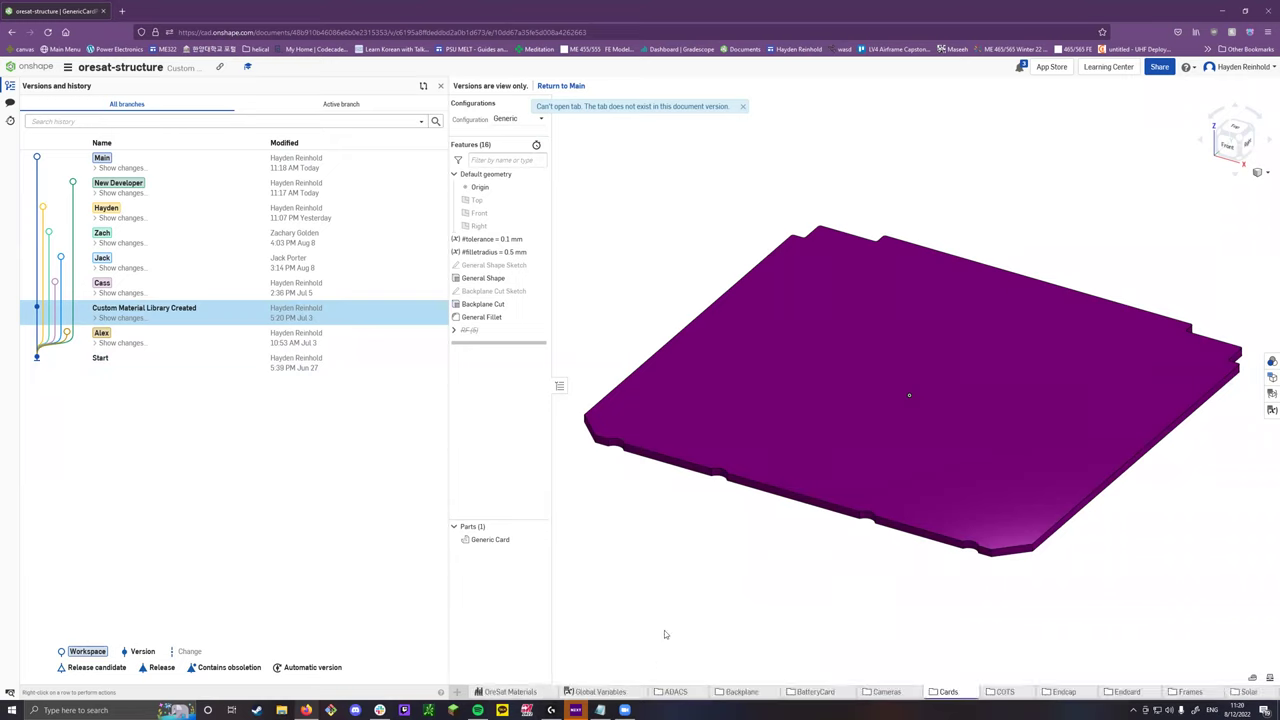
click(218, 167)
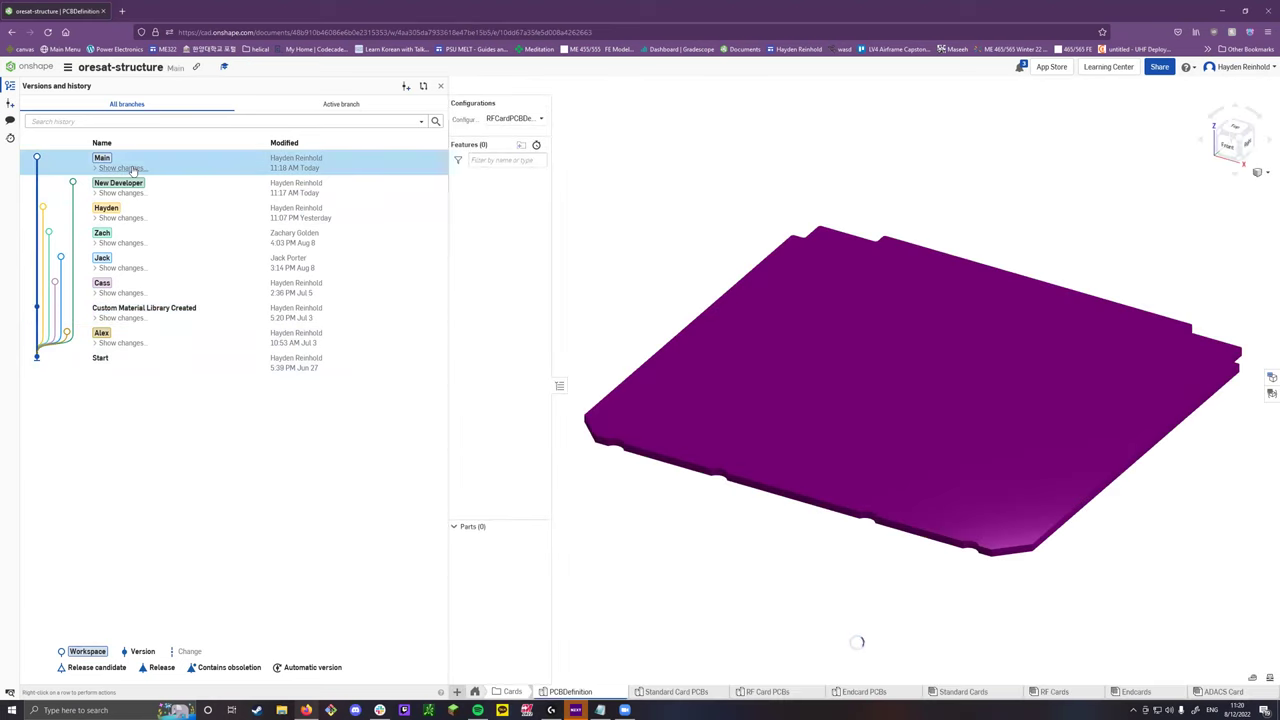
click(133, 168)
scroll(220, 285, down, 3)
scroll(228, 297, down, 3)
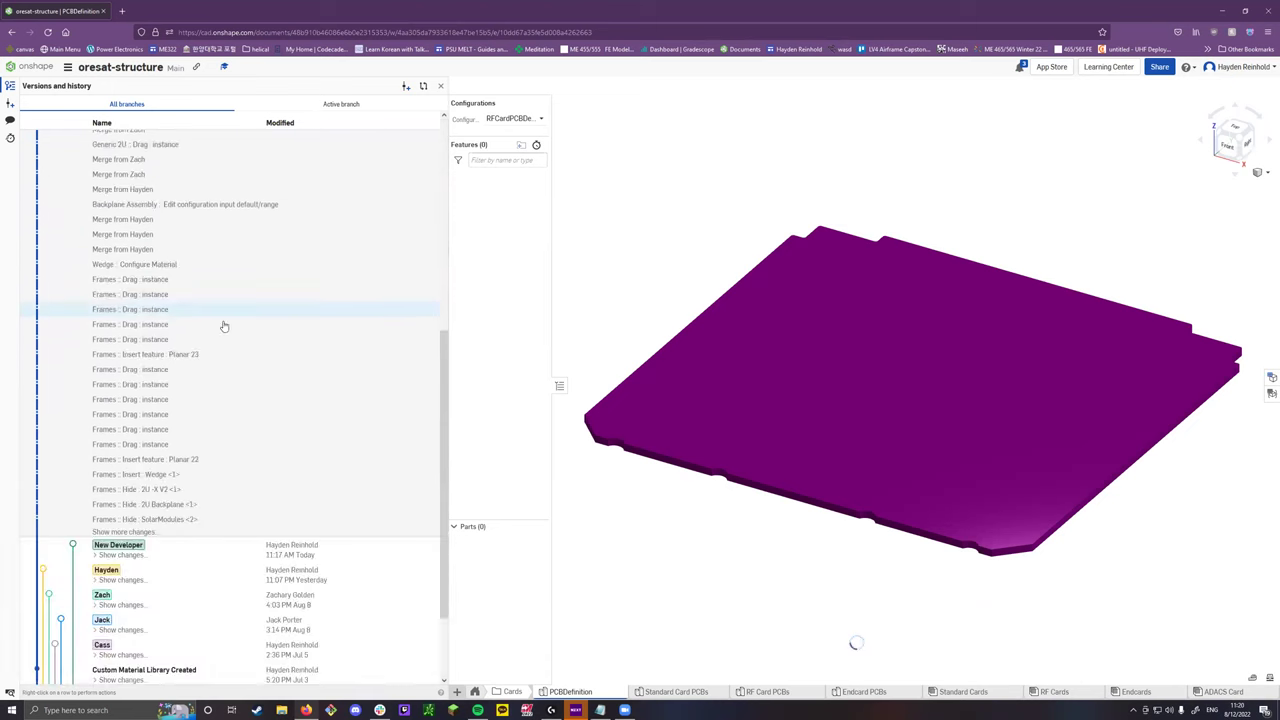
click(137, 532)
scroll(160, 500, down, 5)
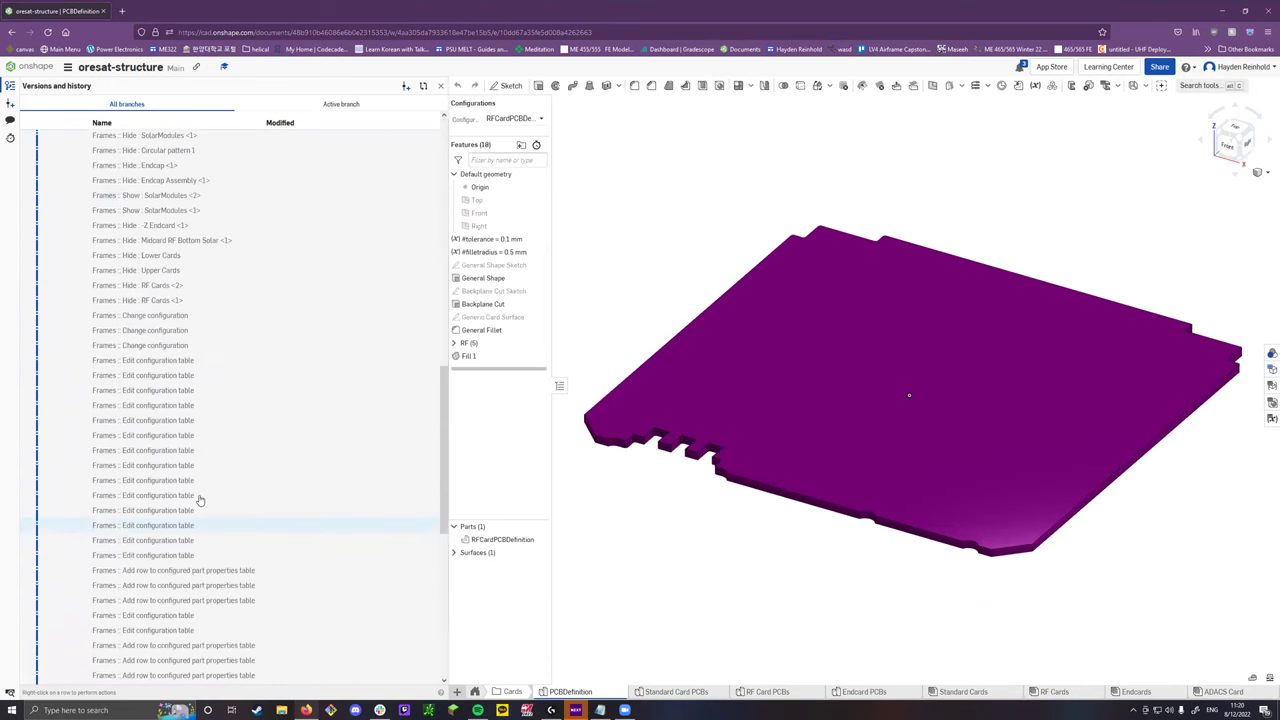
scroll(180, 275, up, 5)
scroll(175, 263, up, 5)
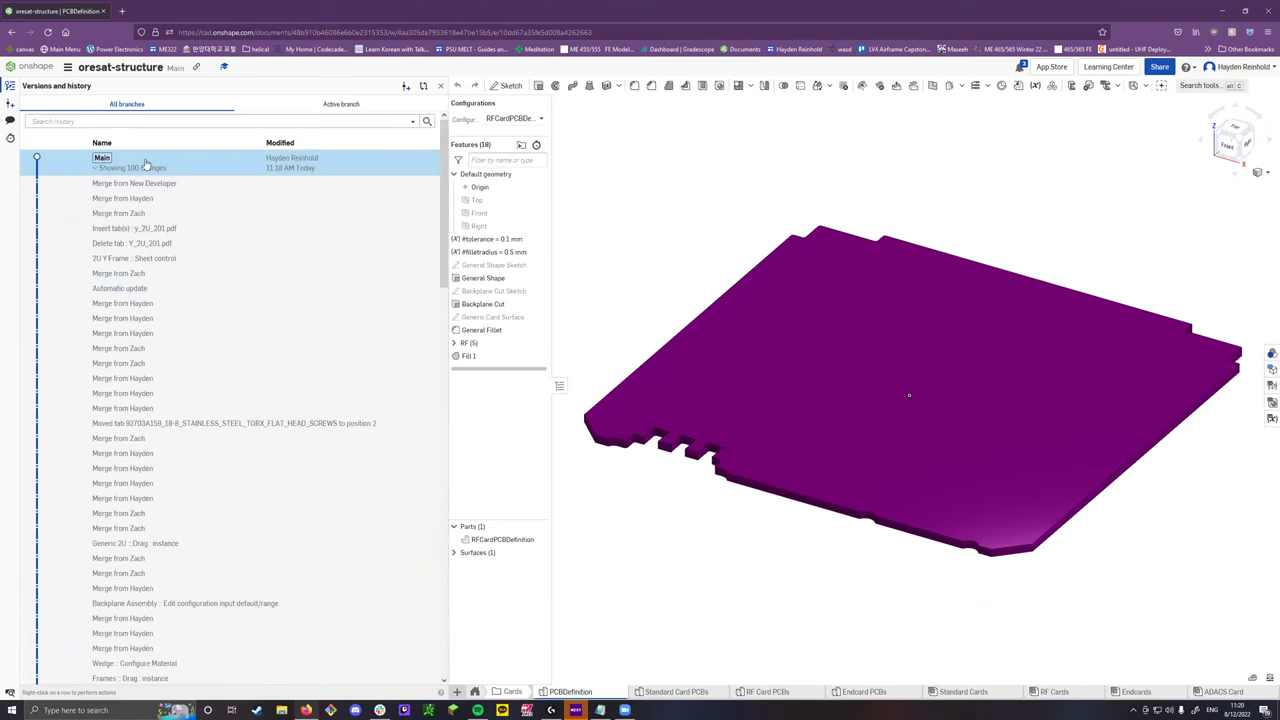
Review the history of only the active branch, repeatedly loading more of Main's older changes, and collapse the list.
click(355, 110)
scroll(160, 217, down, 15)
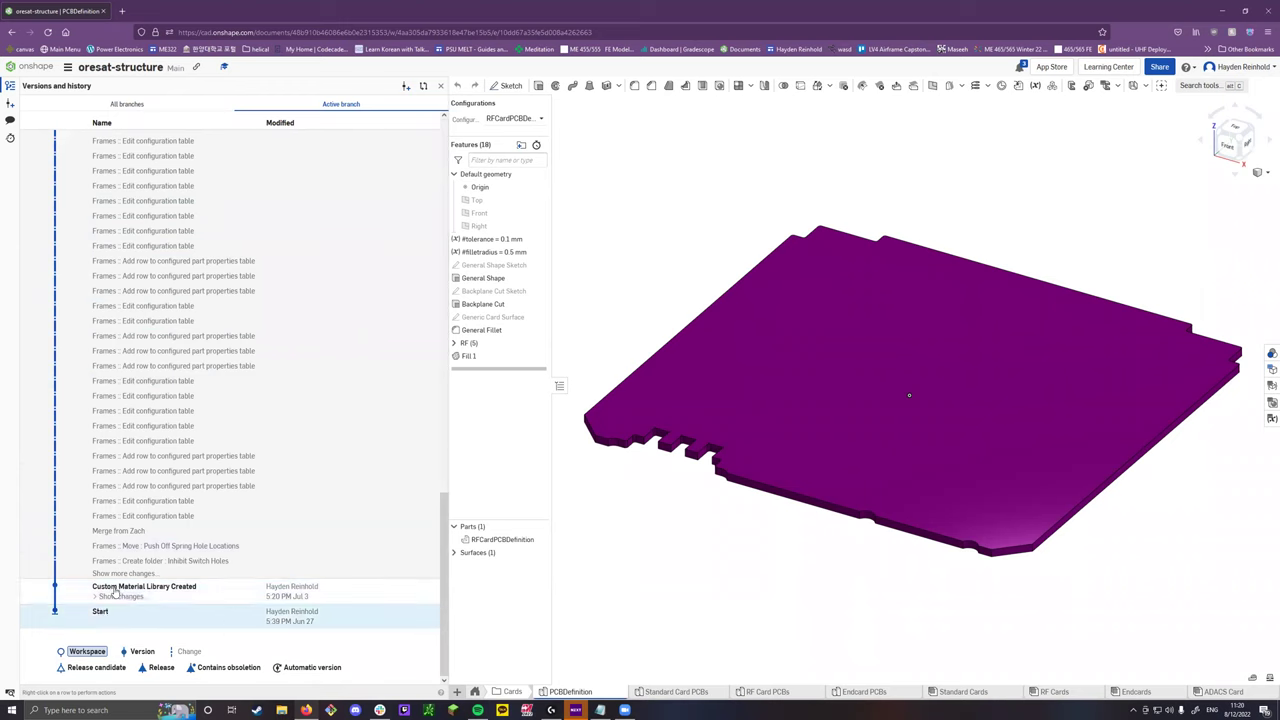
click(122, 574)
scroll(122, 578, down, 5)
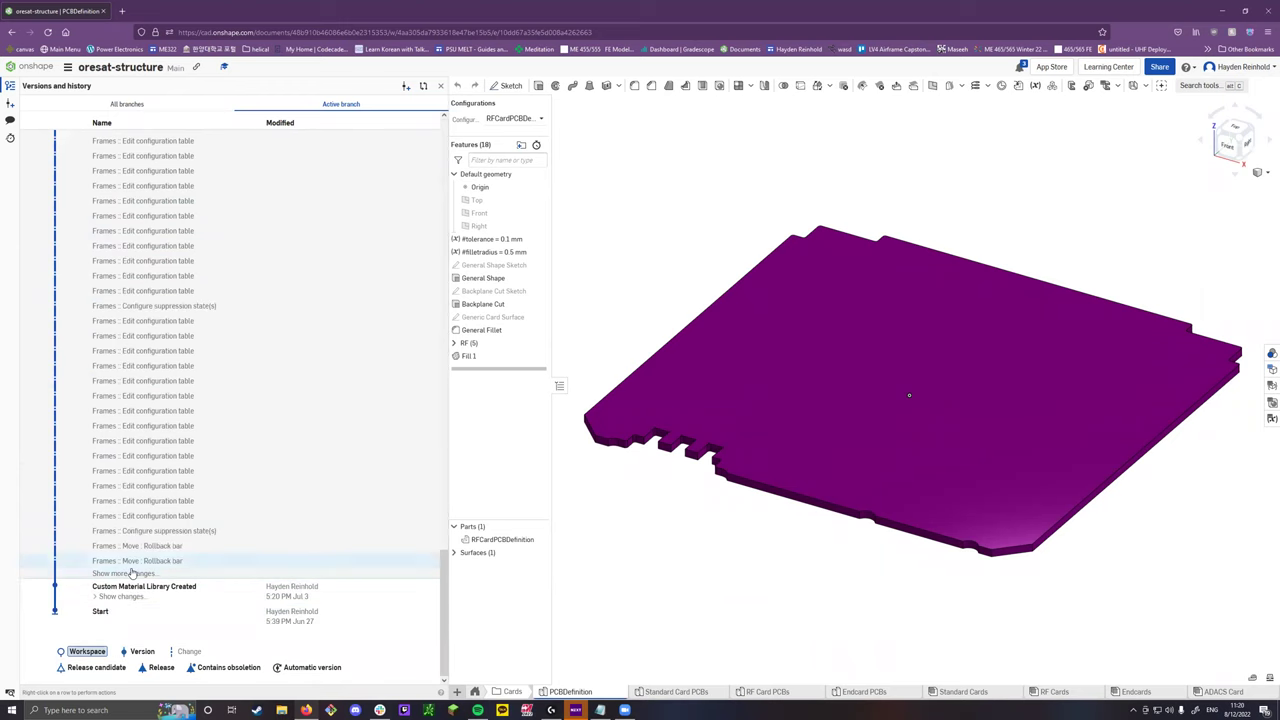
click(130, 572)
scroll(132, 572, down, 5)
click(130, 572)
scroll(130, 578, down, 5)
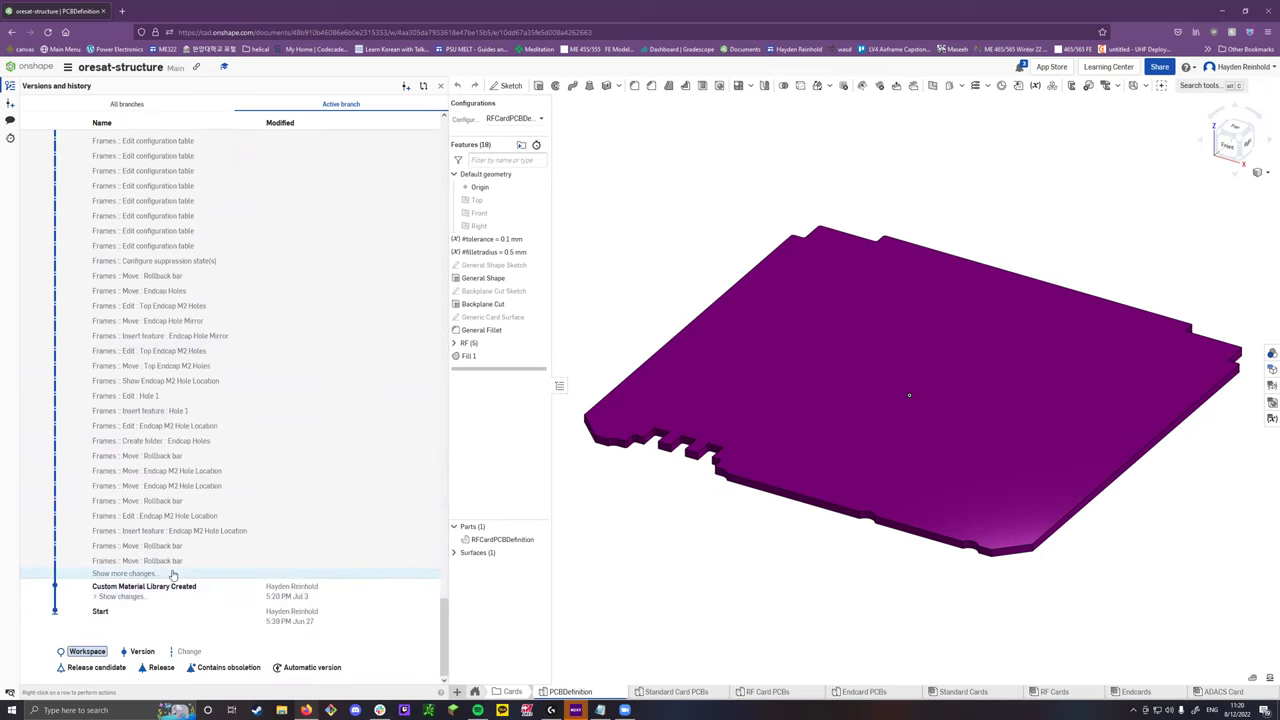
click(175, 572)
scroll(205, 520, down, 4)
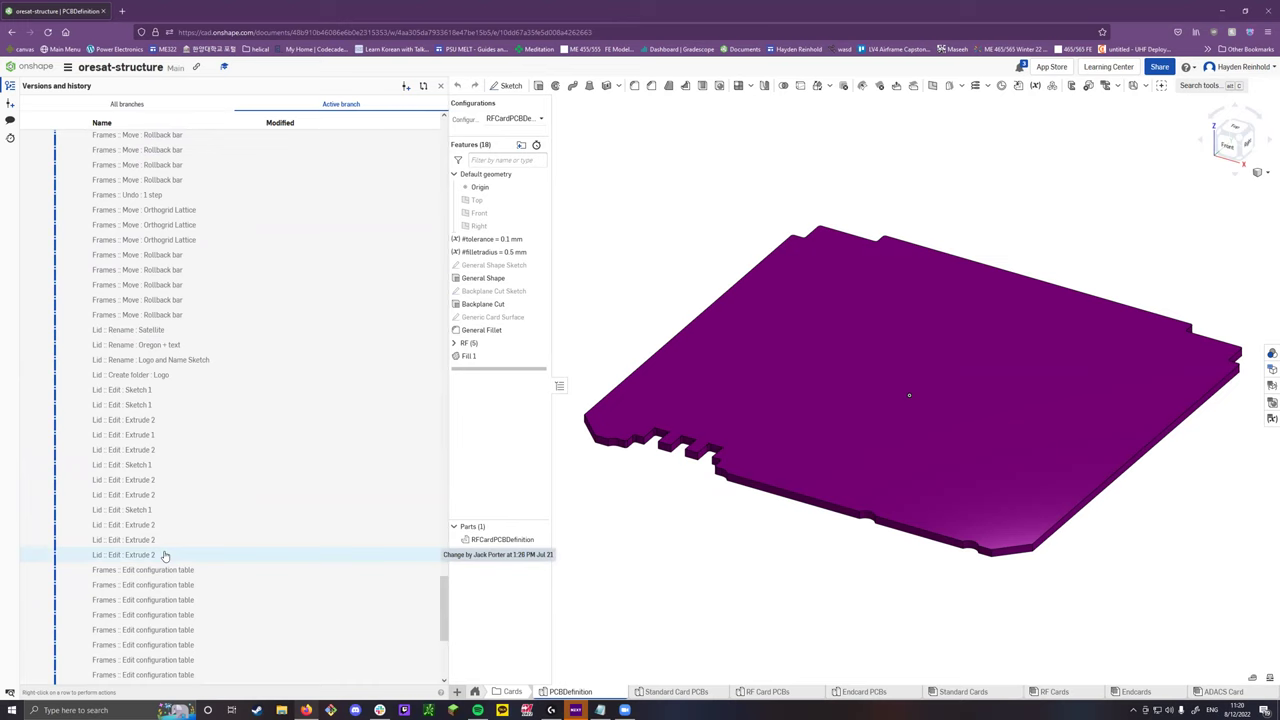
scroll(165, 556, down, 3)
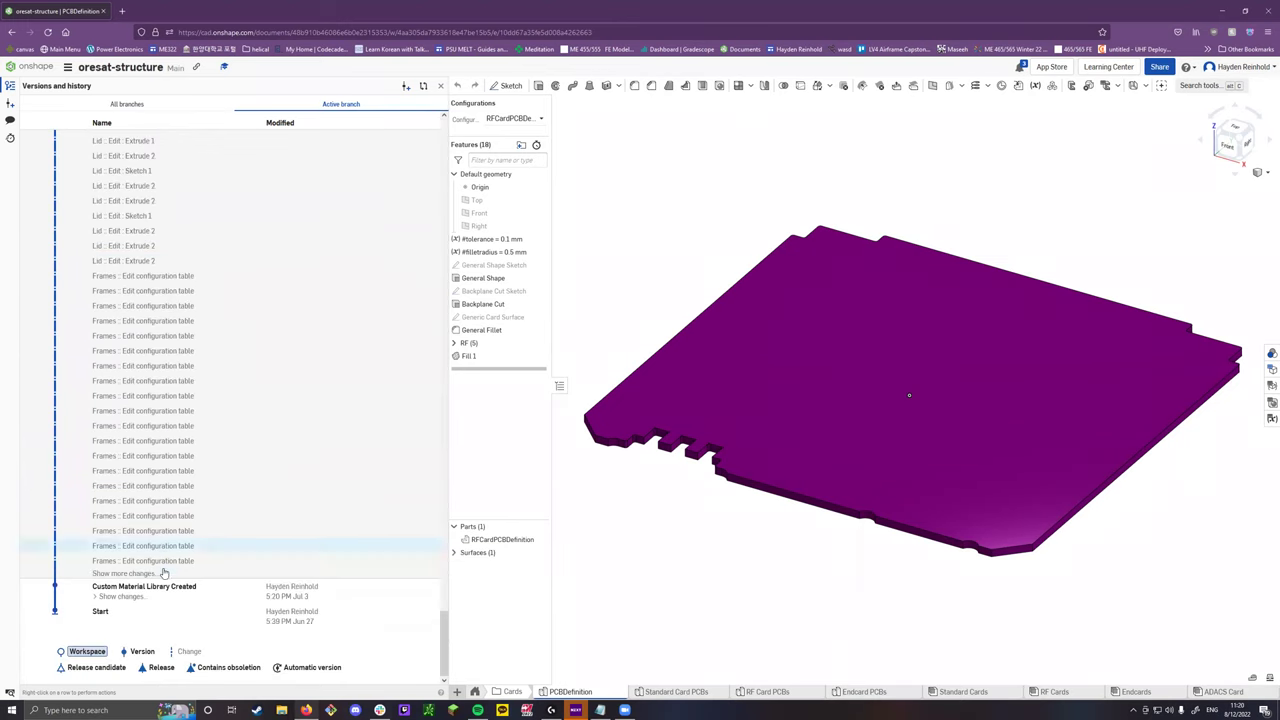
click(164, 574)
scroll(166, 571, down, 3)
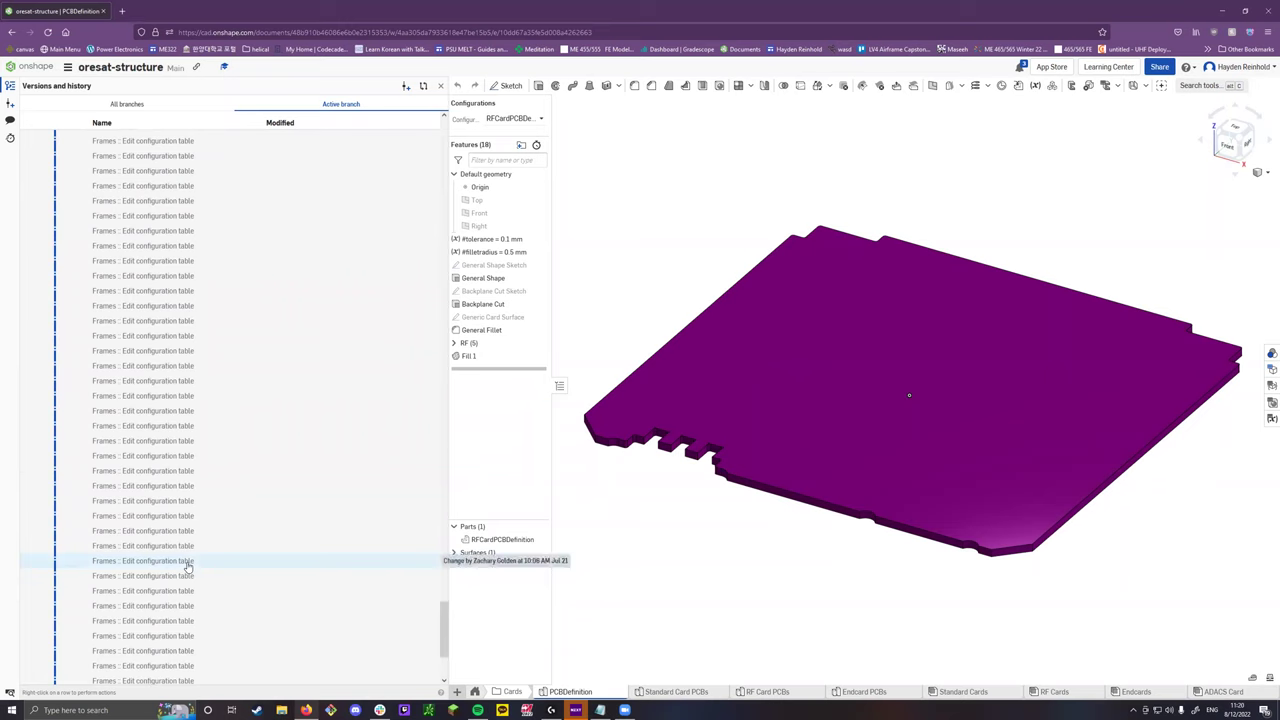
scroll(134, 529, down, 3)
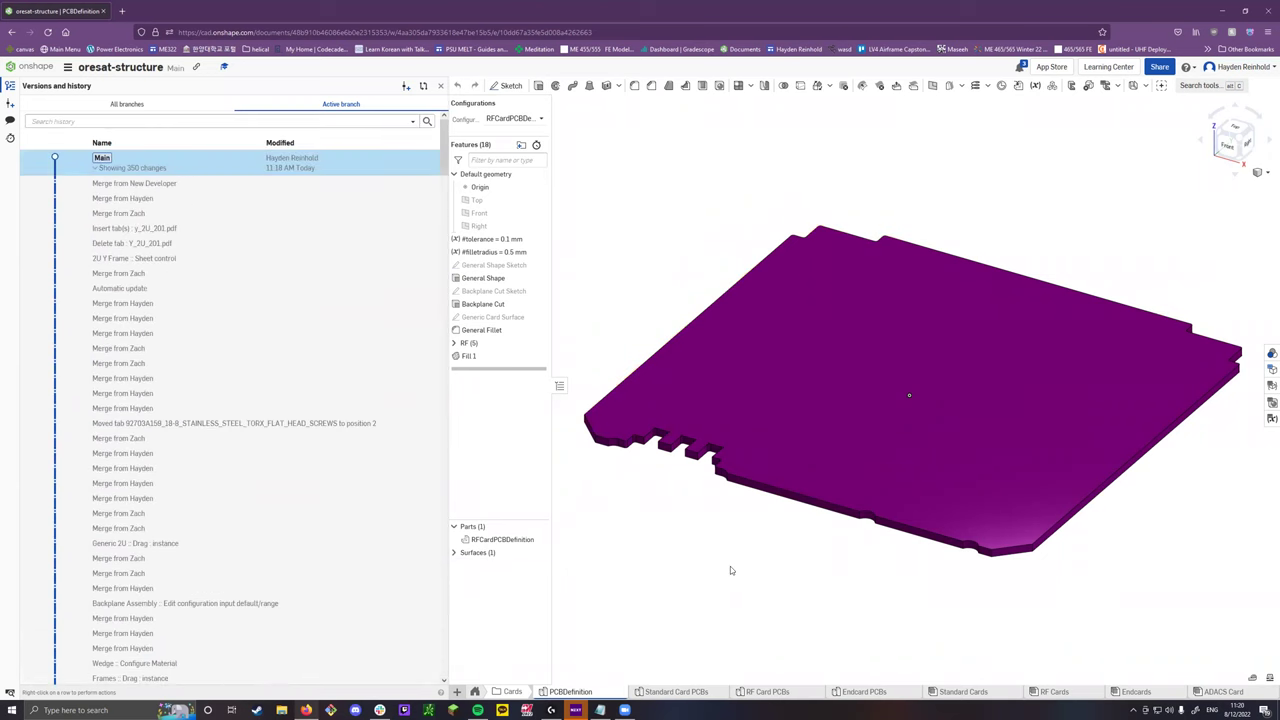
click(131, 168)
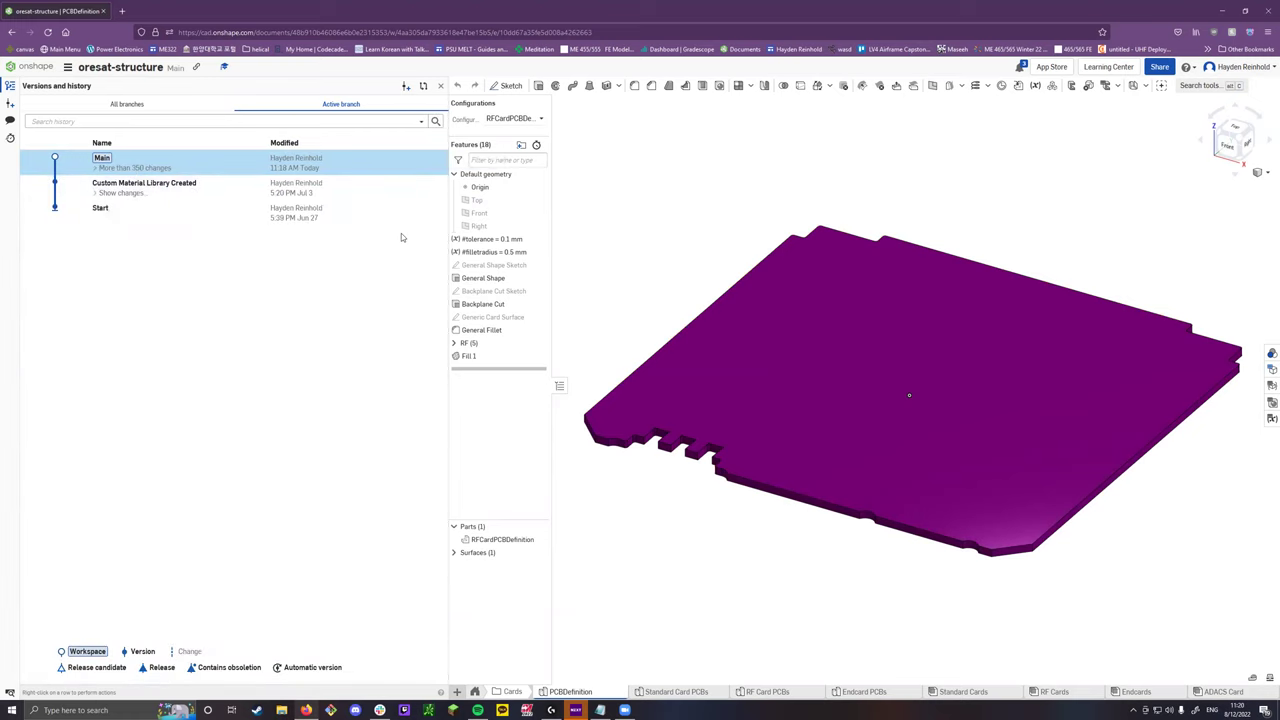
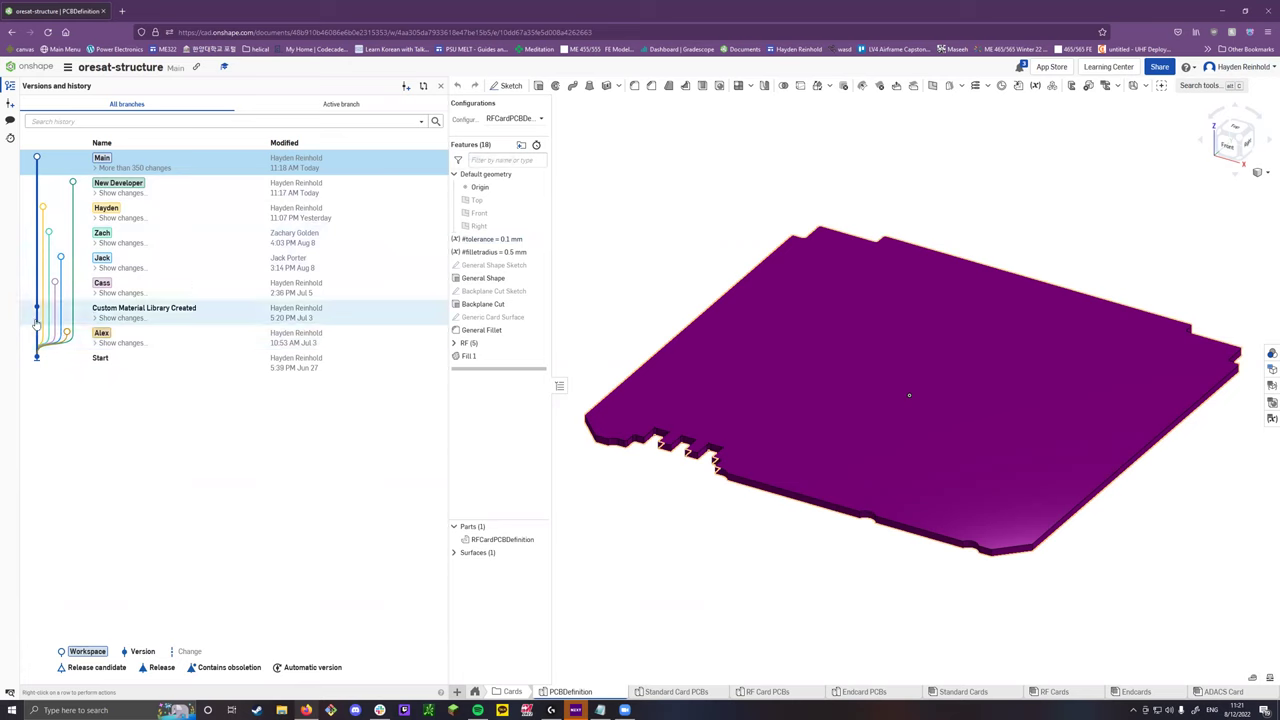
Open the LV4 Airframe document in a new browser tab and show its version history.
click(35, 66)
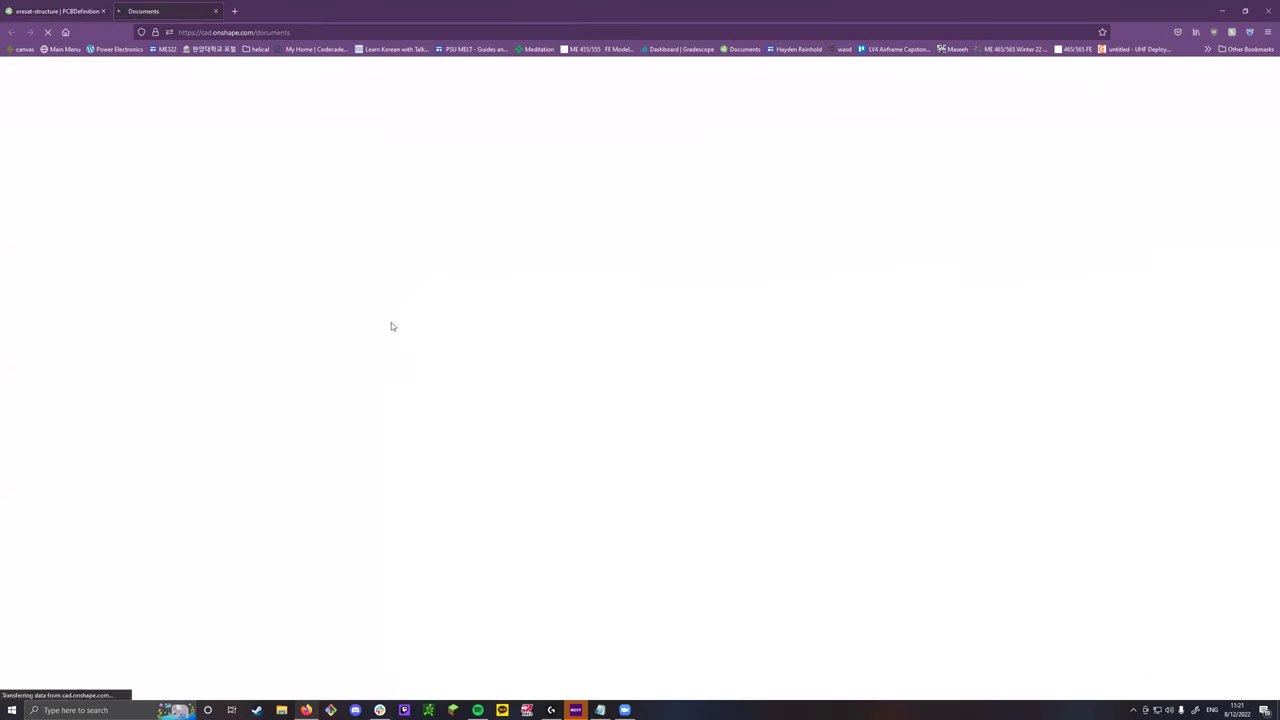
double_click(193, 224)
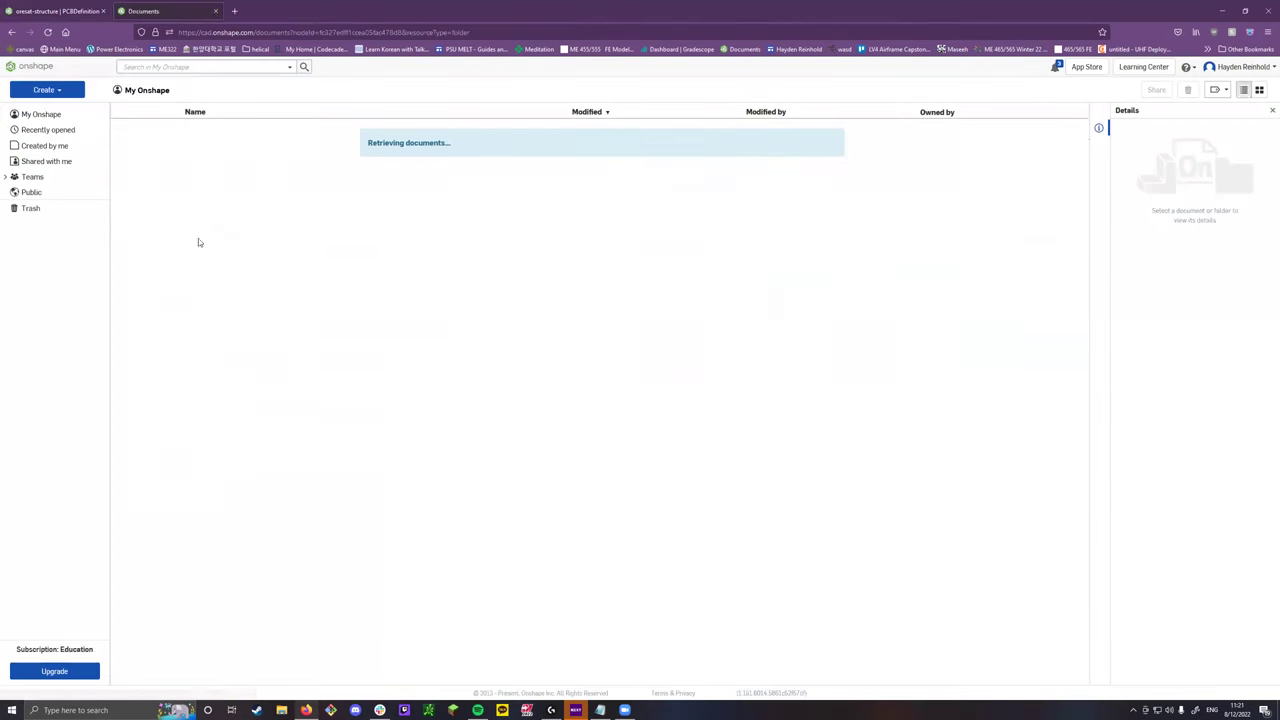
double_click(206, 543)
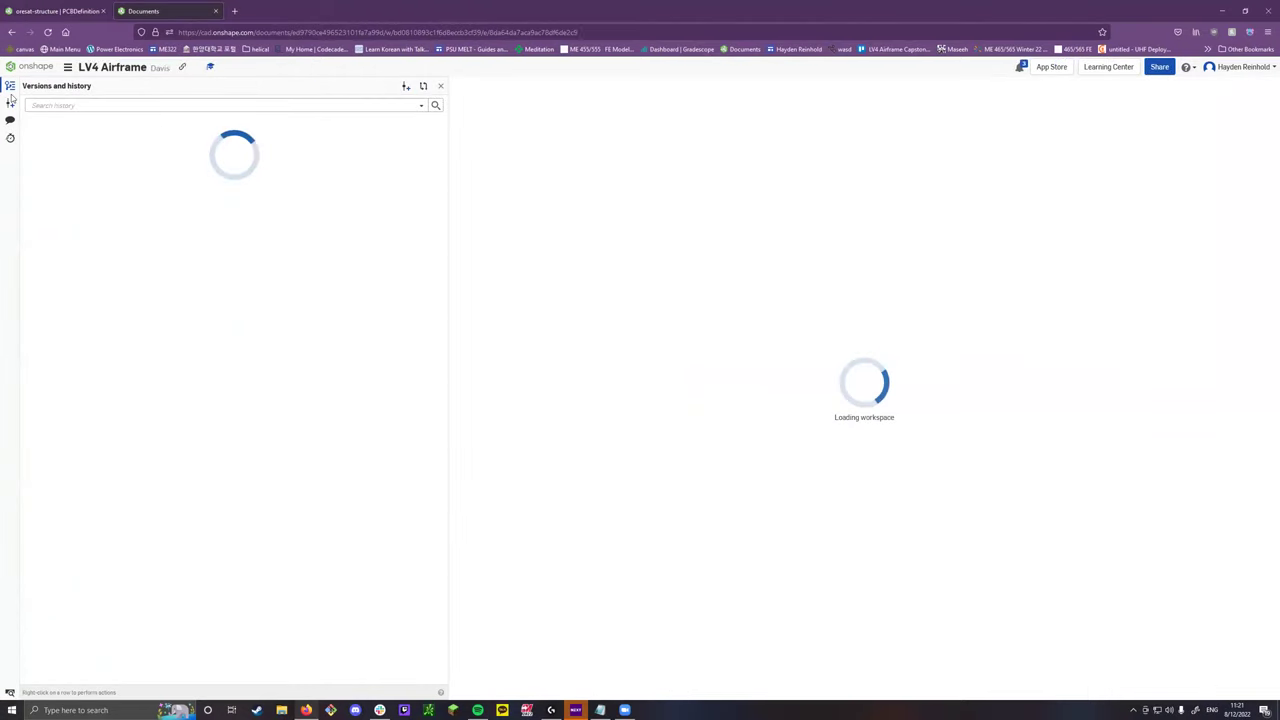
Examine the branches and saved versions in the LV4 Airframe history and return to the oresat-structure document.
scroll(103, 358, down, 2)
scroll(103, 358, down, 3)
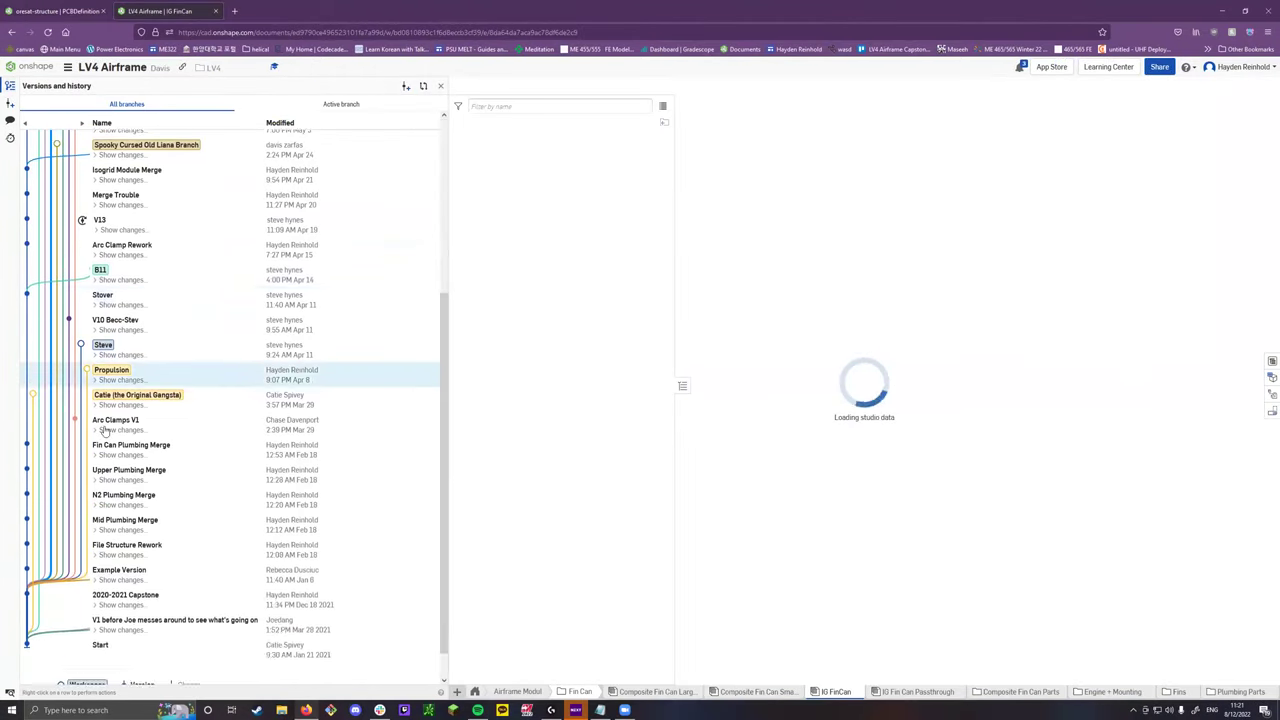
scroll(113, 503, up, 5)
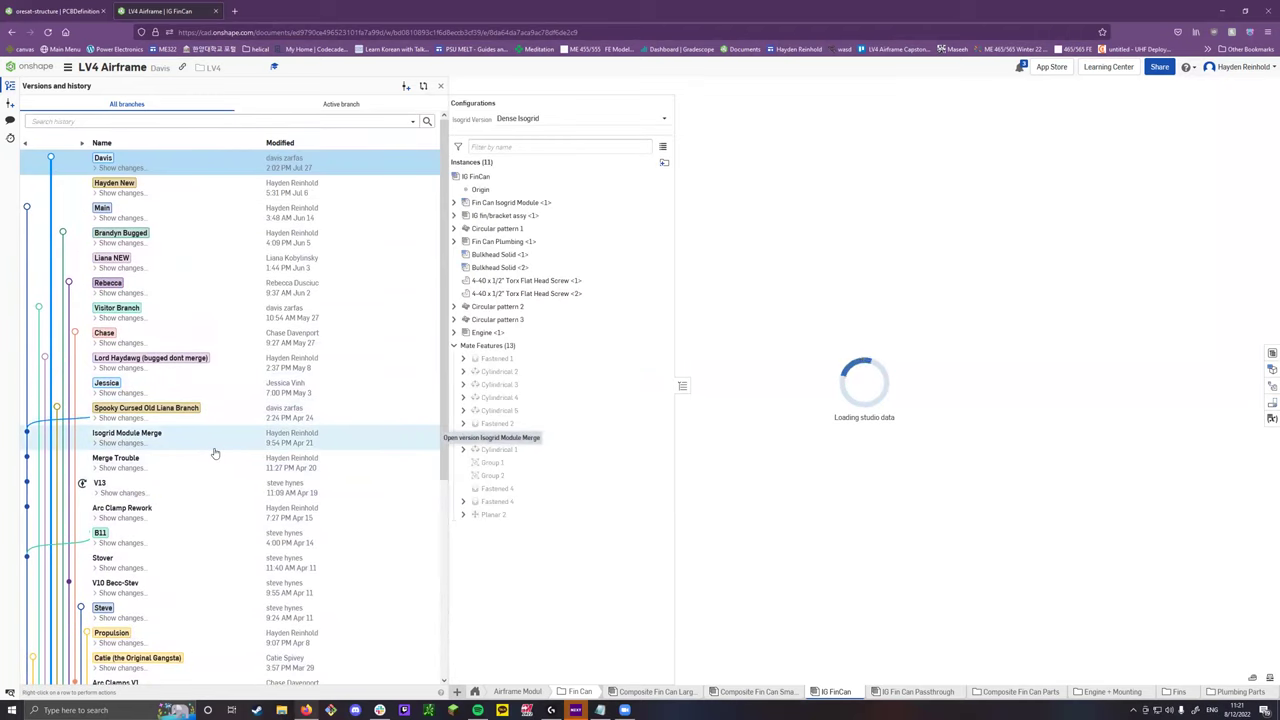
scroll(222, 447, down, 2)
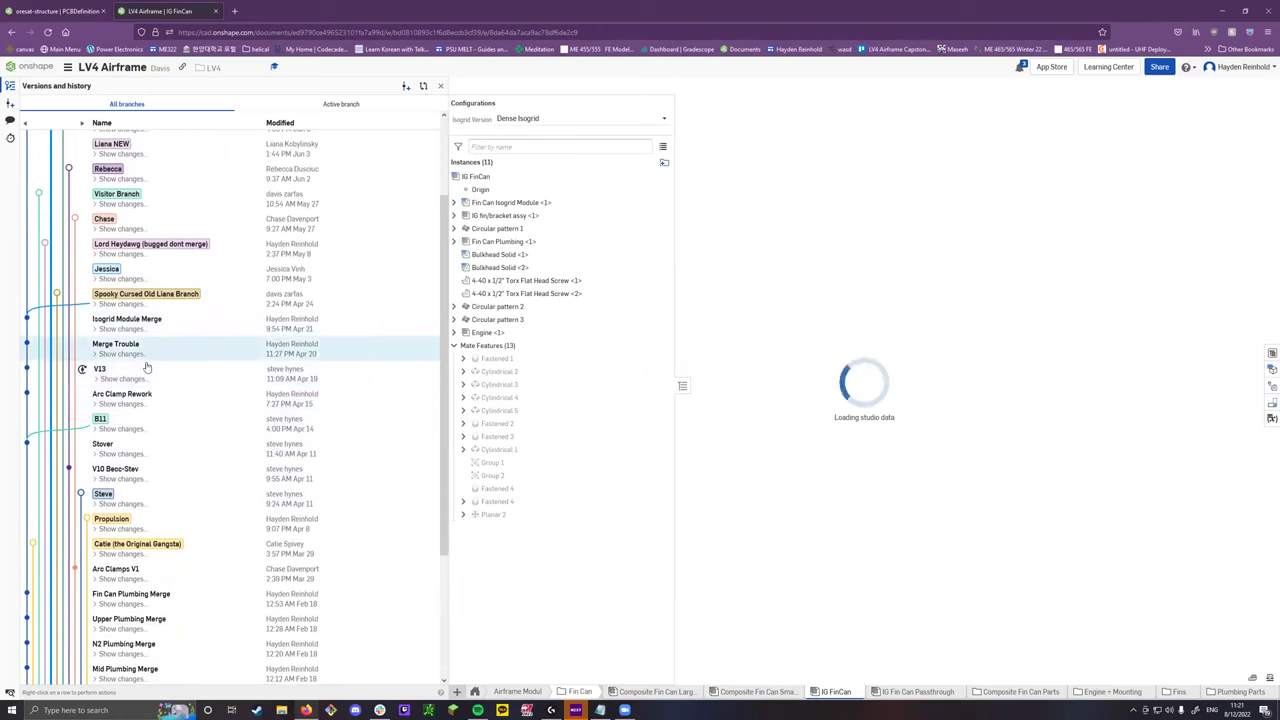
scroll(186, 400, down, 3)
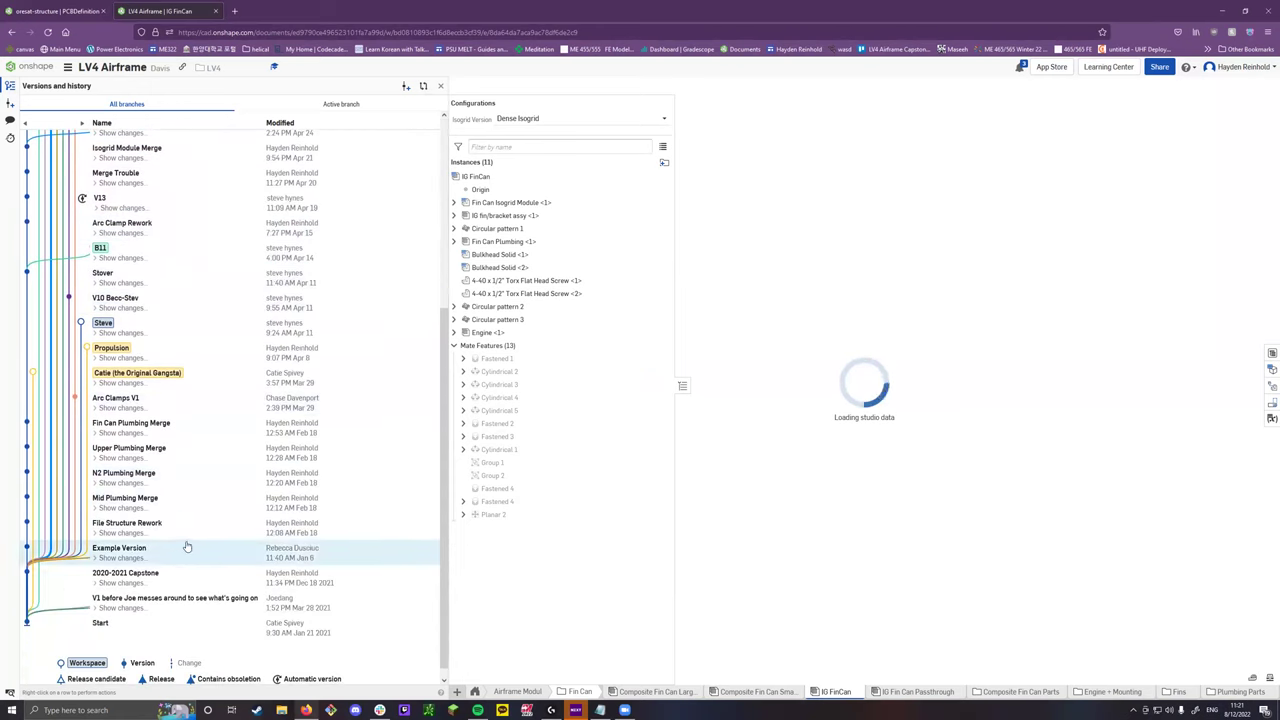
scroll(171, 543, up, 5)
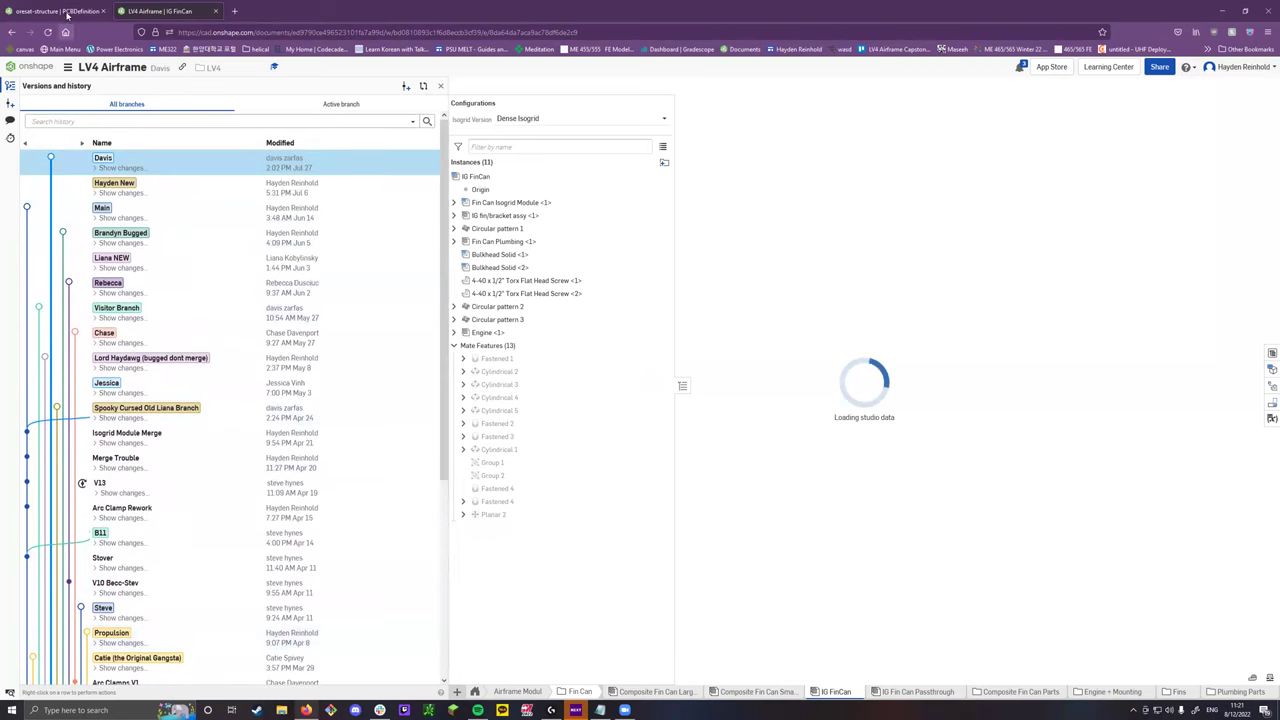
click(60, 11)
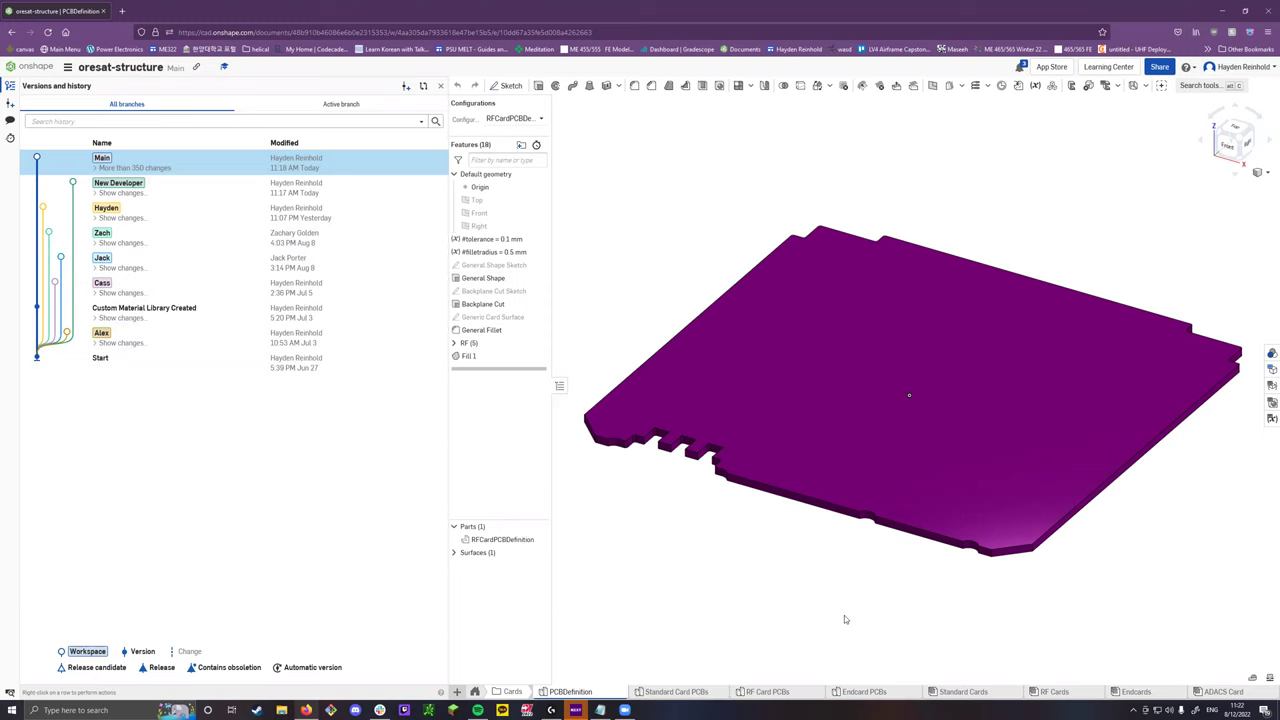
Check the comments in the Main workspace and return to the version history.
click(9, 120)
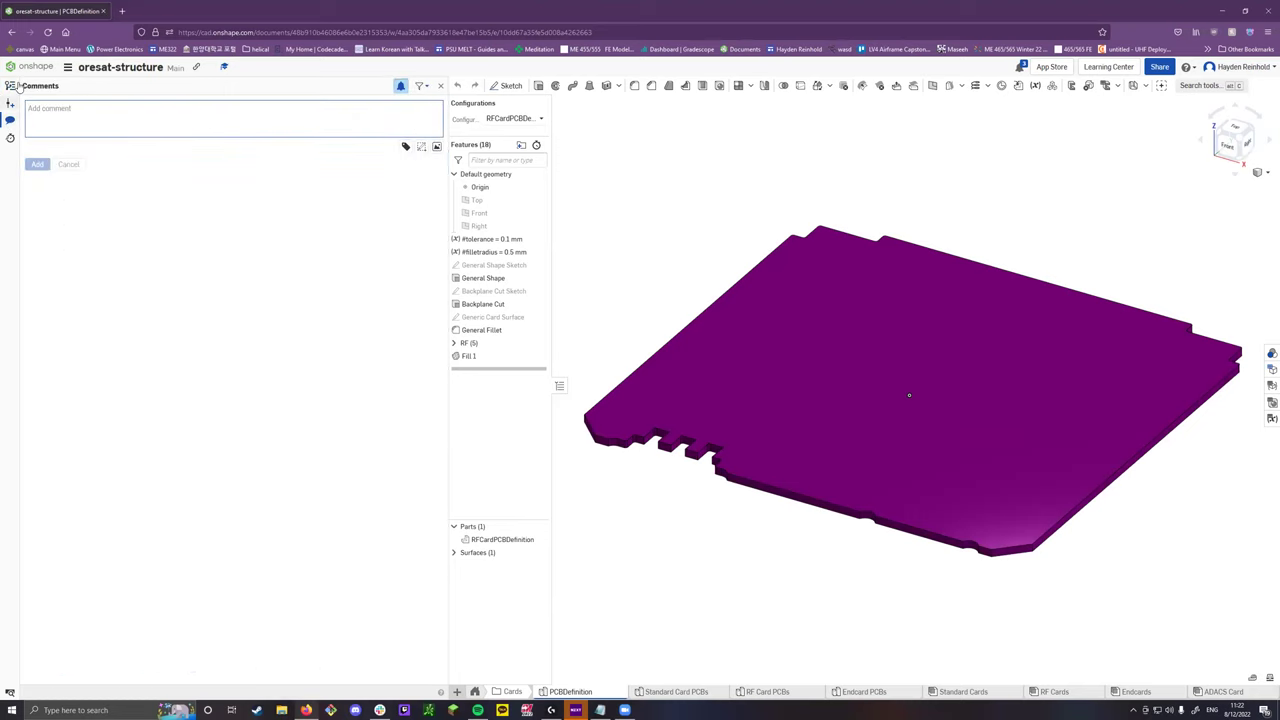
click(440, 85)
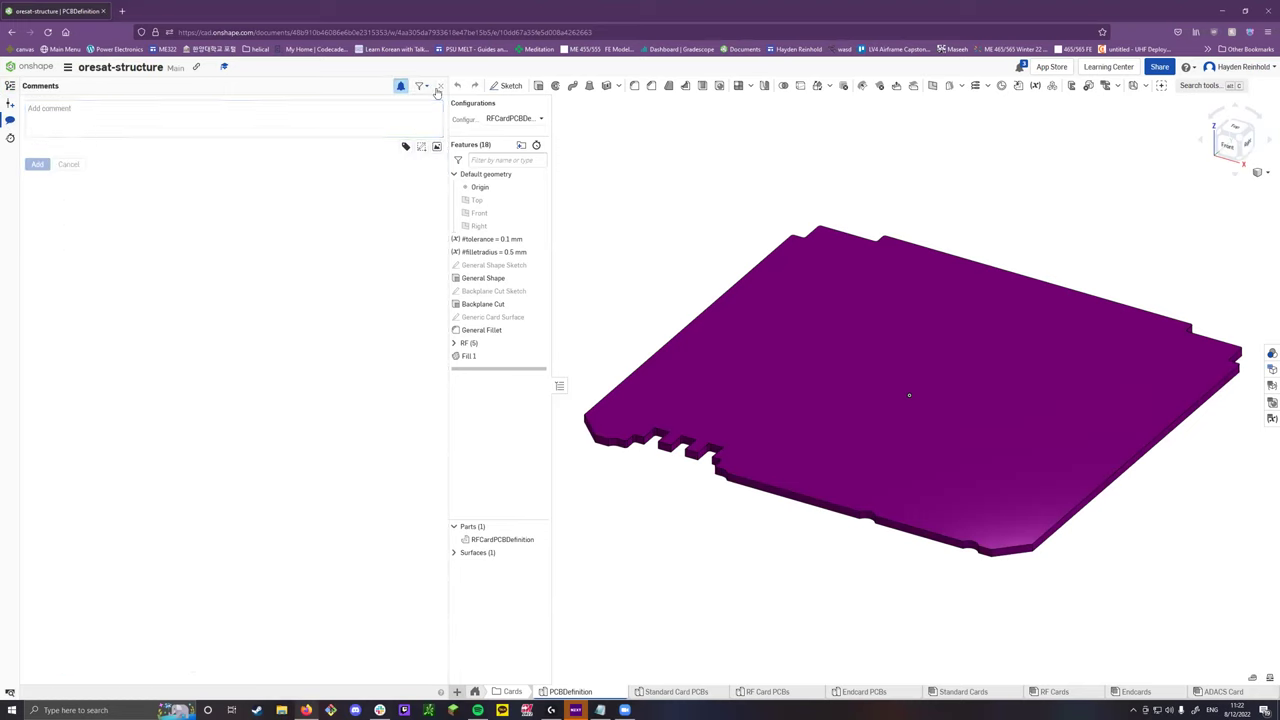
click(10, 85)
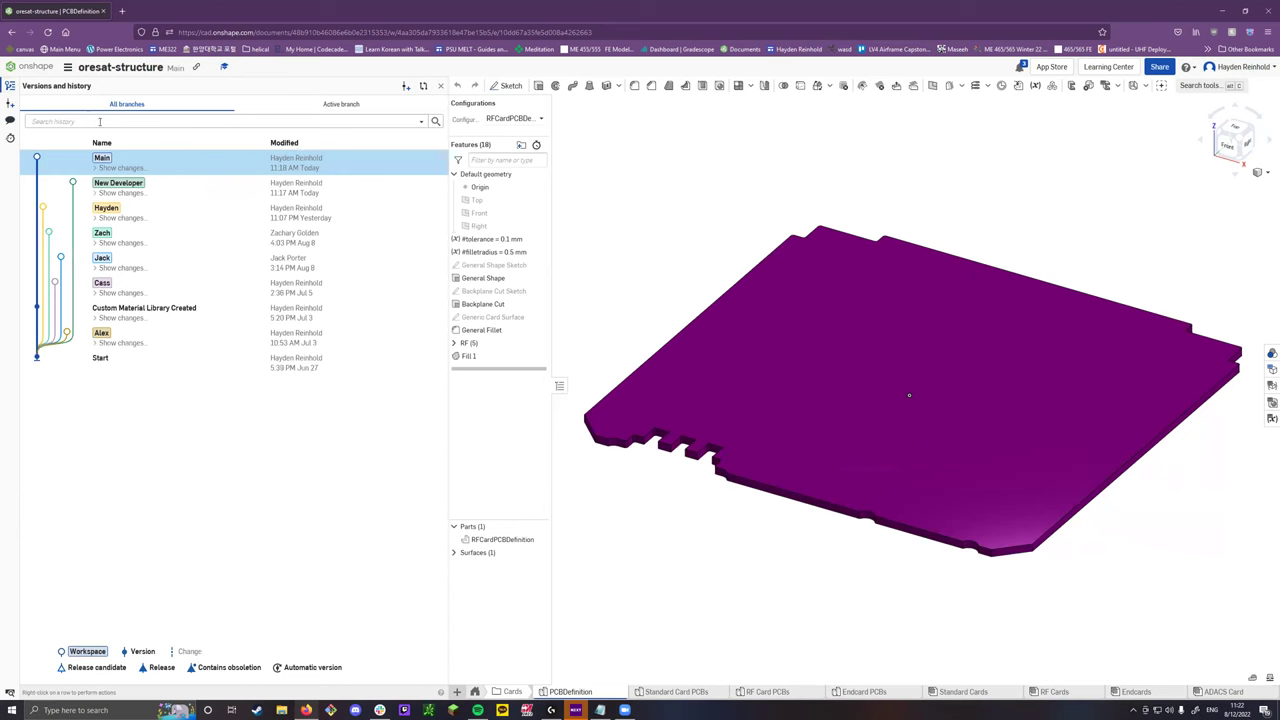
Open the developer workspace listed directly below New Developer, view its comments, and go back to the version history.
click(166, 219)
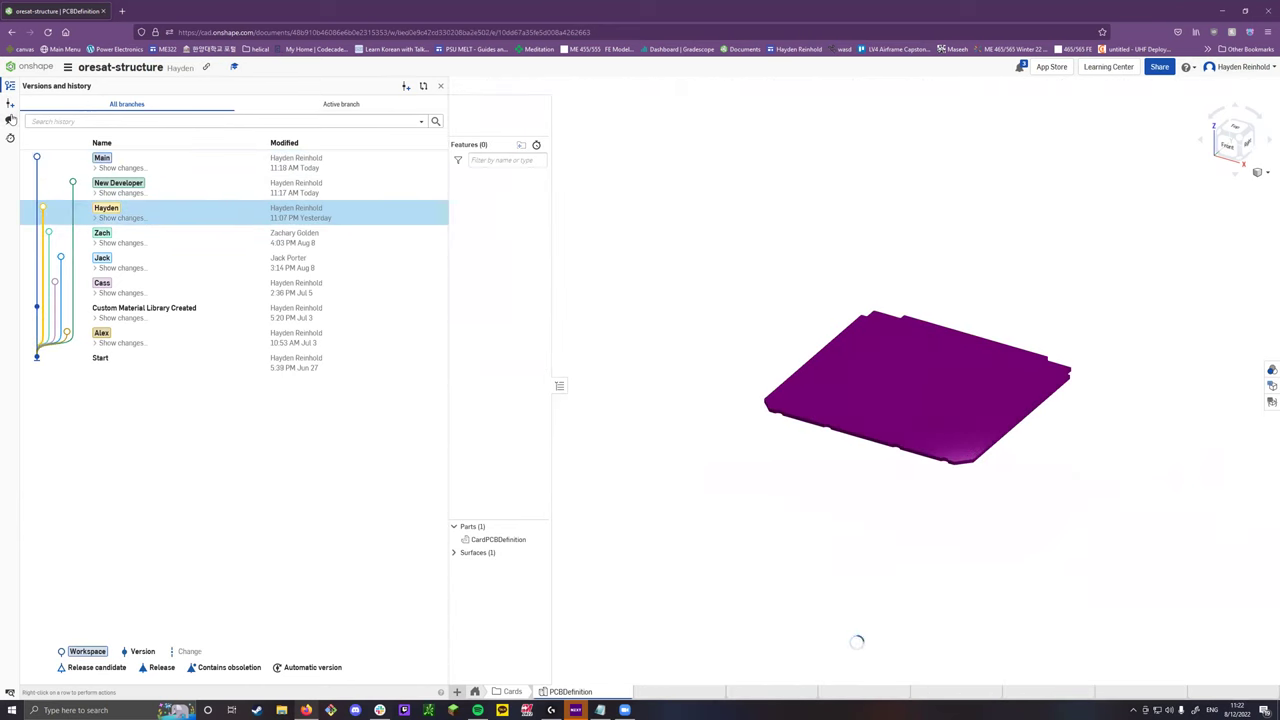
click(10, 119)
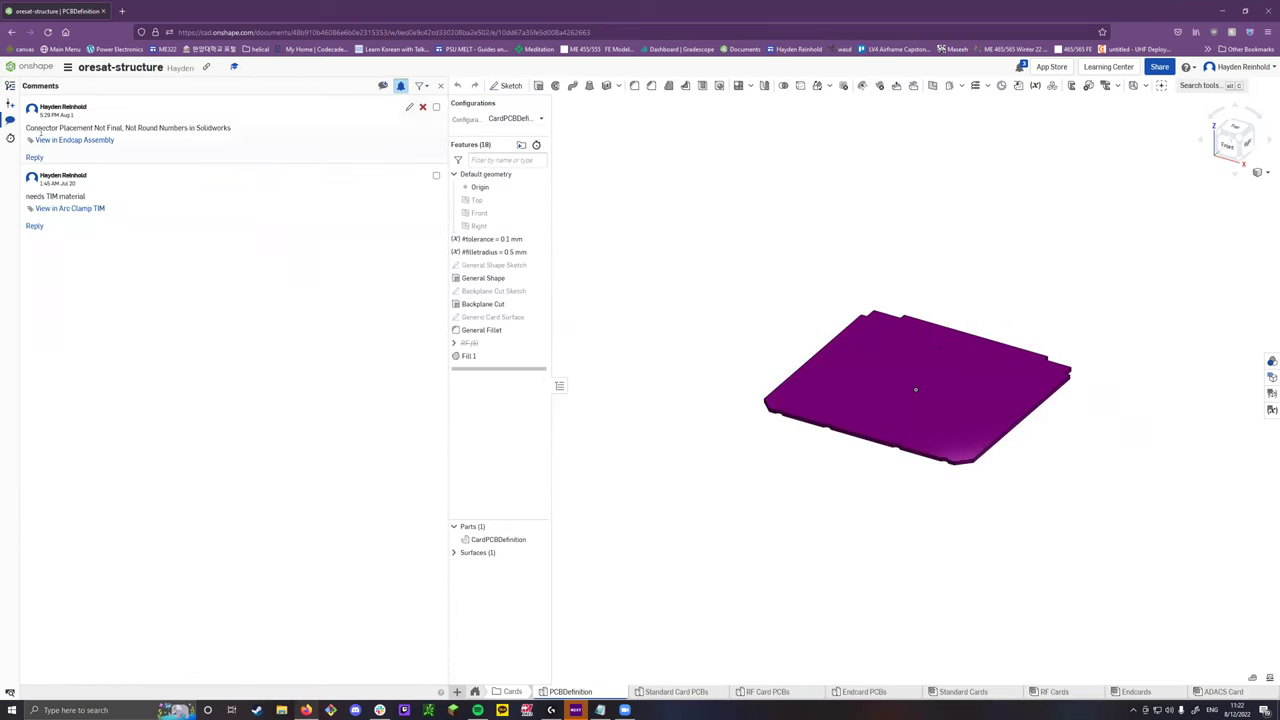
click(12, 87)
Switch back to the Main workspace, check its comments for comparison, and reopen the version history.
click(168, 162)
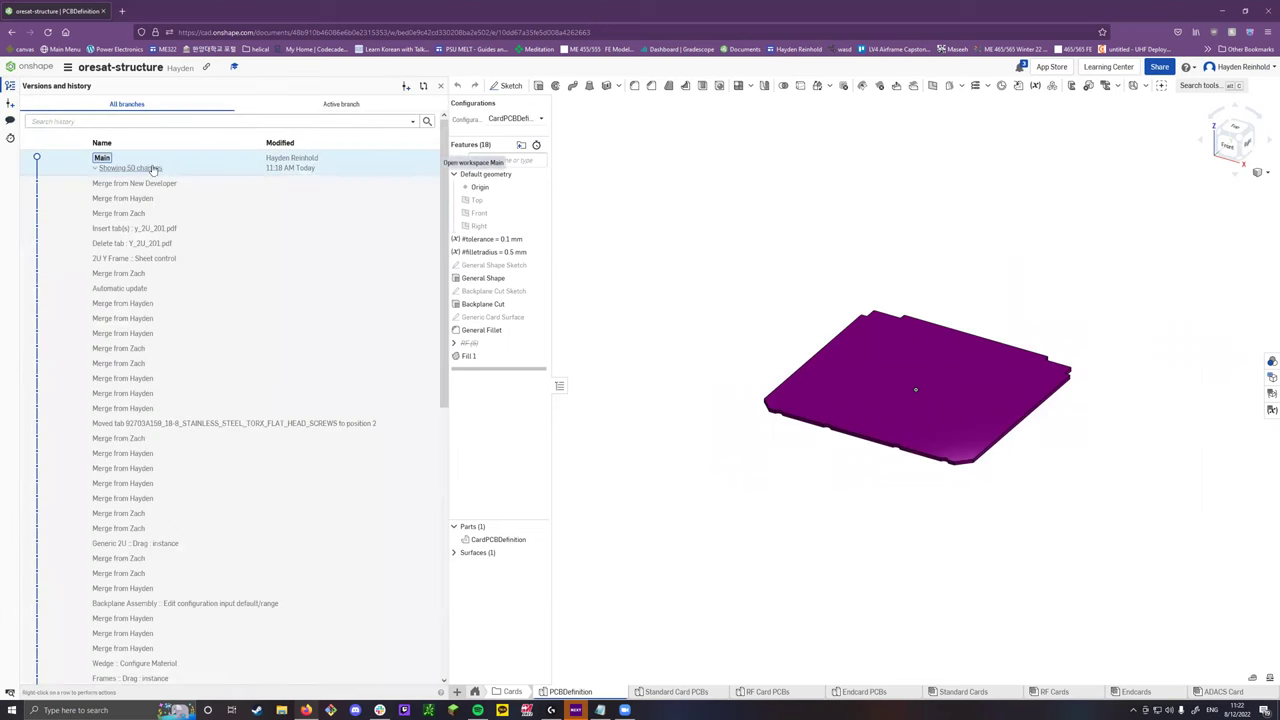
click(10, 121)
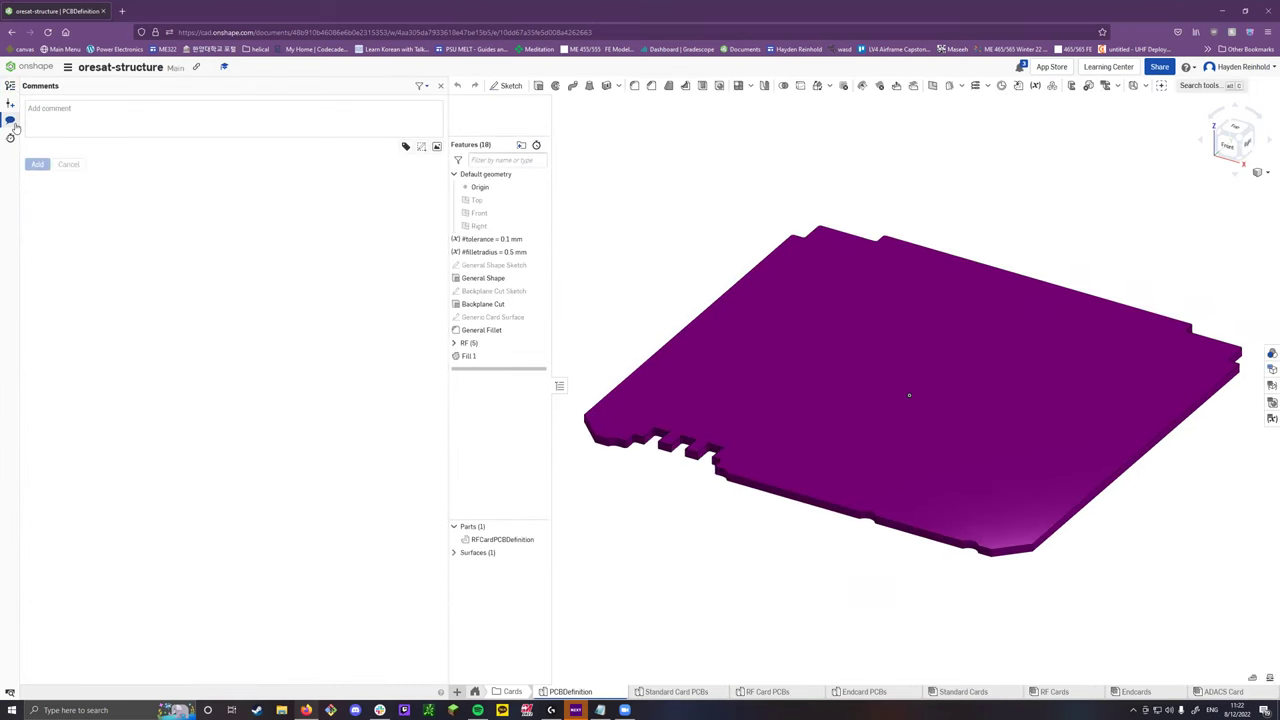
click(438, 86)
click(10, 87)
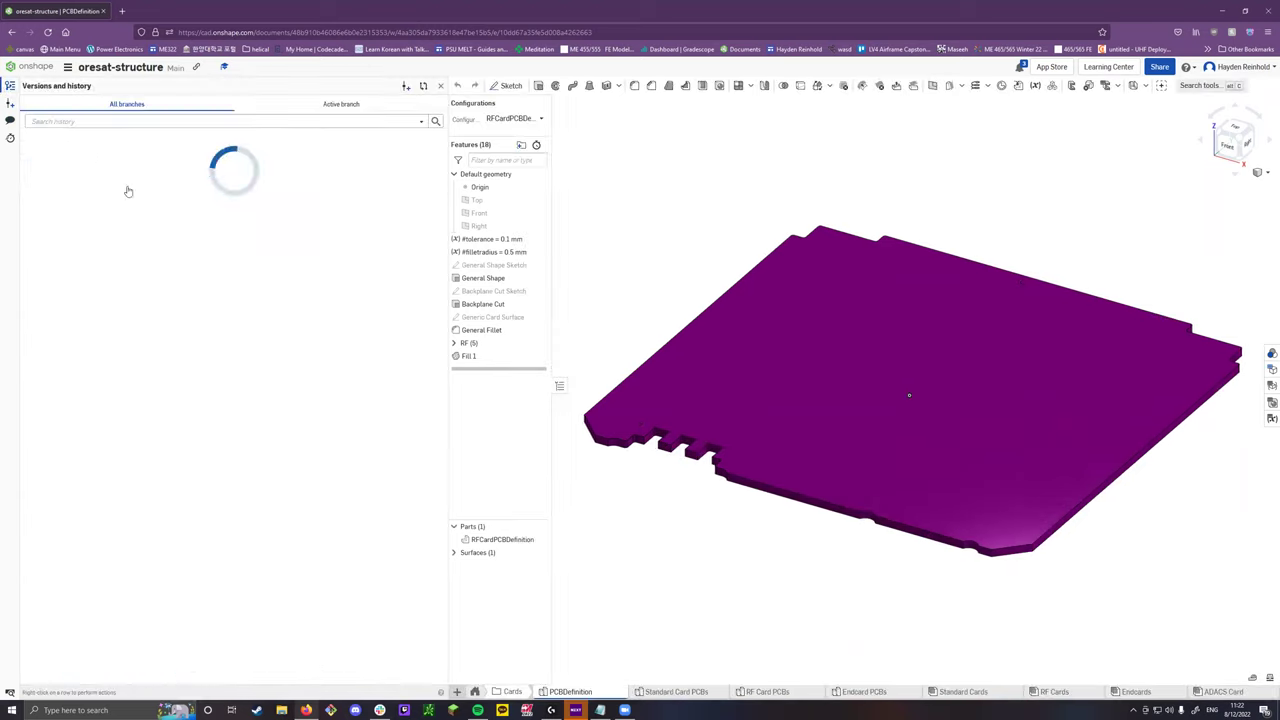
Reopen the developer workspace below New Developer and bring up the connector placement comment.
click(183, 211)
click(10, 121)
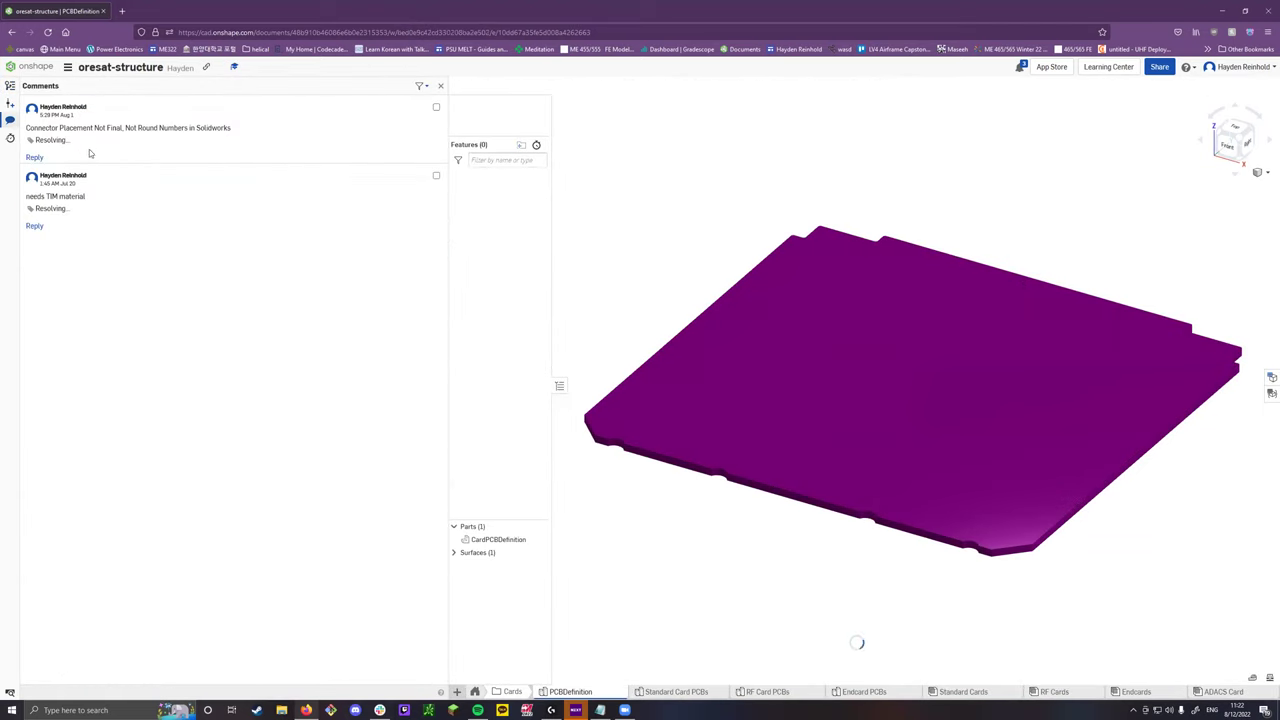
triple_click(50, 128)
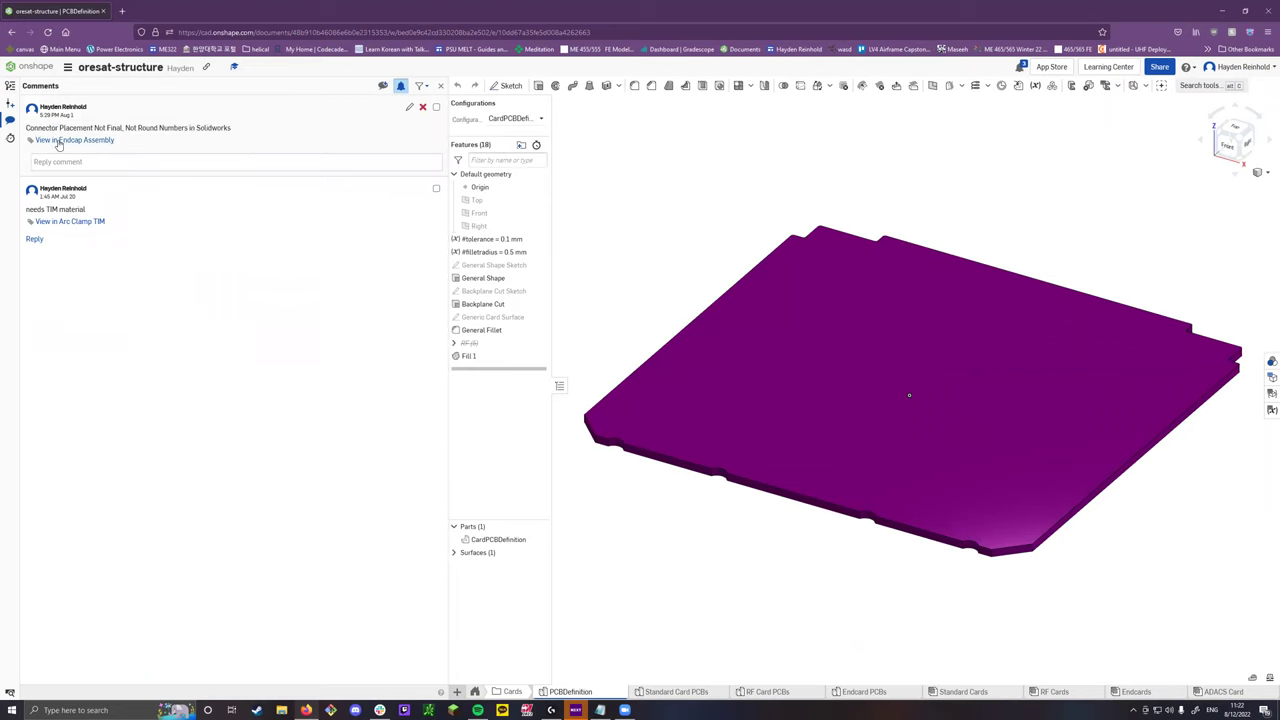
View the models tagged in the comments: Endcap Assembly for connector placement and Arc Clamp TIM for the TIM material.
click(66, 141)
drag(32, 128, 118, 128)
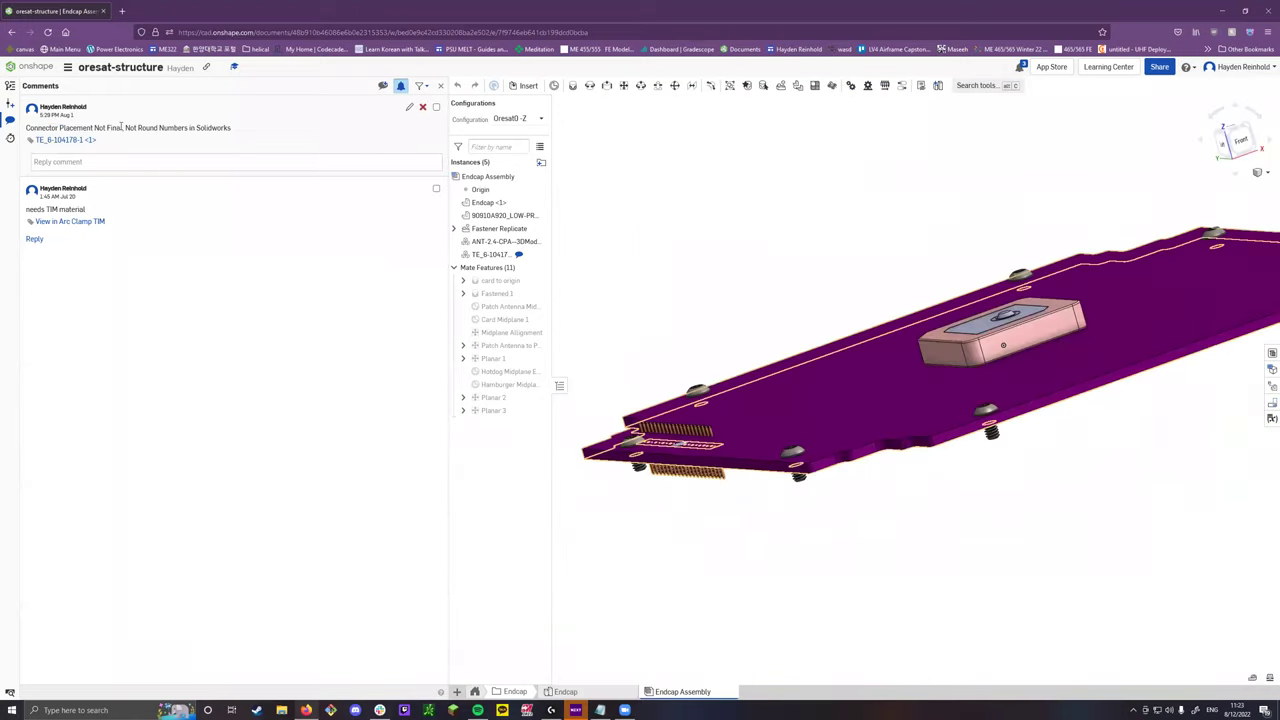
triple_click(122, 127)
click(122, 127)
click(35, 208)
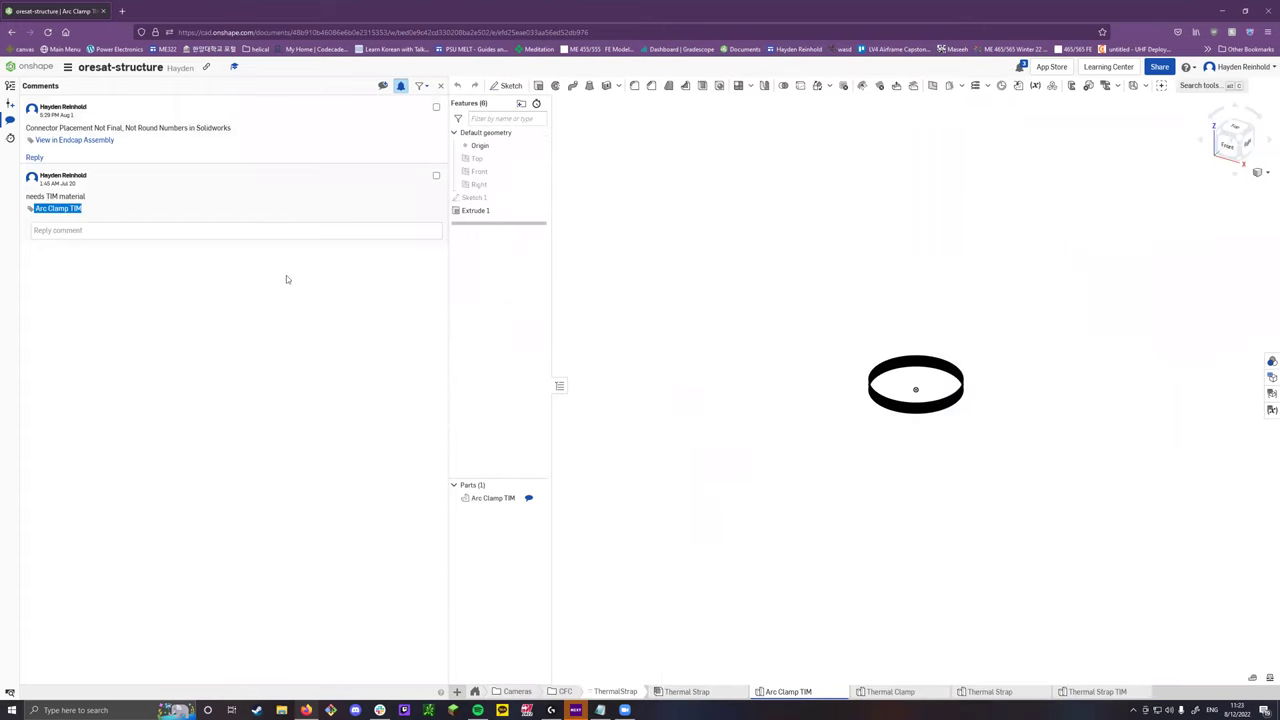
Highlight the "needs TIM material" comment, look over the Arc Clamp TIM part, and close the comments.
triple_click(42, 197)
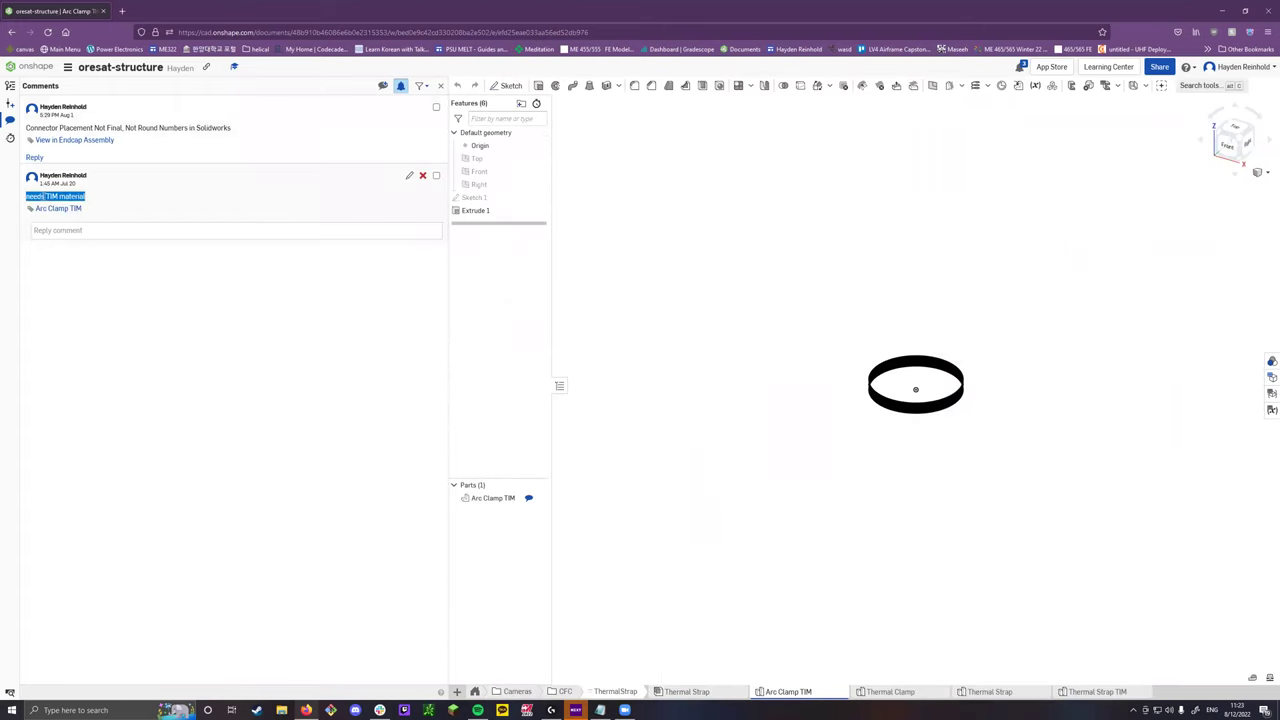
scroll(943, 420, down, 5)
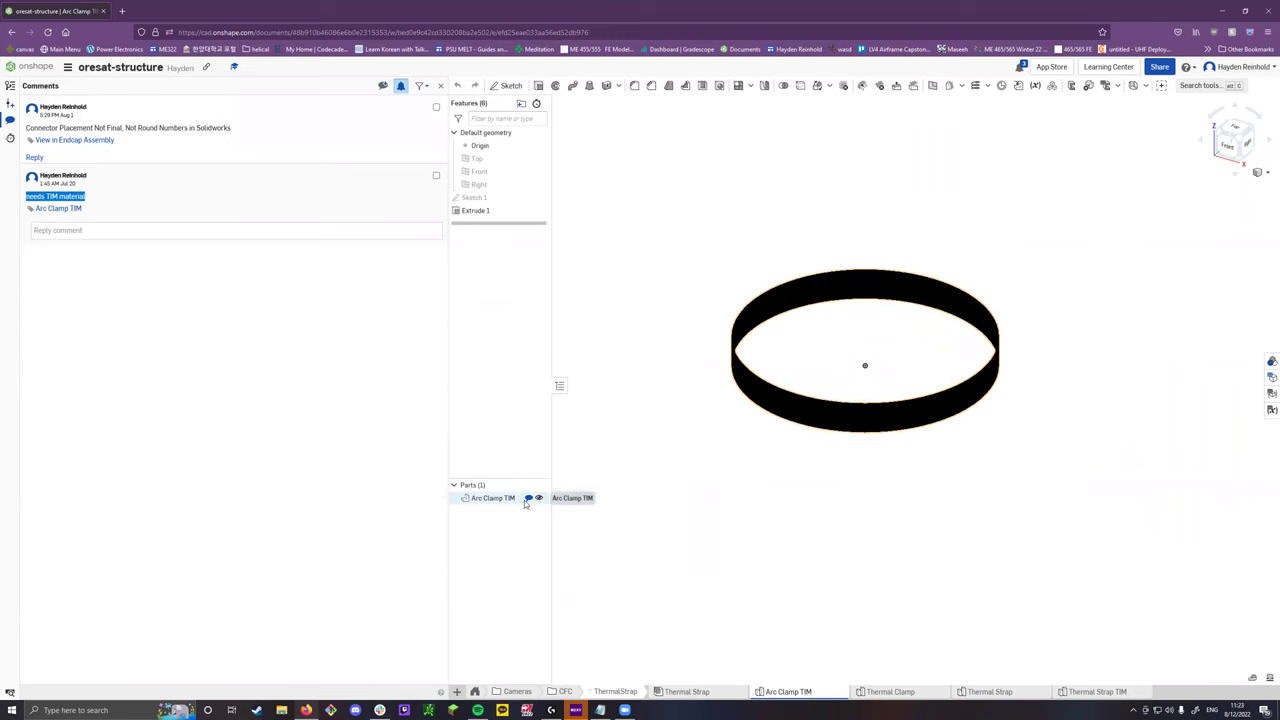
click(10, 121)
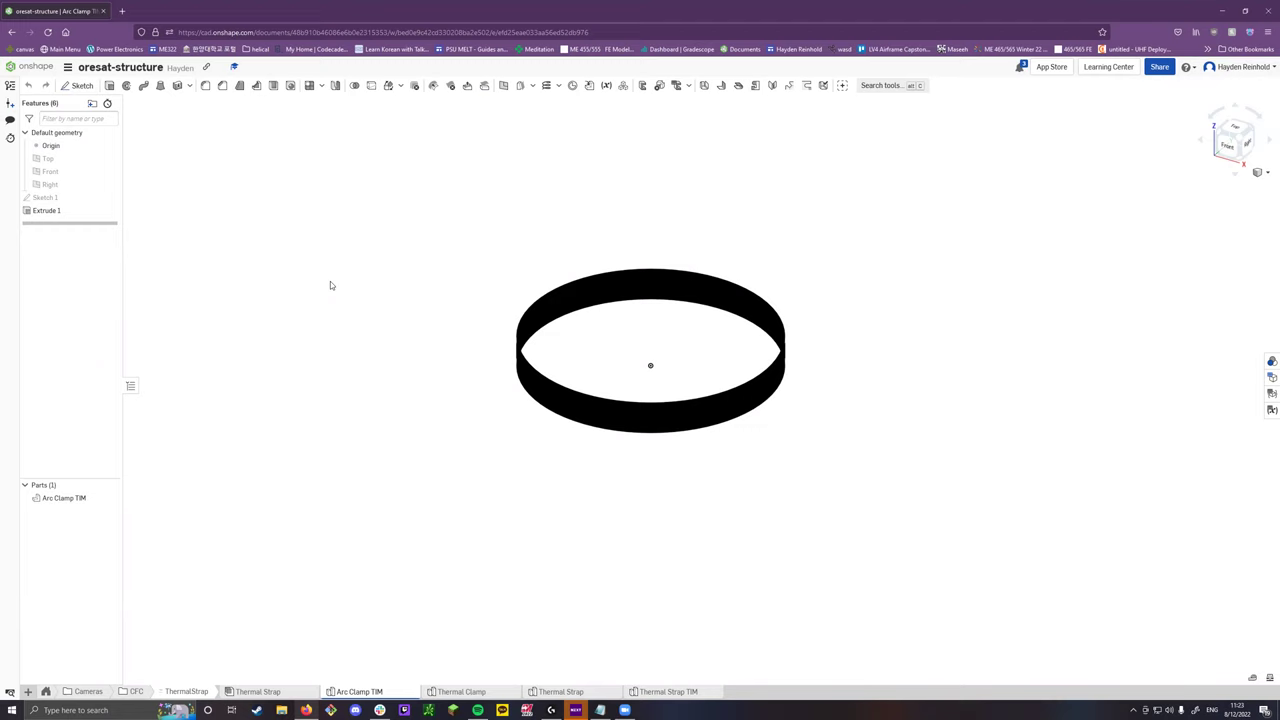
Merge Main into the developer workspace listed below New Developer, using the Replace with Main strategy.
click(10, 86)
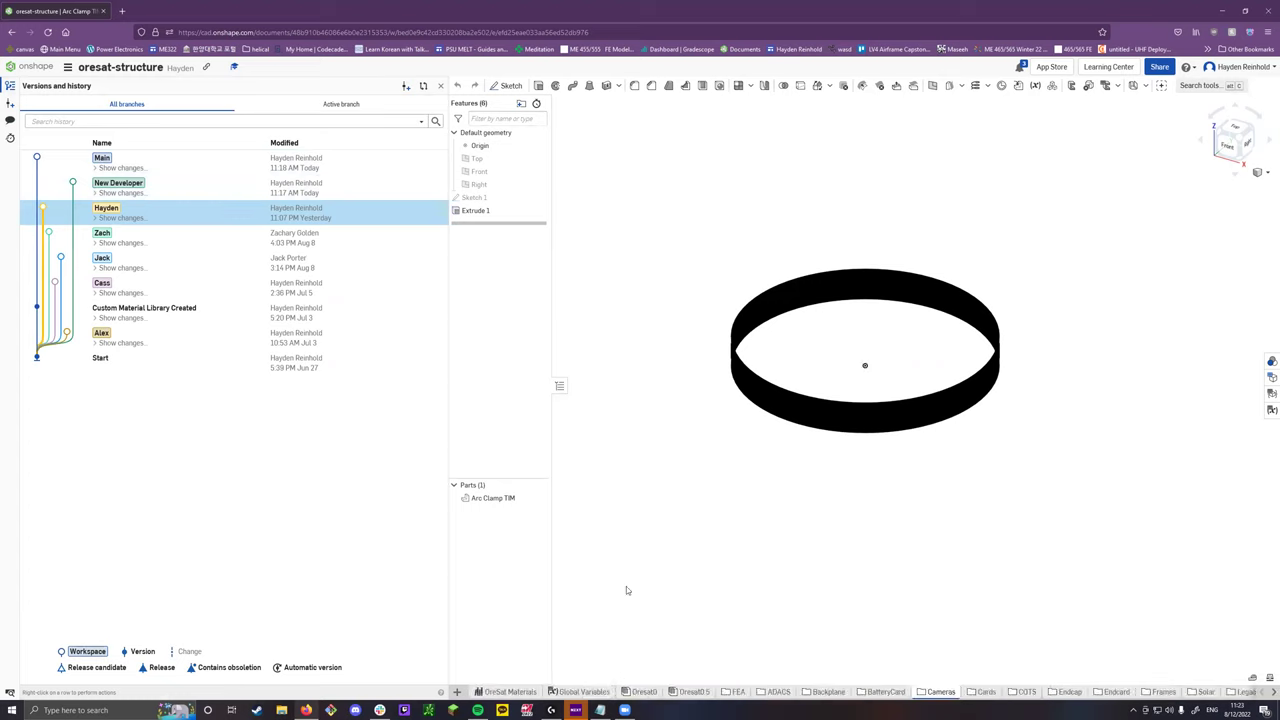
click(193, 160)
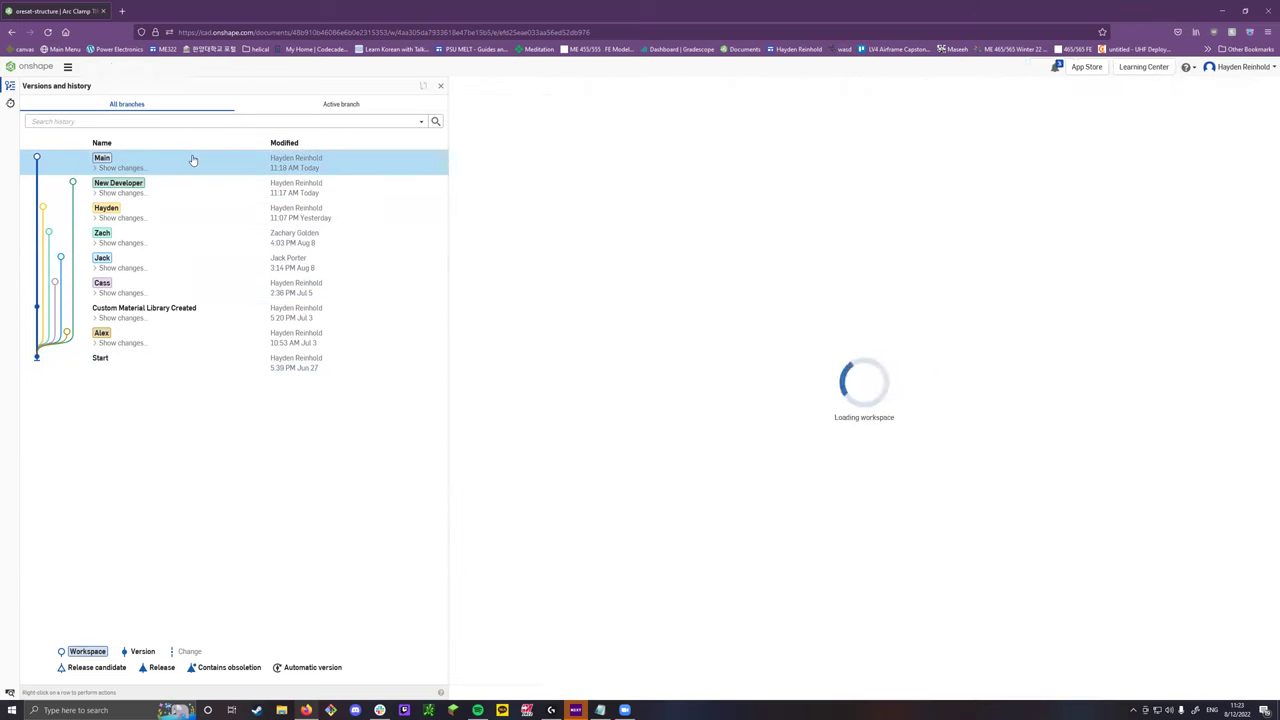
click(179, 216)
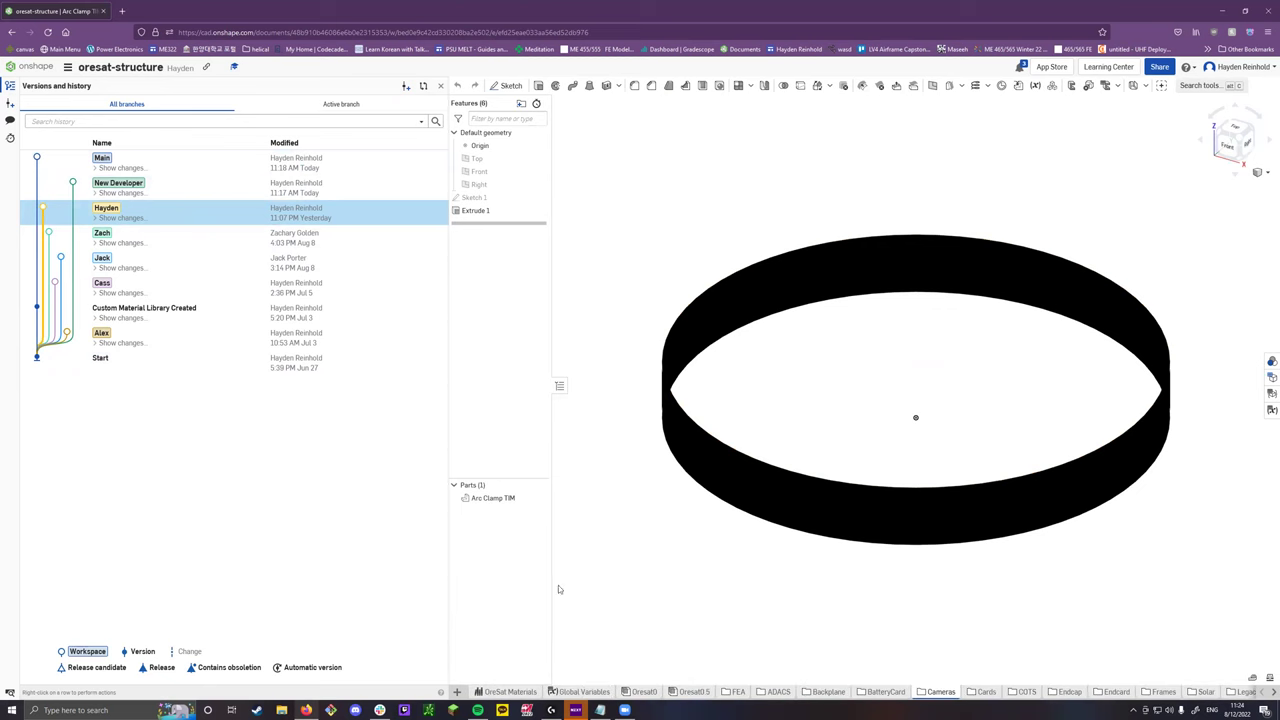
right_click(172, 158)
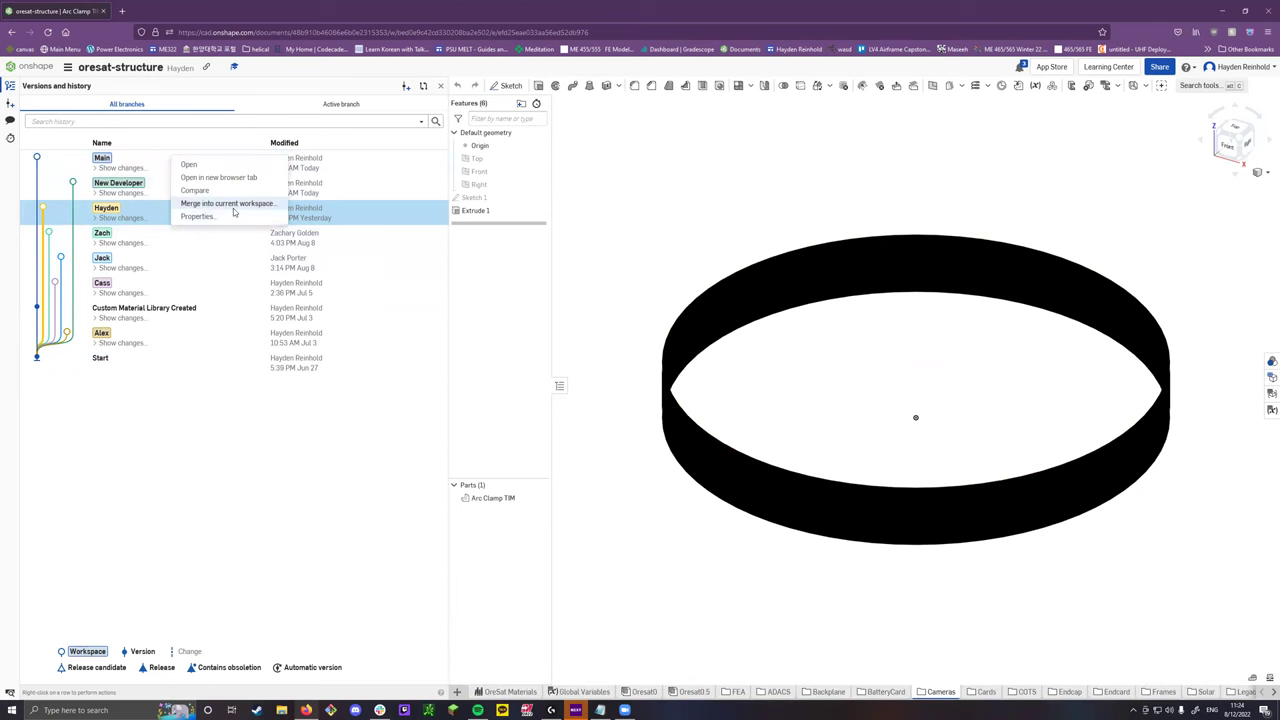
click(230, 204)
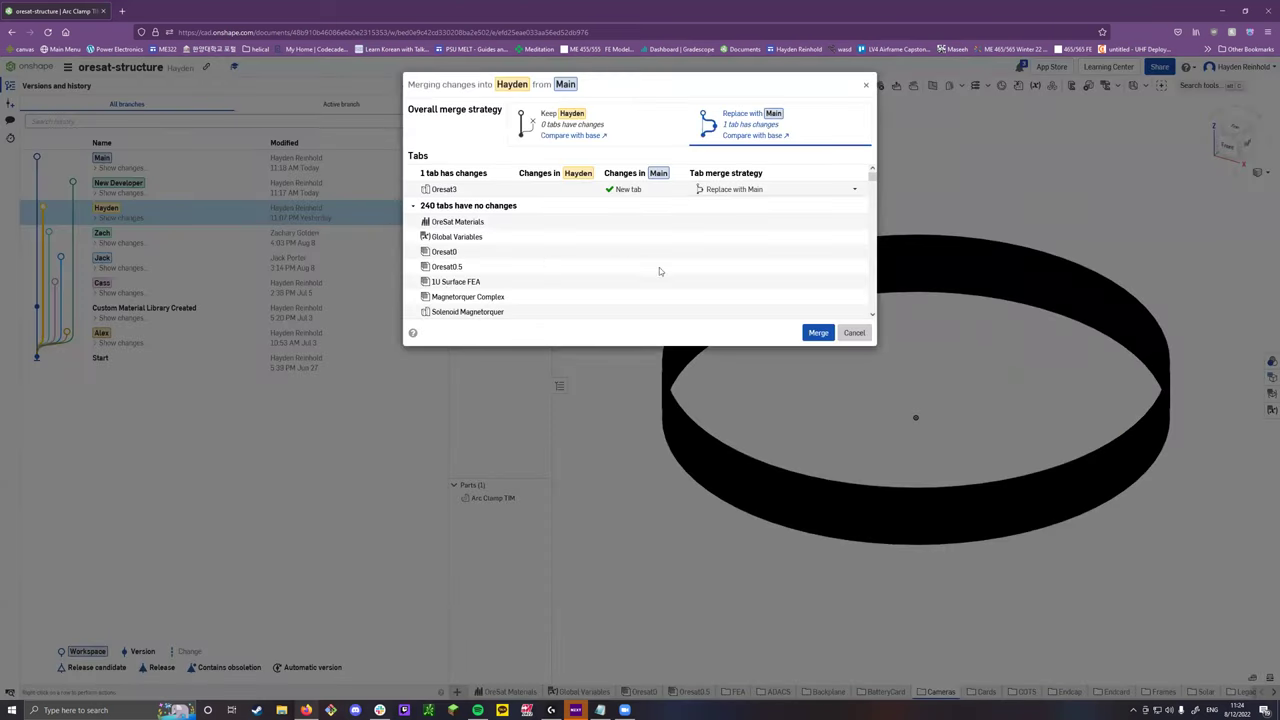
click(824, 334)
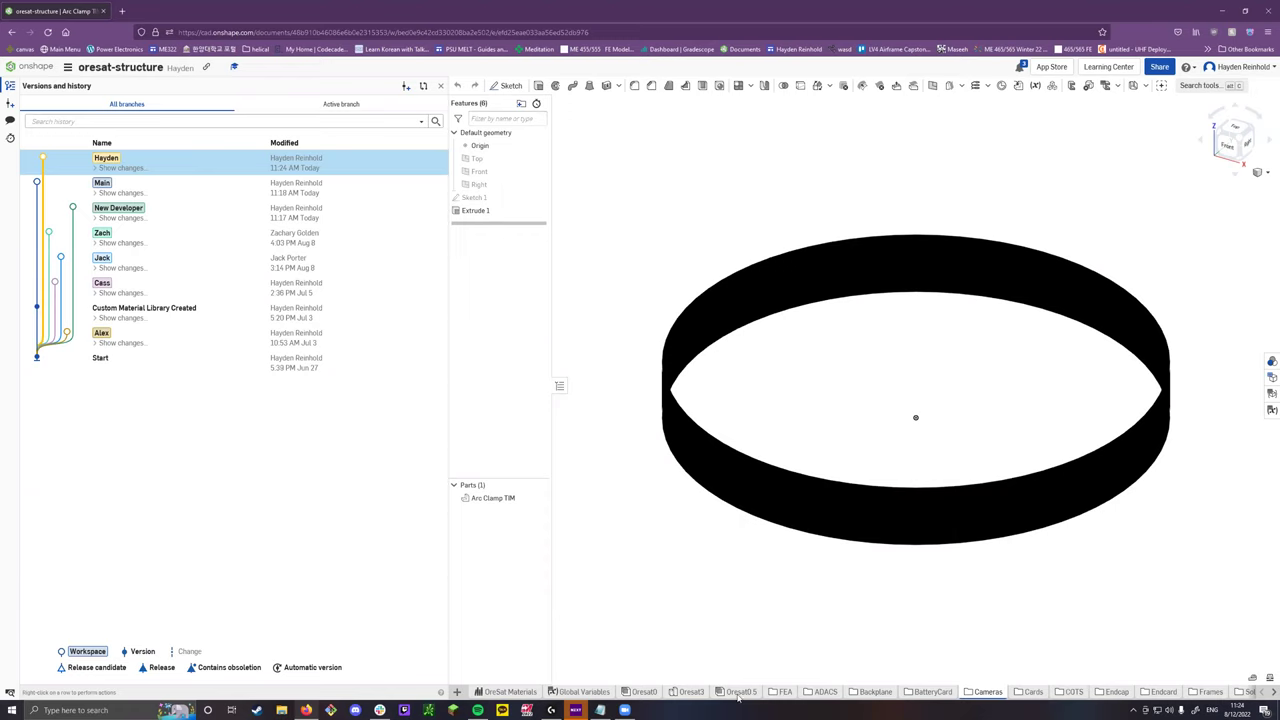
Check the merged workspace's change summary and preview the Oresat3 tab.
click(128, 168)
click(128, 168)
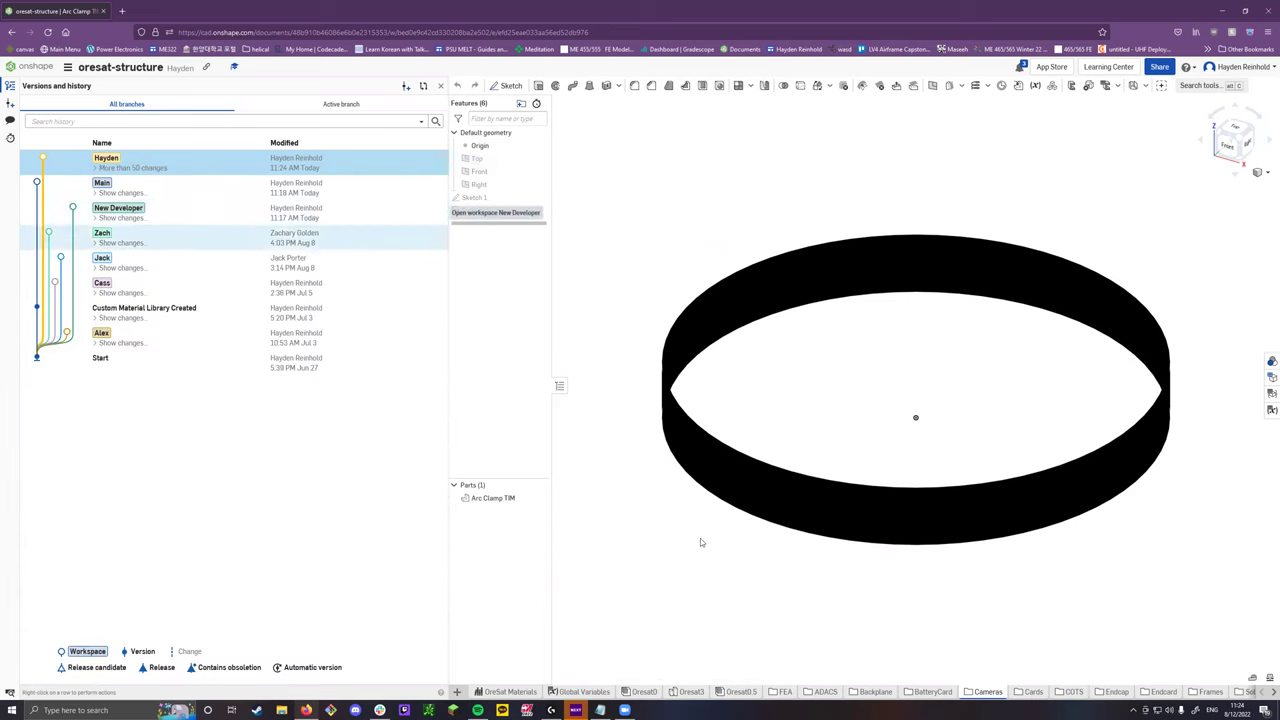
mouse_move(684, 698)
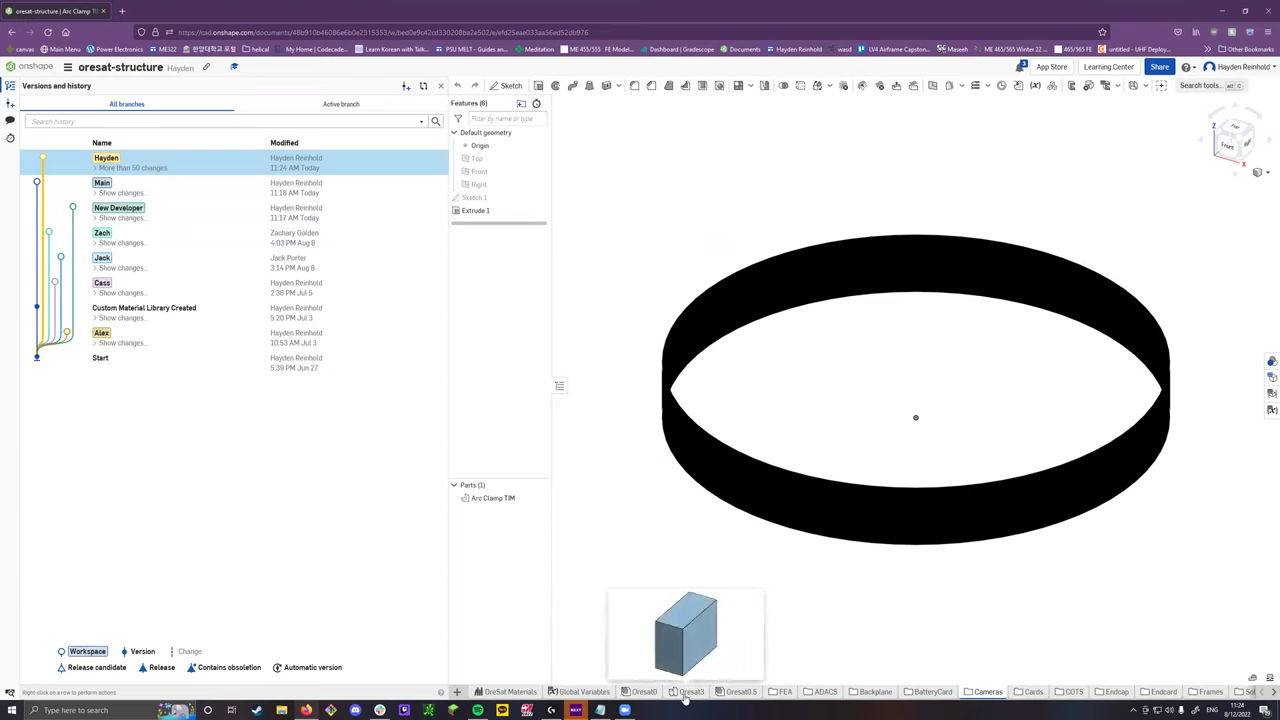
Inspect New Developer's Insert new tab and Merge from Main entries, and restore the workspace to the Merge from Main state.
click(128, 218)
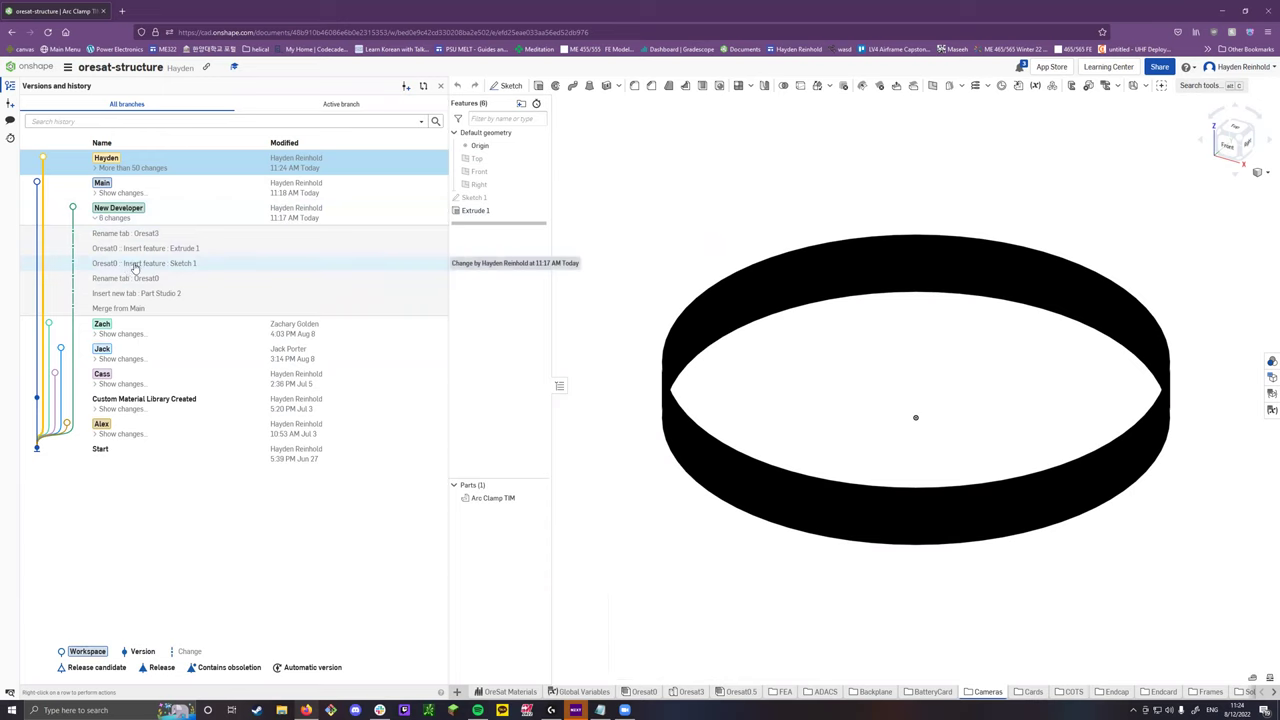
click(165, 218)
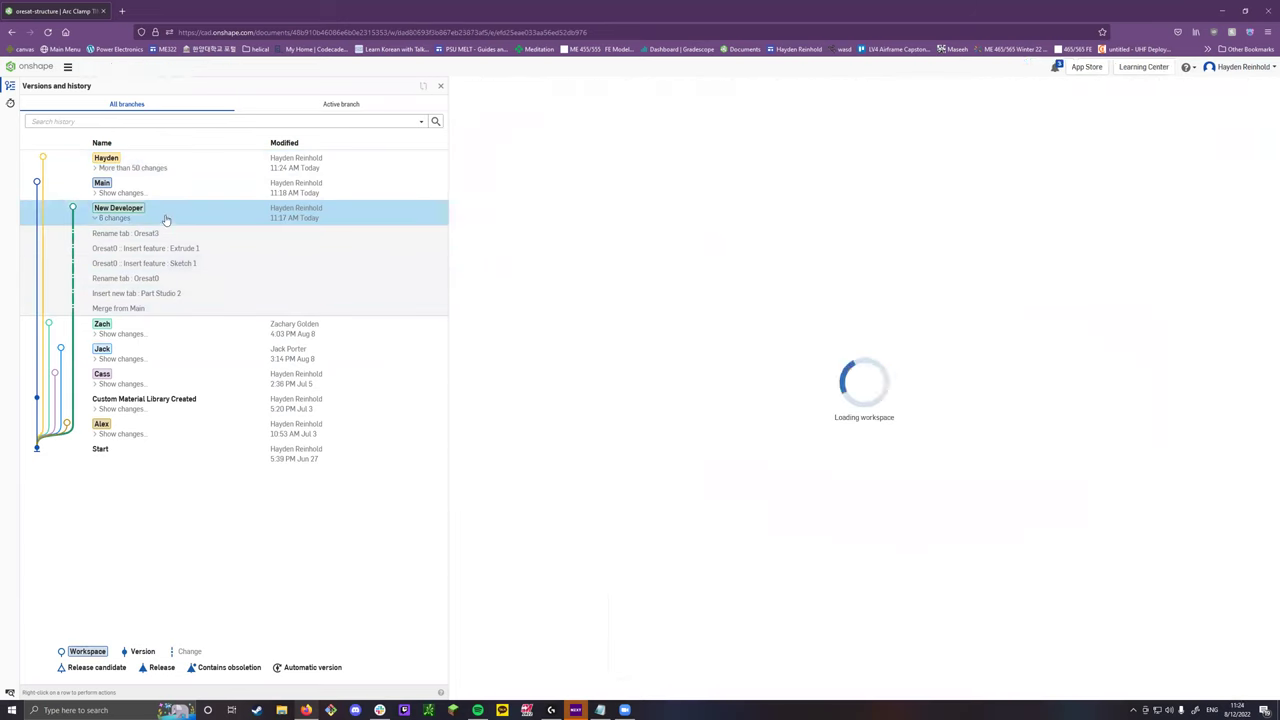
click(201, 294)
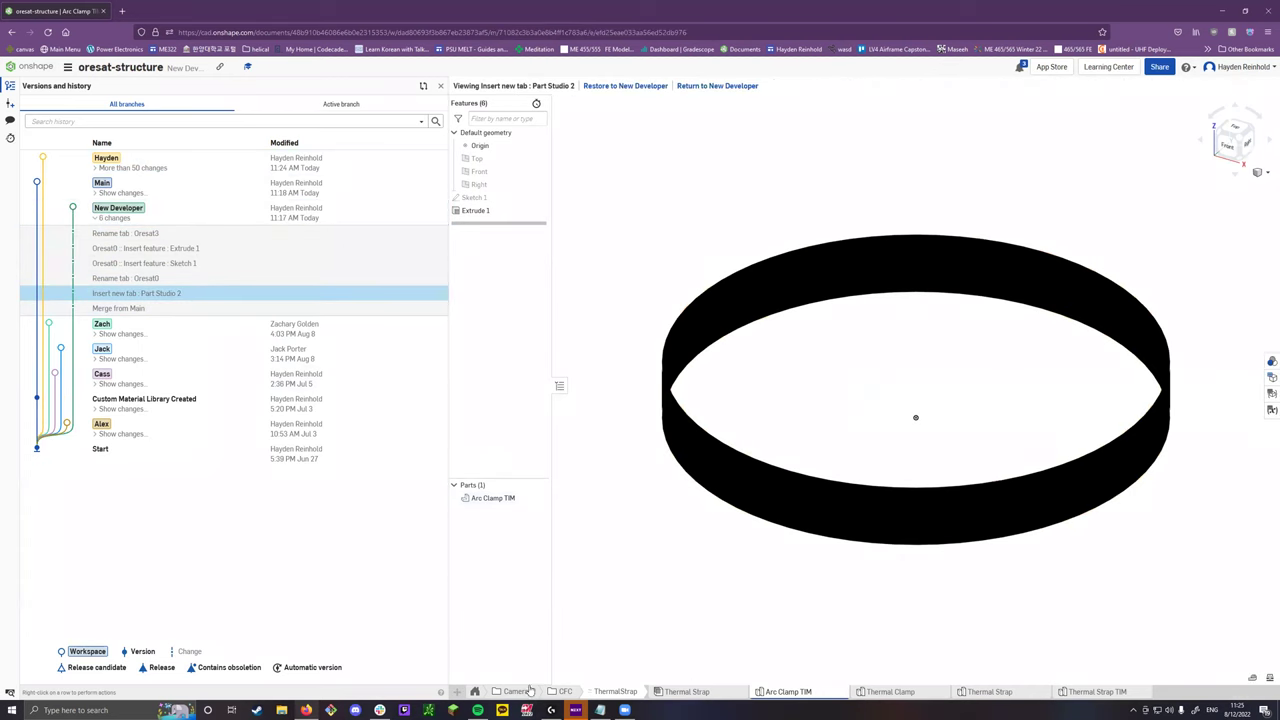
click(168, 308)
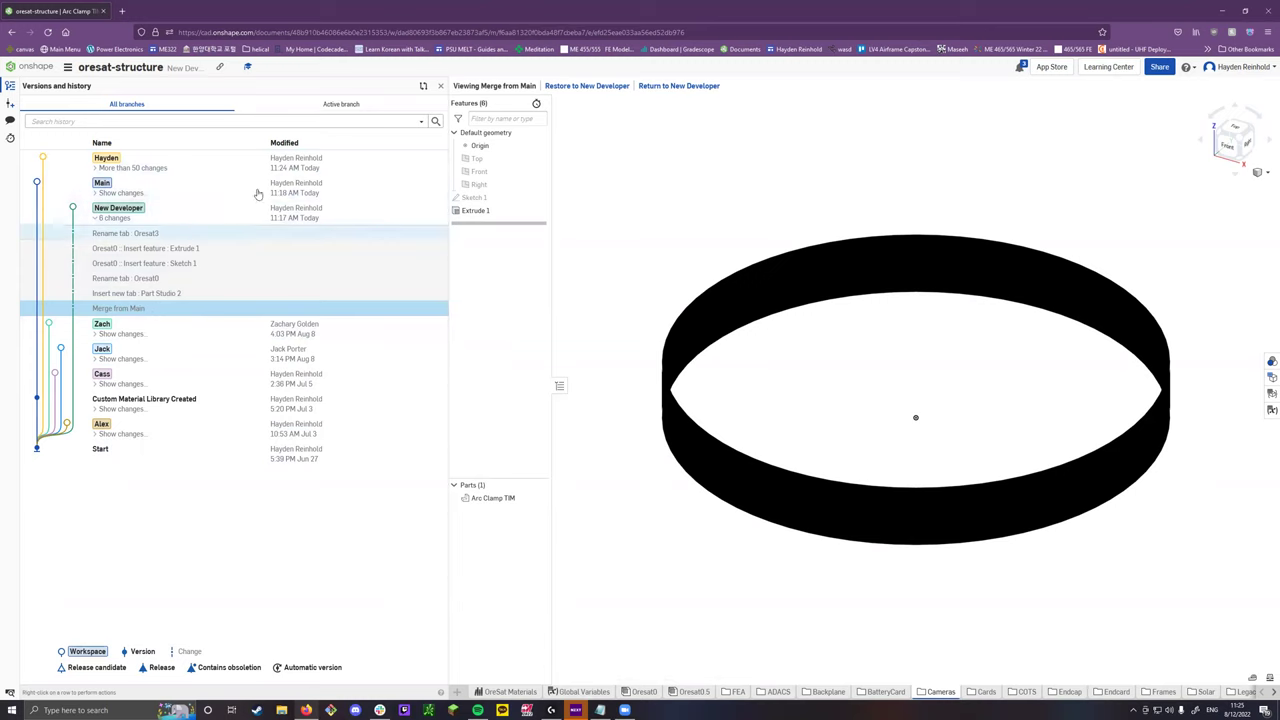
click(609, 87)
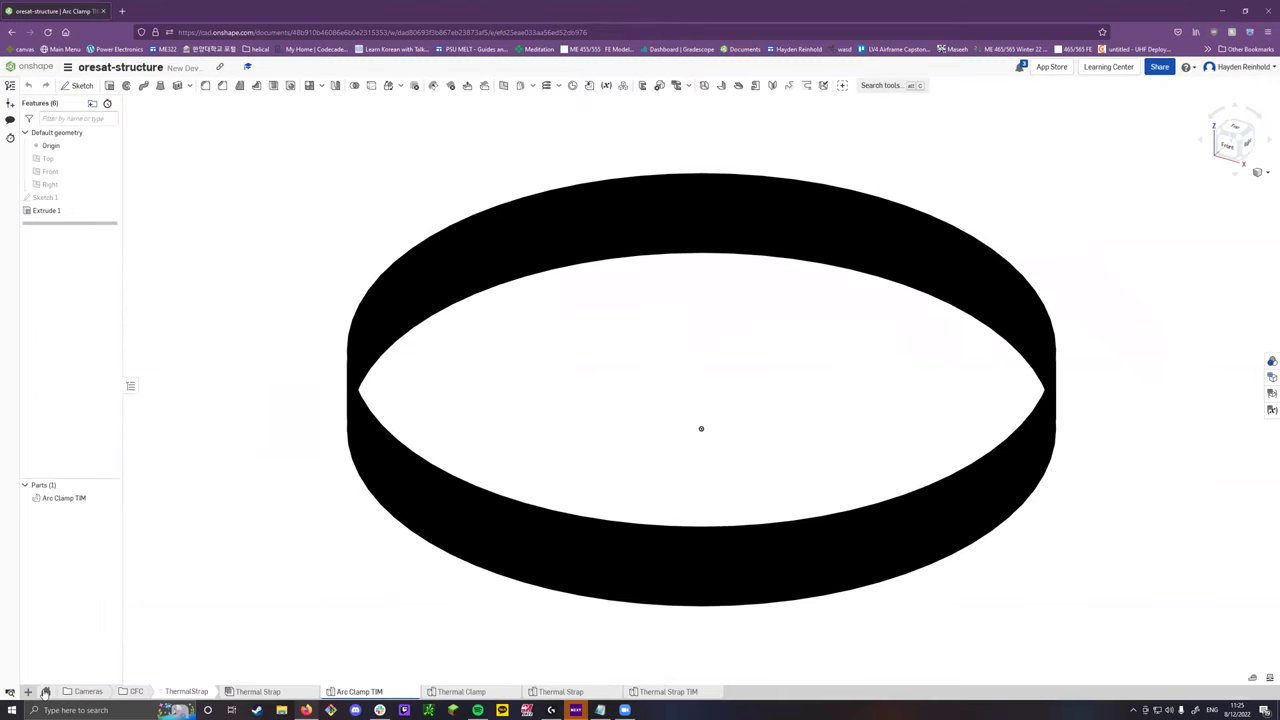
Reopen the version history and compare the change lists of New Developer and the developer workspace above Main.
click(10, 86)
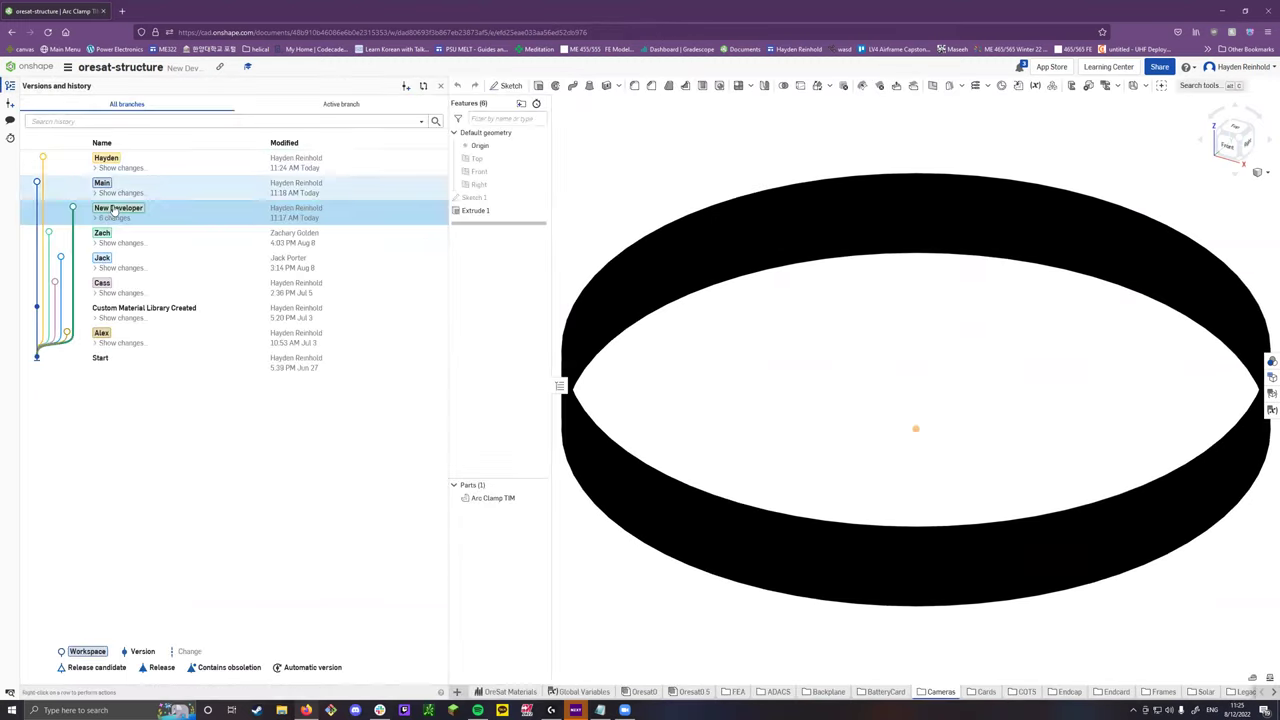
click(114, 217)
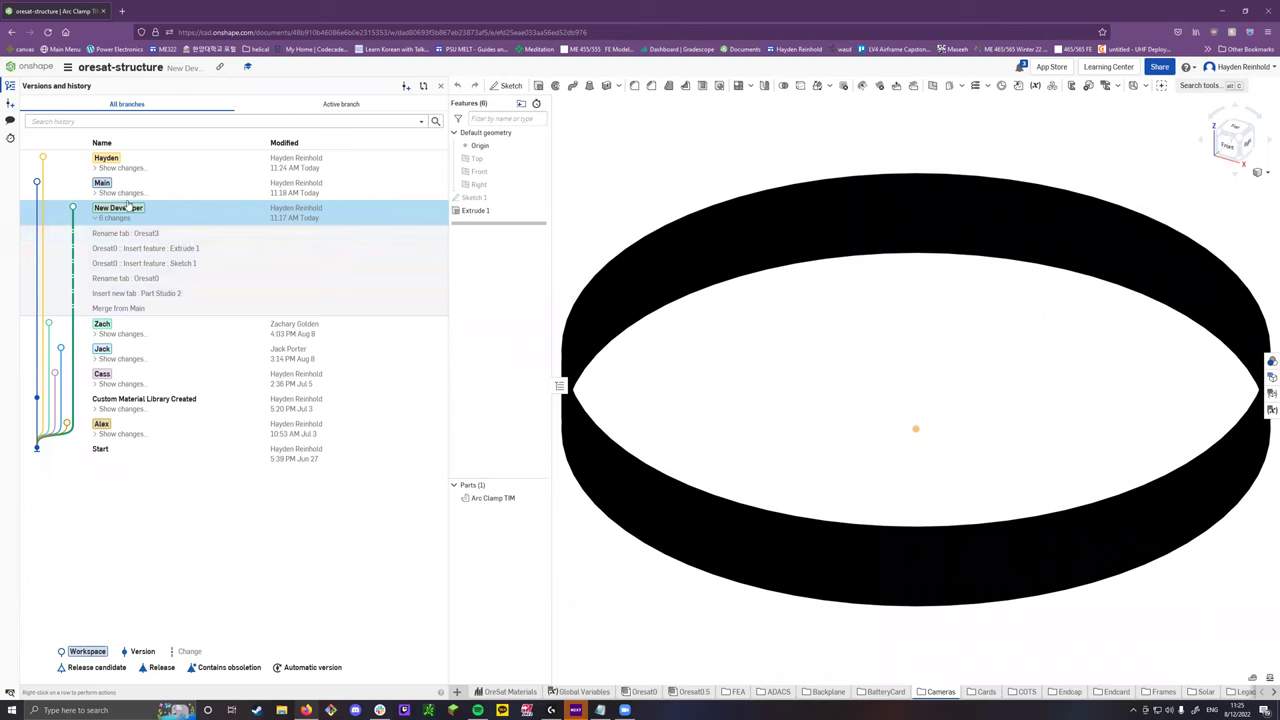
click(121, 168)
scroll(175, 262, down, 5)
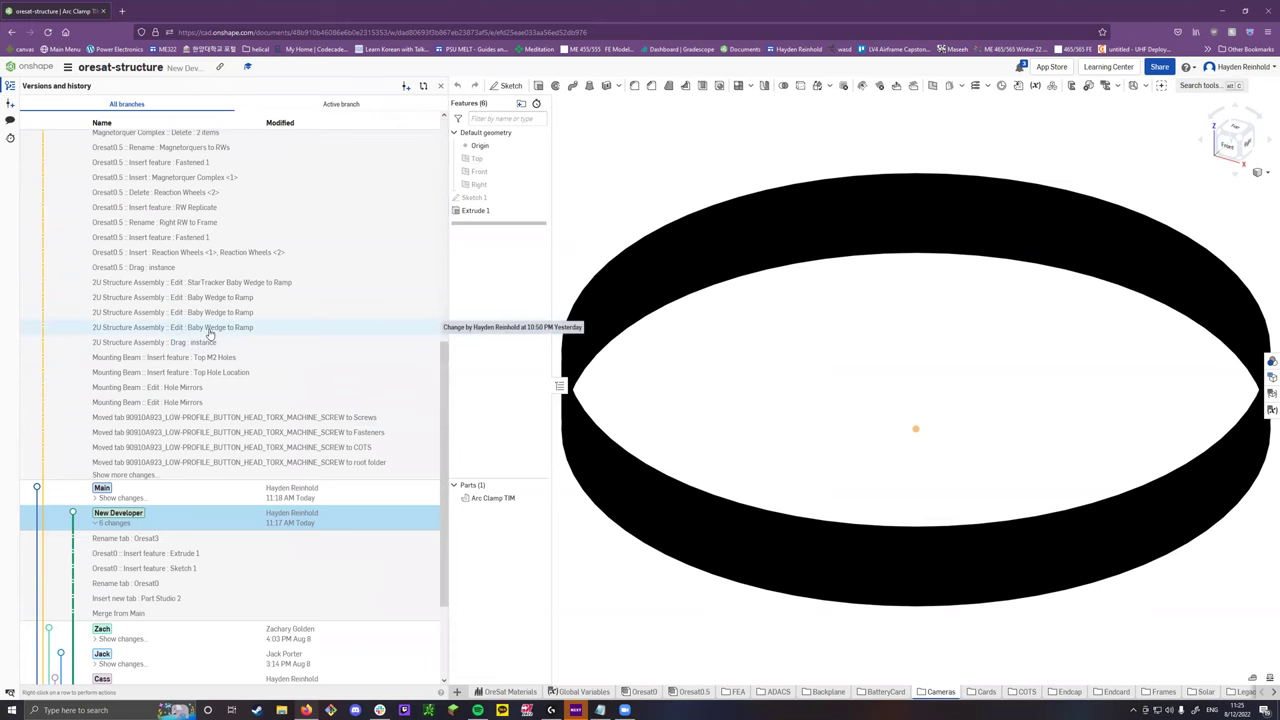
scroll(209, 333, up, 5)
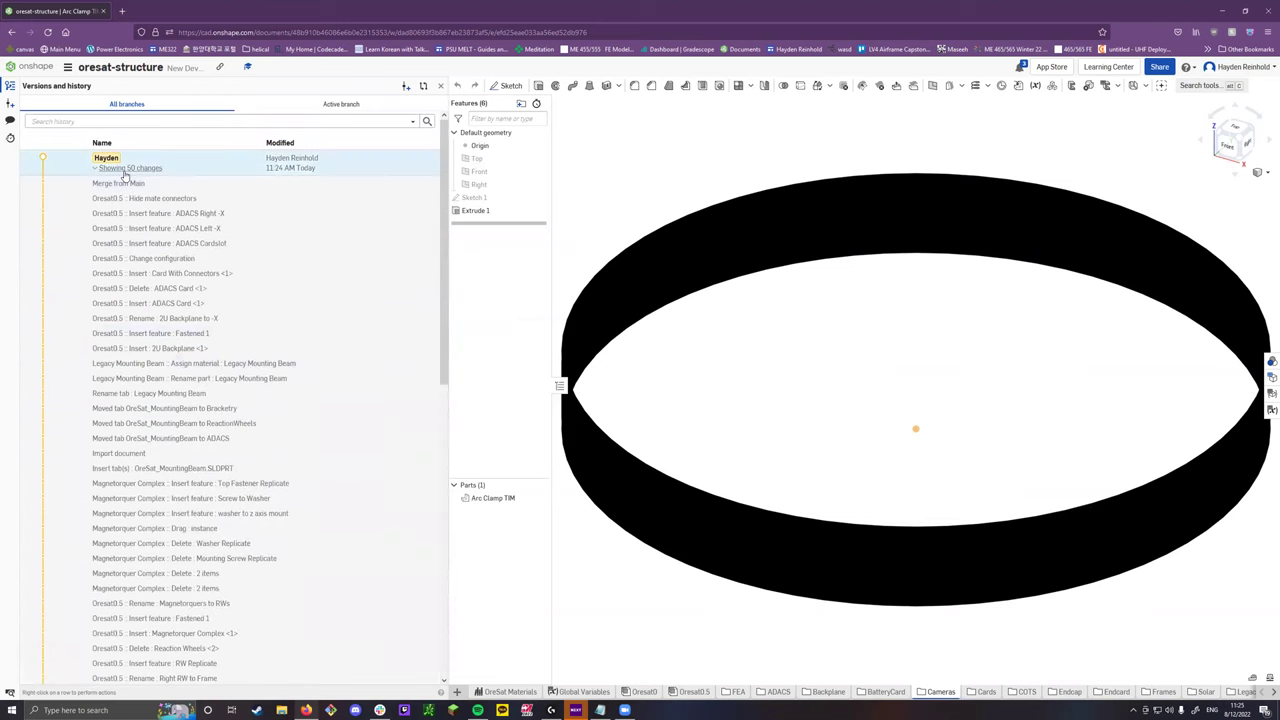
click(125, 170)
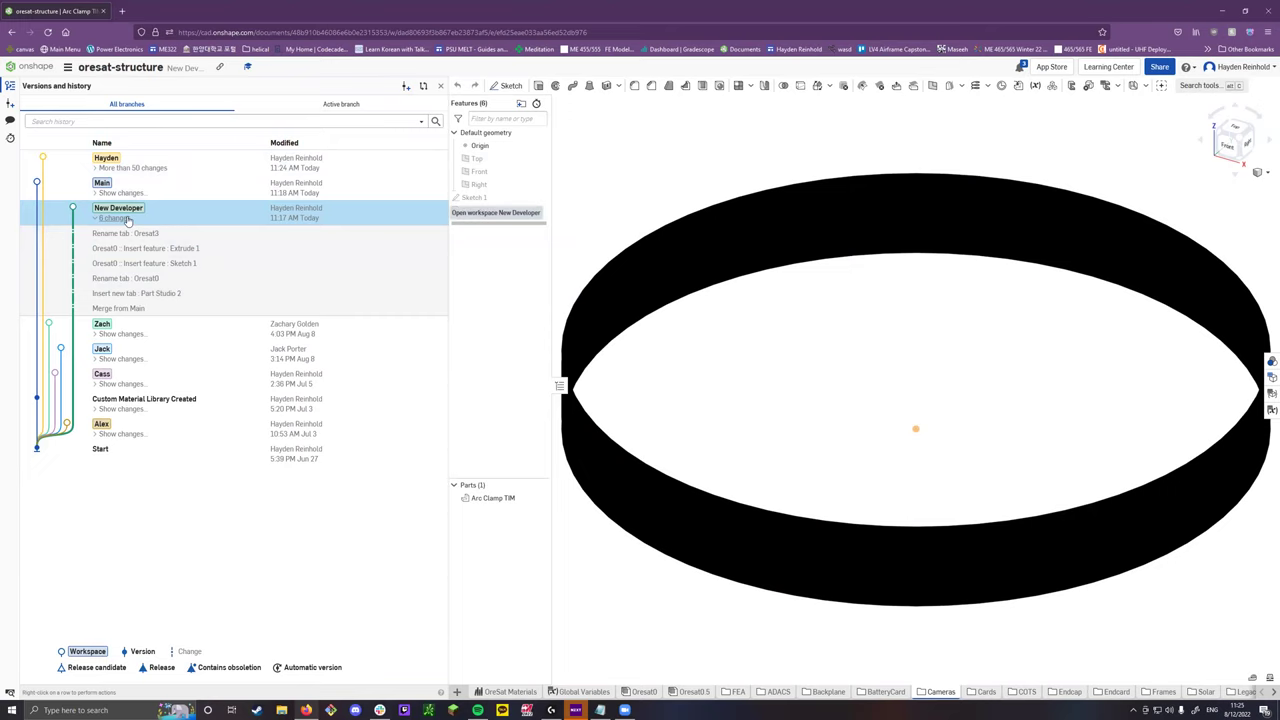
Open the developer workspace above Main and search its active branch history for "reaction".
click(216, 163)
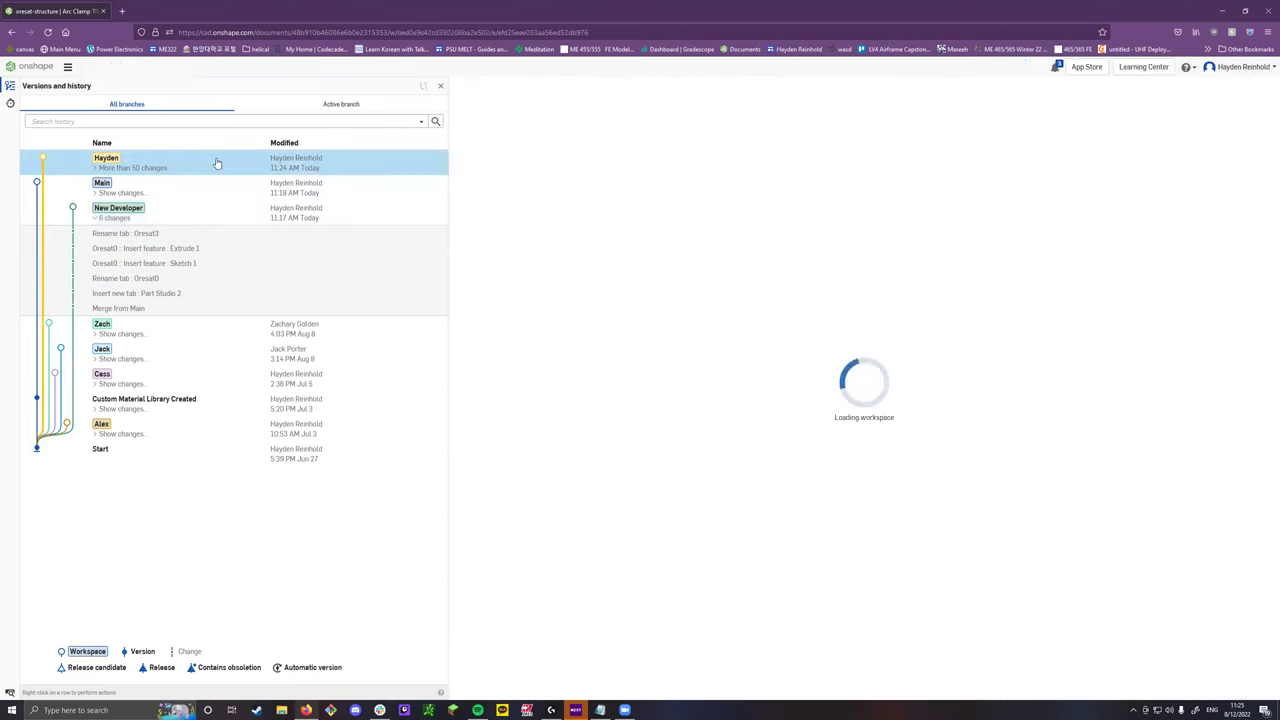
click(316, 104)
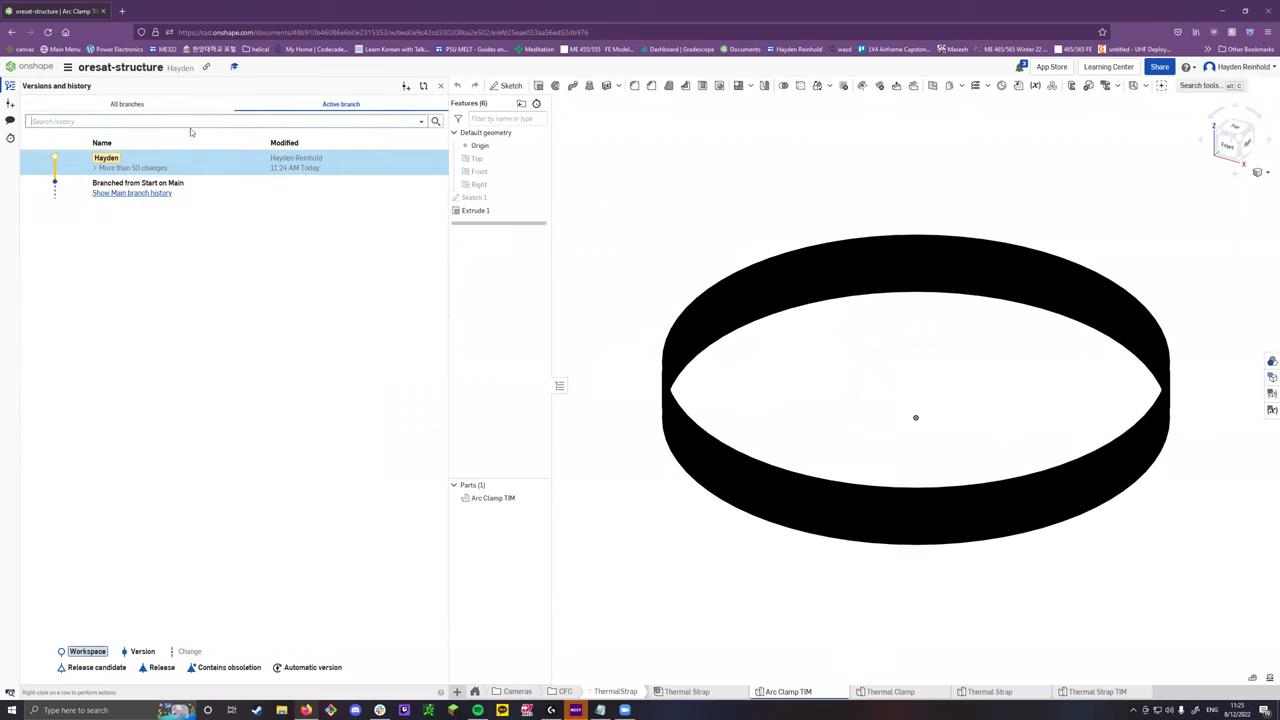
click(134, 168)
click(127, 123)
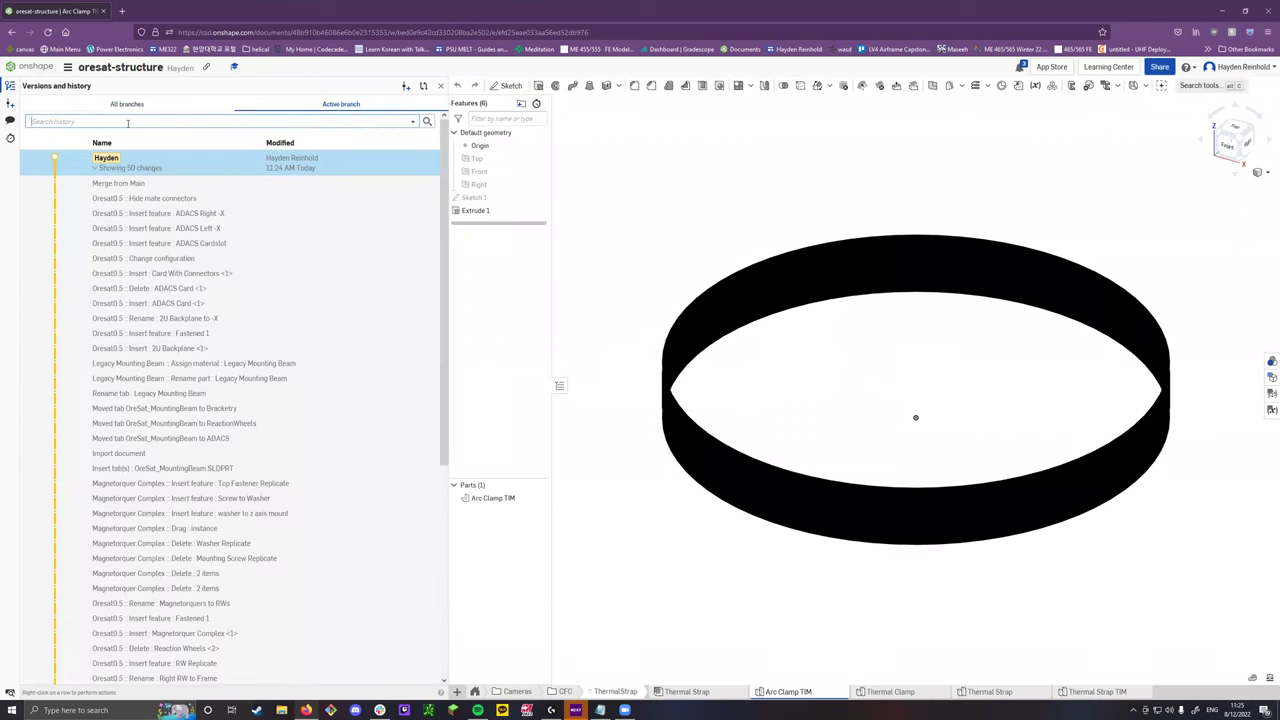
text(reaction)
key(Return)
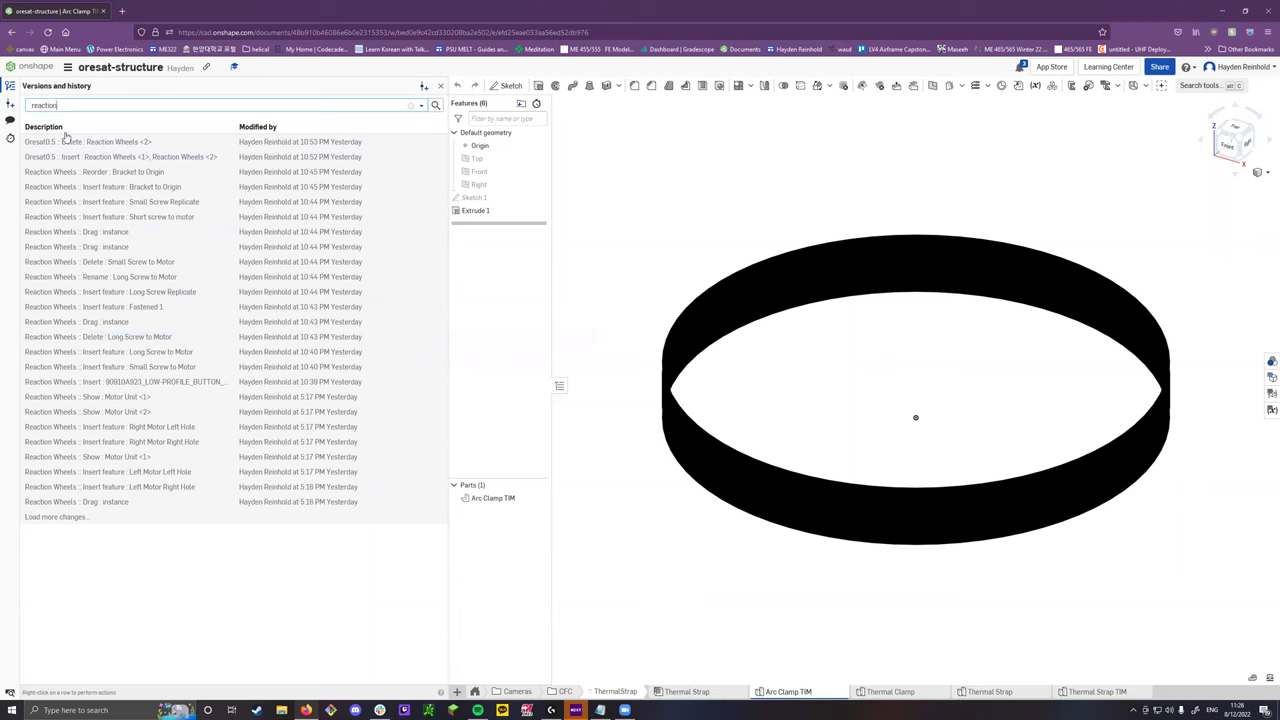
View the Long Screw Replicate insertion entry and open the Reaction Wheels assembly from the ADACS folder in that state.
click(106, 291)
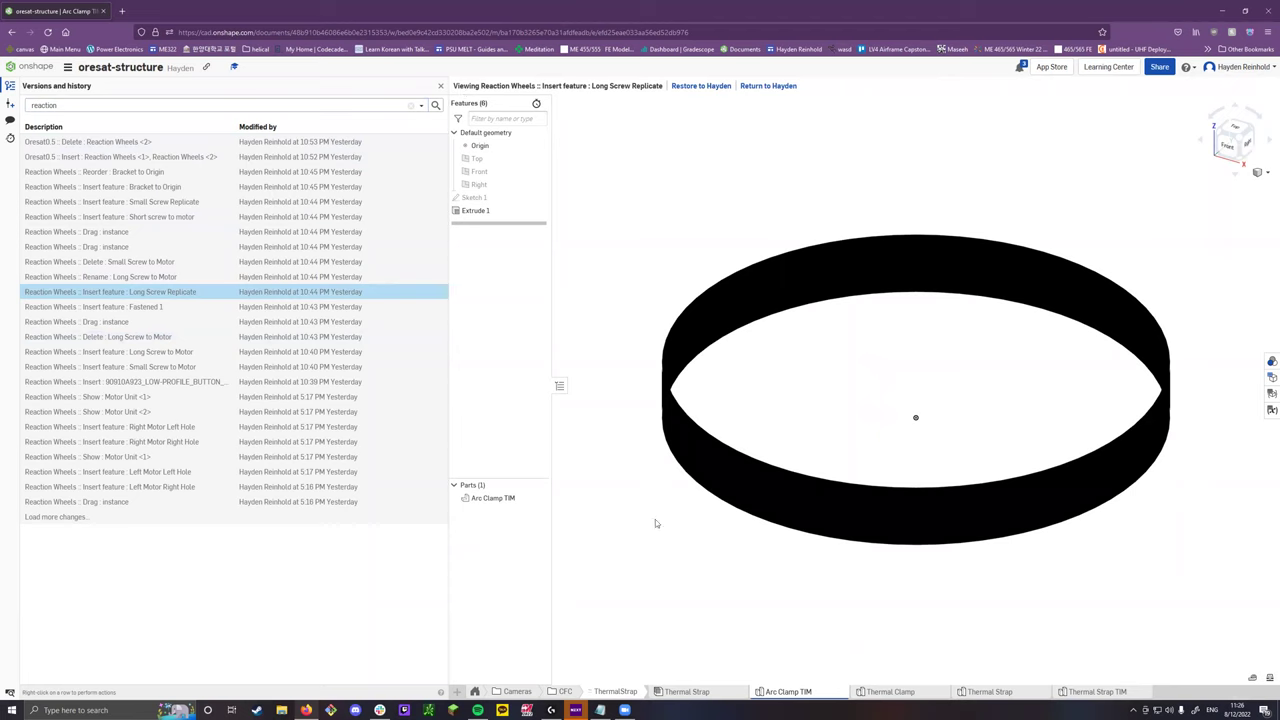
click(476, 692)
click(780, 692)
click(672, 692)
click(686, 695)
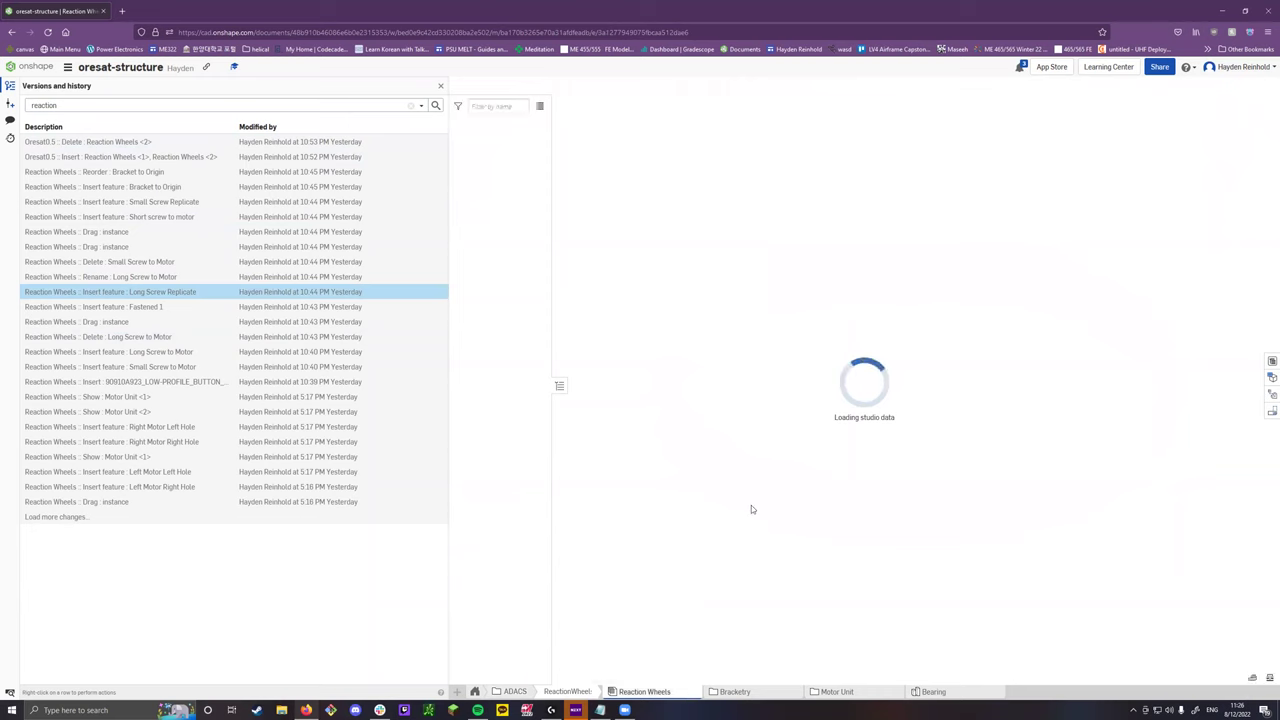
Examine the motor mounting screws and empty screw hole in the historical Reaction Wheels assembly from several angles.
right_drag(851, 428, 790, 452)
scroll(787, 454, up, 10)
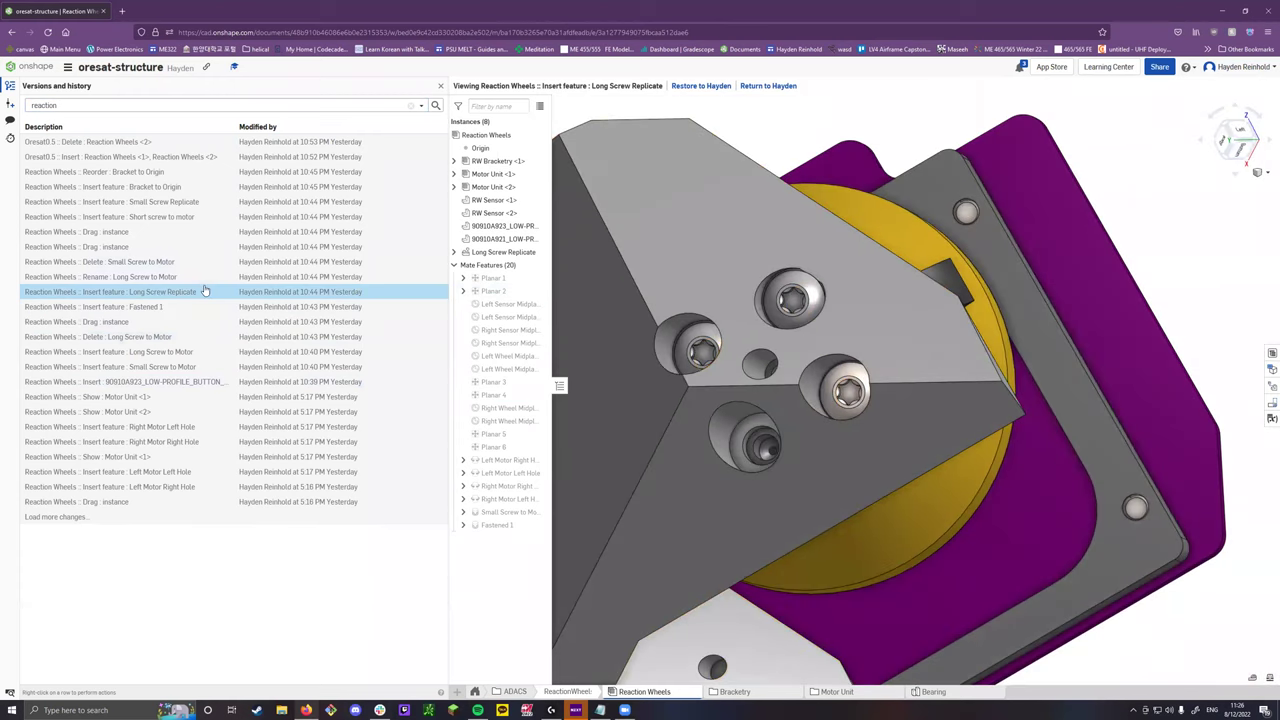
scroll(663, 470, up, 5)
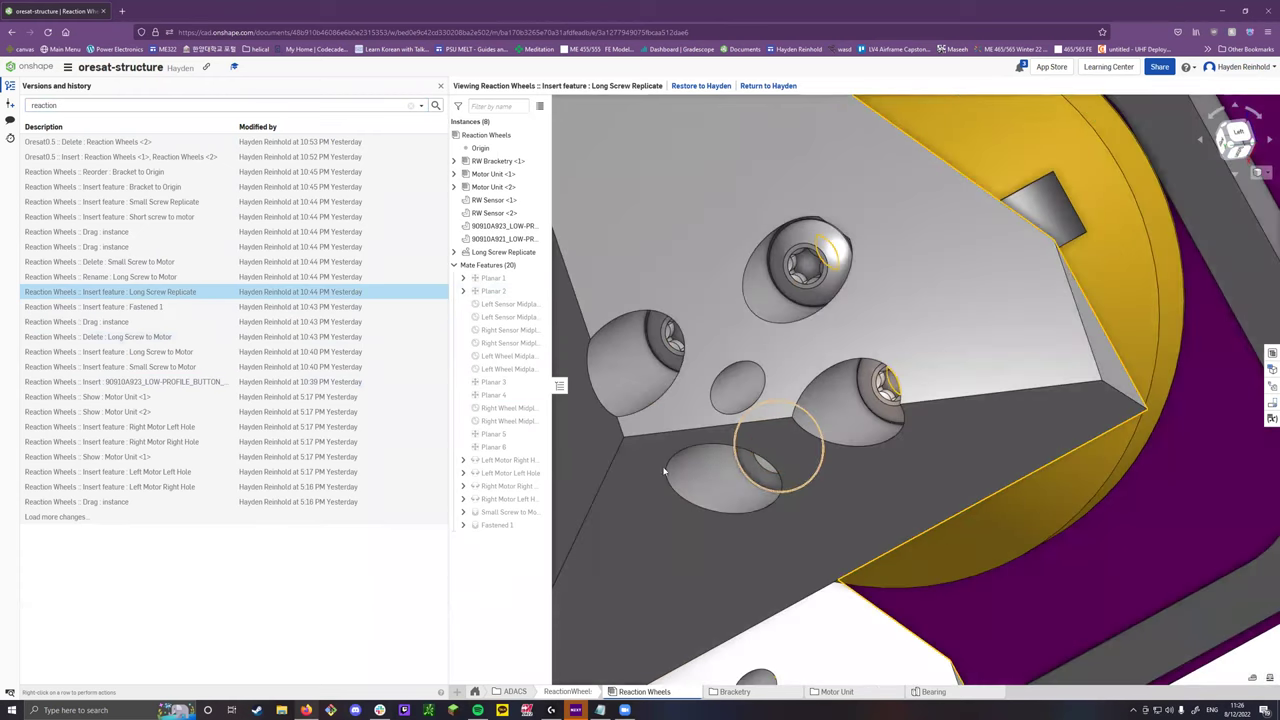
scroll(694, 440, down, 5)
right_drag(694, 440, 1005, 343)
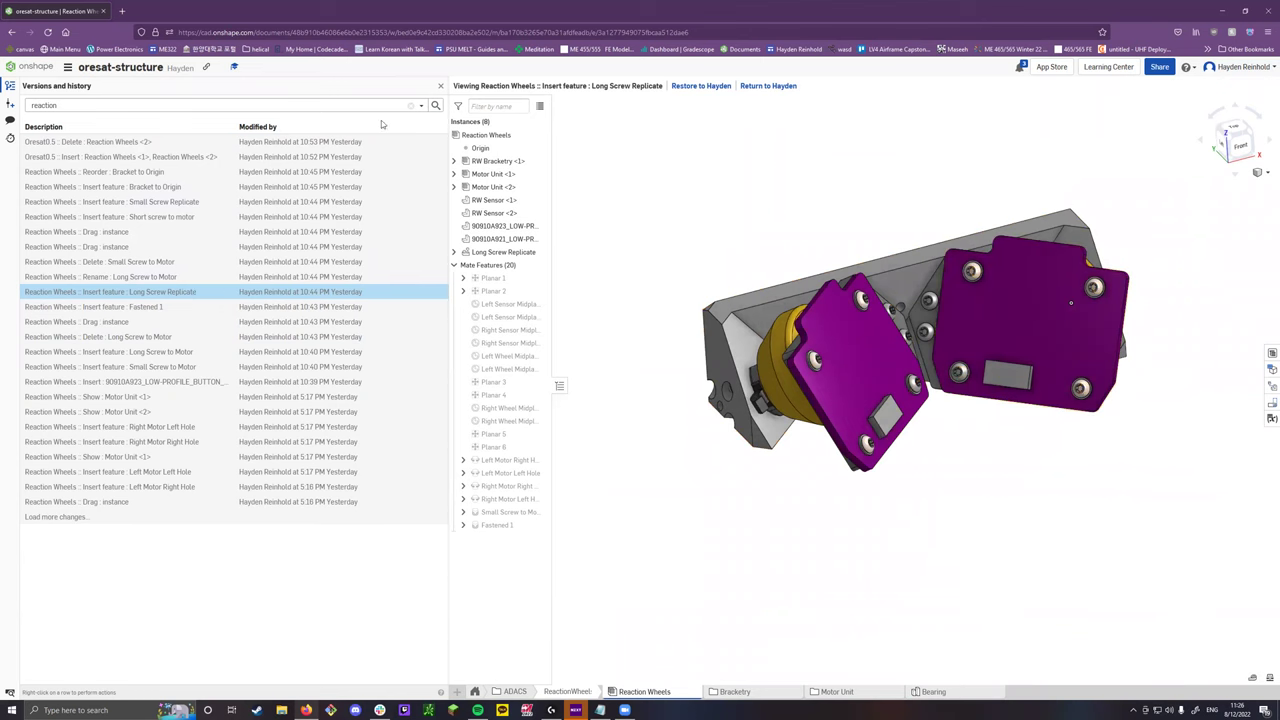
Clear the history search and return from the historical state to the live developer workspace with its version history open.
click(410, 106)
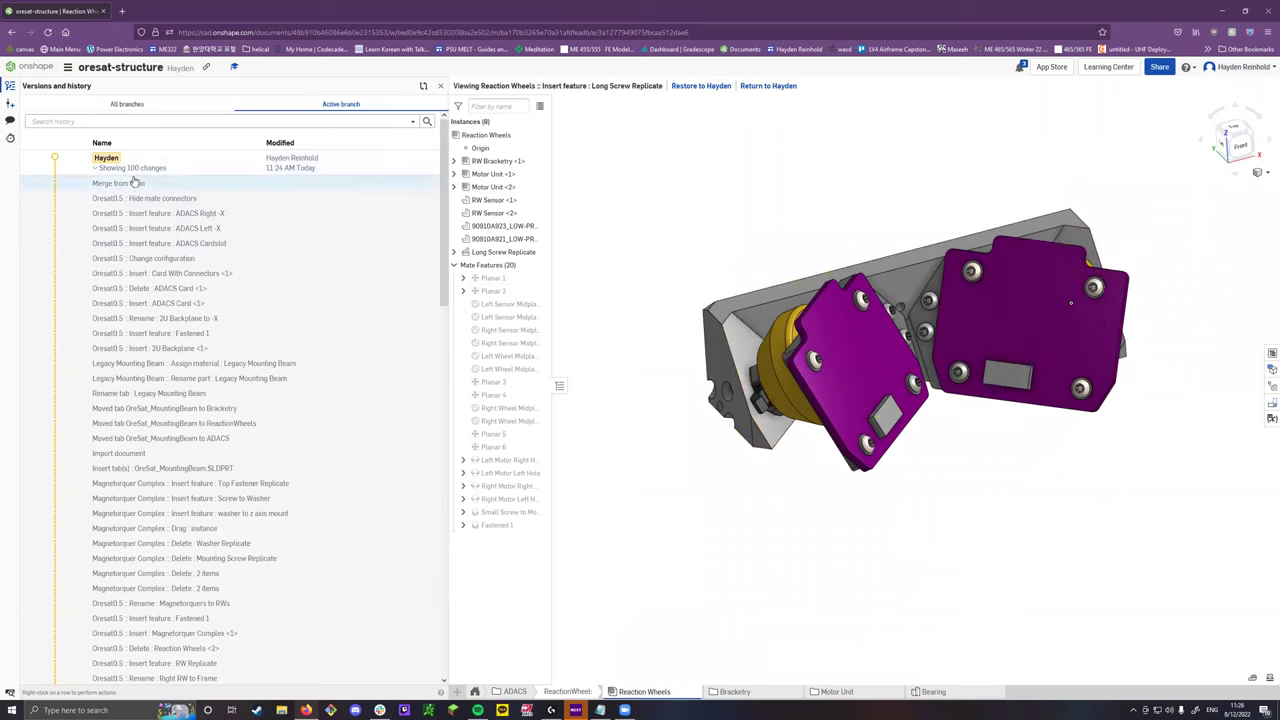
click(767, 86)
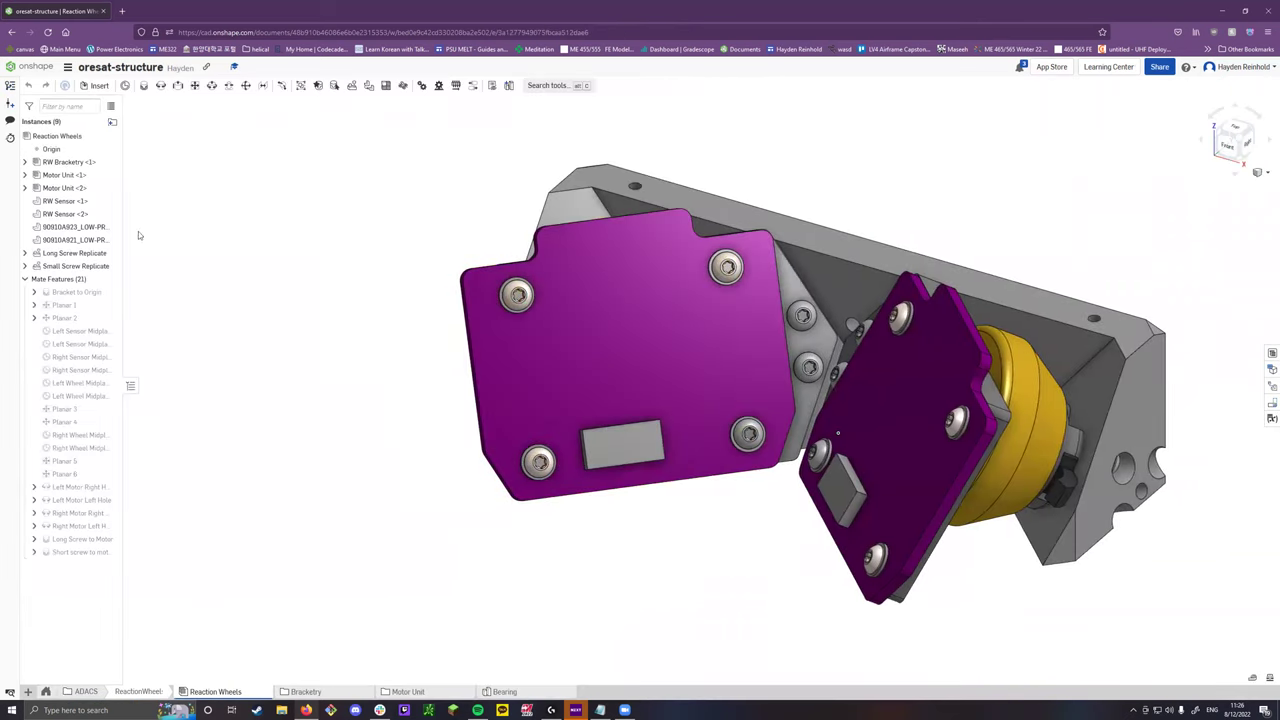
click(11, 86)
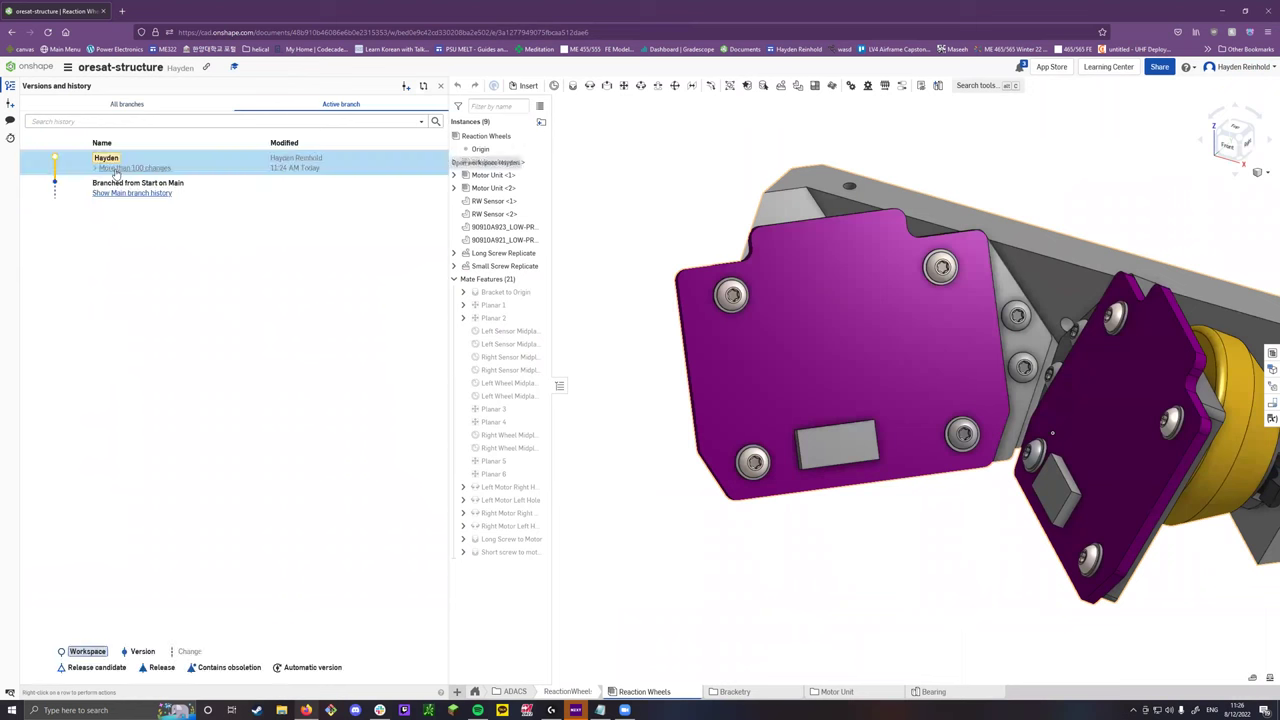
List all branches in the version history and open the New Developer workspace.
click(130, 105)
scroll(680, 268, down, 3)
right_drag(680, 268, 684, 270)
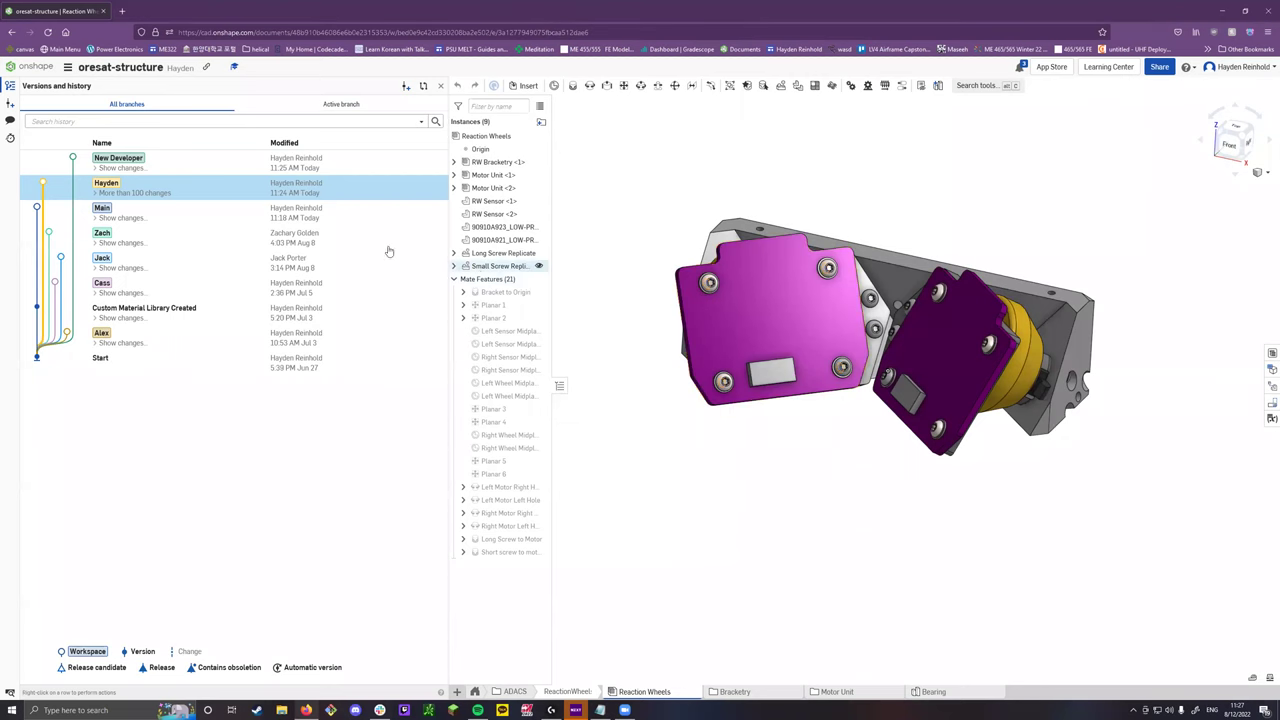
click(191, 168)
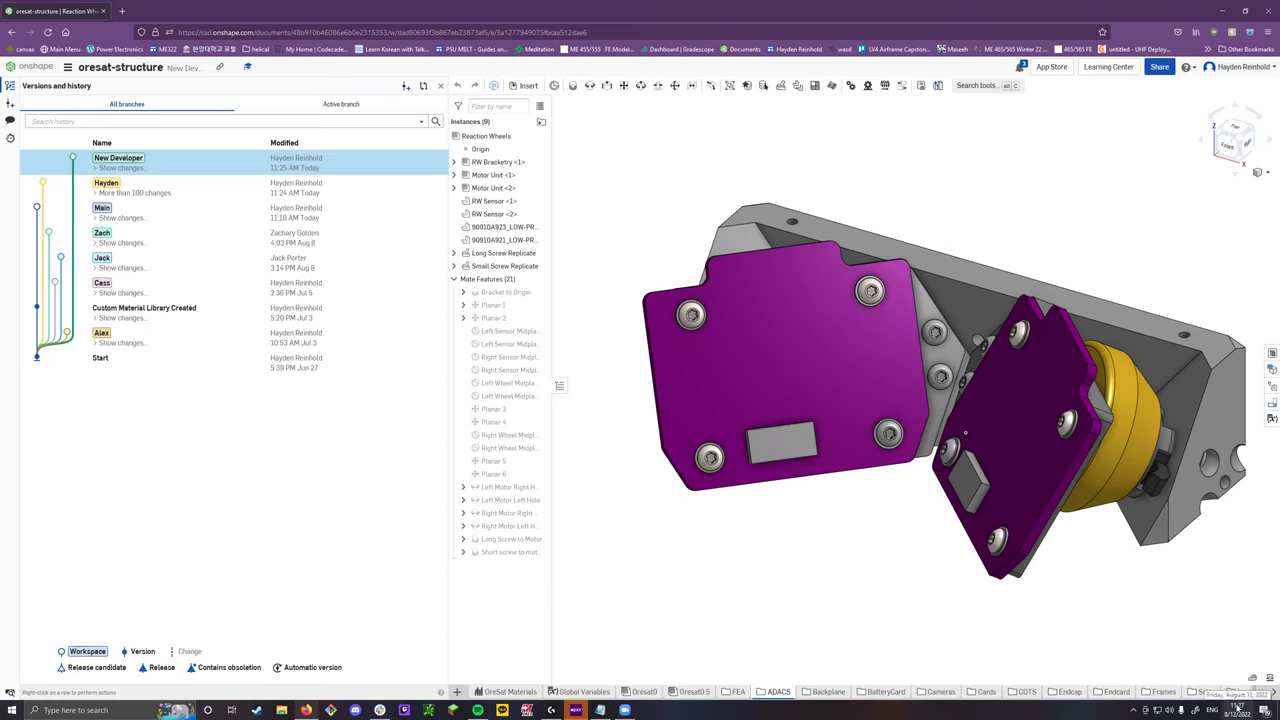
Close the versions and history view of the New Developer workspace.
click(1141, 708)
click(1141, 708)
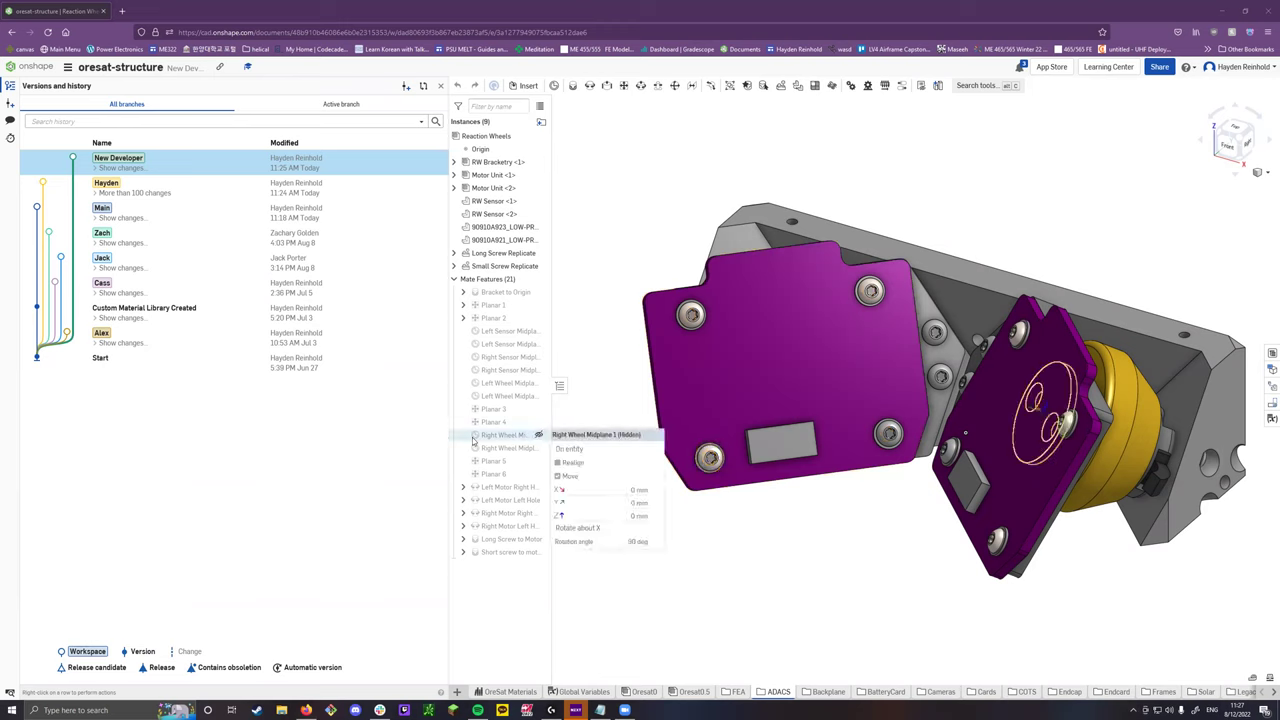
click(11, 87)
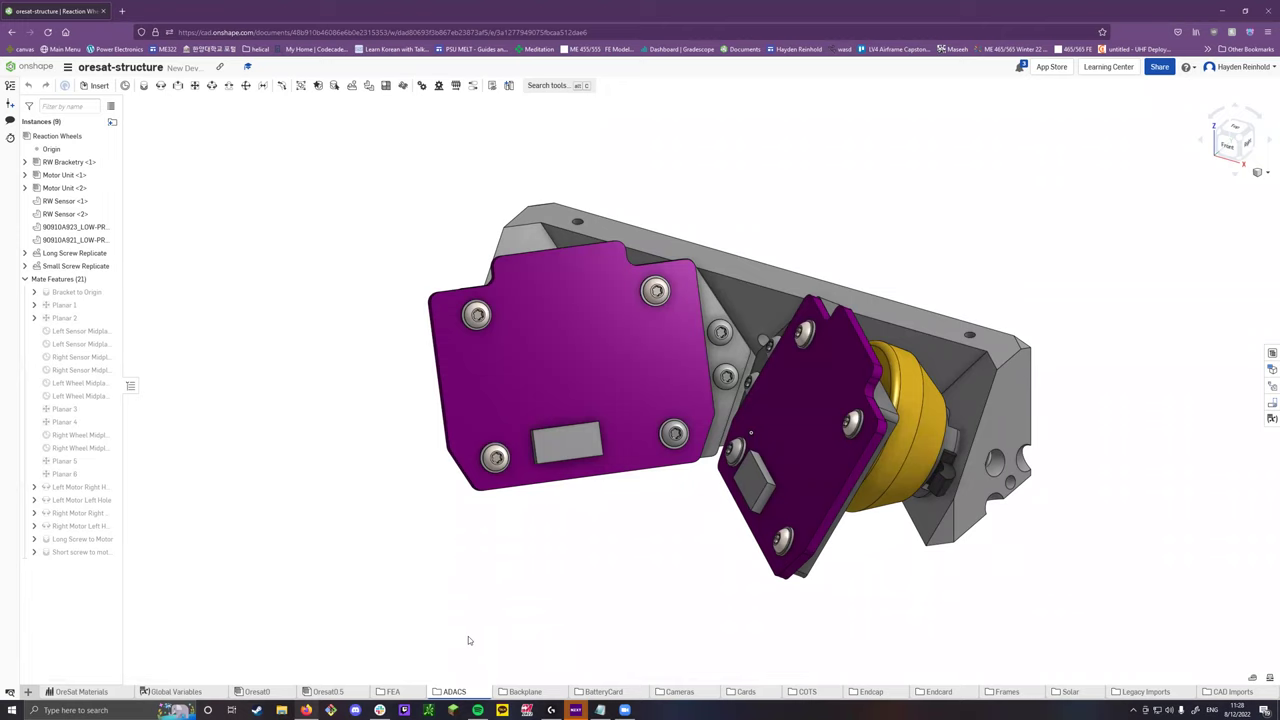
mouse_move(385, 692)
right_click(998, 679)
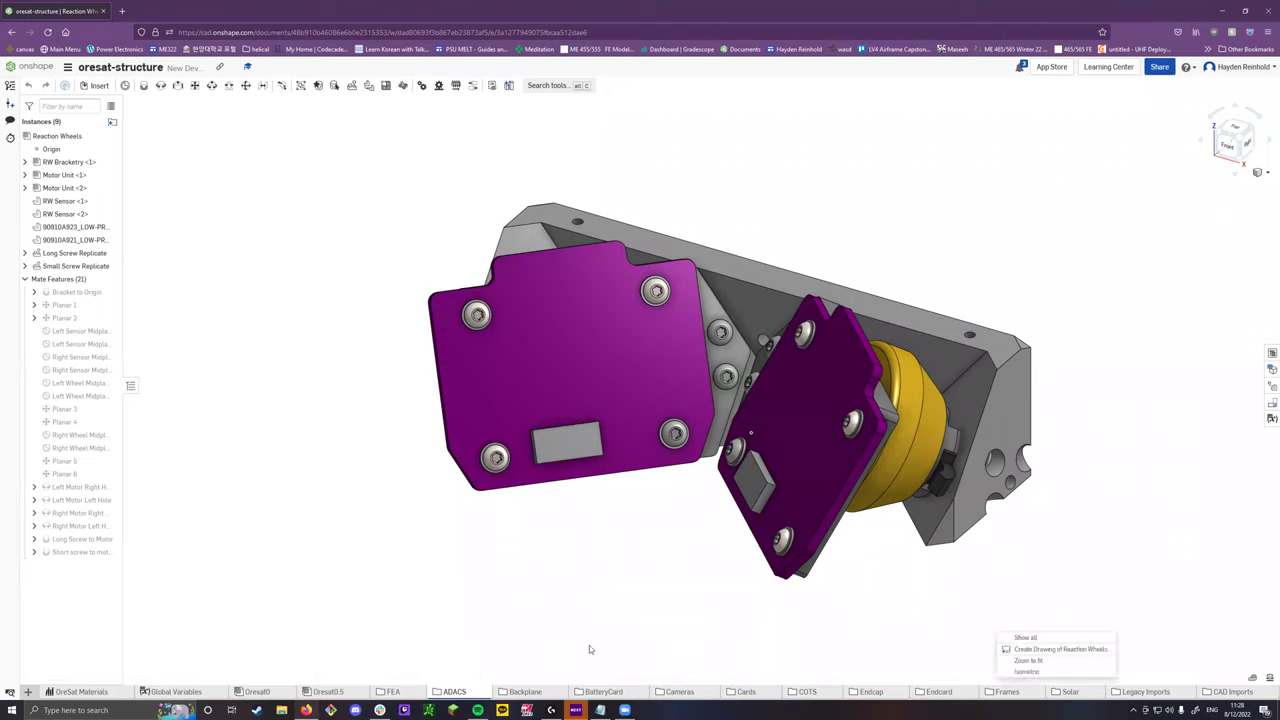
mouse_move(258, 694)
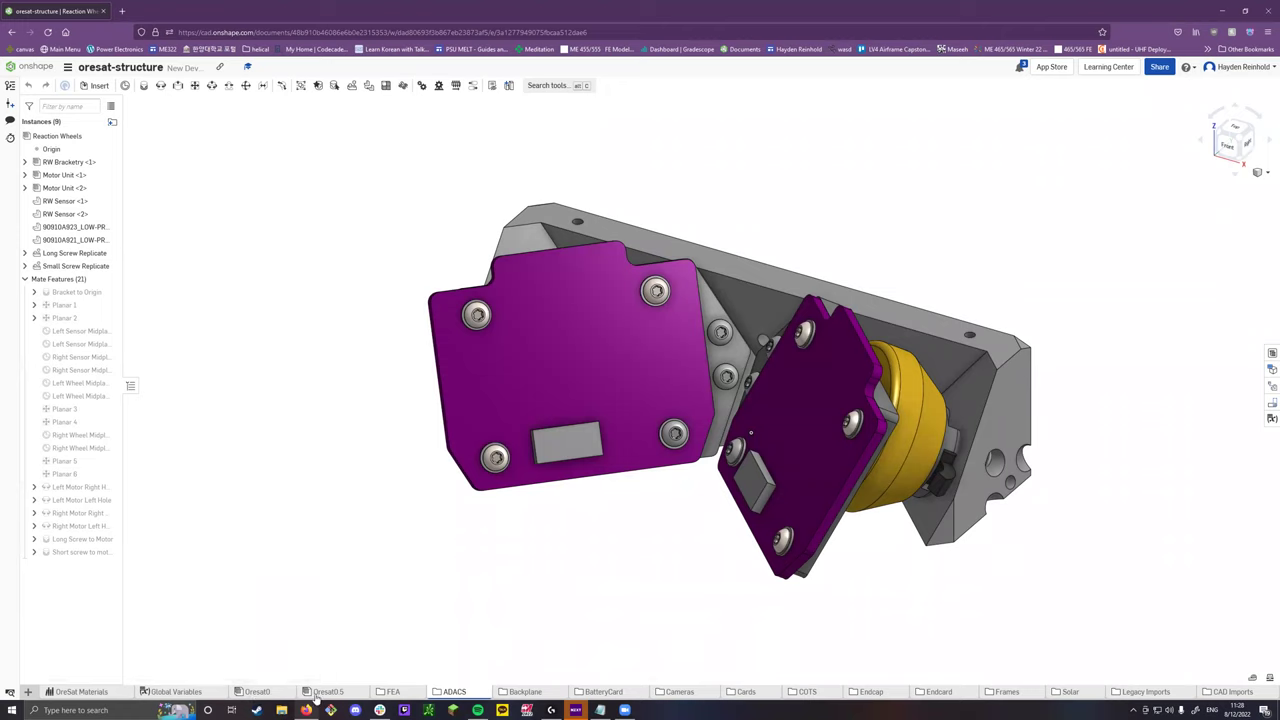
Create a new Part Studio, move it into the ADACS folder and open that folder.
click(28, 692)
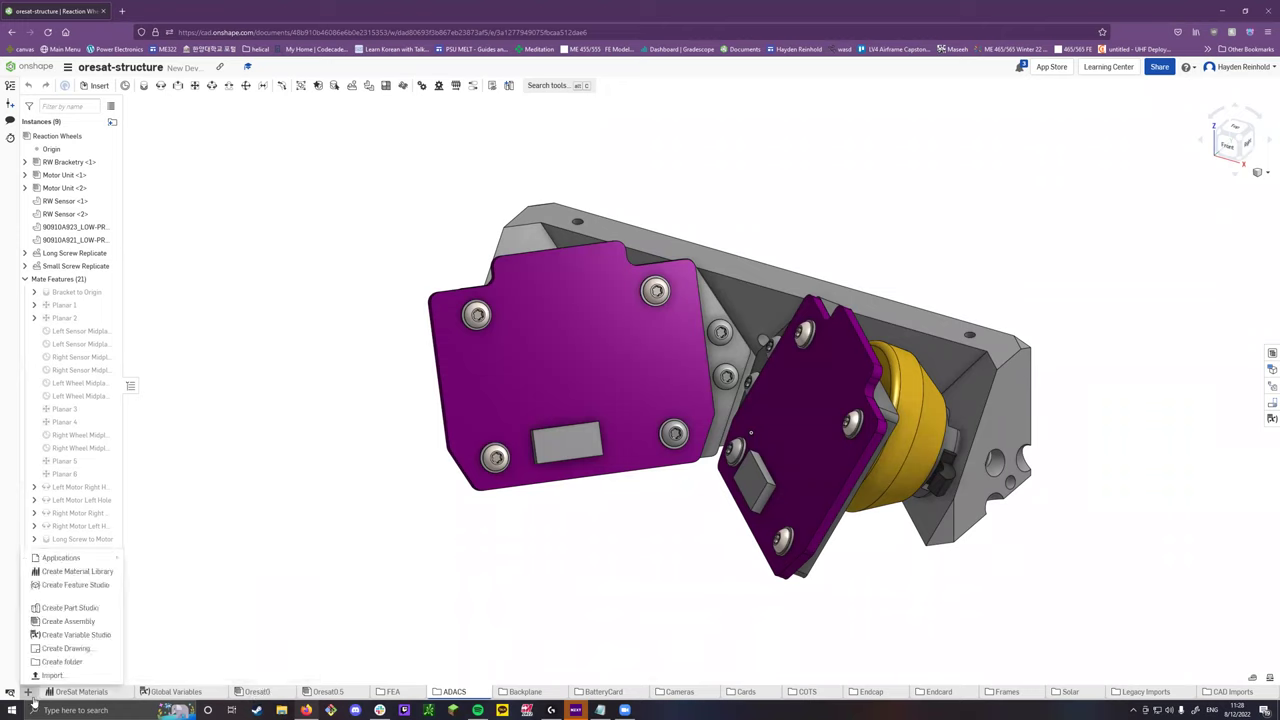
click(97, 610)
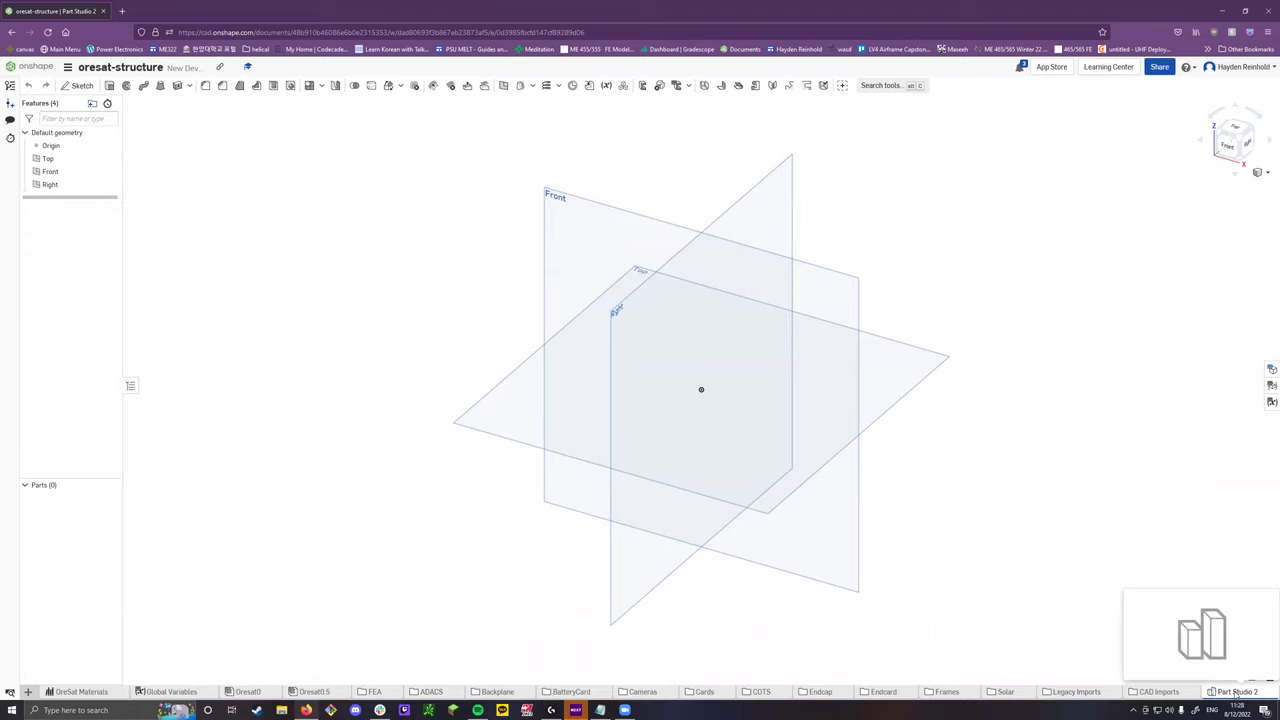
drag(1237, 696, 425, 695)
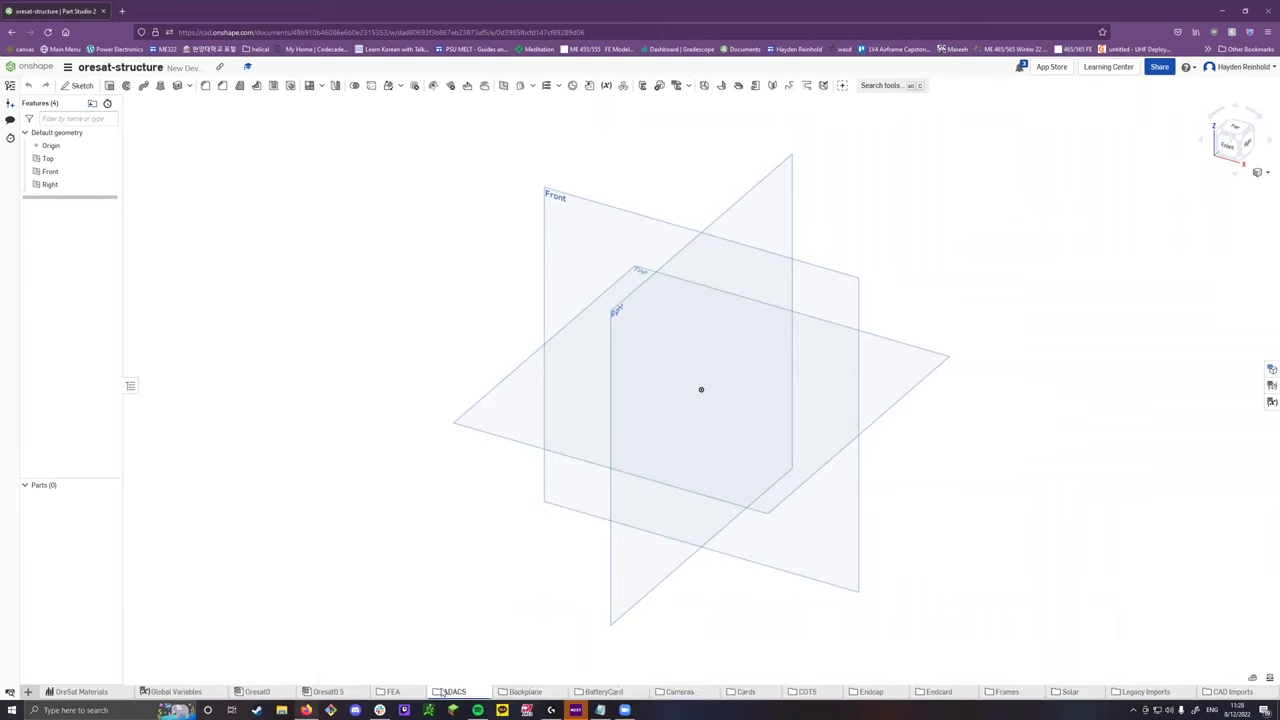
click(425, 693)
Browse the ADACS, ReactionWheels and Motor Unit folders, checking which items can be created there, and return to the document's root level.
click(29, 692)
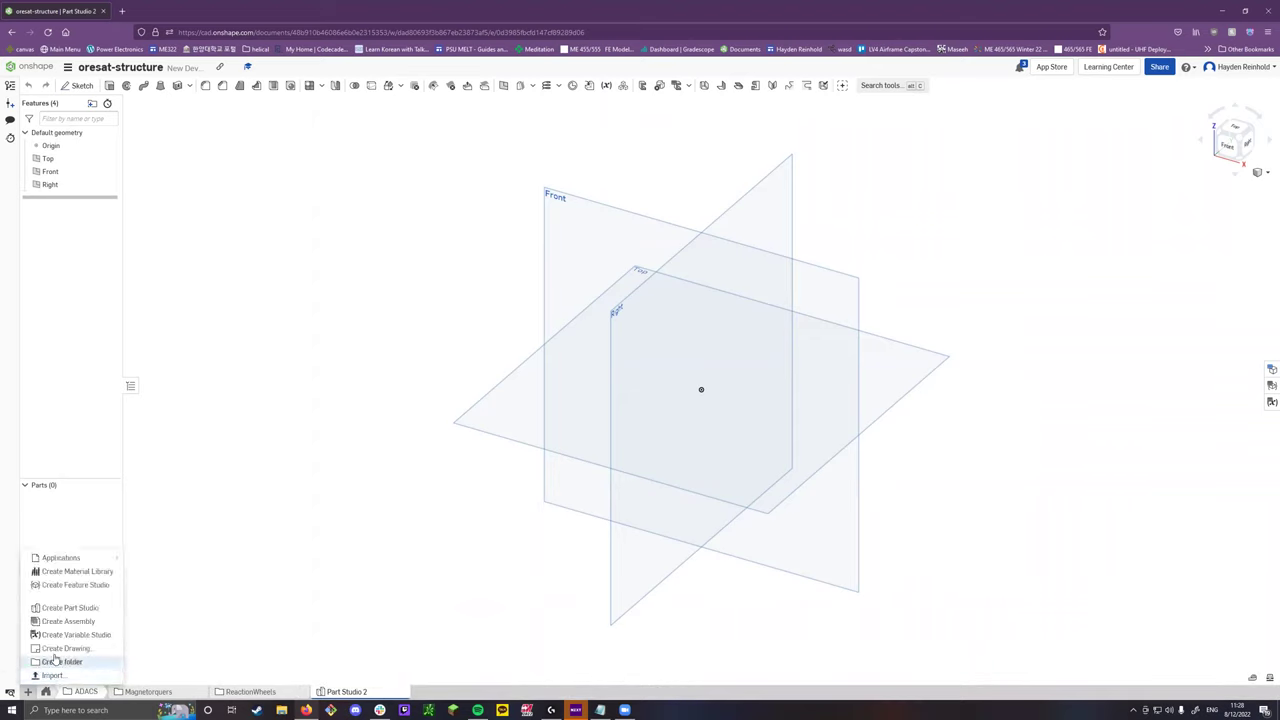
click(248, 691)
click(400, 692)
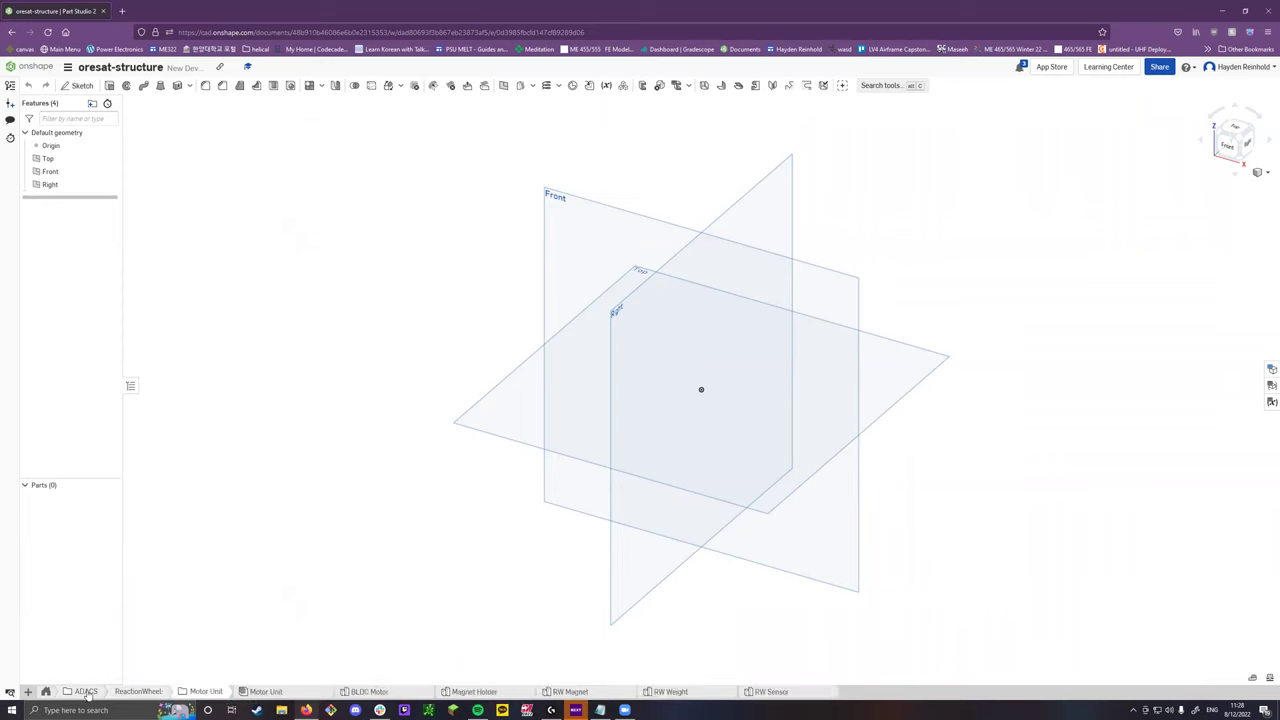
click(29, 691)
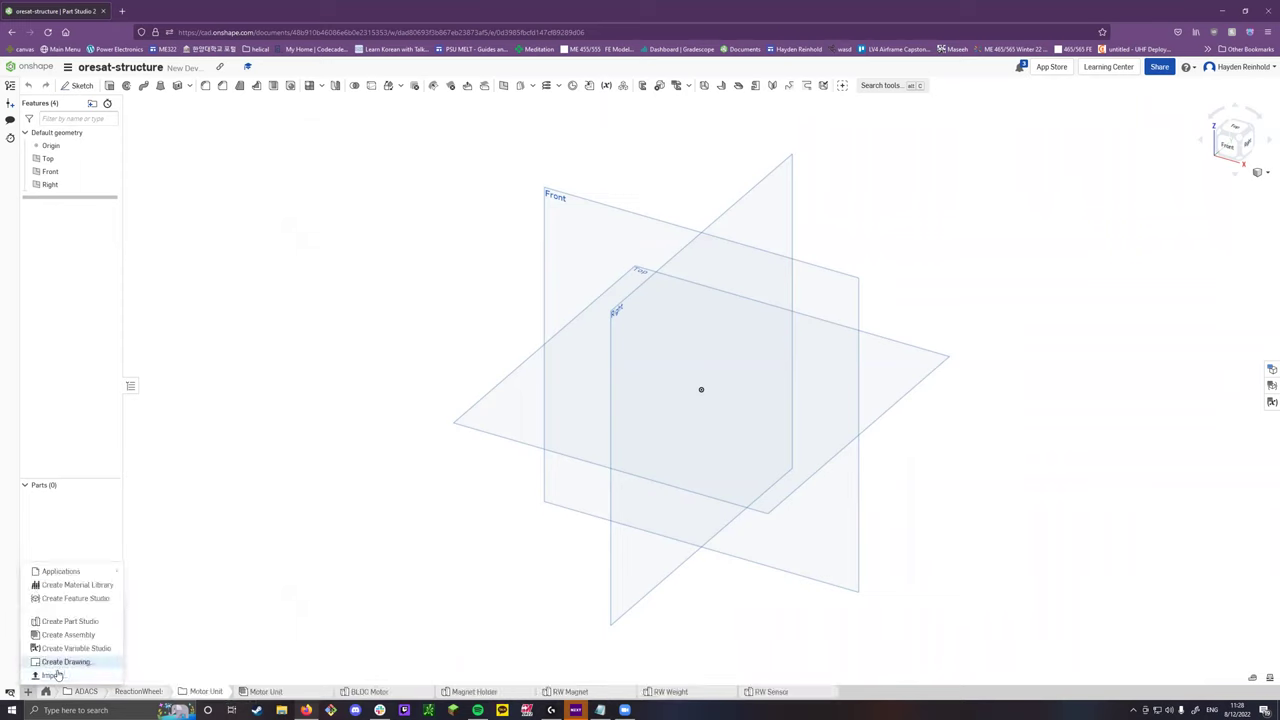
click(28, 691)
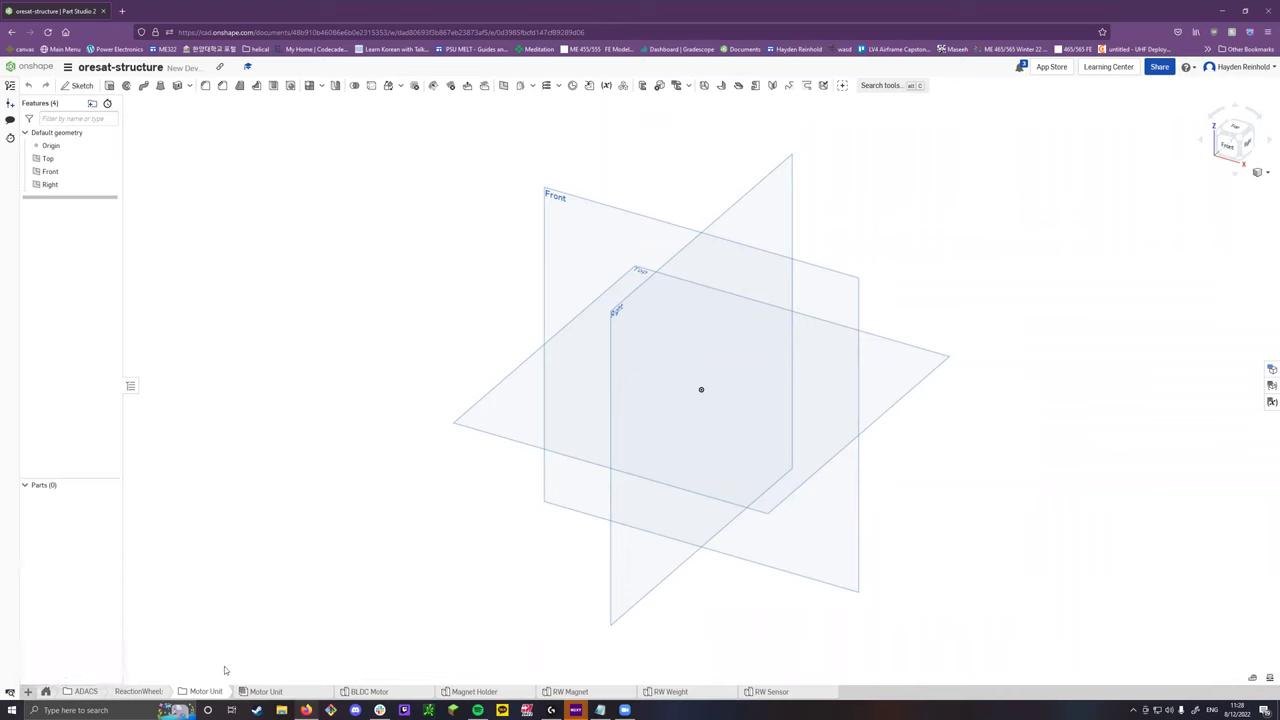
click(152, 692)
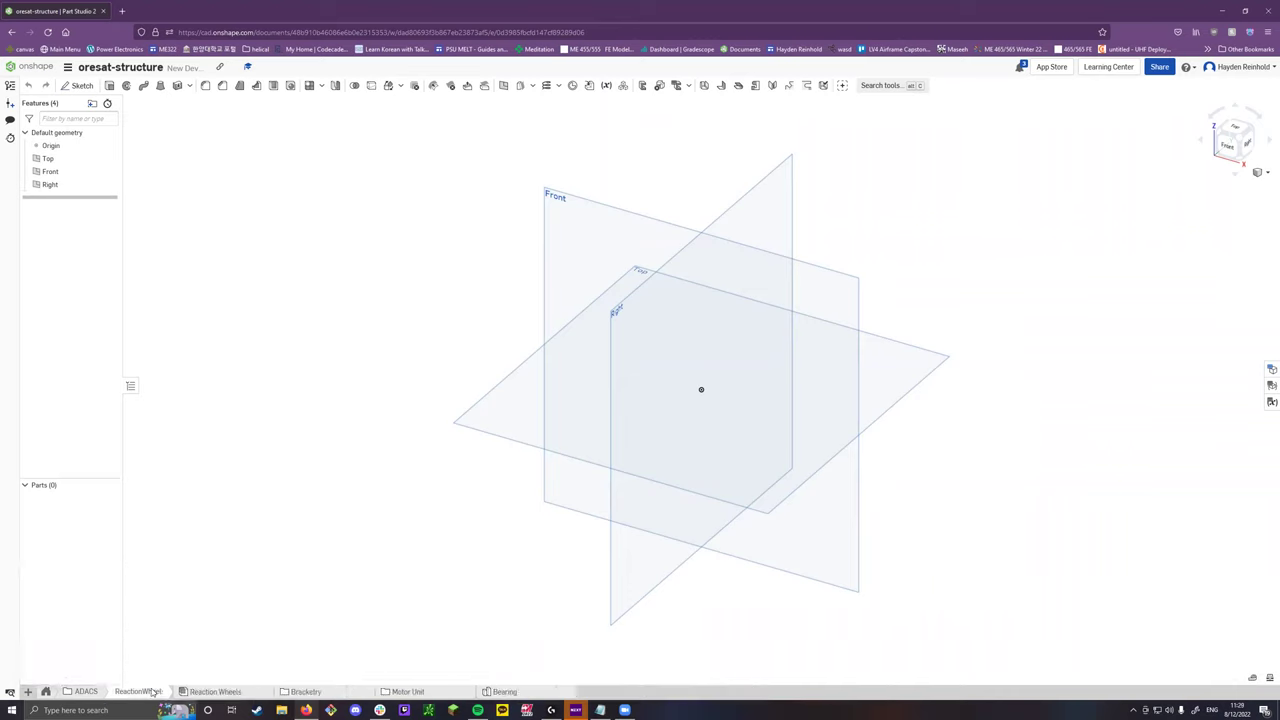
click(86, 691)
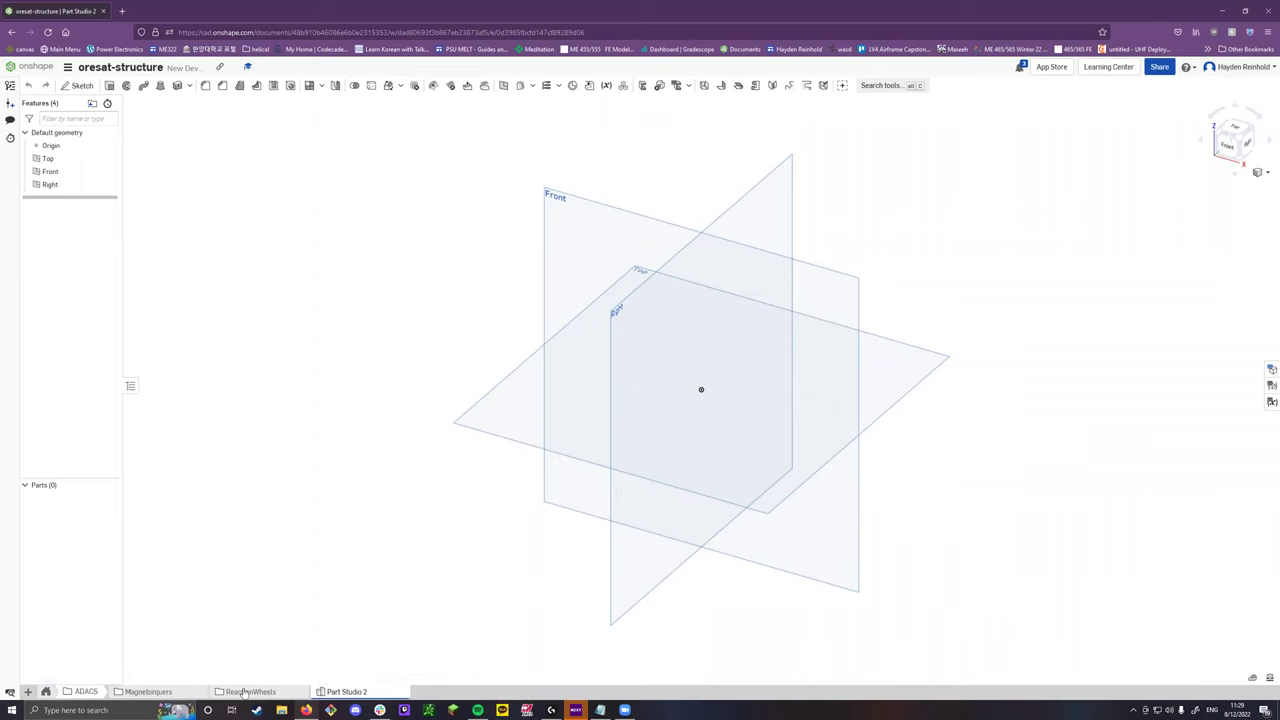
click(46, 692)
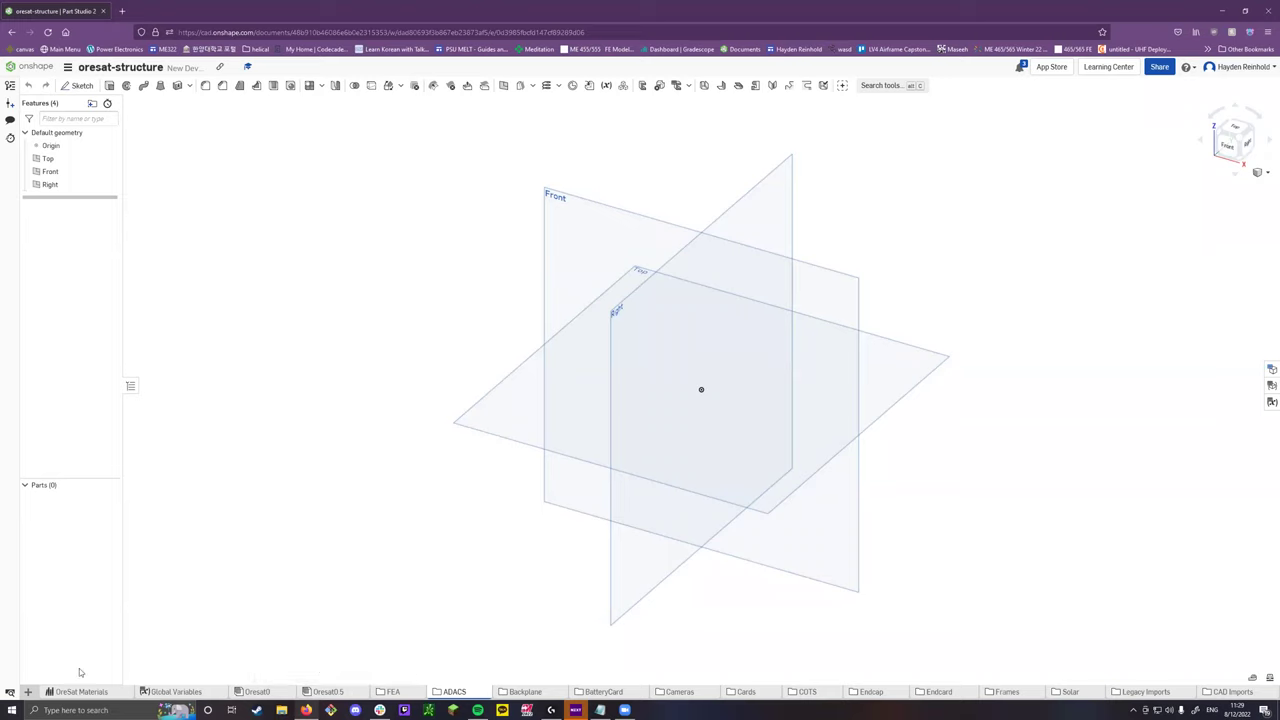
Review the item types that can be created at the document's root level and open the Global Variables studio.
click(28, 692)
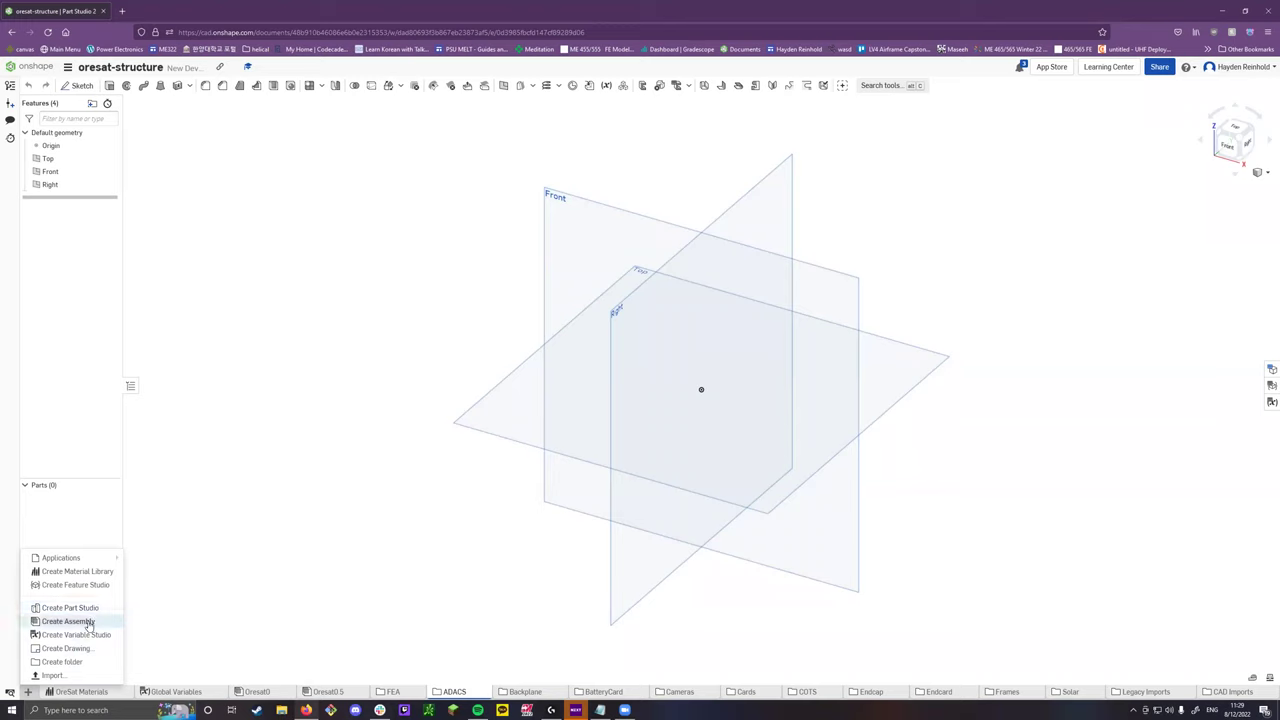
click(165, 691)
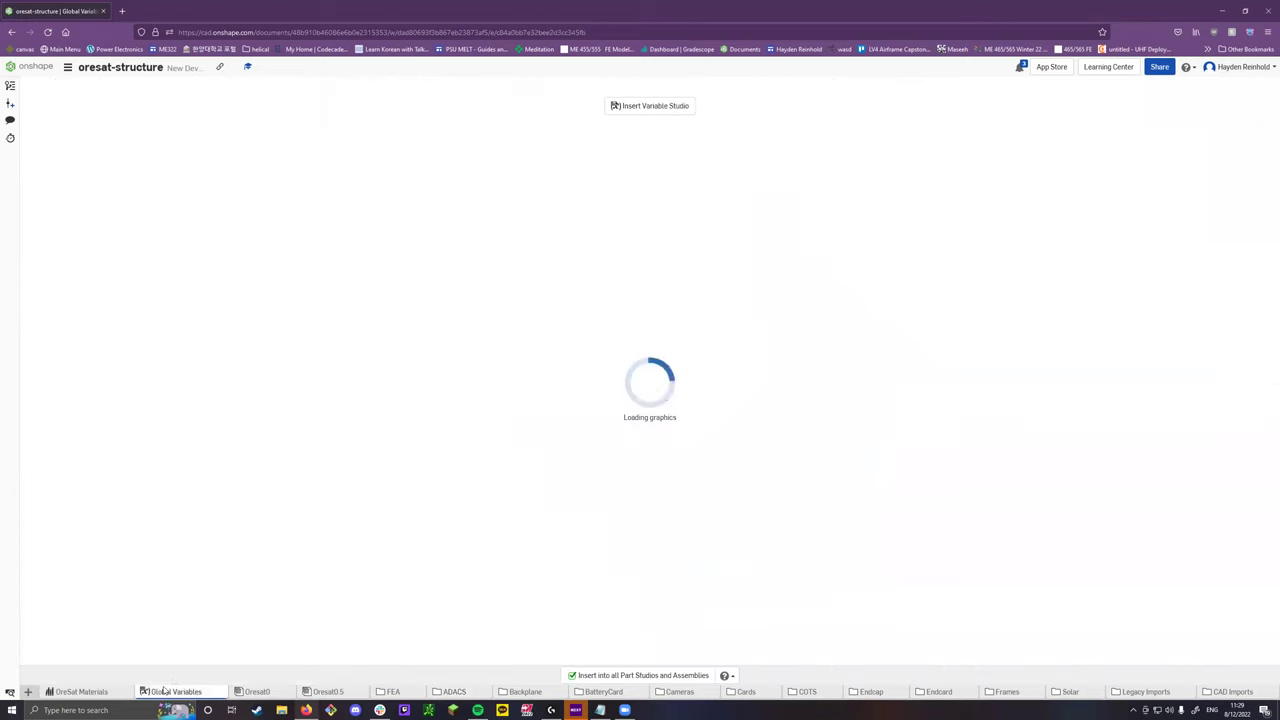
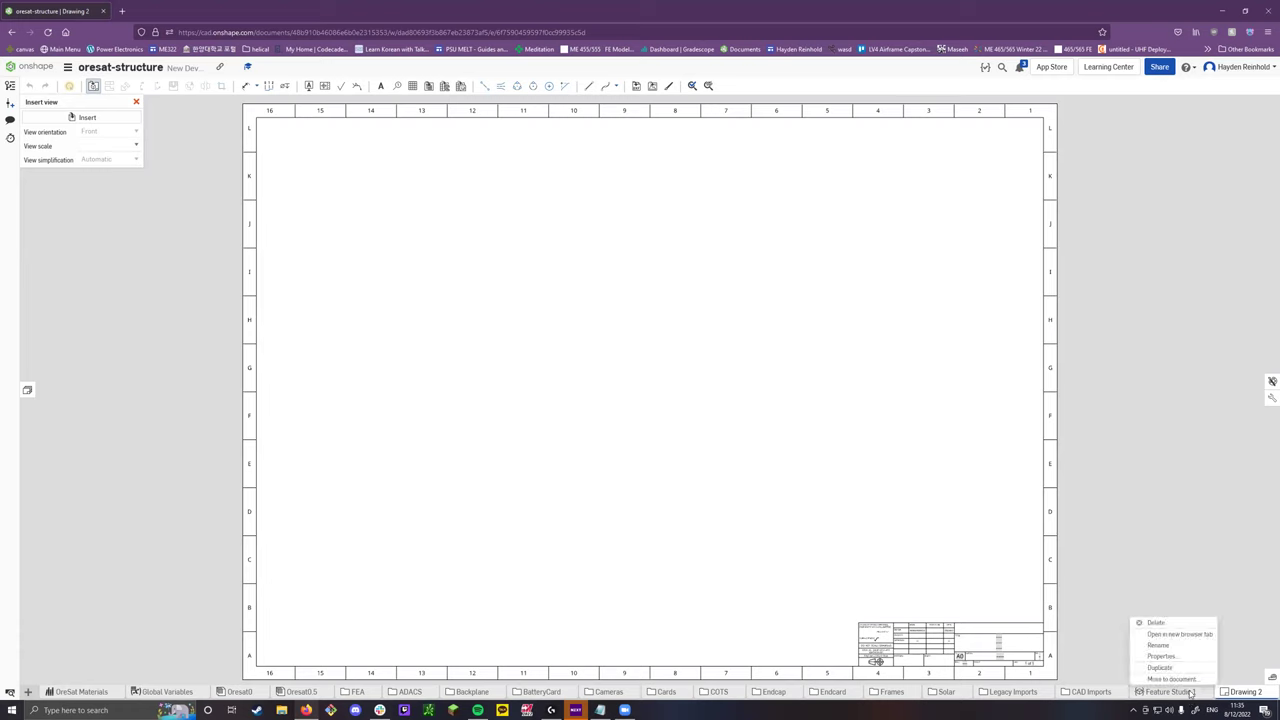
Delete the Feature Studio 1 and Drawing 2 elements from the document.
click(1172, 628)
right_click(1222, 692)
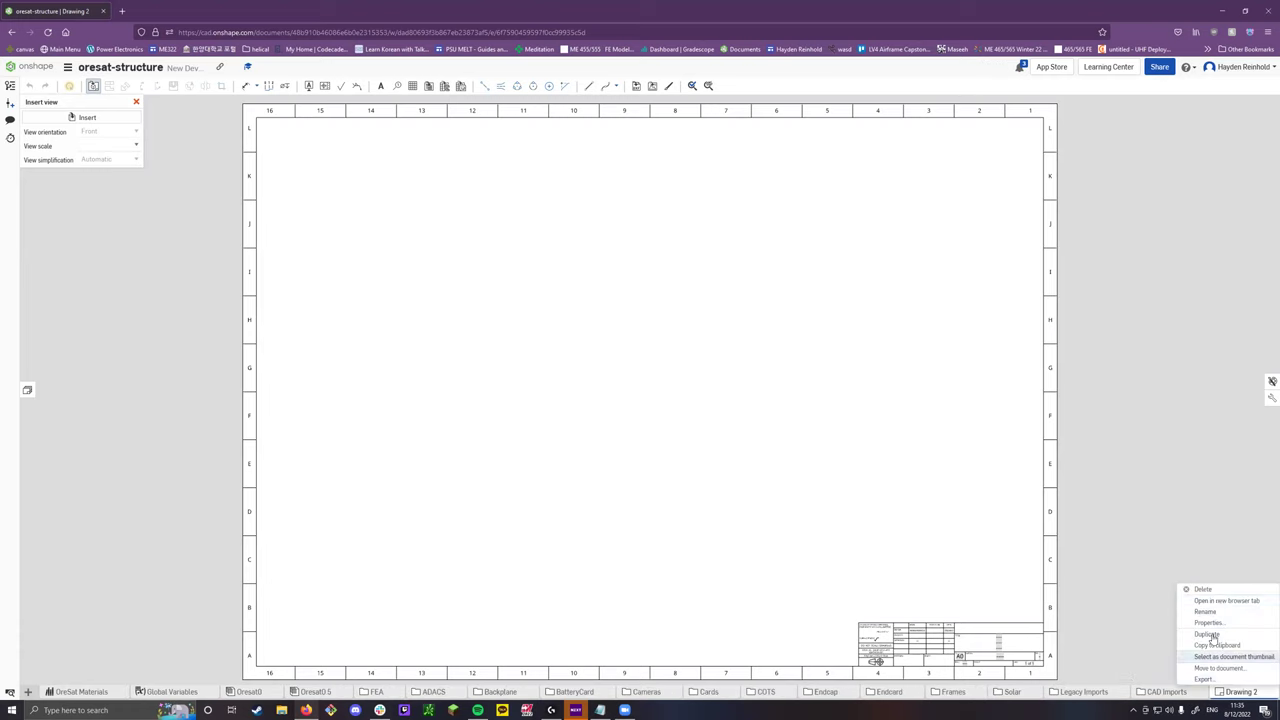
click(1224, 587)
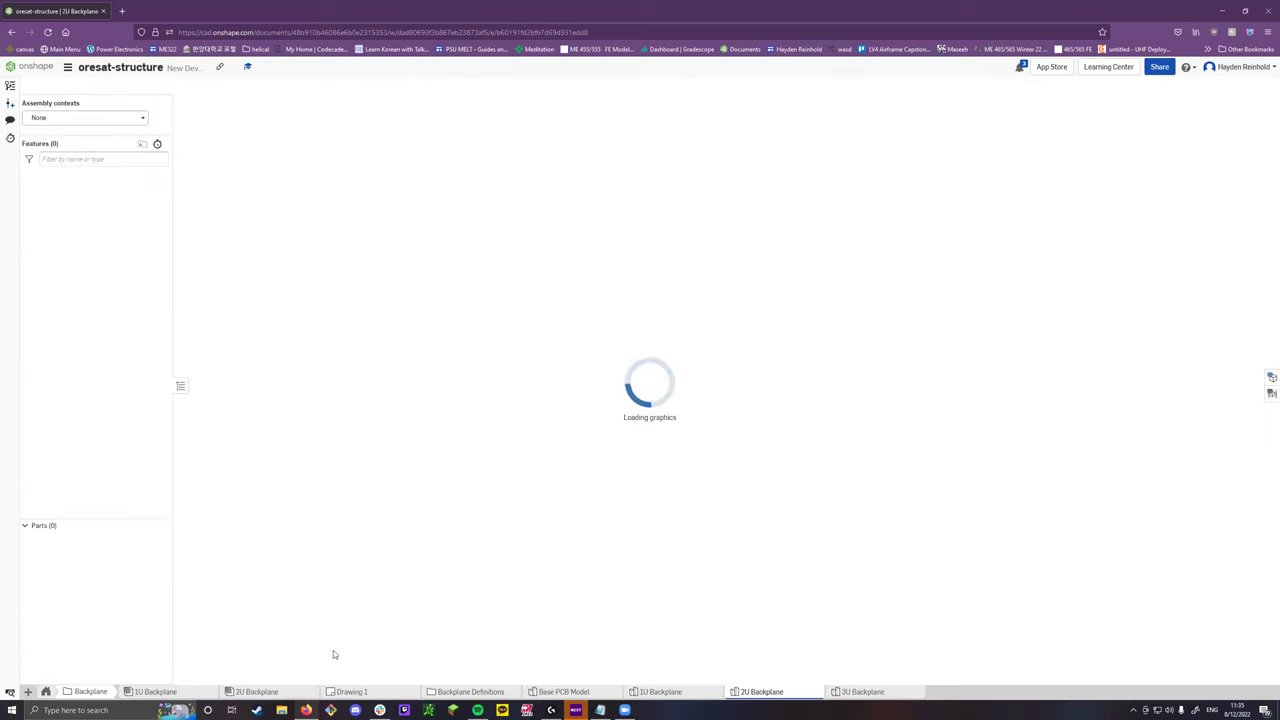
Open the Other folder inside COTS and view the imported 84985A45_SHORT and D2F_L3_D parts.
click(46, 691)
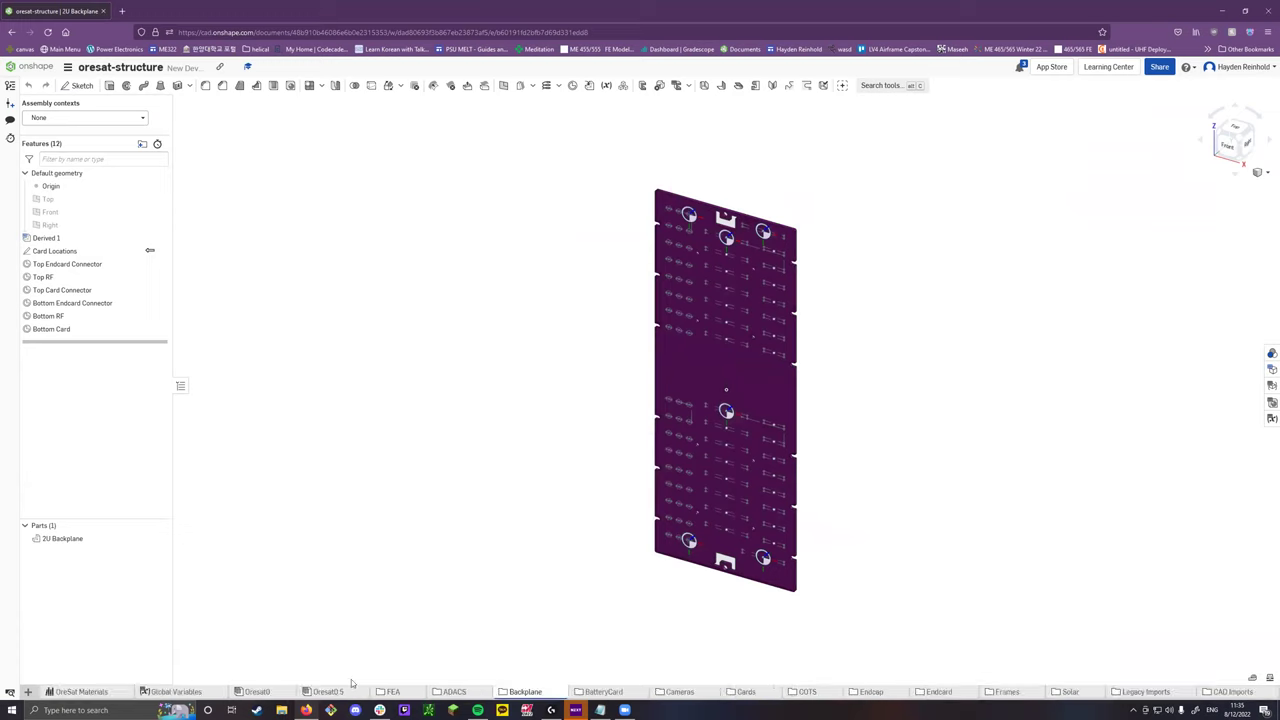
click(808, 692)
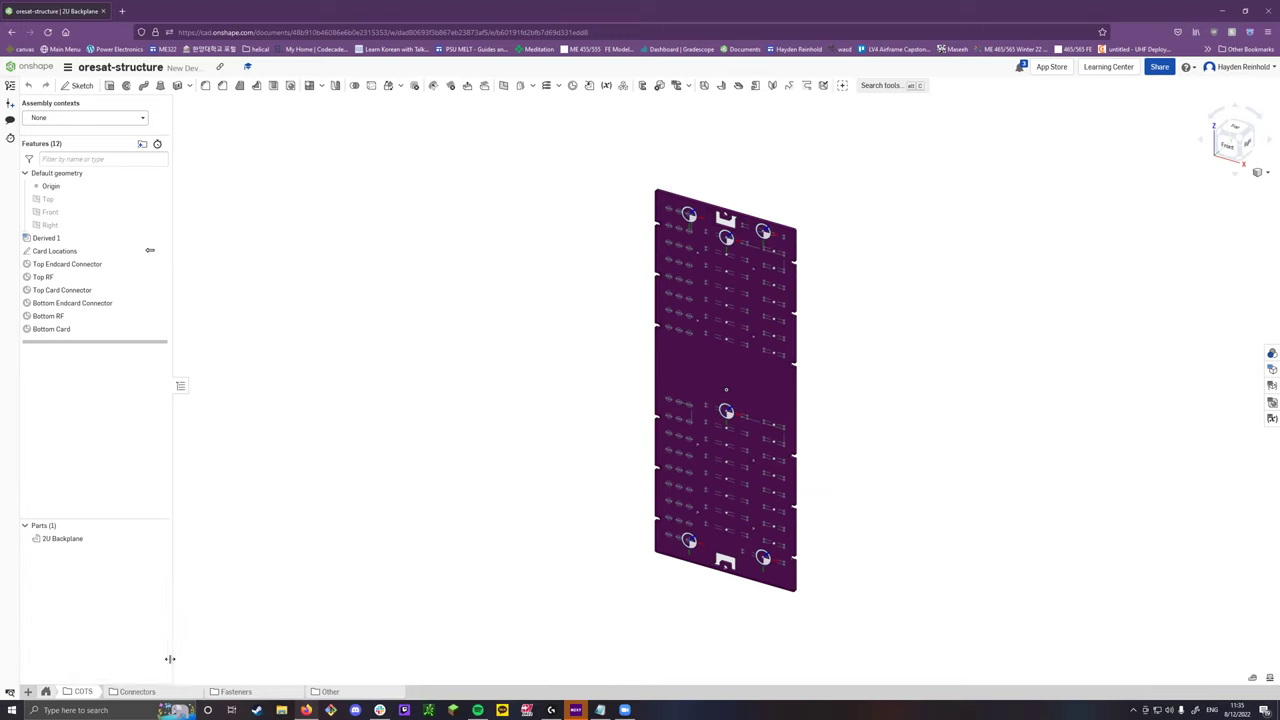
click(328, 691)
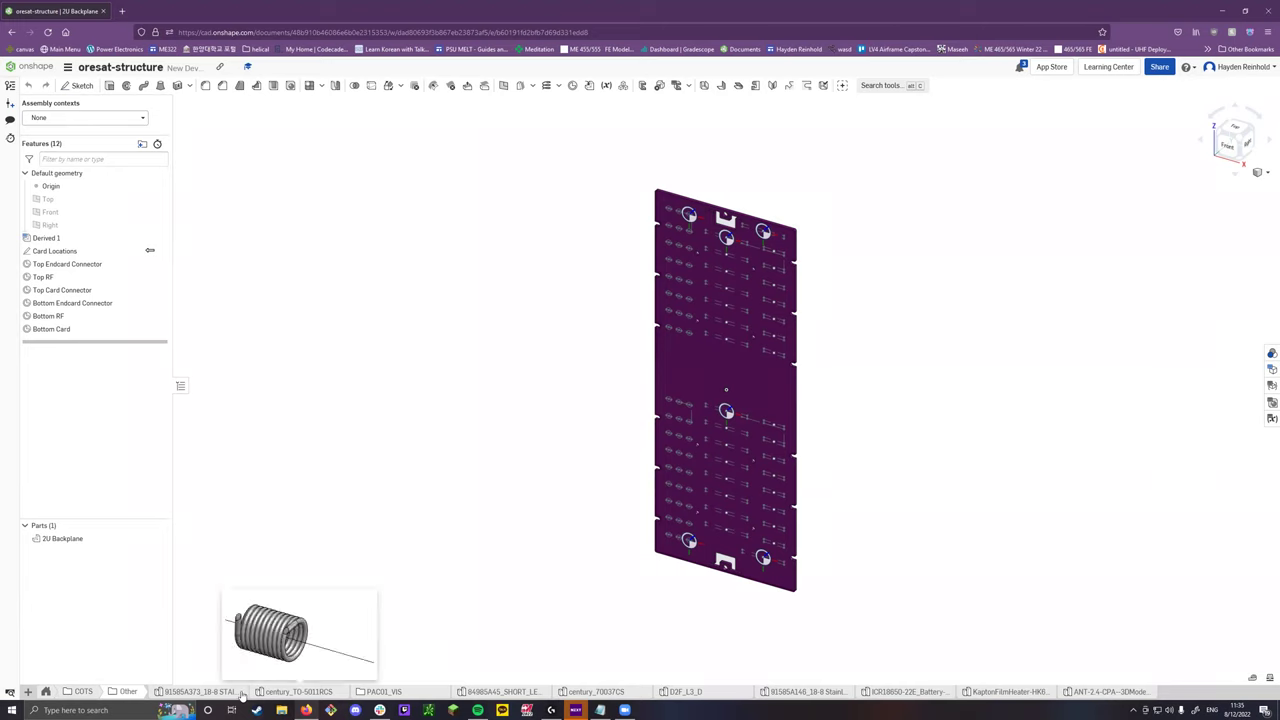
mouse_move(229, 697)
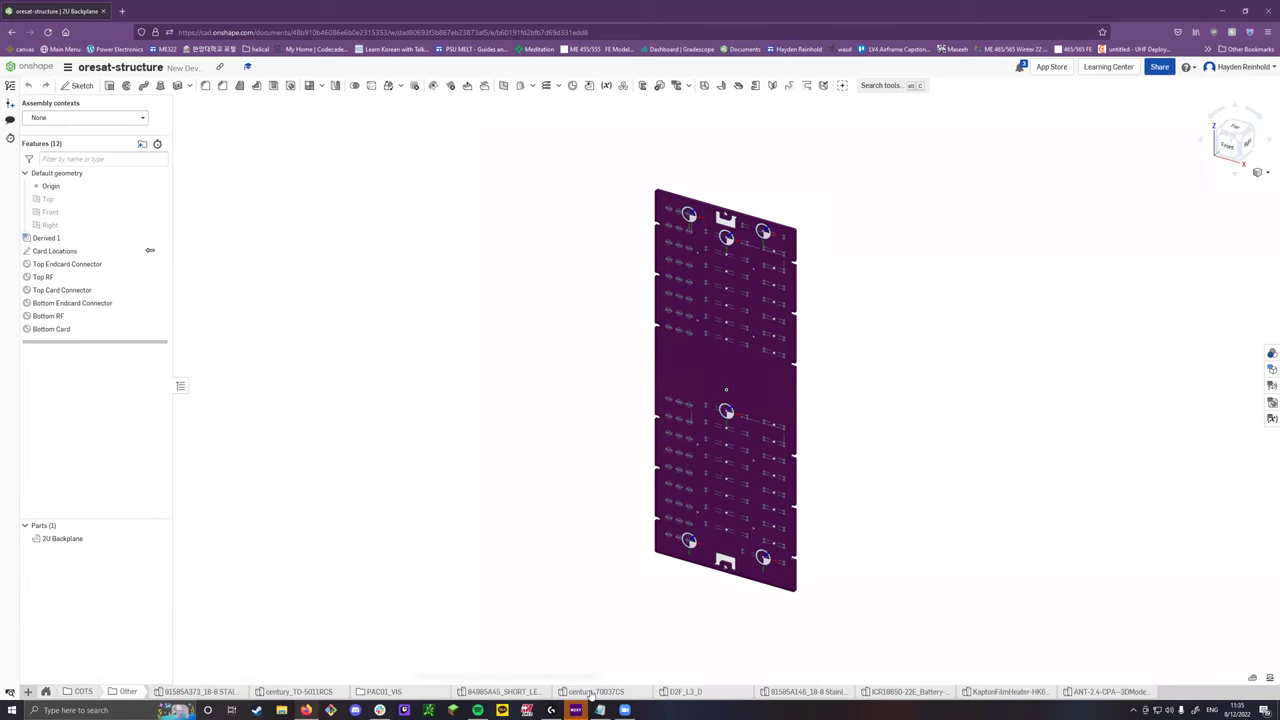
click(510, 691)
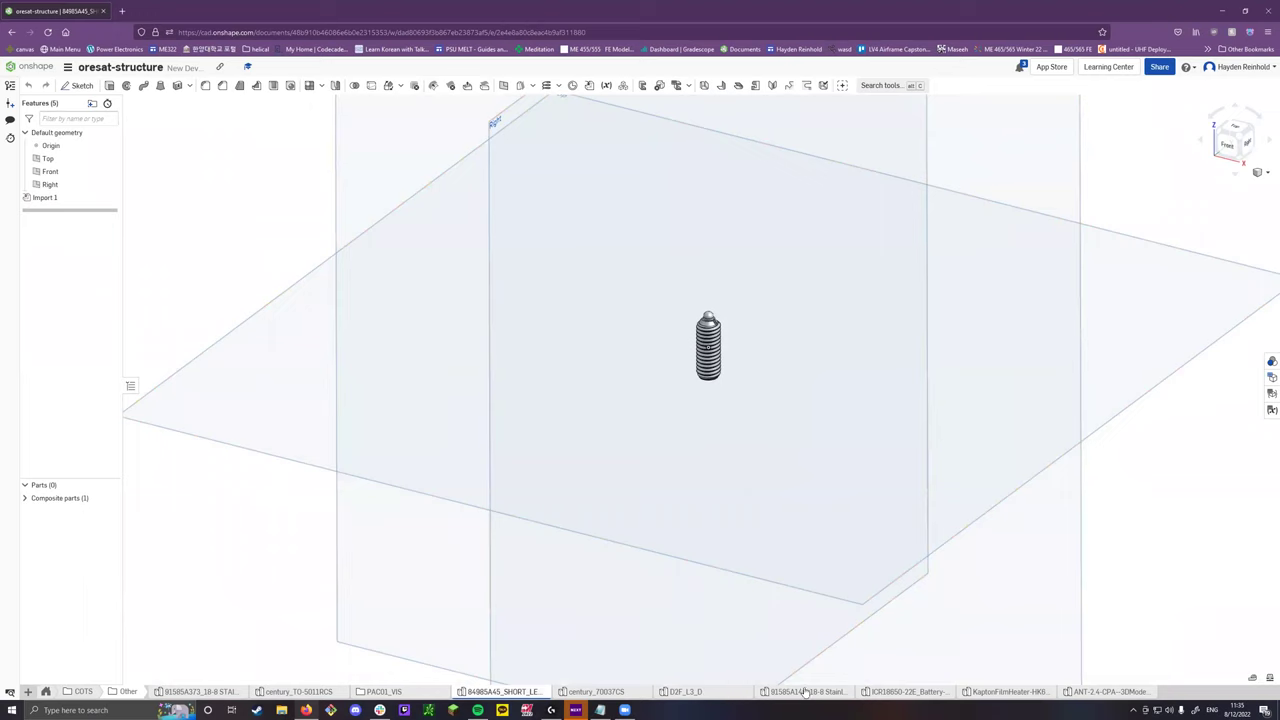
click(716, 692)
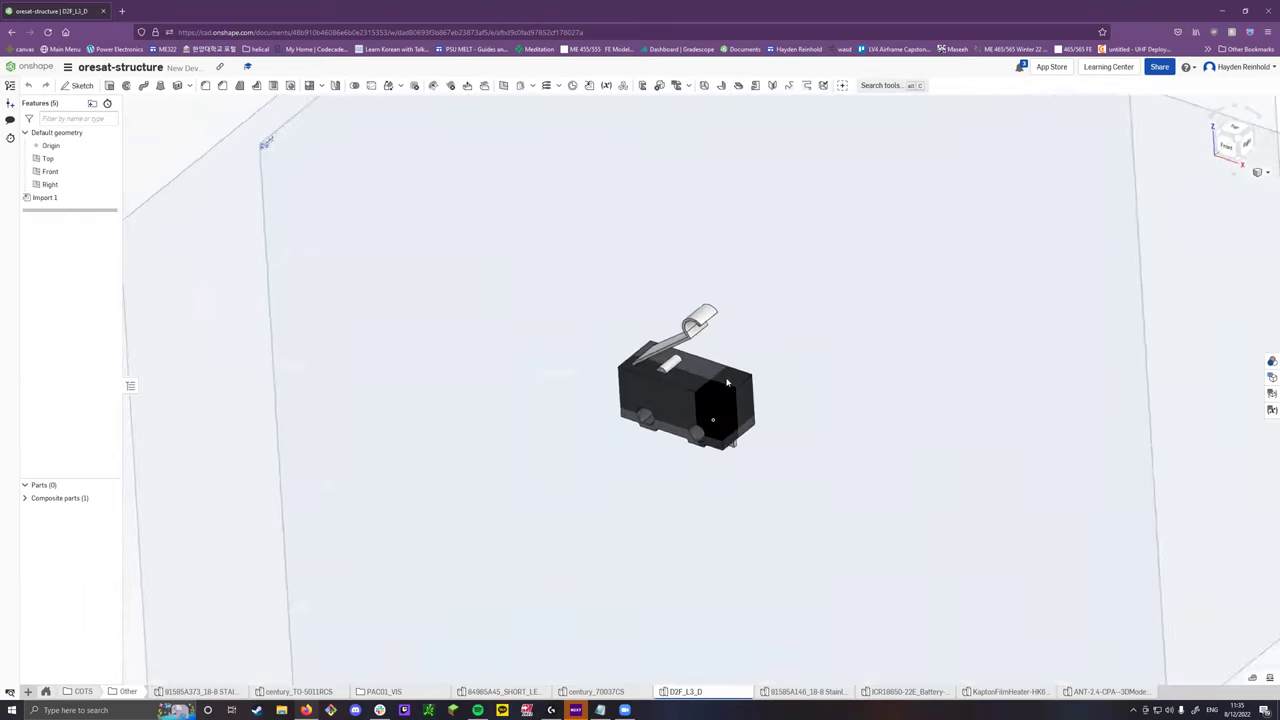
View the 90910A921 low-profile screw in the Screws folder under COTS Fasteners and check the import option available there.
click(80, 691)
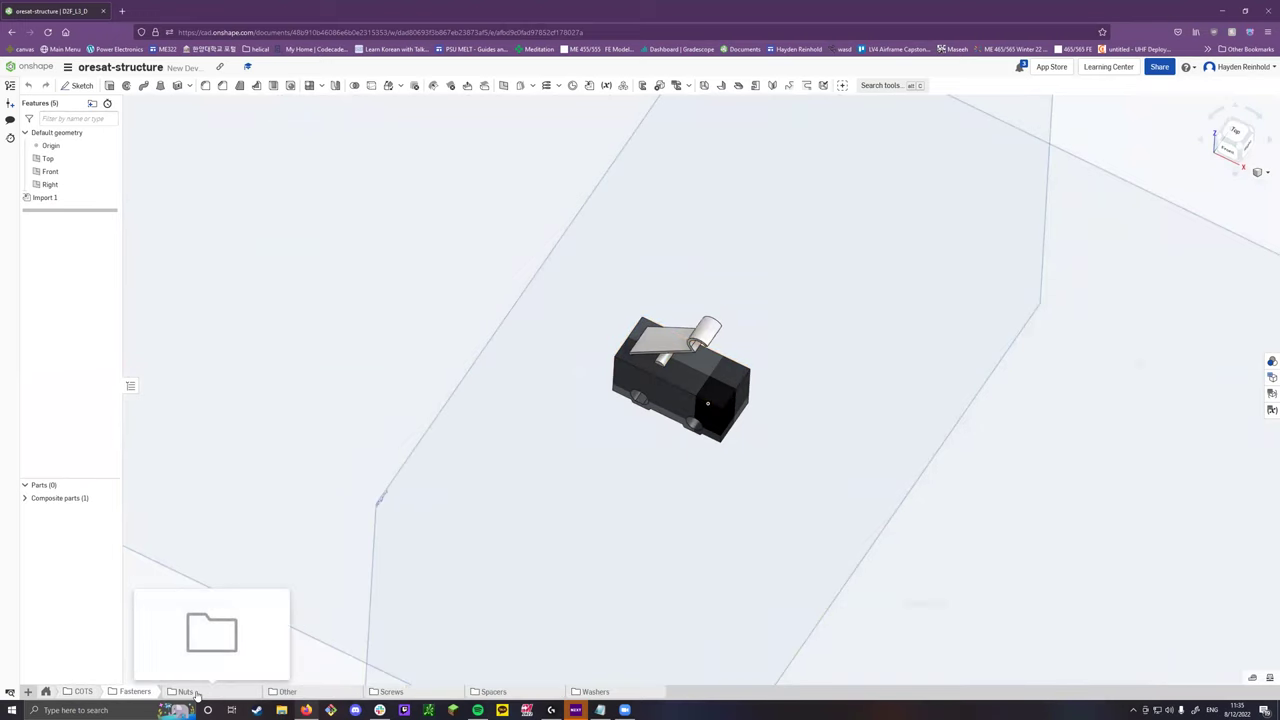
click(428, 694)
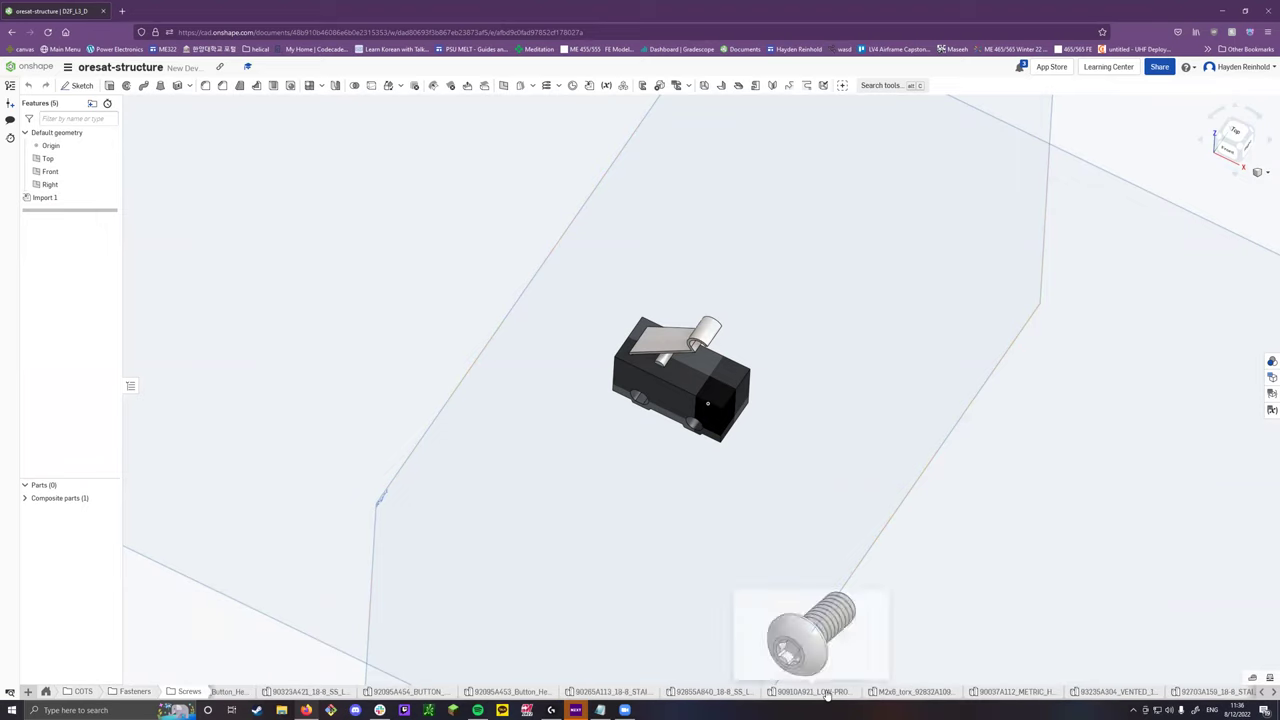
click(833, 692)
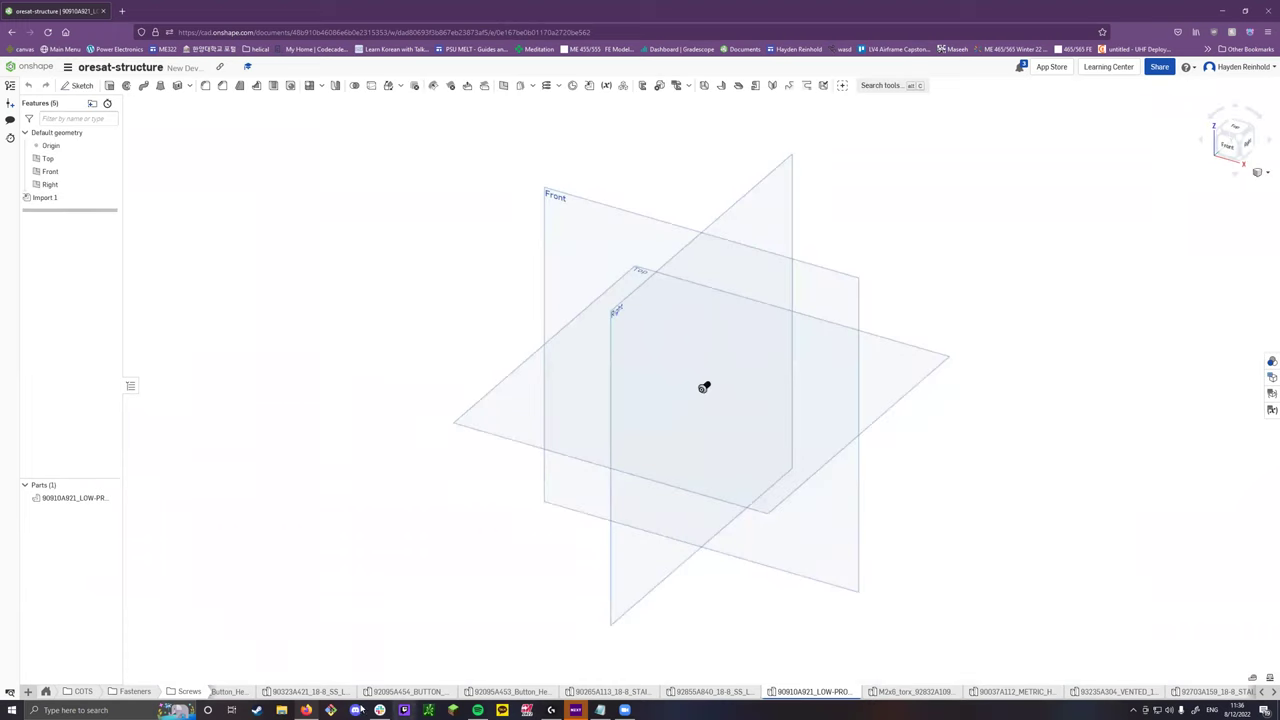
click(28, 691)
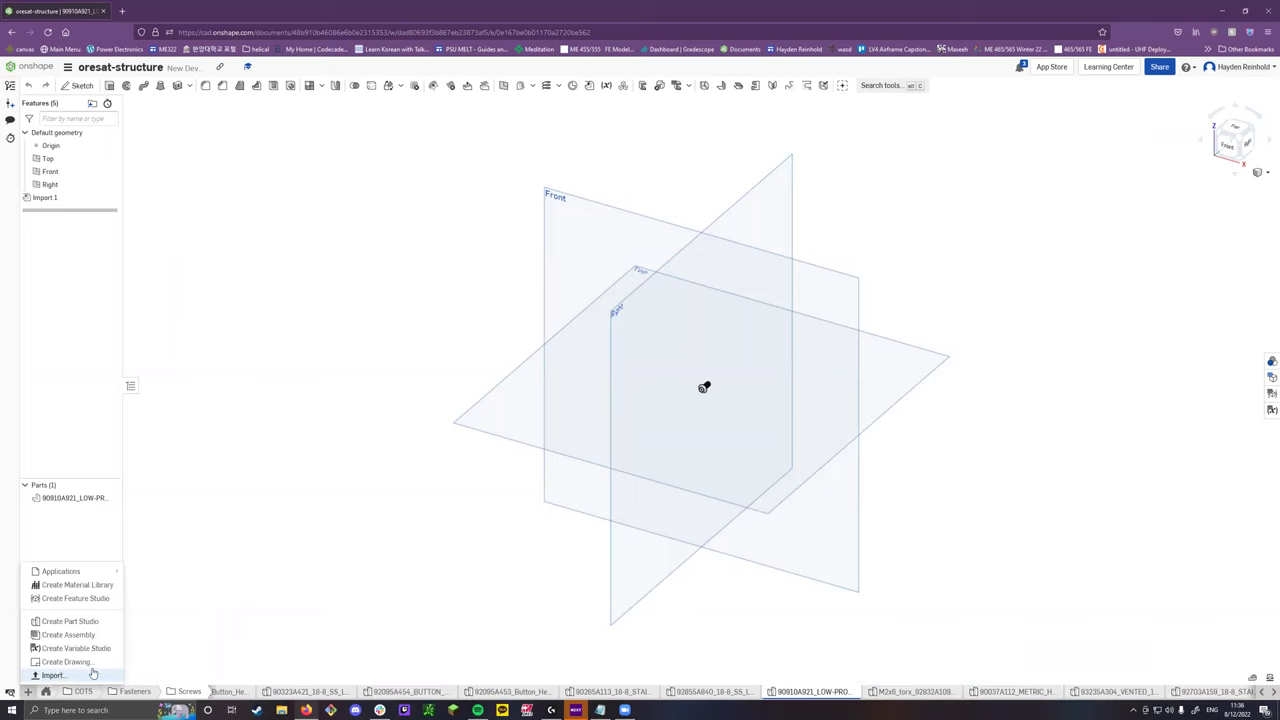
click(388, 646)
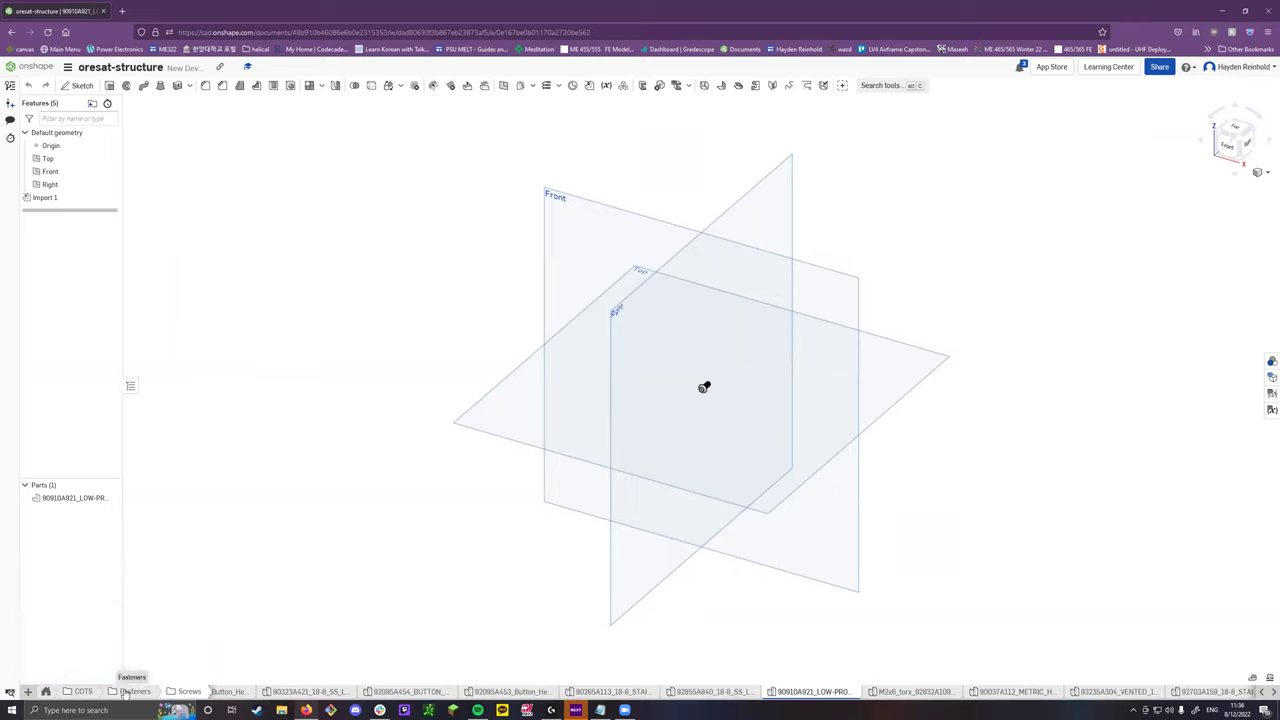
Open the Molex 73300-0220 connector from the RF Connectors folder under COTS Connectors and select its part 733000220.
click(124, 691)
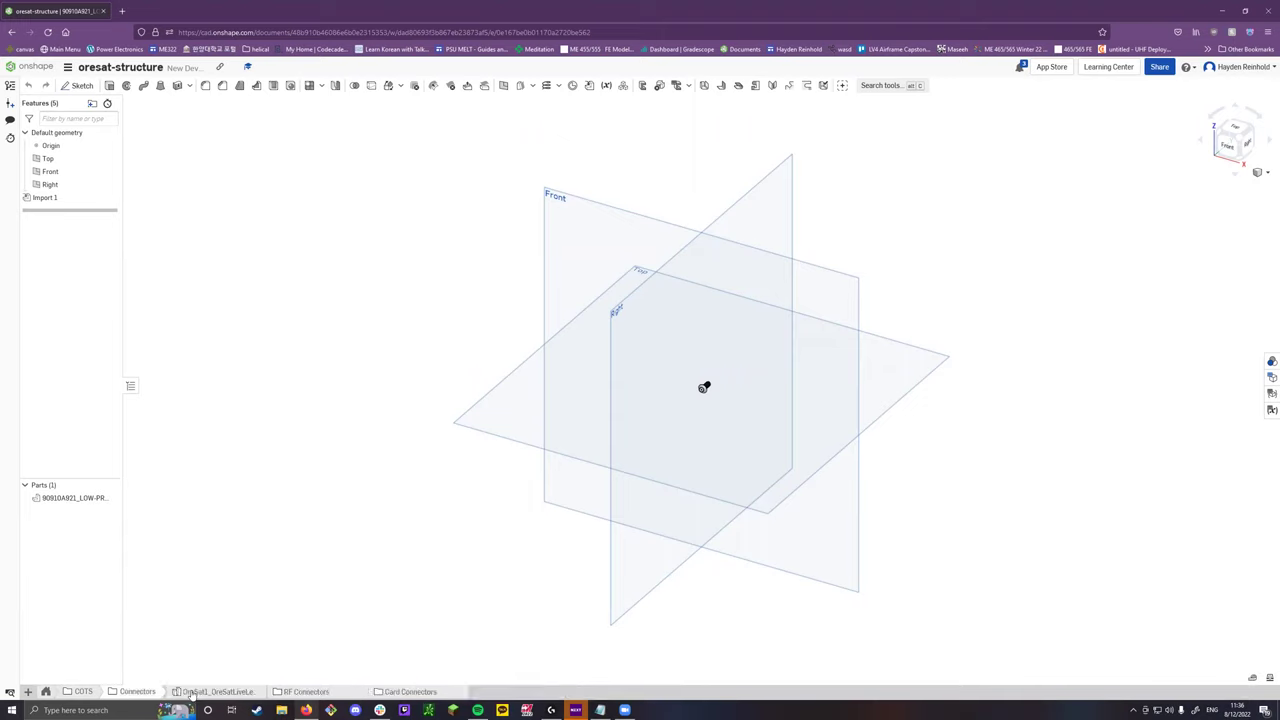
click(283, 692)
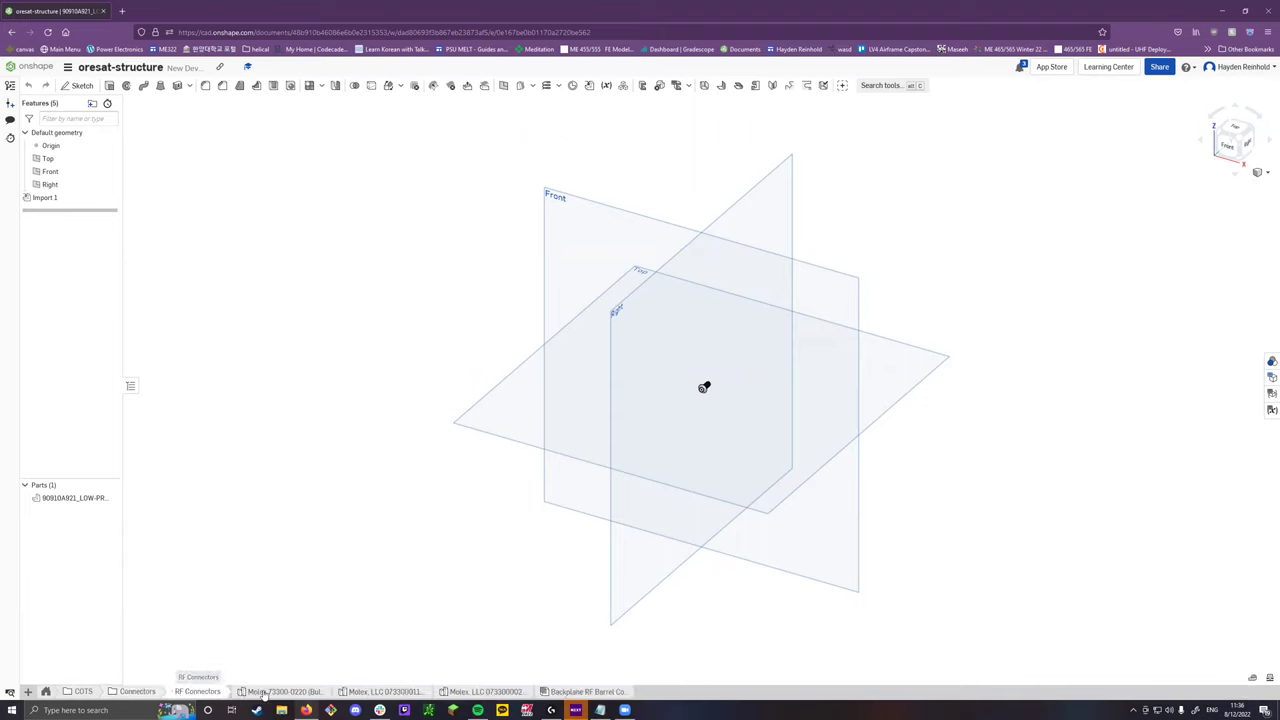
click(283, 692)
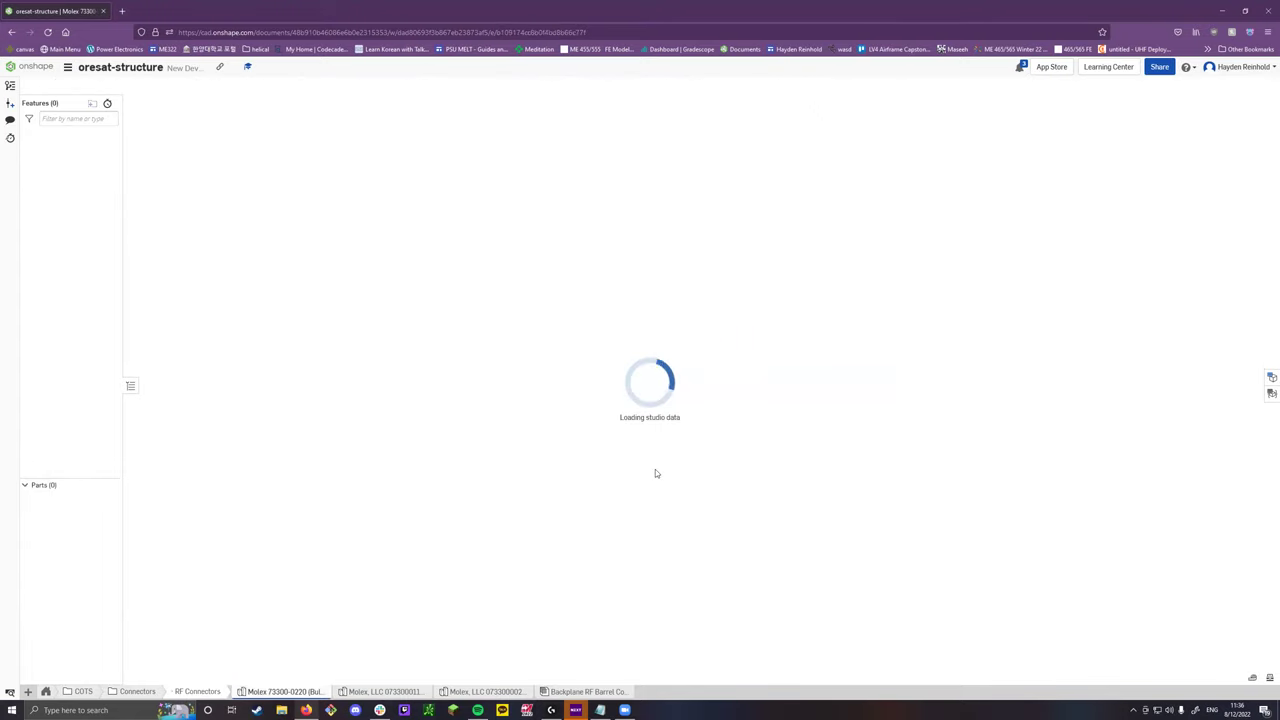
scroll(708, 601, up, 3)
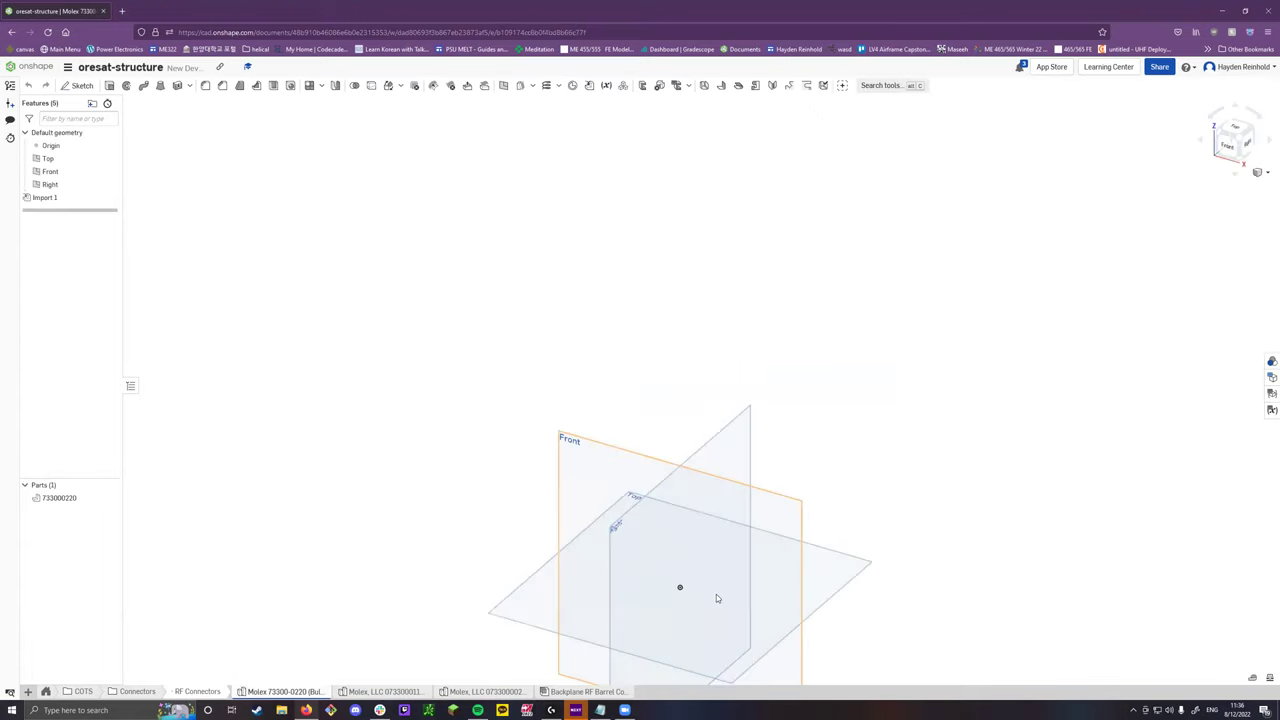
scroll(716, 594, down, 3)
click(60, 498)
scroll(496, 481, down, 3)
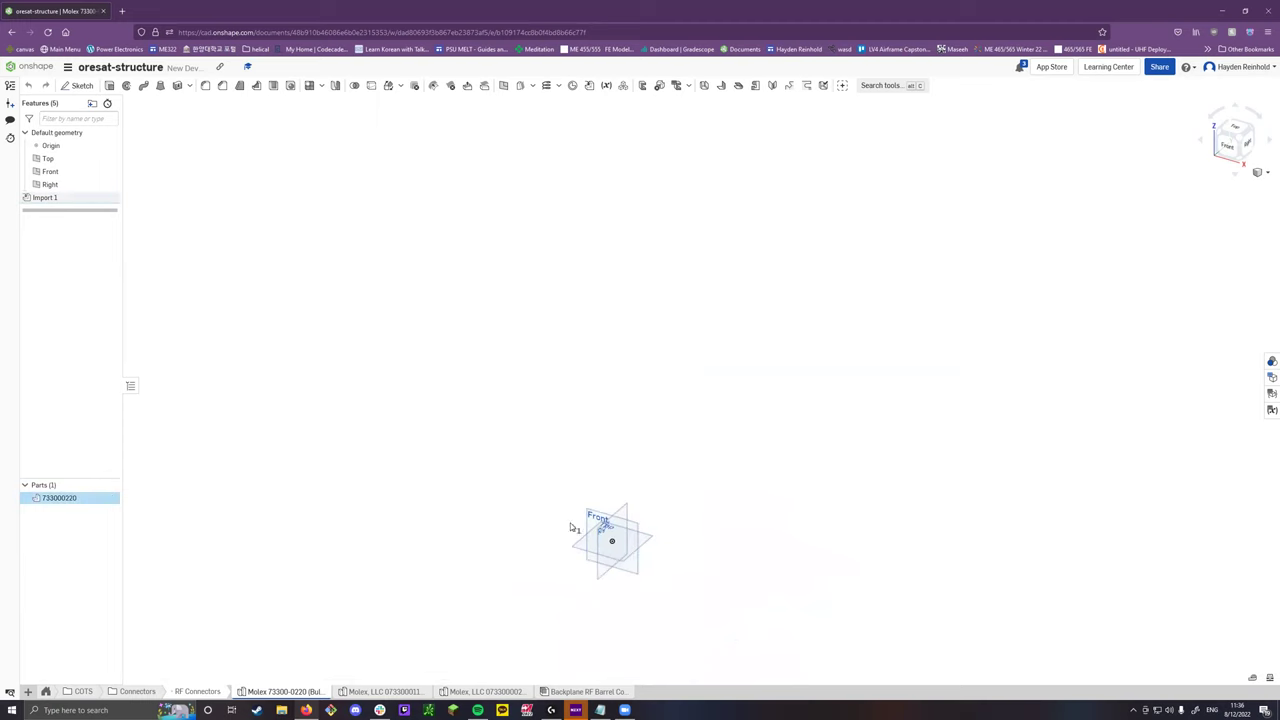
Open the Backplane RF Barrel Connector assembly and examine the mated 733000110 and 733000220 connectors from several angles.
click(569, 692)
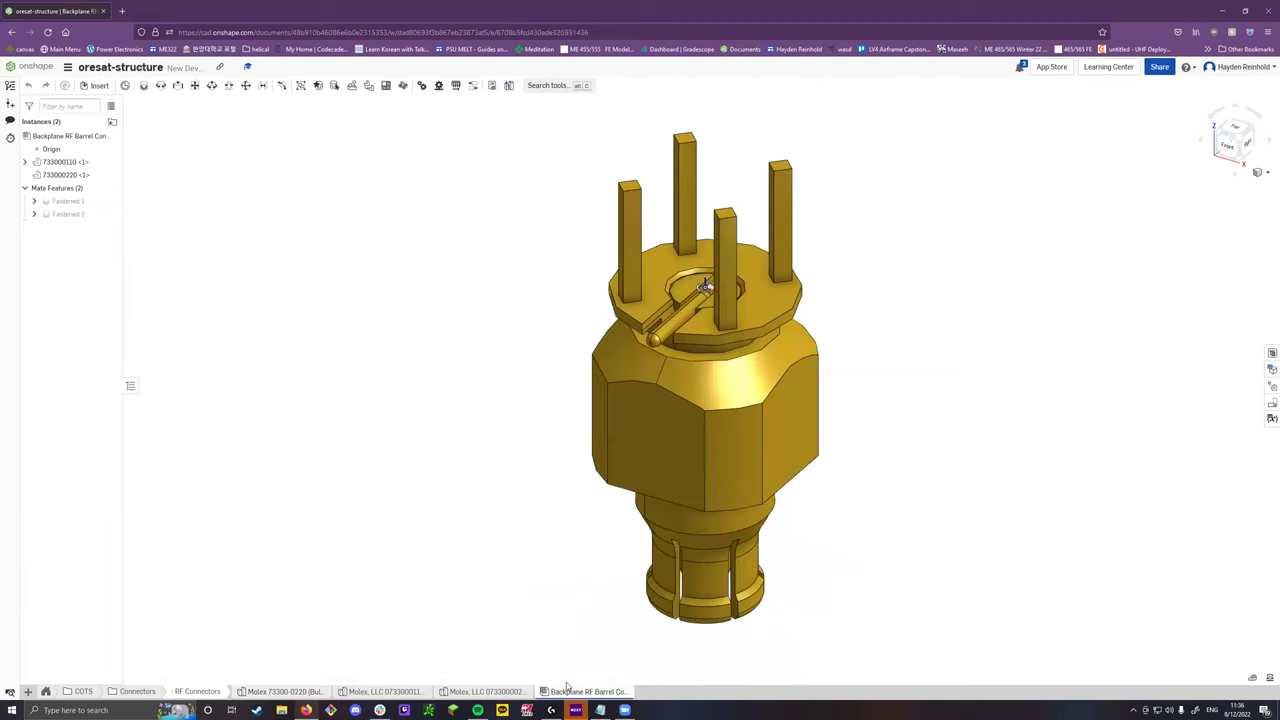
right_drag(577, 474, 480, 560)
mouse_move(577, 695)
right_drag(600, 480, 673, 401)
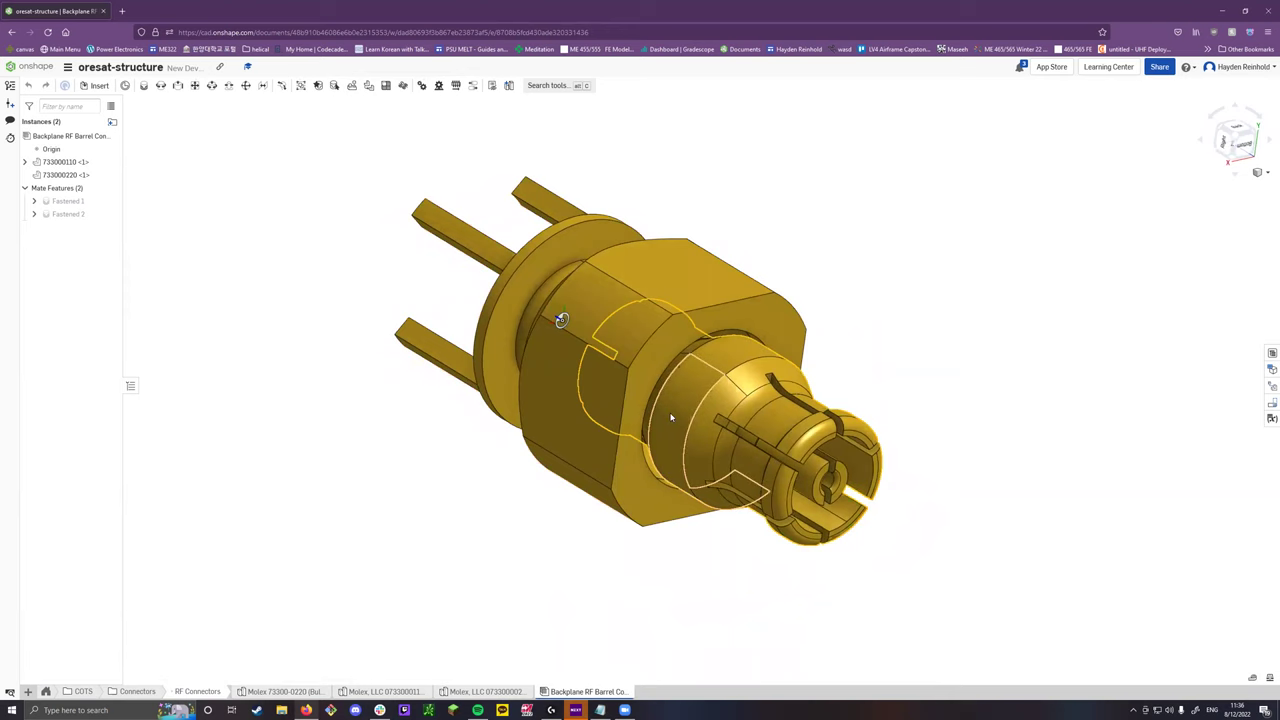
right_drag(671, 418, 690, 420)
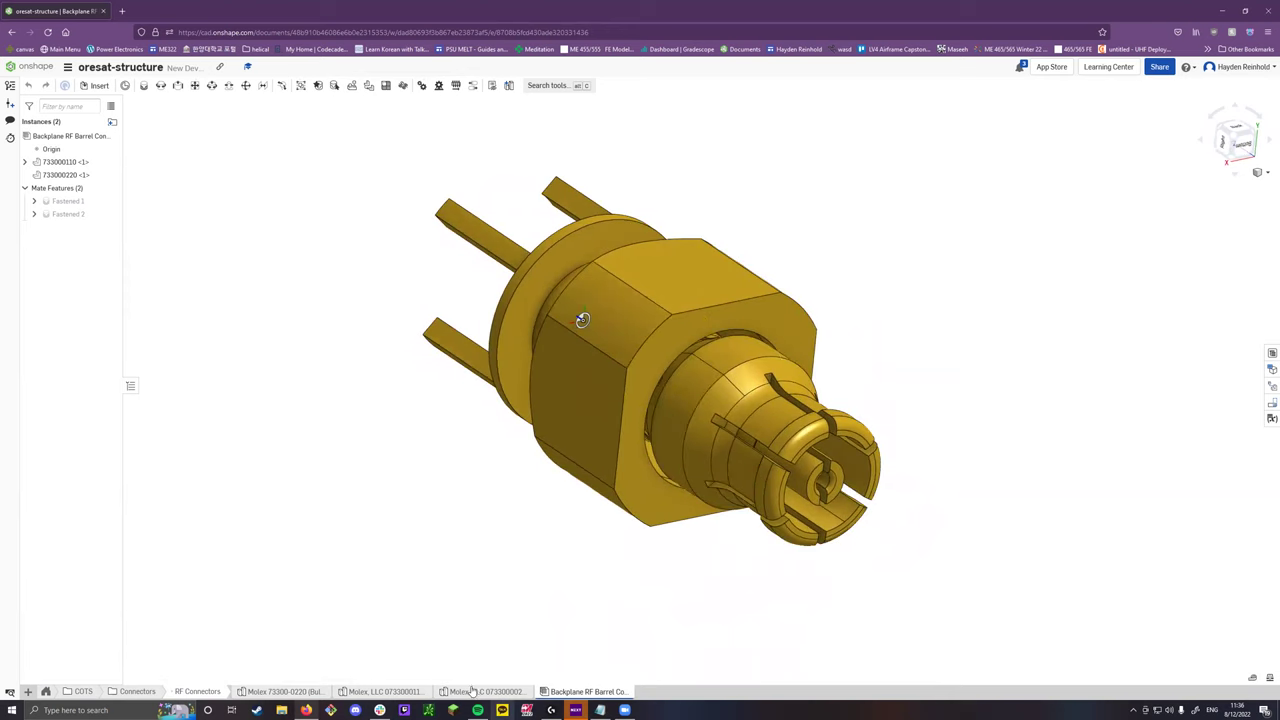
mouse_move(472, 690)
Try to insert the 90910A922 low-profile screw from the current document at the assembly origin, using the search term 90910.
click(95, 85)
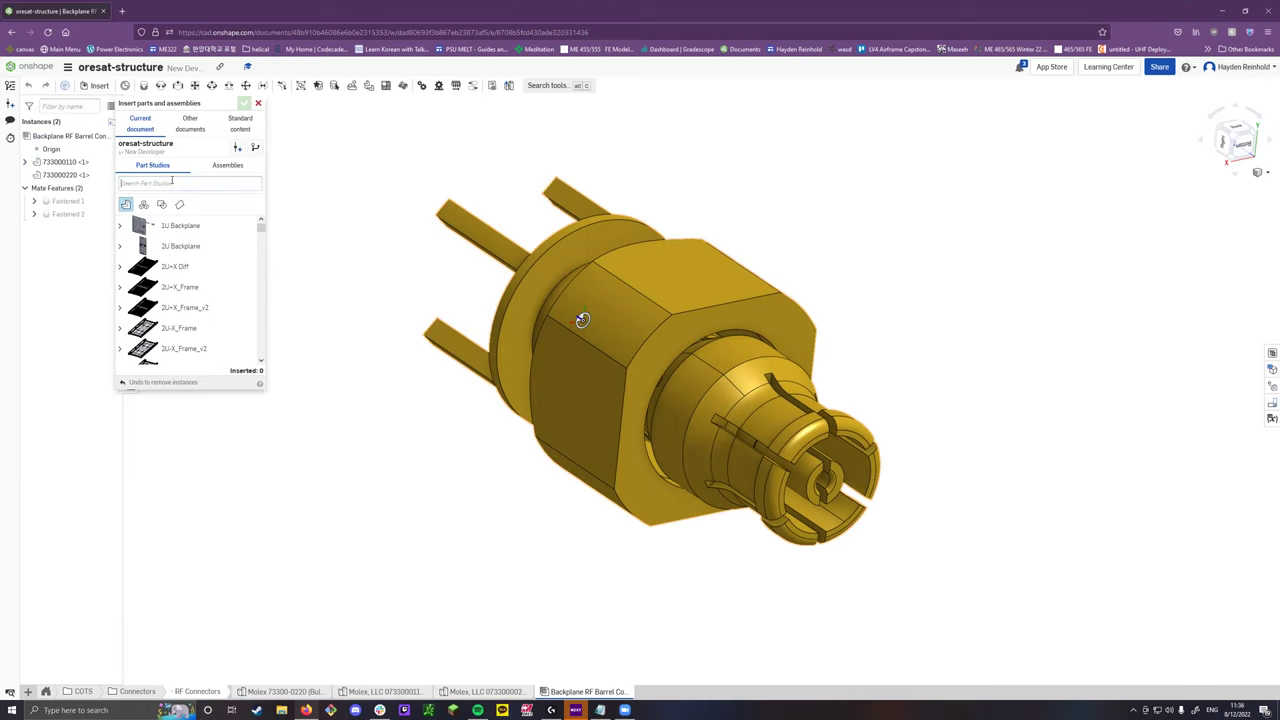
text(90)
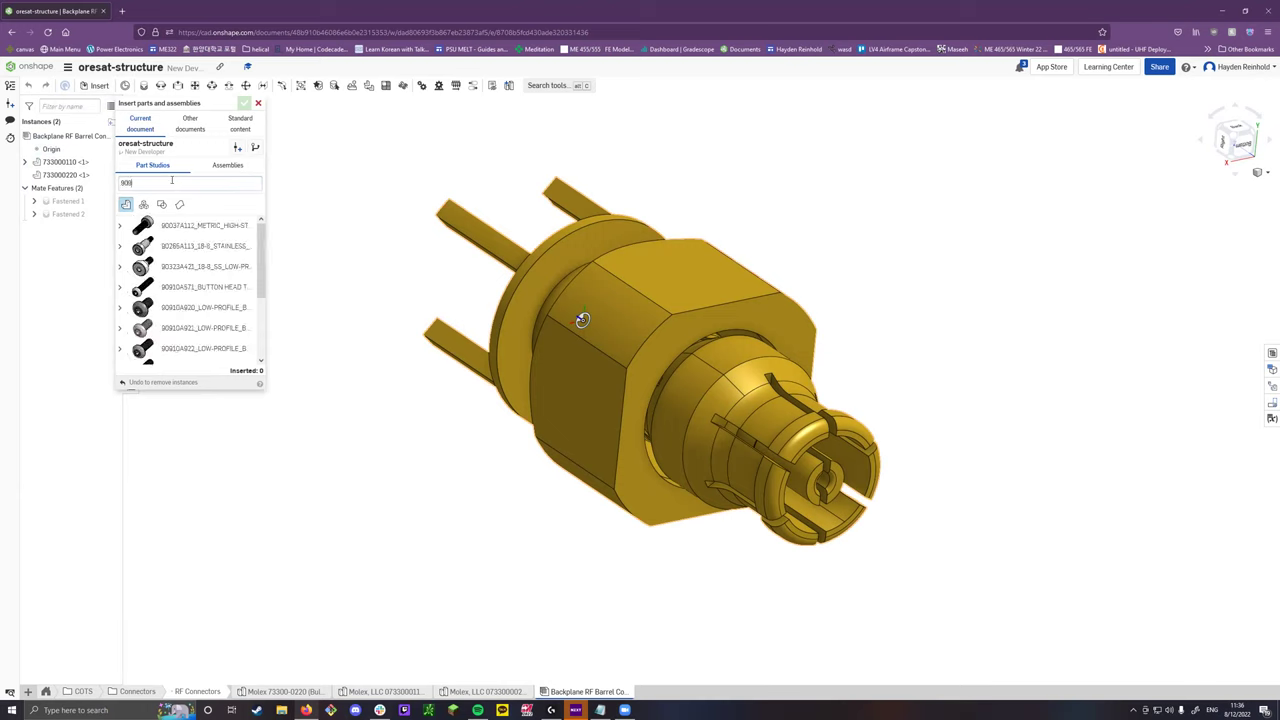
text(910)
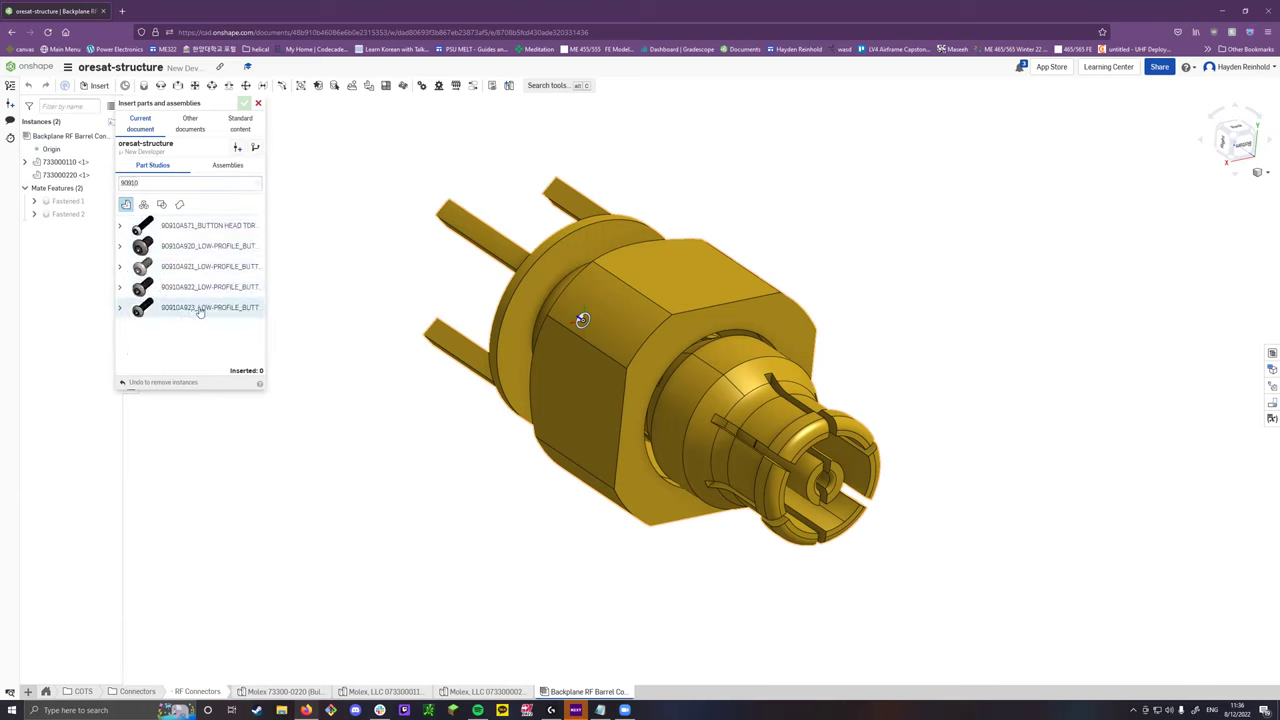
click(119, 288)
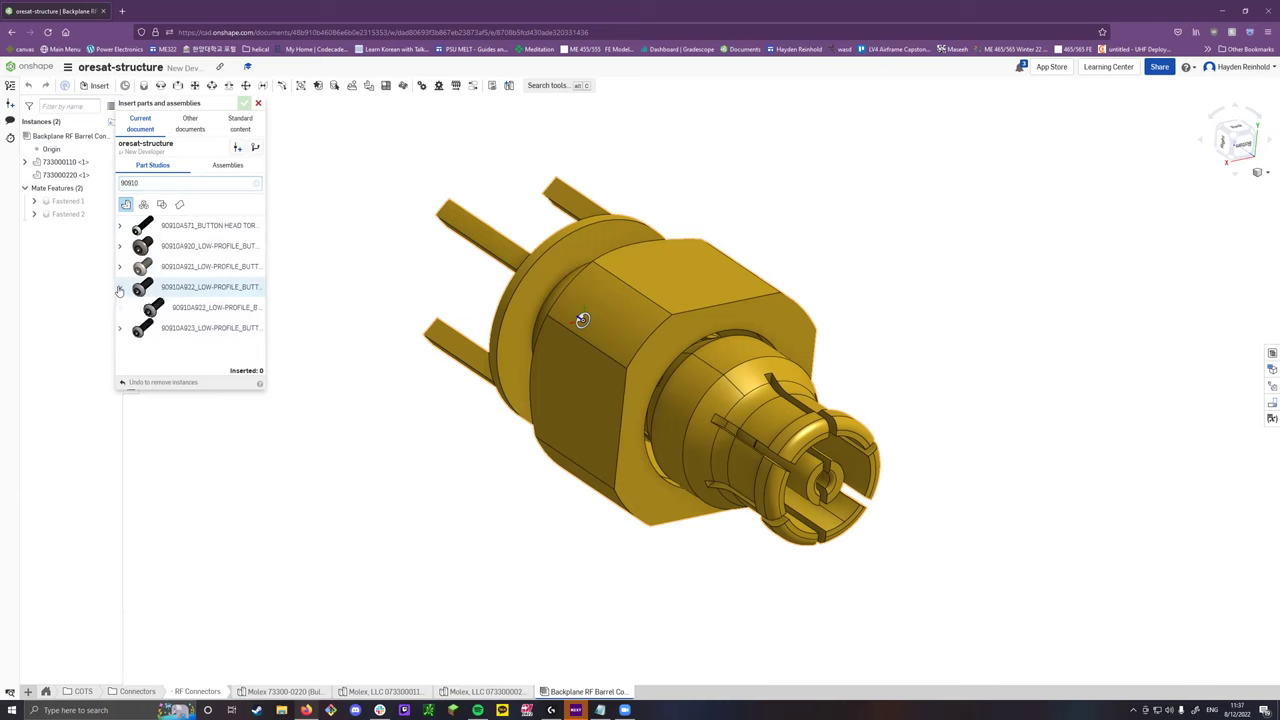
click(200, 310)
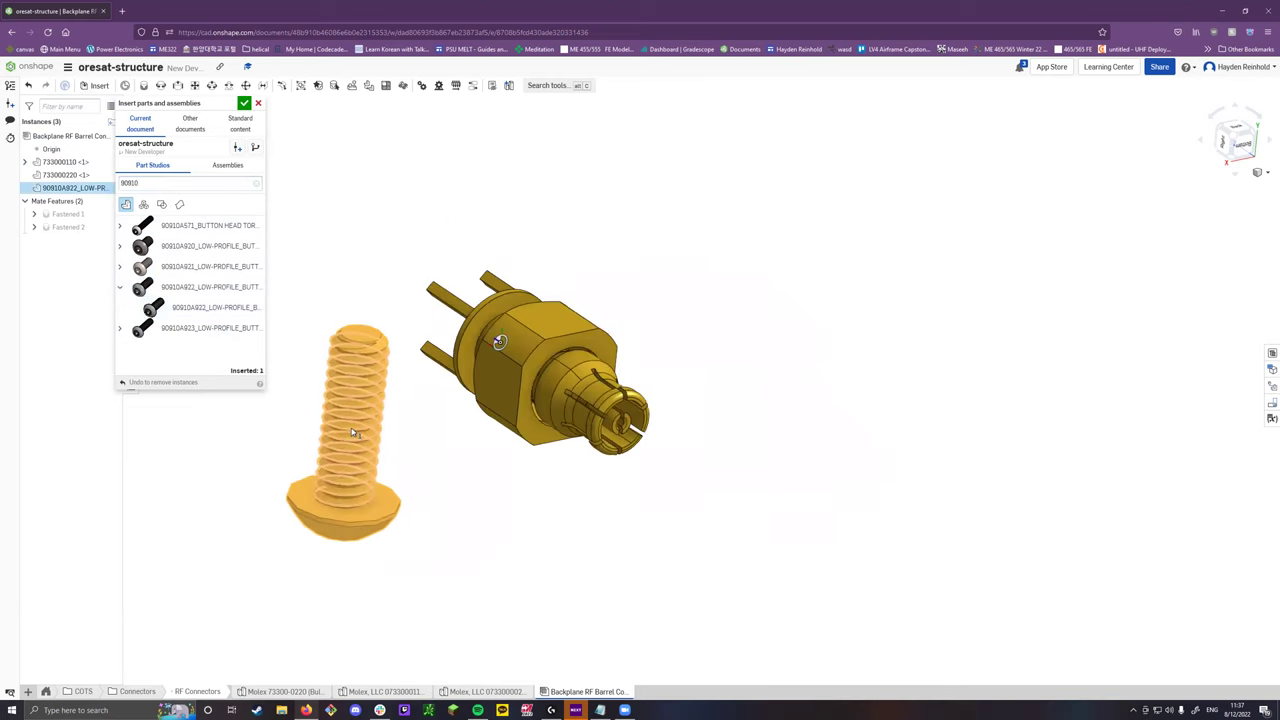
click(499, 341)
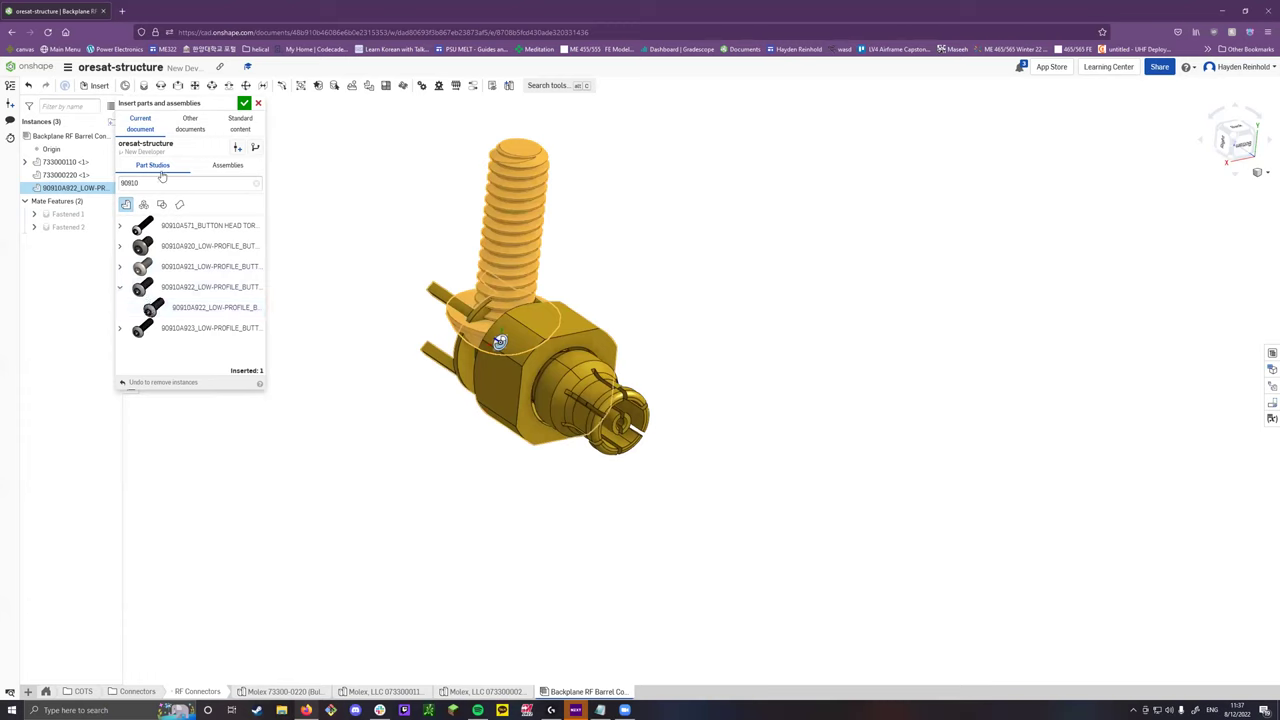
click(258, 104)
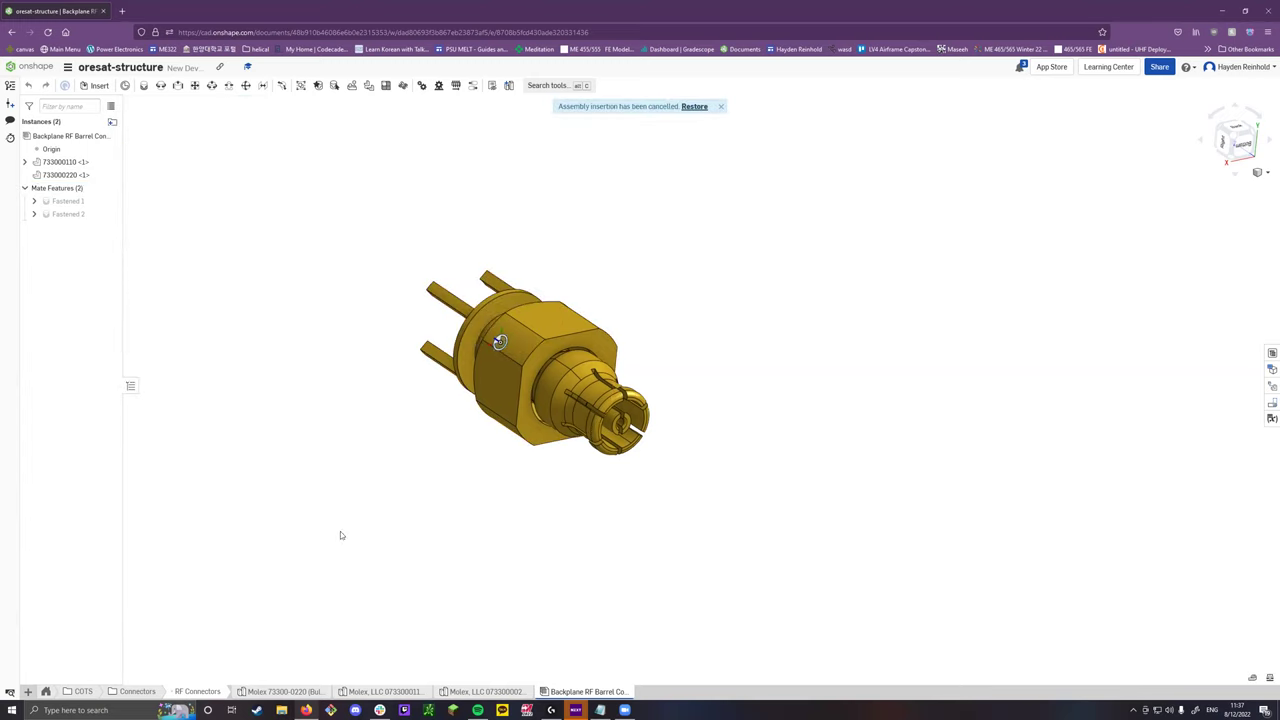
Open the top-level CAD Imports folder and view the imported file 90910A920_LOW-PROFILE_BUTTON_HEAD_TORX_MACHINE_SCREW.SLDPRT.
click(46, 691)
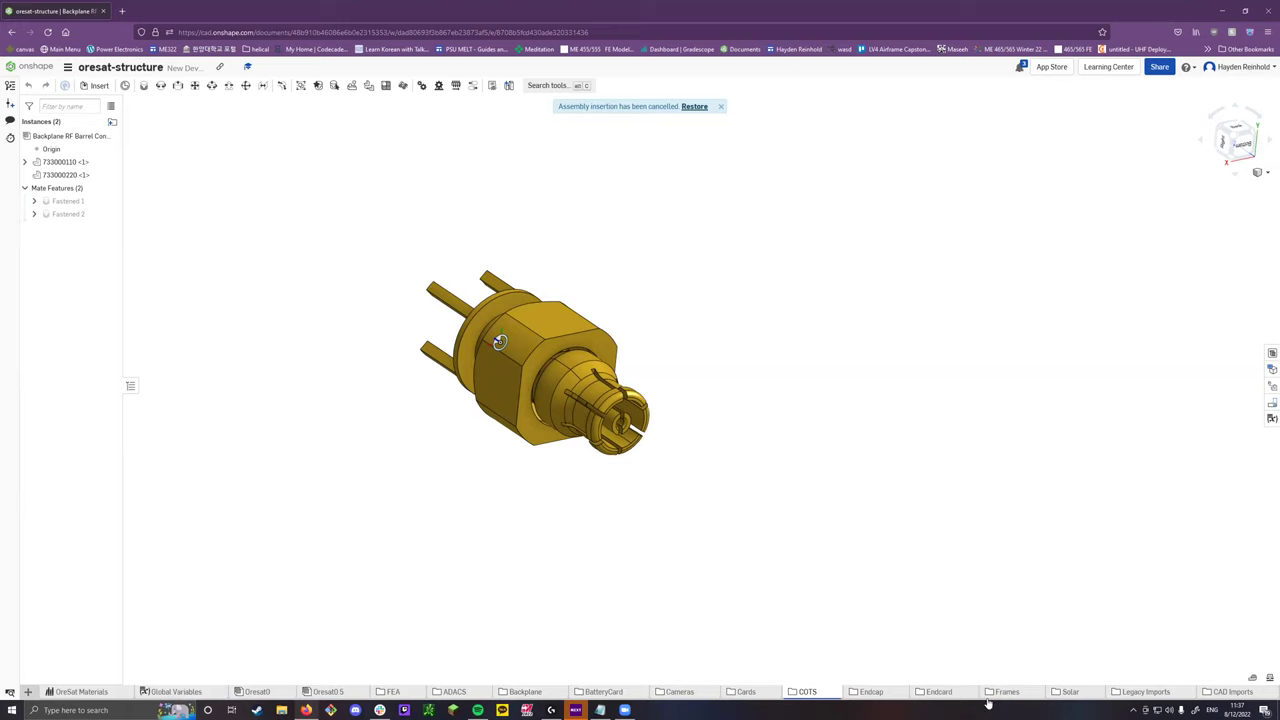
mouse_move(808, 693)
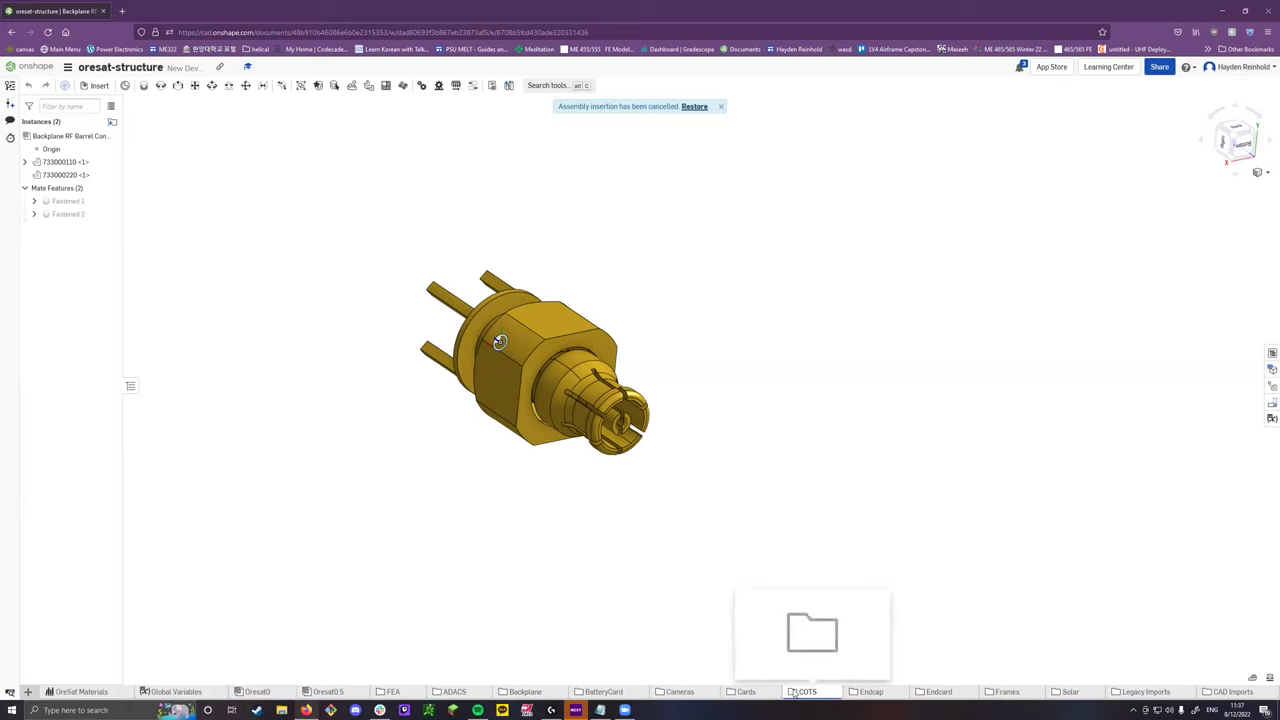
mouse_move(1222, 693)
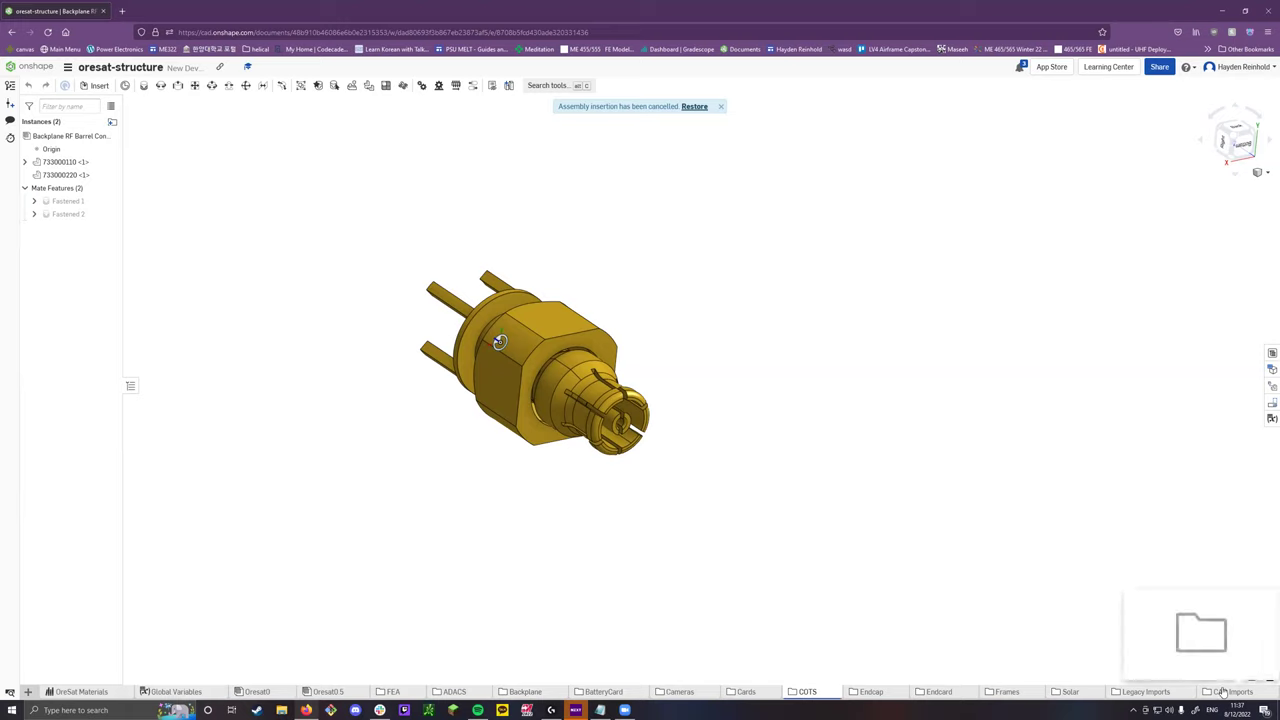
click(1228, 692)
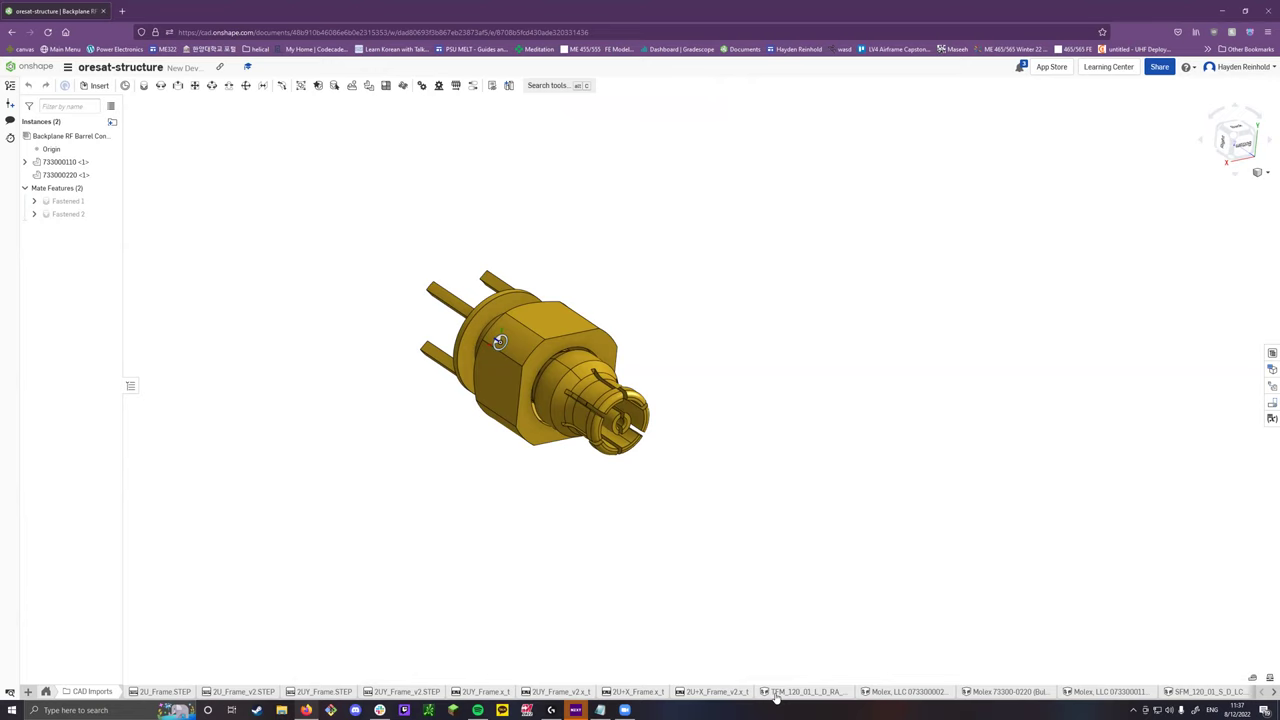
scroll(776, 695, down, 1)
scroll(776, 695, down, 5)
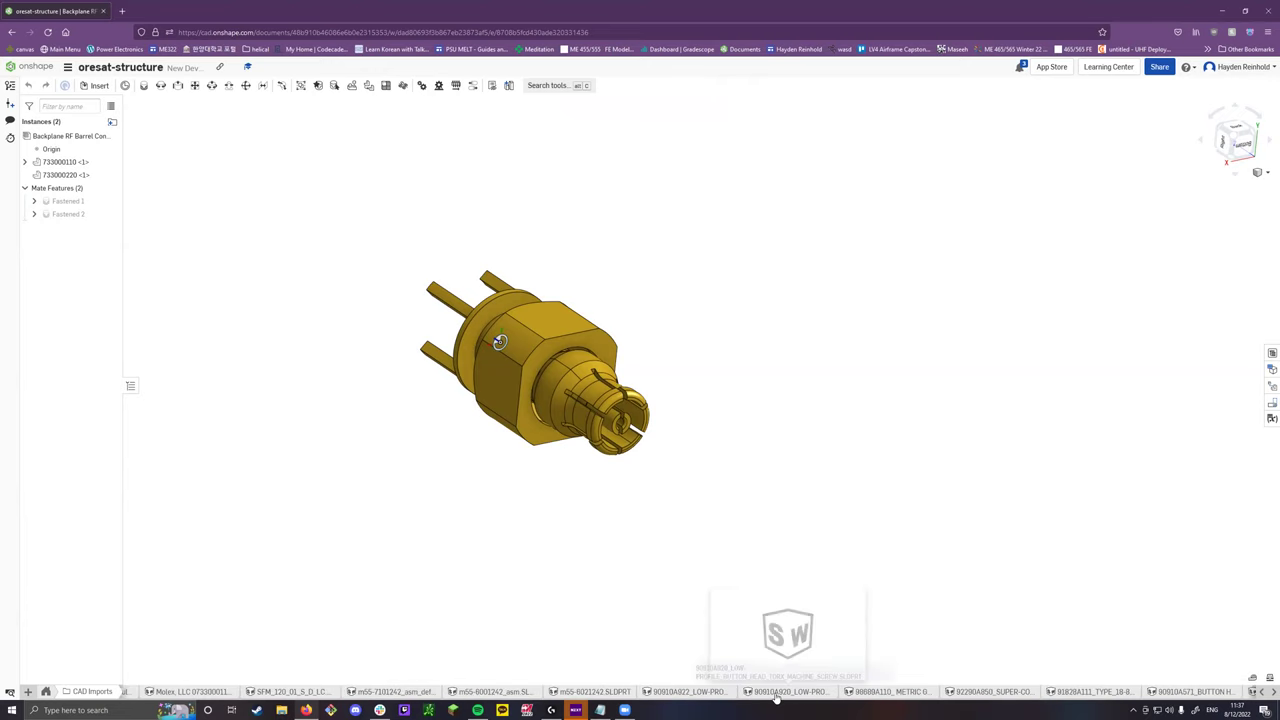
click(776, 692)
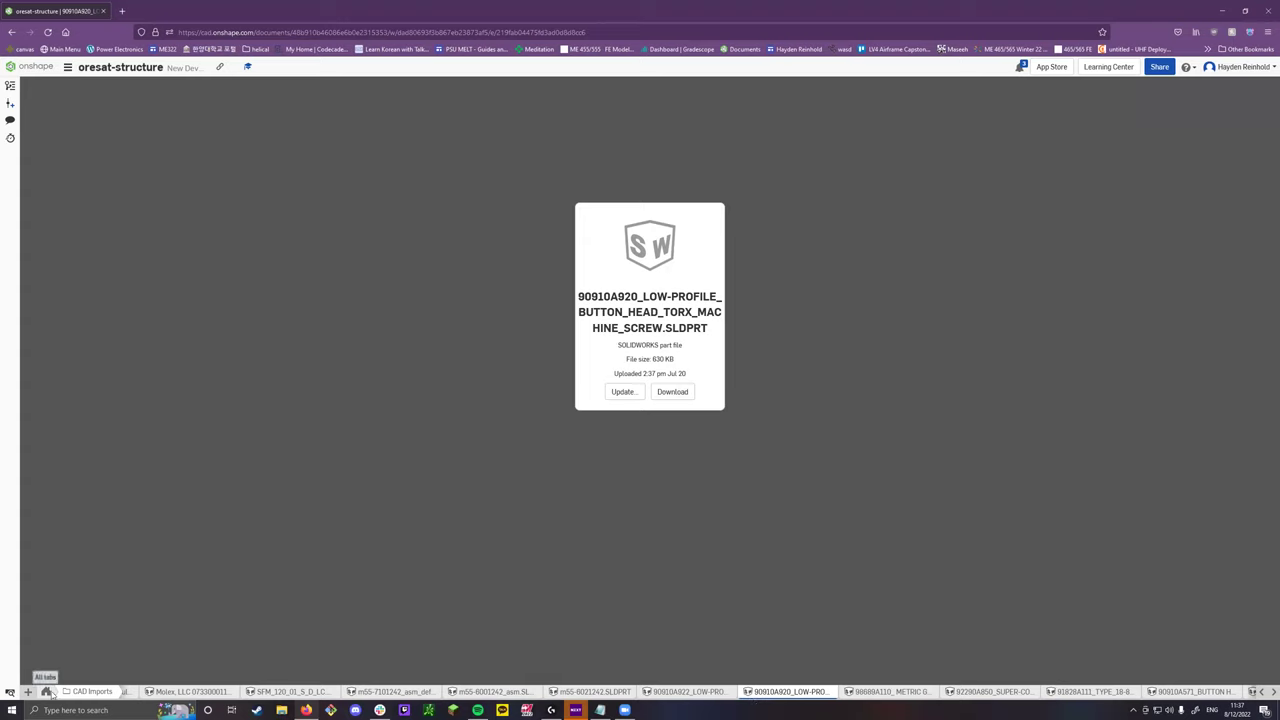
scroll(801, 696, down, 3)
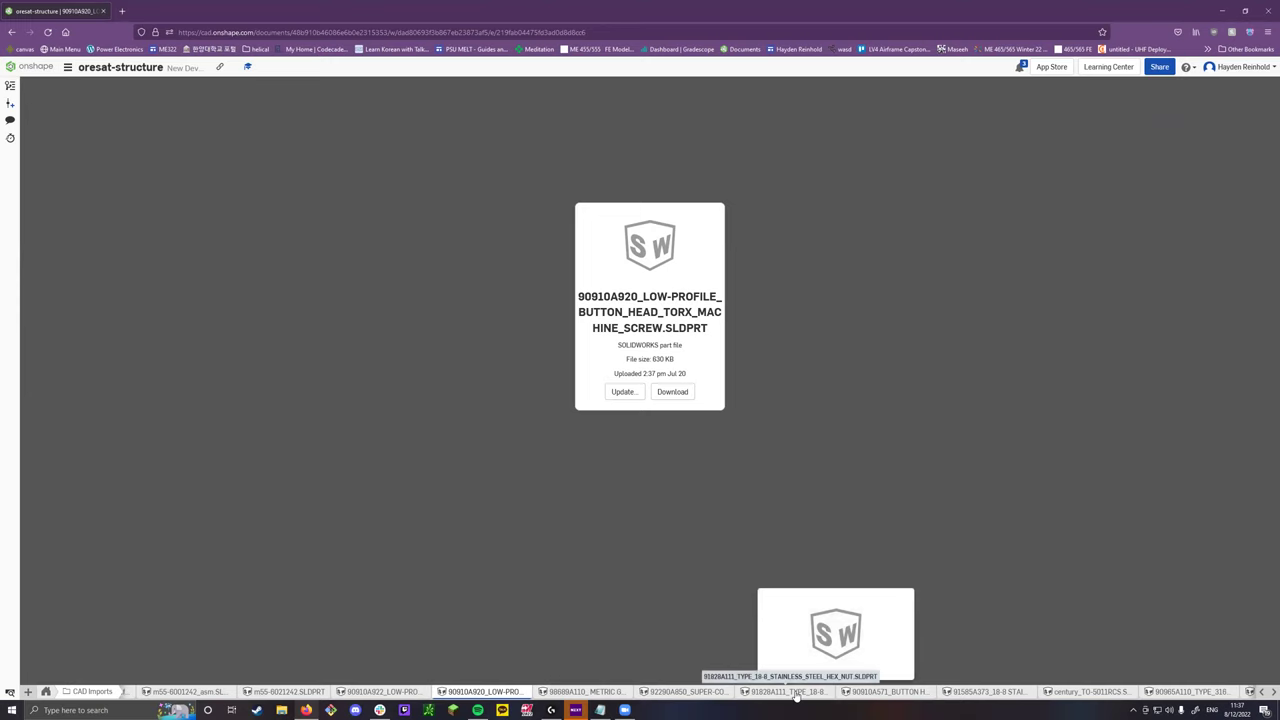
Return to the document's top level, open the Oresat0 assembly briefly, and view the Oresat0.5 assembly.
click(45, 691)
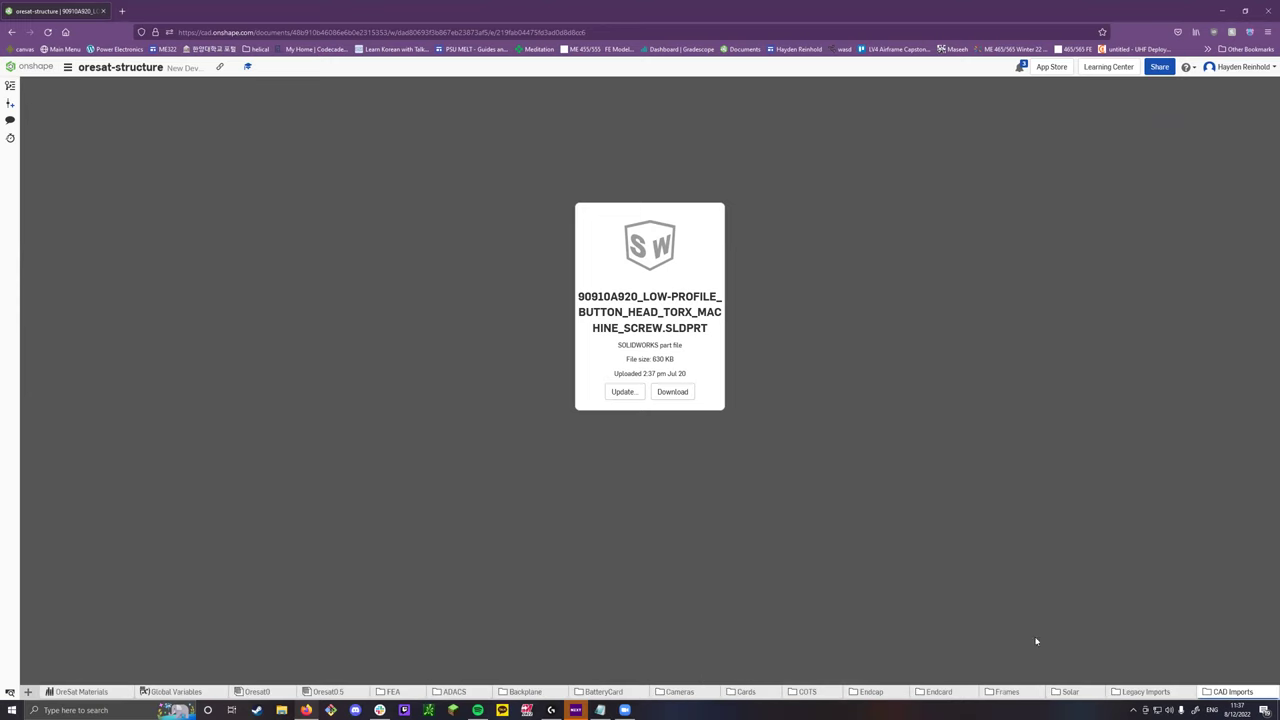
mouse_move(1250, 690)
mouse_move(109, 699)
click(252, 691)
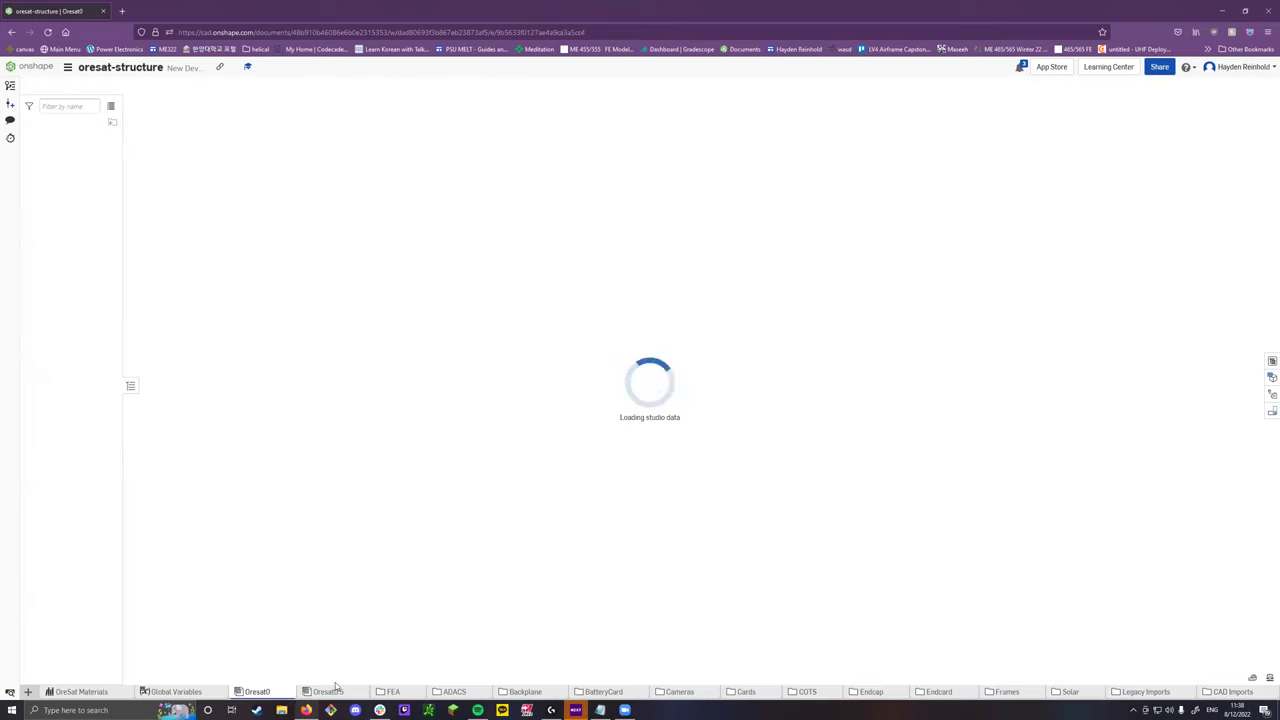
click(328, 691)
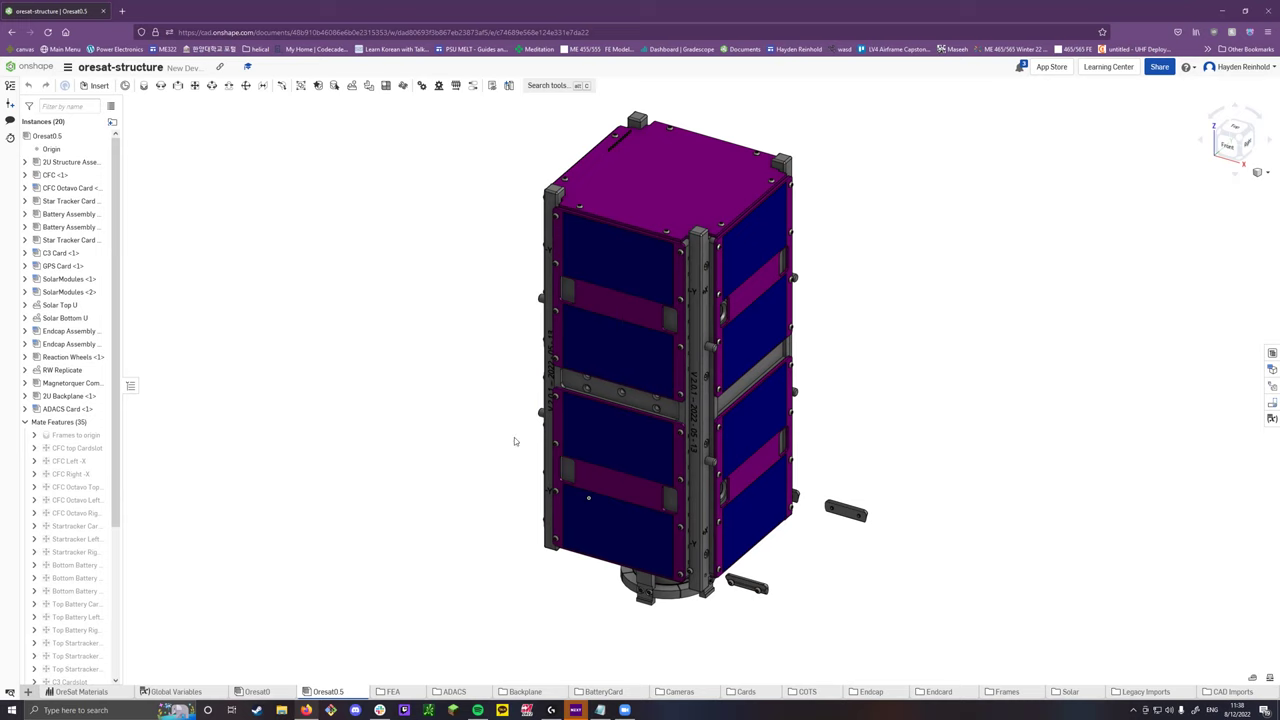
key(Left)
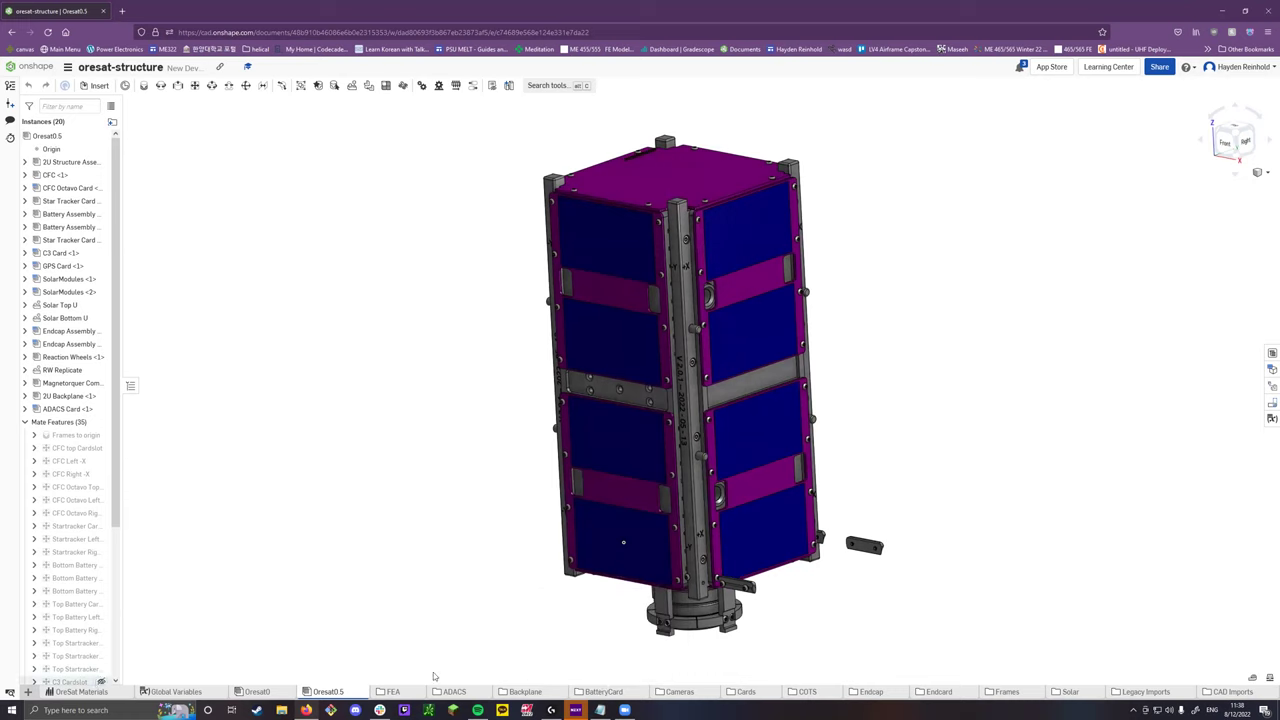
Open the InhibitSwitch folder inside the BatteryCard folder.
click(596, 692)
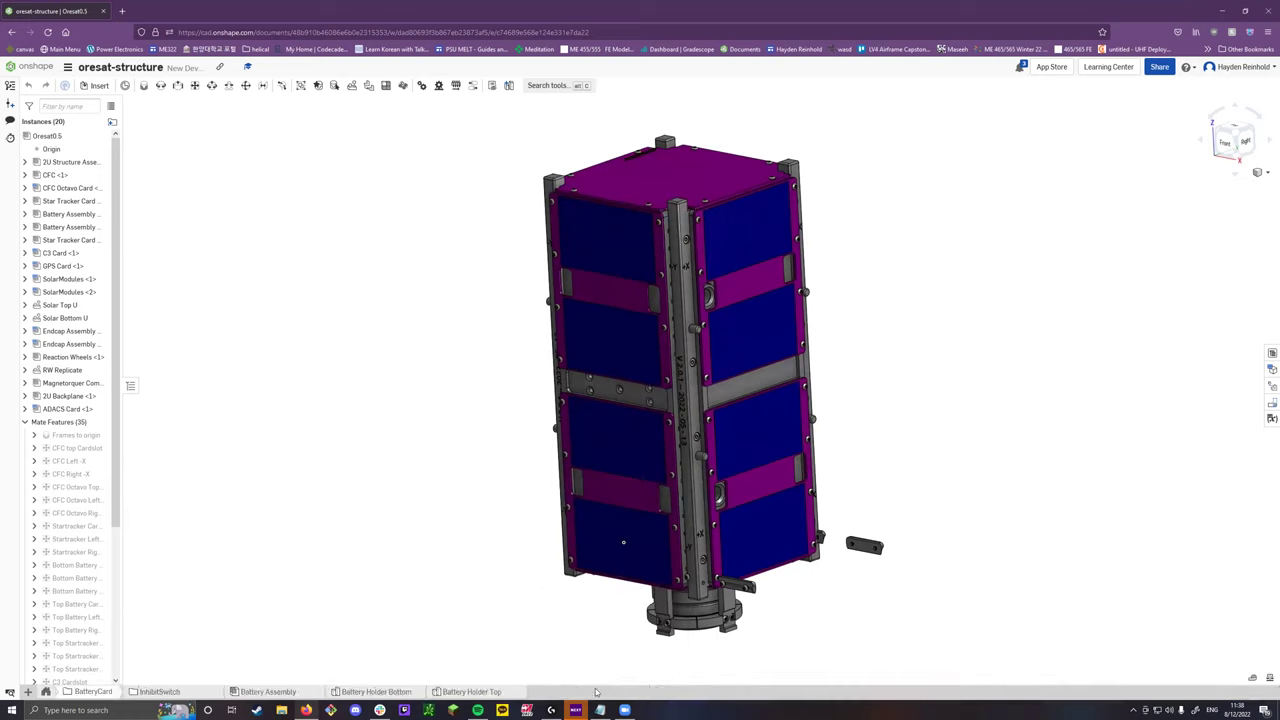
click(45, 691)
click(603, 693)
click(159, 692)
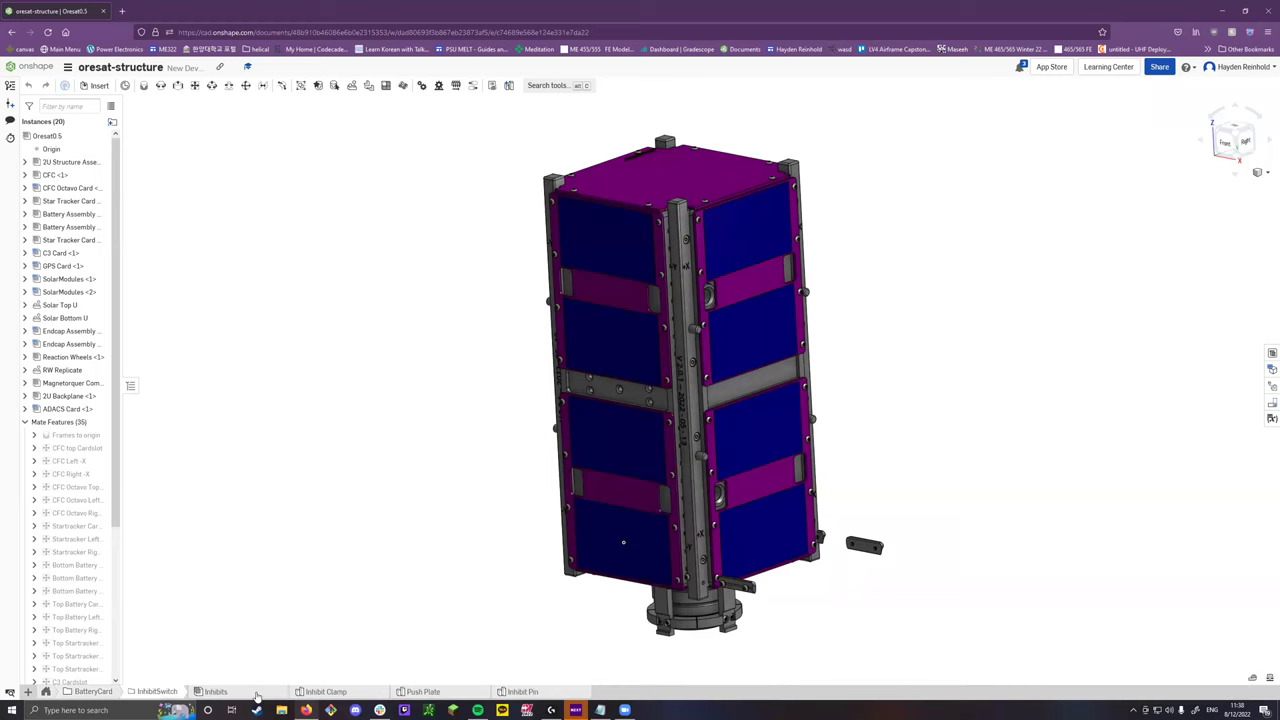
Inspect an inhibit pin protruding from the Oresat0.5 frame rail and check the actions available for Battery Assembly <1>.
key(shift+7)
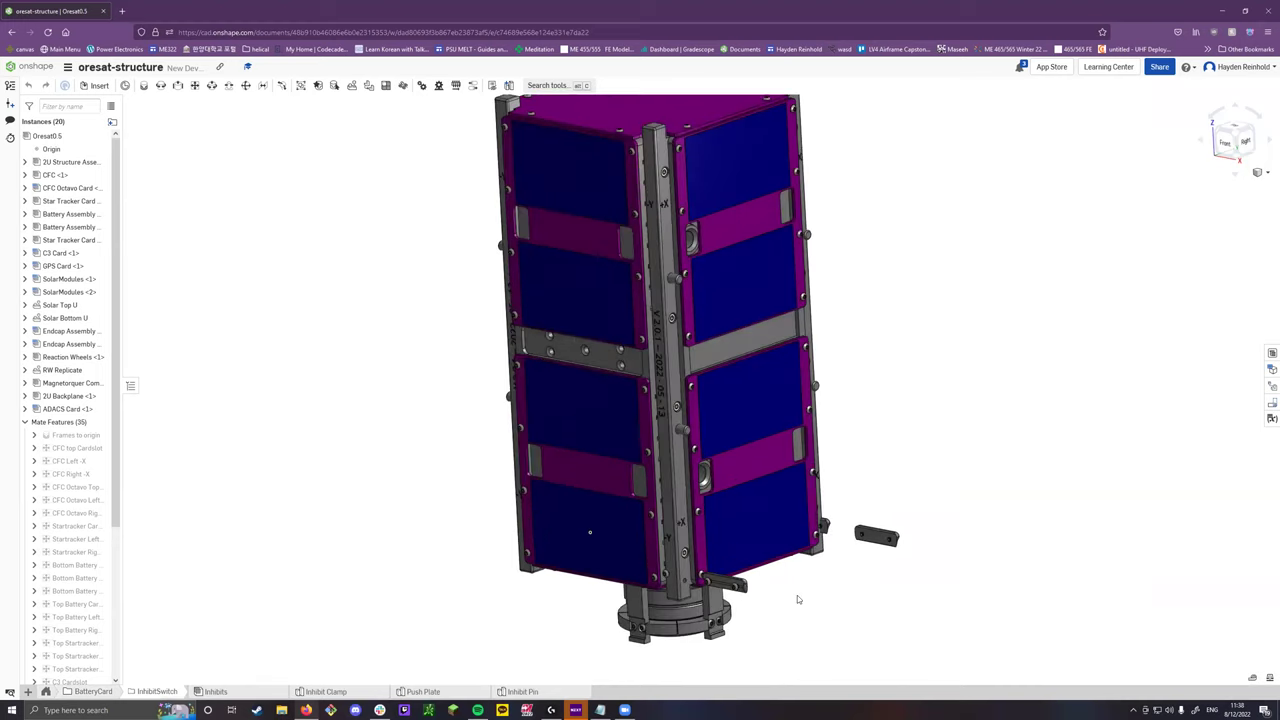
scroll(790, 481, up, 10)
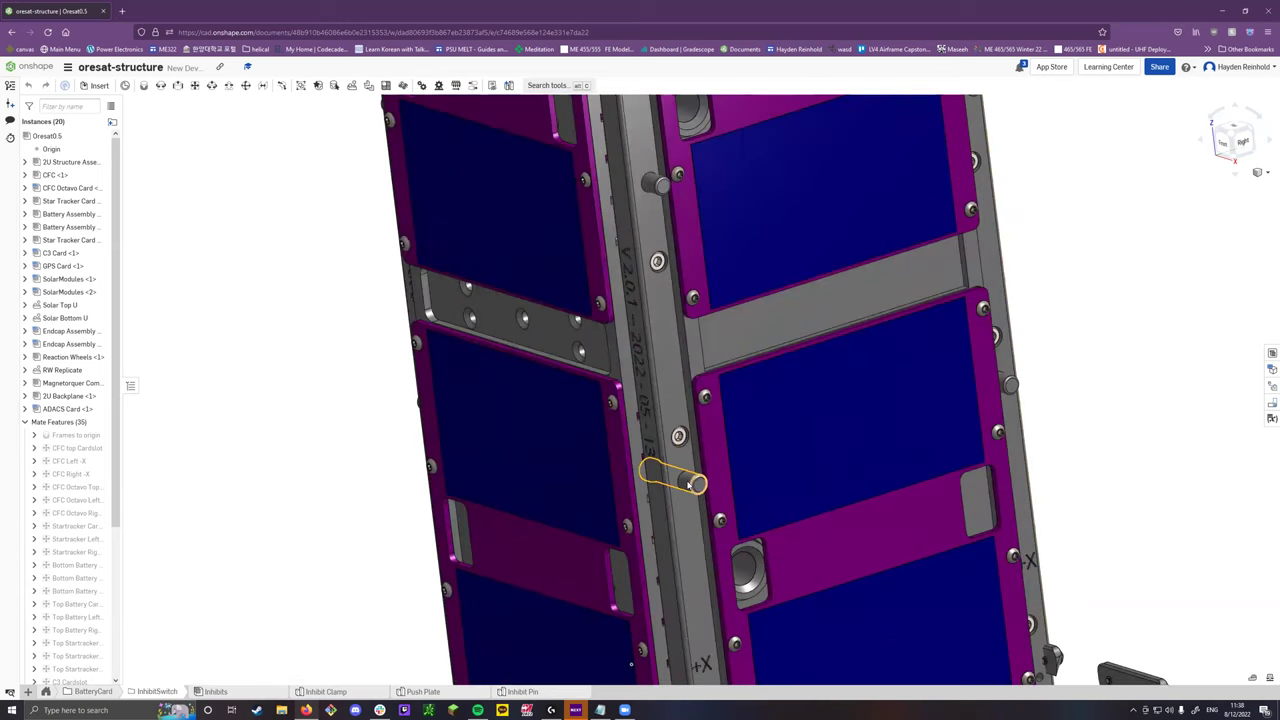
click(686, 483)
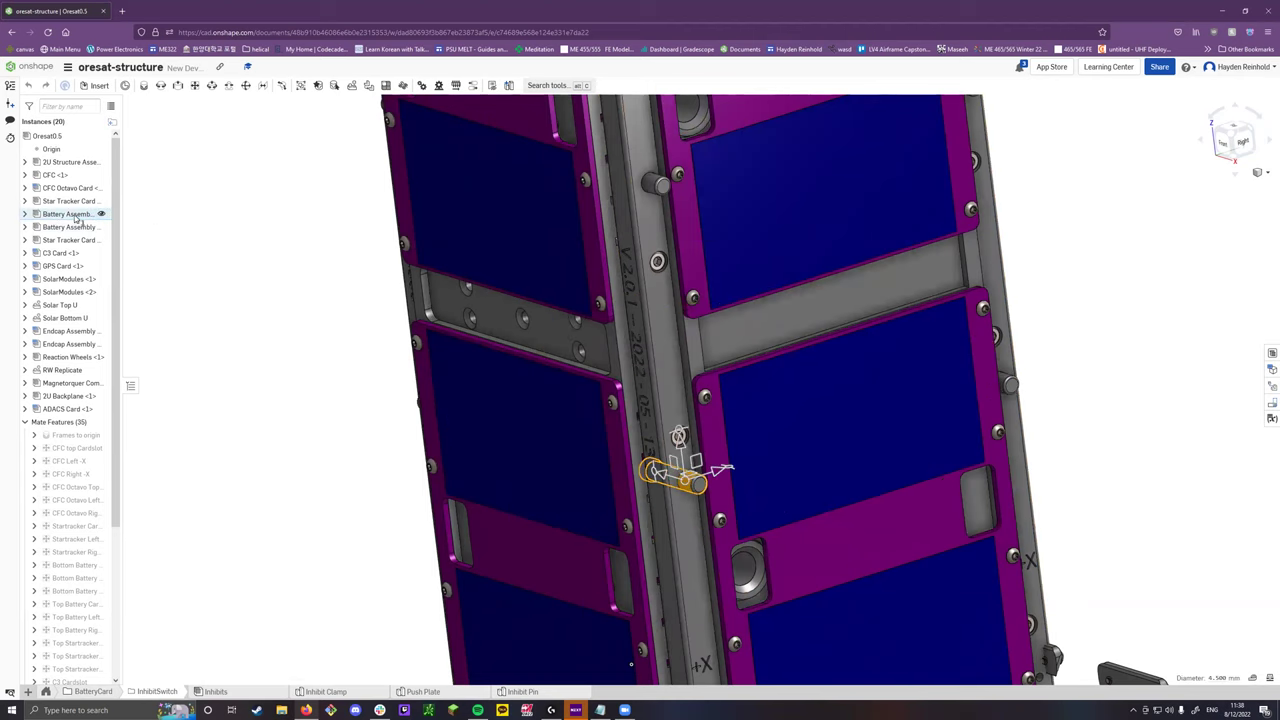
click(66, 215)
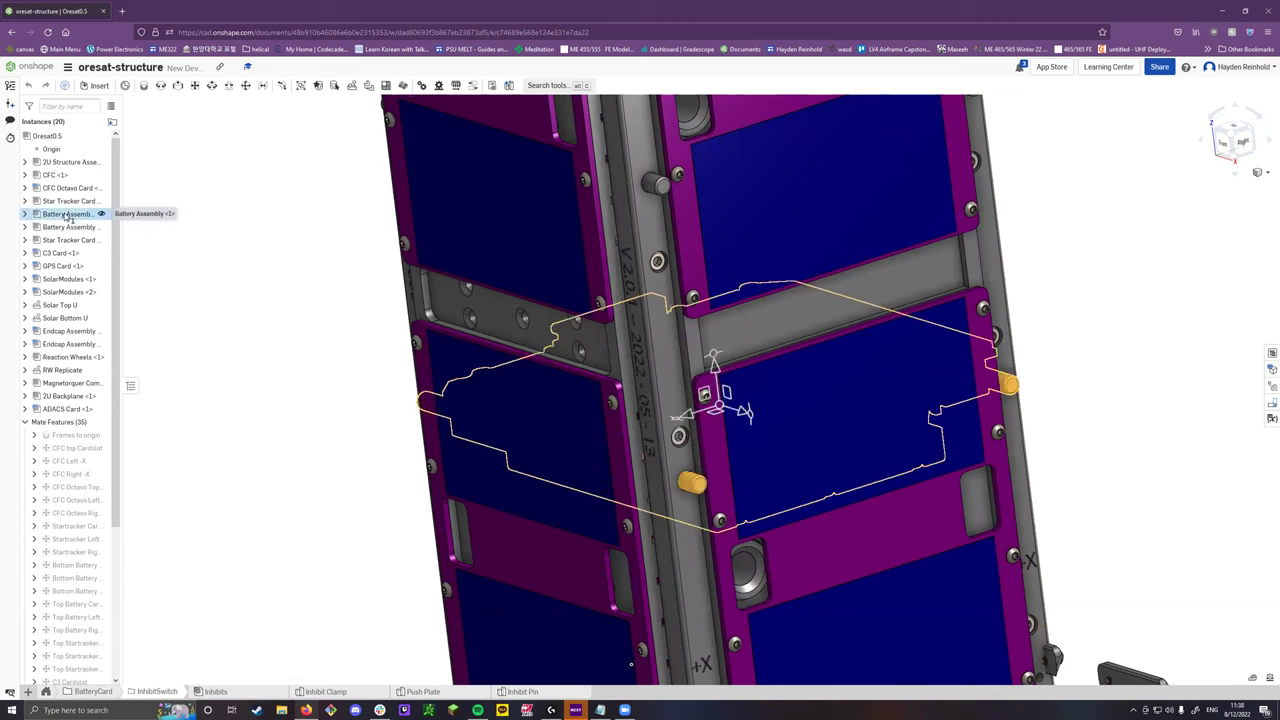
right_click(67, 217)
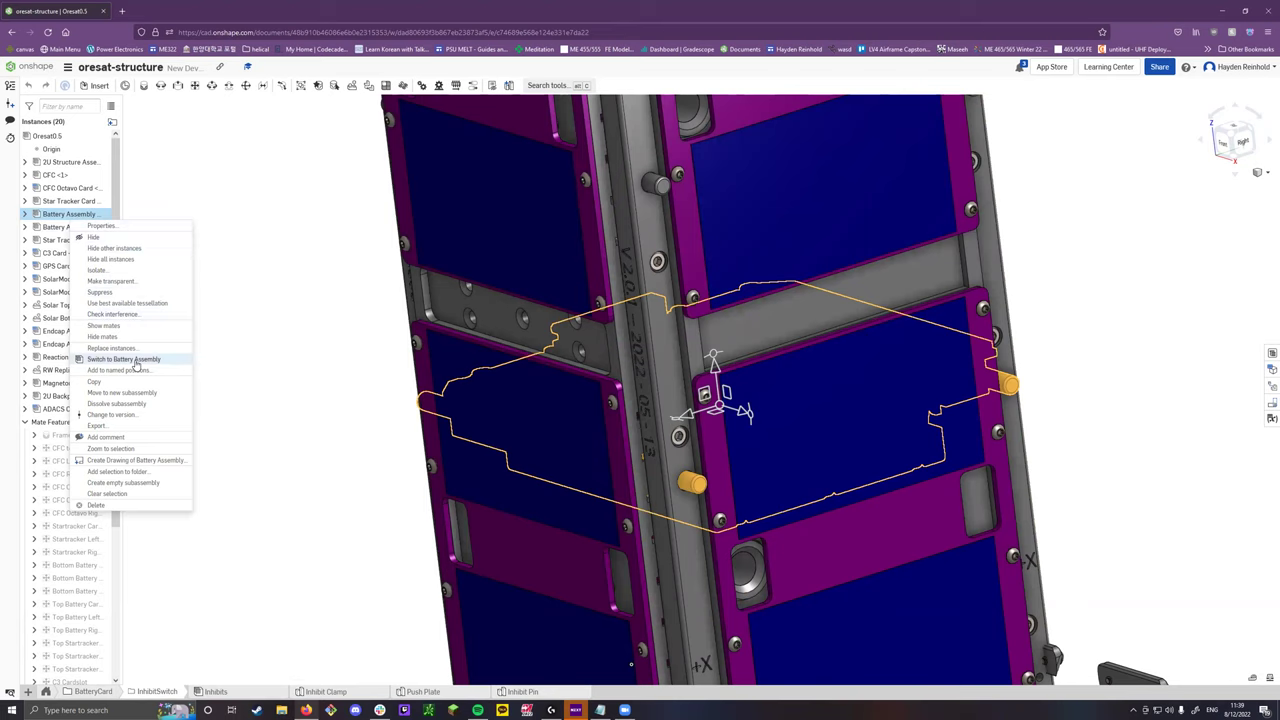
click(268, 322)
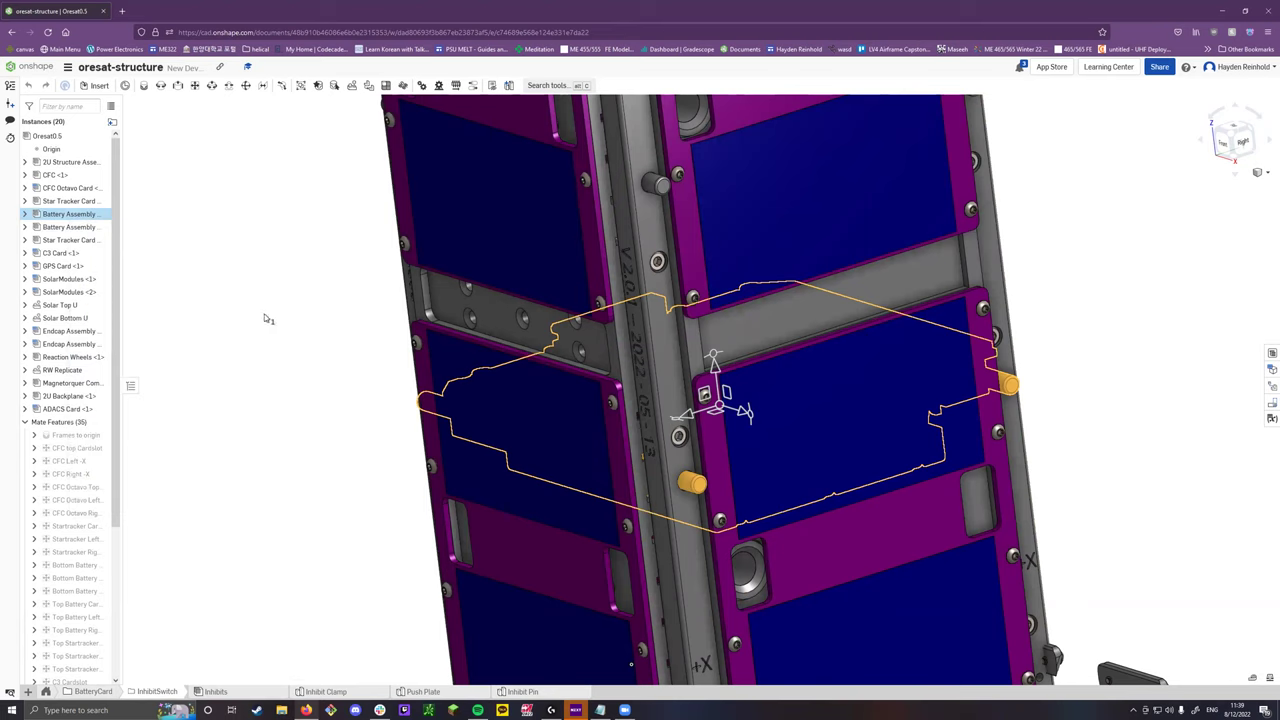
Expand Battery Assembly <1> and switch from its Left Inhibit <1> subassembly to the Inhibits assembly.
click(25, 214)
click(191, 294)
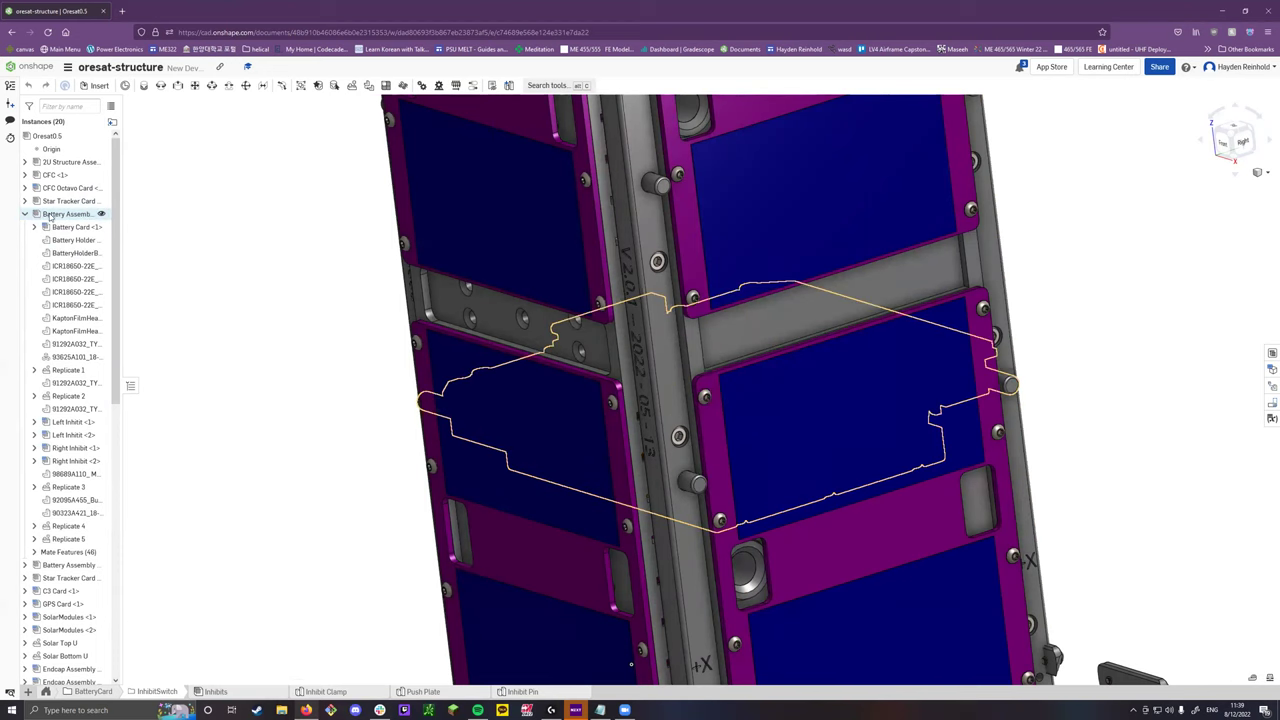
scroll(58, 238, down, 2)
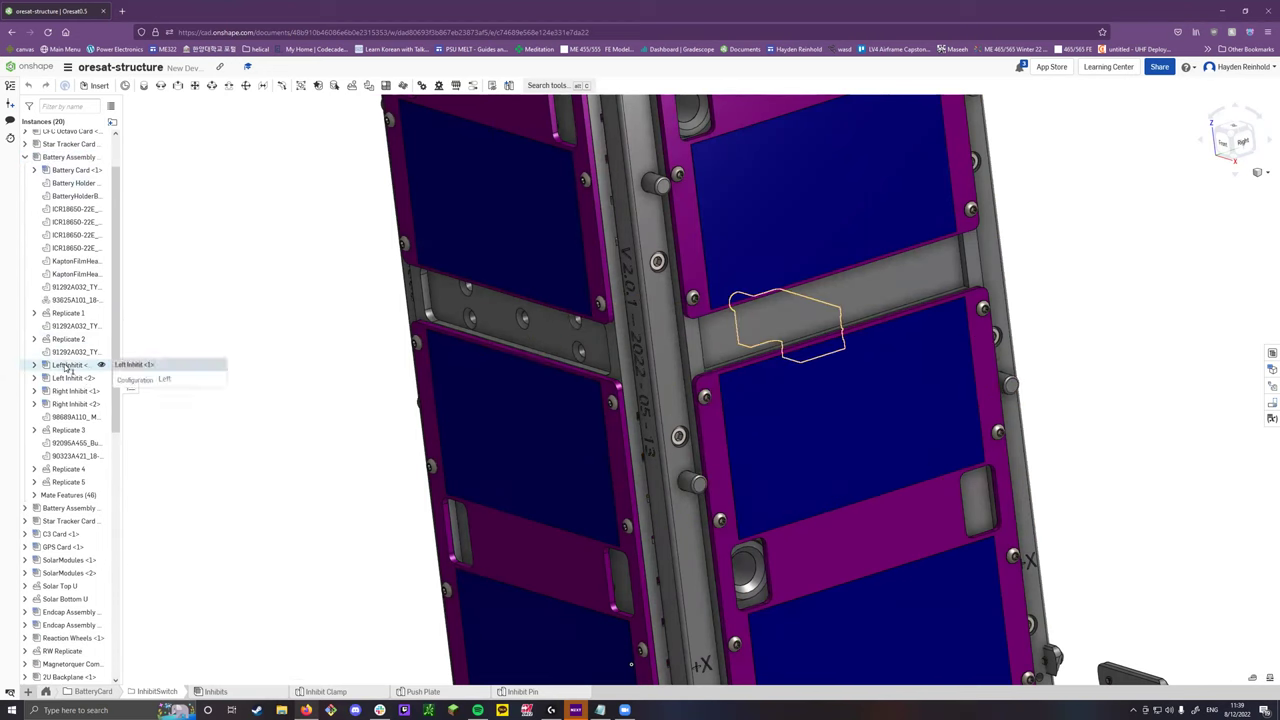
right_click(67, 368)
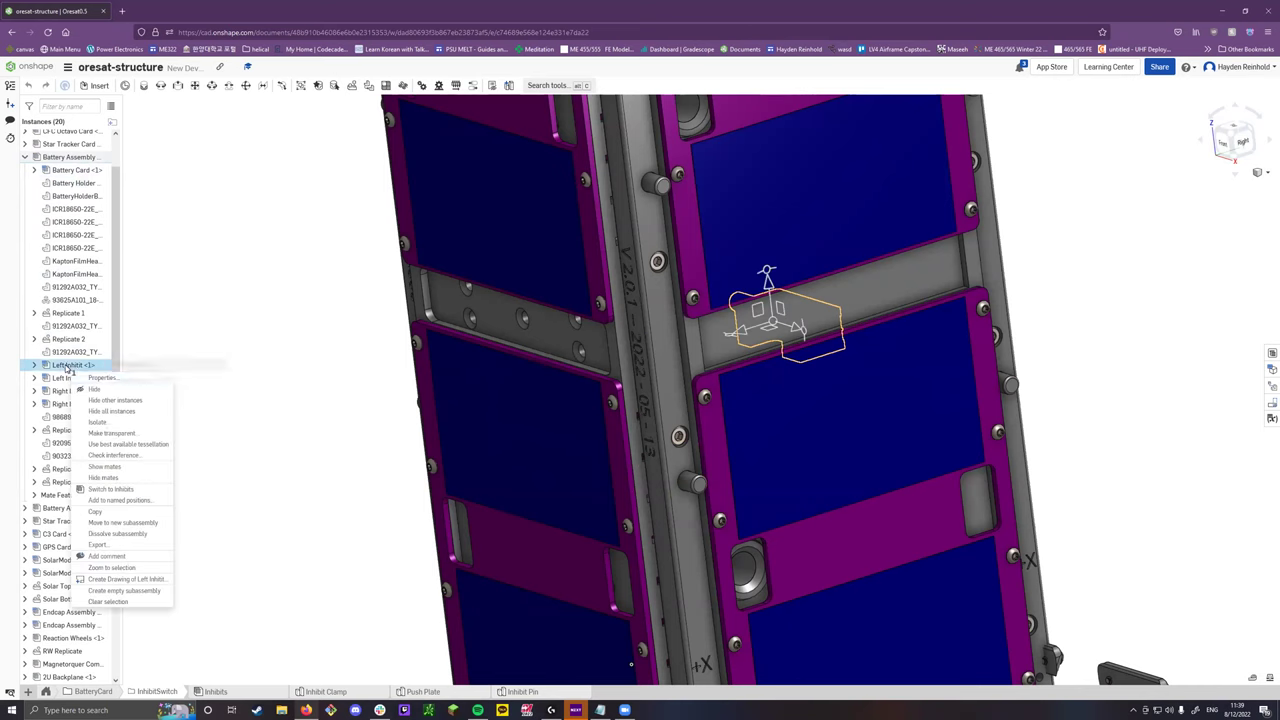
click(110, 488)
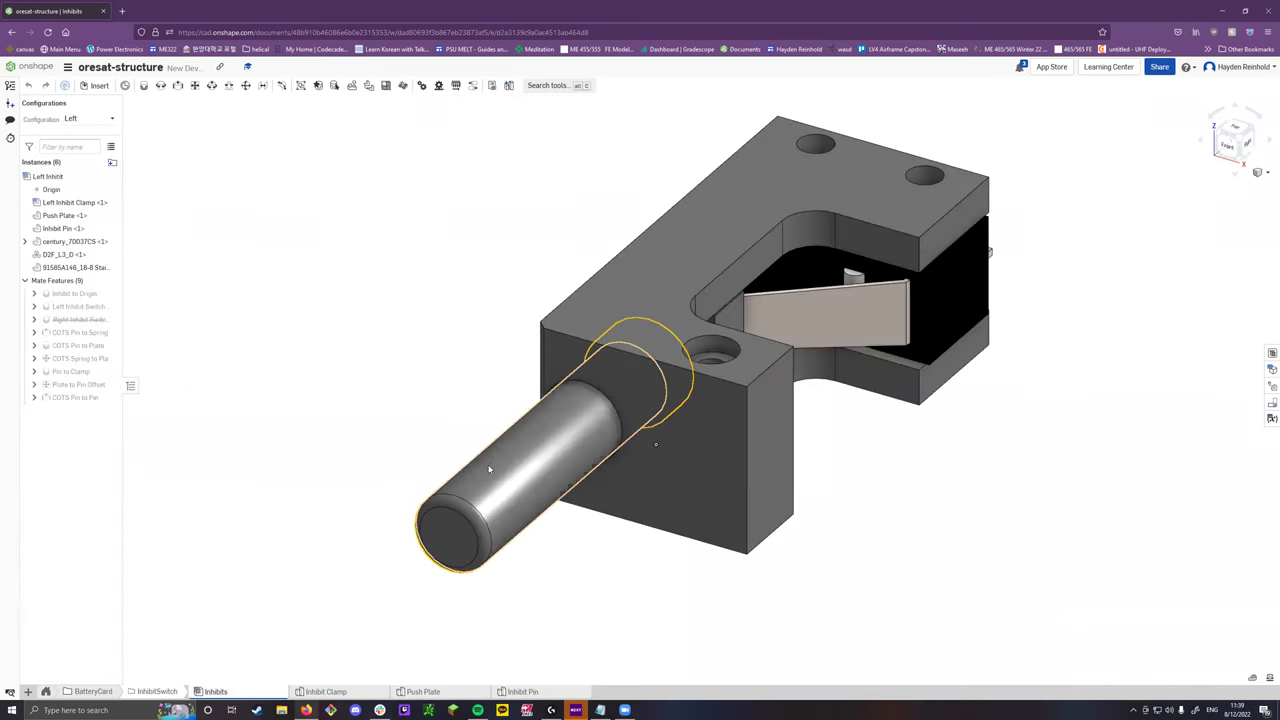
Go back to the Oresat0.5 assembly at the document's top level and view the whole satellite.
click(46, 692)
click(325, 691)
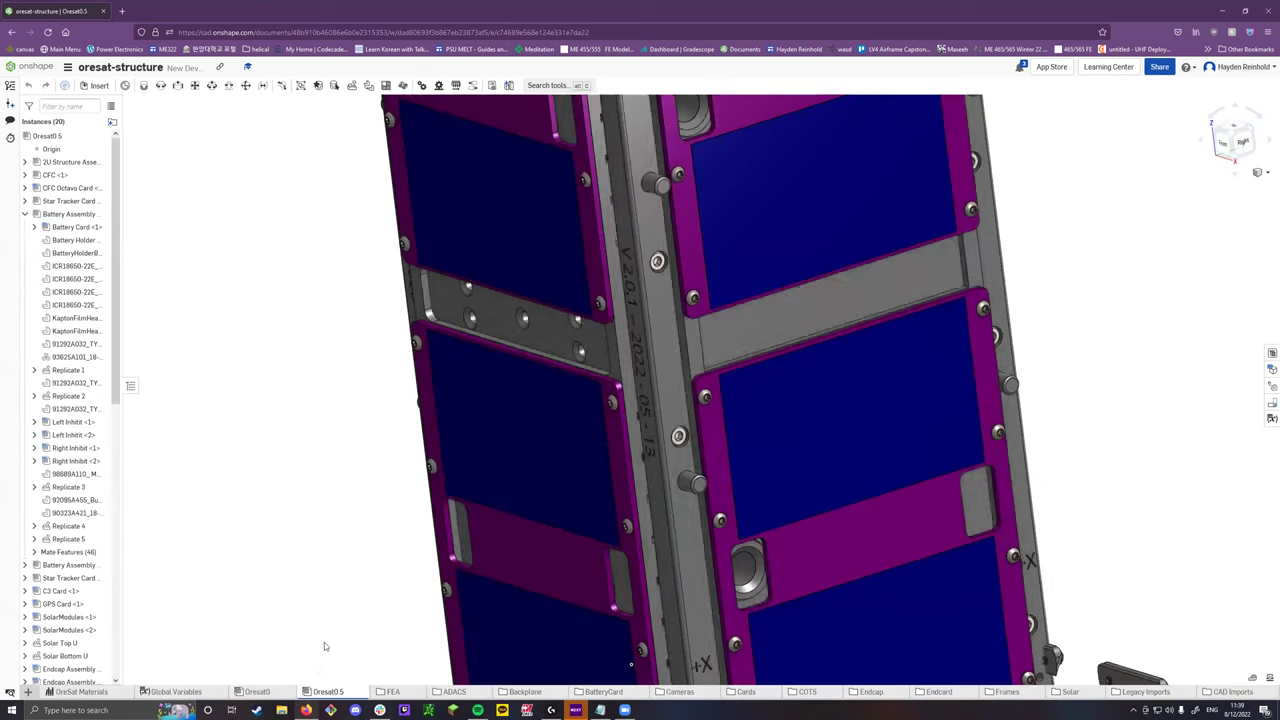
scroll(404, 465, down, 5)
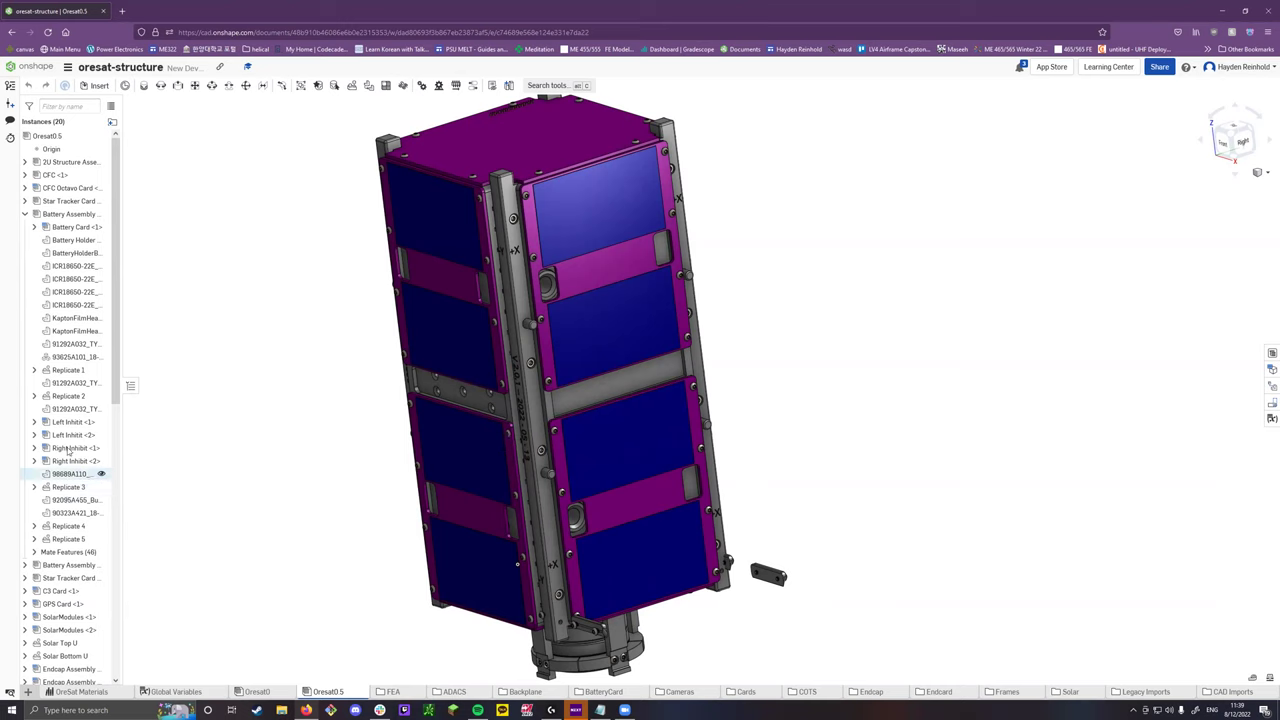
Check the actions available for the 91292A032 screw inside Battery Assembly <1>, including switching to its source document.
right_click(84, 346)
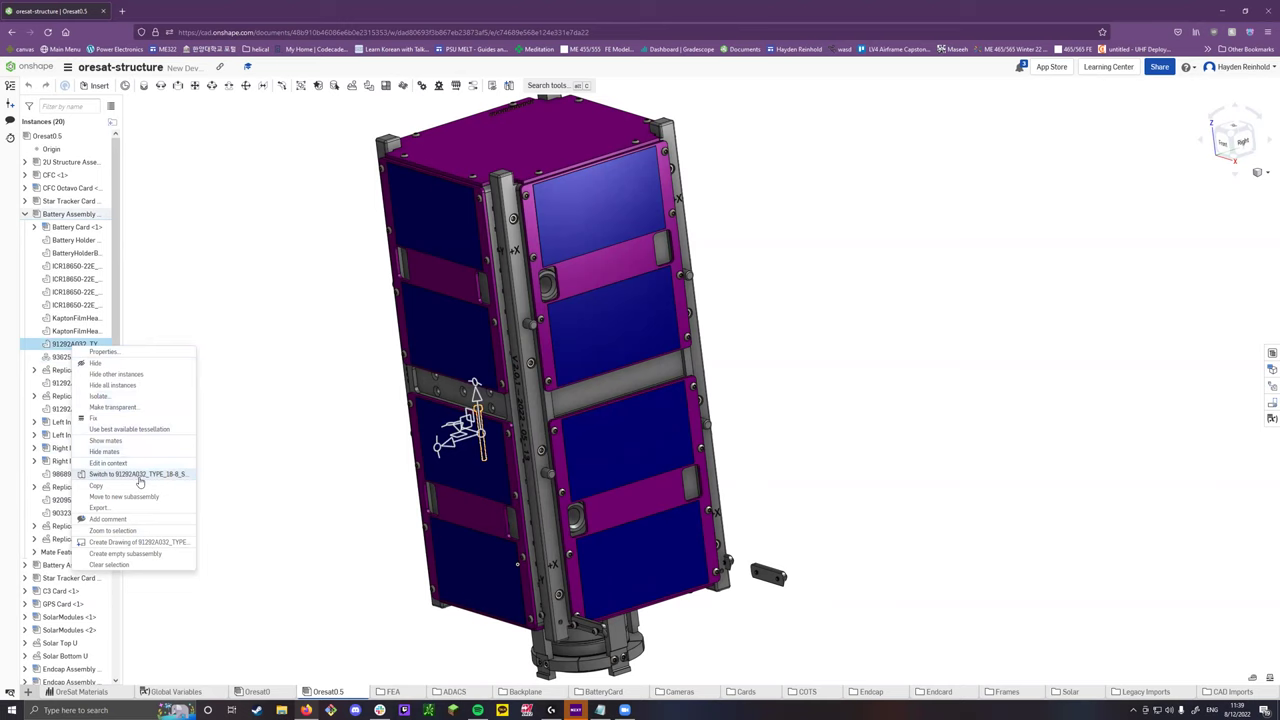
click(275, 489)
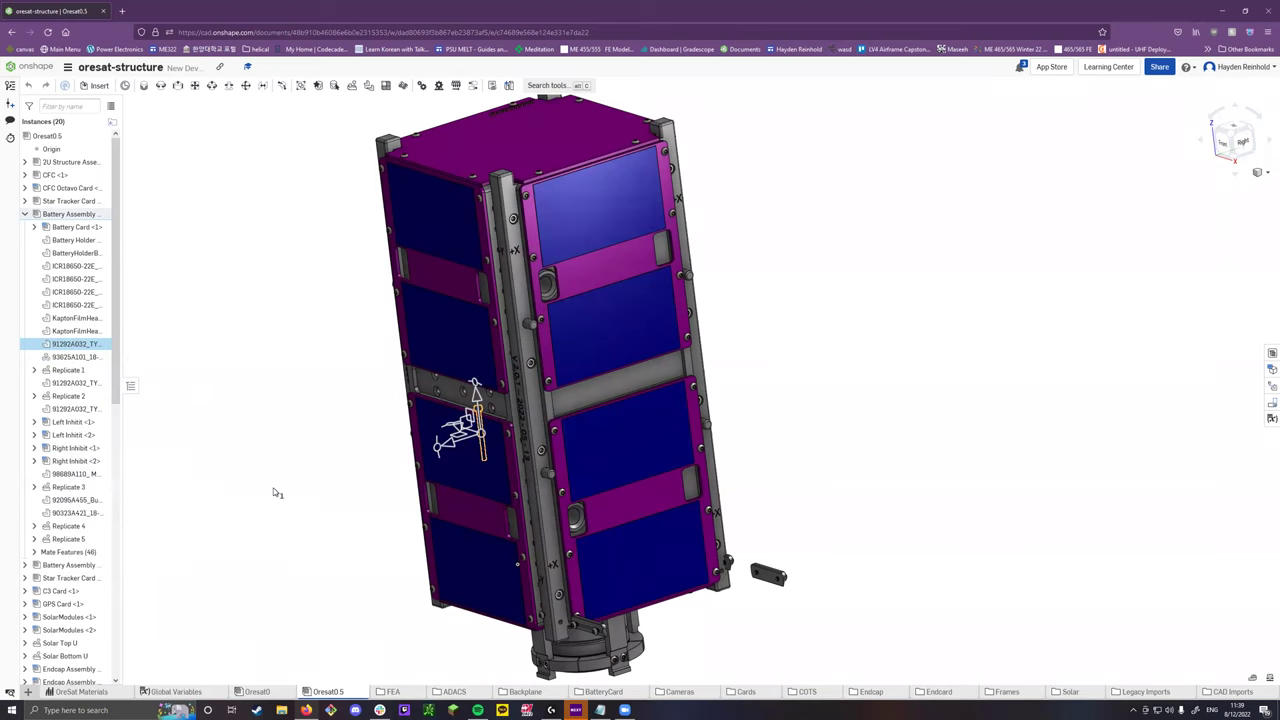
right_drag(277, 488, 284, 486)
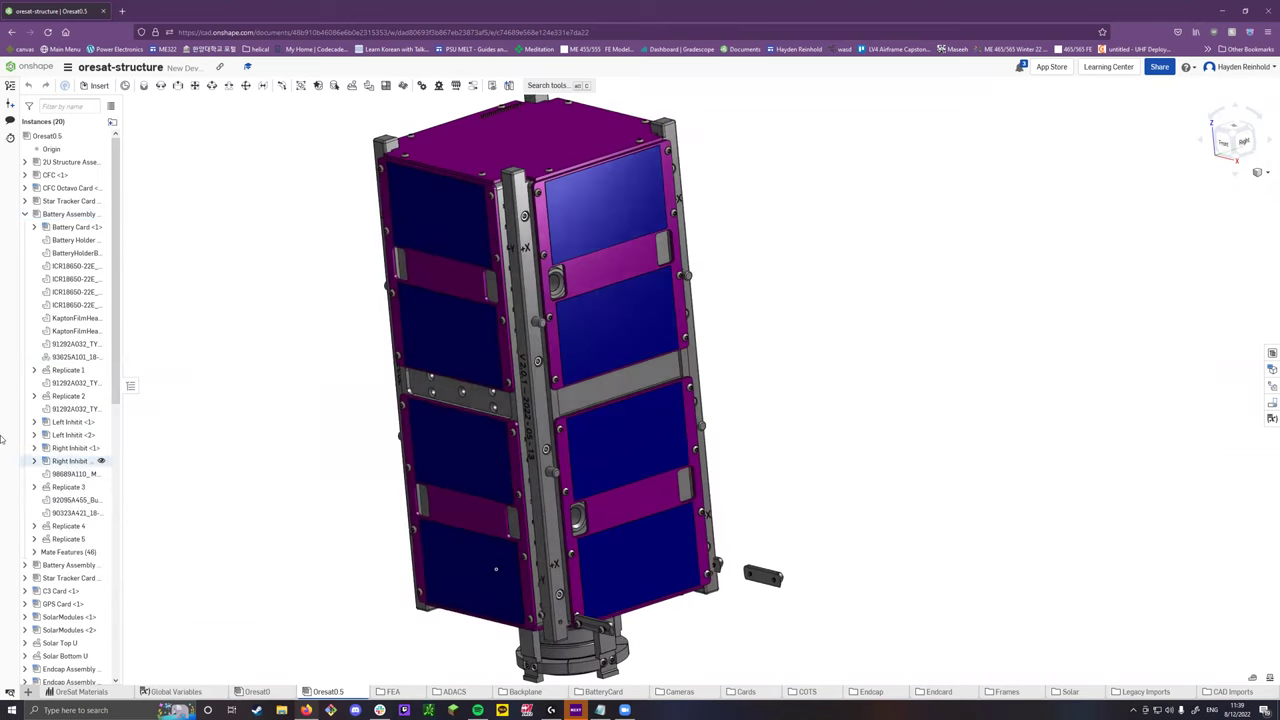
Collapse Battery Assembly <1>, look through the assembly's mate features, and widen the instance list to show full names.
scroll(40, 435, down, 3)
scroll(36, 300, up, 3)
click(25, 214)
scroll(36, 320, down, 3)
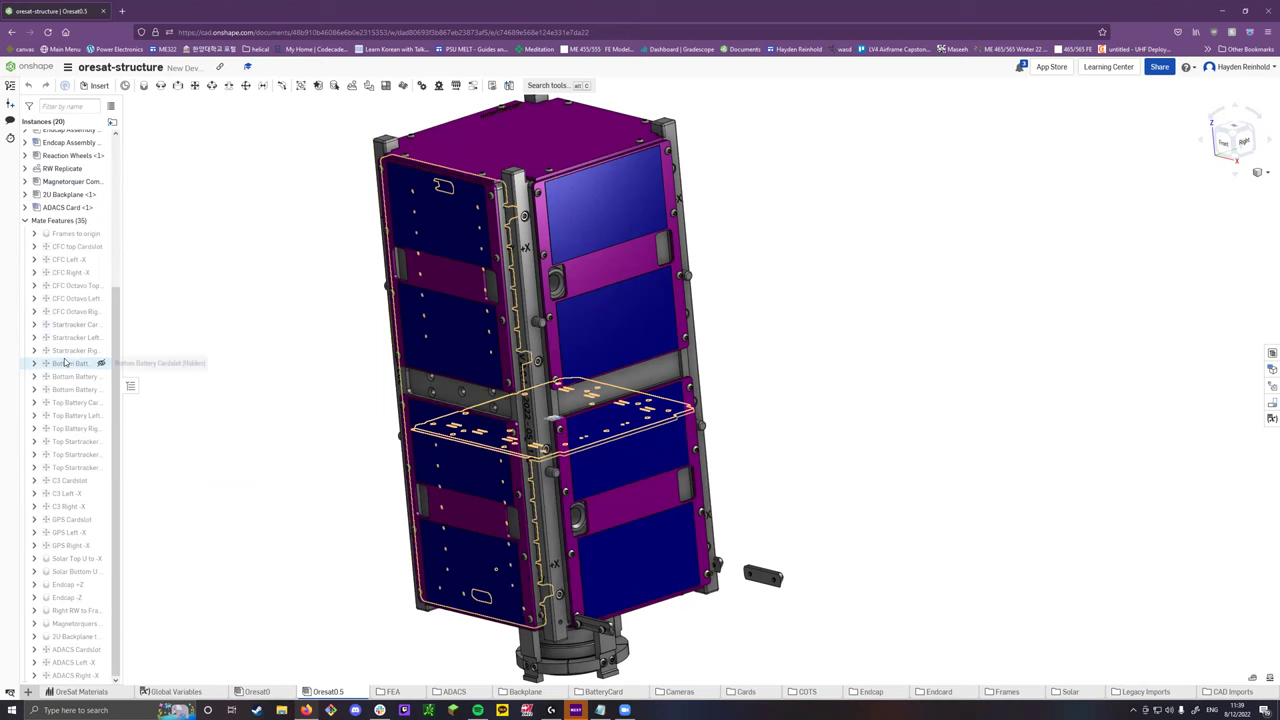
click(62, 364)
scroll(62, 364, up, 2)
scroll(62, 364, up, 2)
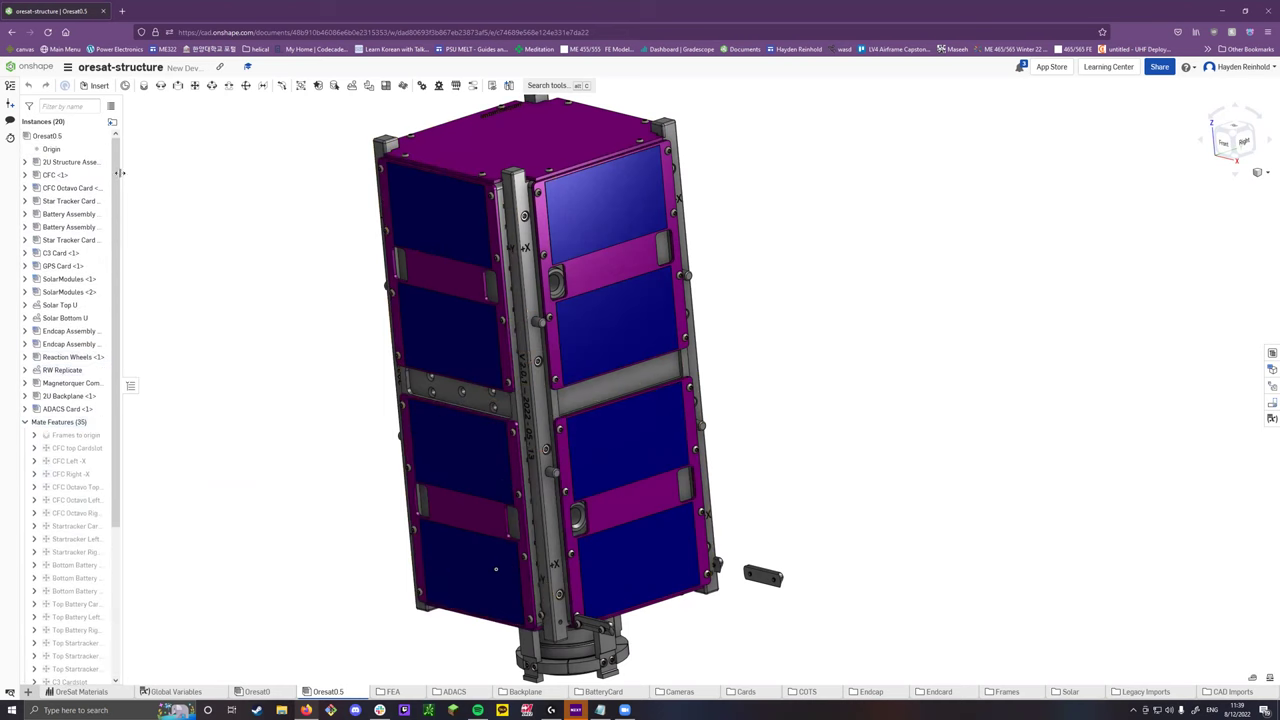
drag(118, 173, 172, 177)
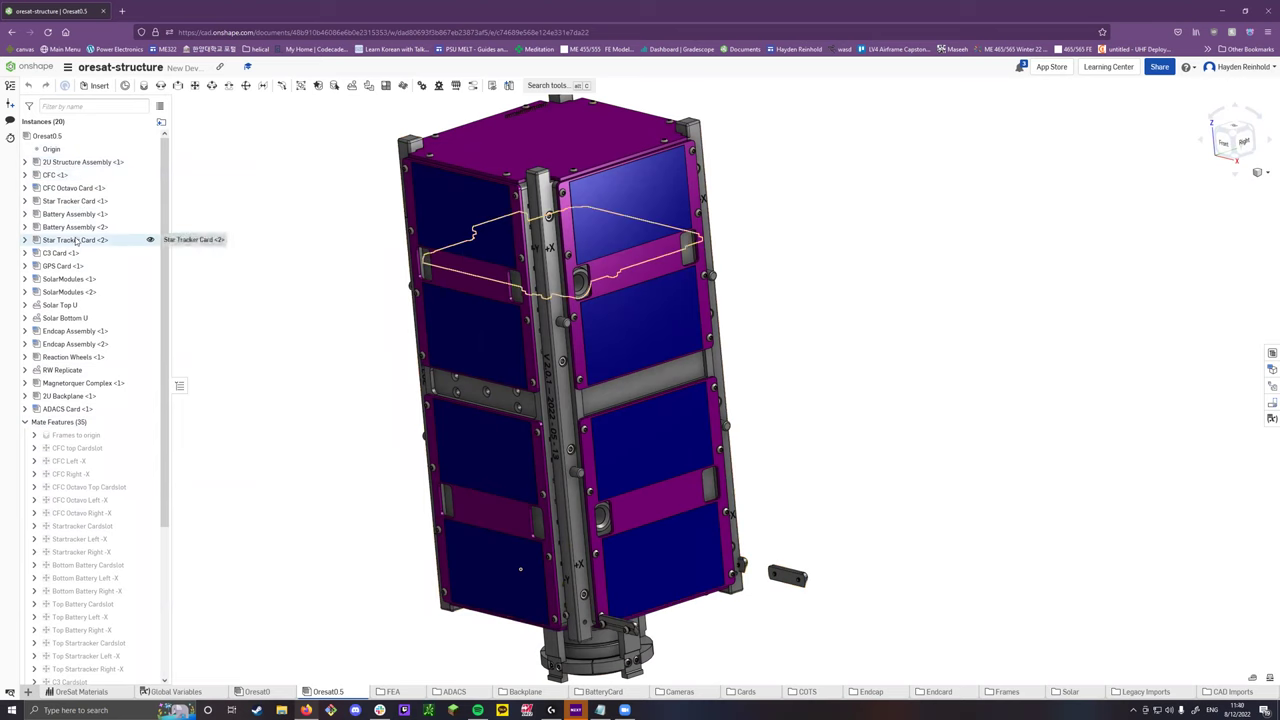
Insert the 1U Backplane assembly from the current document into Oresat0.5, beside the satellite.
click(95, 85)
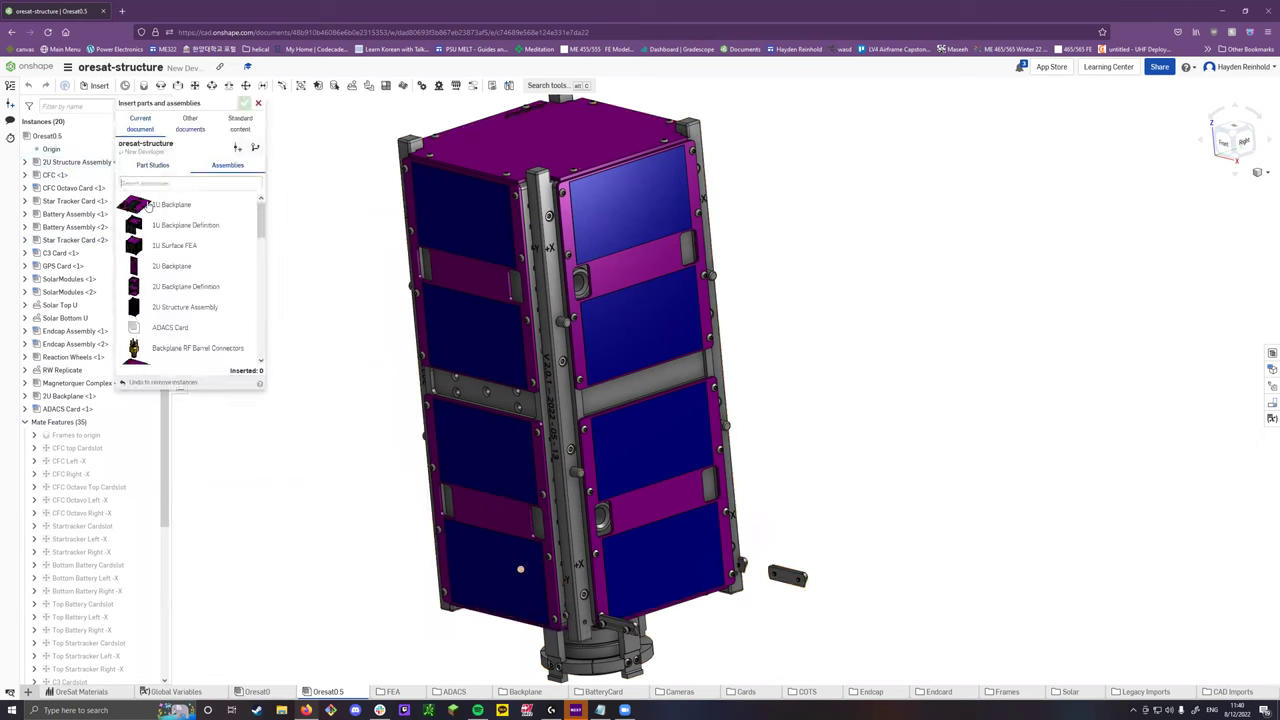
click(175, 210)
click(305, 463)
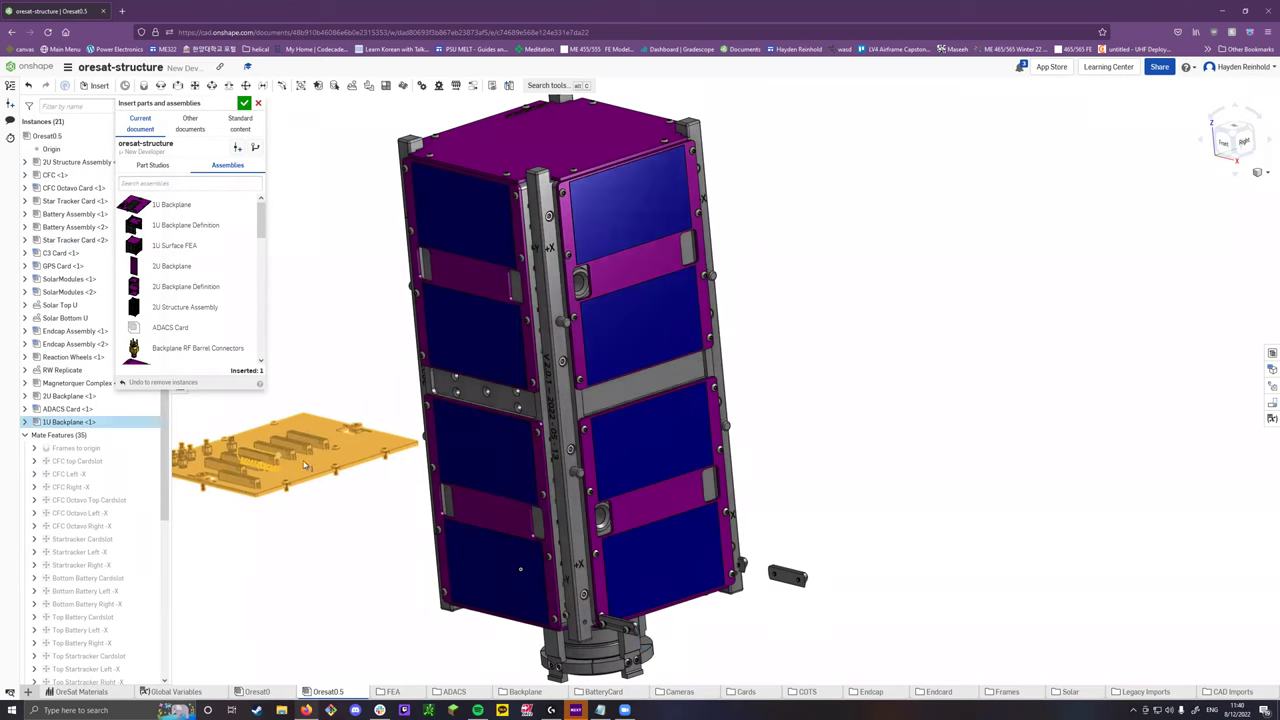
click(244, 103)
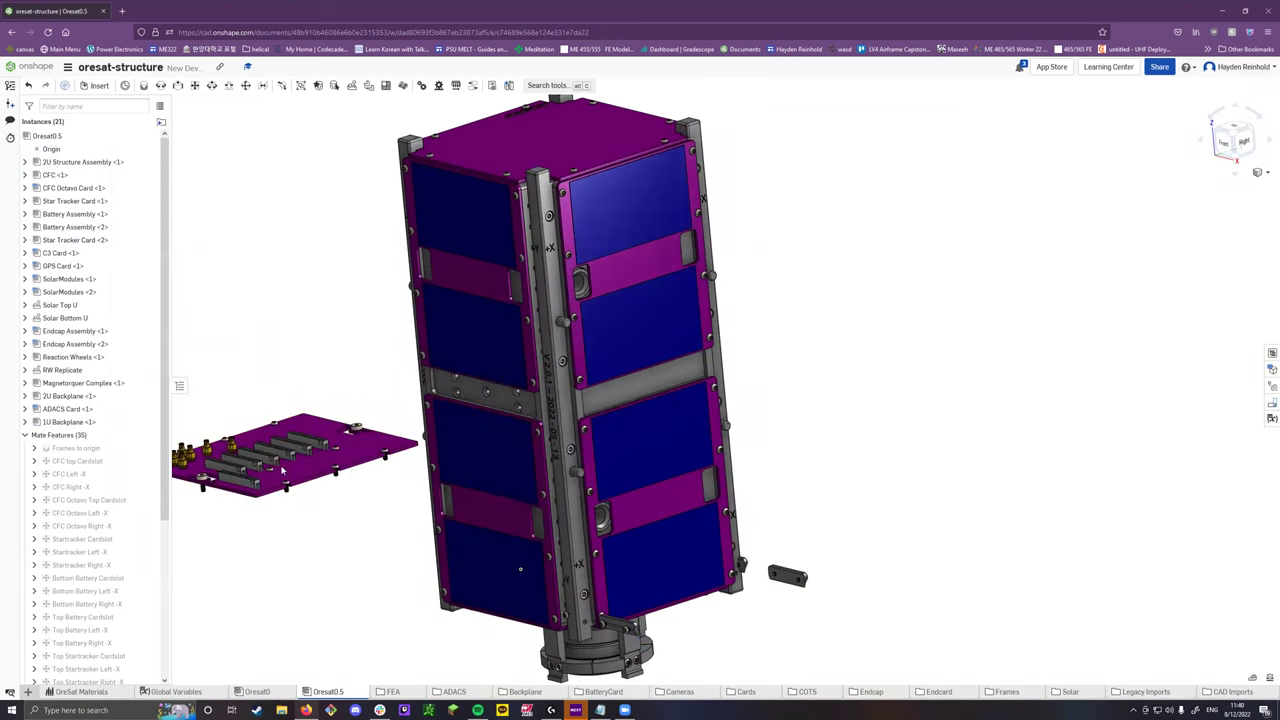
Look over the components of 1U Backplane <1> and move it about 43.6 mm downward.
click(25, 422)
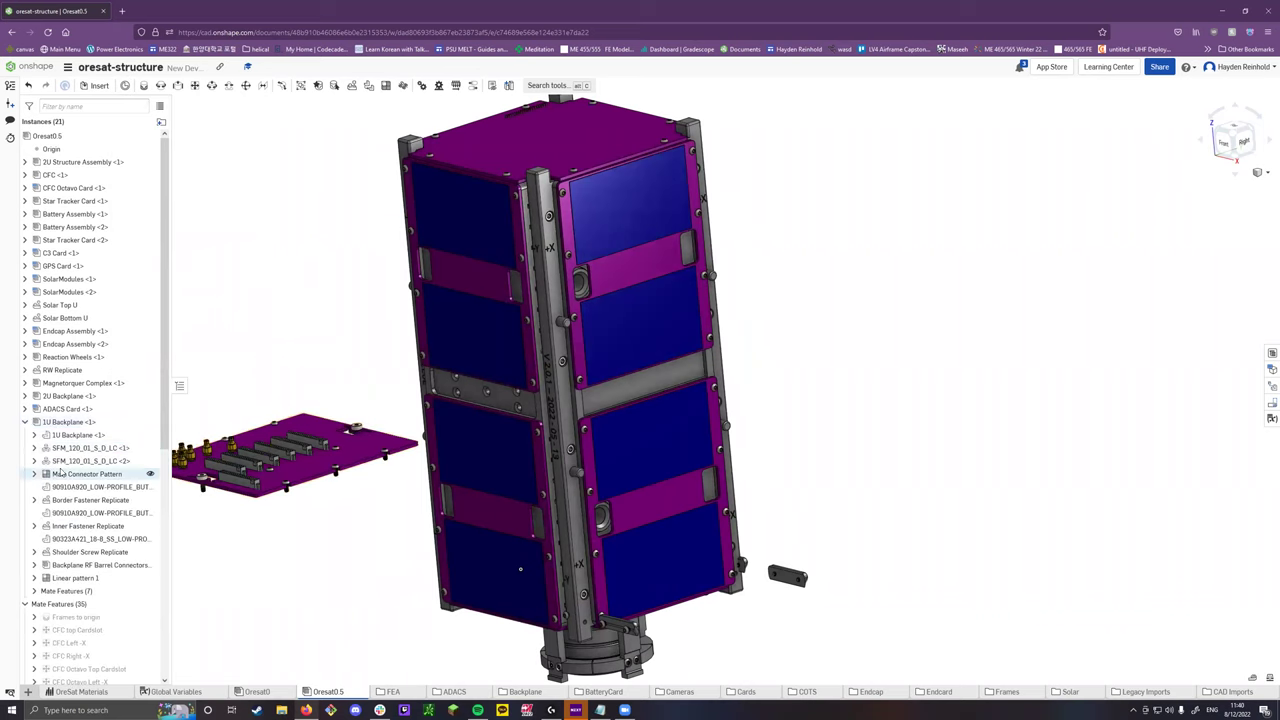
click(25, 422)
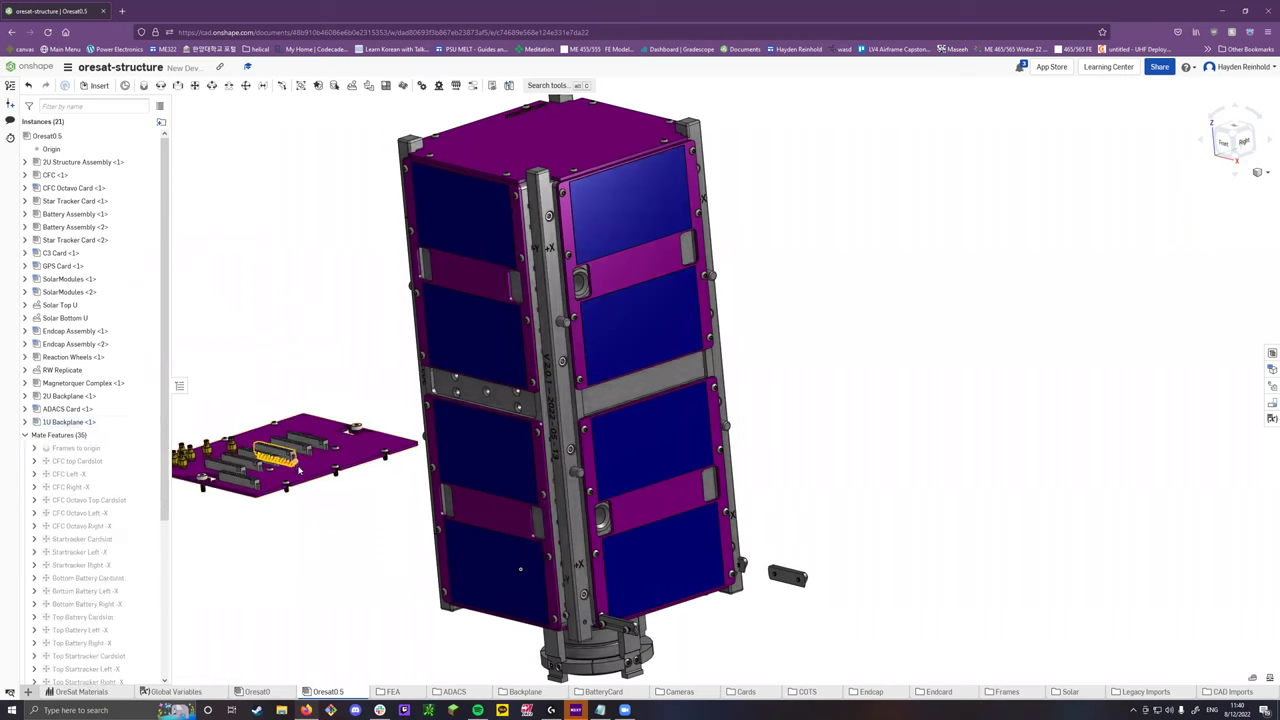
click(299, 469)
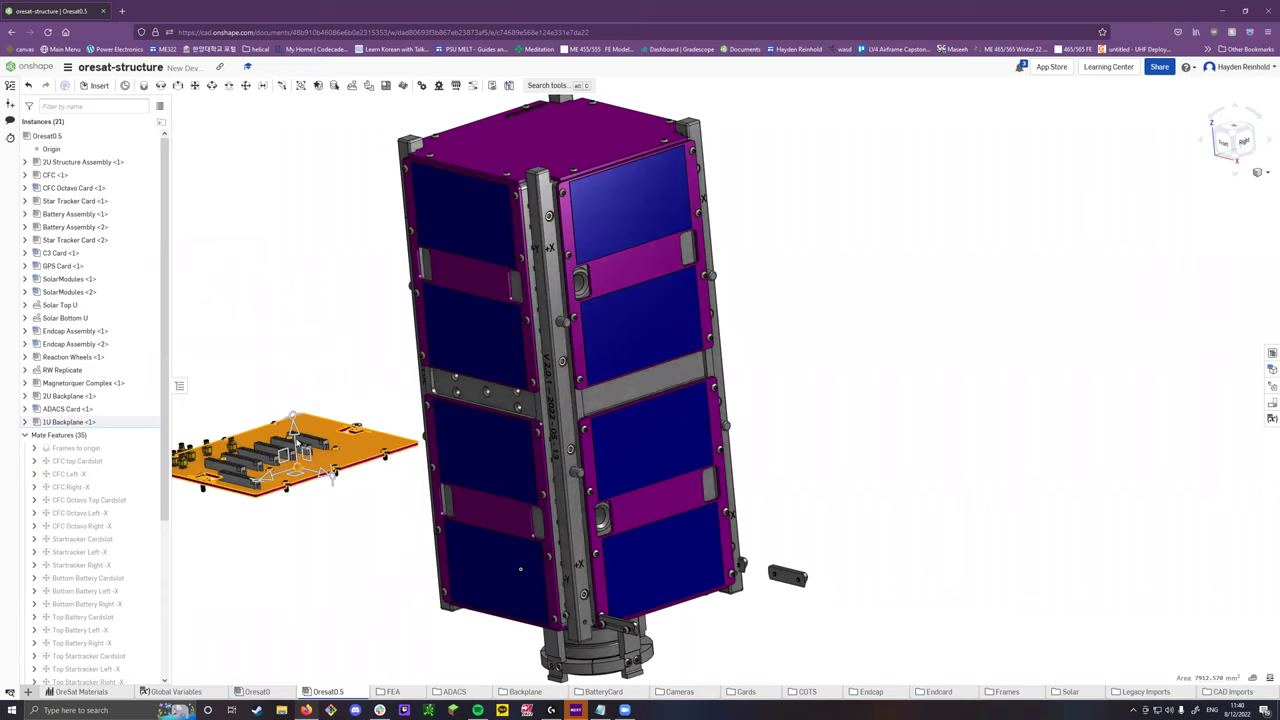
drag(299, 487, 302, 526)
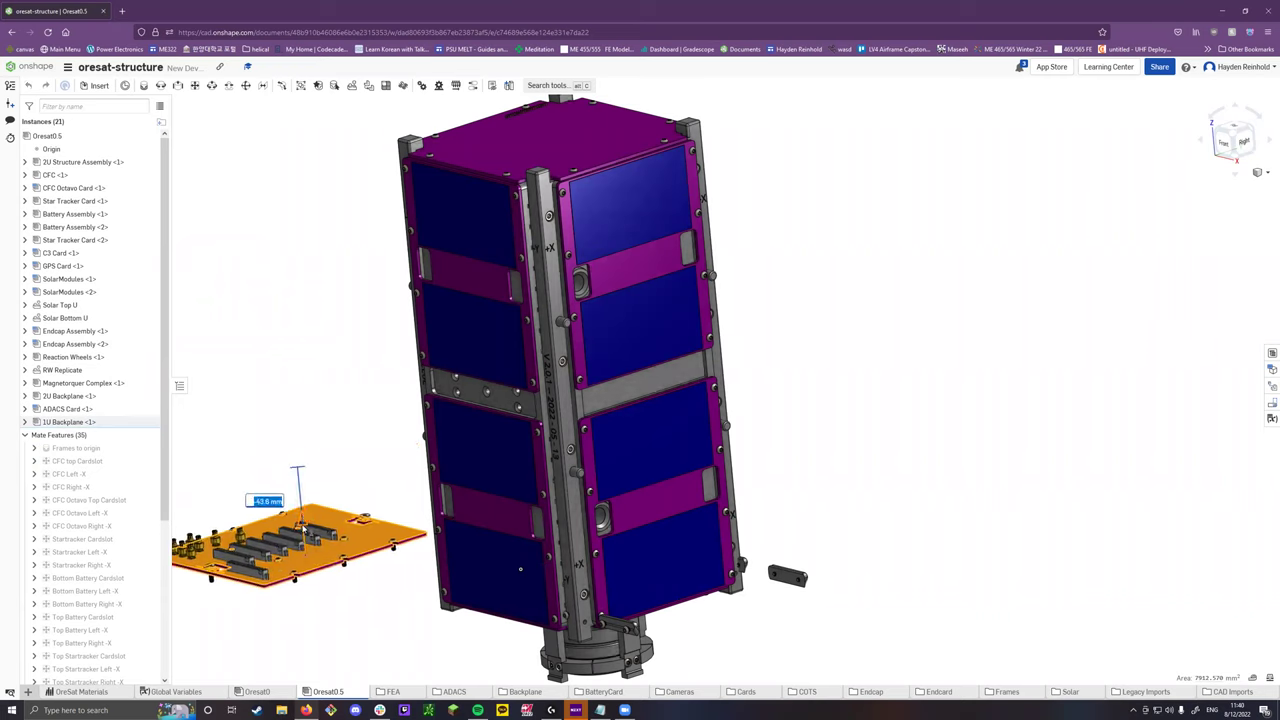
click(305, 438)
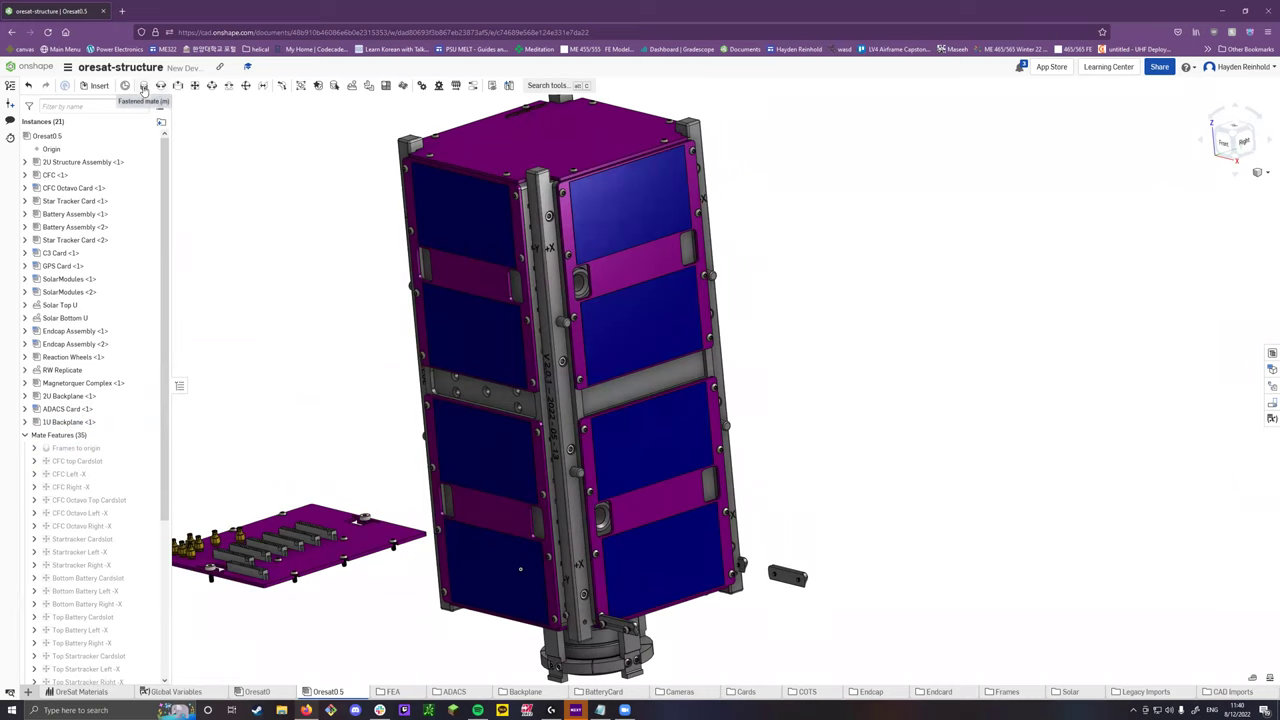
Review the Oresat0.5 instances and mate features, including how the CFC cardslot and -X mates locate the cards.
scroll(120, 300, down, 3)
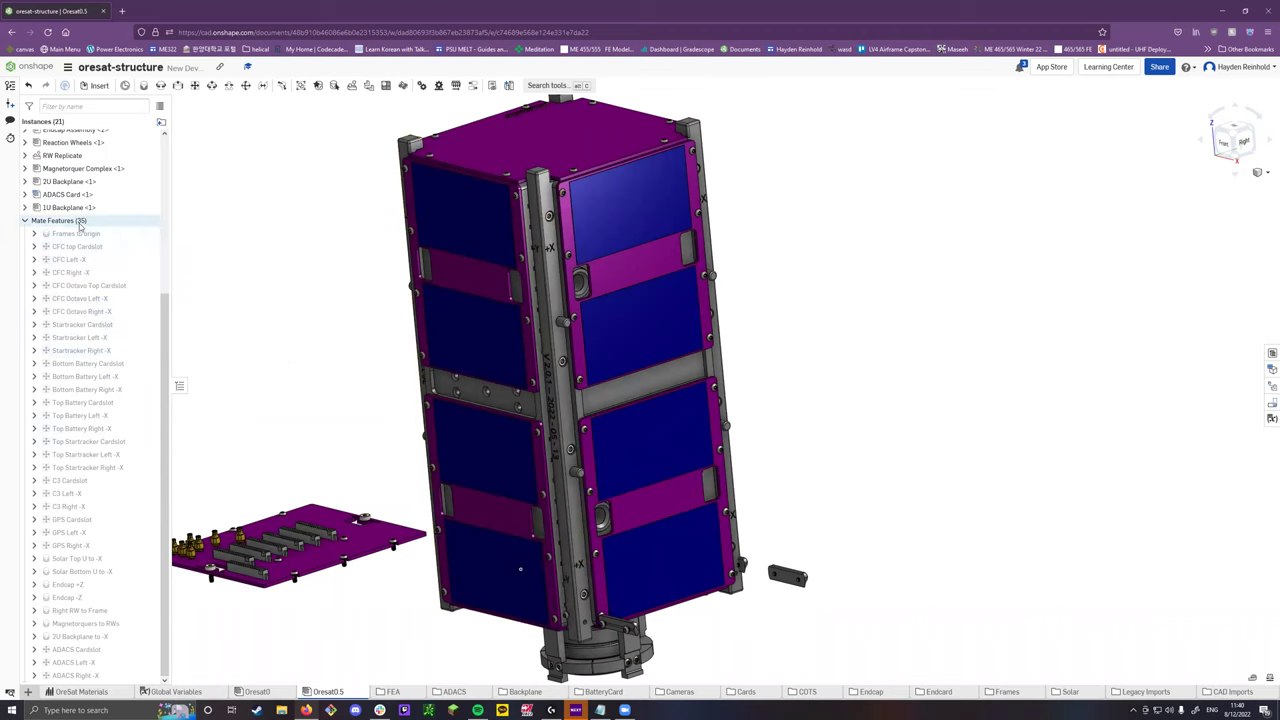
scroll(80, 228, up, 3)
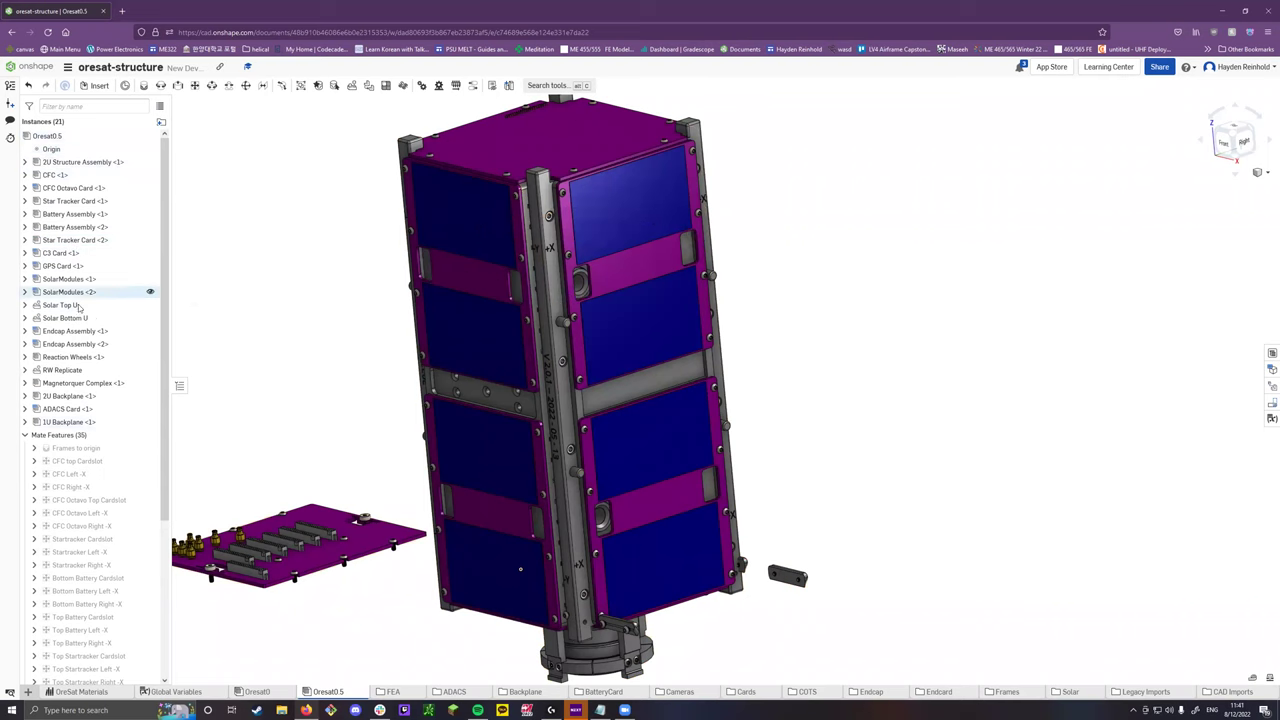
scroll(105, 377, down, 2)
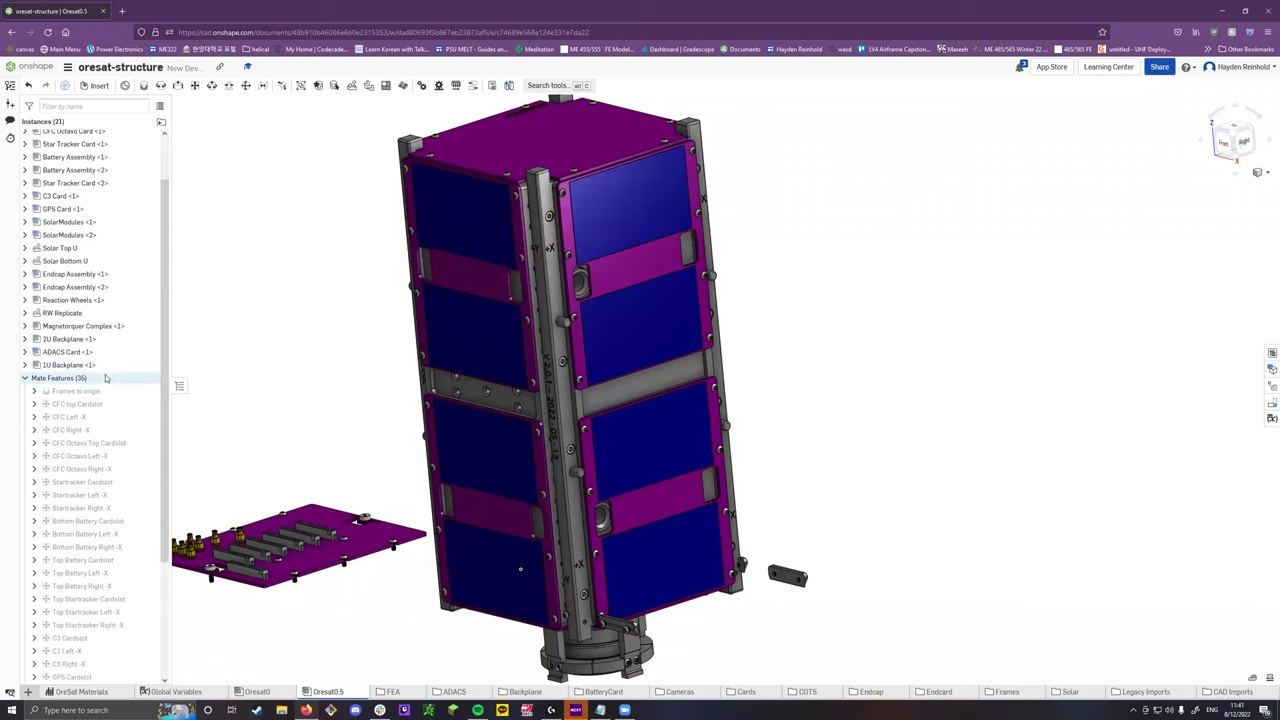
scroll(100, 450, down, 5)
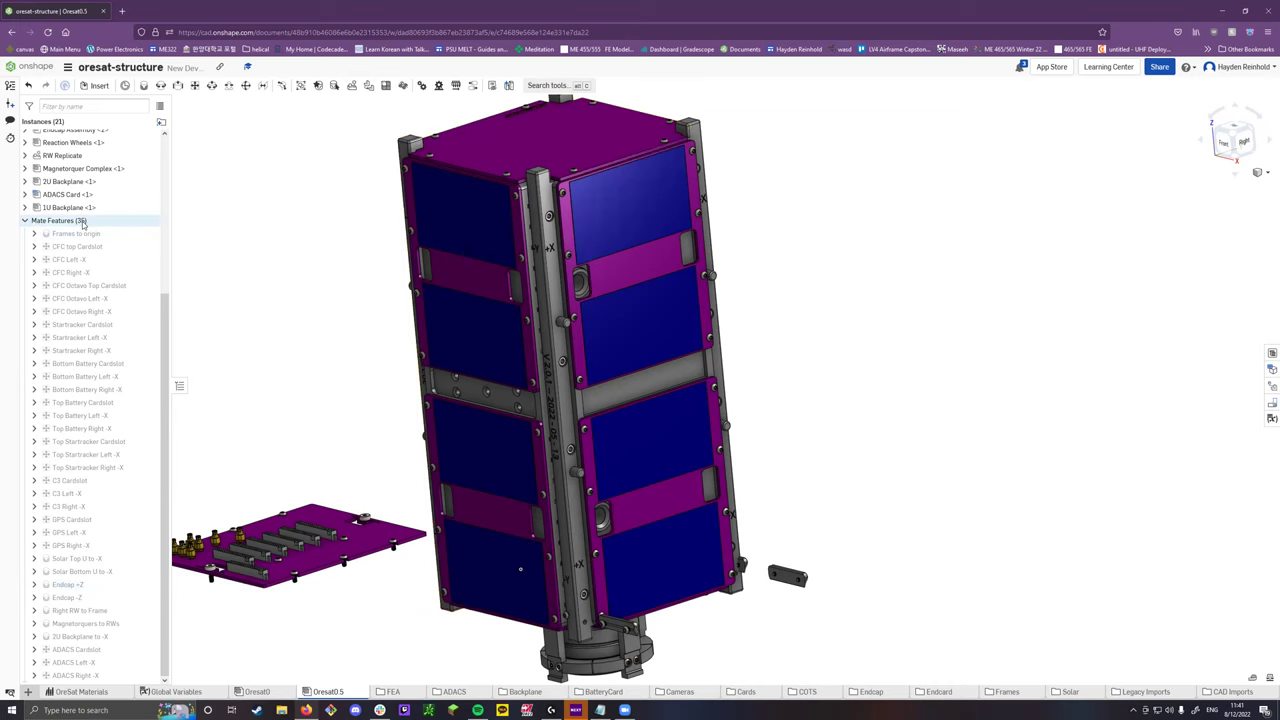
mouse_move(67, 250)
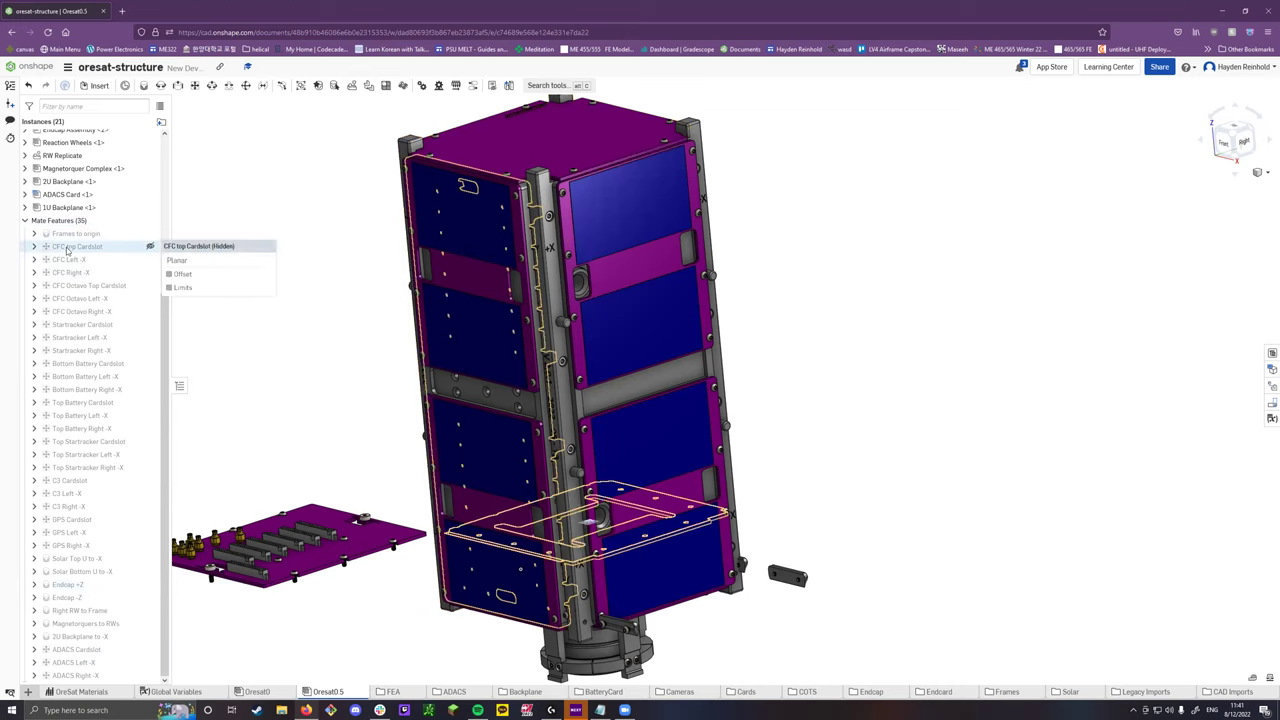
mouse_move(70, 274)
scroll(85, 252, up, 3)
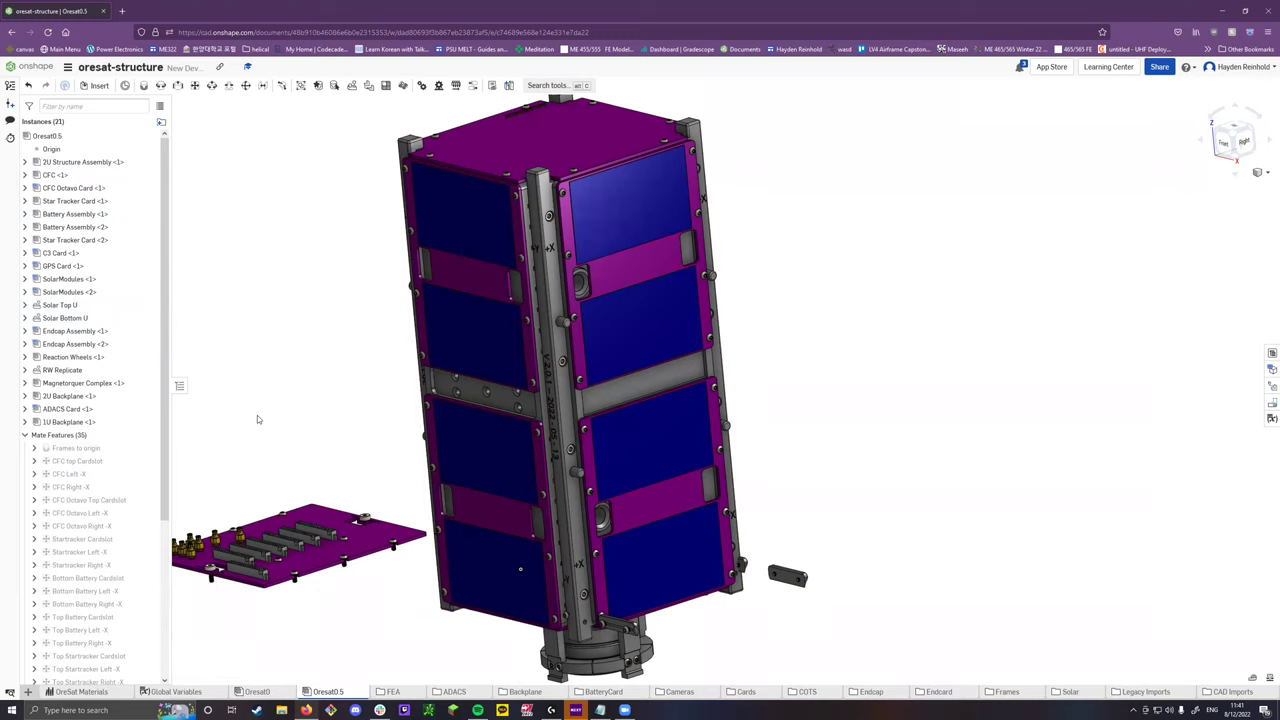
Delete the 1U Backplane <1> instance from the Oresat0.5 assembly.
click(66, 422)
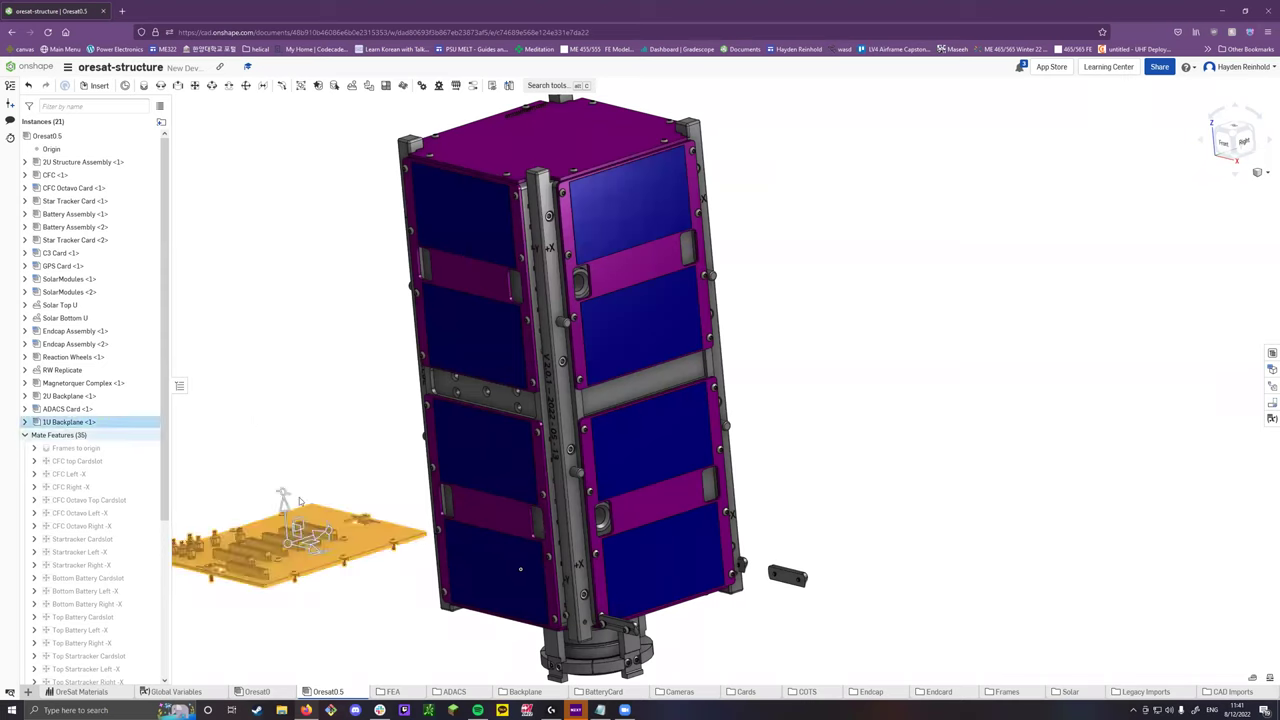
key(Delete)
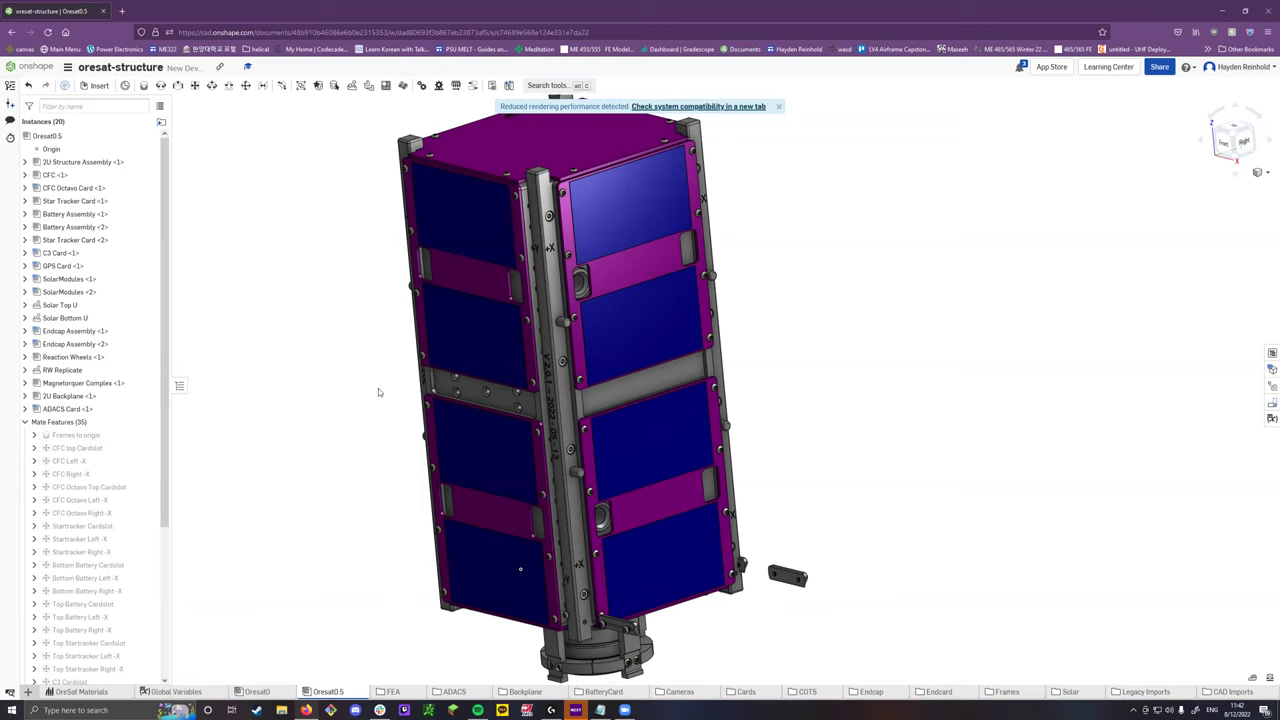
scroll(386, 391, down, 3)
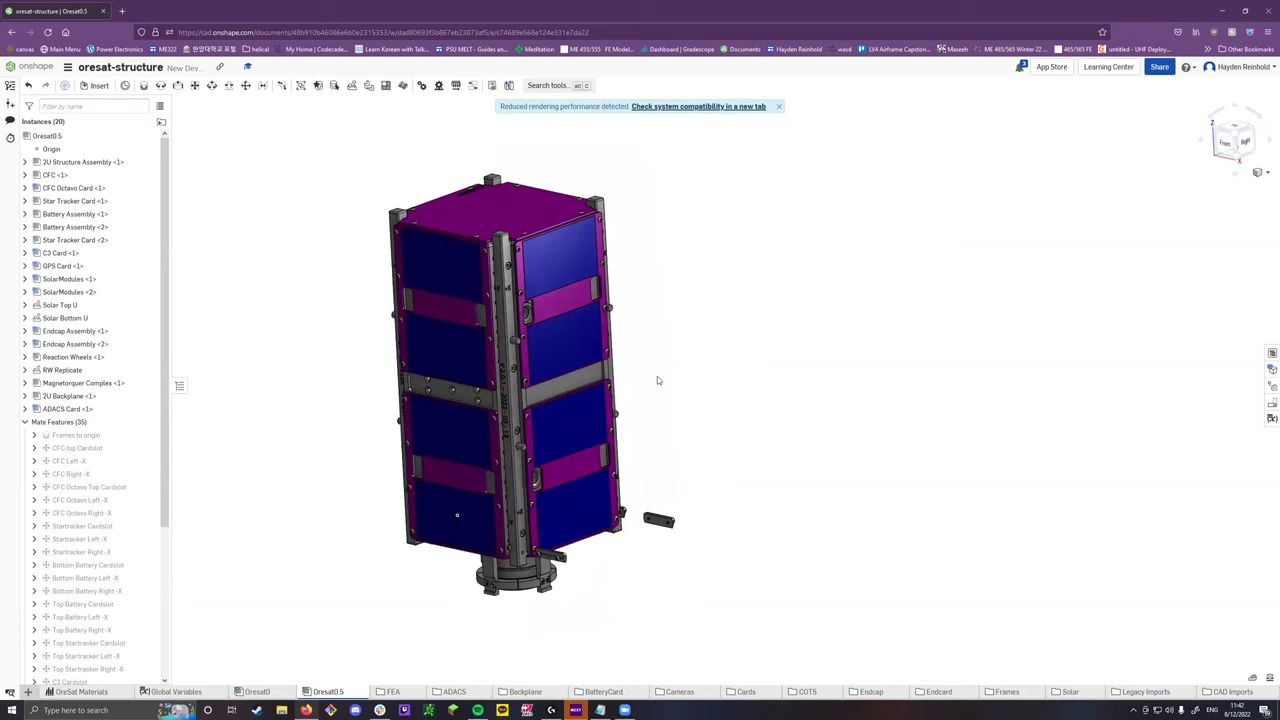
View the Oresat0 assembly and open the Frames part studio inside the Frames folder.
click(285, 691)
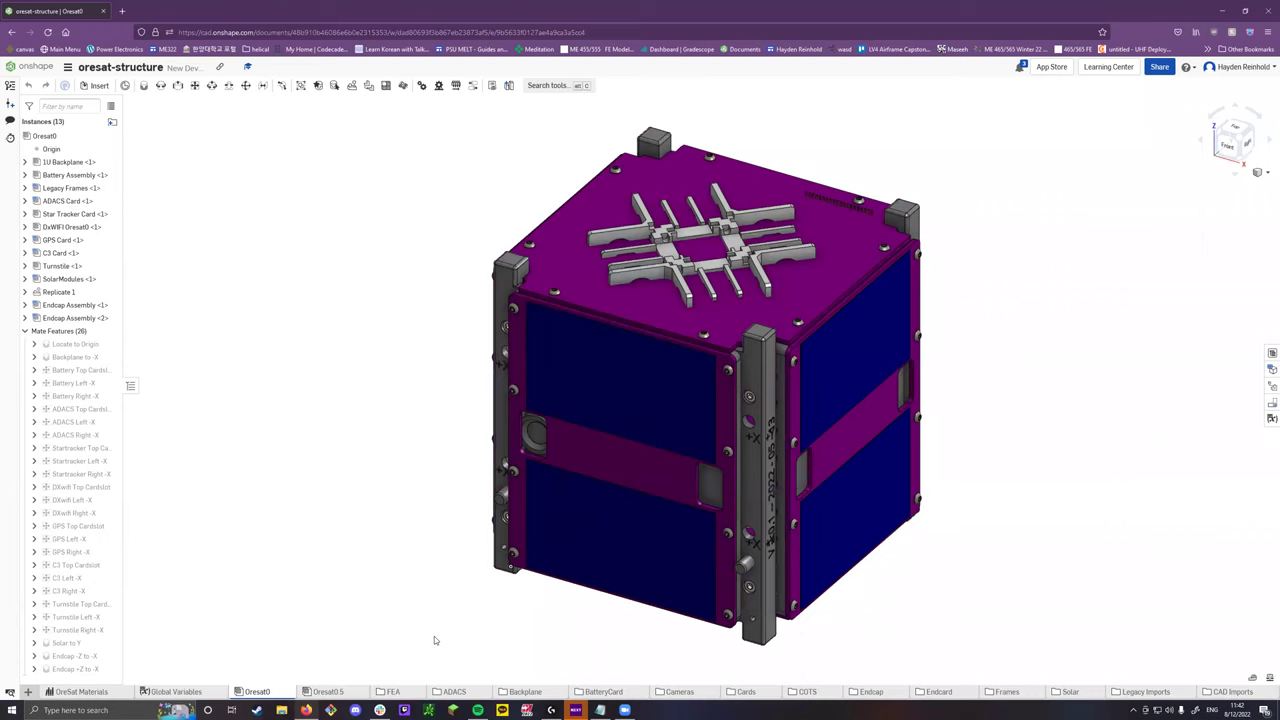
mouse_move(288, 696)
click(992, 691)
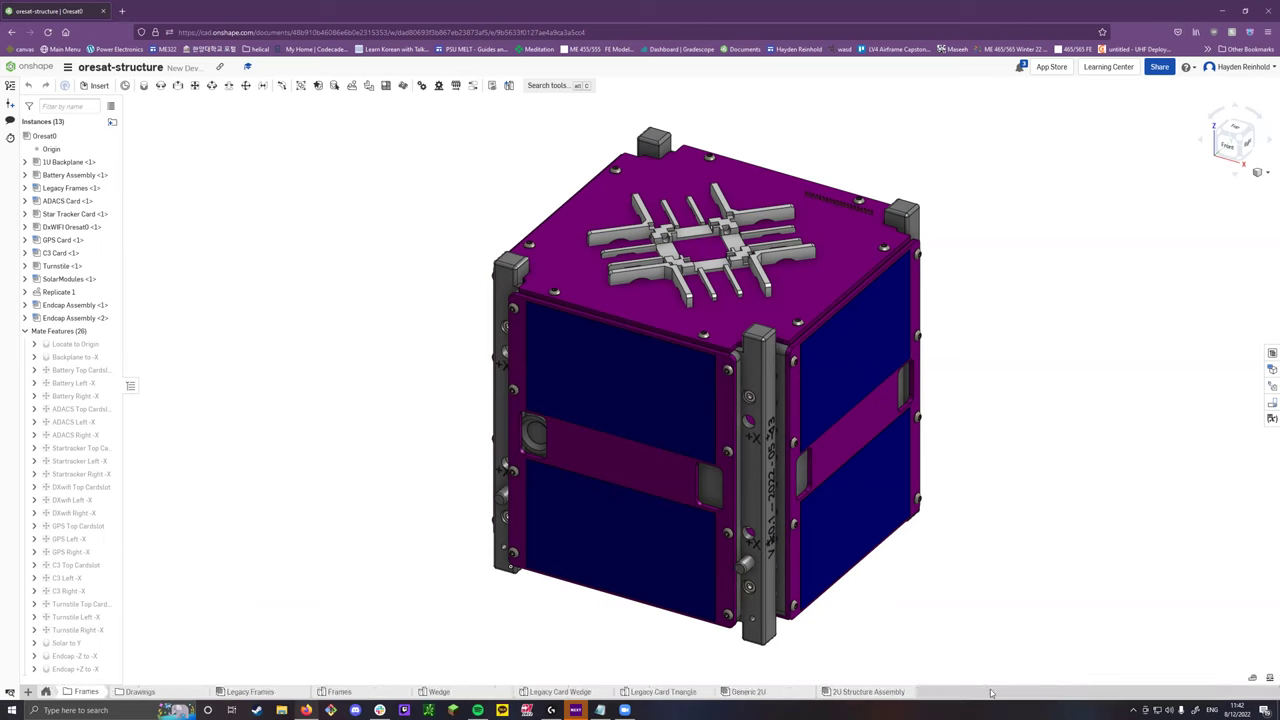
click(350, 691)
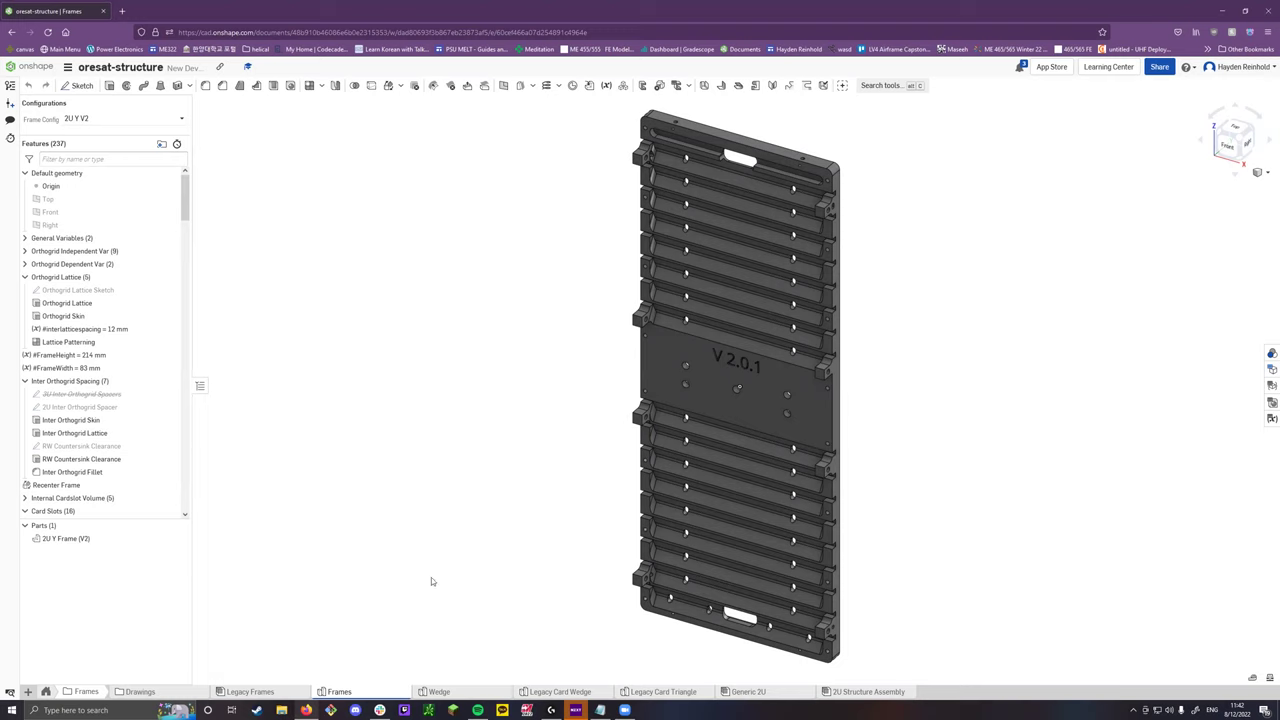
Examine both sides of the 2U Y V2 frame and look through the available frame configurations.
right_drag(561, 545, 331, 543)
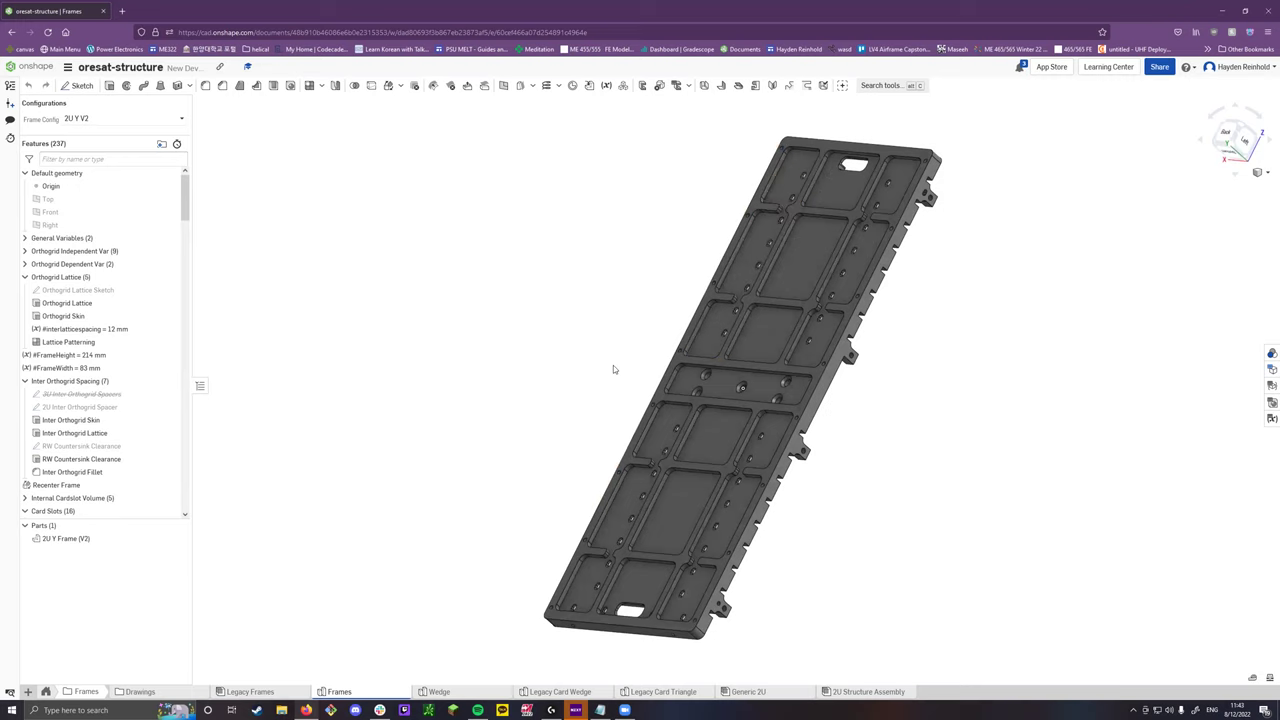
click(741, 388)
click(98, 120)
scroll(115, 165, up, 5)
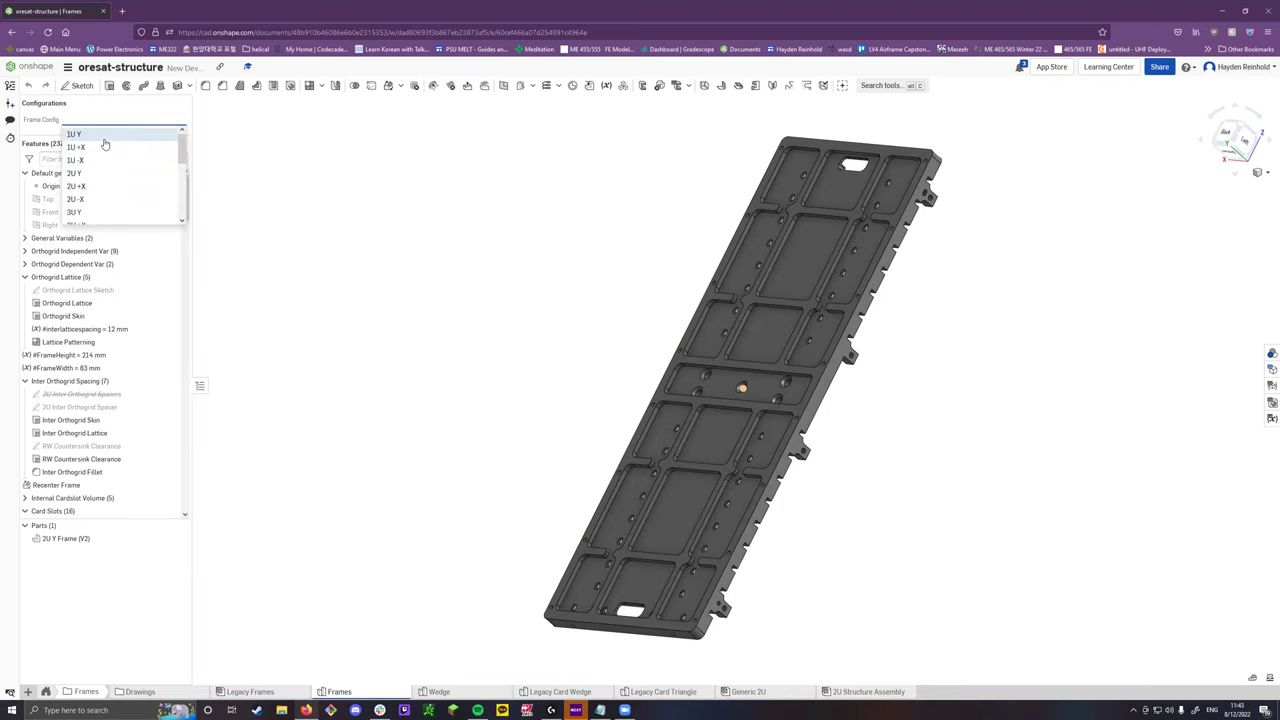
scroll(110, 178, down, 5)
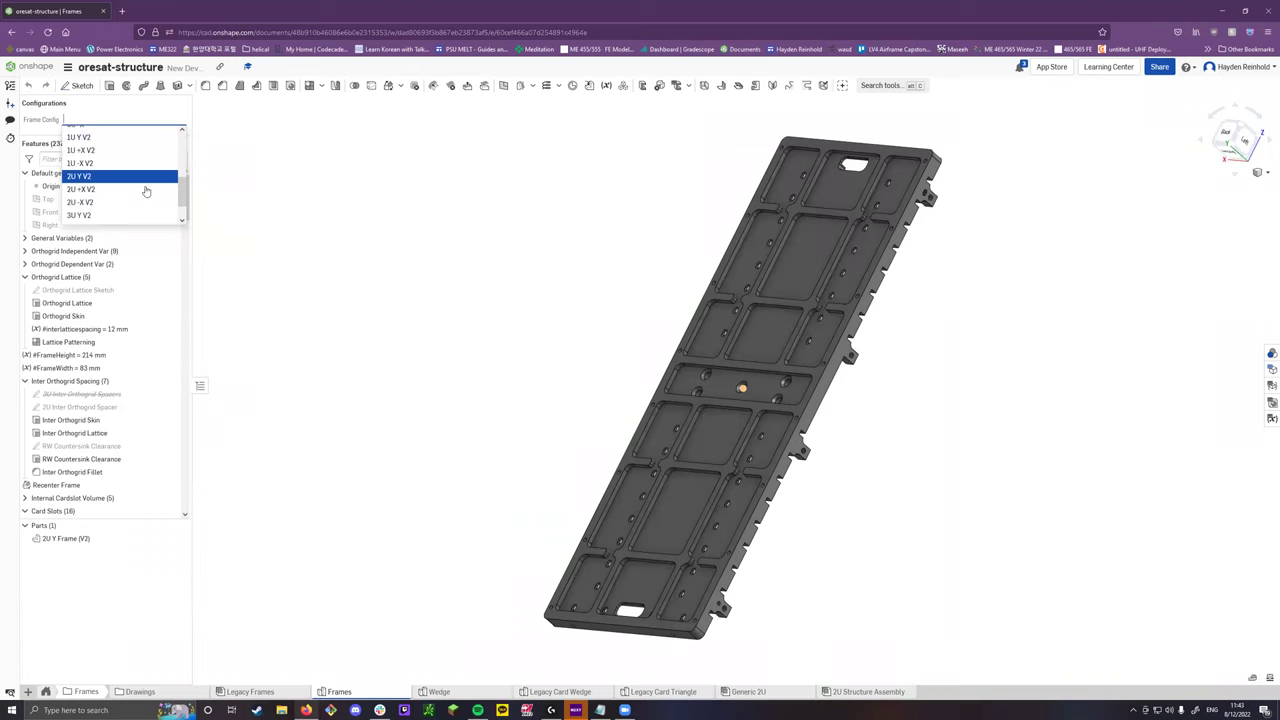
key(Return)
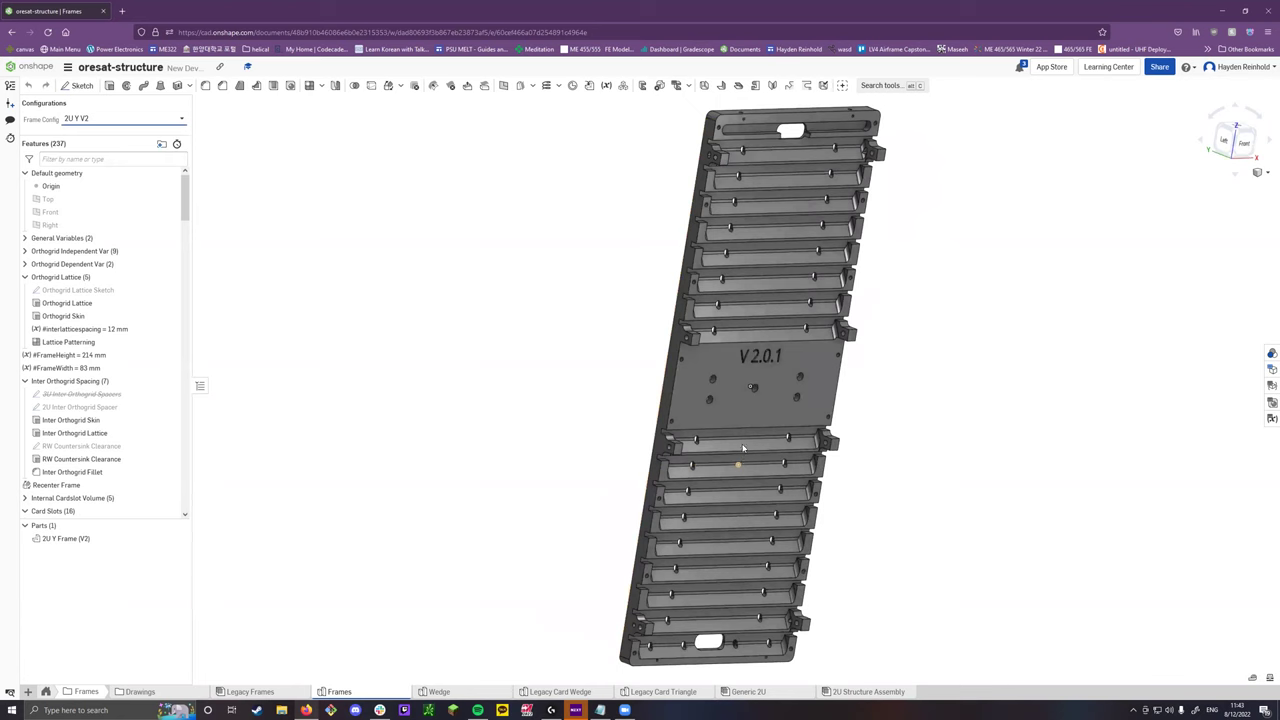
Switch the frame configuration to 1U Y to view that variant, and set it to 2U -X.
scroll(733, 488, up, 2)
click(105, 119)
scroll(105, 157, up, 3)
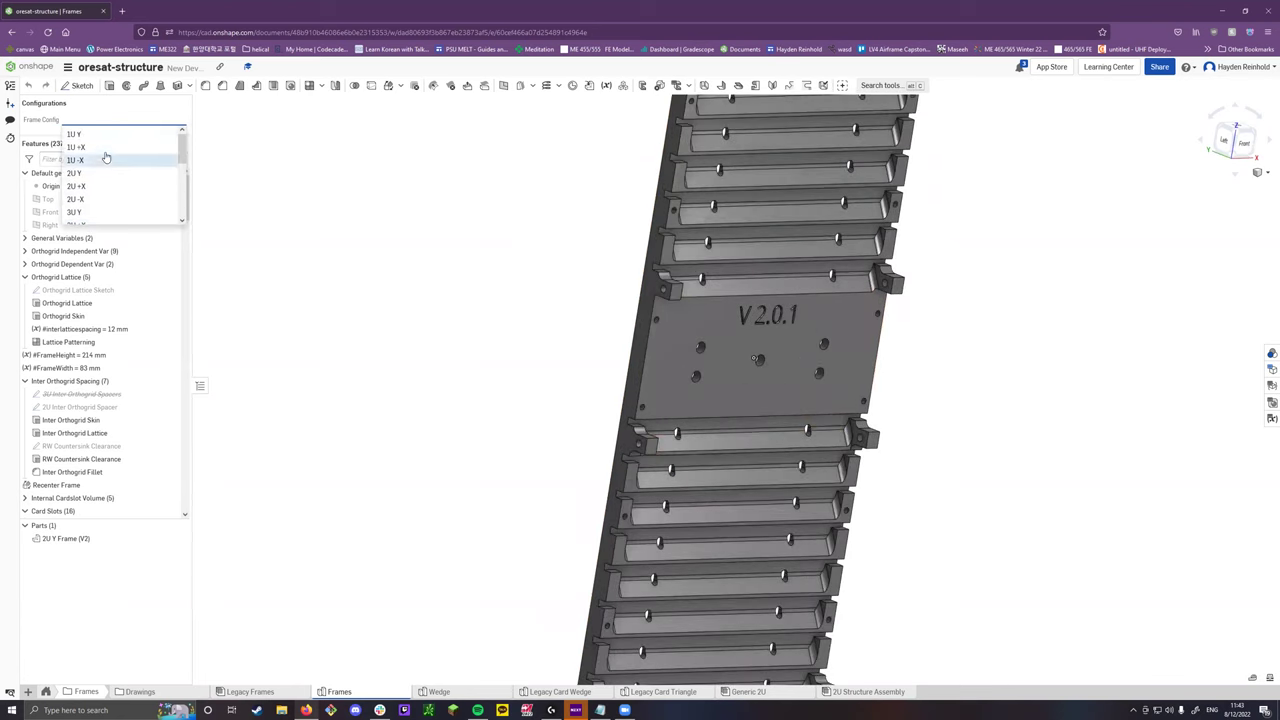
click(99, 136)
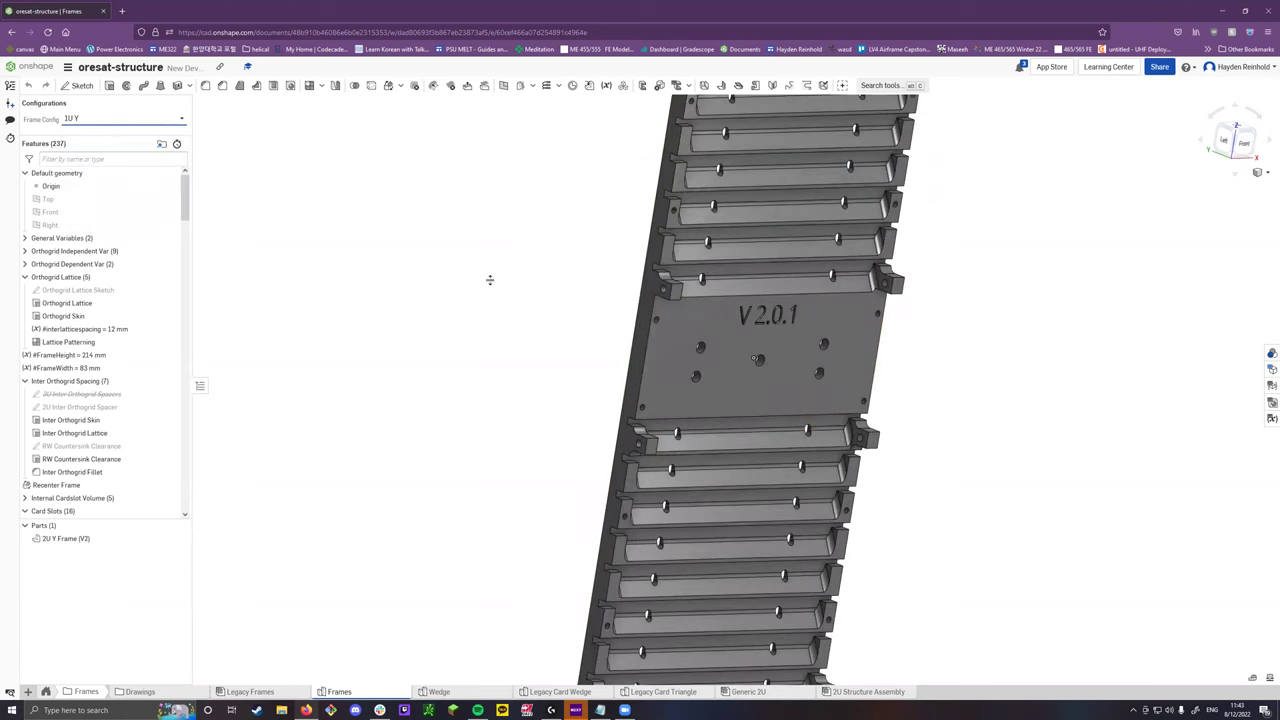
scroll(491, 280, down, 3)
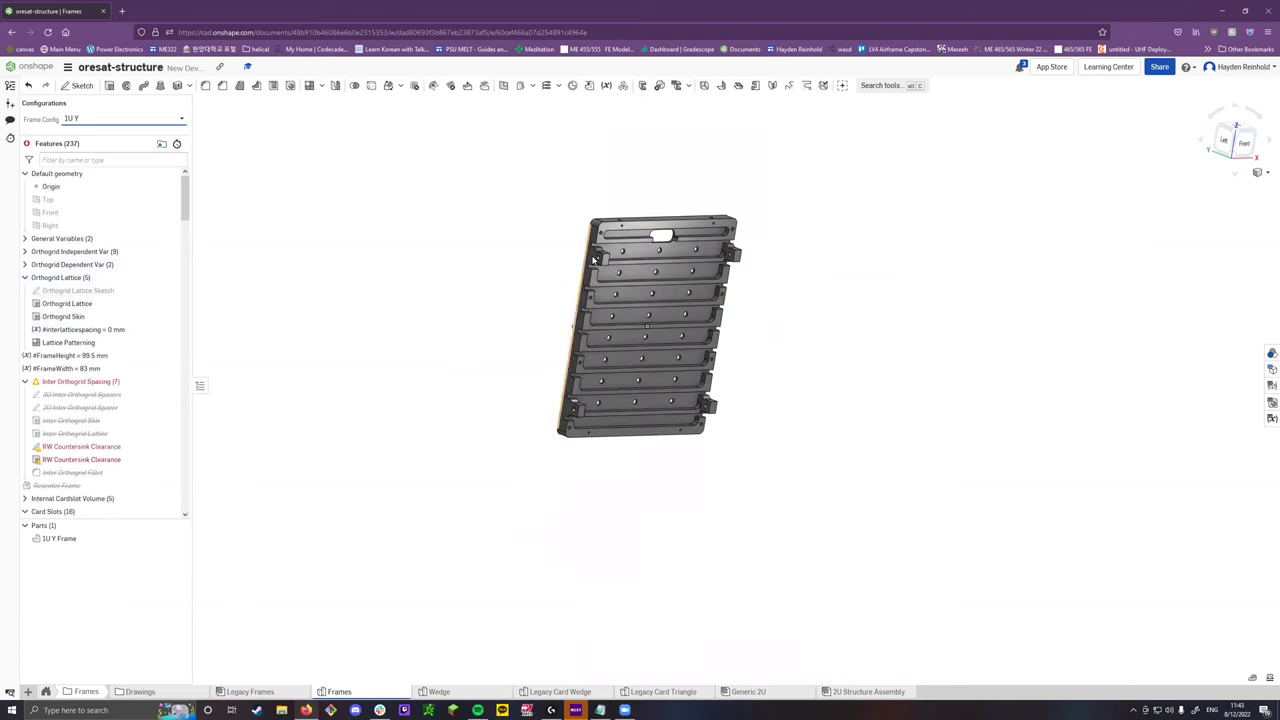
click(158, 119)
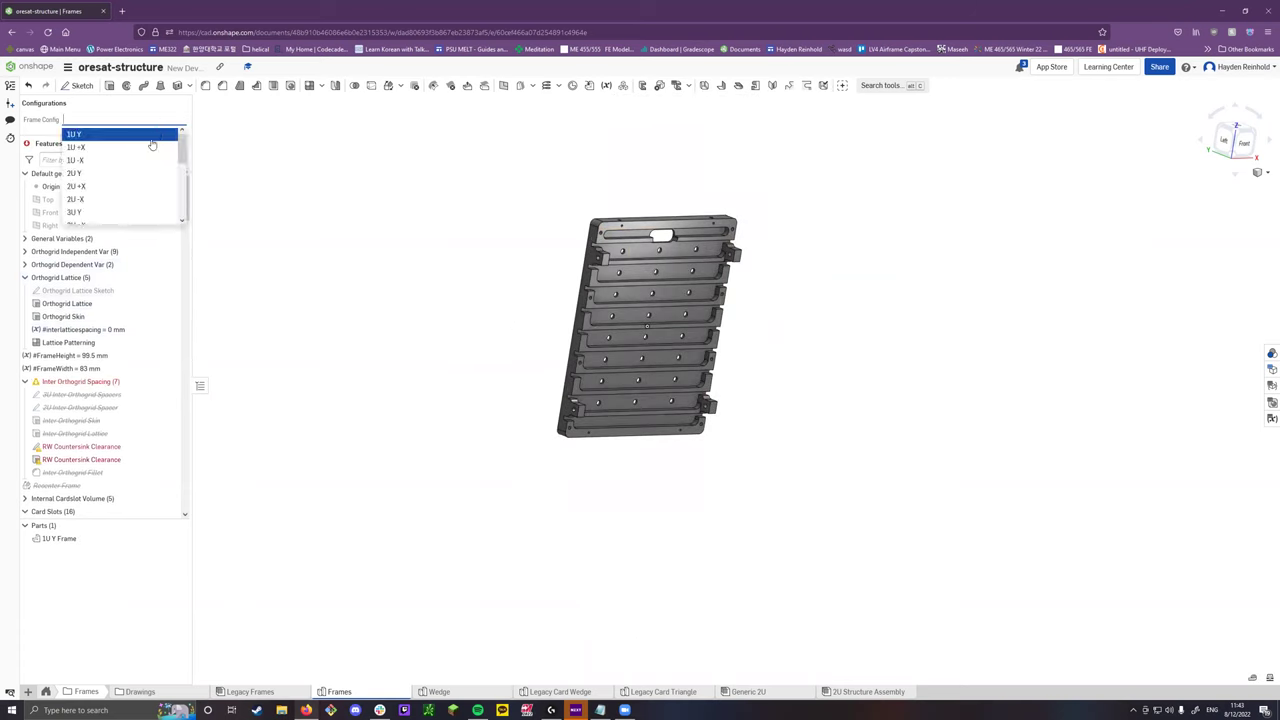
click(106, 203)
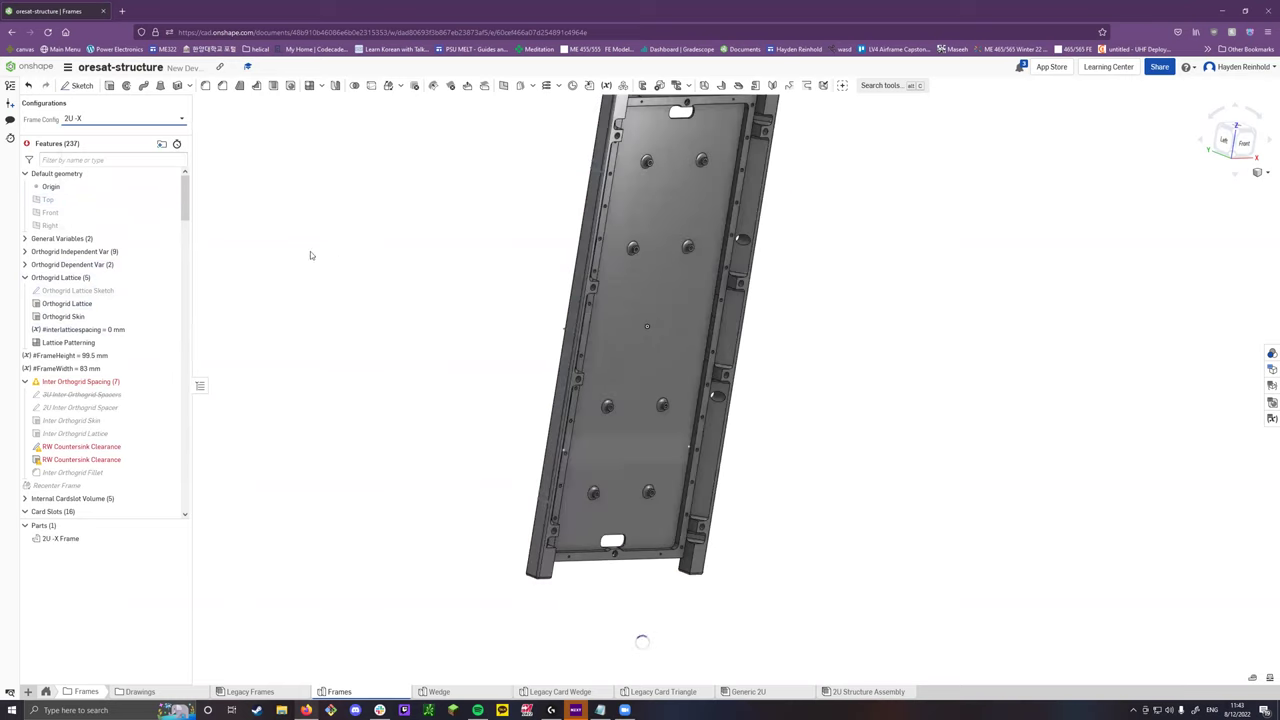
Switch the frame configuration to 3U Y and view the regenerated frame from its card slot side.
click(125, 122)
click(106, 157)
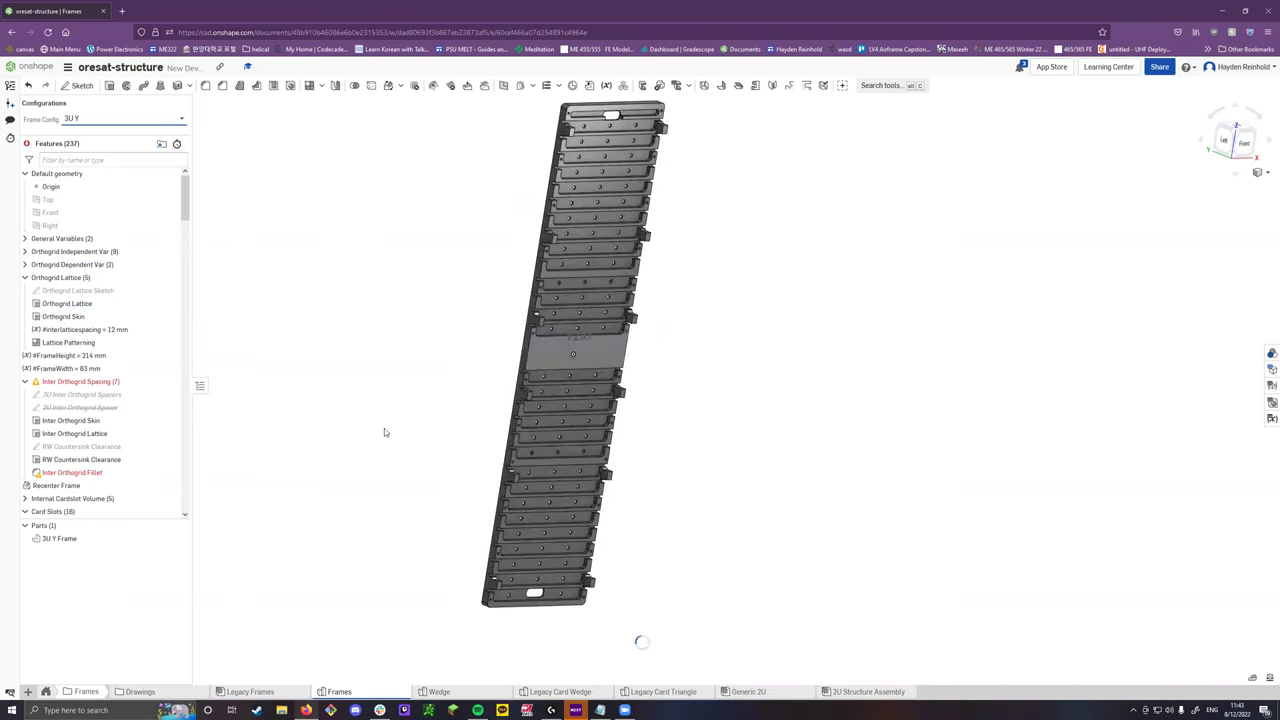
right_drag(446, 457, 381, 383)
scroll(586, 347, up, 10)
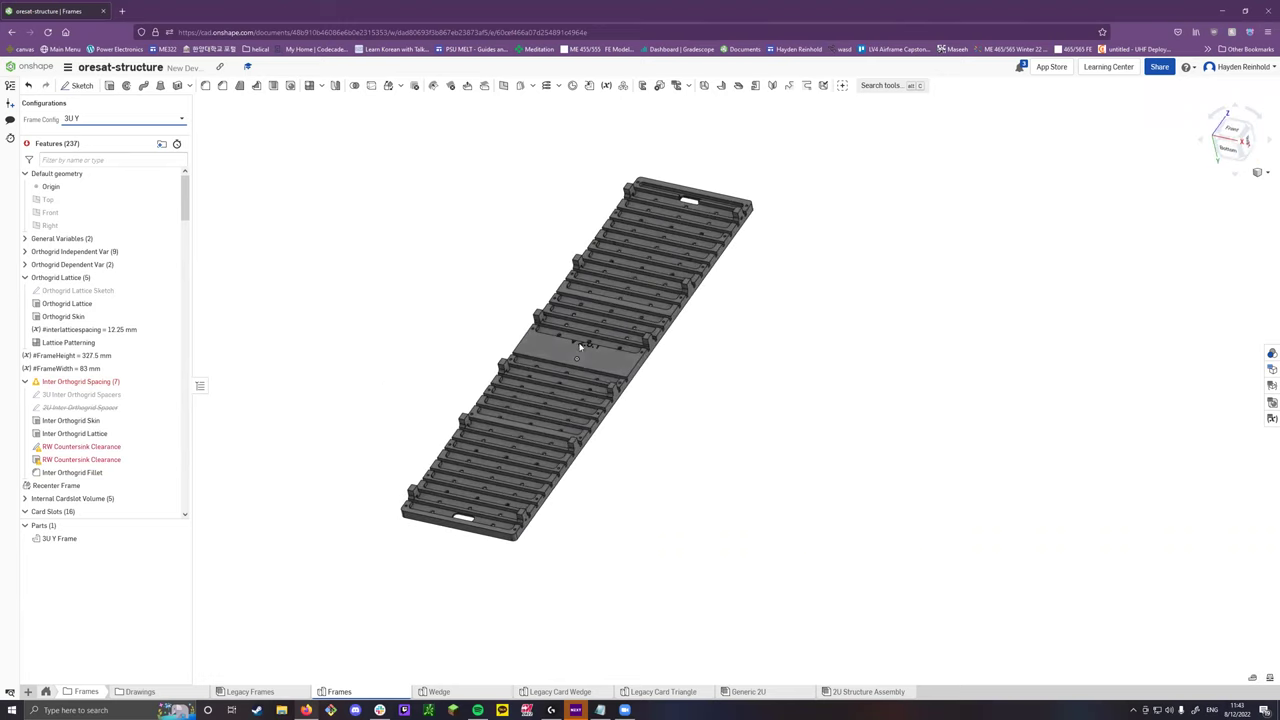
Examine the engraved label in the middle of the 3U Y frame, its card slots, and the lattice pockets on the opposite face.
scroll(588, 345, up, 8)
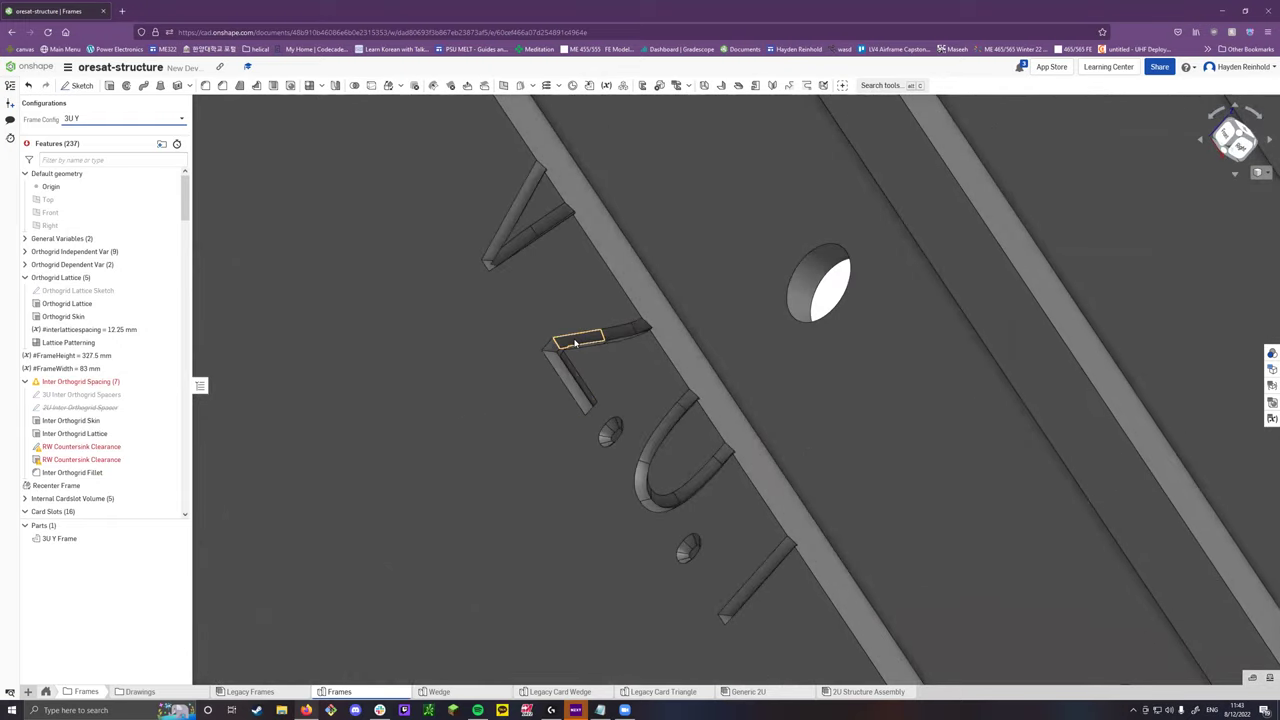
scroll(576, 343, down, 8)
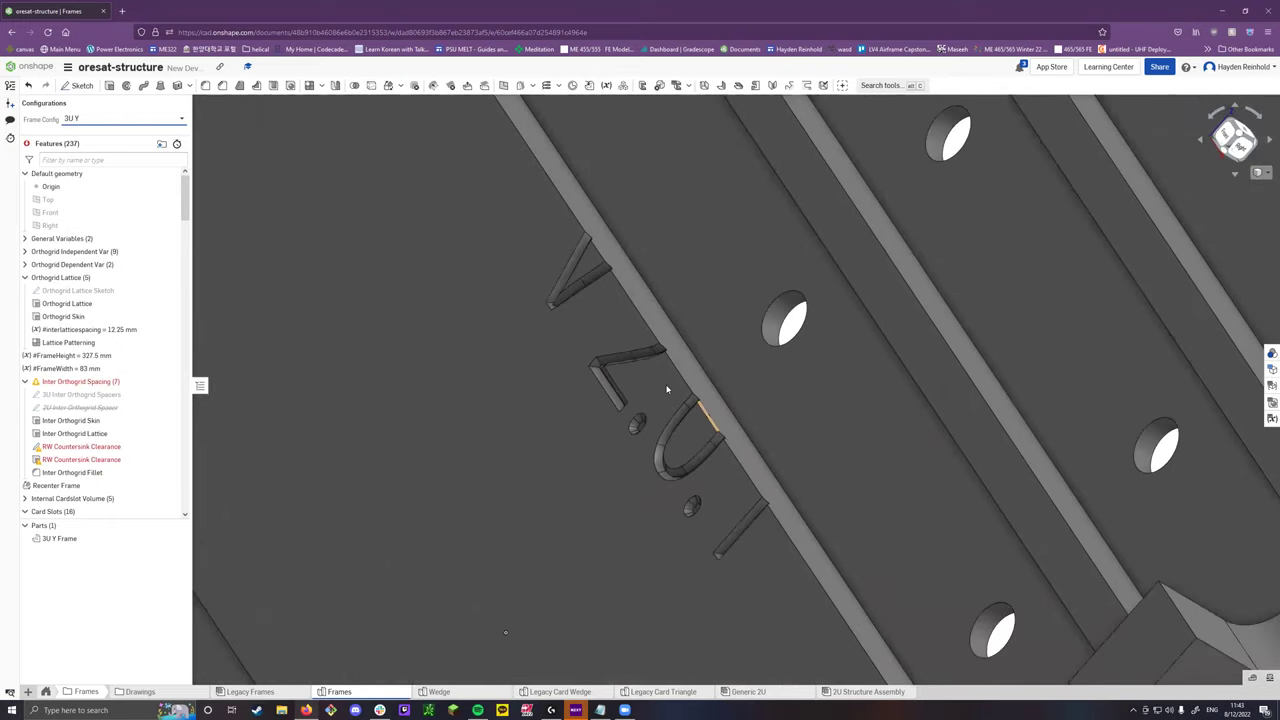
scroll(650, 376, up, 5)
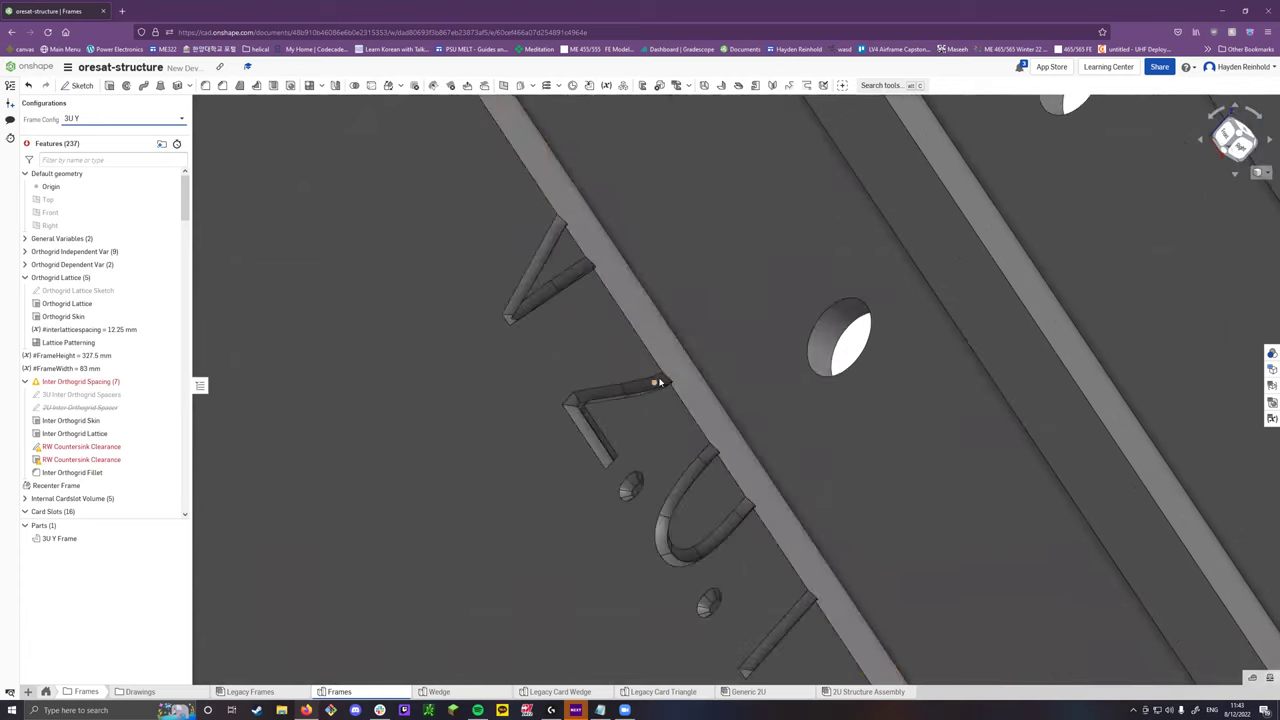
scroll(448, 480, down, 5)
scroll(450, 481, down, 8)
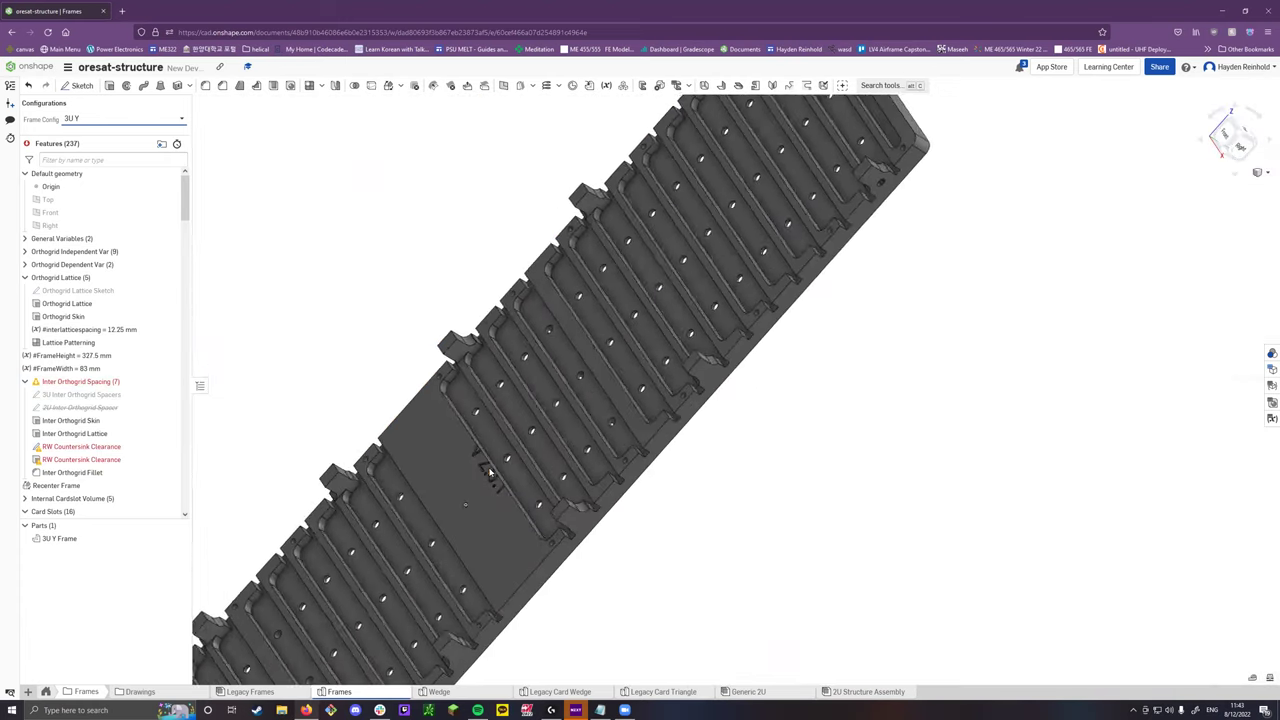
scroll(523, 467, down, 3)
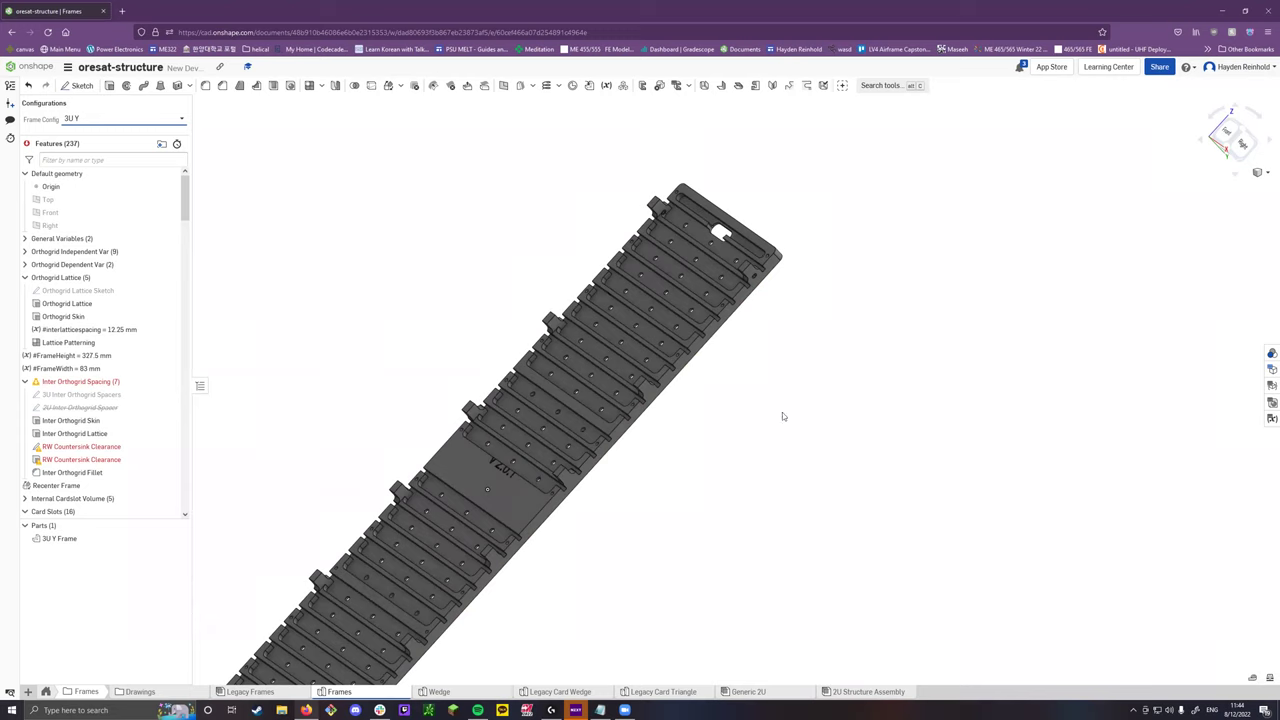
scroll(786, 411, down, 3)
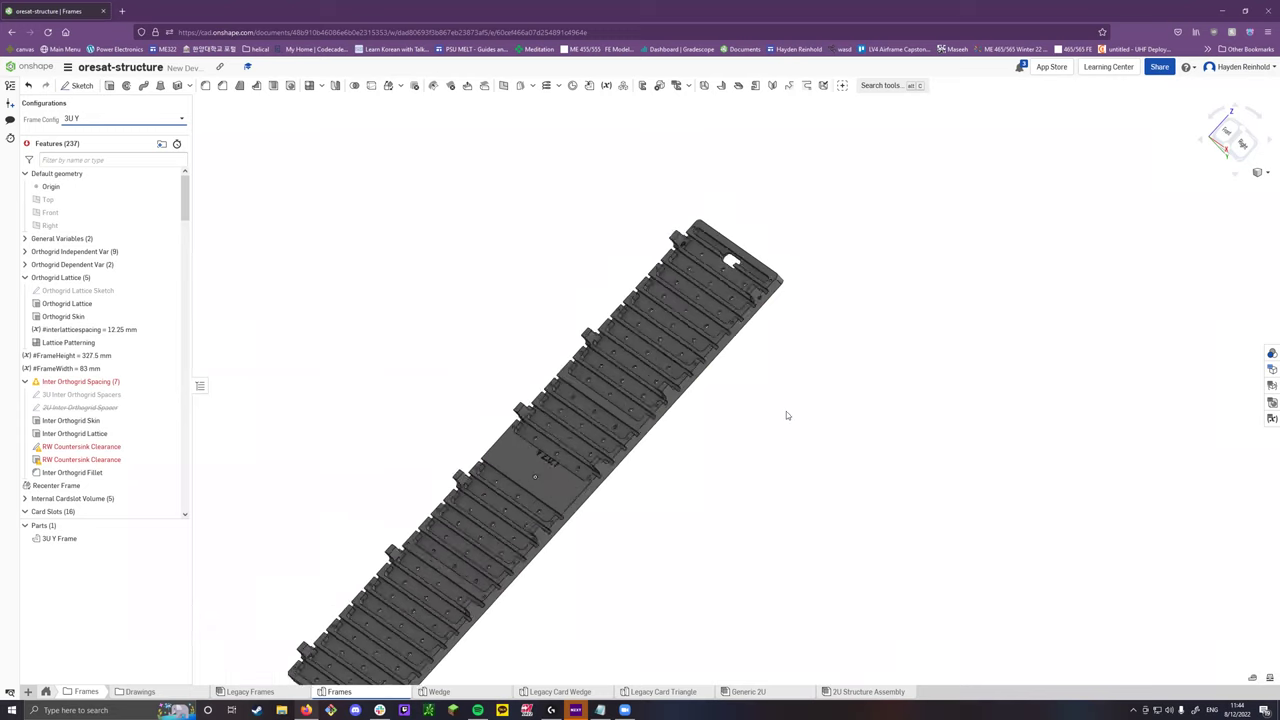
scroll(548, 593, up, 4)
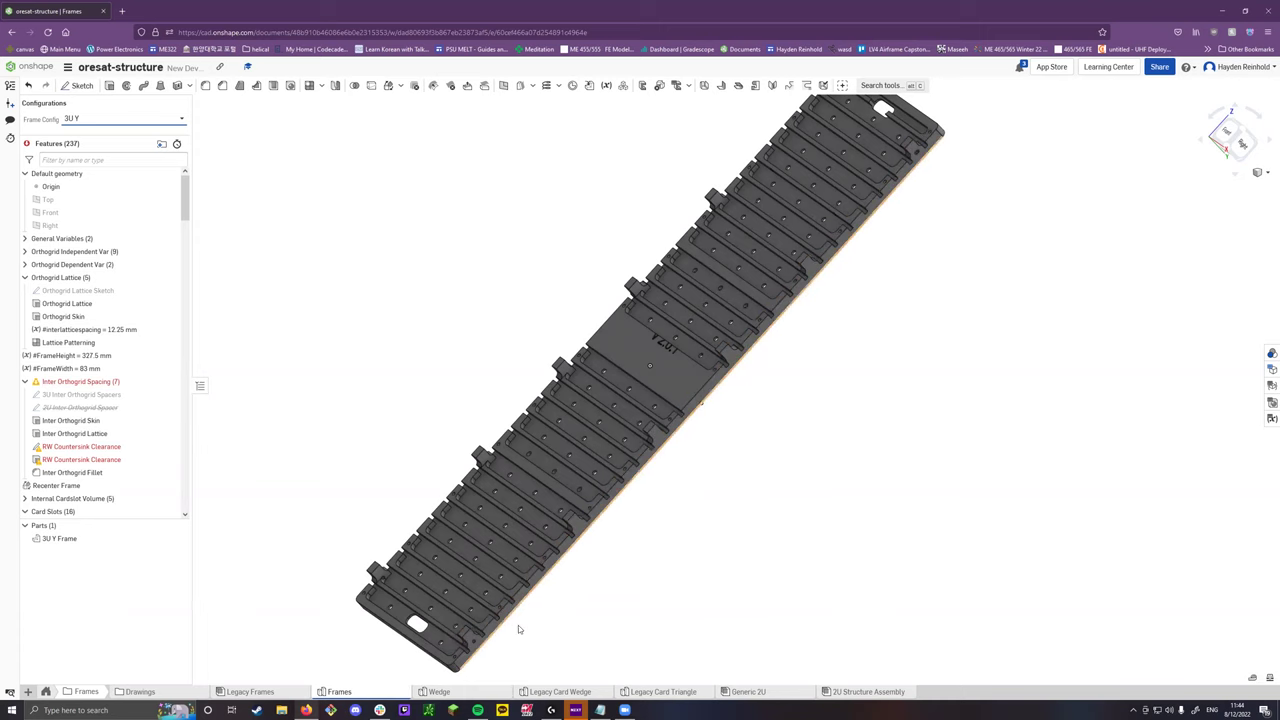
right_drag(542, 617, 437, 545)
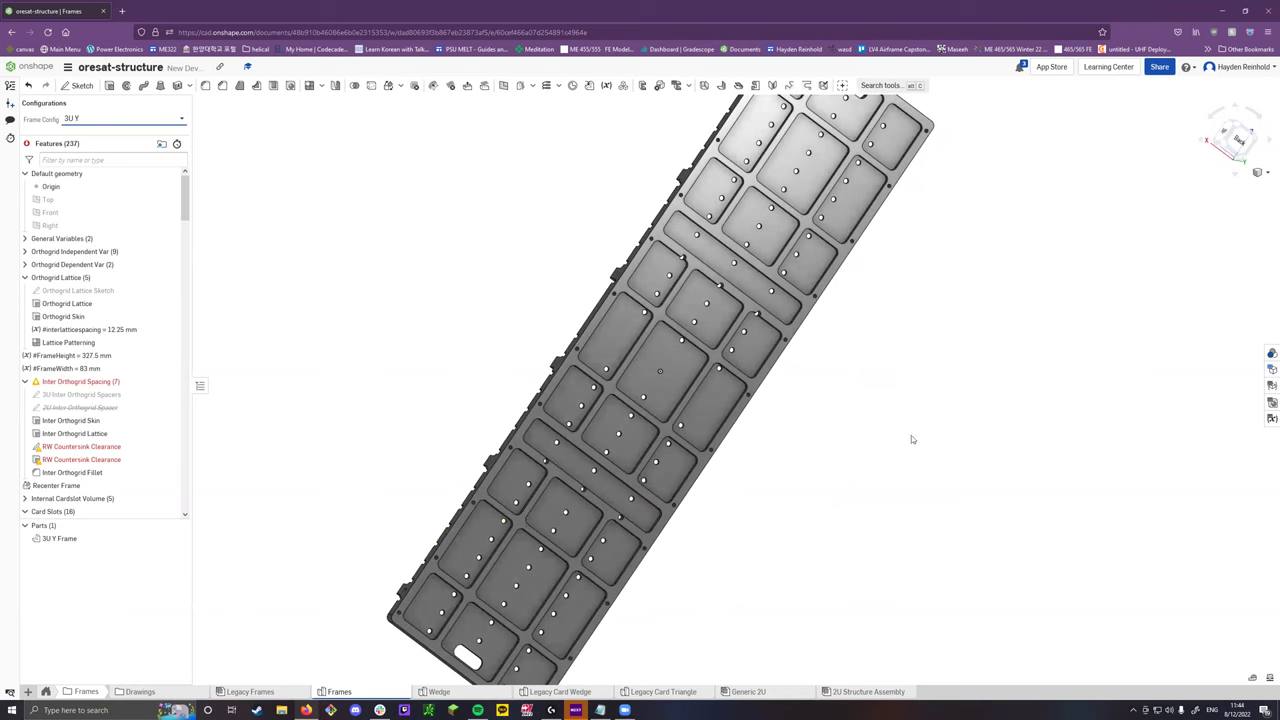
Show the Frame Config configuration table and roll the feature list back to just after the Orthogrid Independent Var folder.
click(1270, 369)
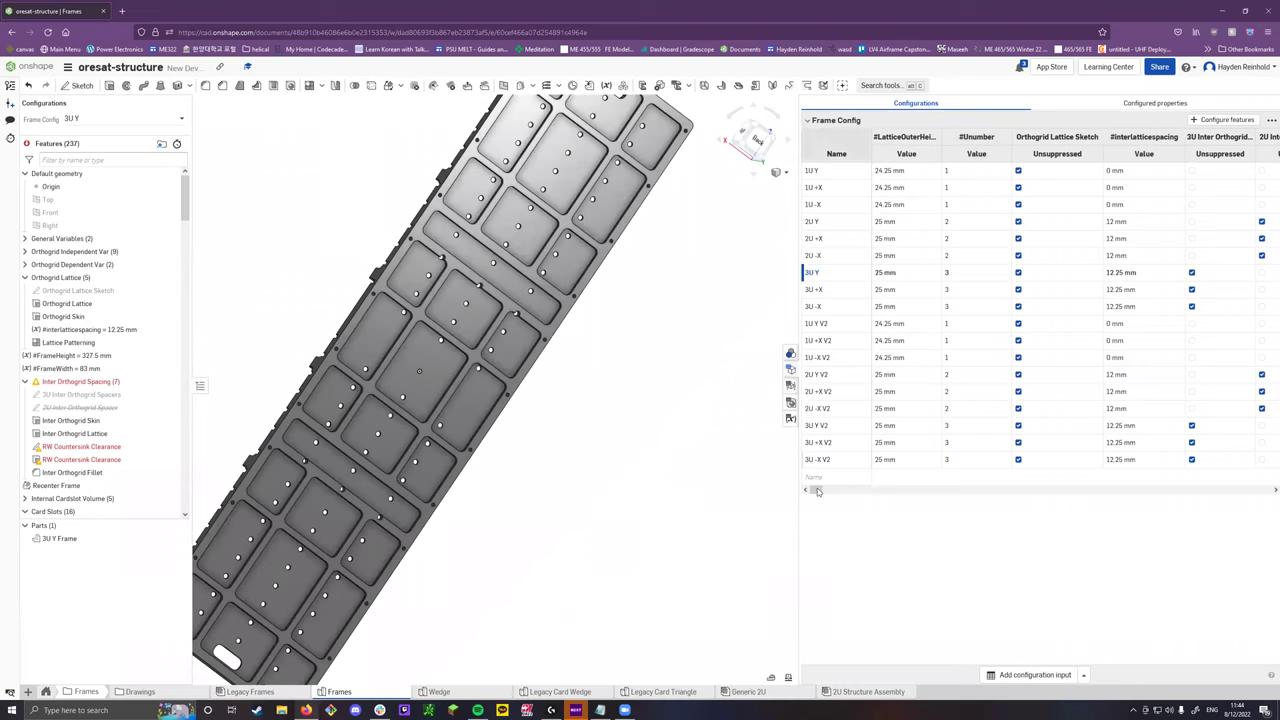
mouse_move(817, 490)
mouse_down()
mouse_move(890, 492)
mouse_move(815, 491)
mouse_up()
scroll(109, 480, down, 10)
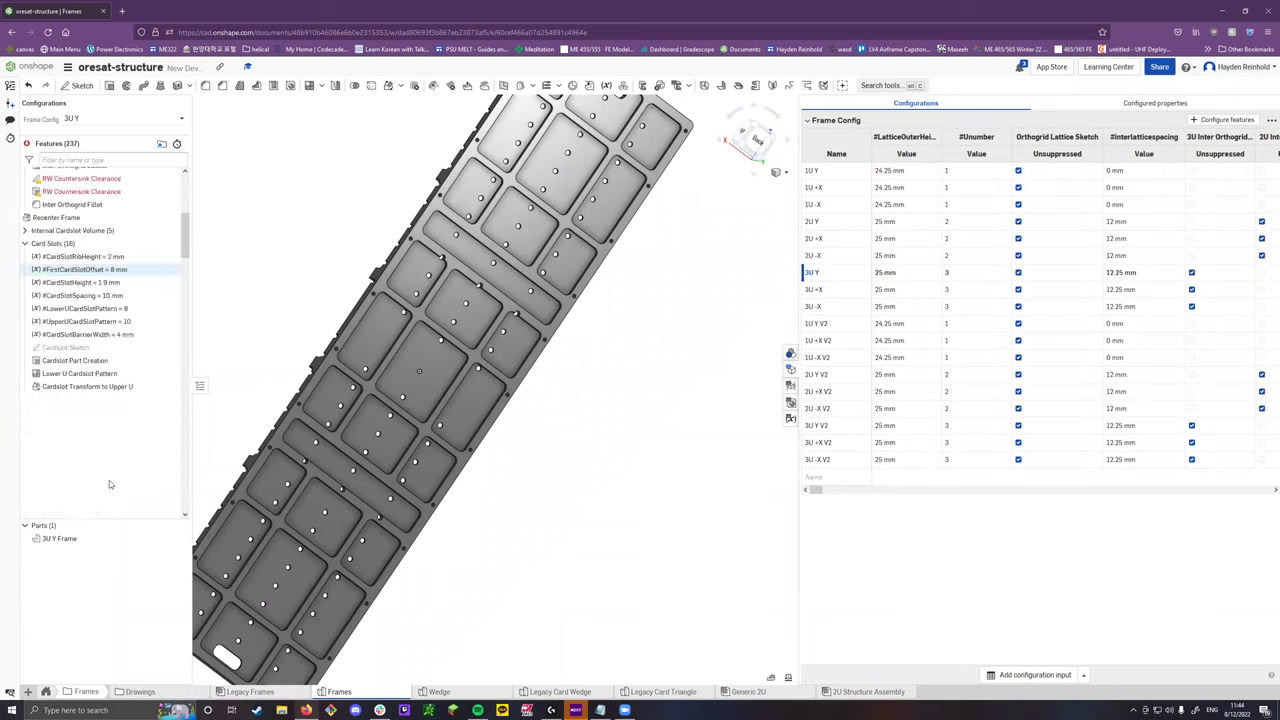
scroll(114, 417, down, 5)
scroll(114, 419, up, 10)
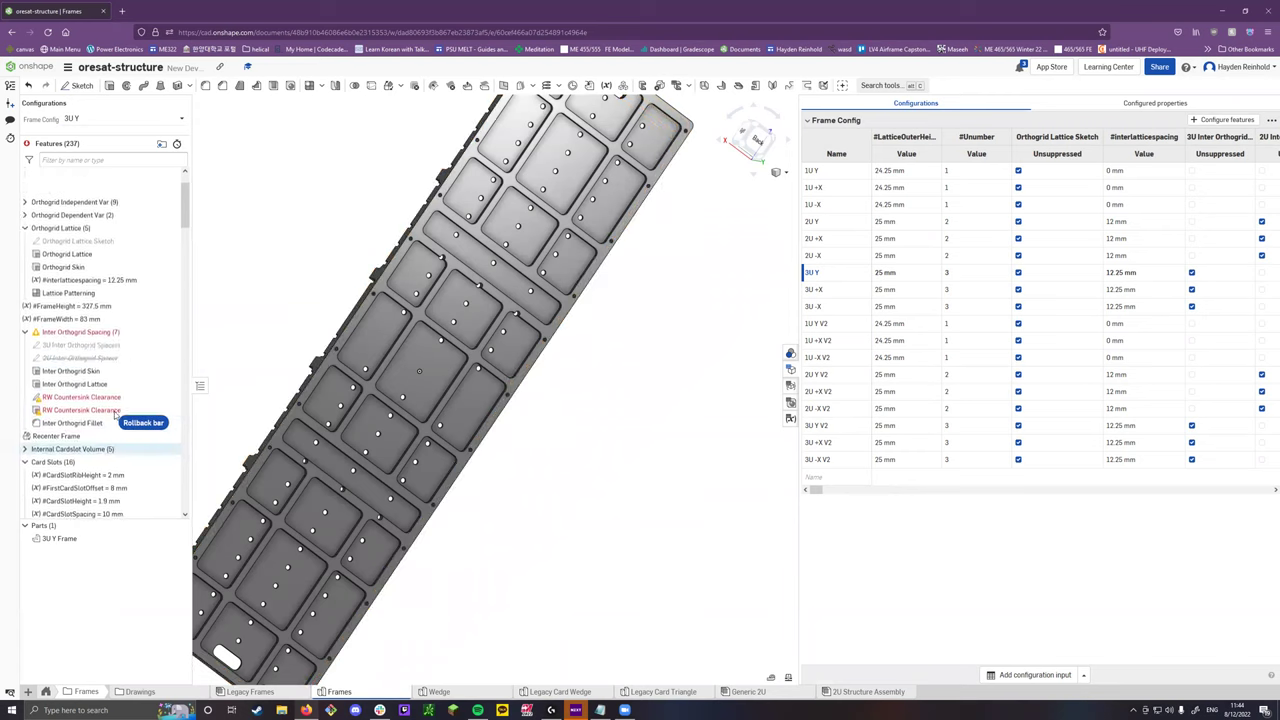
drag(111, 403, 25, 245)
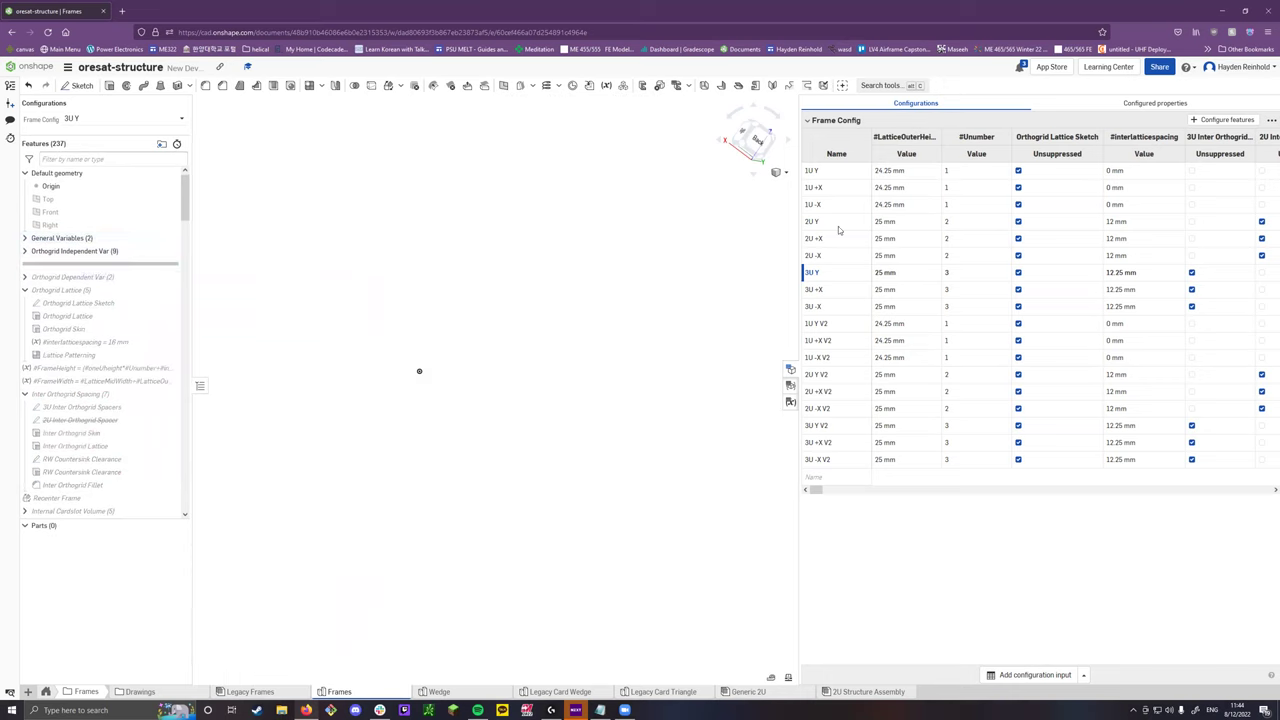
Switch the configuration to 1U Y and expand the General Variables and Orthogrid Independent Var folders to view their variables.
right_click(832, 171)
click(840, 182)
click(844, 172)
click(25, 238)
click(25, 277)
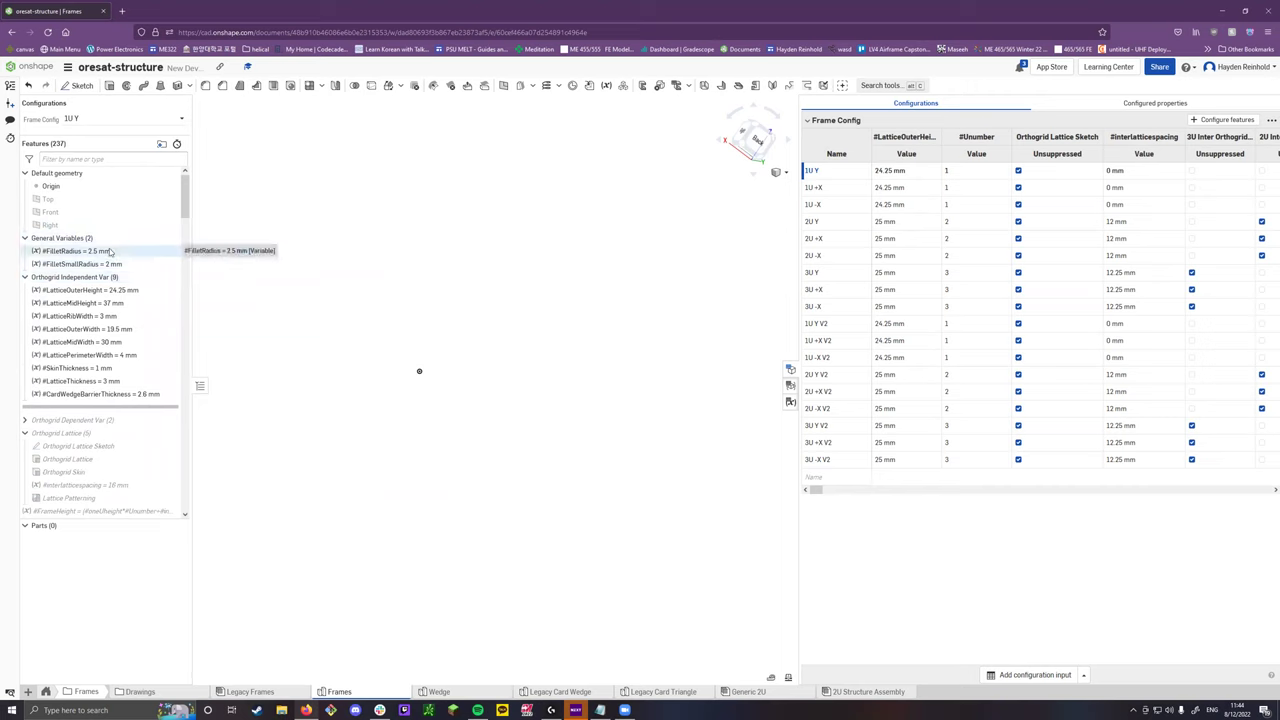
scroll(114, 257, down, 1)
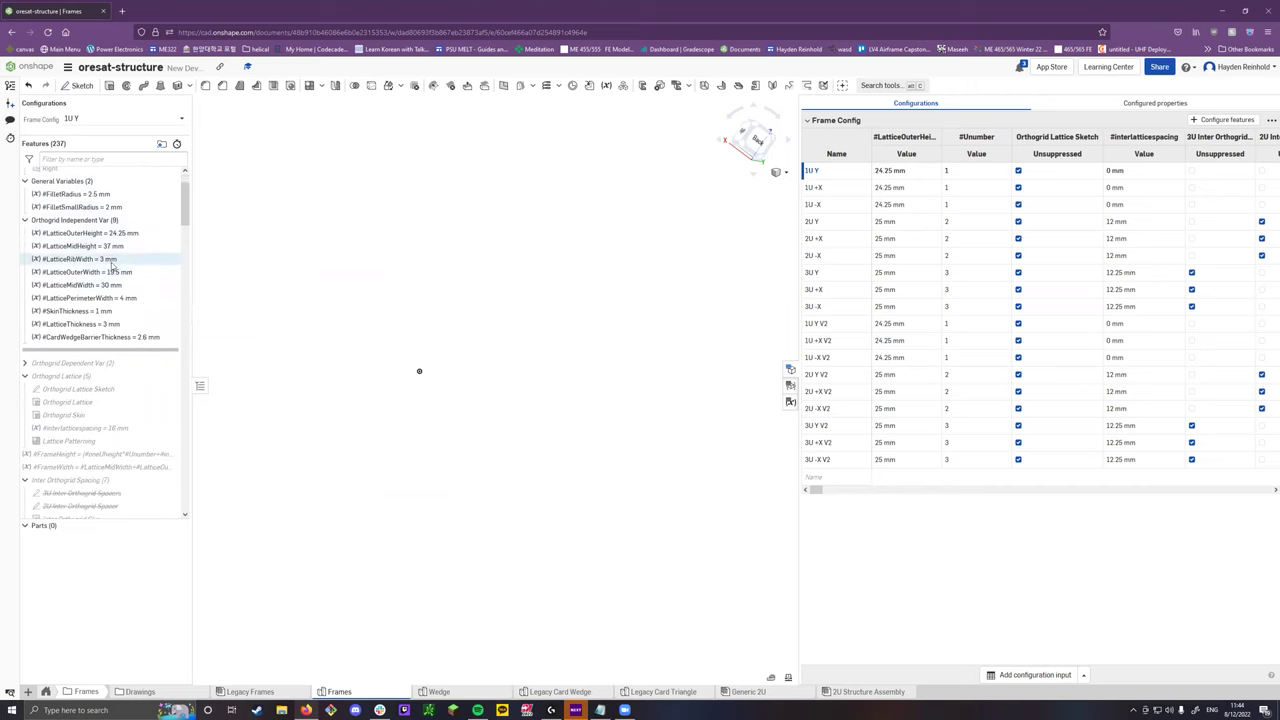
Roll the feature list forward to just after Lattice Patterning, view the 1U Y lattice, and switch the configuration to 2U Y.
drag(79, 360, 70, 449)
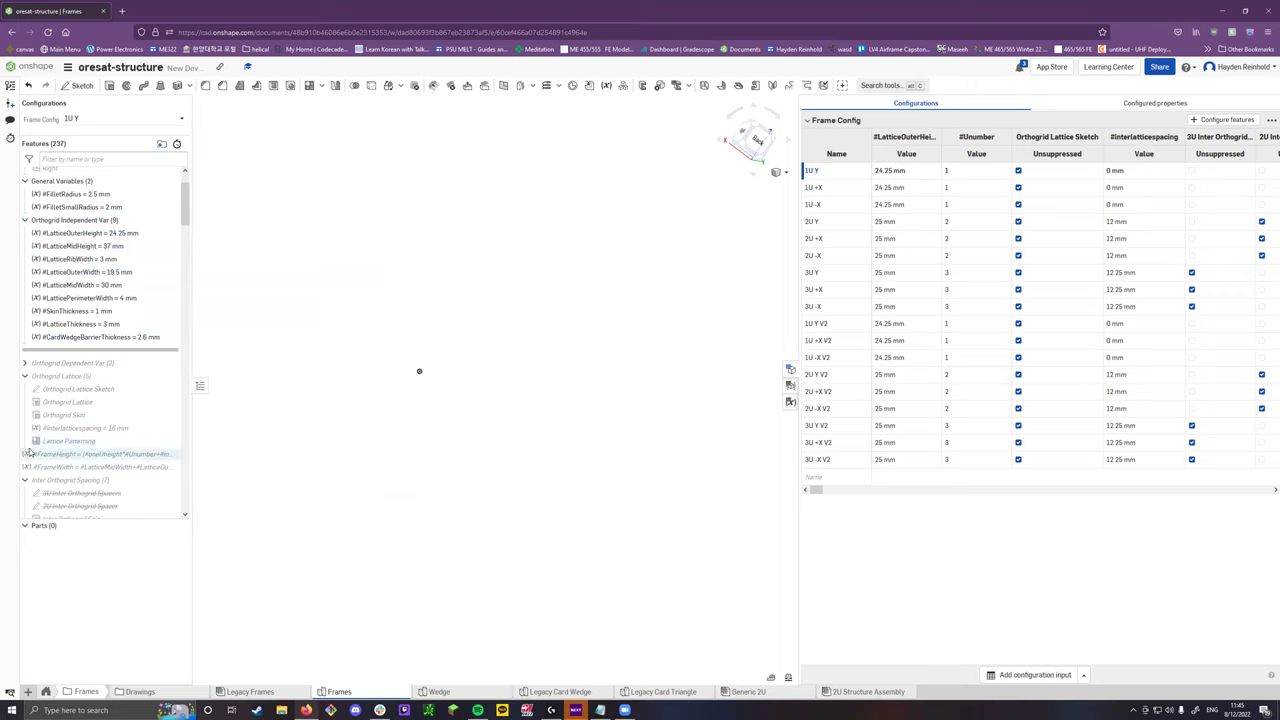
right_drag(440, 380, 694, 287)
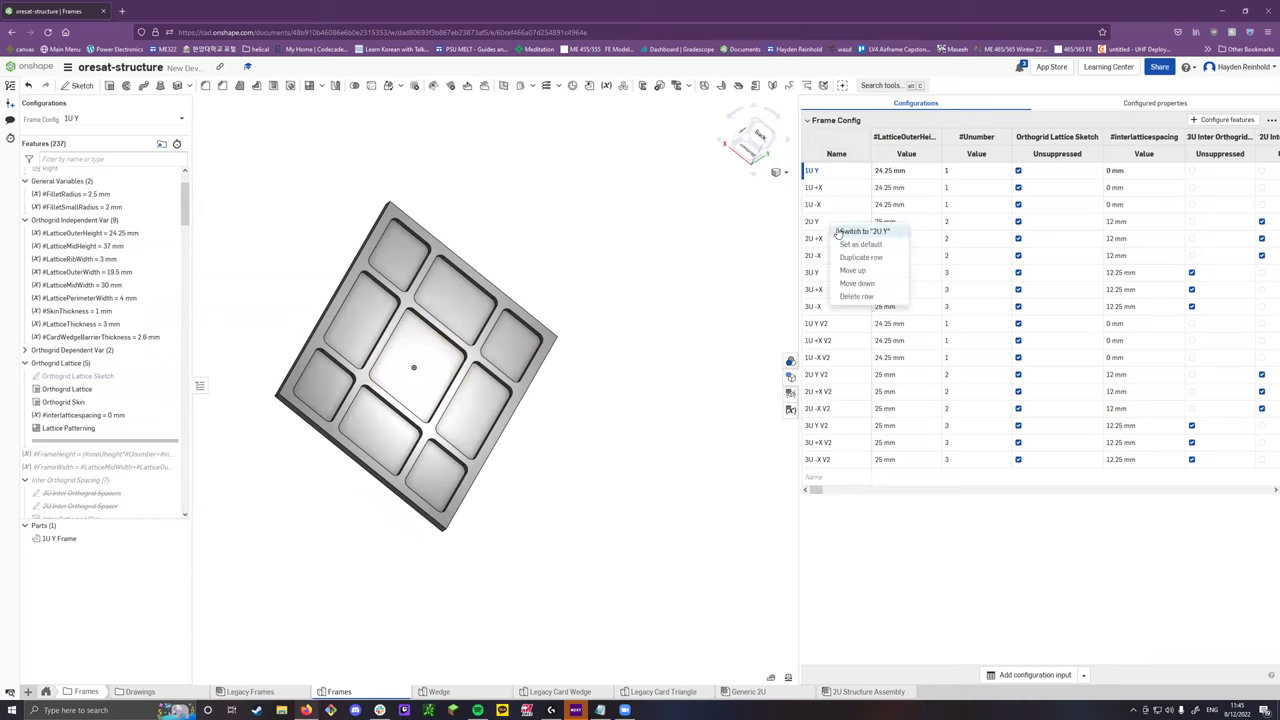
click(838, 232)
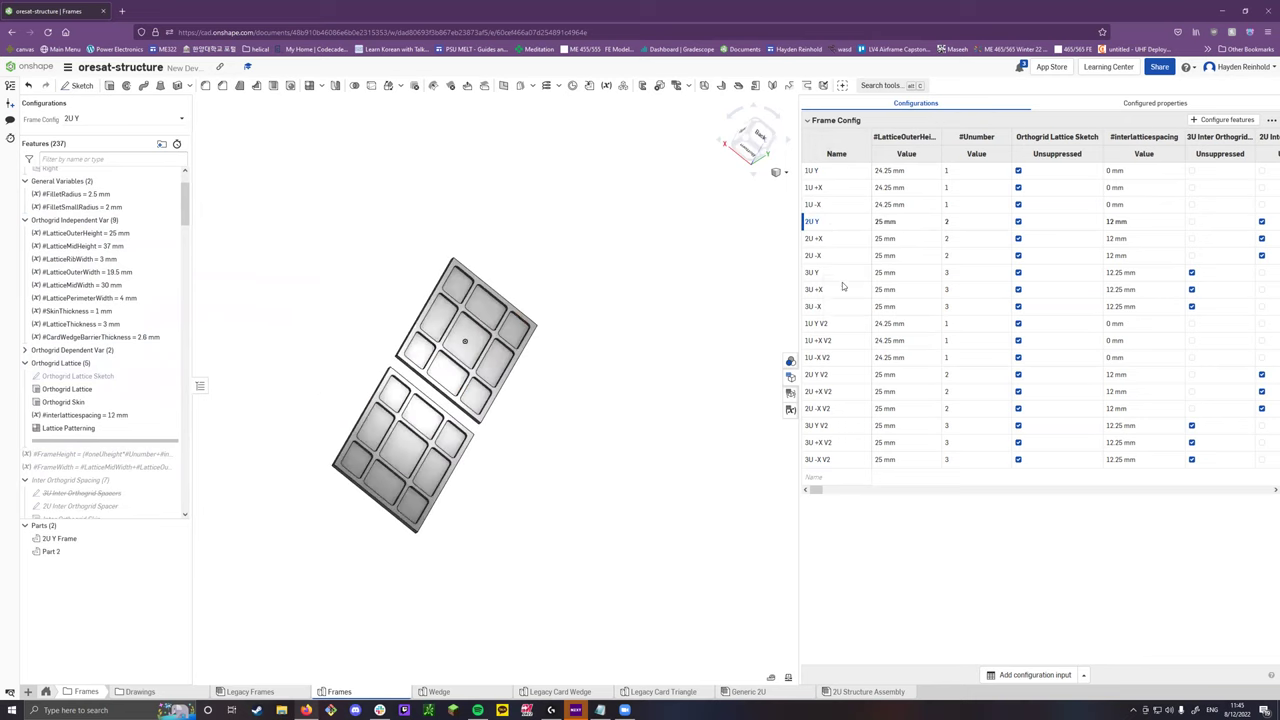
Switch the configuration to 3U Y and view the patterned orthogrid lattice panels.
scroll(597, 314, down, 1)
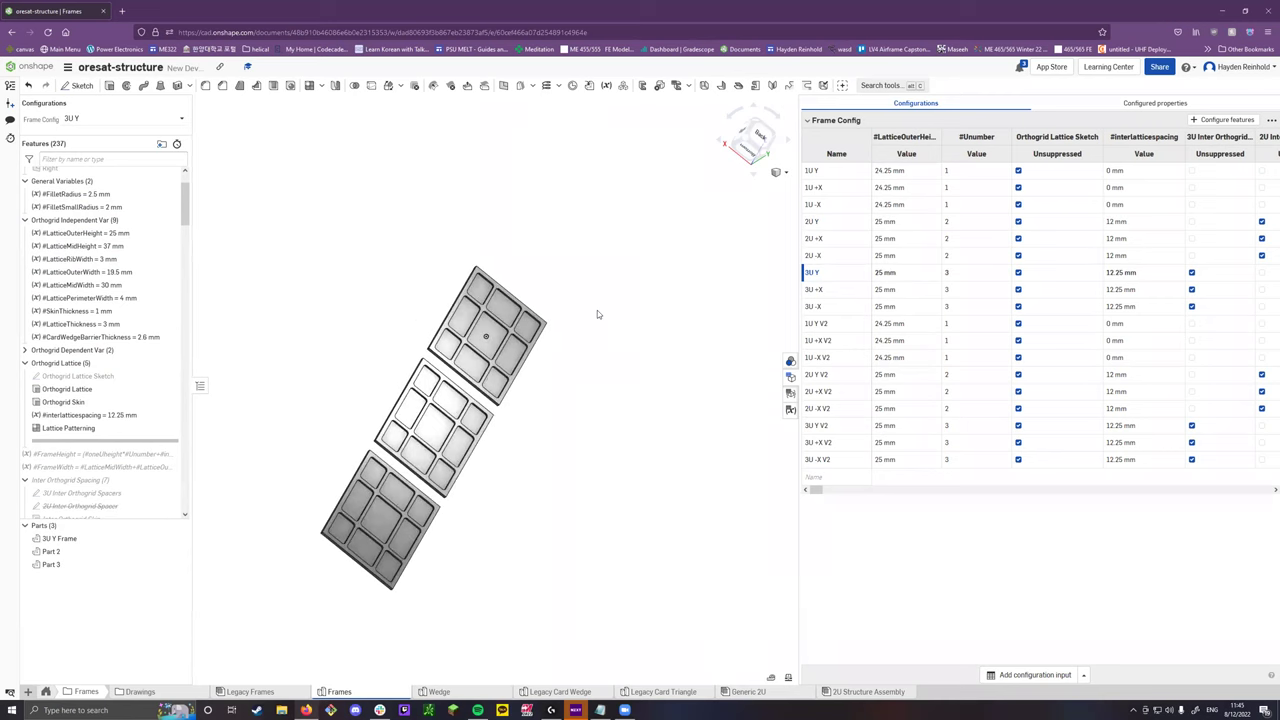
right_drag(597, 310, 390, 465)
scroll(390, 465, up, 2)
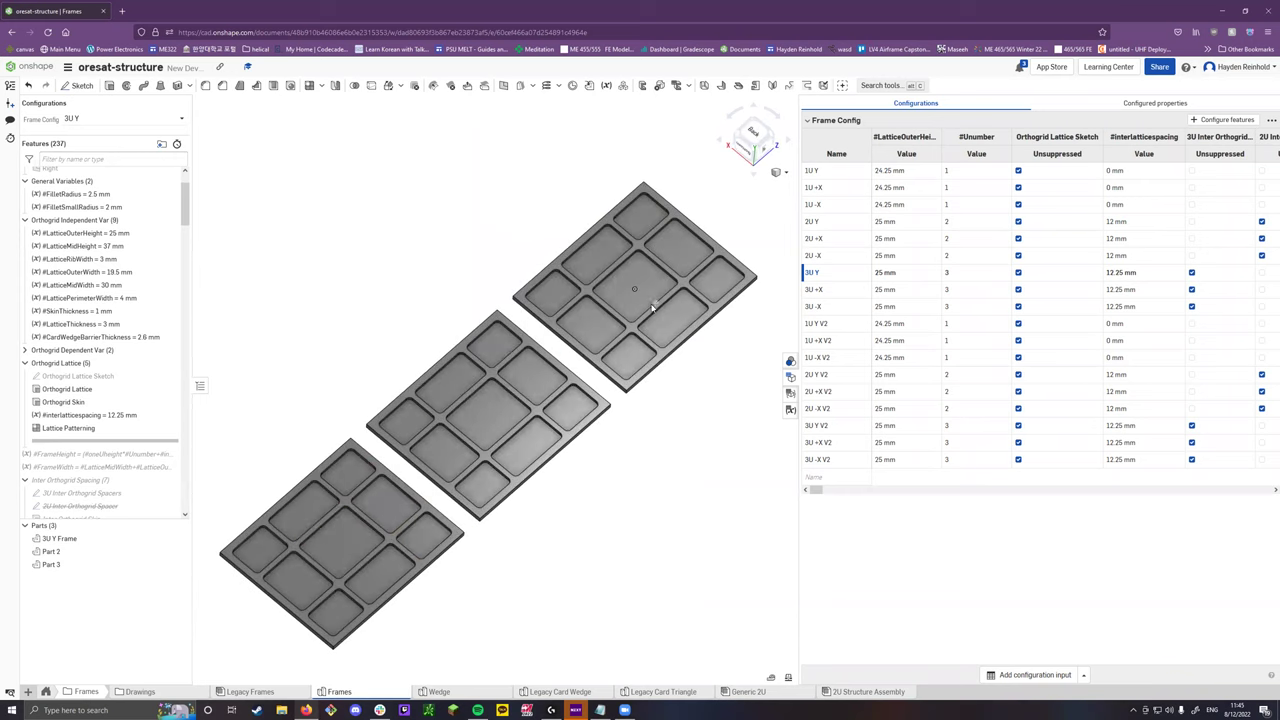
Roll the feature list forward to just after the #FrameWidth variable.
scroll(97, 338, down, 3)
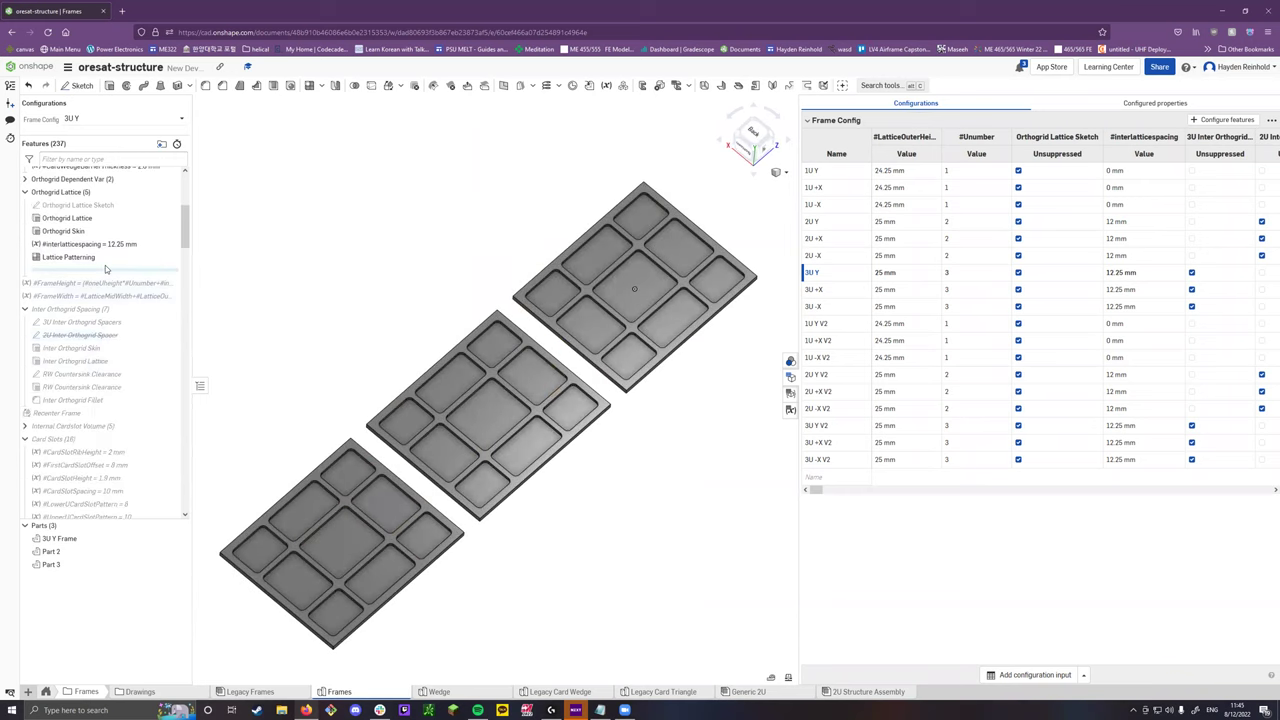
drag(105, 268, 64, 302)
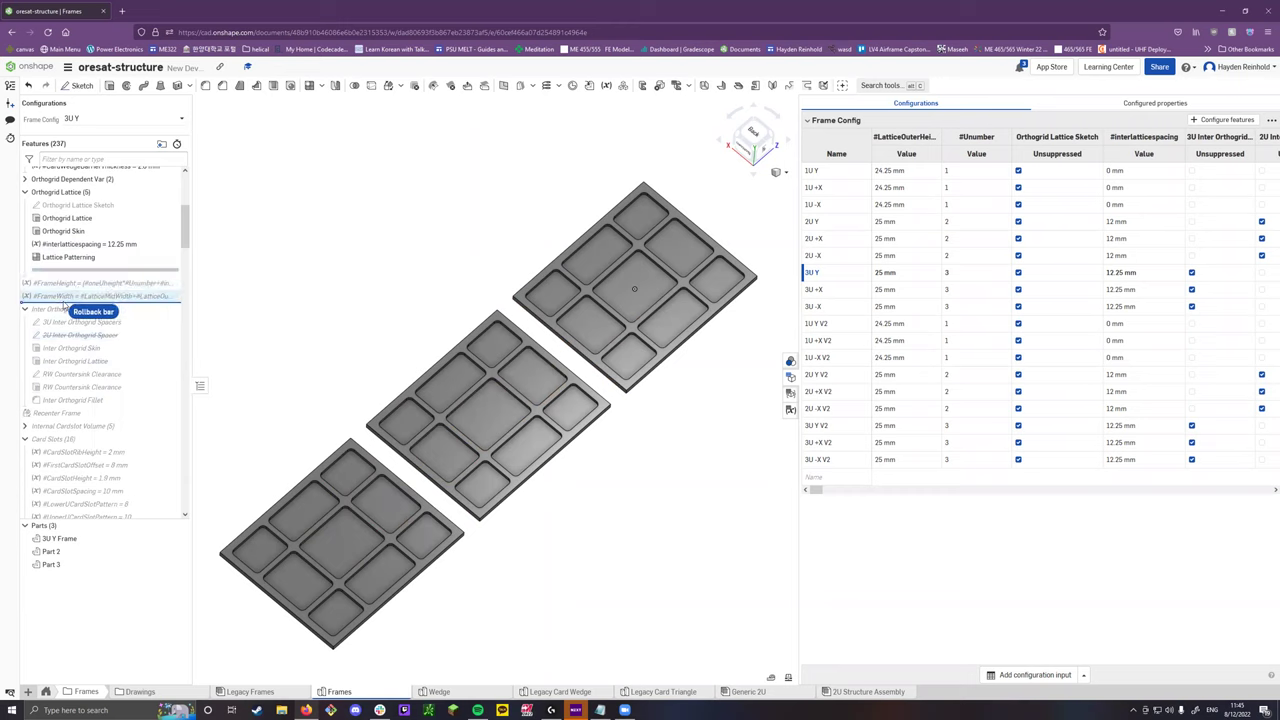
drag(64, 302, 64, 306)
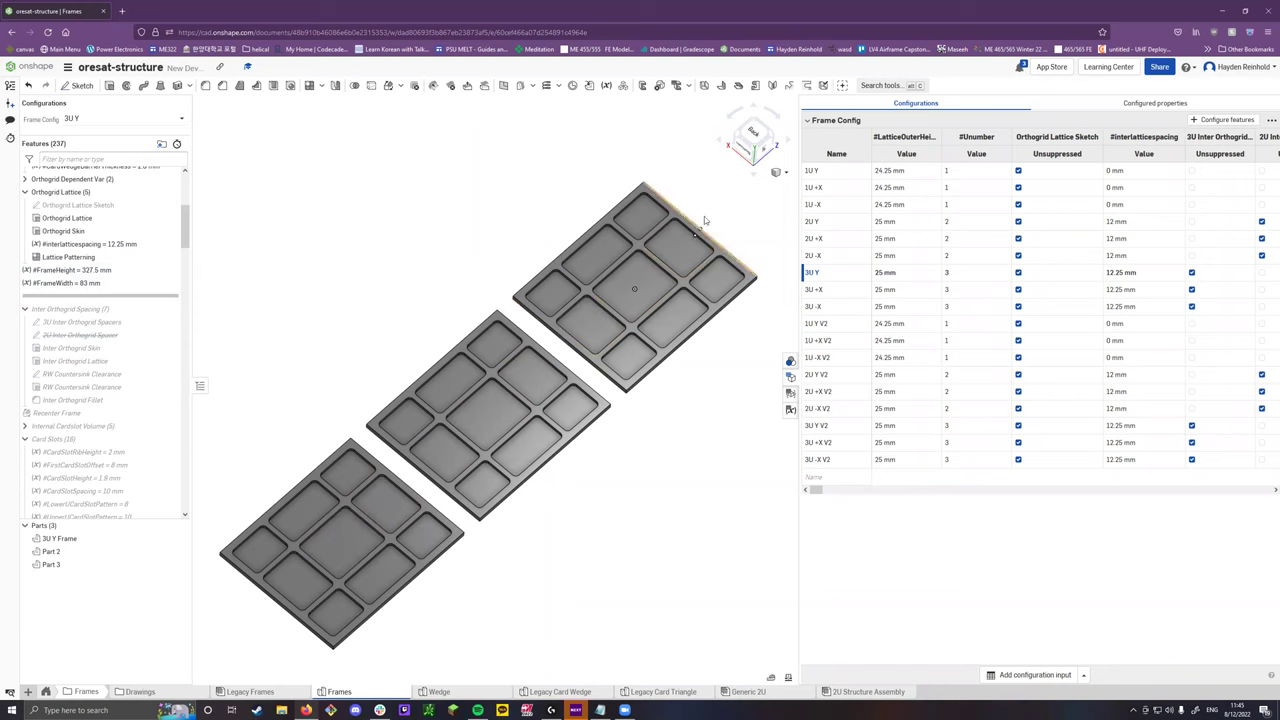
Open the #FrameHeight variable for editing, read through its value expression, and close it without changes.
click(90, 272)
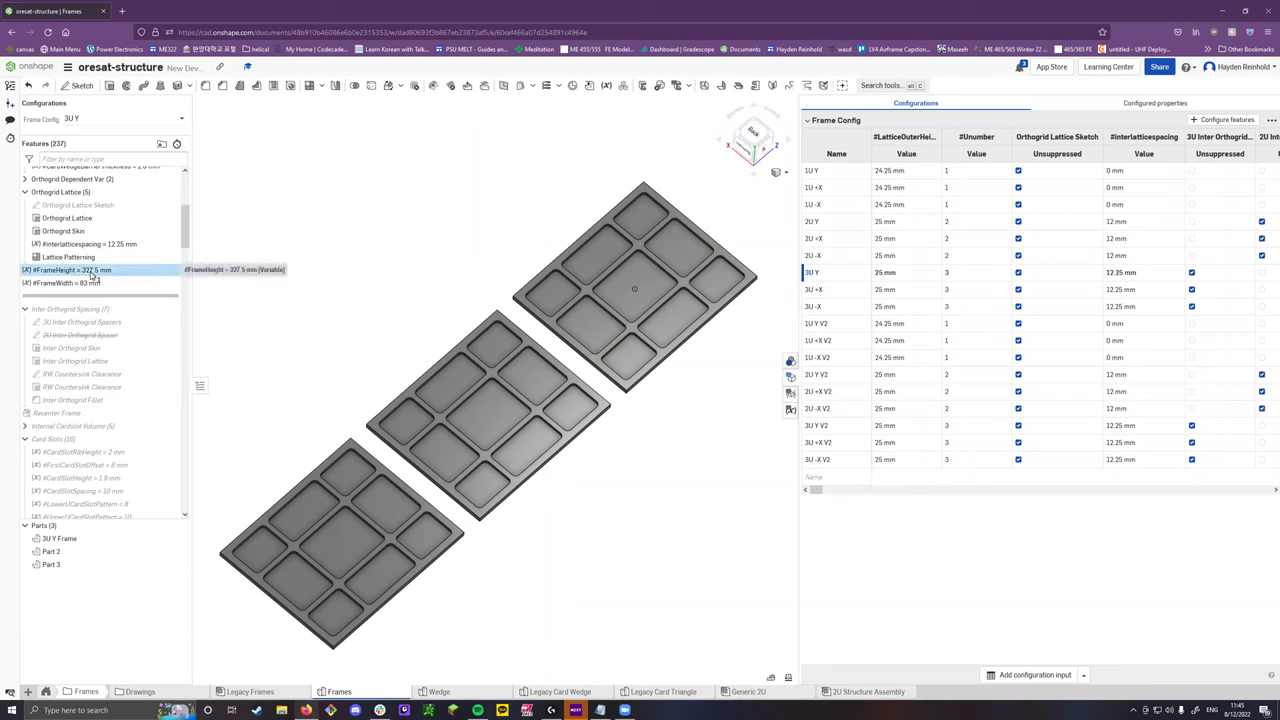
right_click(93, 281)
click(136, 289)
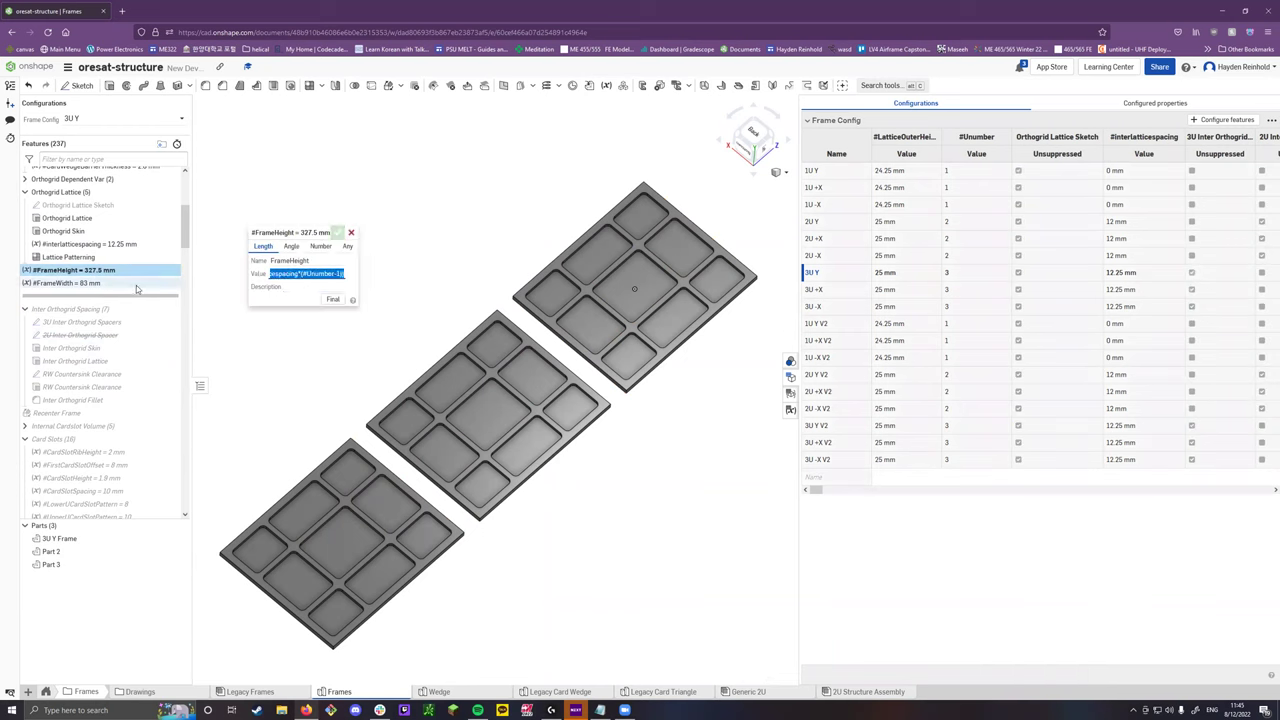
click(272, 274)
drag(272, 274, 309, 278)
click(309, 277)
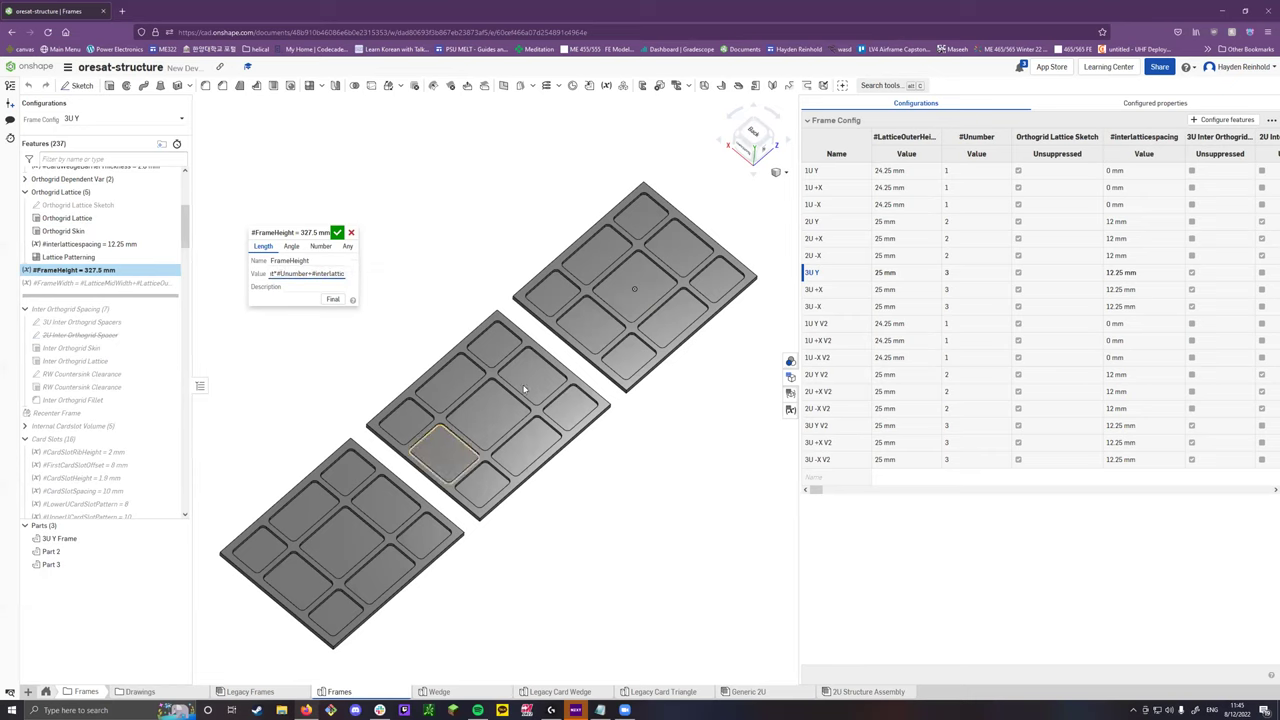
click(350, 233)
Roll the feature list forward past the Inter Orthogrid Spacing folder to fill the gaps between the lattice panels.
scroll(105, 250, down, 1)
drag(105, 244, 49, 350)
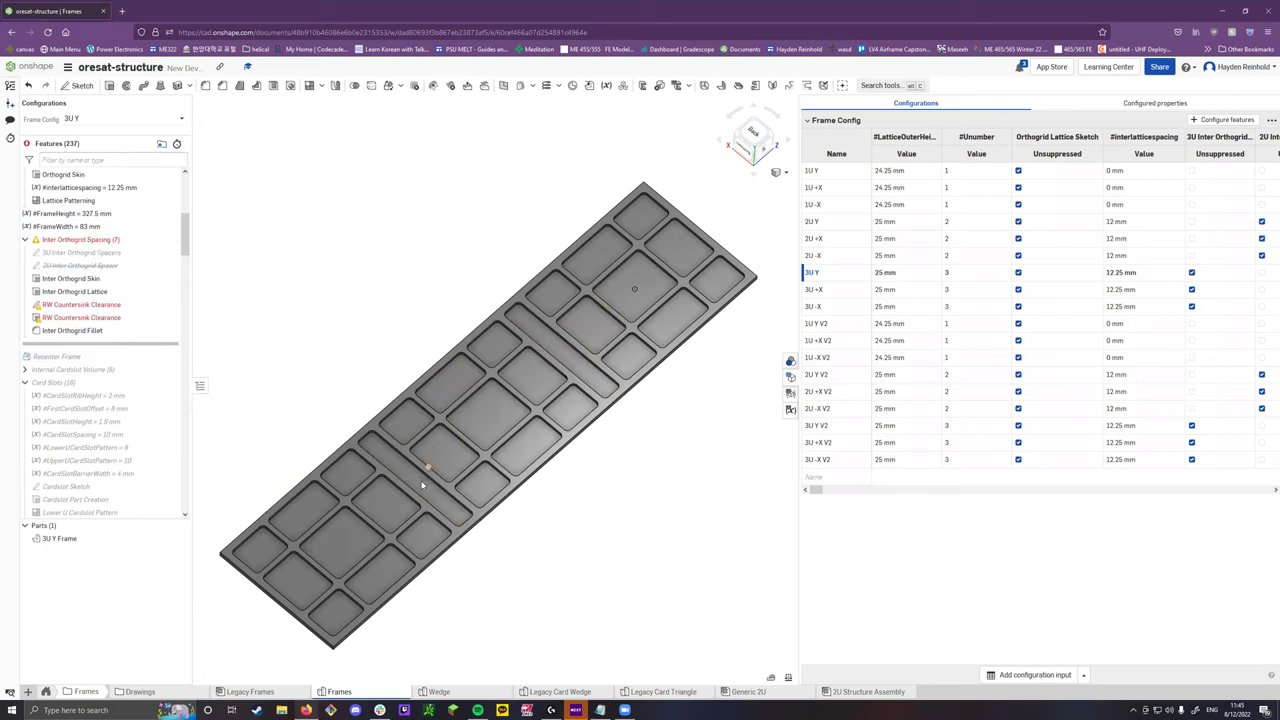
scroll(72, 282, down, 1)
scroll(72, 279, up, 1)
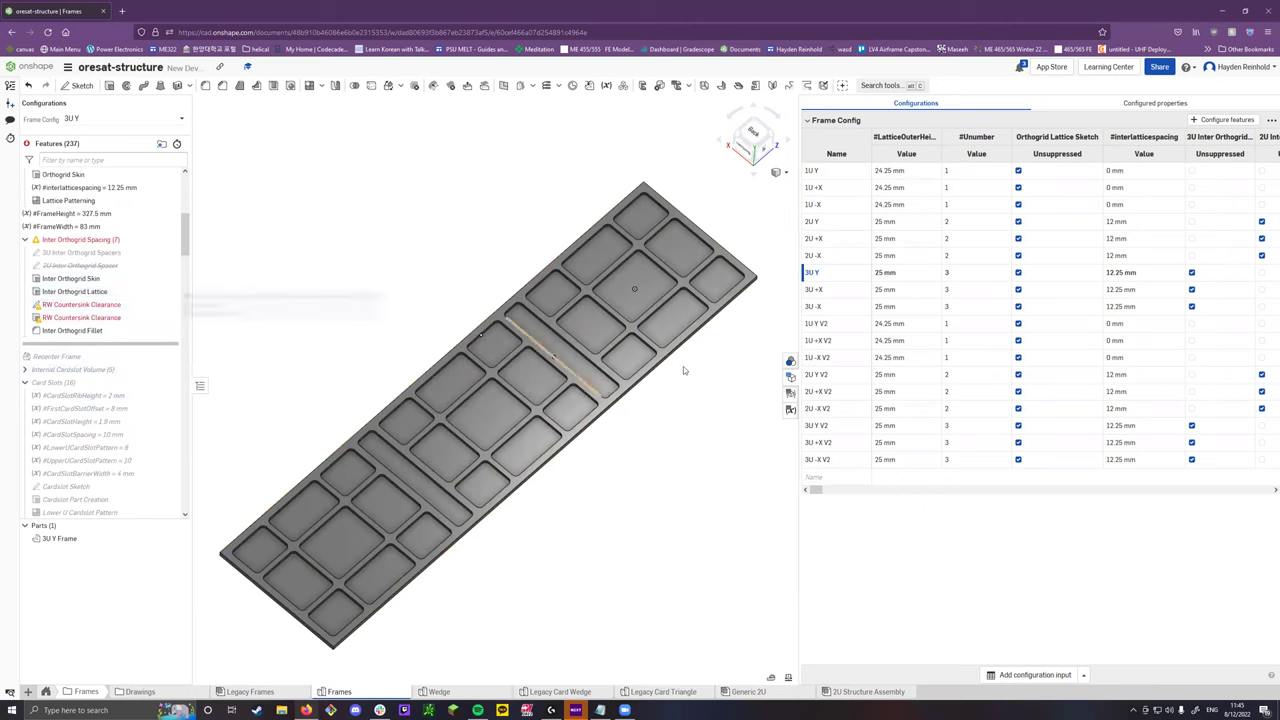
Roll the feature list forward past Internal Cardslot Volume and inspect the raised ends on the frame's inner side.
scroll(80, 293, down, 1)
drag(84, 290, 59, 323)
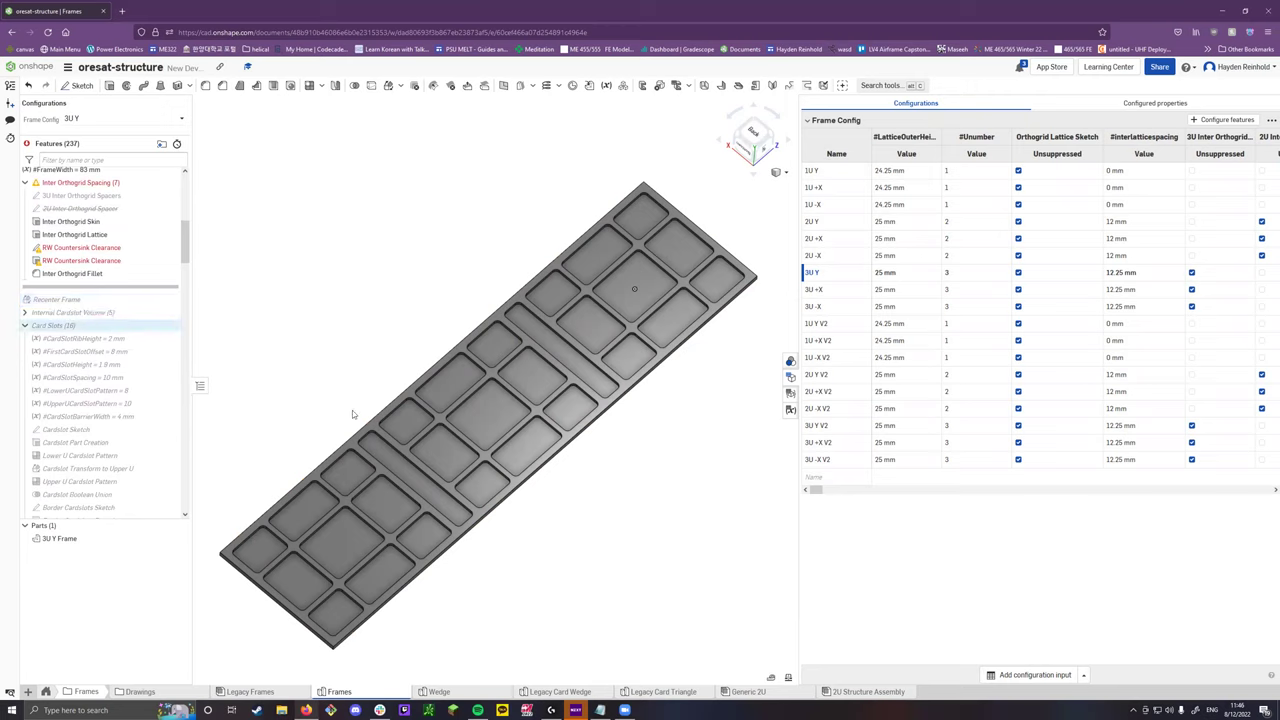
right_drag(470, 310, 579, 349)
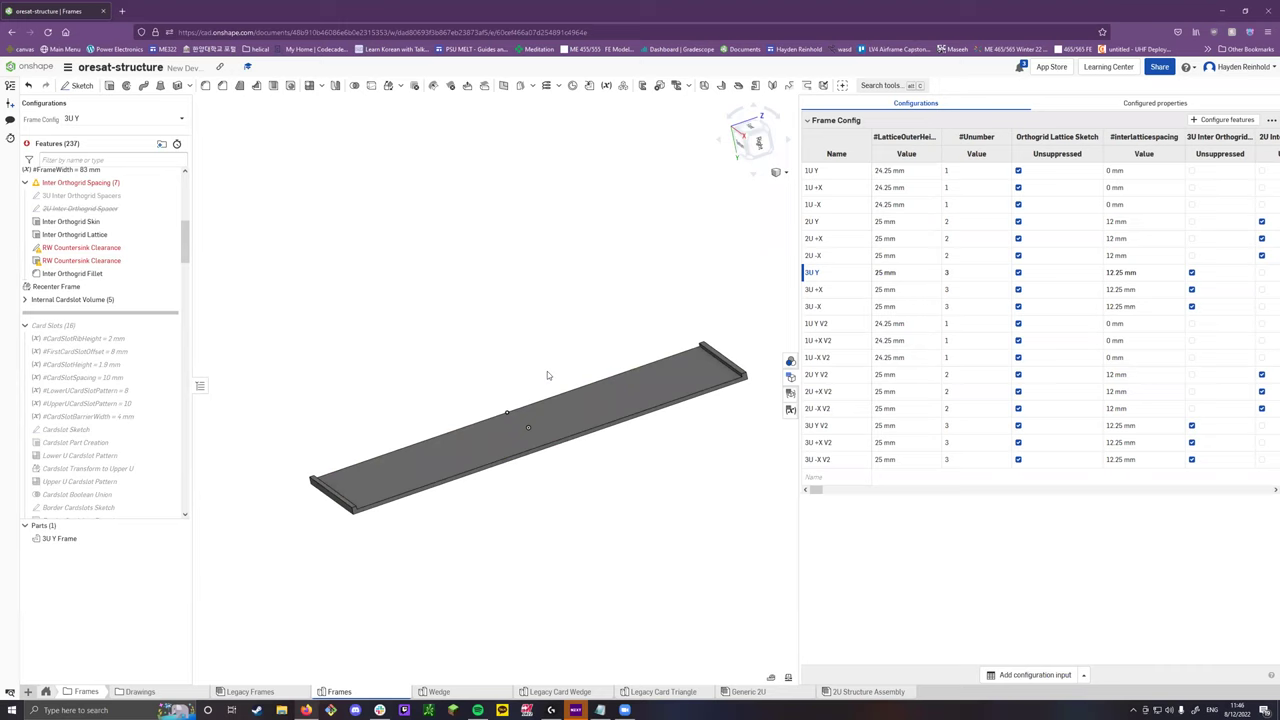
right_drag(462, 396, 474, 396)
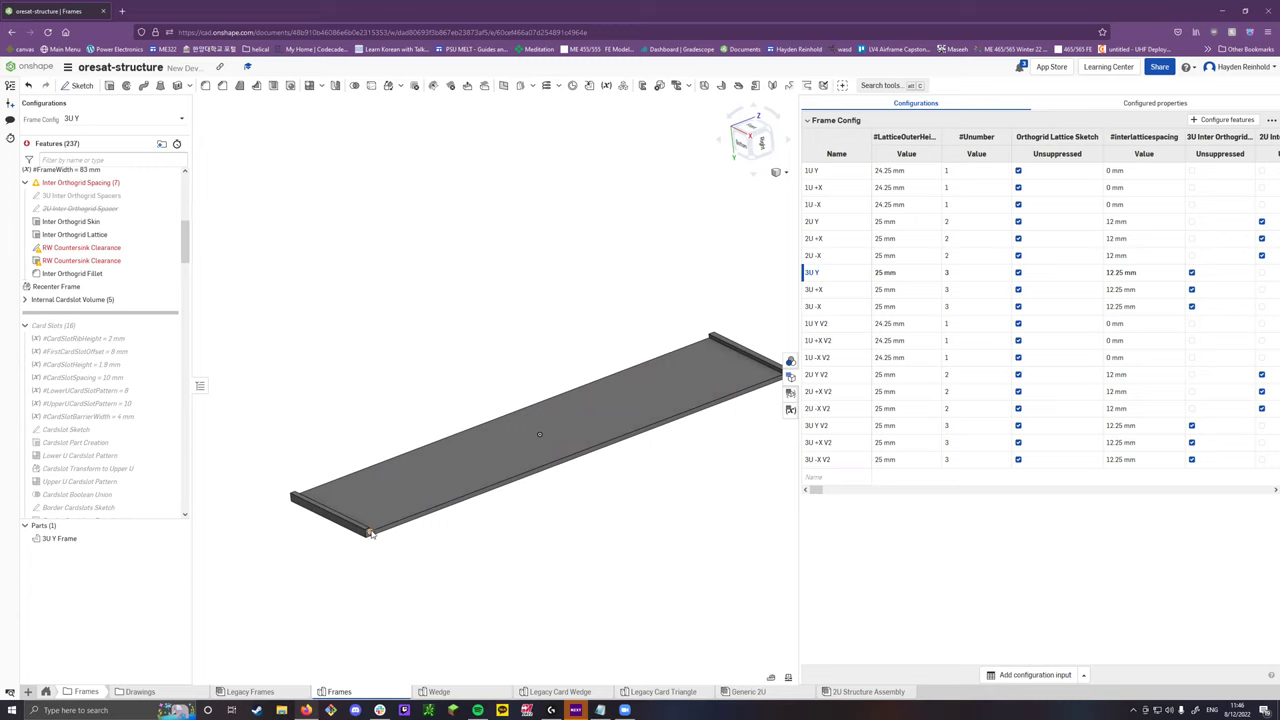
scroll(370, 533, up, 2)
scroll(355, 532, down, 4)
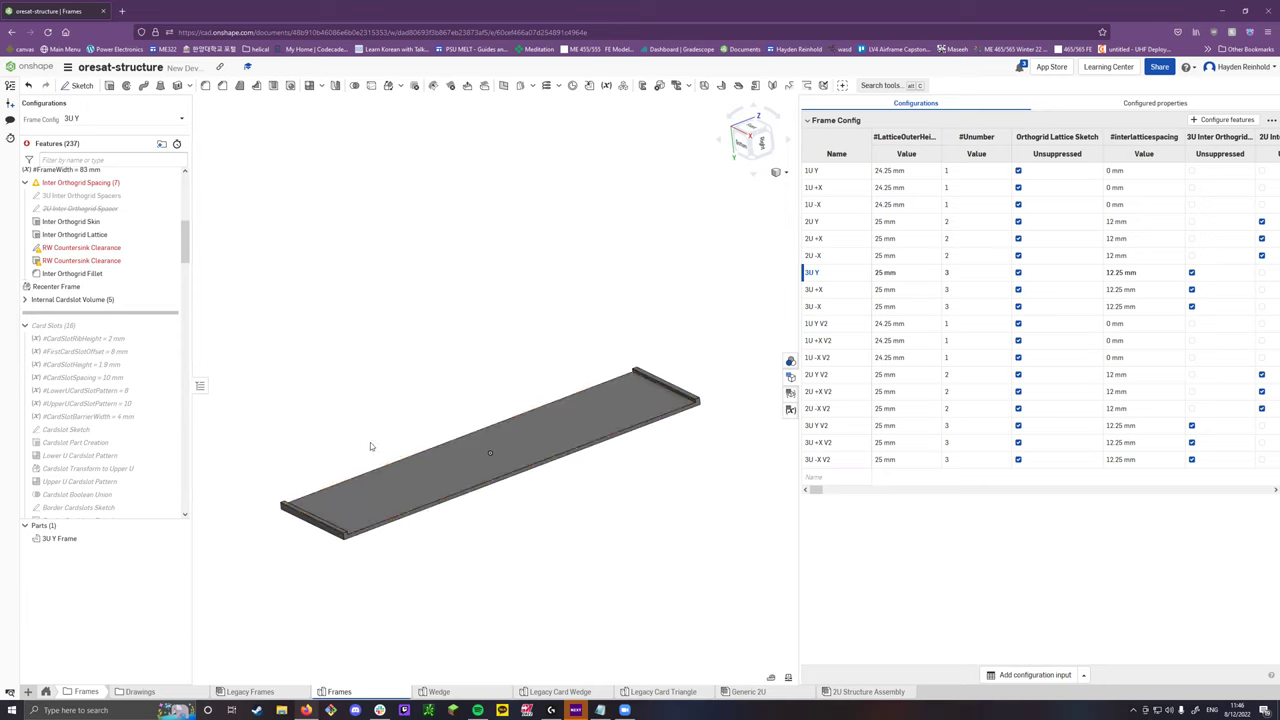
right_drag(370, 442, 374, 446)
Roll the feature list forward past the Card Slots folder to just after Top Cutout Radii.
scroll(45, 230, down, 2)
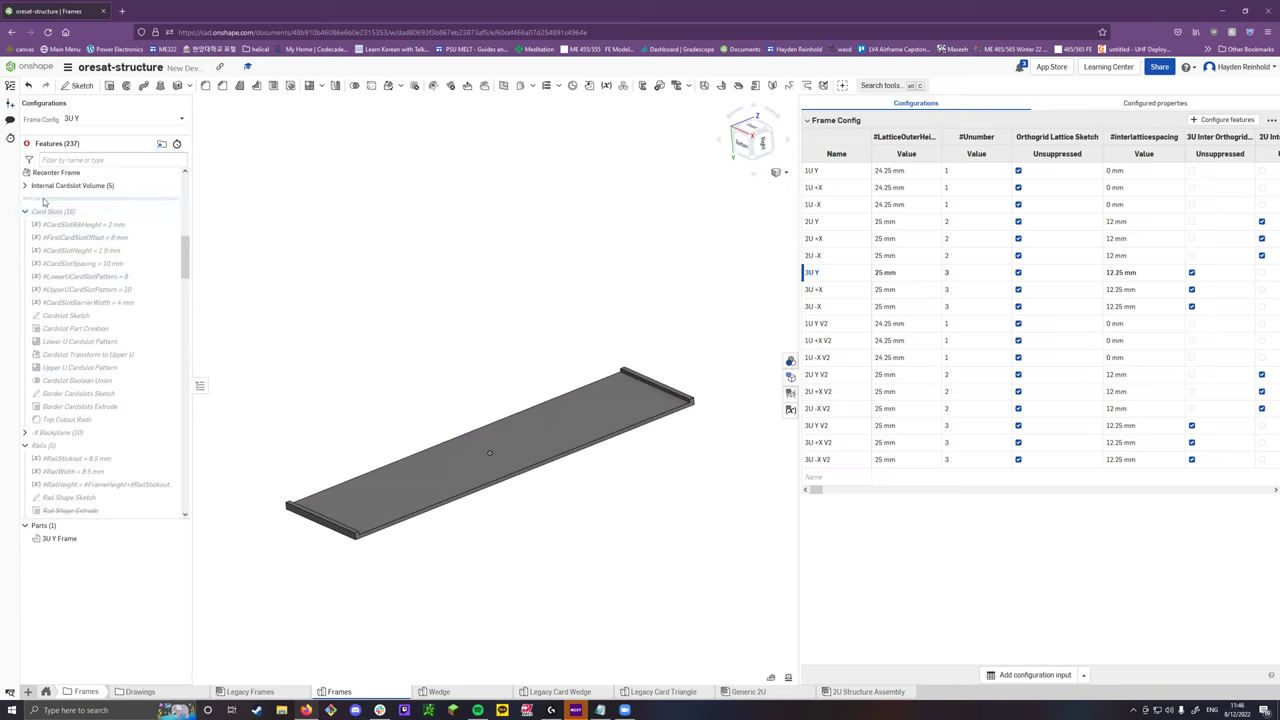
drag(22, 431, 64, 422)
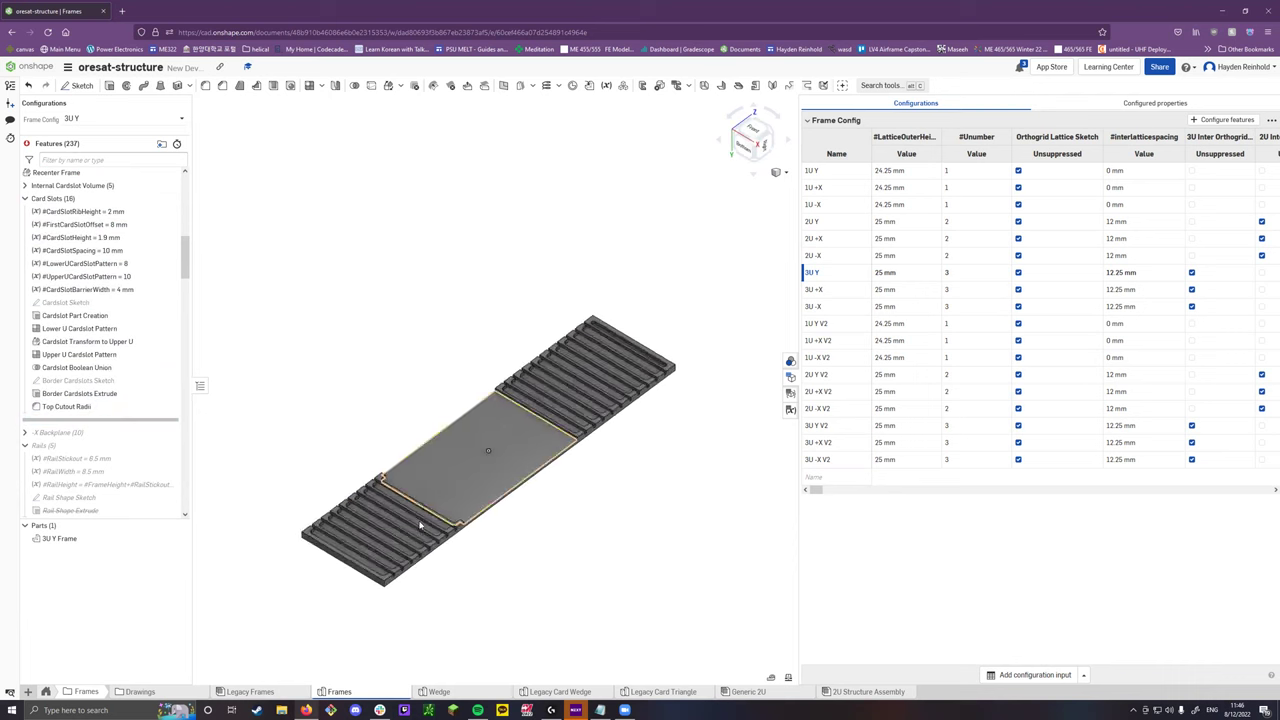
Switch the frame through the 2U Y and 1U Y configurations and inspect the card slots in each.
scroll(420, 527, up, 5)
right_click(835, 224)
click(850, 232)
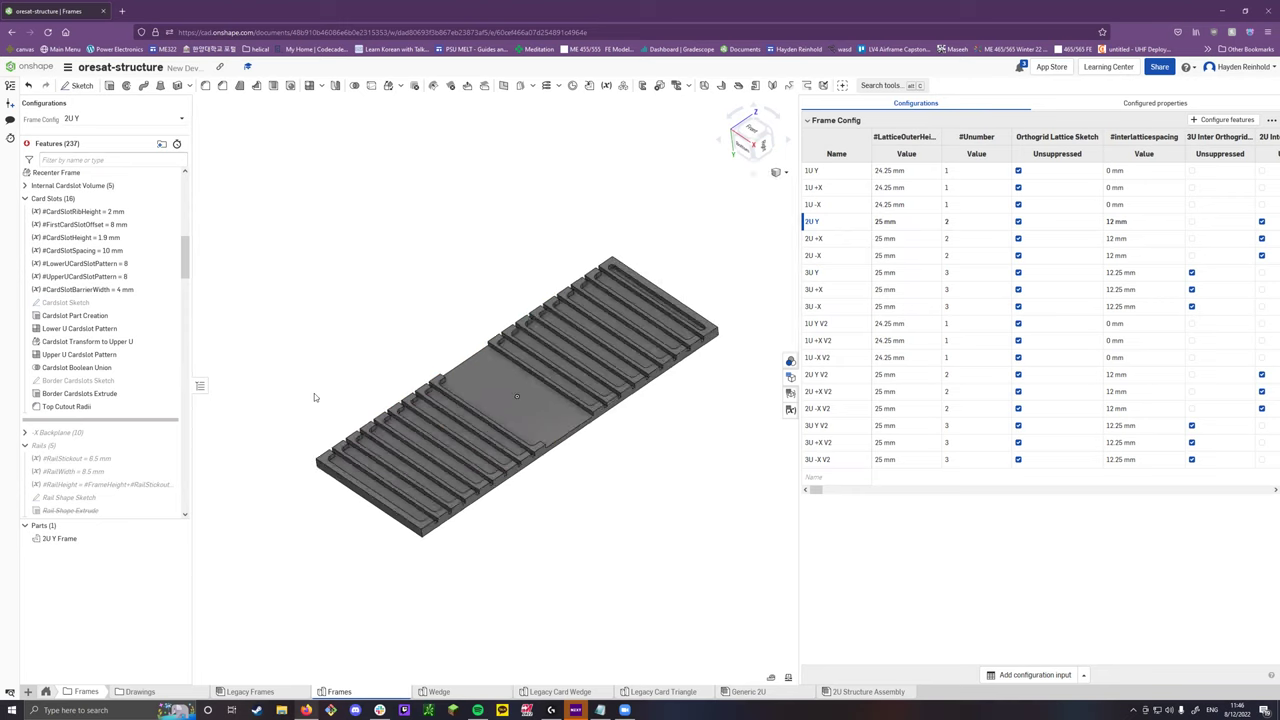
right_click(816, 178)
click(835, 184)
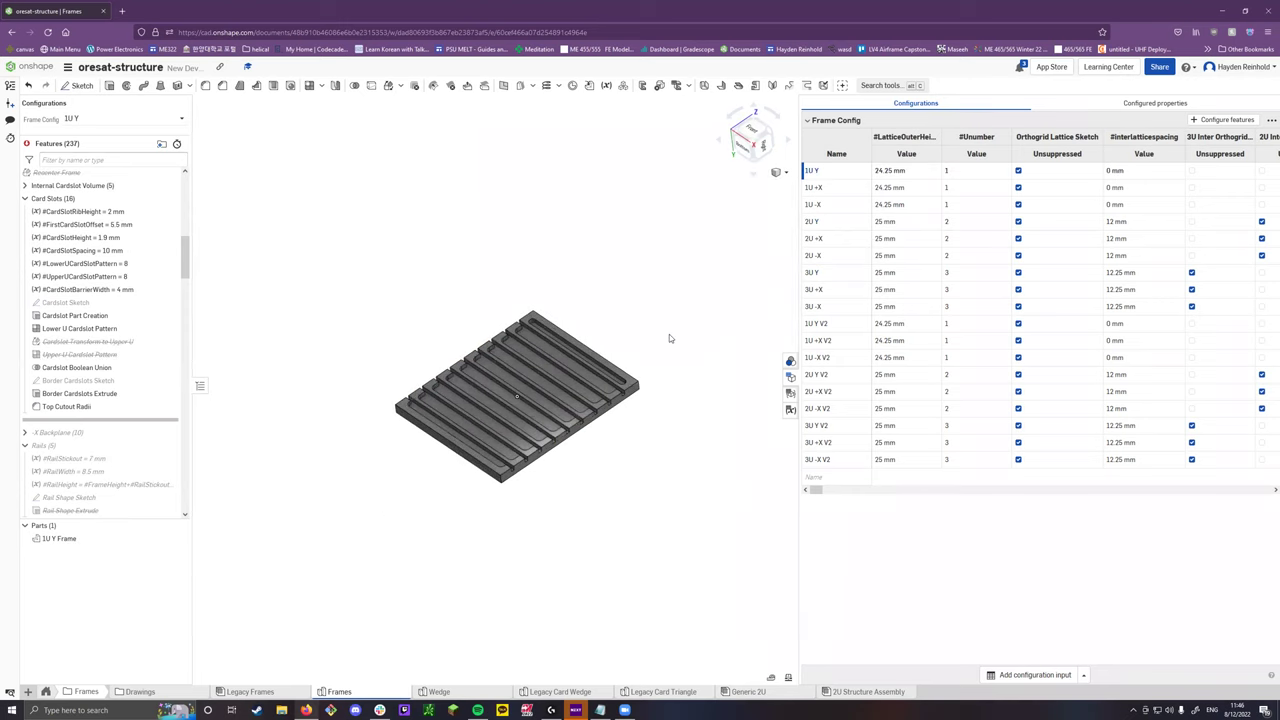
scroll(531, 425, up, 5)
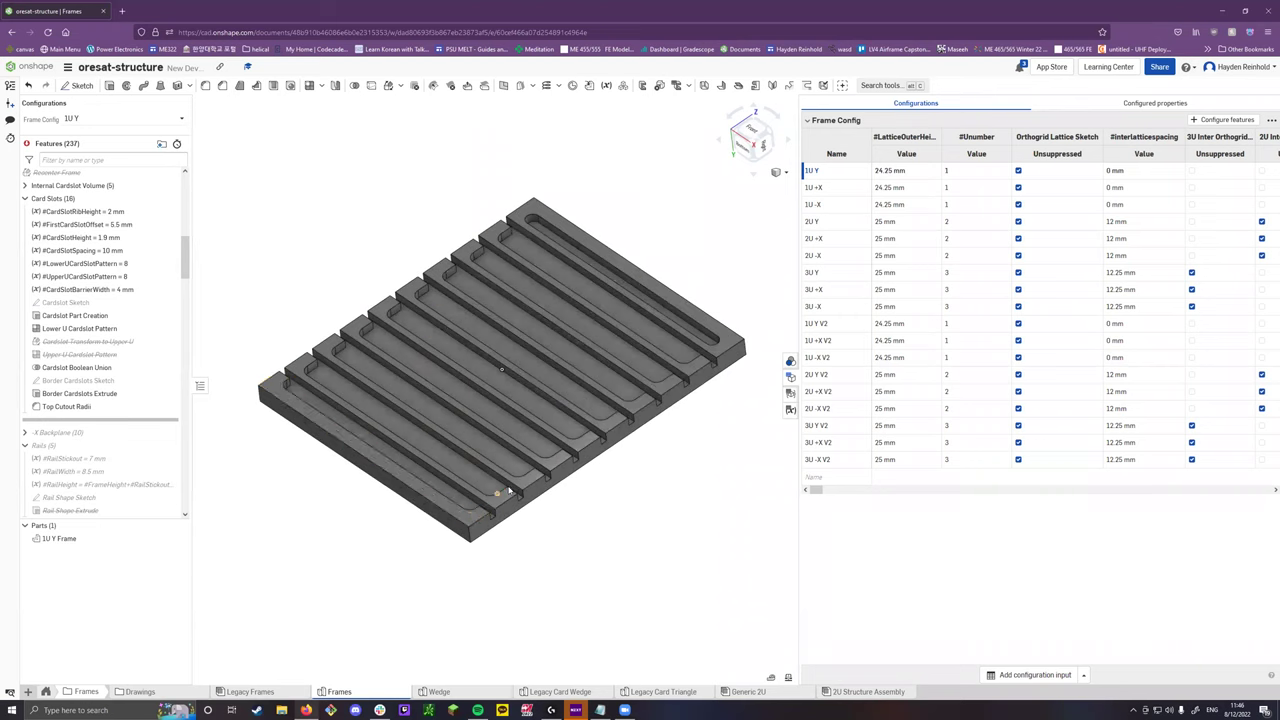
Return to the 2U Y configuration and examine its lower and upper card slot patterns.
right_click(823, 221)
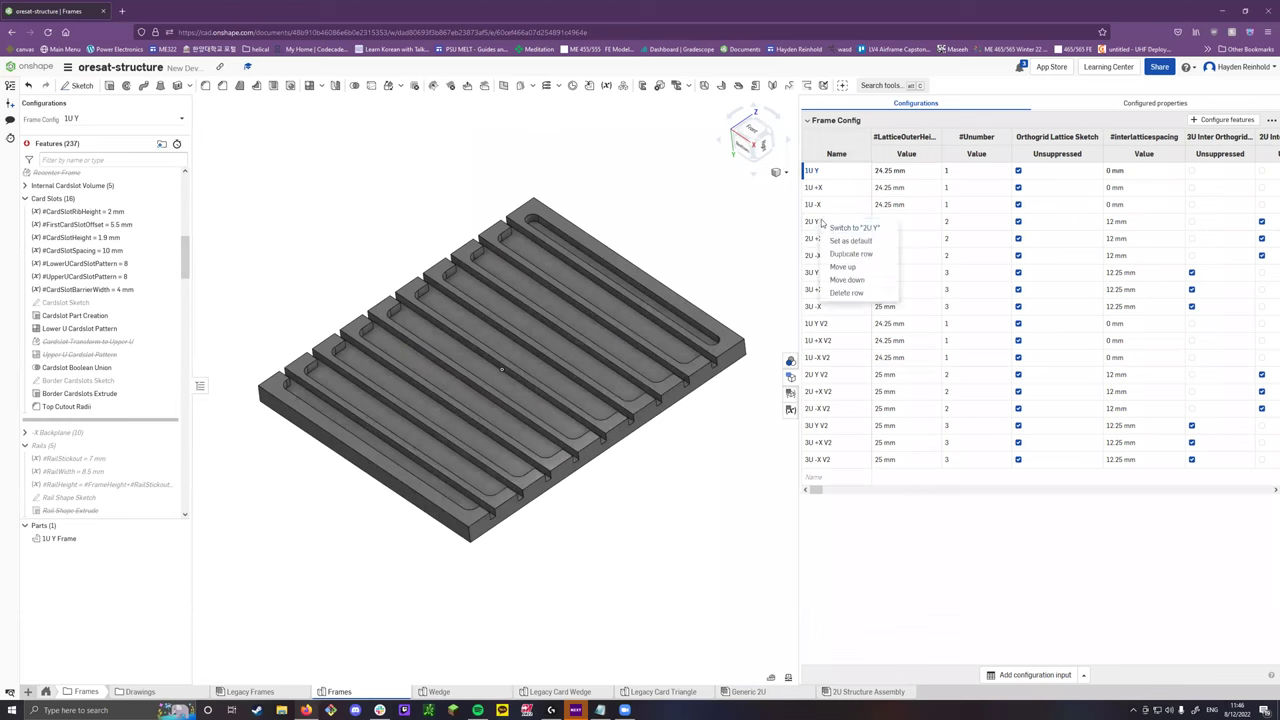
click(830, 227)
click(826, 232)
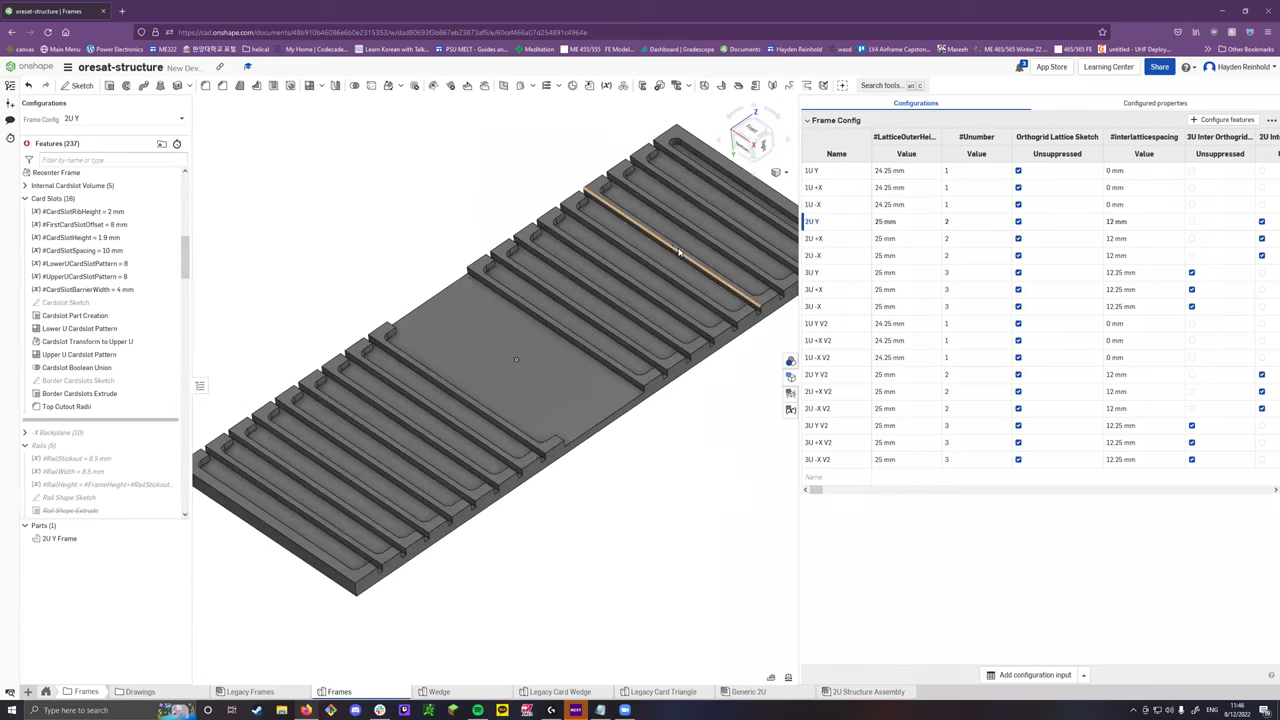
scroll(110, 340, down, 1)
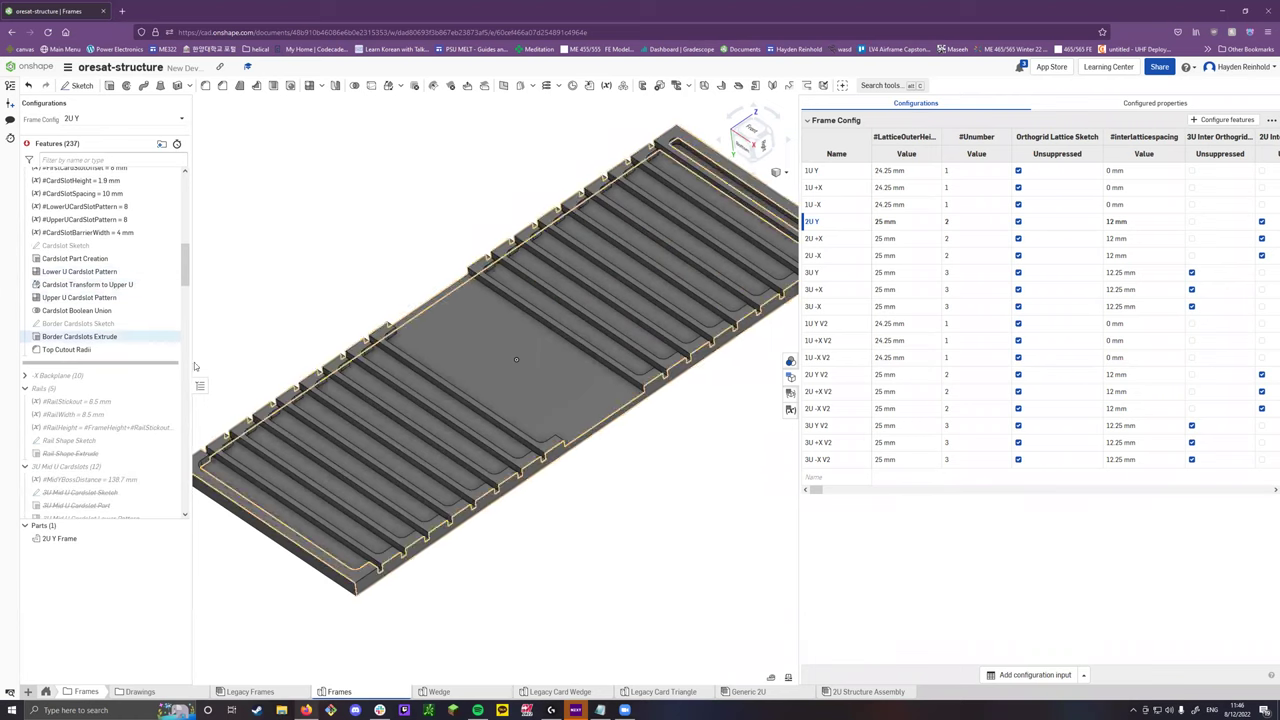
scroll(465, 528, down, 3)
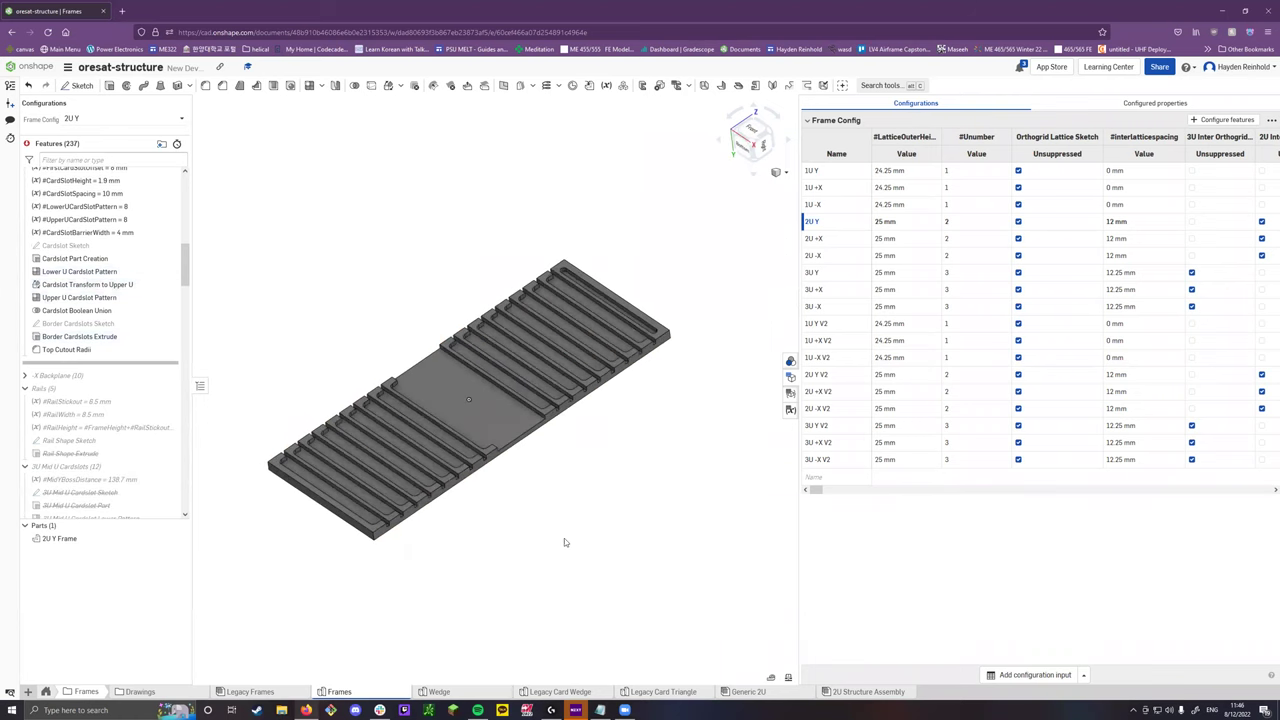
scroll(130, 340, down, 2)
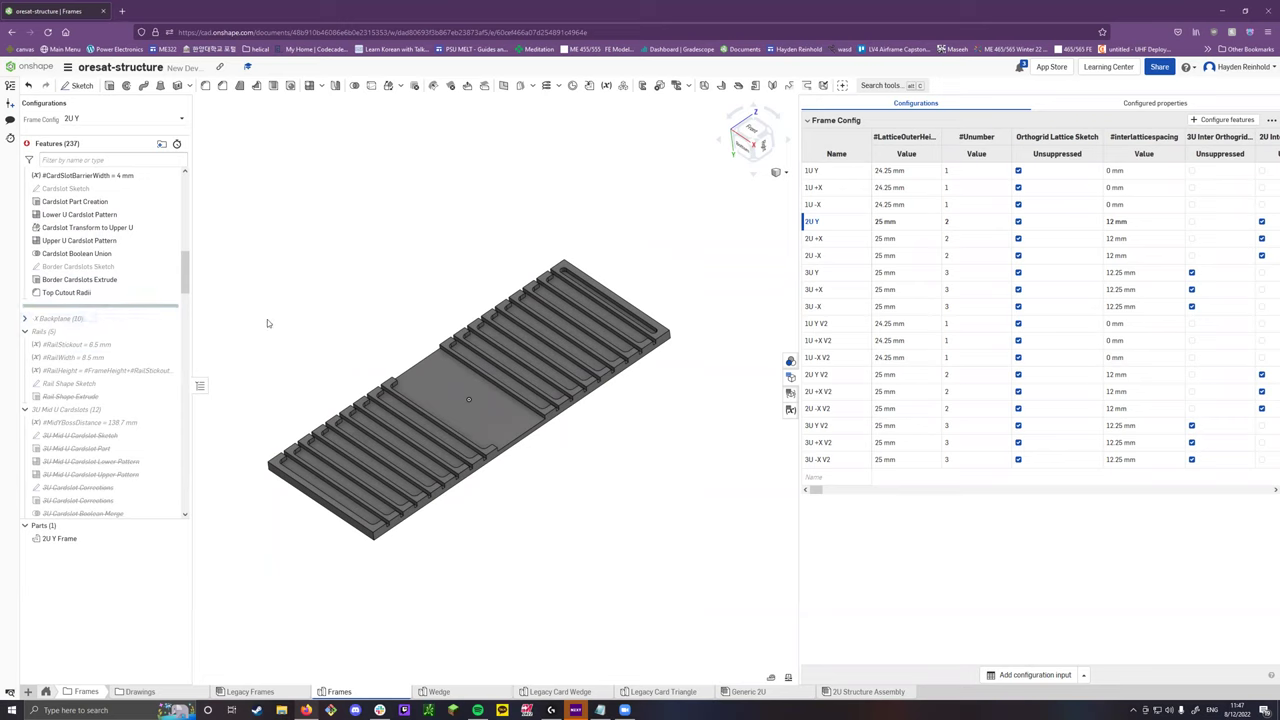
Roll the feature list forward past the -X Backplane folder and expand that folder.
mouse_move(113, 311)
mouse_down()
mouse_move(95, 335)
mouse_move(80, 330)
mouse_move(395, 345)
mouse_up()
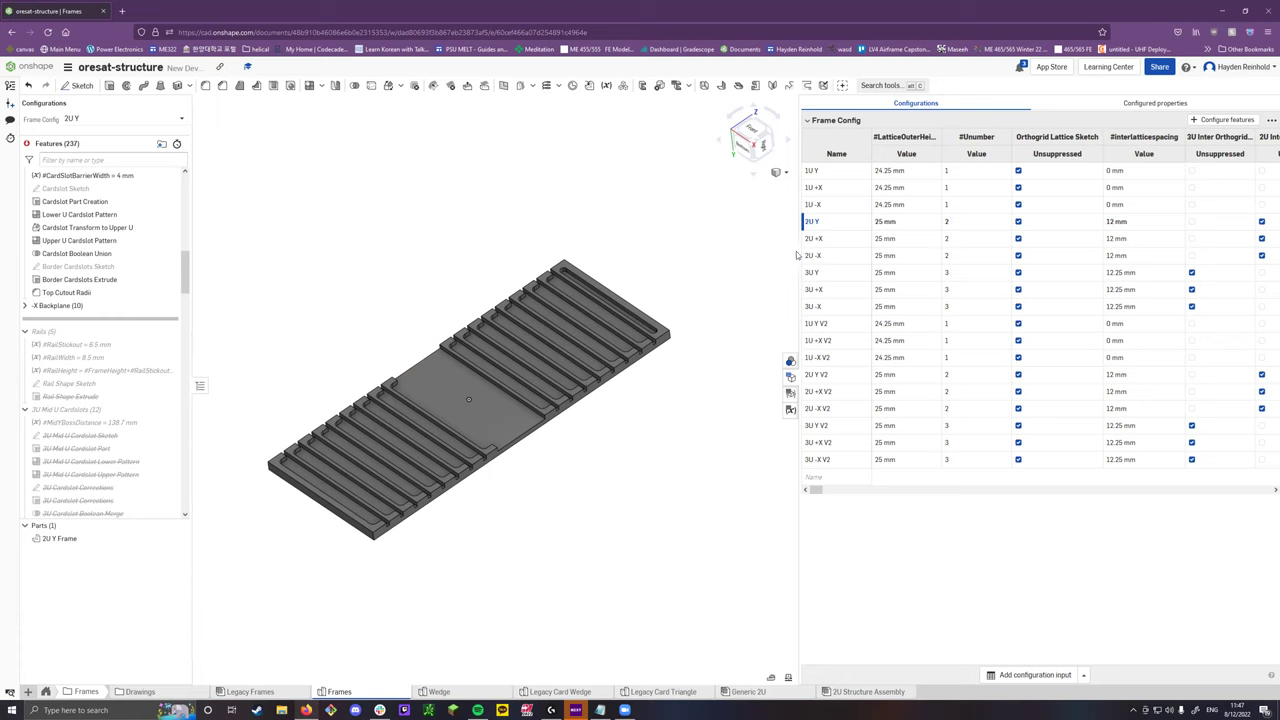
drag(119, 323, 30, 318)
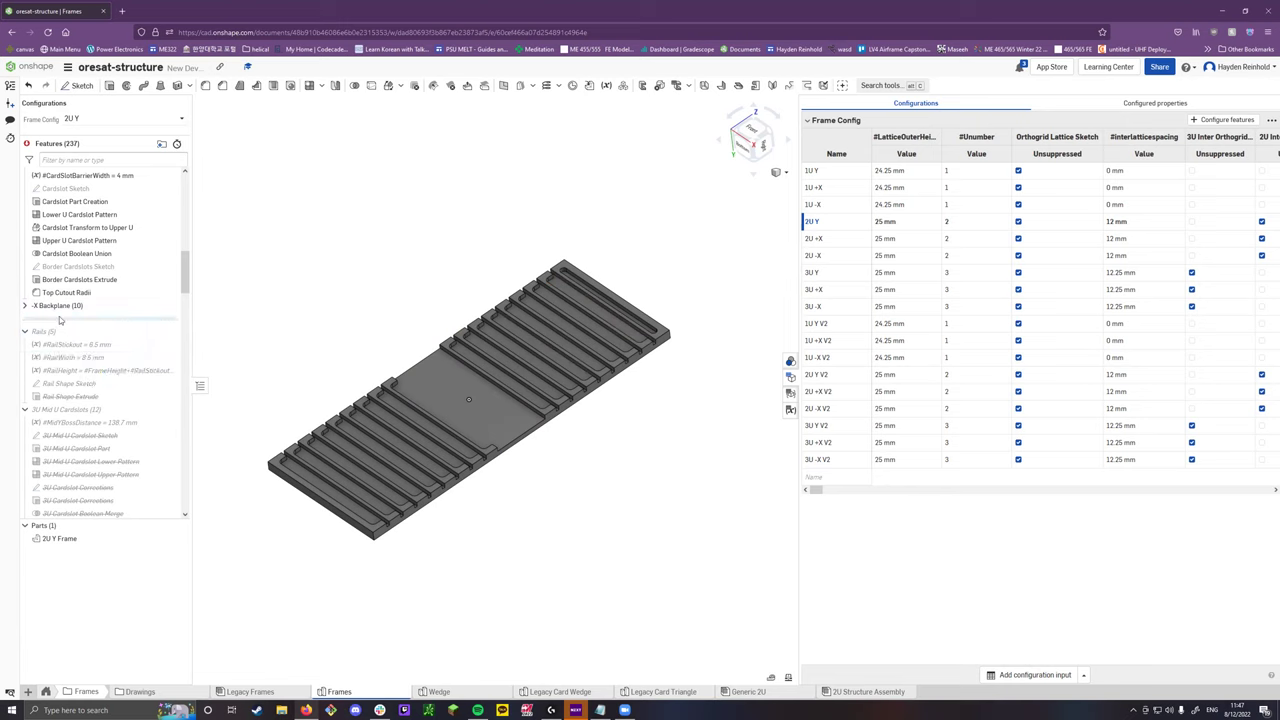
click(25, 307)
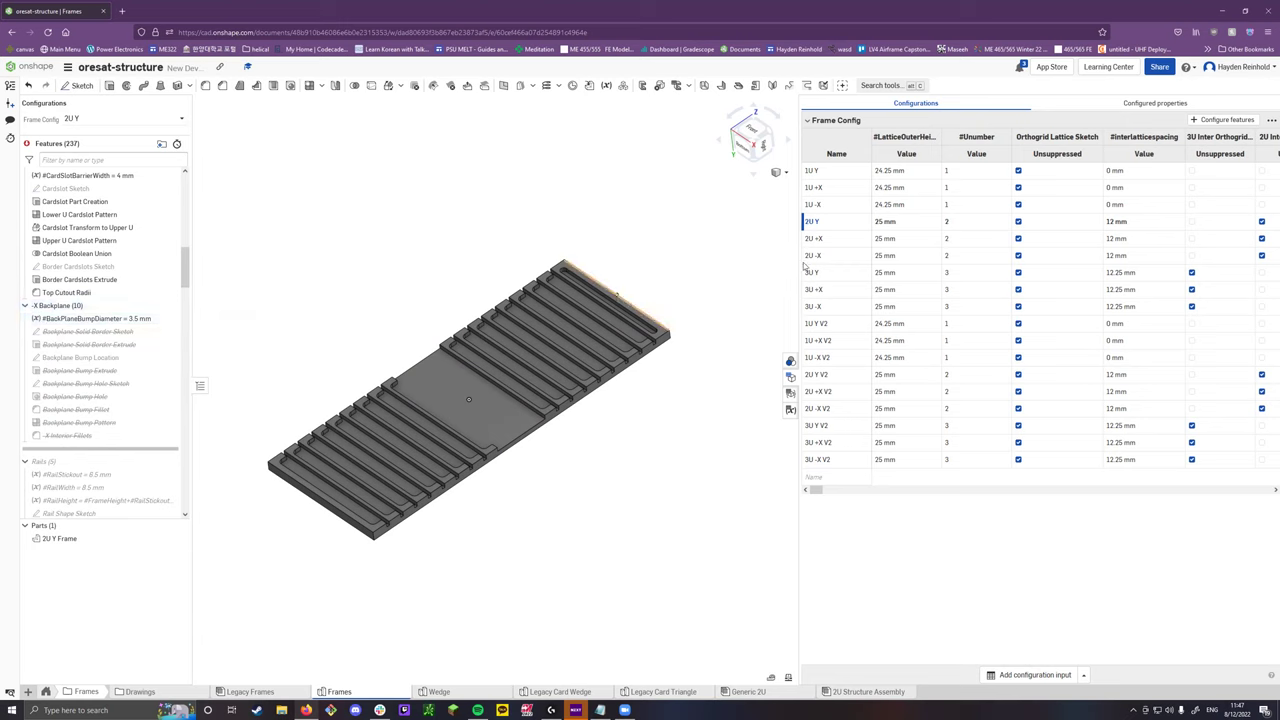
Switch the frame to the 1U -X configuration and inspect its backplane bumps and solid border.
right_click(842, 207)
click(849, 211)
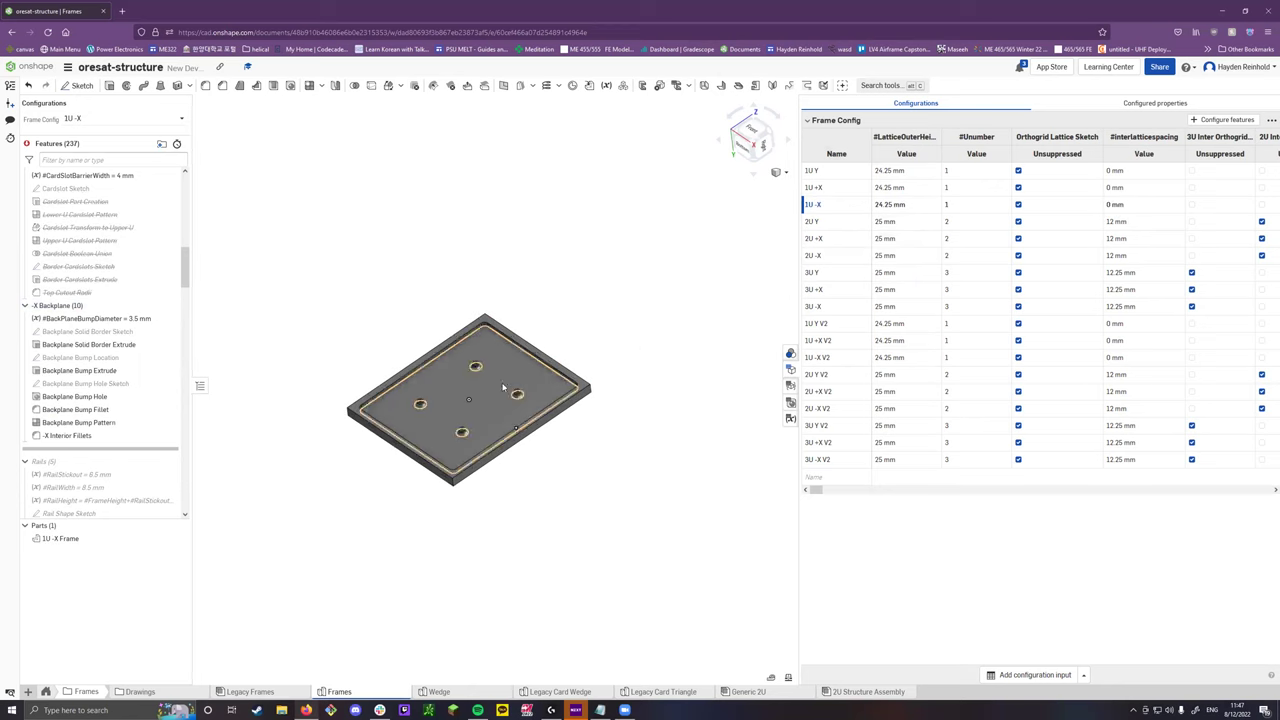
scroll(60, 300, down, 5)
Roll the feature list forward past the Rails folder and on to the end, after Frame Corner Fillet.
click(46, 234)
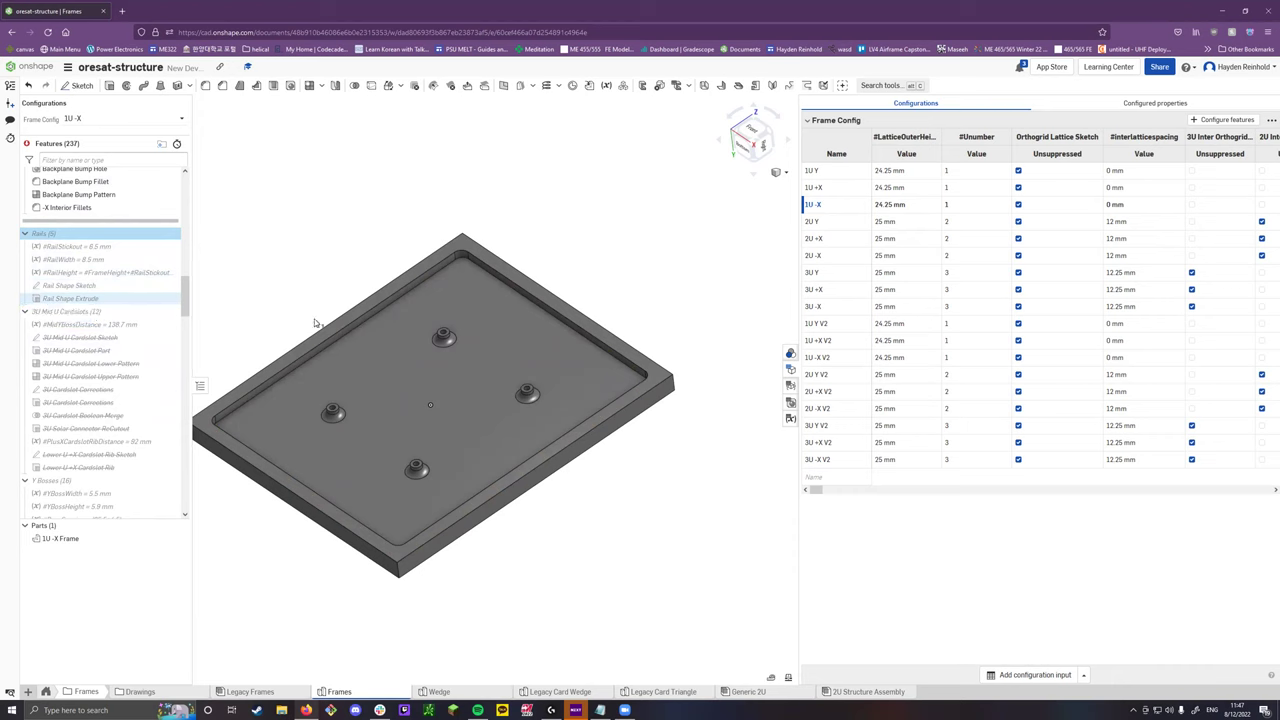
drag(100, 221, 100, 306)
scroll(60, 290, down, 1)
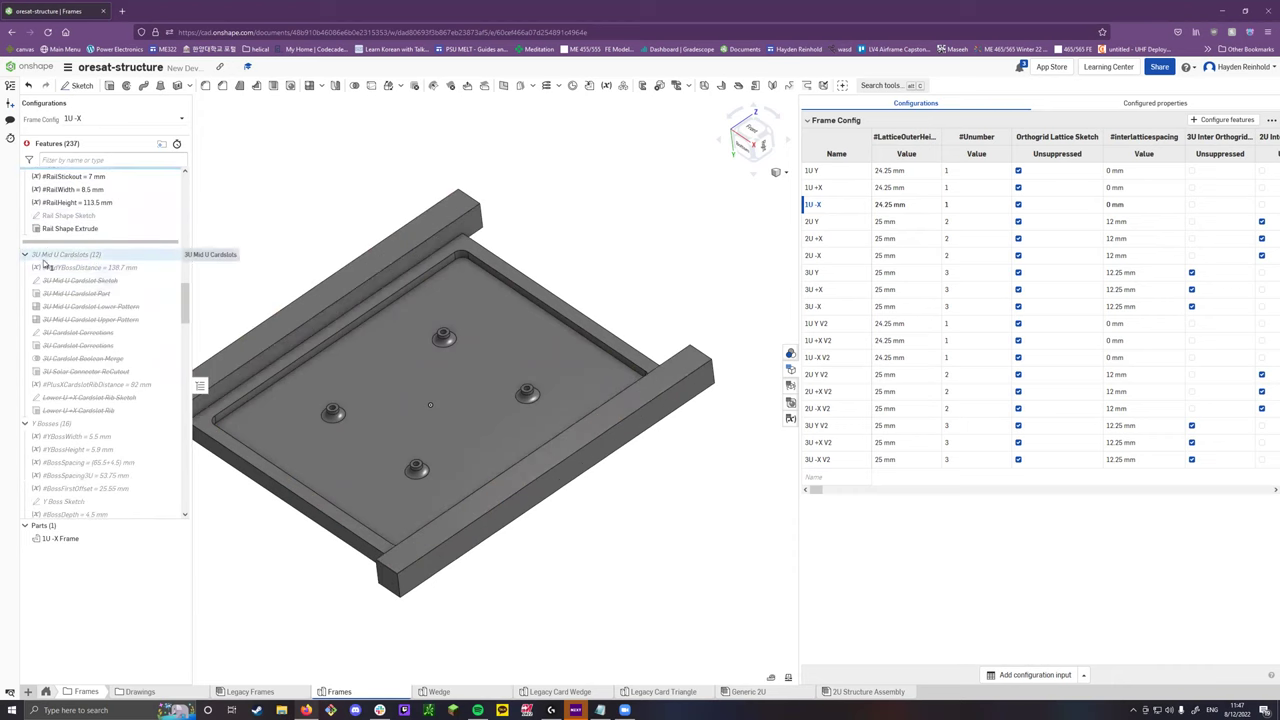
mouse_move(87, 241)
mouse_down()
mouse_move(80, 414)
mouse_move(40, 458)
mouse_move(25, 440)
mouse_move(25, 457)
mouse_move(24, 394)
mouse_move(24, 516)
mouse_up()
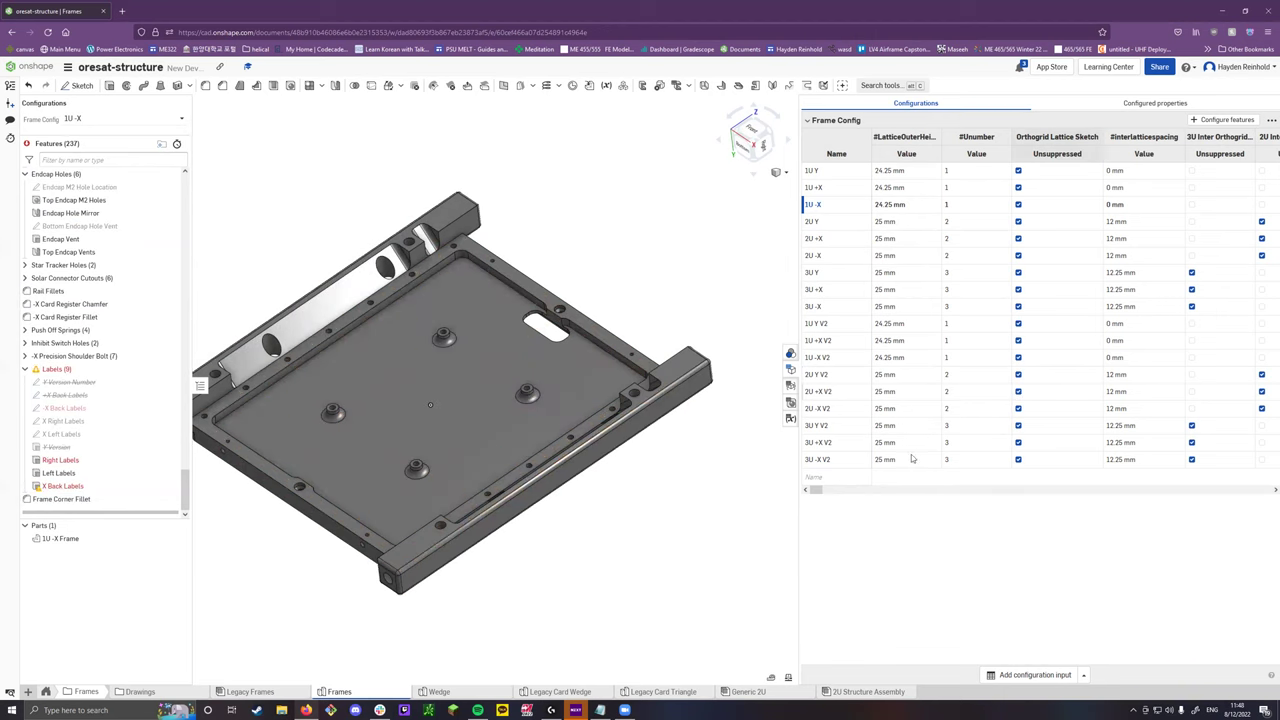
Examine the 3U and 2U inter-orthogrid spacer columns in the Frame Config table.
scroll(822, 490, right, 5)
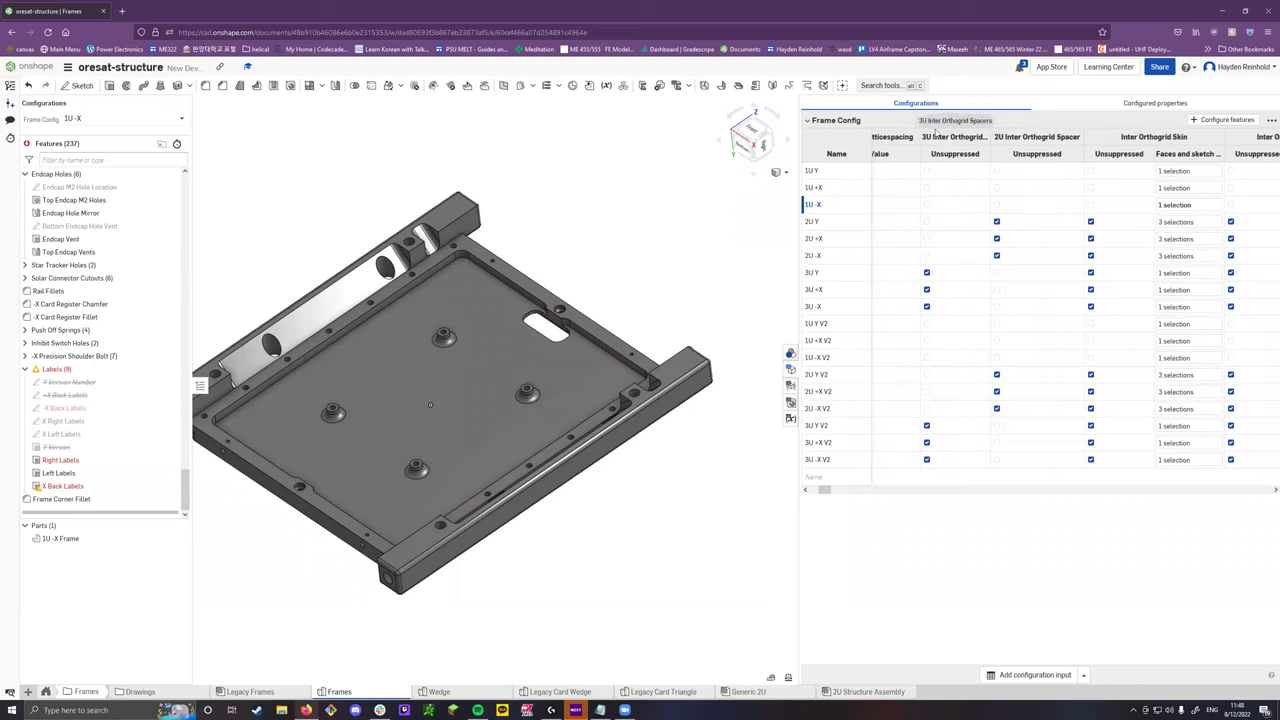
drag(924, 133, 987, 134)
key(Escape)
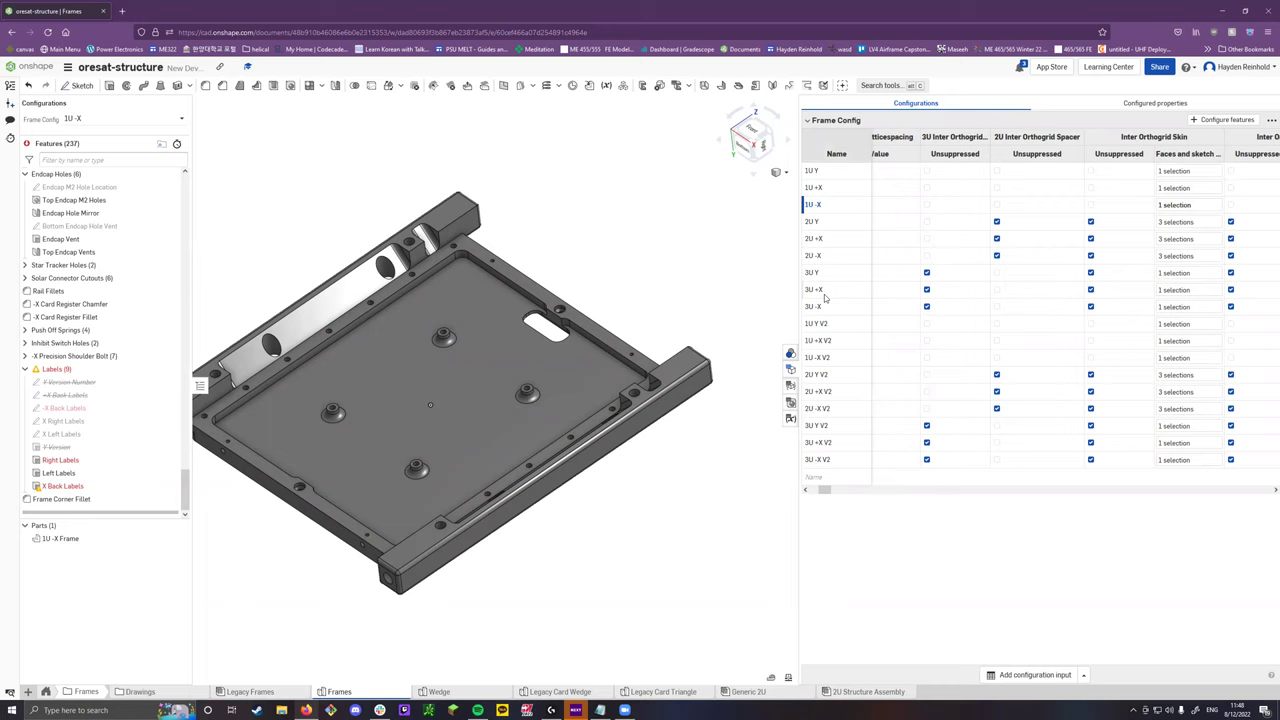
Add Frame Corner Fillet's suppression to the Frame Config table and suppress the fillet for the 1U -X configuration.
click(1218, 120)
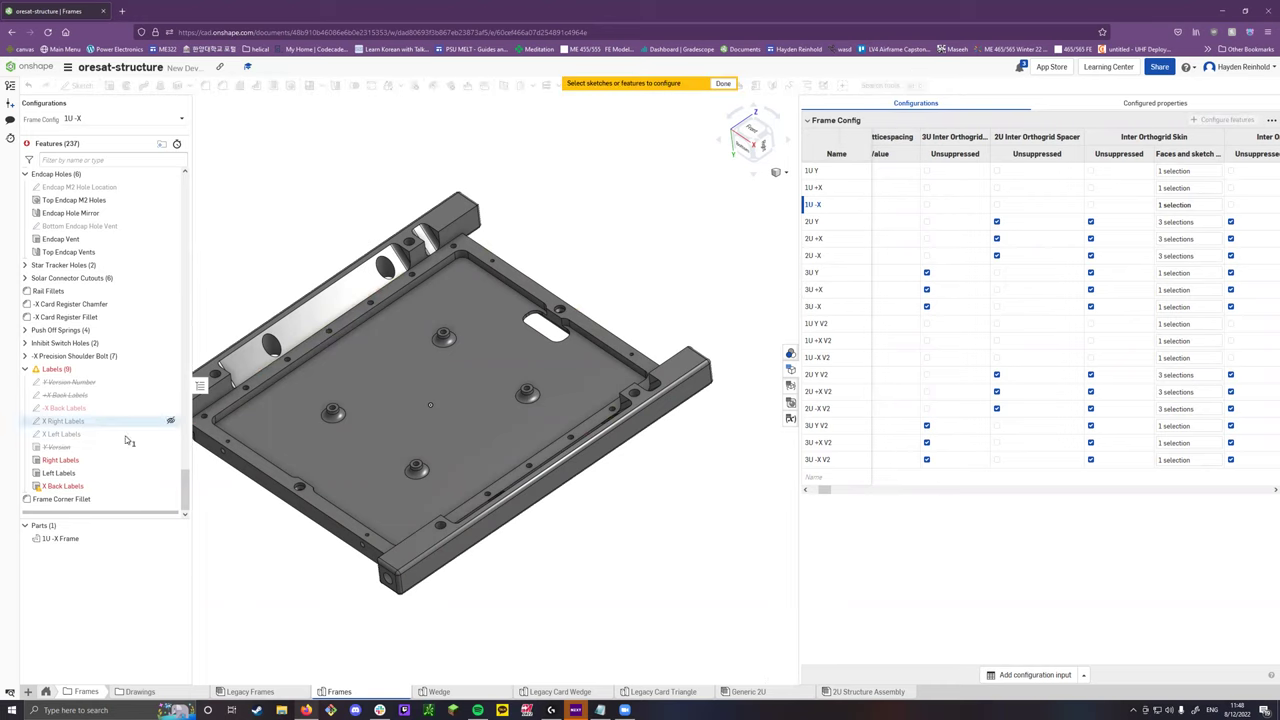
click(82, 499)
click(278, 515)
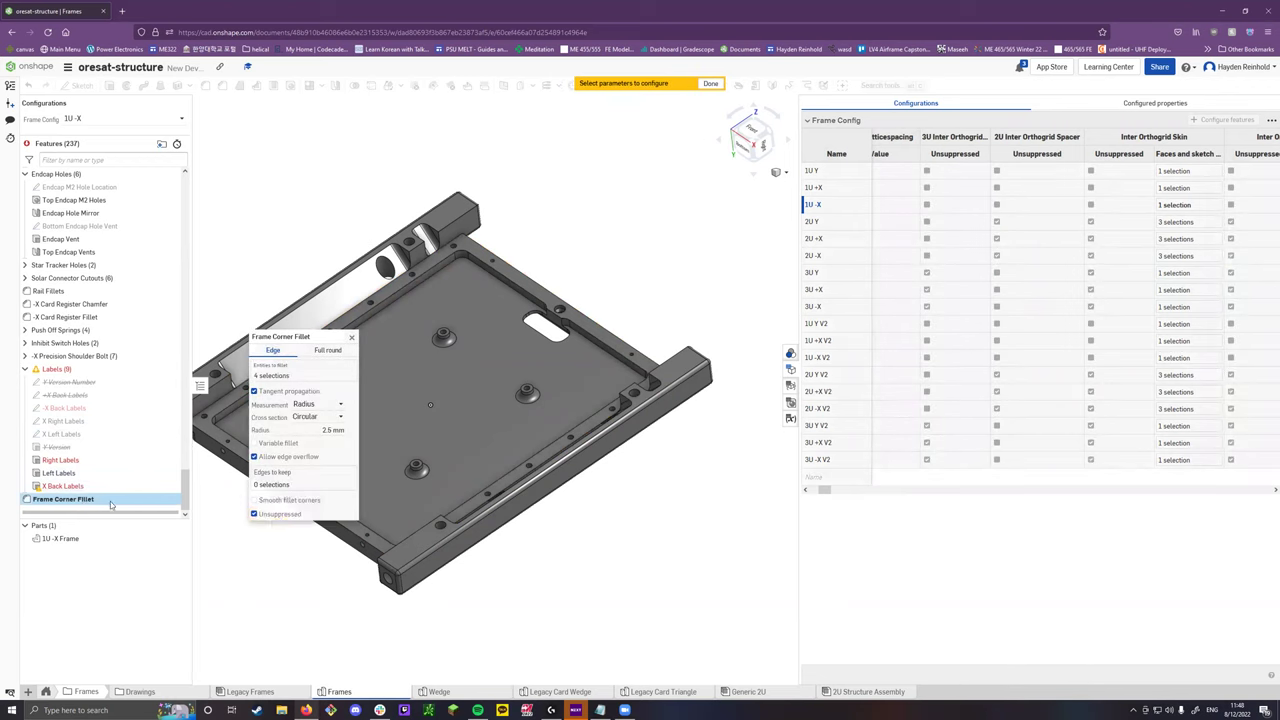
click(295, 514)
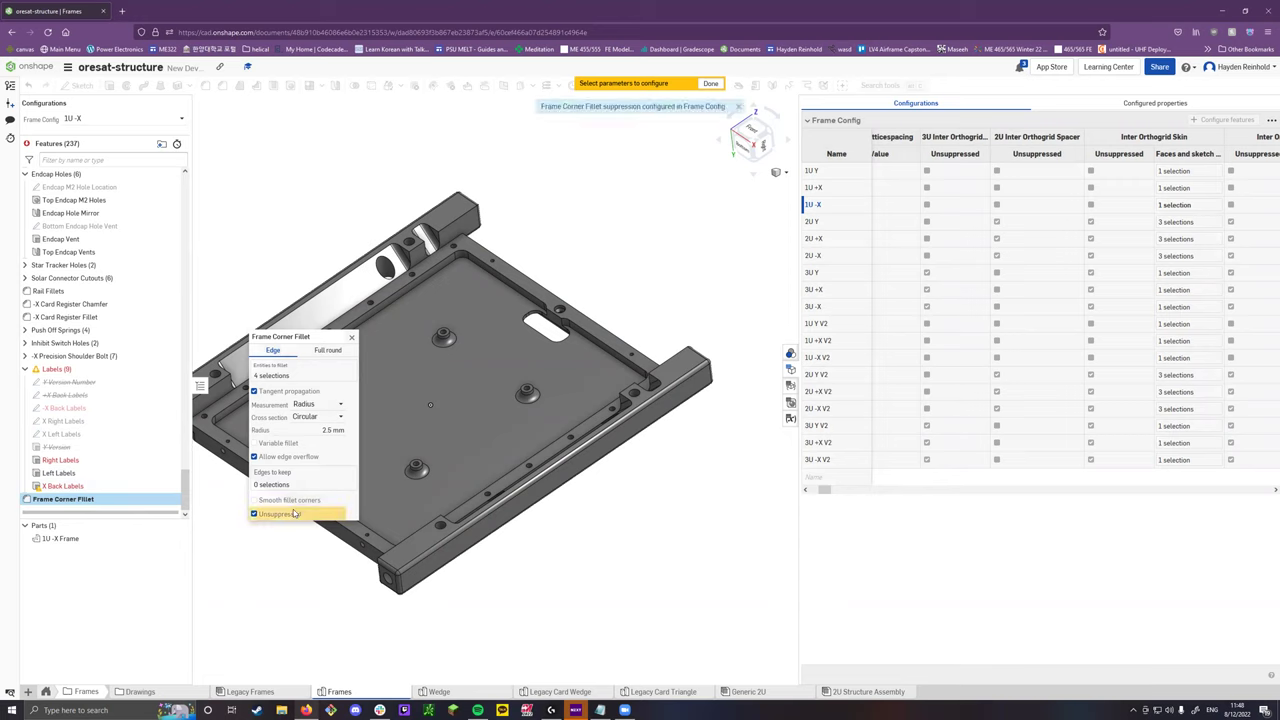
click(710, 83)
drag(823, 489, 1265, 489)
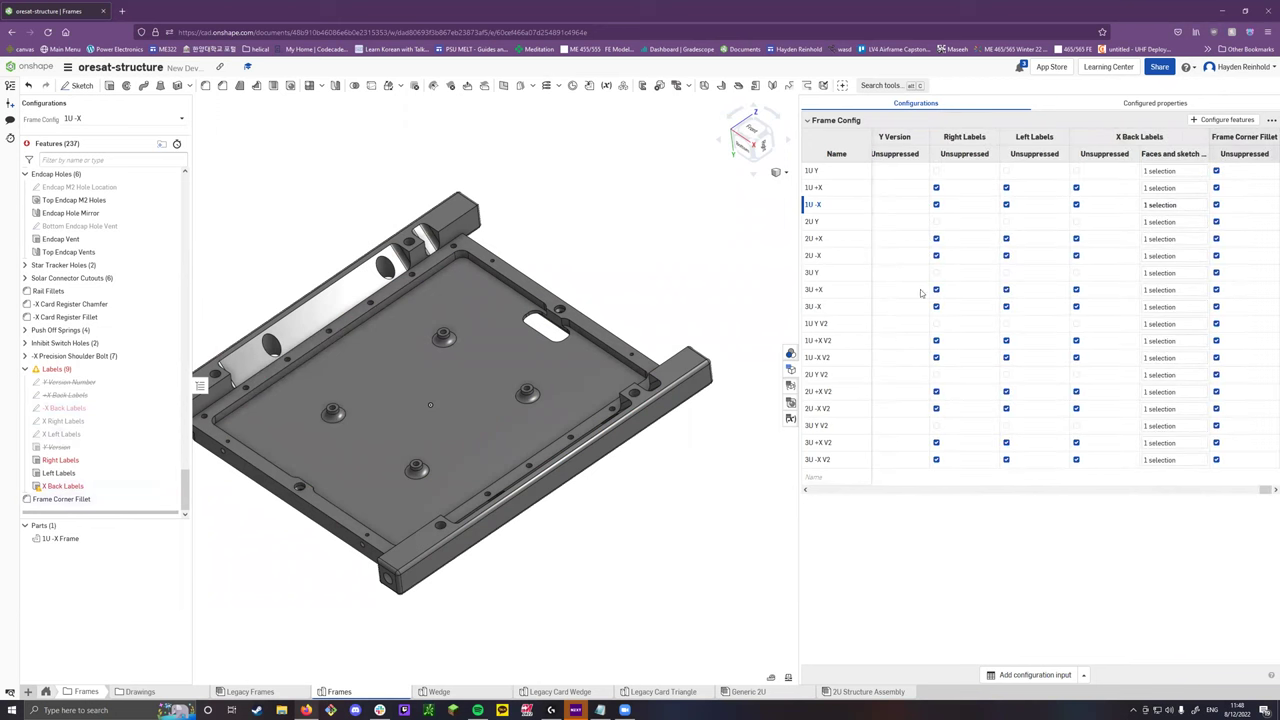
click(1216, 205)
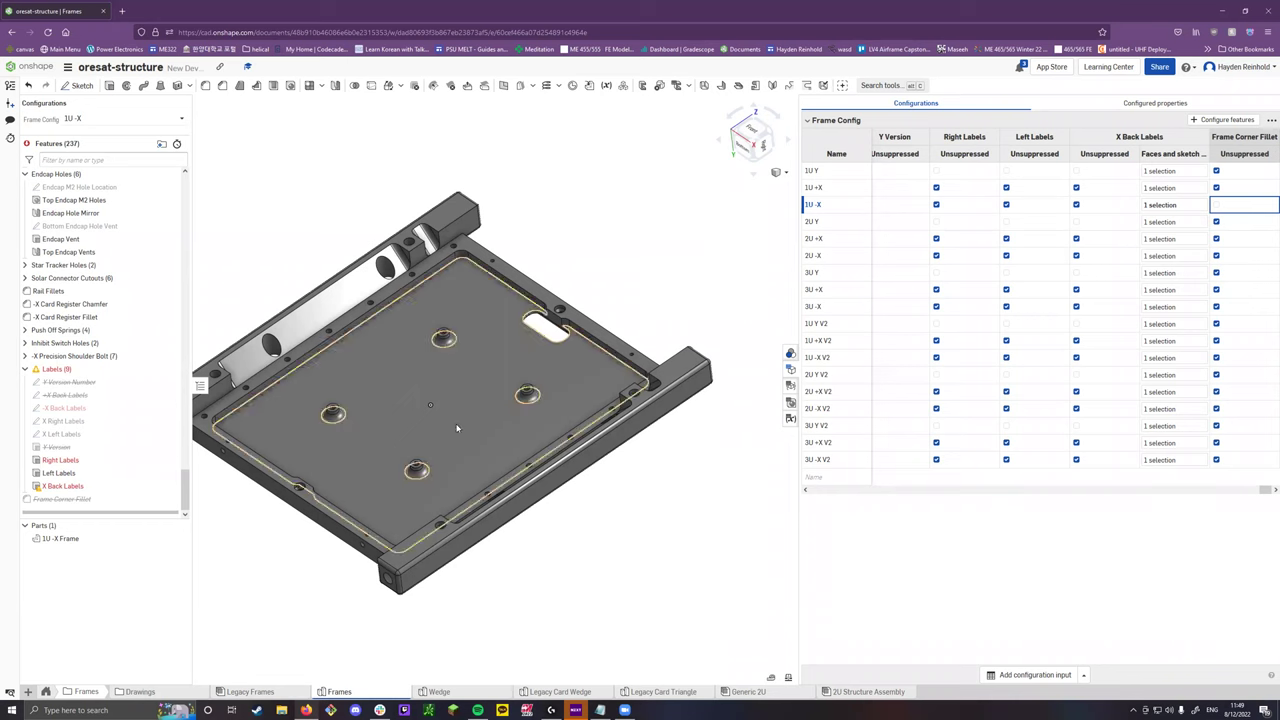
Select the 1U -X frame's inner skin face, examine the frame from several angles, and clear the selection.
click(425, 458)
key(n)
key(Down)
key(Down)
key(Down)
key(Down)
key(Down)
key(Down)
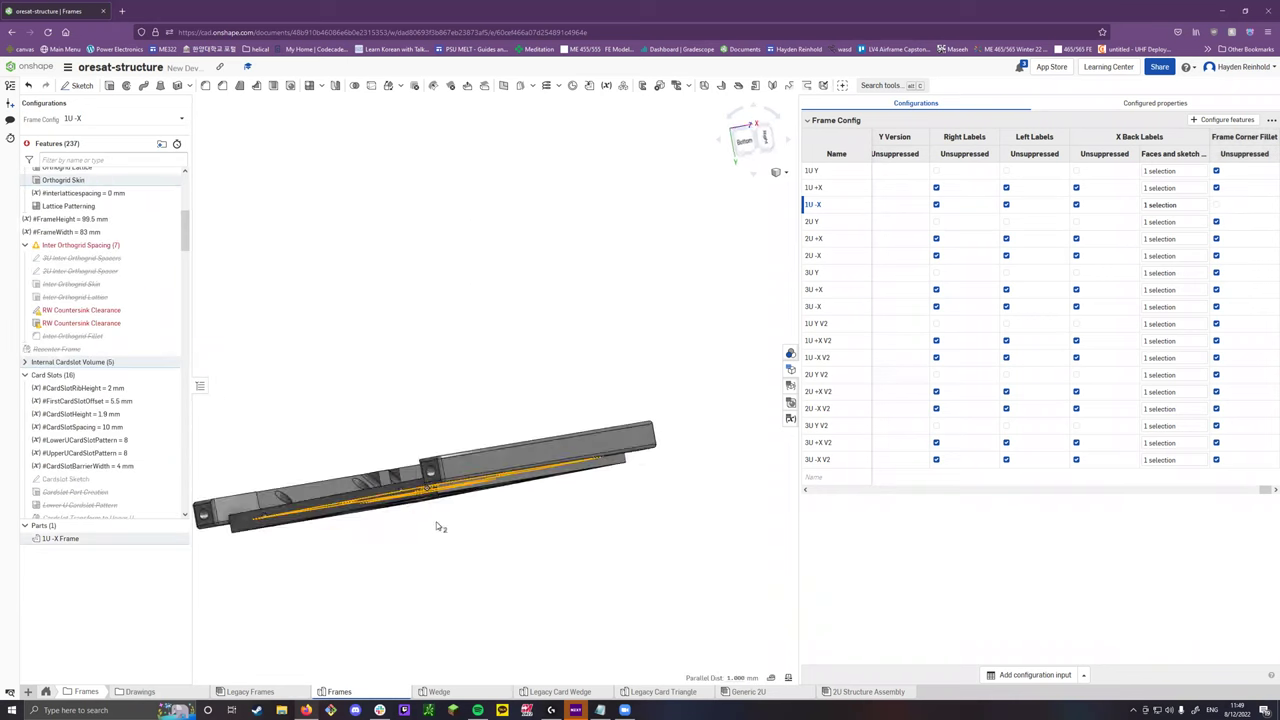
click(433, 497)
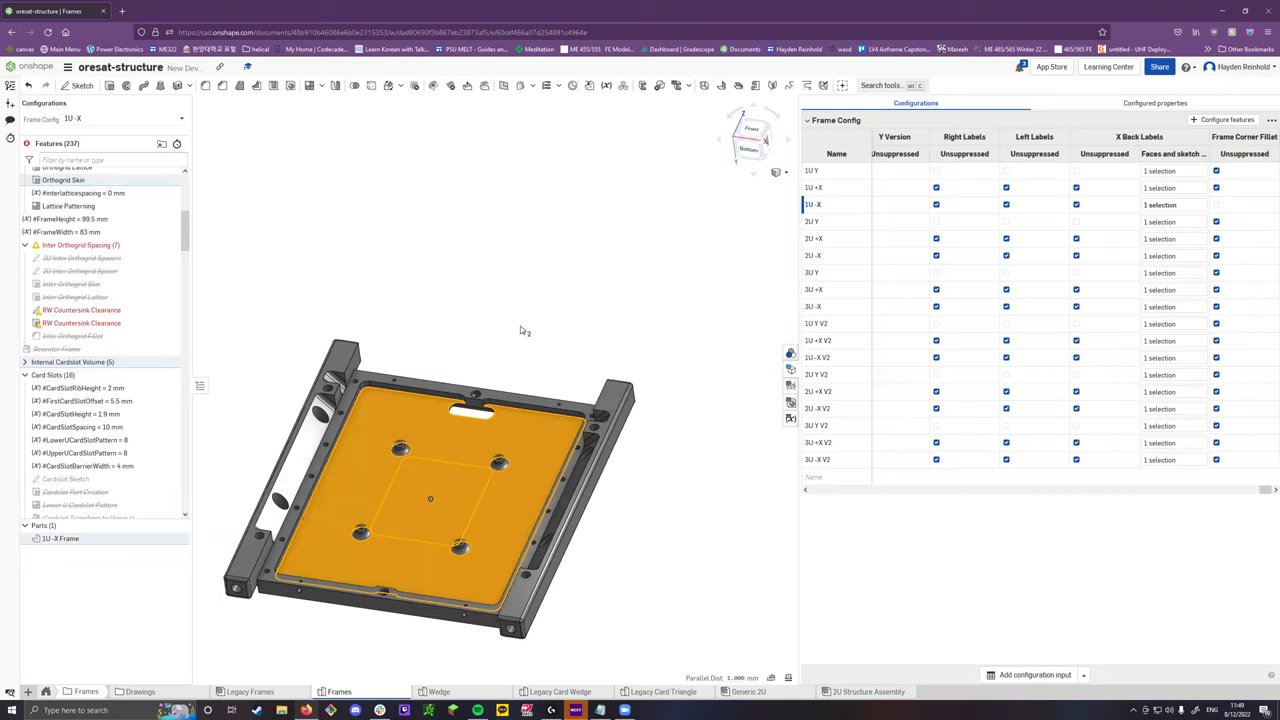
click(518, 356)
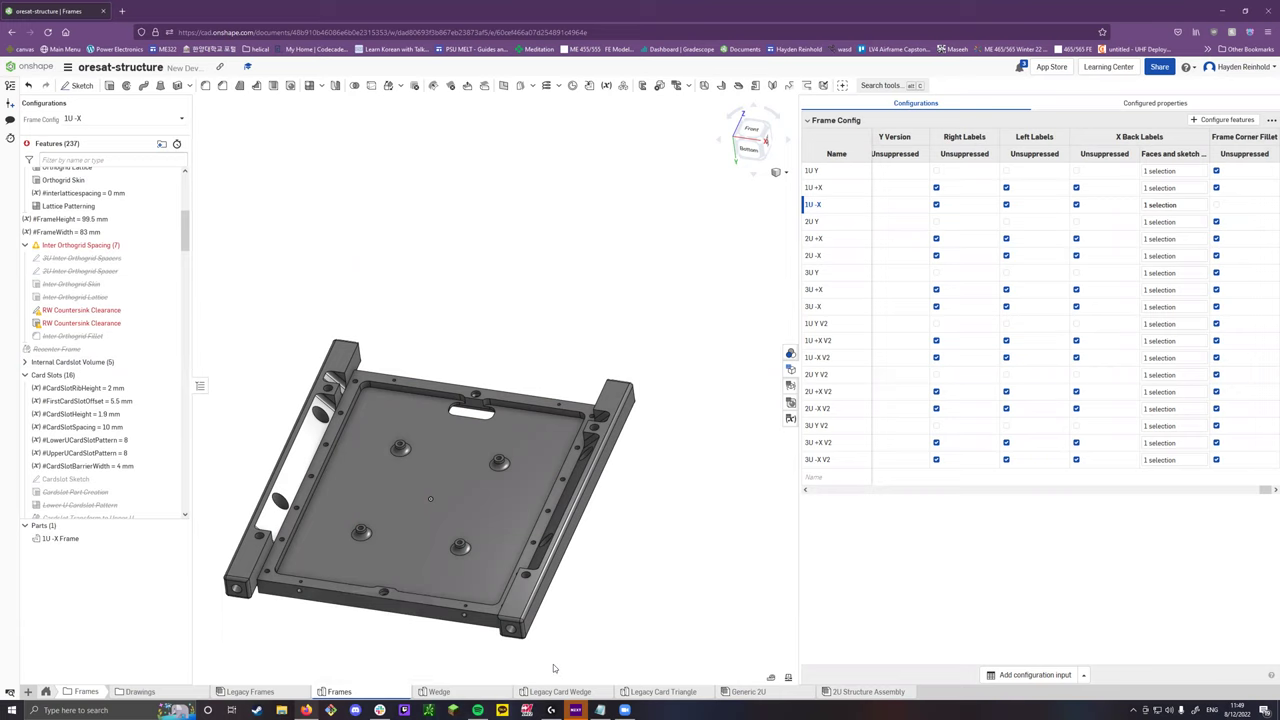
middle_drag(644, 561, 669, 505)
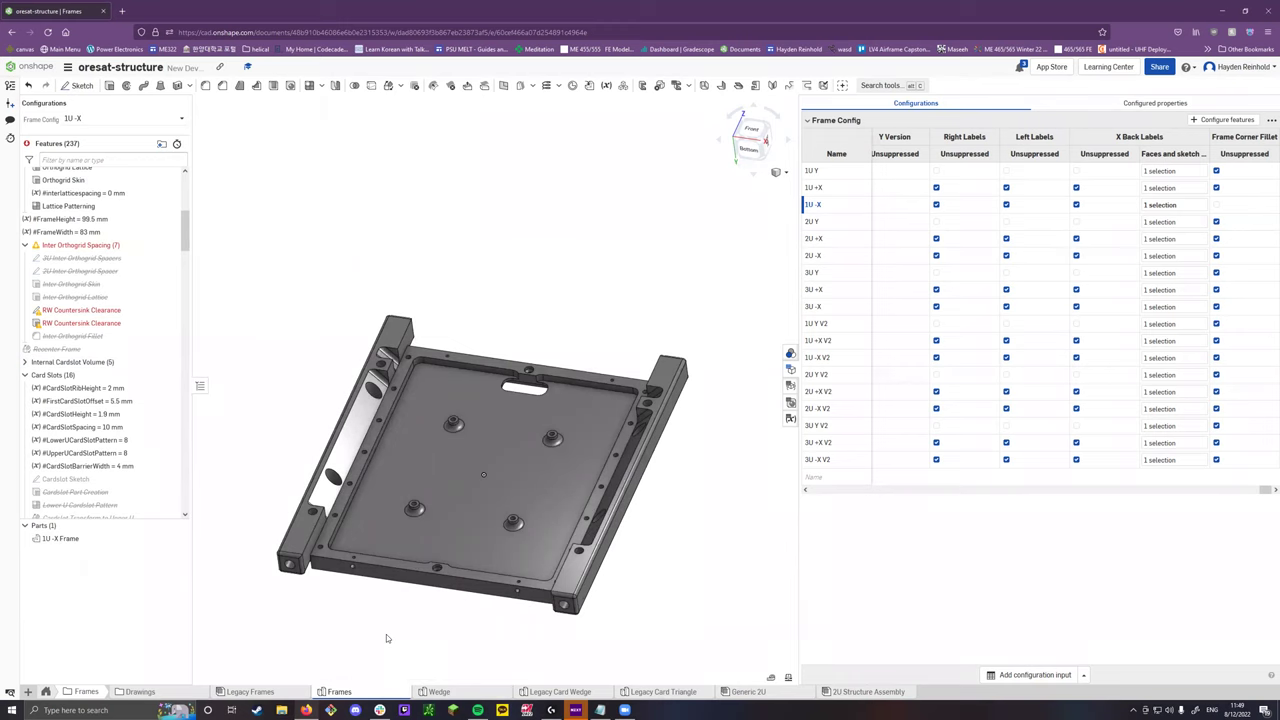
Collapse the X Boss Cuts, Y Bosses, Frame Attachment Holes and Solar Holes folders in the feature list.
scroll(85, 333, down, 5)
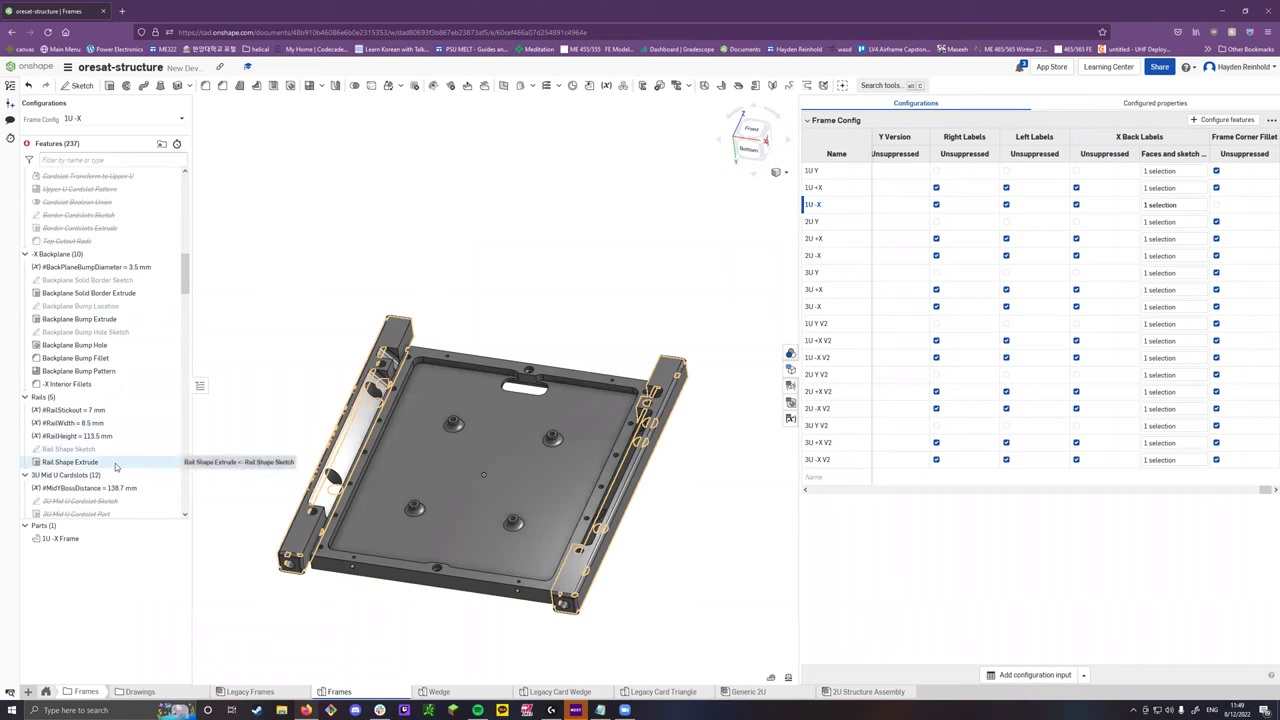
scroll(105, 445, down, 8)
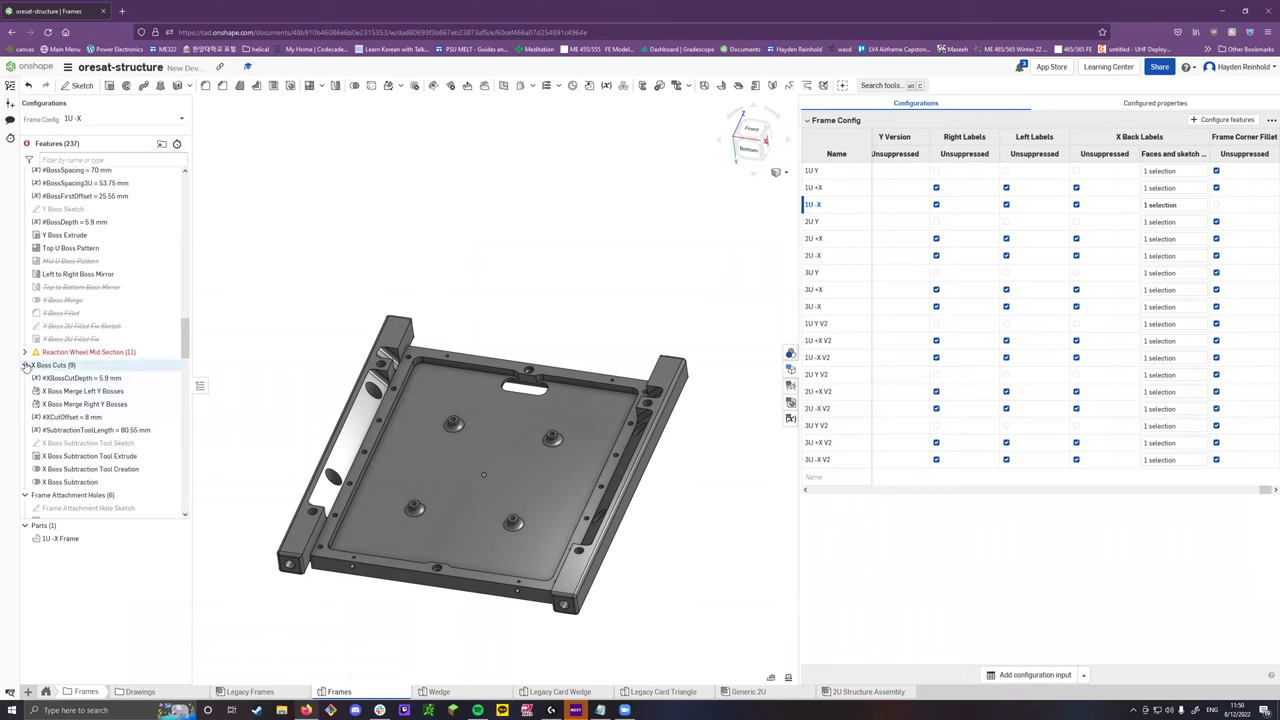
click(24, 365)
click(24, 245)
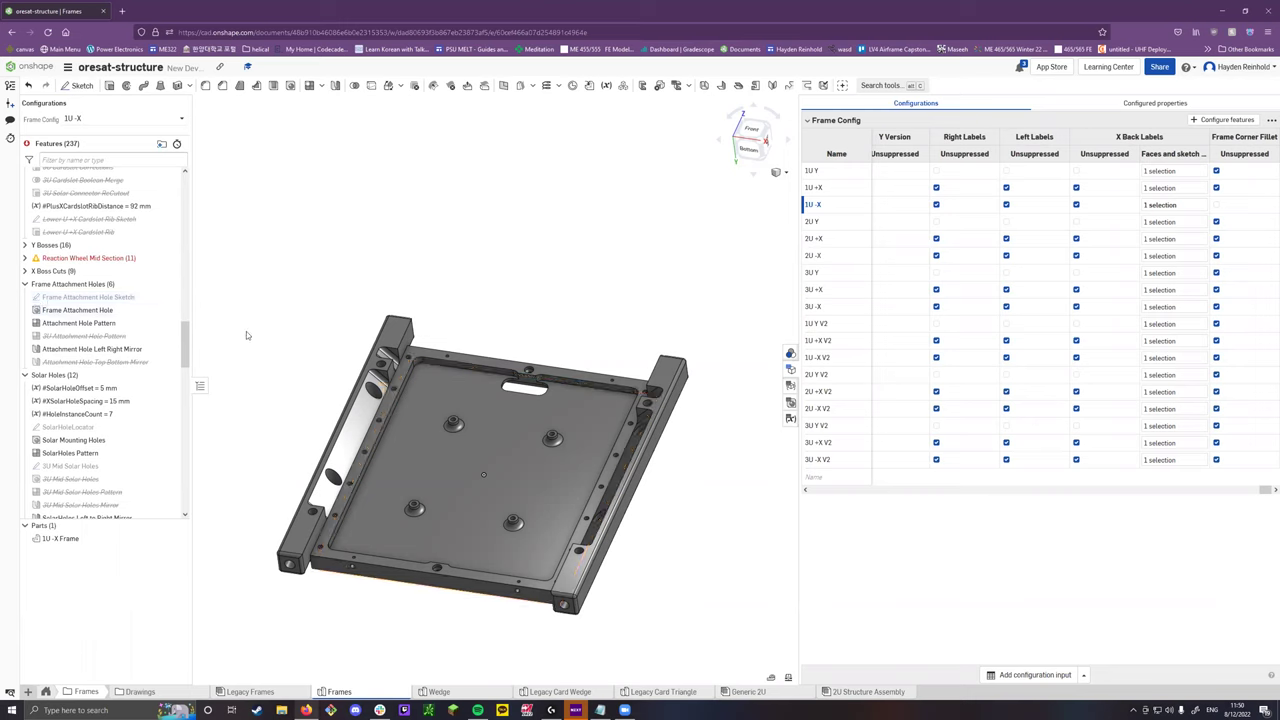
click(24, 284)
click(24, 297)
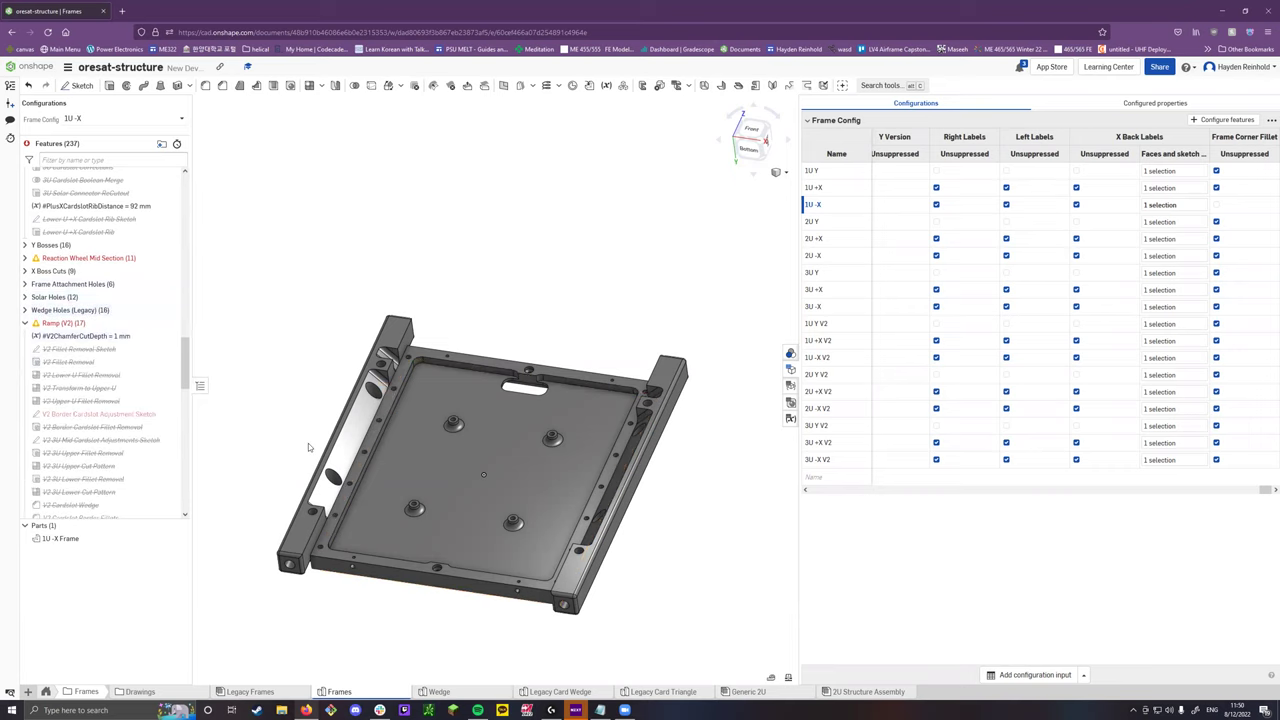
Open the Legacy Frames assembly and inspect the assembled 1U structure, including an isometric view.
click(281, 692)
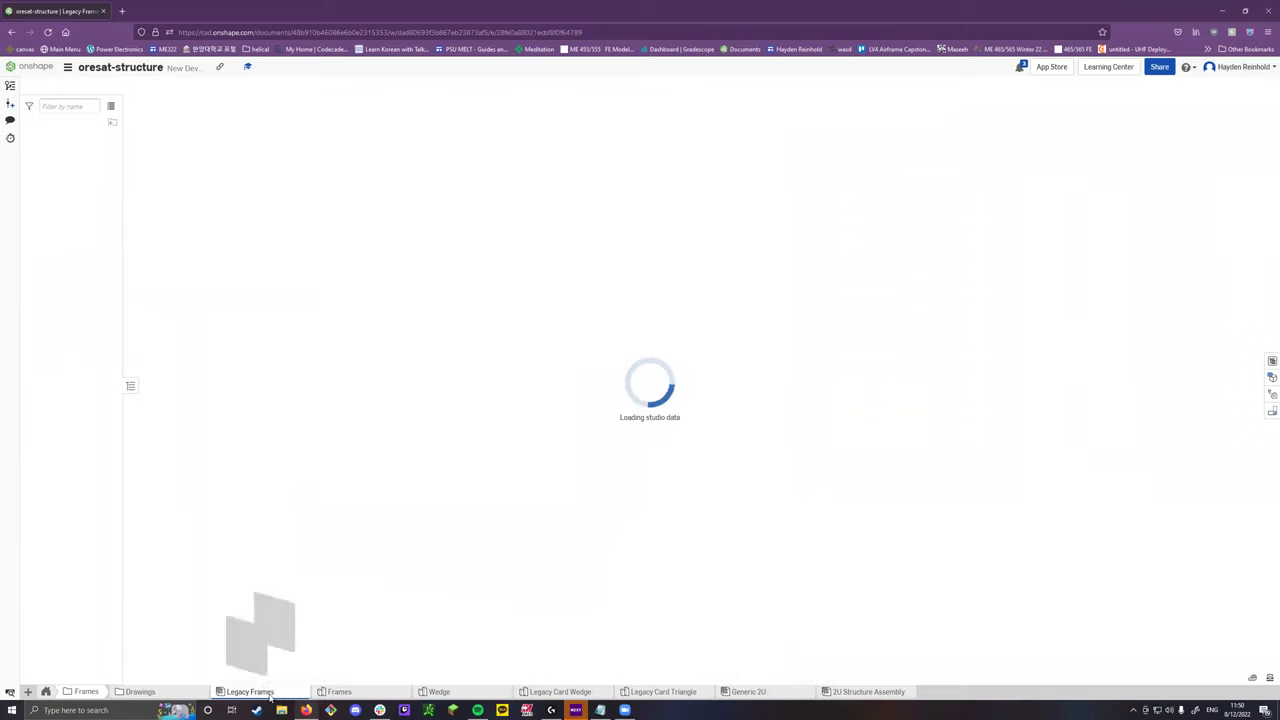
mouse_move(858, 692)
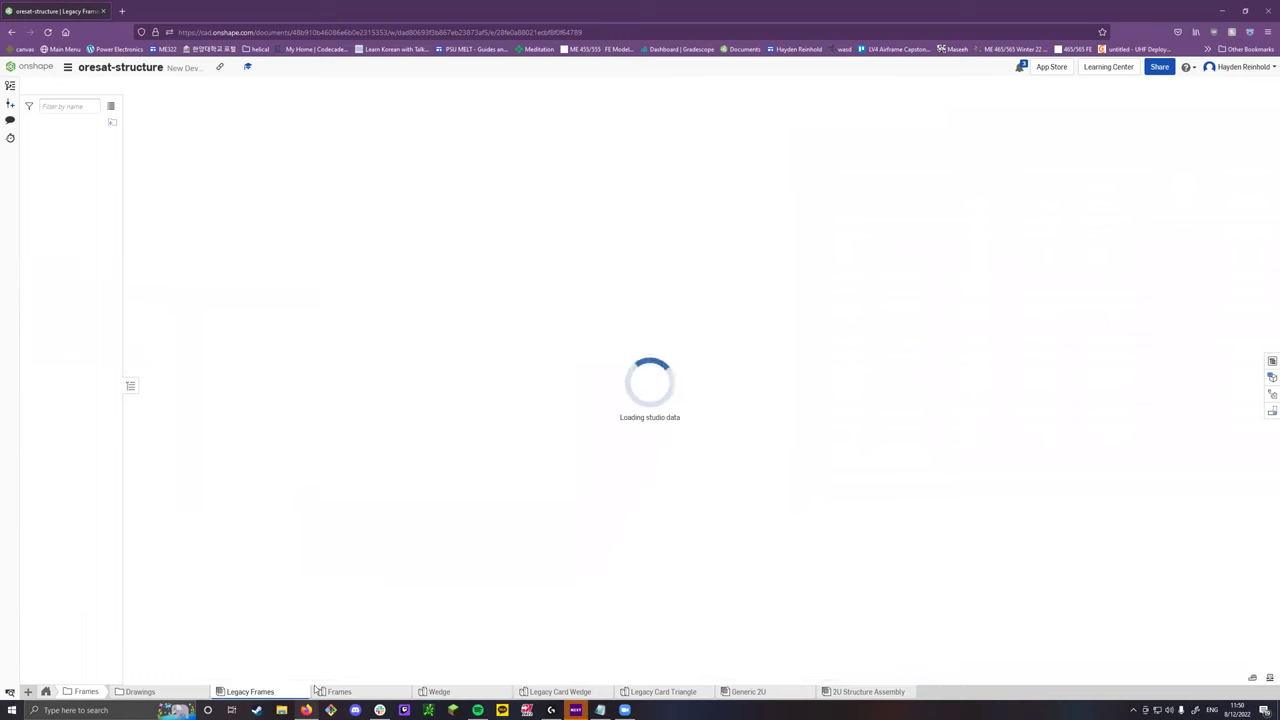
mouse_move(306, 666)
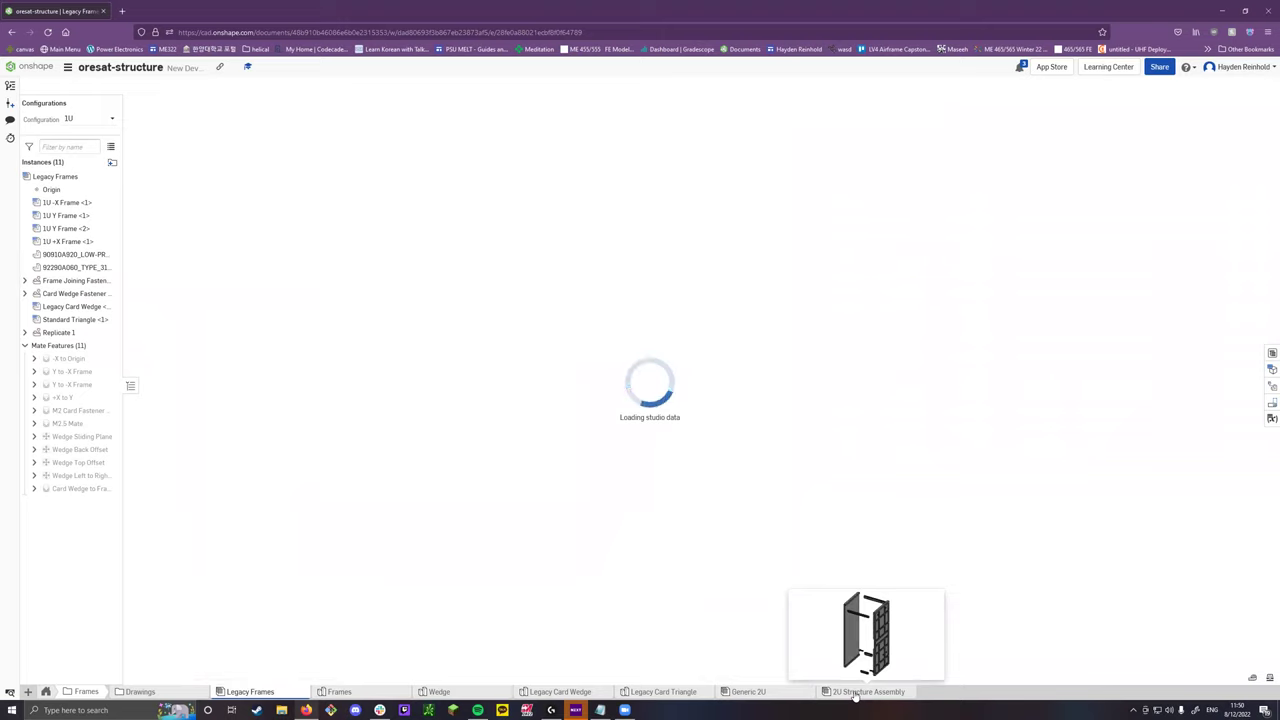
mouse_move(755, 699)
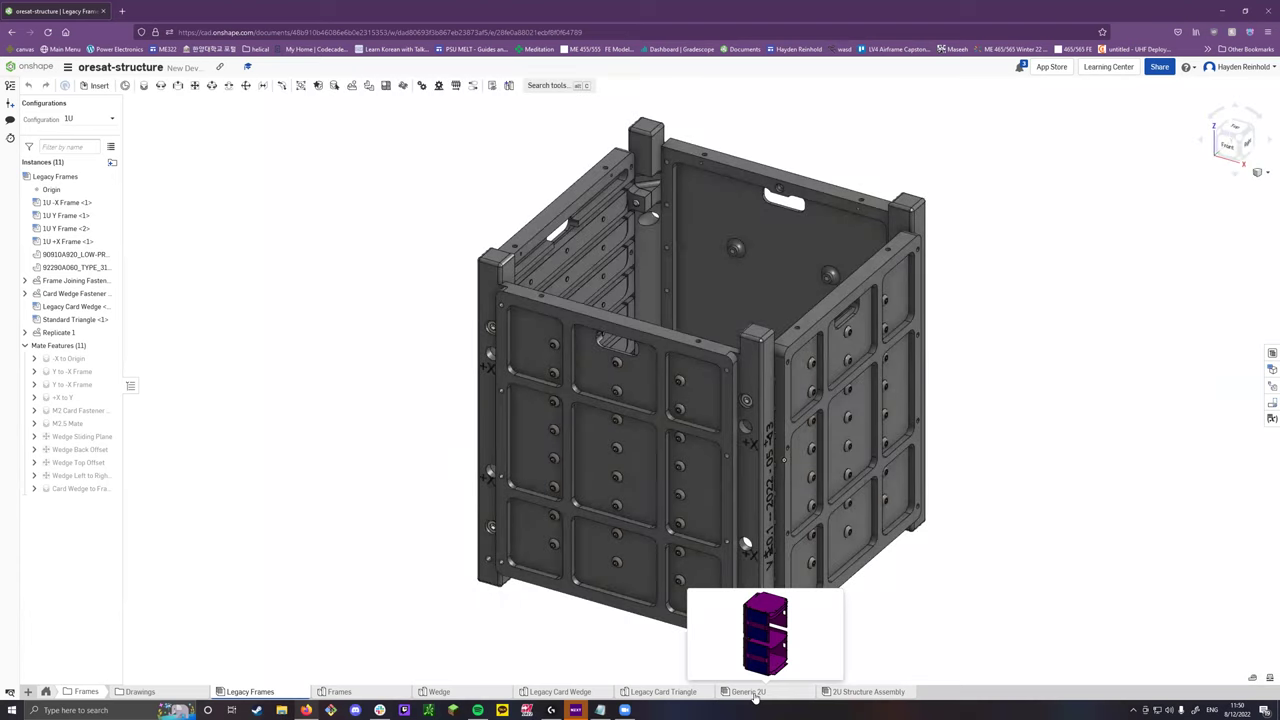
scroll(361, 542, down, 3)
right_drag(555, 567, 652, 318)
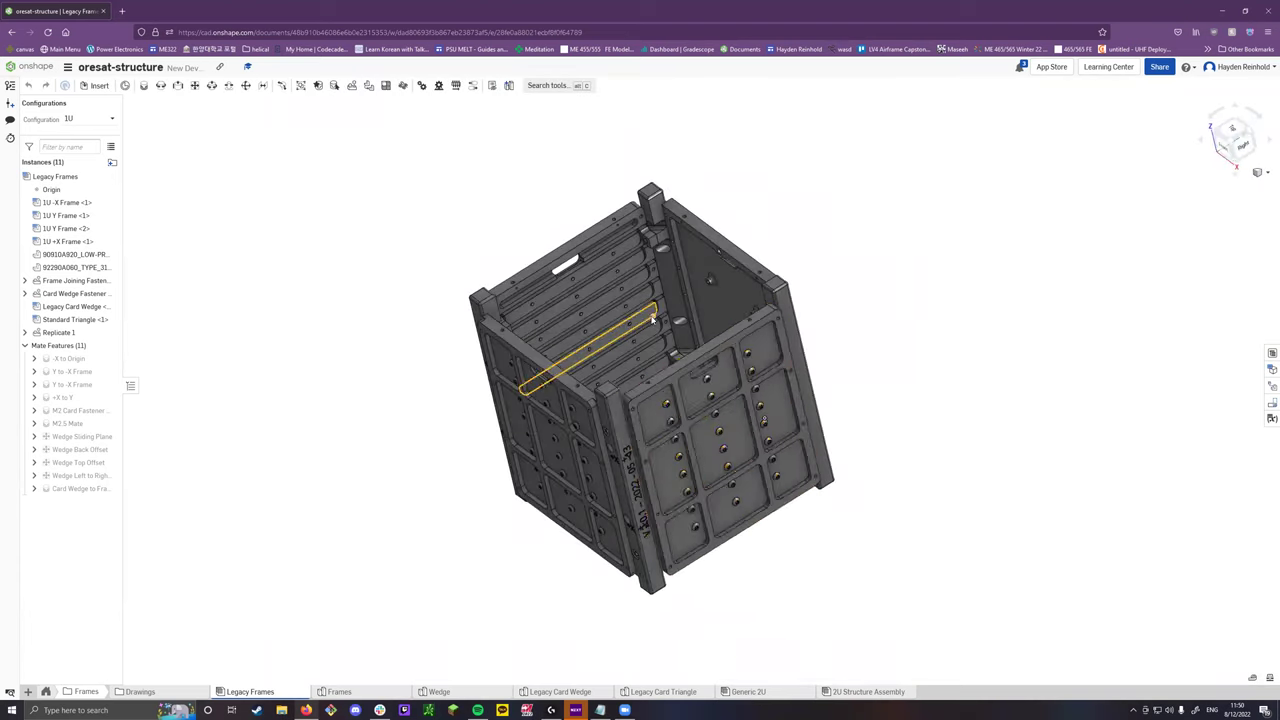
key(shift+7)
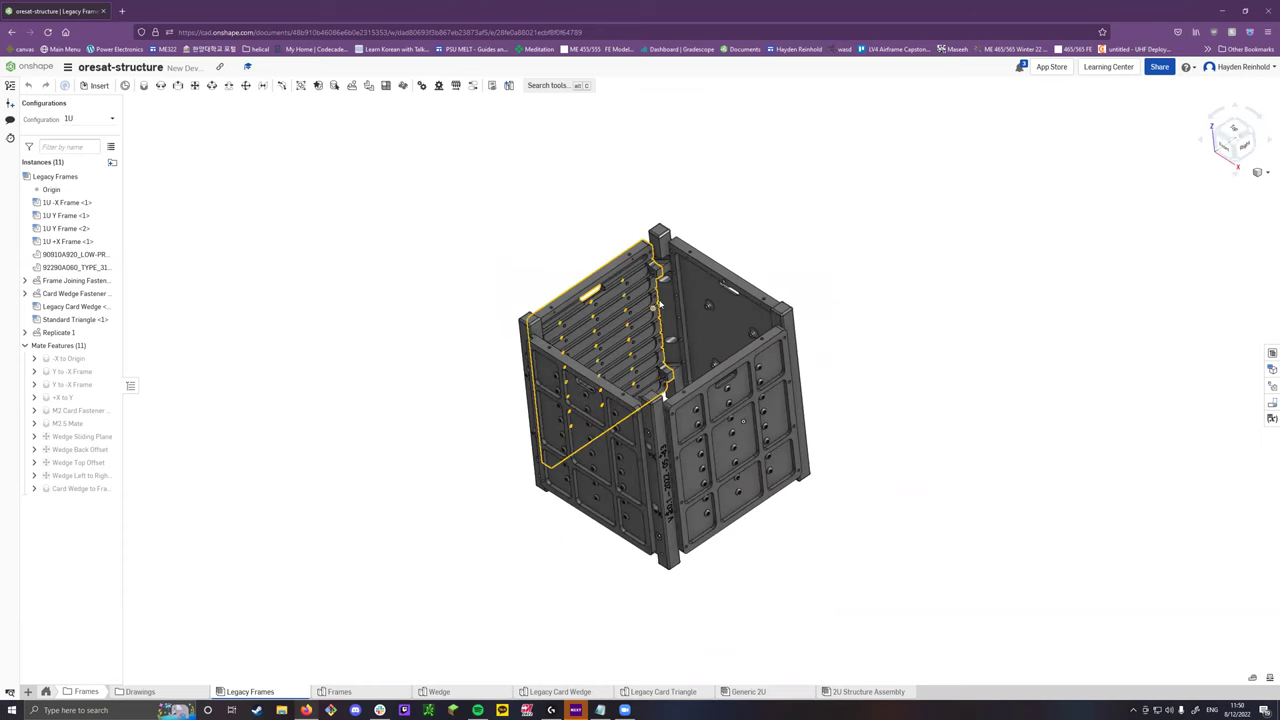
Examine the corner fastener positioned by the M2.5 Mate on the 1U +X frame in isometric view.
key(shift+7)
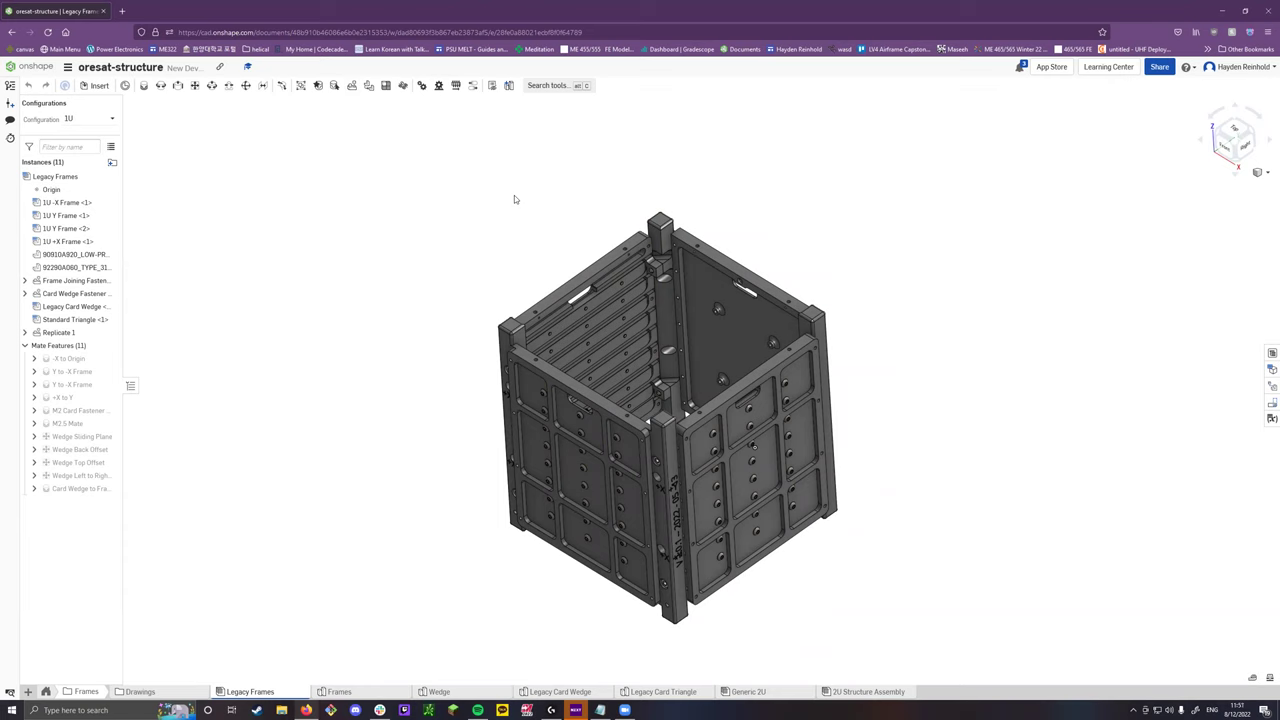
click(68, 424)
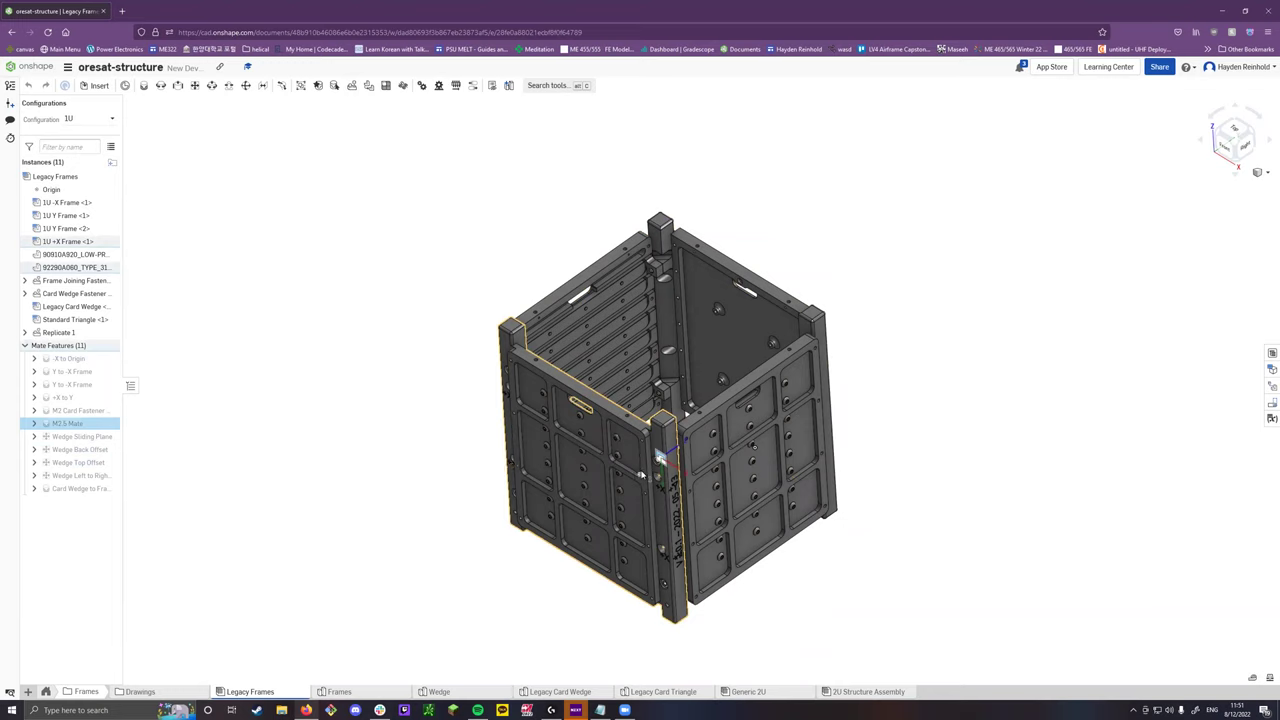
scroll(668, 444, up, 3)
scroll(668, 444, up, 10)
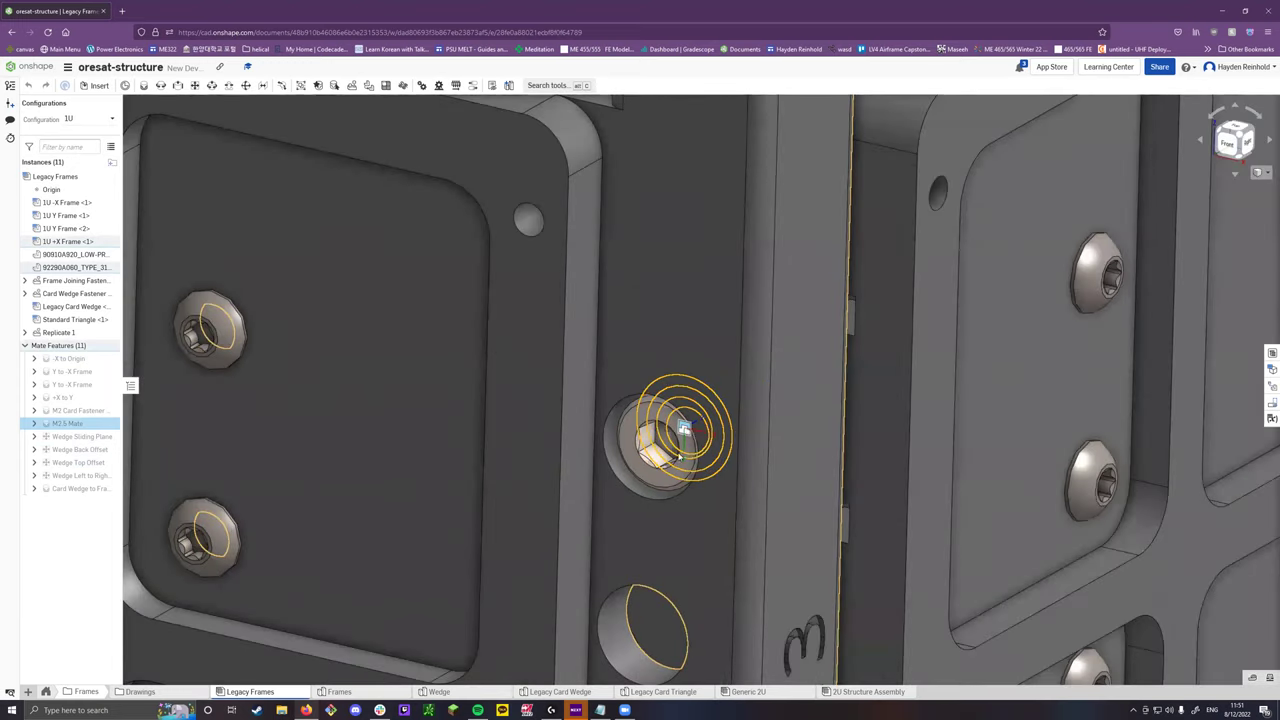
scroll(680, 440, down, 10)
scroll(680, 445, down, 5)
click(177, 363)
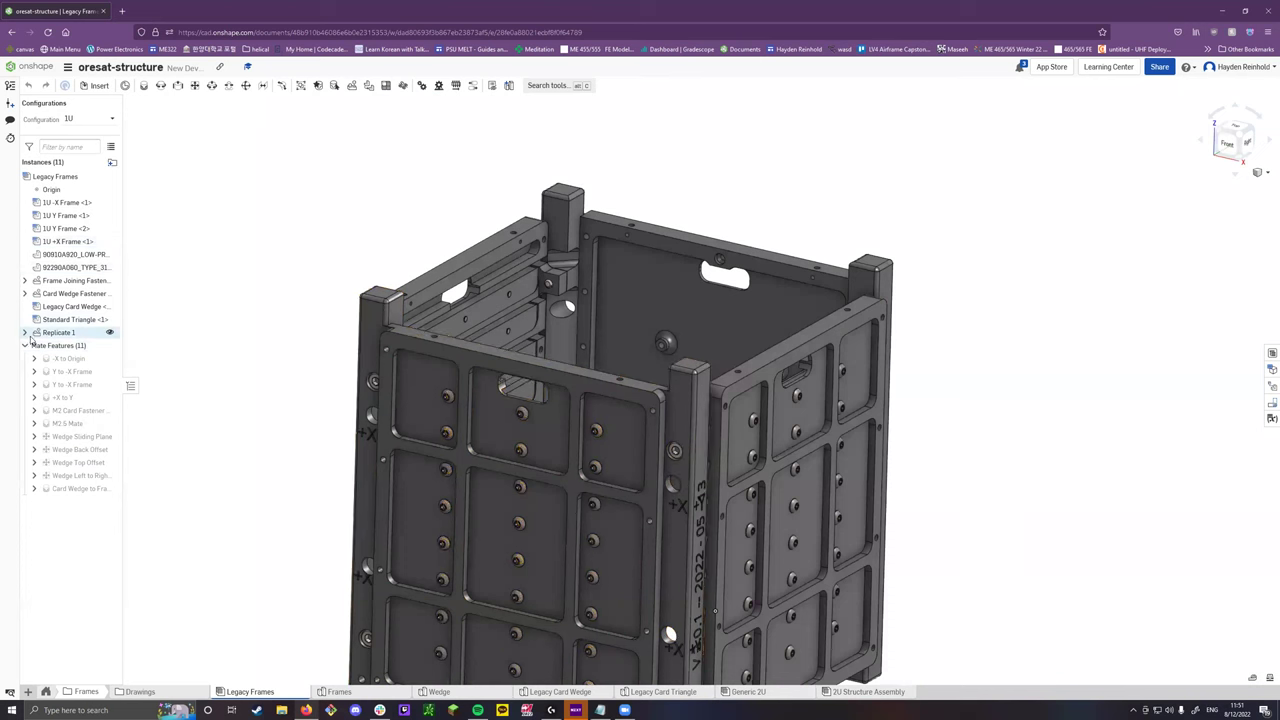
Expand the Frame Joining Fasteners pattern and examine where its screws sit around the 1U frame.
click(25, 280)
click(70, 280)
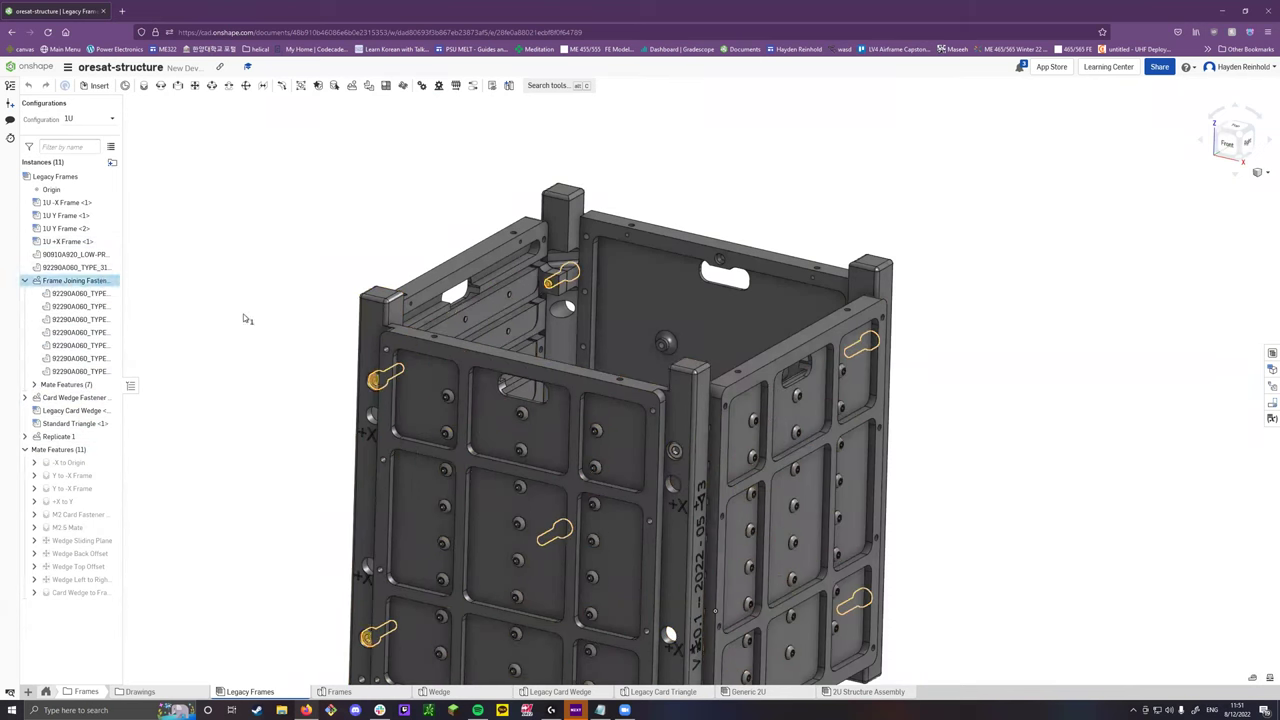
scroll(243, 318, down, 3)
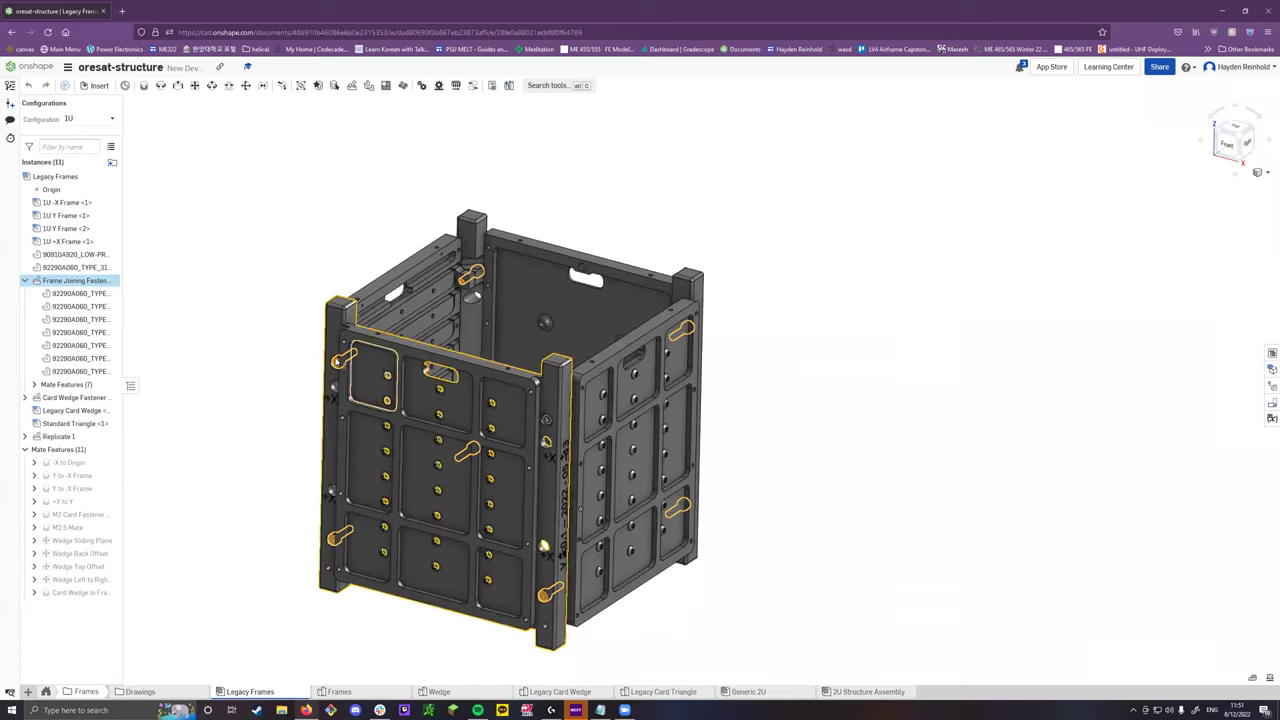
scroll(338, 368, up, 3)
scroll(338, 368, down, 2)
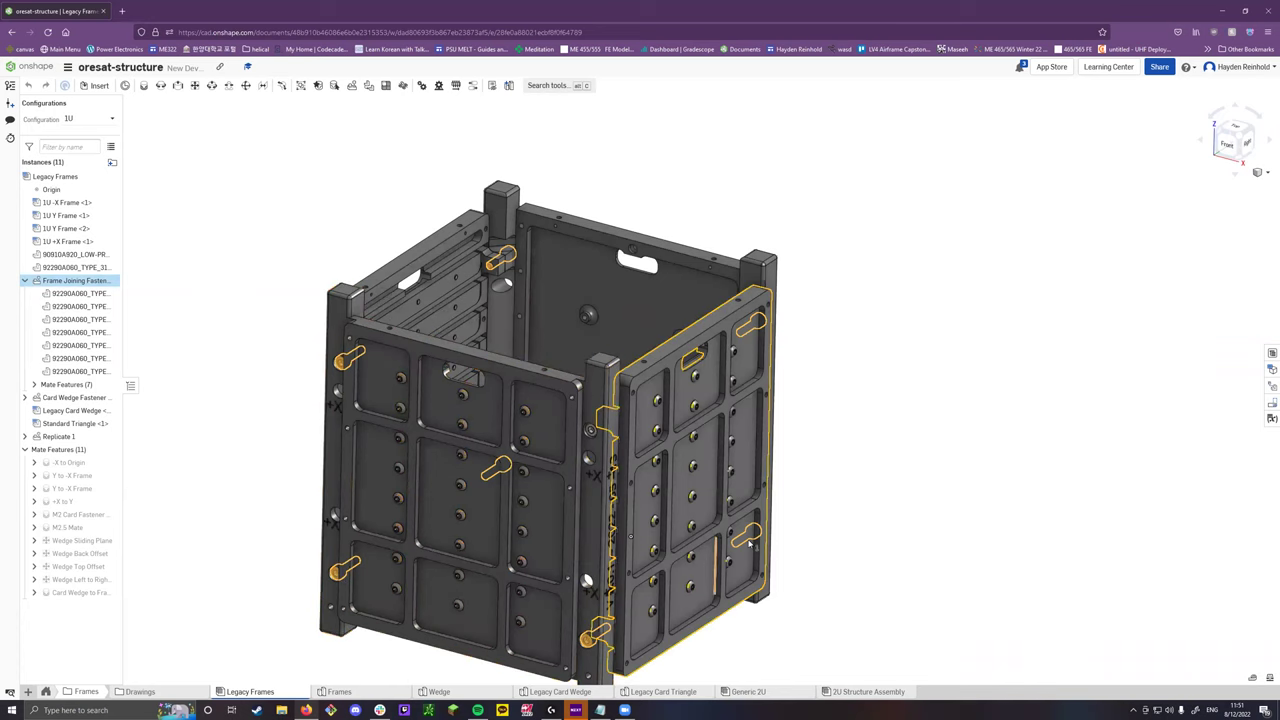
click(195, 327)
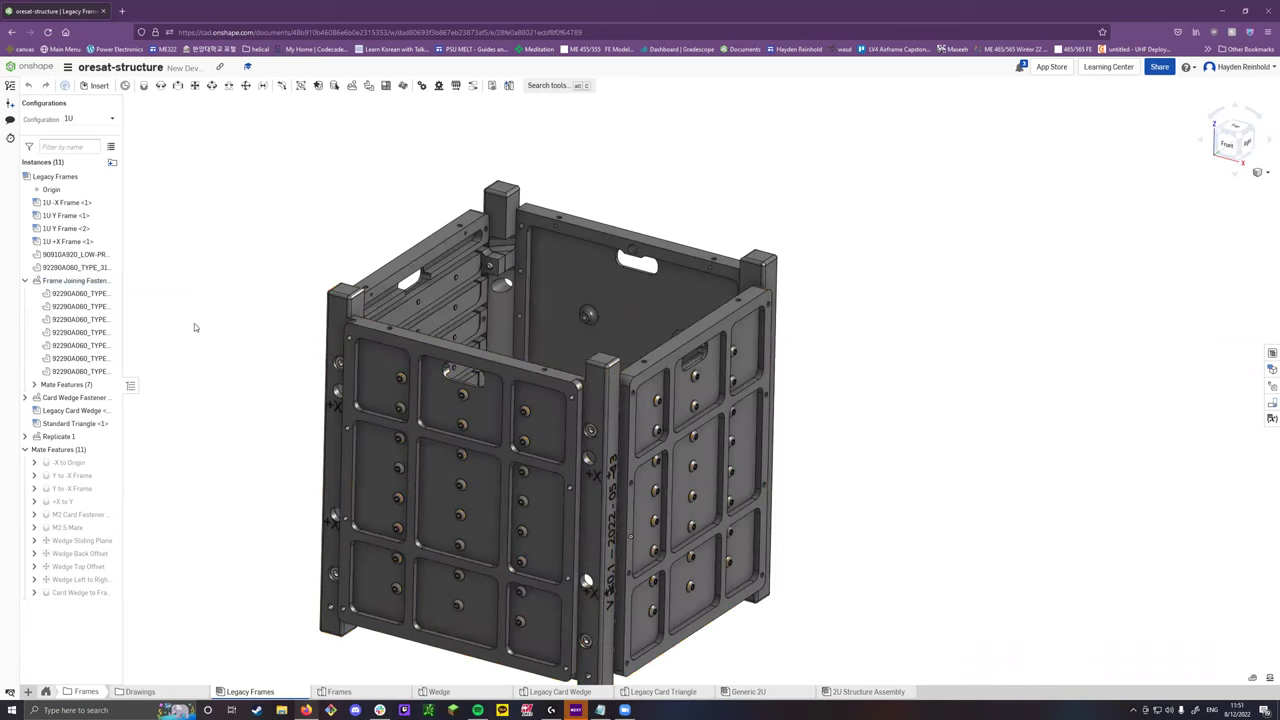
Switch the Legacy Frames assembly to the 2U configuration and collapse the Frame Joining Fasteners pattern.
click(90, 118)
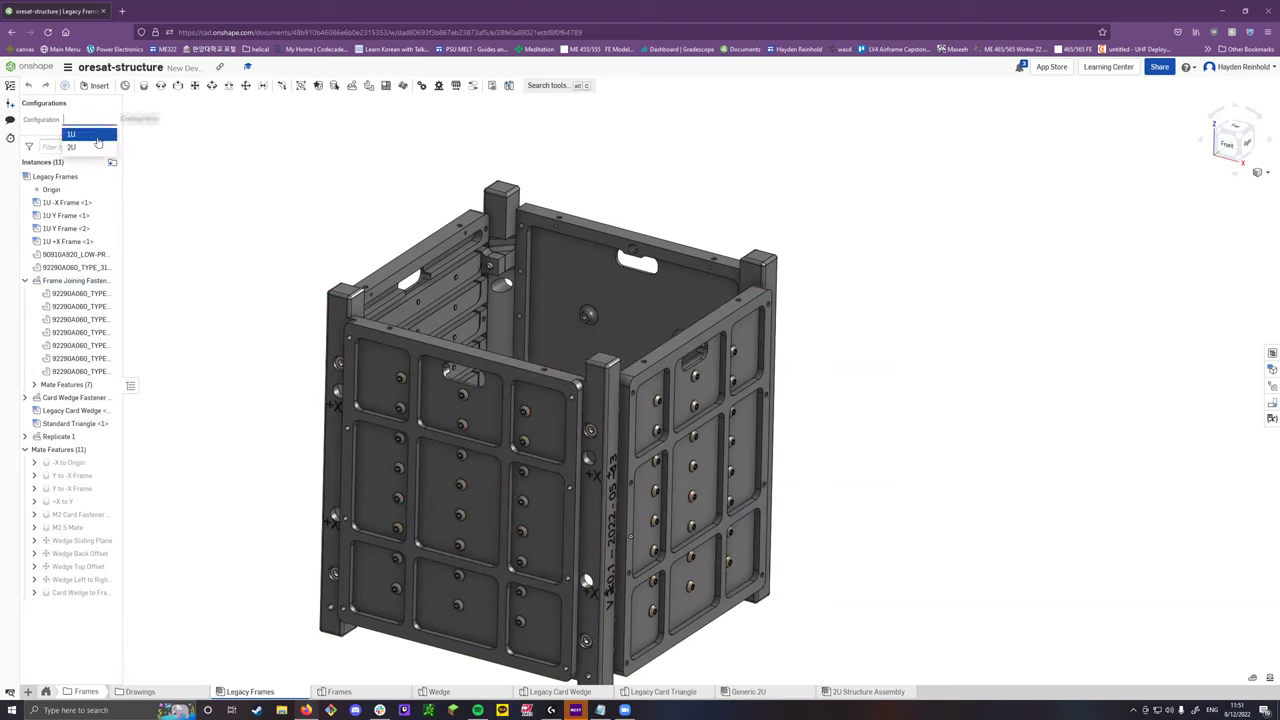
click(95, 147)
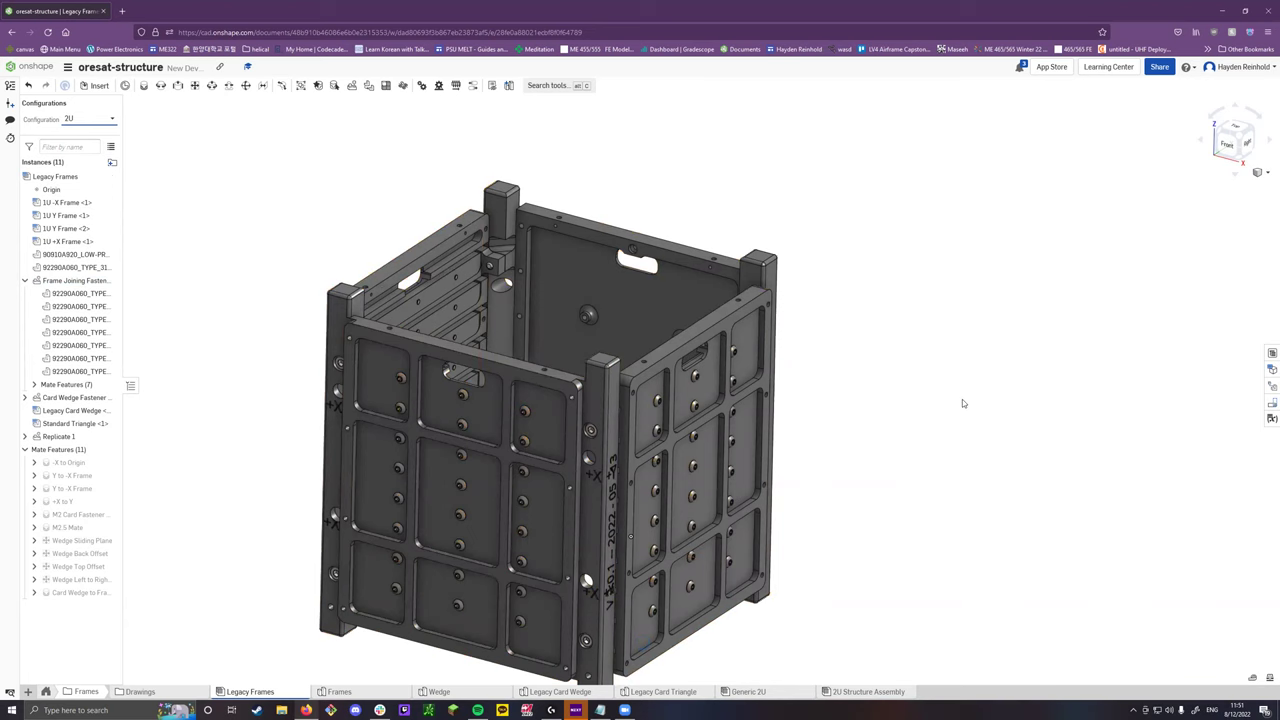
scroll(962, 403, down, 2)
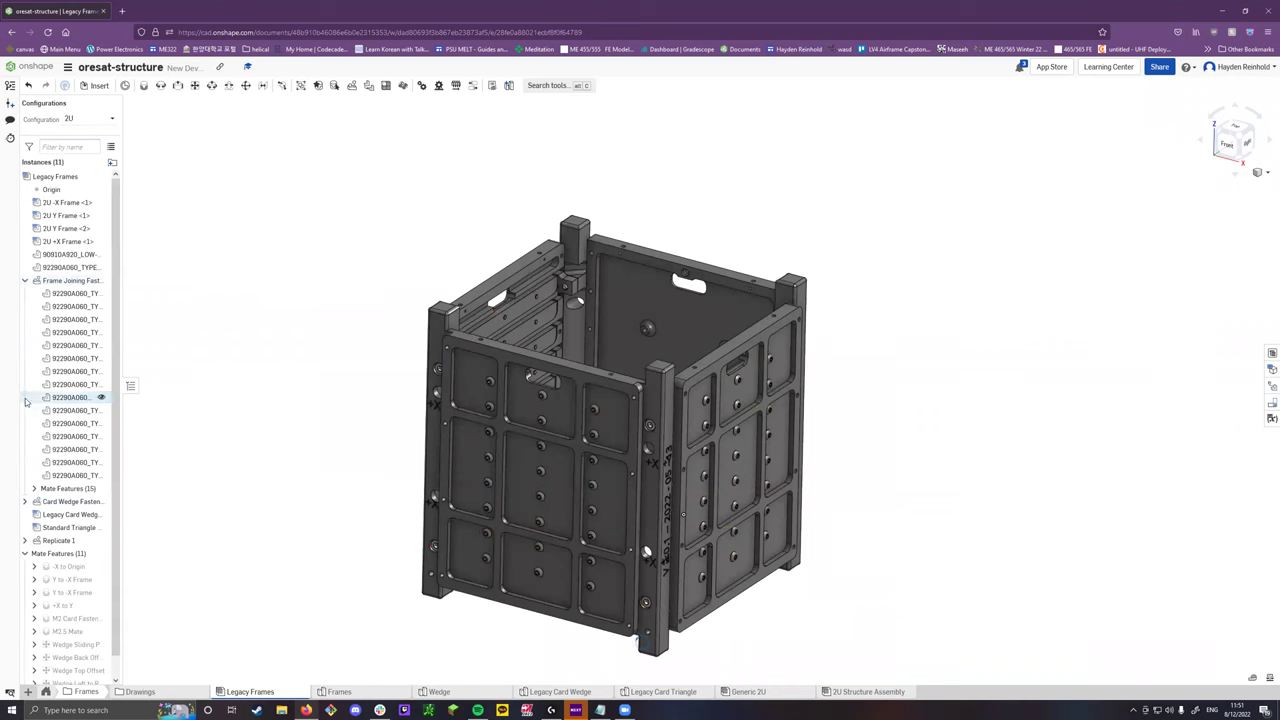
click(23, 281)
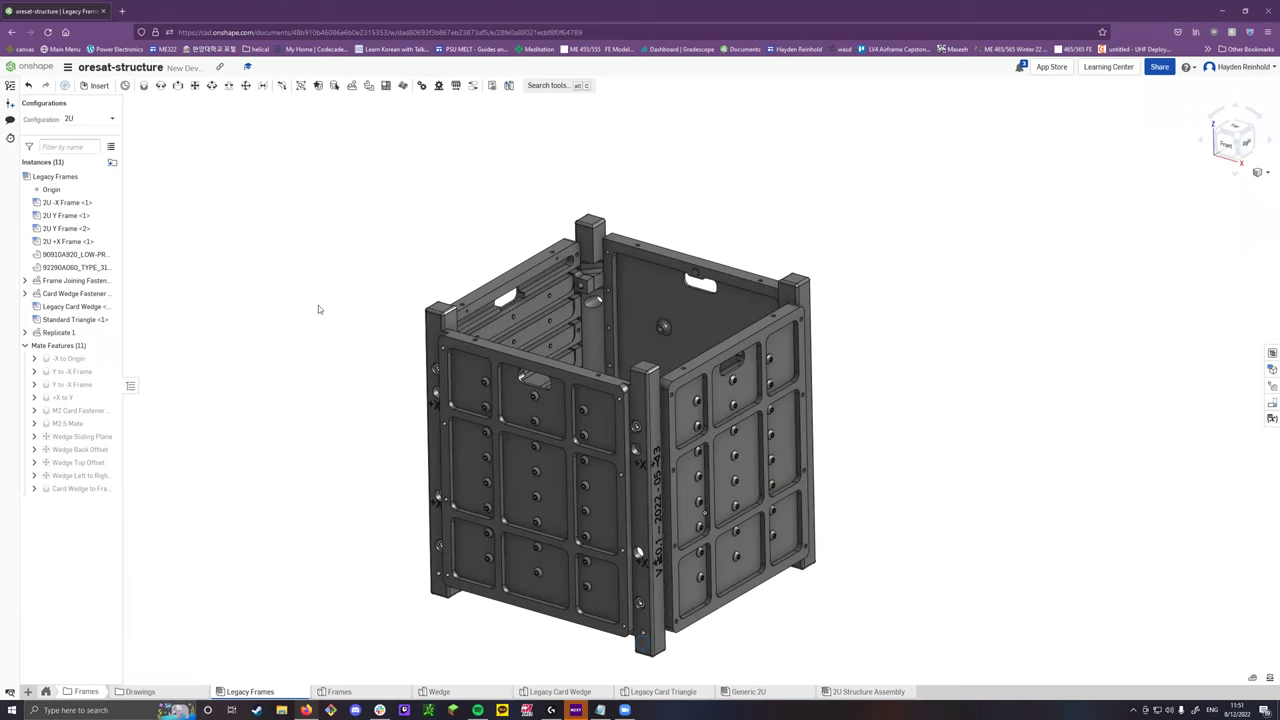
Examine the whole 2U frame and a joining fastener on its front corner post.
key(f)
right_drag(351, 402, 505, 285)
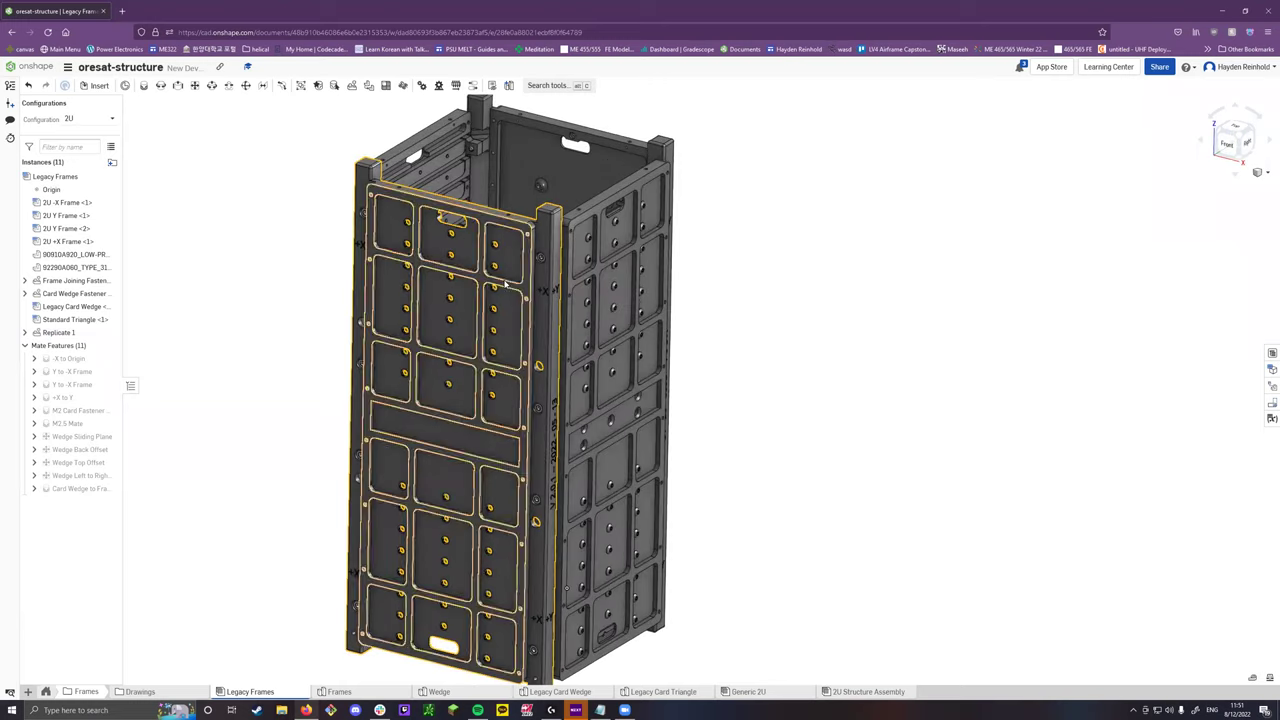
scroll(505, 285, up, 10)
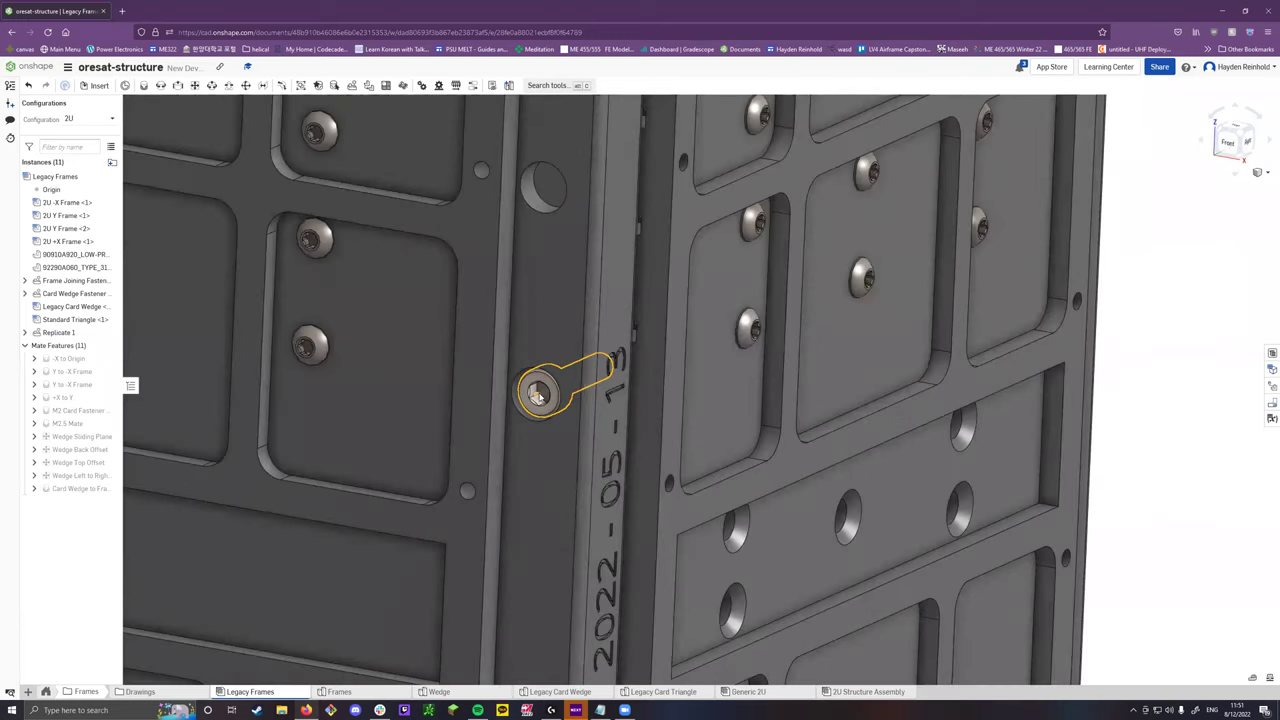
scroll(530, 420, down, 10)
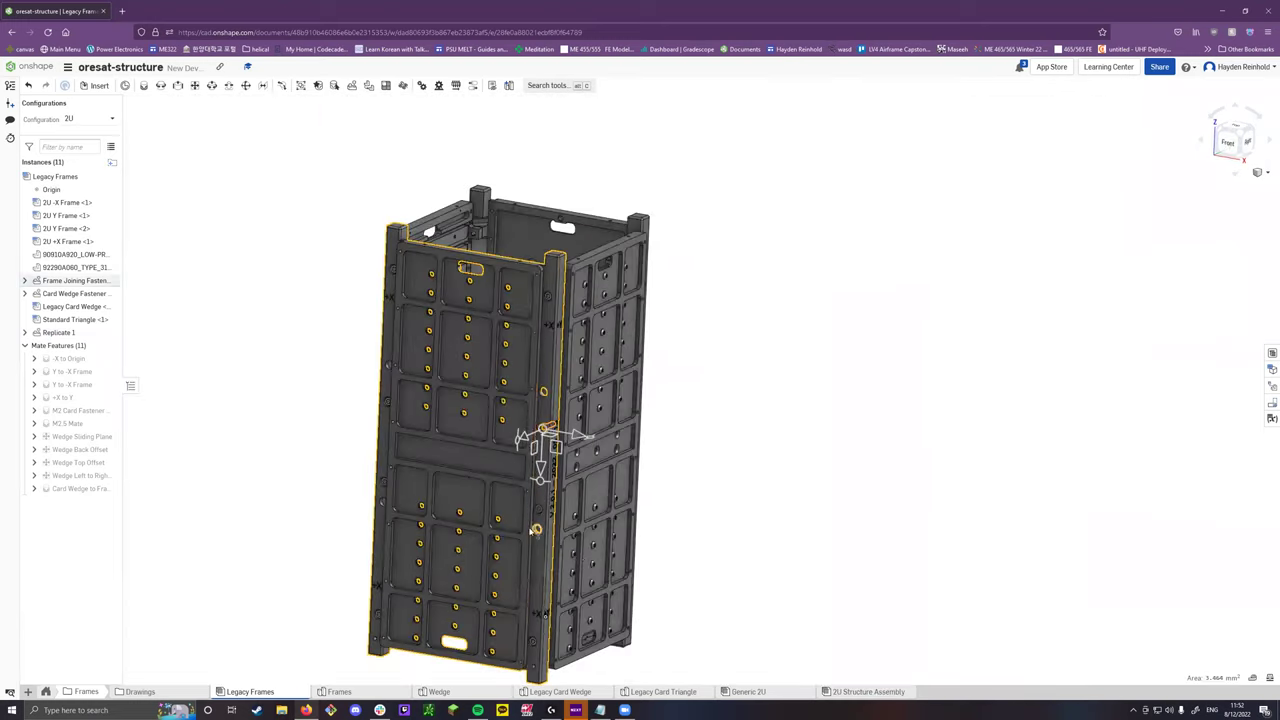
Examine the card wedges along the inner wall of the 2U frame from above.
right_drag(640, 480, 535, 249)
scroll(471, 265, up, 6)
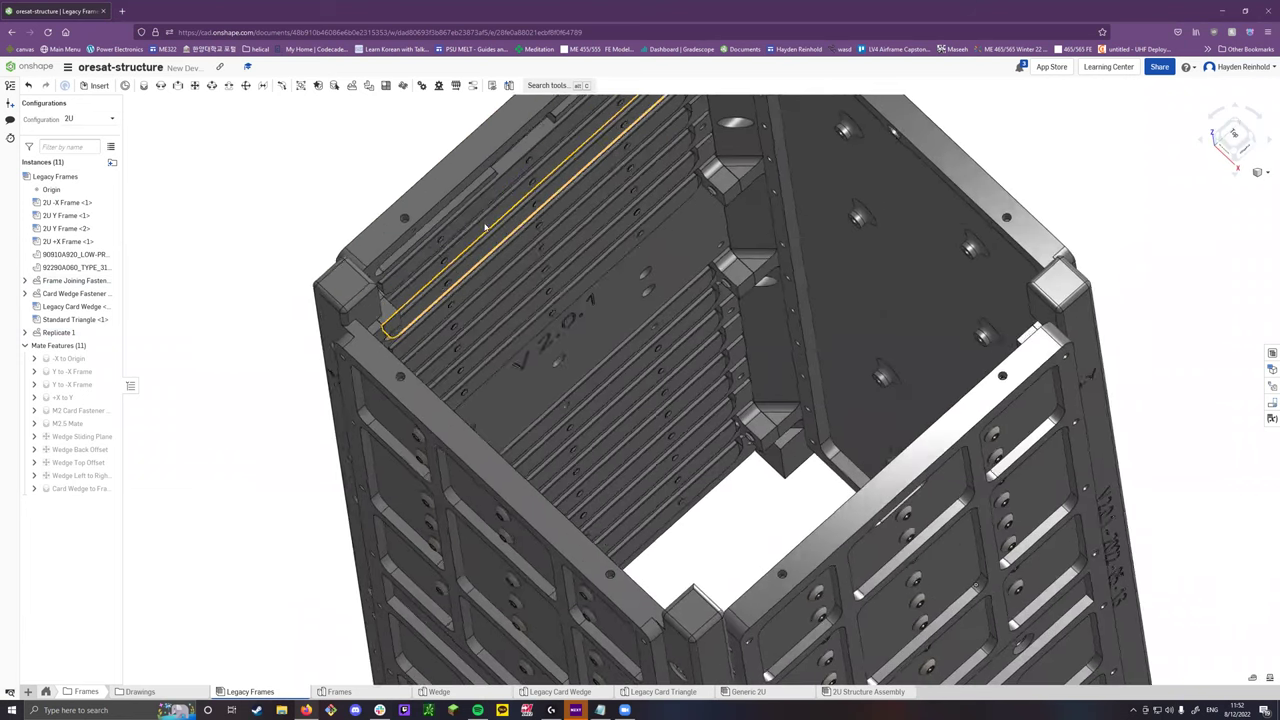
scroll(471, 265, down, 5)
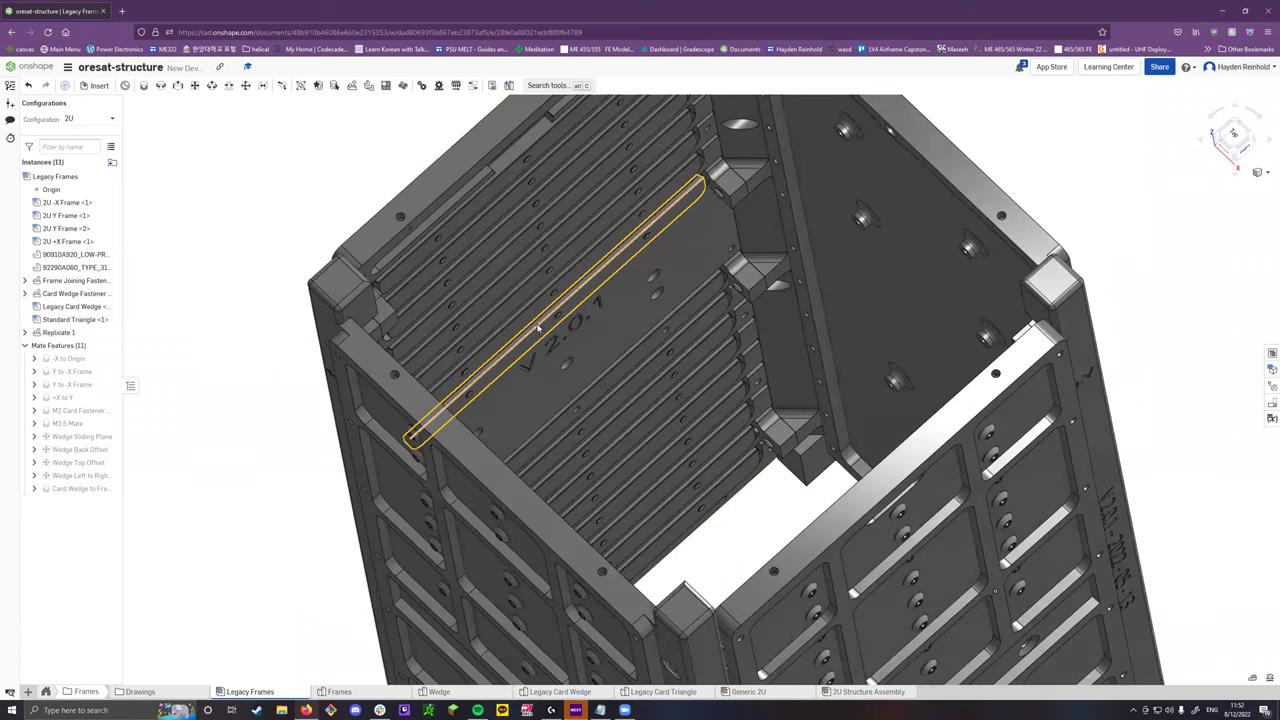
right_drag(471, 265, 543, 305)
scroll(543, 305, up, 10)
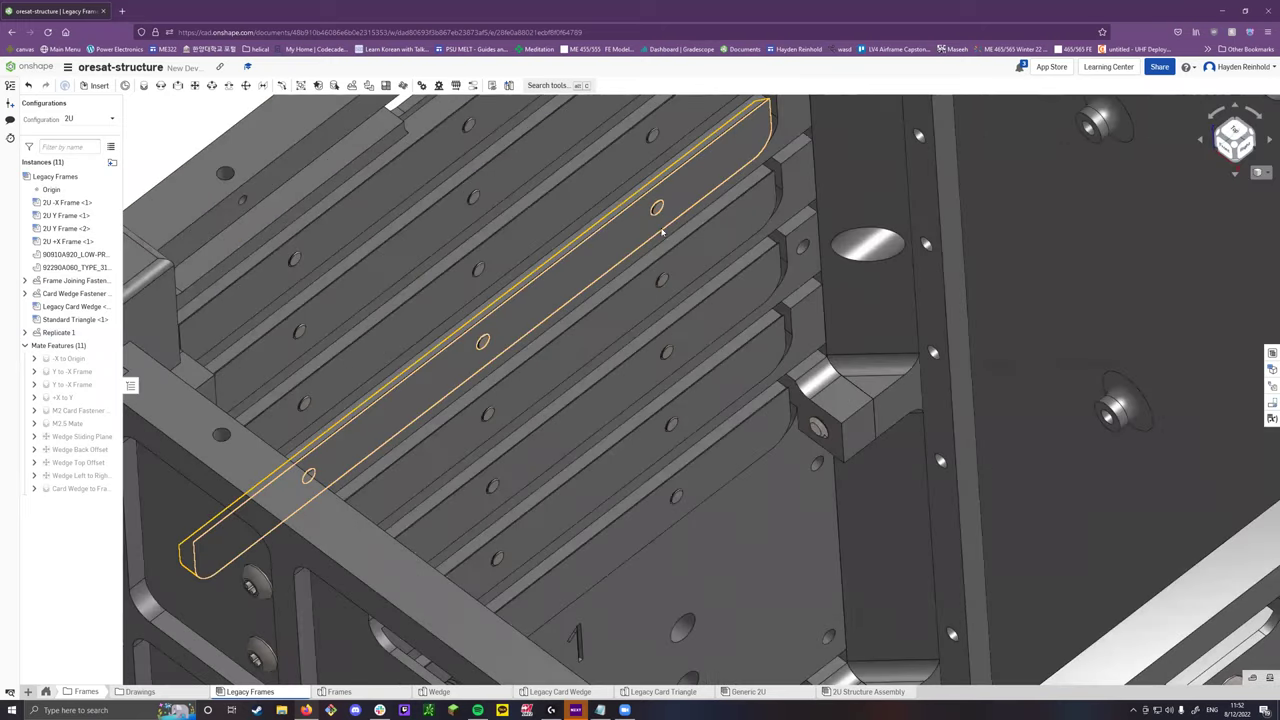
scroll(737, 225, down, 8)
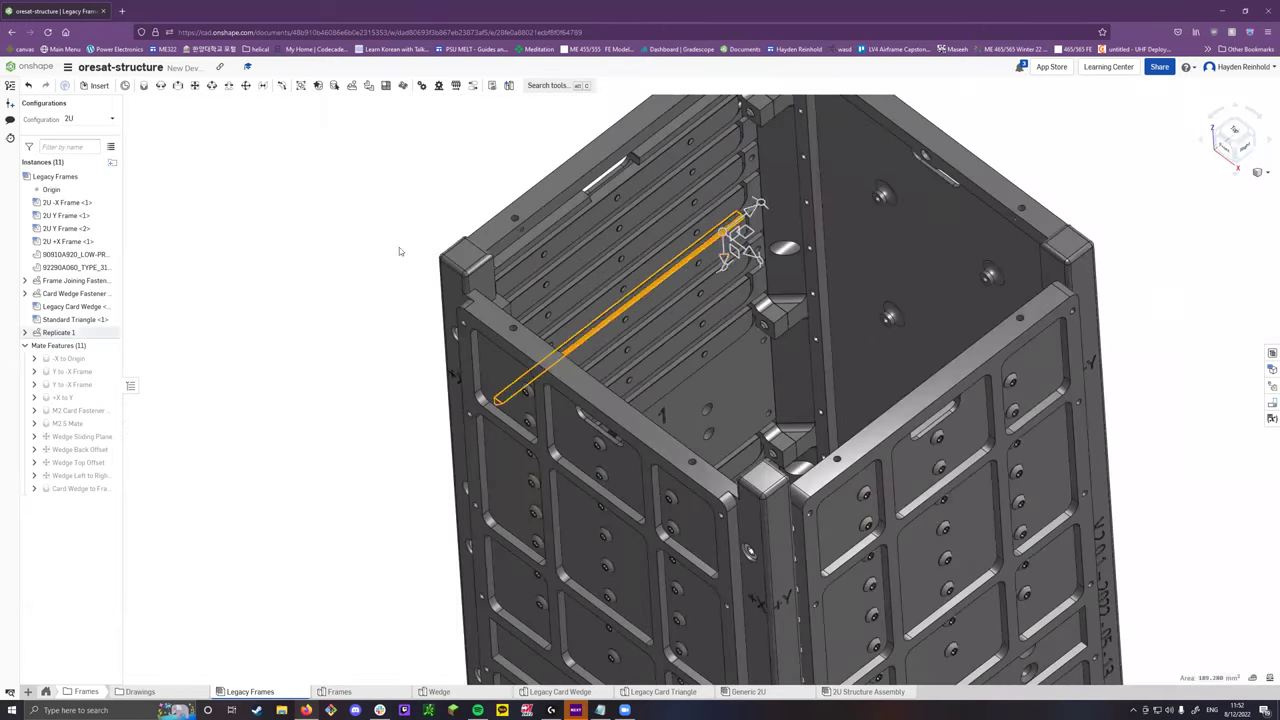
Create a section view parallel to the +X frame's panel face, offset -27.4 mm into the assembly.
click(1262, 172)
click(1215, 374)
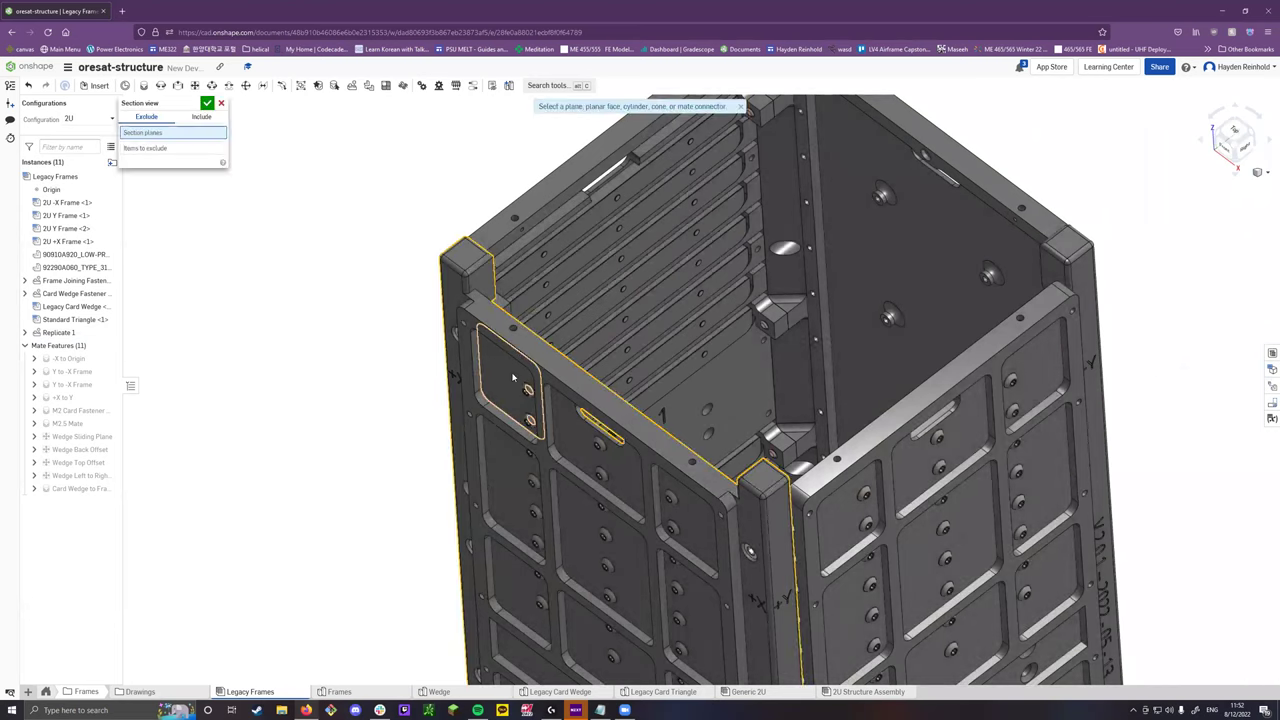
click(478, 410)
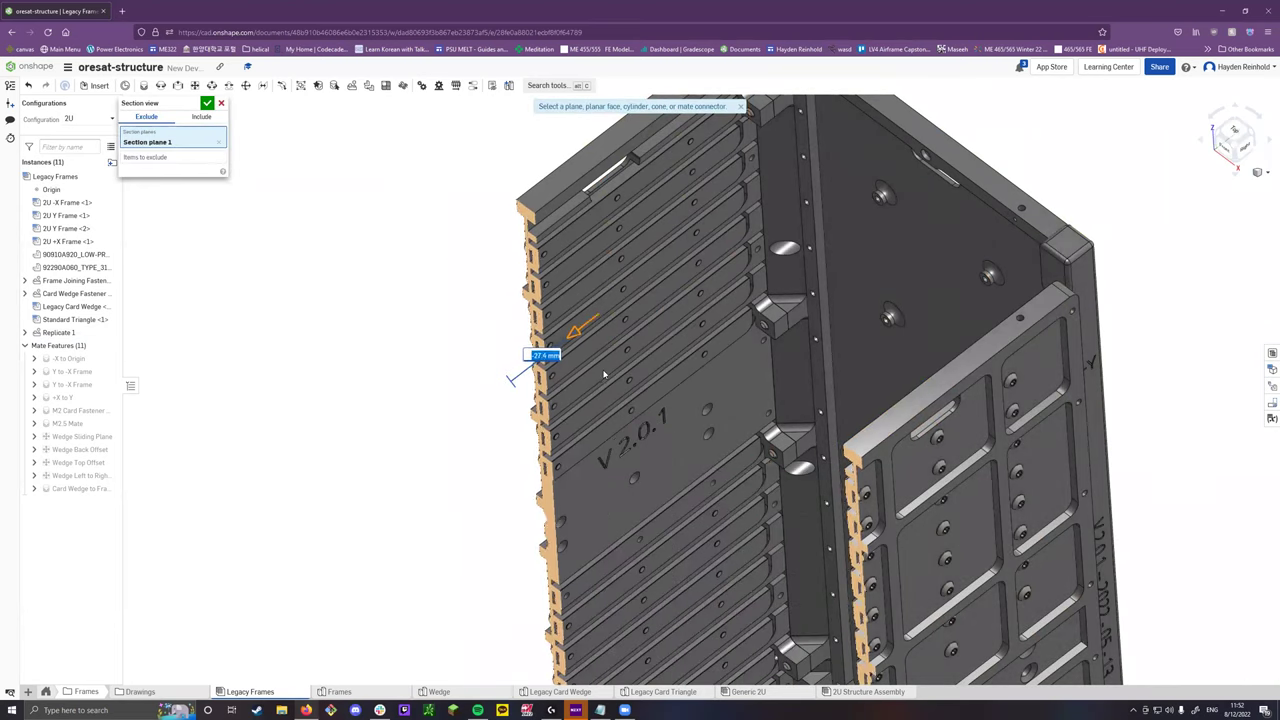
click(207, 103)
Examine the sectioned card wedges, their screws and the card slots down the height of the 2U frame.
scroll(521, 377, up, 10)
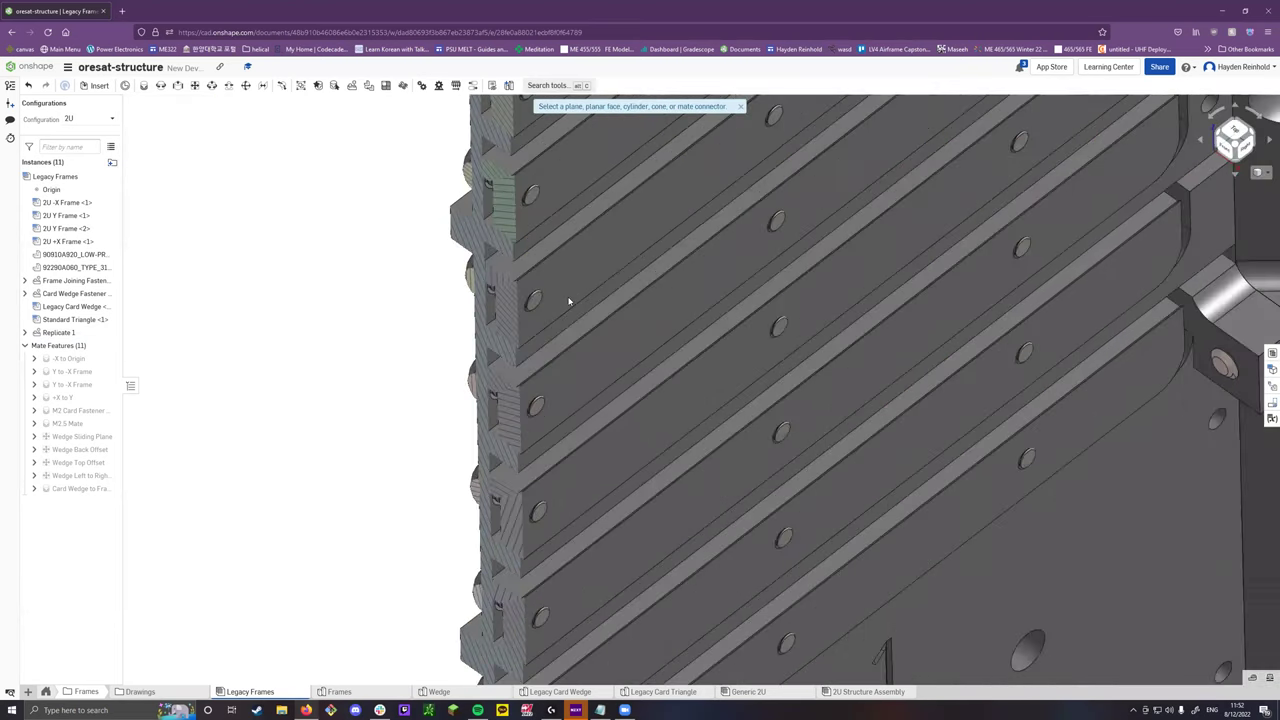
click(521, 377)
key(n)
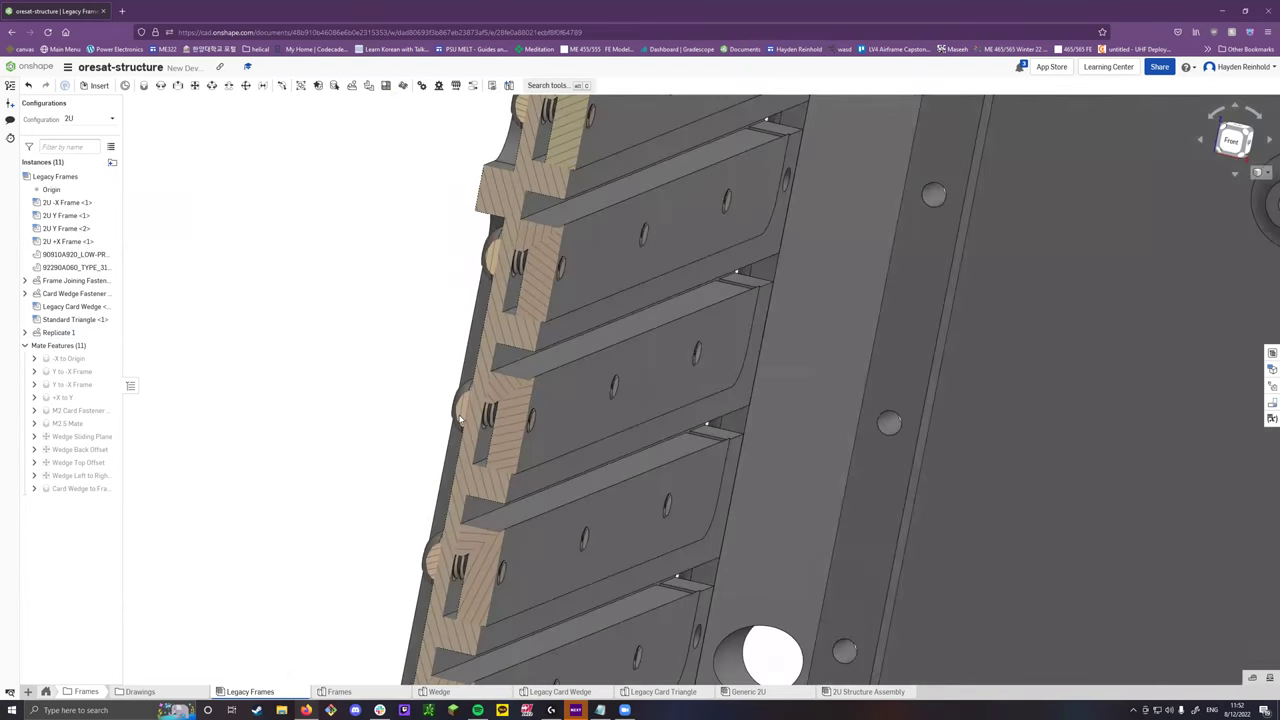
scroll(448, 412, down, 5)
scroll(443, 416, down, 4)
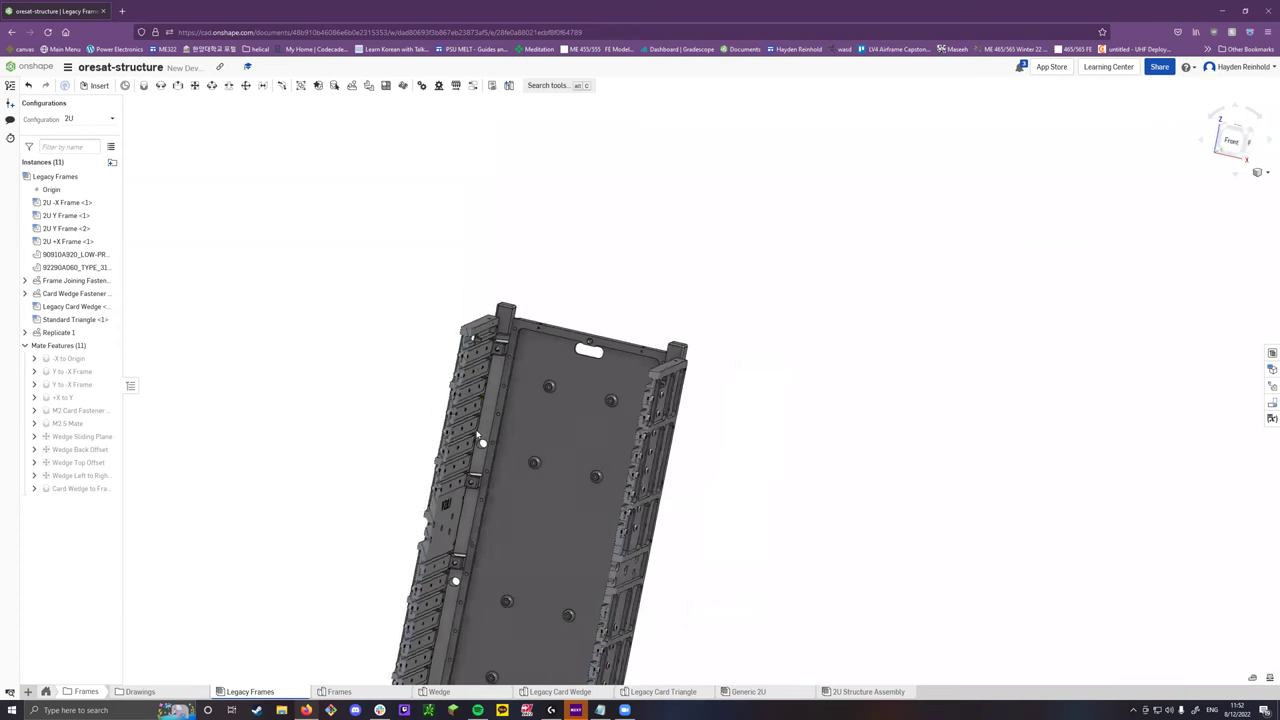
key(shift+7)
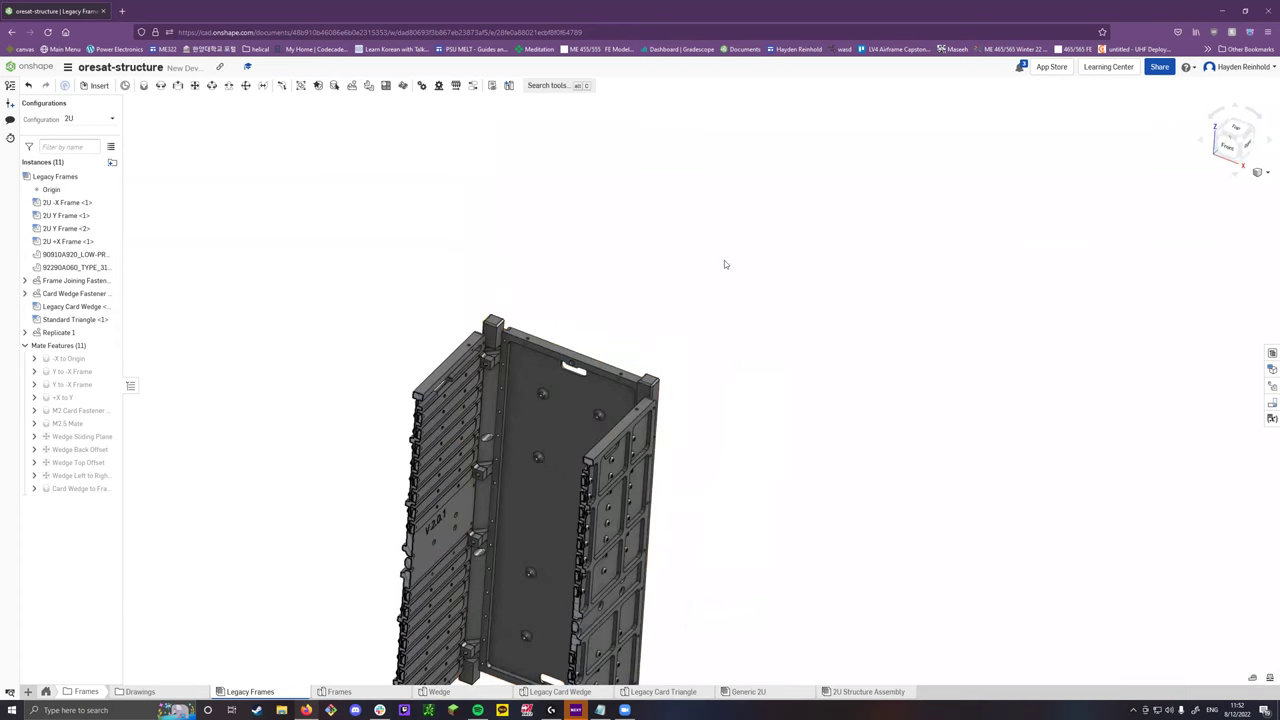
scroll(725, 264, down, 2)
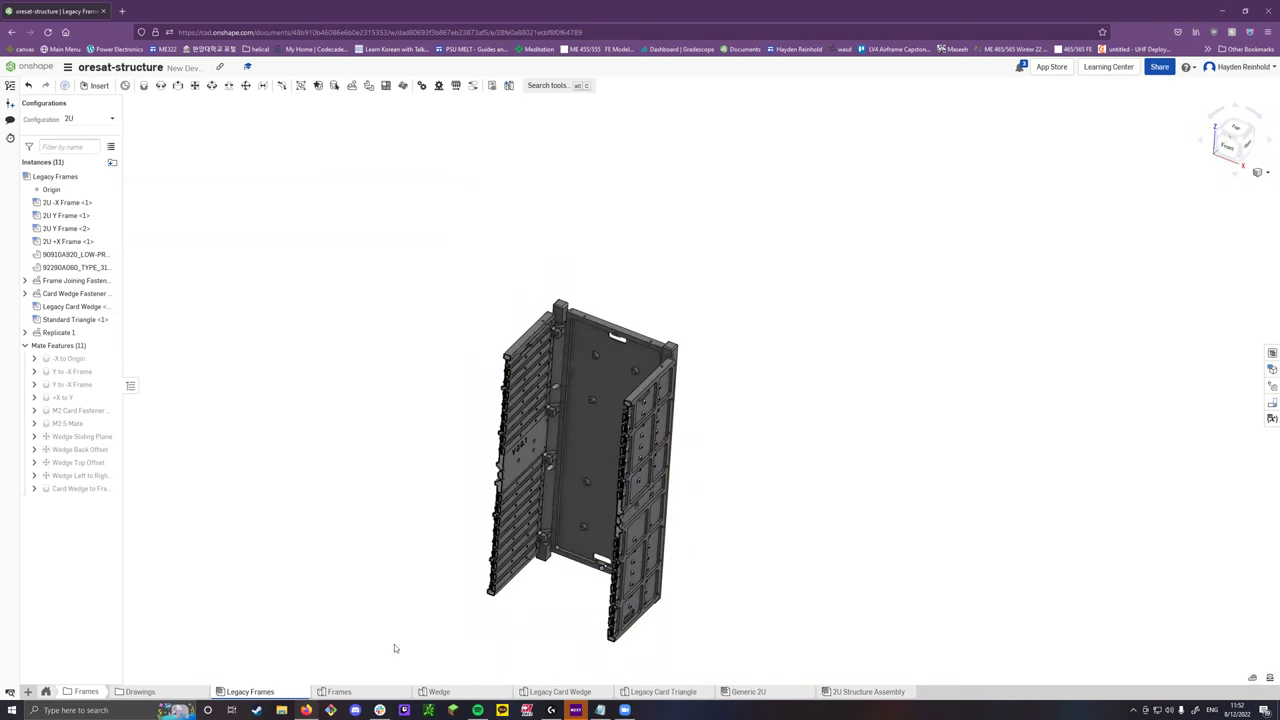
scroll(527, 565, up, 5)
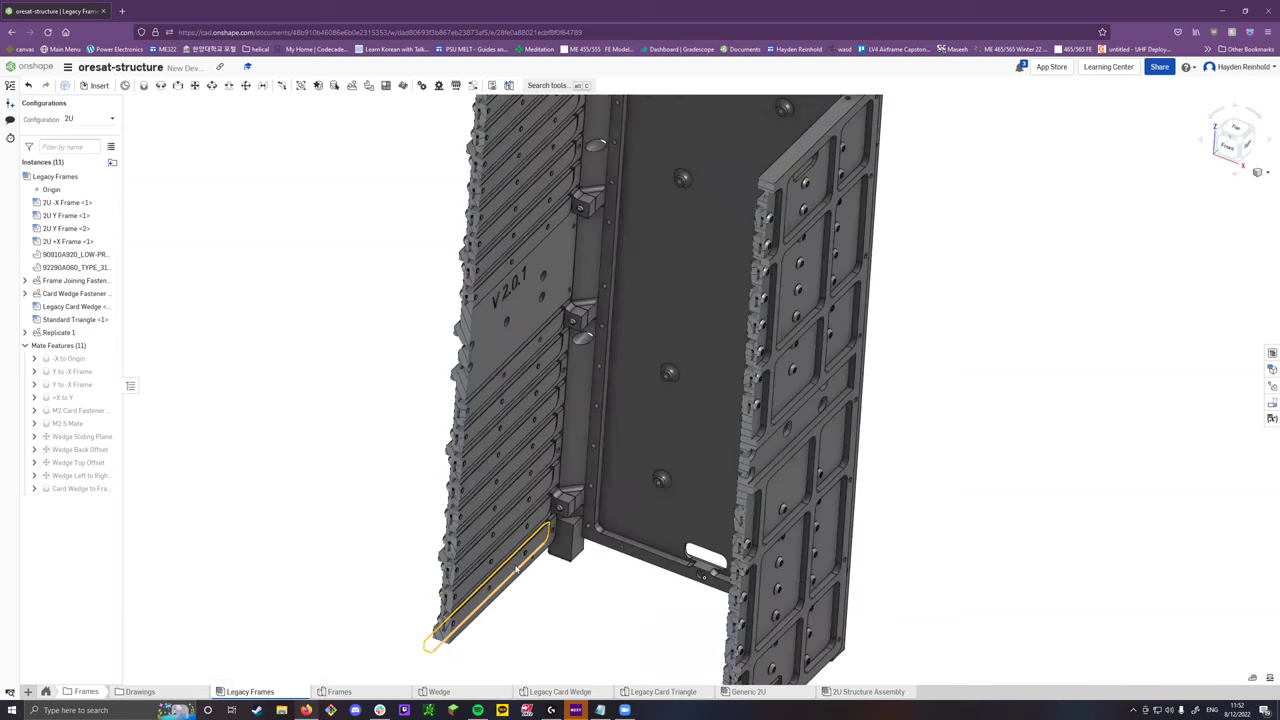
scroll(516, 568, down, 5)
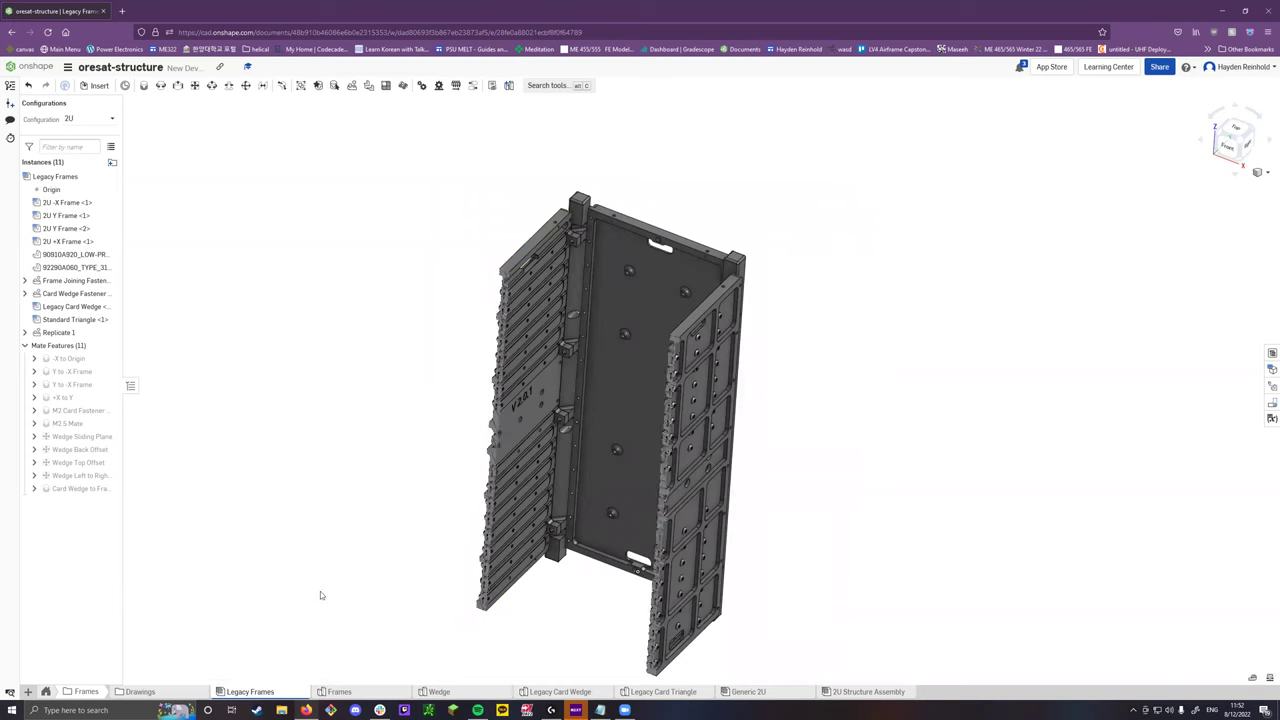
Open the Oresat0.5 assembly from the document's top level with its 2U frame structure shown.
click(46, 691)
mouse_move(331, 693)
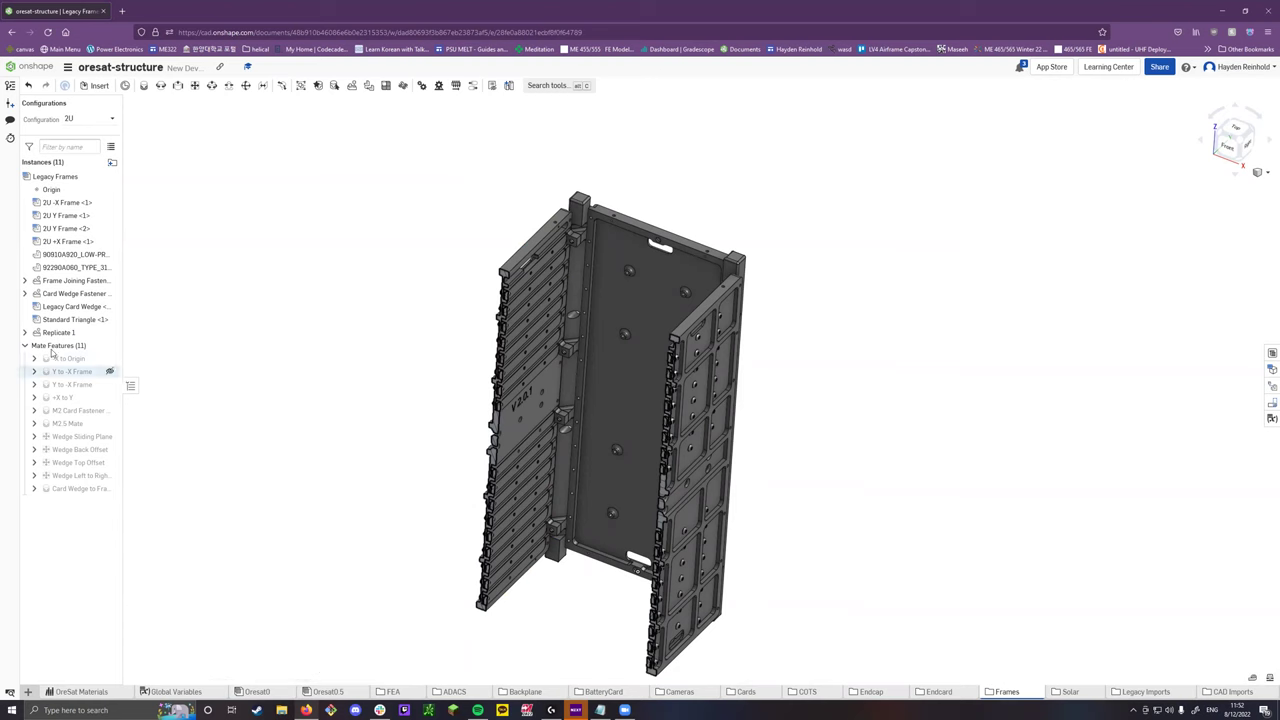
click(326, 691)
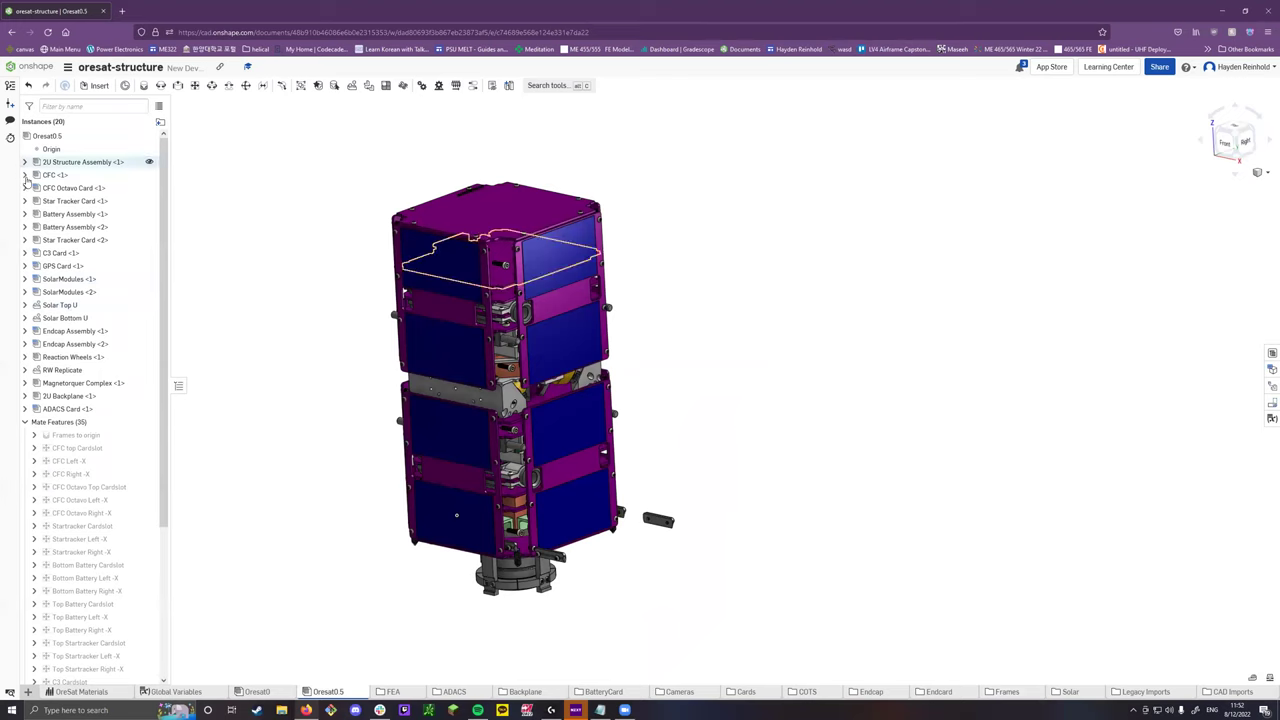
key(shift+h)
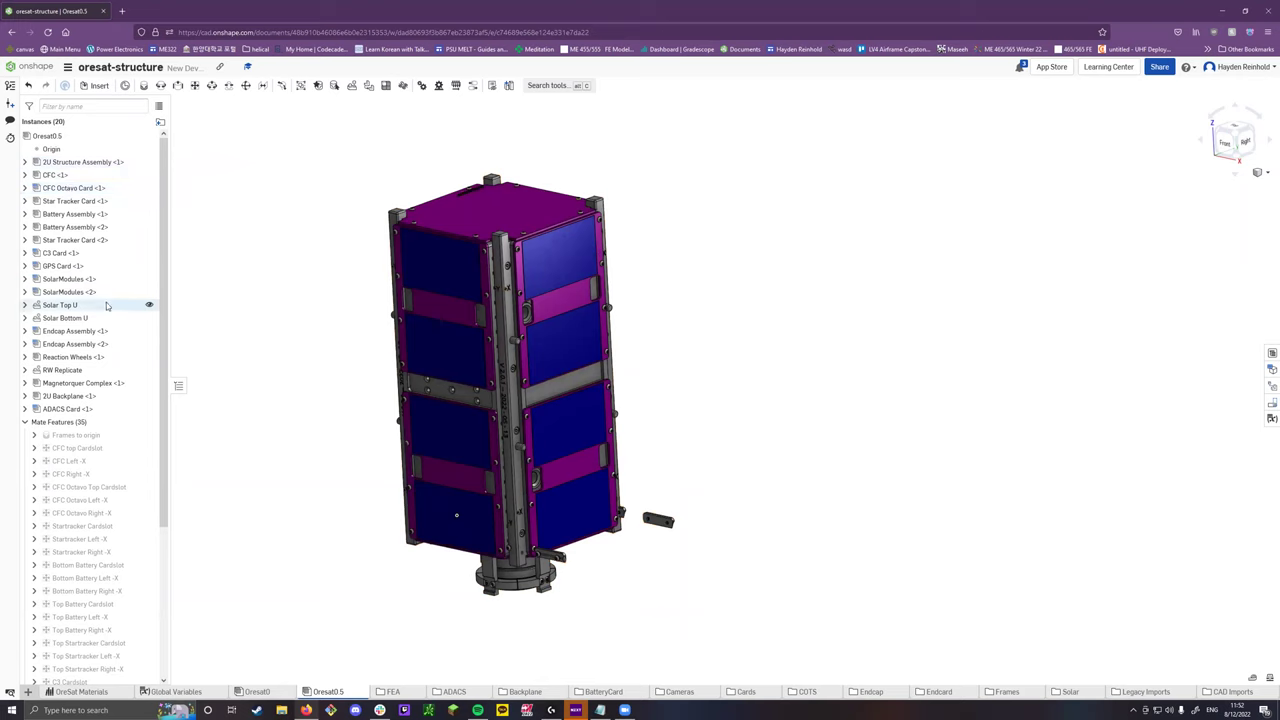
Expand the first Battery Assembly, its Battery Card and the first Left Inhibit to examine their nested components.
click(25, 214)
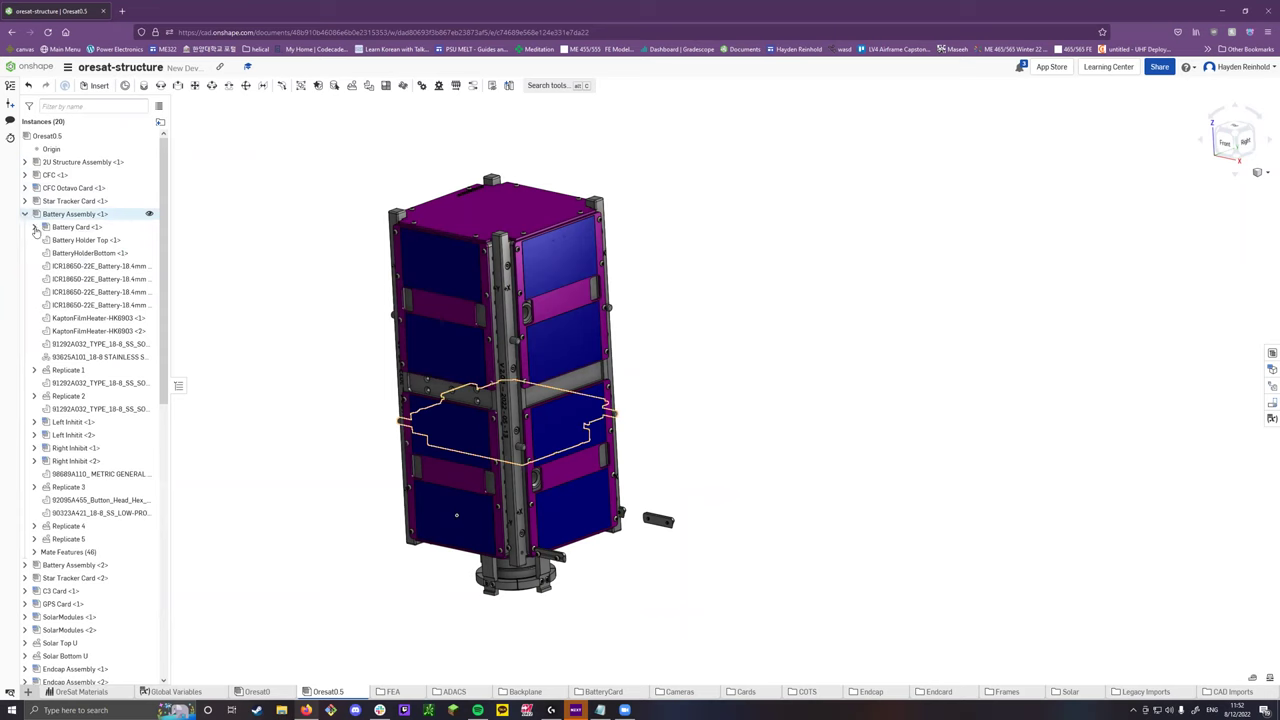
click(34, 227)
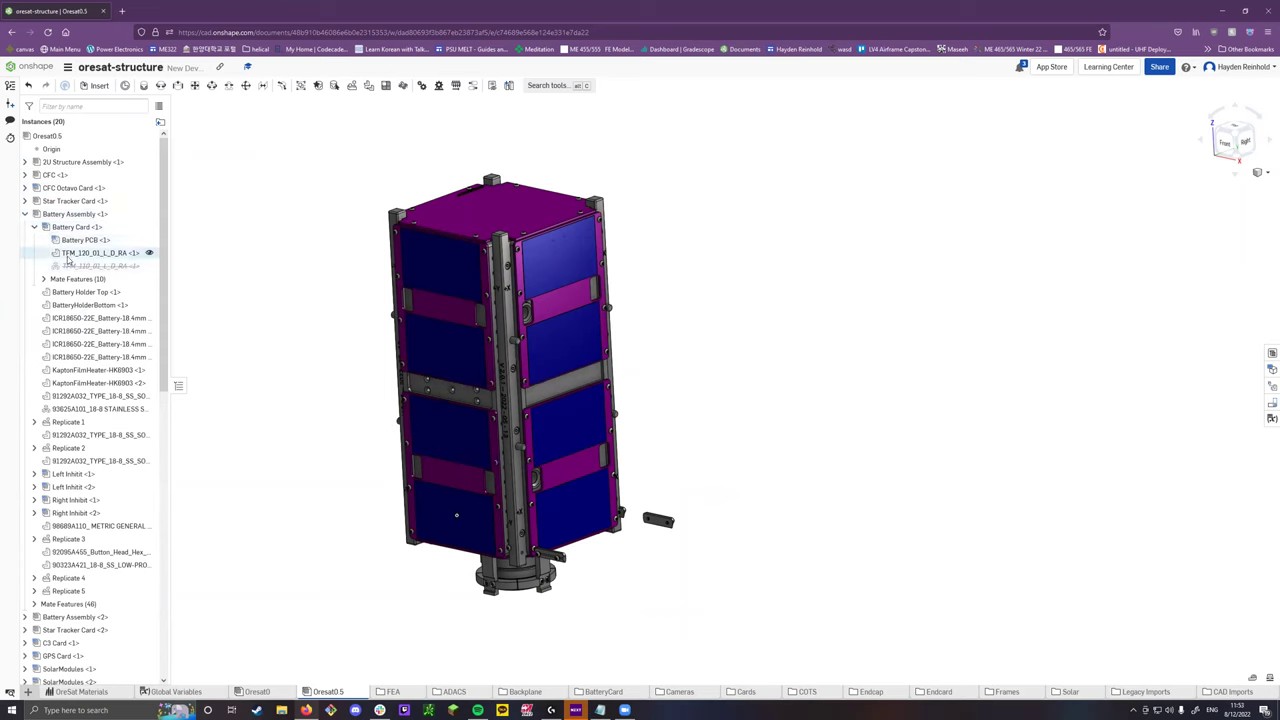
scroll(70, 400, down, 1)
click(34, 417)
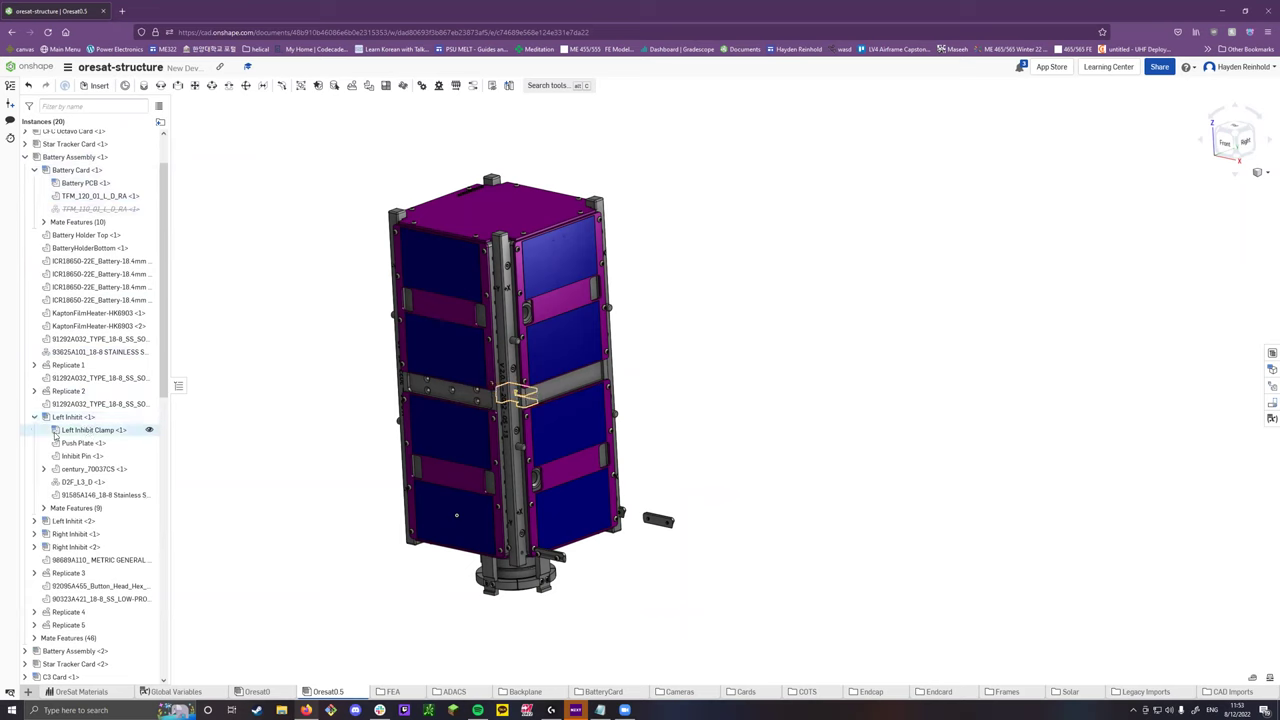
scroll(105, 487, up, 1)
scroll(105, 487, up, 1)
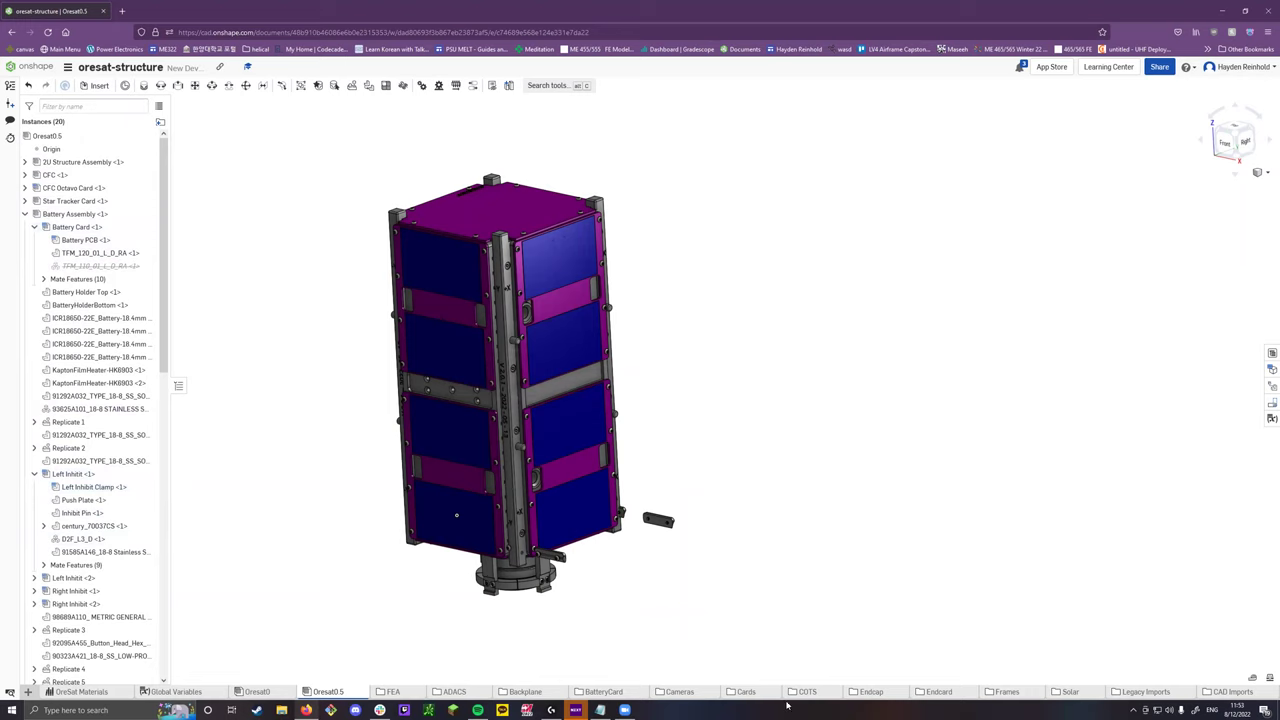
Collapse the first Battery Assembly and expand the 2U Structure Assembly to examine its wedge, frame and screw groups.
click(25, 214)
click(24, 162)
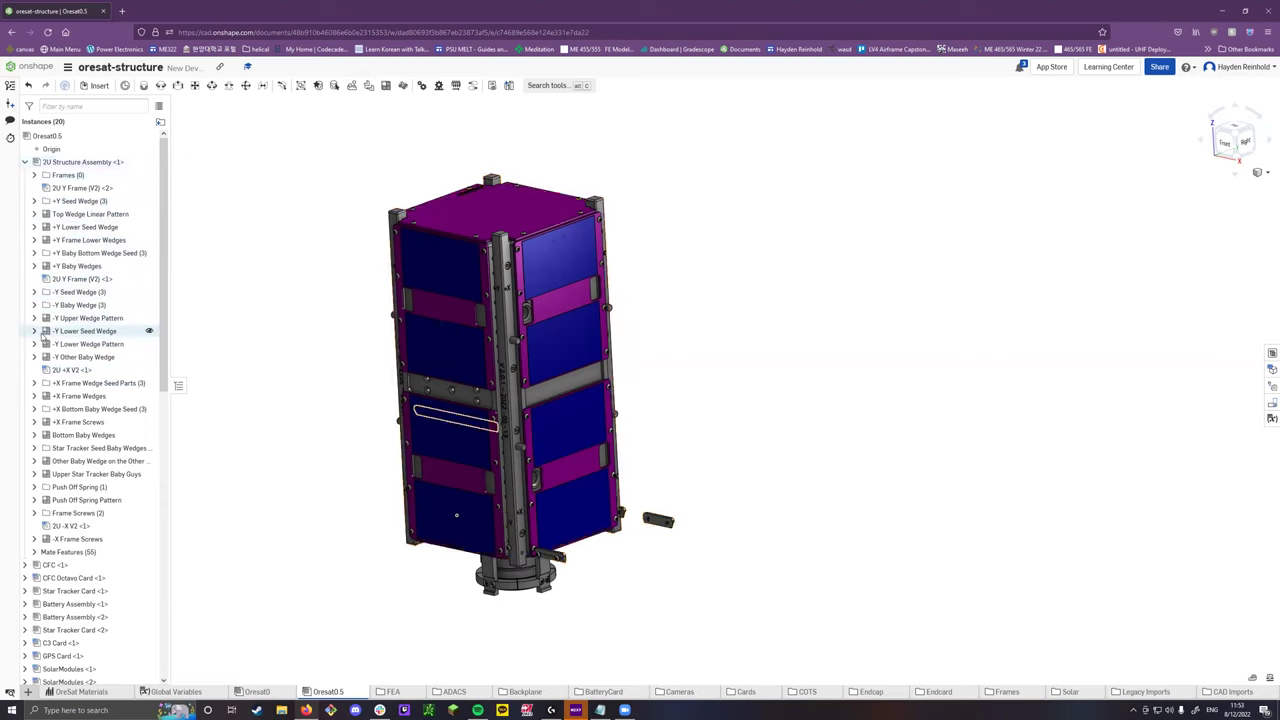
click(34, 449)
click(34, 449)
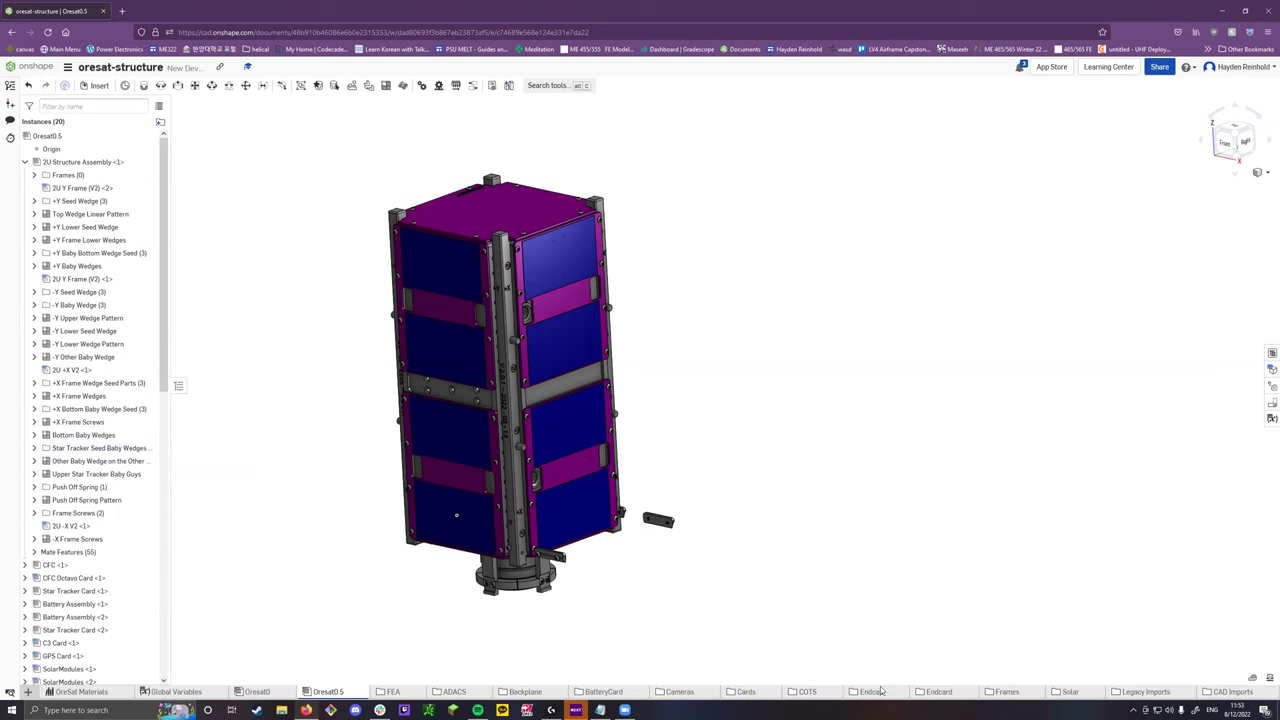
Open the standalone 2U Structure Assembly from the Frames folder.
click(1013, 692)
click(884, 692)
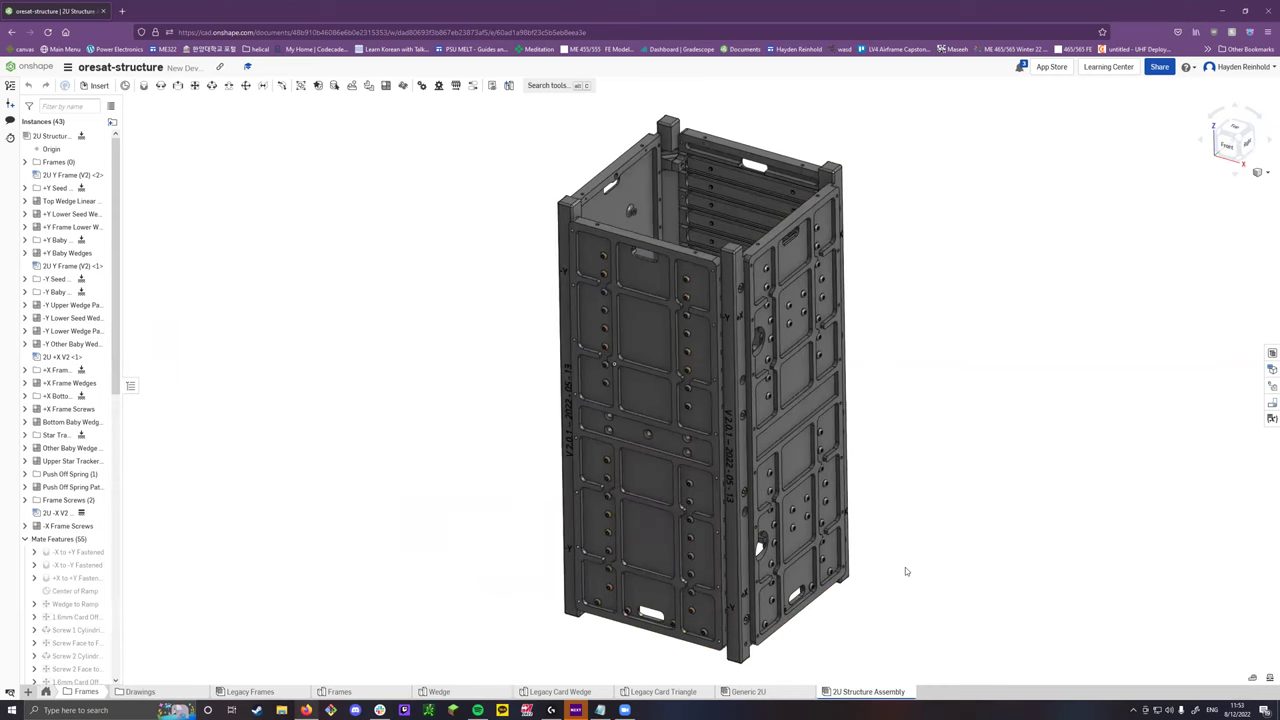
scroll(903, 568, down, 3)
Return to the Oresat0.5 assembly and select the stray baby wedge lying apart from the satellite's lower end.
click(63, 689)
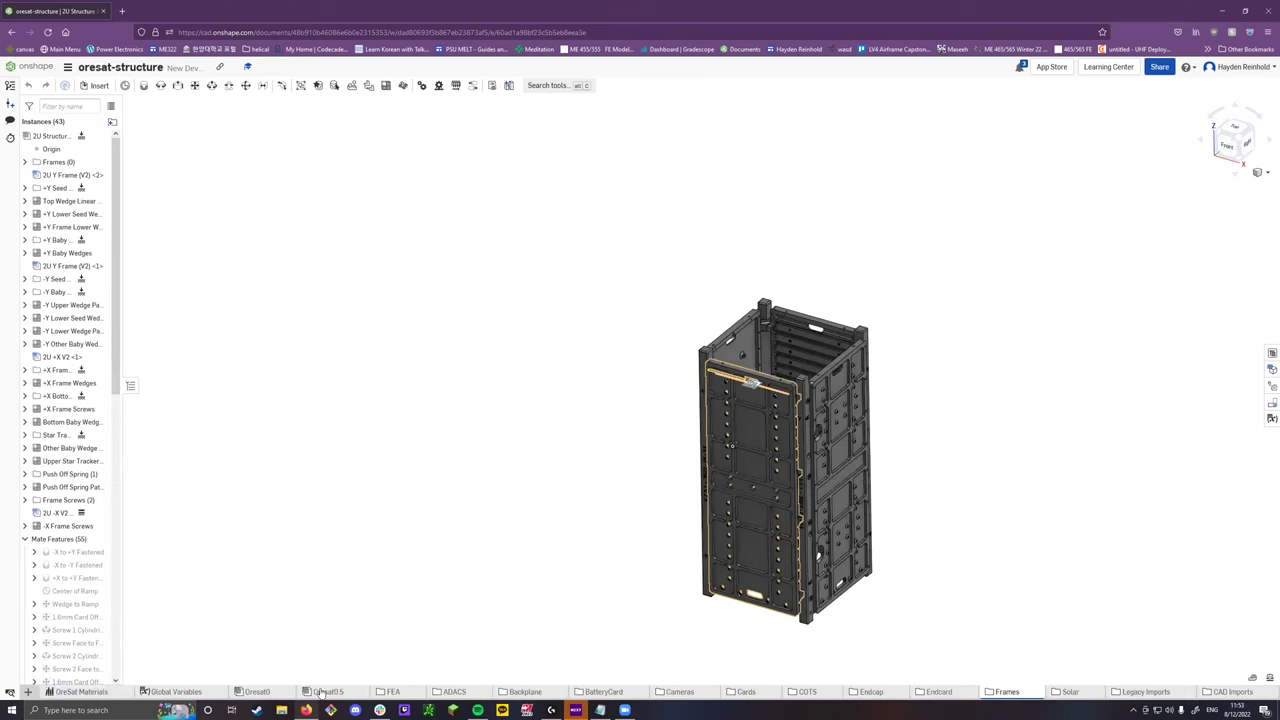
click(324, 692)
scroll(660, 520, up, 5)
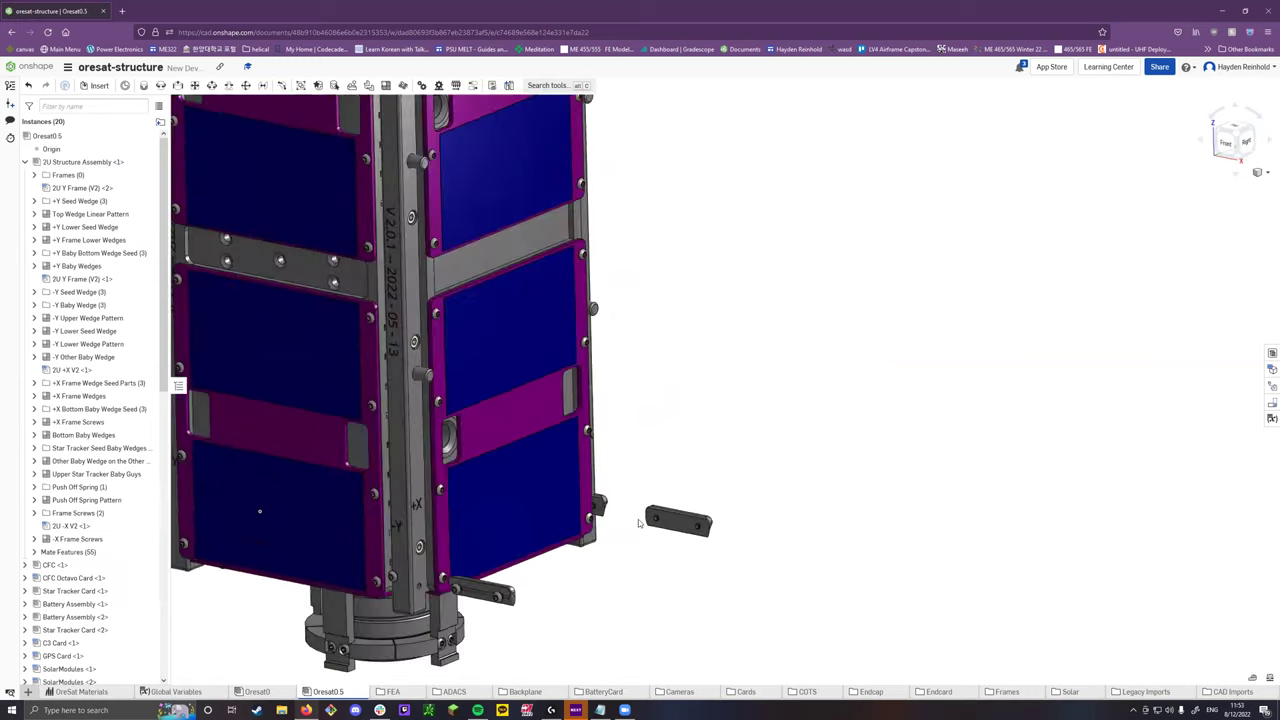
right_drag(684, 530, 682, 533)
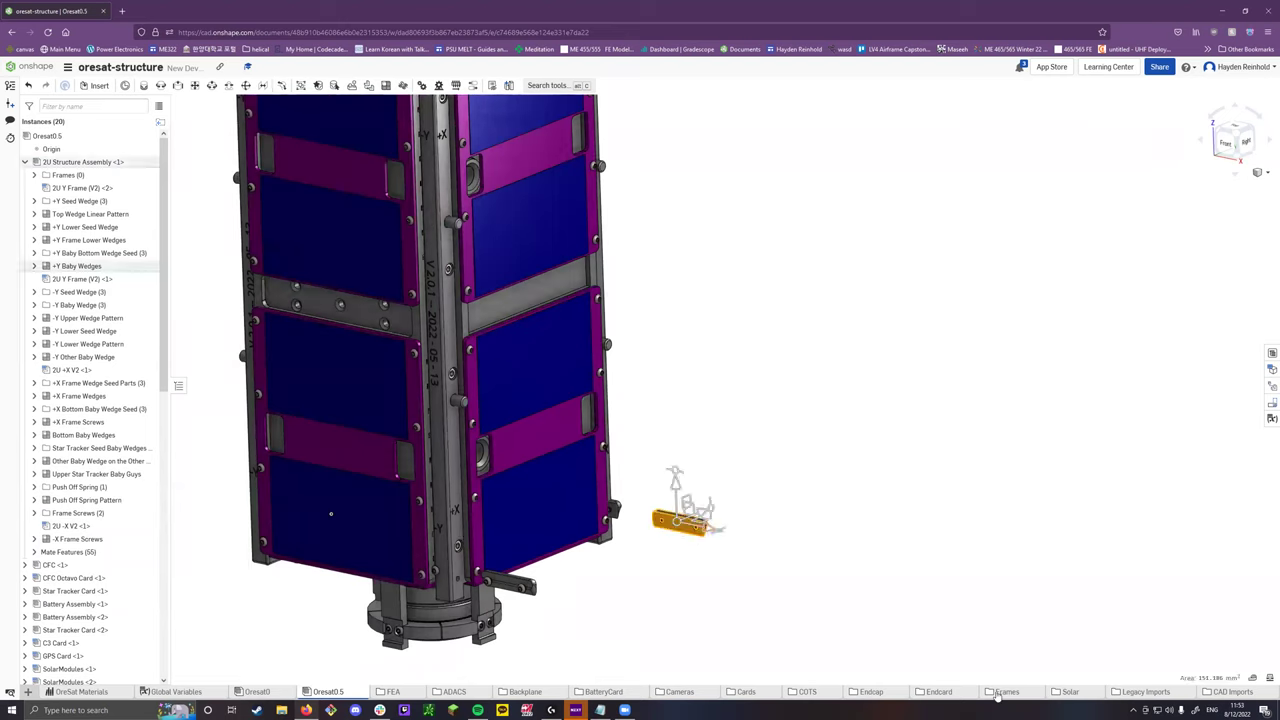
Reopen the 2U Structure Assembly to inspect where the selected +Y baby wedge sits, and restore the isometric view.
click(1000, 692)
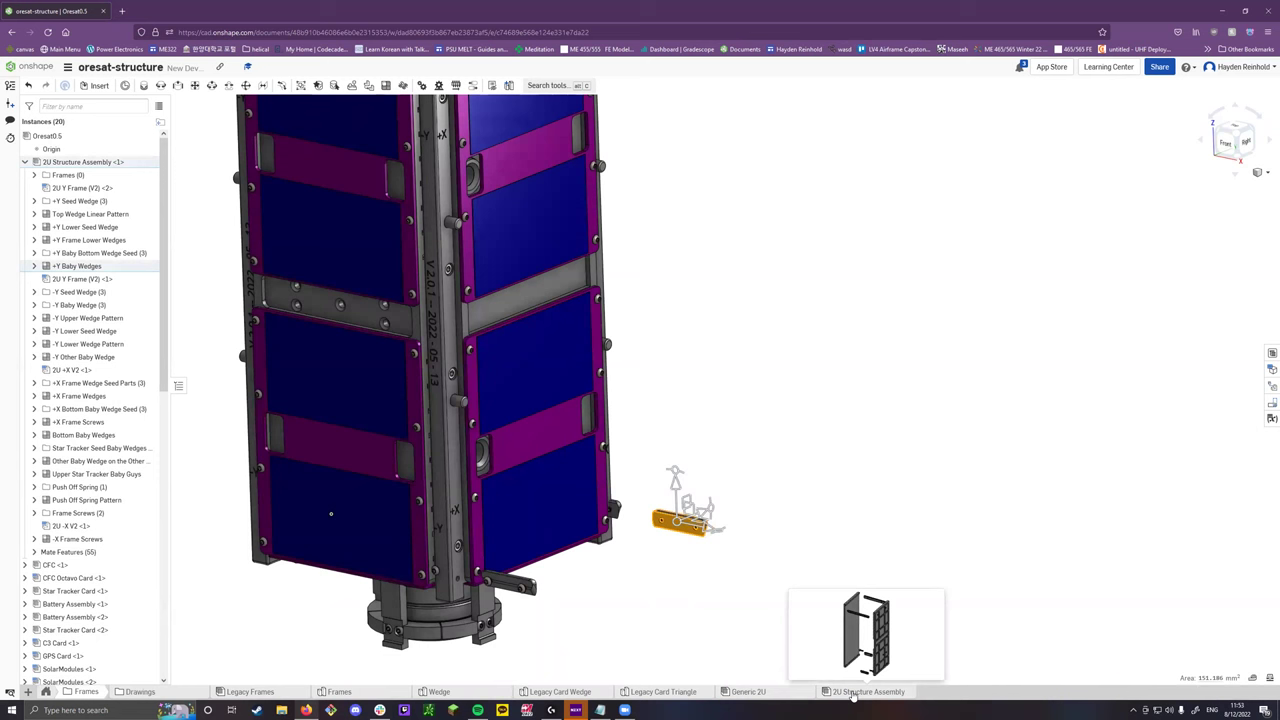
click(855, 693)
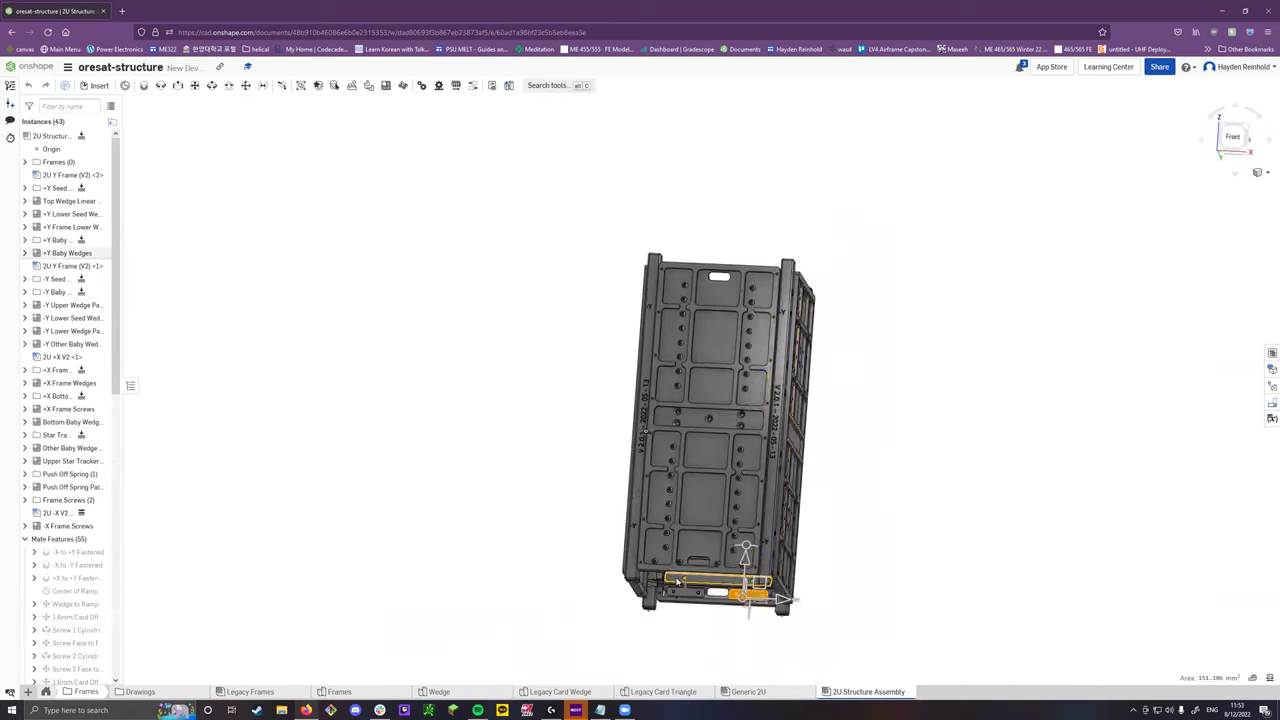
drag(748, 648, 815, 555)
key(shift+7)
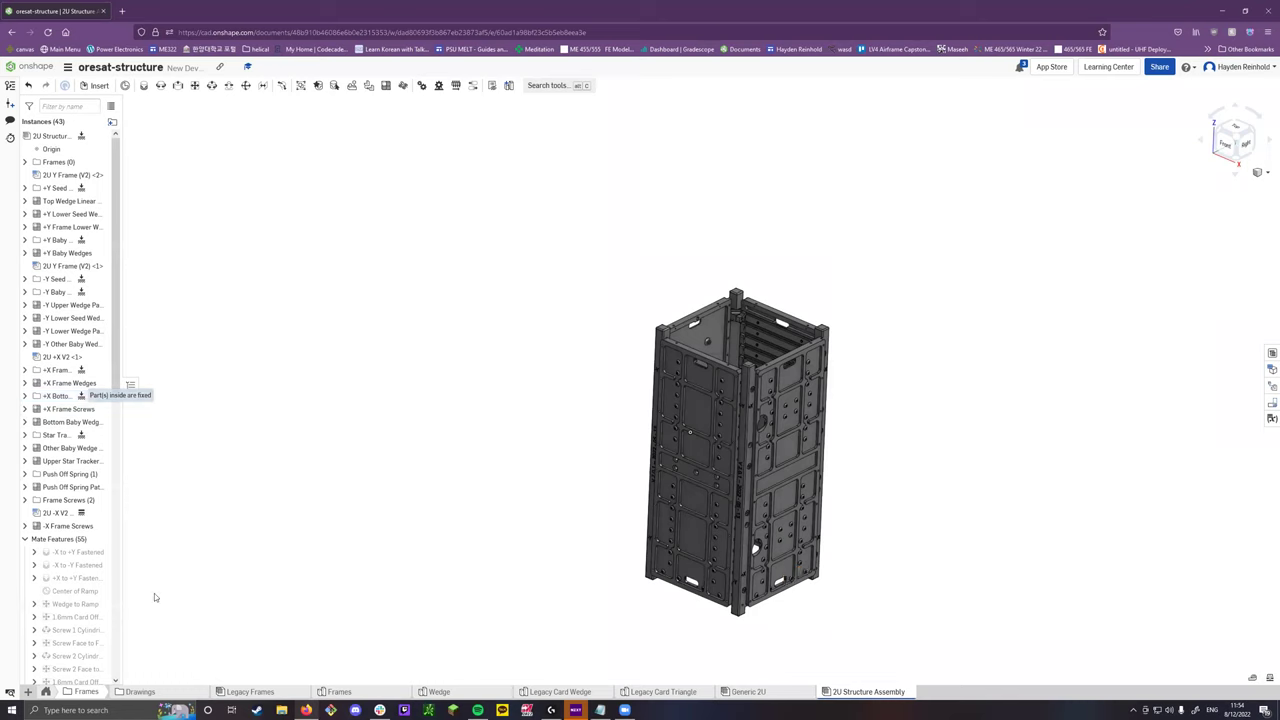
Go back to the document's top-level Oresat0.5 assembly and examine the complete satellite with its detached wedges.
click(56, 692)
click(329, 692)
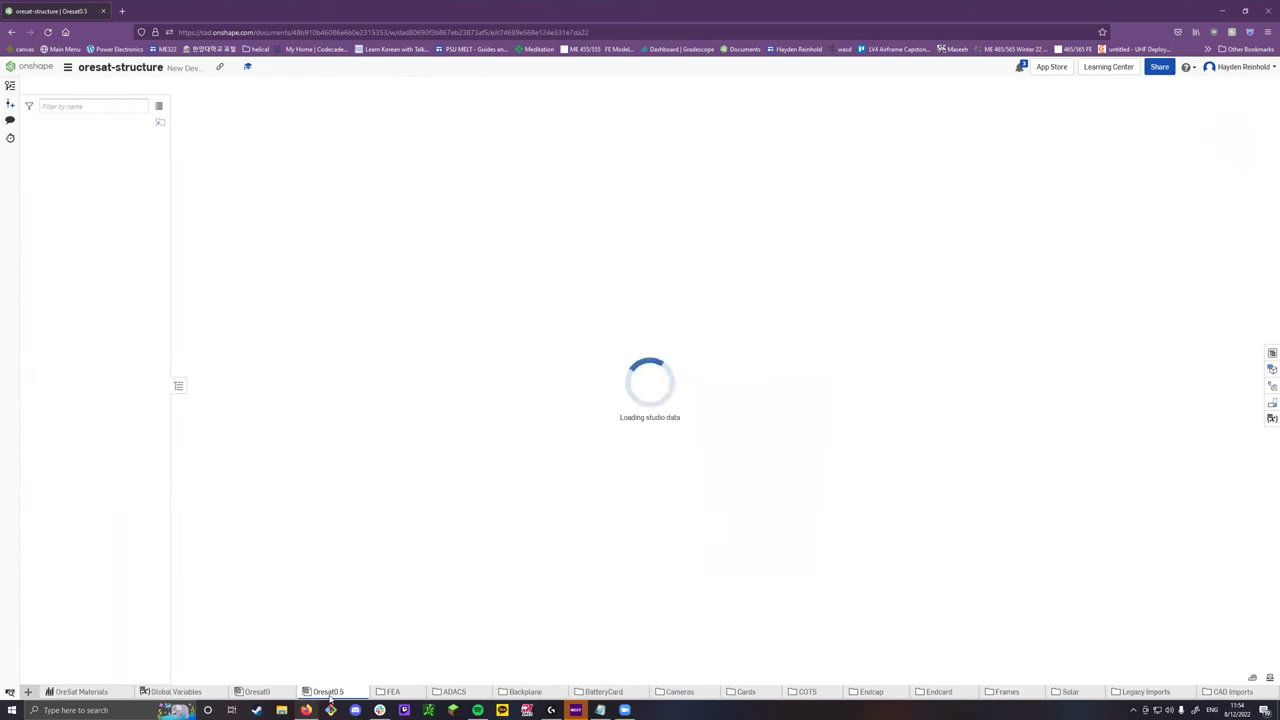
scroll(680, 532, down, 2)
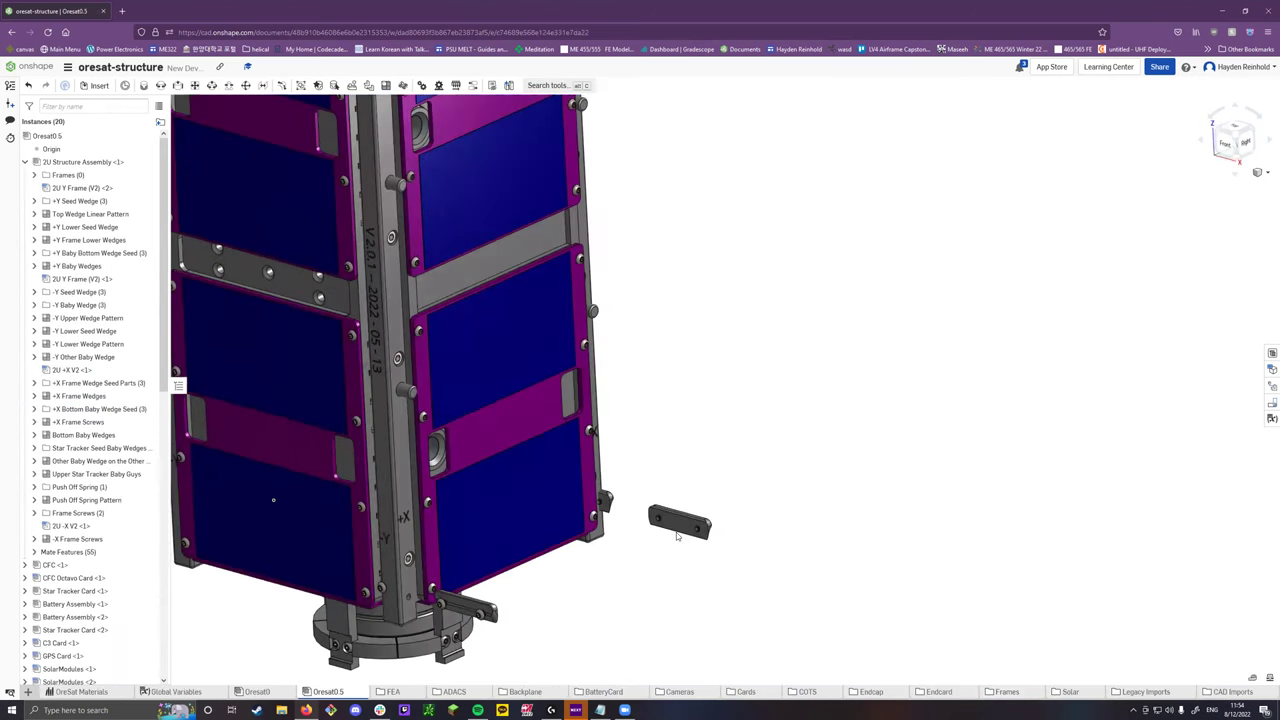
scroll(676, 532, down, 3)
scroll(674, 532, down, 2)
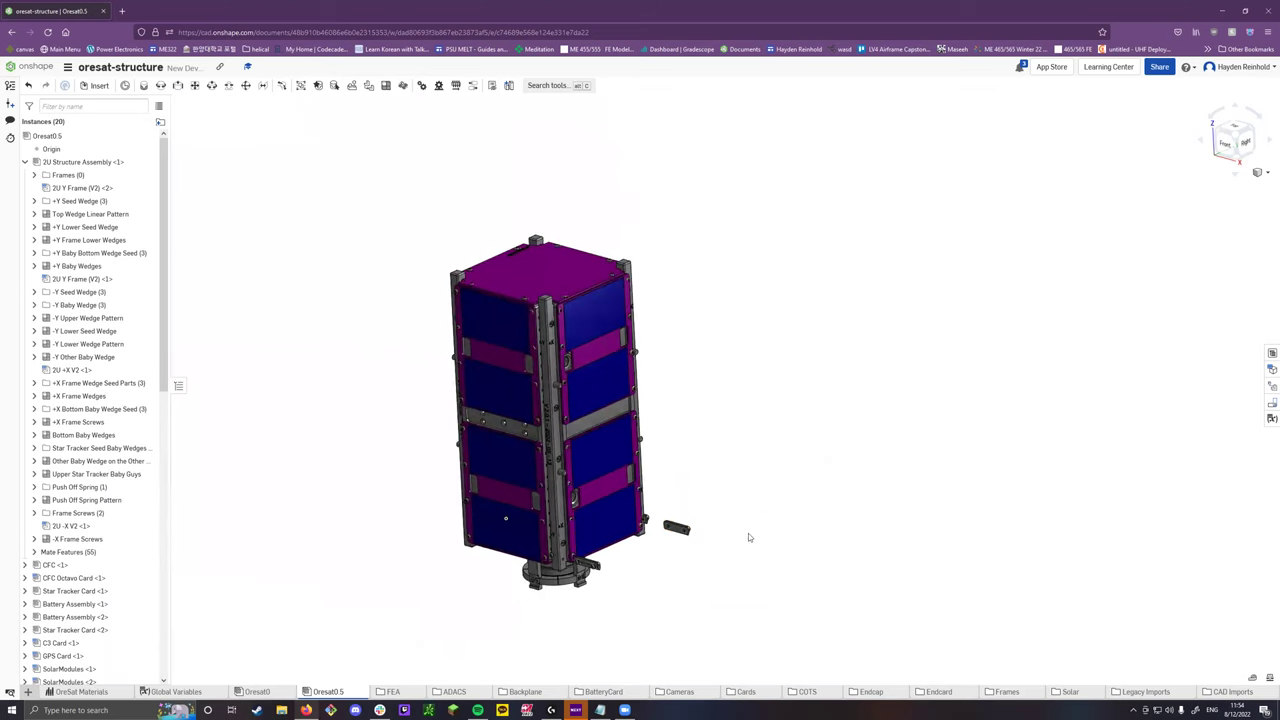
Open the Base PCB Model from the Backplane folder and show its configuration table.
click(503, 691)
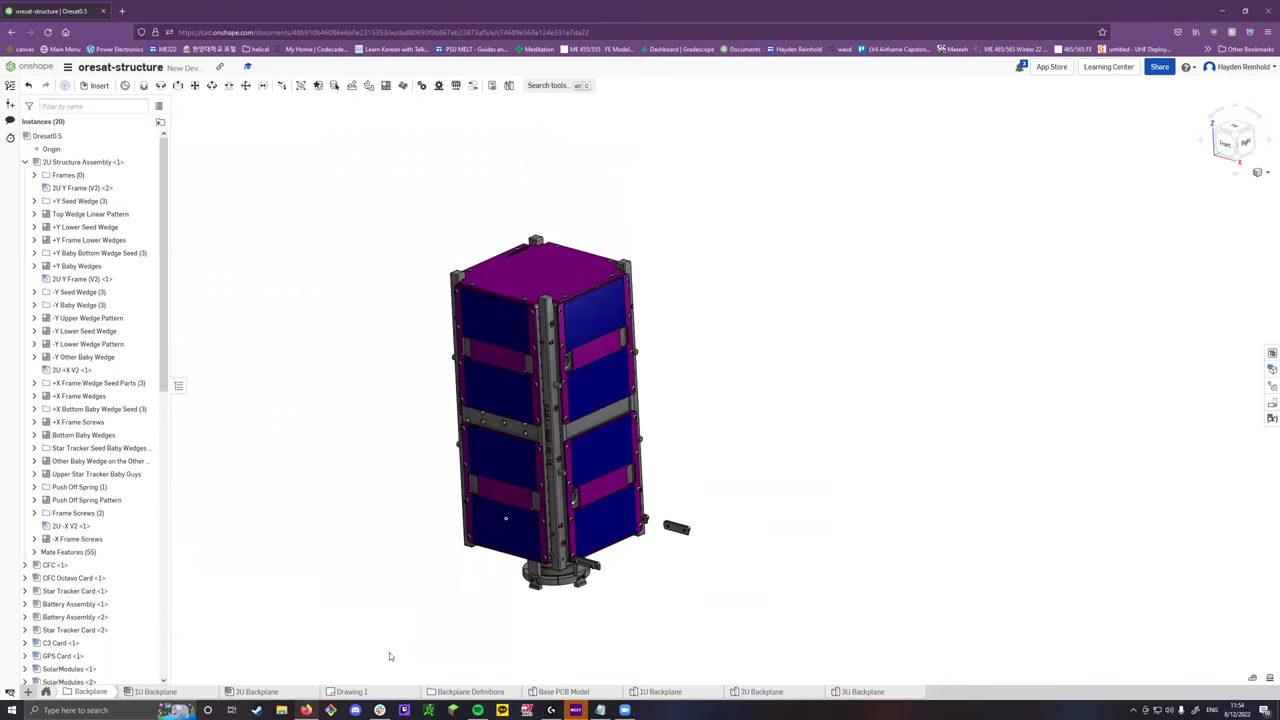
mouse_move(166, 692)
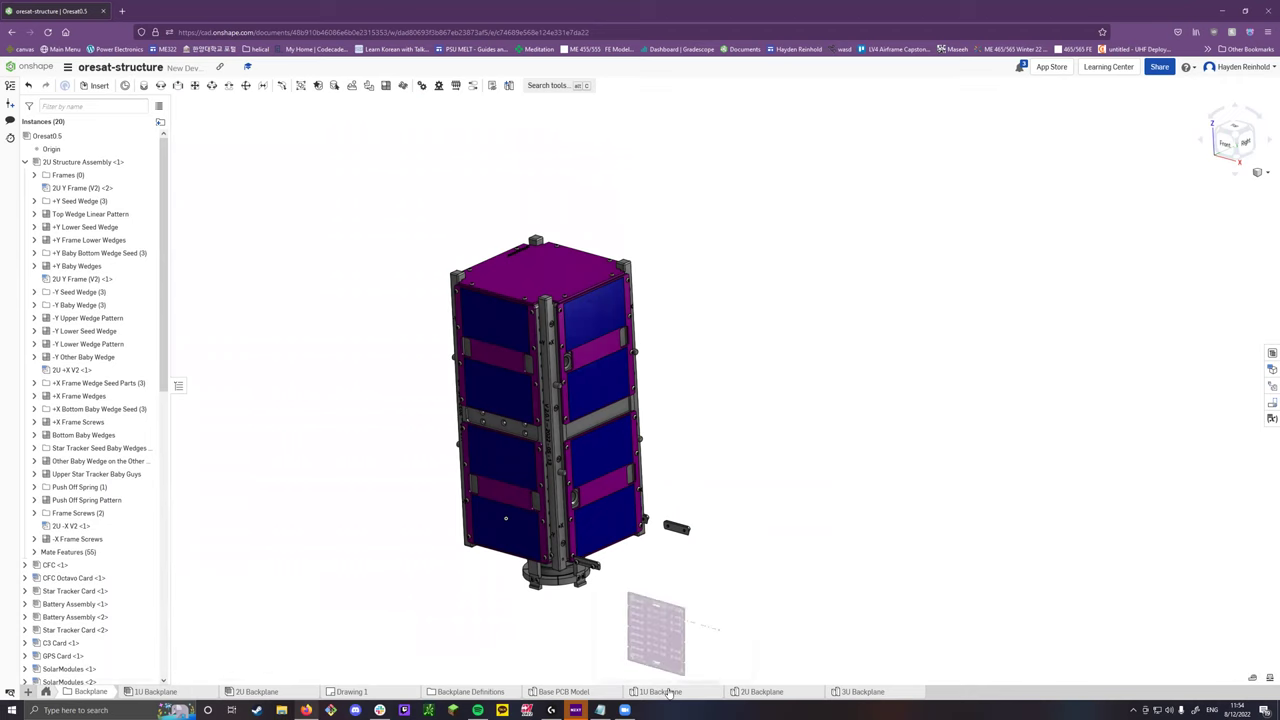
click(571, 692)
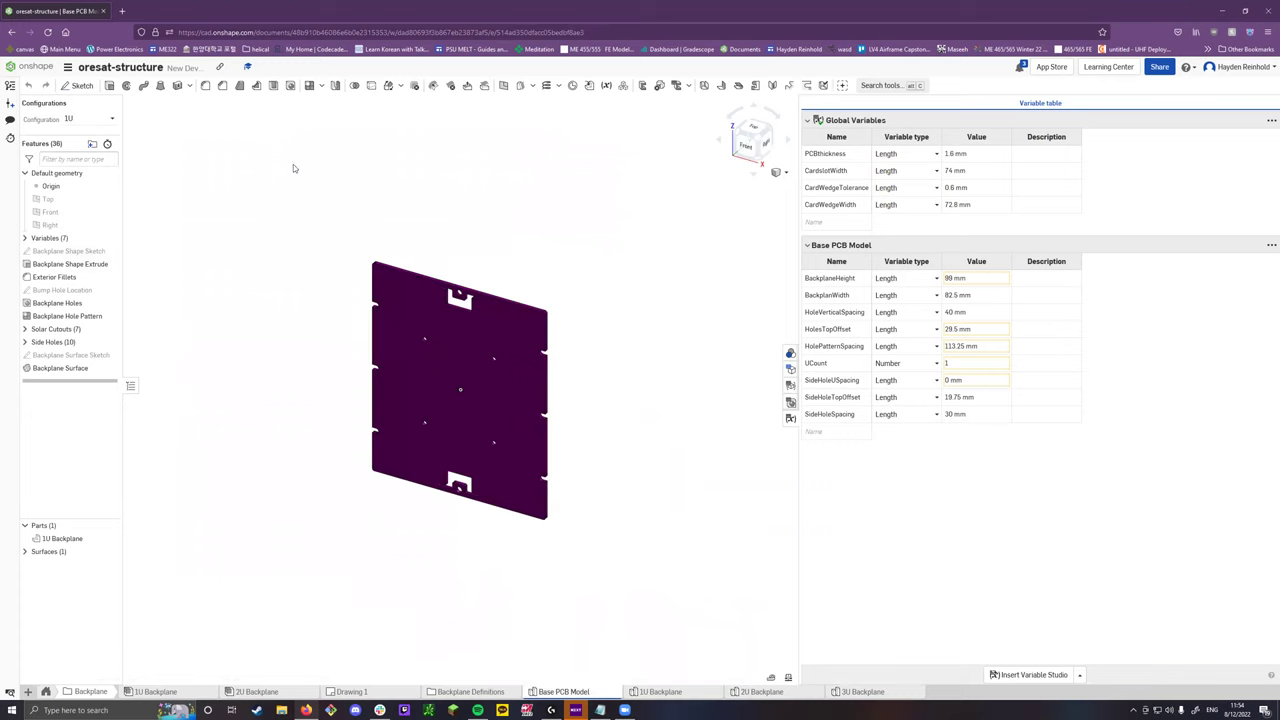
click(791, 369)
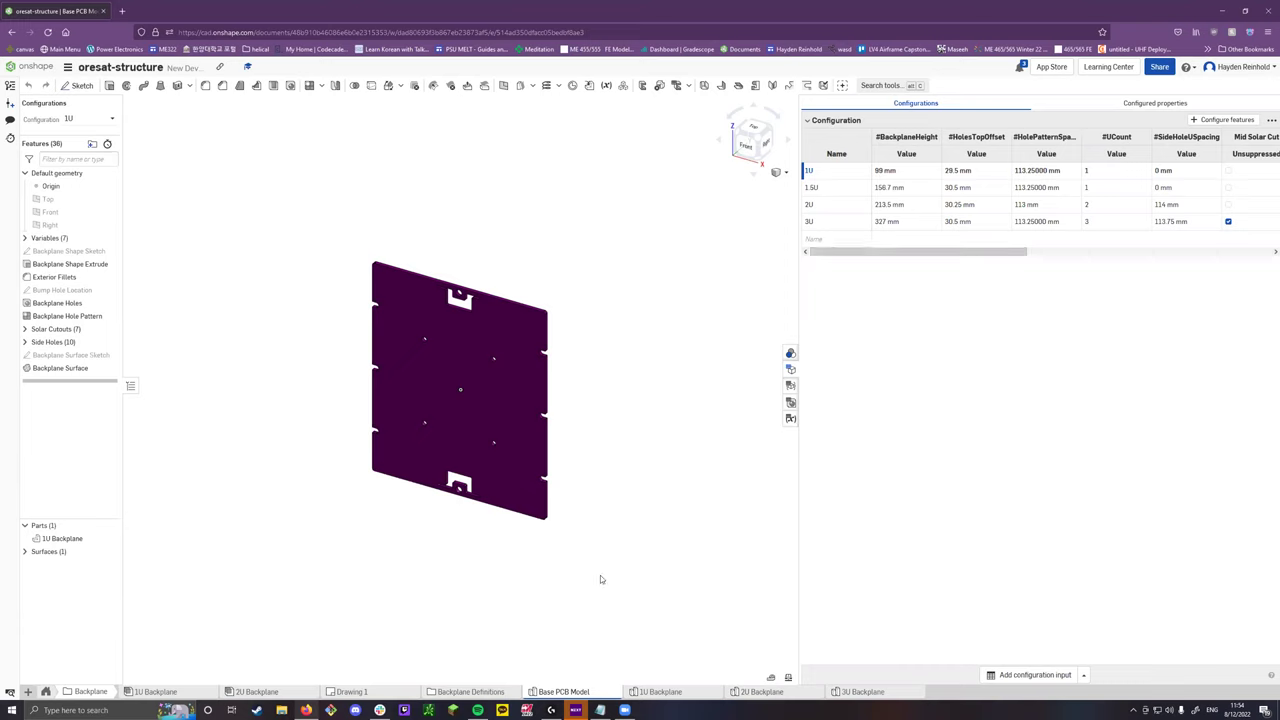
Rename the Base PCB Model part studio as "Base Backplane Model".
right_click(561, 691)
click(572, 591)
text(Base Backplane Model)
key(Return)
Switch the base backplane model to the 2U configuration and examine its holes and edge notches.
right_drag(480, 355, 324, 281)
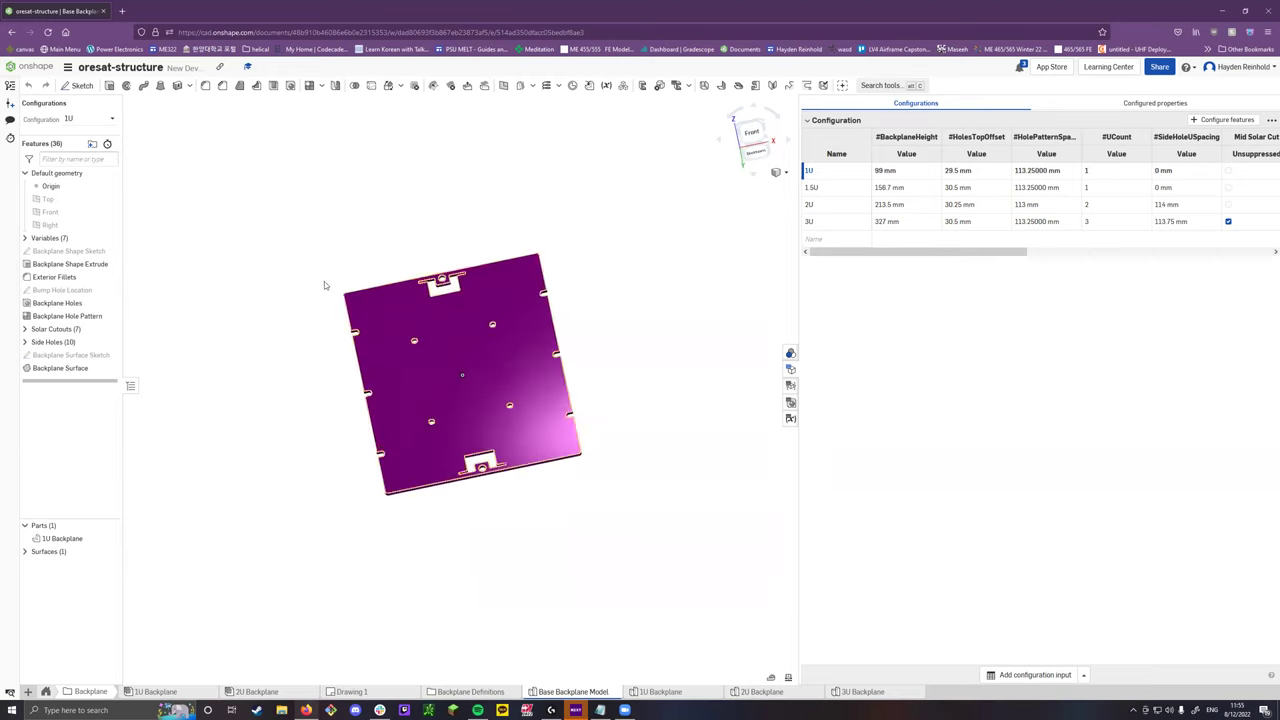
click(88, 120)
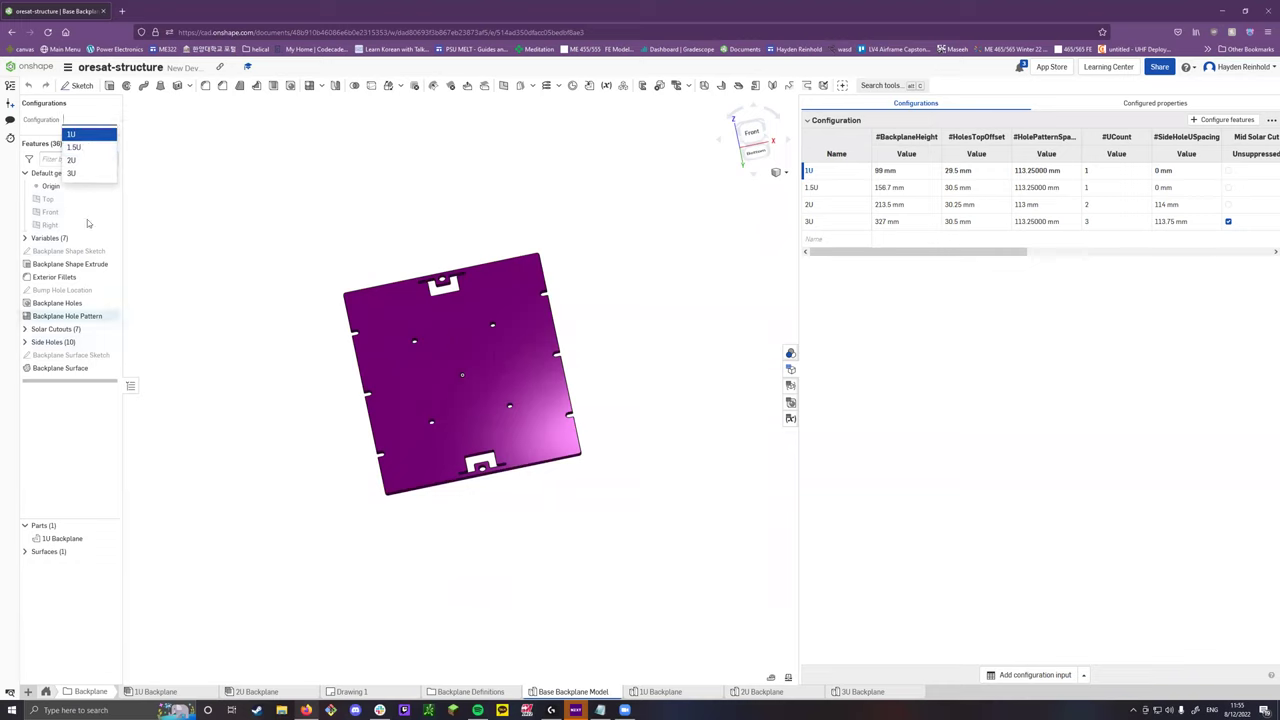
click(80, 162)
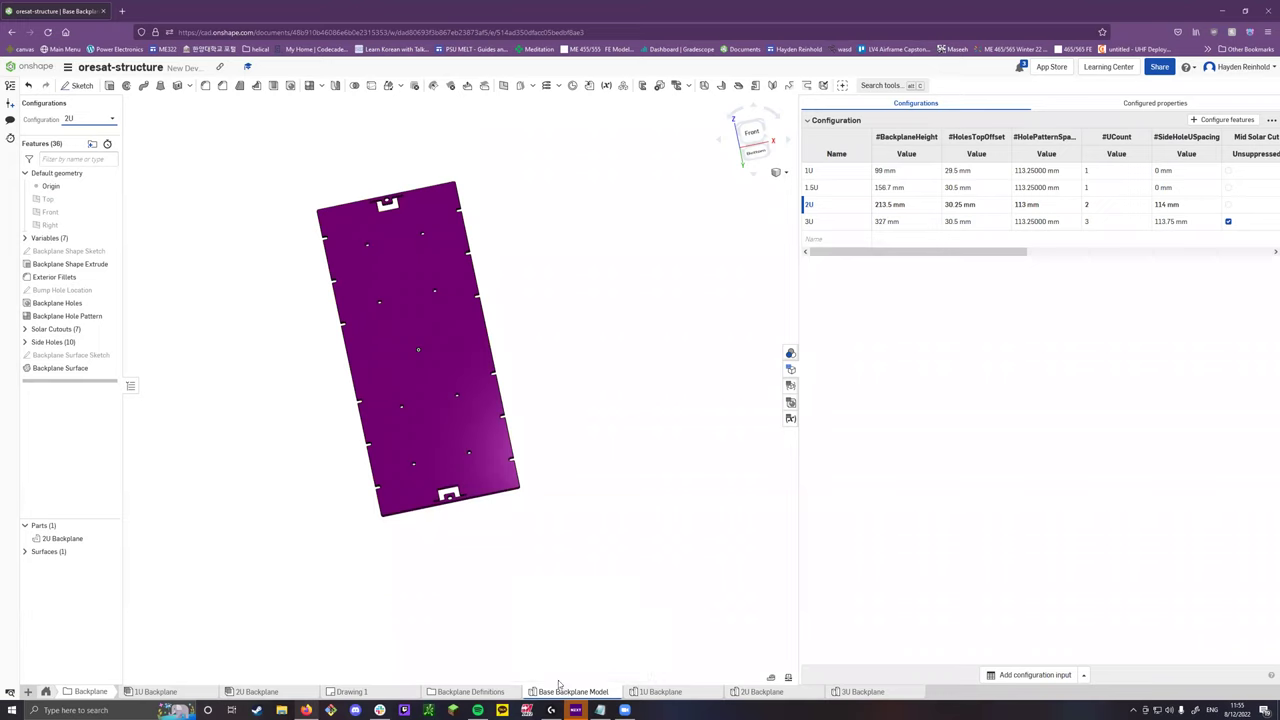
right_drag(298, 246, 308, 221)
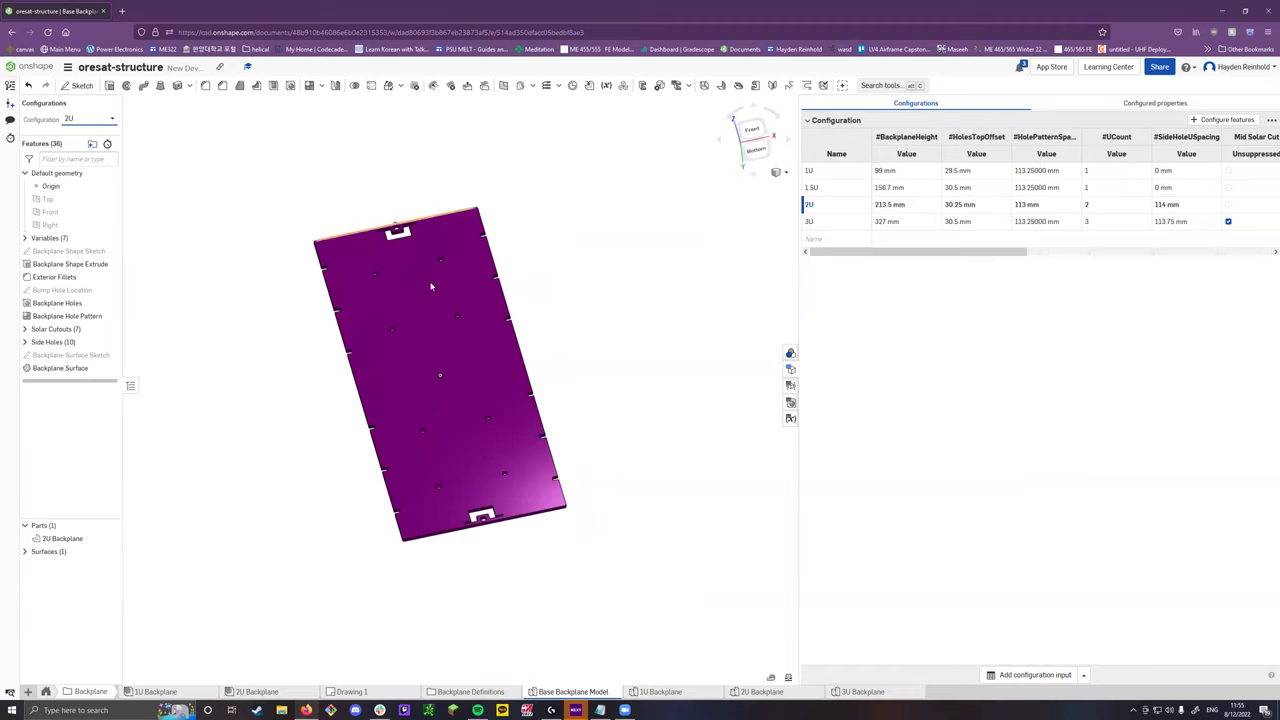
scroll(521, 484, up, 5)
scroll(521, 484, down, 5)
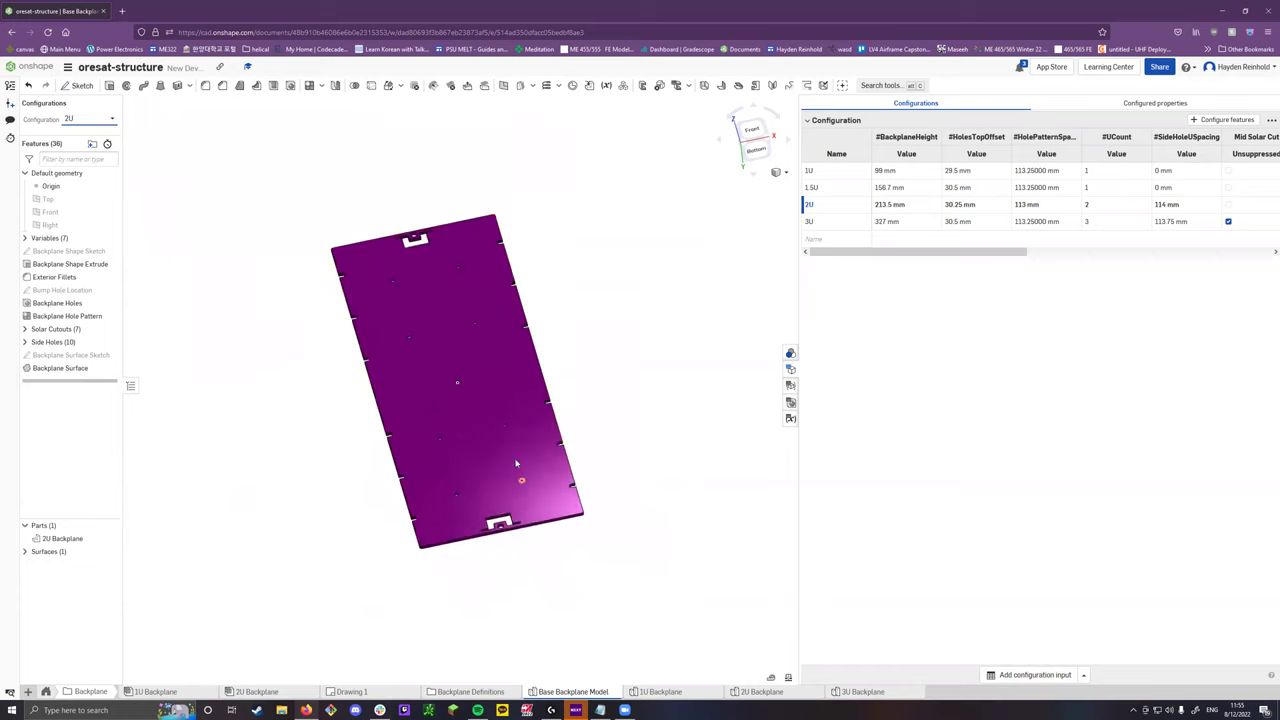
Compare the base backplane in its 1U and 3U configurations, leaving the 3U configuration active.
click(92, 119)
click(95, 138)
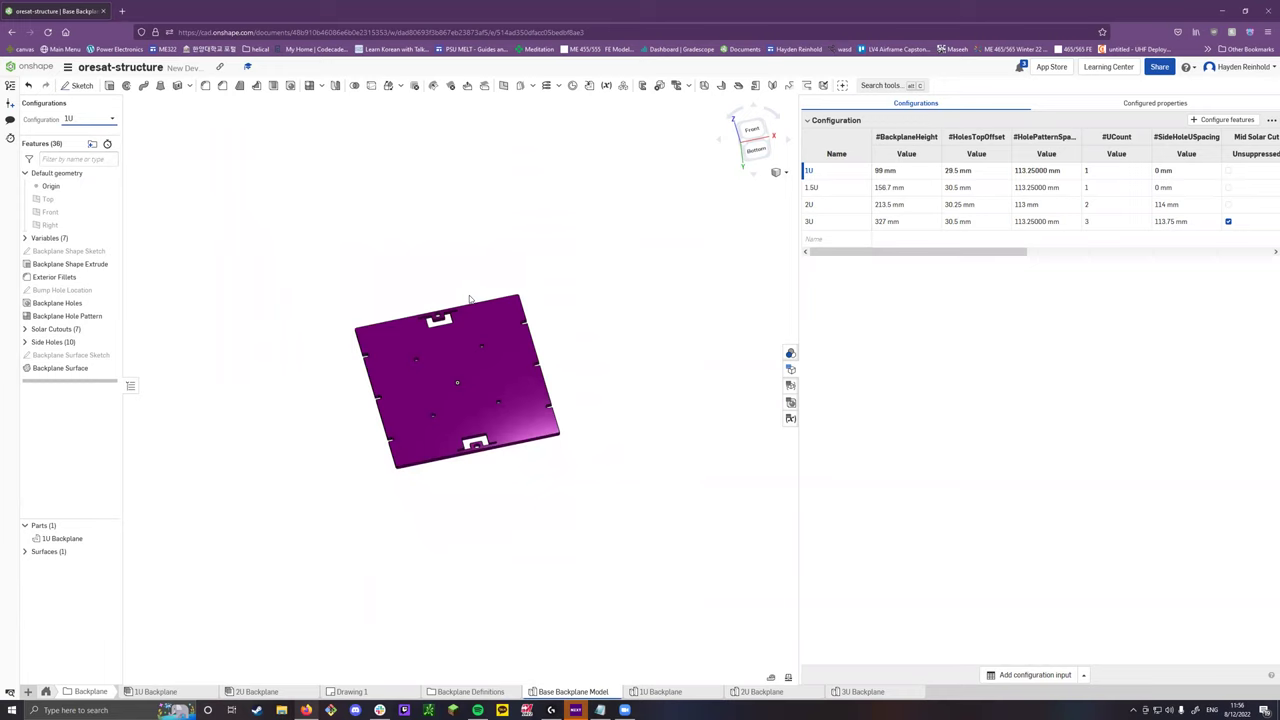
scroll(468, 296, up, 3)
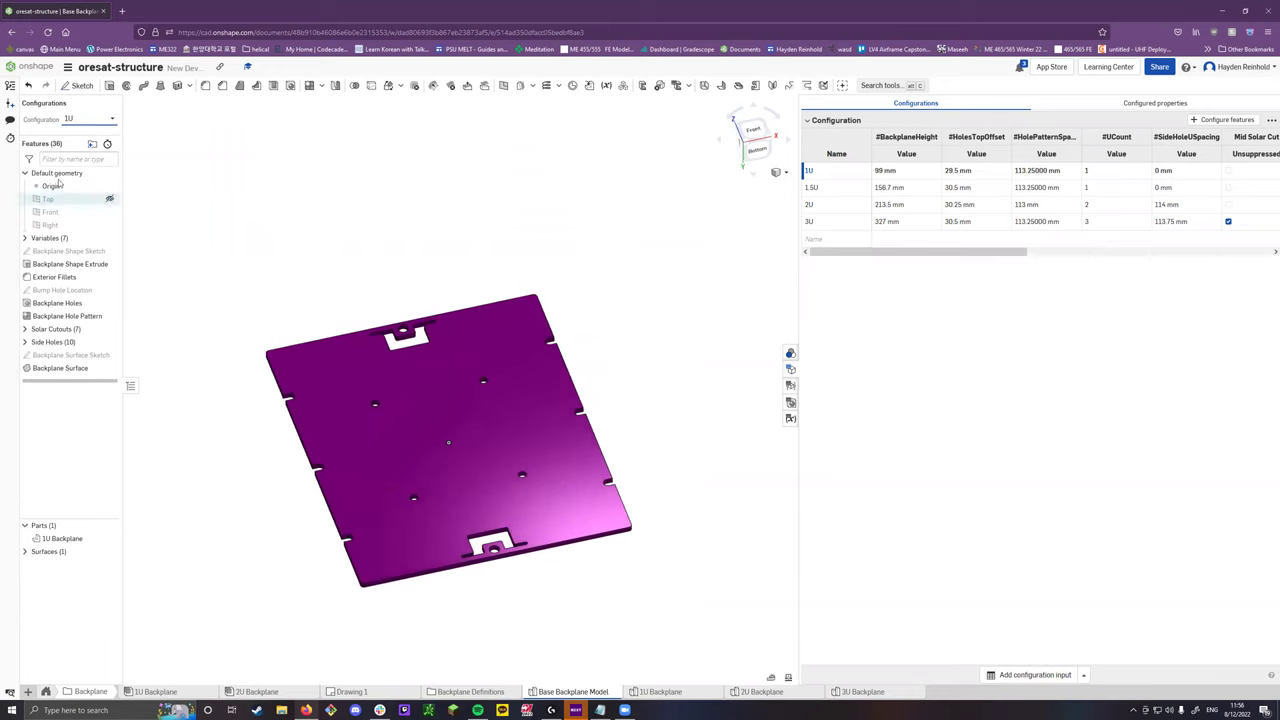
click(90, 119)
click(86, 173)
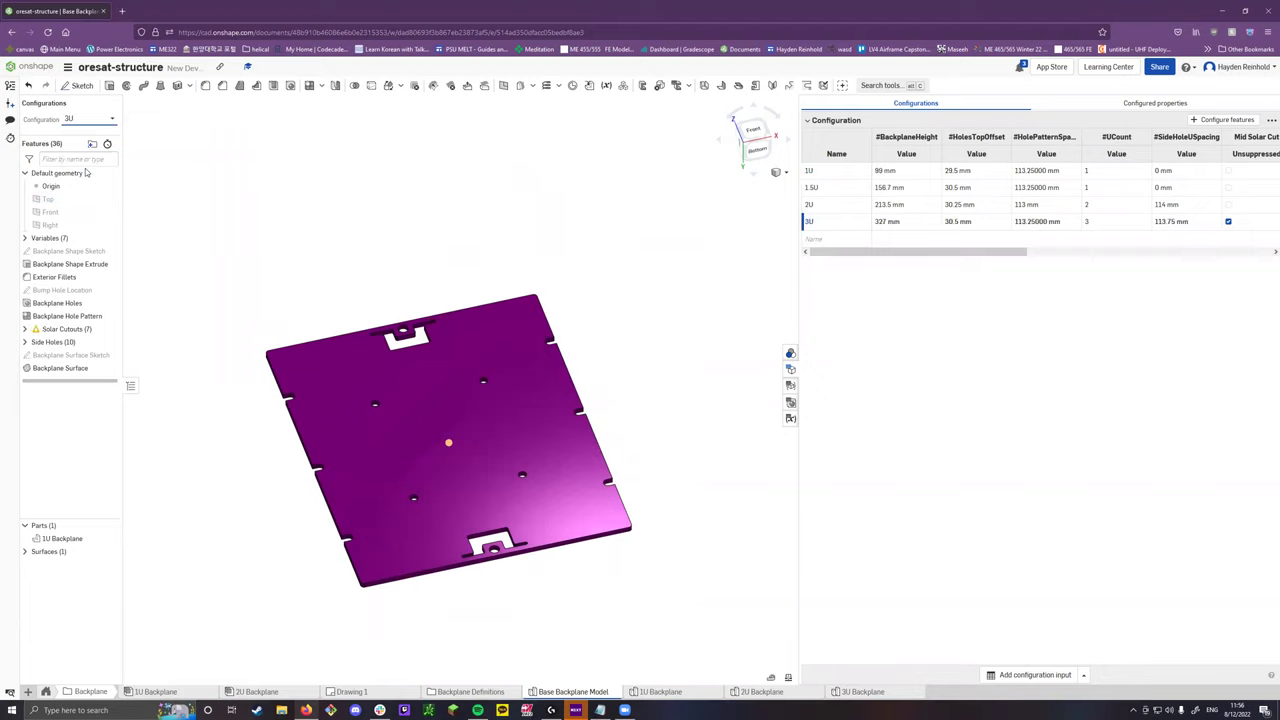
scroll(544, 239, down, 5)
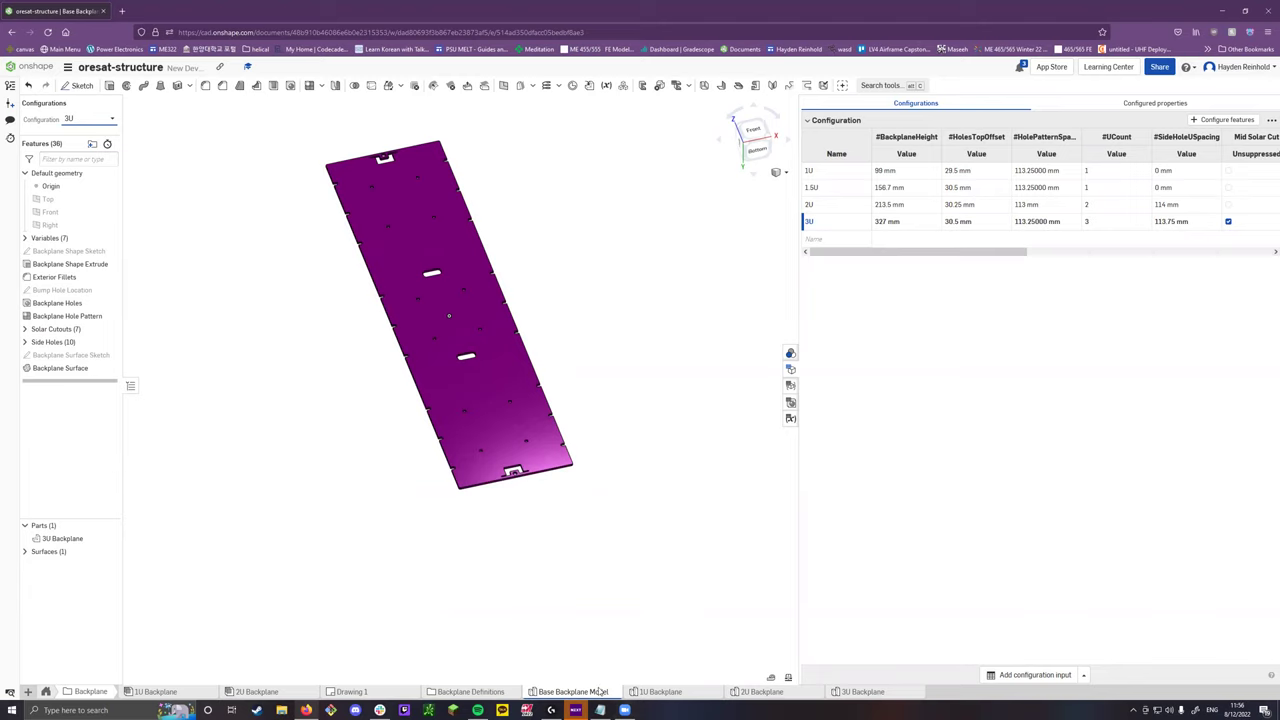
Open the 1U Backplane part studio to view the feature derived from the base model.
click(702, 697)
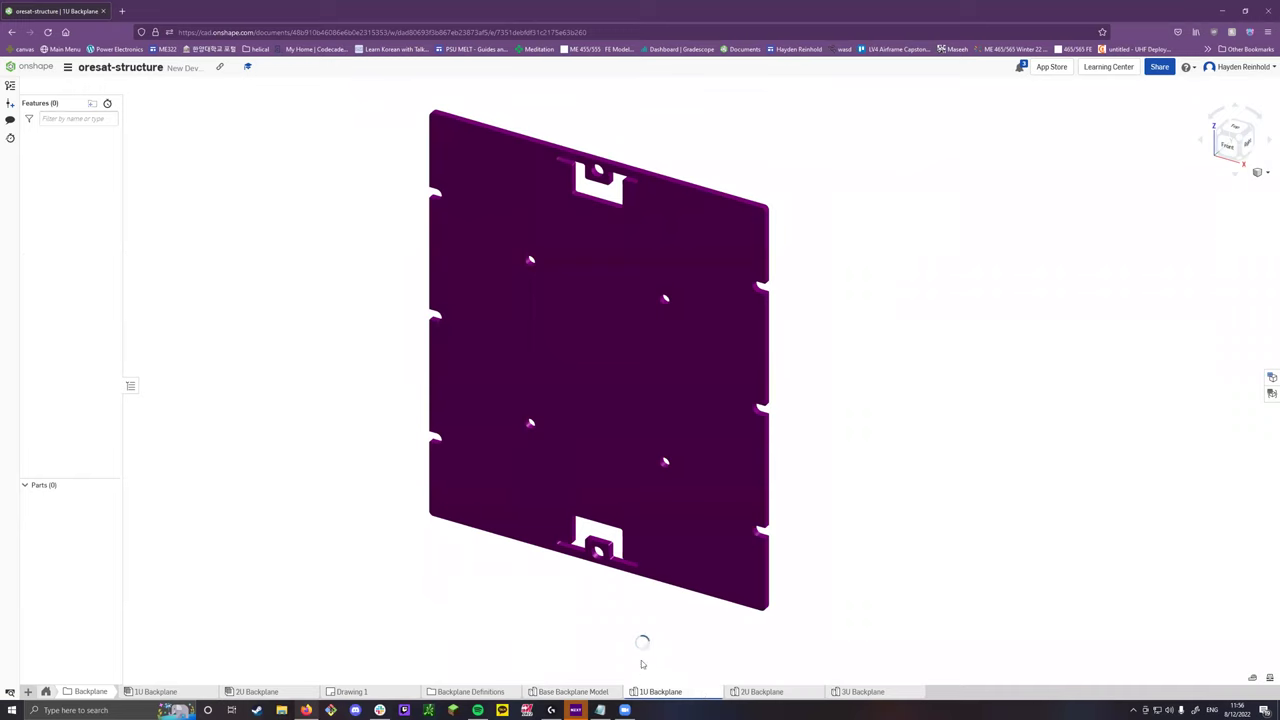
mouse_move(560, 693)
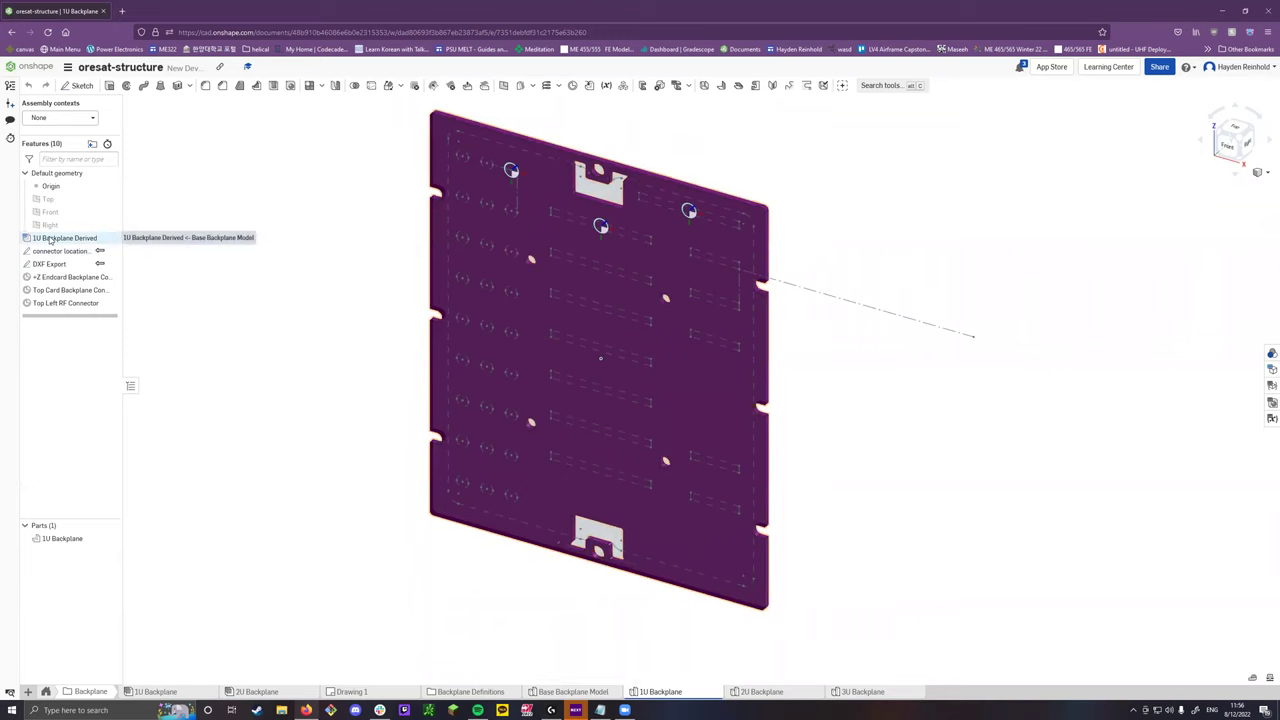
click(888, 86)
text(imp)
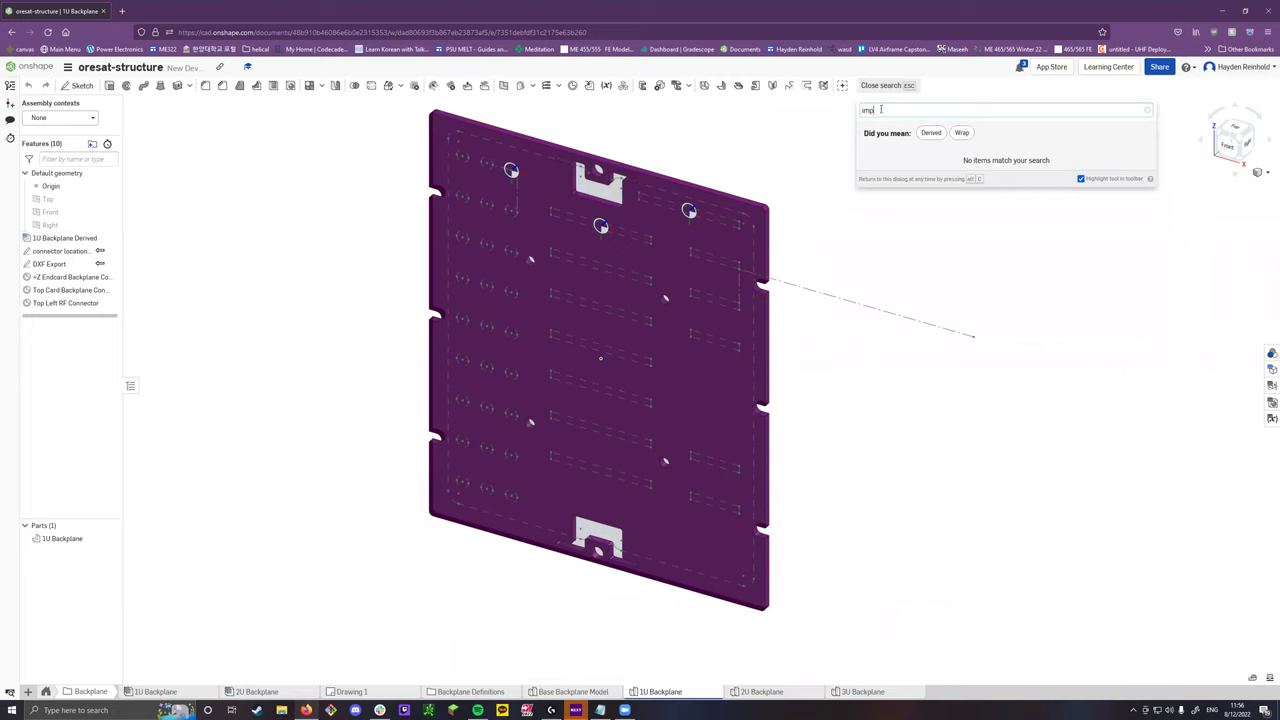
key(ctrl+a)
text(der)
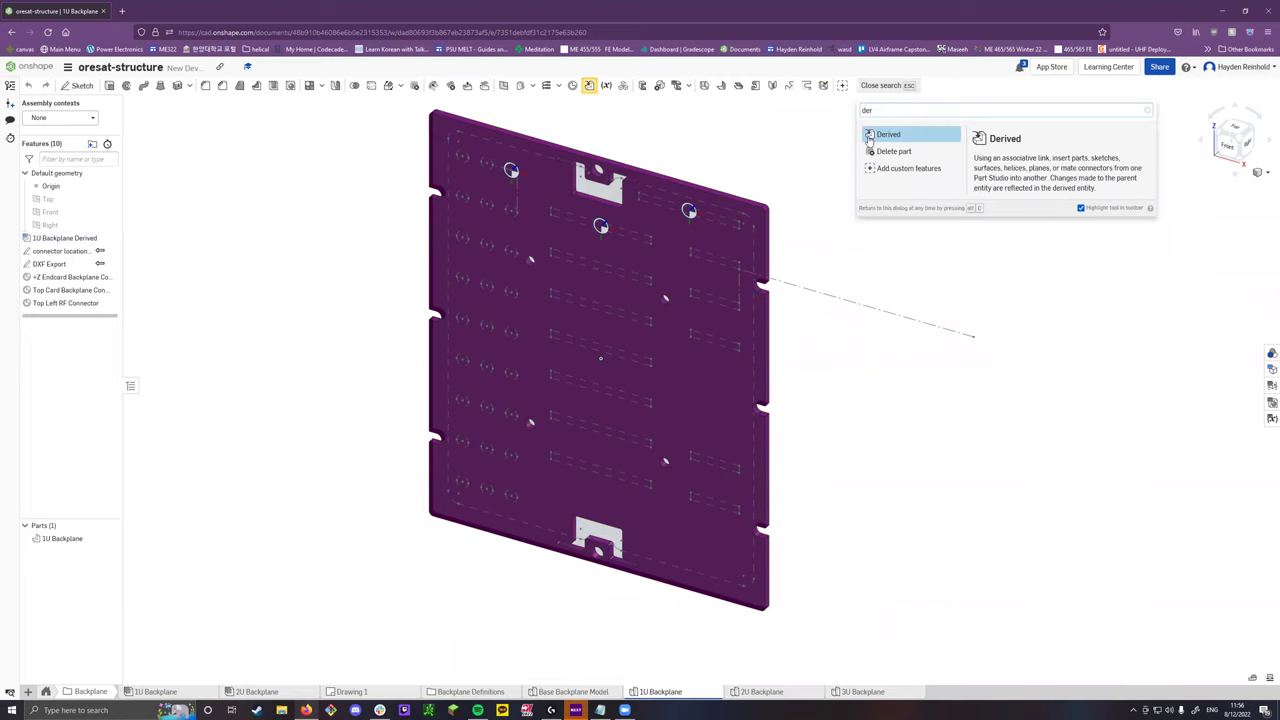
click(910, 135)
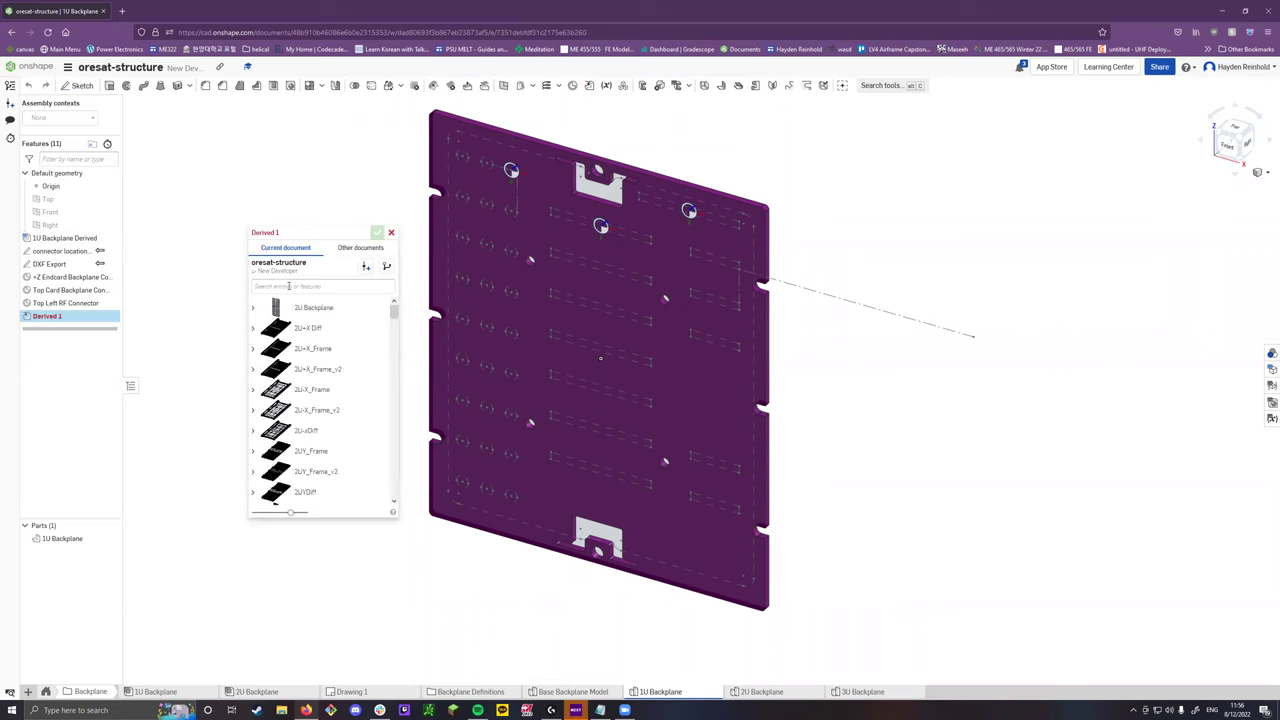
text(B)
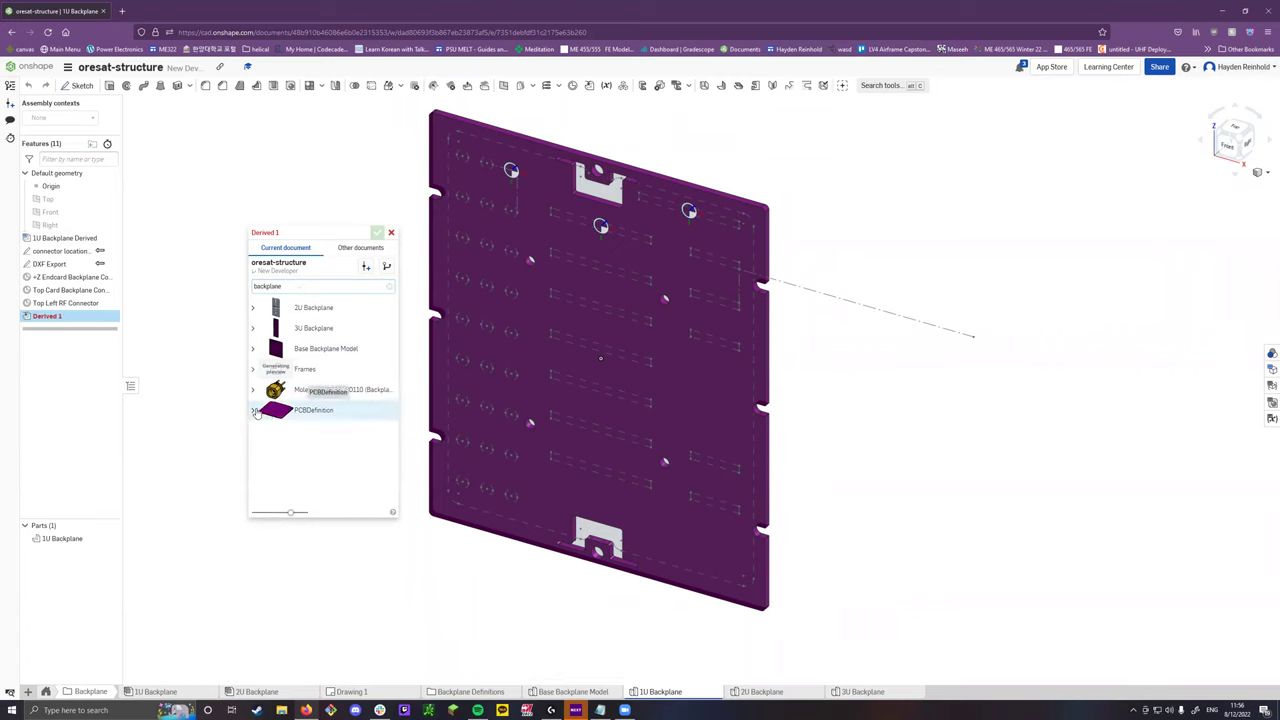
click(391, 232)
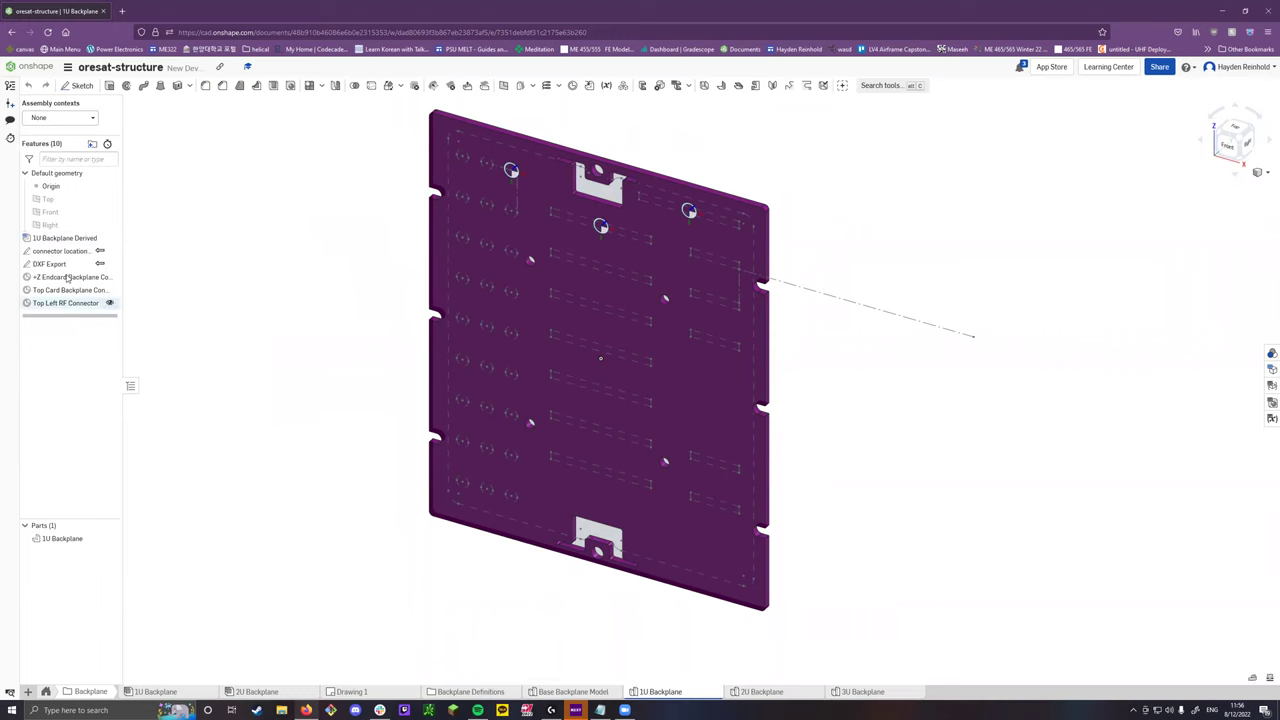
Select the connector location sketch and examine its connector outlines from the back of the 1U backplane.
key(shift+1)
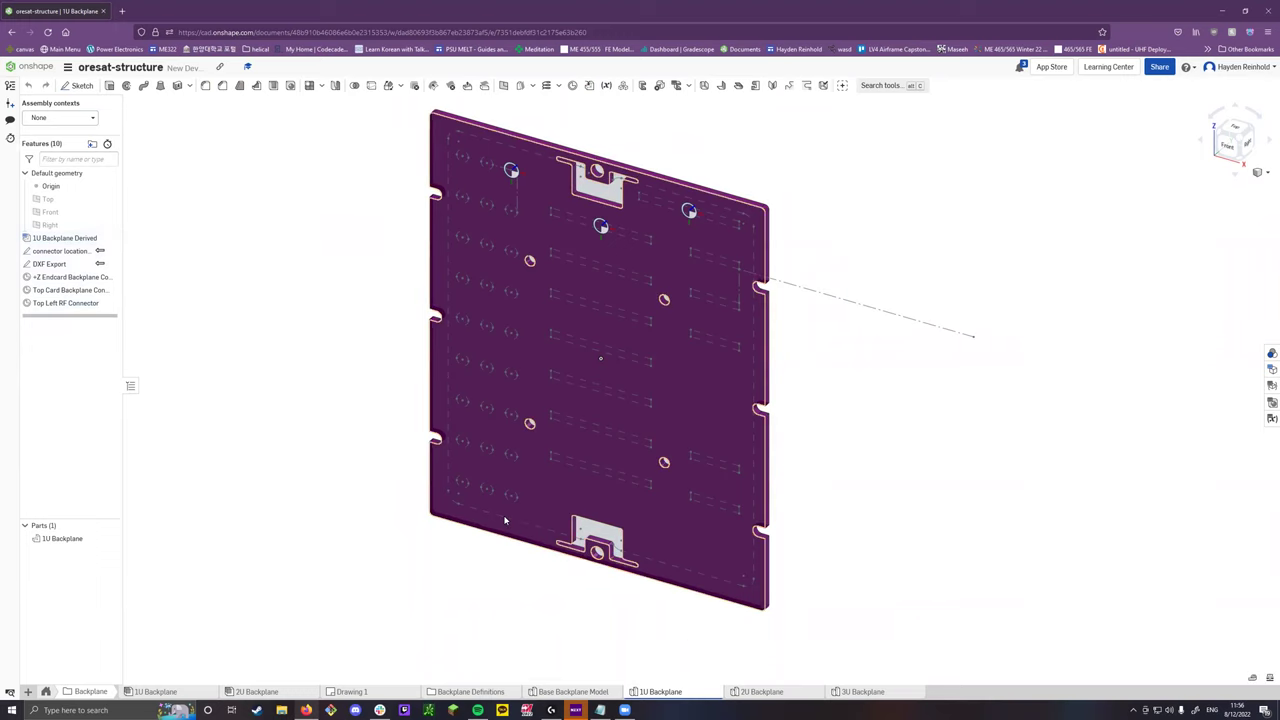
right_drag(472, 481, 381, 384)
click(381, 384)
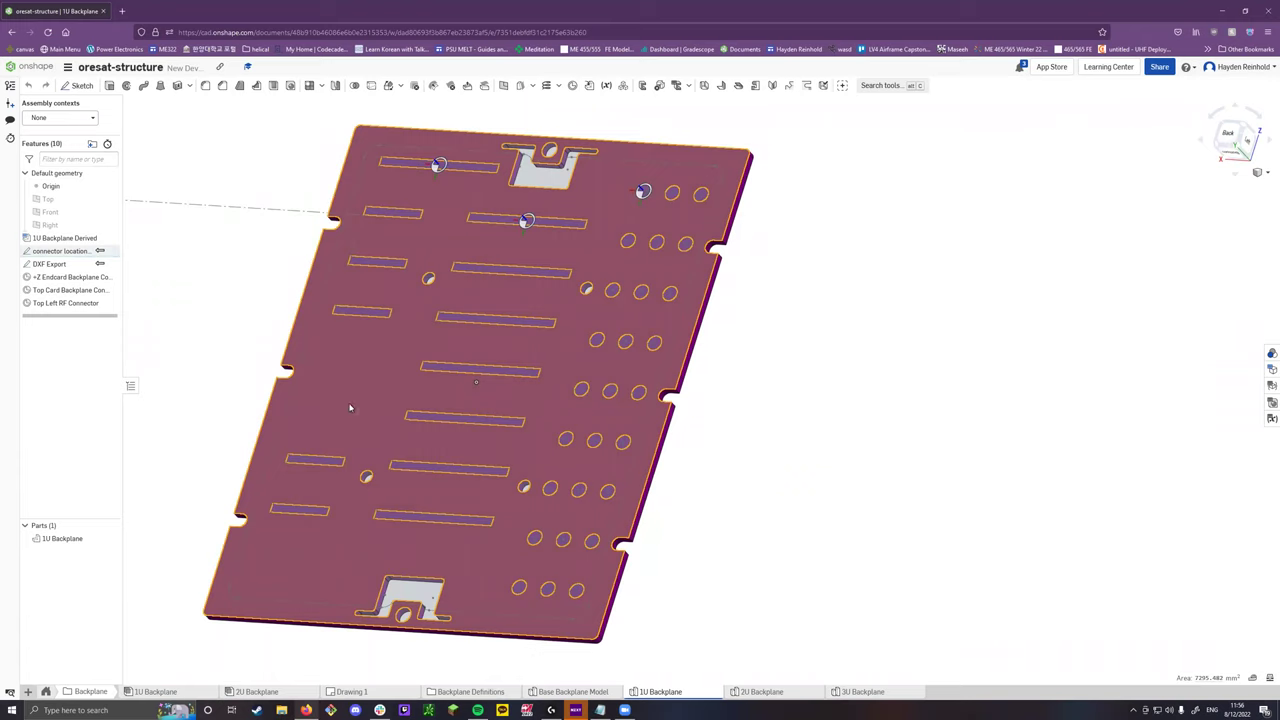
mouse_move(575, 694)
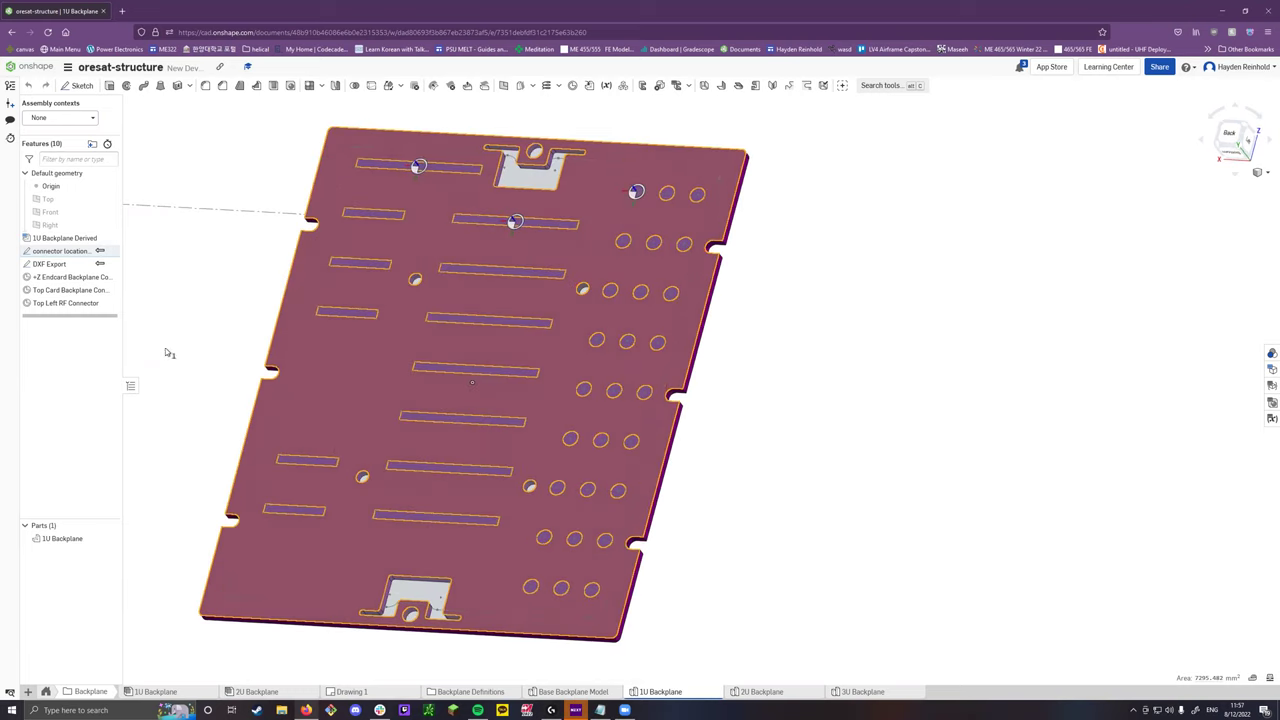
Select the 1U Backplane Derived feature to check its source in the base backplane model.
click(174, 316)
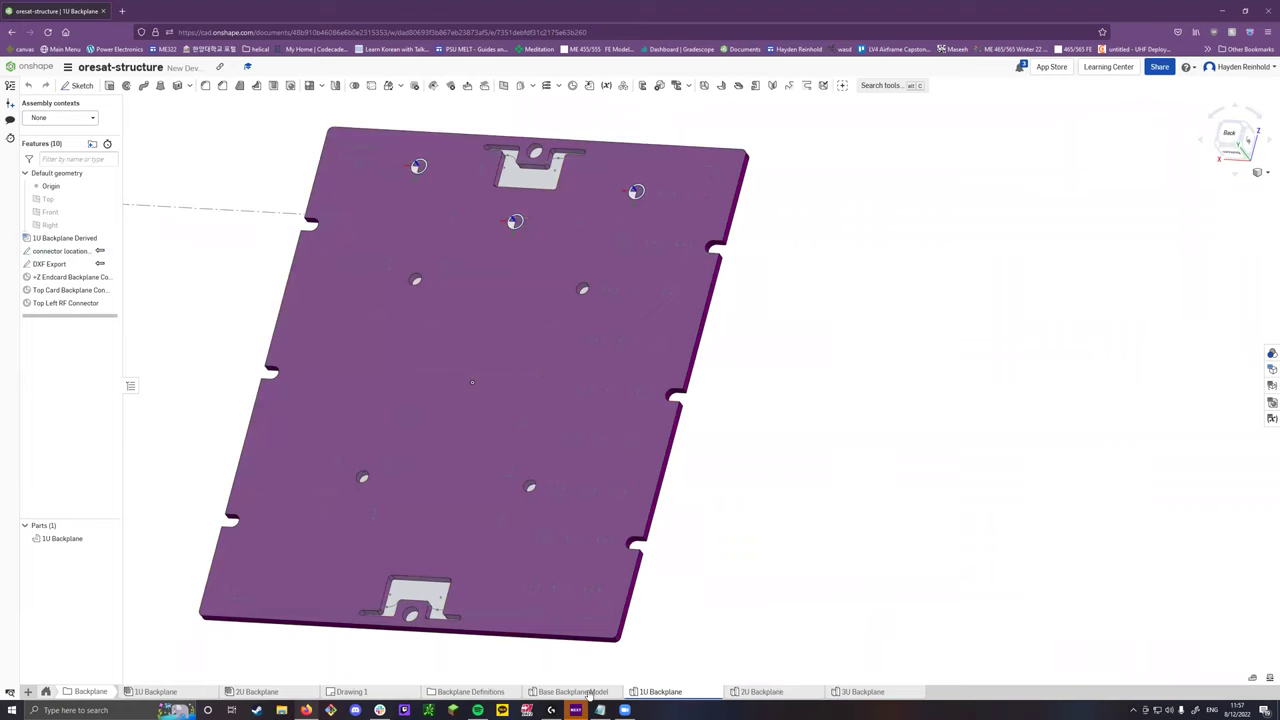
click(76, 238)
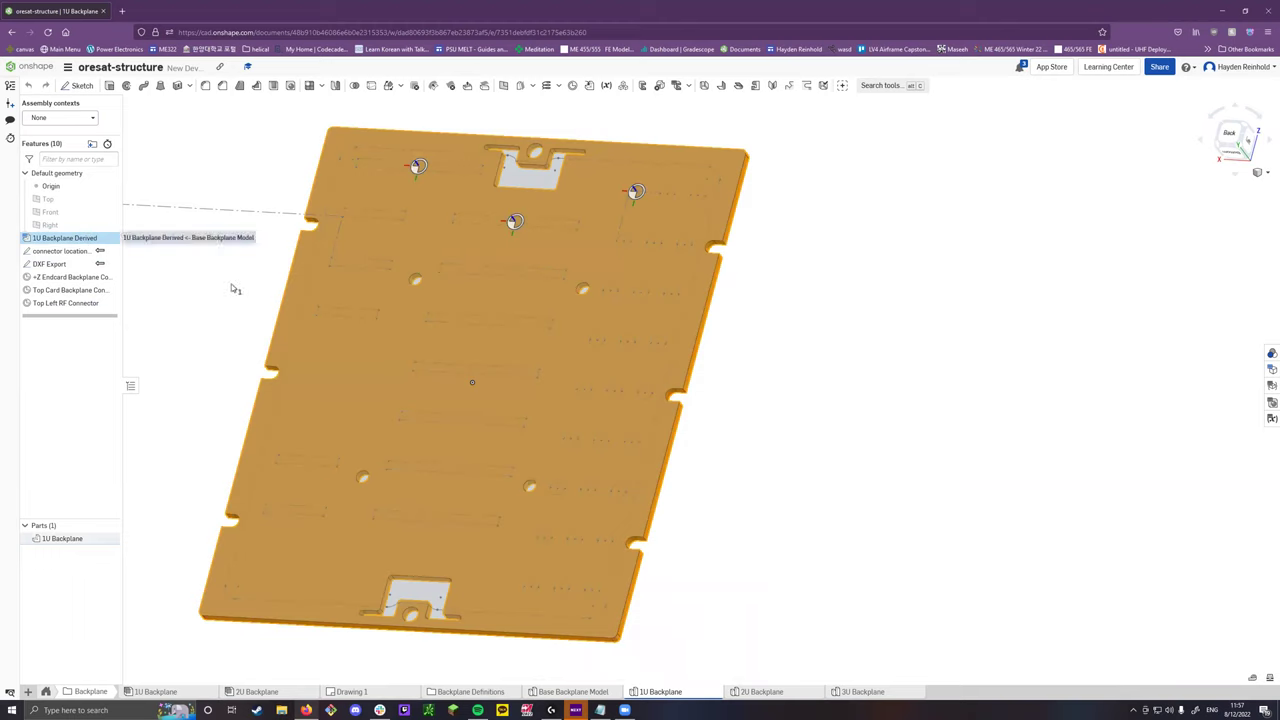
click(851, 608)
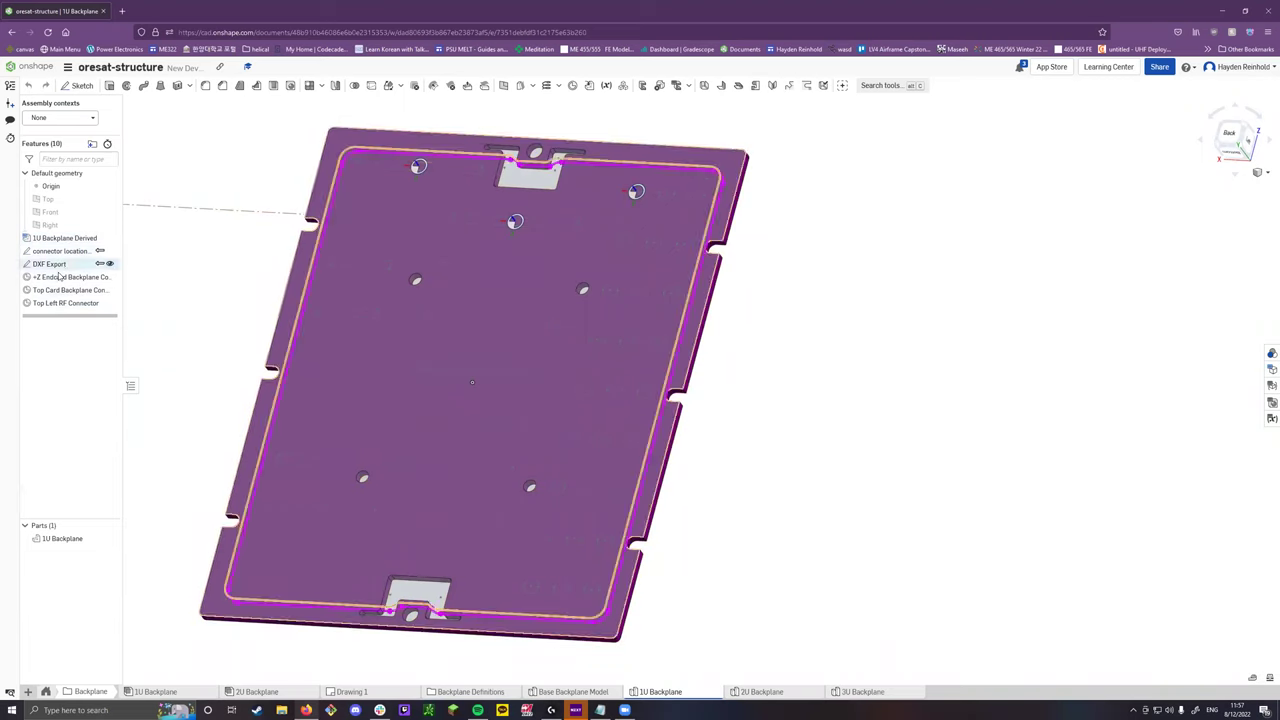
Examine the DXF Export outline and the connector location sketch on the 1U backplane, and clear the selection.
scroll(745, 489, down, 3)
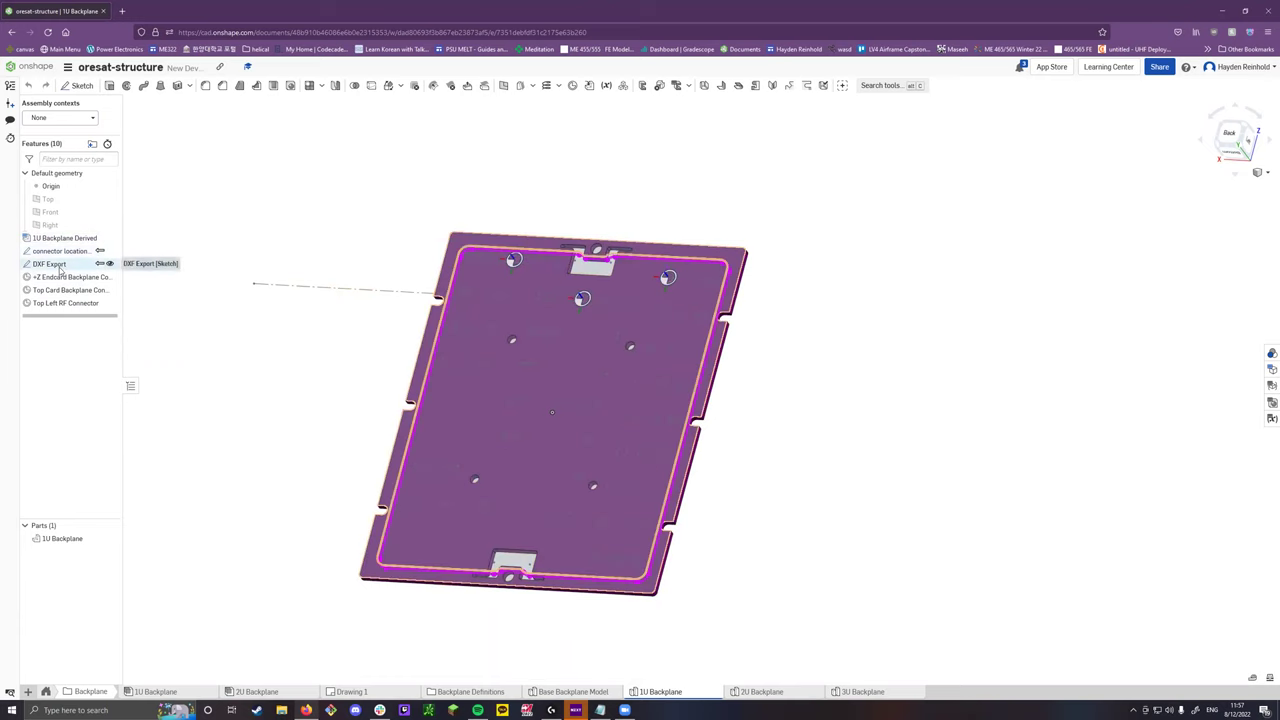
right_drag(480, 390, 533, 407)
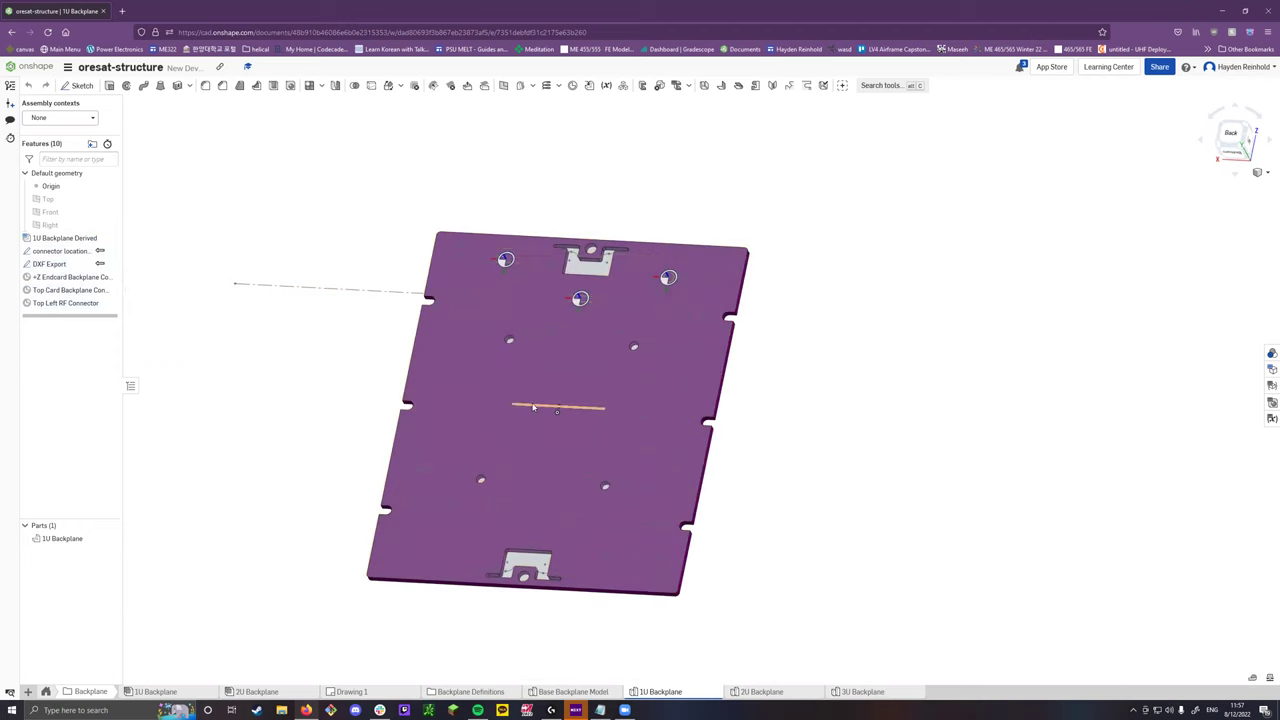
click(509, 419)
key(n)
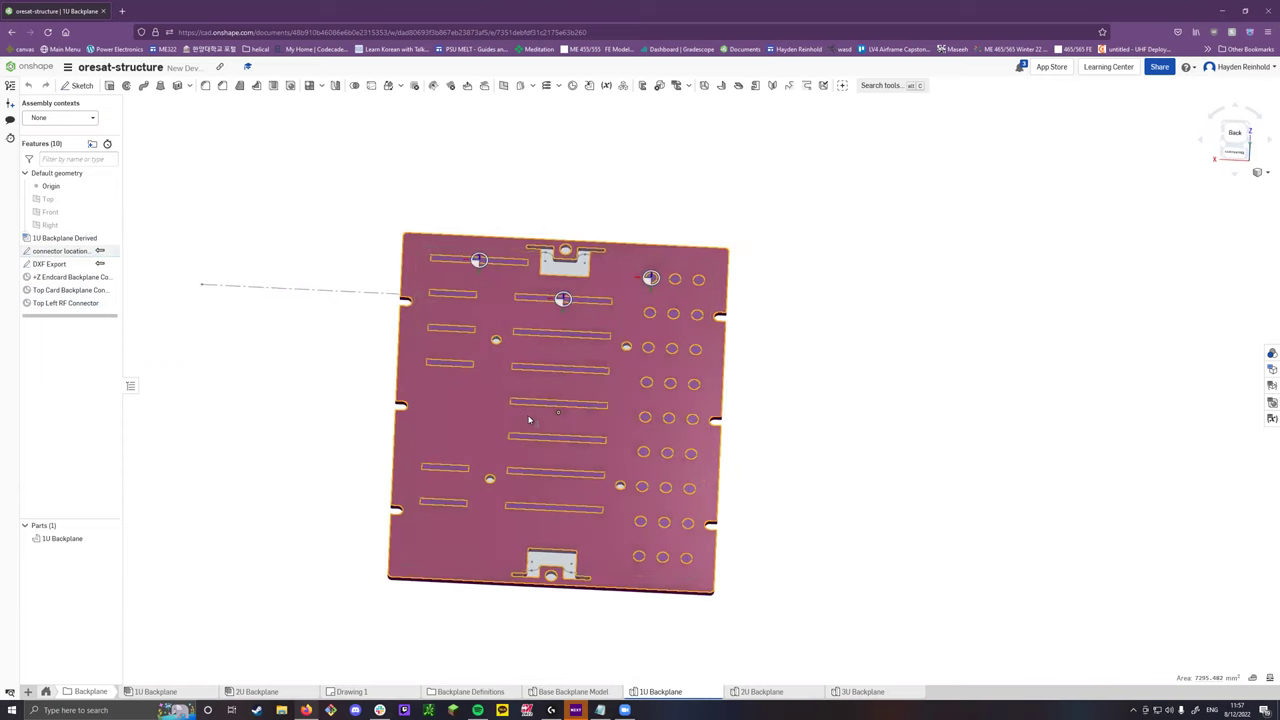
click(159, 294)
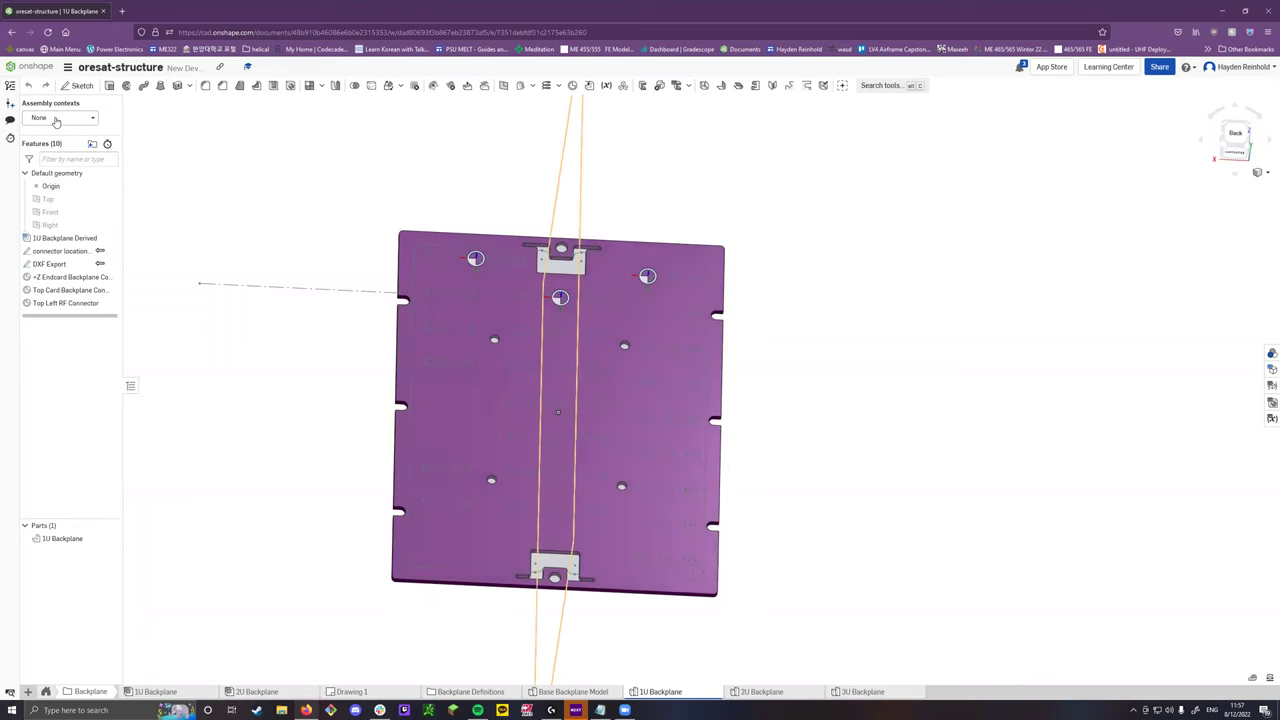
Activate the 1U Backplane Definition assembly context for the 1U backplane part studio.
click(56, 121)
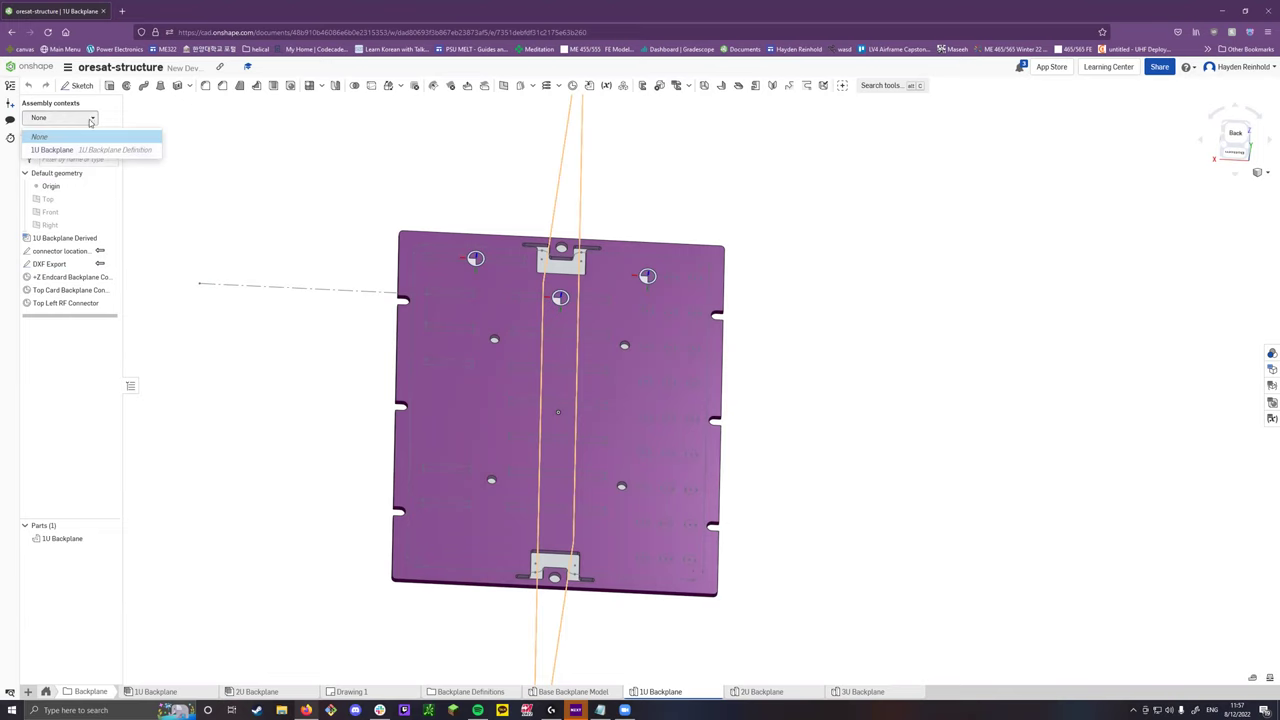
click(94, 119)
click(94, 119)
click(55, 149)
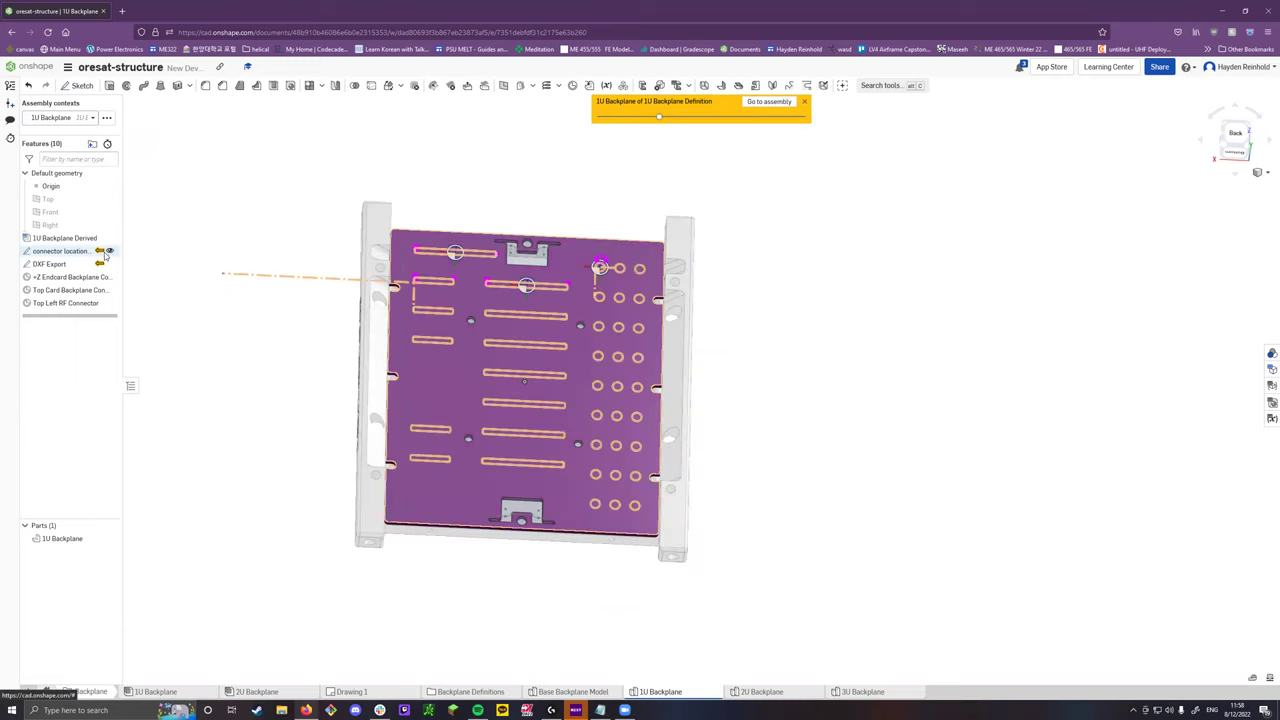
Examine how the backplane sits between the ghosted frame parts, and close the assembly context.
scroll(494, 274, up, 2)
right_drag(494, 274, 360, 361)
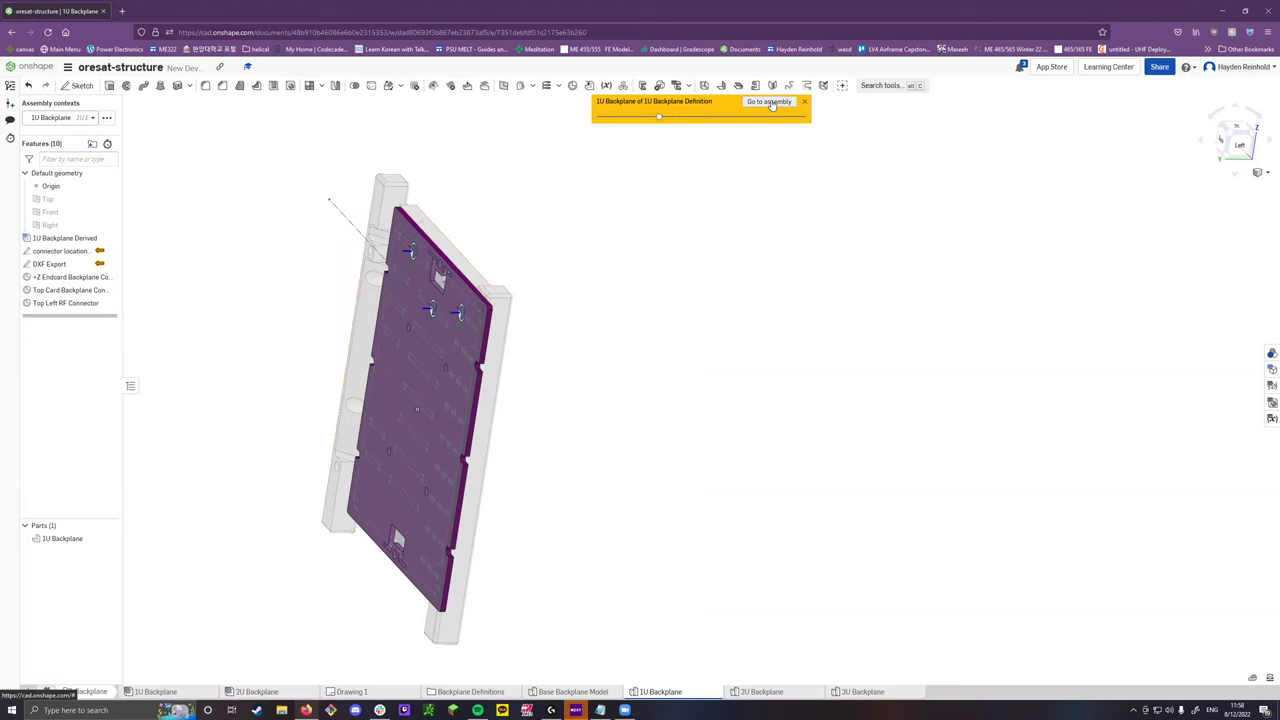
right_drag(390, 264, 390, 500)
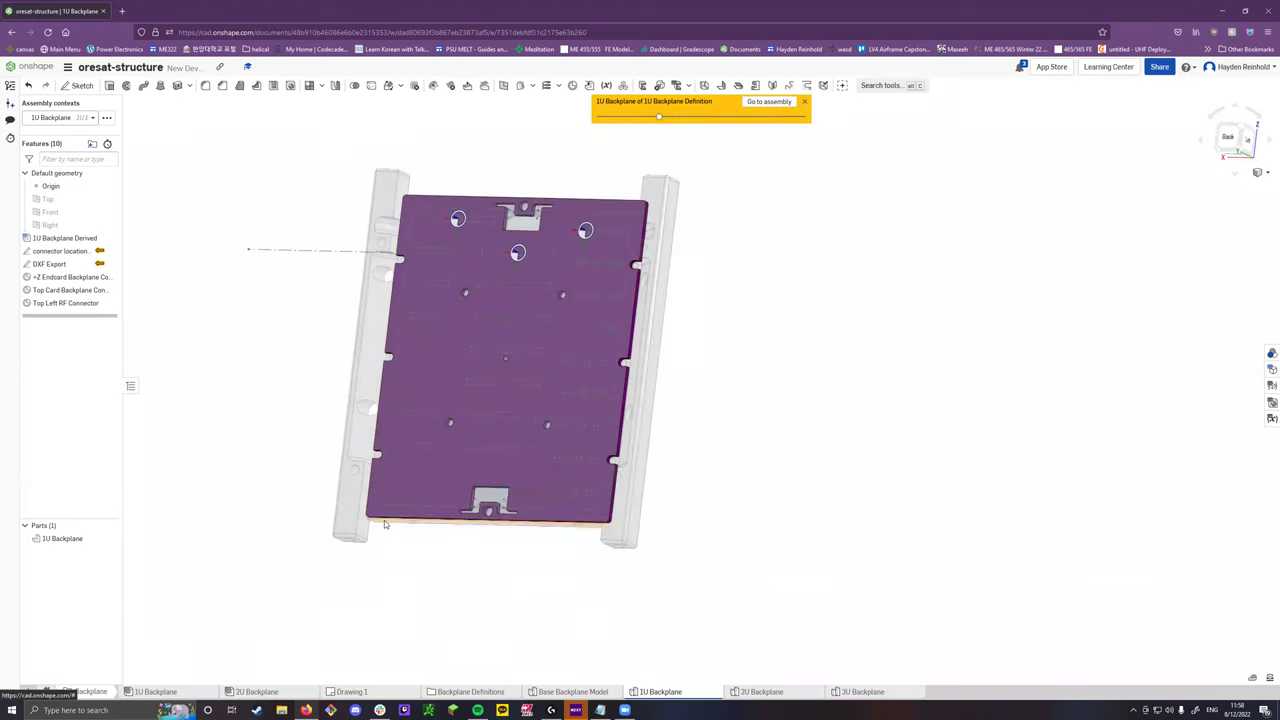
scroll(384, 520, up, 3)
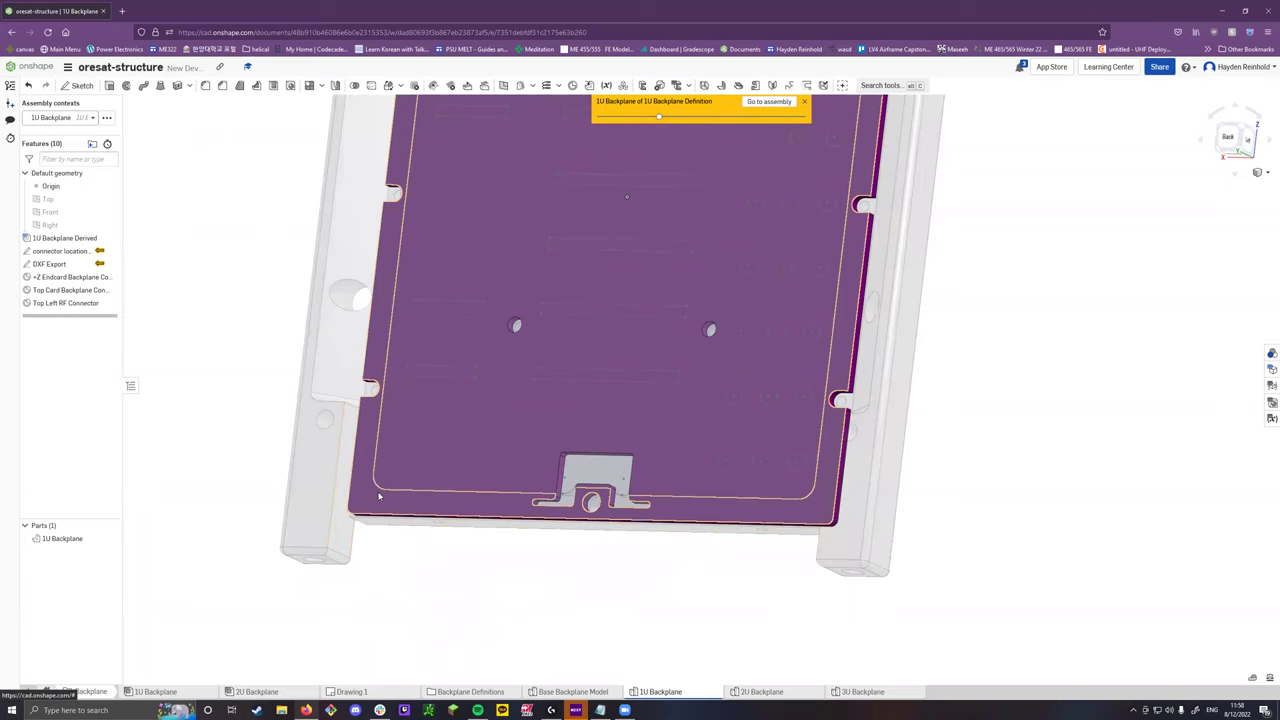
scroll(379, 492, down, 3)
right_drag(312, 515, 705, 226)
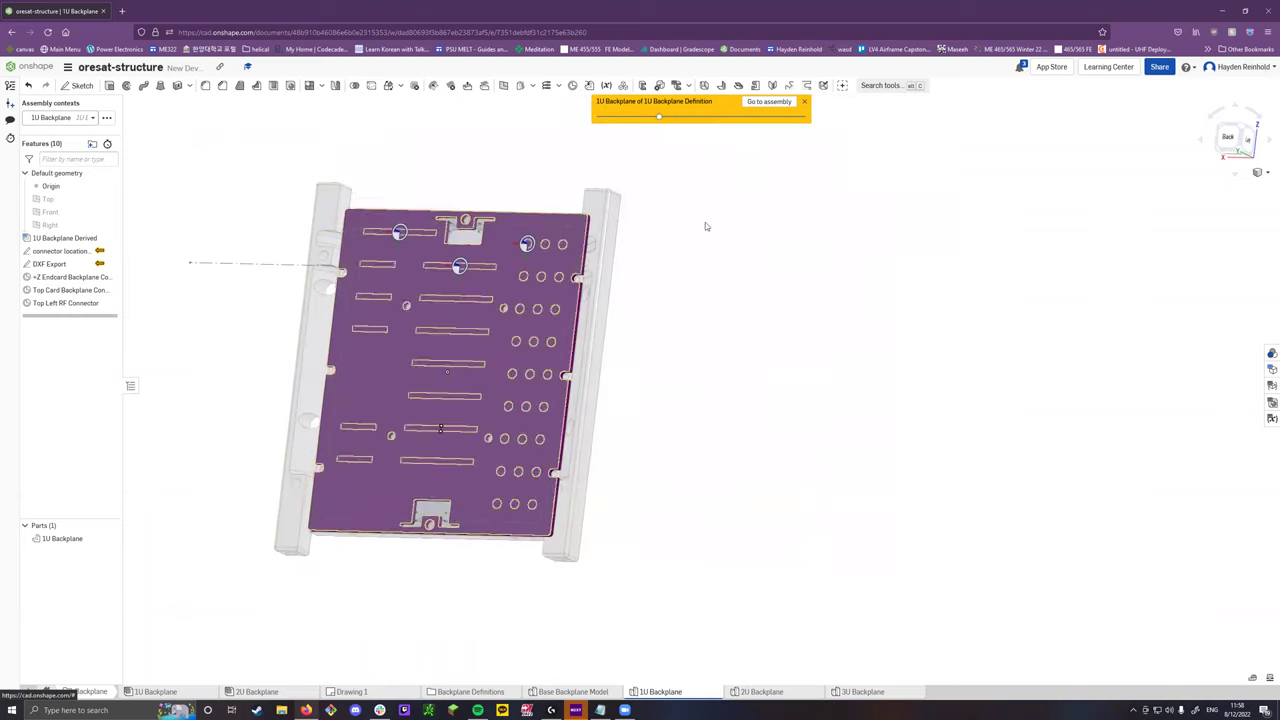
click(808, 104)
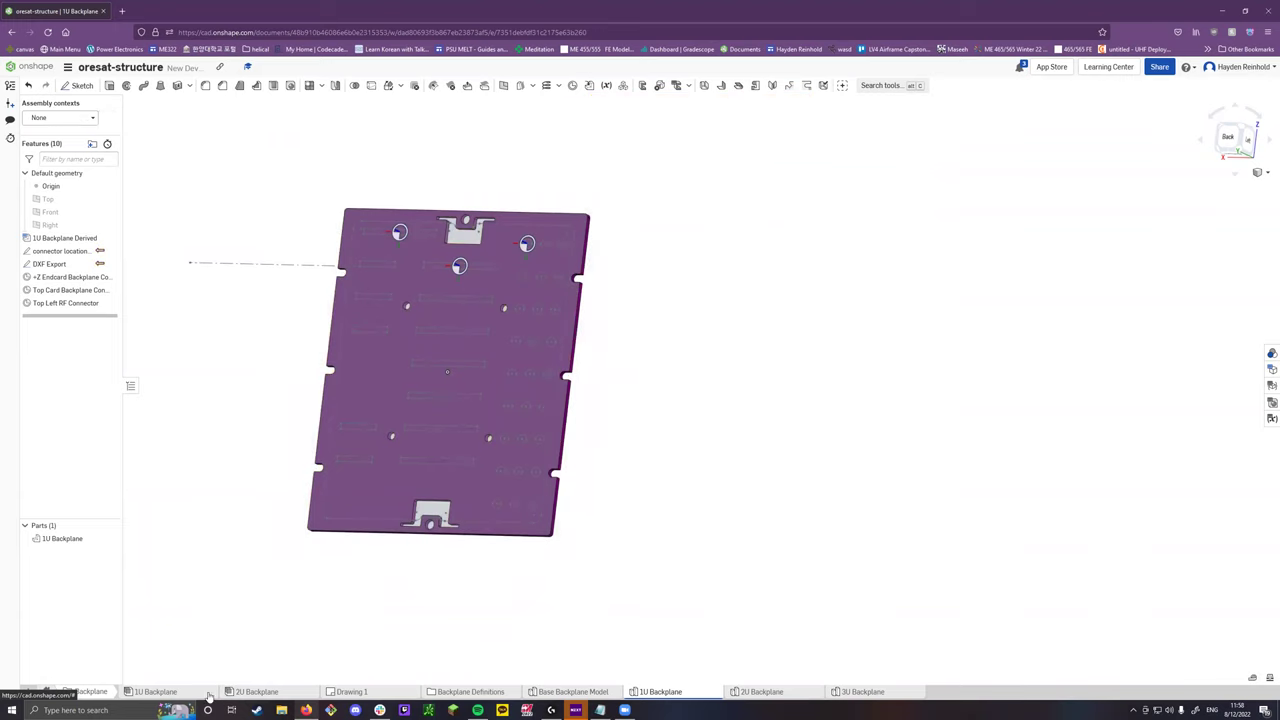
Open the 1U Backplane Definition assembly from the Backplane Definitions folder.
mouse_move(481, 694)
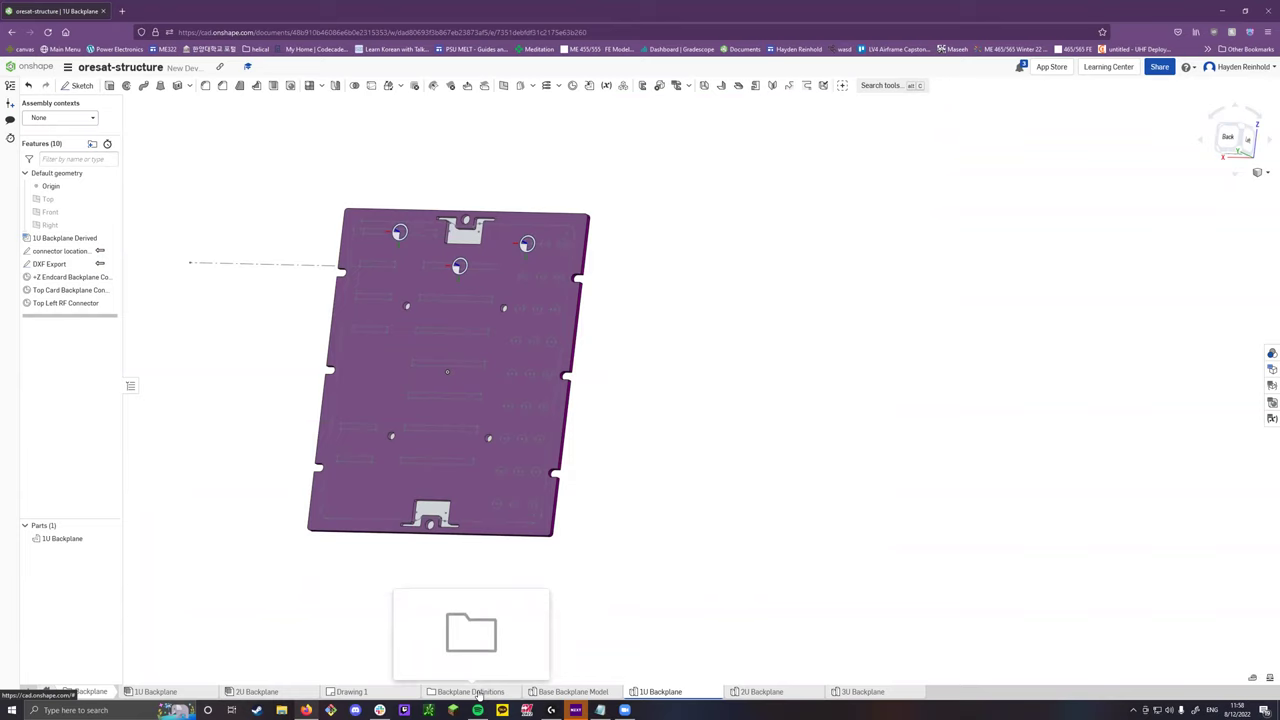
click(476, 692)
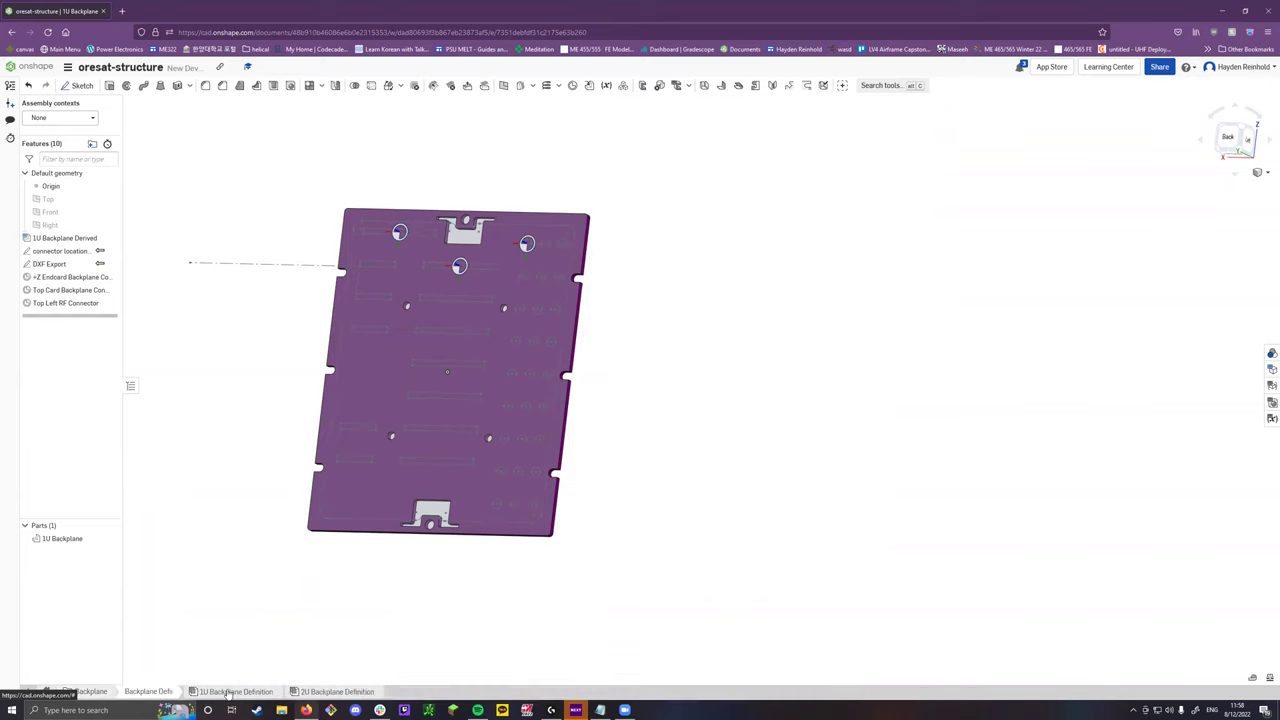
mouse_move(229, 694)
click(245, 692)
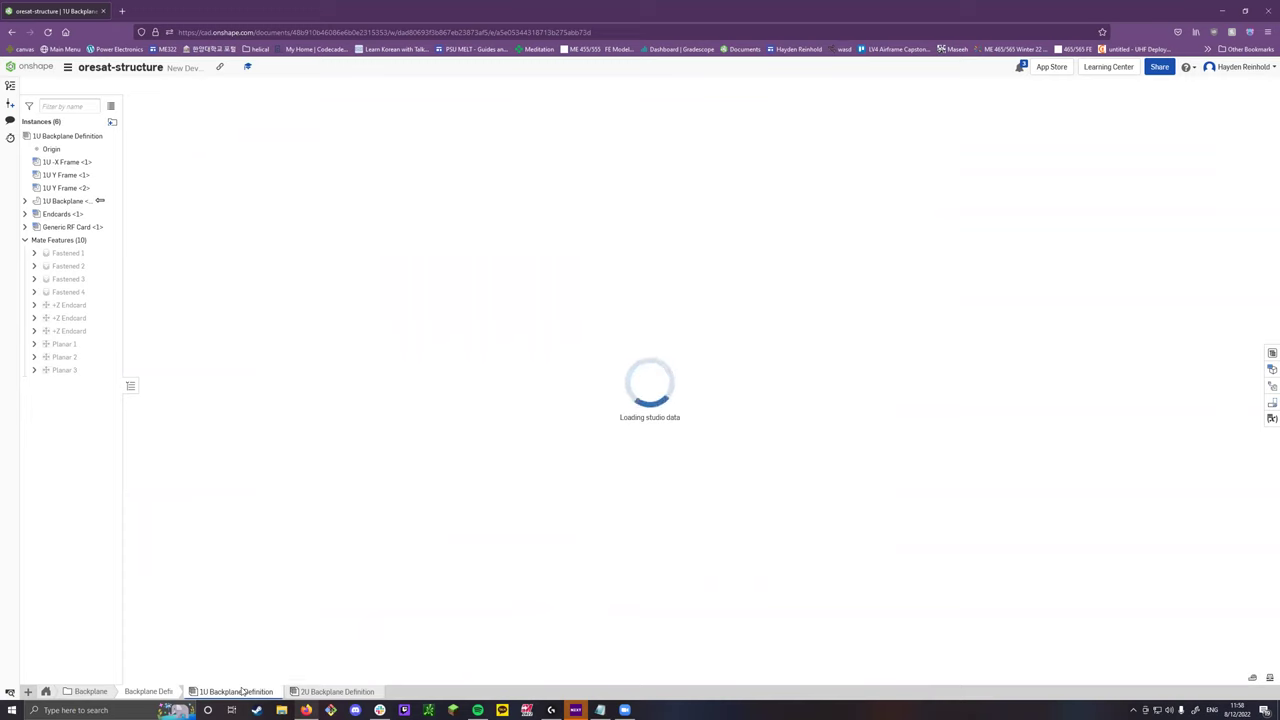
Select the 1U backplane in the definition assembly and examine its position among the frames and cards.
right_drag(488, 609, 913, 562)
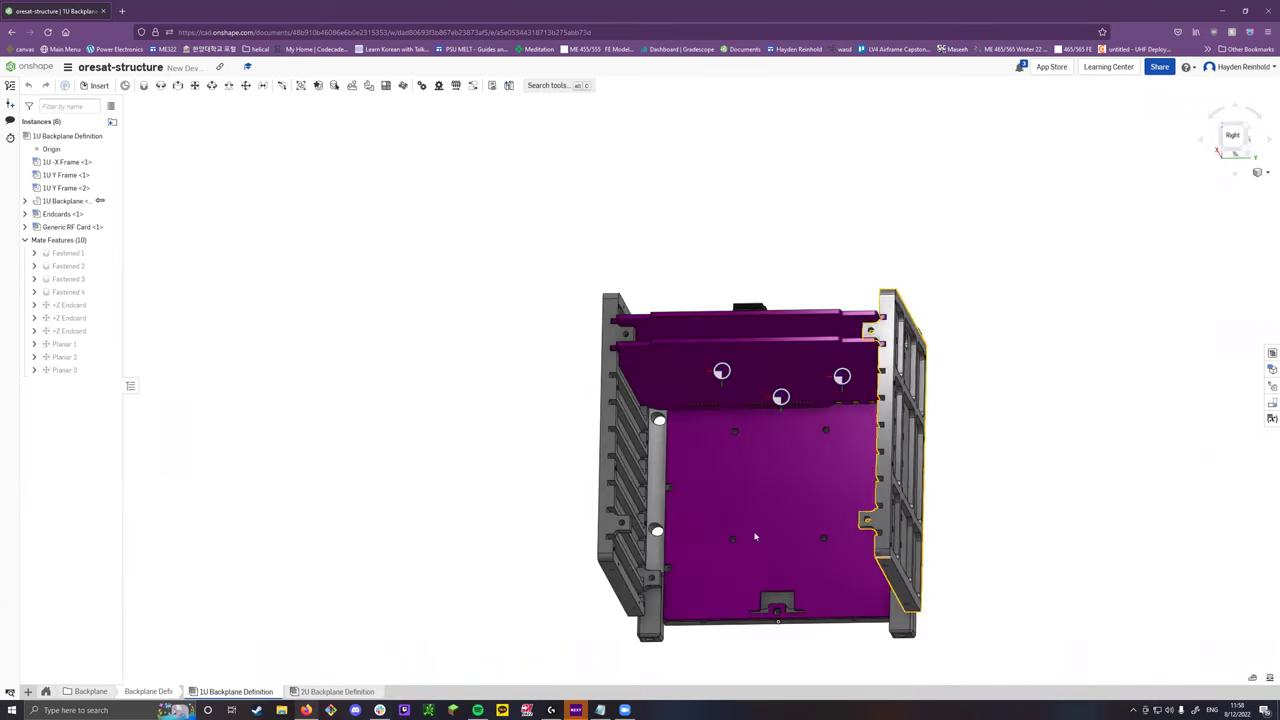
scroll(725, 505, up, 3)
click(731, 476)
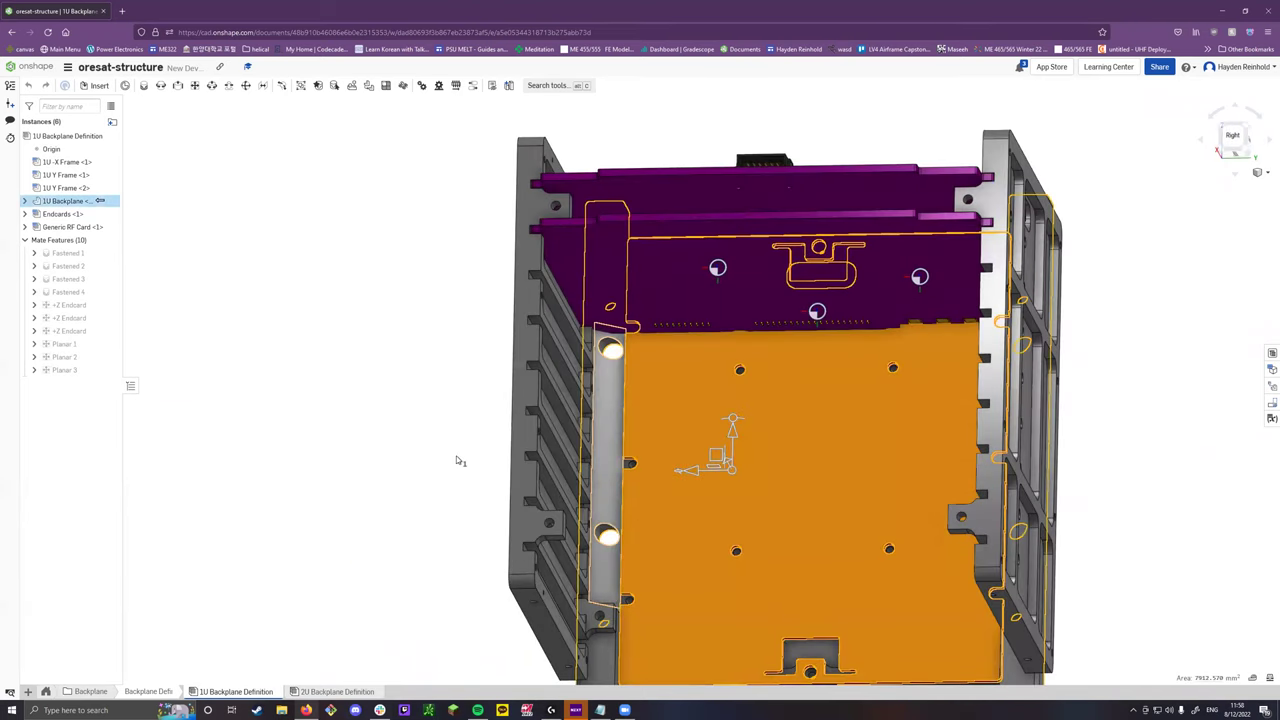
click(389, 423)
Select the uppermost endcard and examine how its edge fits into the slot of the Y frame.
scroll(389, 423, down, 2)
right_drag(530, 245, 645, 378)
scroll(551, 389, up, 3)
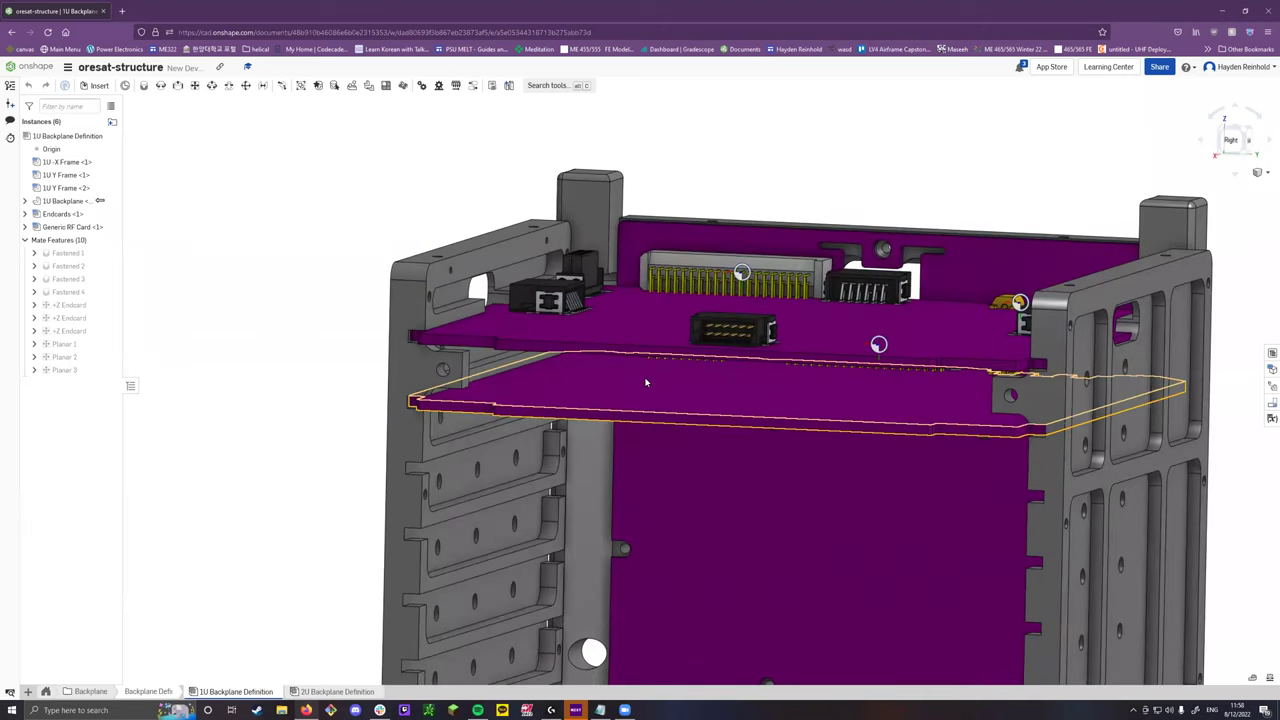
right_drag(645, 383, 643, 322)
click(643, 322)
scroll(426, 321, up, 5)
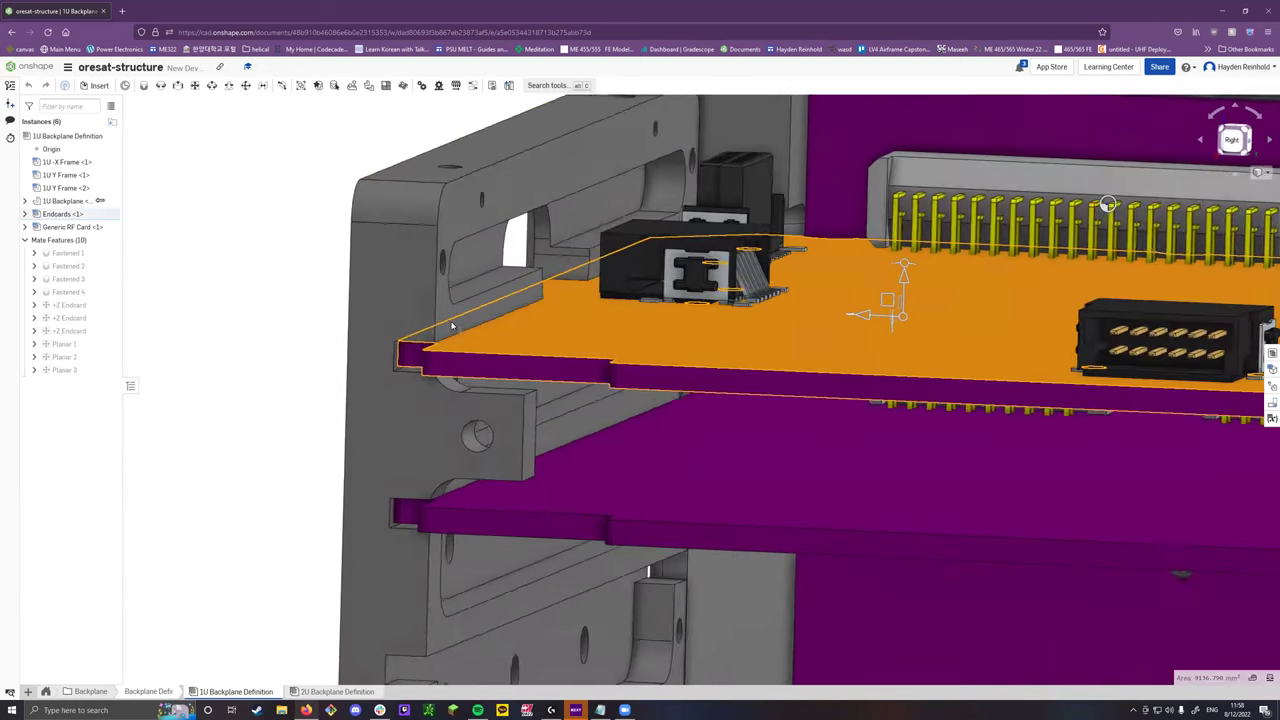
Examine the endcard's corner and connectors beside the backplane from the right and from above, and clear the selection.
key(shift+4)
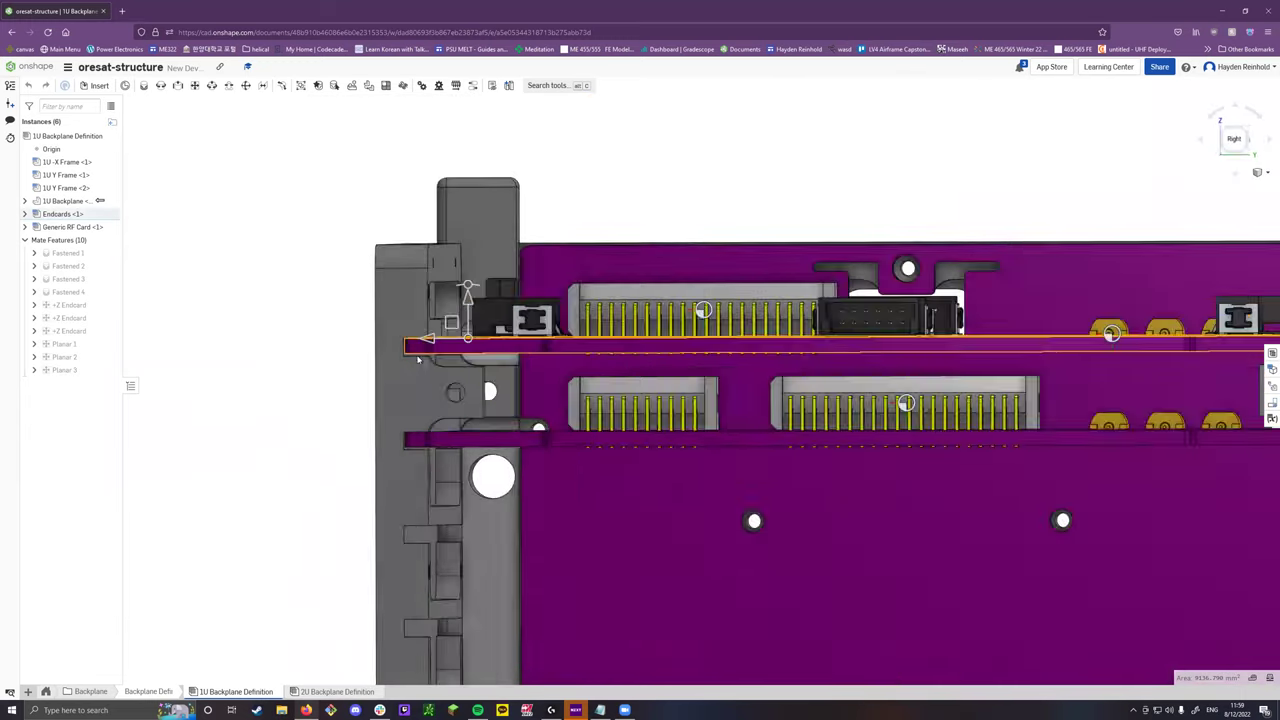
scroll(418, 358, up, 5)
right_drag(418, 358, 413, 238)
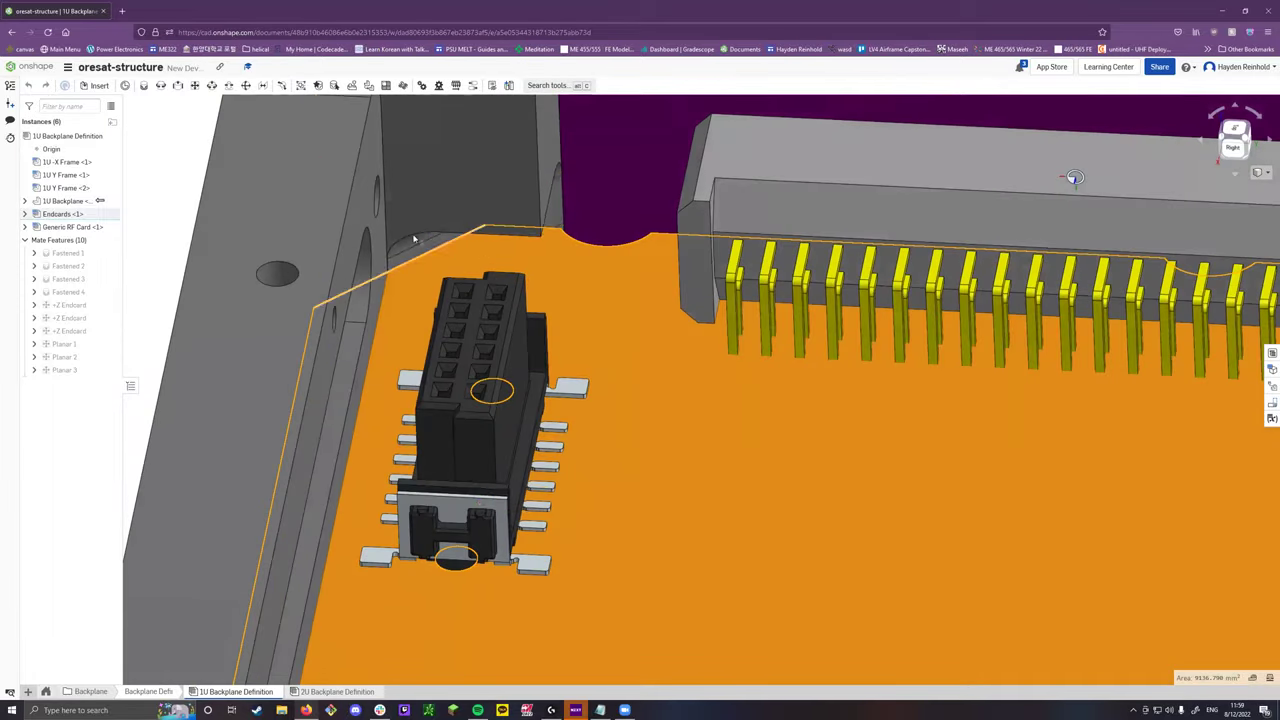
scroll(413, 255, down, 3)
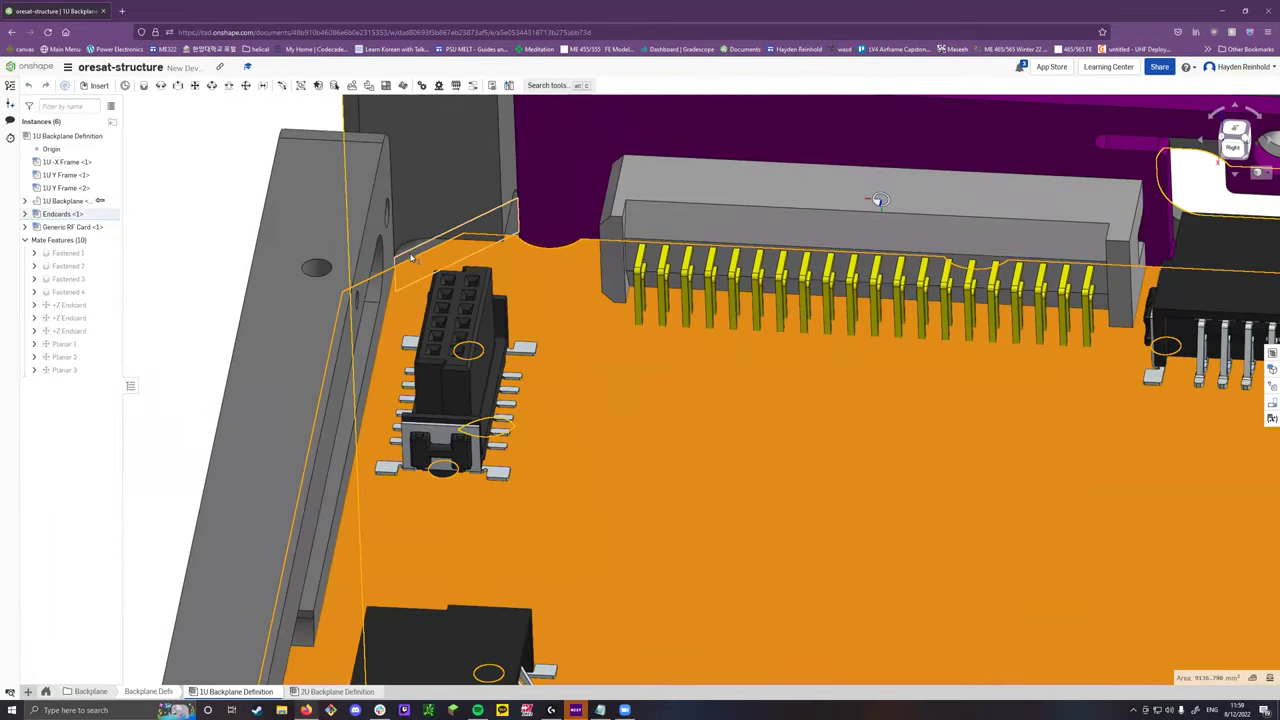
key(f)
click(265, 239)
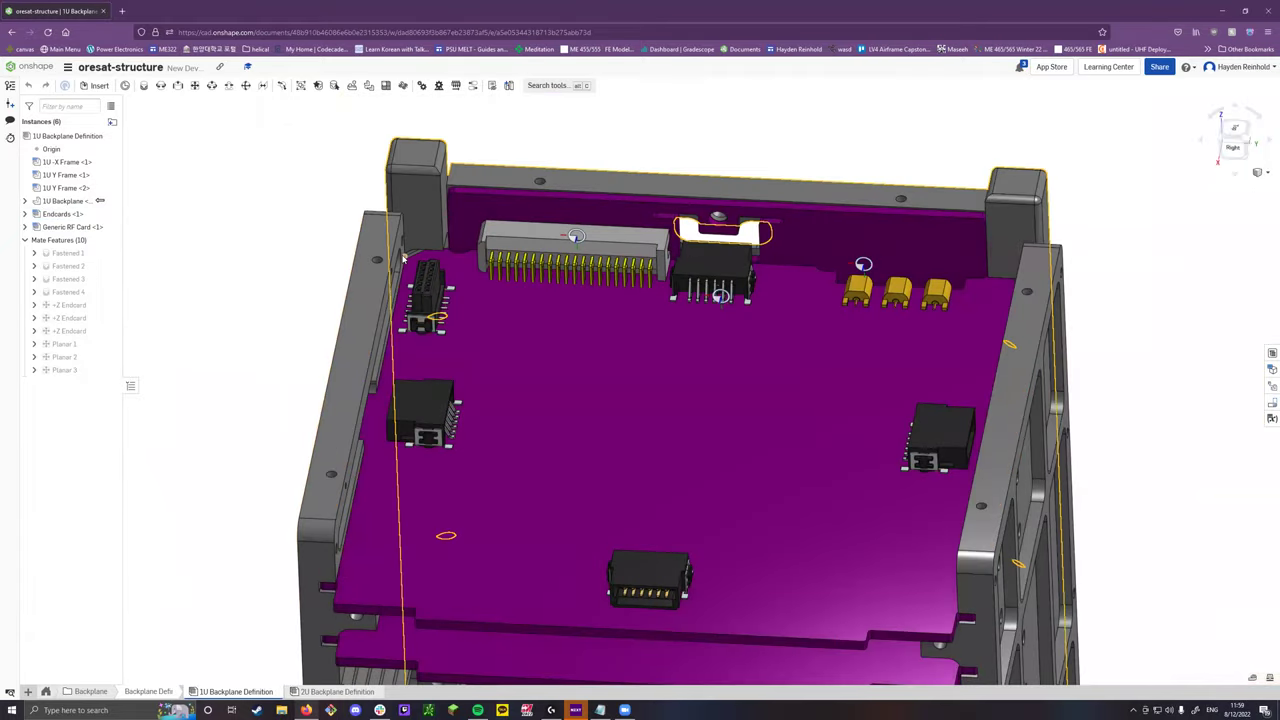
Expand the 1U Backplane instance to review its mate connectors and zoom to the instance.
scroll(903, 248, up, 2)
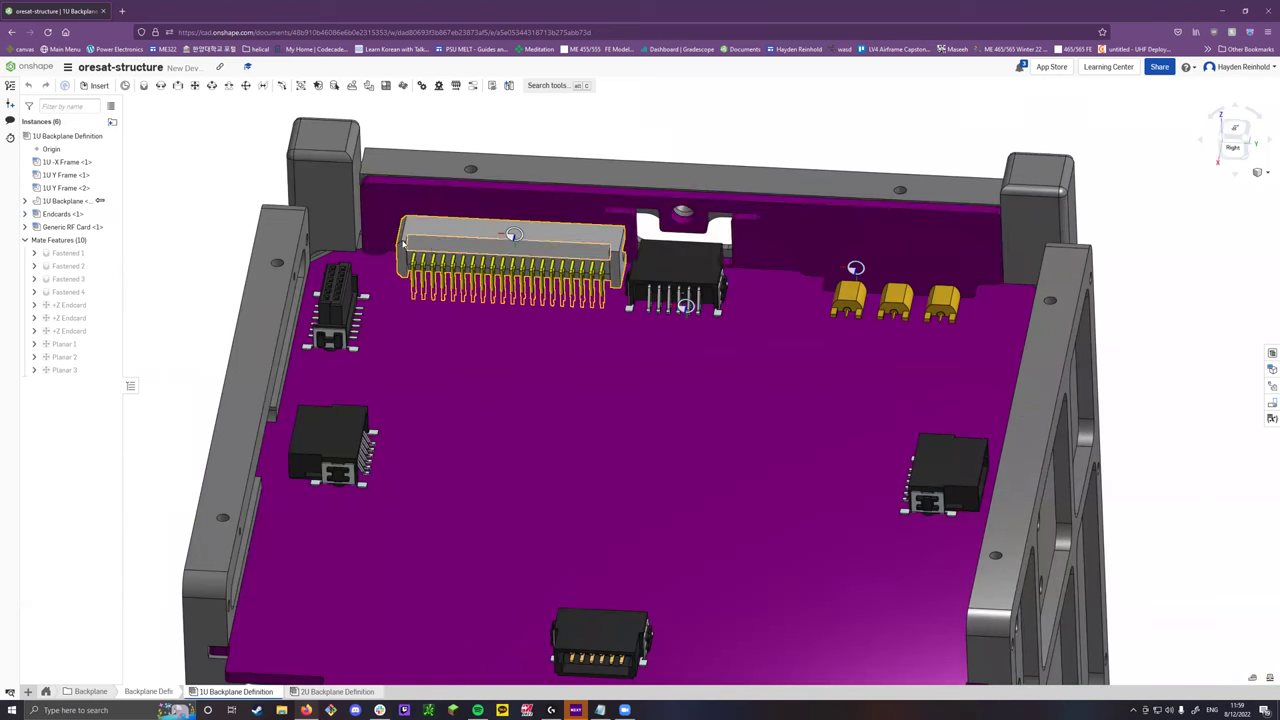
click(25, 201)
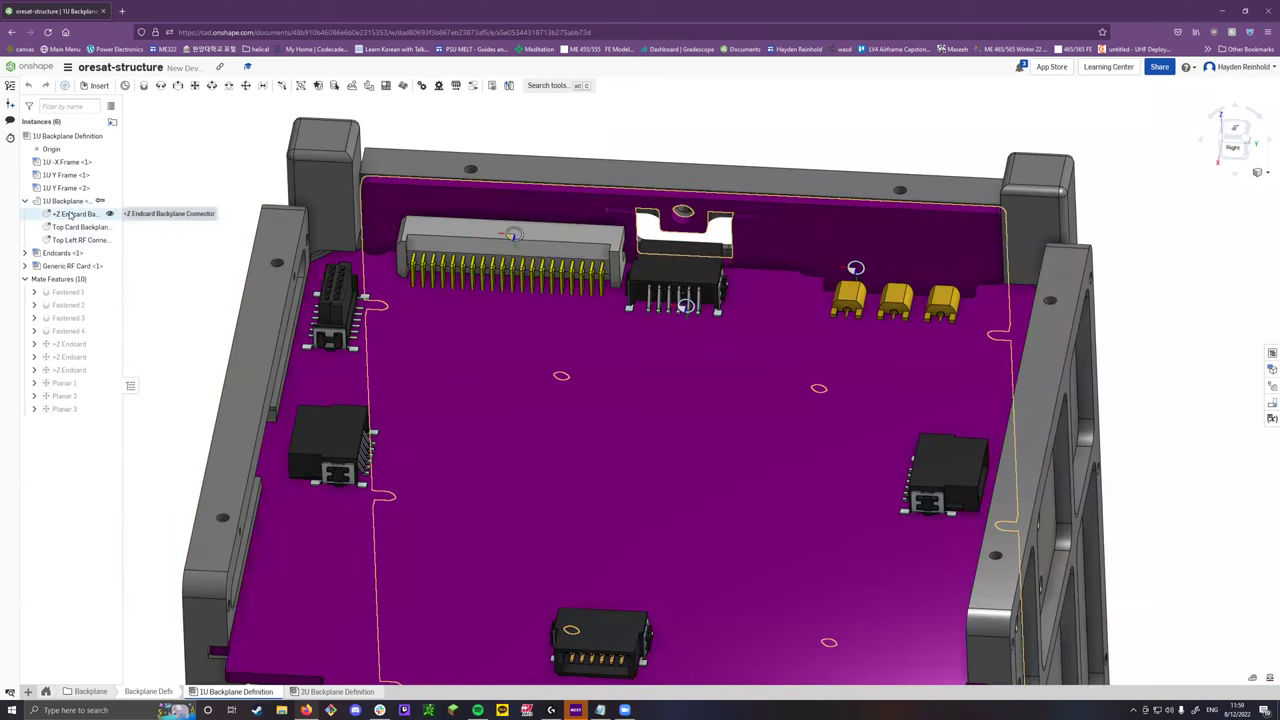
right_click(66, 203)
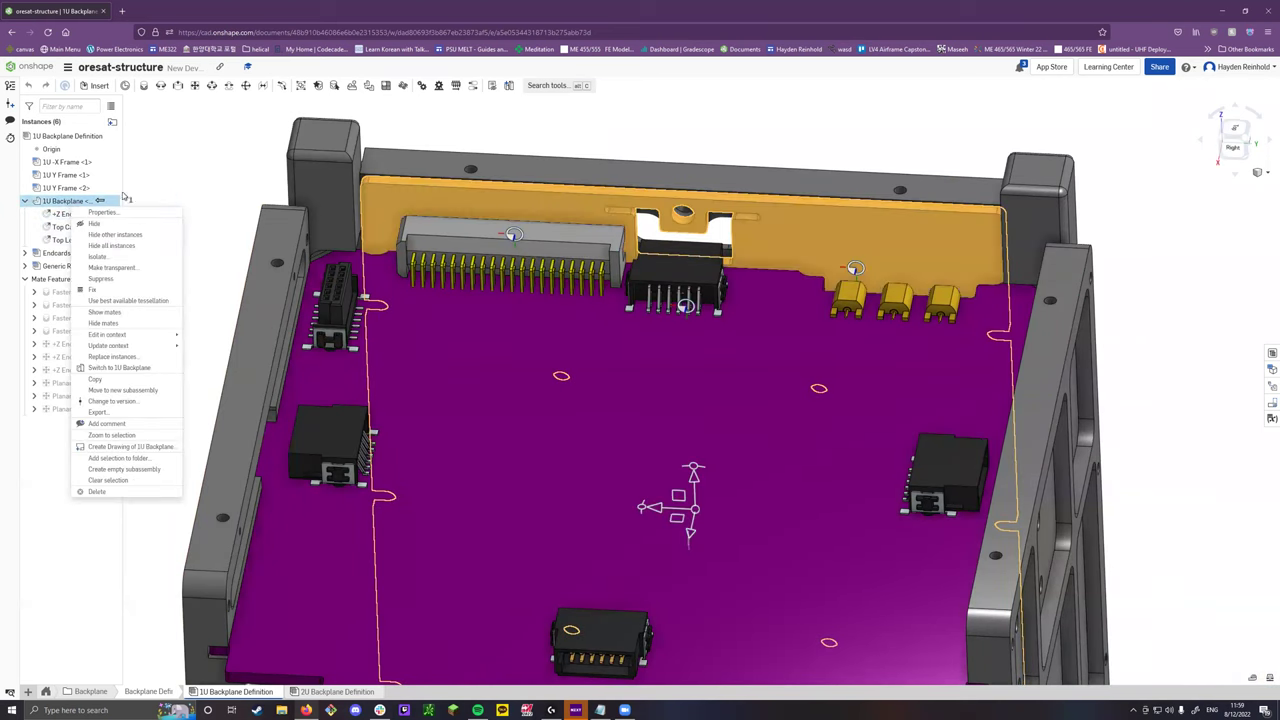
click(111, 435)
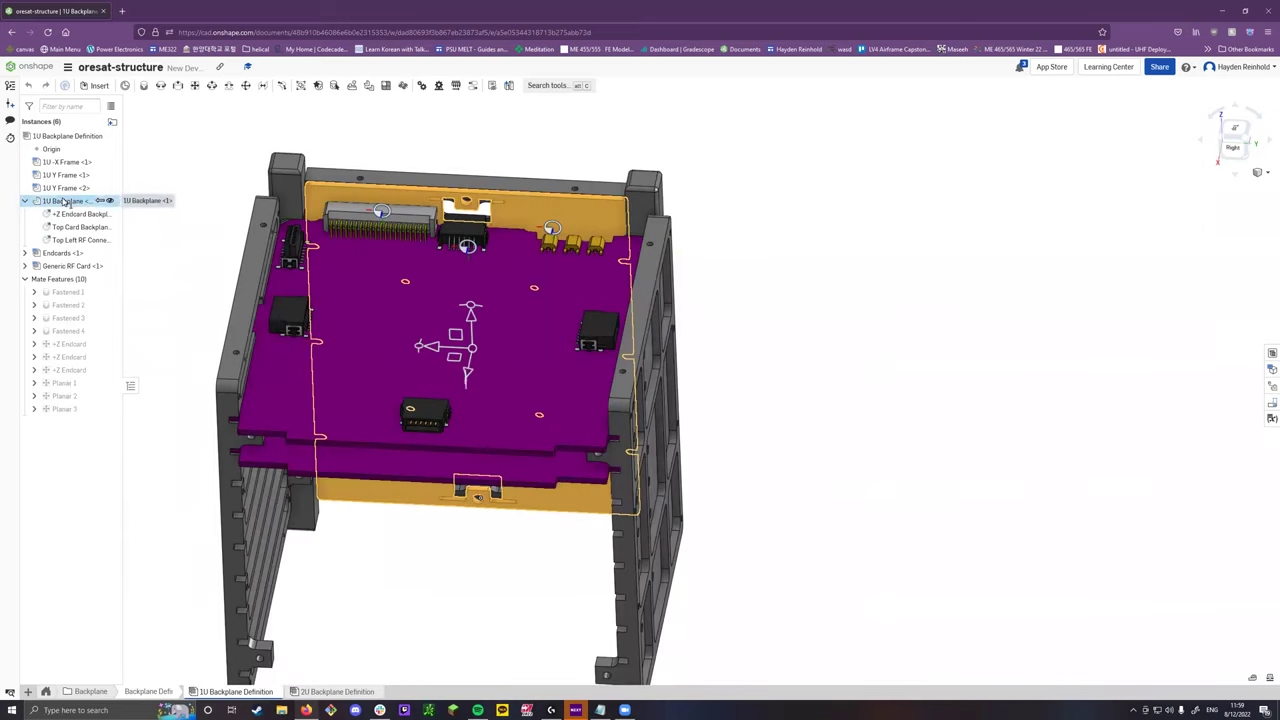
Show the Update context option of the 1U Backplane instance without applying it.
right_click(64, 203)
mouse_move(106, 344)
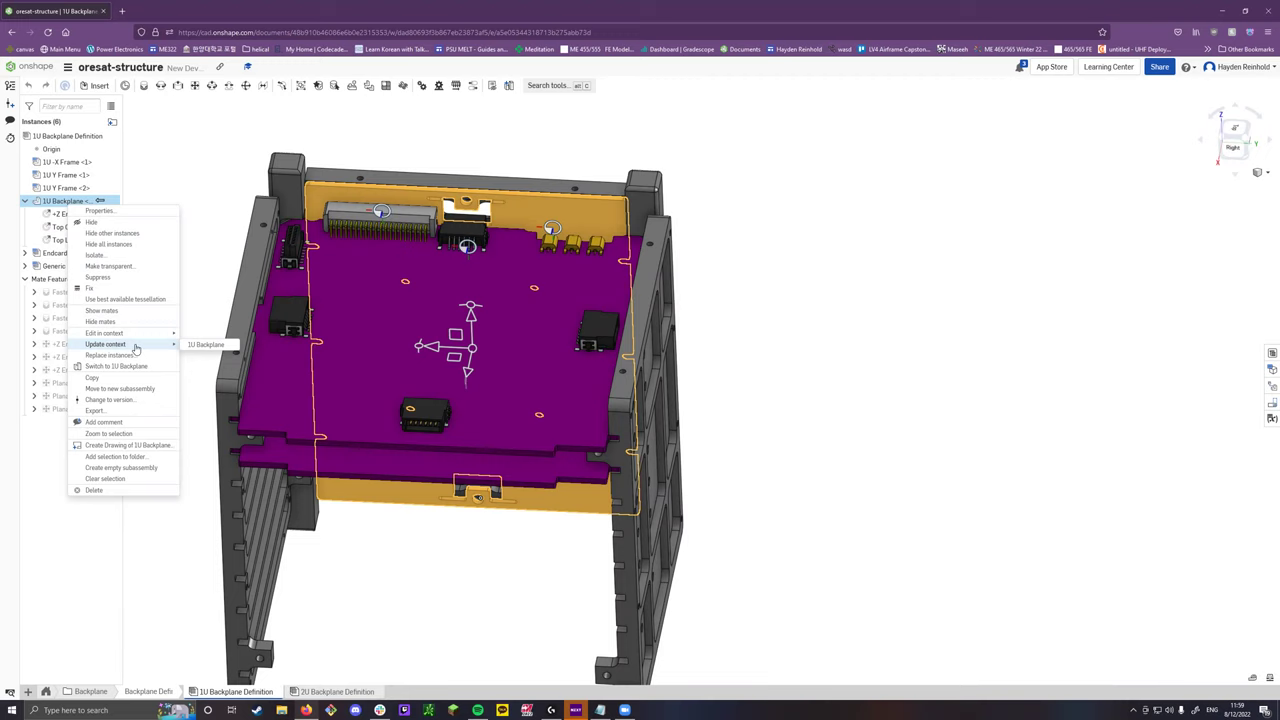
click(218, 282)
scroll(731, 360, down, 3)
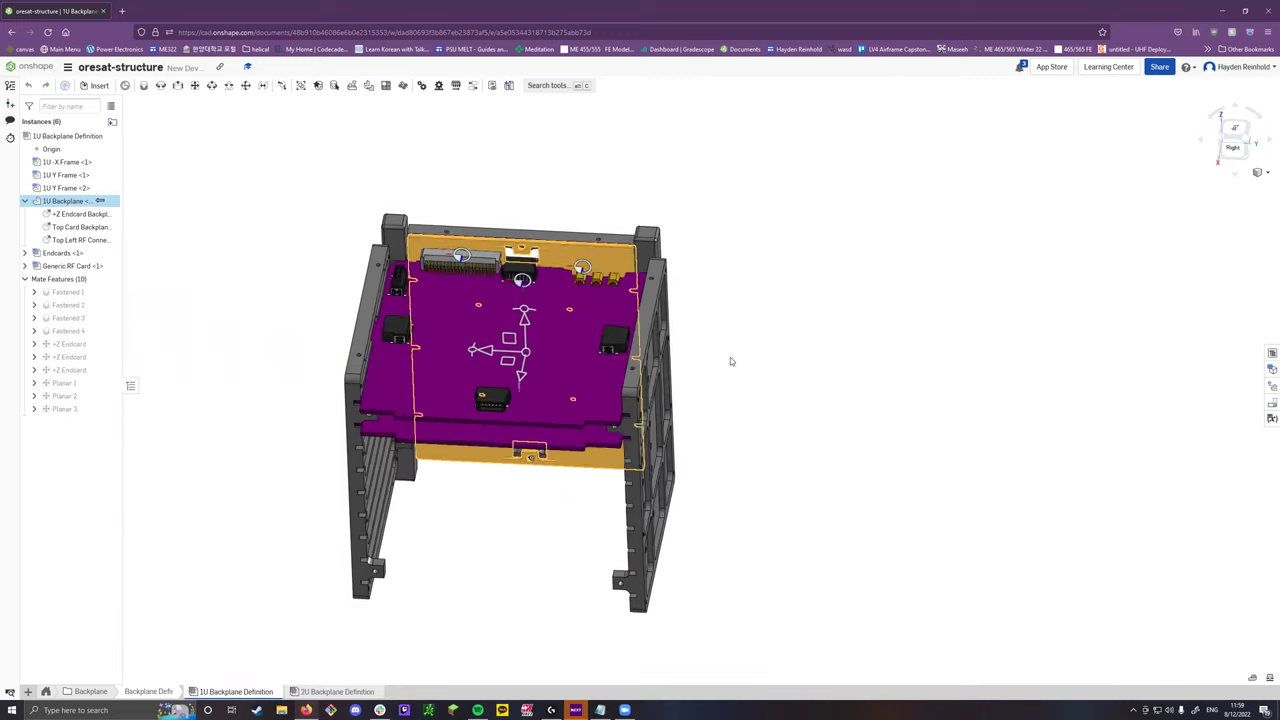
Hide the second 1U Y Frame instance and update the 1U Backplane's assembly context.
click(111, 188)
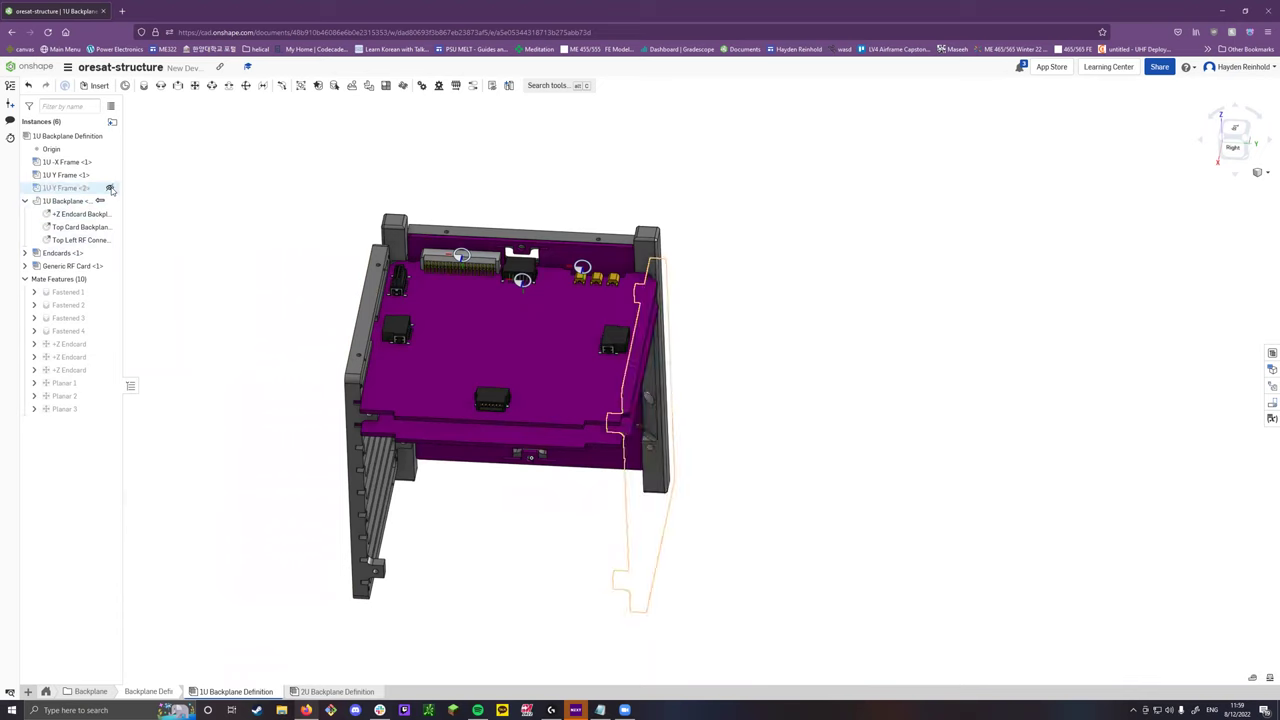
click(88, 202)
right_click(90, 205)
mouse_move(195, 350)
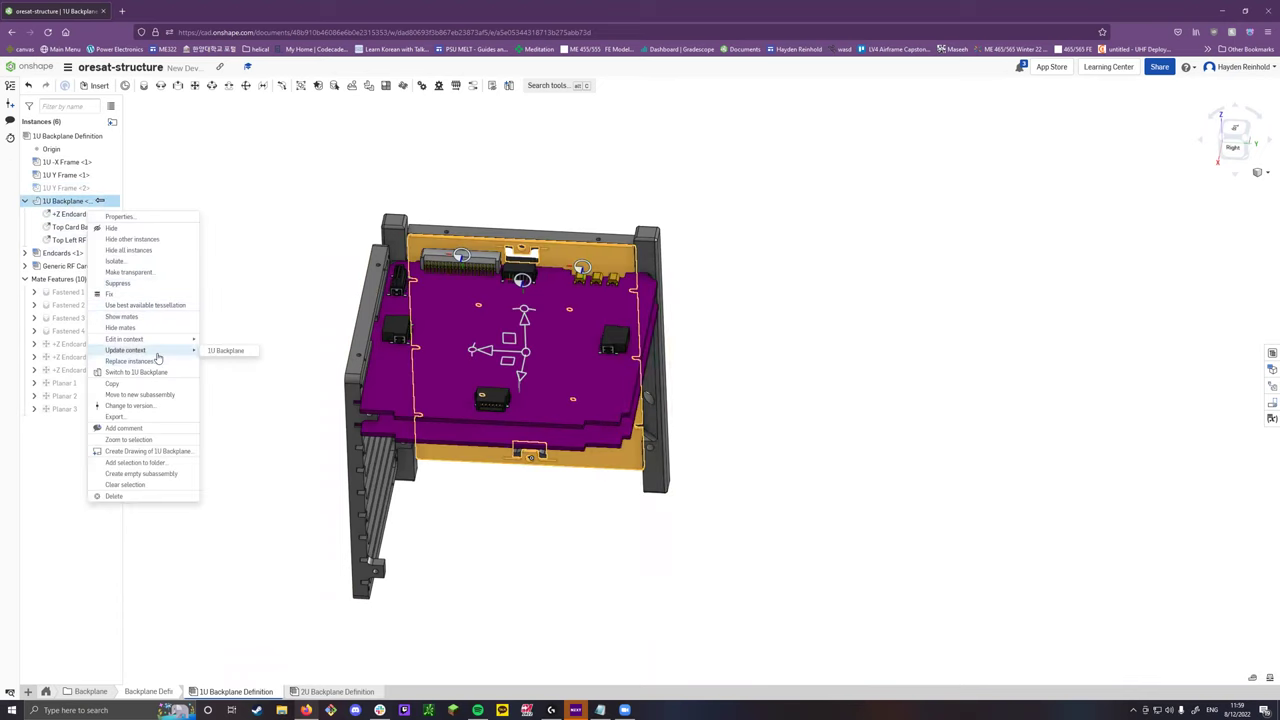
click(240, 352)
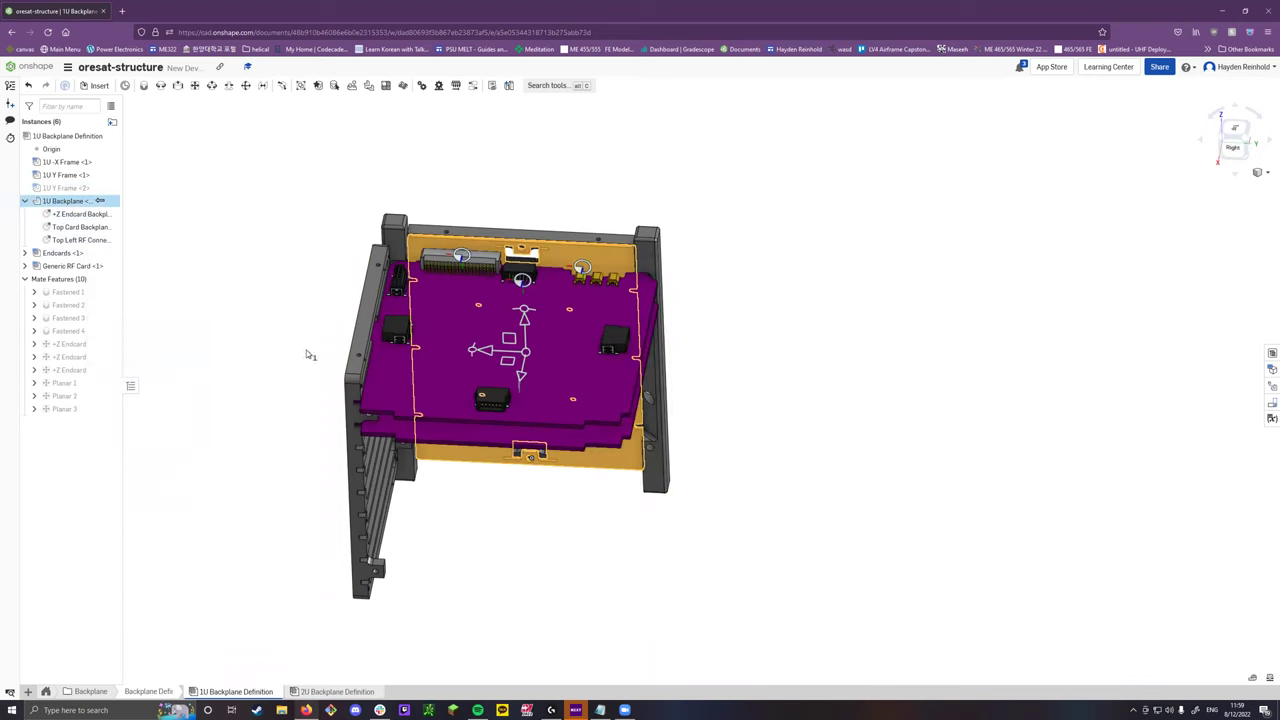
click(755, 414)
click(62, 201)
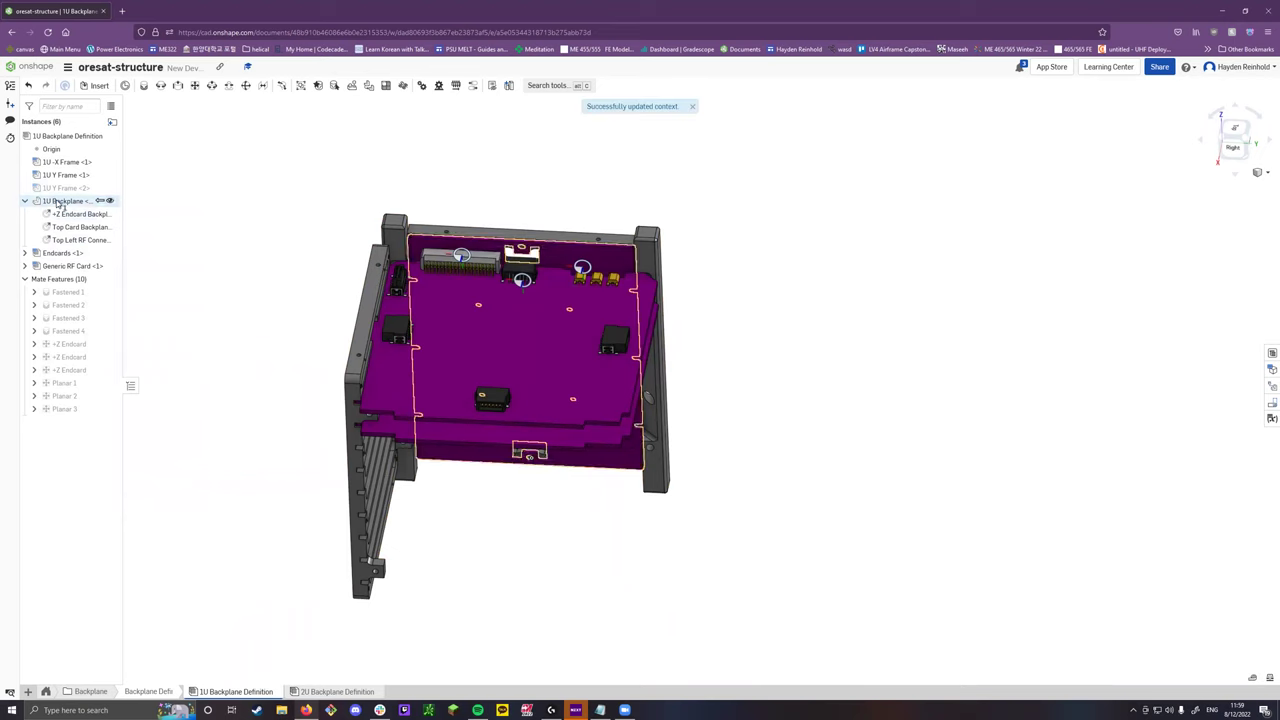
Edit the 1U Backplane in the context of the 1U Backplane Definition assembly and view its back face.
right_click(64, 204)
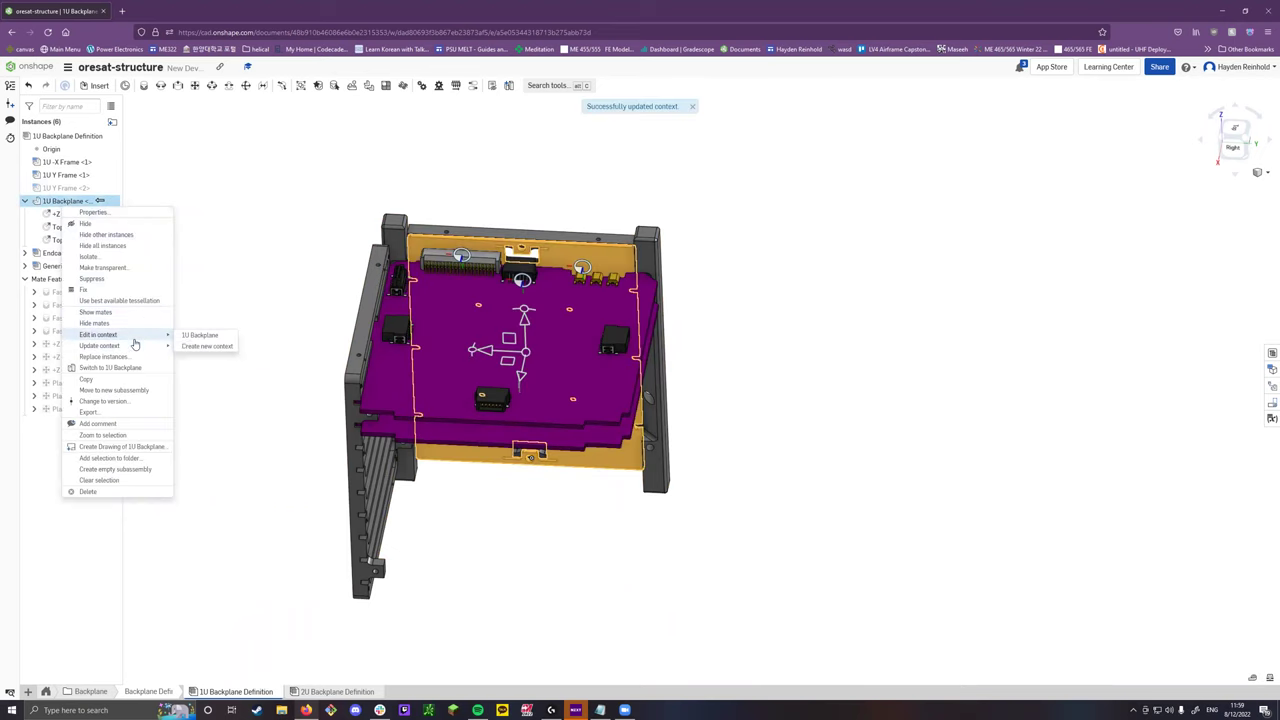
click(194, 336)
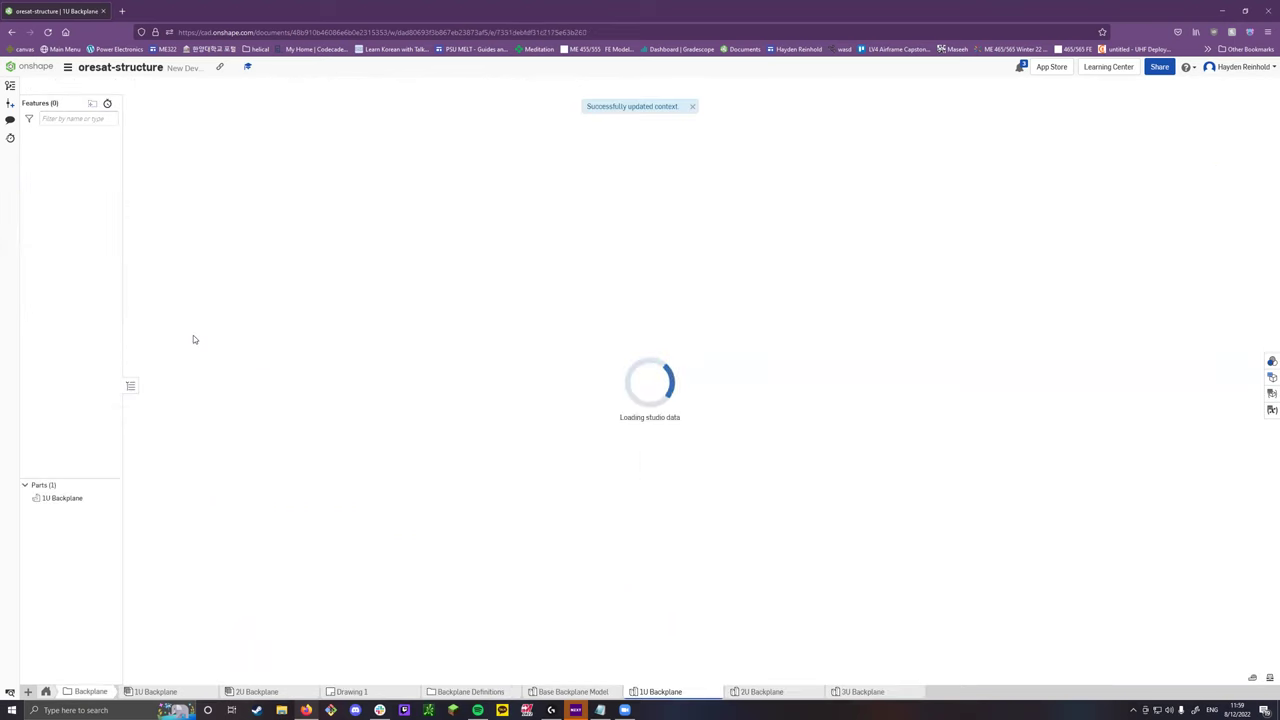
right_drag(379, 325, 405, 418)
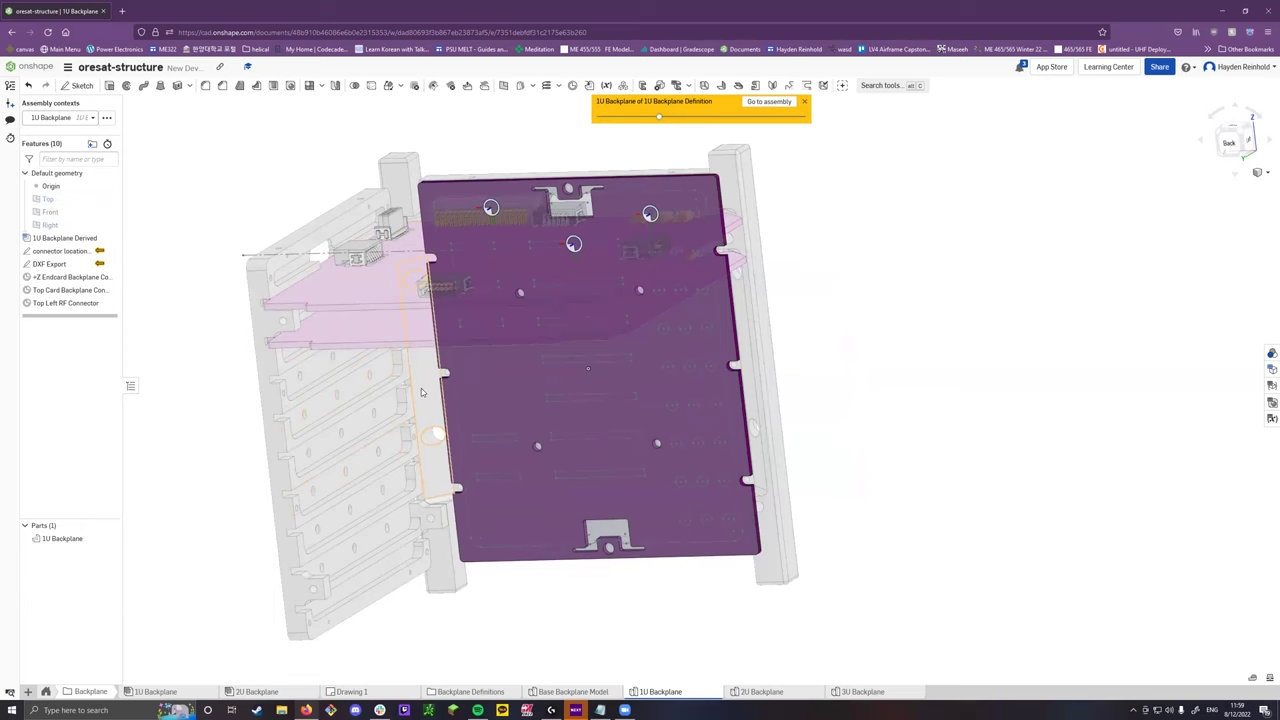
right_drag(418, 392, 275, 312)
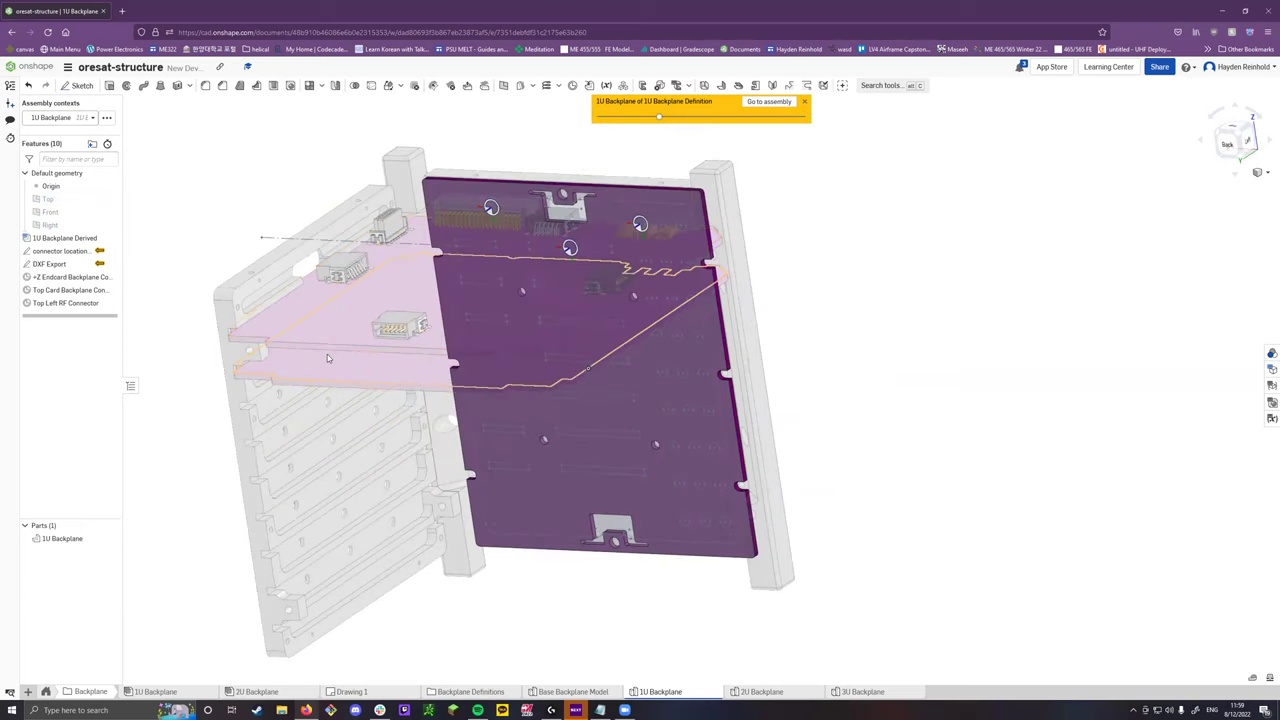
key(n)
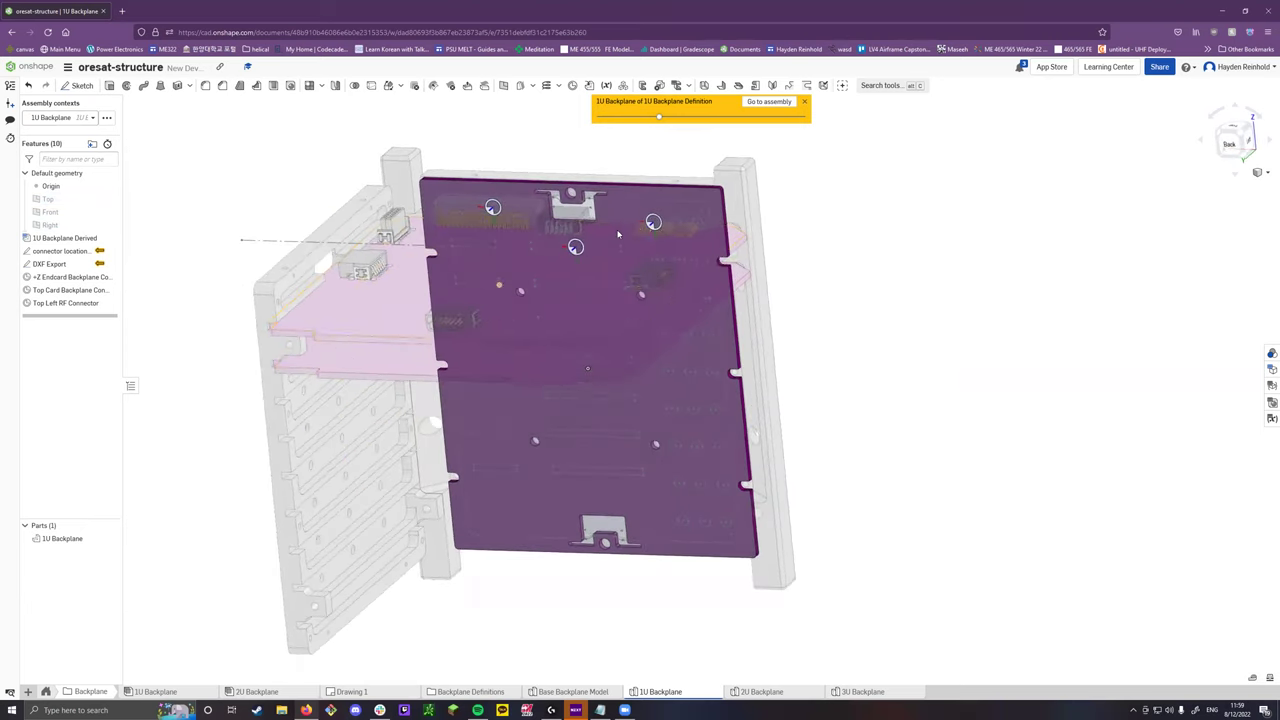
Examine how the RF connectors and card headers line up with the backplane, from below and from the back.
scroll(680, 247, up, 5)
right_drag(680, 247, 655, 200)
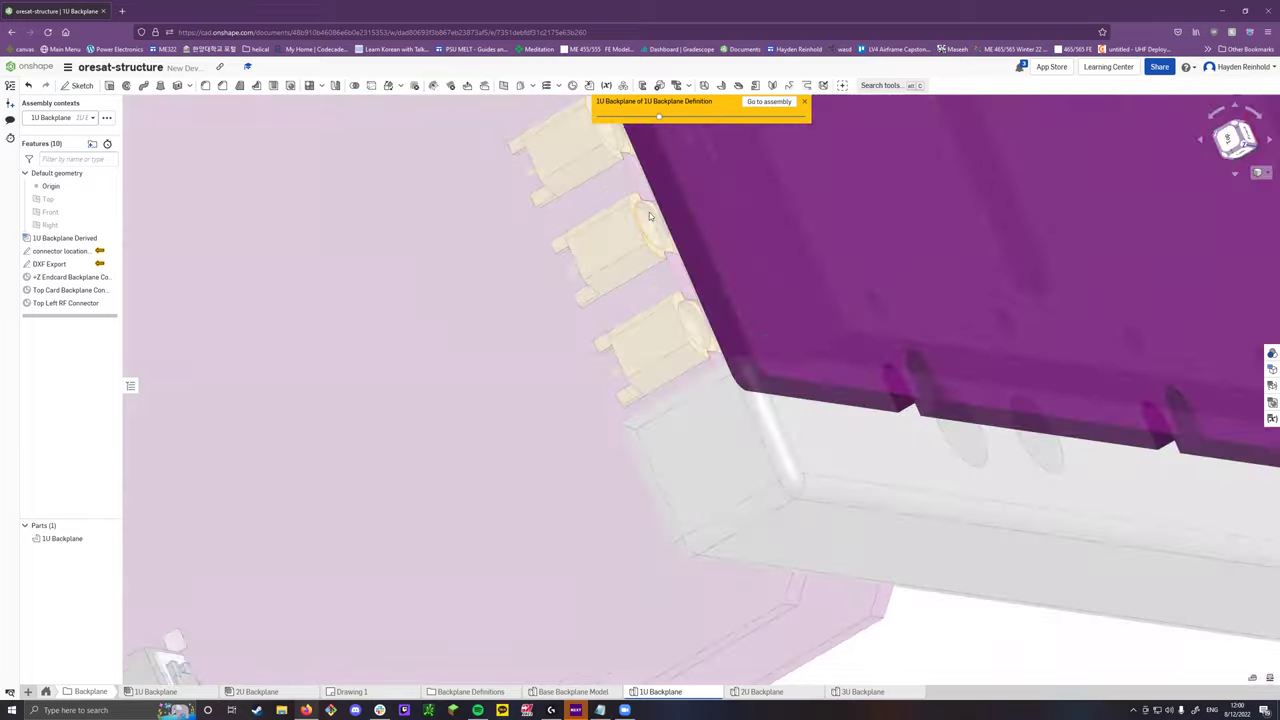
scroll(655, 200, up, 5)
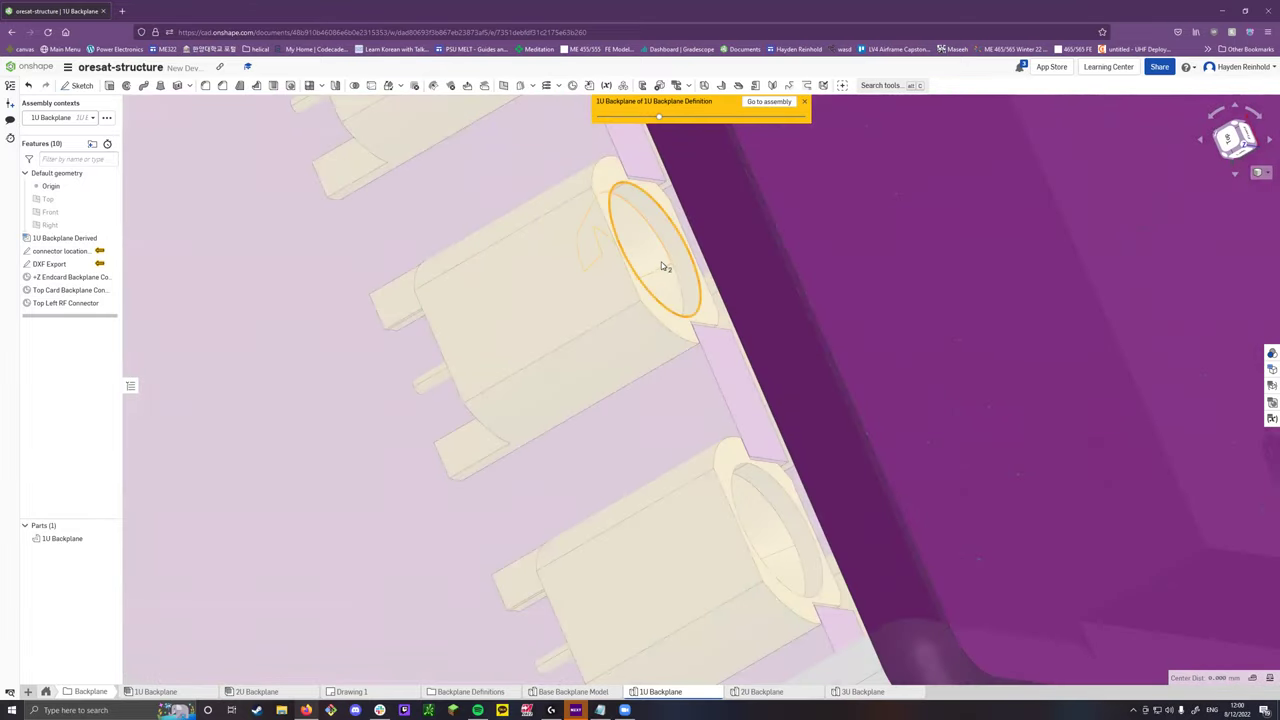
scroll(697, 236, down, 4)
right_drag(697, 236, 743, 235)
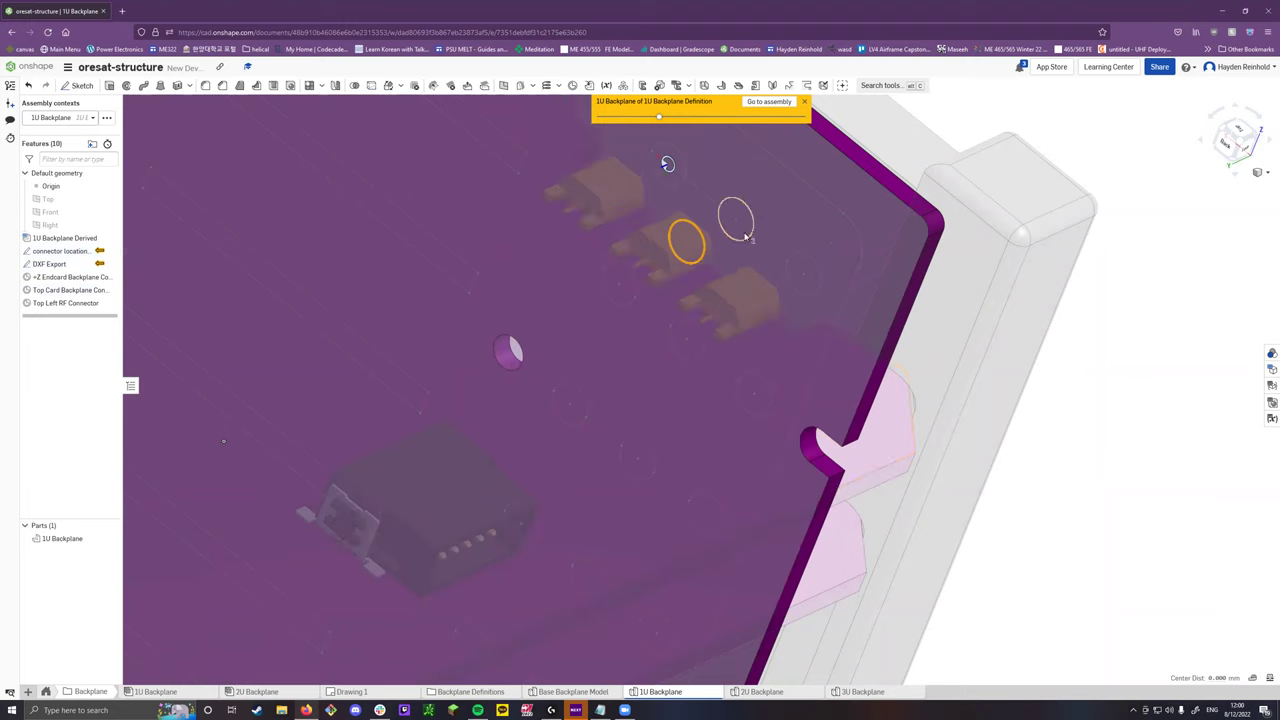
scroll(816, 266, down, 5)
scroll(800, 290, up, 5)
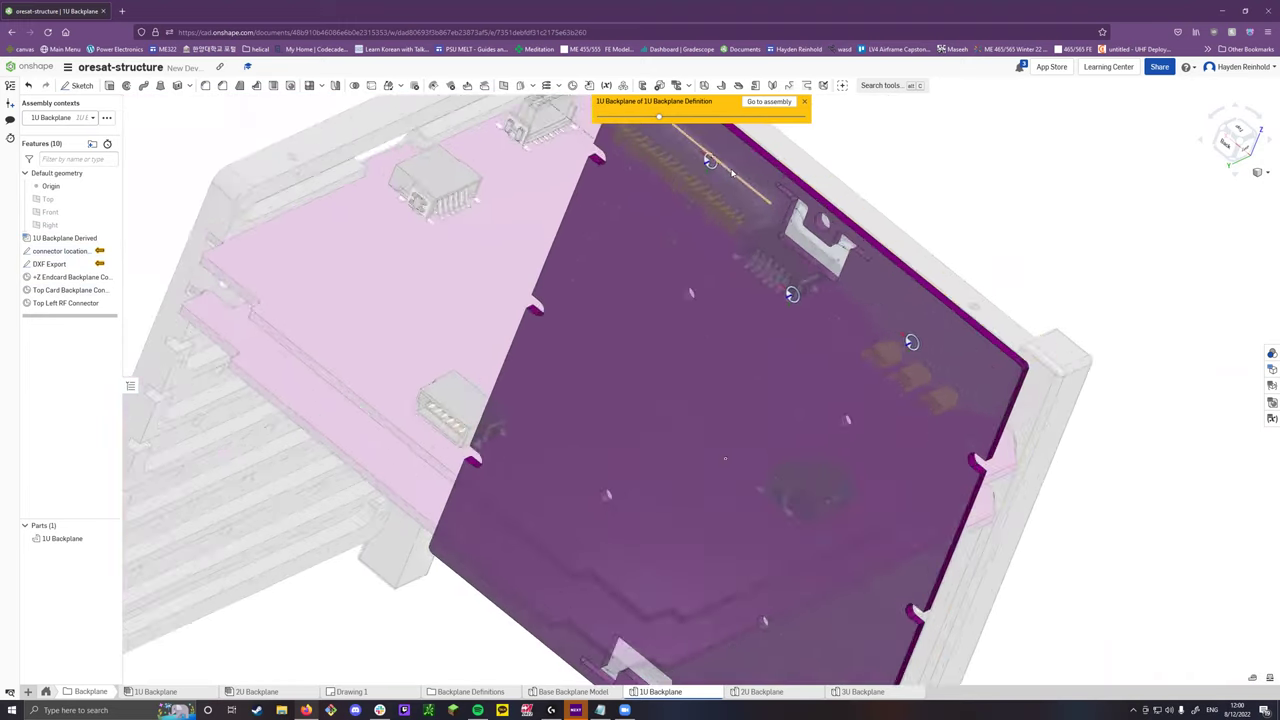
right_drag(743, 192, 700, 300)
scroll(743, 242, down, 5)
Open the connector locations sketch, examine its connector outlines and dimensions, and close it without changes.
right_click(62, 251)
click(90, 268)
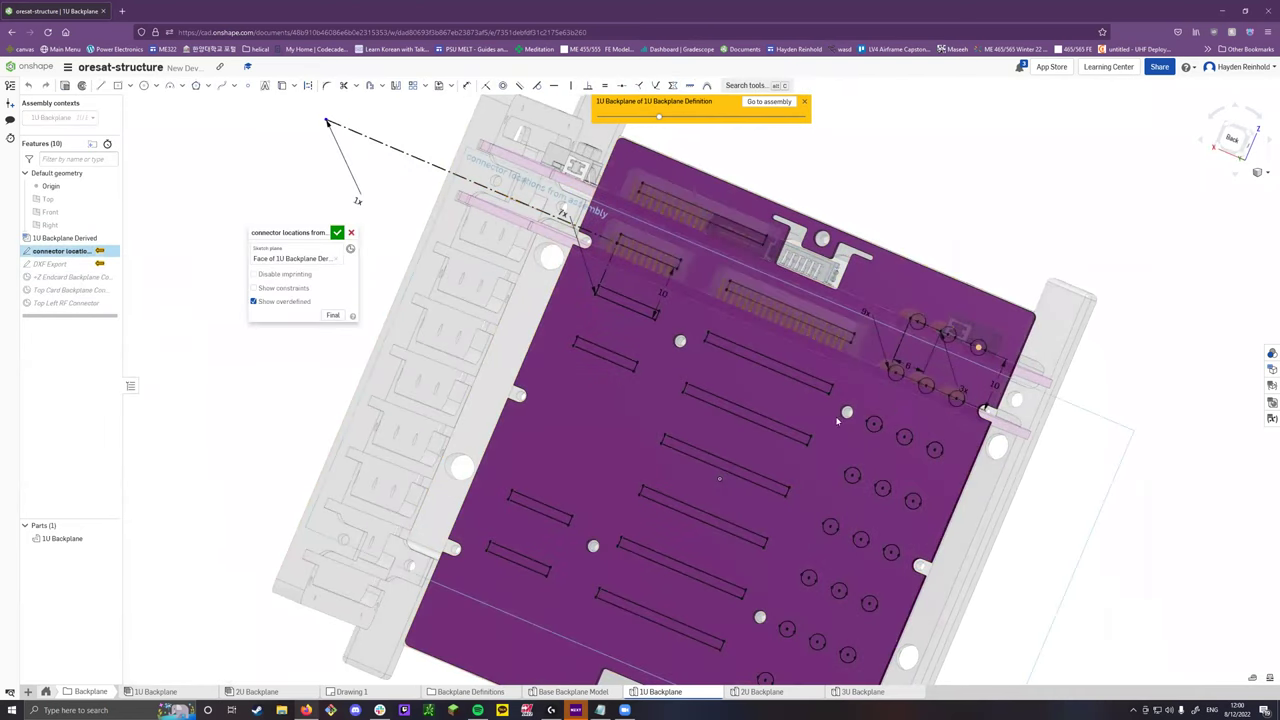
scroll(603, 447, down, 3)
mouse_move(570, 430)
right_down()
mouse_move(603, 447)
mouse_move(560, 420)
right_up()
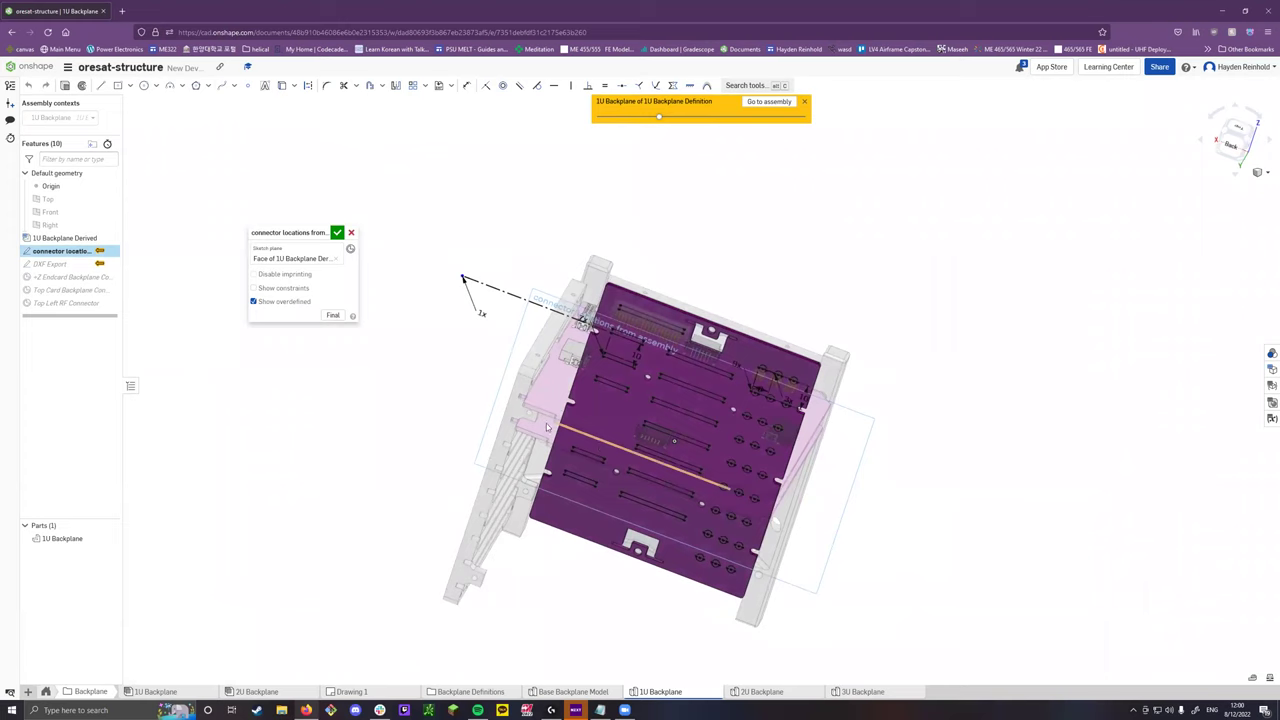
click(351, 233)
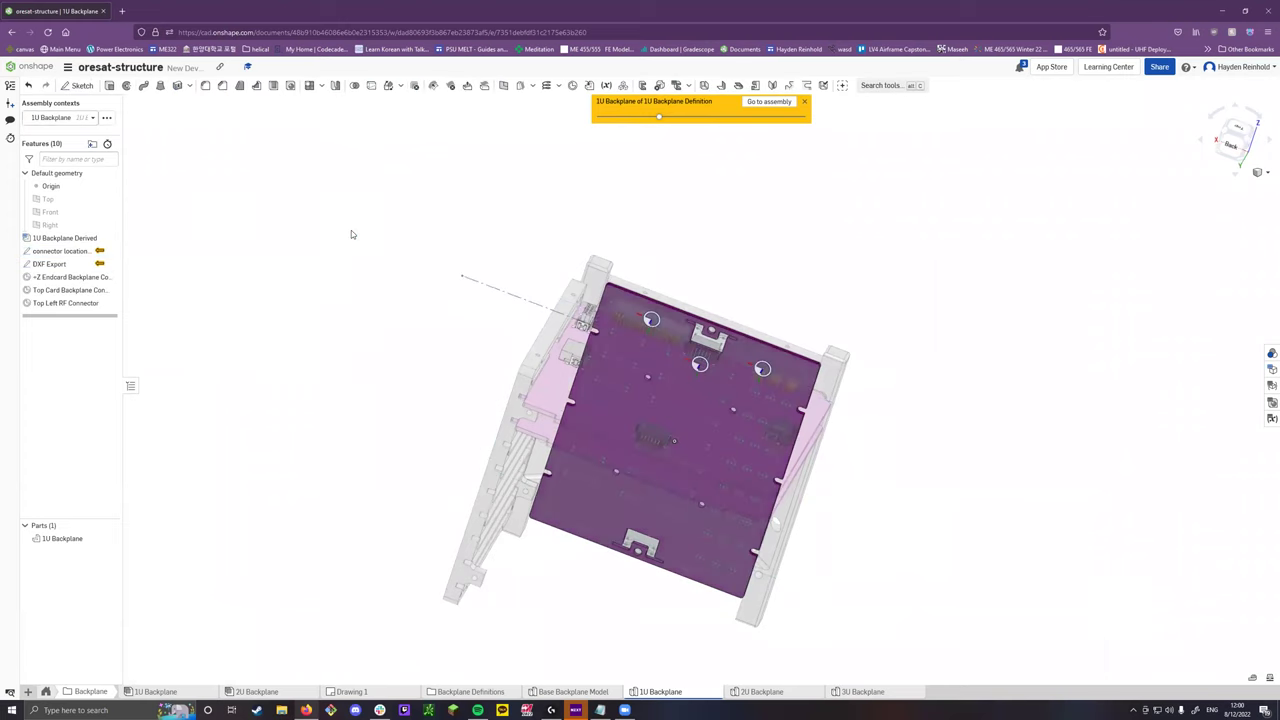
Leave the 1U Backplane Definition context so that only the backplane part is displayed.
click(806, 103)
scroll(709, 351, up, 5)
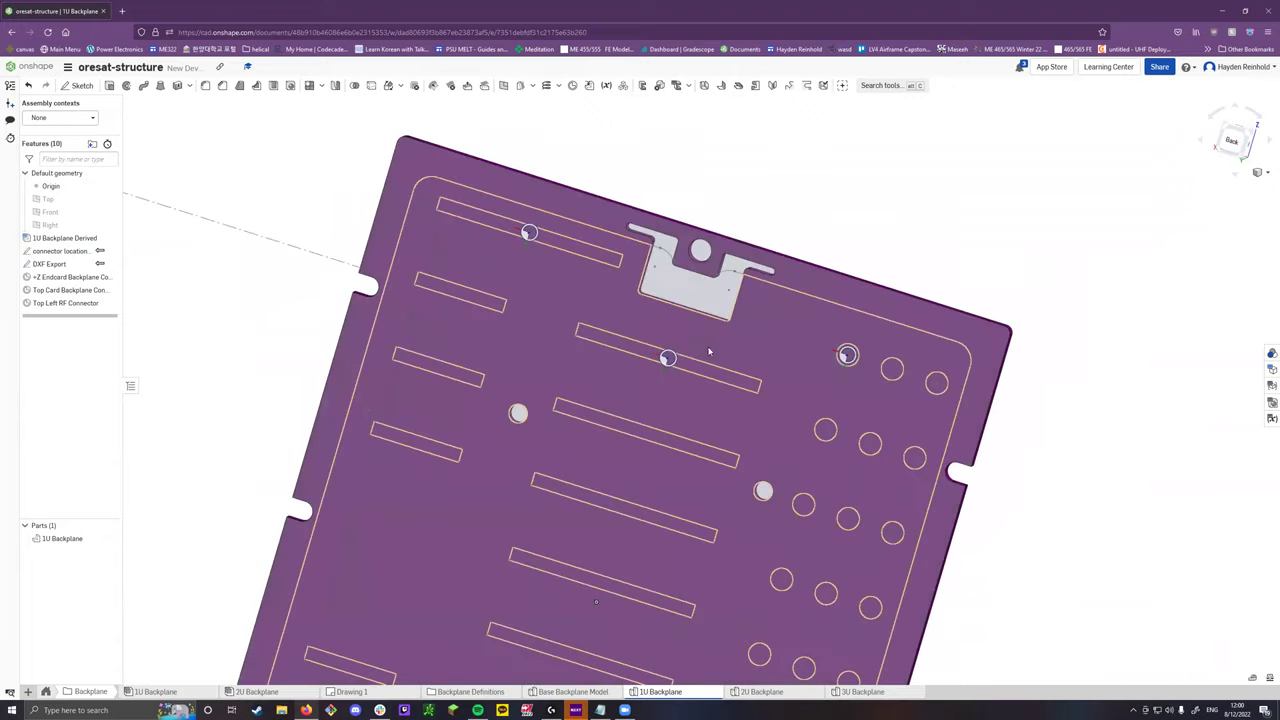
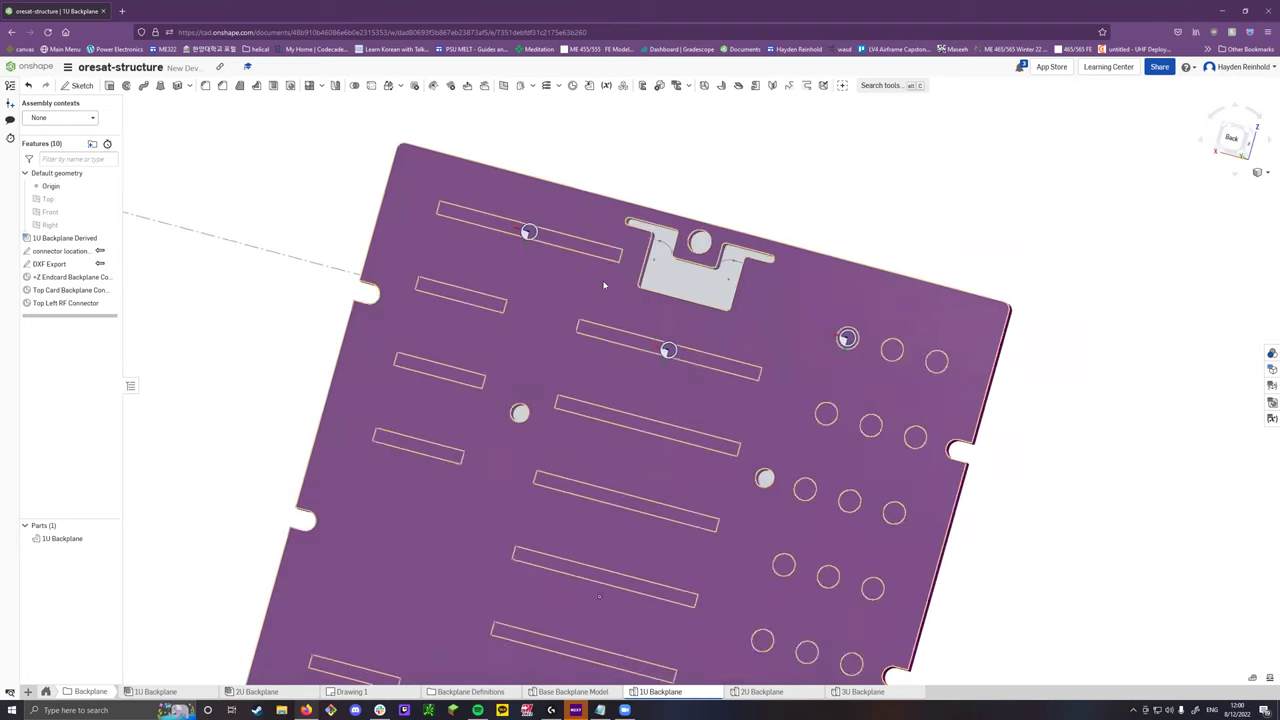
scroll(605, 286, up, 2)
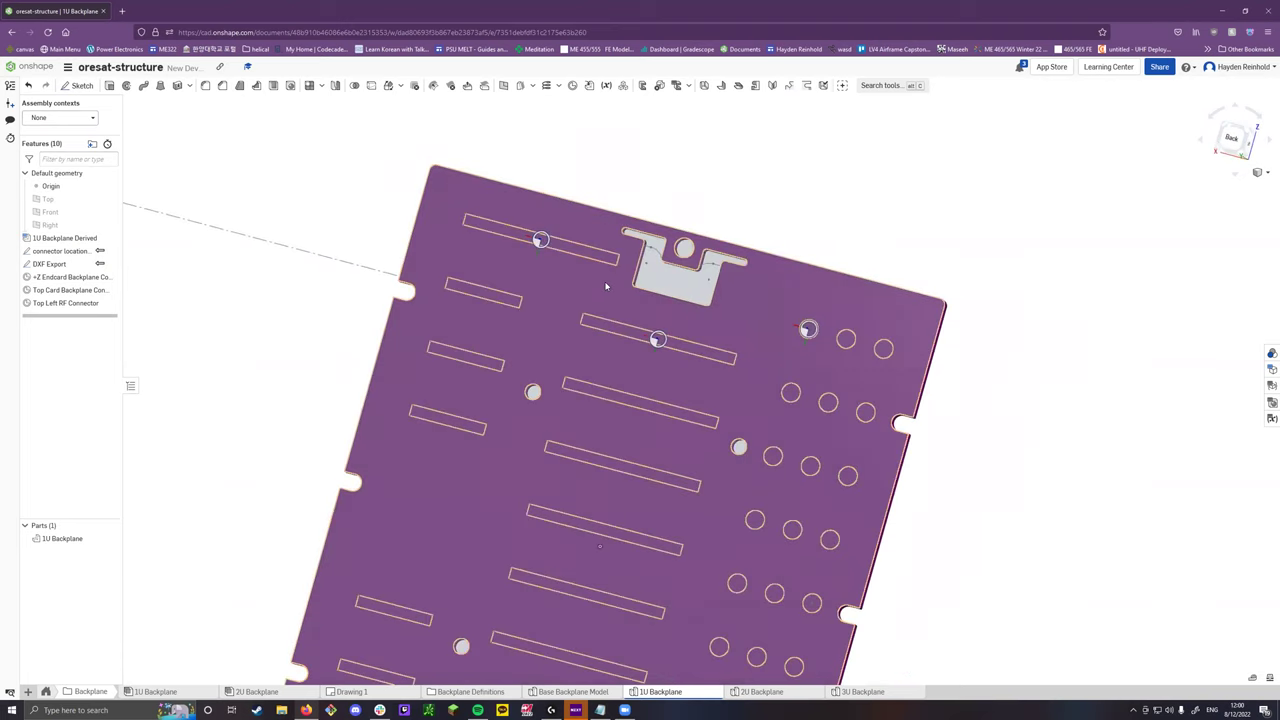
Add a mate connector at the centre of the fourth long rectangle in the backplane's middle column, using the DXF Export sketch face.
click(572, 88)
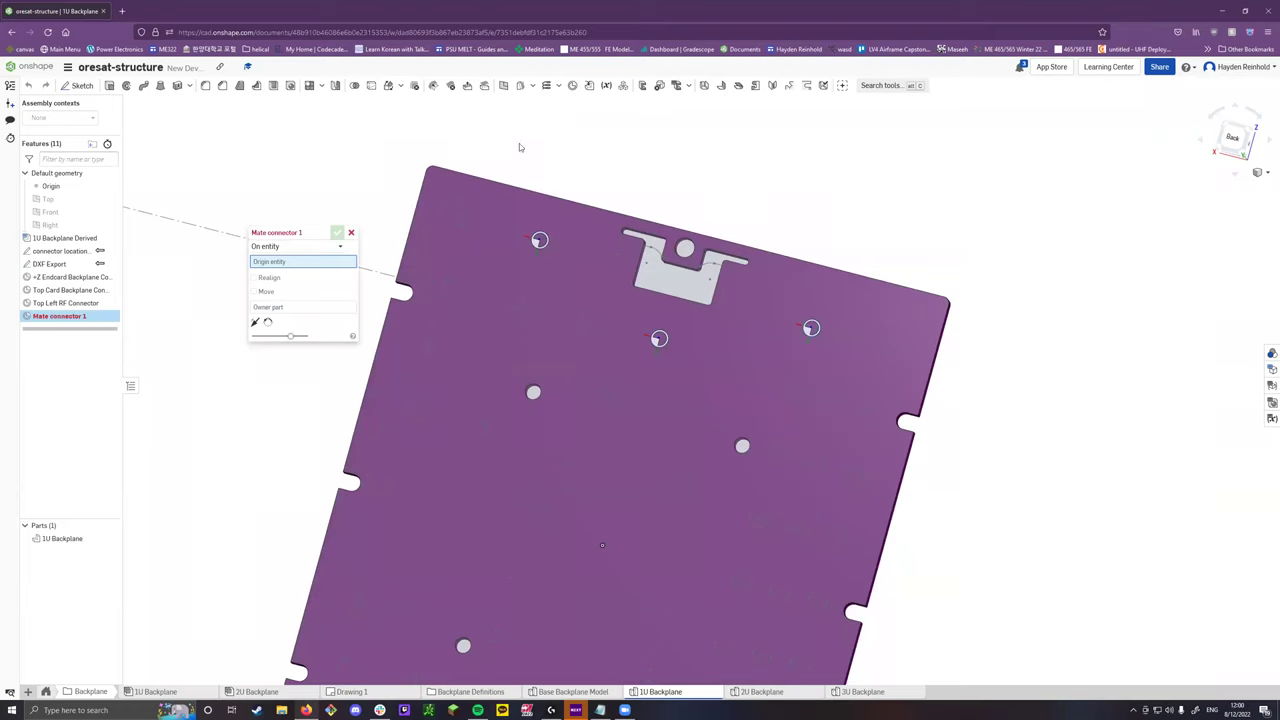
right_drag(526, 143, 607, 168)
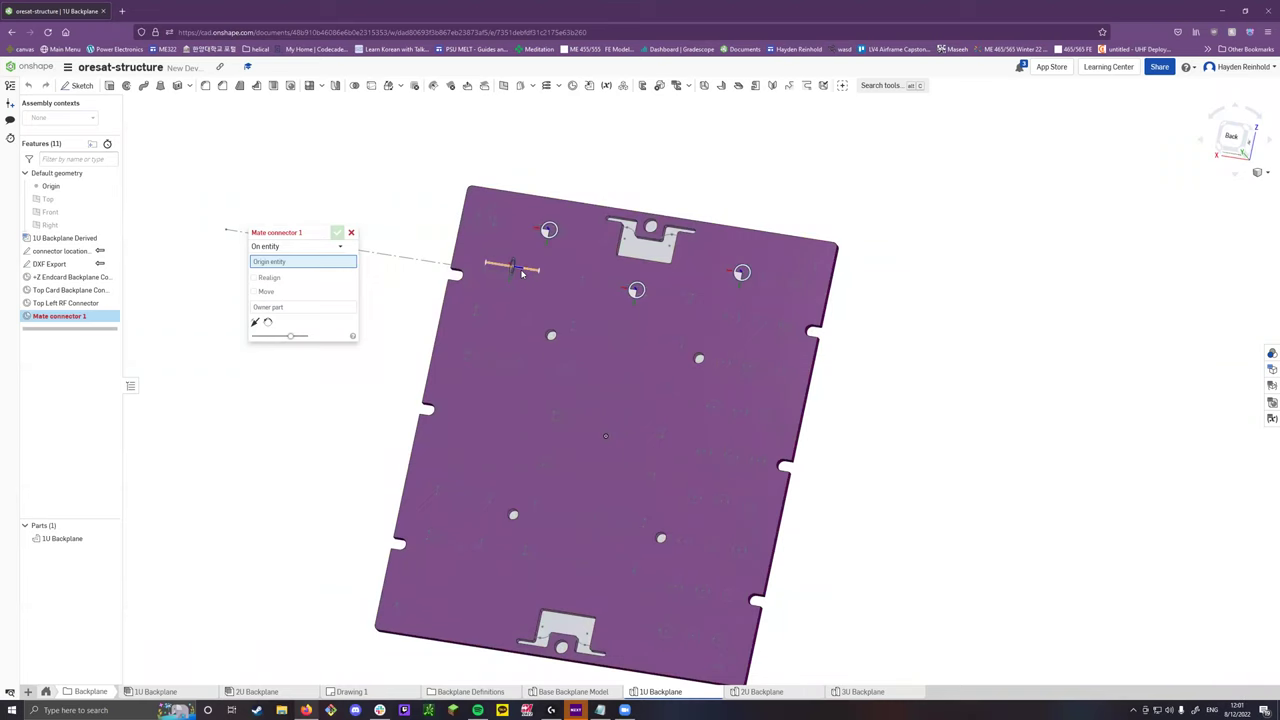
scroll(610, 380, up, 5)
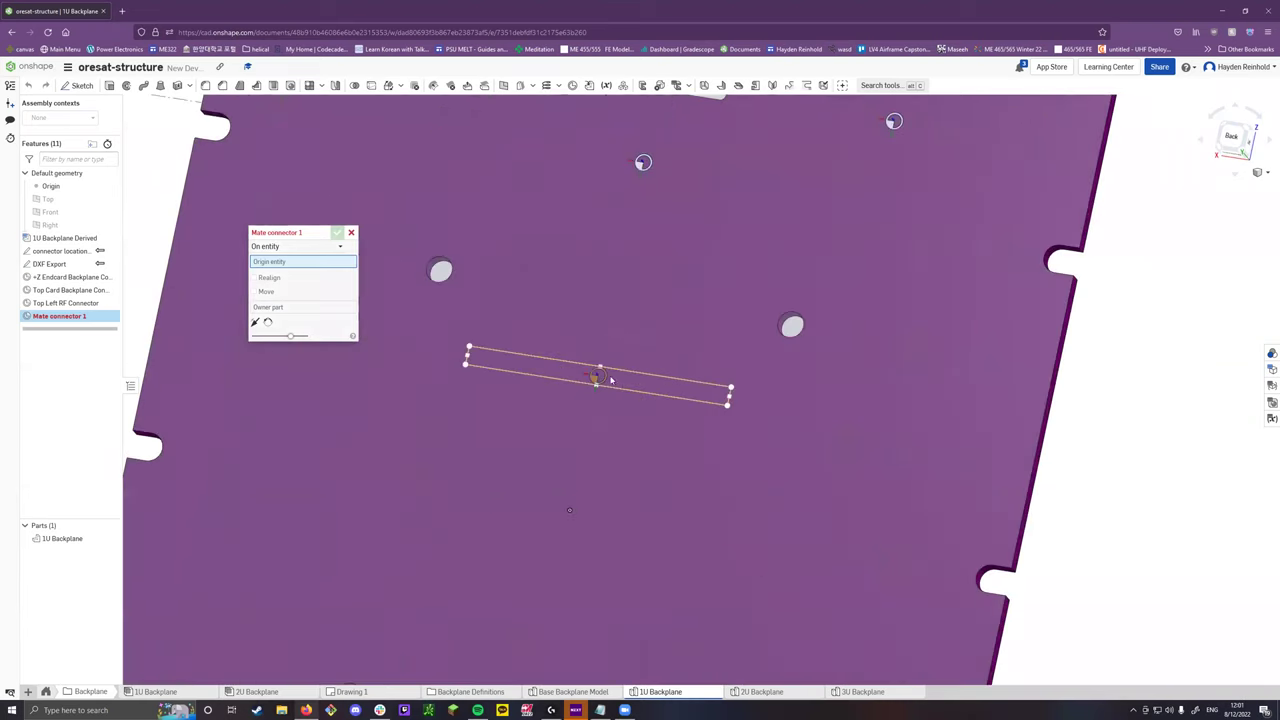
scroll(620, 386, down, 3)
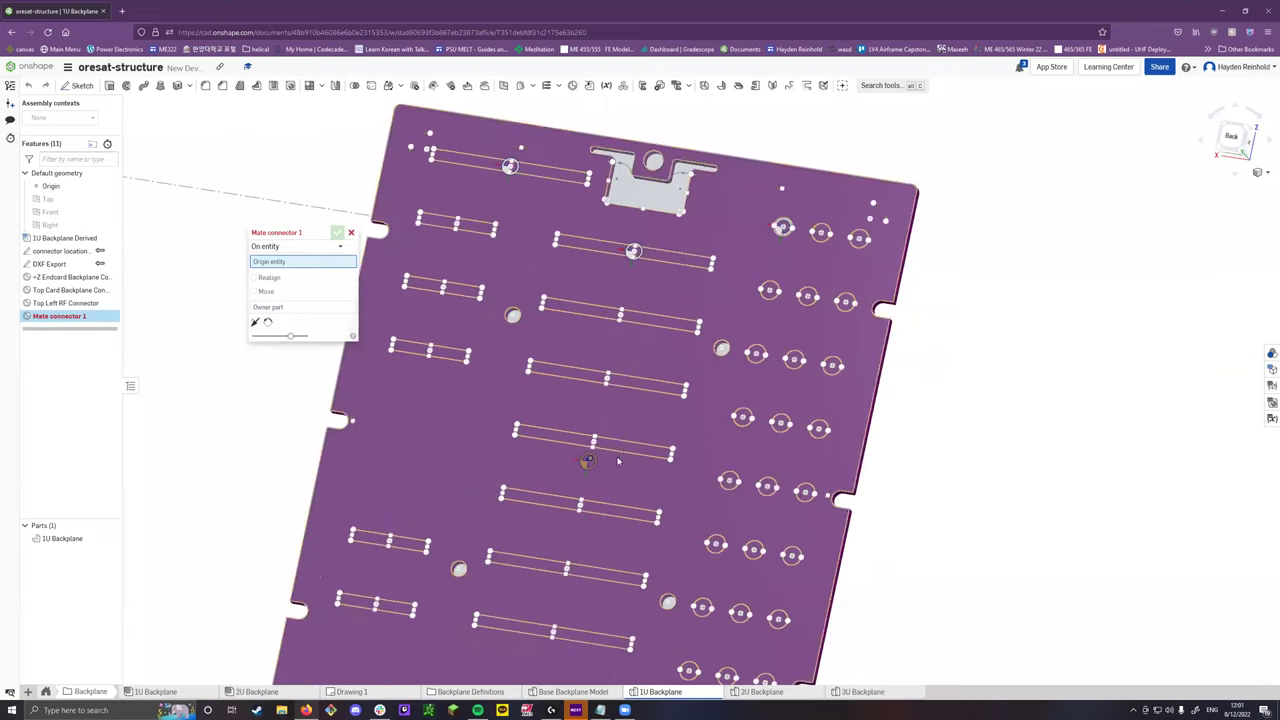
scroll(620, 447, up, 3)
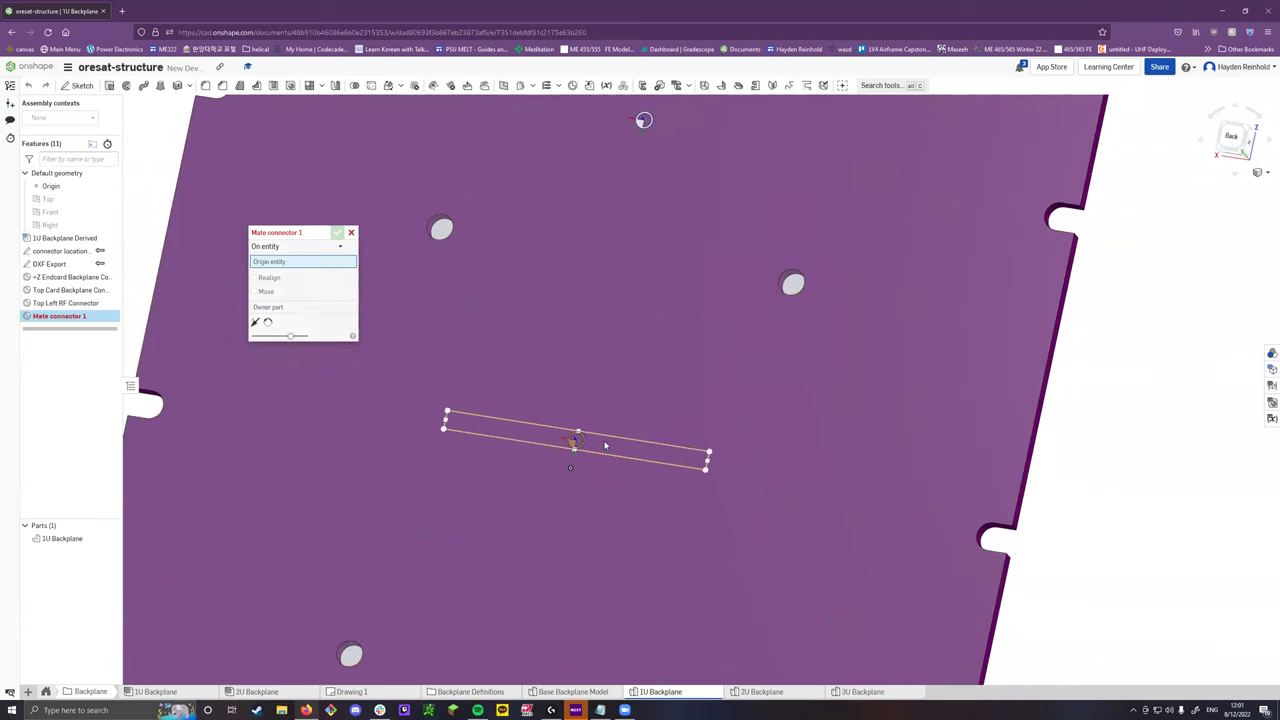
click(605, 445)
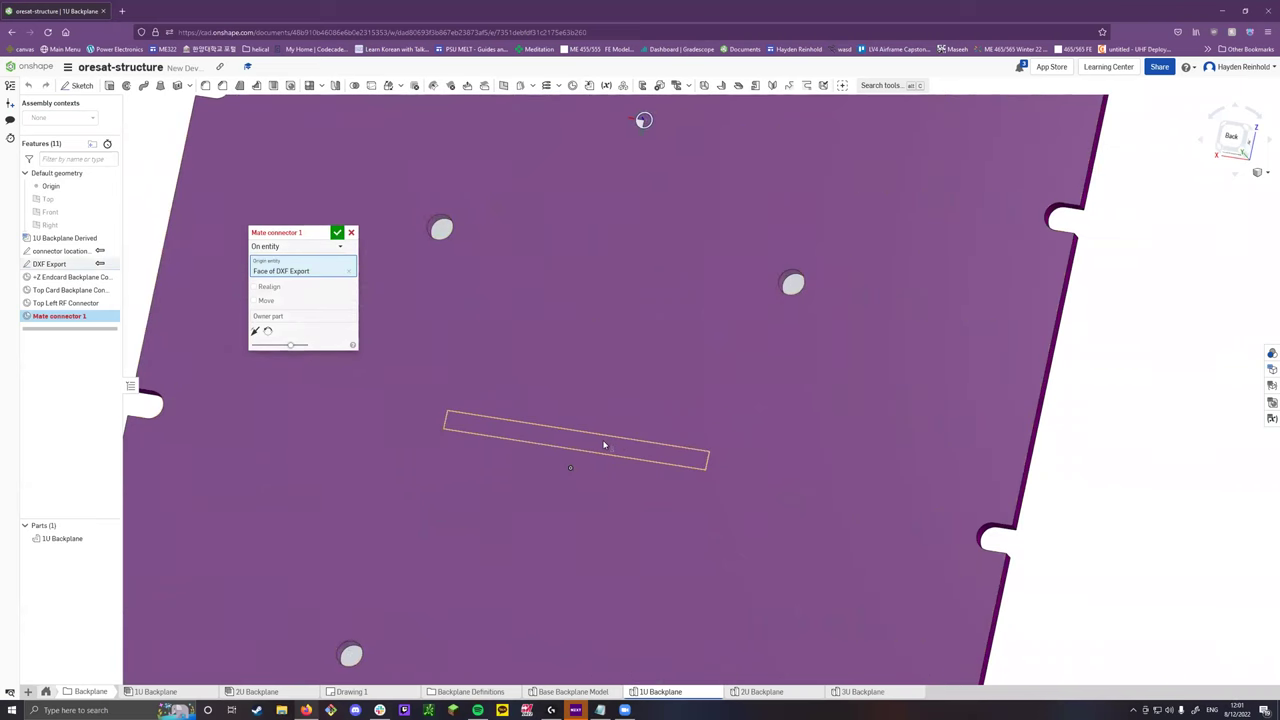
click(337, 234)
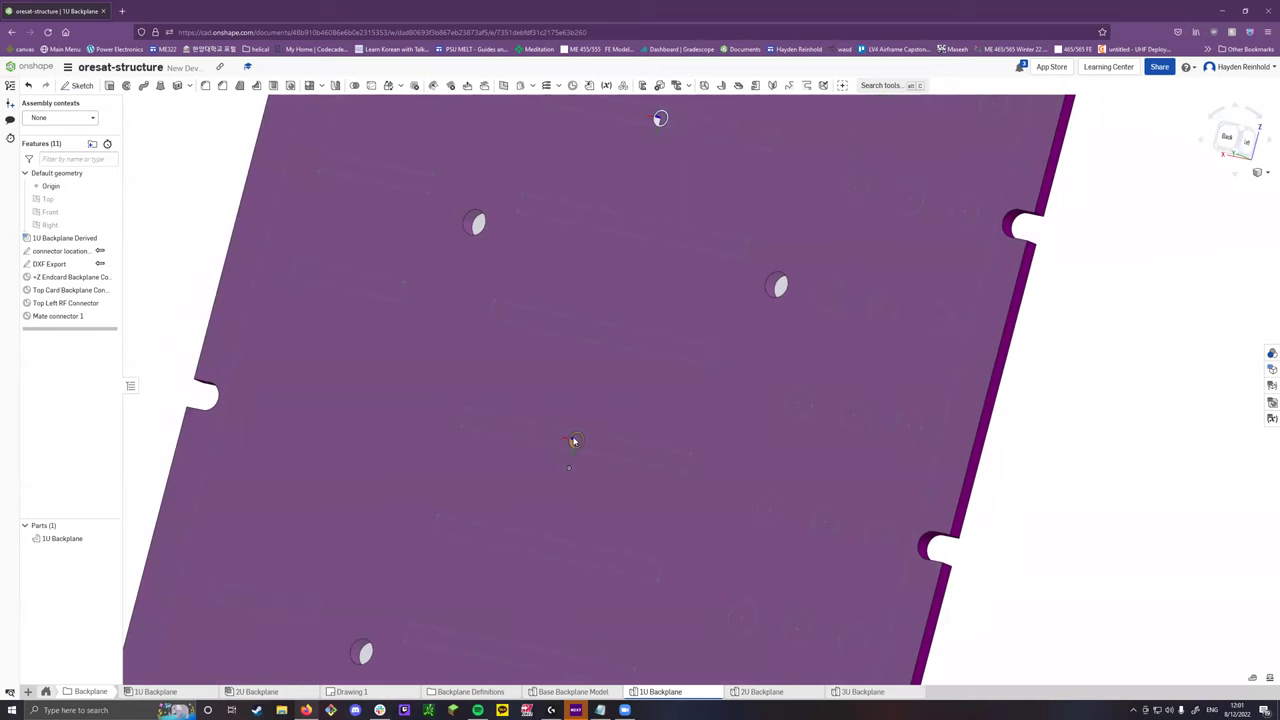
scroll(574, 441, down, 3)
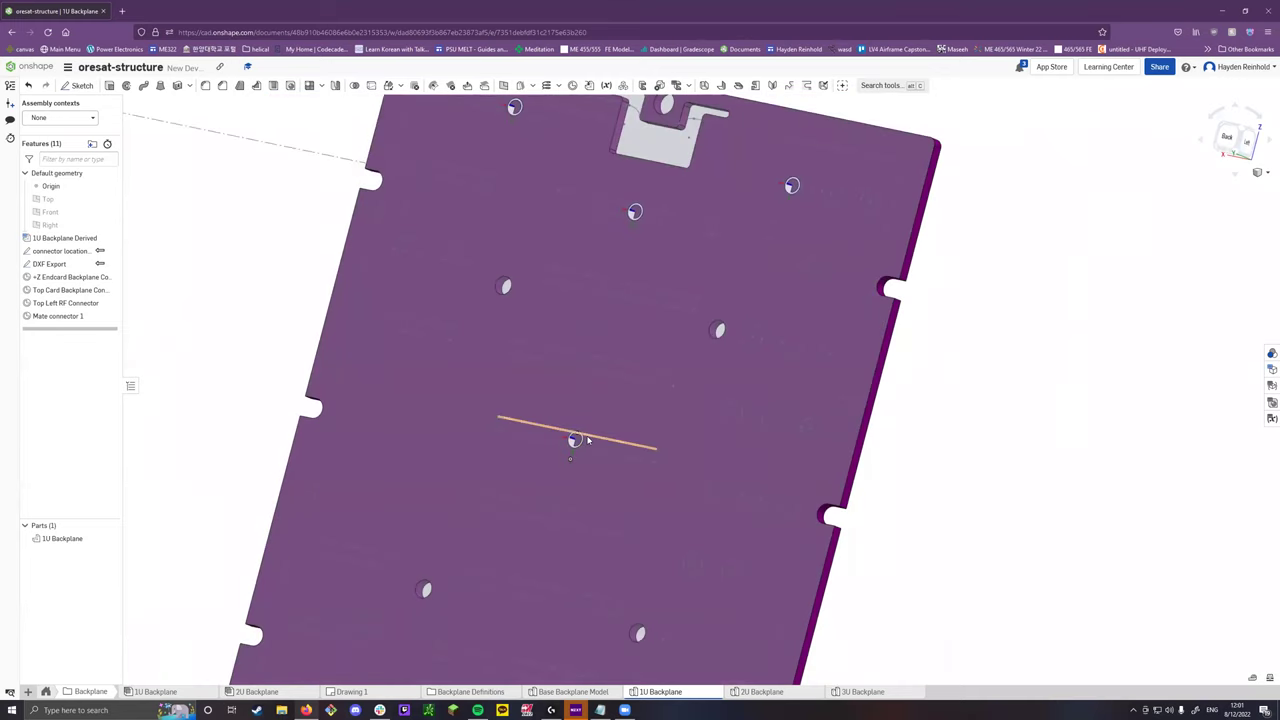
scroll(580, 442, down, 2)
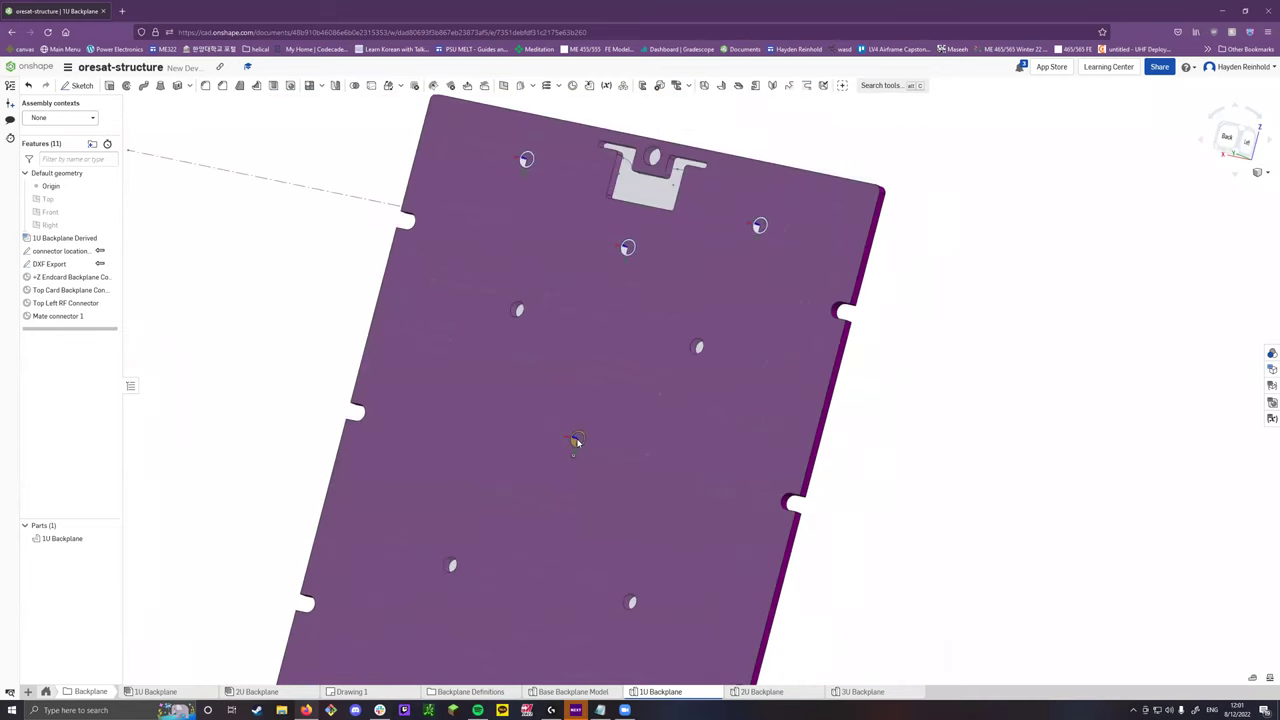
scroll(576, 441, up, 1)
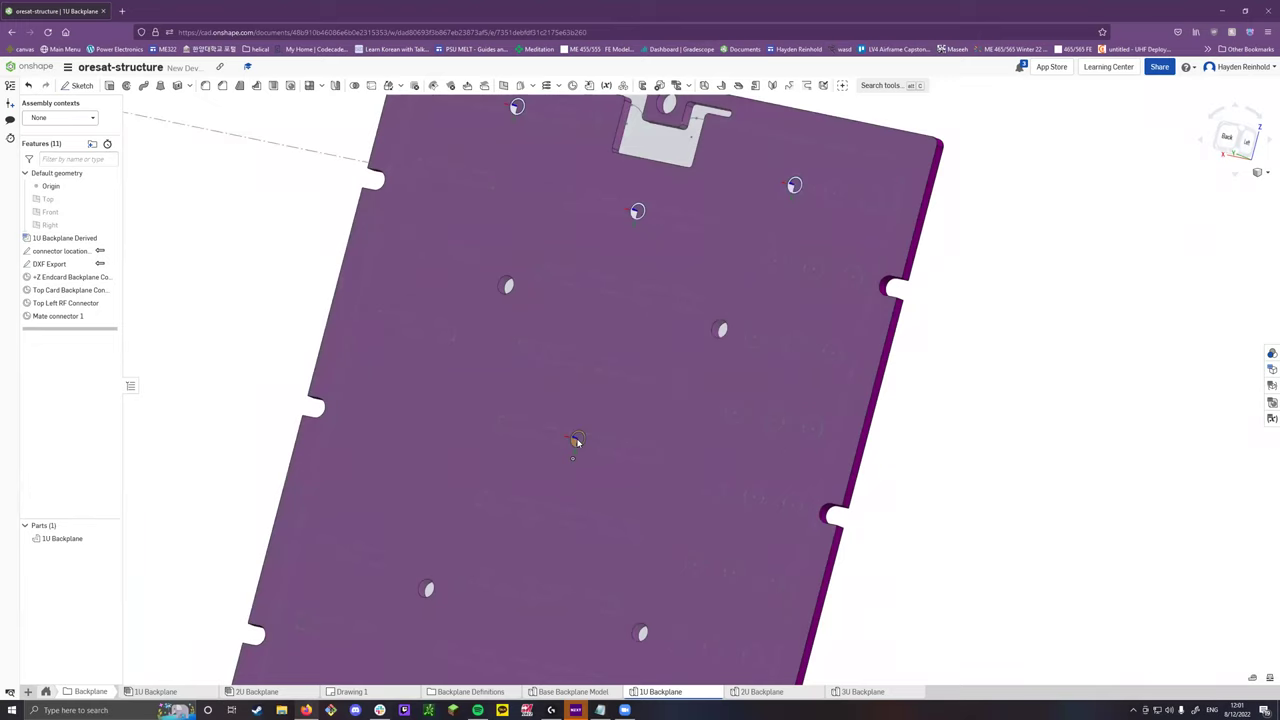
scroll(577, 441, down, 3)
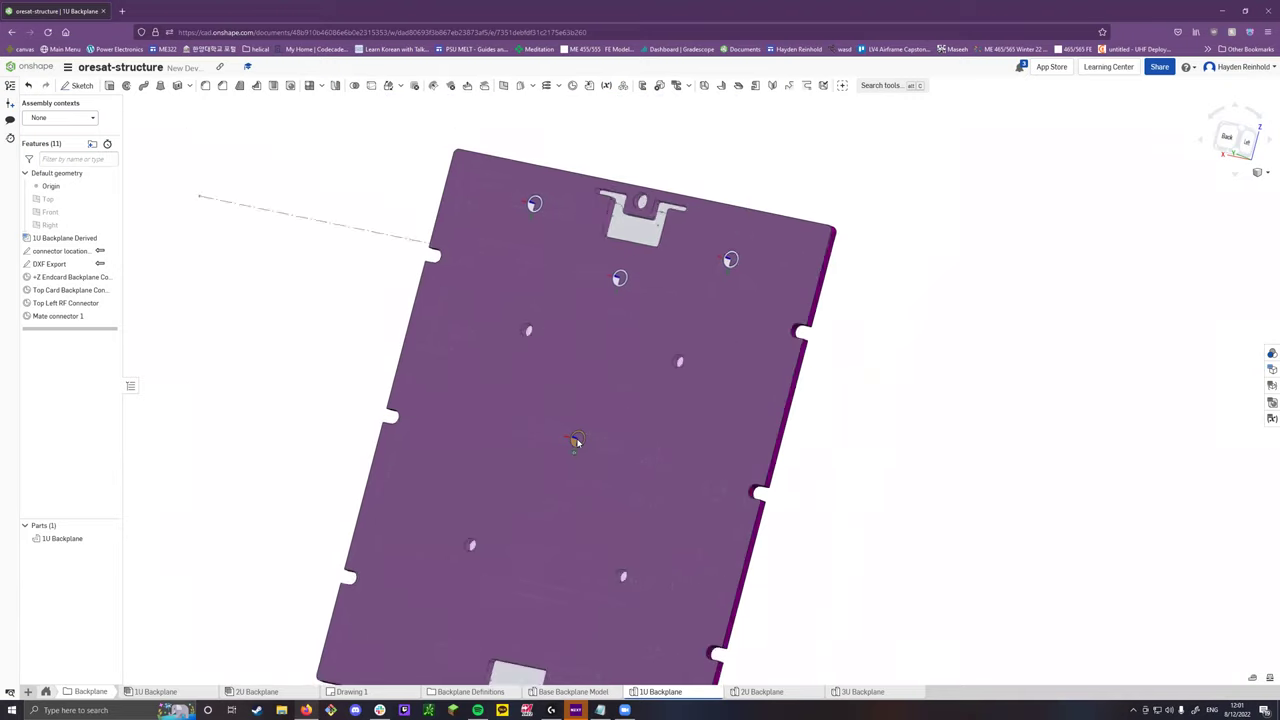
scroll(577, 441, up, 2)
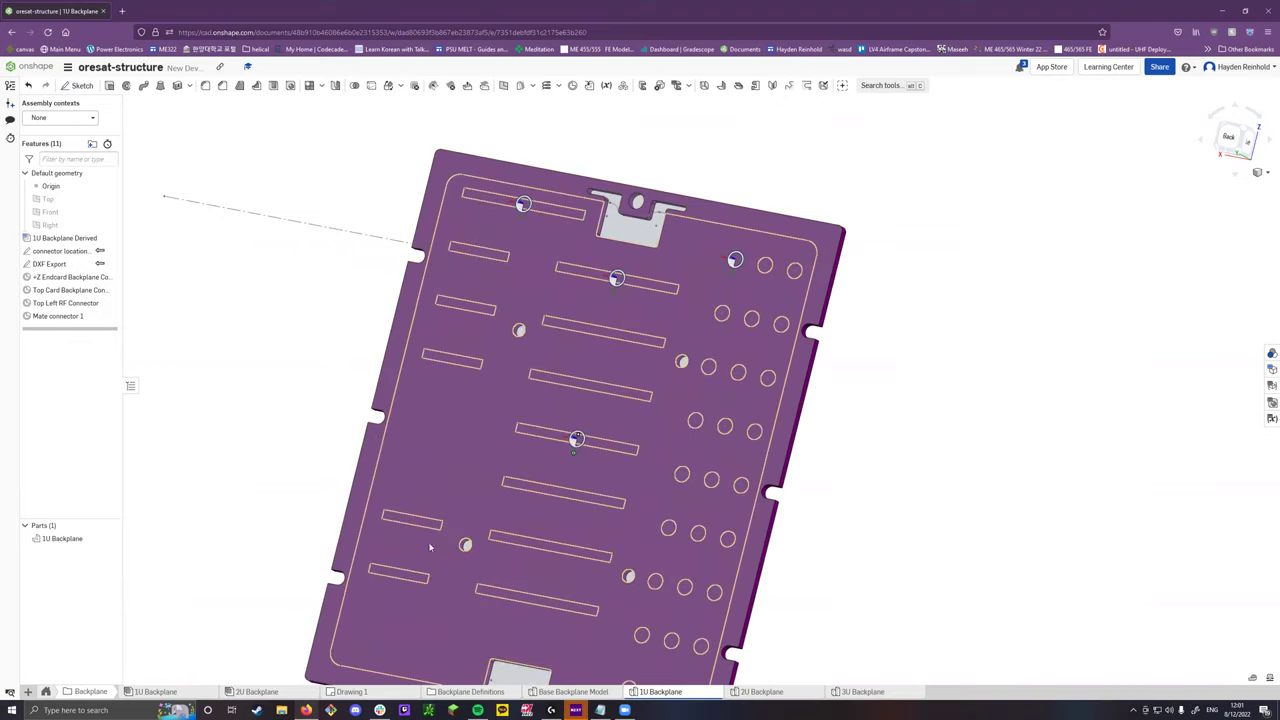
Open the 1U Backplane assembly and hide its Main Connector Pattern.
click(150, 692)
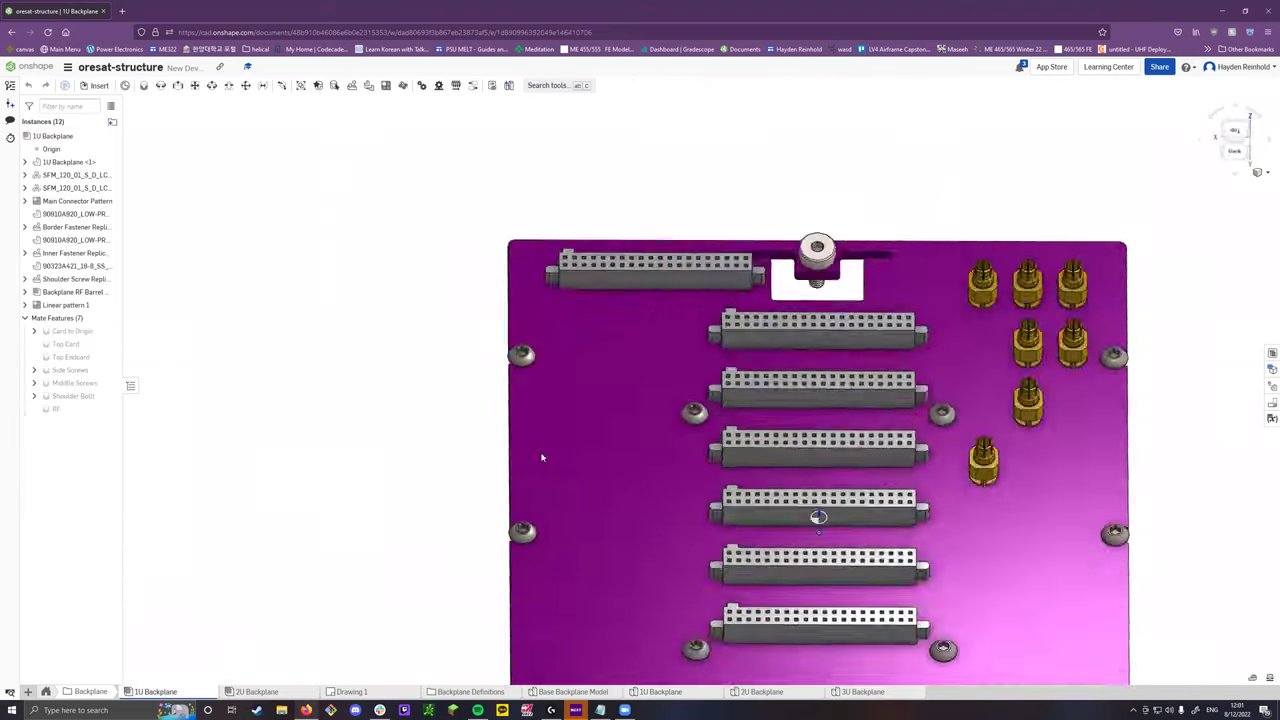
right_drag(541, 457, 589, 503)
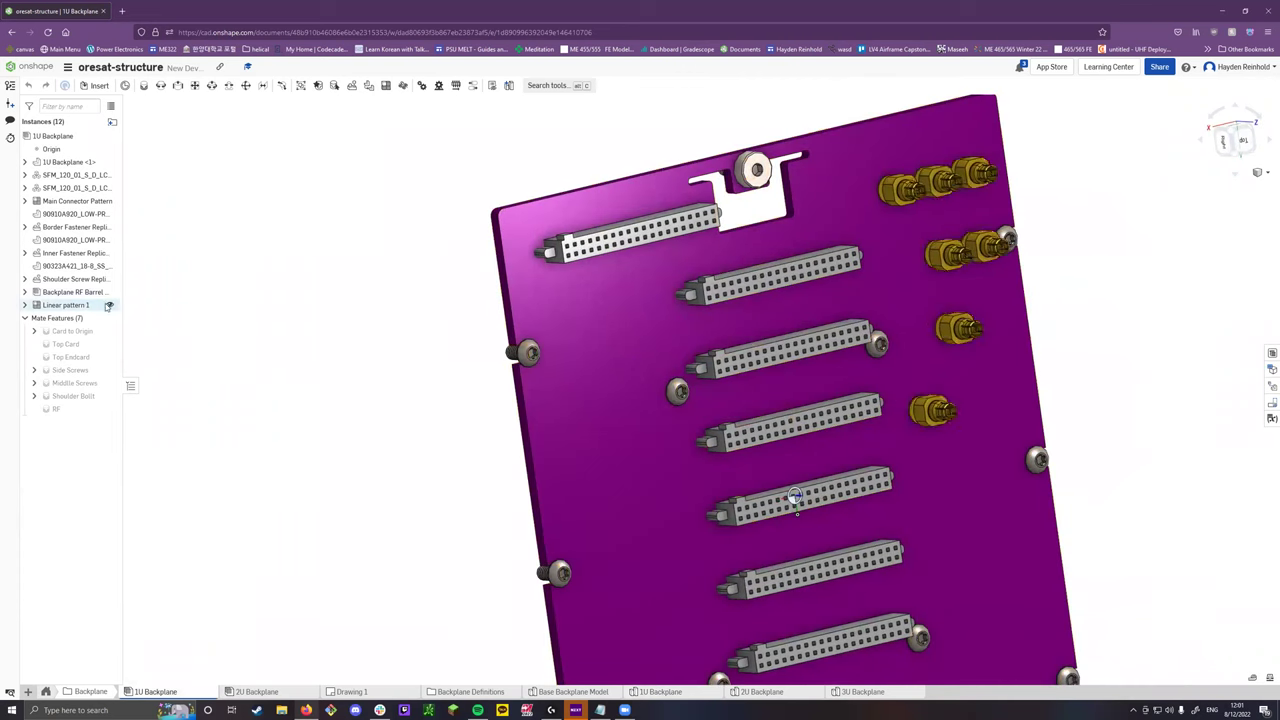
click(112, 201)
right_drag(266, 268, 290, 278)
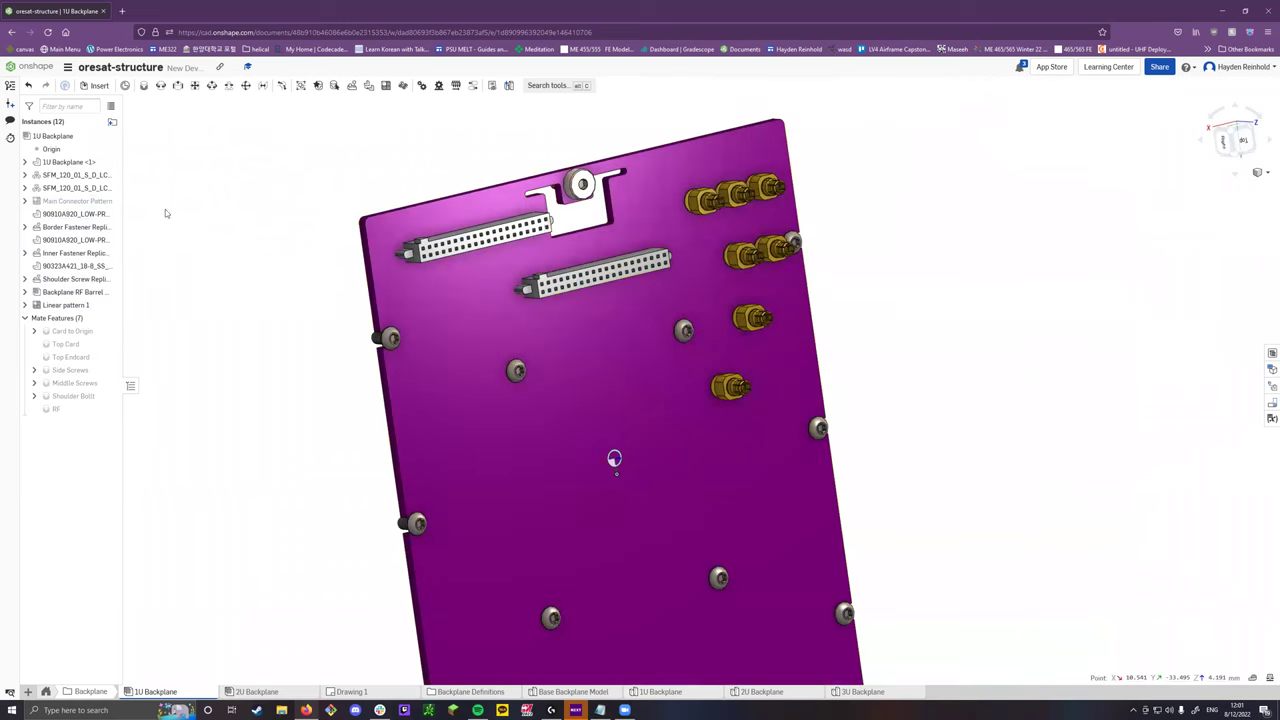
Insert one SFM_120_01_S_D_LC connector from the current document and place it in the empty space beside the backplane.
click(95, 85)
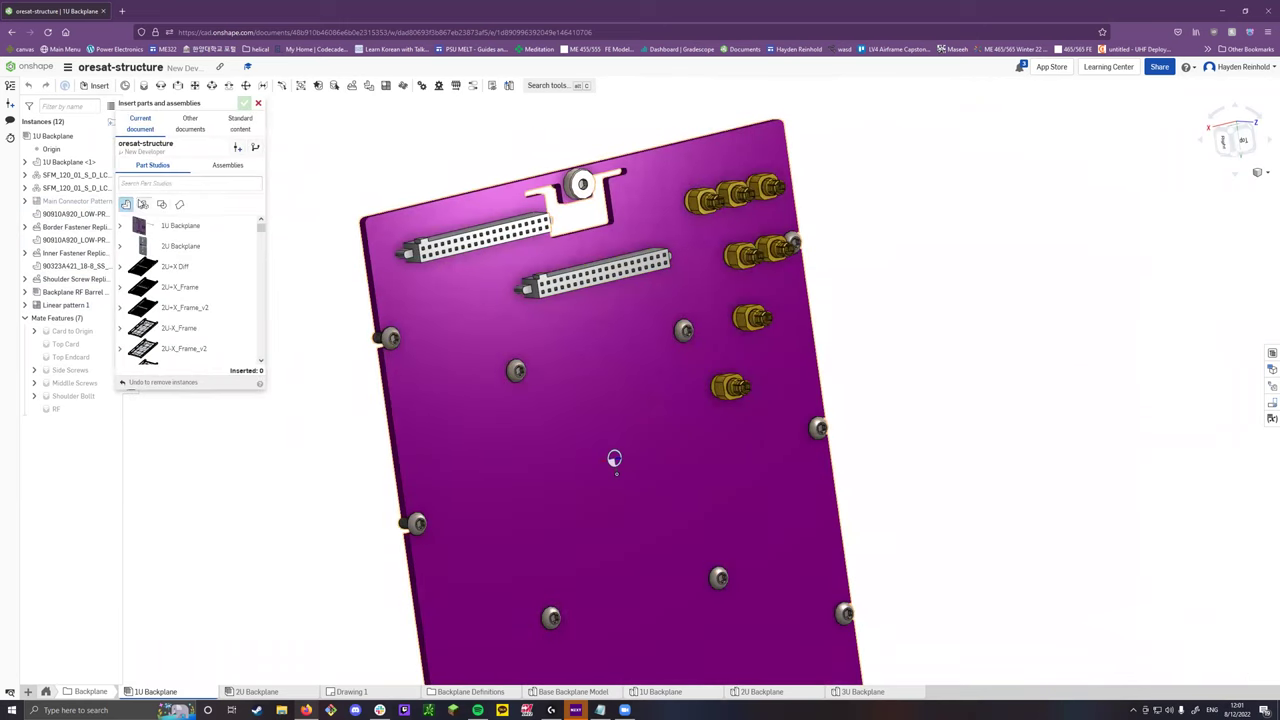
text(sfm)
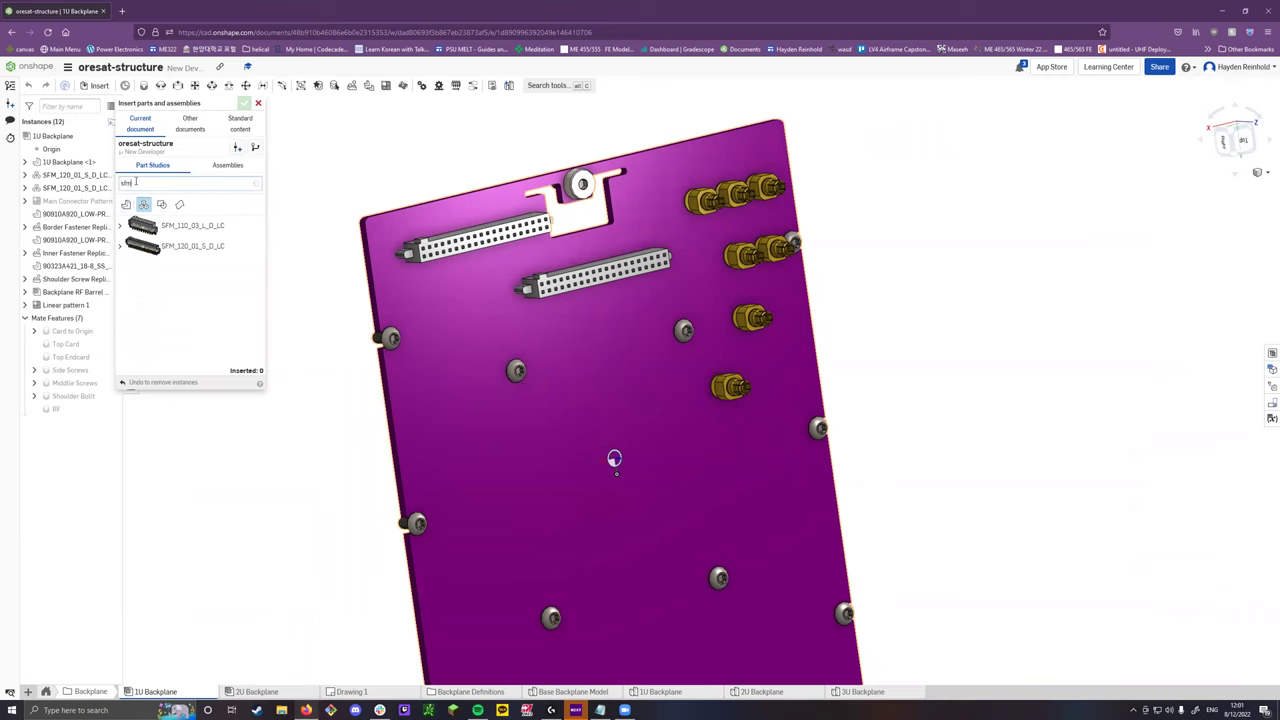
click(120, 246)
click(186, 268)
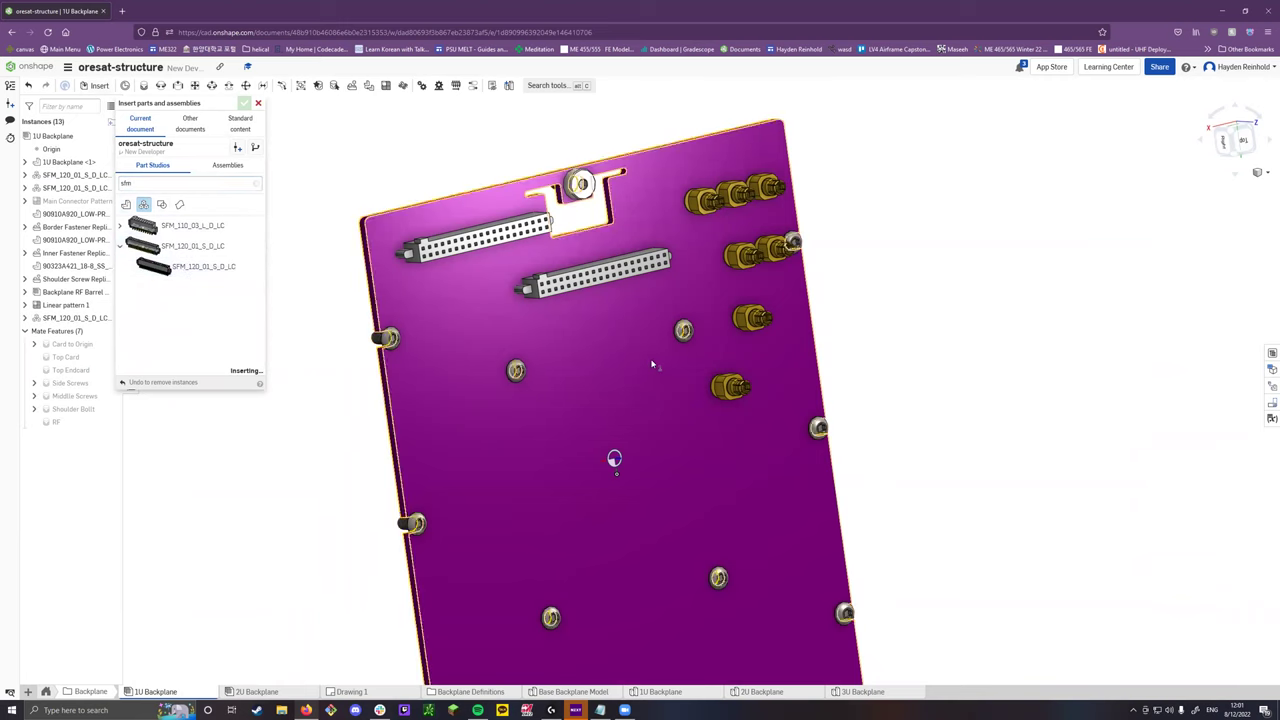
scroll(600, 480, down, 2)
click(380, 410)
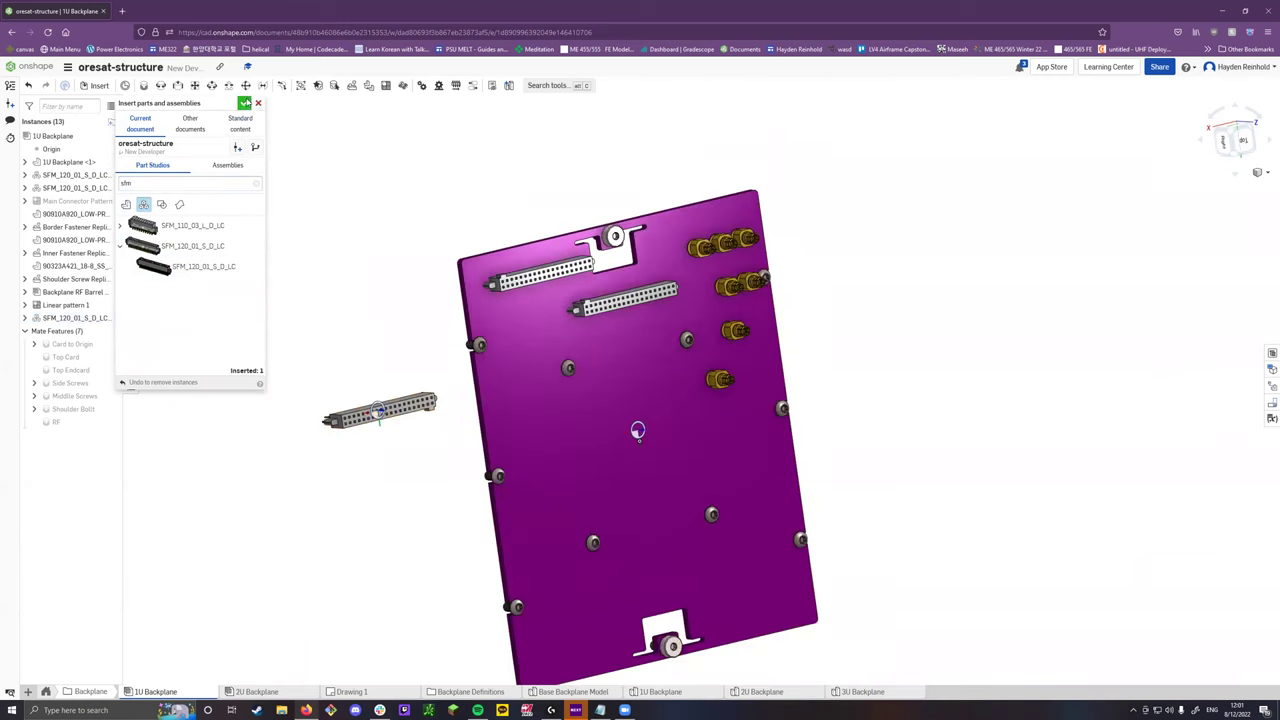
key(Escape)
scroll(380, 411, up, 4)
scroll(370, 412, down, 3)
right_drag(370, 412, 523, 343)
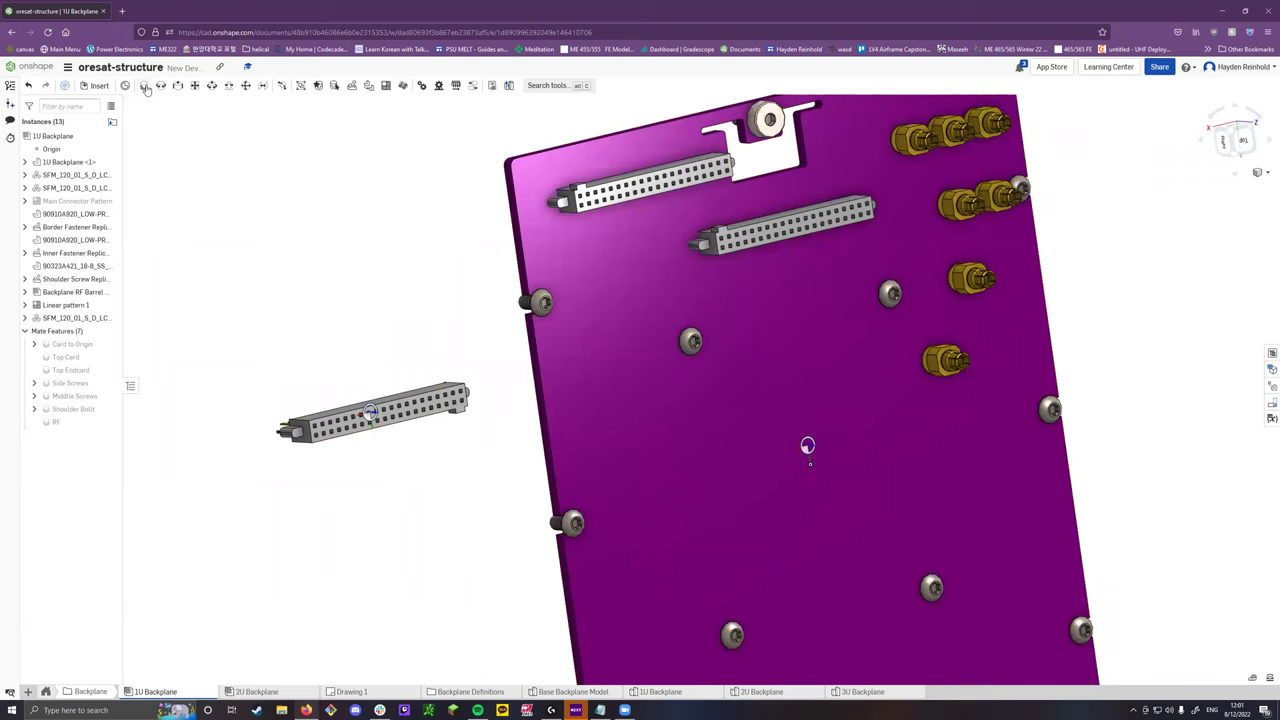
Fasten the loose SFM_120_01_S_D_LC connector to the mate connector in the backplane's middle column and reorient its secondary axis.
key(m)
click(808, 445)
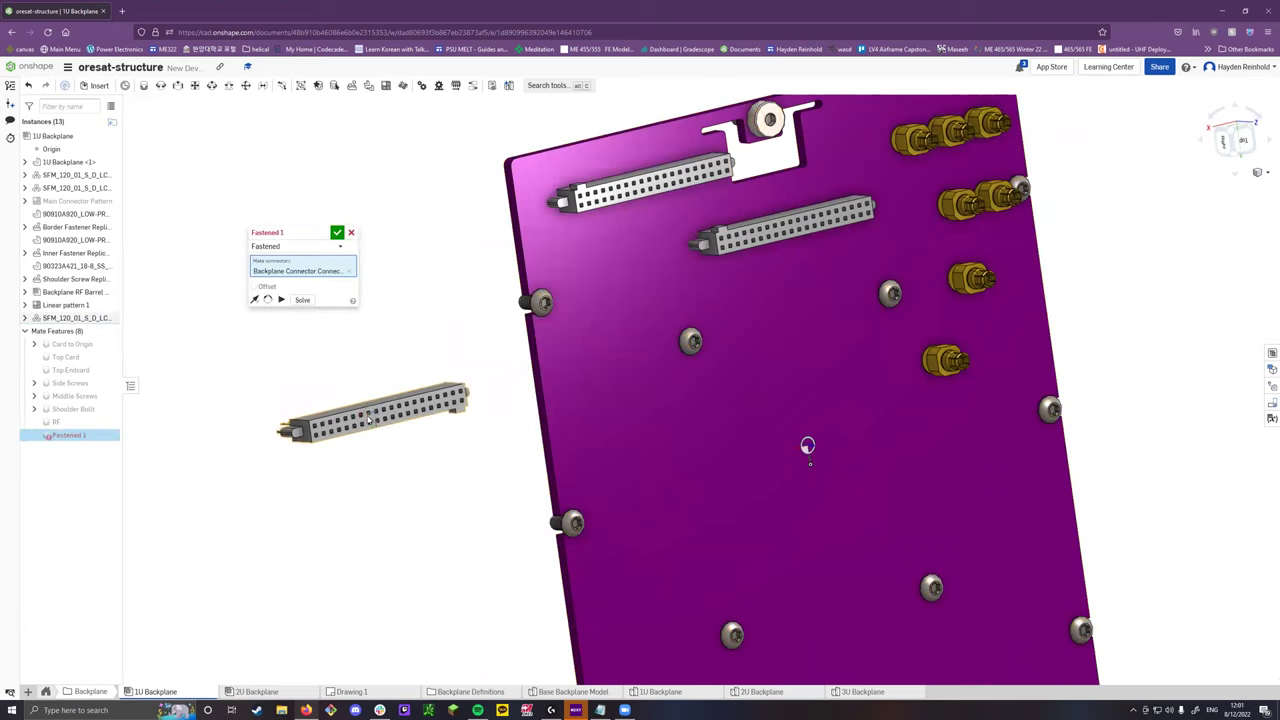
click(809, 447)
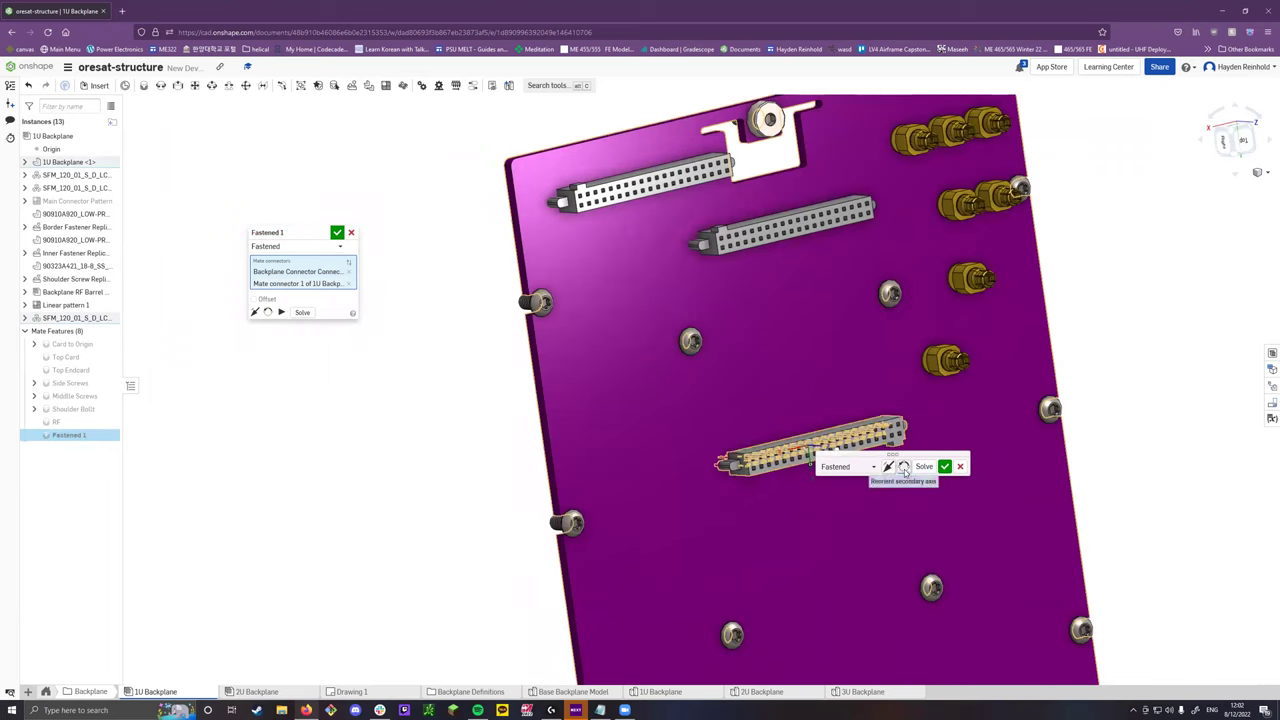
click(904, 467)
click(944, 466)
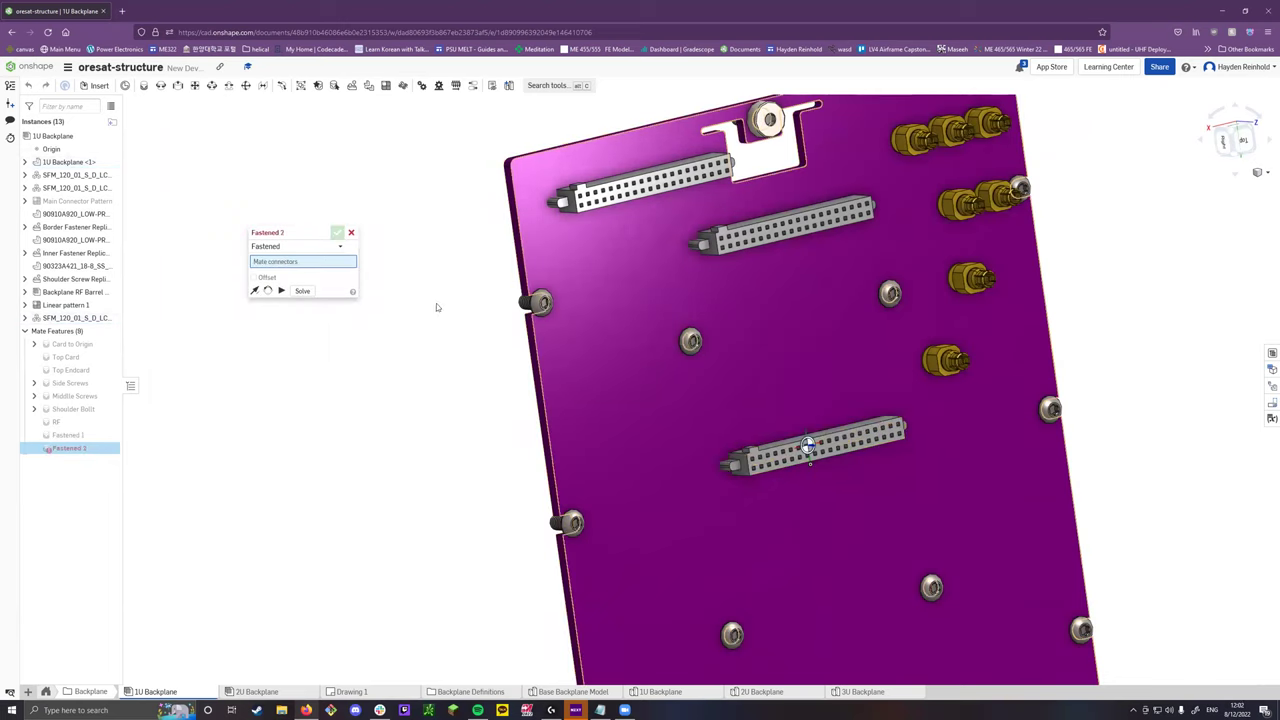
click(352, 232)
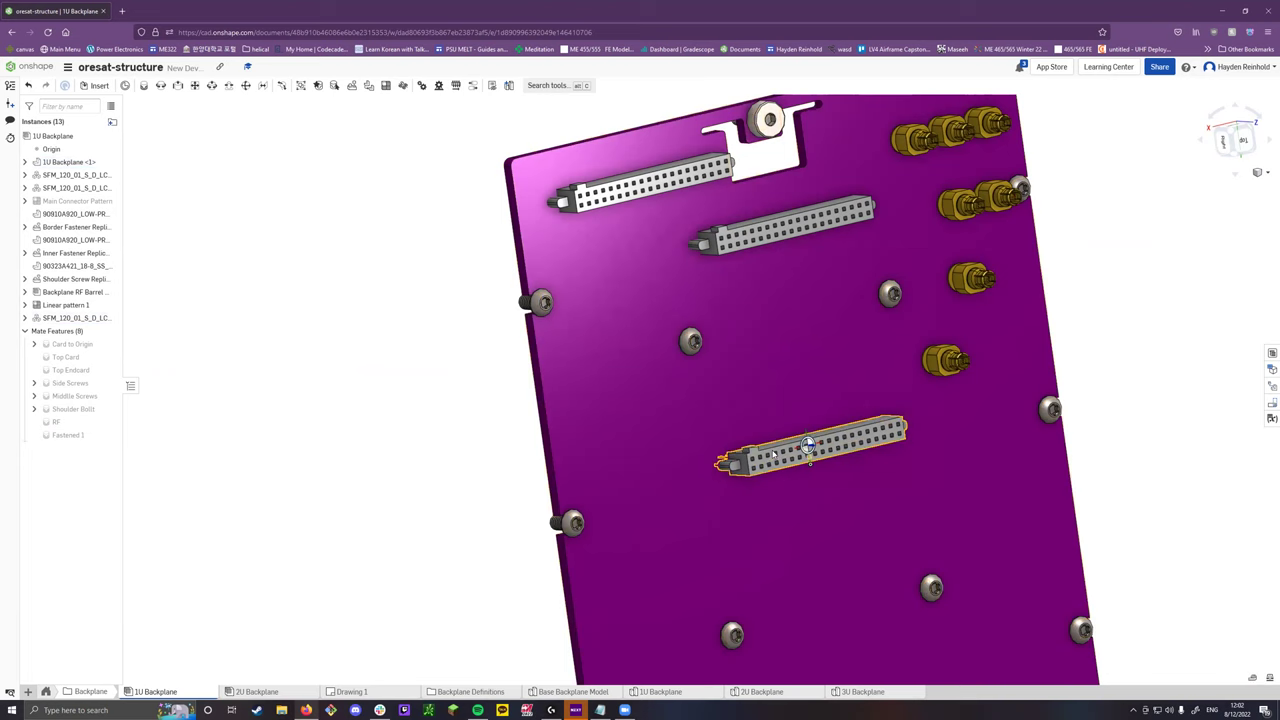
scroll(772, 455, up, 3)
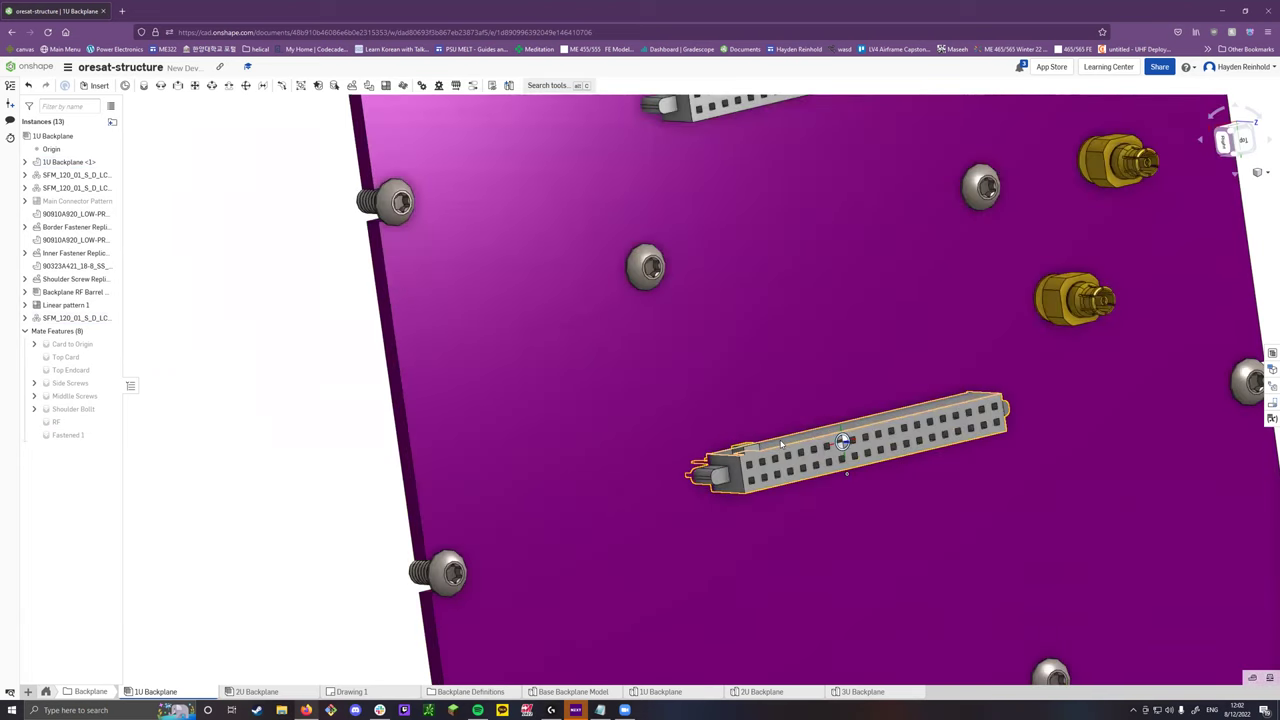
scroll(579, 448, down, 3)
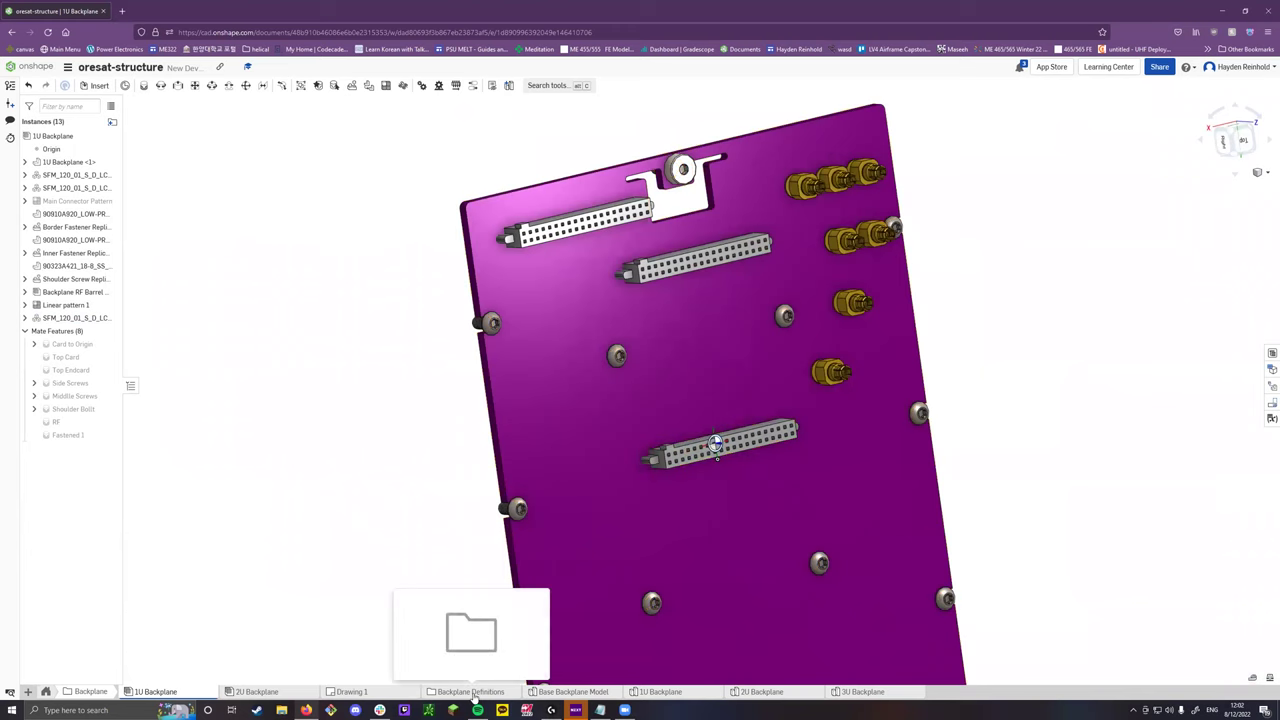
scroll(740, 458, up, 3)
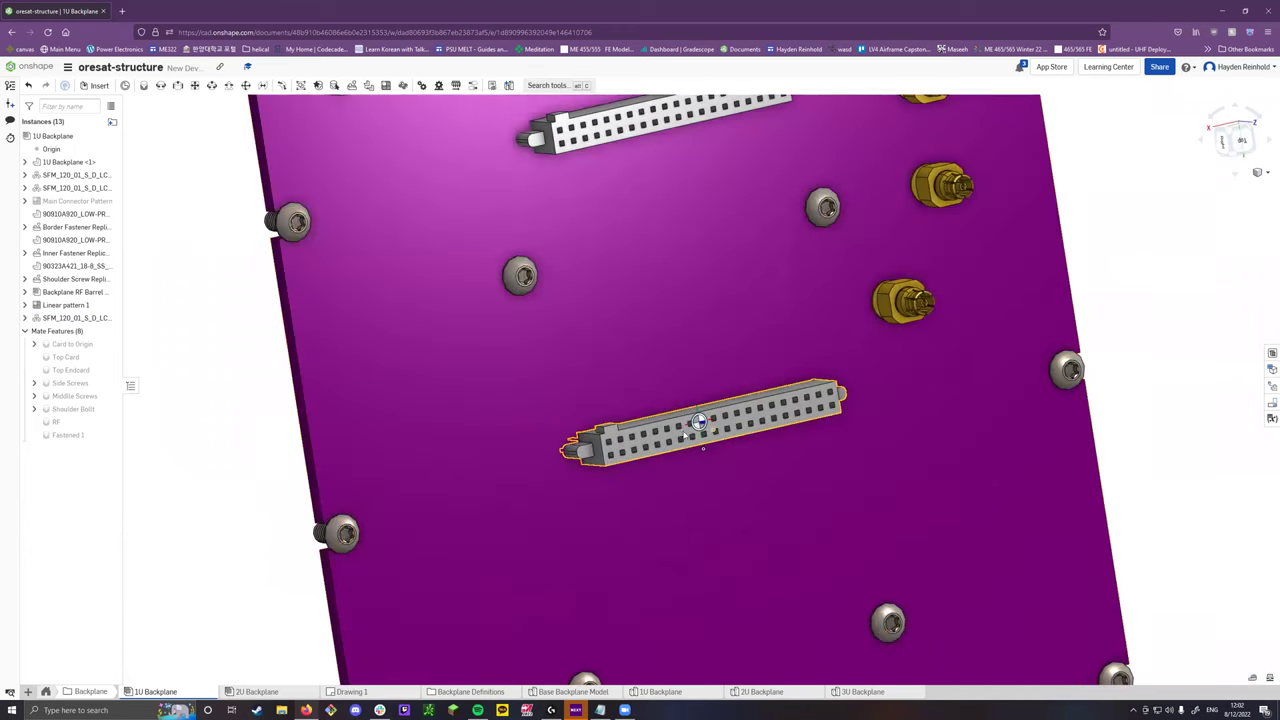
scroll(645, 438, down, 3)
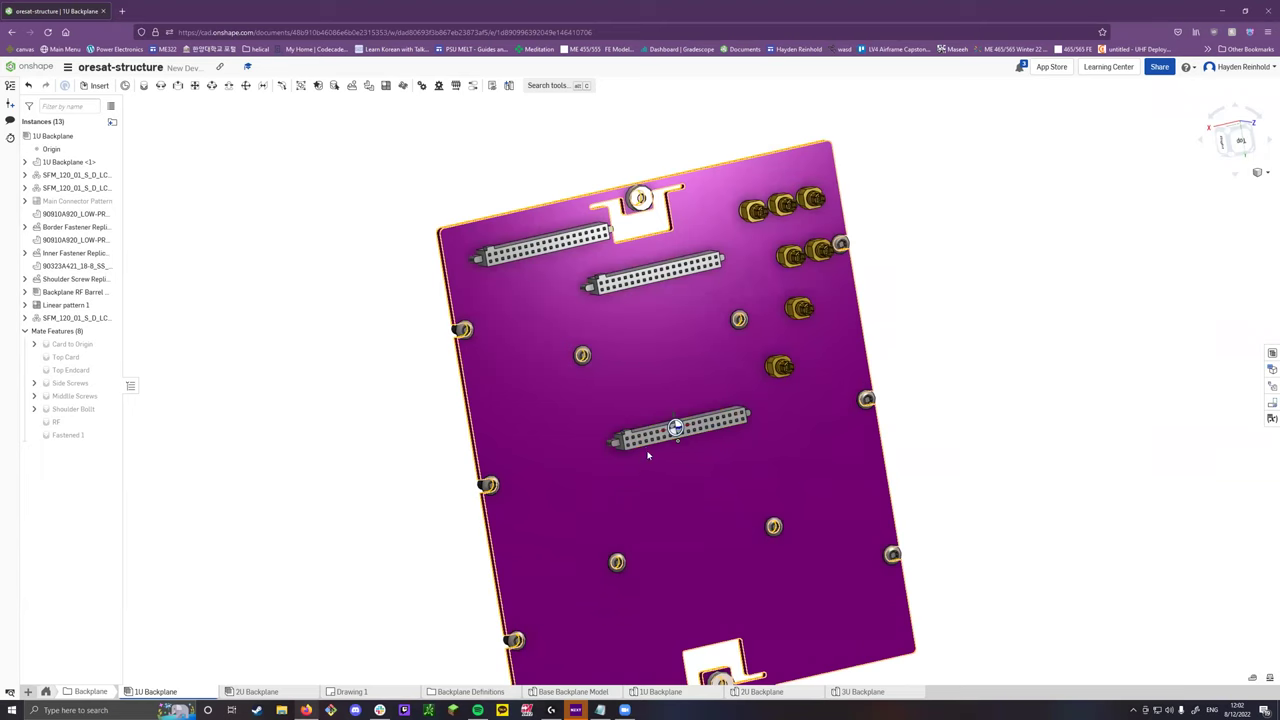
right_drag(360, 600, 320, 612)
Open the Oresat0 assembly and set up a section view from the side panel face, offset by about -48 mm.
click(46, 692)
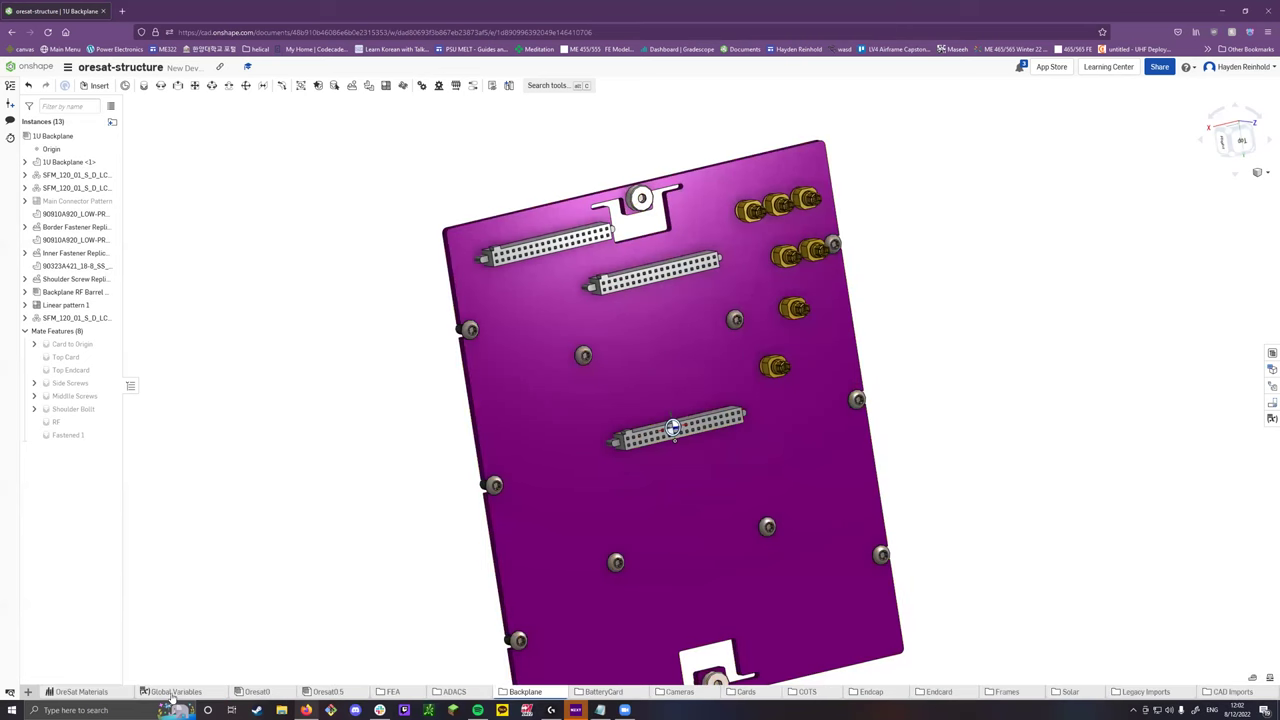
click(262, 692)
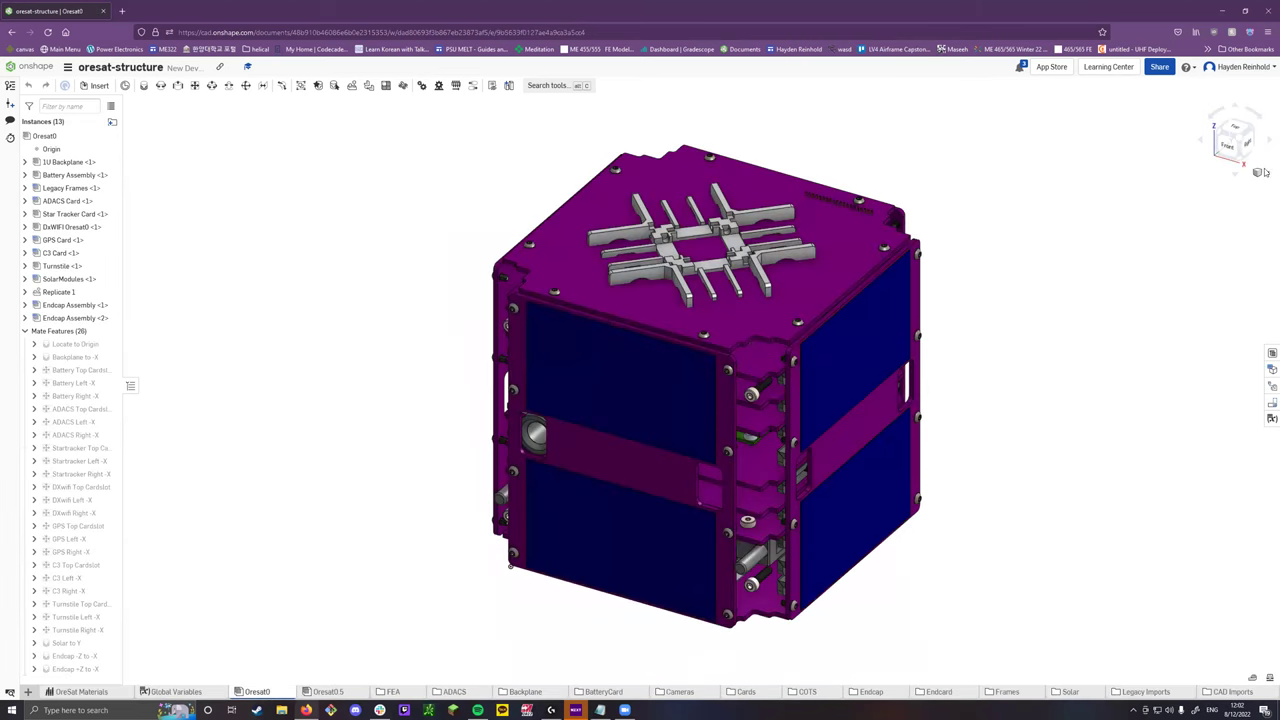
click(1266, 173)
click(1226, 374)
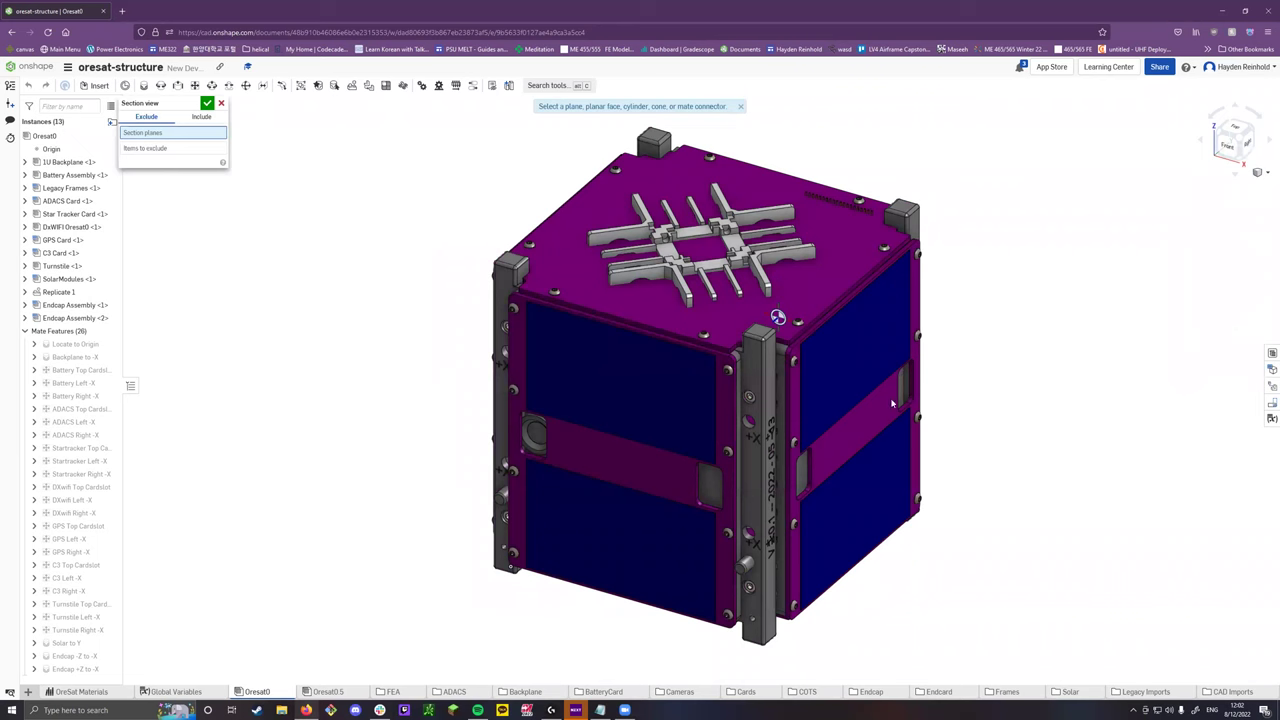
click(824, 405)
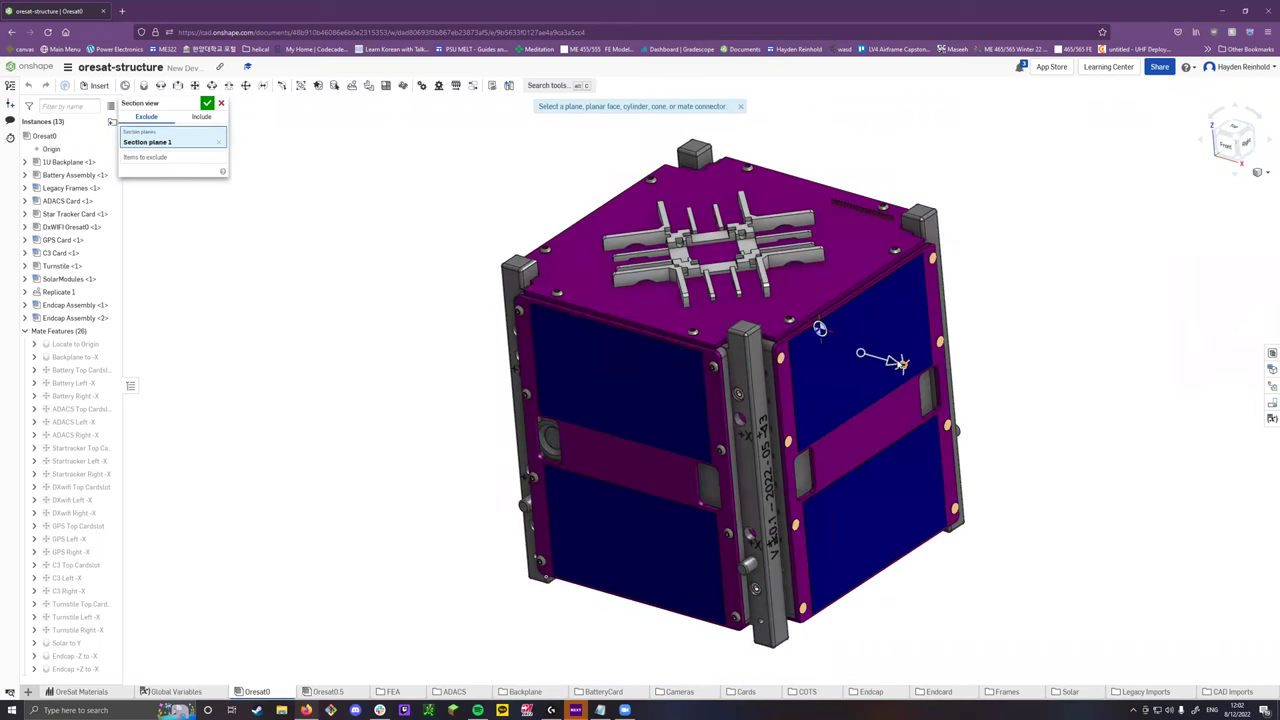
drag(832, 347, 851, 309)
Examine how the card connectors mate with the backplane connectors in the section, and discard the section view.
scroll(818, 328, up, 15)
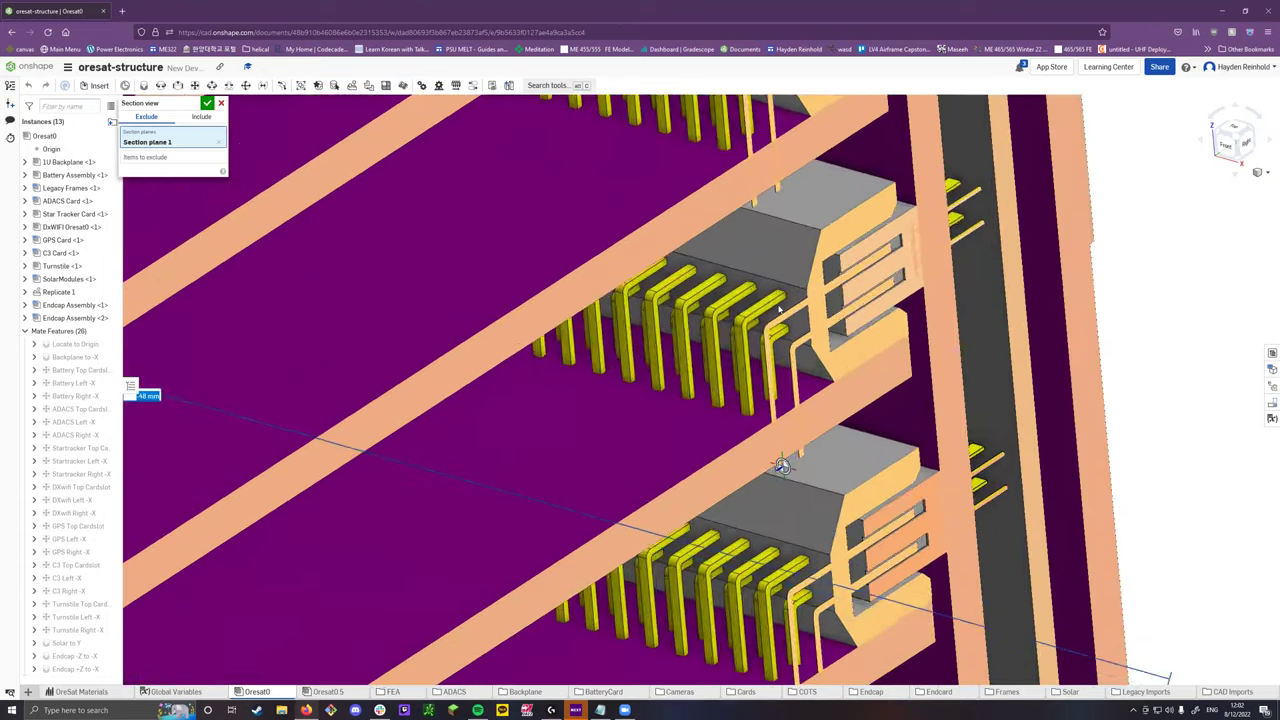
scroll(865, 293, down, 15)
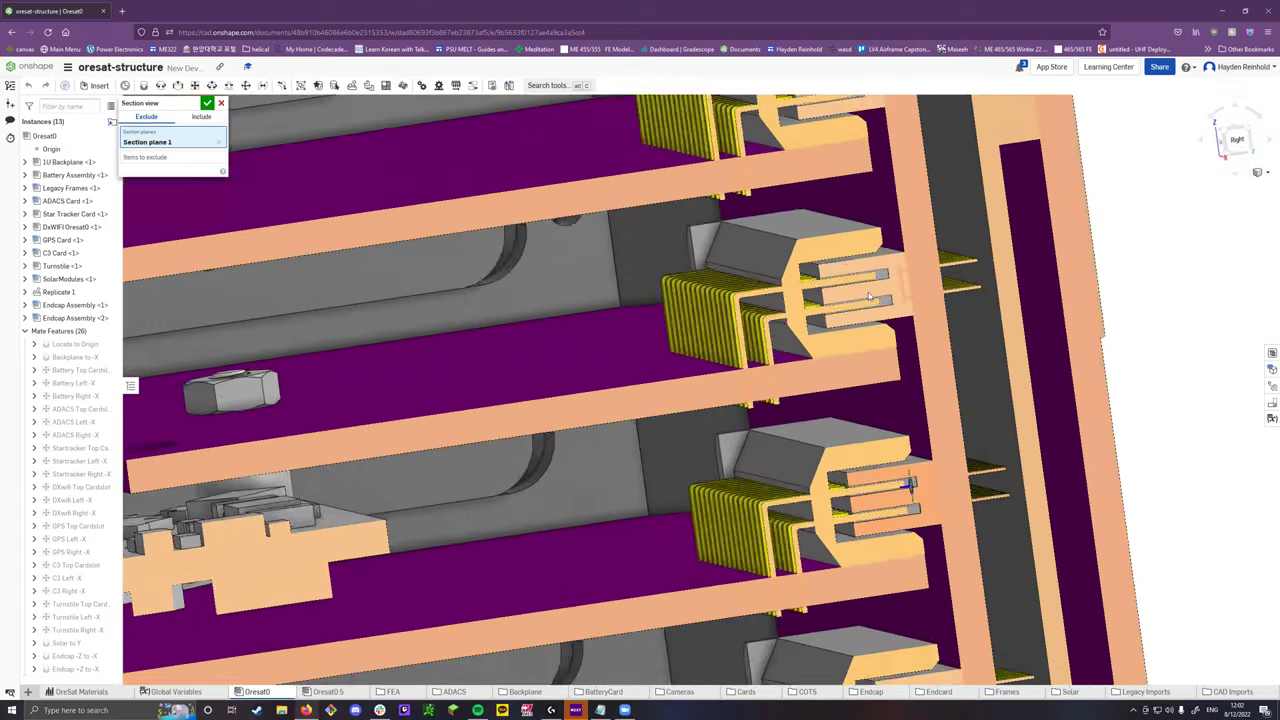
key(f)
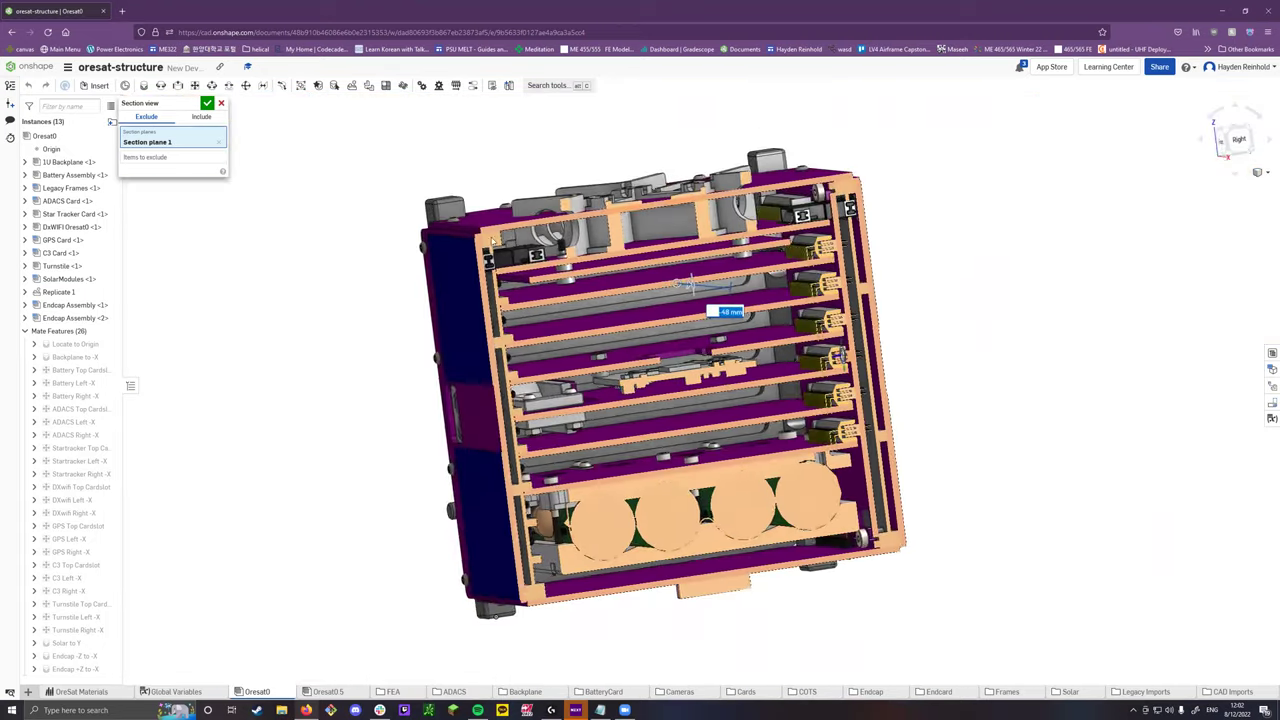
click(221, 104)
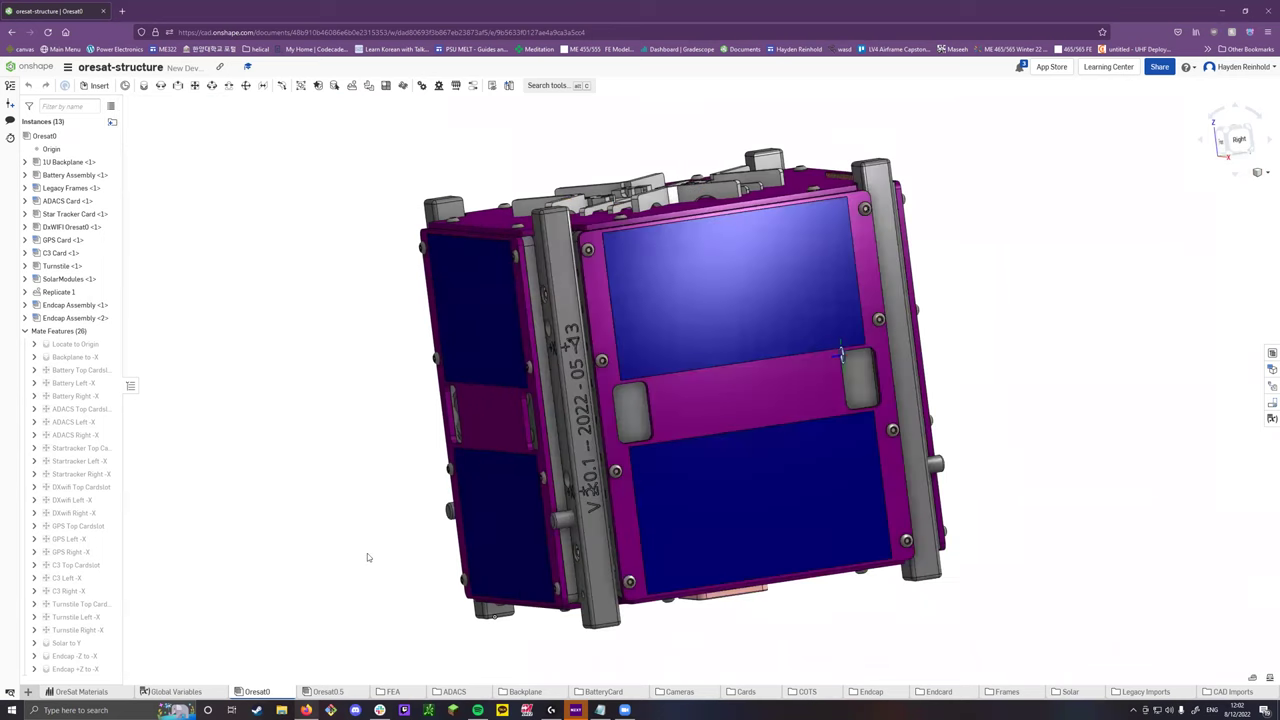
Return to the 1U Backplane assembly and show its Main Connector Pattern.
click(522, 692)
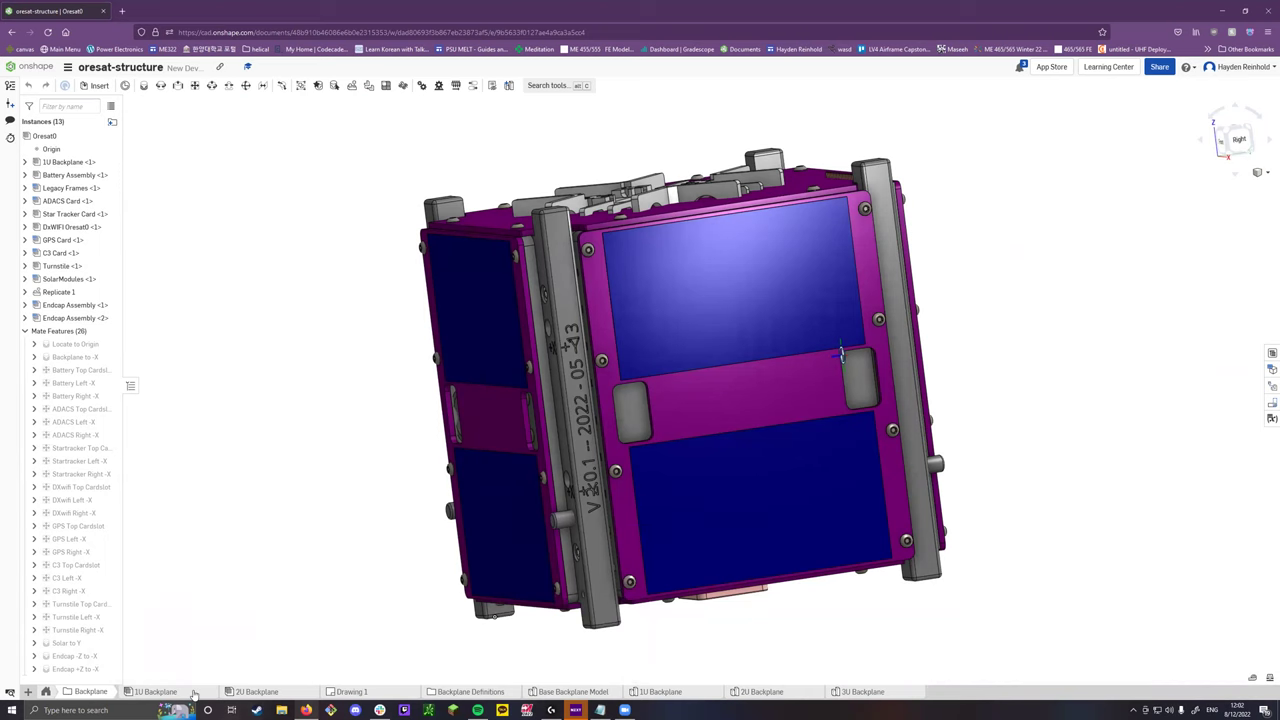
click(158, 692)
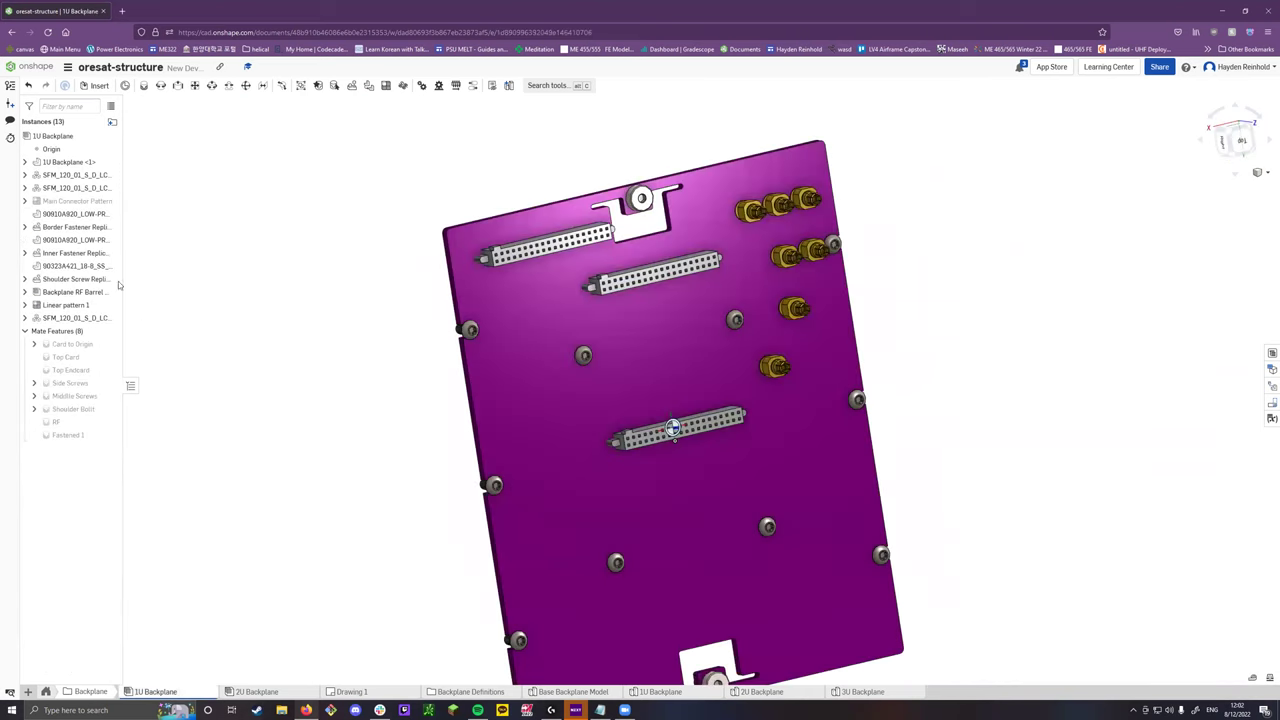
click(110, 201)
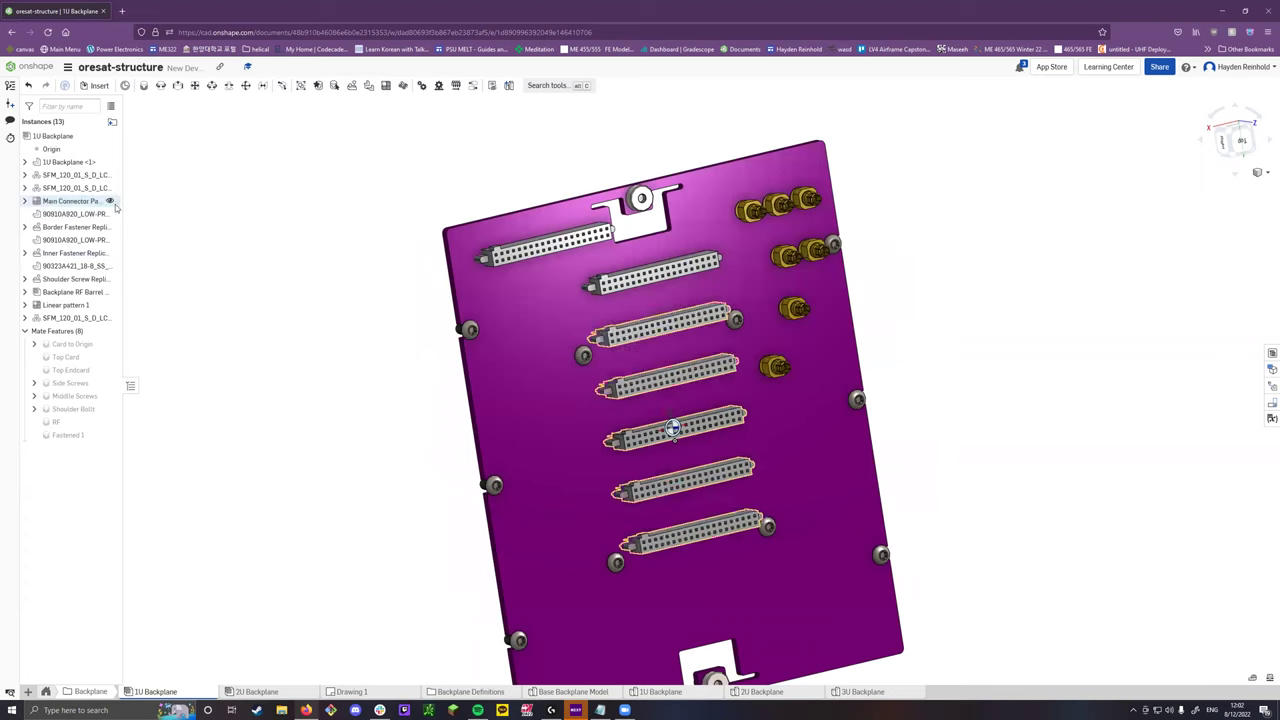
Delete the extra SFM_120_01_S_D_LC connector at the end of the instance list from the 1U Backplane assembly.
click(76, 318)
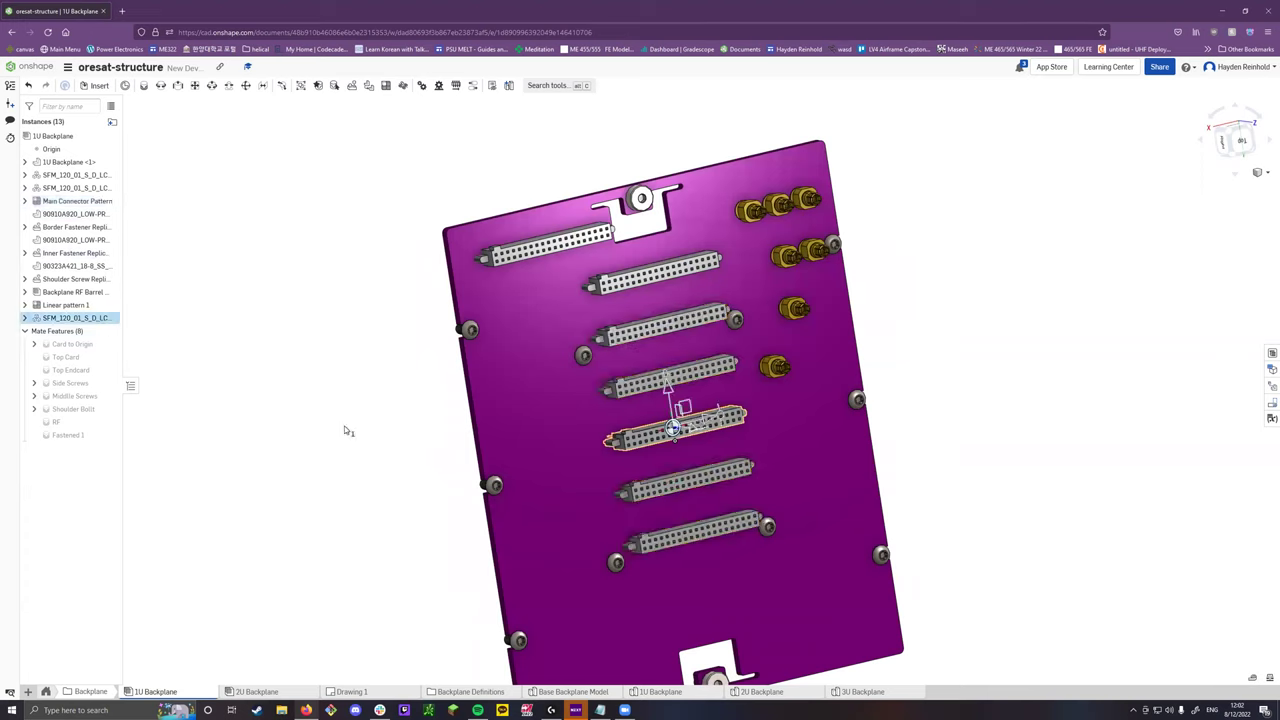
key(Delete)
scroll(345, 430, down, 3)
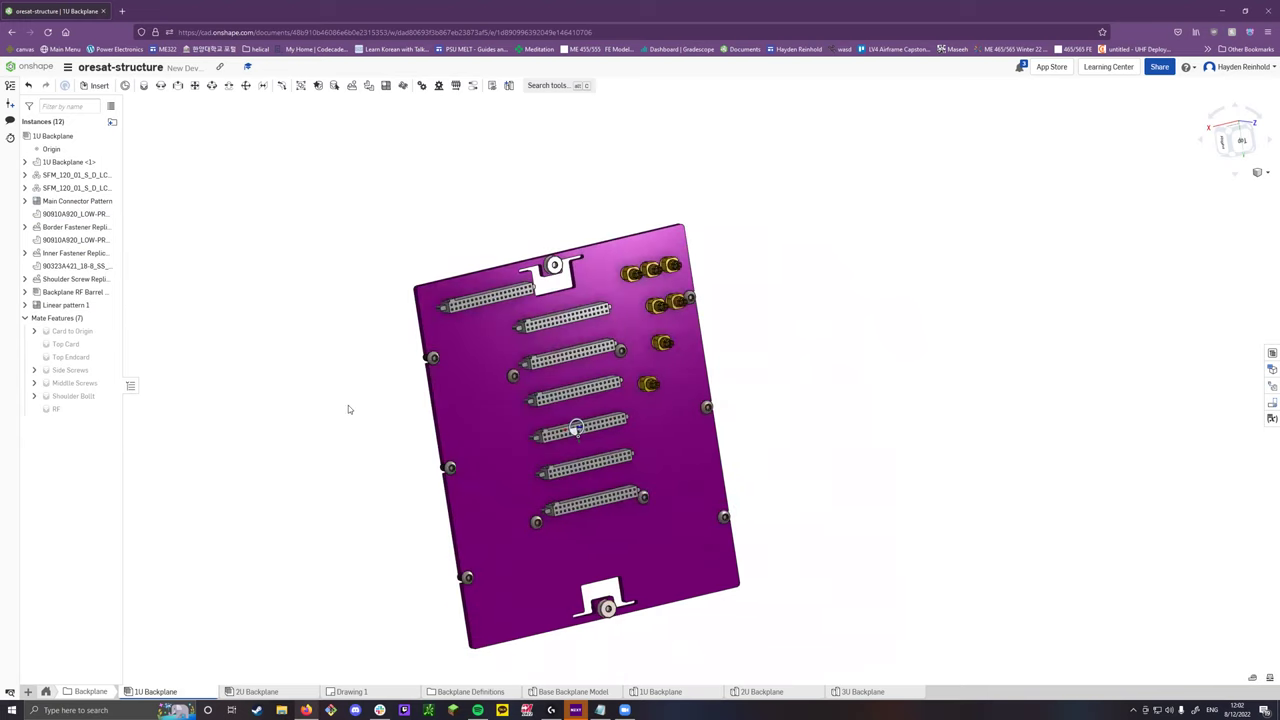
Open the 1U Backplane Definition assembly and examine how the frames and cards sit against the backplane.
click(469, 697)
click(255, 693)
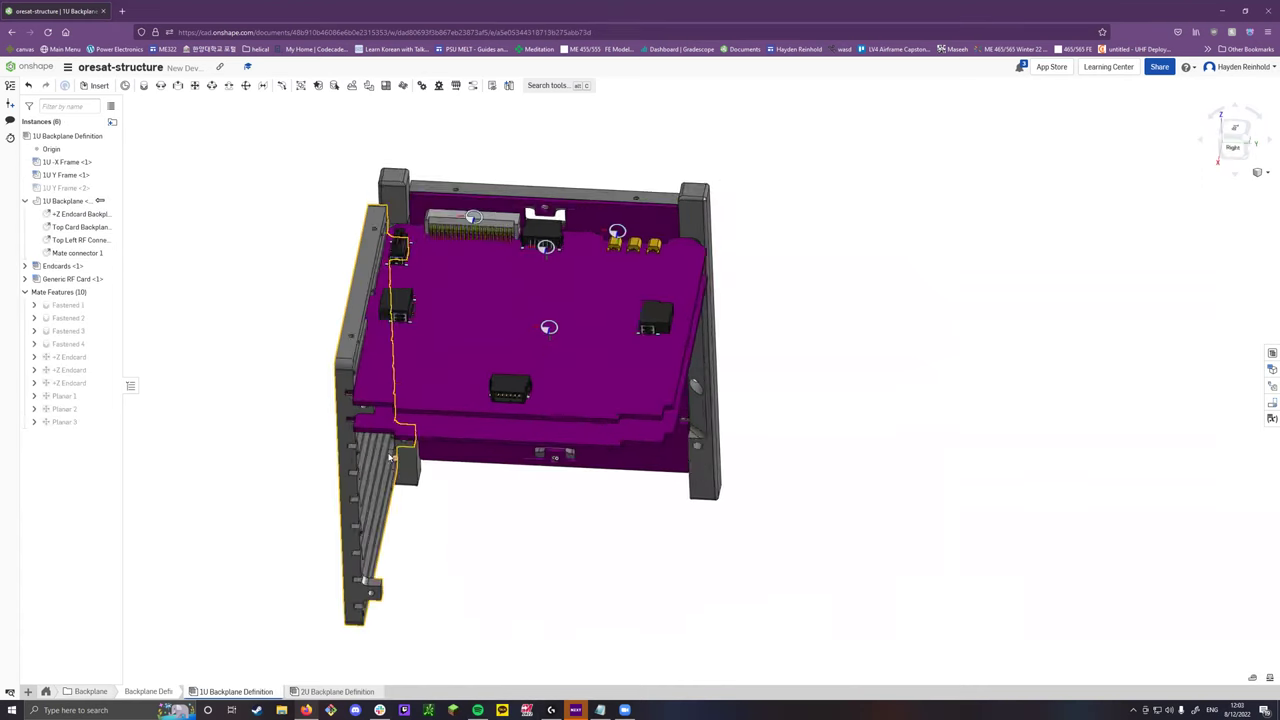
right_drag(390, 457, 330, 330)
scroll(330, 330, down, 3)
scroll(320, 323, up, 5)
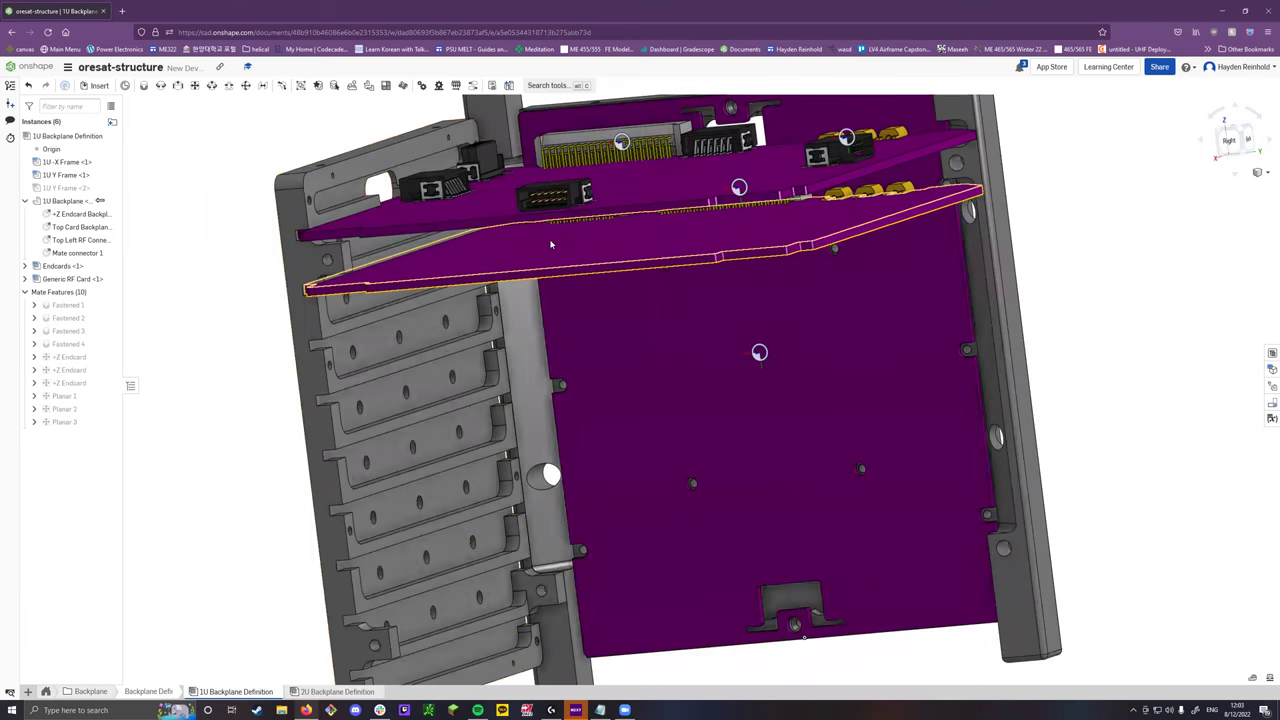
right_drag(550, 244, 462, 287)
scroll(462, 287, down, 3)
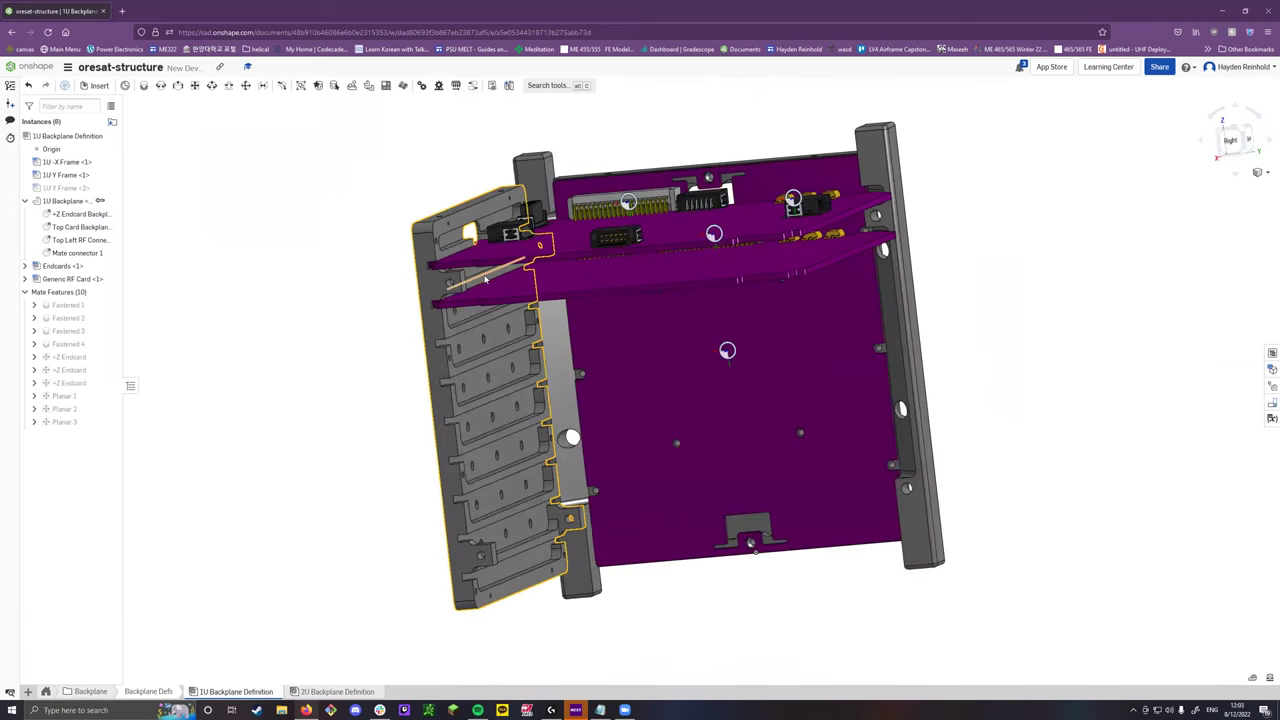
right_drag(613, 206, 743, 302)
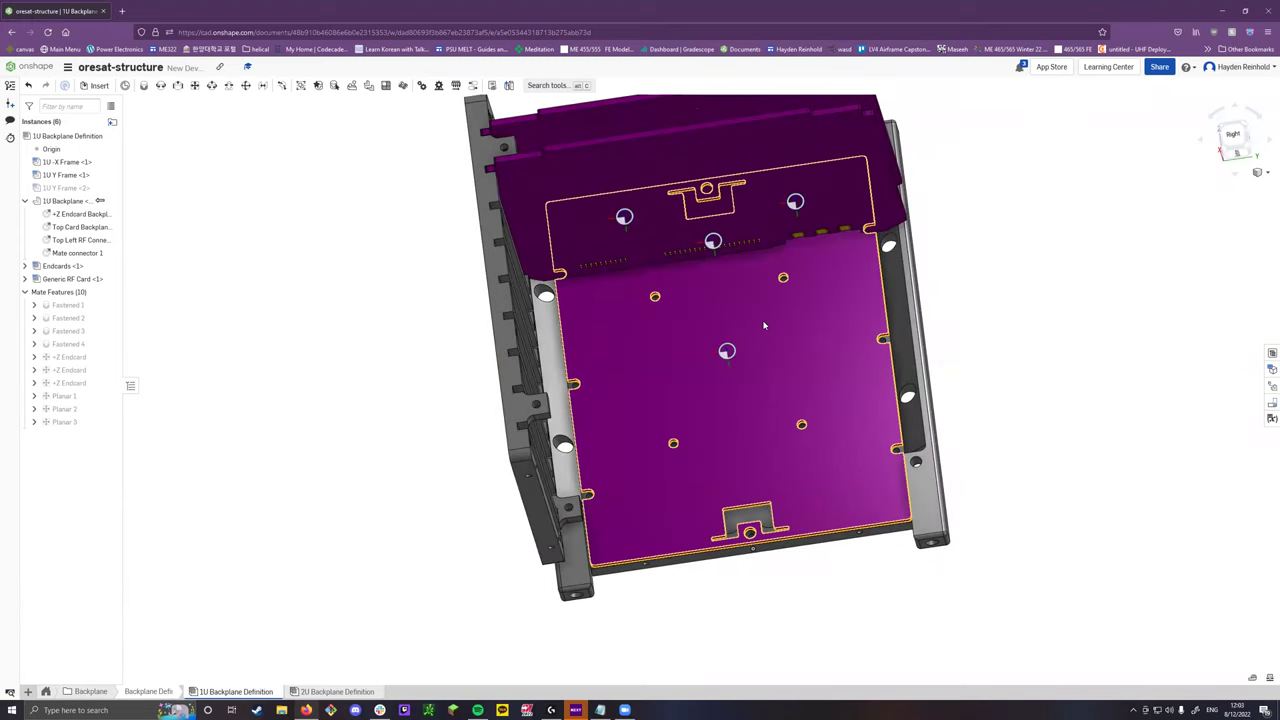
Open the 1U Backplane part studio and highlight its DXF Export and connector locations sketches for inspection.
click(152, 691)
click(158, 691)
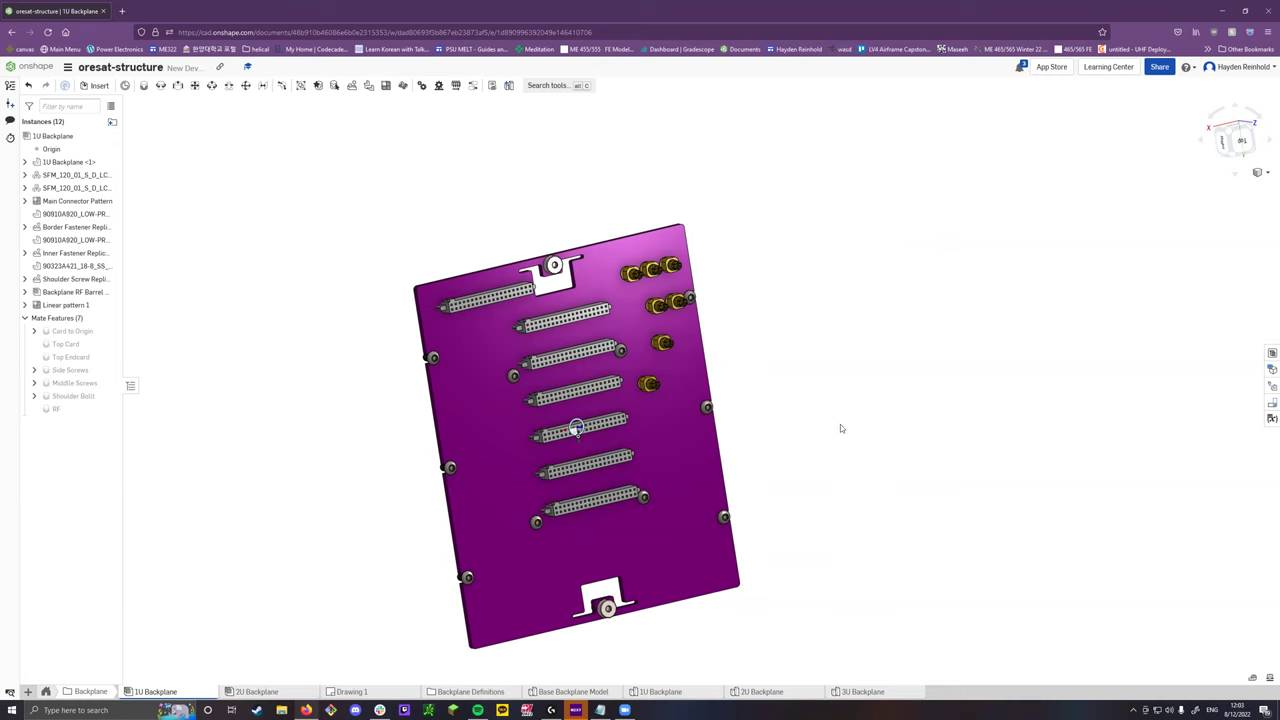
click(690, 692)
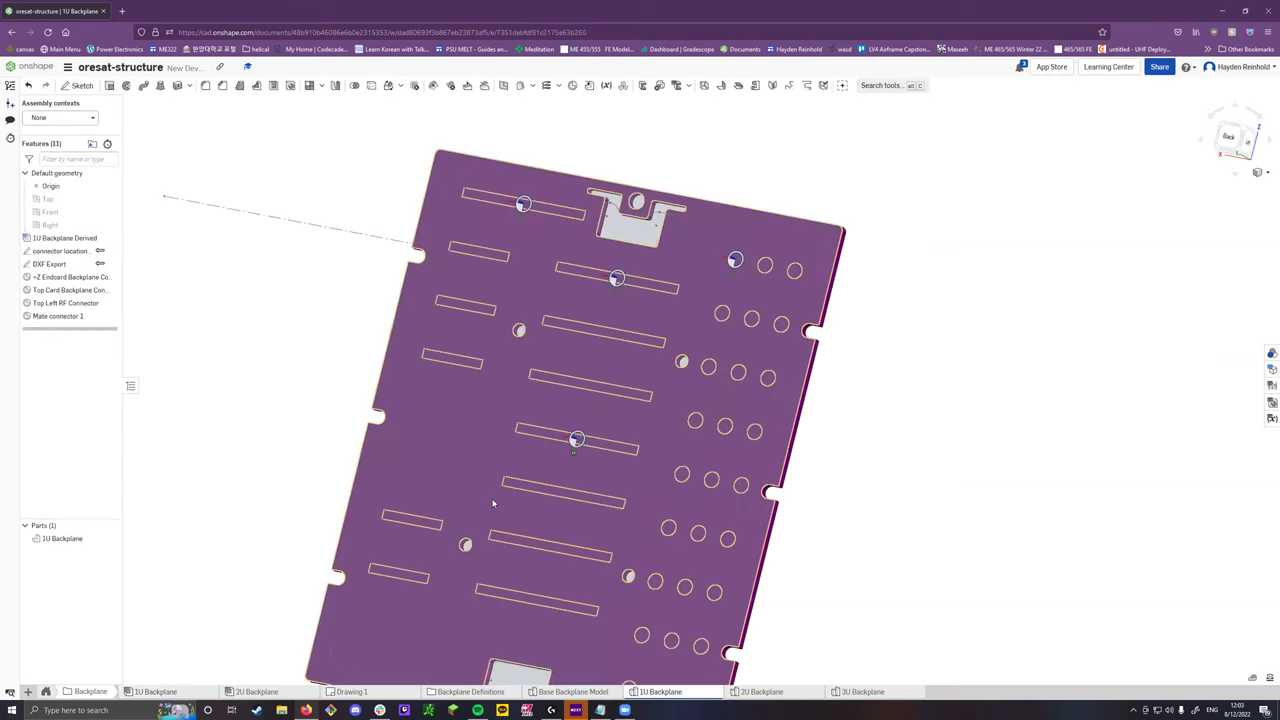
right_drag(449, 506, 463, 482)
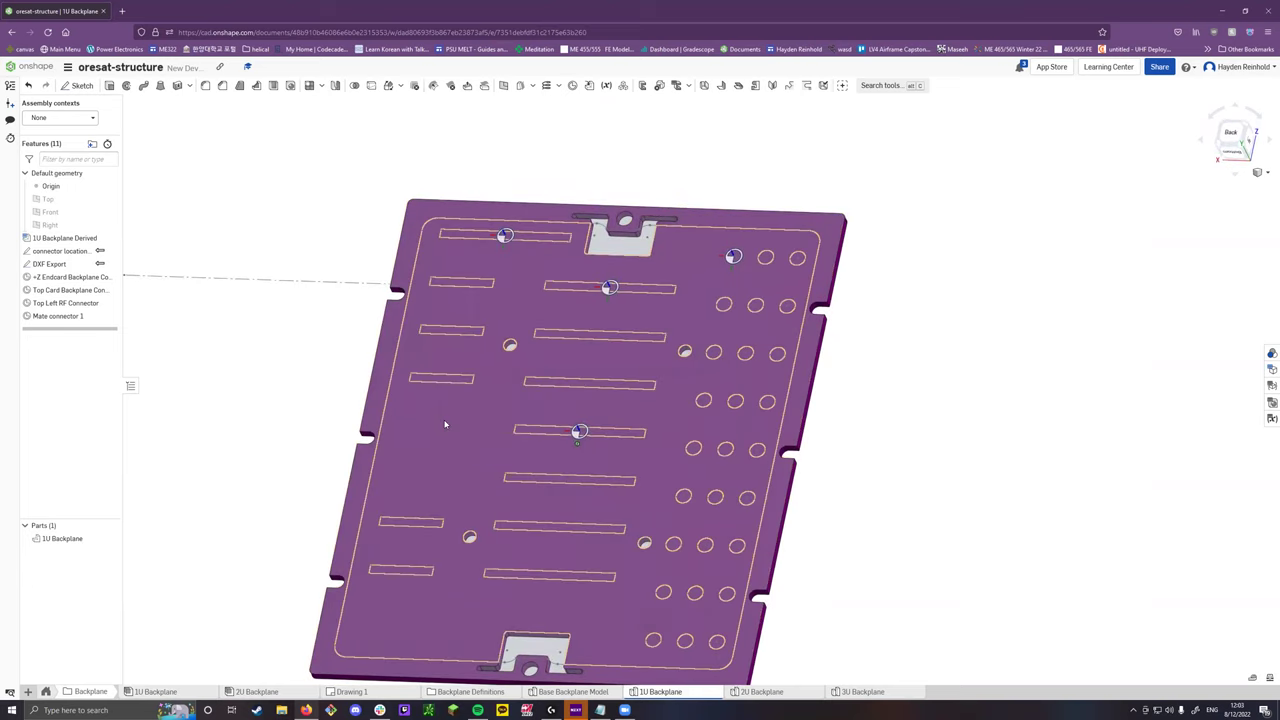
click(50, 264)
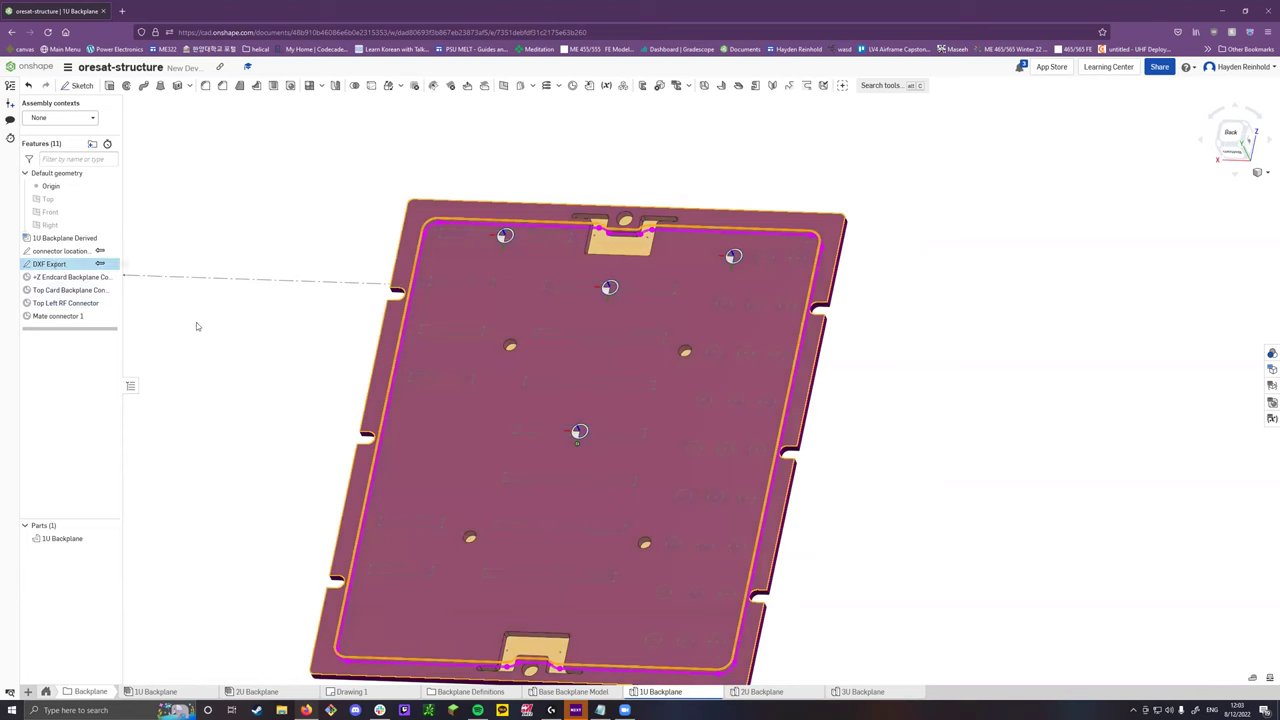
click(58, 251)
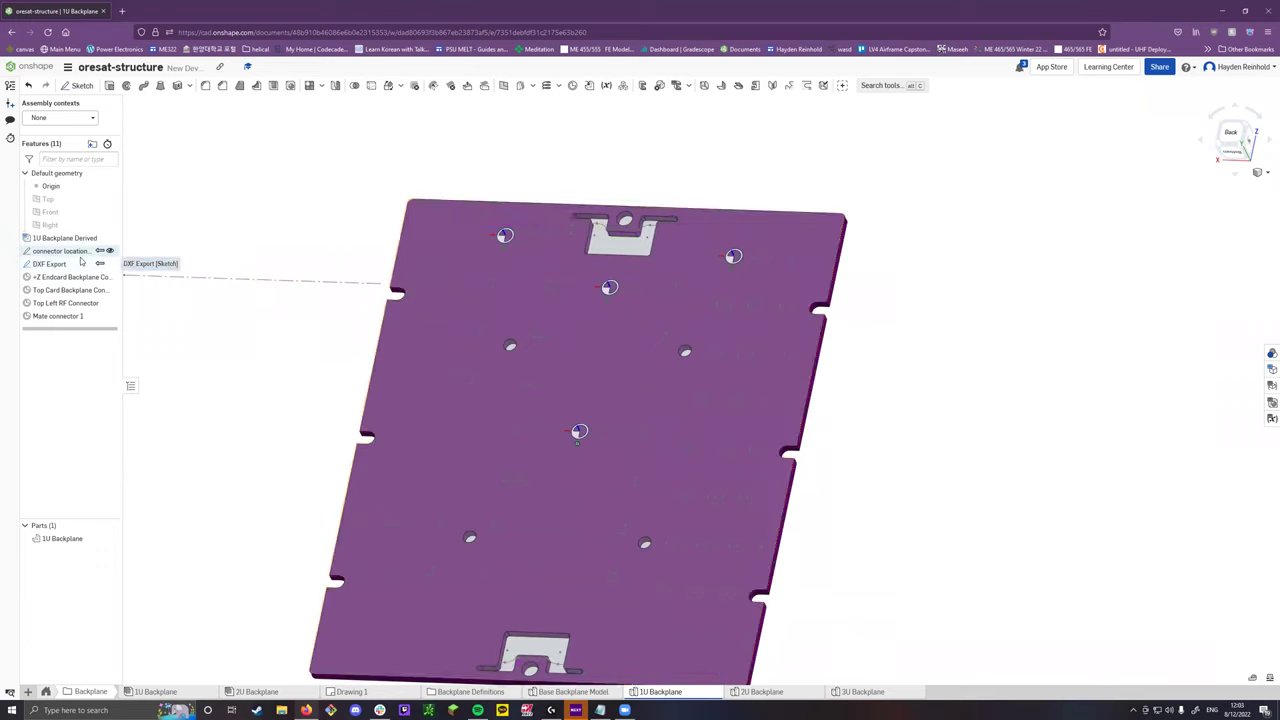
Bring up the DXF/DWG export settings for the connector locations from assembly sketch, and close them.
right_click(65, 251)
click(128, 378)
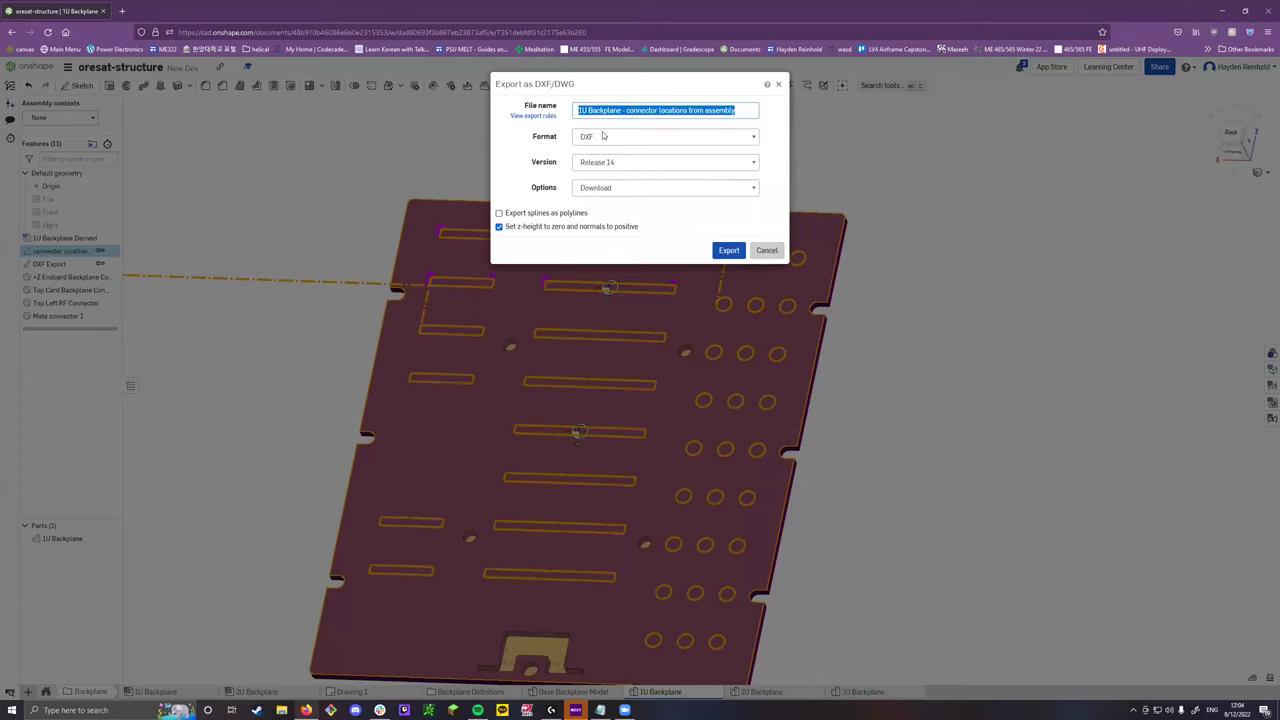
click(727, 251)
click(765, 255)
scroll(731, 283, down, 3)
click(869, 531)
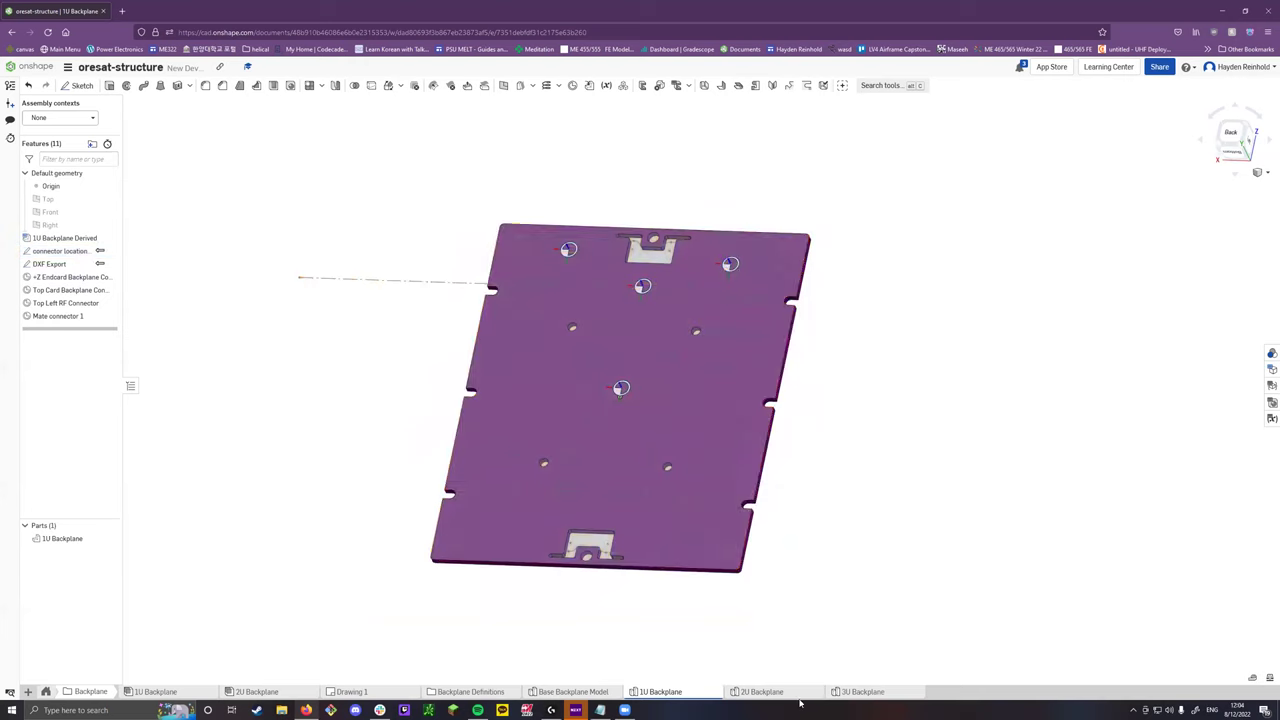
Review the commands available for the connector locations sketch, and return to the document's top-level tabs.
right_click(55, 251)
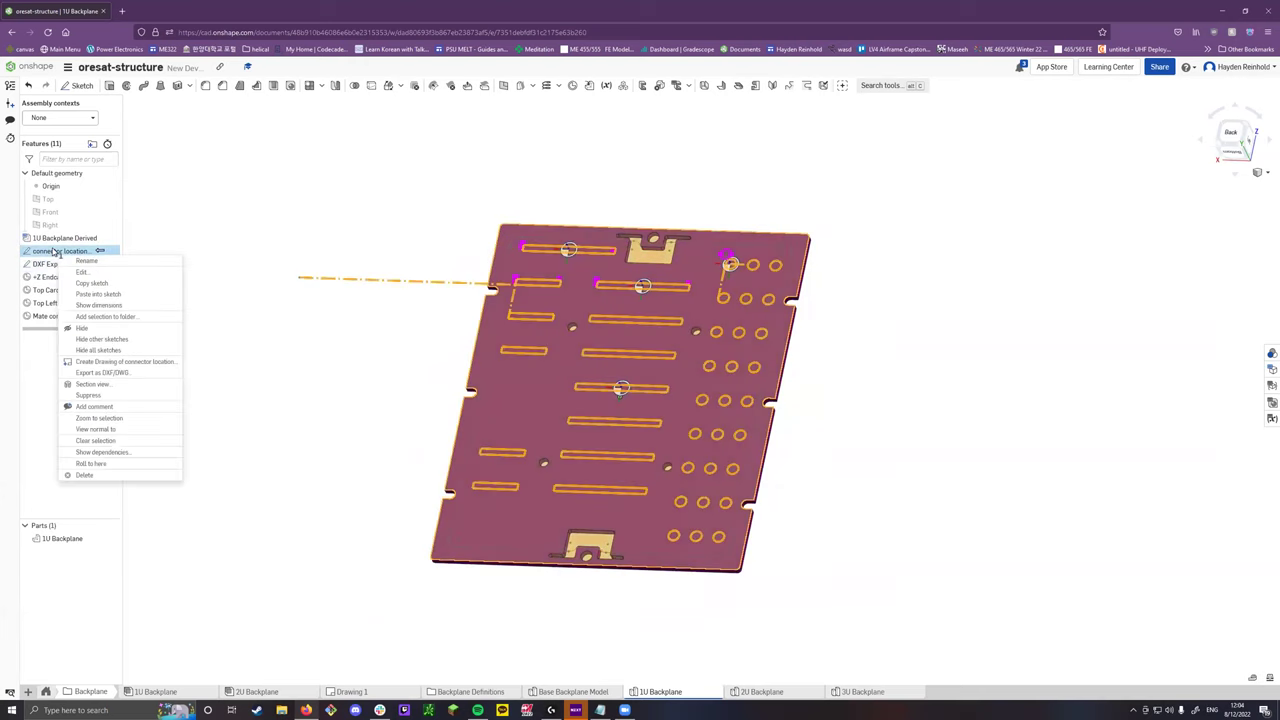
click(308, 401)
click(302, 401)
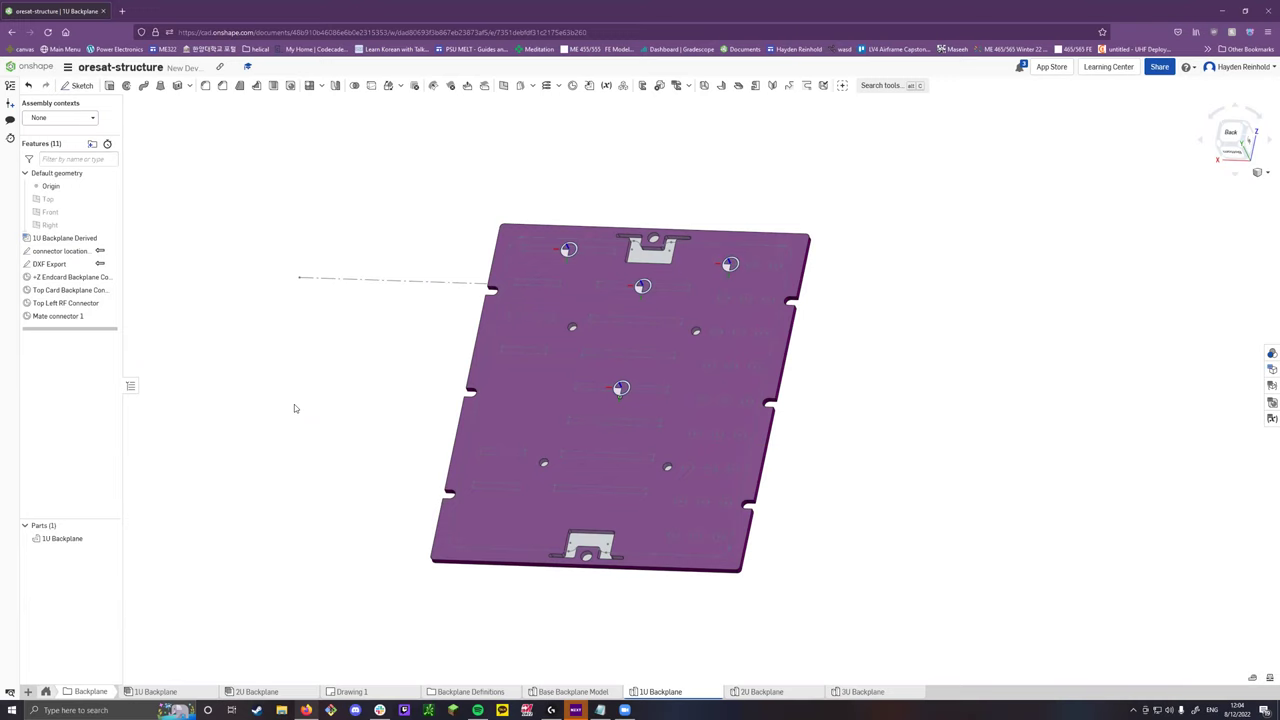
click(46, 693)
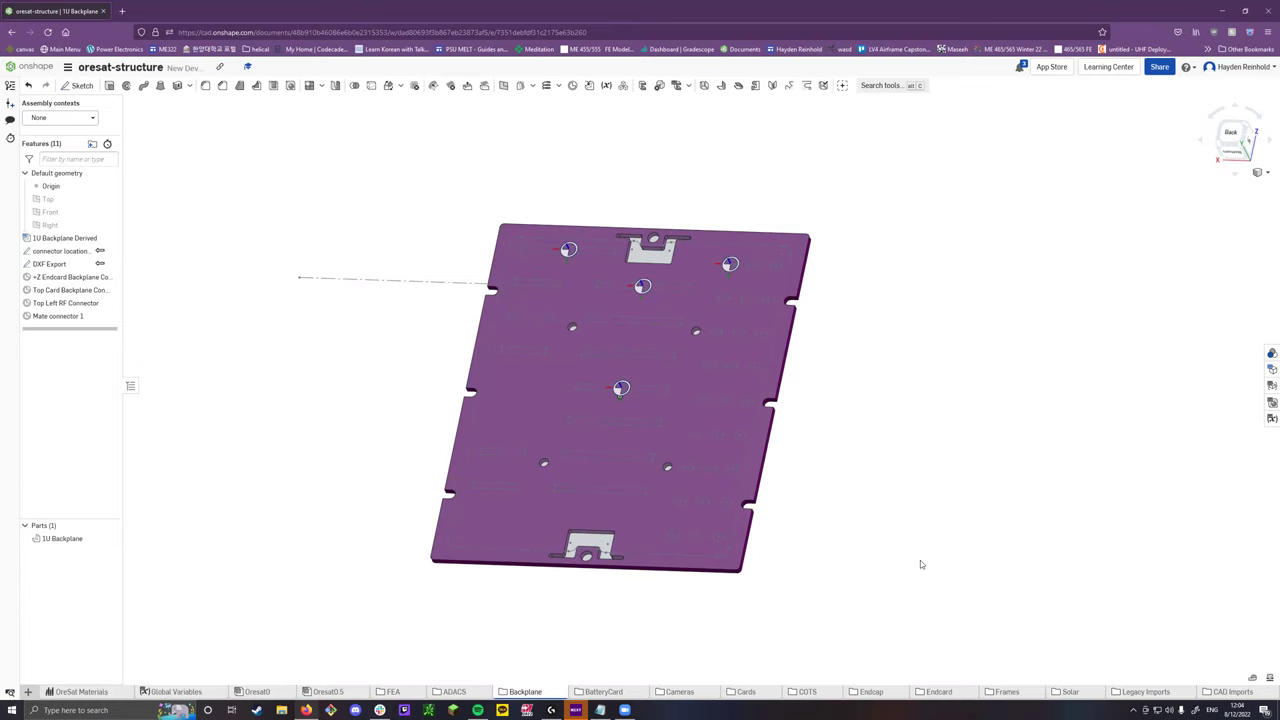
Open the PCBDefinition part studio from the Cards folder and view the whole card.
click(738, 692)
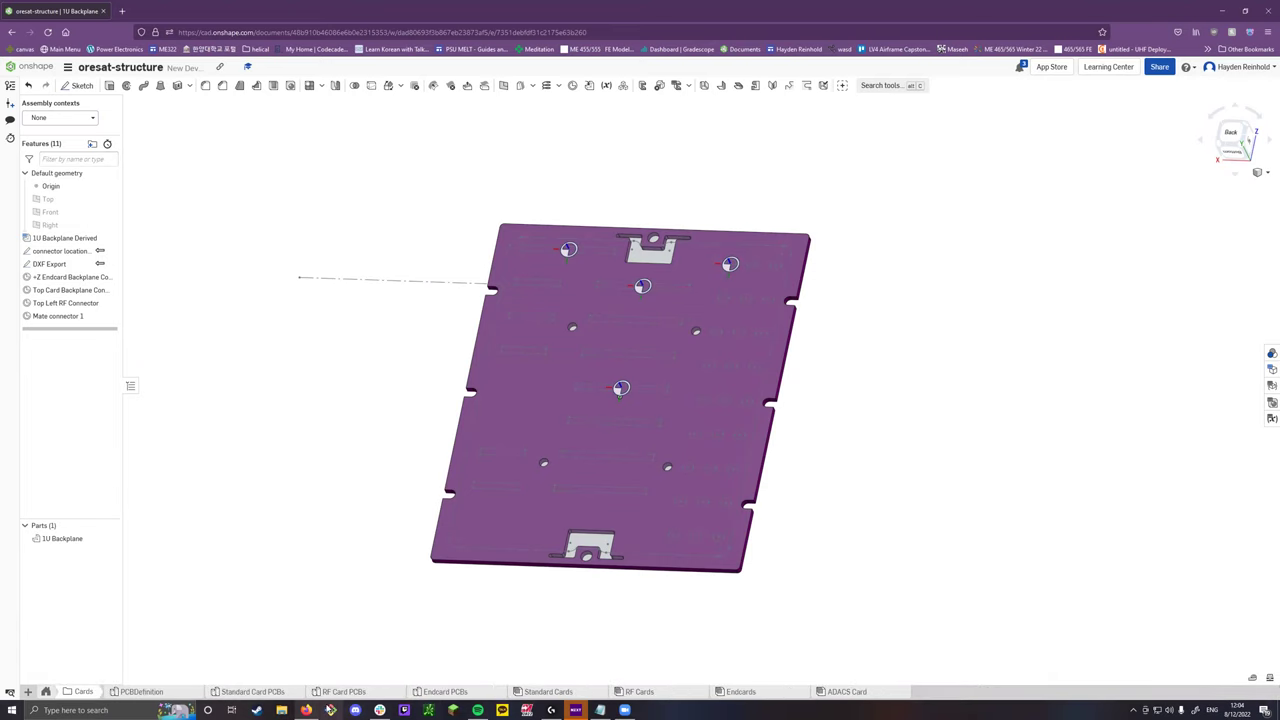
click(177, 692)
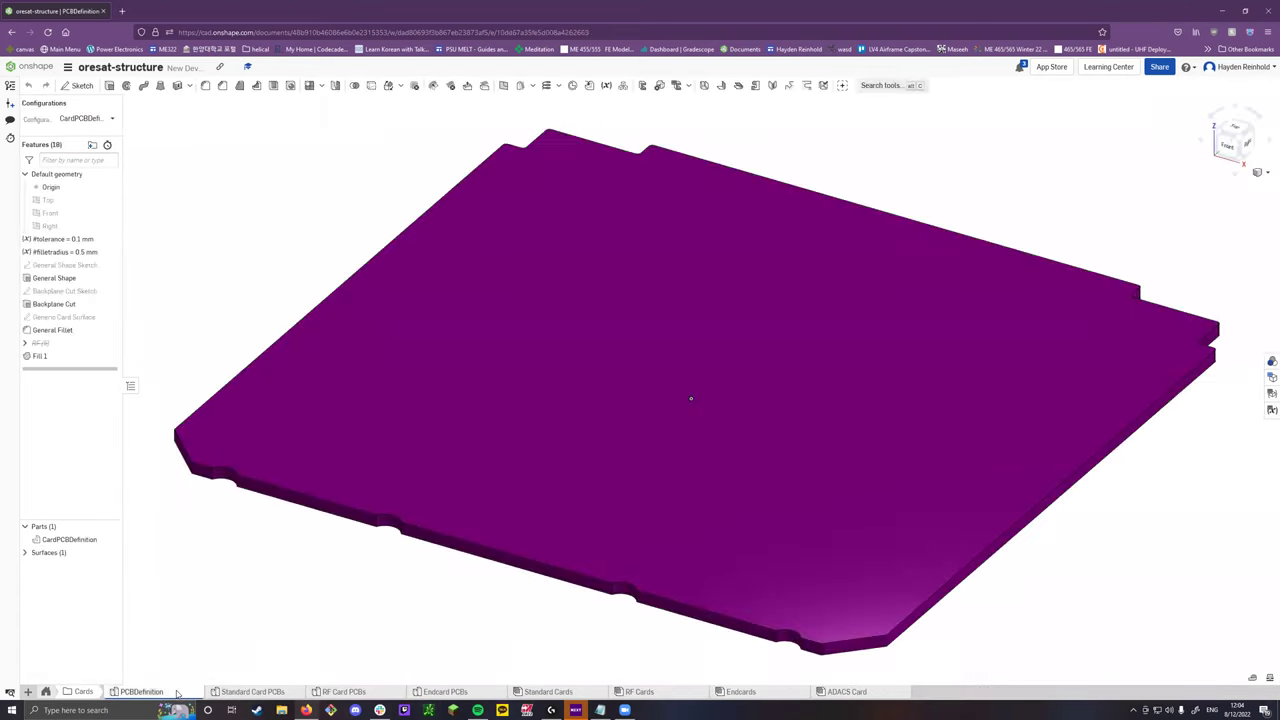
scroll(398, 561, down, 5)
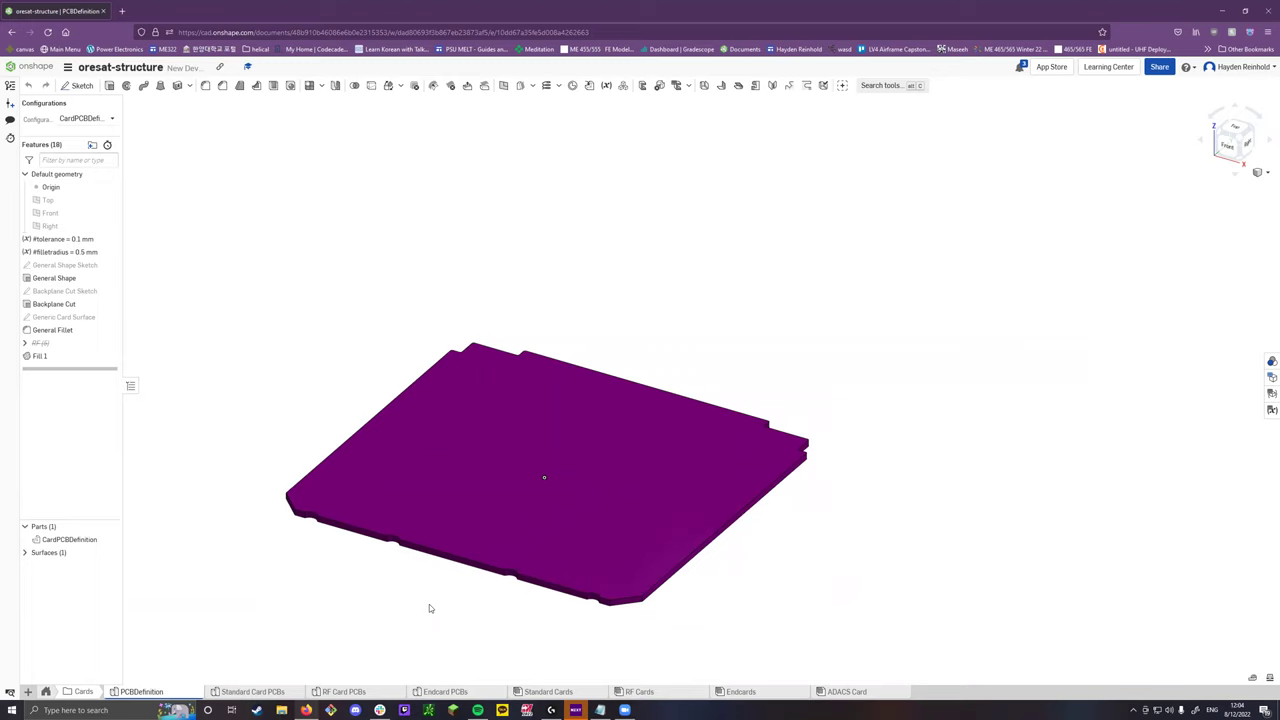
Rename the PCBDefinition part studio as Card definition.
right_click(180, 694)
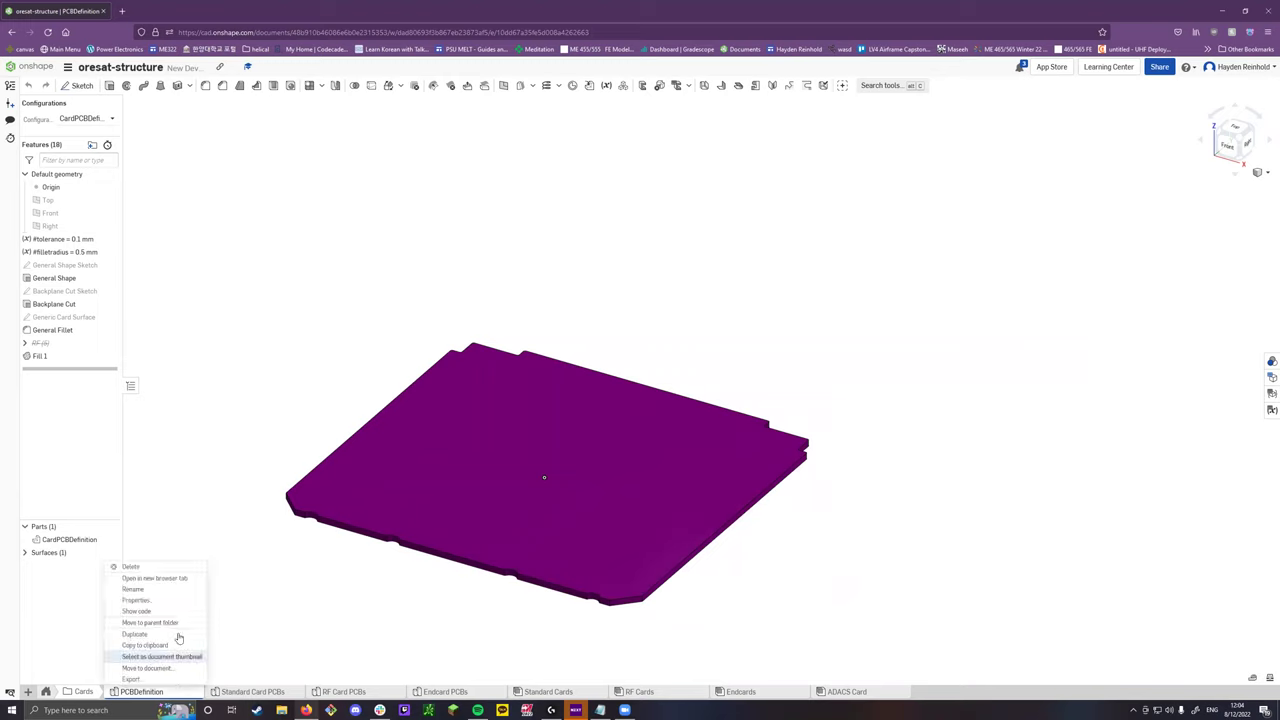
click(133, 589)
text(Ca)
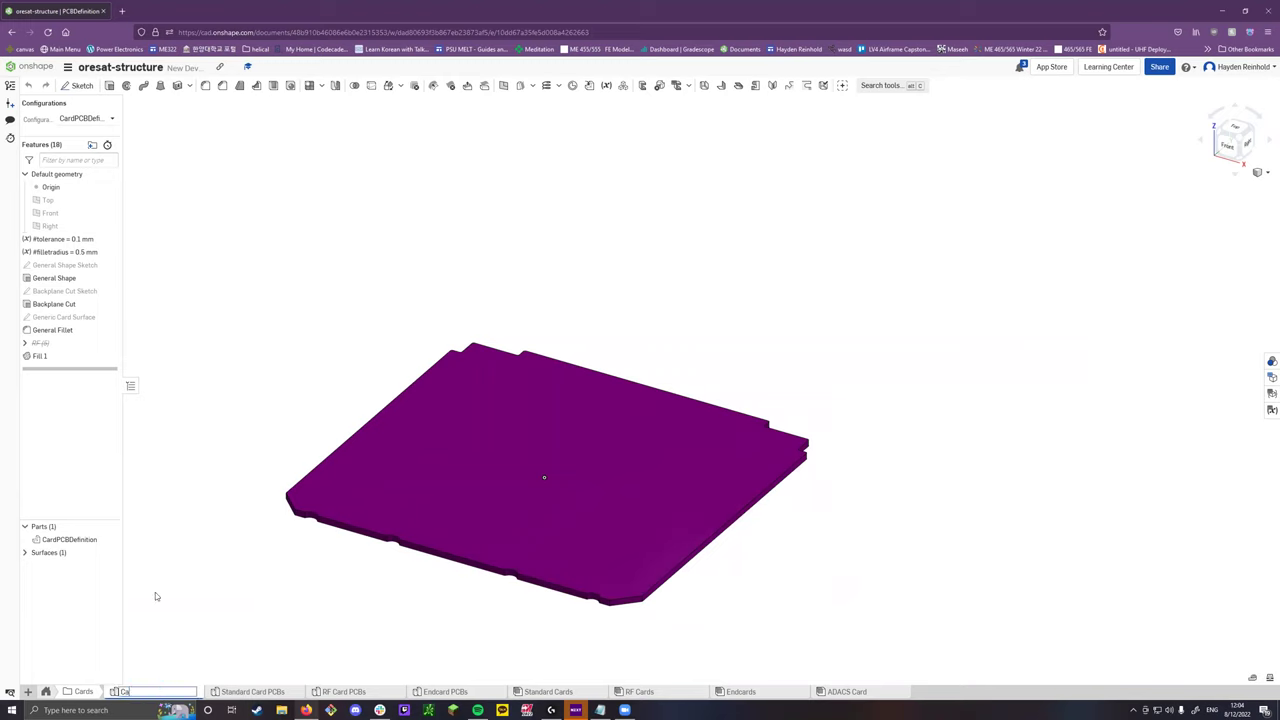
text(rd definition)
key(Return)
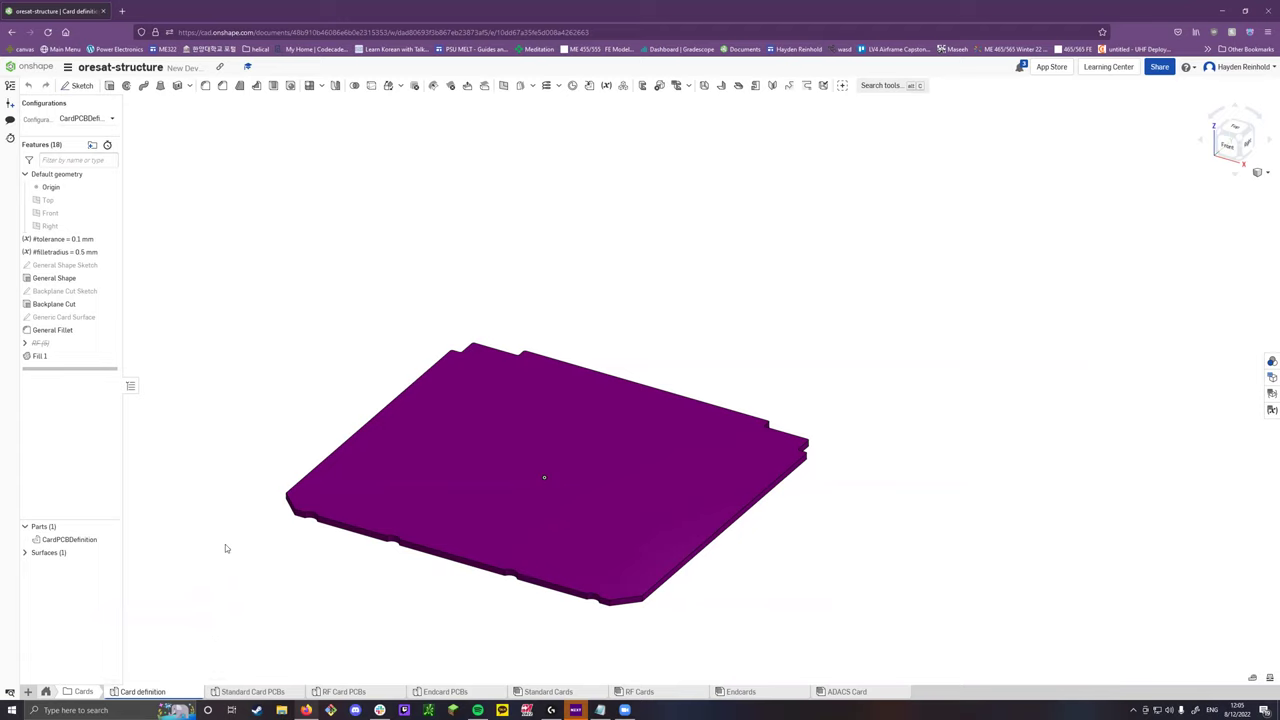
Rename the open part studio as Base Card Definition.
right_click(148, 691)
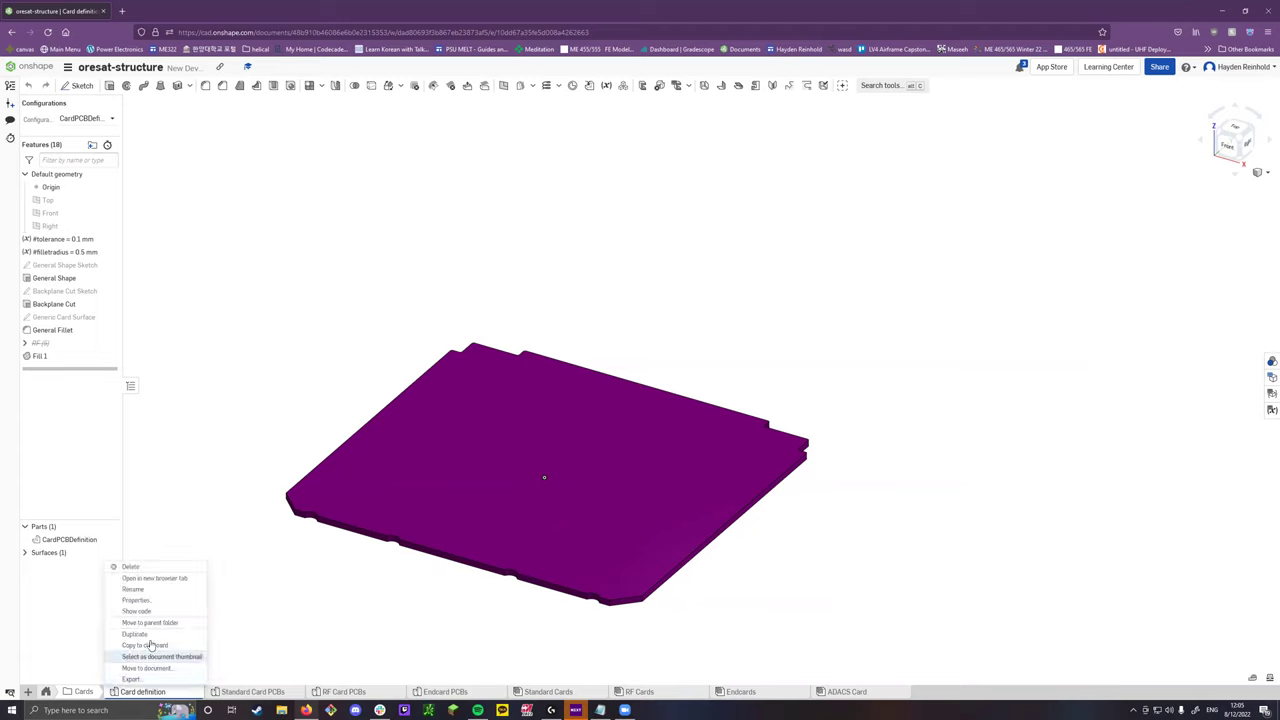
click(157, 592)
text(Base)
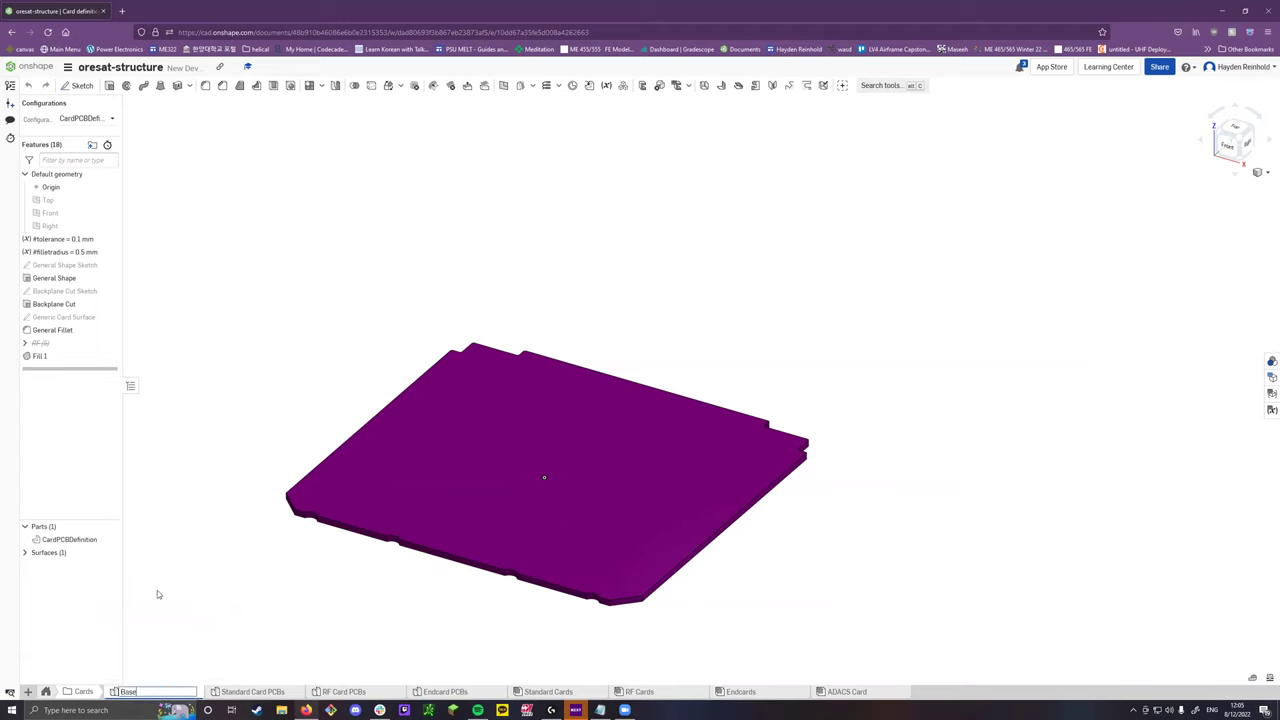
text( Card Definitionn)
key(Return)
right_click(174, 691)
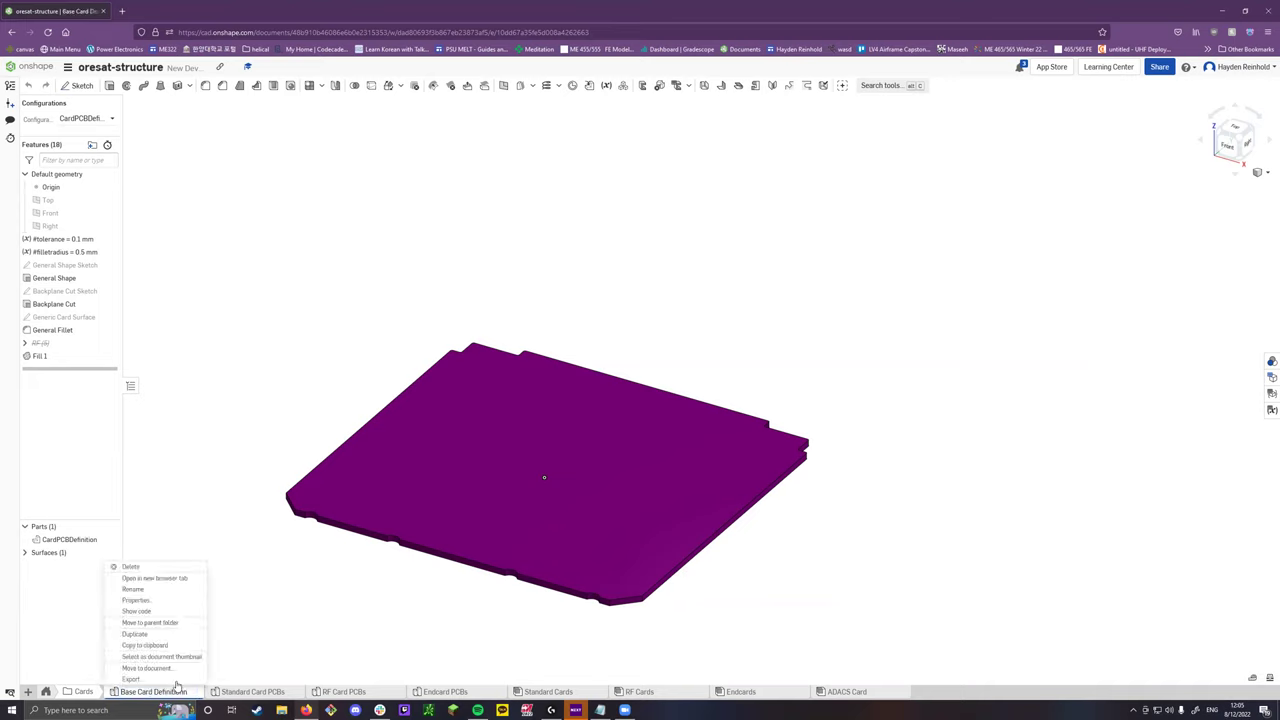
click(150, 570)
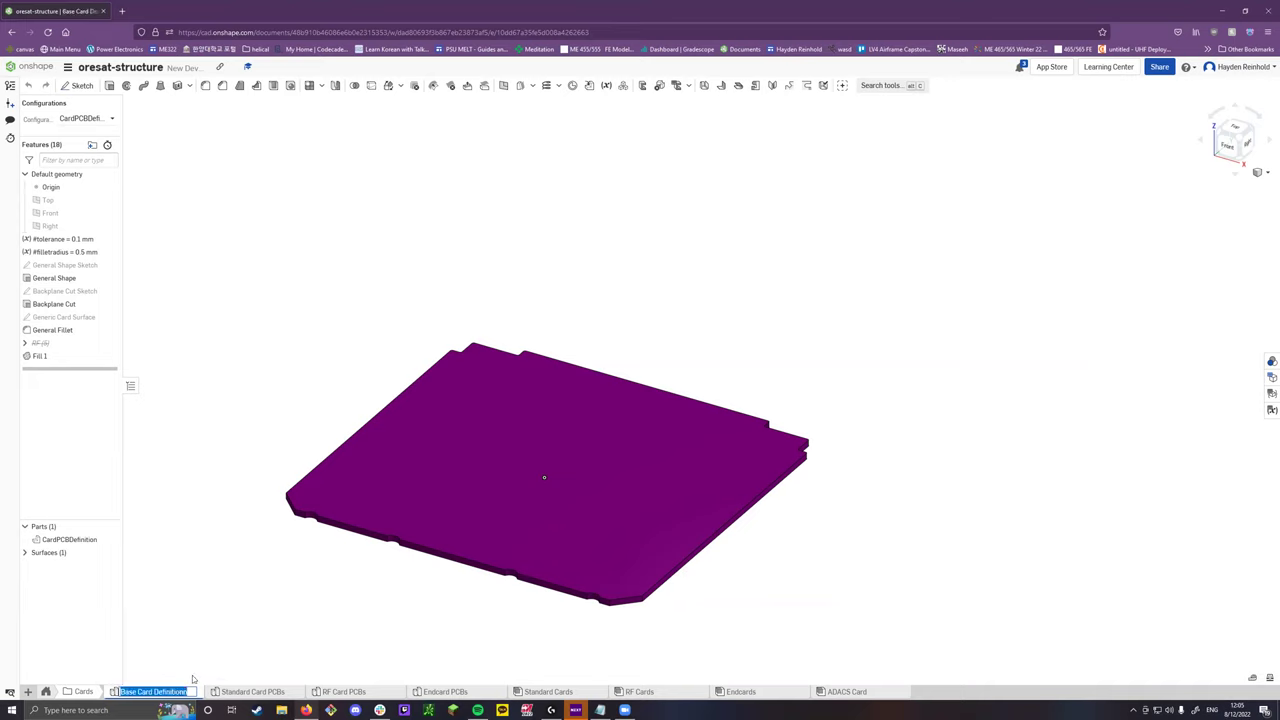
click(278, 617)
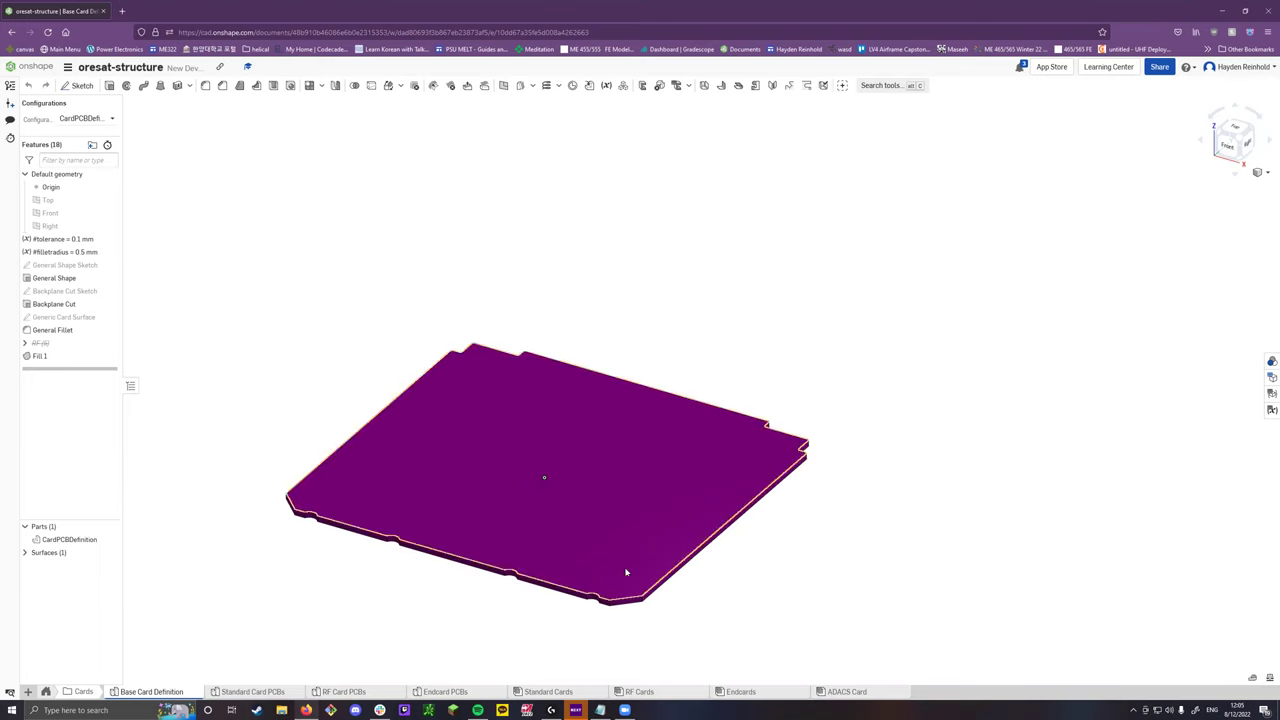
Switch the base card to the RFCardPCBDefinition configuration and examine the RF cutouts along its front edge.
mouse_move(184, 692)
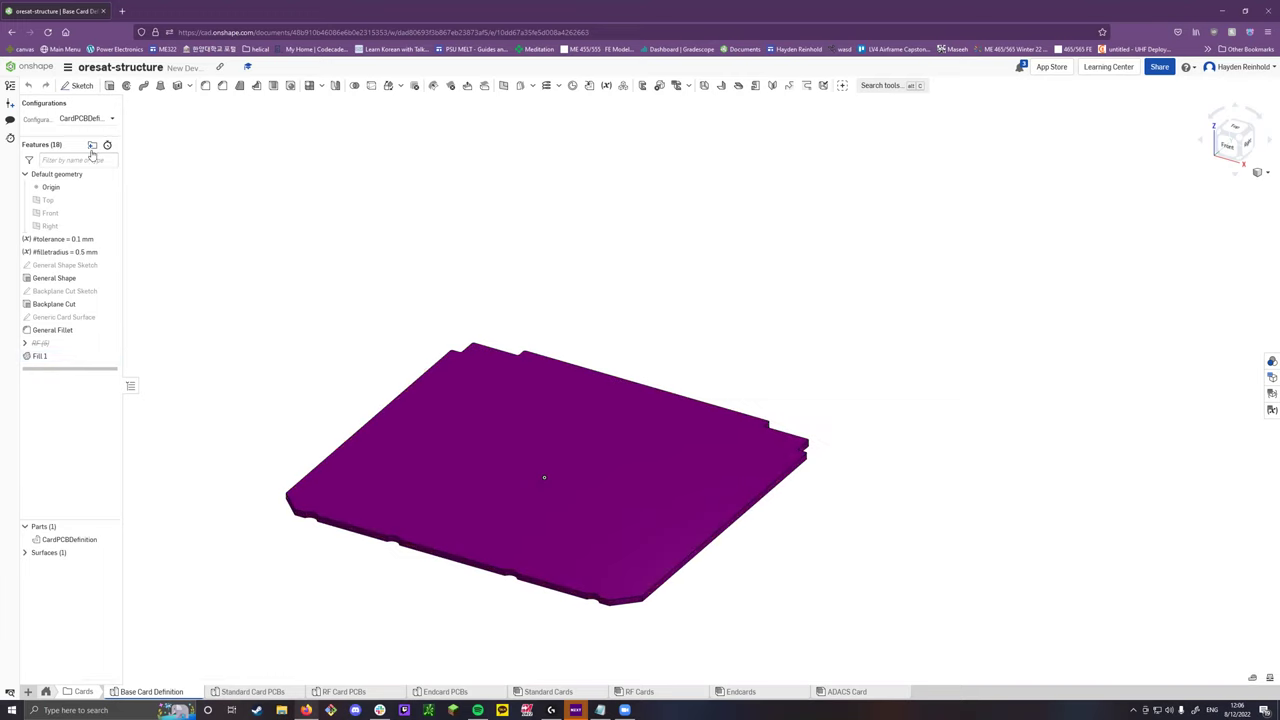
click(75, 120)
click(86, 147)
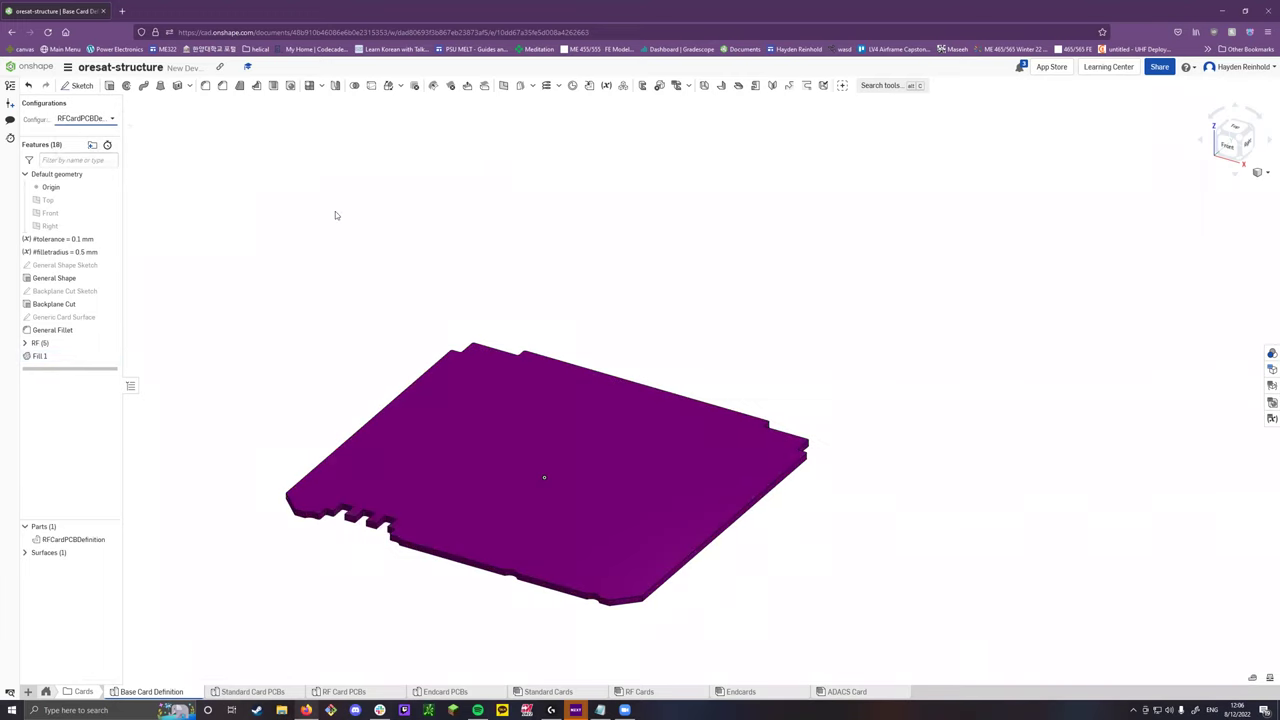
scroll(360, 512, up, 5)
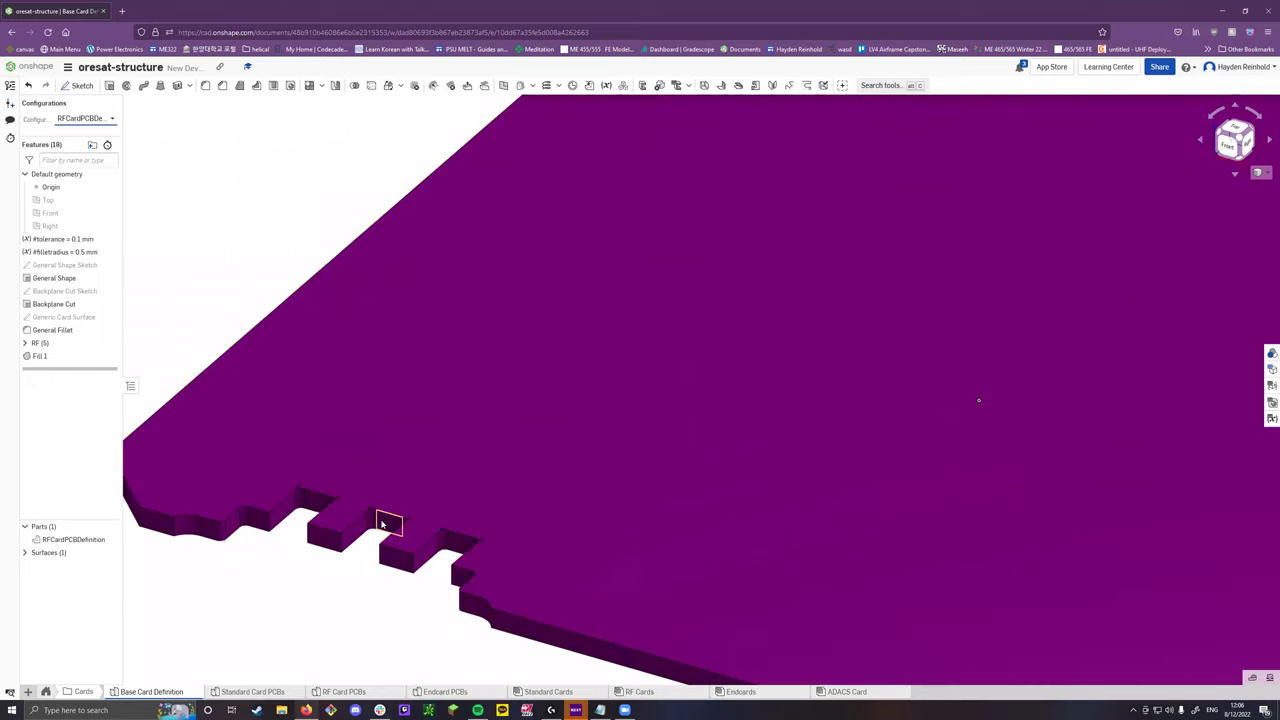
scroll(378, 523, down, 5)
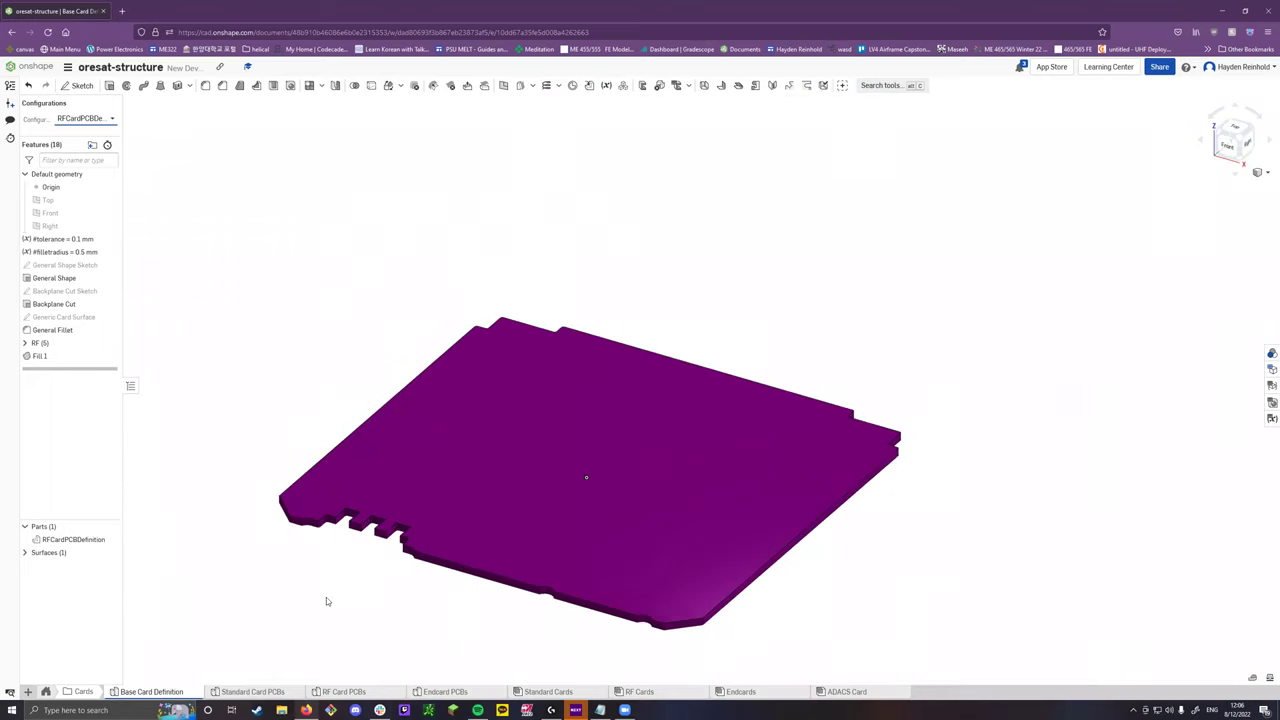
Toggle the visibility of the Generic Card Surface to compare it with the RF card's cutouts, leaving the surface hidden.
click(25, 552)
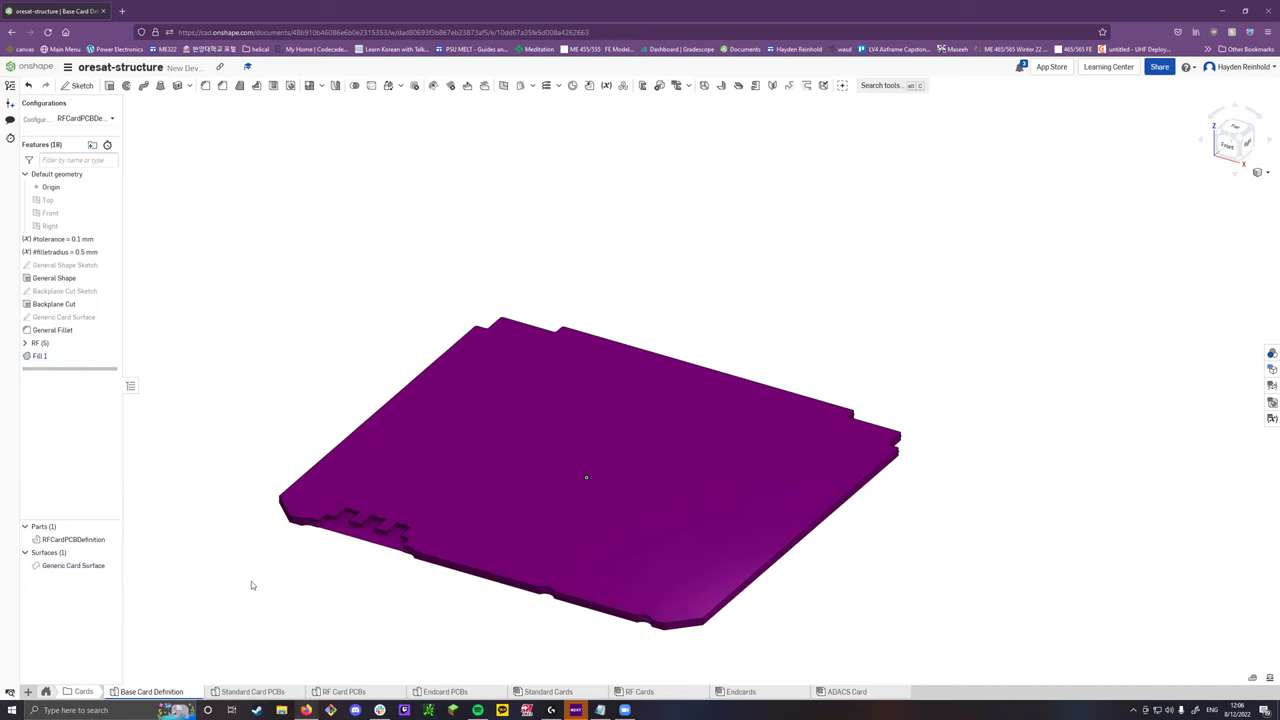
click(110, 566)
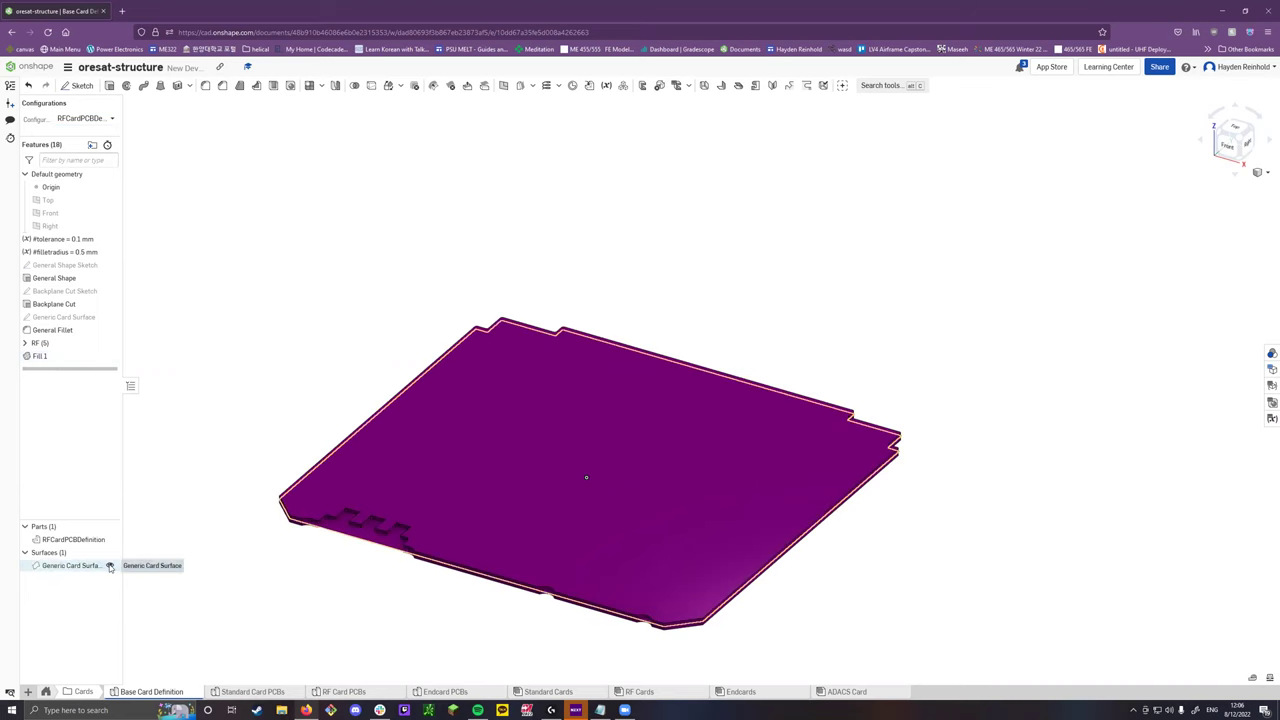
click(110, 566)
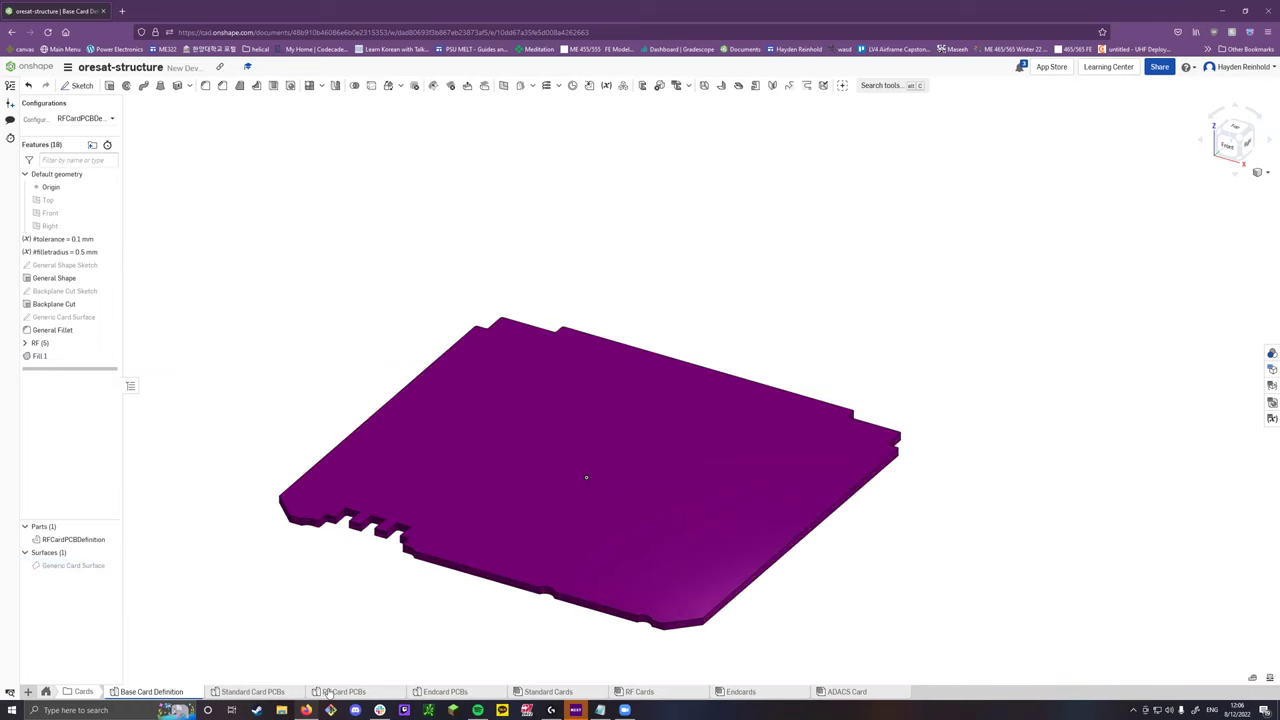
click(110, 566)
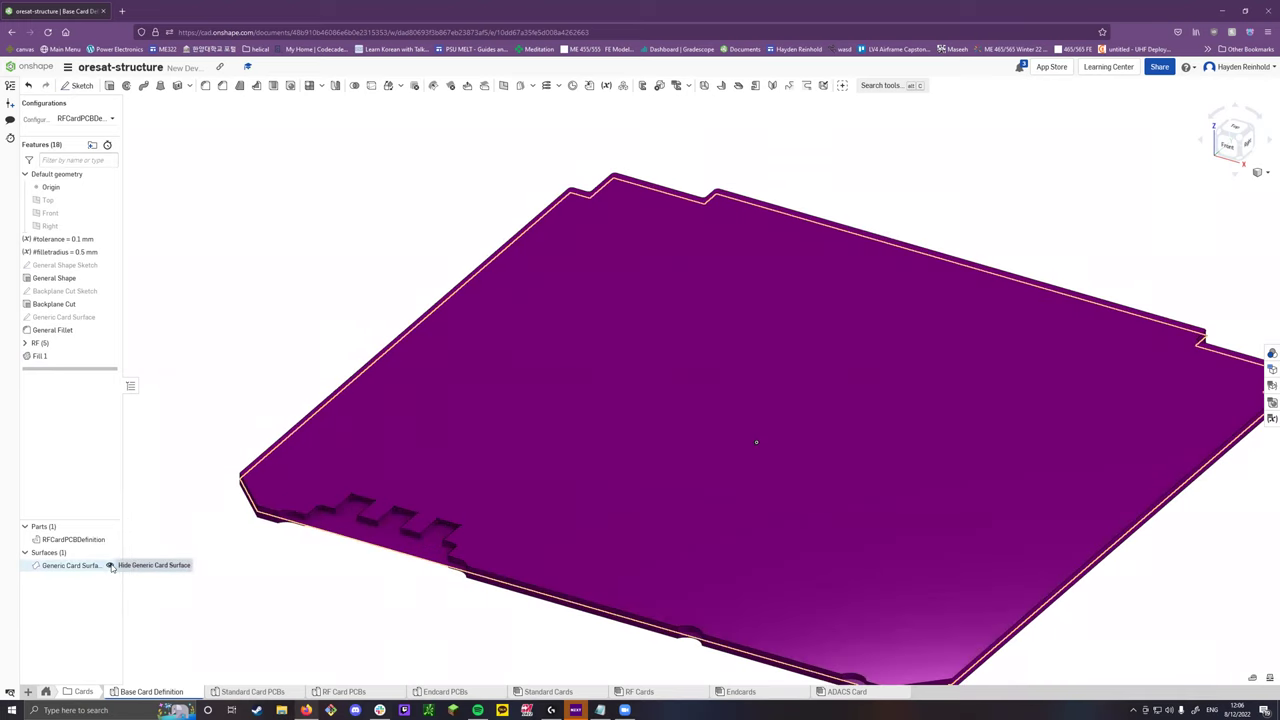
click(110, 566)
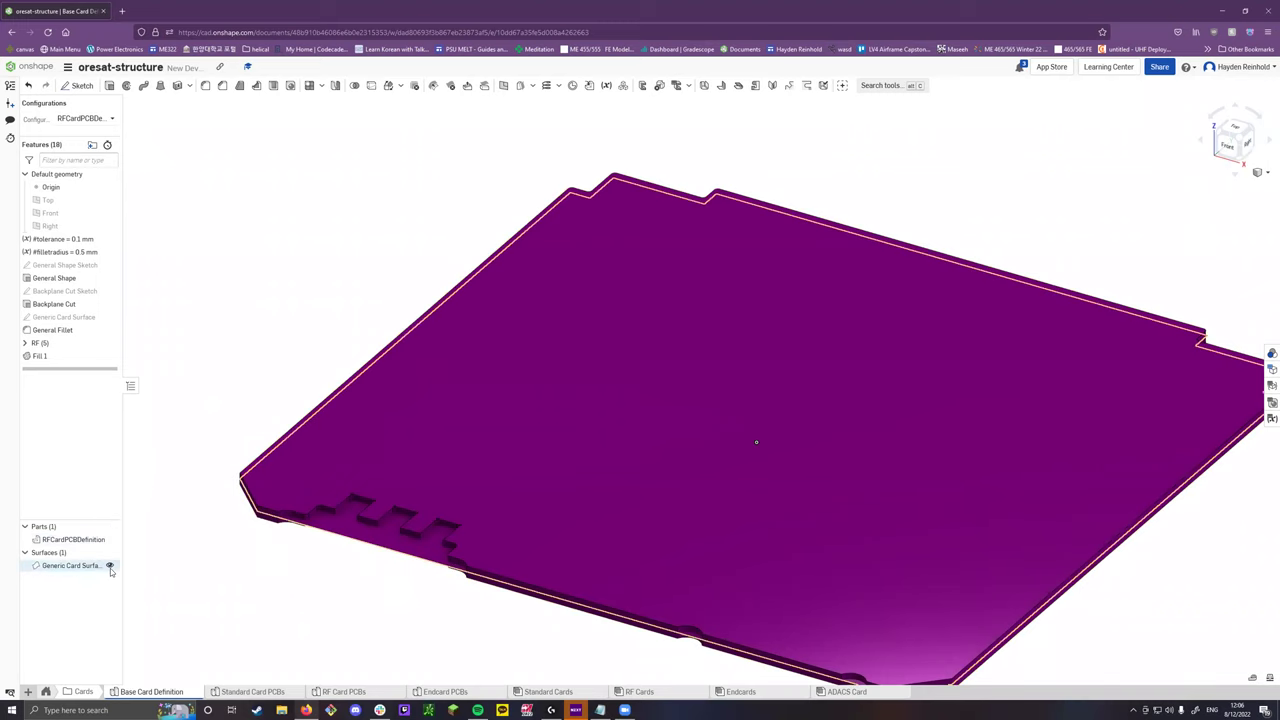
scroll(261, 580, down, 5)
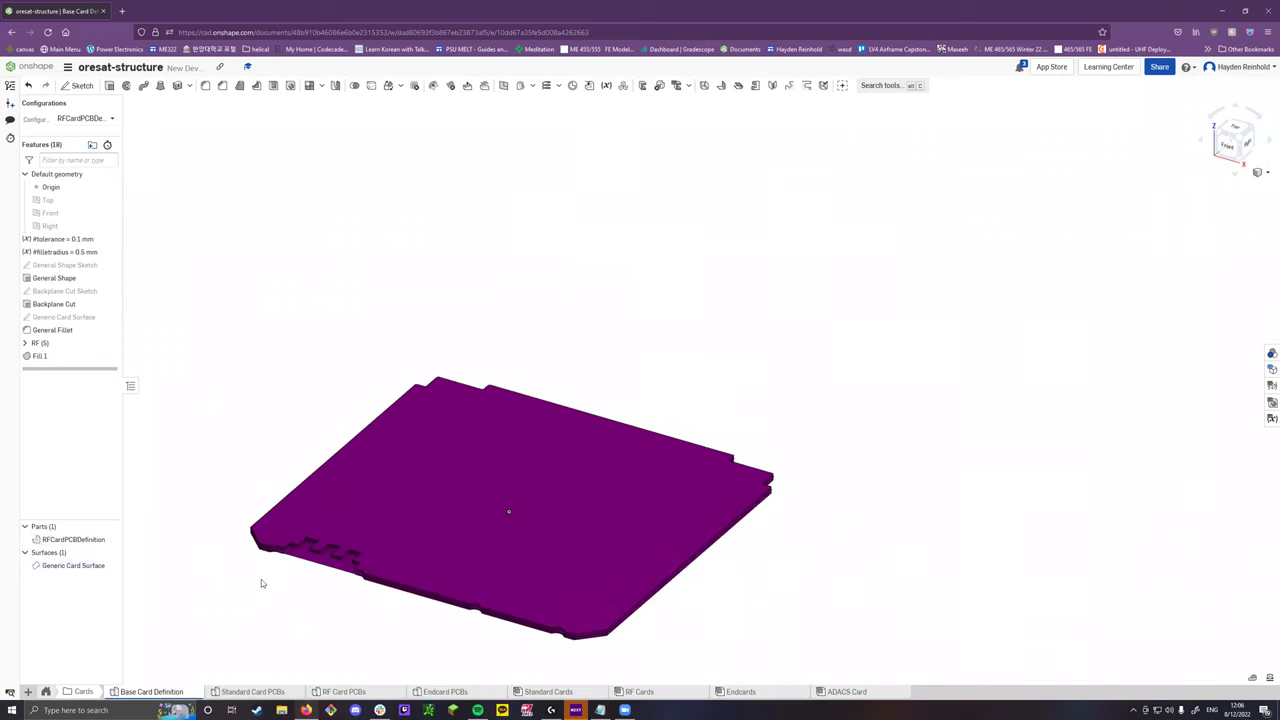
click(110, 566)
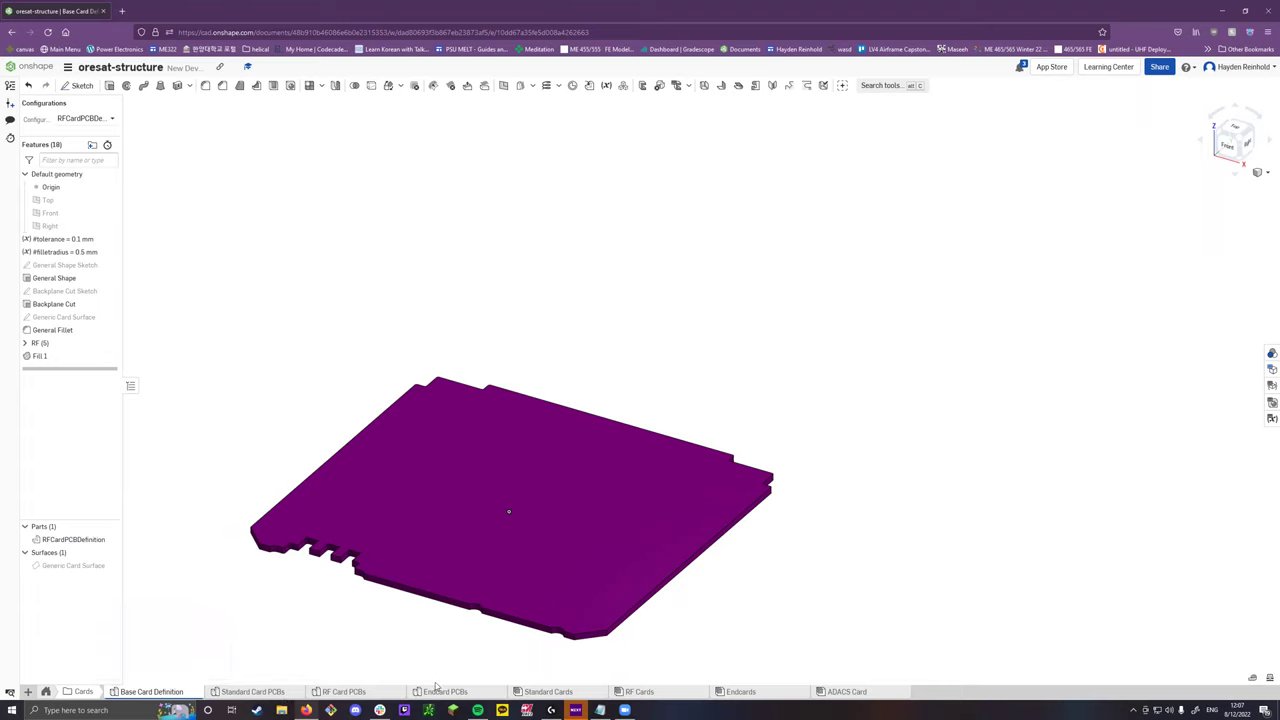
Open the Standard Card PCBs part studio and review its configuration table for the Startracker, Battery and CFC cards.
click(286, 694)
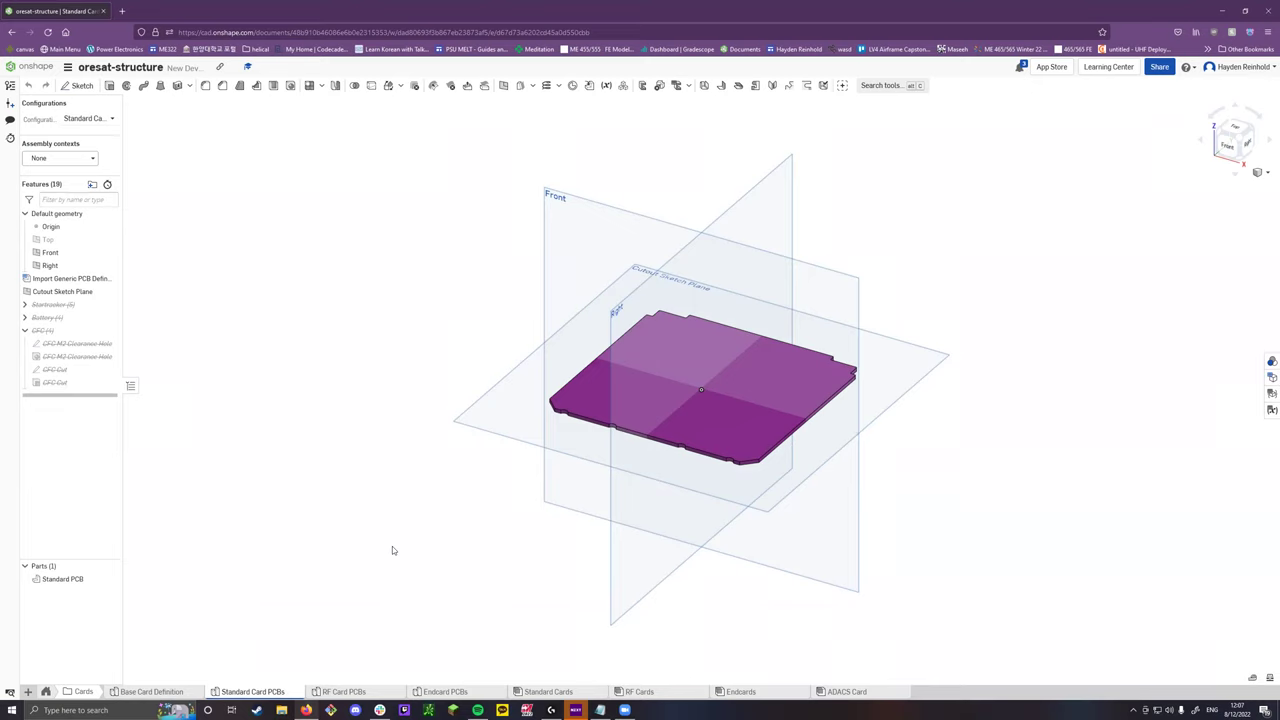
click(1272, 377)
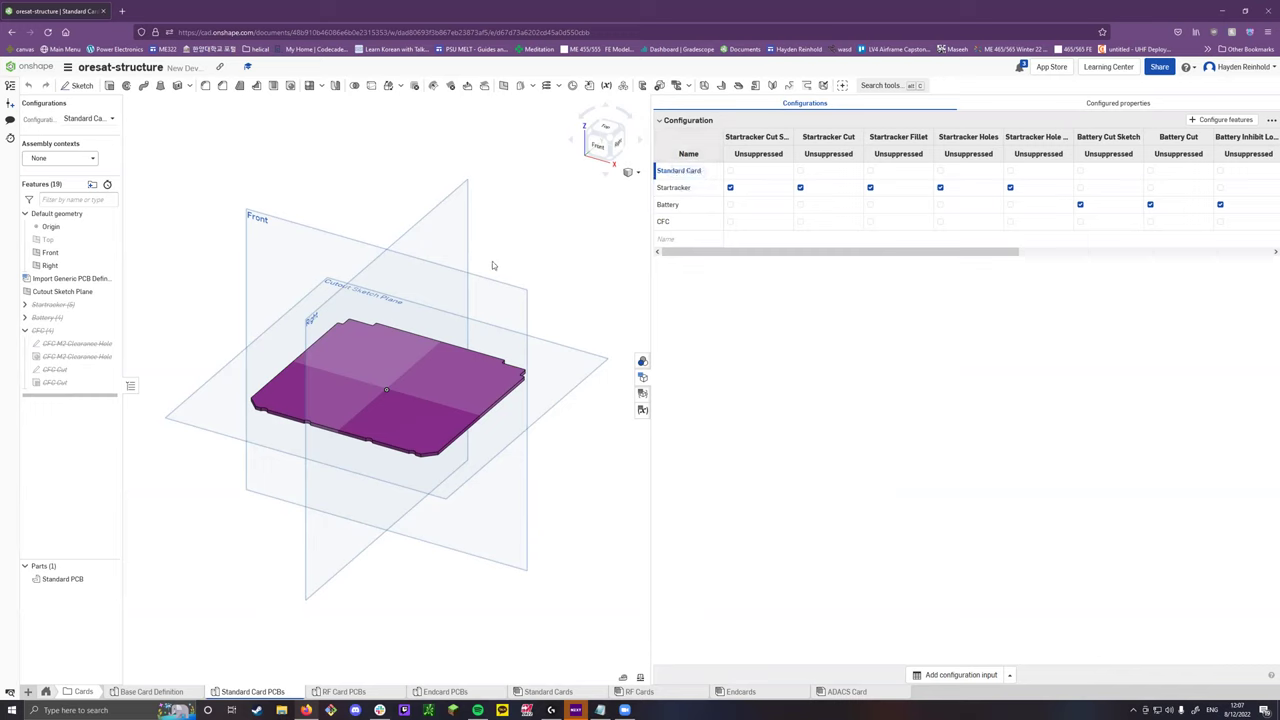
click(643, 378)
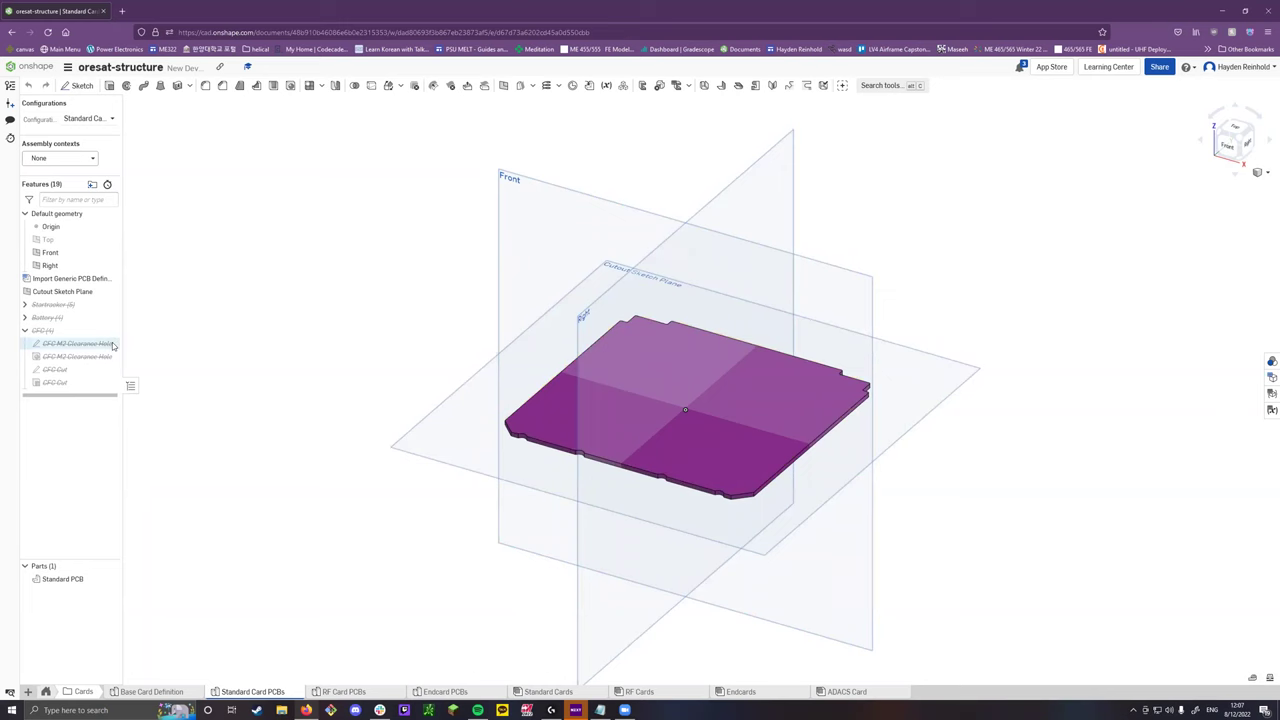
click(1272, 377)
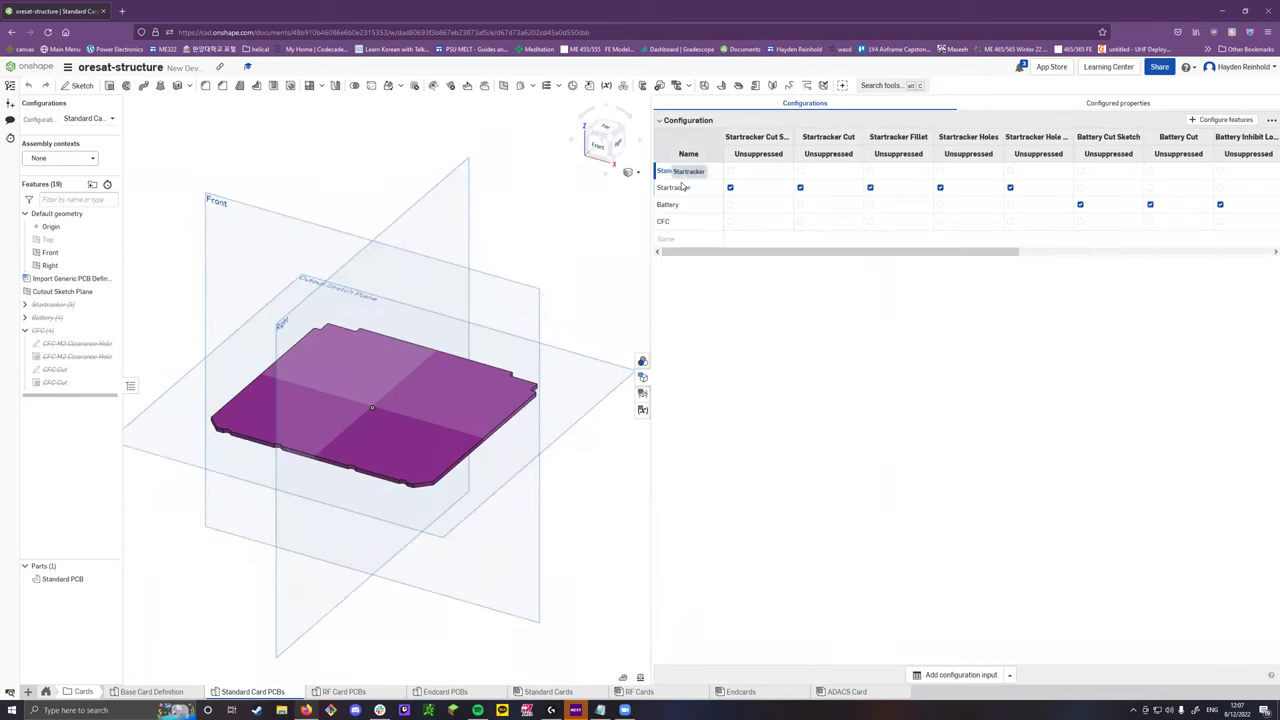
click(1010, 188)
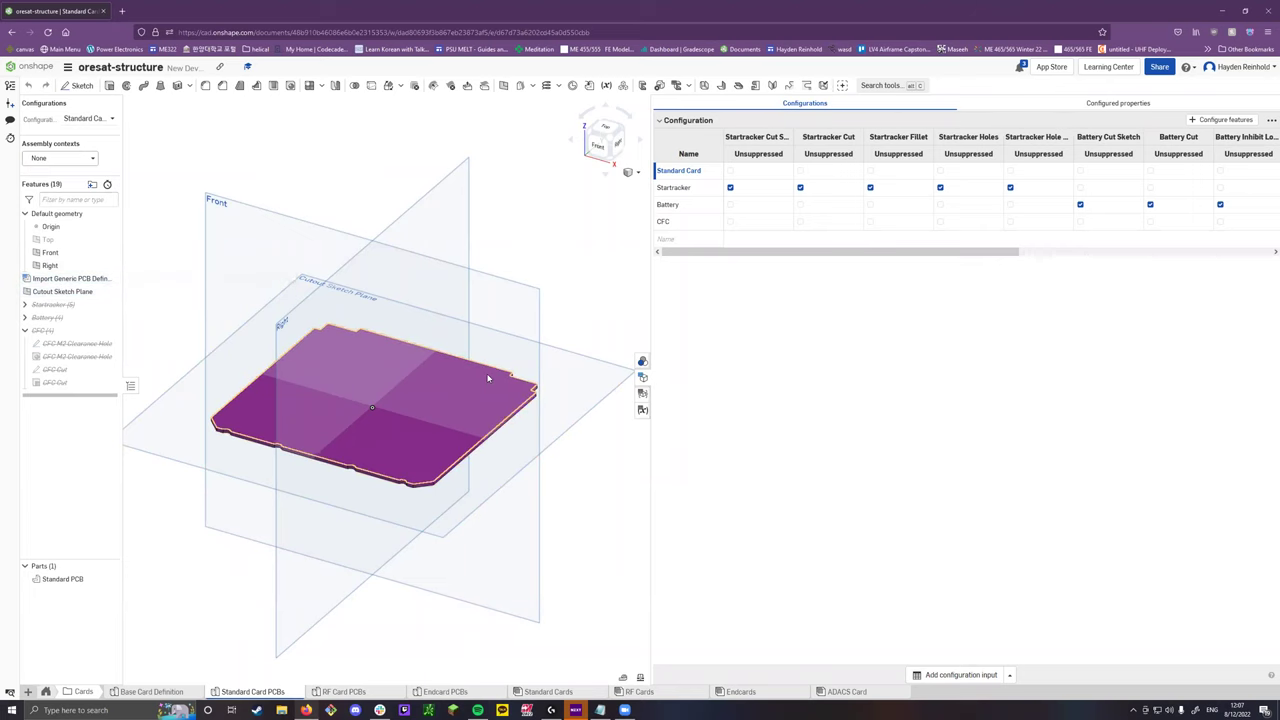
Configure the suppression of the Import Generic PCB Definition feature so it is controlled by the configuration table.
scroll(488, 378, up, 2)
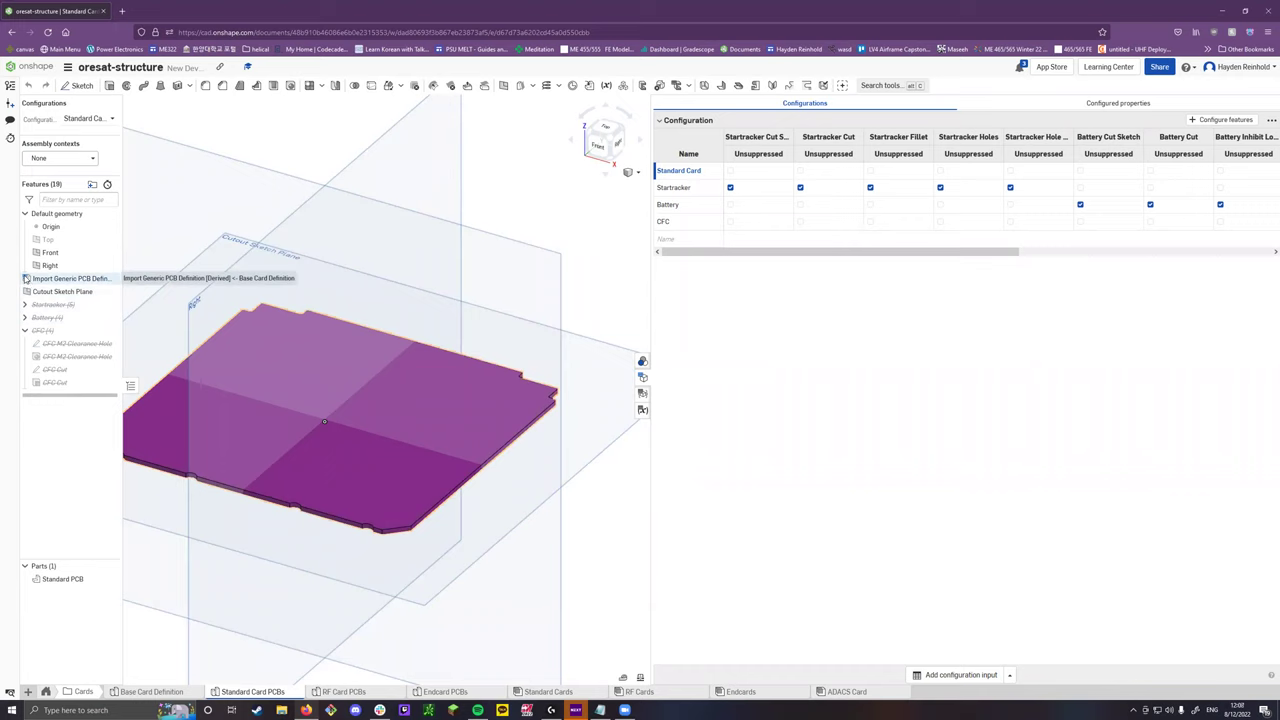
click(27, 278)
right_click(42, 283)
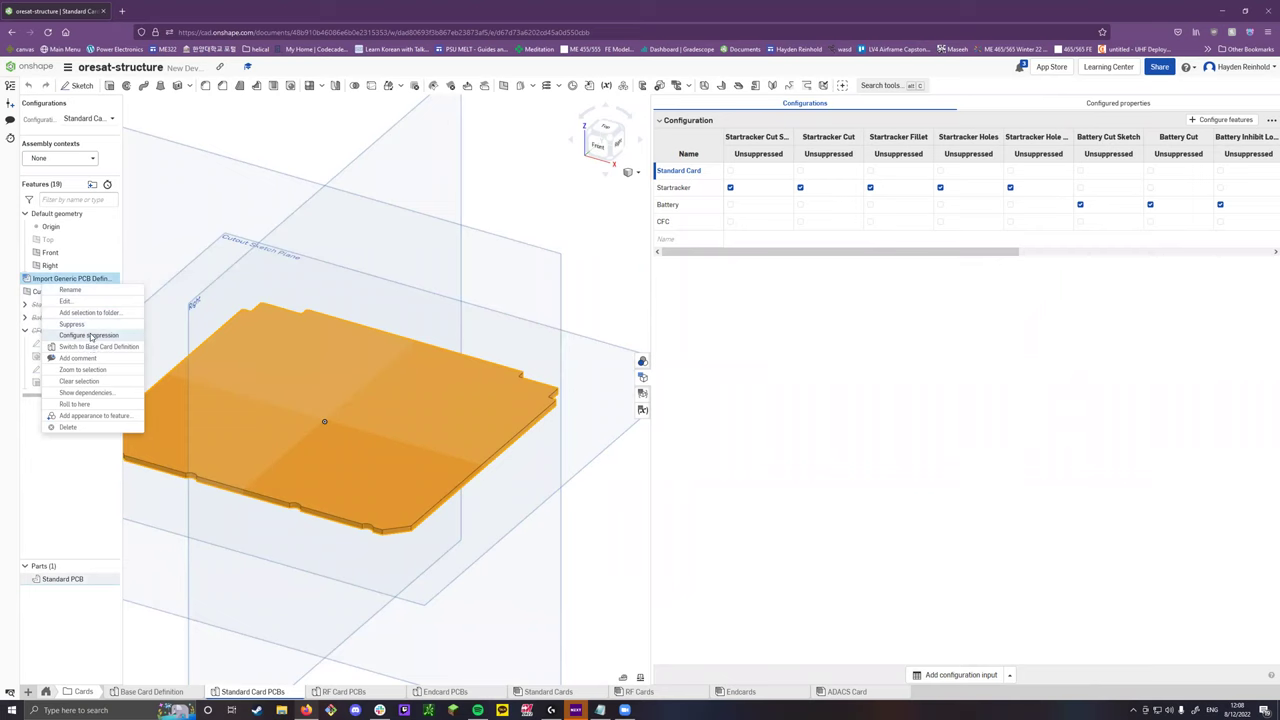
click(90, 335)
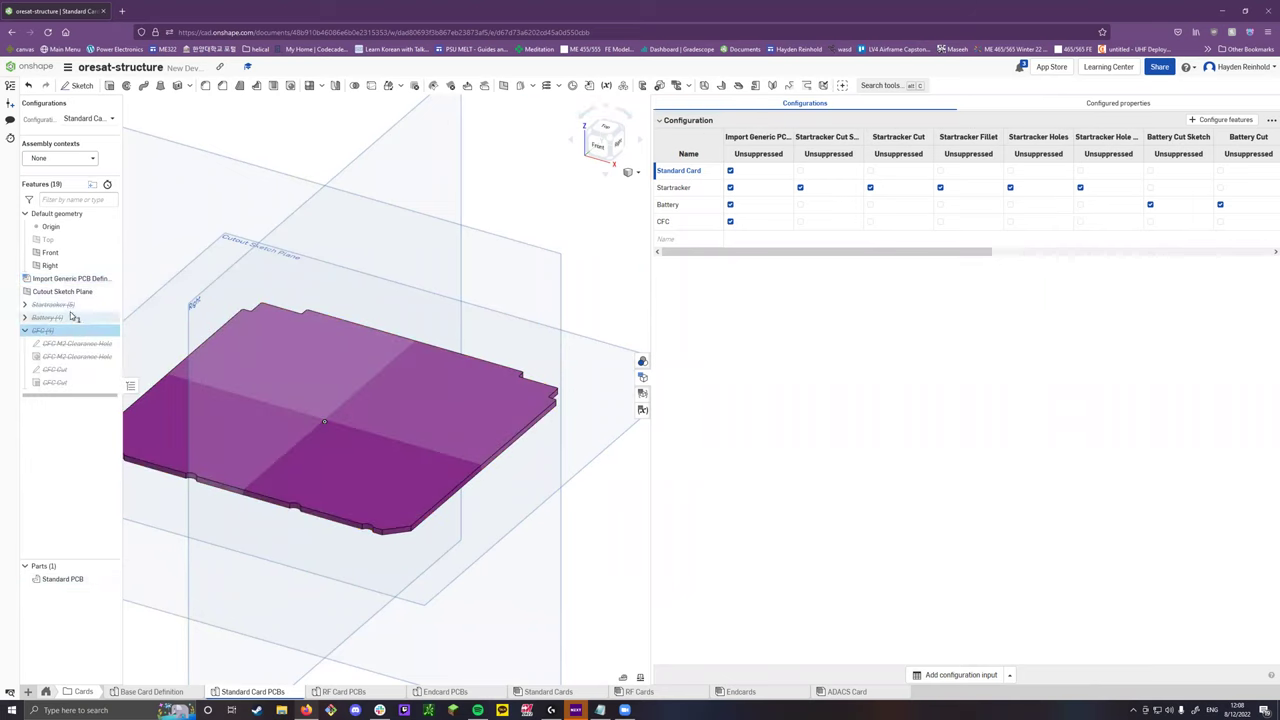
Inspect the Base Card Definition configurations available in the Import Generic PCB Definition feature, and close it without changes.
right_click(72, 280)
click(423, 157)
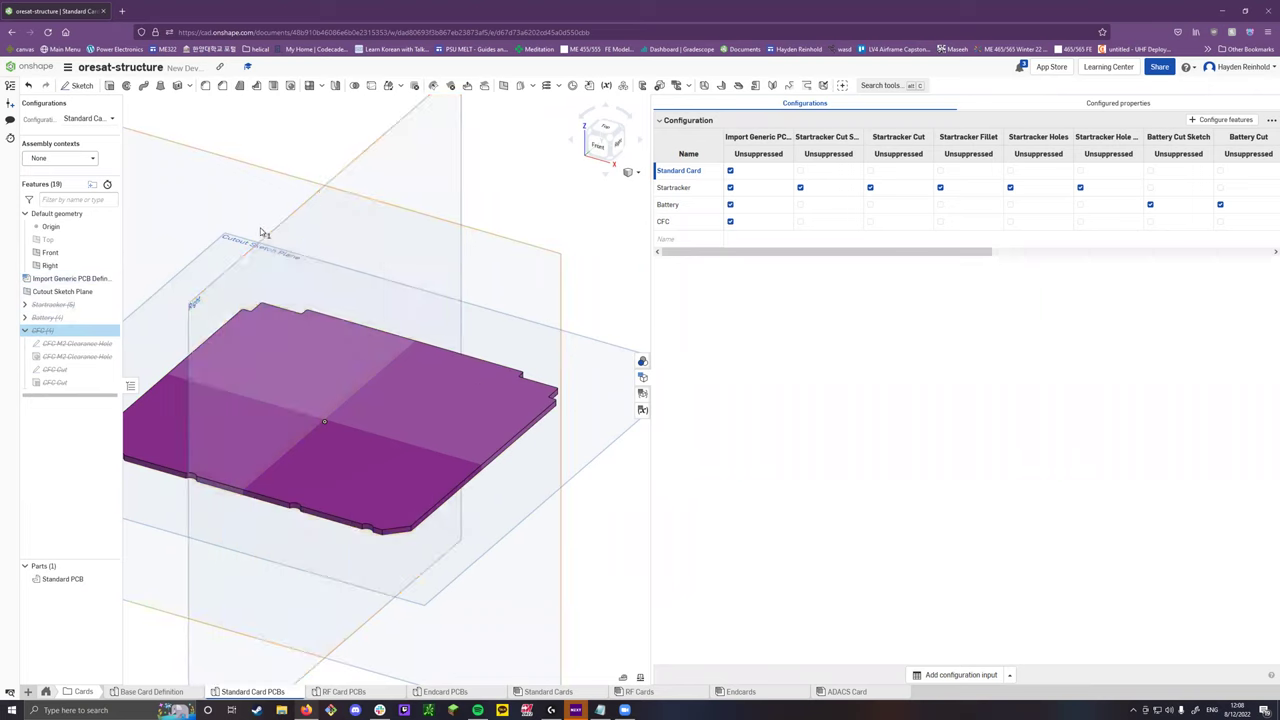
right_click(68, 280)
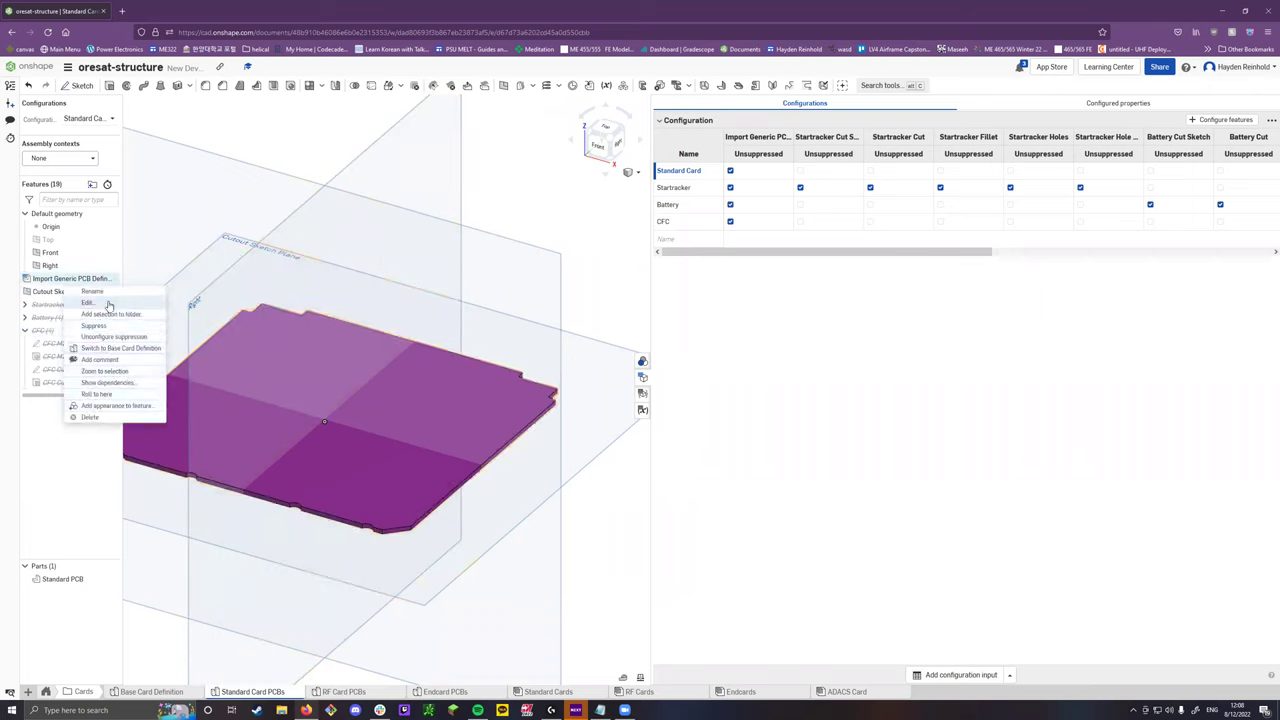
click(105, 307)
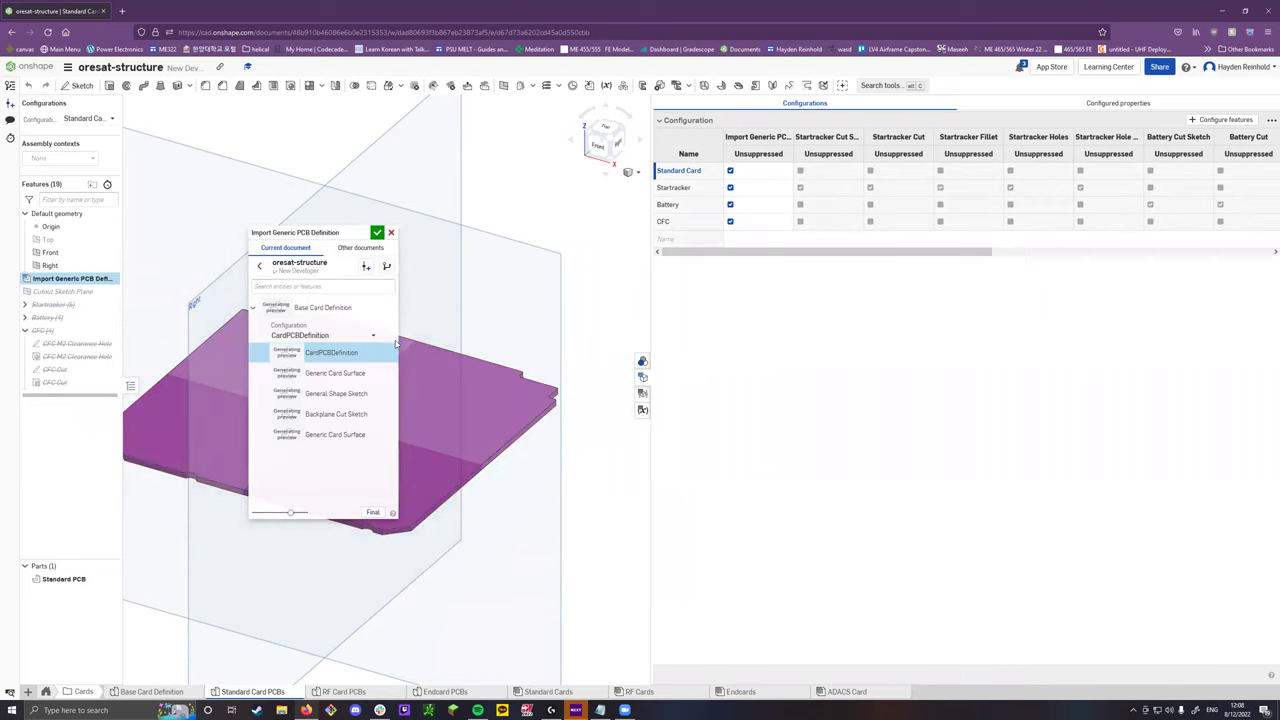
click(308, 337)
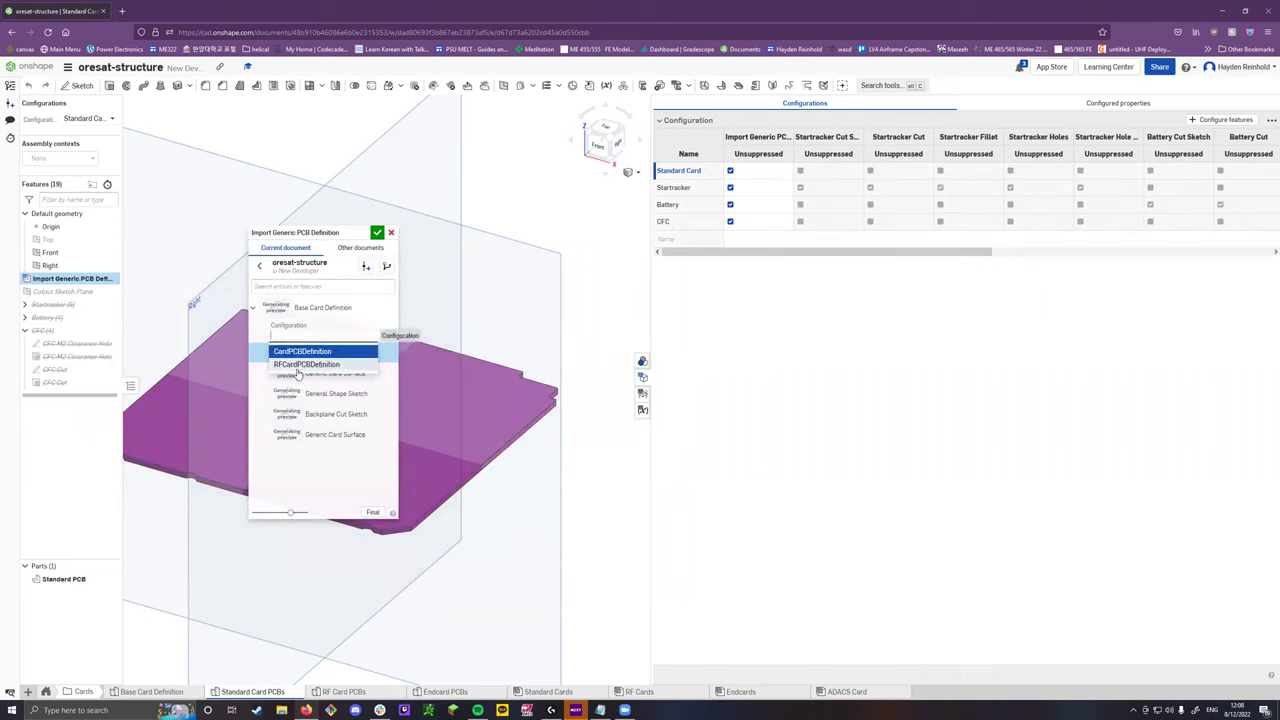
click(391, 232)
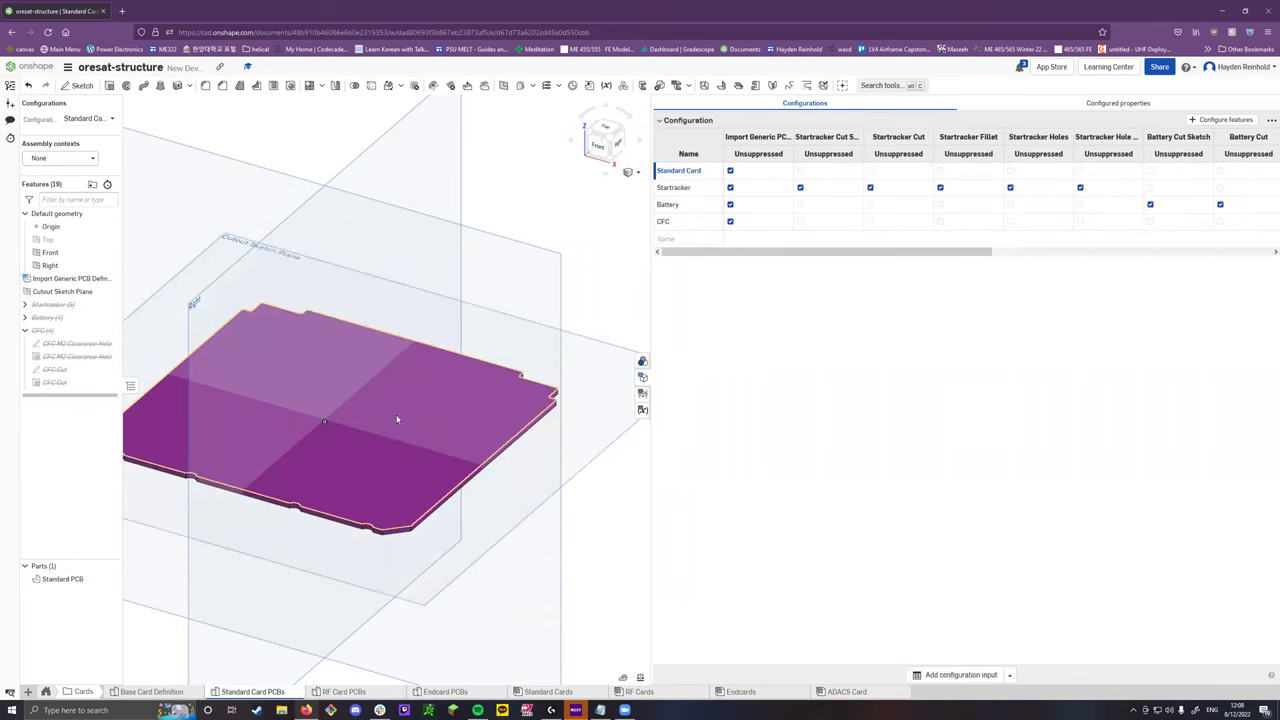
Collapse the CFC feature group and switch the part studio to the Startracker configuration to view its PCB cutout and holes.
scroll(400, 418, down, 3)
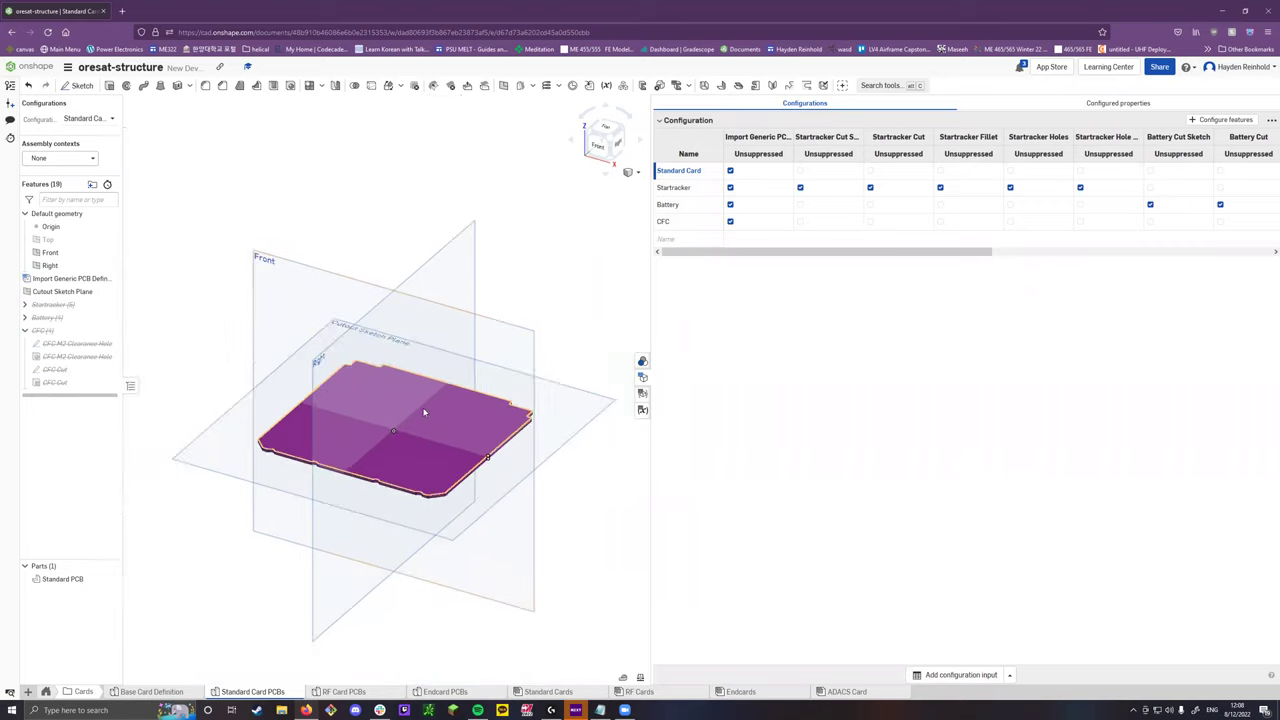
click(24, 331)
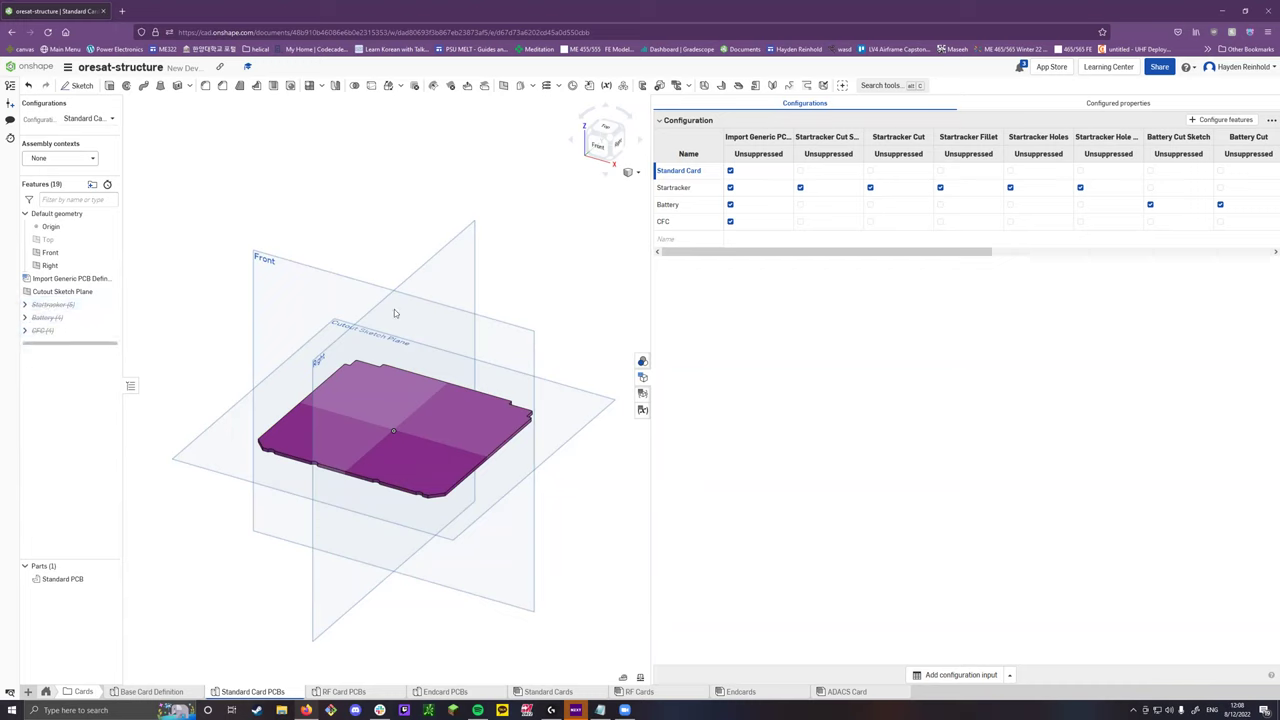
click(705, 199)
right_click(688, 190)
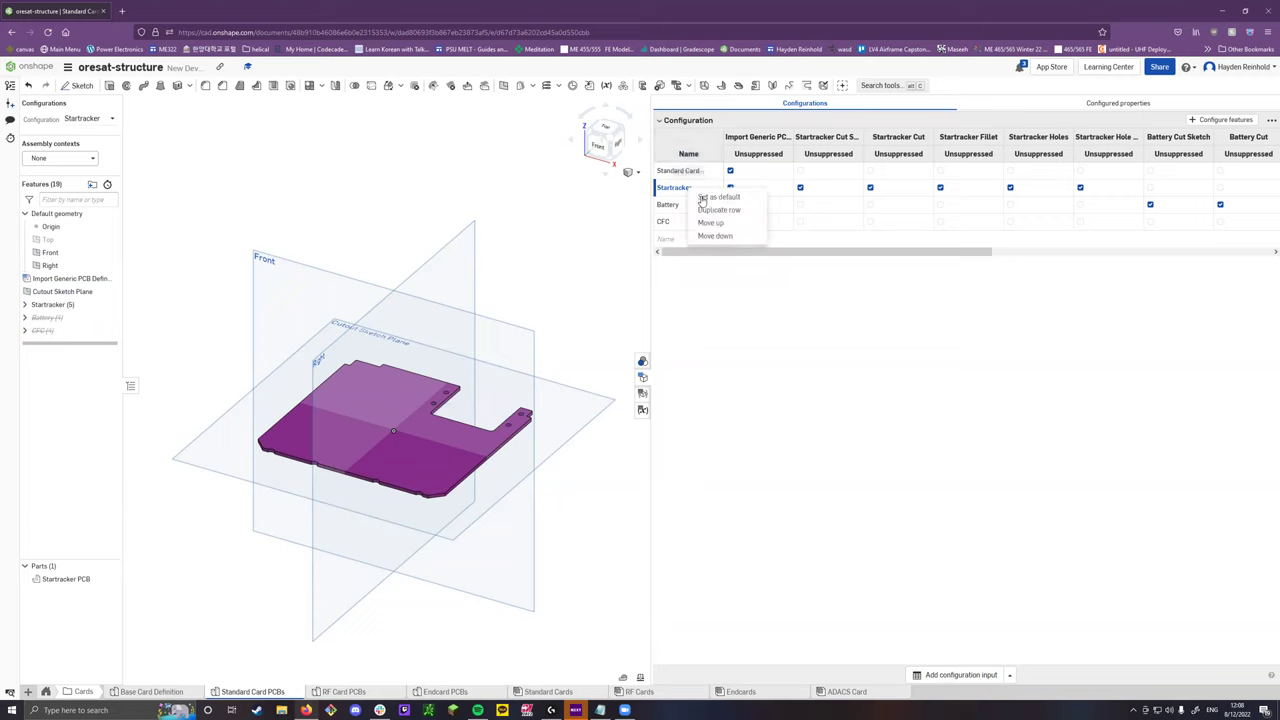
right_click(698, 173)
click(603, 194)
scroll(478, 414, up, 3)
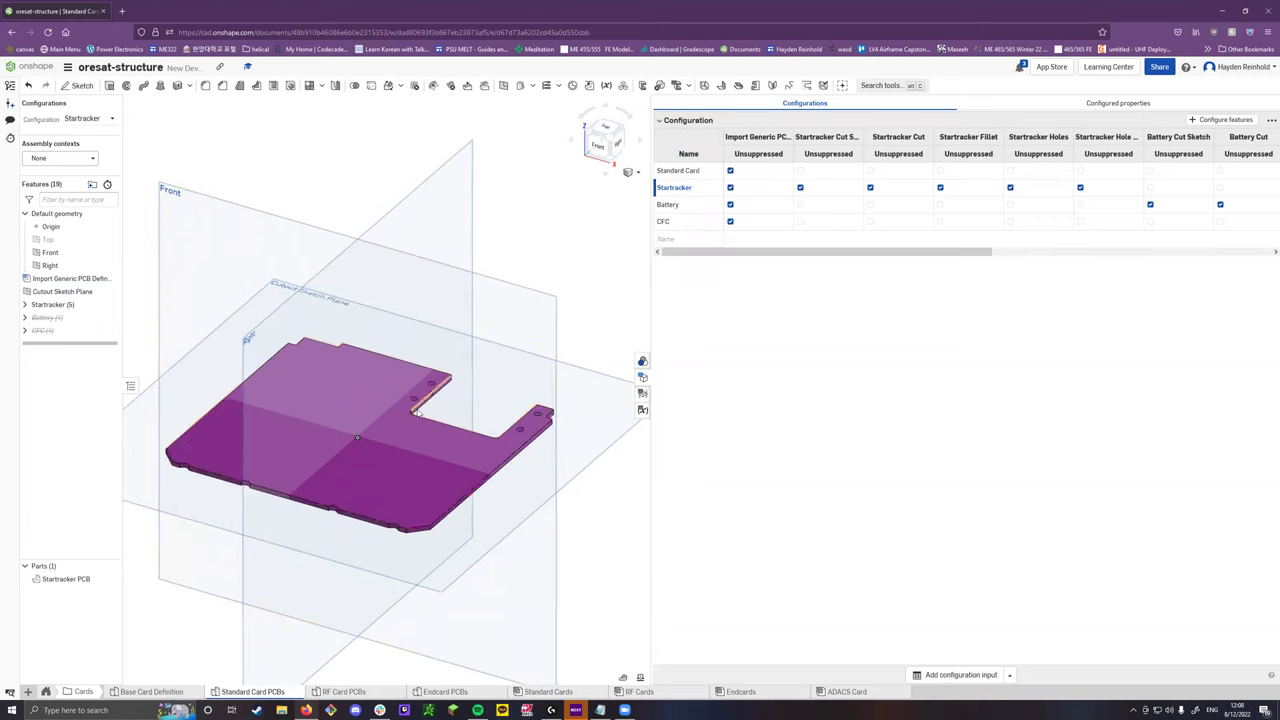
scroll(417, 411, up, 3)
scroll(430, 414, down, 2)
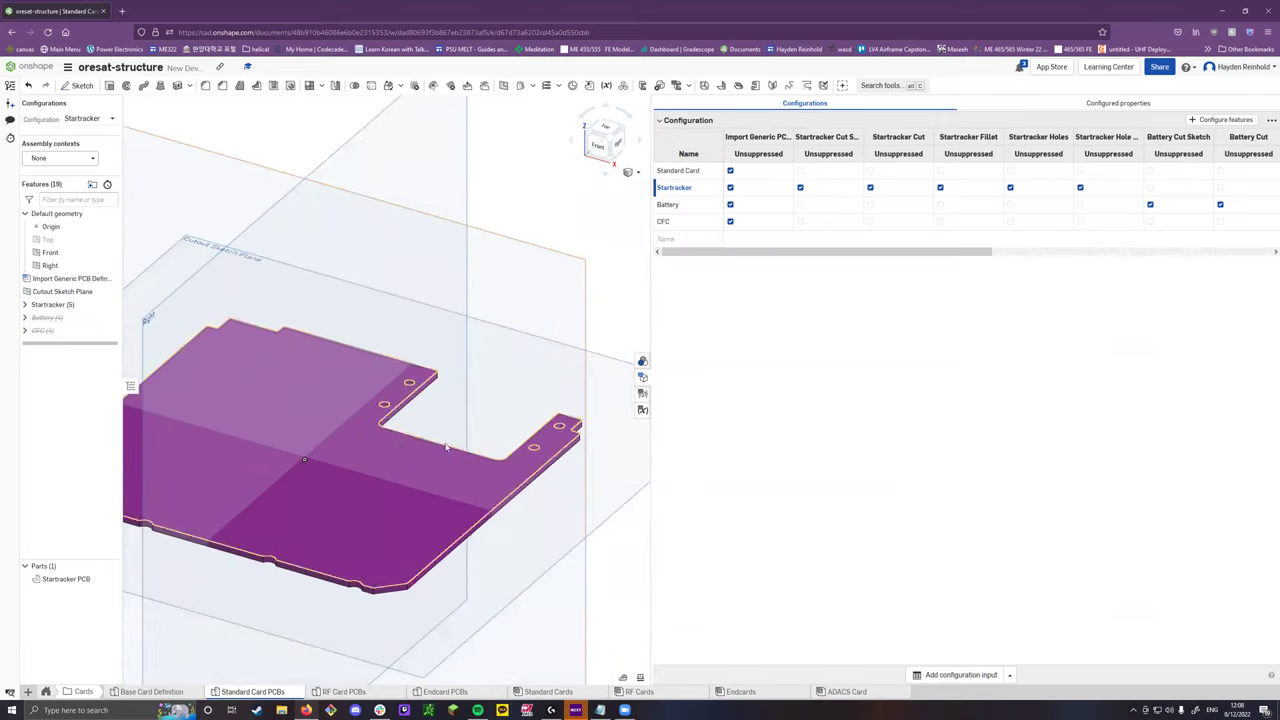
Expand the Startracker feature group, inspect the dimensions of the Startracker Cut Sketch, and close the sketch without changes.
click(25, 305)
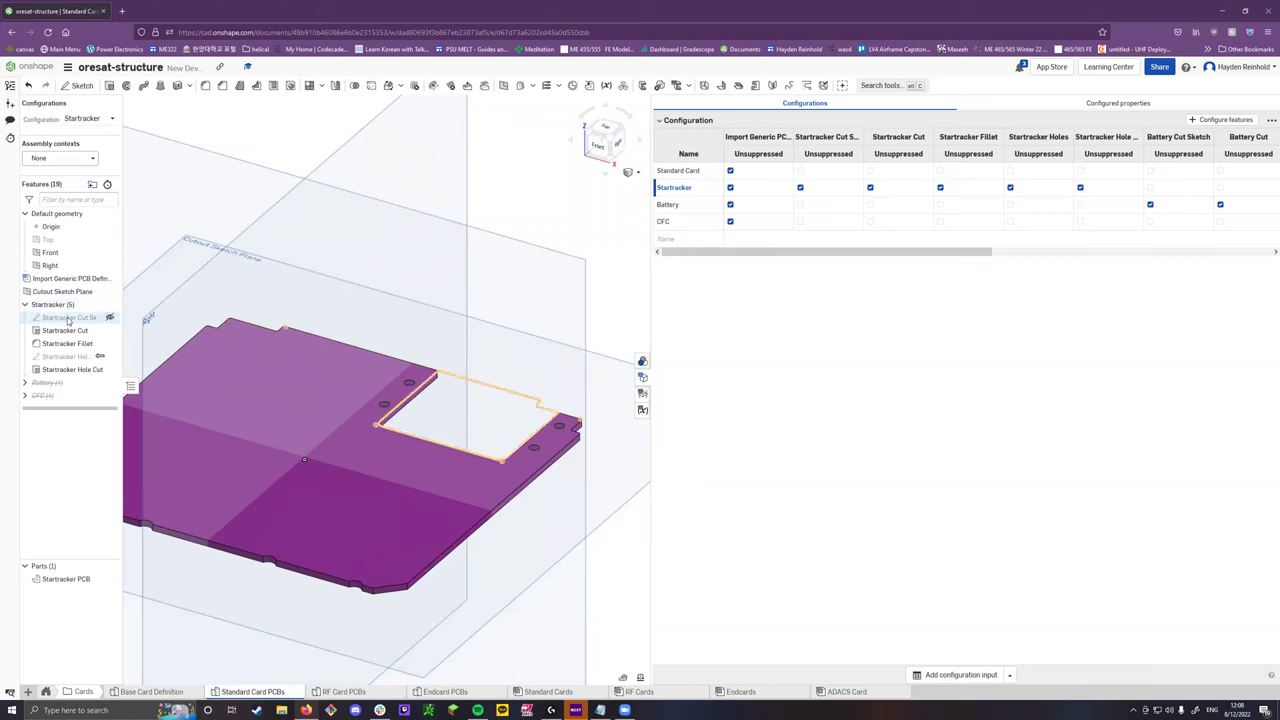
right_click(68, 320)
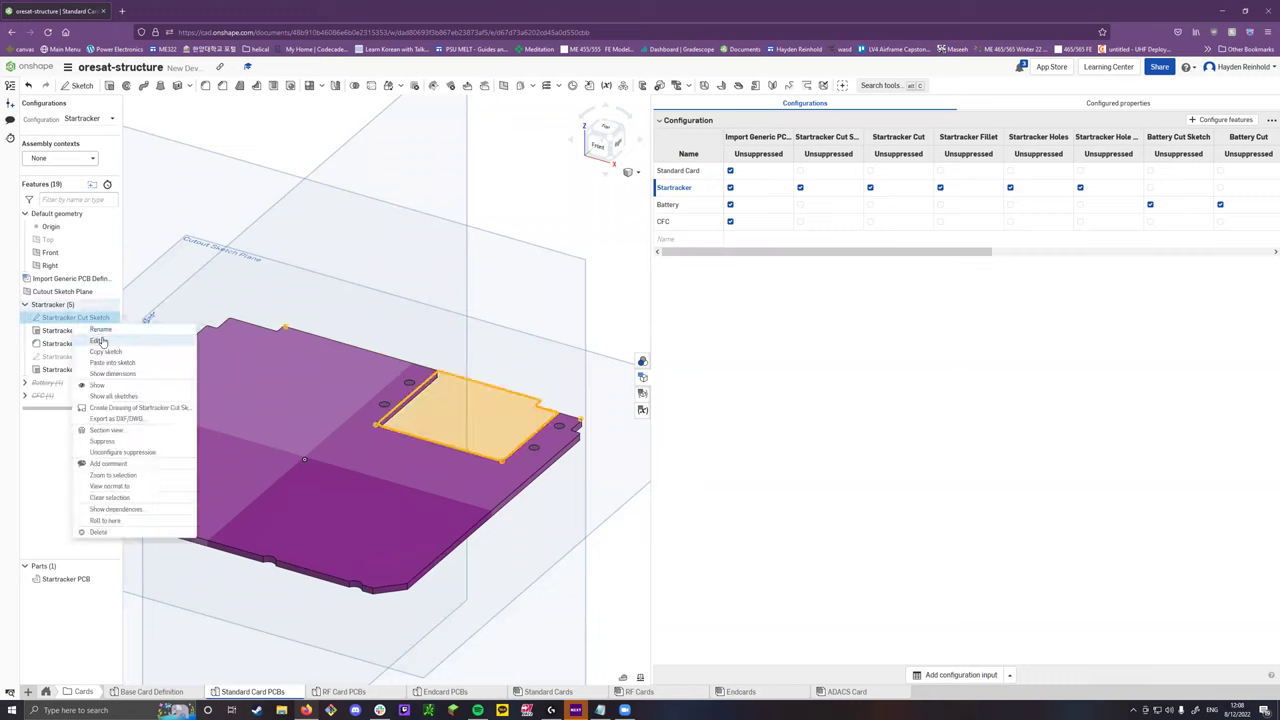
click(98, 341)
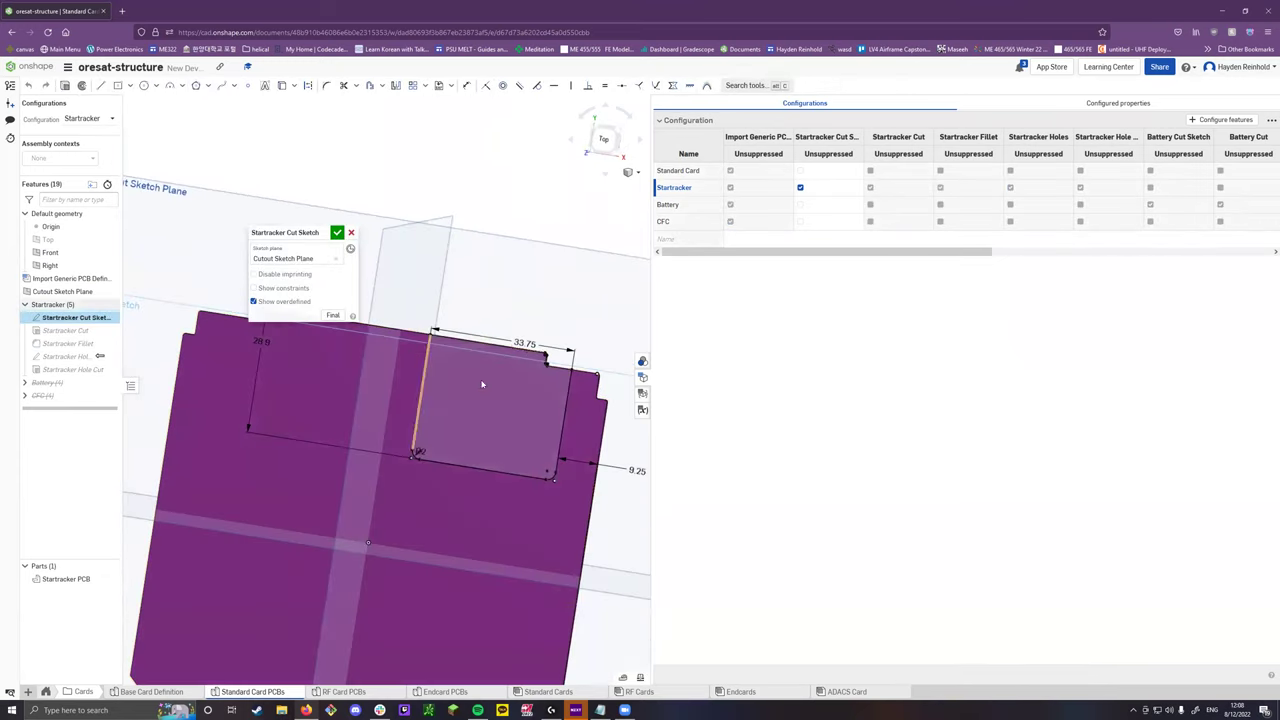
click(350, 234)
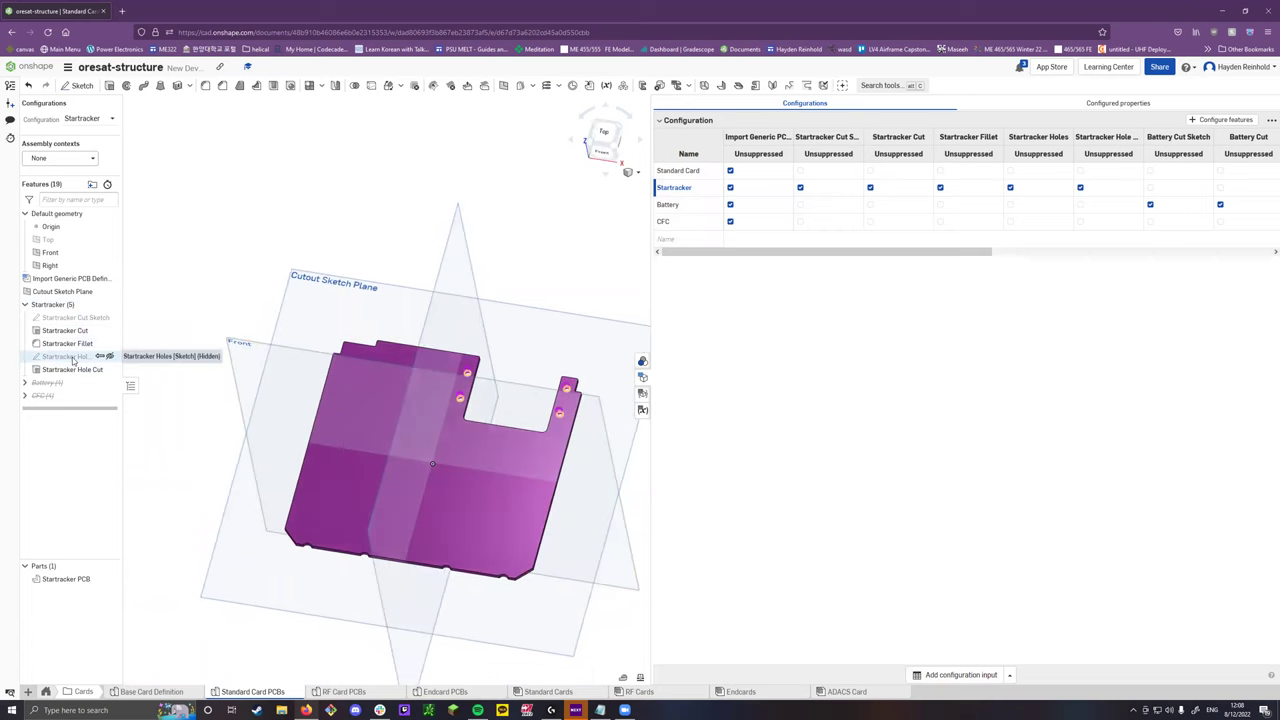
Open the Startracker Holes sketch to inspect its hole circles, and close it without changes.
right_click(74, 360)
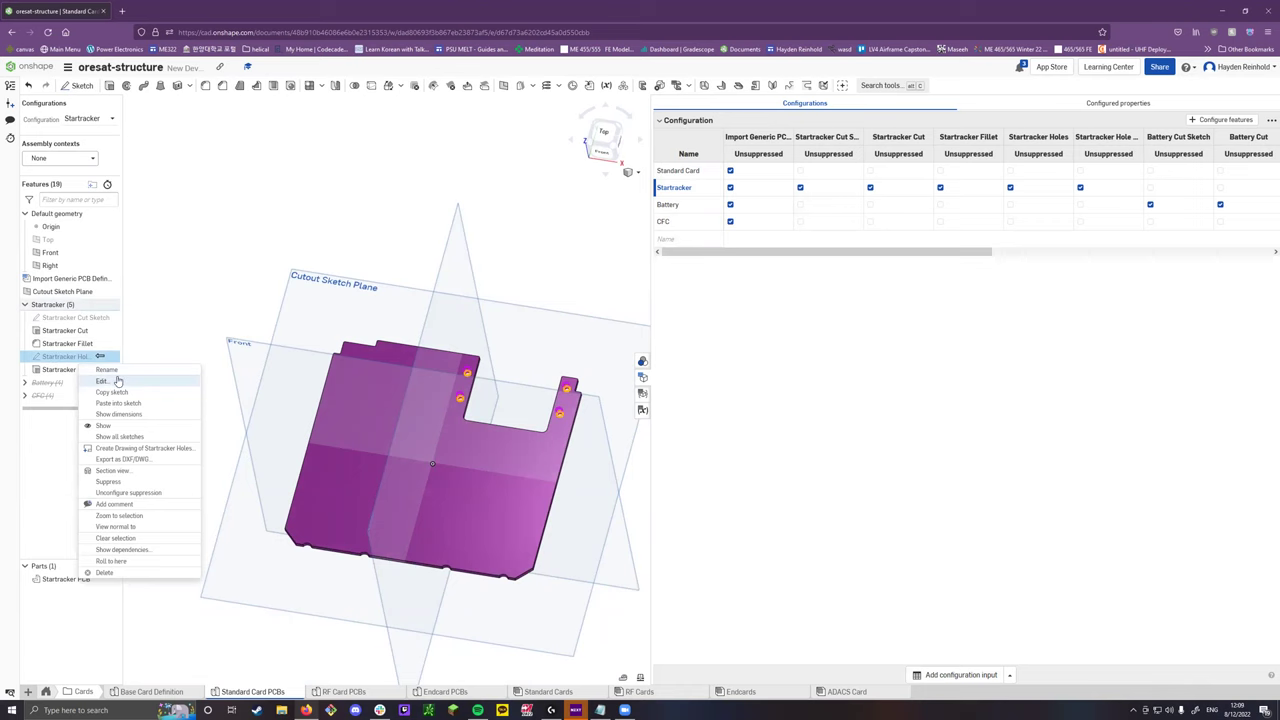
click(110, 381)
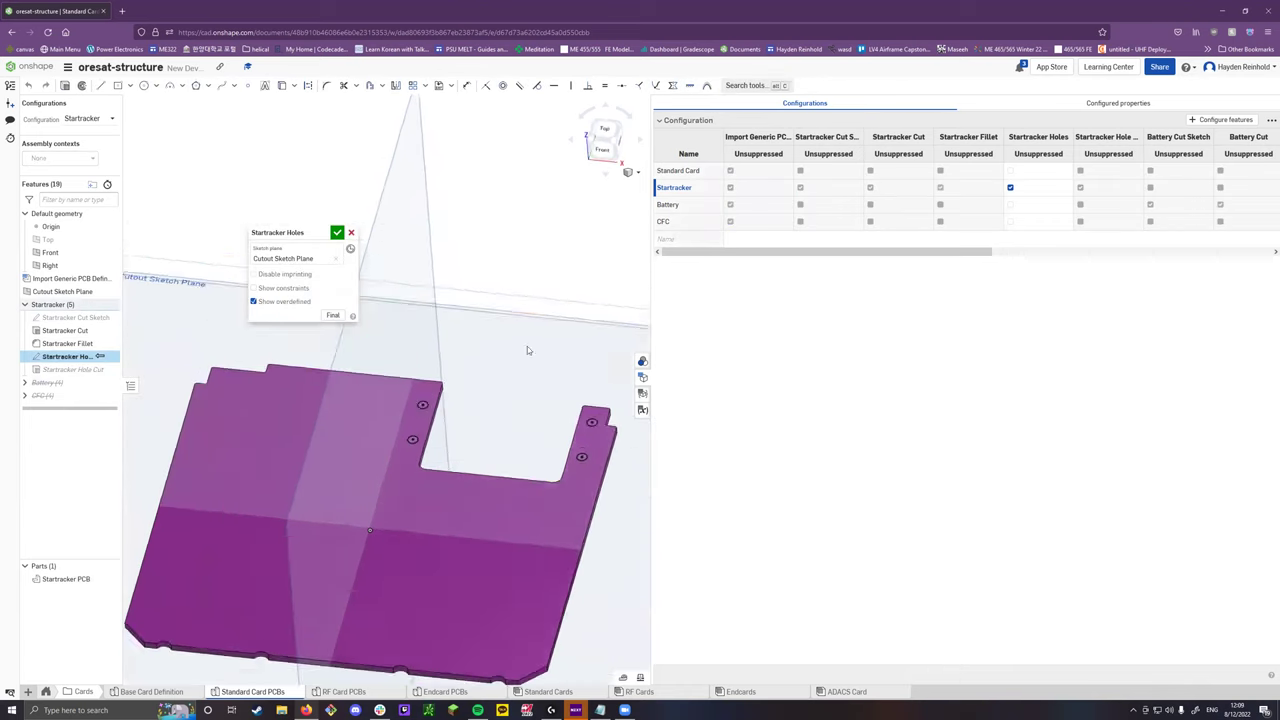
click(352, 233)
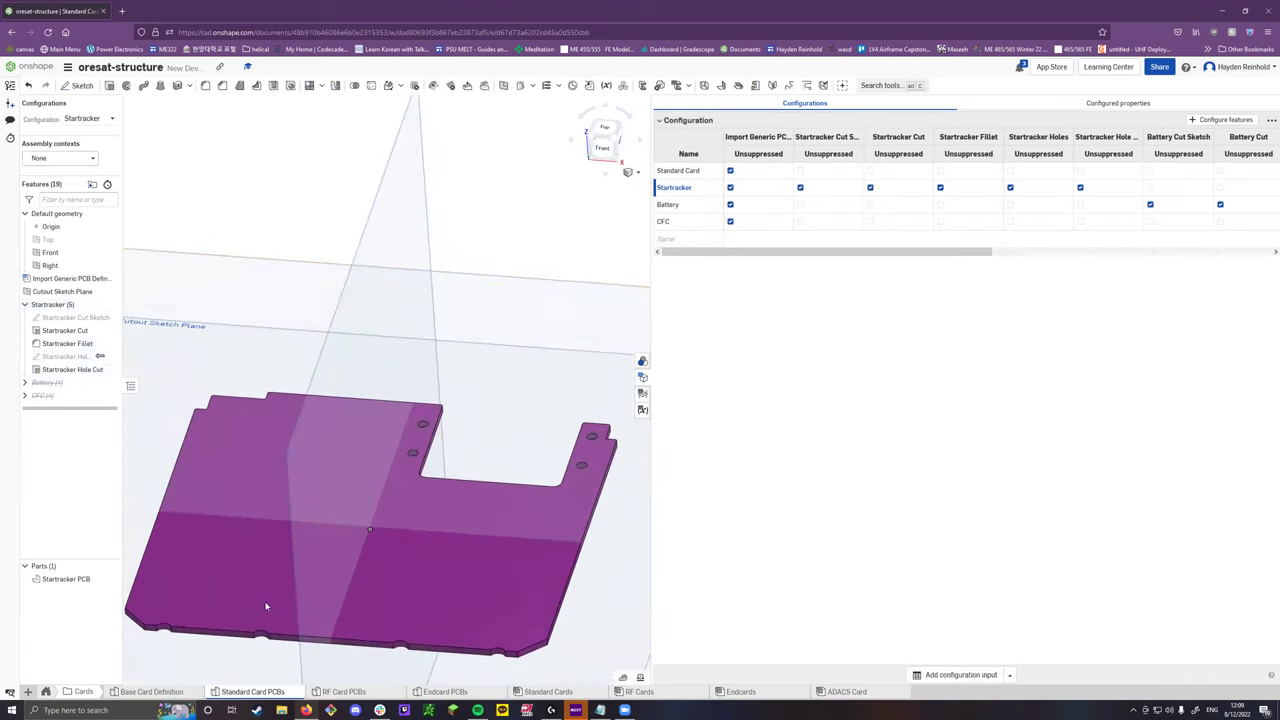
Open the Star Tracker Card assembly in the Cameras folder and update the assembly context of its Startracker PCB.
click(45, 692)
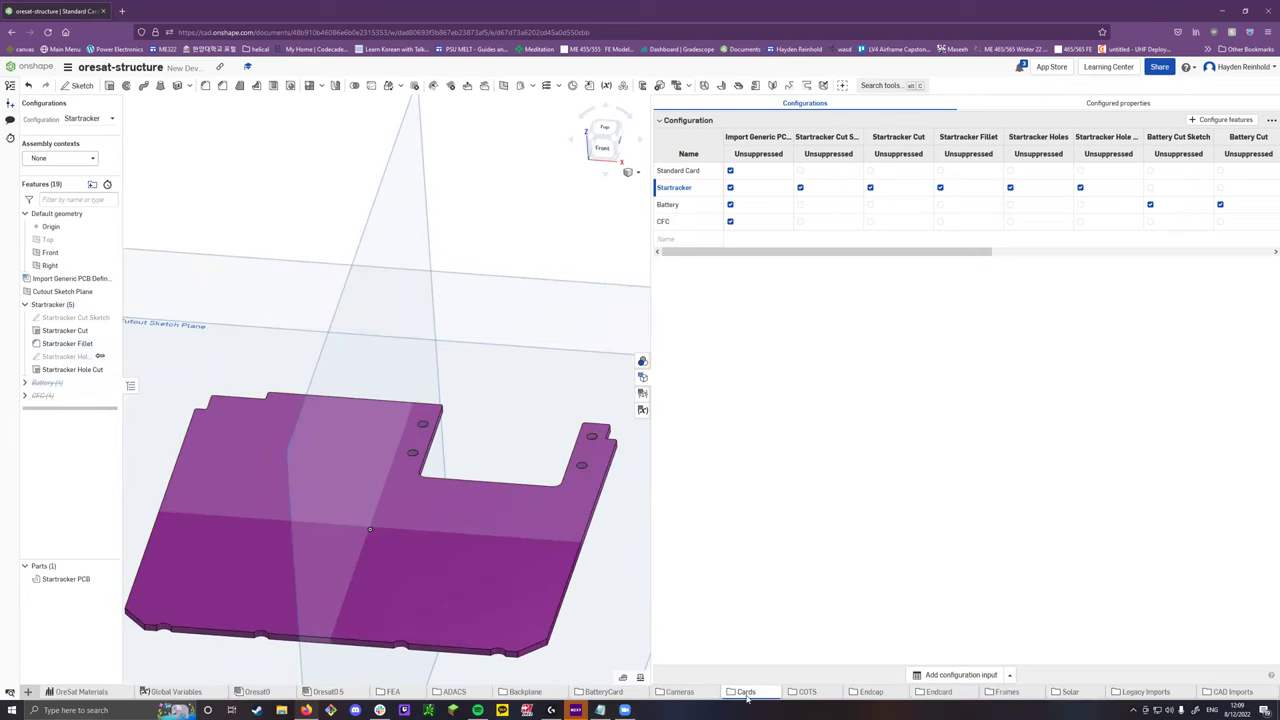
click(350, 692)
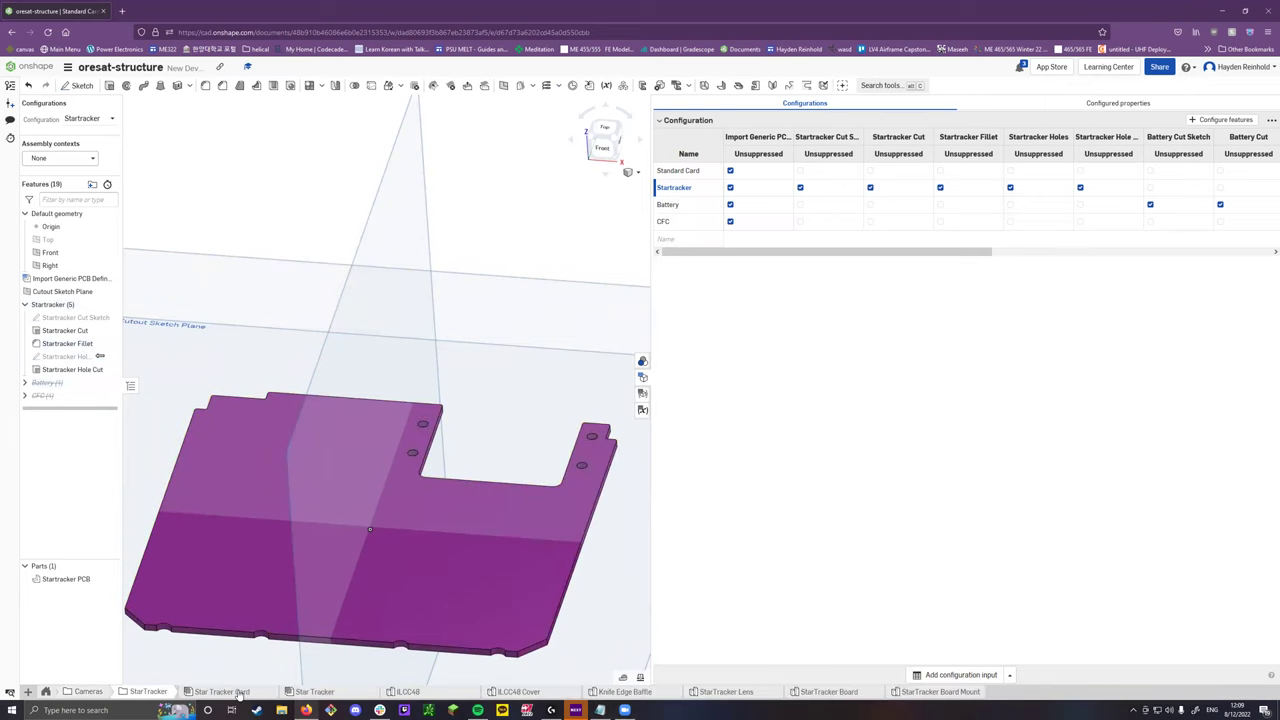
click(236, 692)
click(25, 162)
right_click(57, 175)
mouse_move(170, 310)
click(210, 310)
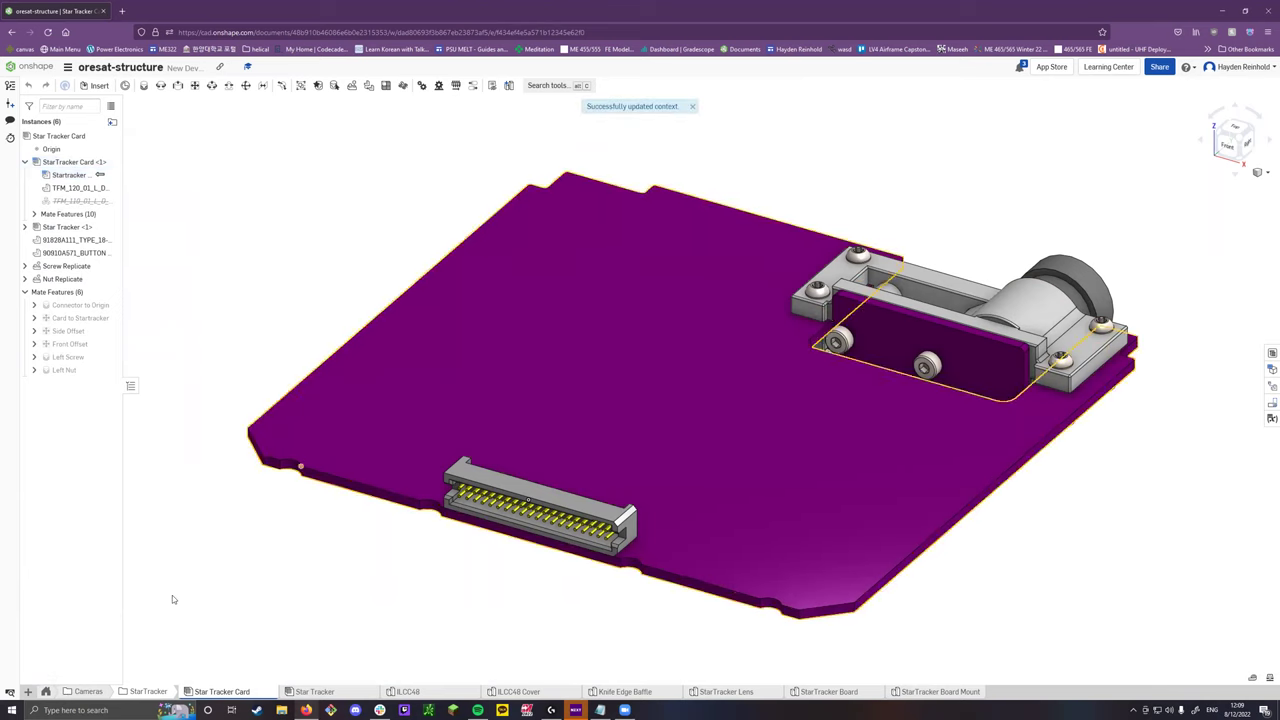
Return to the Standard Card PCBs part studio in the Cards folder and activate Context 1 of the Star Tracker Card.
click(46, 693)
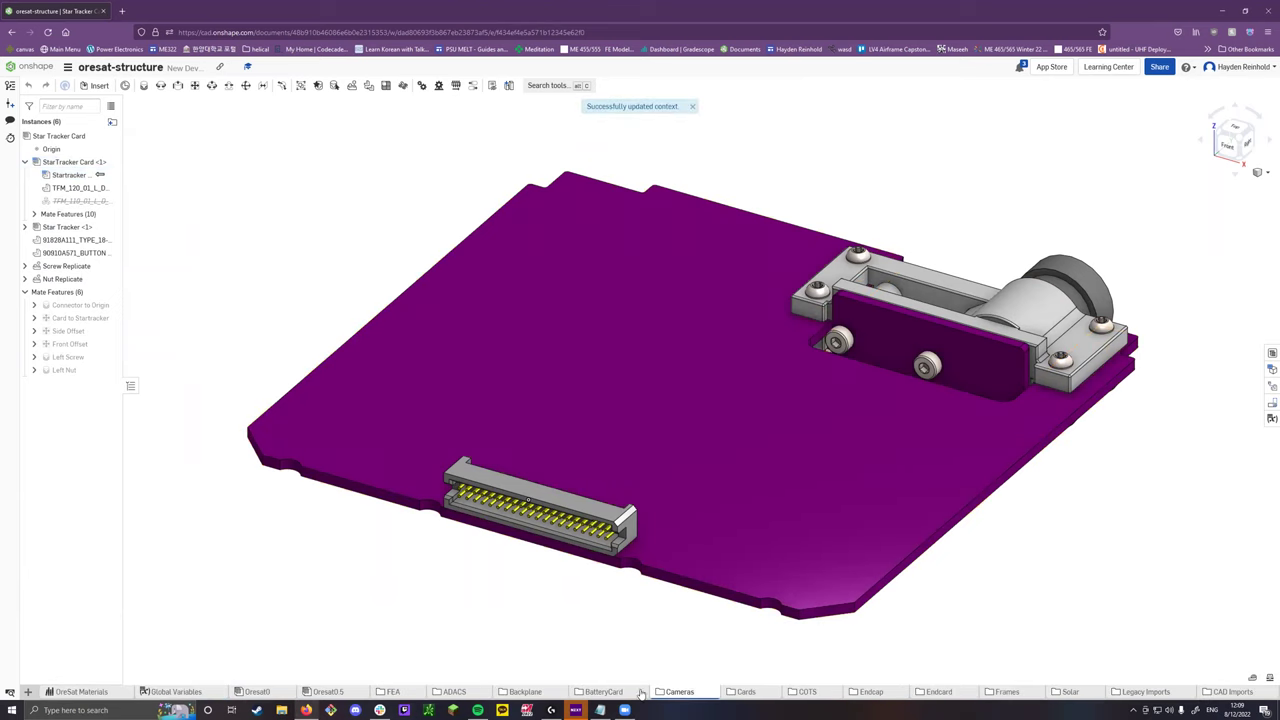
click(746, 692)
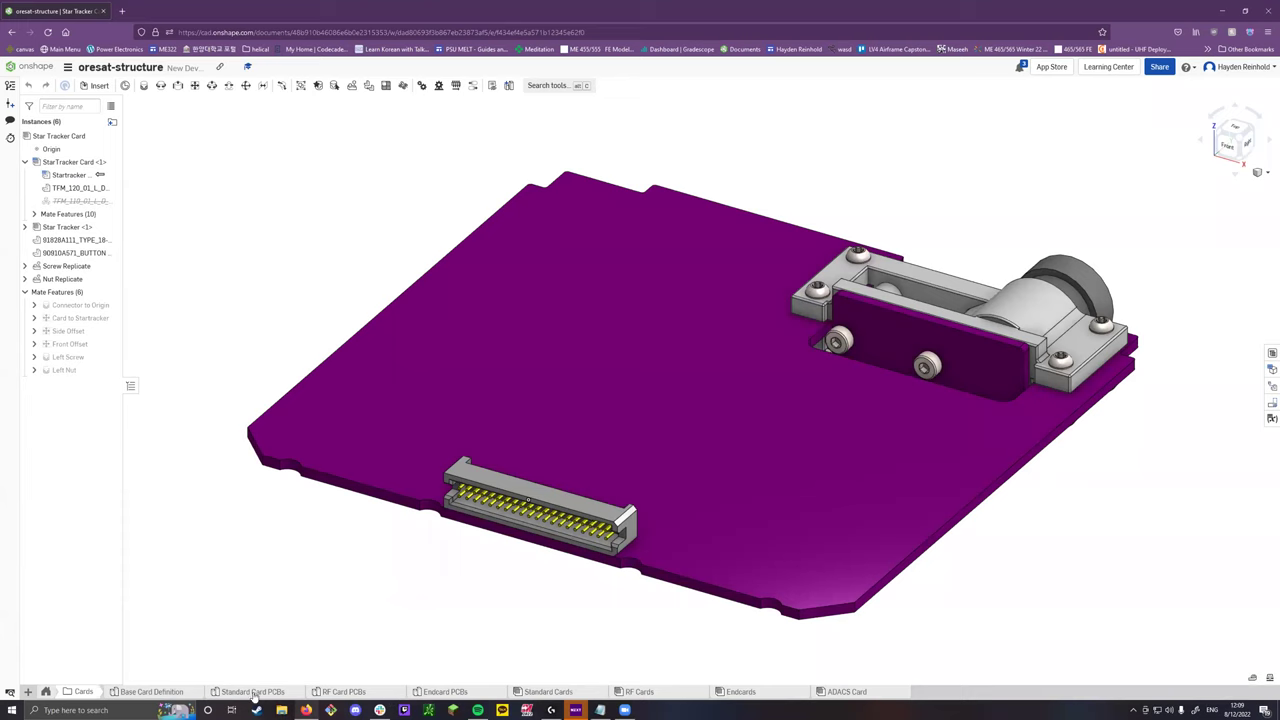
click(255, 692)
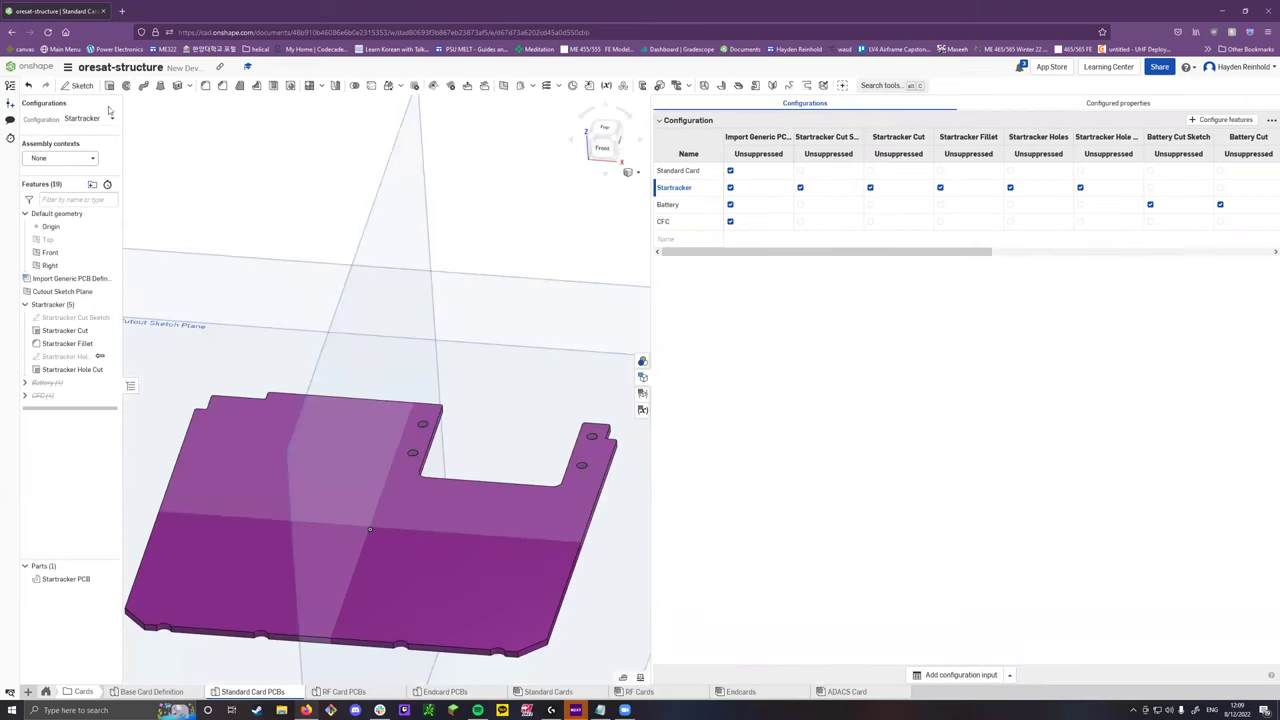
click(70, 159)
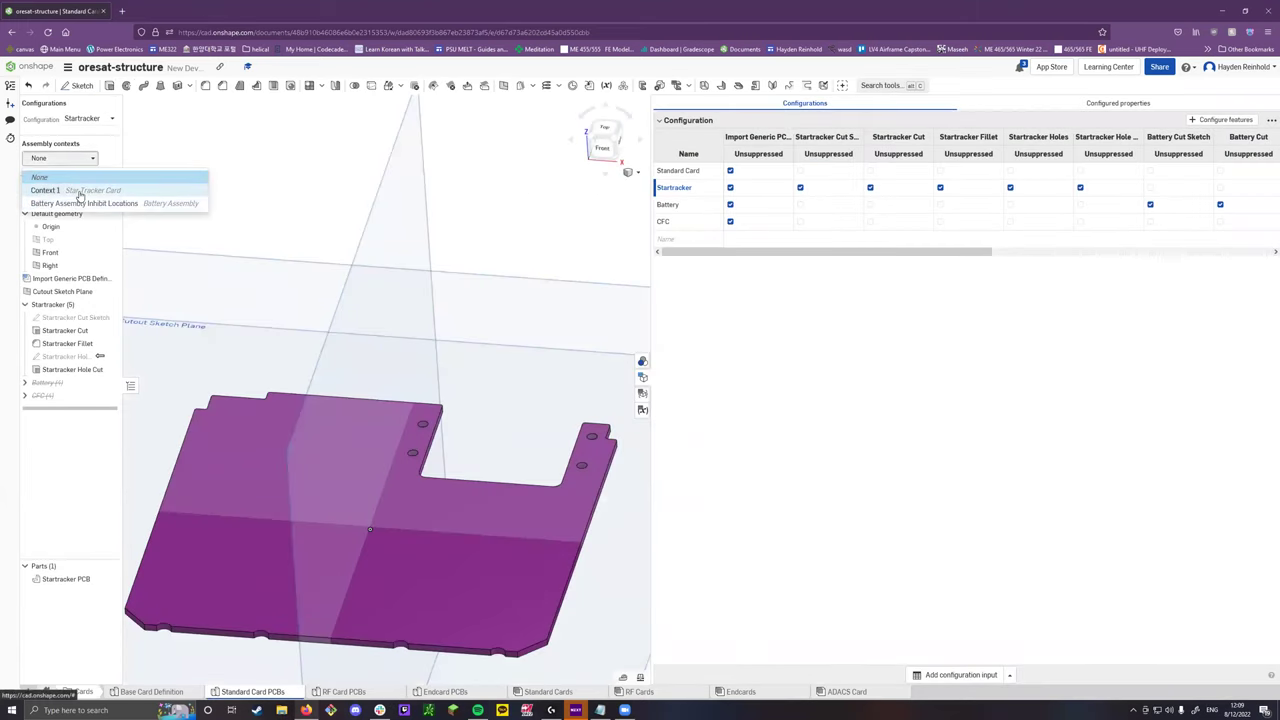
click(70, 190)
right_drag(475, 326, 477, 369)
scroll(475, 376, up, 5)
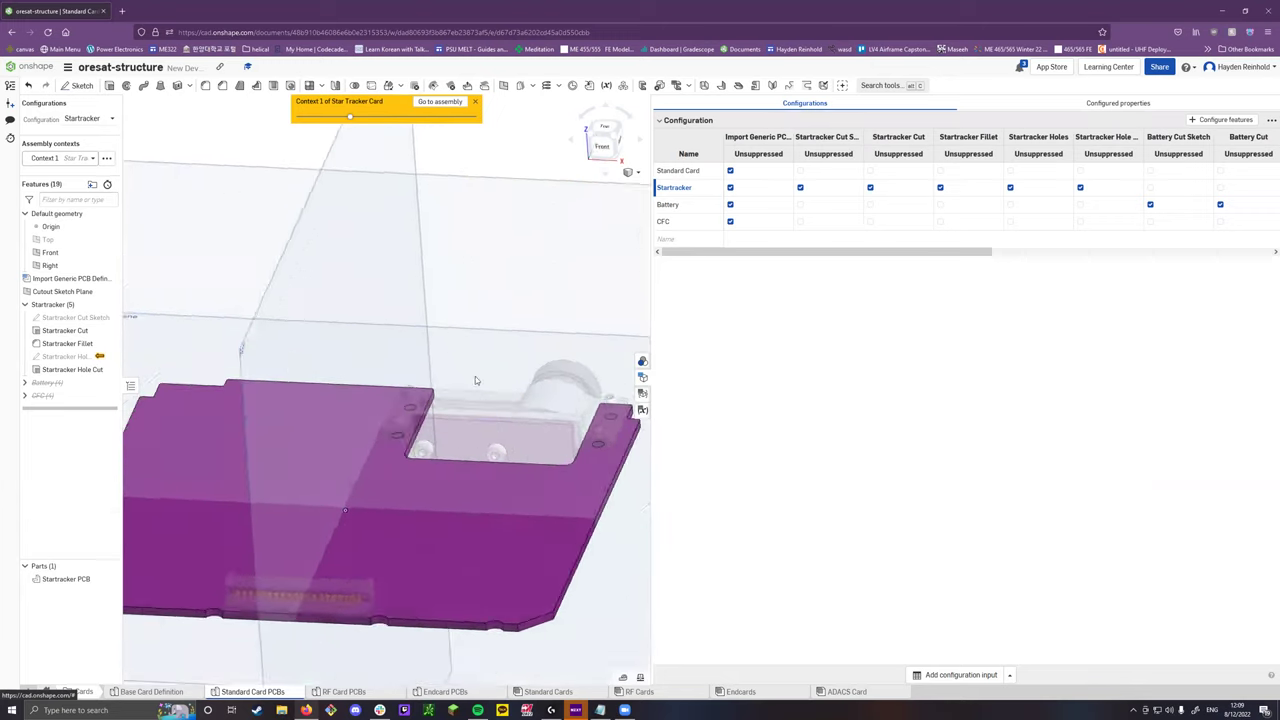
scroll(616, 459, up, 3)
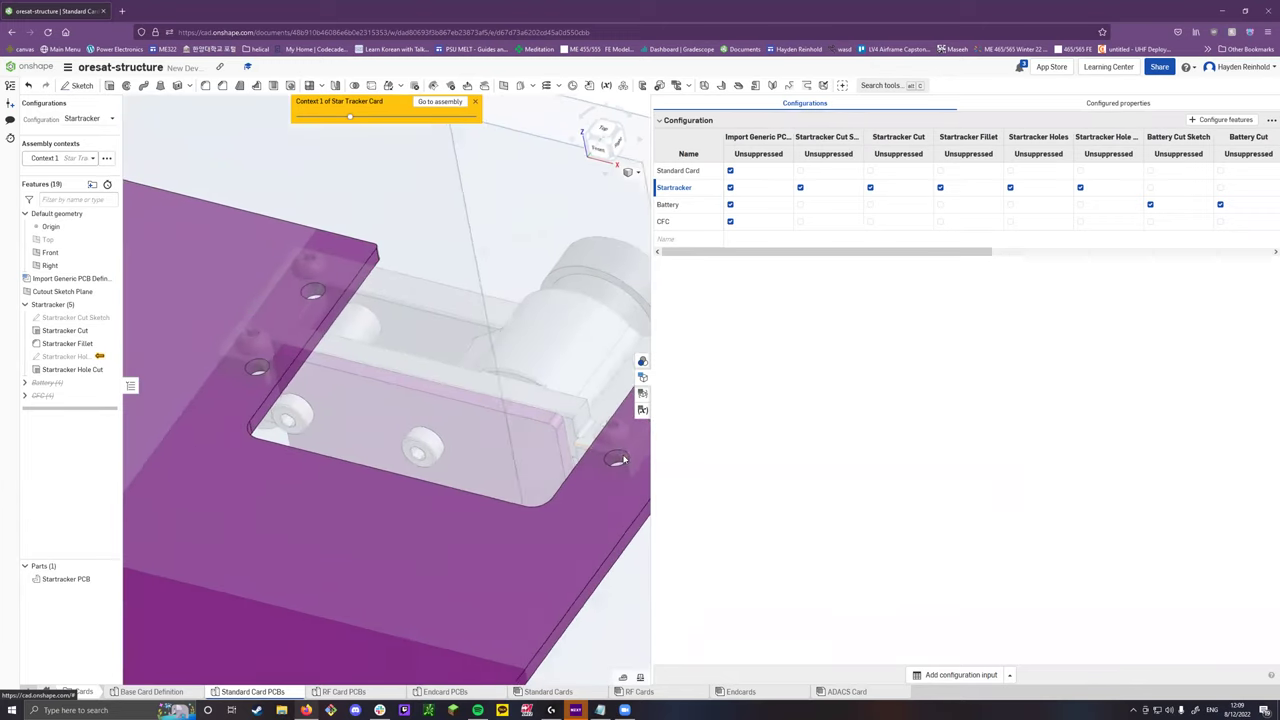
scroll(153, 379, down, 2)
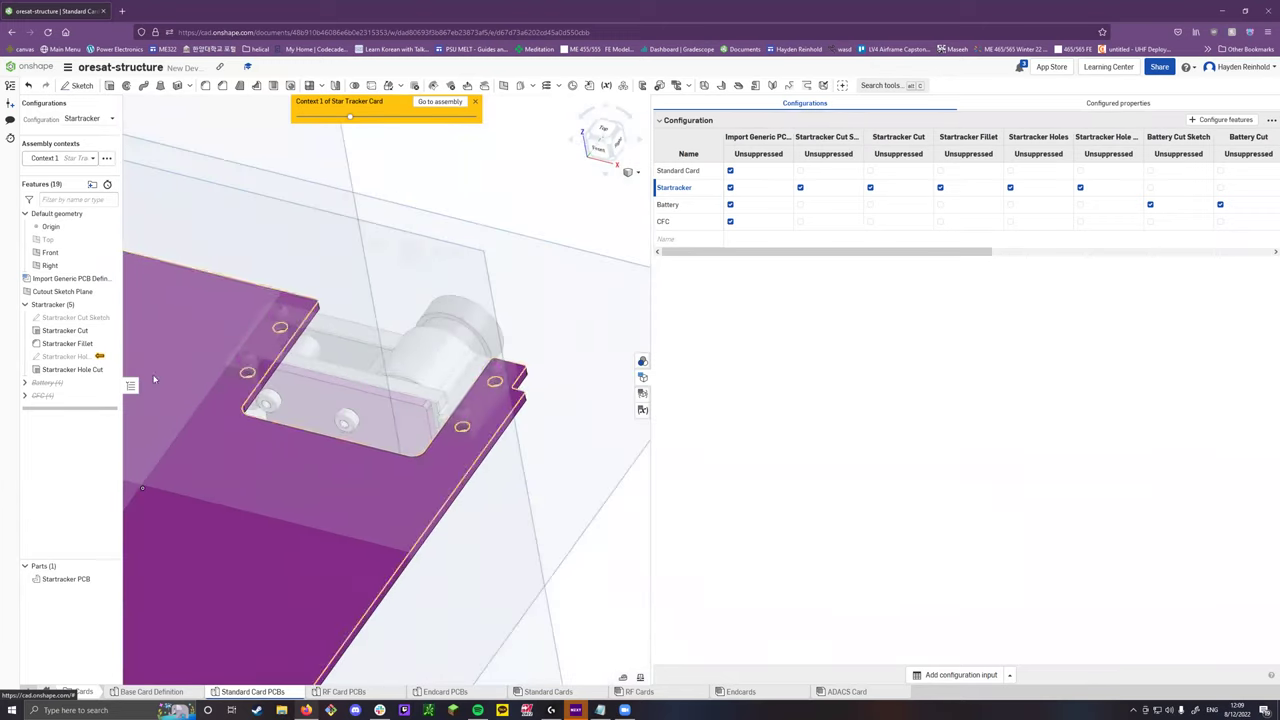
Highlight the Startracker Holes sketch to compare its circles with the star tracker mount, then leave the assembly context and clear the selection.
click(65, 356)
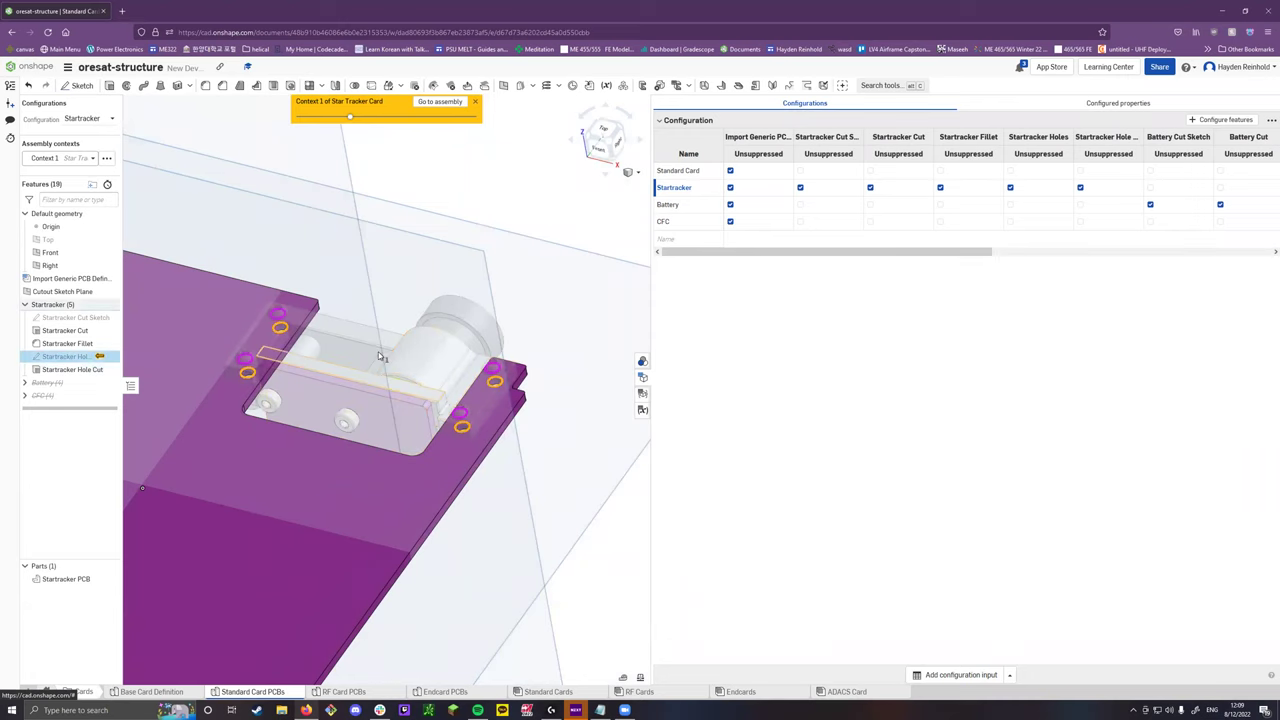
right_drag(480, 385, 548, 367)
right_drag(405, 357, 420, 359)
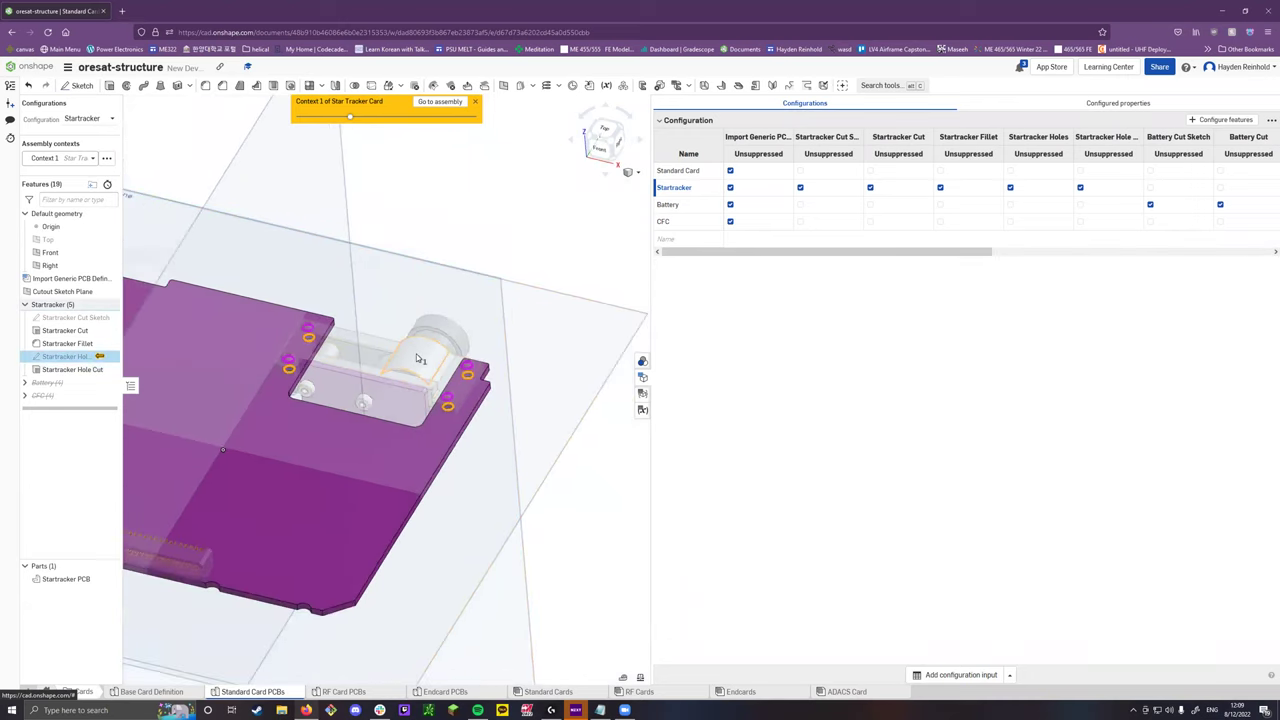
scroll(448, 405, up, 5)
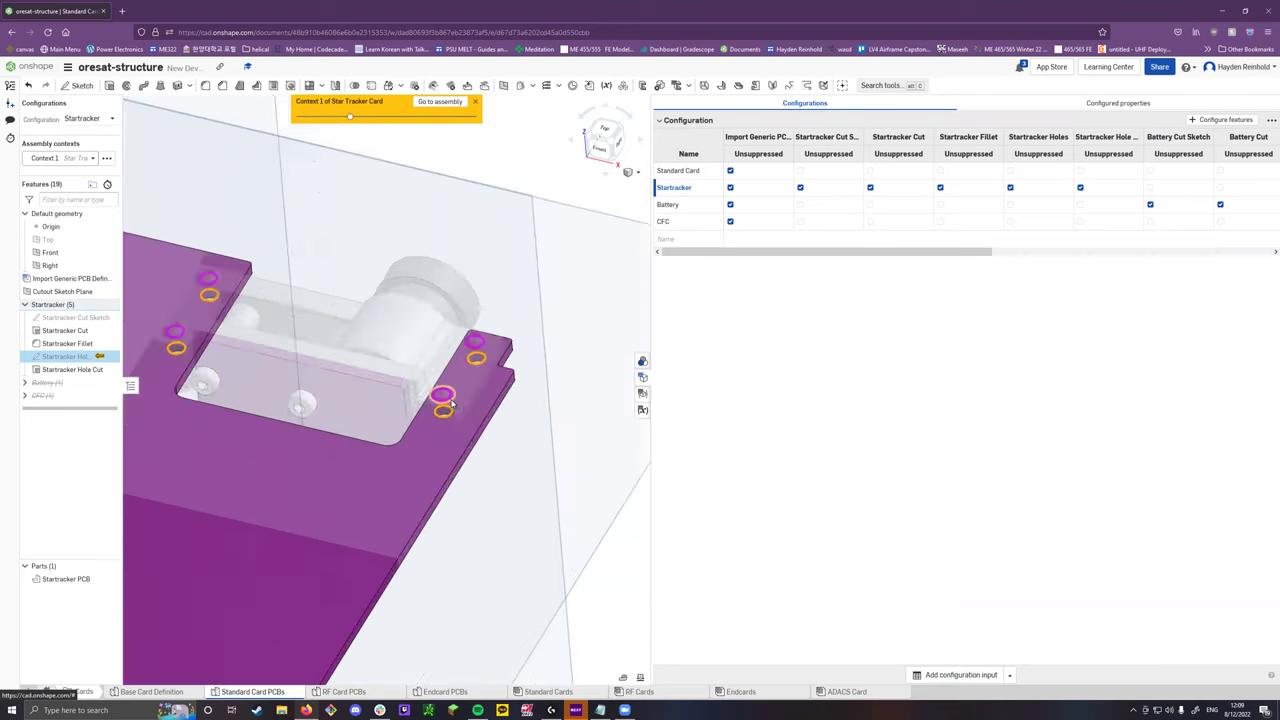
scroll(445, 416, up, 2)
scroll(466, 417, down, 5)
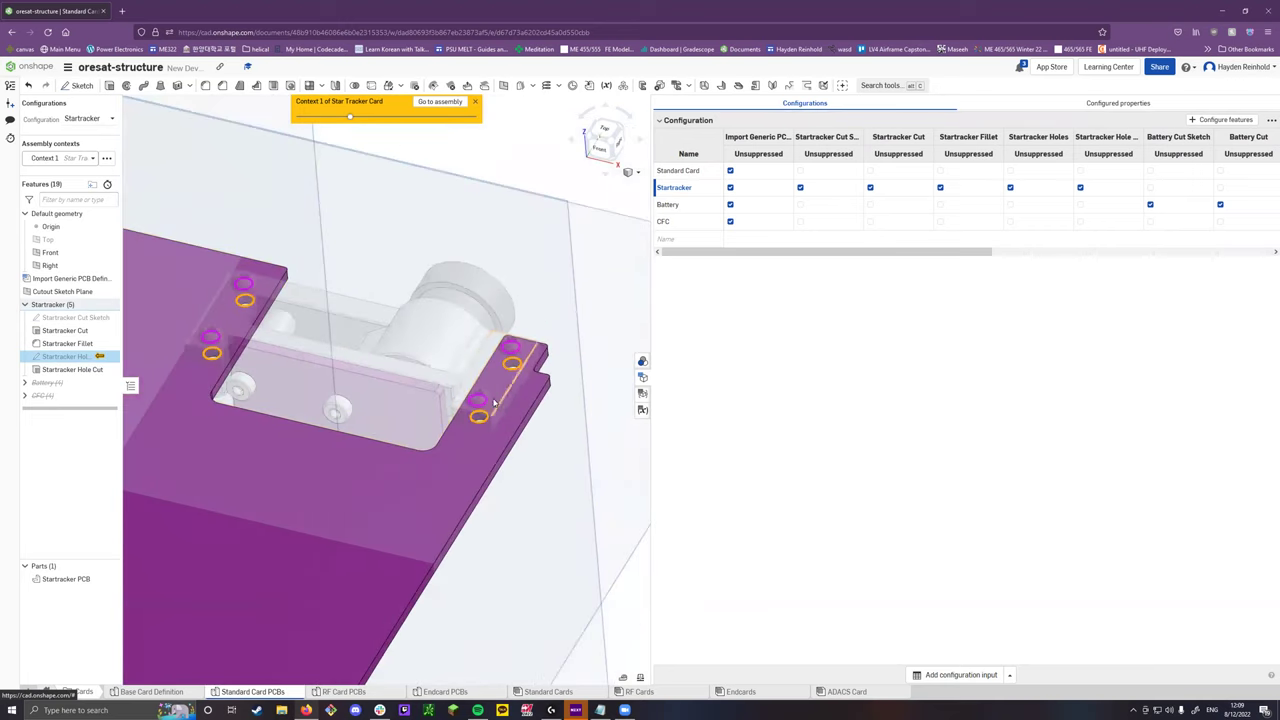
scroll(505, 387, down, 6)
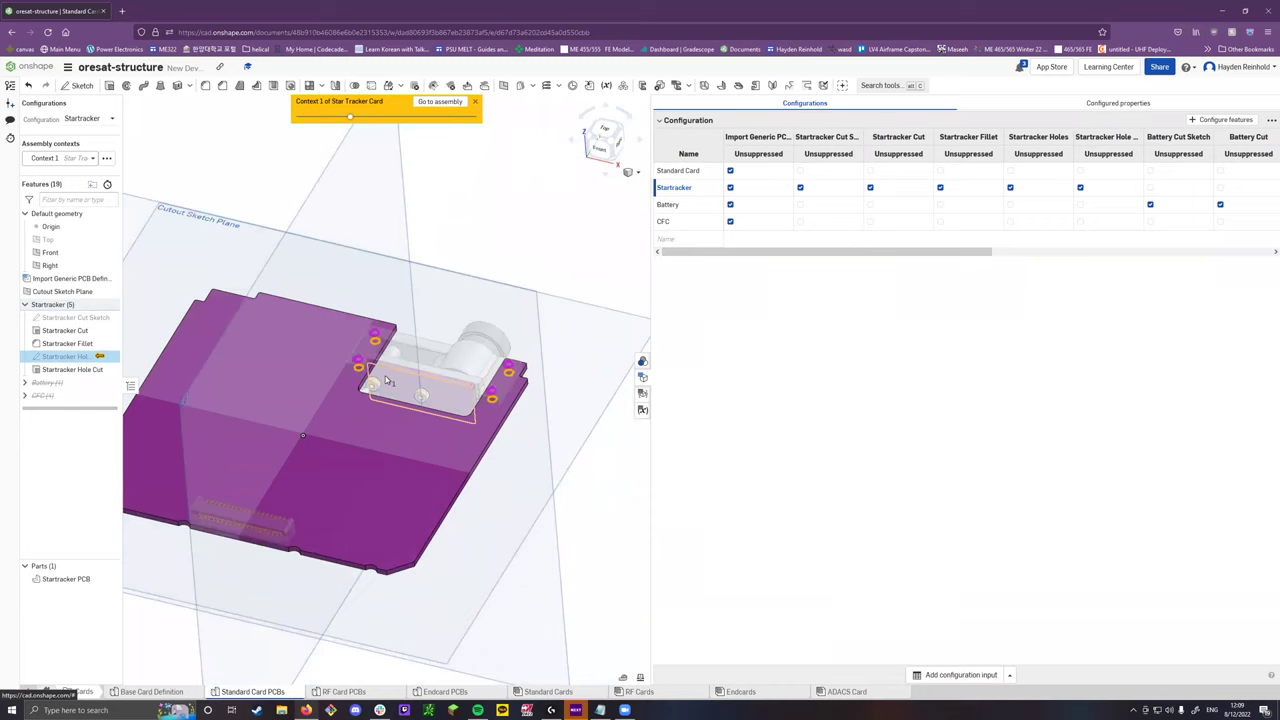
scroll(510, 392, up, 6)
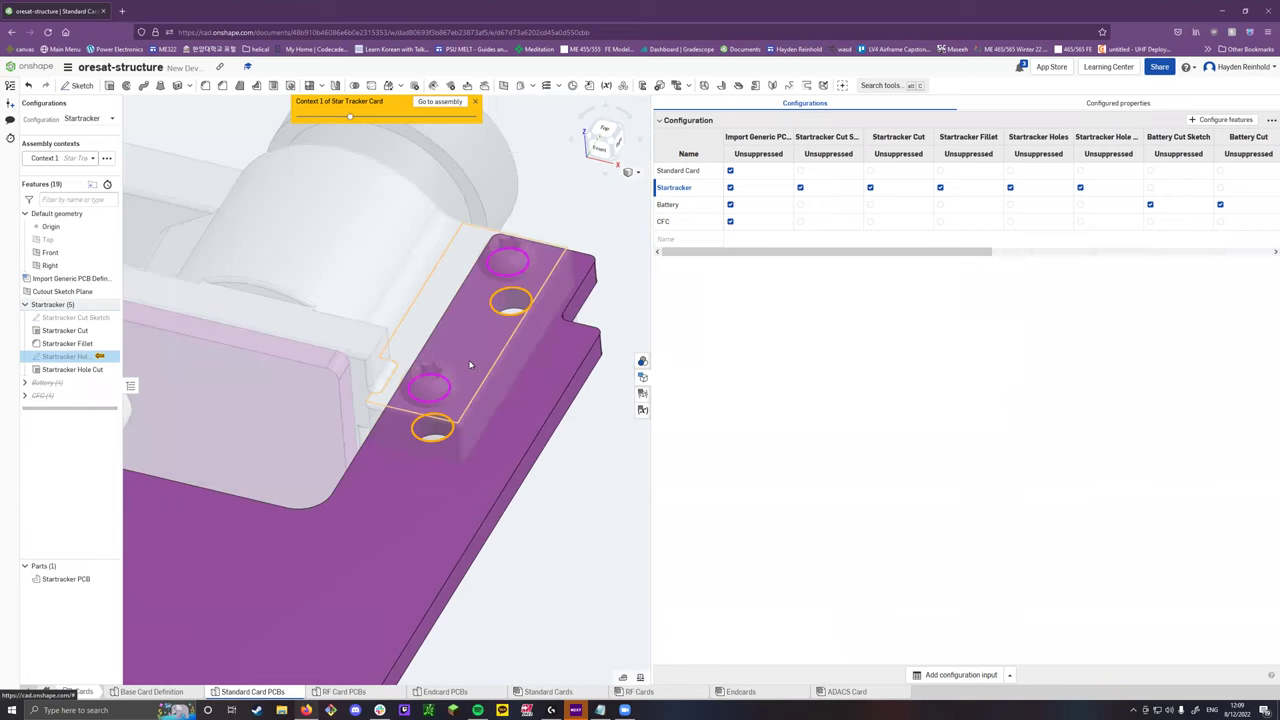
scroll(470, 365, down, 3)
scroll(453, 410, down, 3)
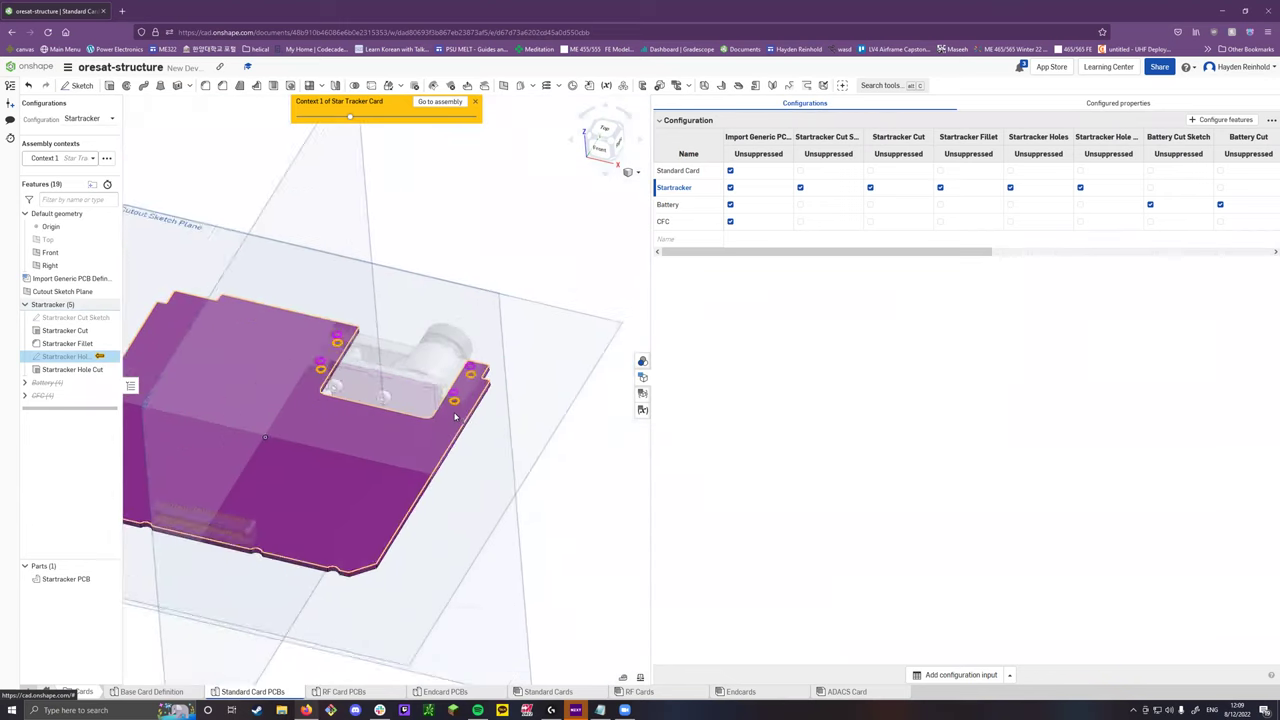
scroll(454, 416, down, 2)
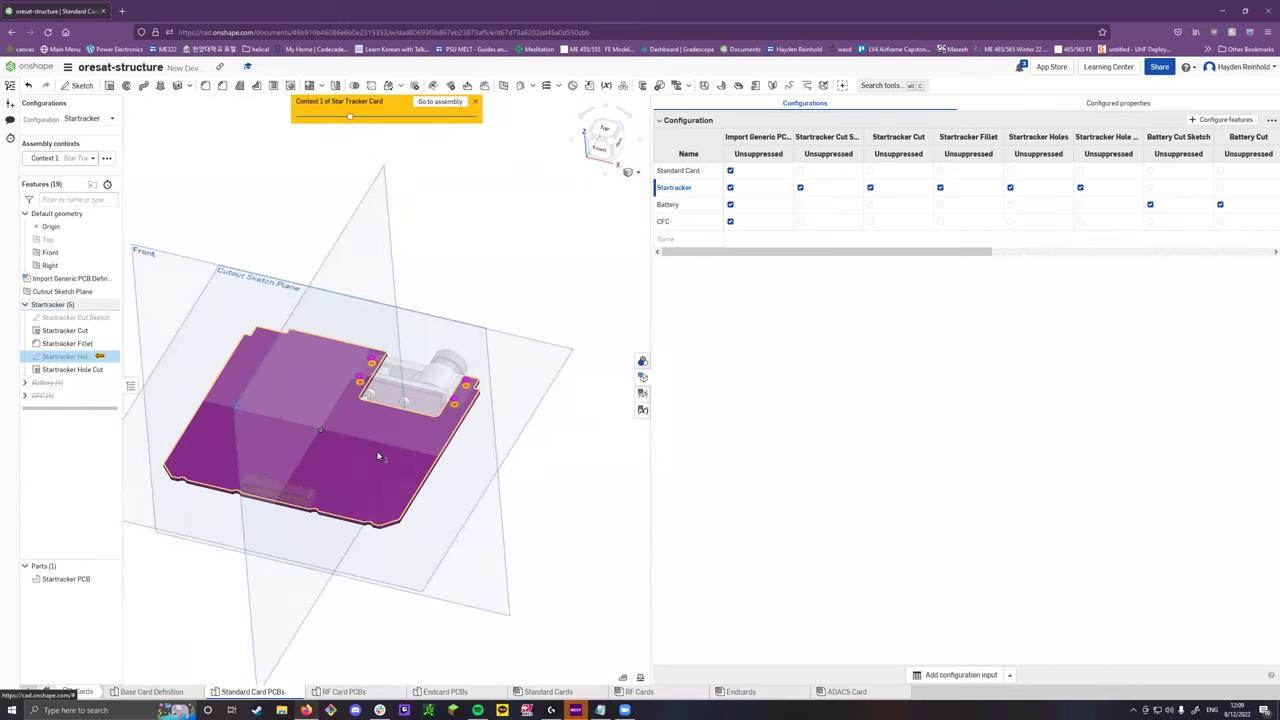
click(475, 101)
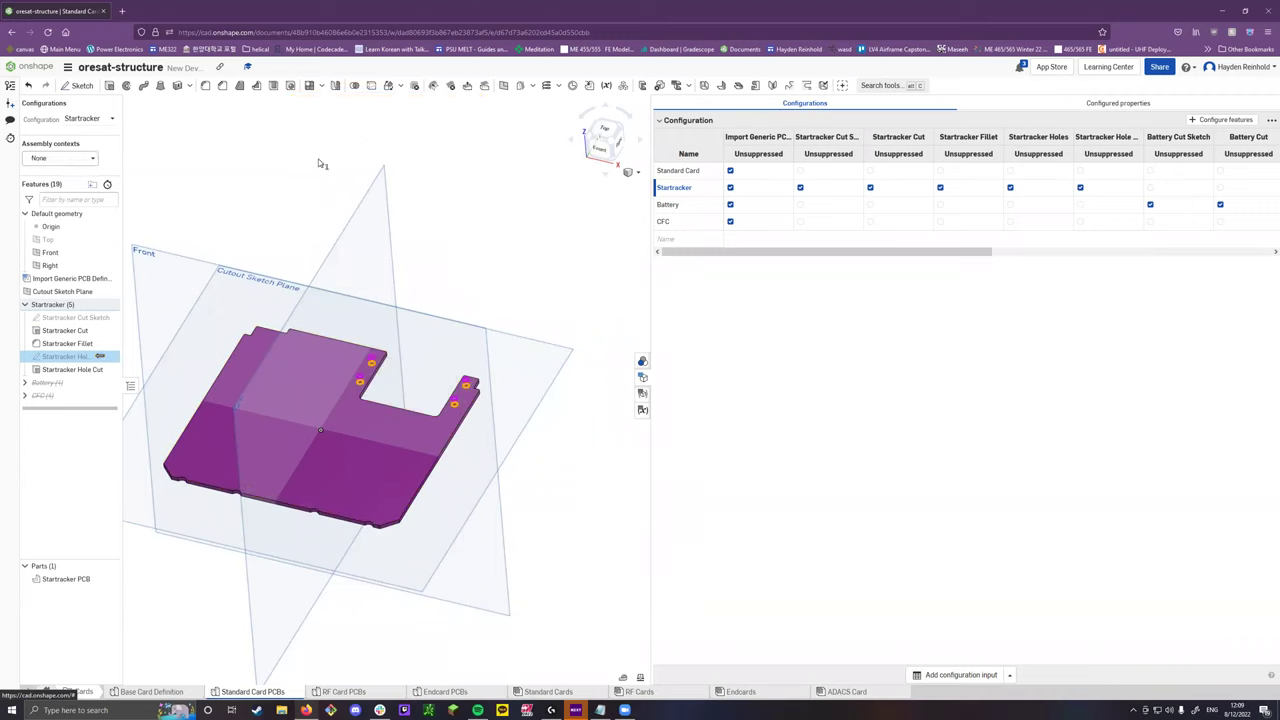
click(217, 183)
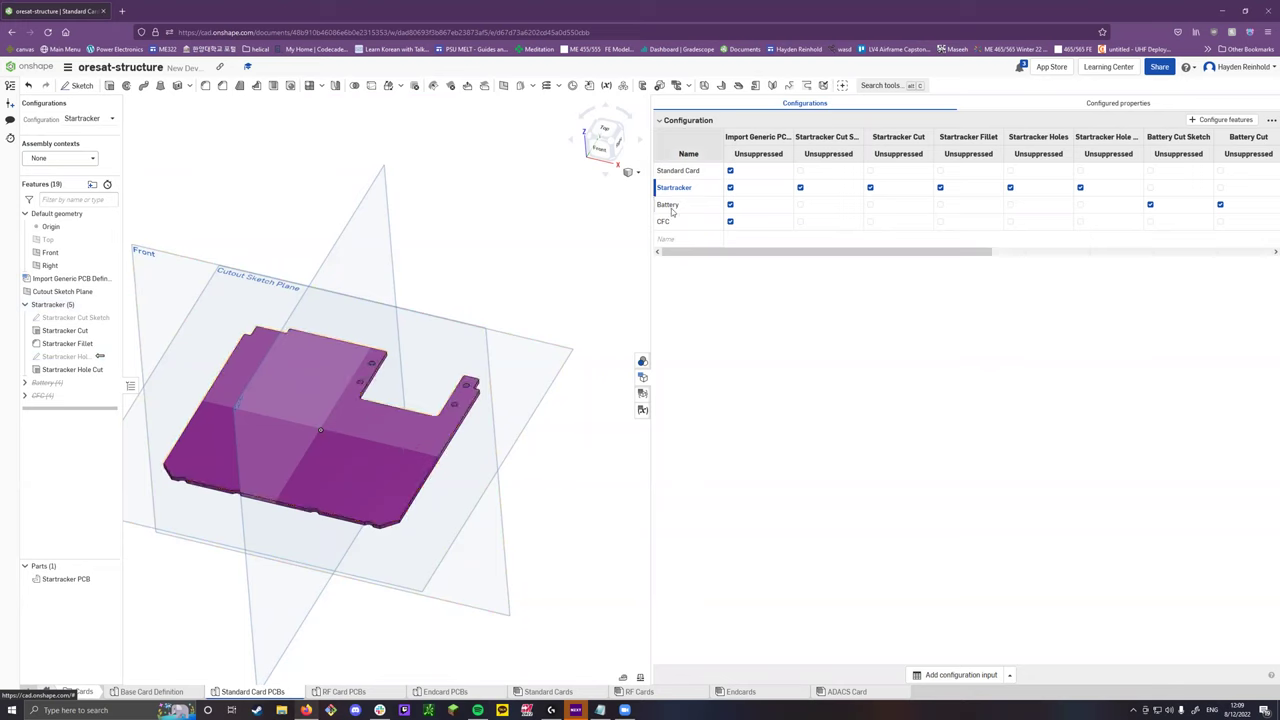
Reactivate Context 1 of the Star Tracker Card to show the star tracker hardware around the PCB cutout.
click(77, 157)
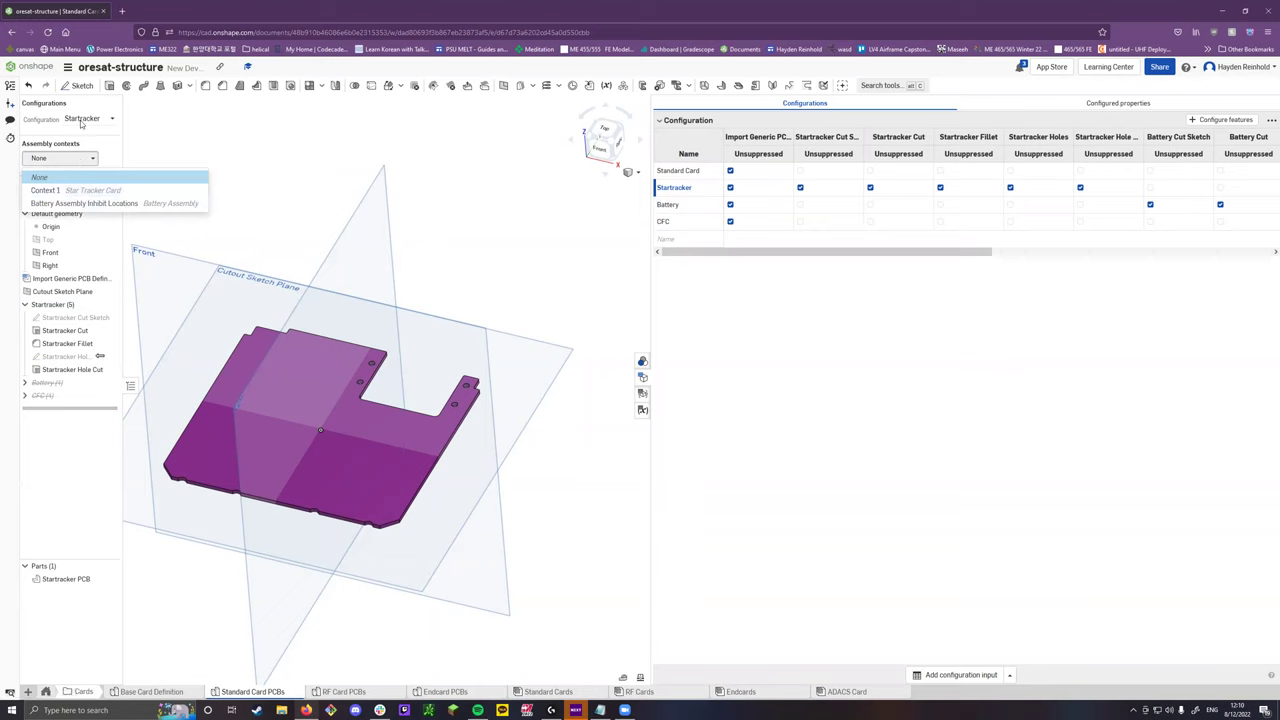
click(80, 191)
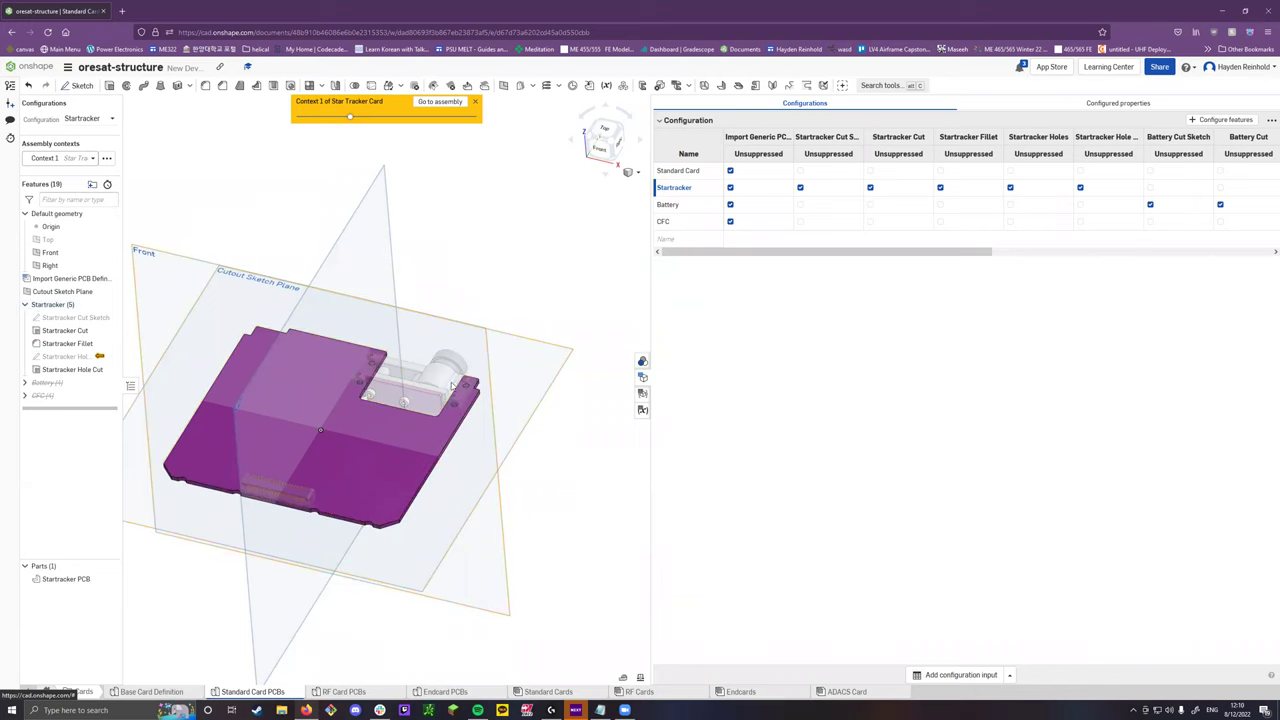
scroll(440, 390, up, 2)
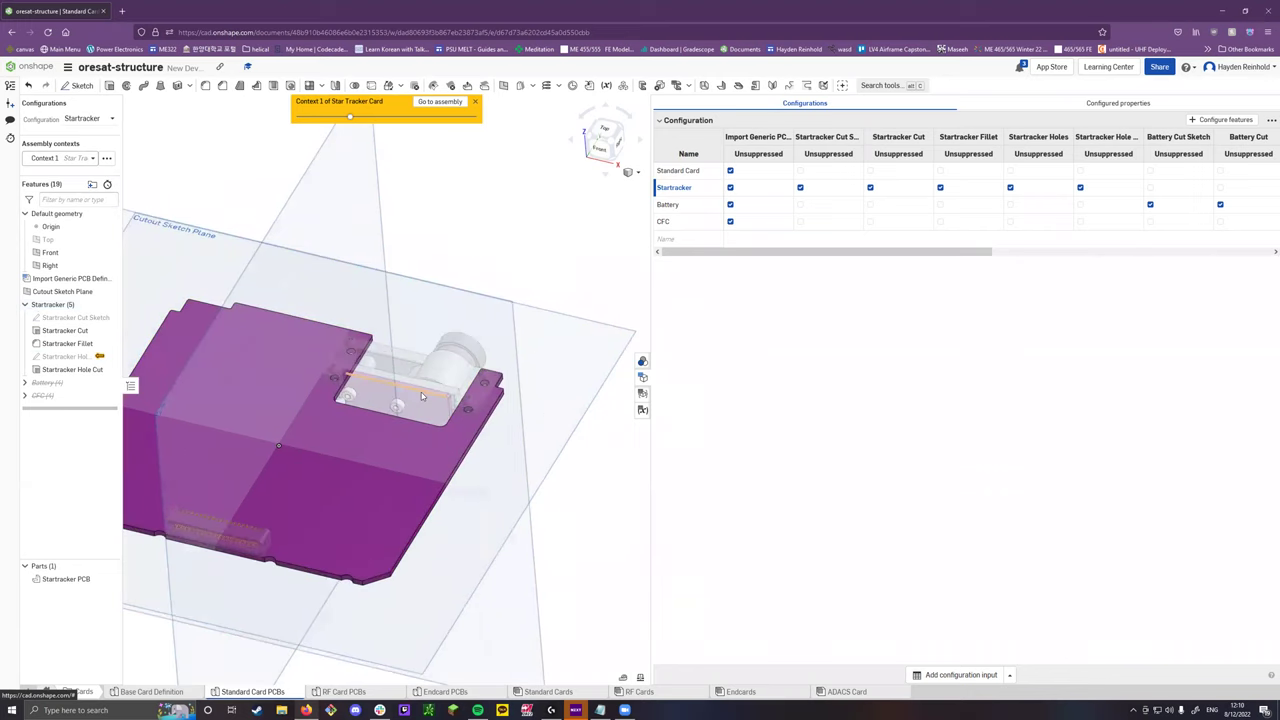
Leave the Star Tracker Card context and review the feature suppression columns of the Standard Card PCBs configuration table.
click(477, 103)
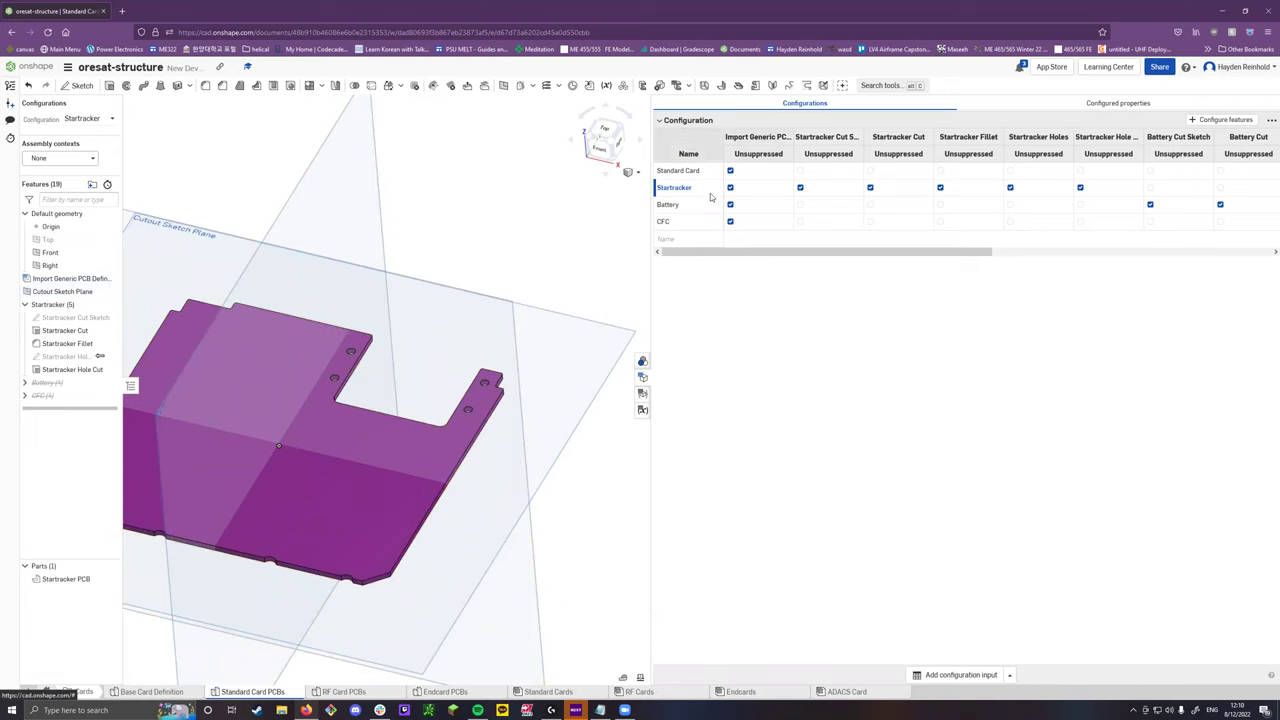
scroll(517, 371, down, 2)
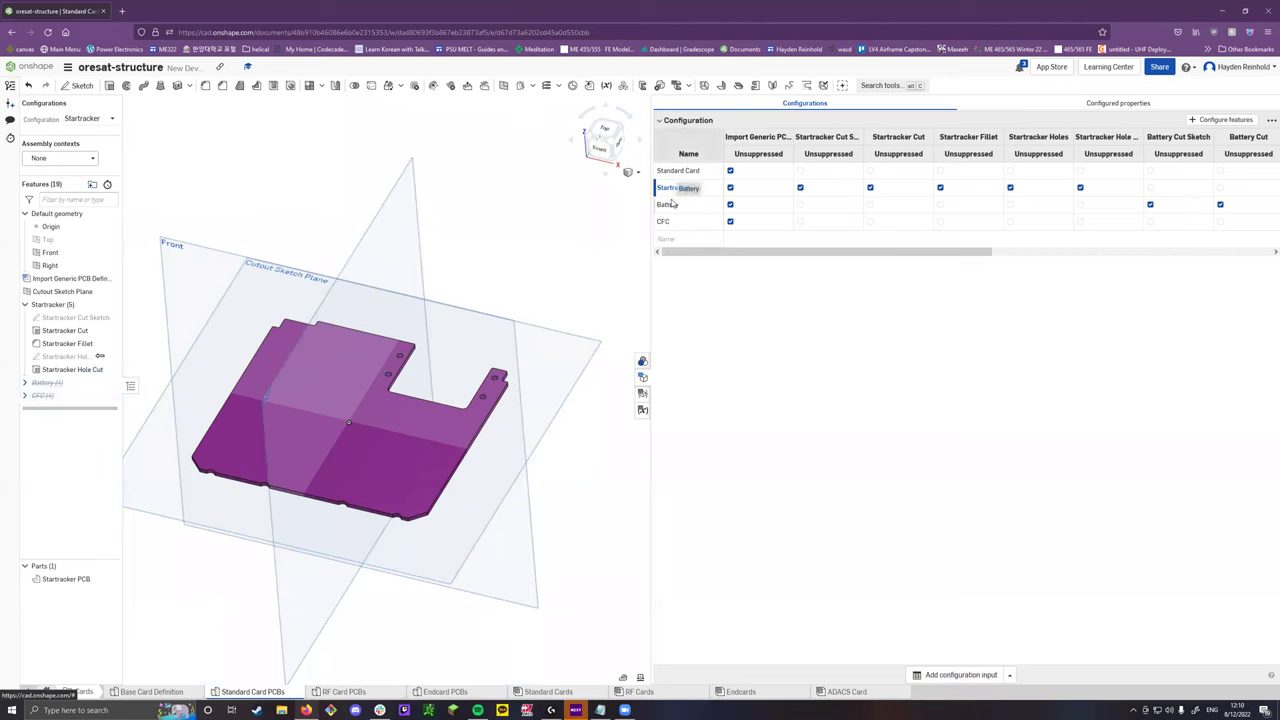
double_click(814, 137)
drag(835, 137, 860, 137)
click(877, 130)
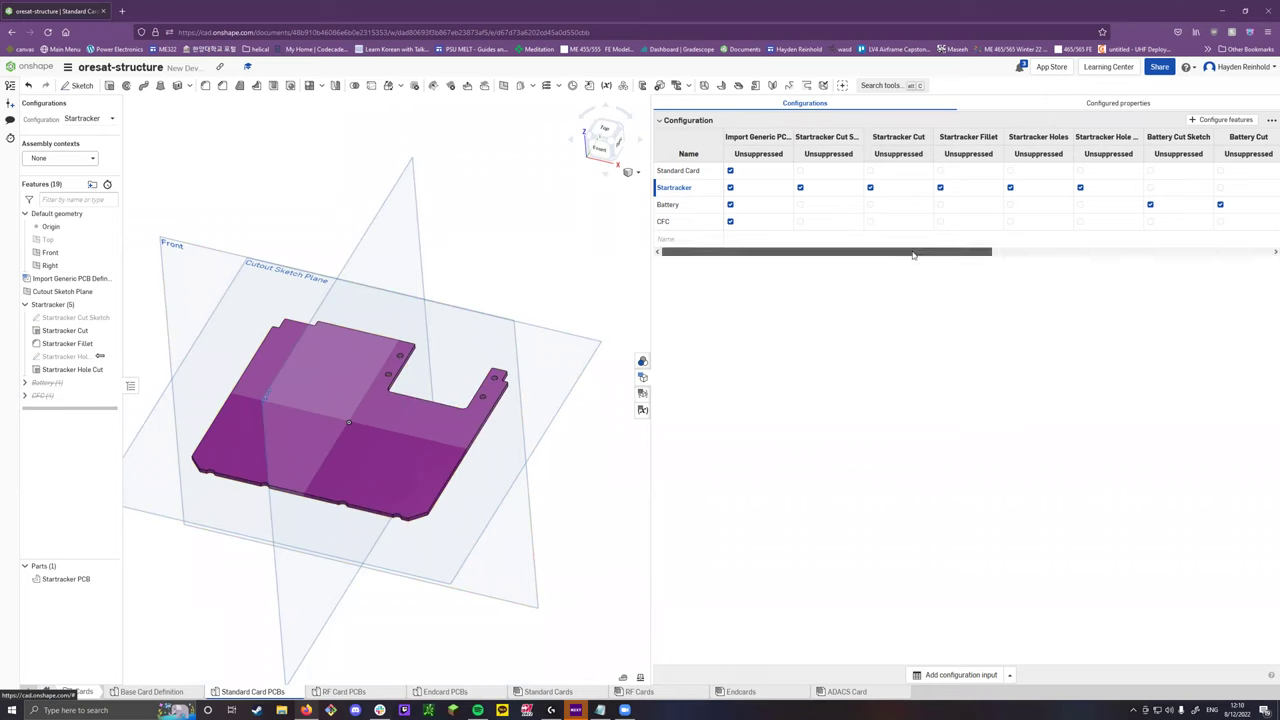
drag(909, 253, 915, 253)
drag(1140, 138, 1161, 137)
click(1160, 137)
drag(759, 254, 948, 254)
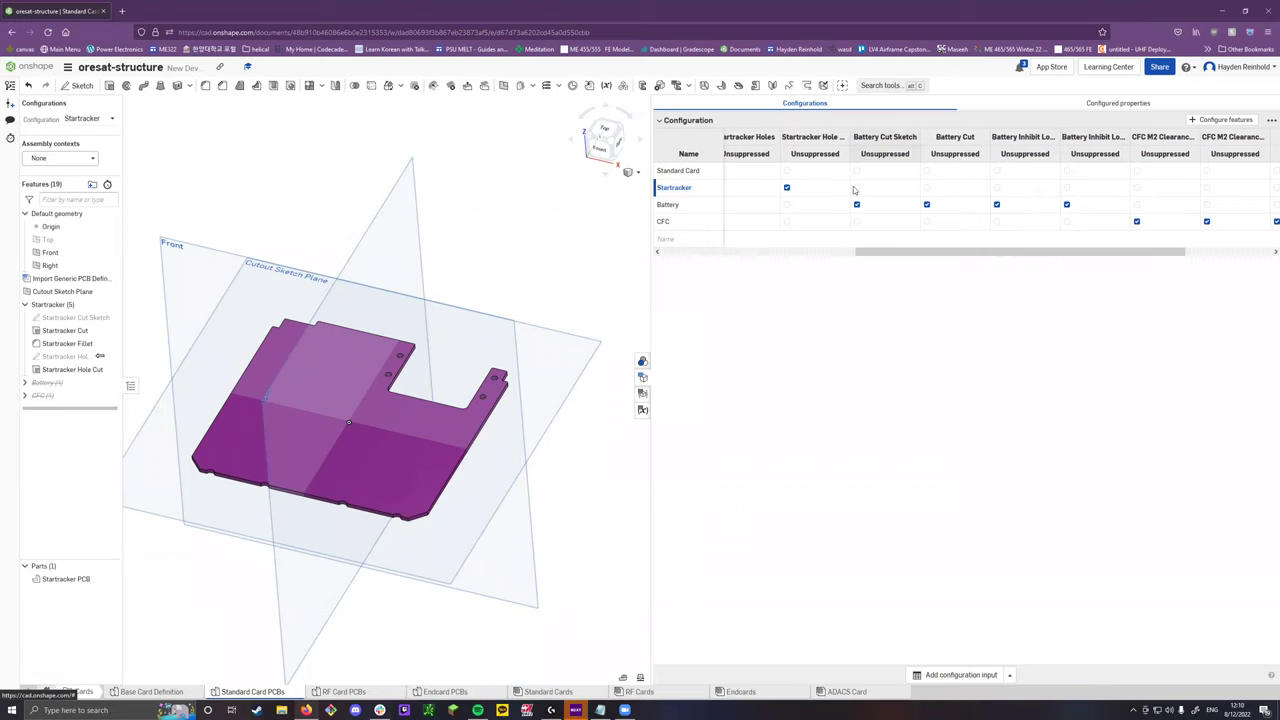
Switch the Standard Card PCBs part studio to the Battery configuration and inspect the board's holes and slots.
right_click(710, 207)
click(736, 218)
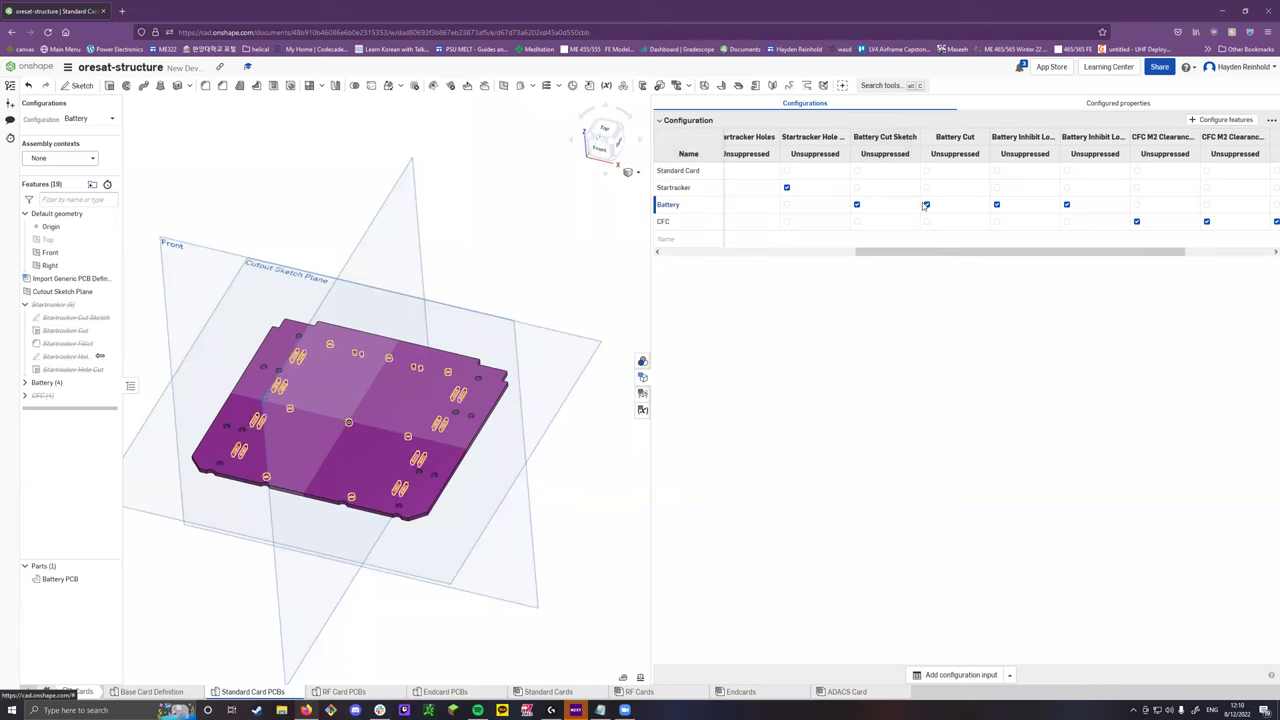
scroll(247, 470, up, 2)
scroll(277, 489, up, 4)
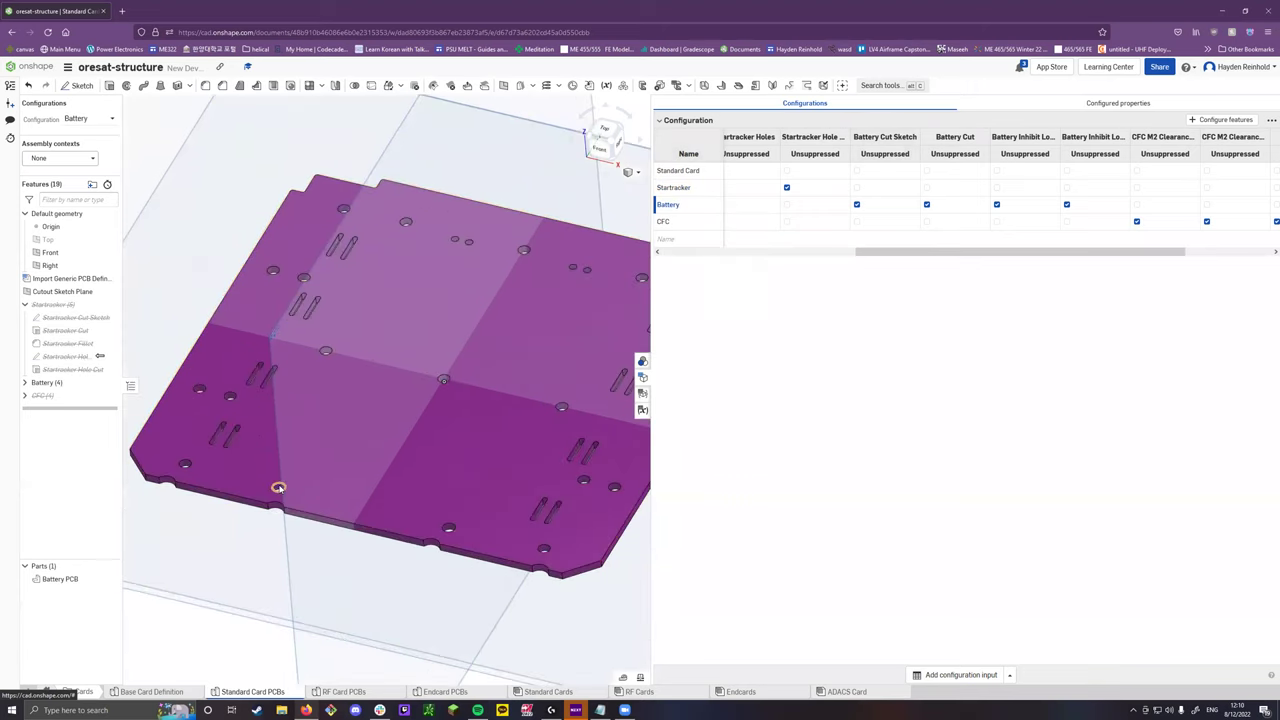
scroll(277, 490, down, 2)
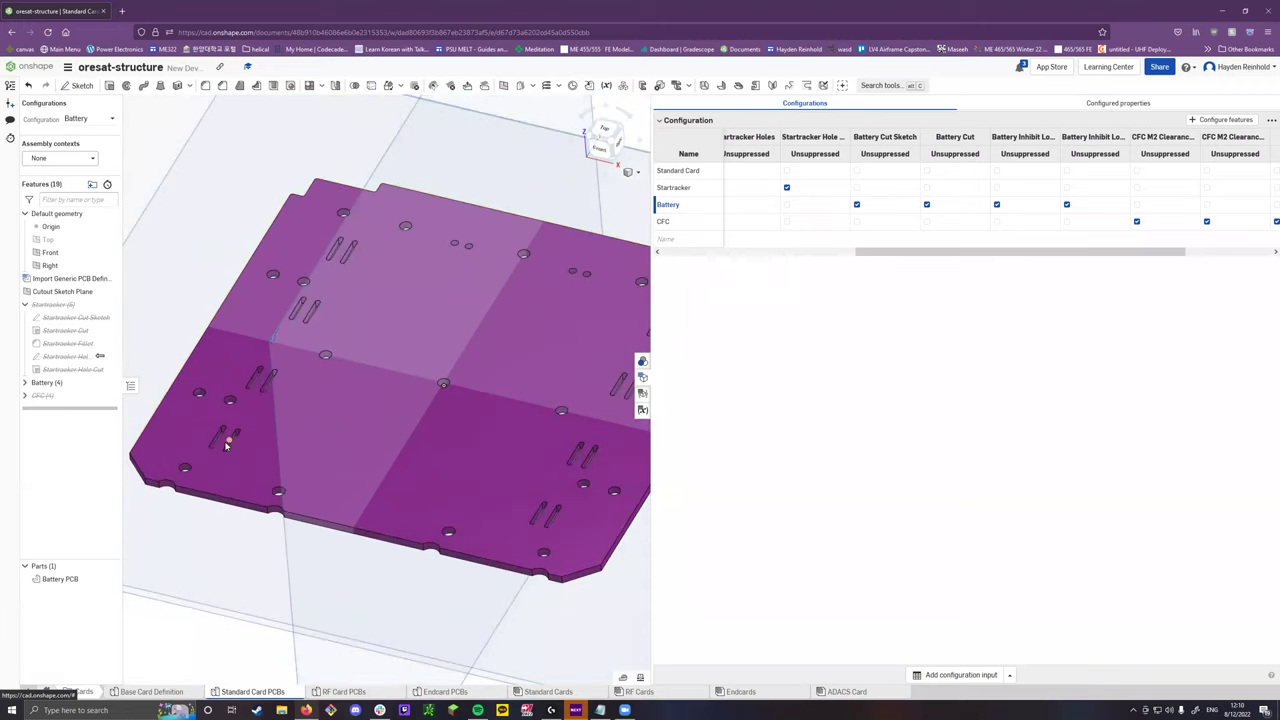
scroll(226, 444, down, 3)
scroll(430, 428, down, 2)
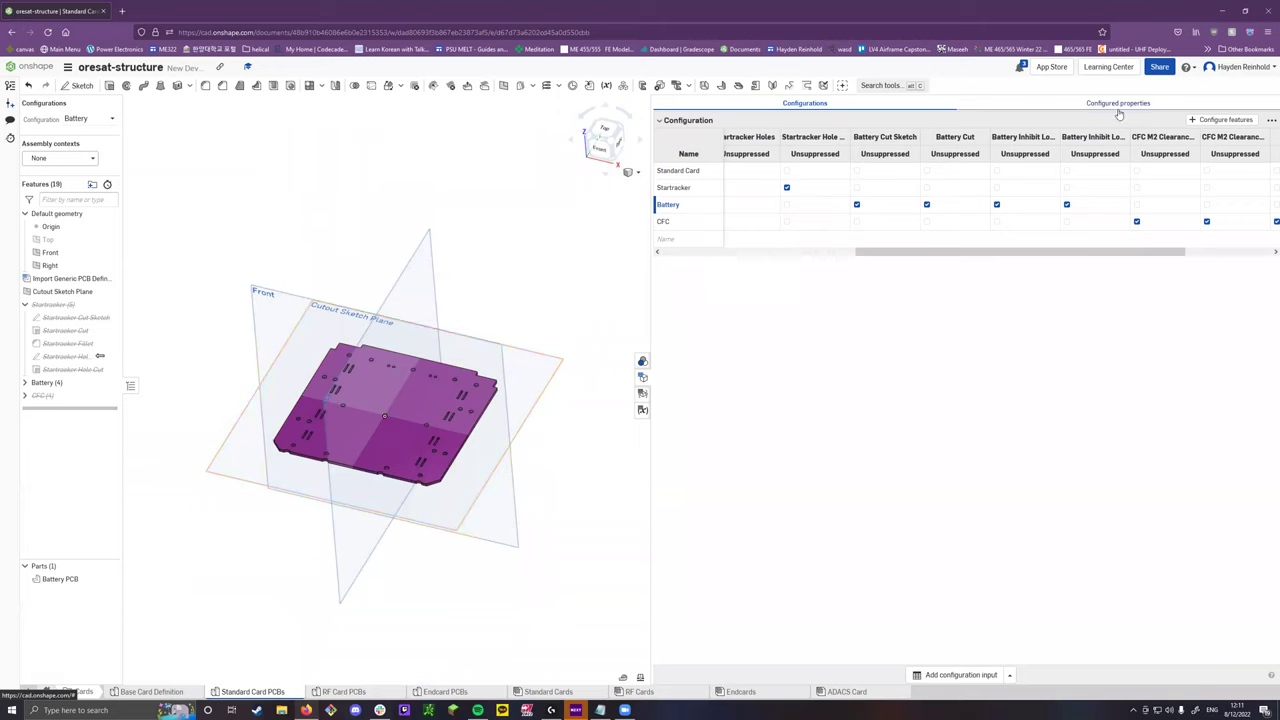
Review the configured part names of the Battery PCB for each configuration.
click(79, 584)
mouse_move(253, 695)
click(1128, 106)
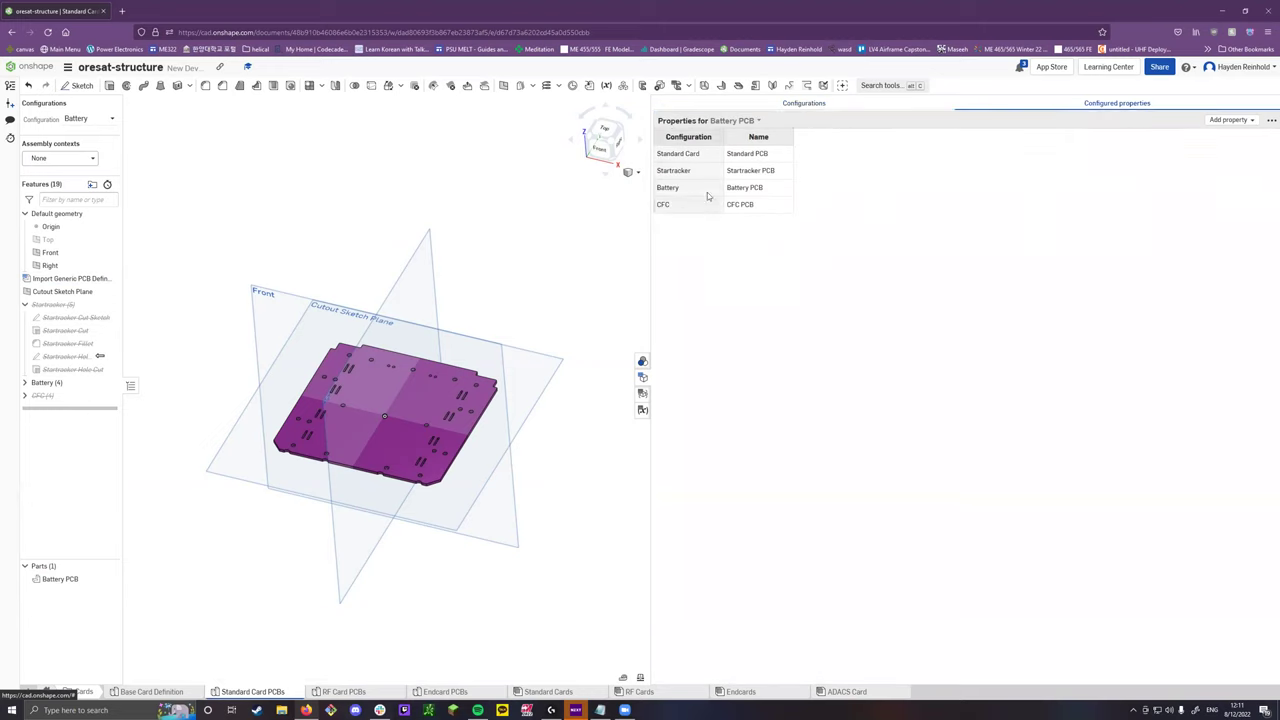
click(816, 106)
click(1108, 103)
Add a new configuration named VHF to the Standard Card PCBs configuration table.
click(804, 103)
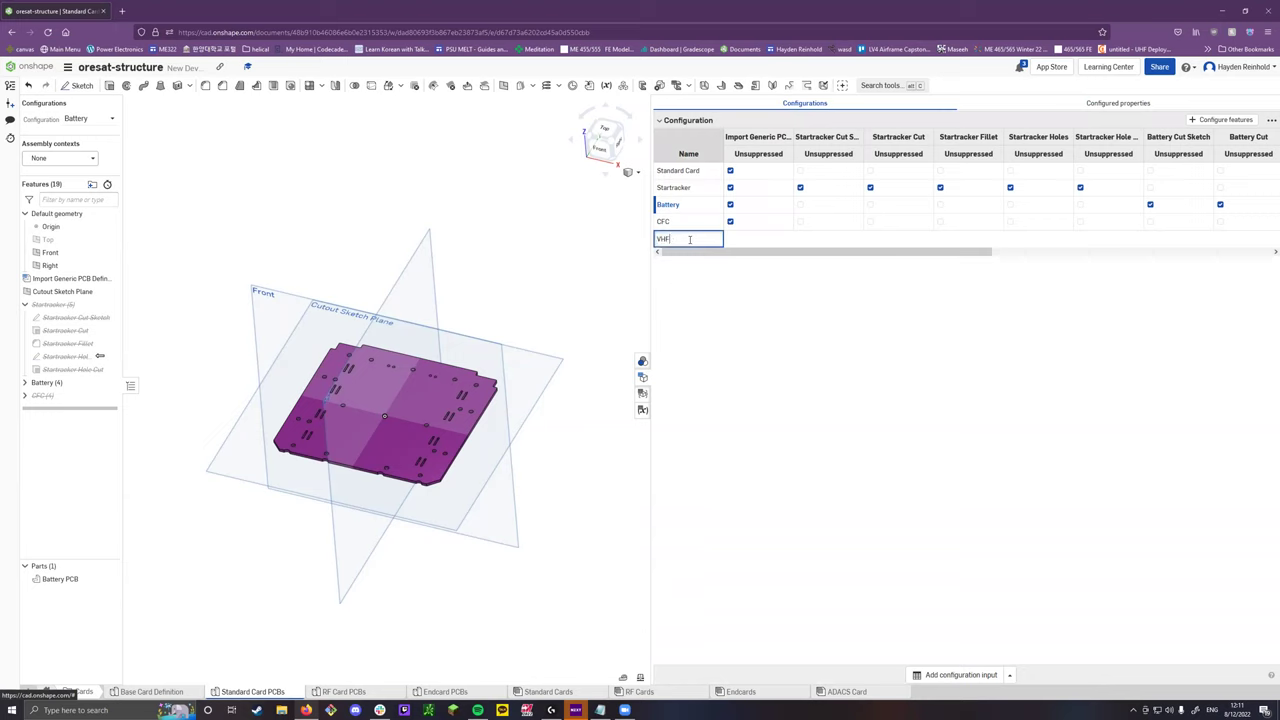
text(VHF)
key(Return)
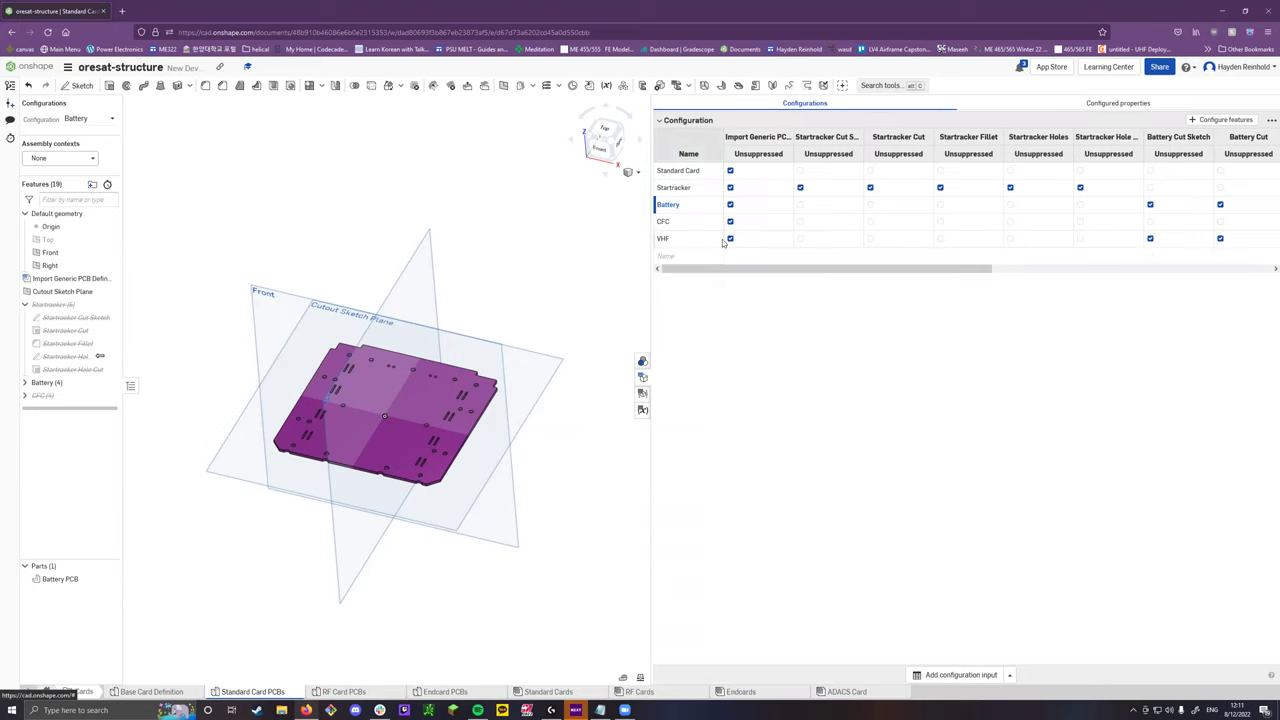
Set the configured part name of the VHF configuration to VHF PCB.
click(1134, 103)
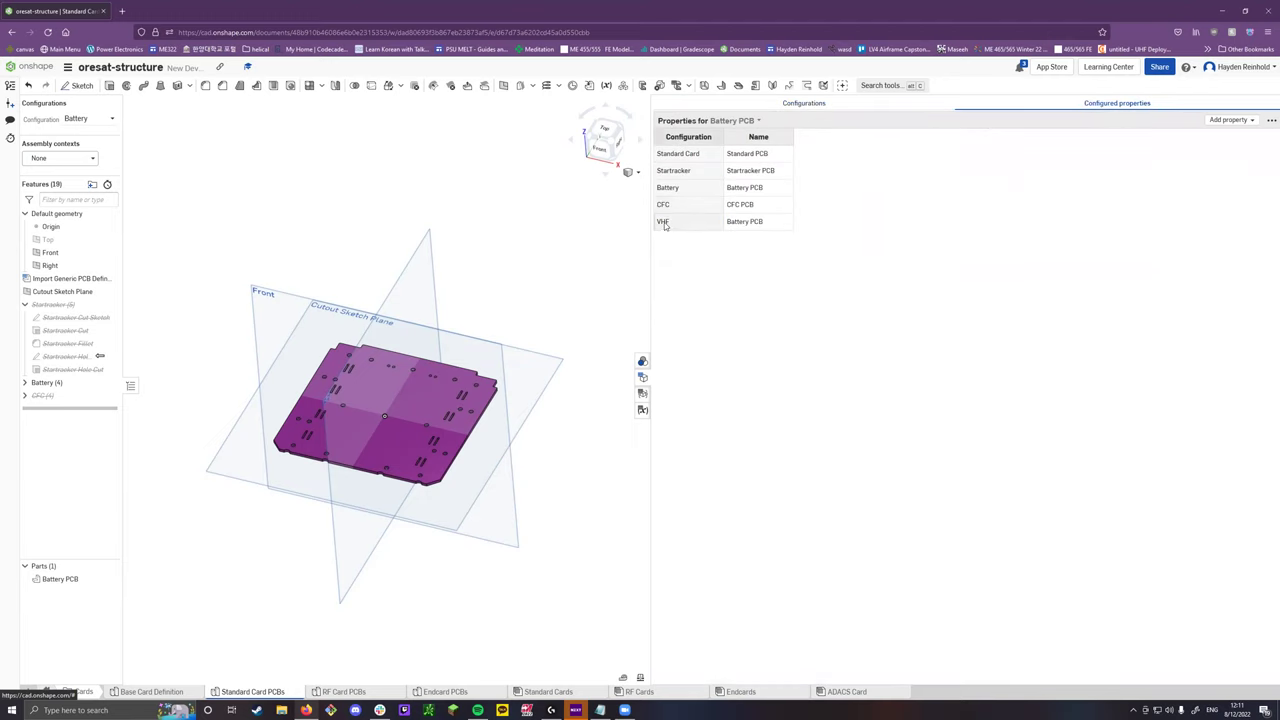
double_click(752, 223)
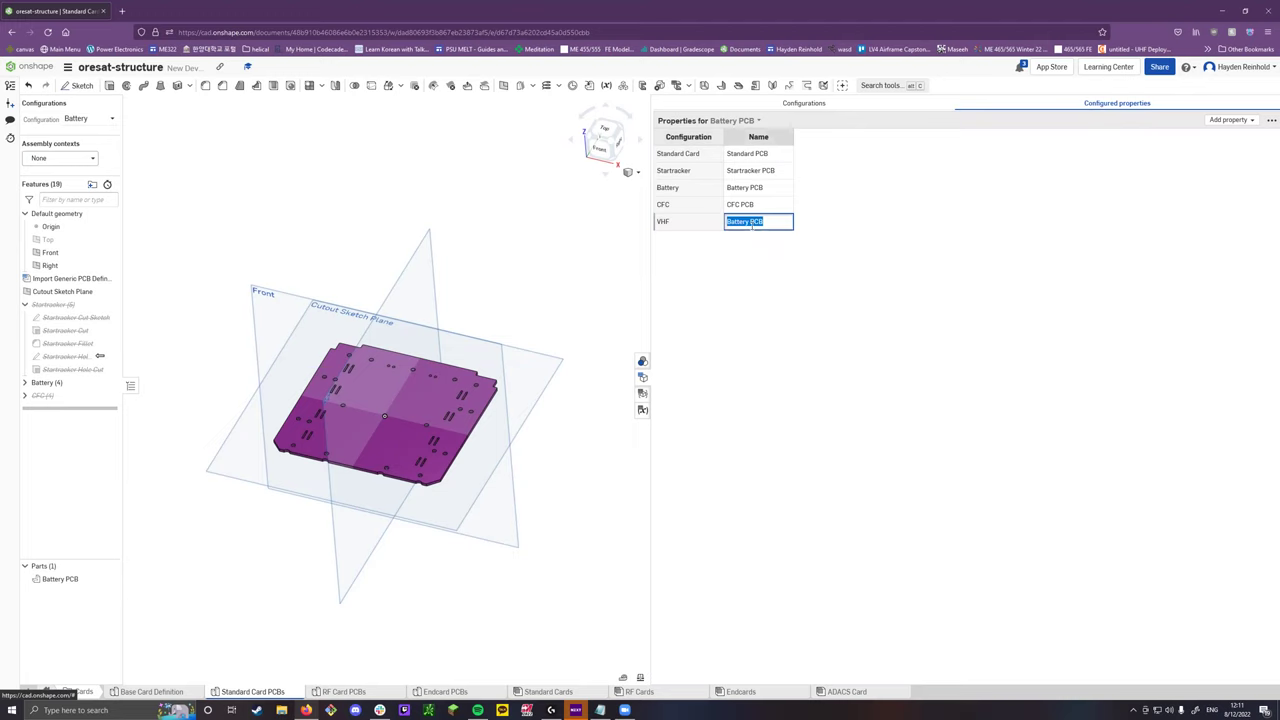
text(VHF)
click(761, 274)
Make VHF the active configuration of the Standard Card PCBs part studio.
click(804, 103)
right_click(690, 238)
click(705, 247)
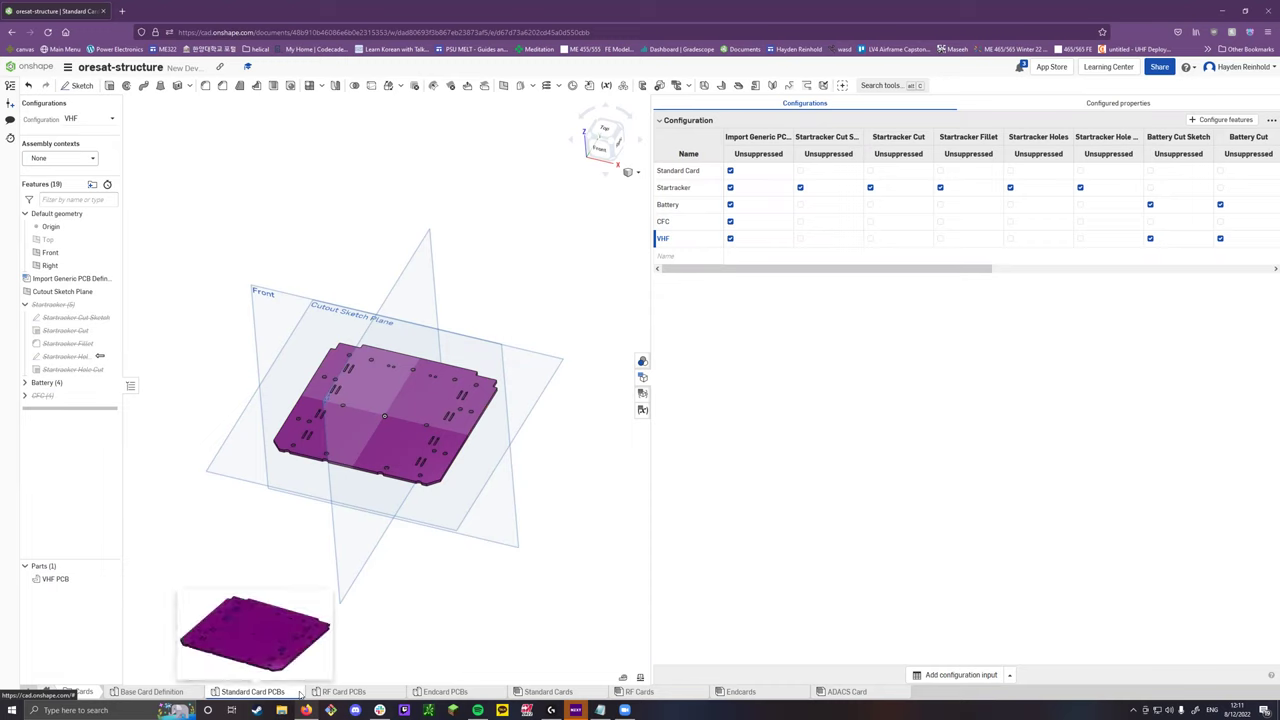
Open the RF Card PCBs part studio and review its configuration table and configured properties.
click(345, 692)
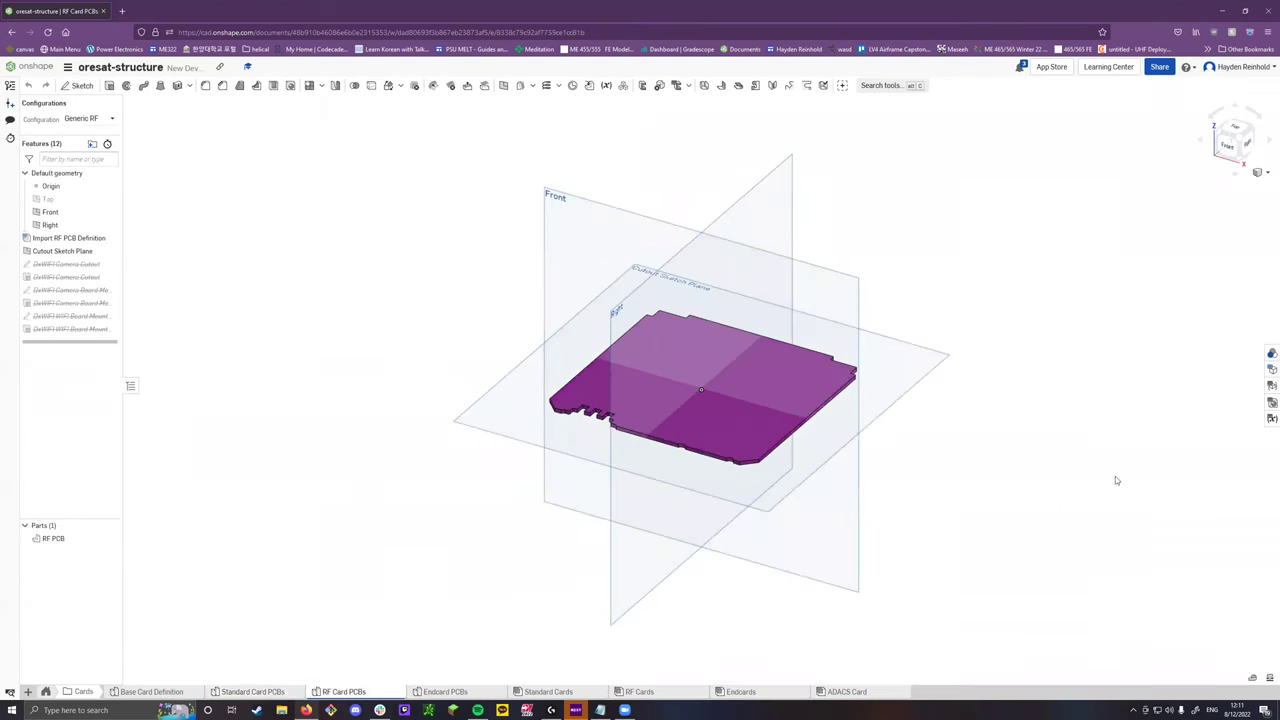
click(1268, 370)
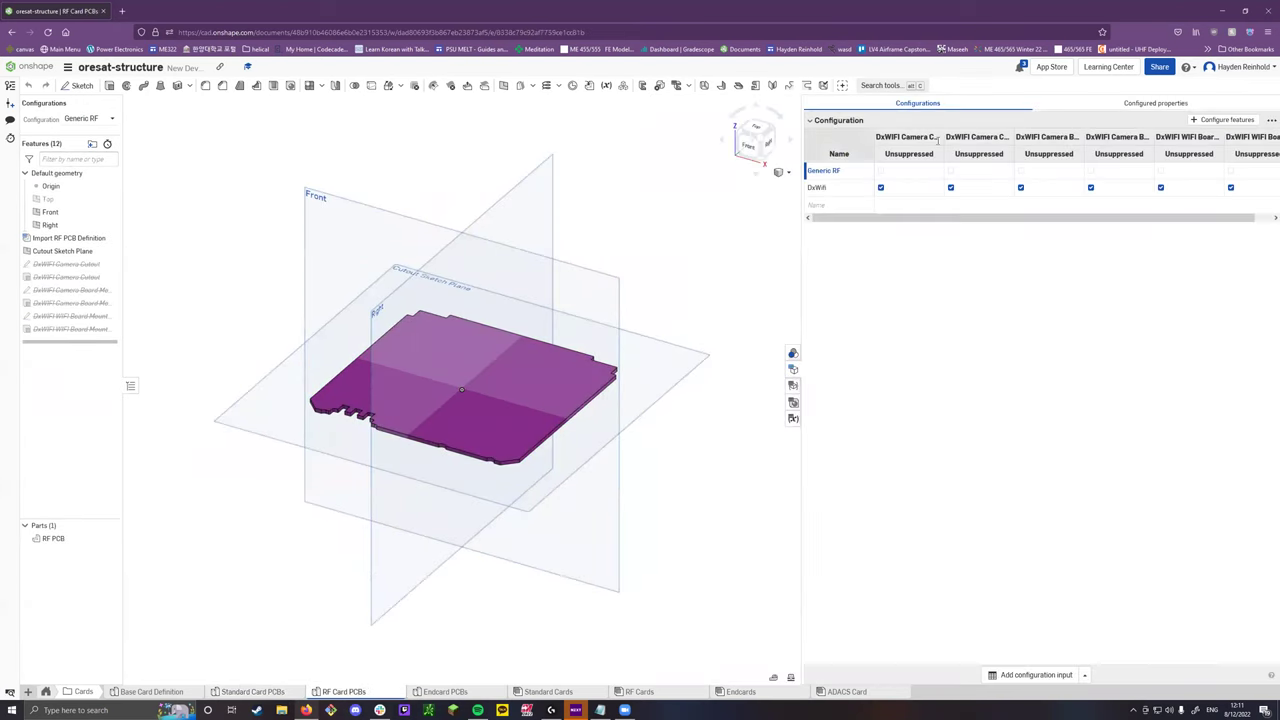
click(1155, 103)
click(906, 104)
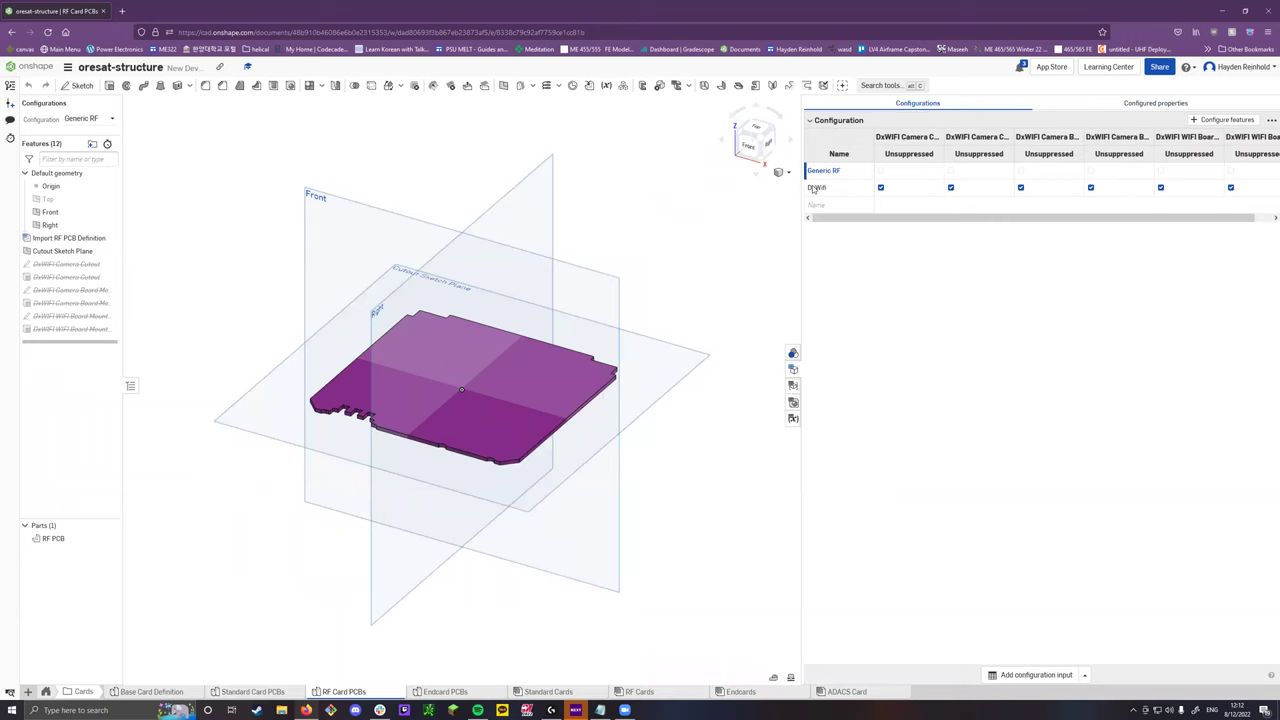
mouse_move(628, 698)
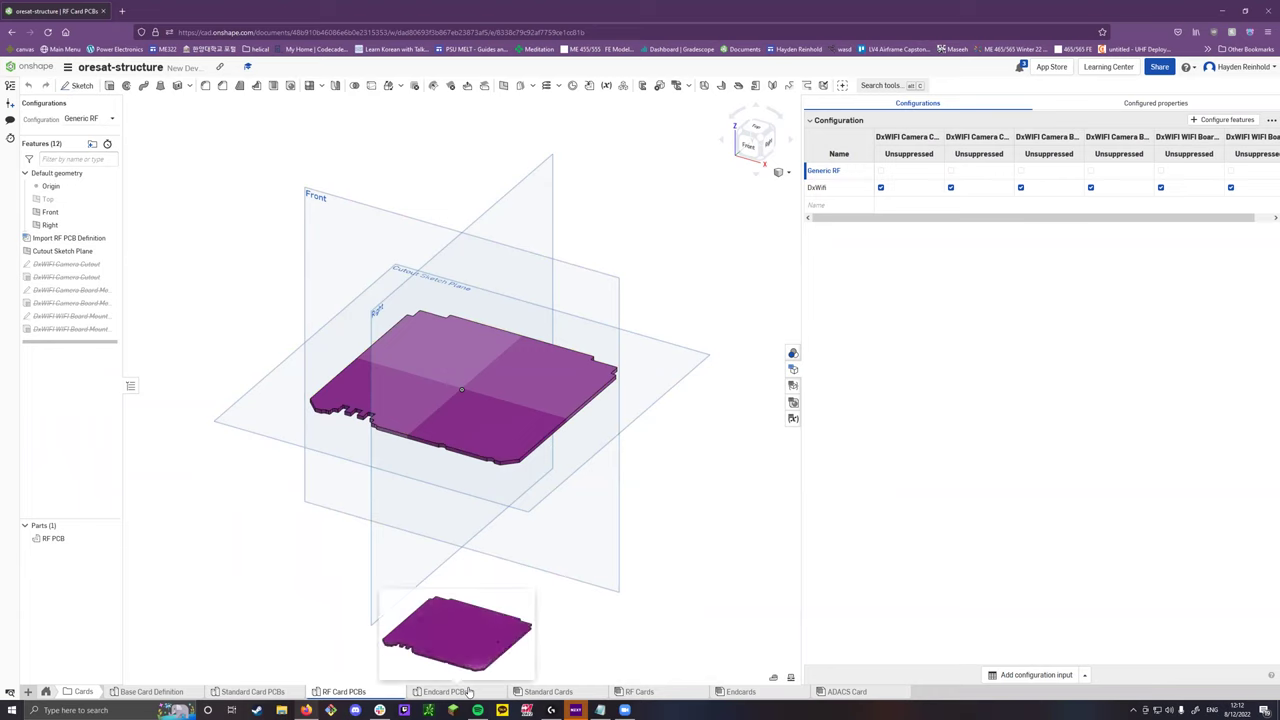
mouse_move(440, 697)
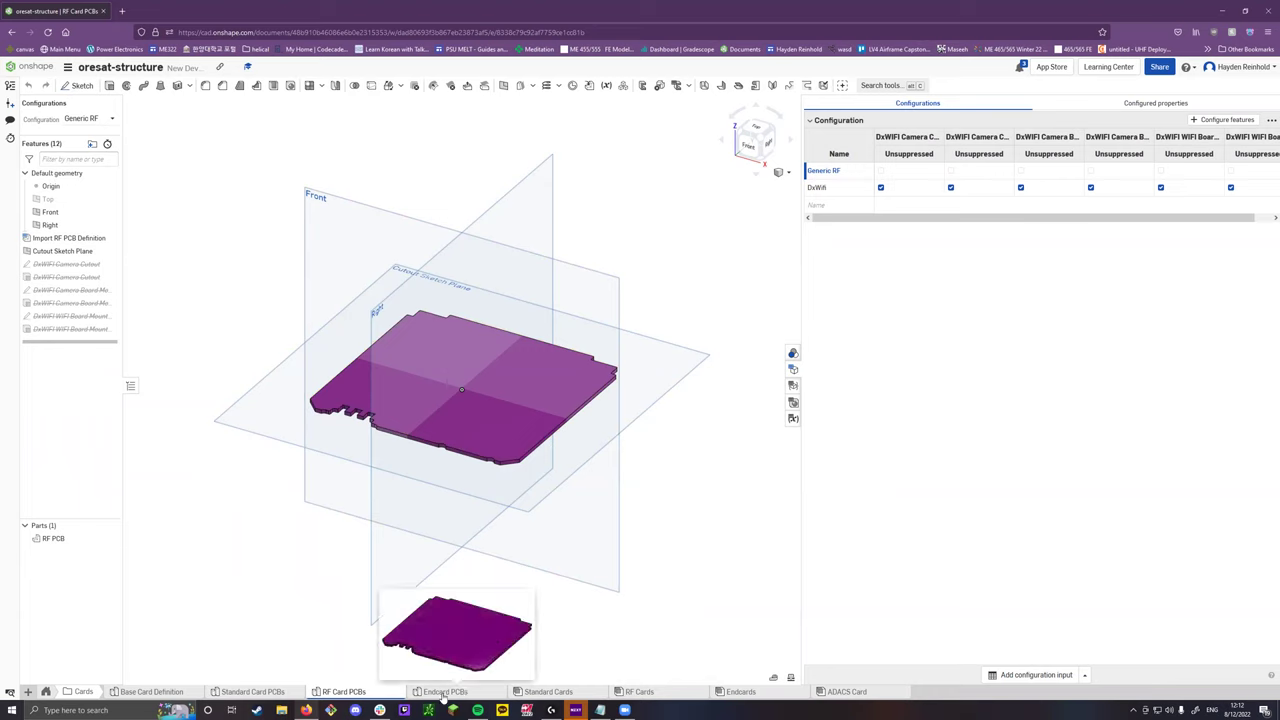
Return to the Standard Card PCBs part studio and collapse its Startracker feature folder.
click(266, 692)
click(56, 304)
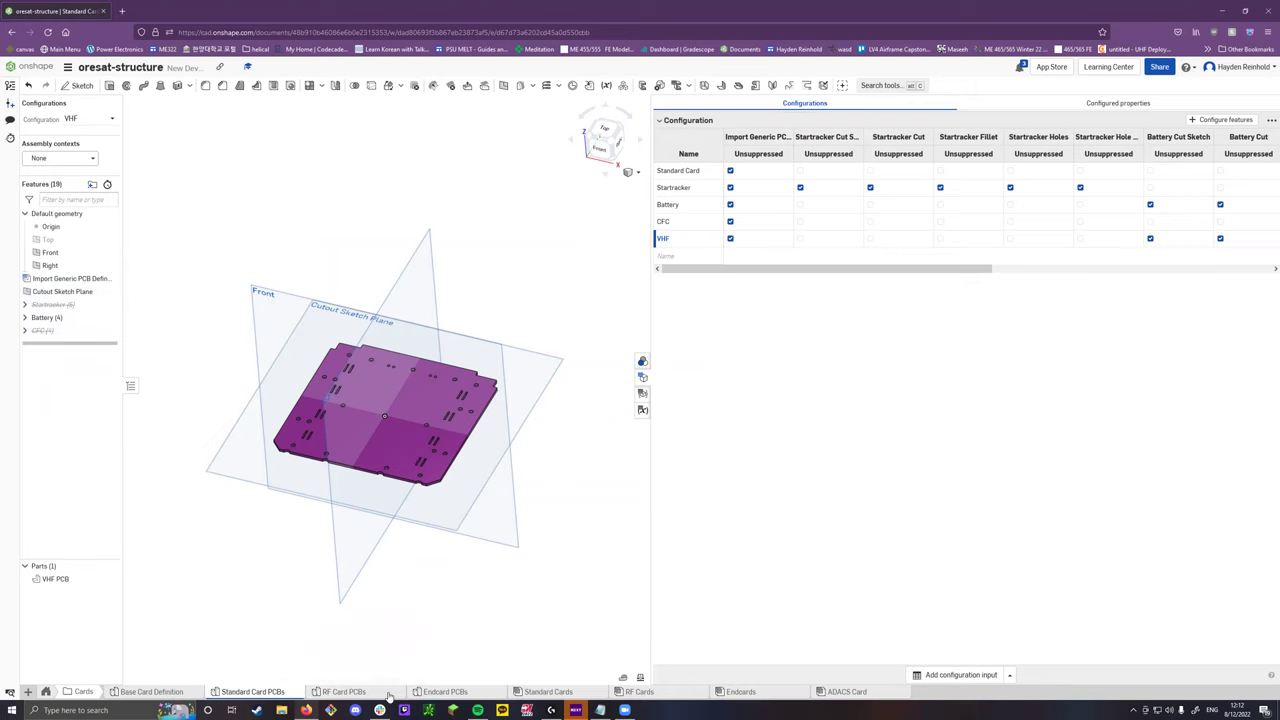
Reopen the RF Card PCBs part studio and switch it to the DxWifi configuration.
click(343, 691)
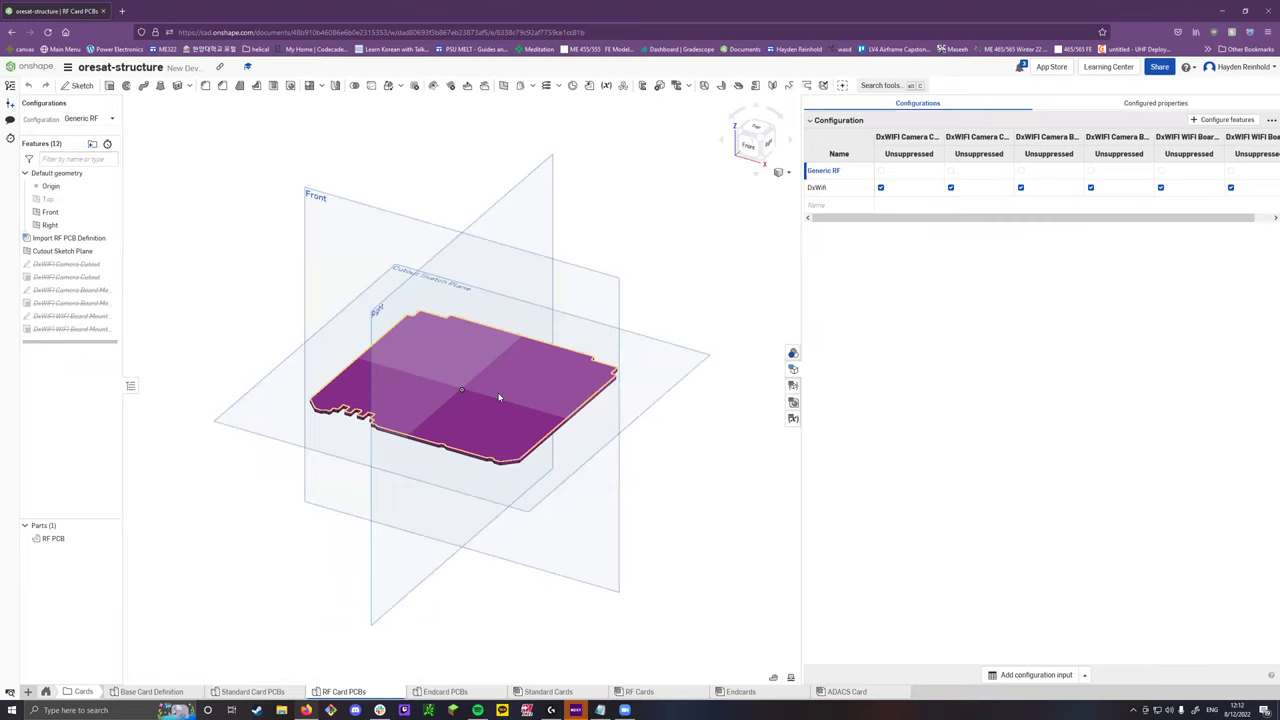
right_click(837, 199)
click(856, 205)
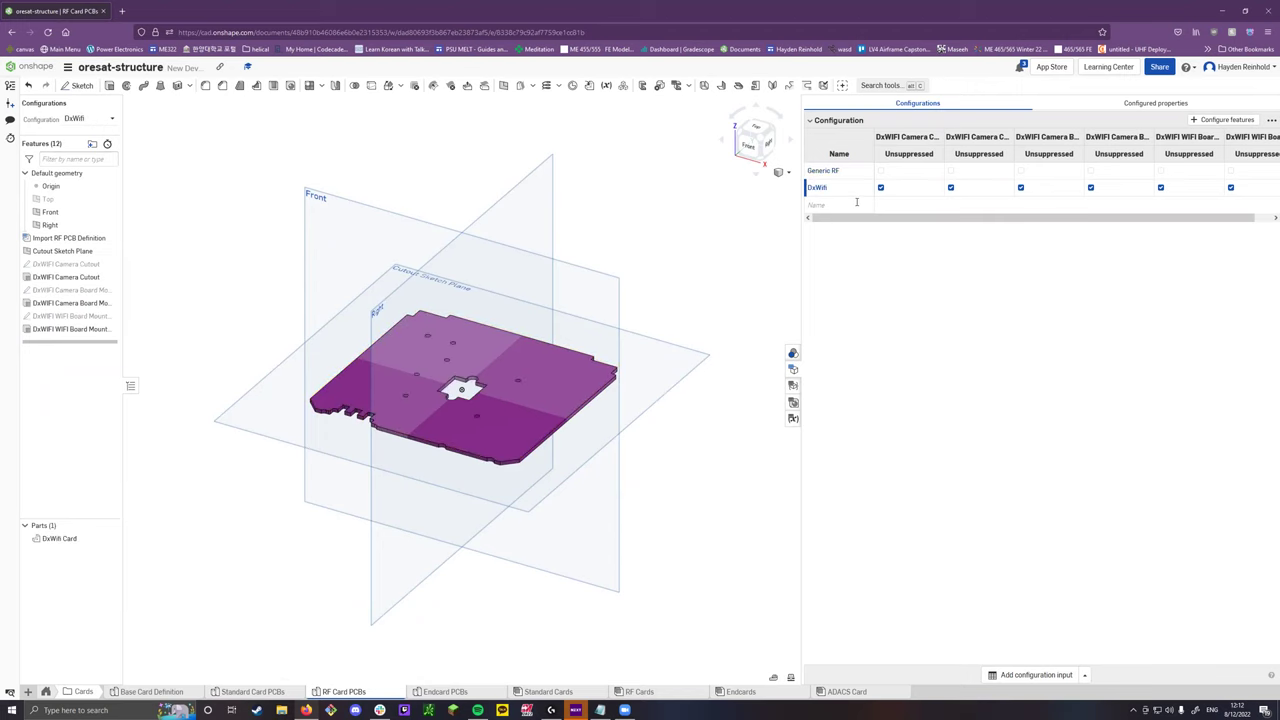
Examine the connector notches along the front edge of the DxWifi card.
scroll(407, 435, up, 5)
scroll(403, 400, up, 3)
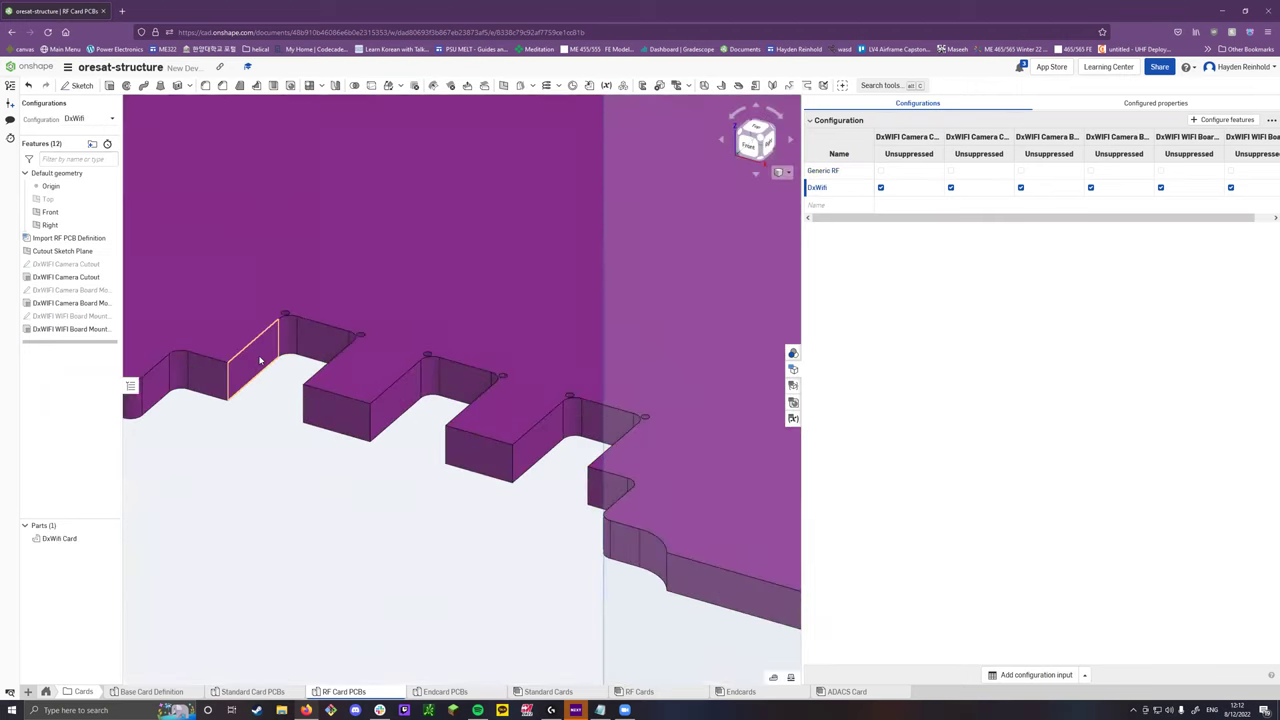
scroll(400, 398, down, 2)
scroll(380, 410, down, 4)
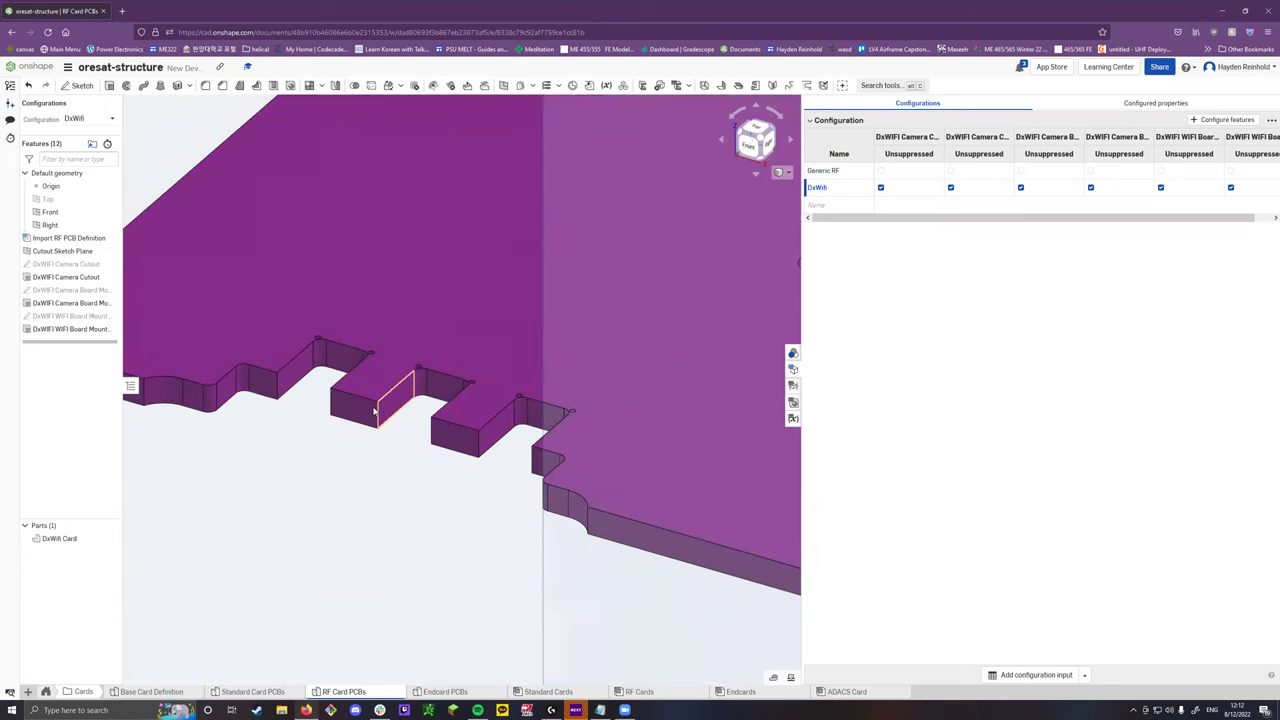
scroll(362, 410, down, 4)
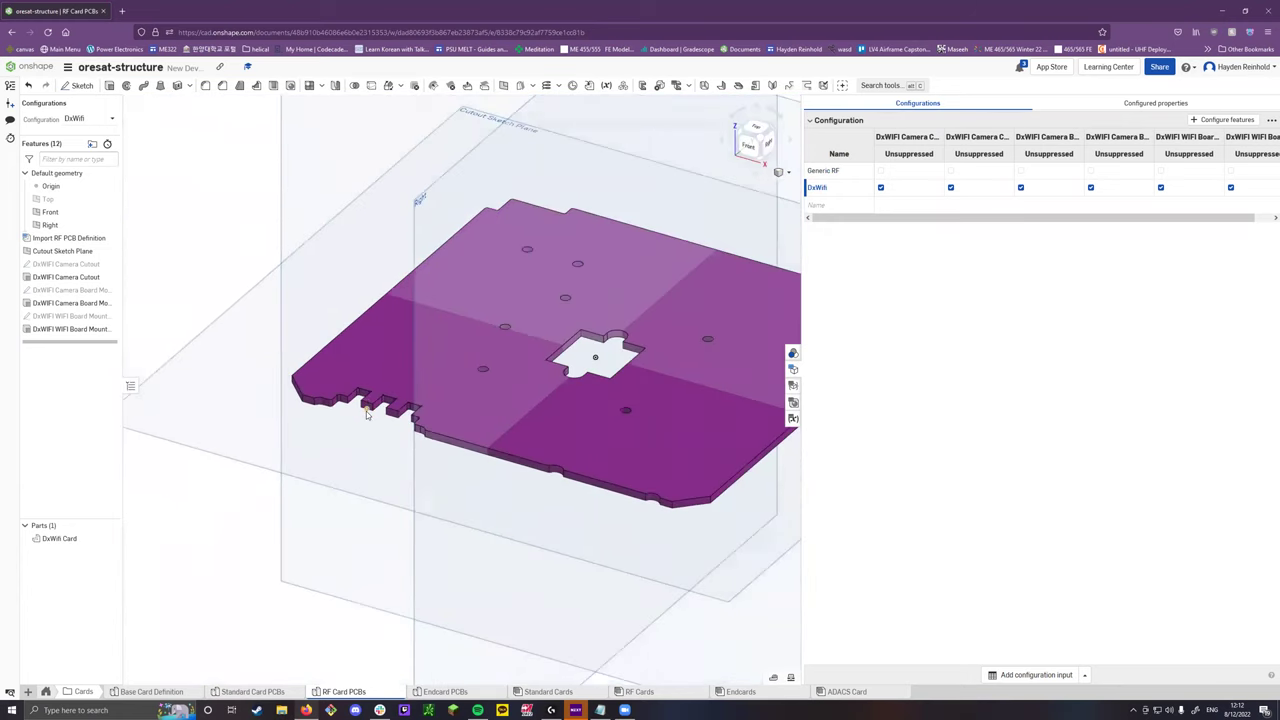
scroll(375, 395, up, 2)
scroll(316, 427, down, 3)
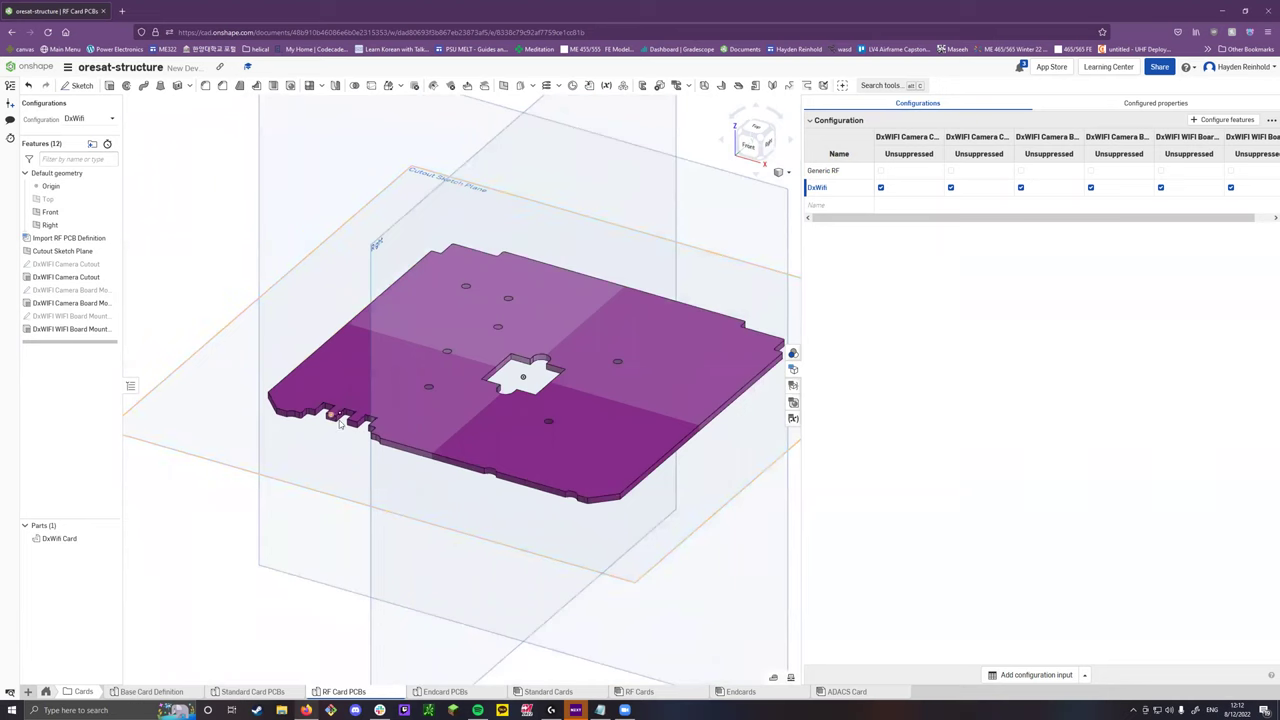
scroll(340, 422, up, 2)
scroll(341, 417, down, 3)
scroll(299, 450, down, 2)
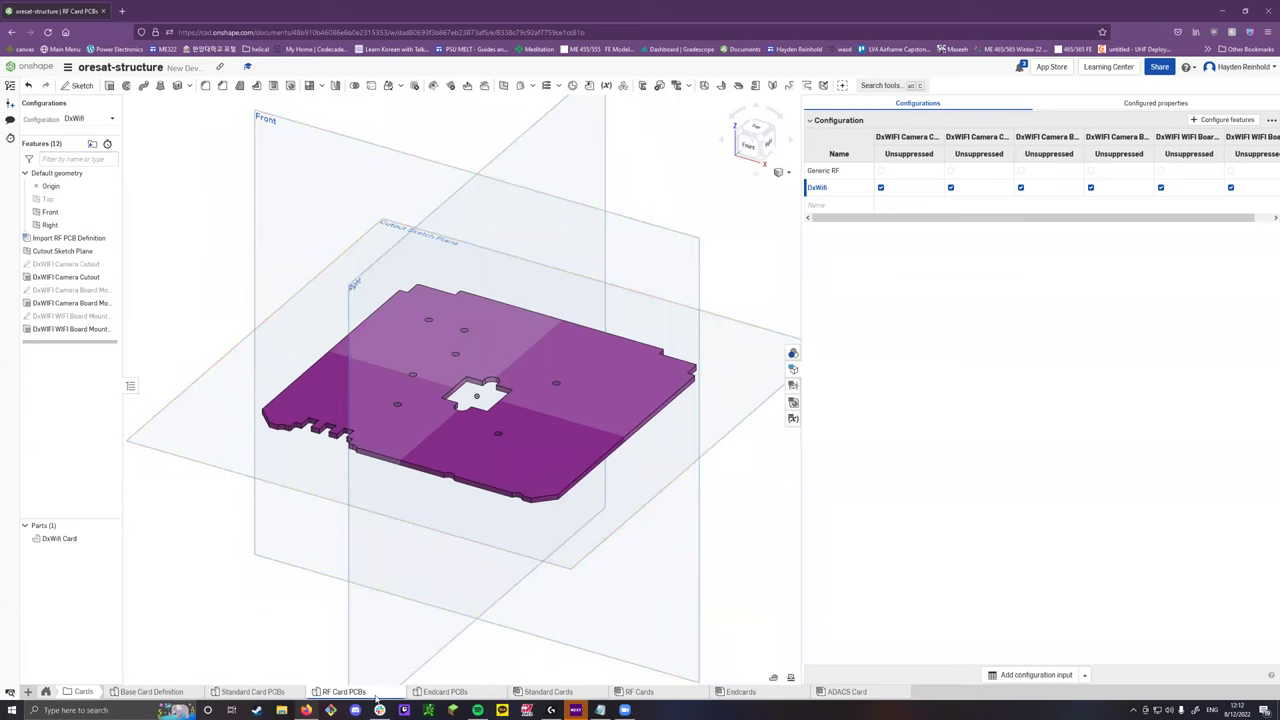
Open the Endcard PCBs part studio and inspect the connector holes in the Endcard PCB.
click(427, 692)
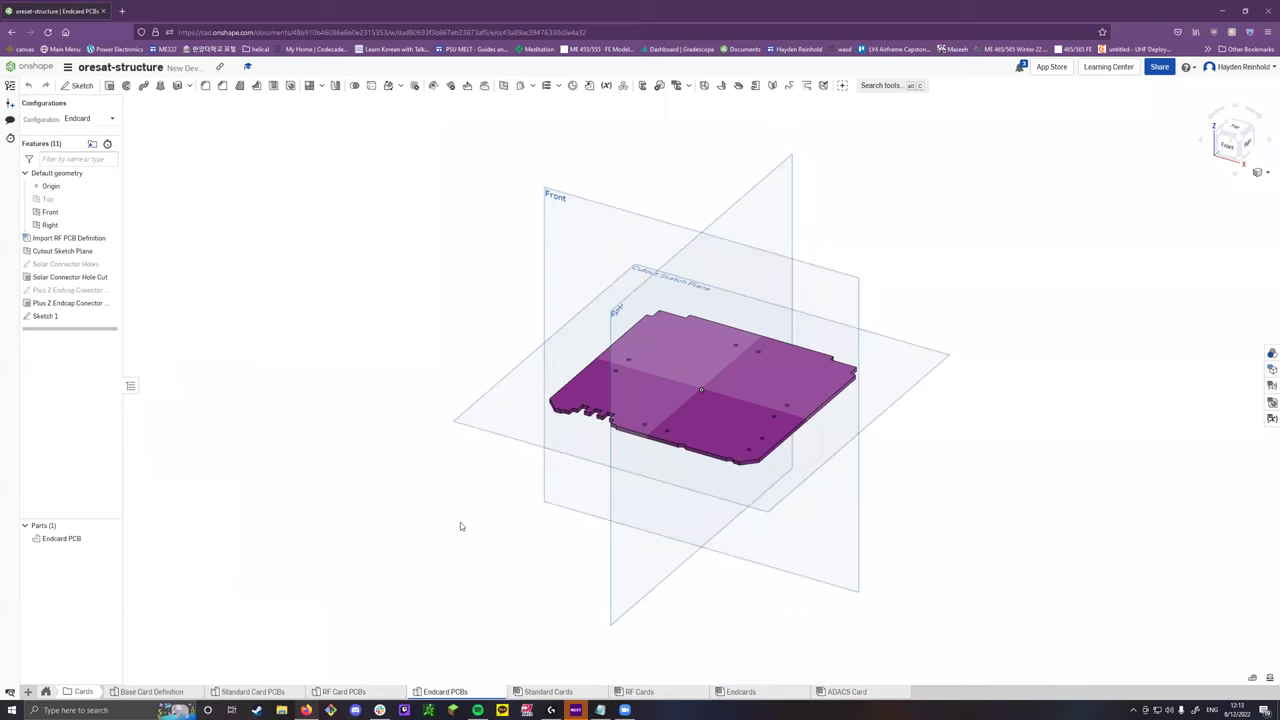
scroll(743, 444, up, 10)
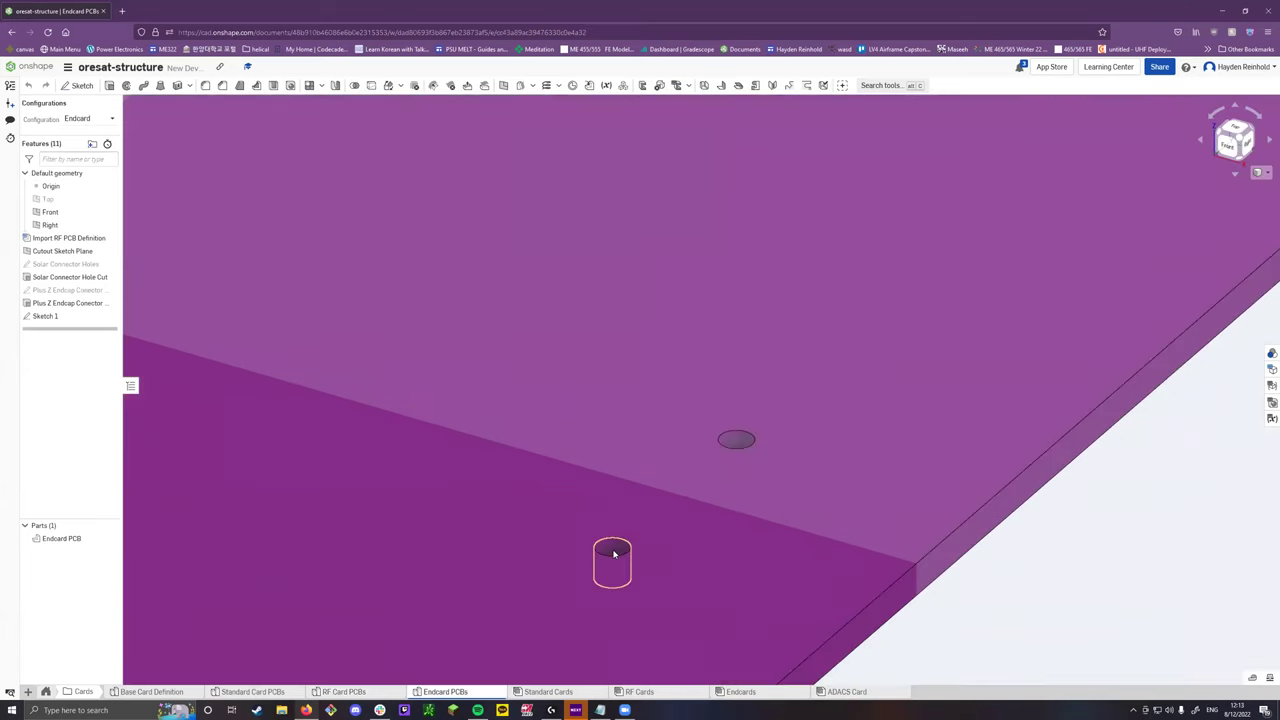
scroll(659, 552, down, 10)
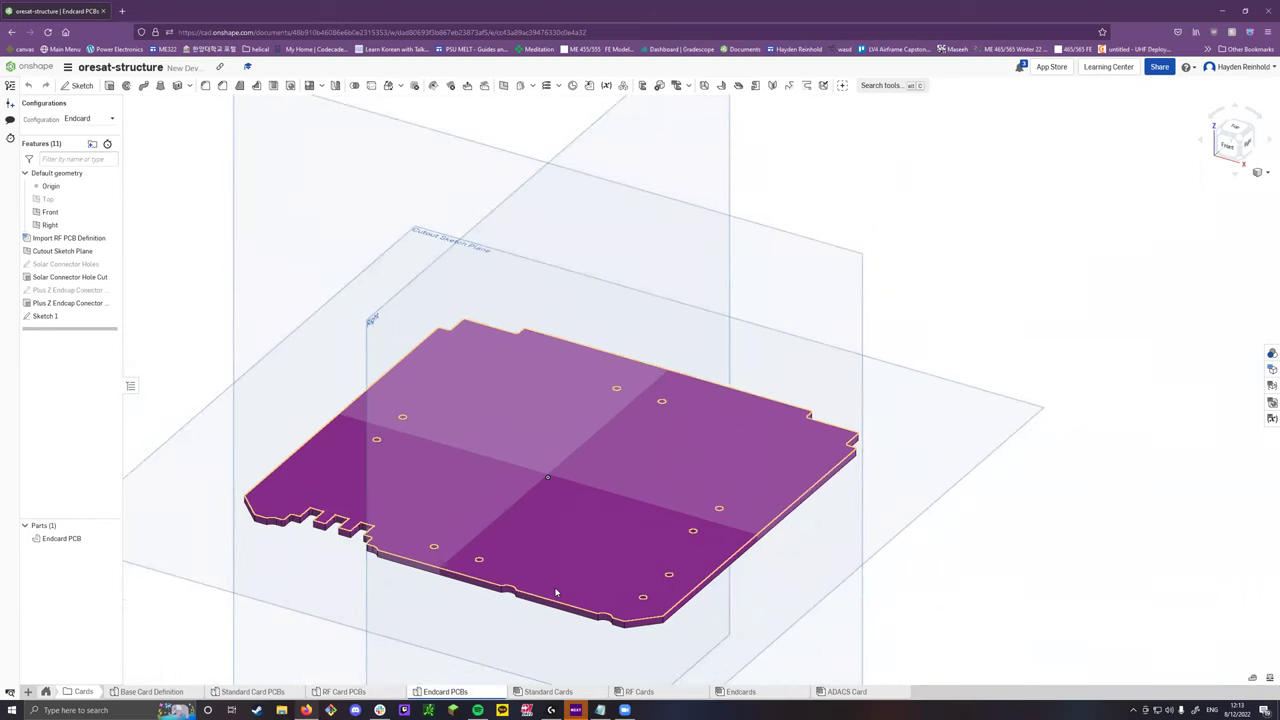
mouse_move(453, 690)
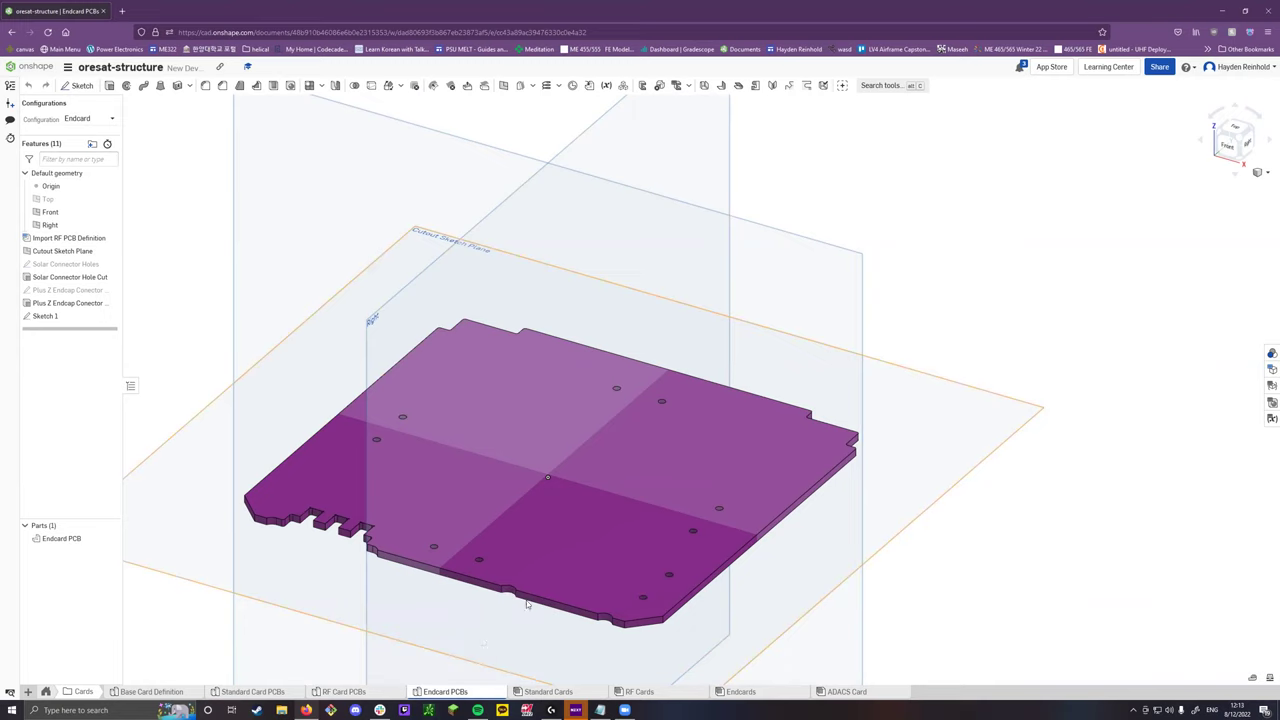
scroll(483, 574, down, 5)
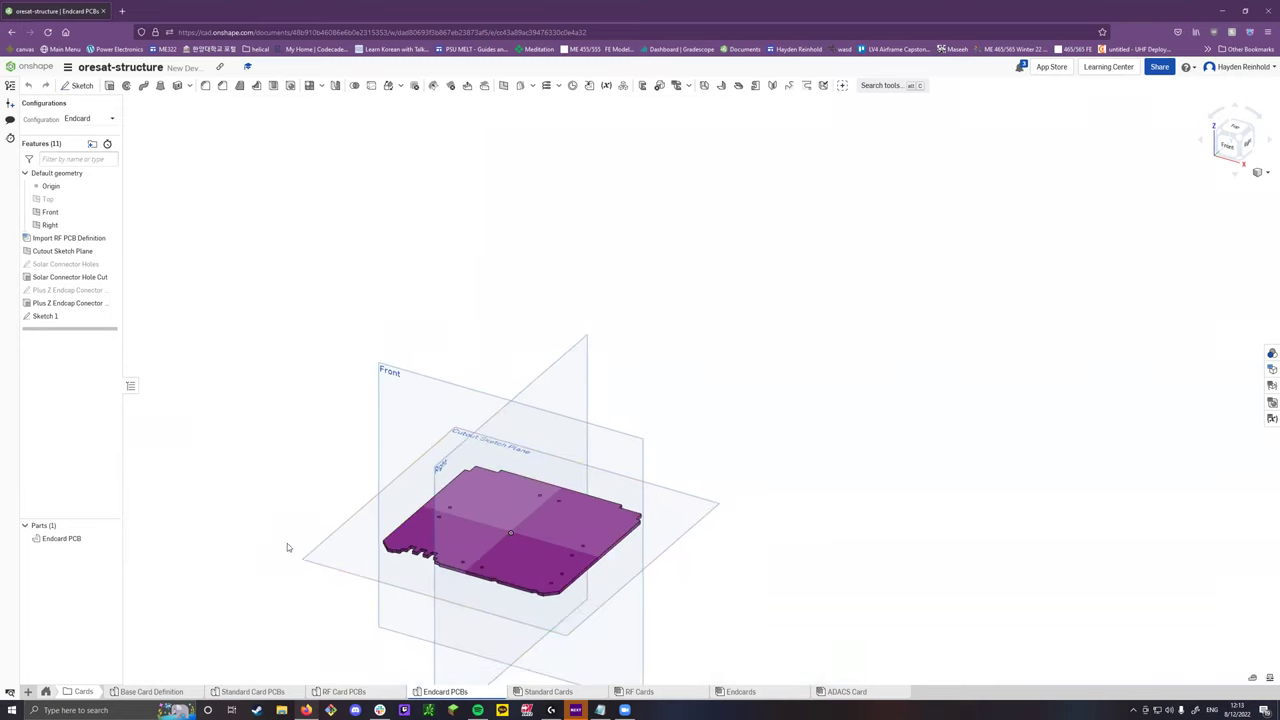
Open the Standard Cards assembly to view the Standard PCB with its two edge connectors.
mouse_move(214, 695)
mouse_move(291, 698)
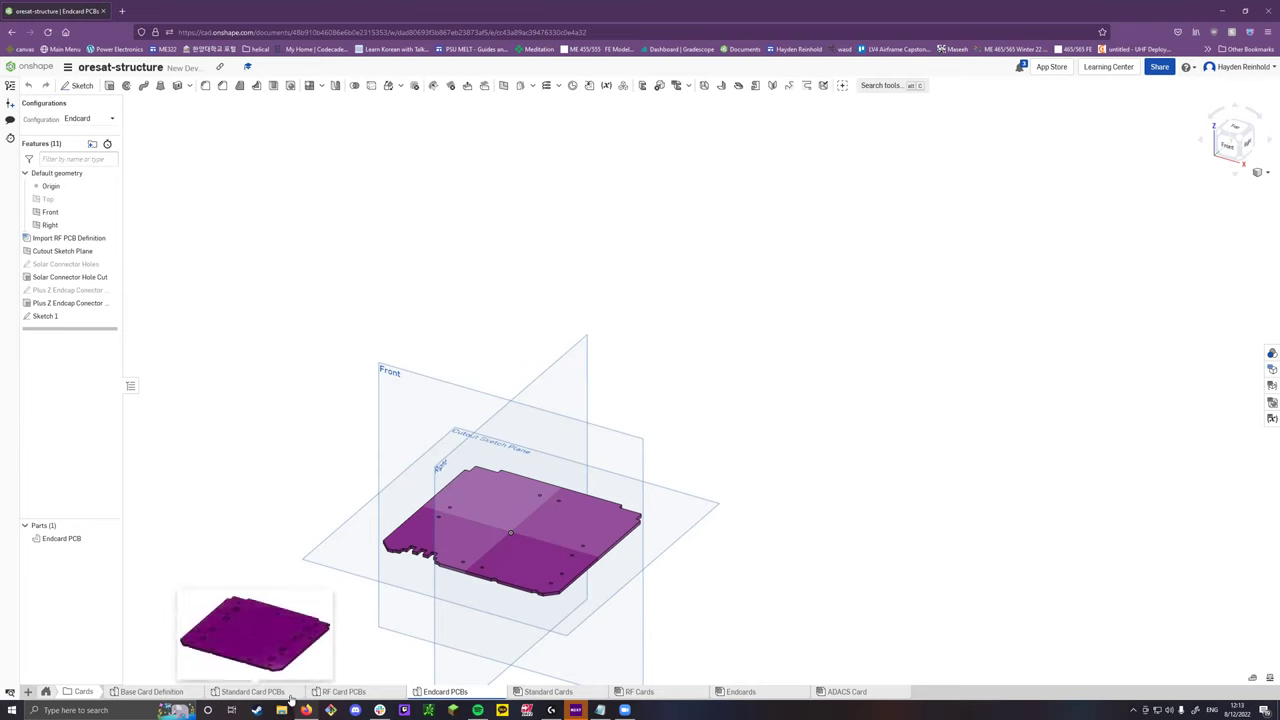
mouse_move(528, 693)
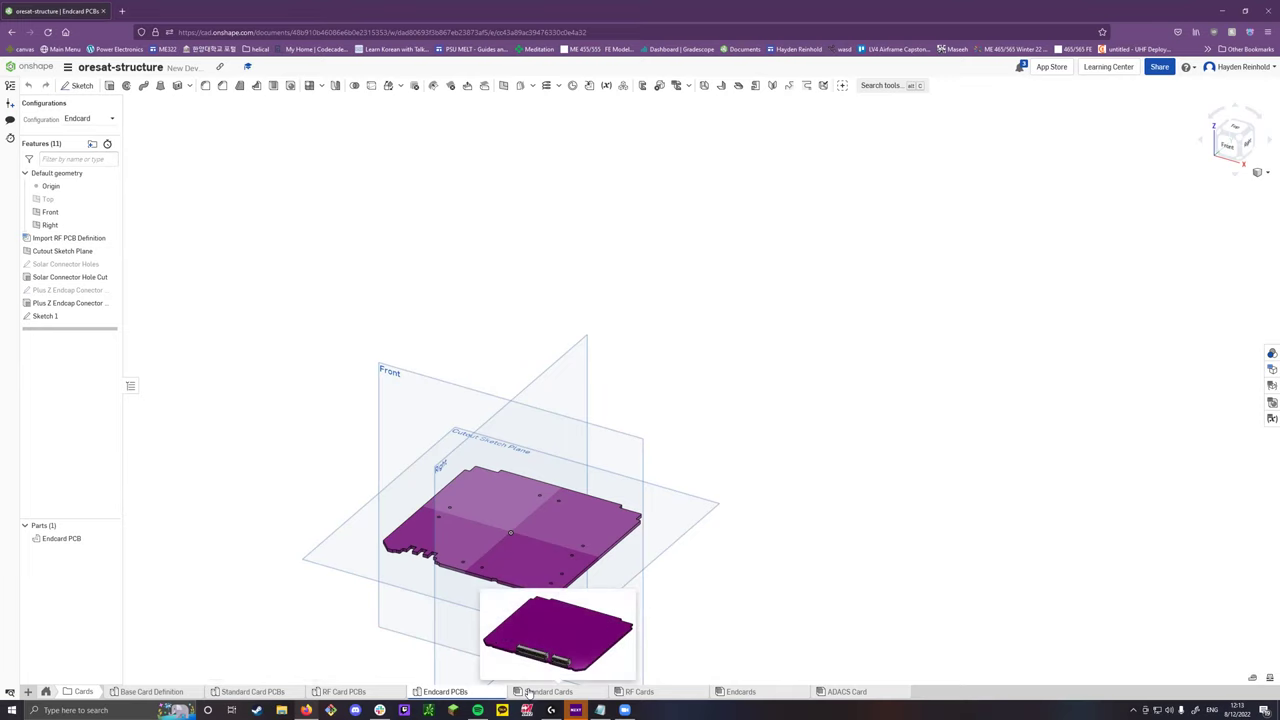
click(528, 693)
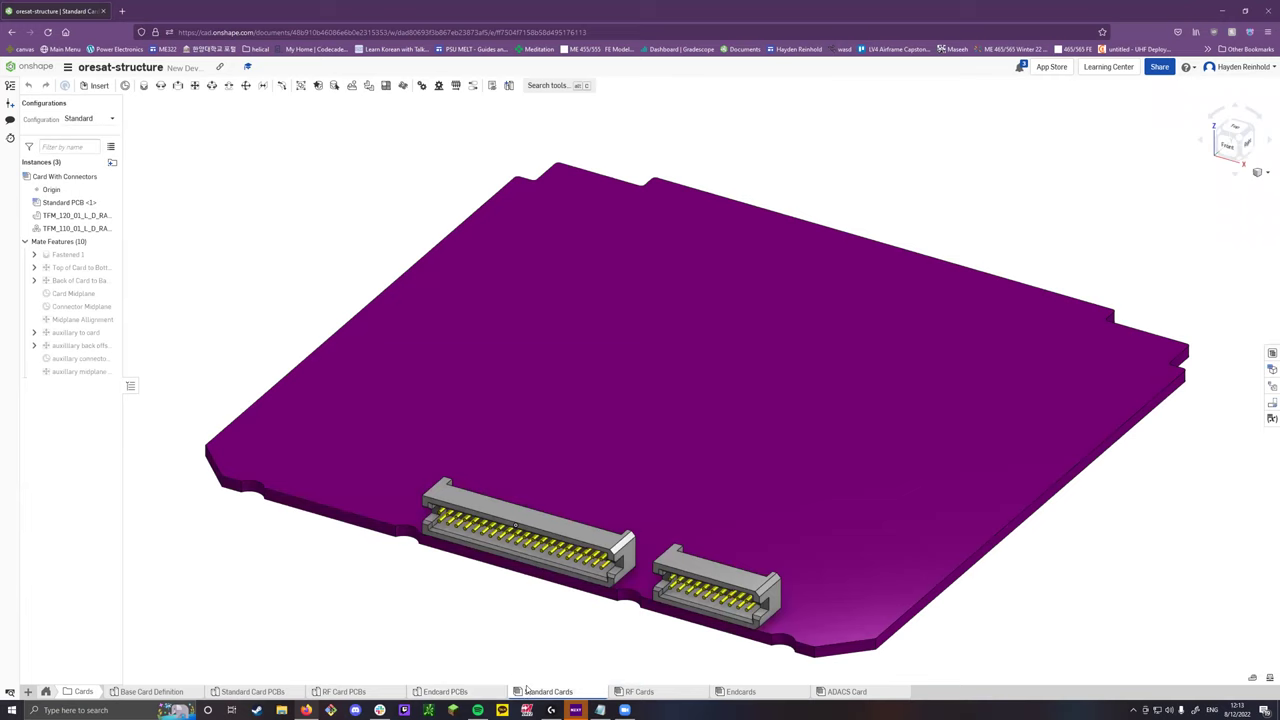
scroll(185, 477, down, 5)
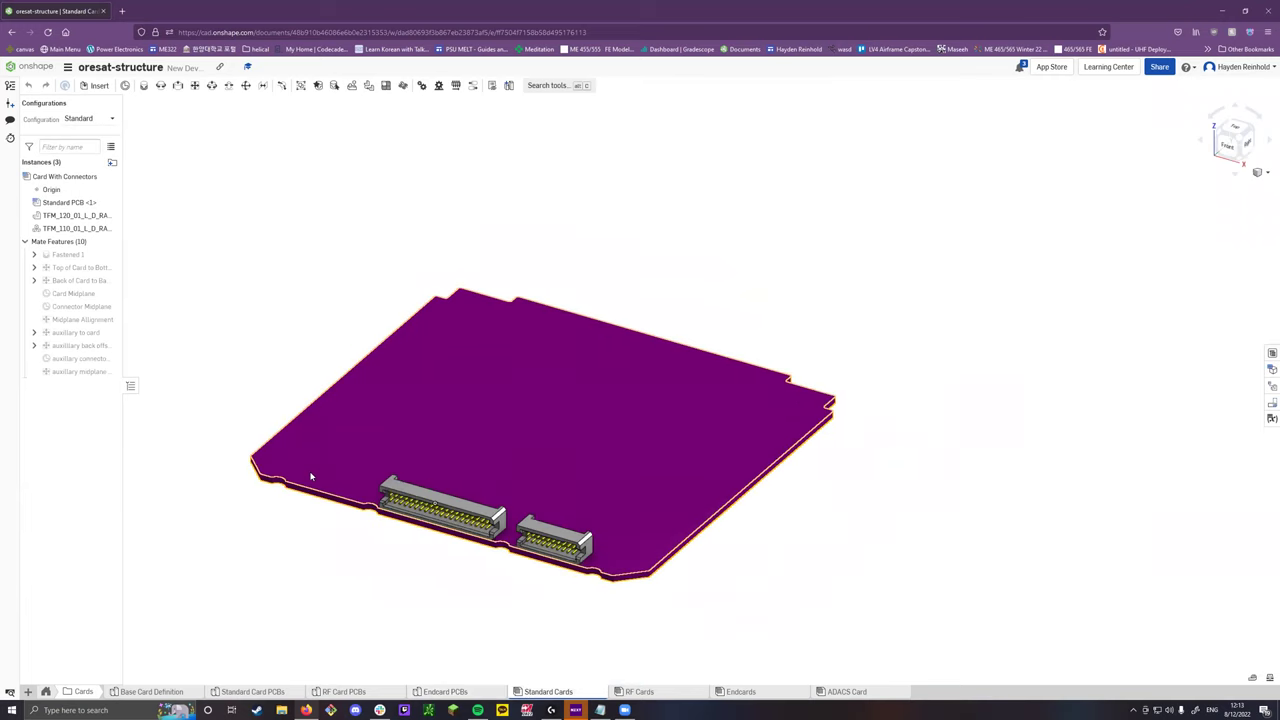
Highlight the PCB instance in the Standard Cards and RF Cards assemblies, and view the whole Endcards assembly.
click(62, 204)
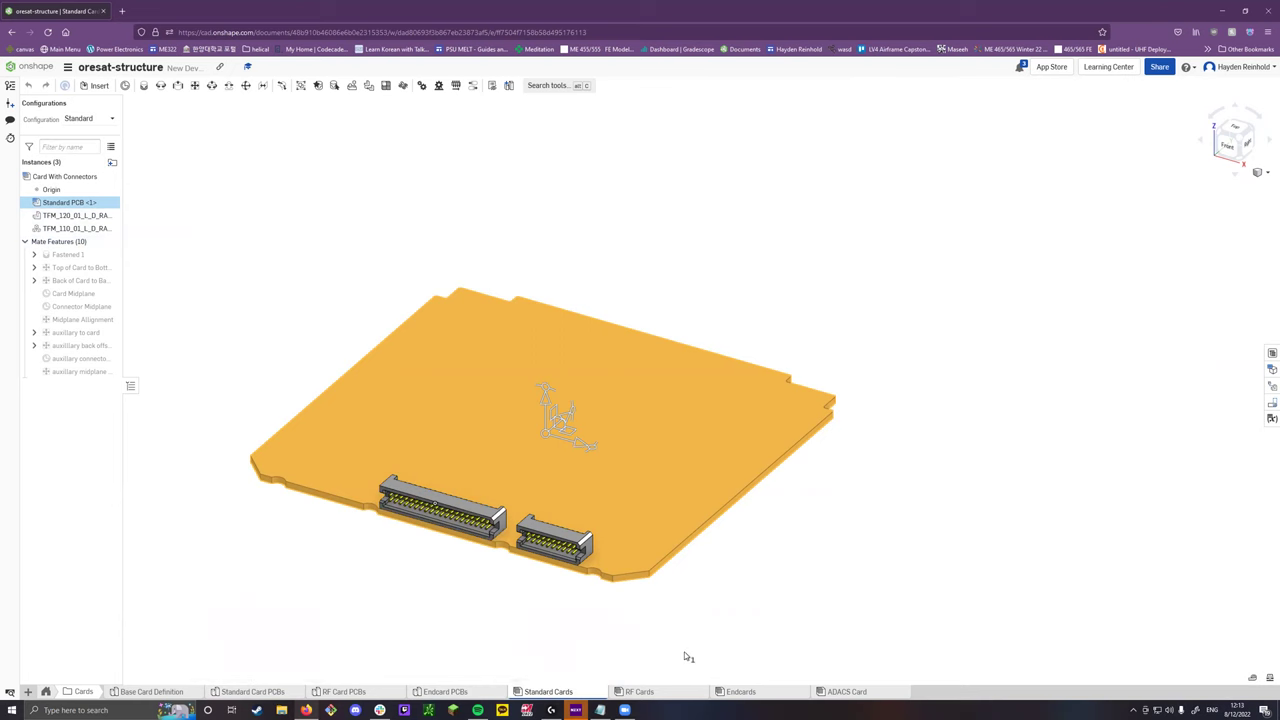
click(650, 691)
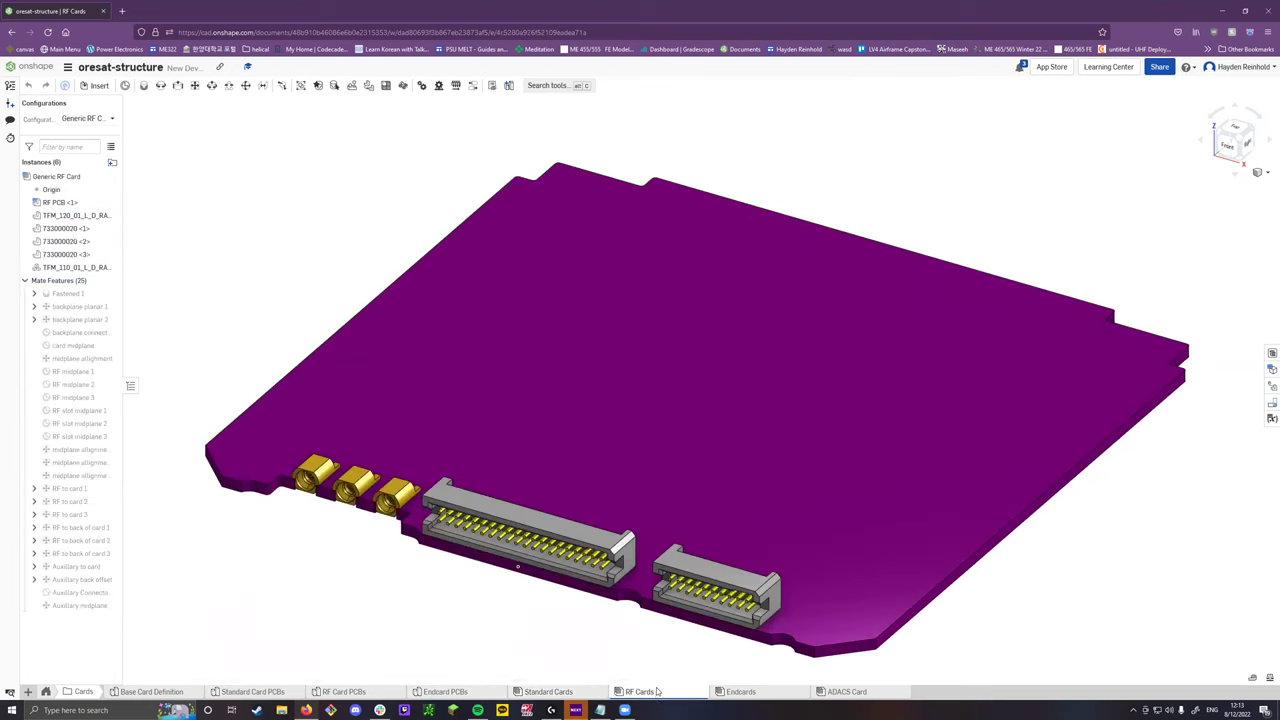
click(45, 205)
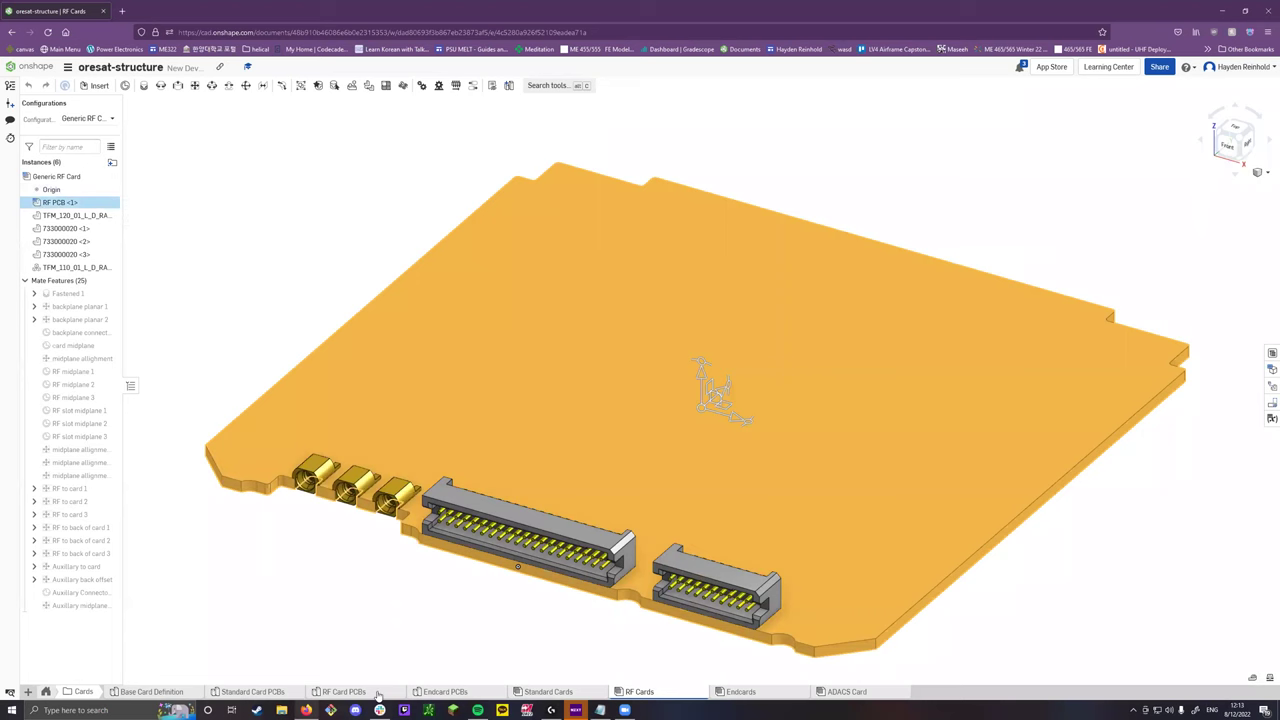
click(538, 651)
click(740, 691)
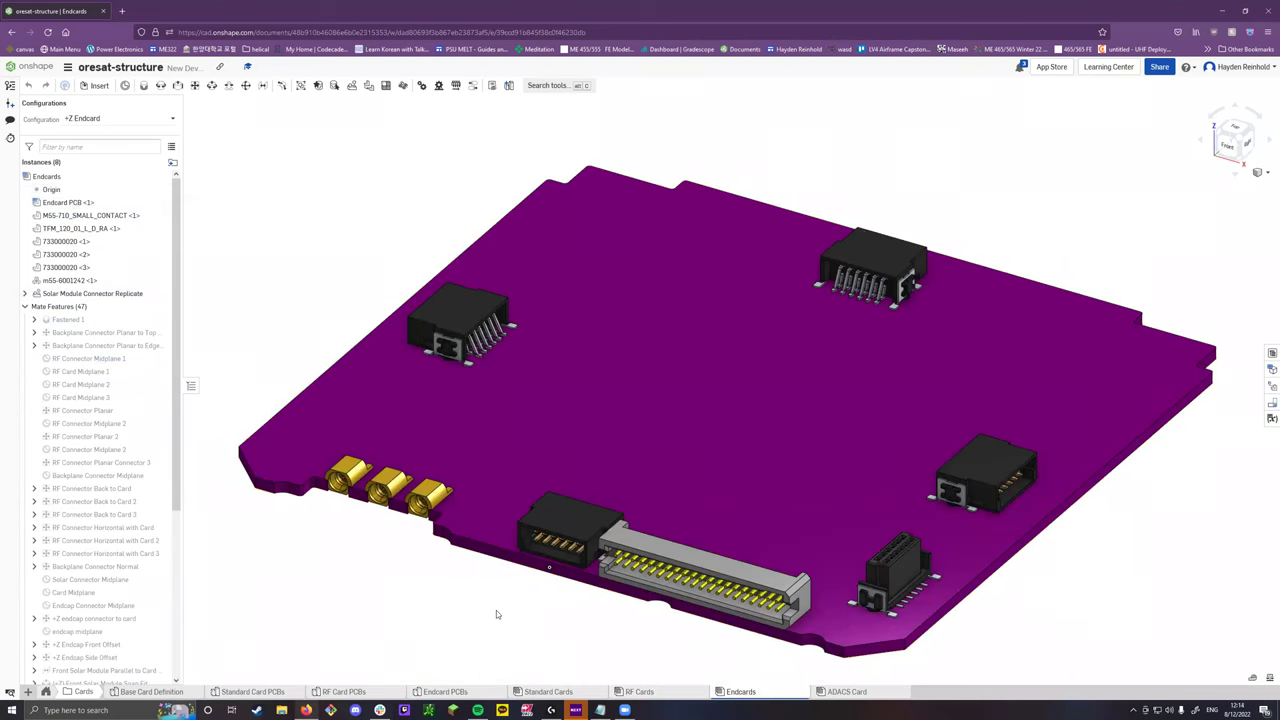
scroll(496, 609, down, 3)
scroll(474, 500, down, 2)
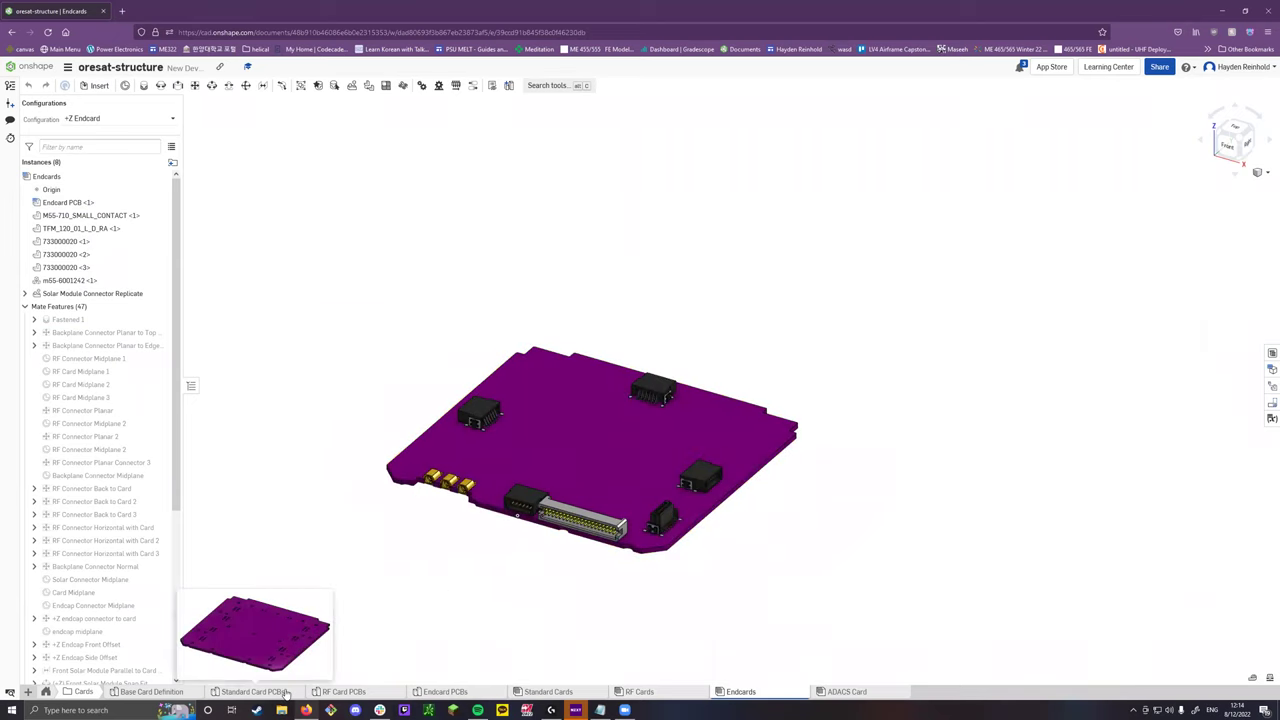
Open the Standard Cards assembly's configuration table and view the PCB configuration choices for the Standard row without changing them.
click(548, 691)
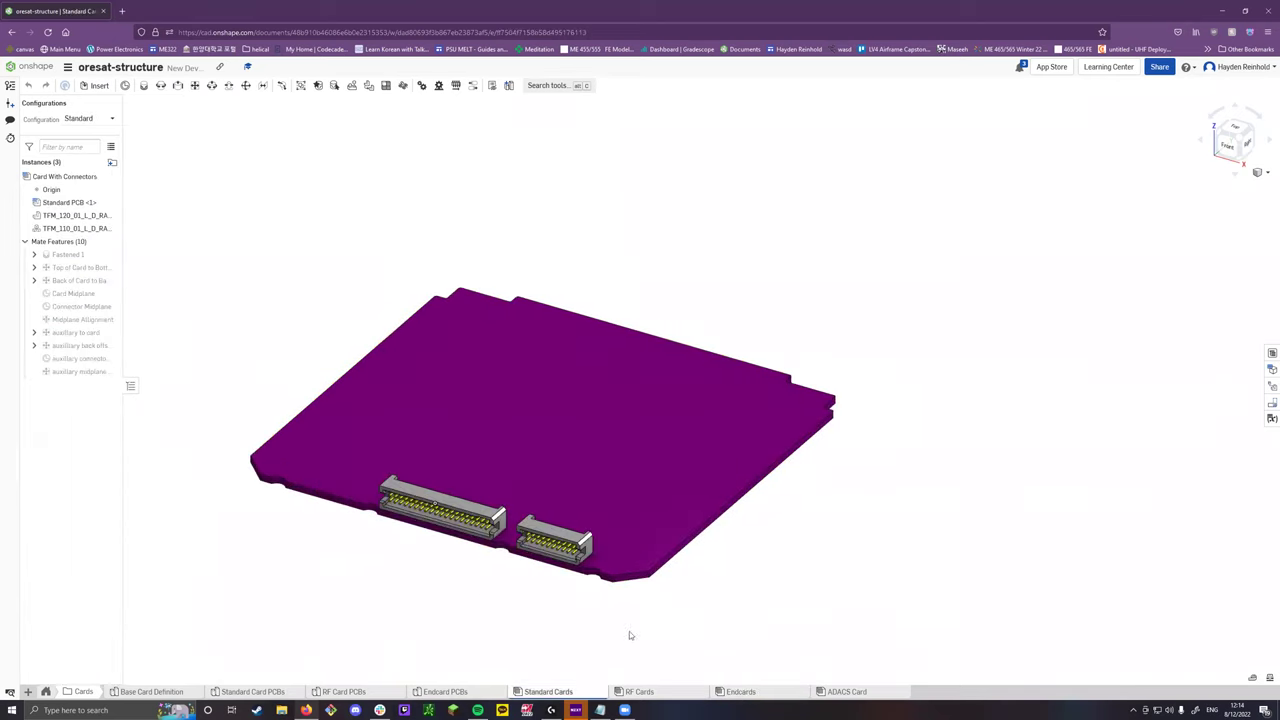
click(1270, 369)
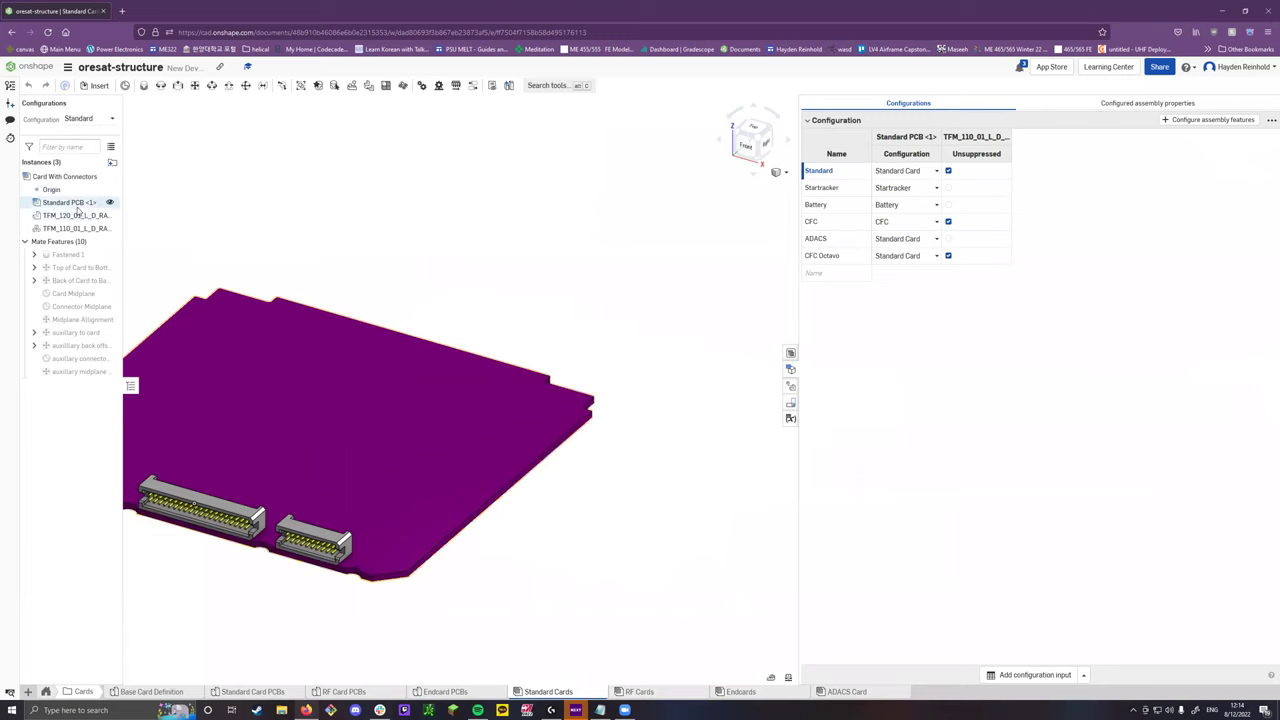
mouse_move(284, 688)
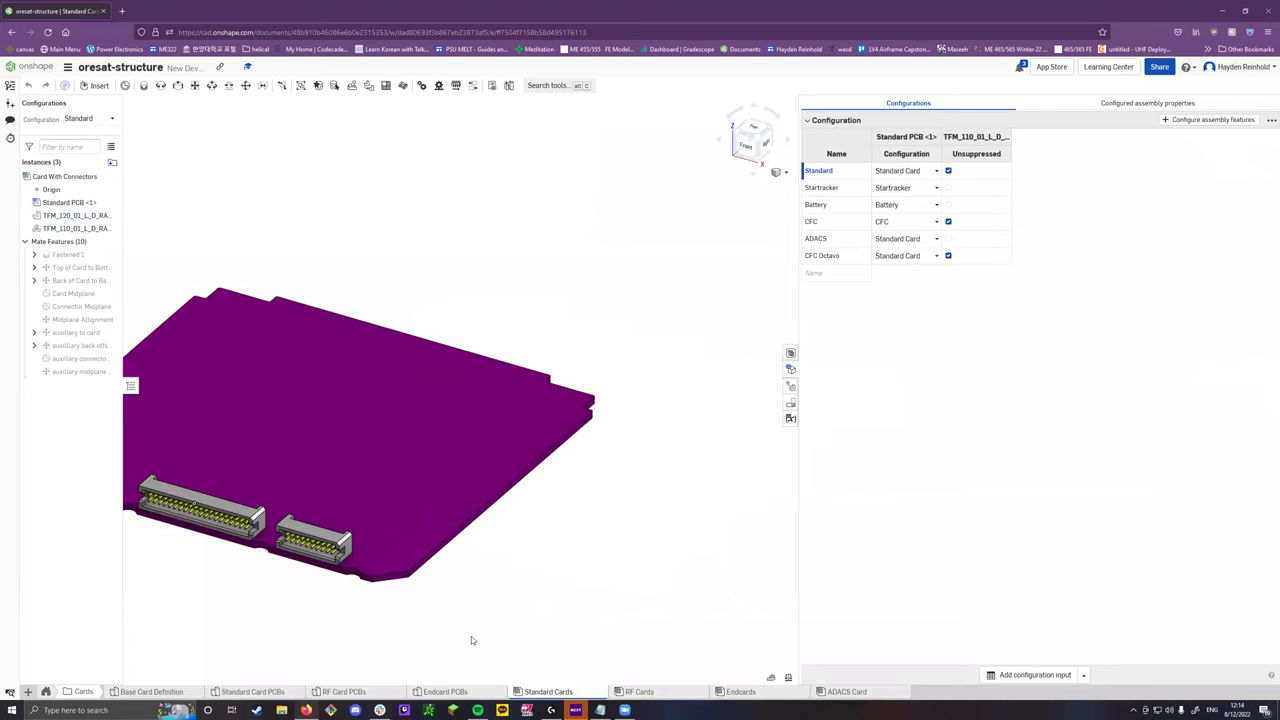
scroll(713, 530, down, 2)
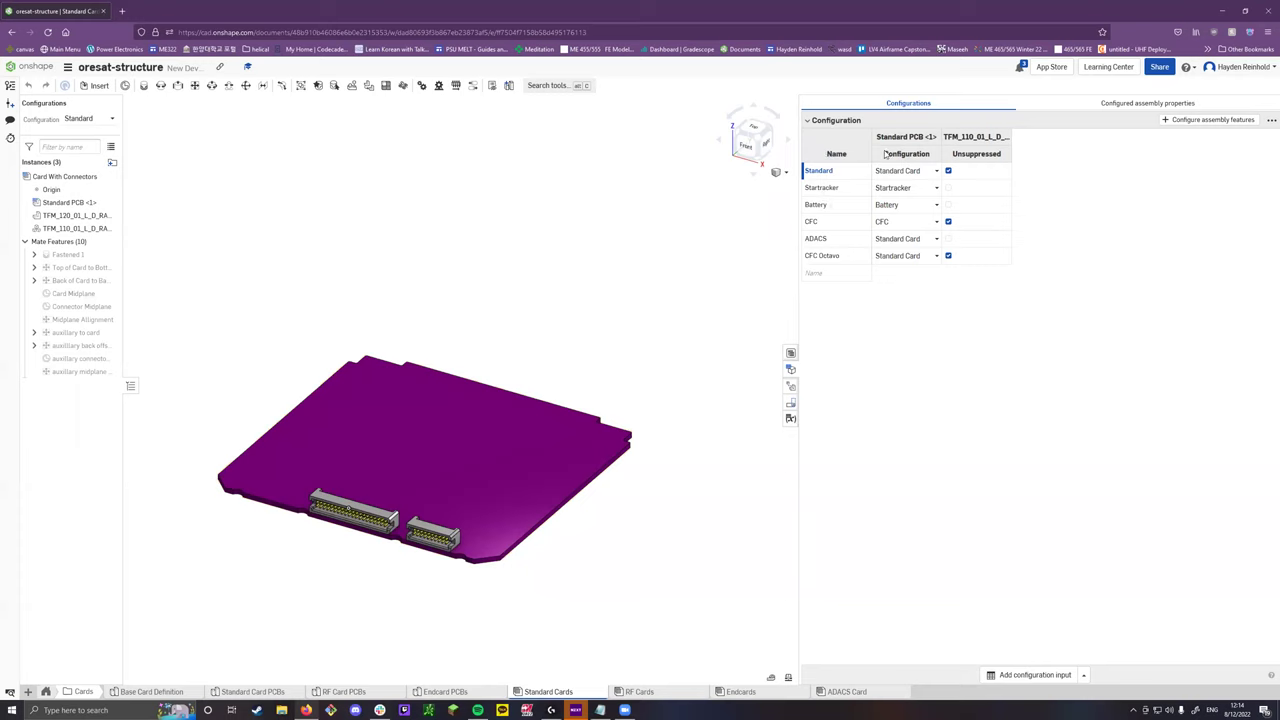
click(936, 171)
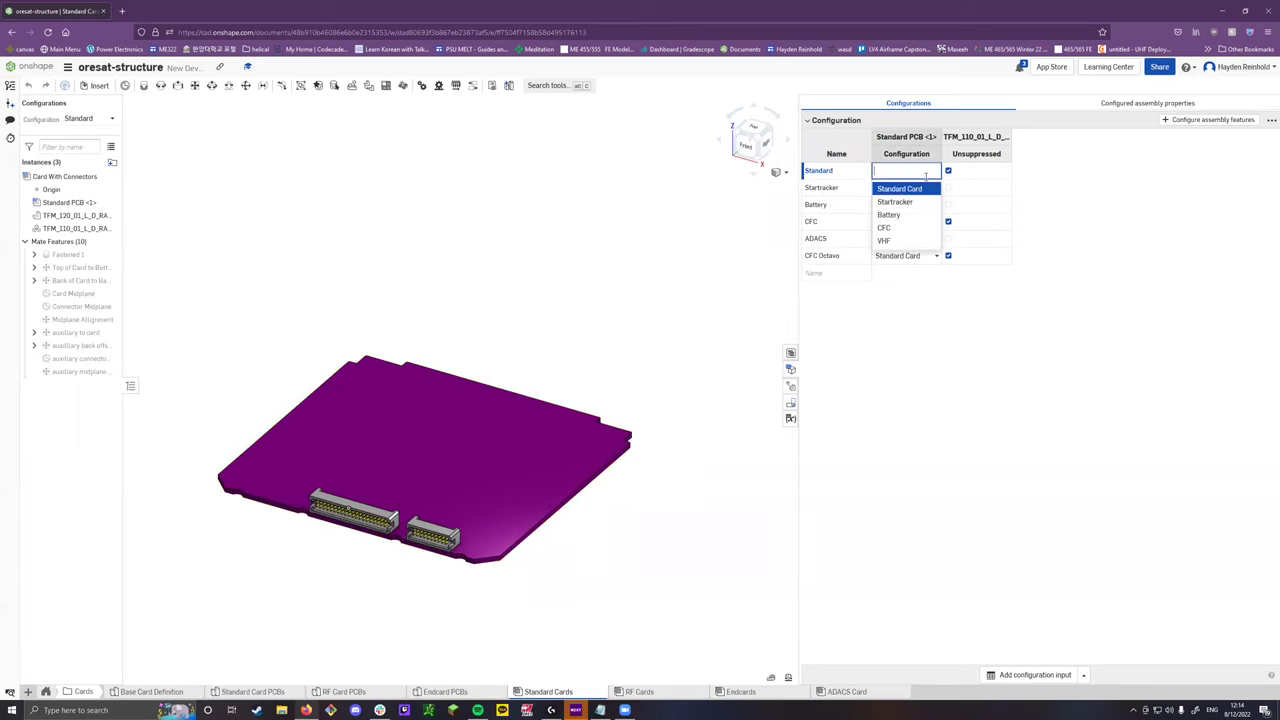
click(945, 203)
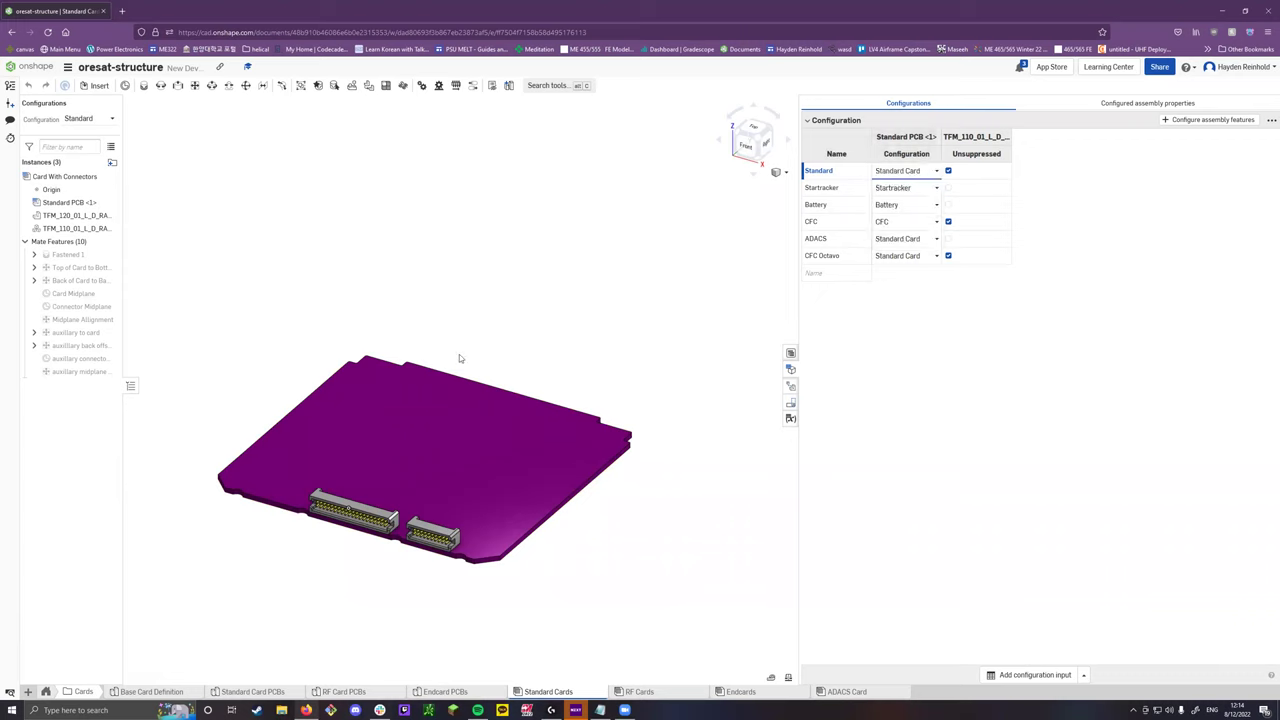
Switch the Standard Cards assembly to the Startracker configuration and inspect its board cutout and backplane connector.
right_click(837, 190)
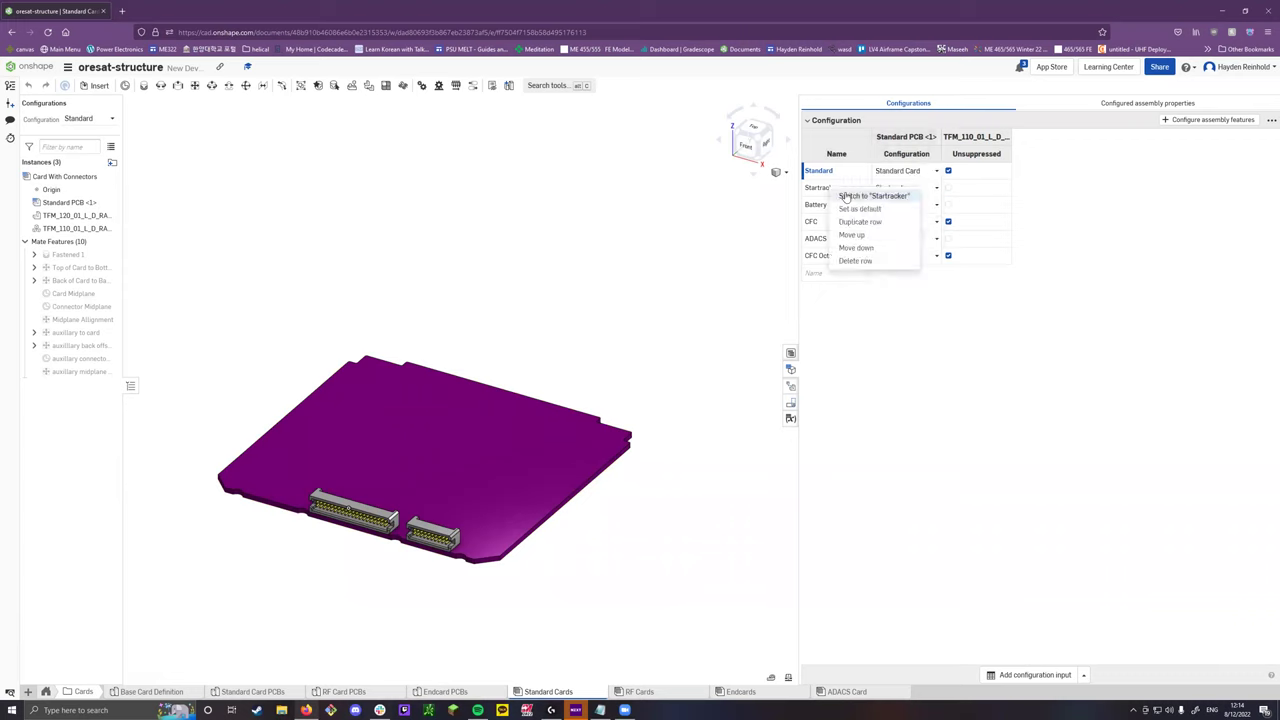
click(872, 196)
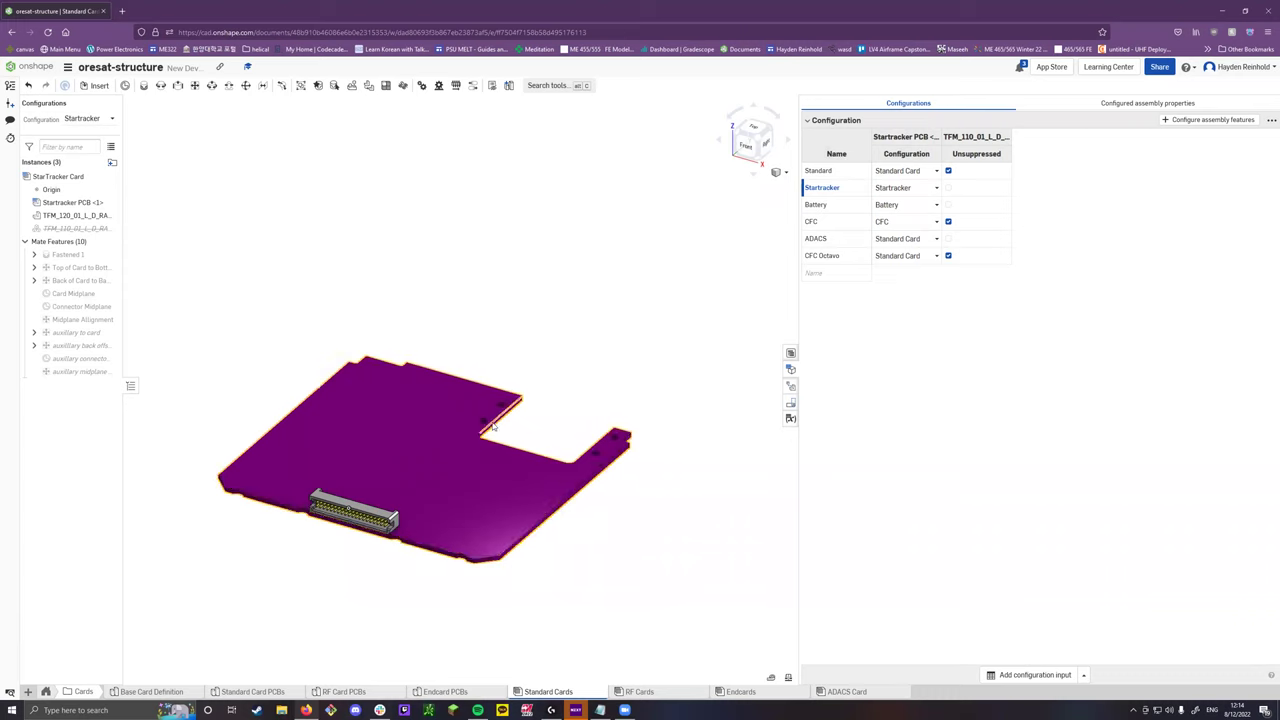
scroll(492, 428, up, 3)
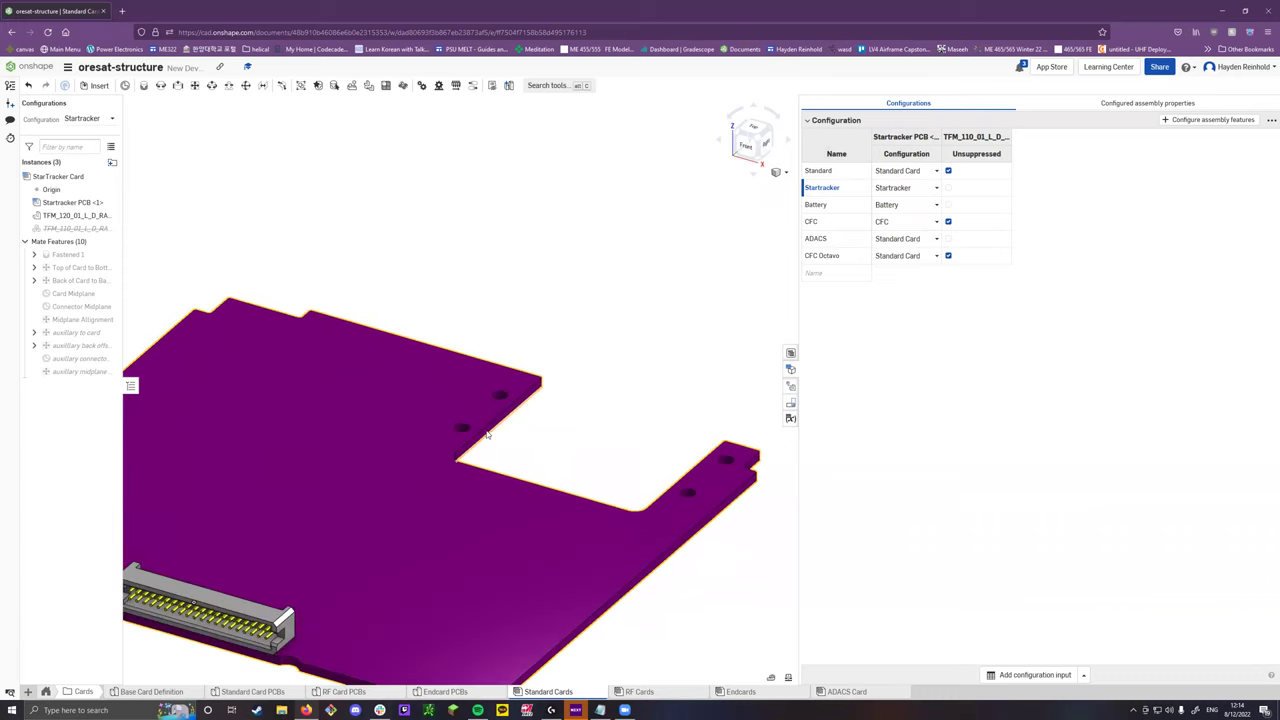
scroll(487, 434, down, 3)
scroll(430, 510, down, 2)
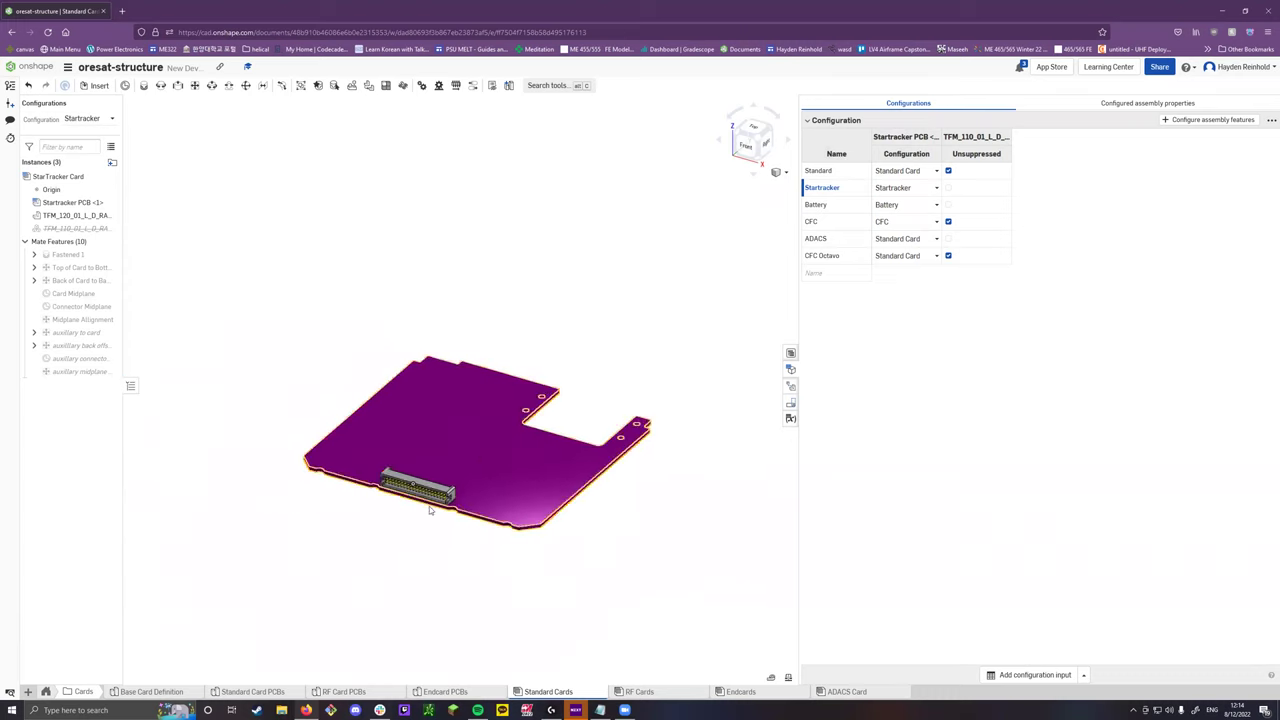
scroll(430, 510, up, 2)
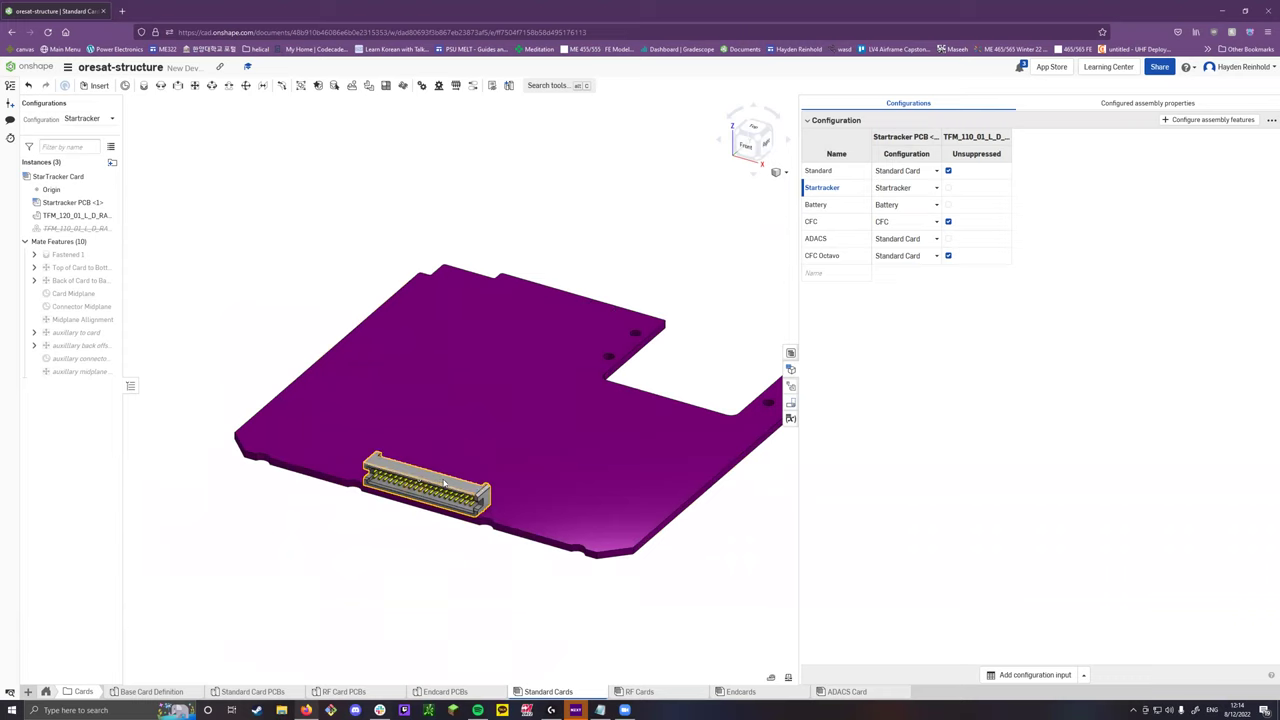
Show the Battery configuration of the Standard Cards assembly, and return to Standard to inspect the two edge connectors.
right_click(831, 210)
click(849, 217)
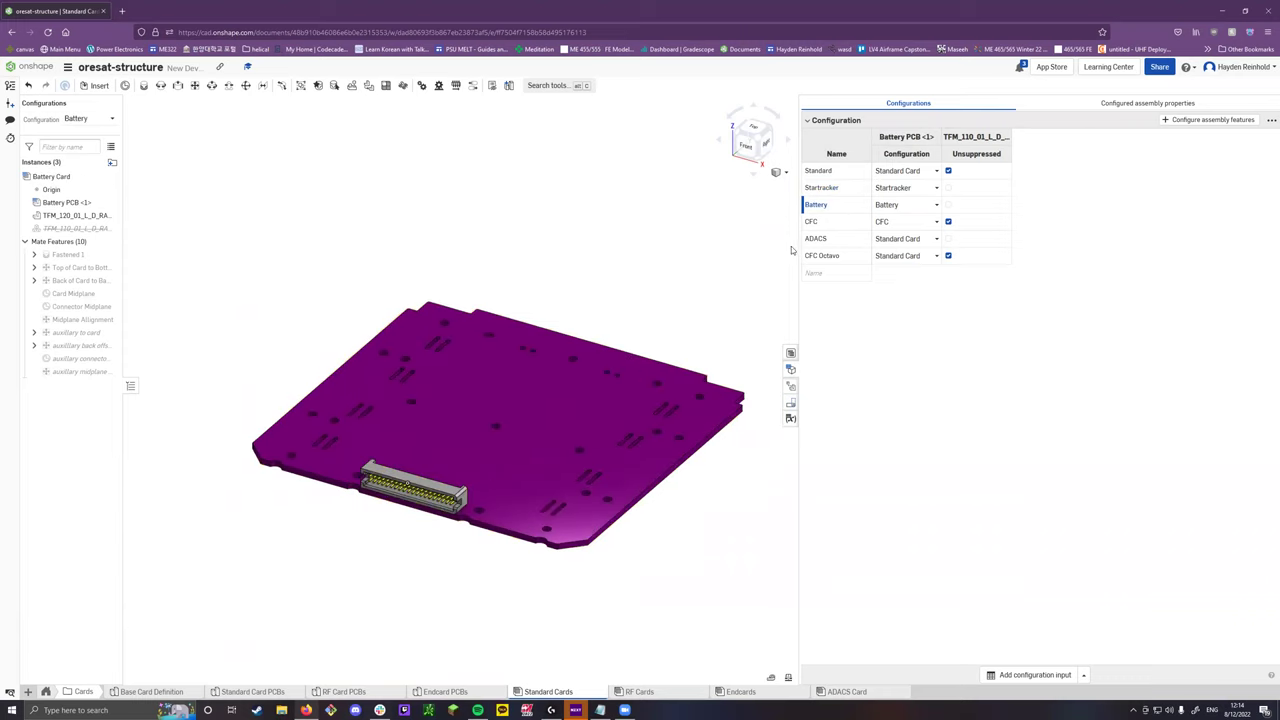
right_click(845, 182)
click(847, 182)
scroll(502, 520, up, 3)
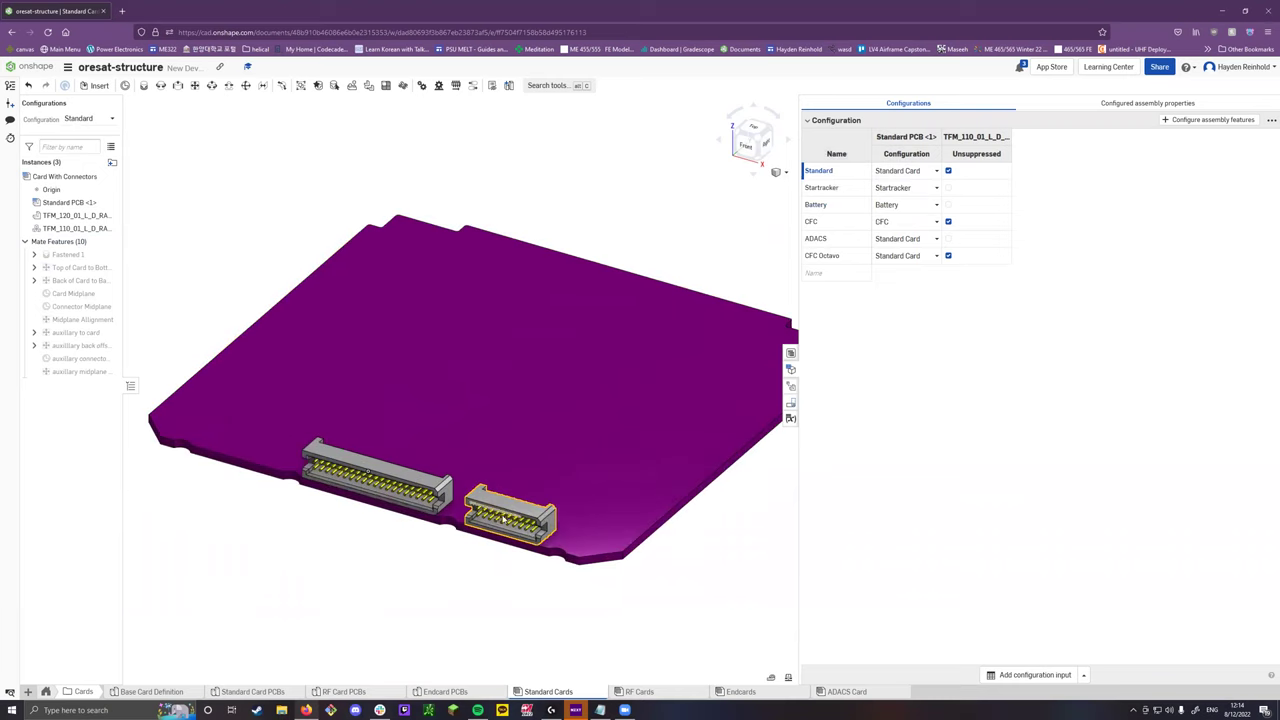
scroll(502, 520, down, 3)
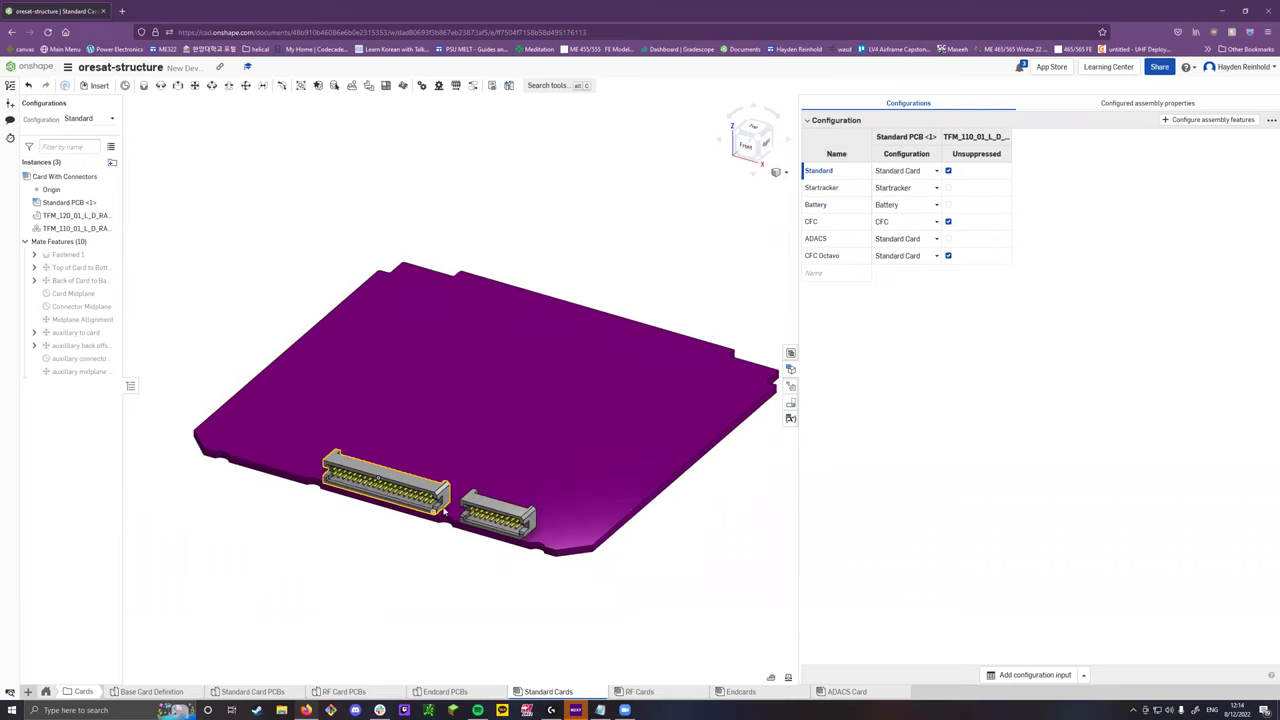
Show the CFC and CFC Octavo configurations of the Standard Cards assembly and inspect the card with its connectors.
right_click(840, 224)
click(852, 235)
right_click(848, 259)
click(870, 264)
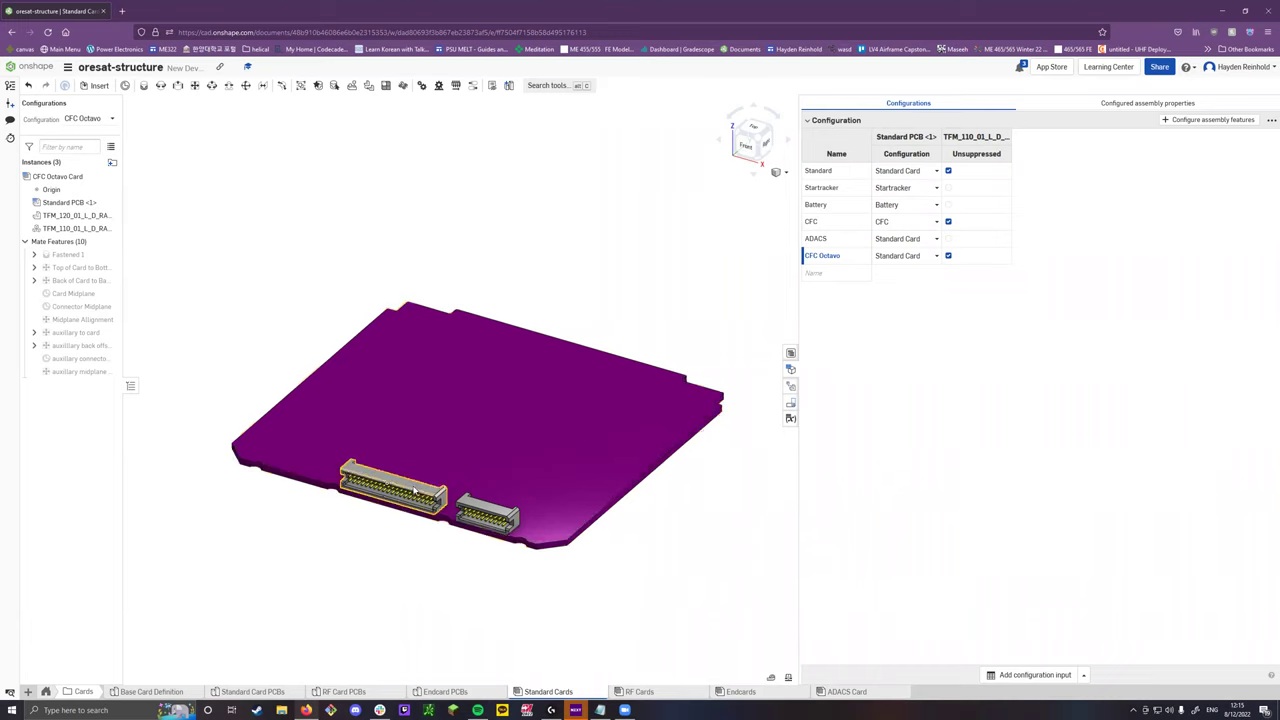
scroll(400, 495, up, 5)
scroll(388, 500, down, 2)
scroll(388, 500, down, 5)
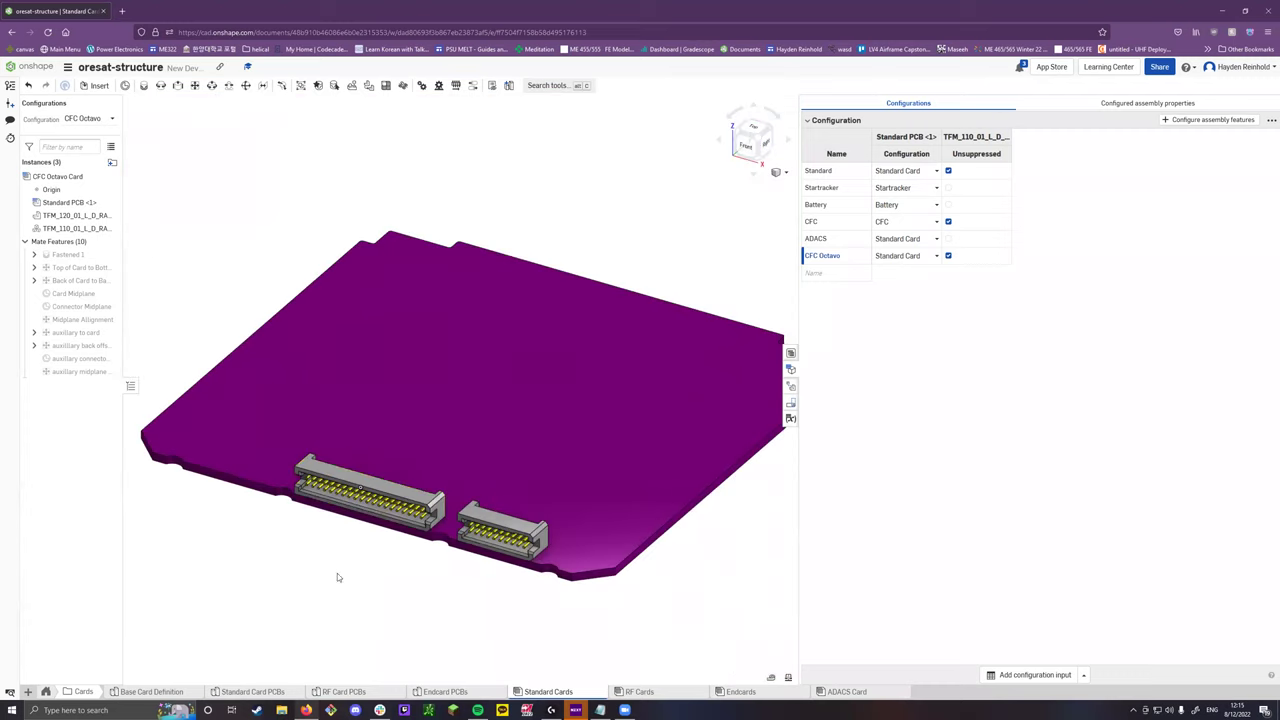
View the Standard Card PCBs part studio and the complete RF Cards assembly.
mouse_move(240, 699)
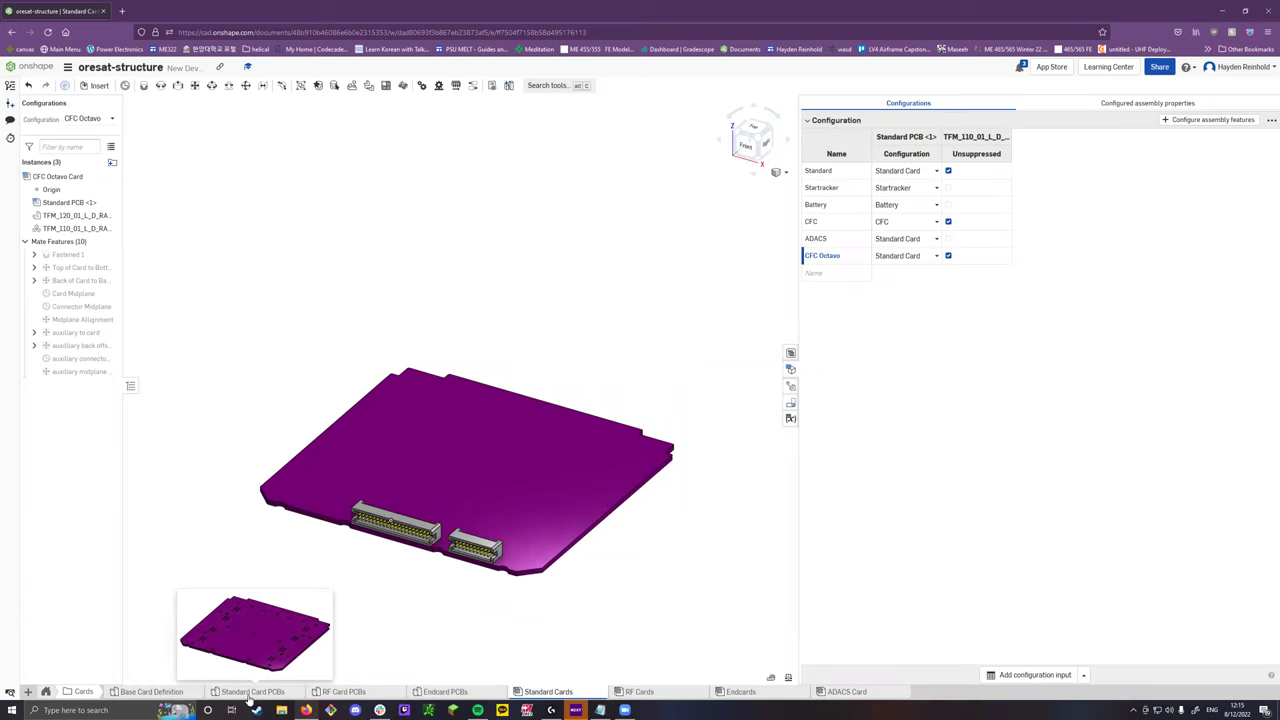
click(250, 697)
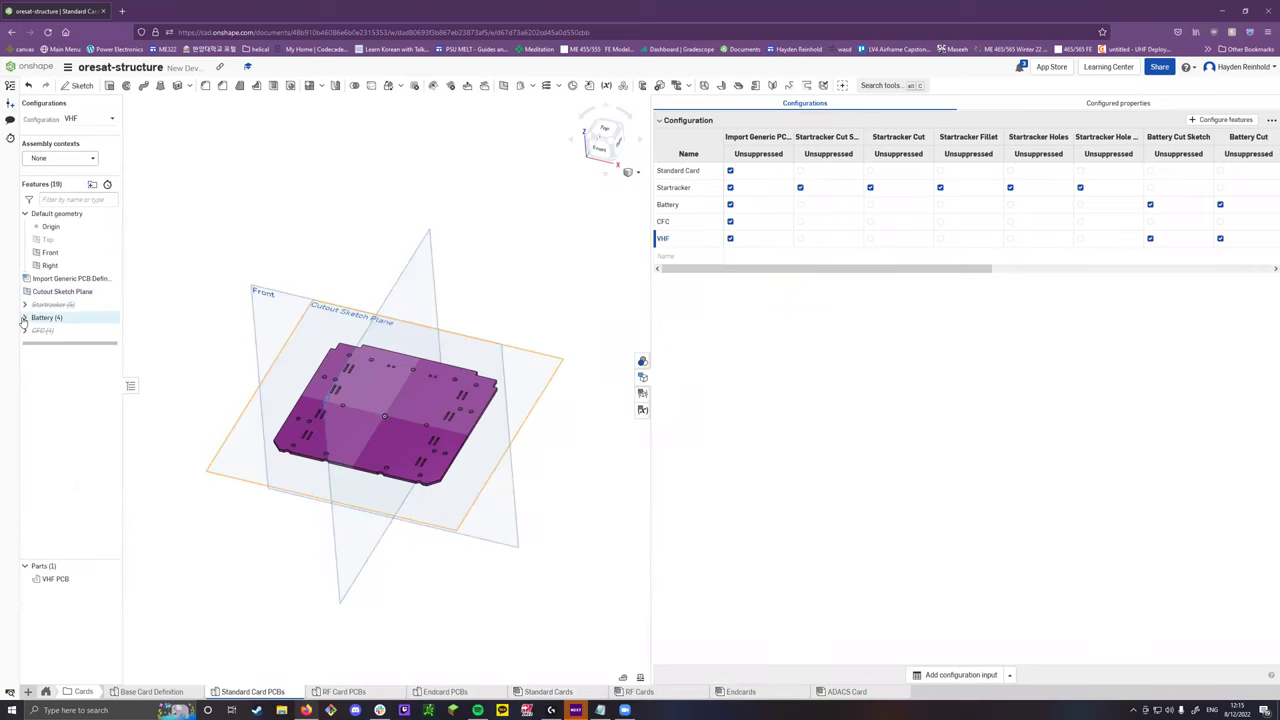
click(632, 692)
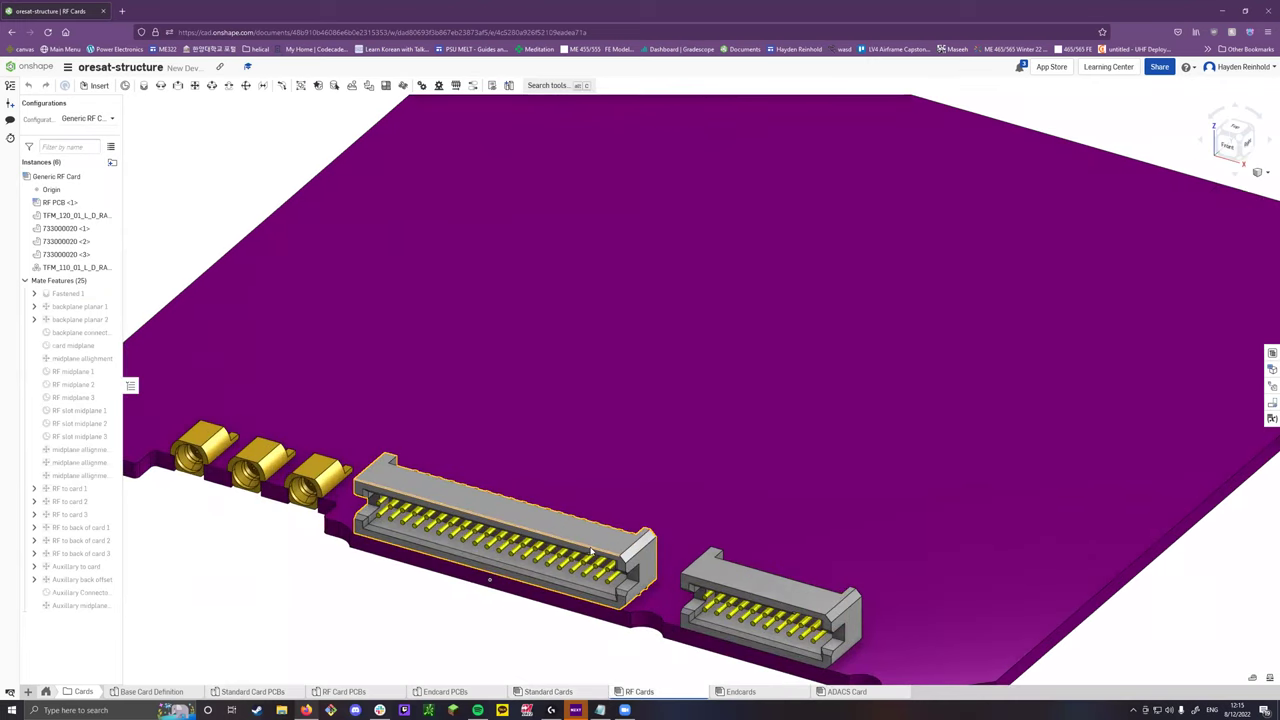
scroll(592, 551, down, 10)
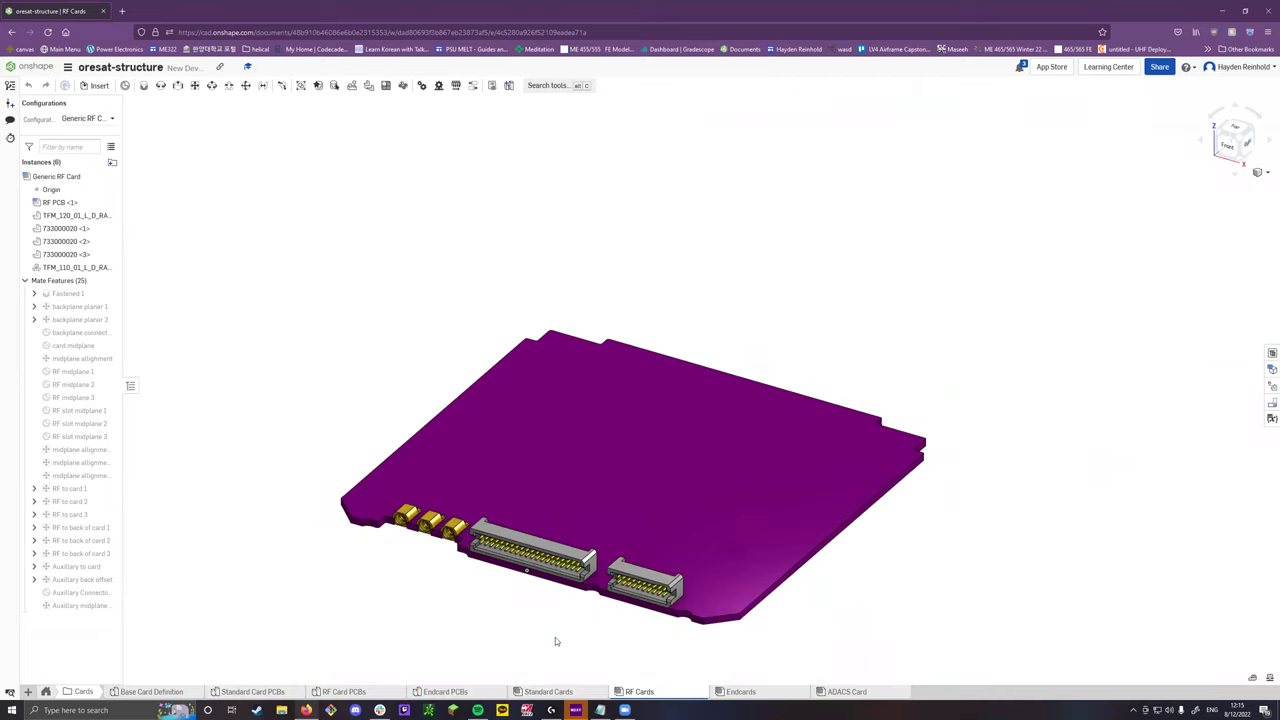
Review the configuration tables of the Standard Cards and RF Cards assemblies, with the whole generic RF card in view.
click(568, 693)
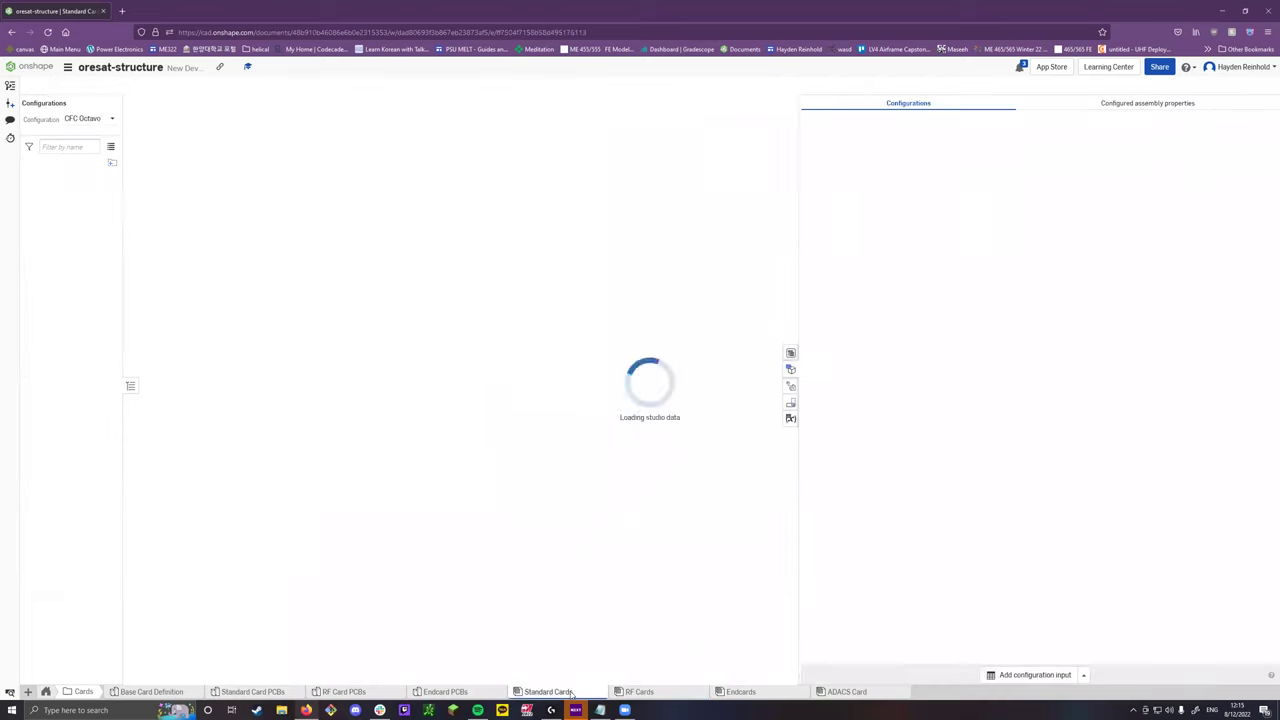
click(790, 369)
click(1270, 369)
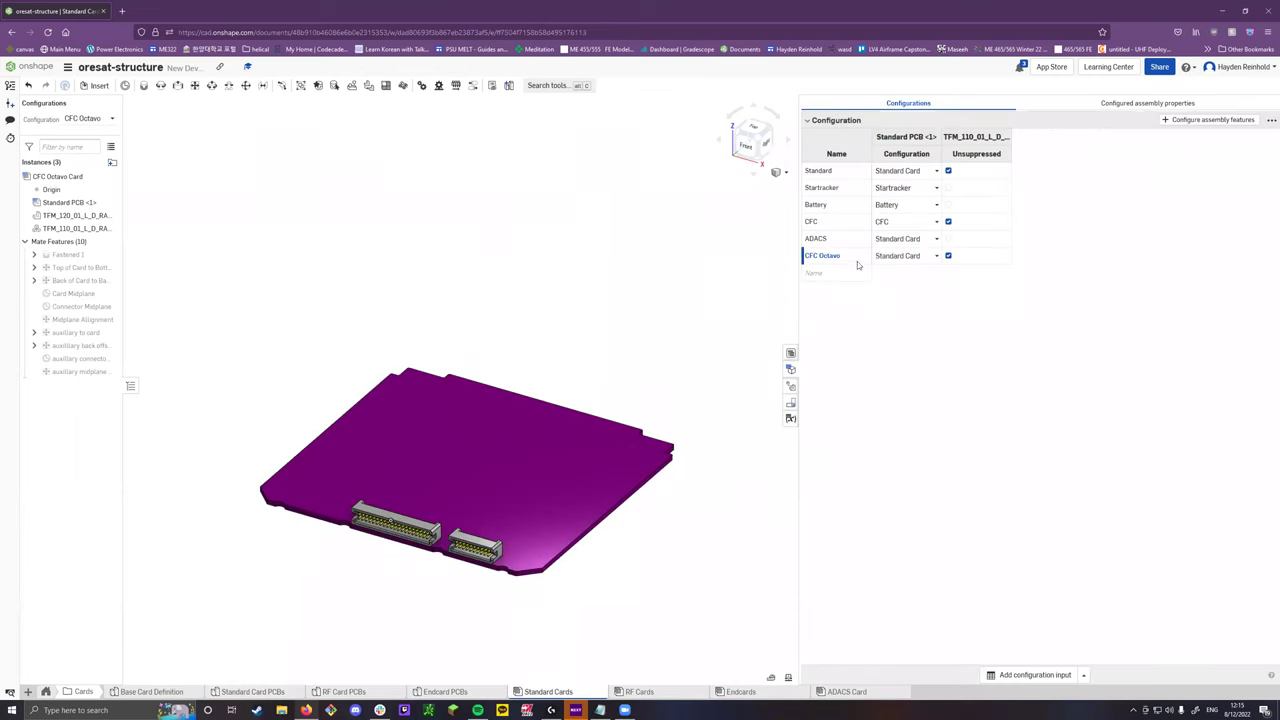
click(653, 694)
click(1272, 369)
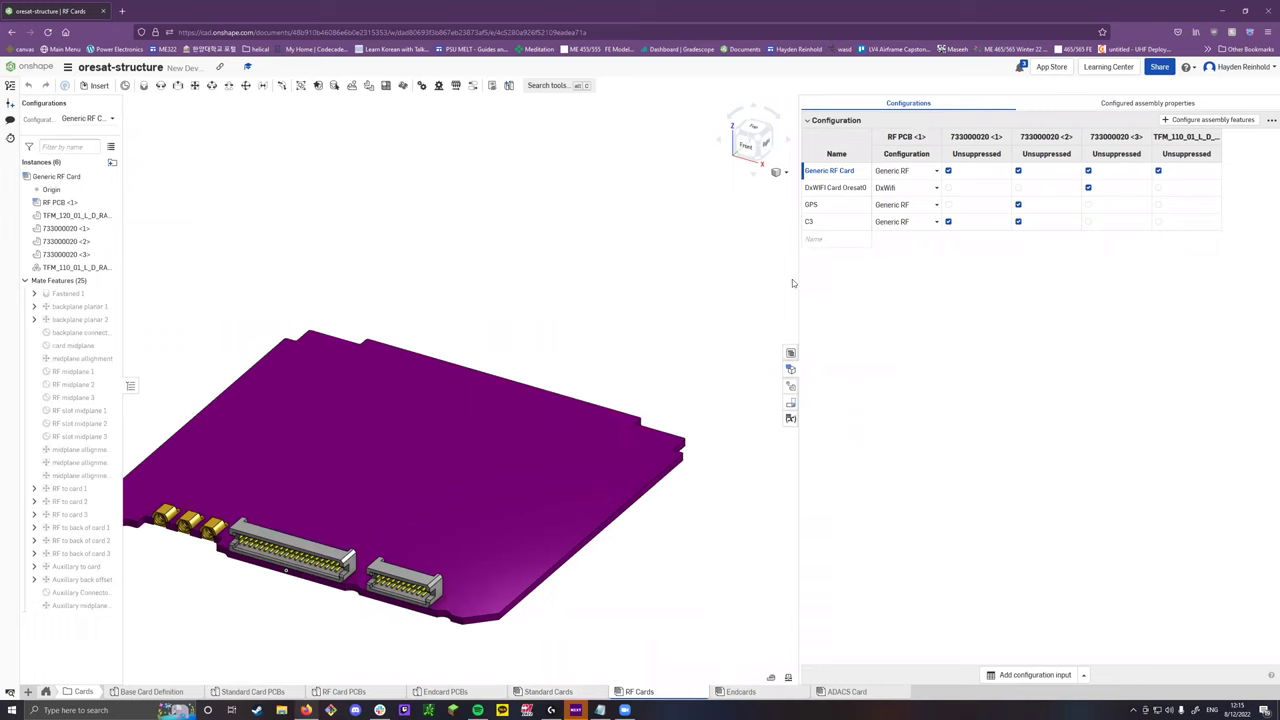
scroll(725, 302, down, 3)
scroll(501, 240, up, 2)
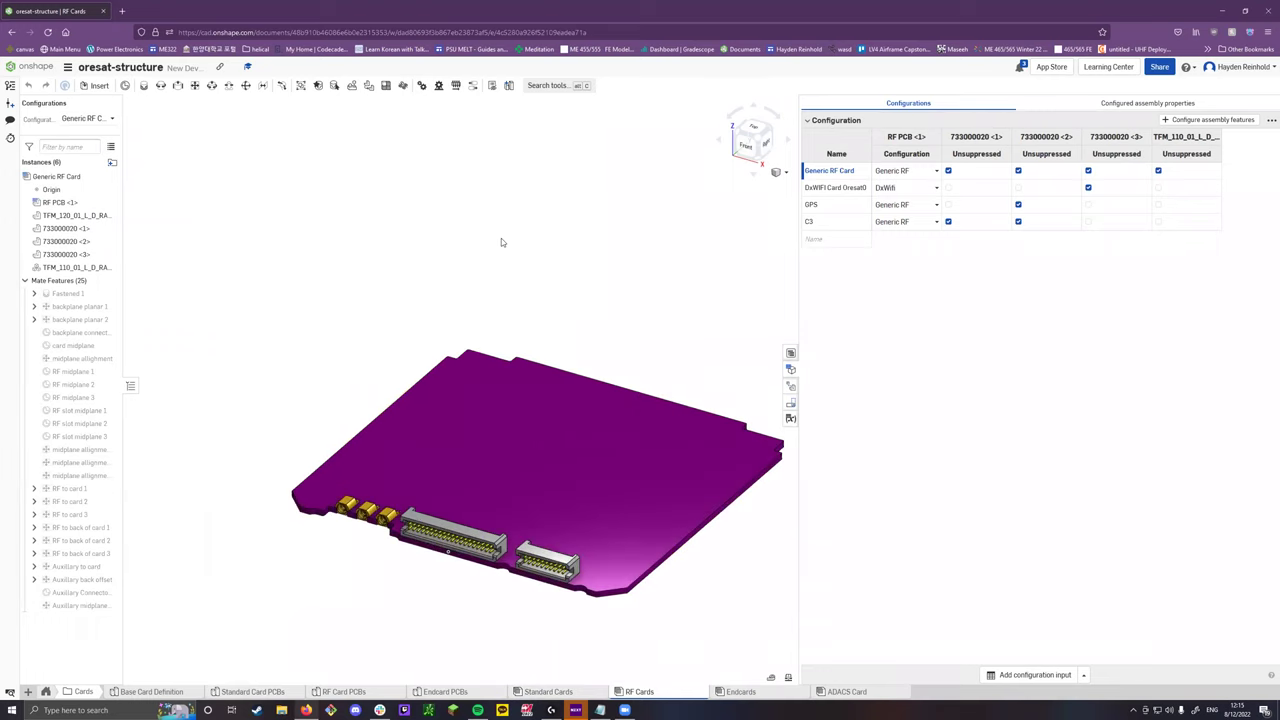
scroll(411, 268, down, 1)
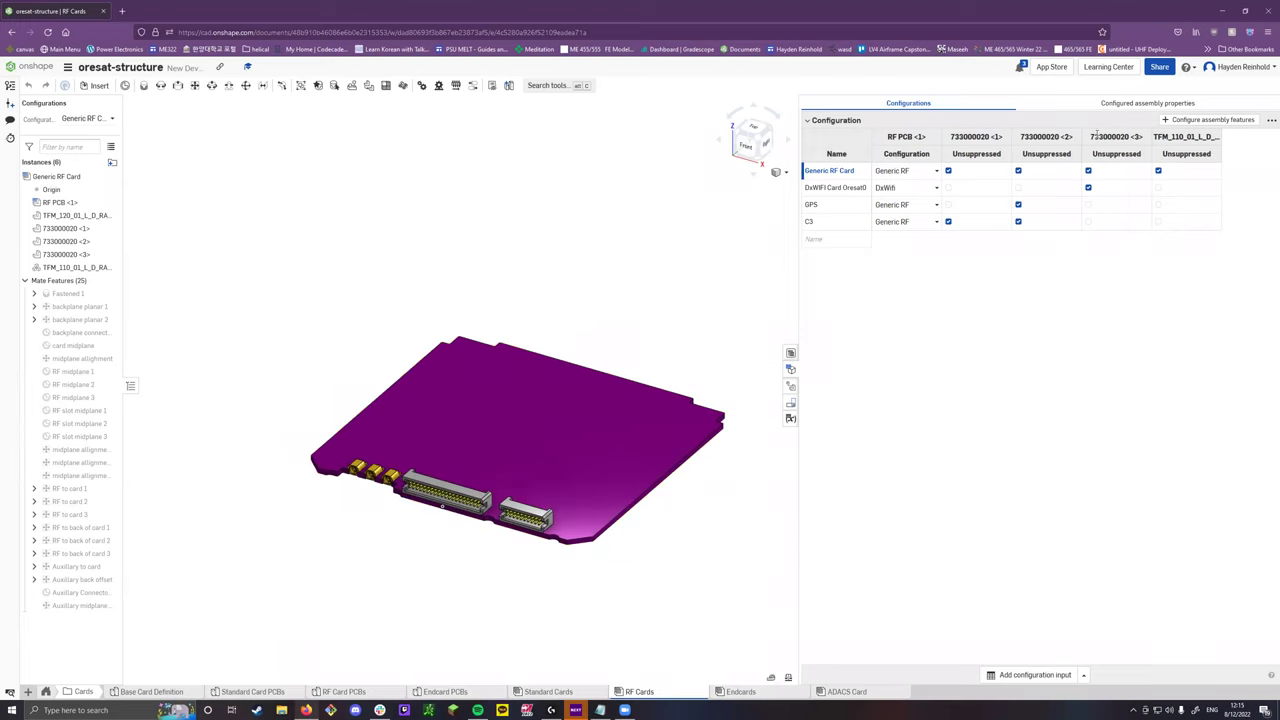
Review the RF connector suppression columns and switch the RF Cards assembly to the GPS configuration.
double_click(985, 134)
key(Tab)
key(Tab)
right_click(828, 212)
click(838, 218)
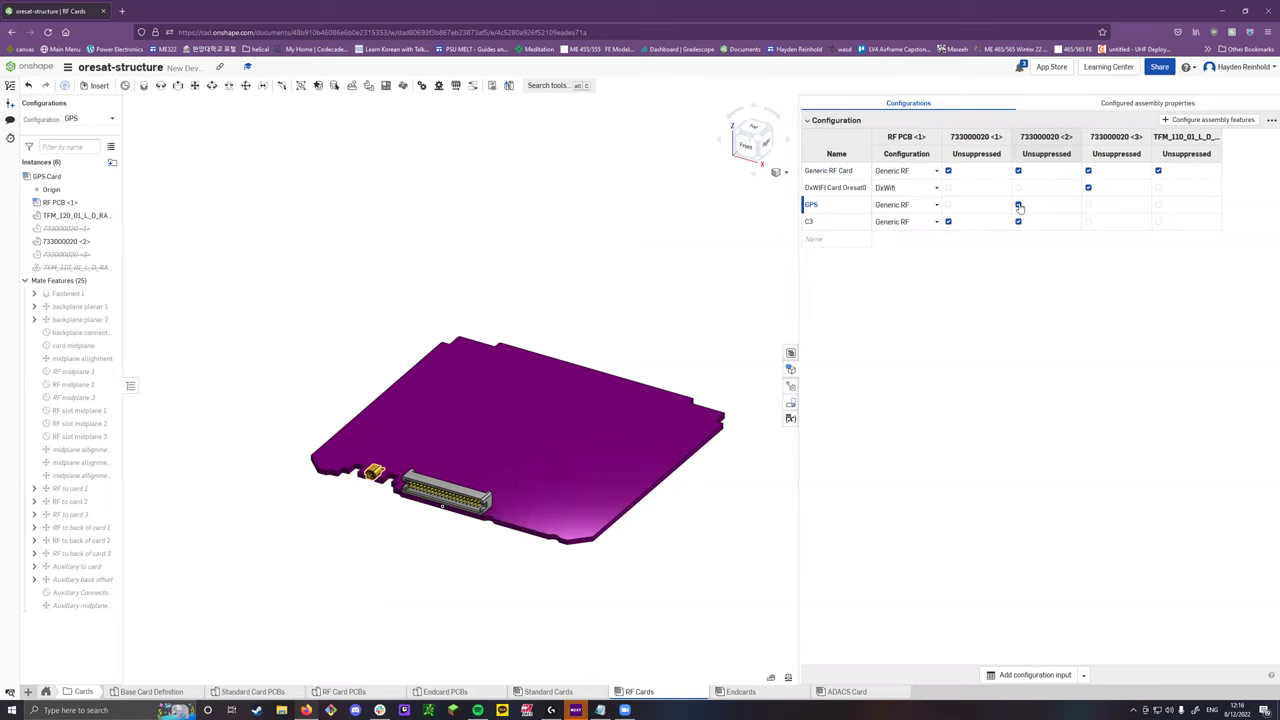
Switch the RF Cards assembly to the C3 configuration and inspect its RF connectors.
right_click(828, 224)
click(838, 234)
scroll(387, 452, up, 1)
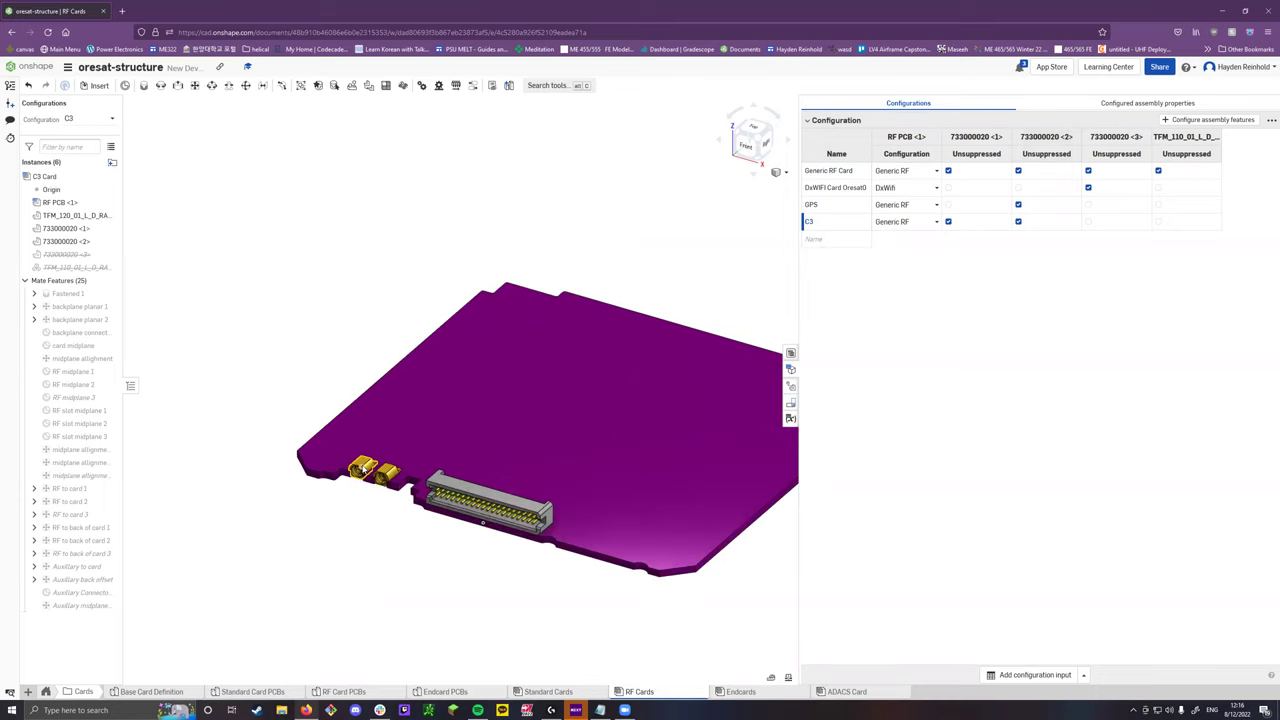
scroll(292, 495, down, 1)
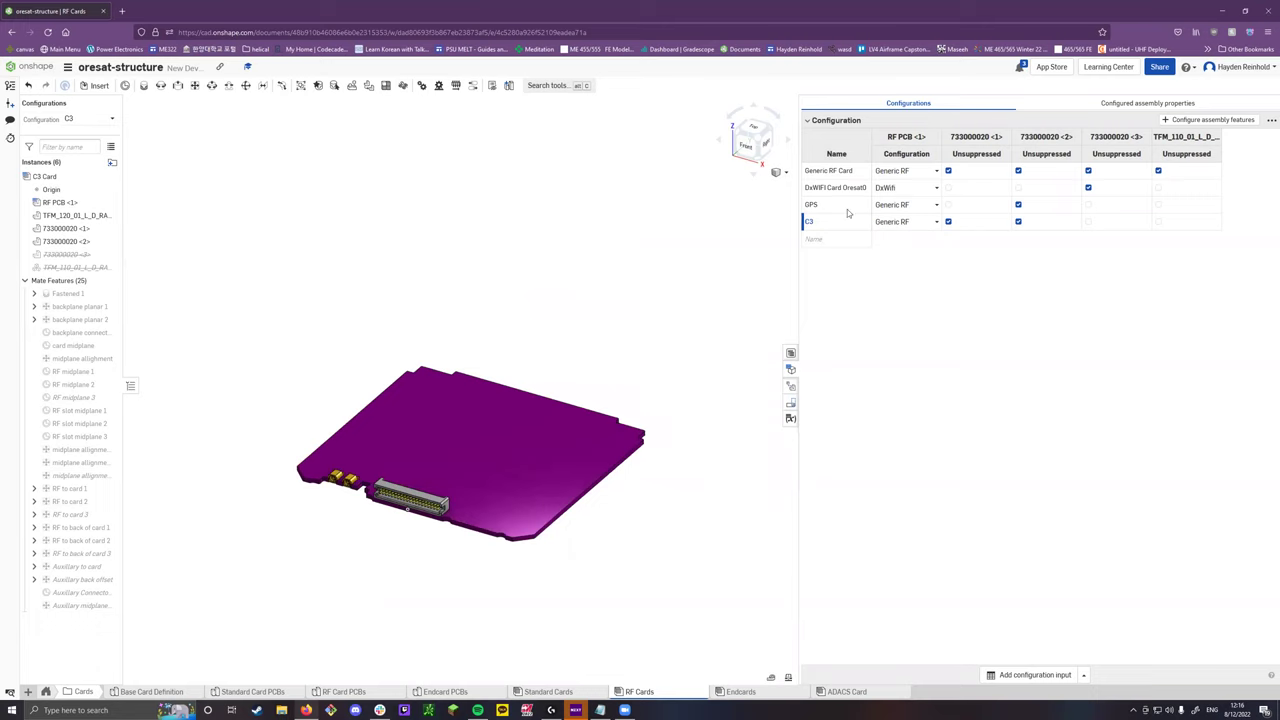
View the configured assembly properties of the RF cards, and open the Endcards assembly.
click(1120, 108)
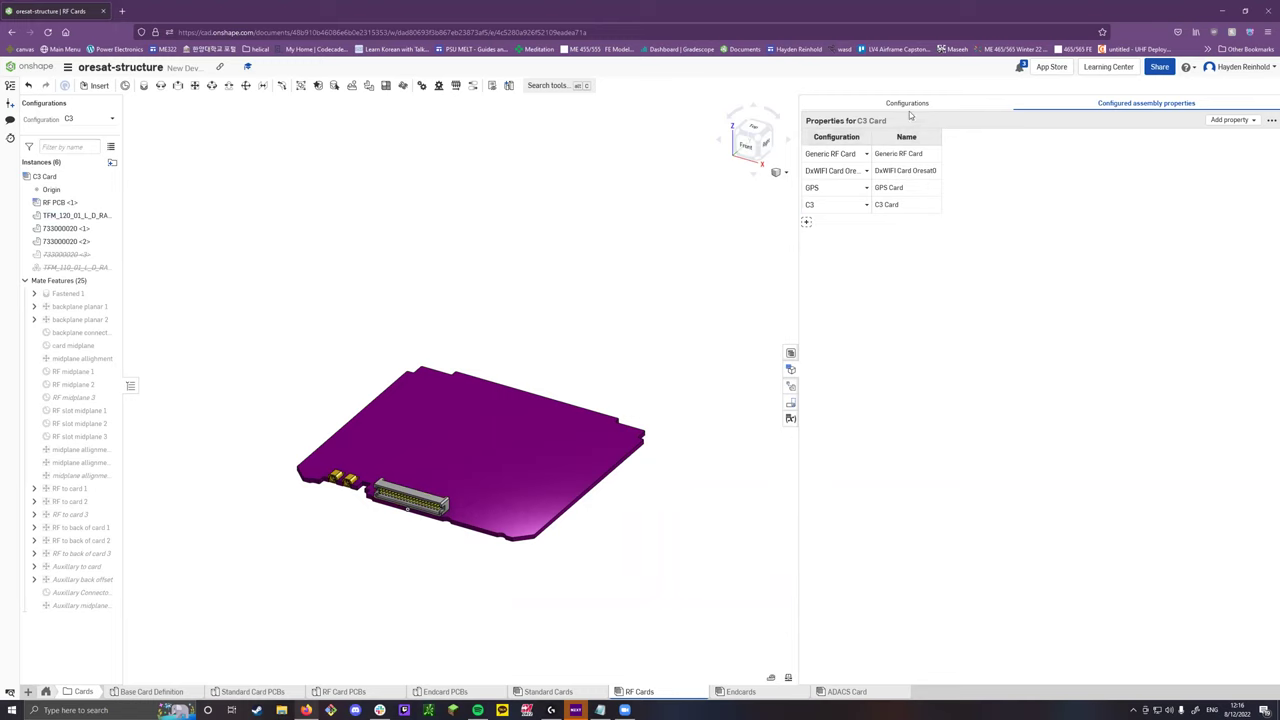
click(765, 692)
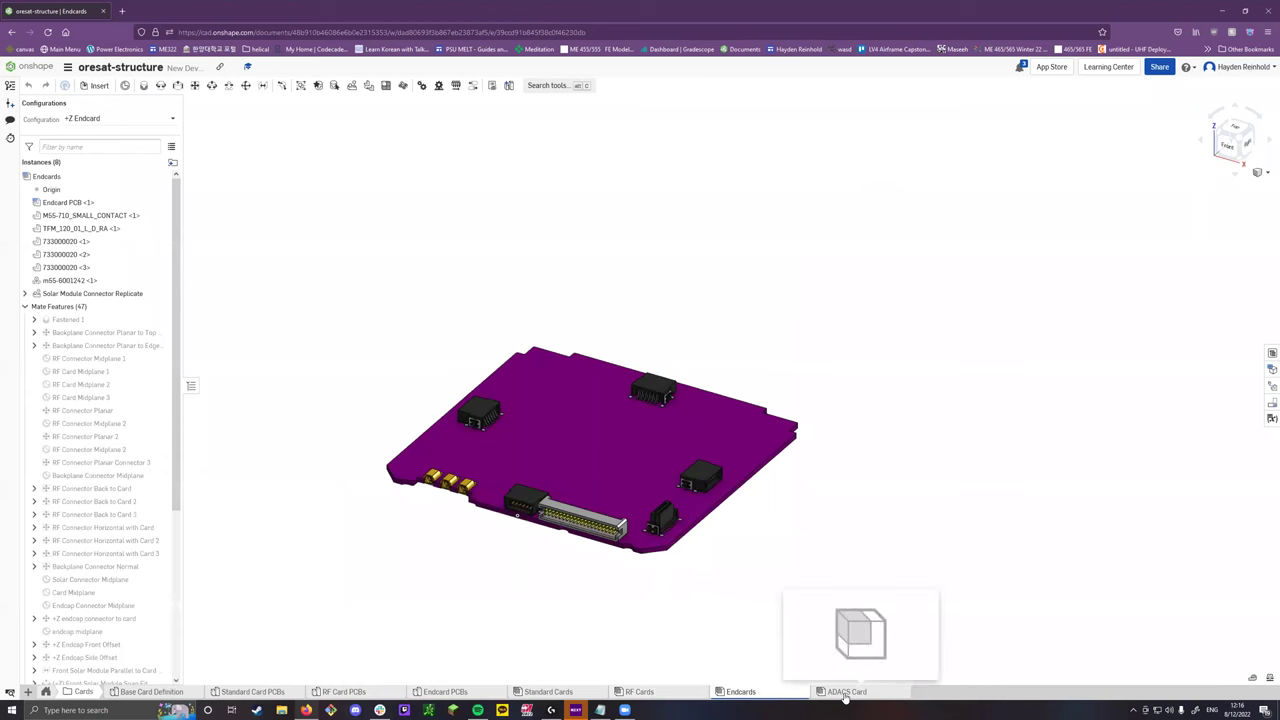
Delete the ADACS Card assembly from the Cards folder.
click(845, 692)
click(785, 694)
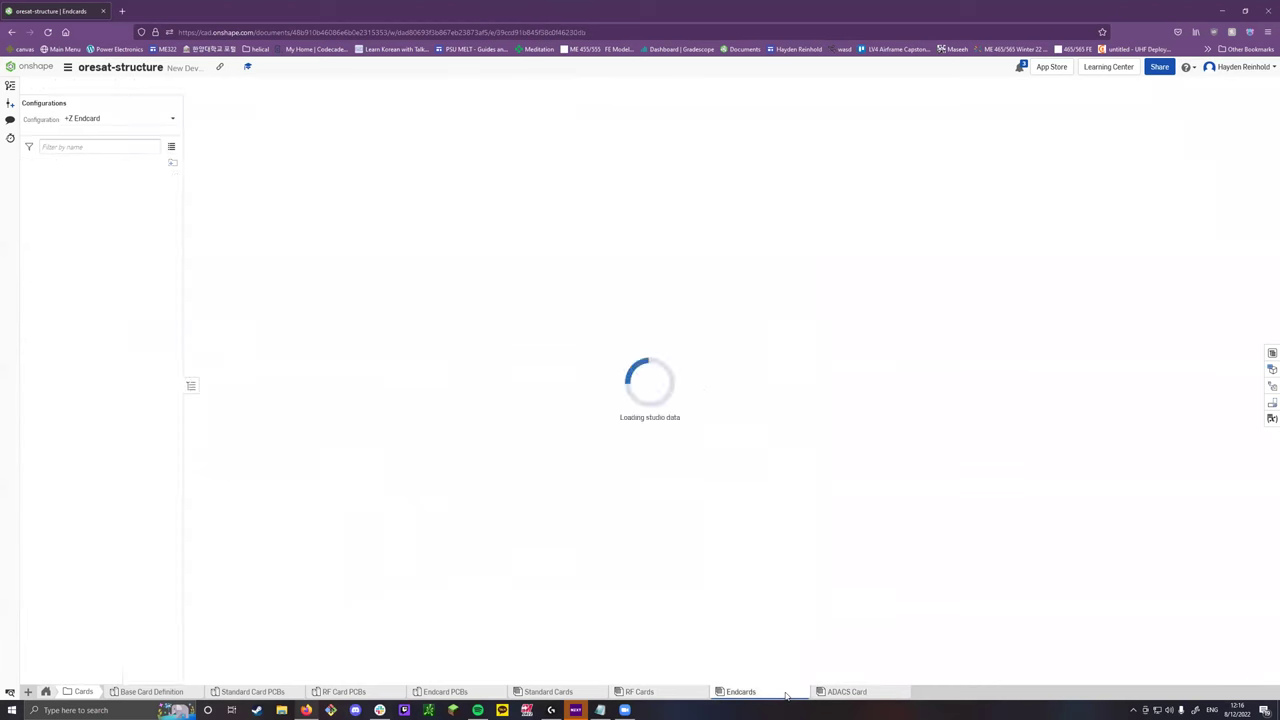
right_click(852, 694)
click(857, 567)
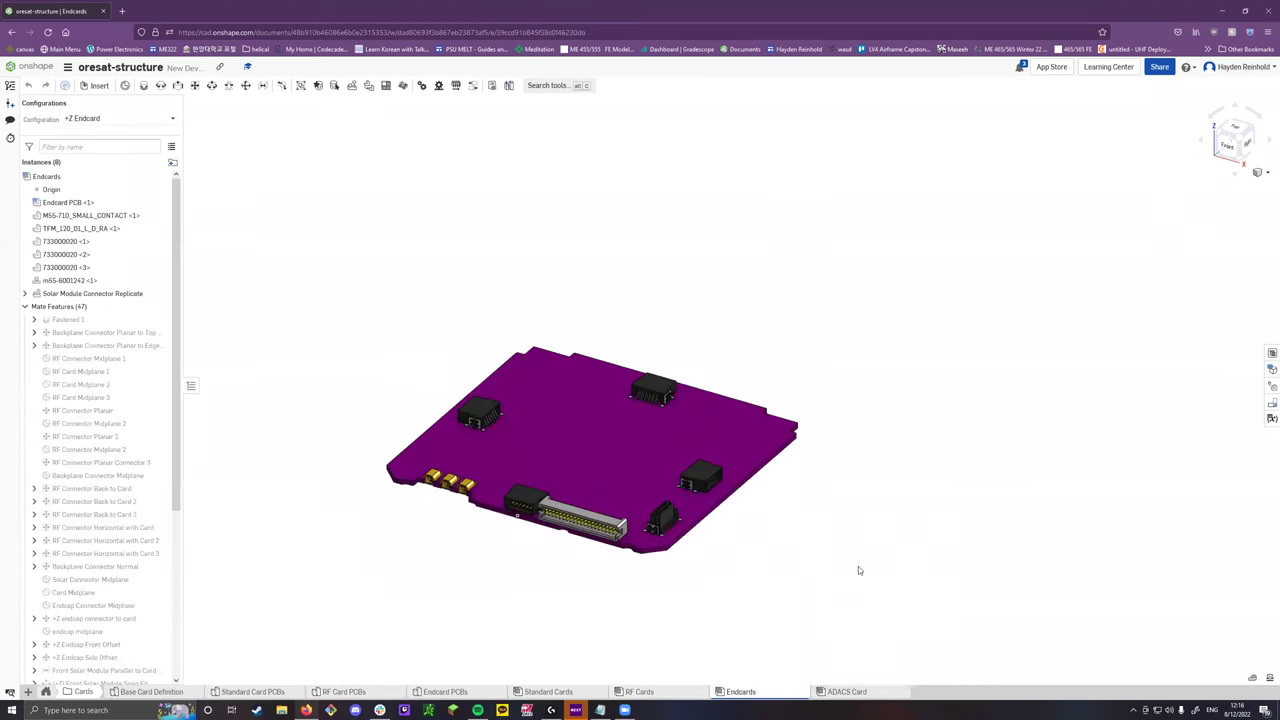
Show the configuration table of the Endcards assembly and switch it to the RF Midcard configuration.
scroll(515, 498, up, 2)
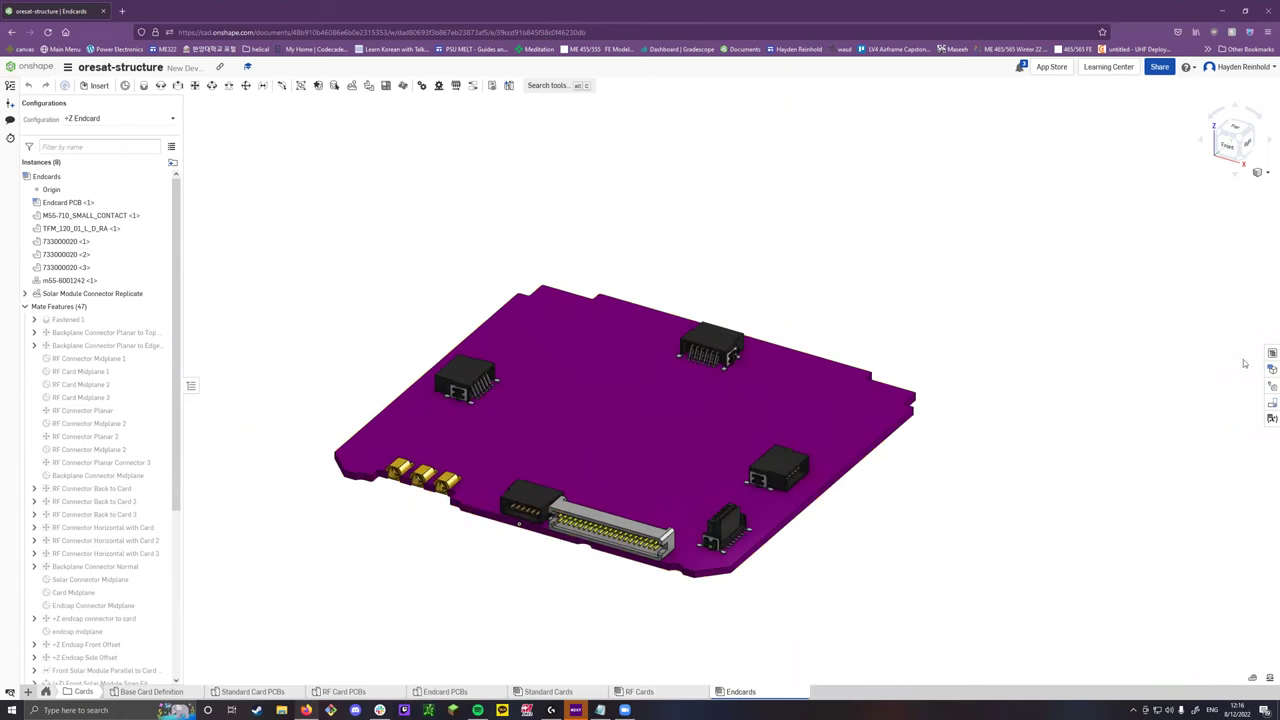
click(1272, 369)
scroll(571, 298, down, 2)
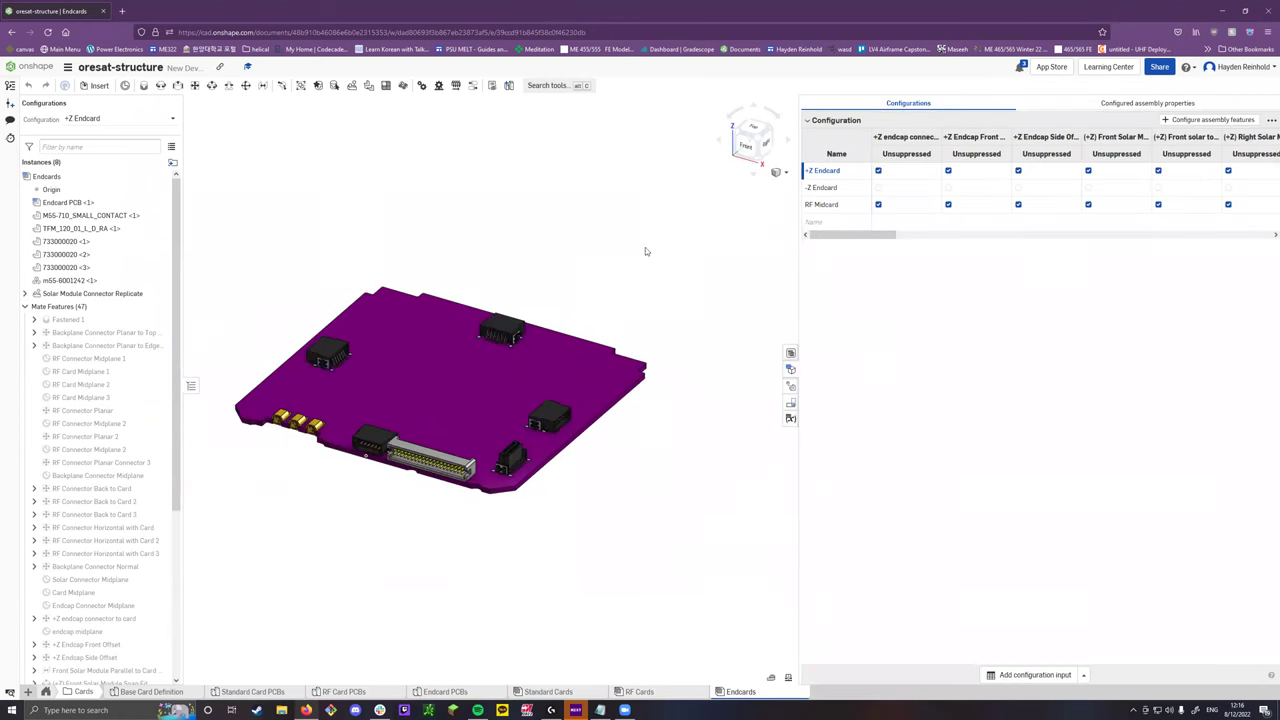
right_click(830, 205)
click(866, 213)
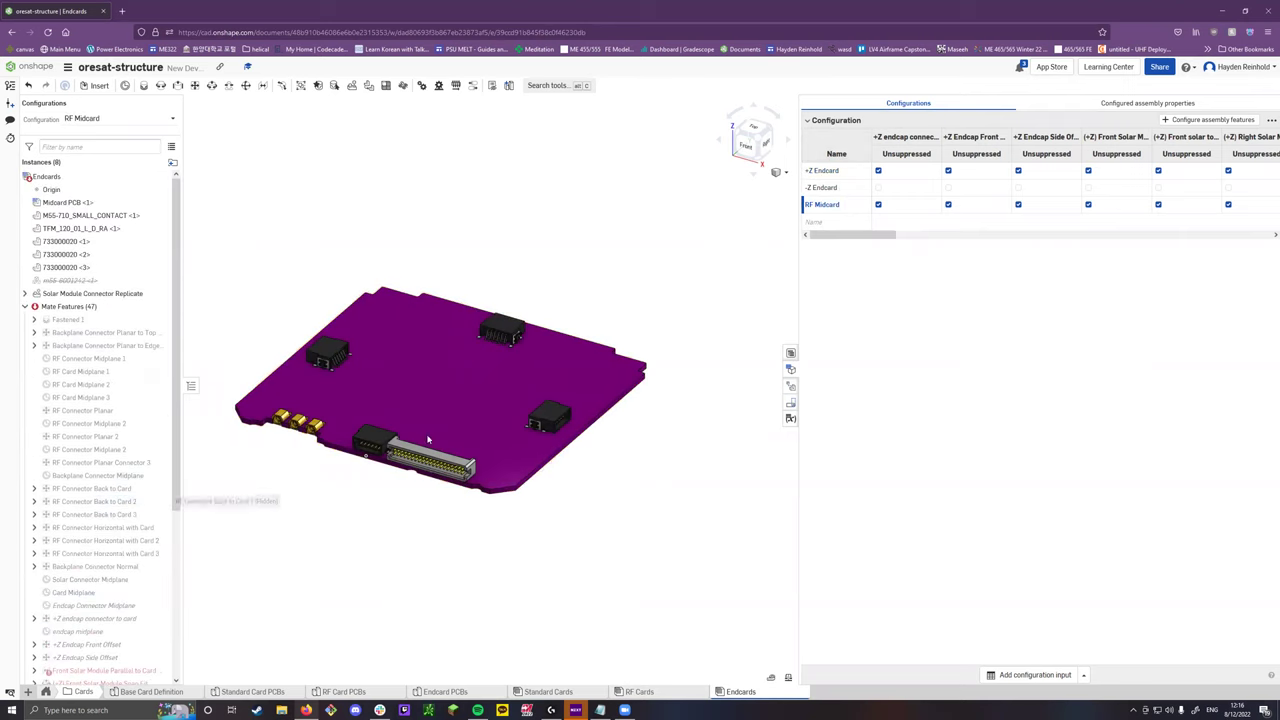
Examine the RF, backplane and solar module connectors on the RF Midcard board from close up.
scroll(490, 393, up, 3)
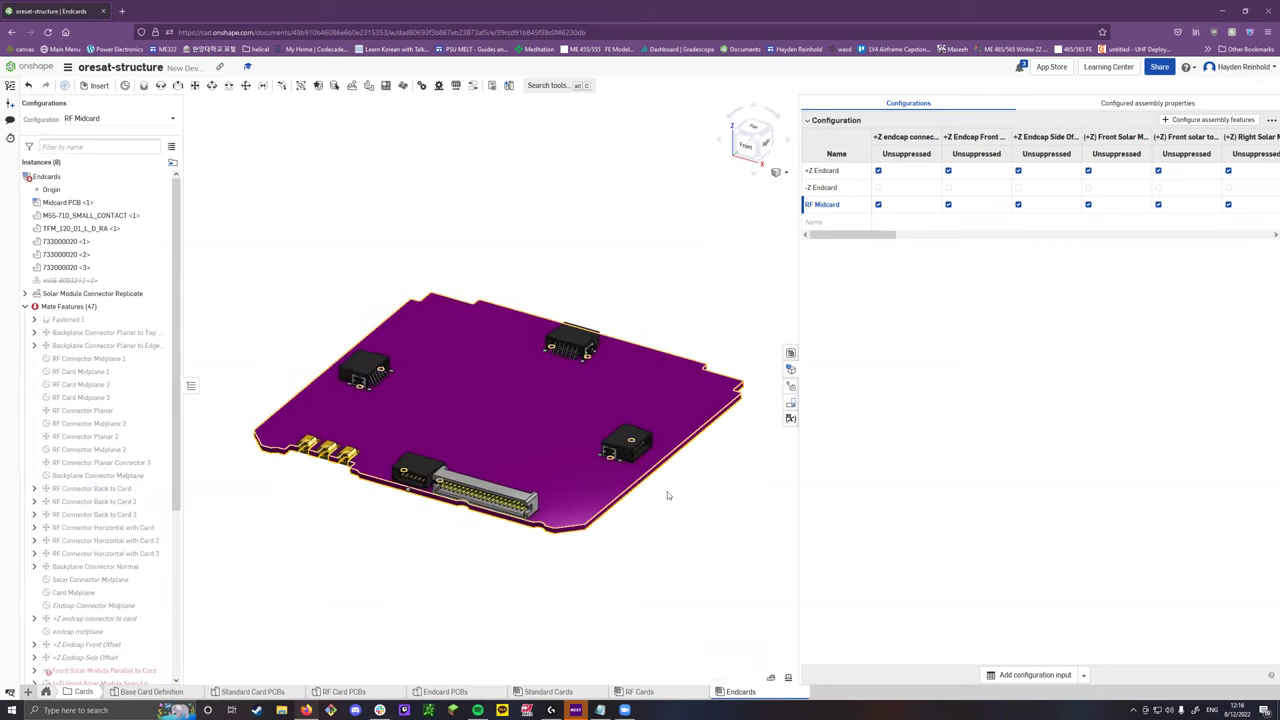
right_drag(667, 491, 715, 524)
scroll(716, 524, up, 3)
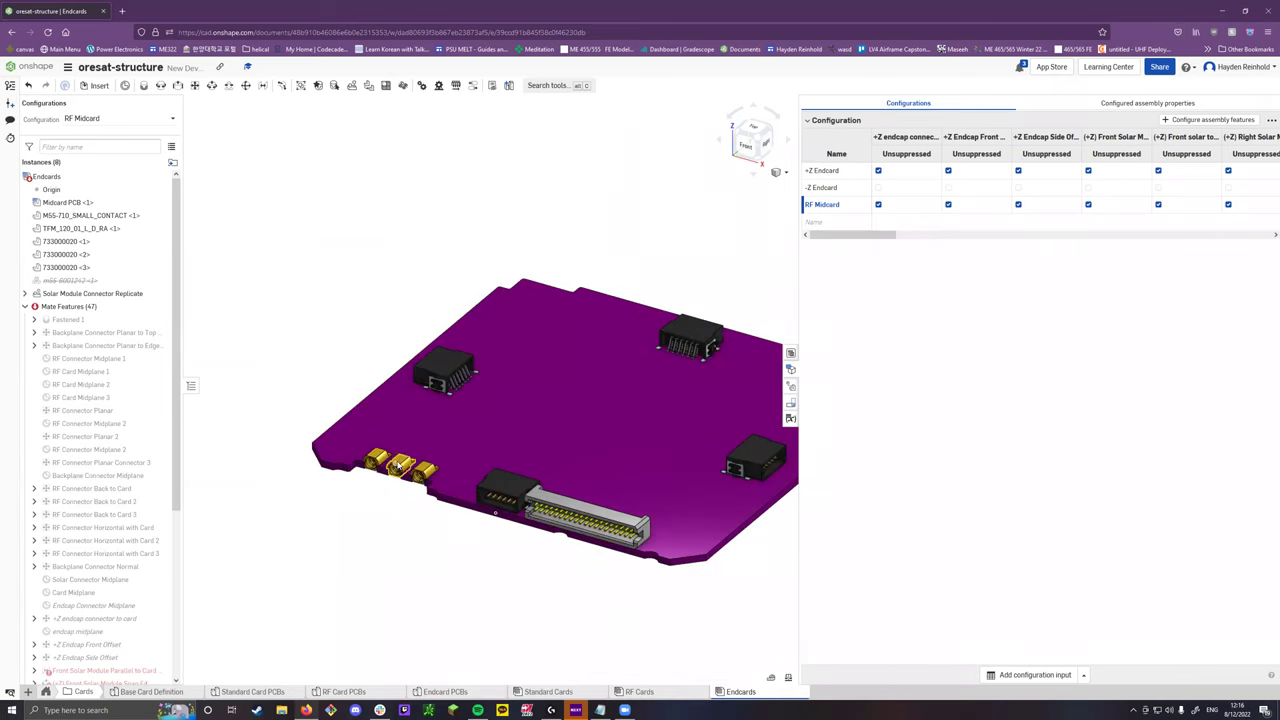
scroll(289, 526, down, 2)
right_drag(289, 526, 446, 543)
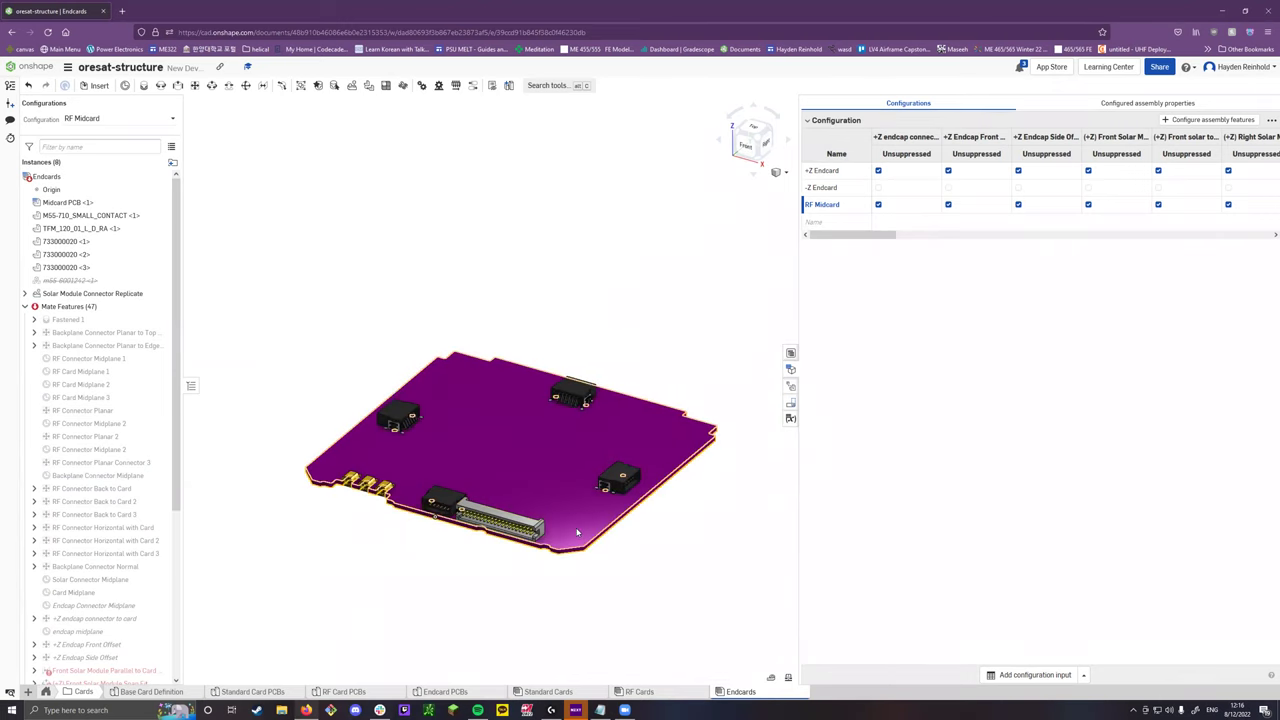
right_drag(549, 466, 600, 540)
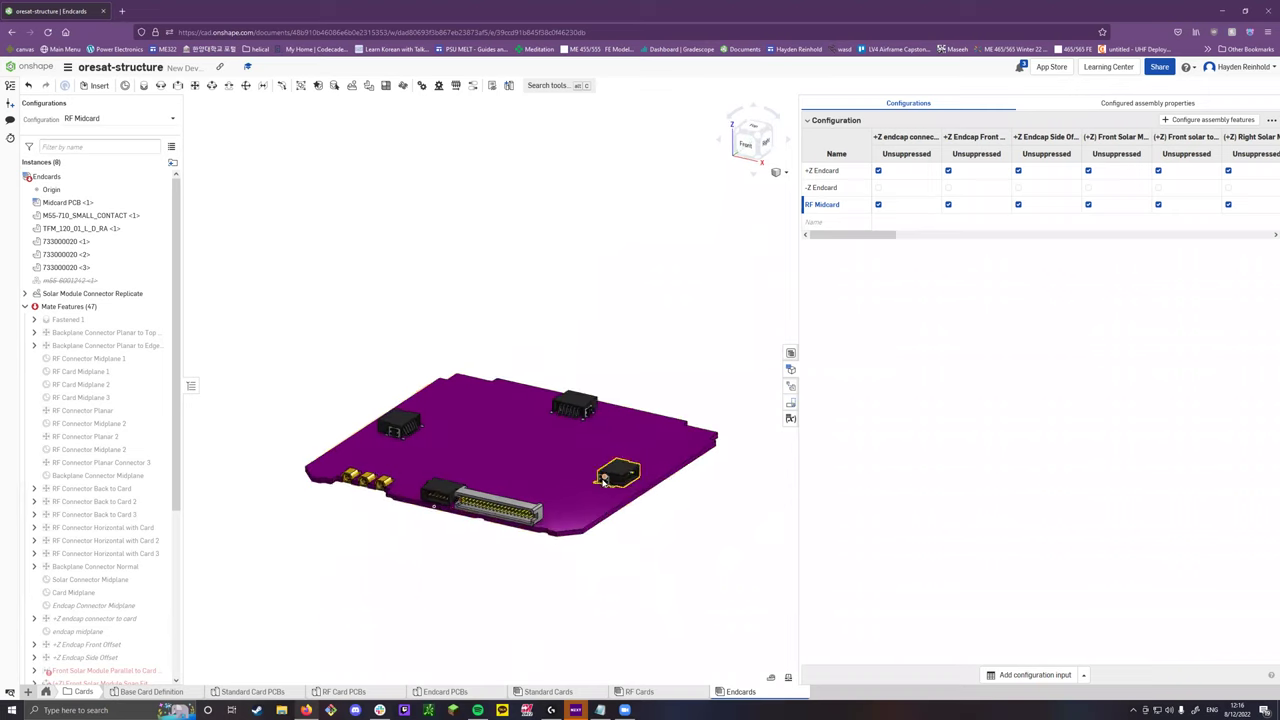
Compare the -Z Endcard and +Z Endcard configurations, leaving the Endcards assembly on +Z Endcard with the whole board in view.
right_click(821, 187)
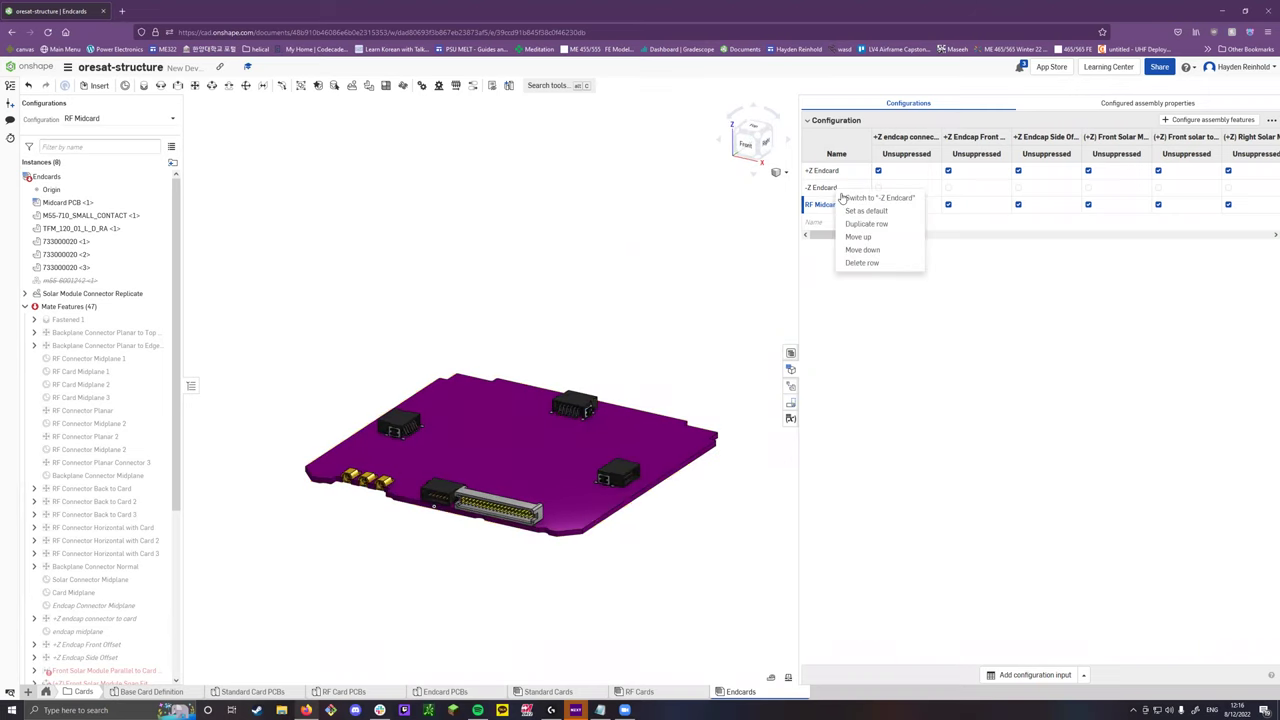
click(860, 198)
right_drag(597, 566, 586, 380)
right_click(829, 173)
click(856, 182)
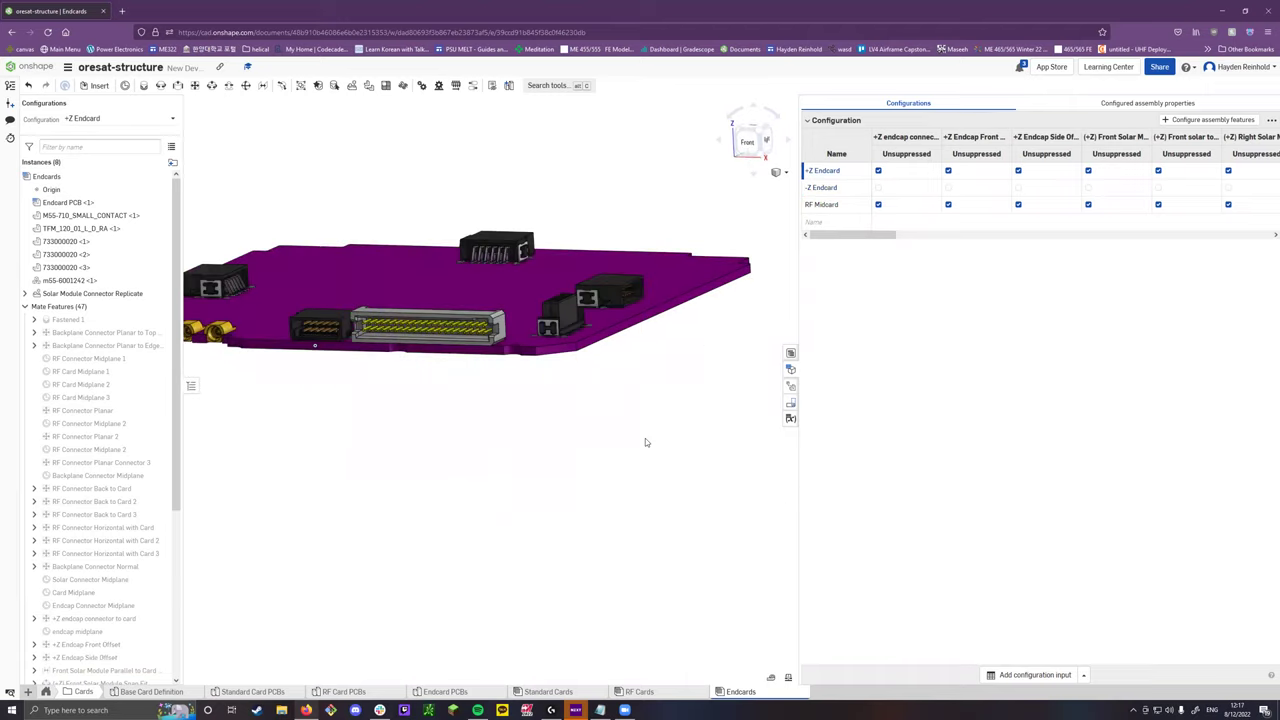
scroll(632, 430, down, 3)
right_drag(546, 306, 523, 289)
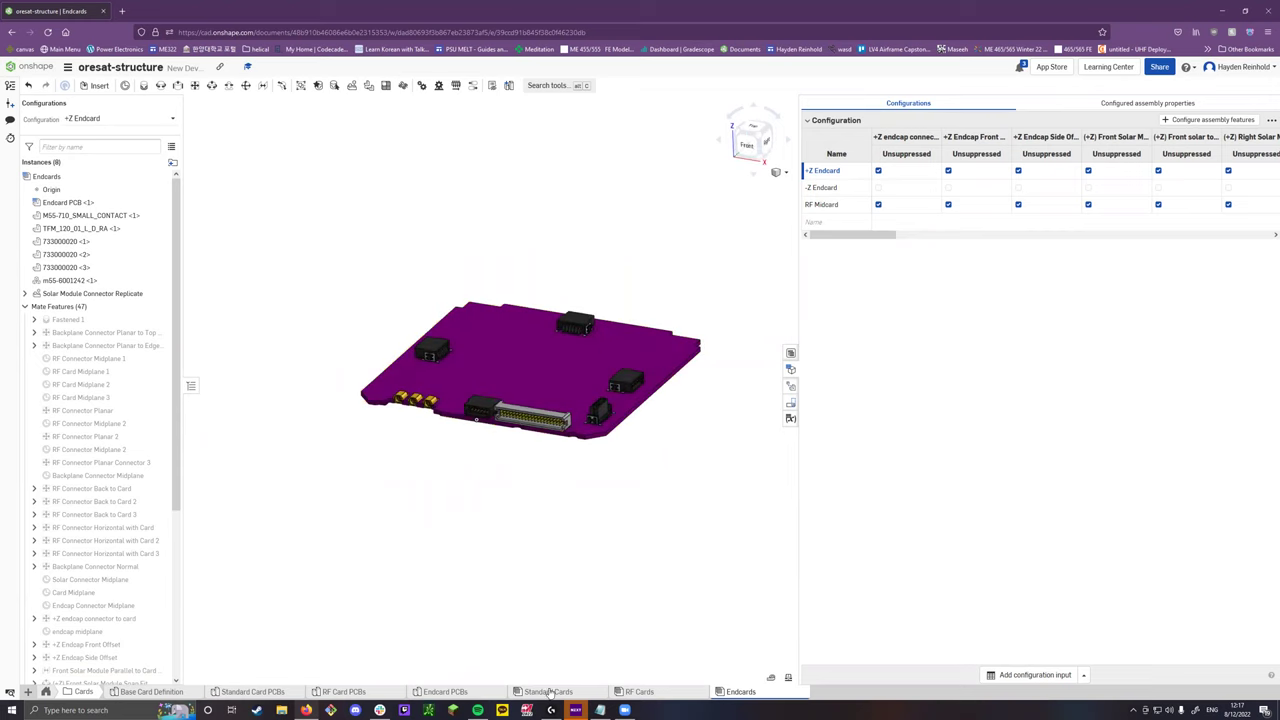
Open the Standard Cards assembly with its configuration table and switch it to the Startracker configuration.
mouse_move(549, 694)
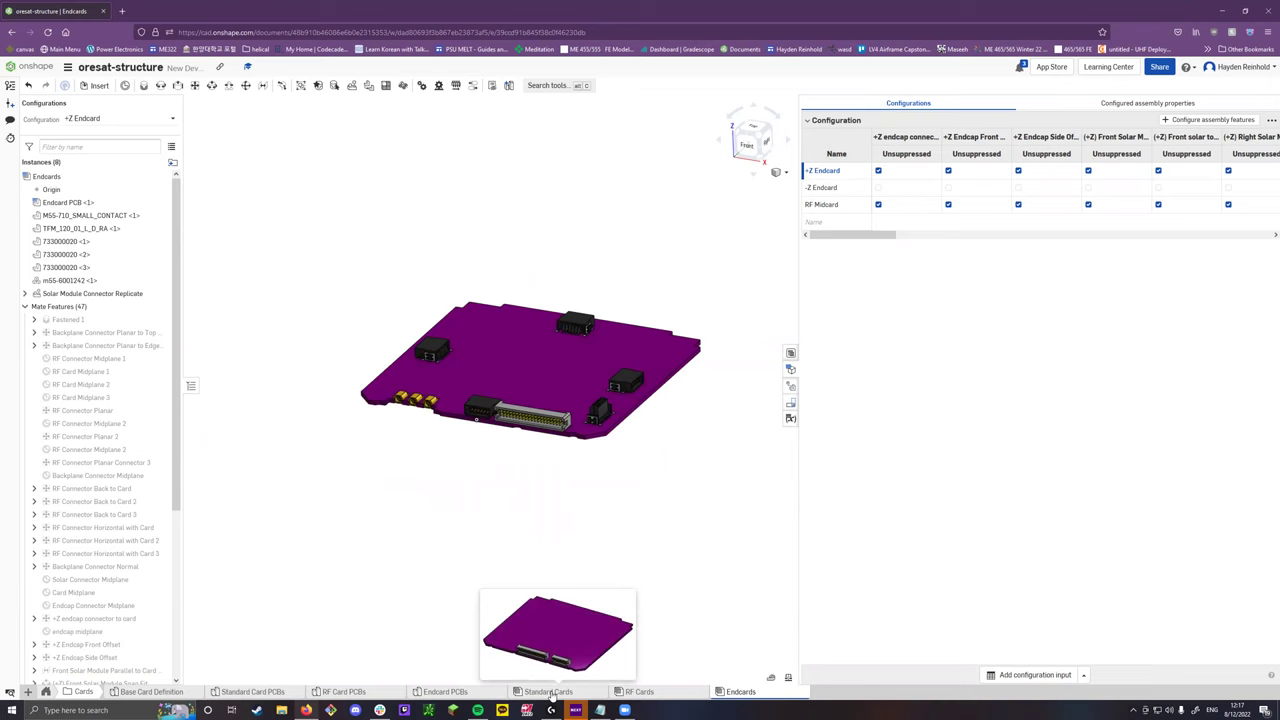
click(549, 692)
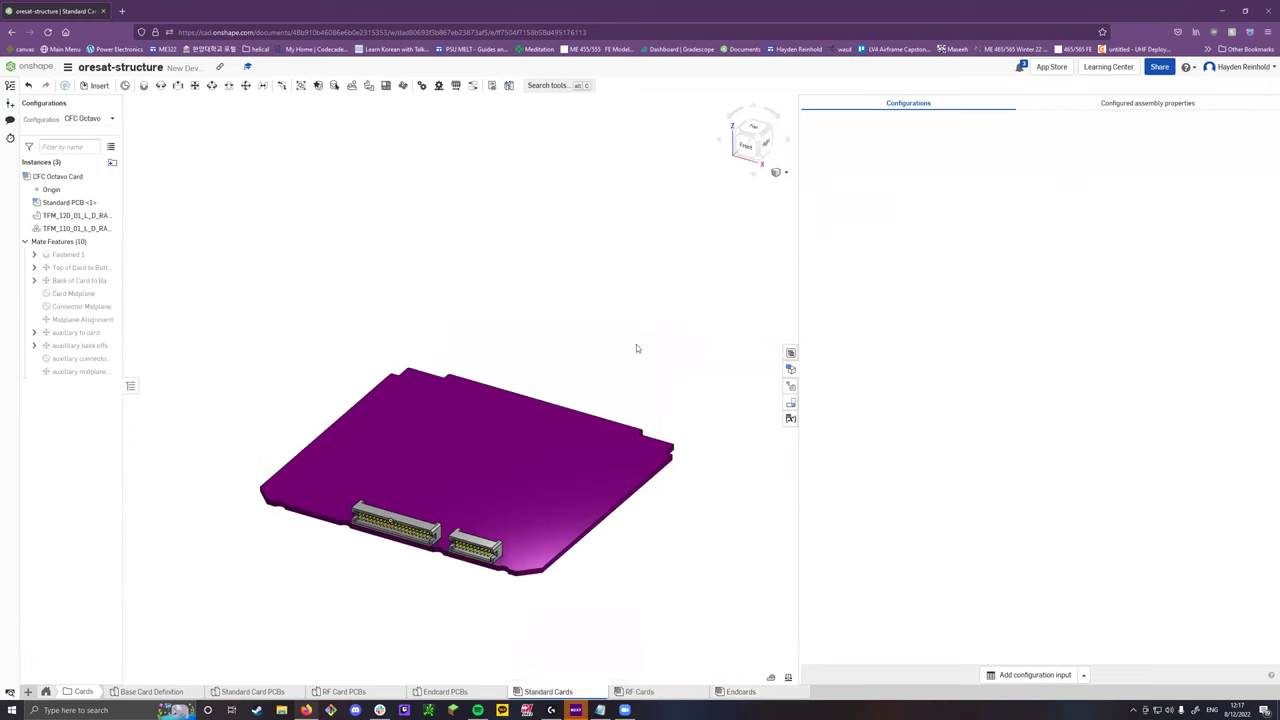
click(790, 370)
click(1271, 370)
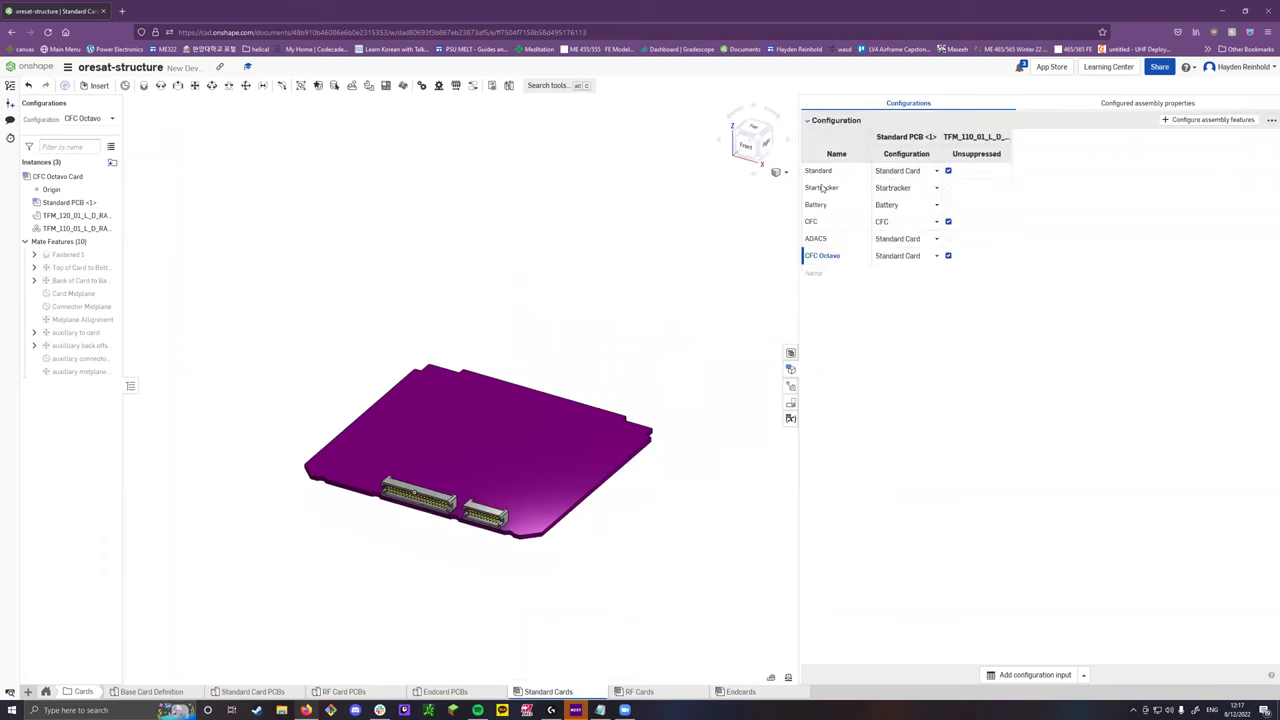
click(822, 187)
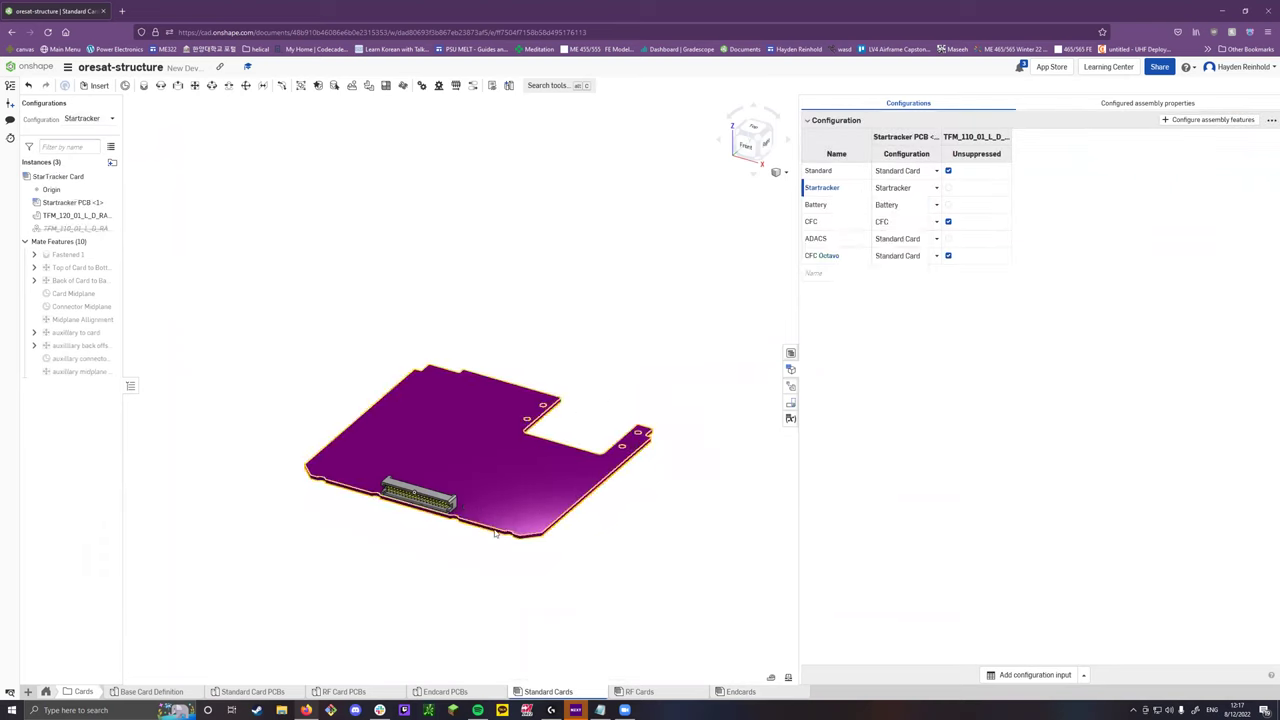
Create a new Part Studio in the Cards folder.
click(28, 692)
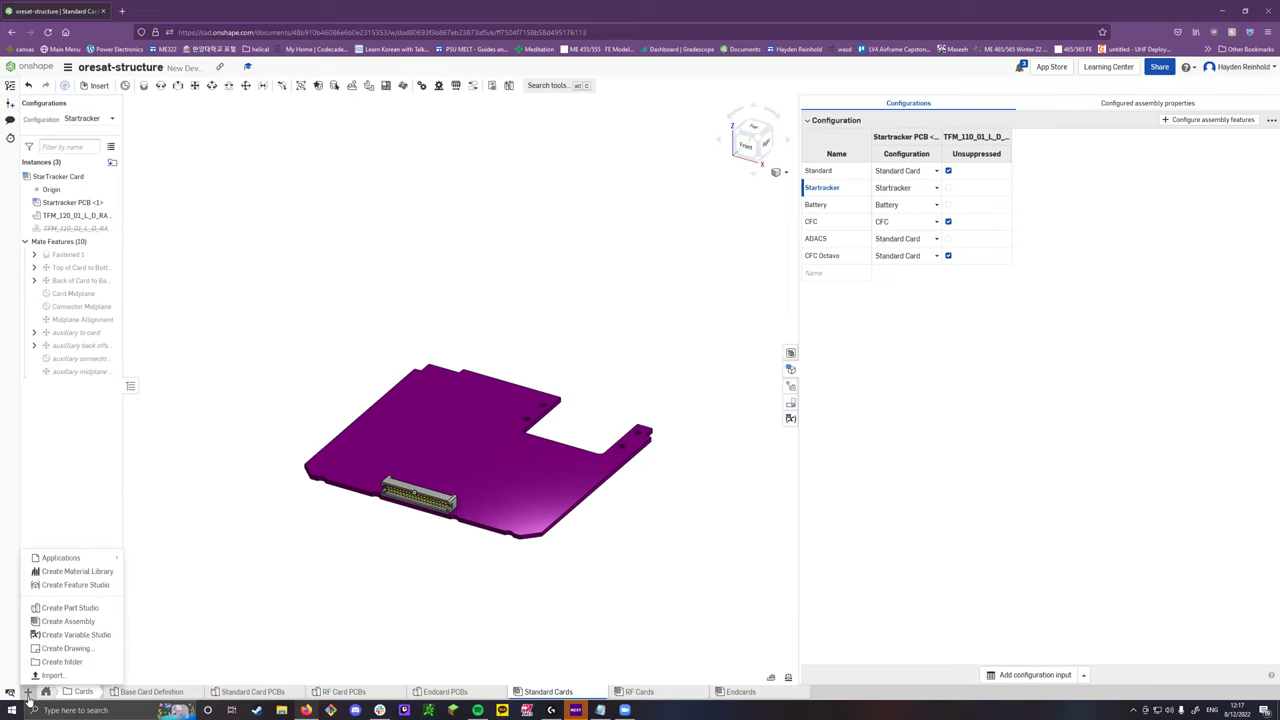
click(45, 691)
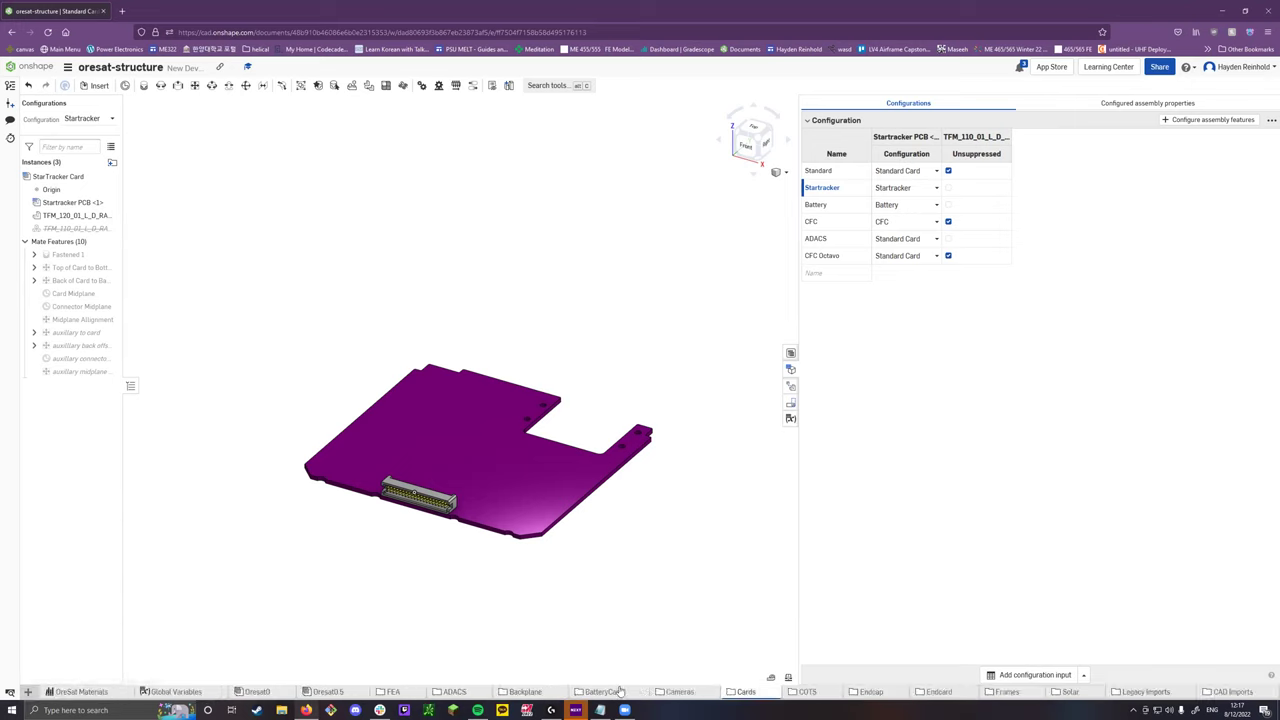
click(746, 691)
click(29, 692)
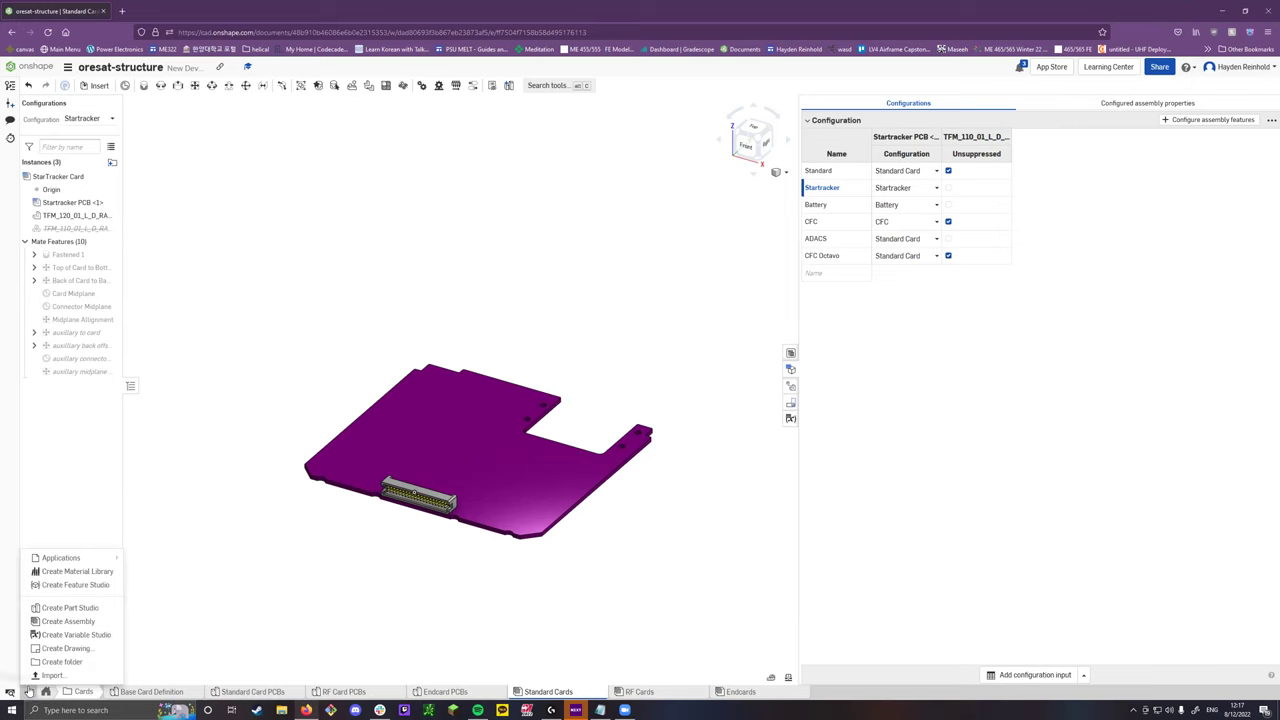
click(106, 607)
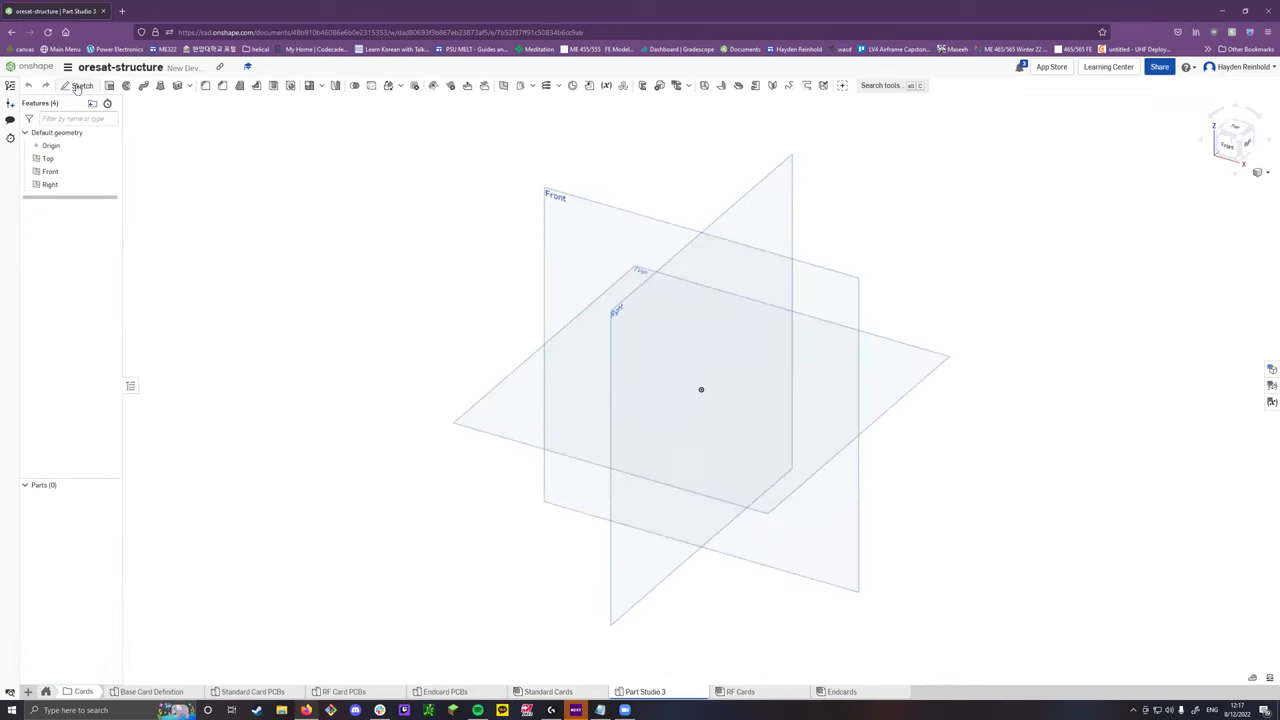
Sketch a narrow center-point rectangle on the Top plane, centred on the origin.
click(77, 88)
click(521, 372)
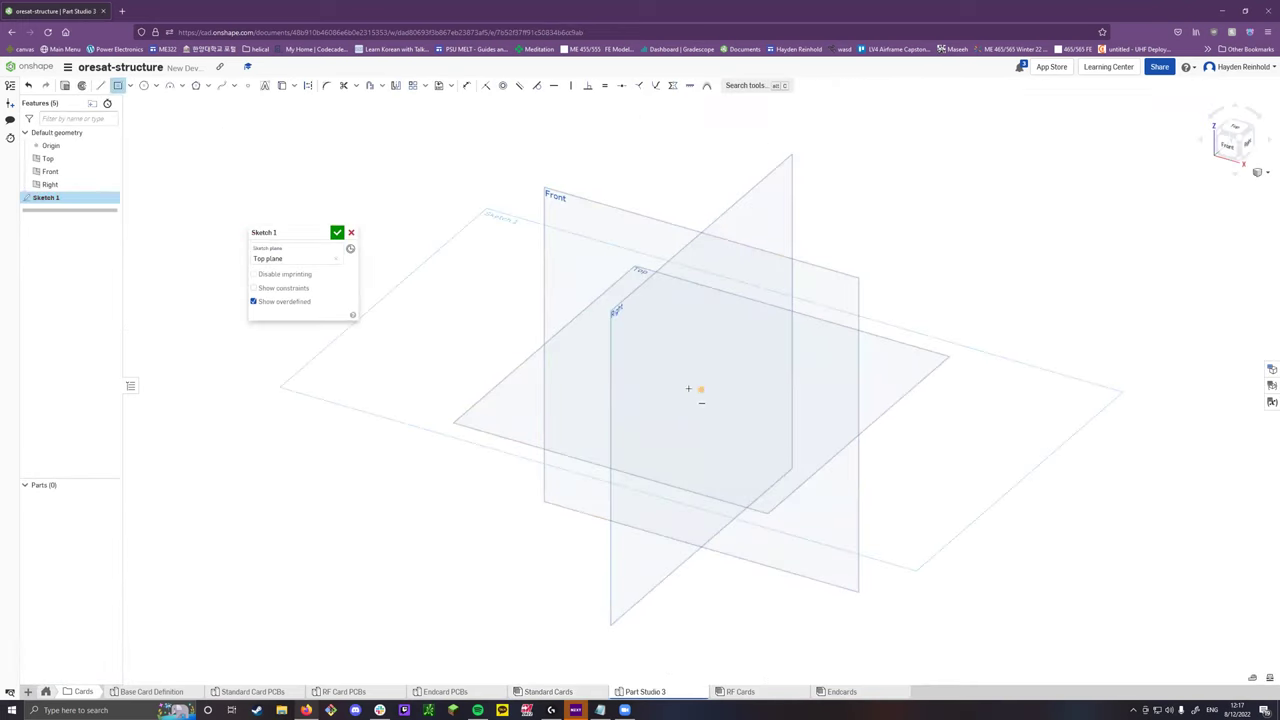
click(702, 389)
click(757, 351)
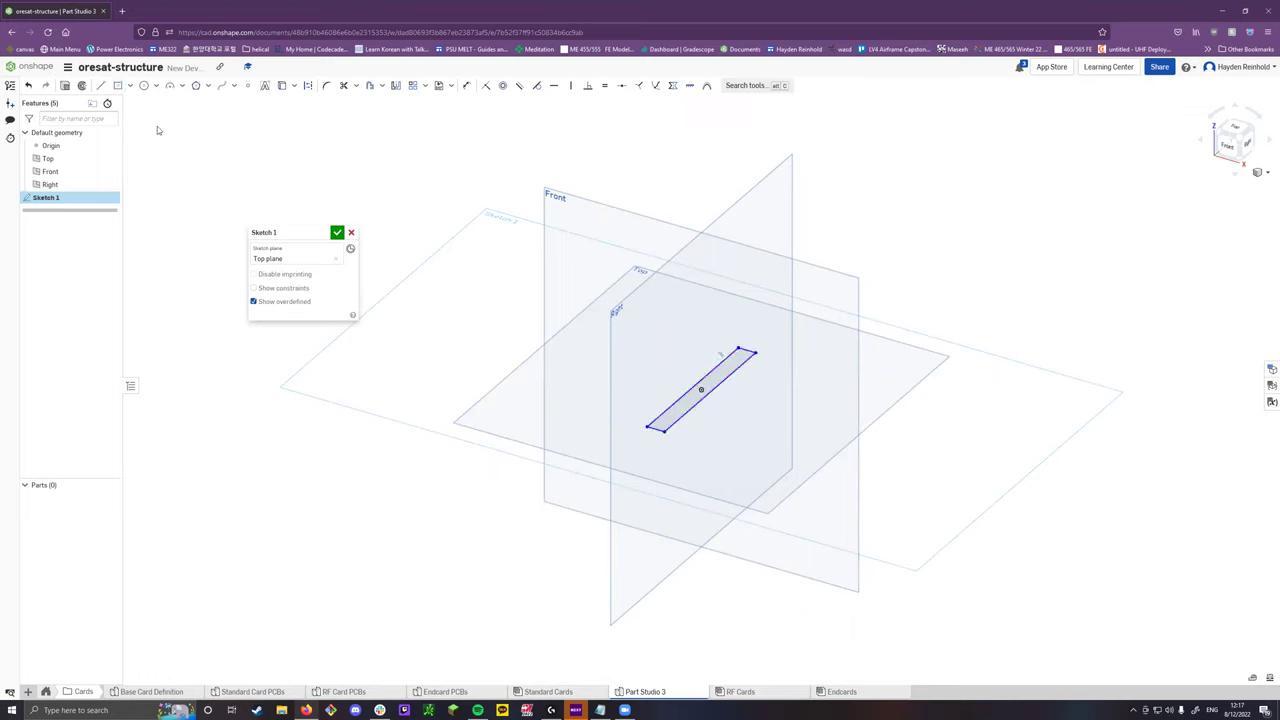
key(Return)
Extrude the rectangle sketch as a new solid with a blind depth of 10.
key(shift+e)
click(312, 313)
text(10)
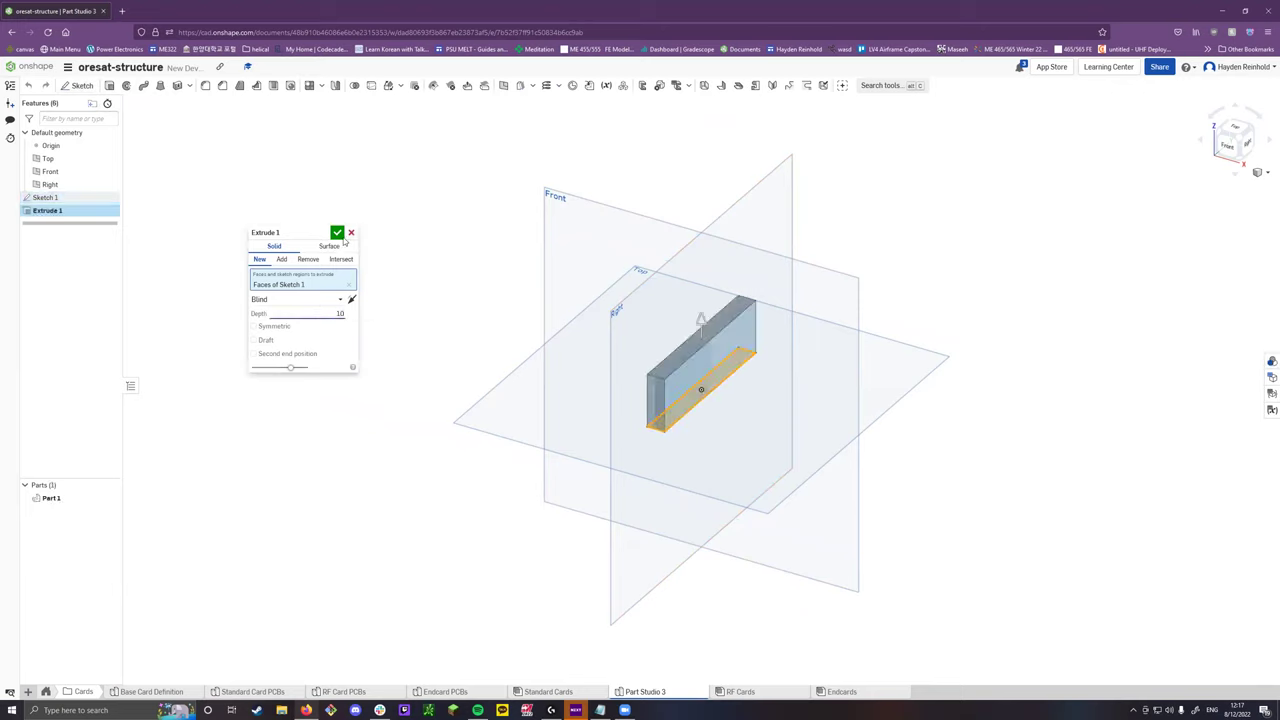
click(336, 234)
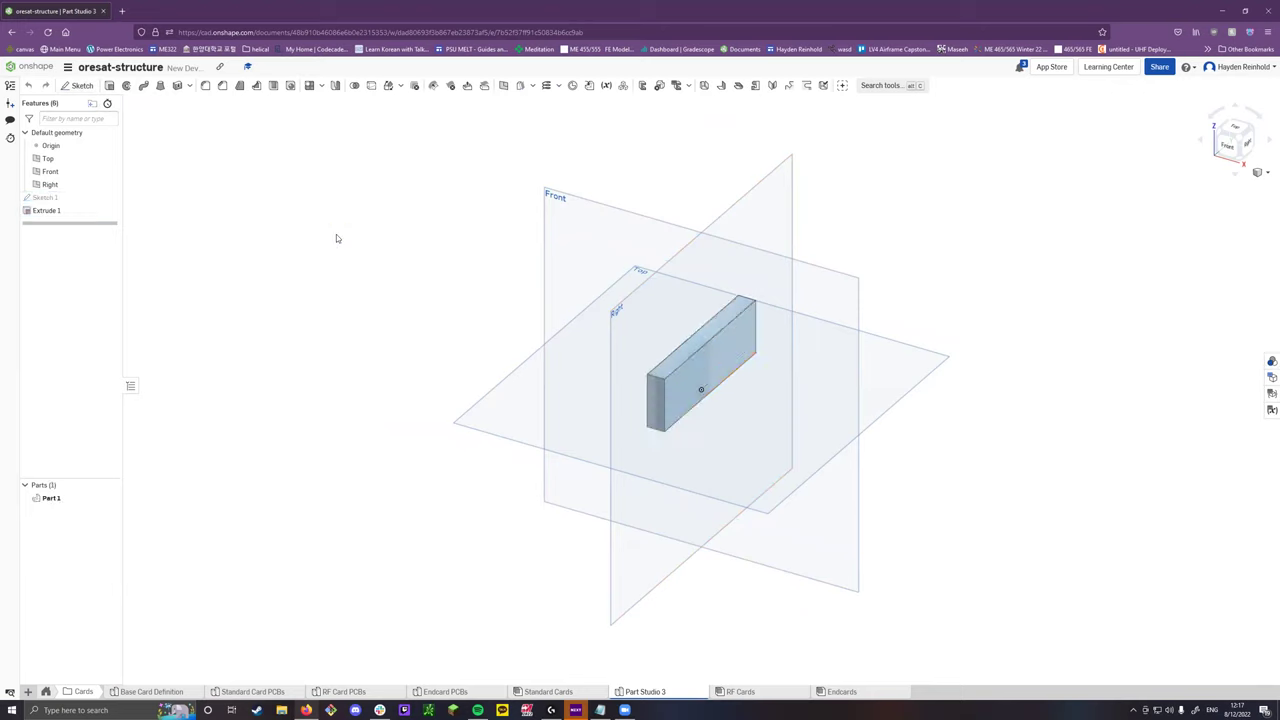
Rename the extruded part as "test part".
right_click(73, 503)
click(92, 515)
text(test part)
key(Return)
Rename the new Part Studio as "test part".
right_click(629, 684)
key(Escape)
right_click(637, 691)
click(650, 590)
text(test part)
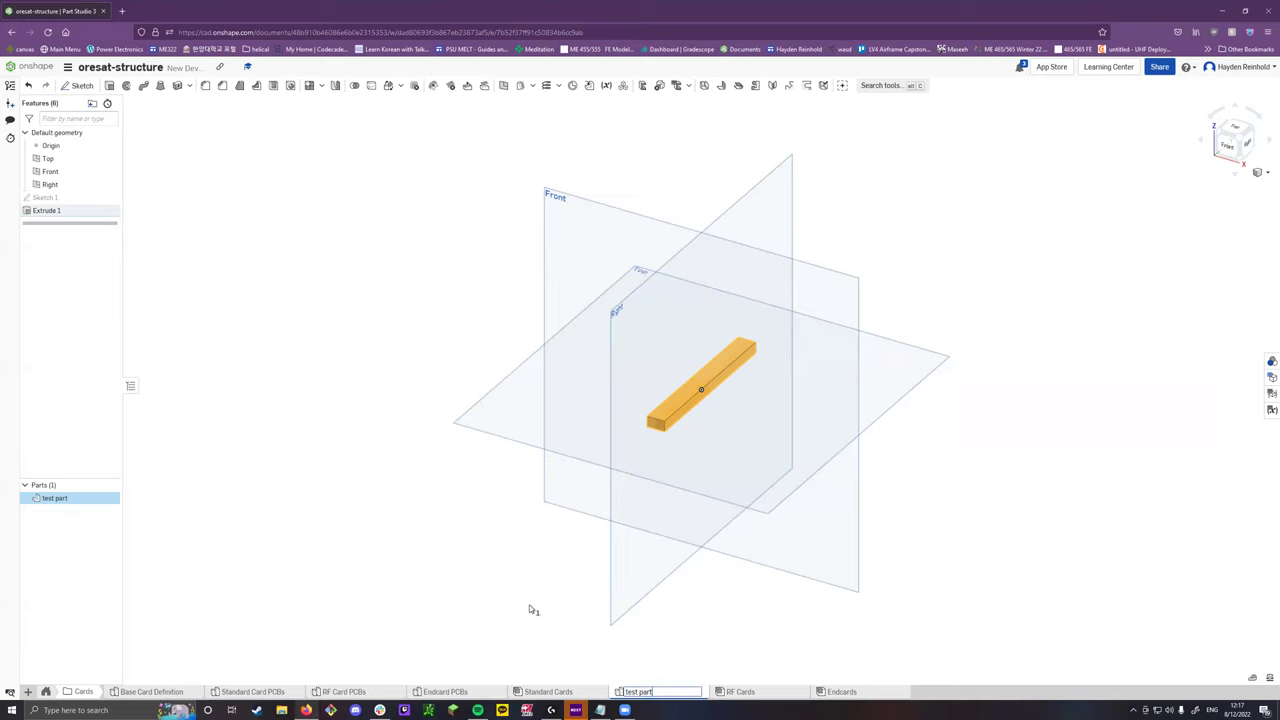
key(Return)
click(529, 558)
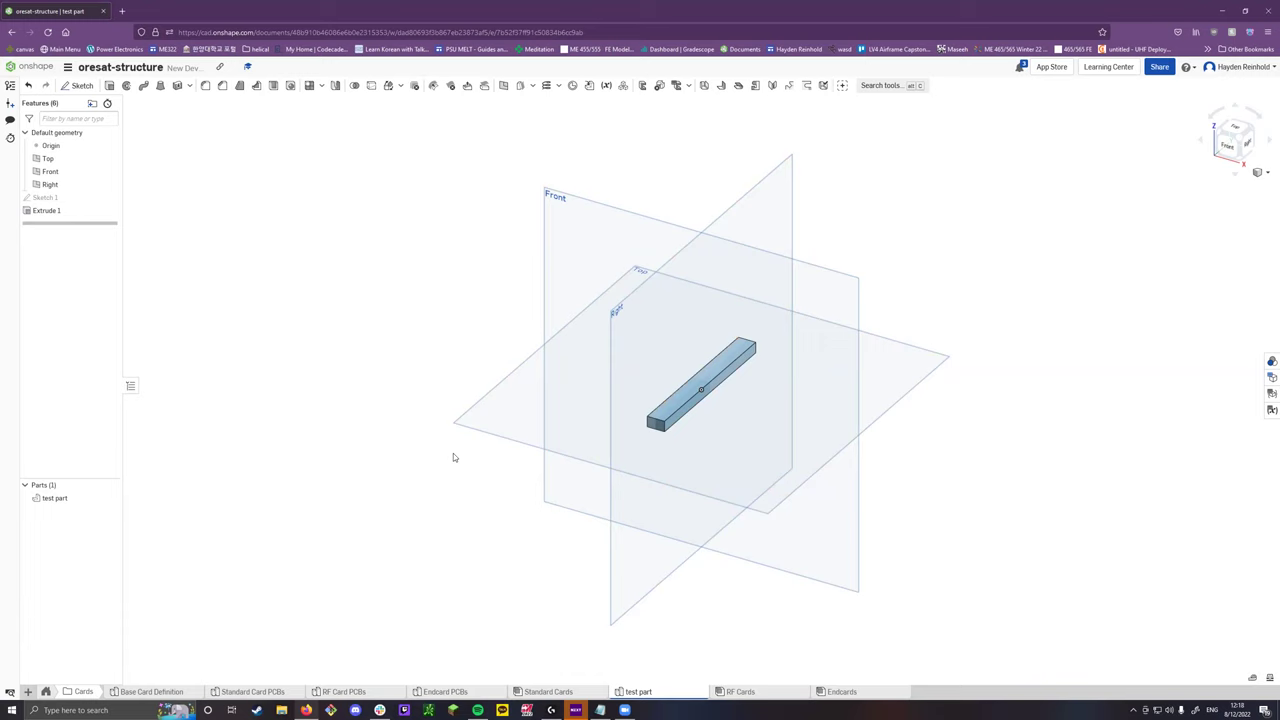
Create a new assembly in the Cards folder and rename it as "test assembly".
click(28, 691)
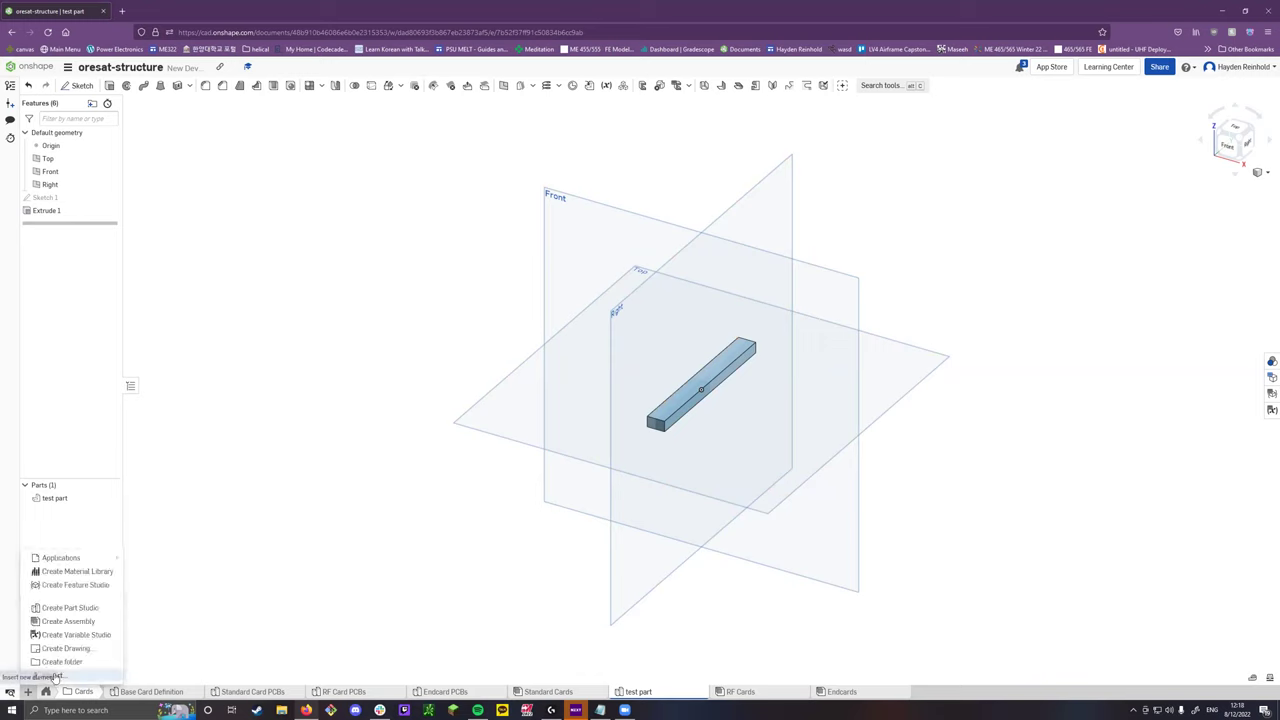
click(68, 621)
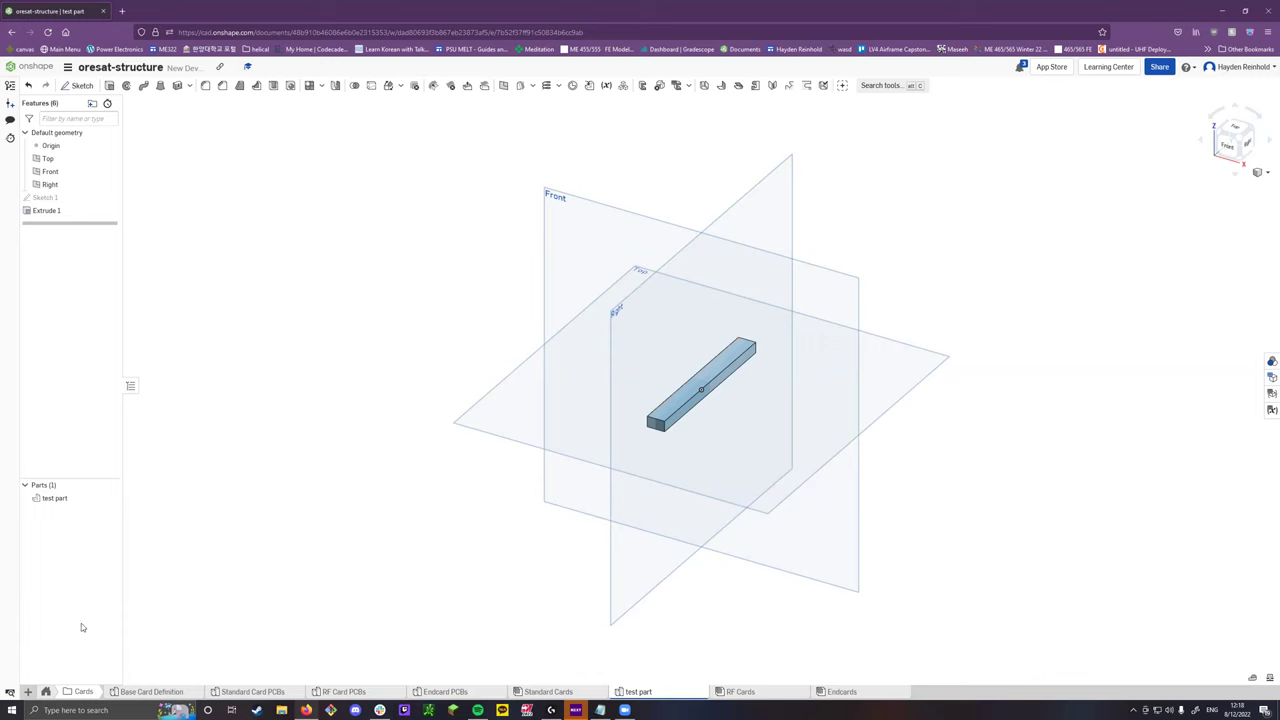
right_click(742, 691)
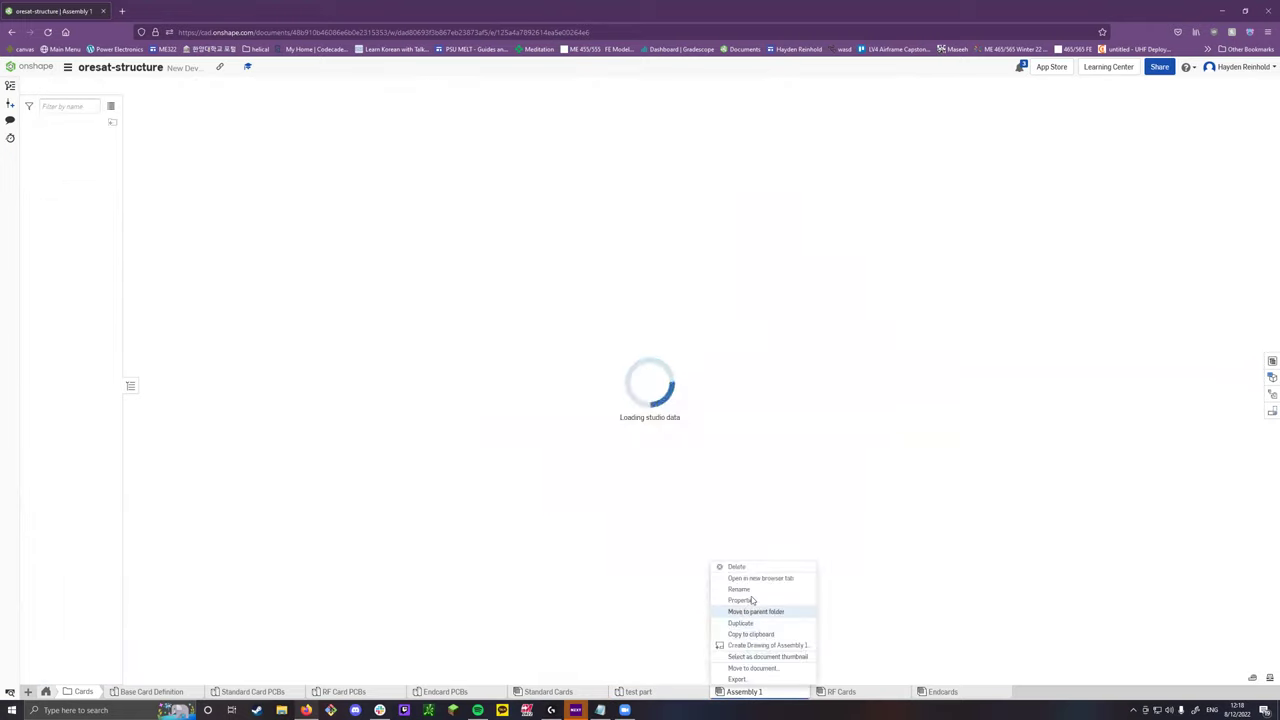
click(753, 594)
text(test assembly)
key(Return)
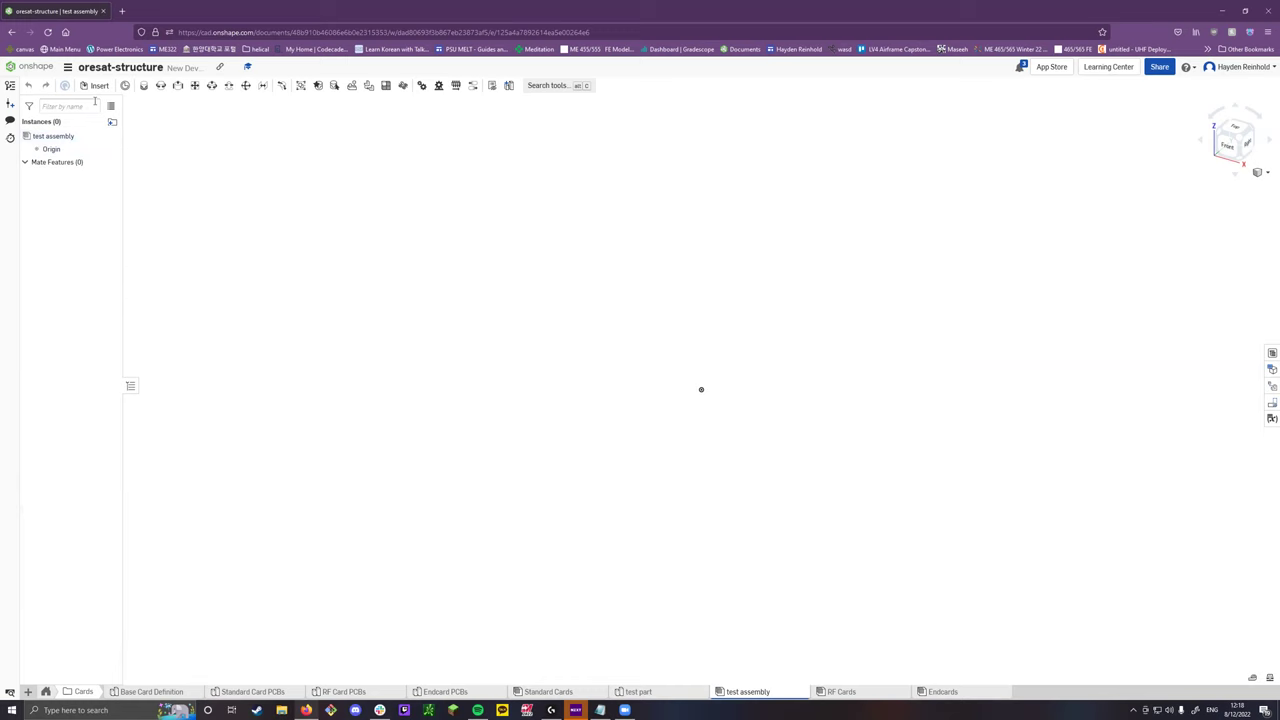
Insert the RF Cards assembly into the test assembly in its Generic RF Card configuration.
click(95, 85)
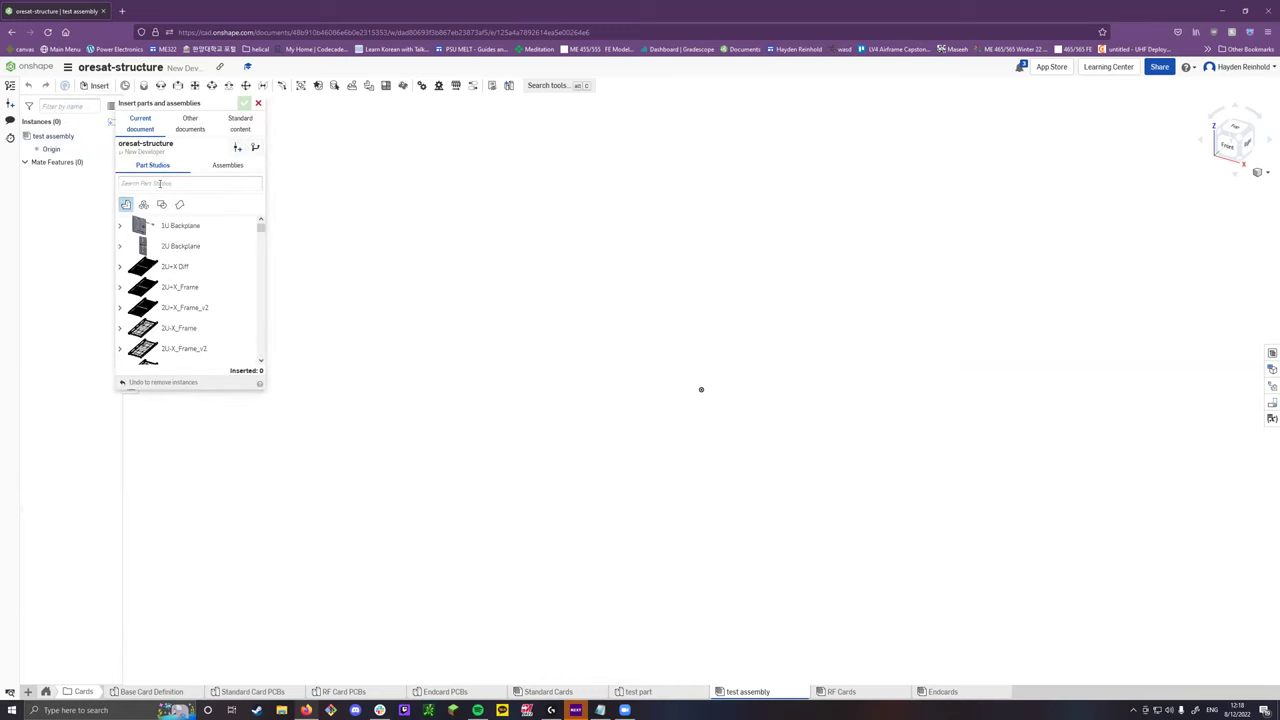
click(226, 166)
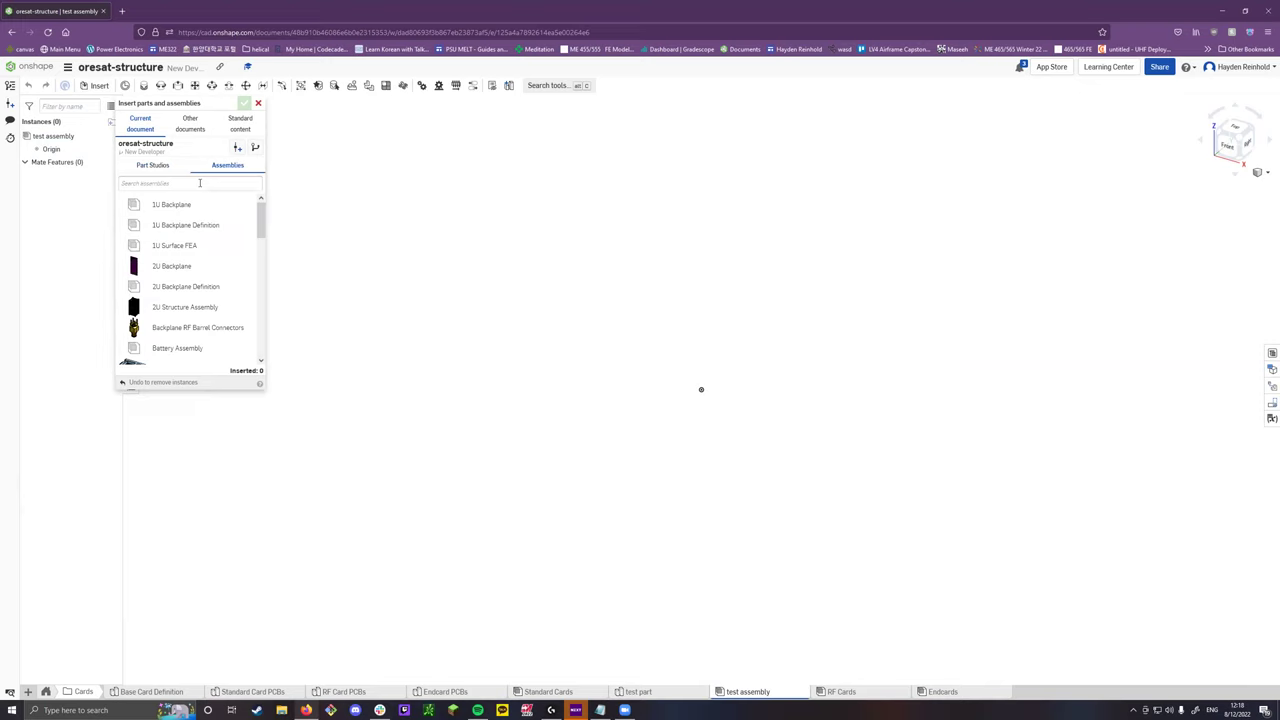
click(200, 183)
text(rf card)
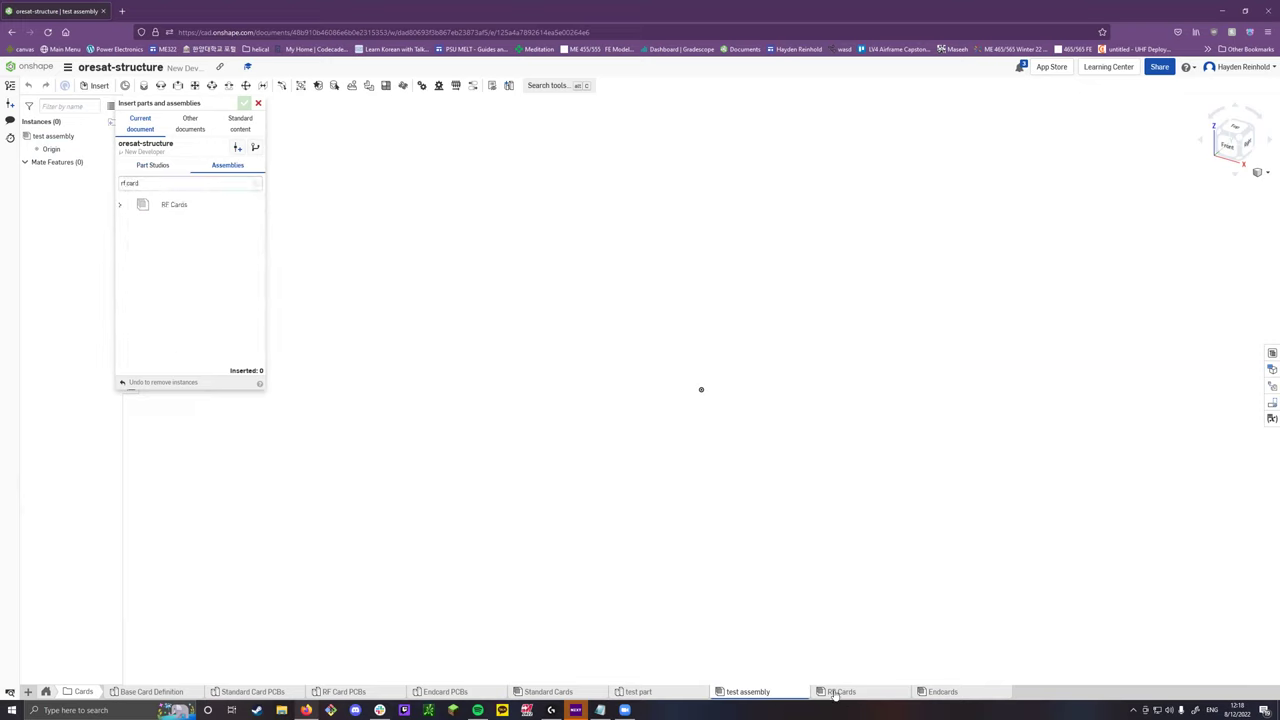
mouse_move(850, 697)
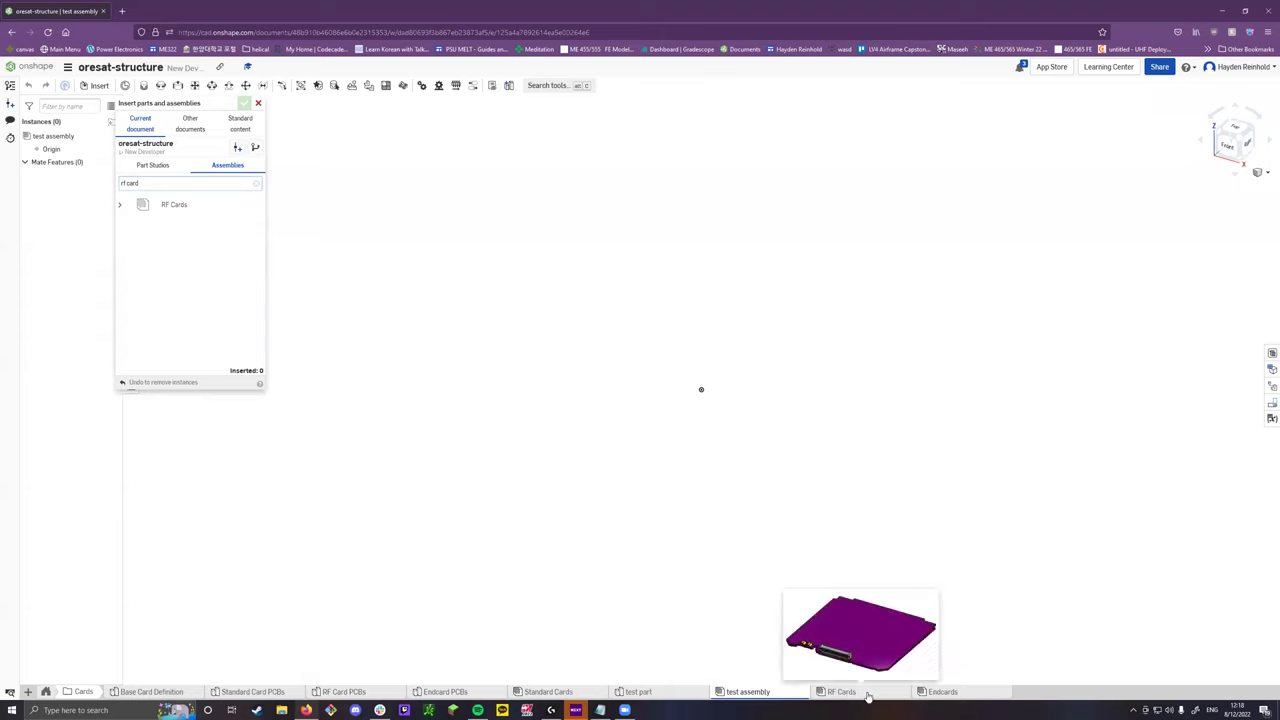
click(119, 204)
click(171, 232)
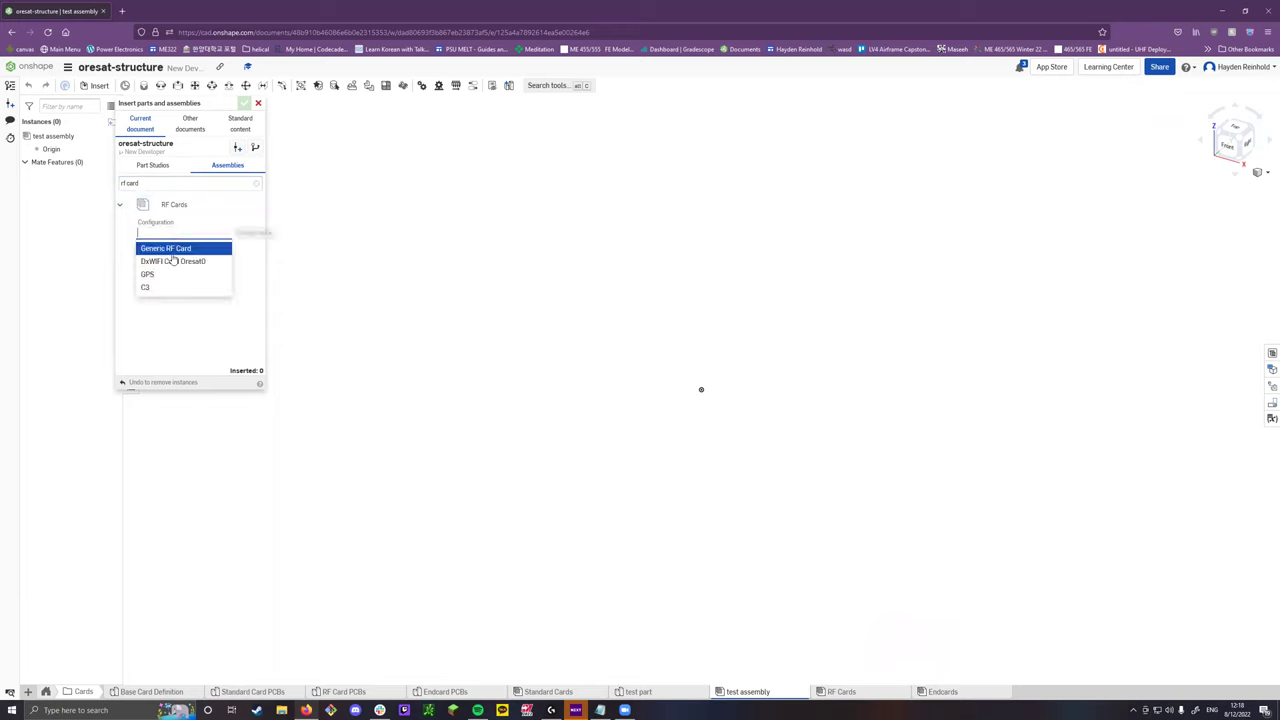
click(171, 249)
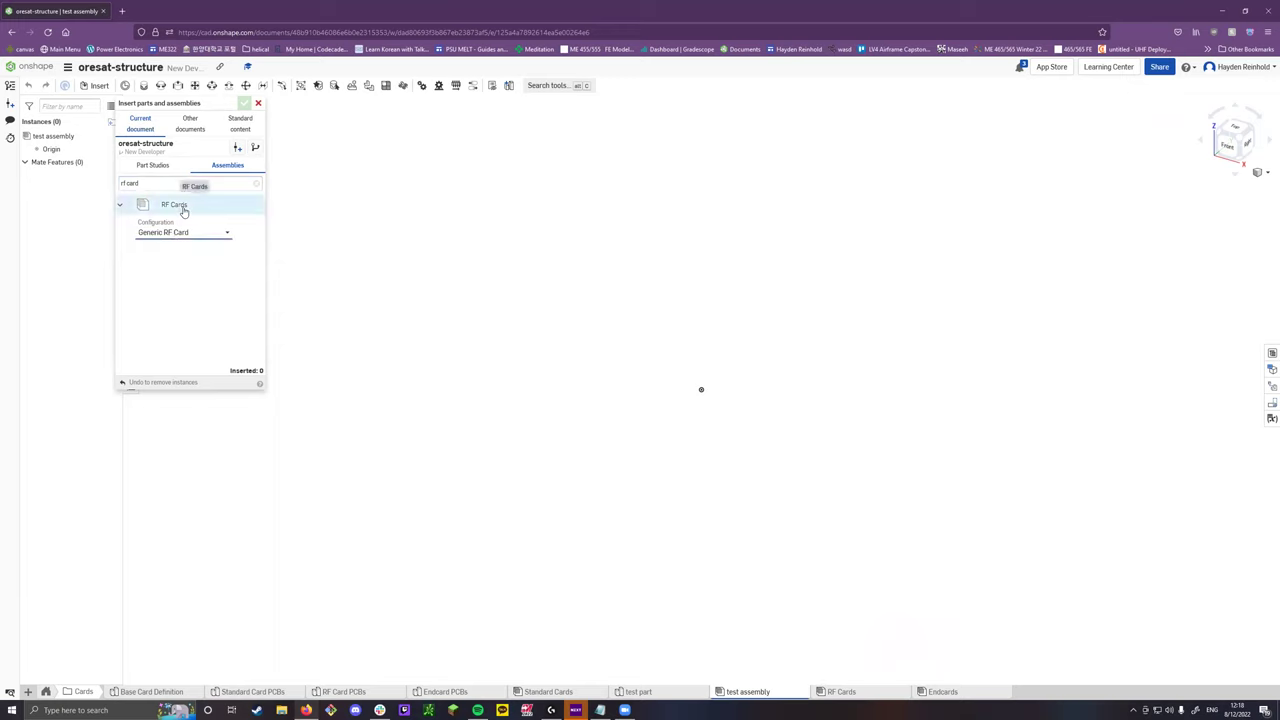
click(157, 233)
click(176, 247)
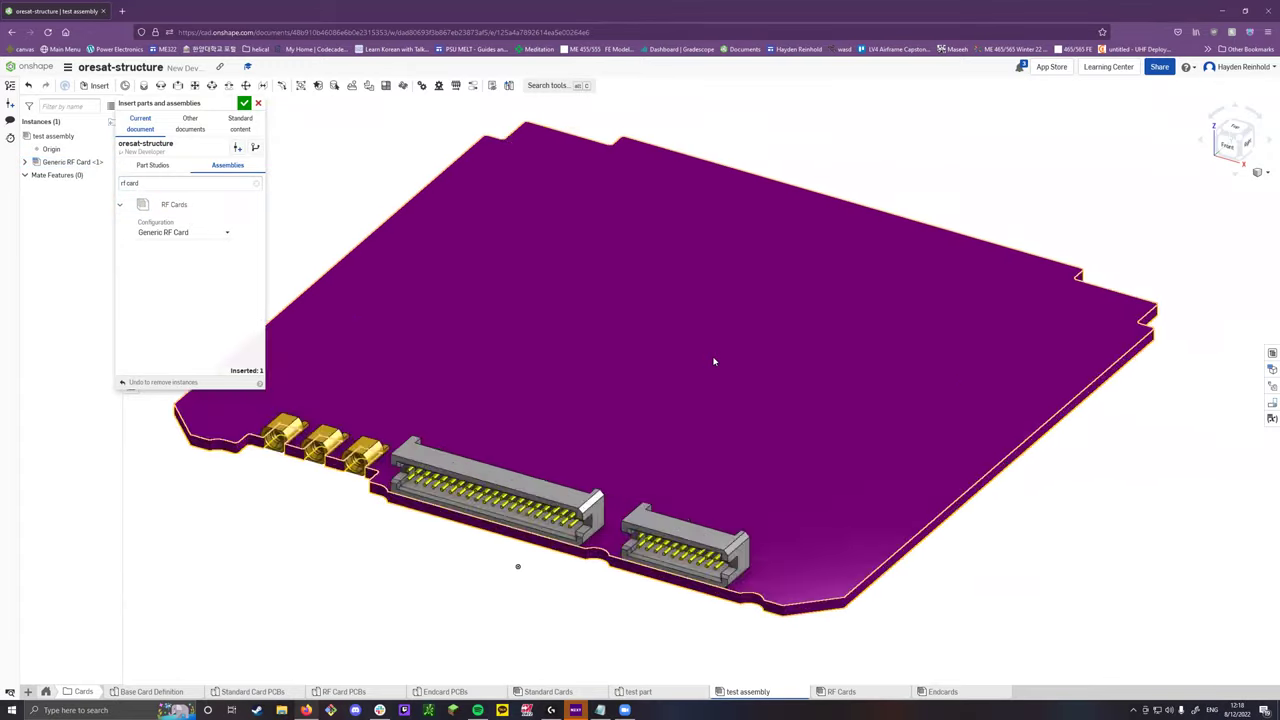
click(244, 103)
Insert the test part into the test assembly near the RF card.
click(96, 85)
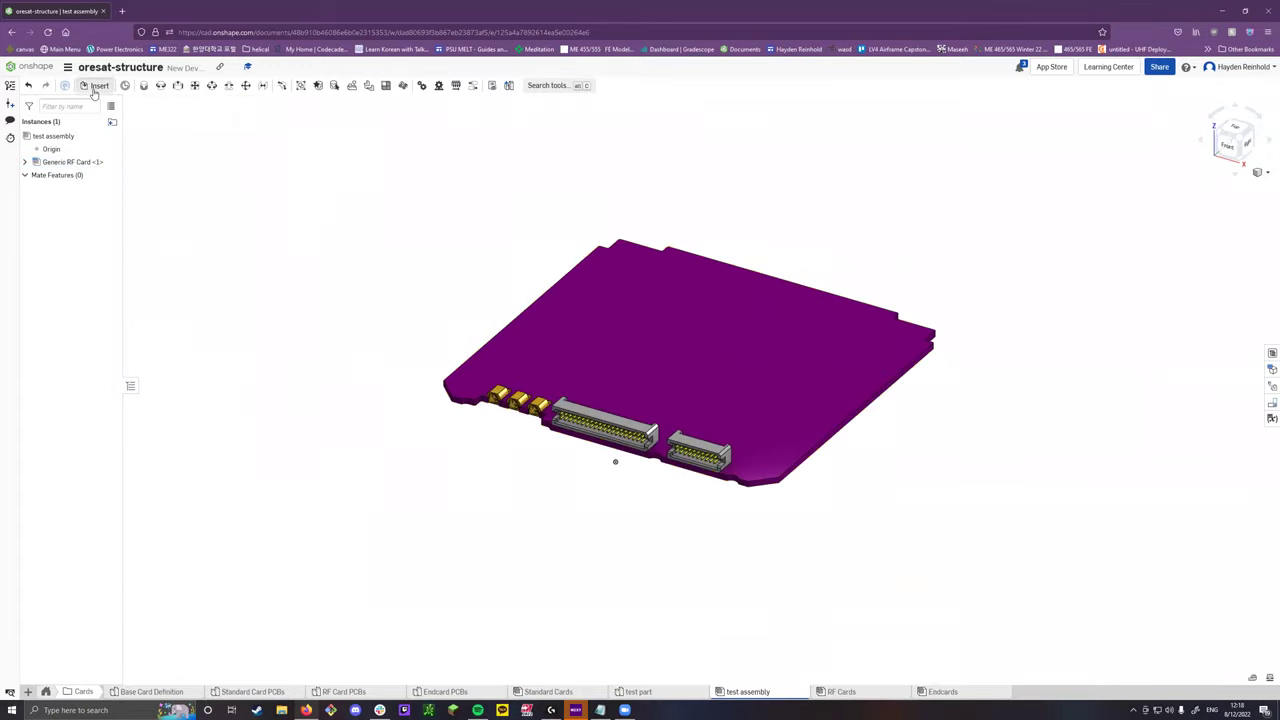
click(180, 184)
text(test)
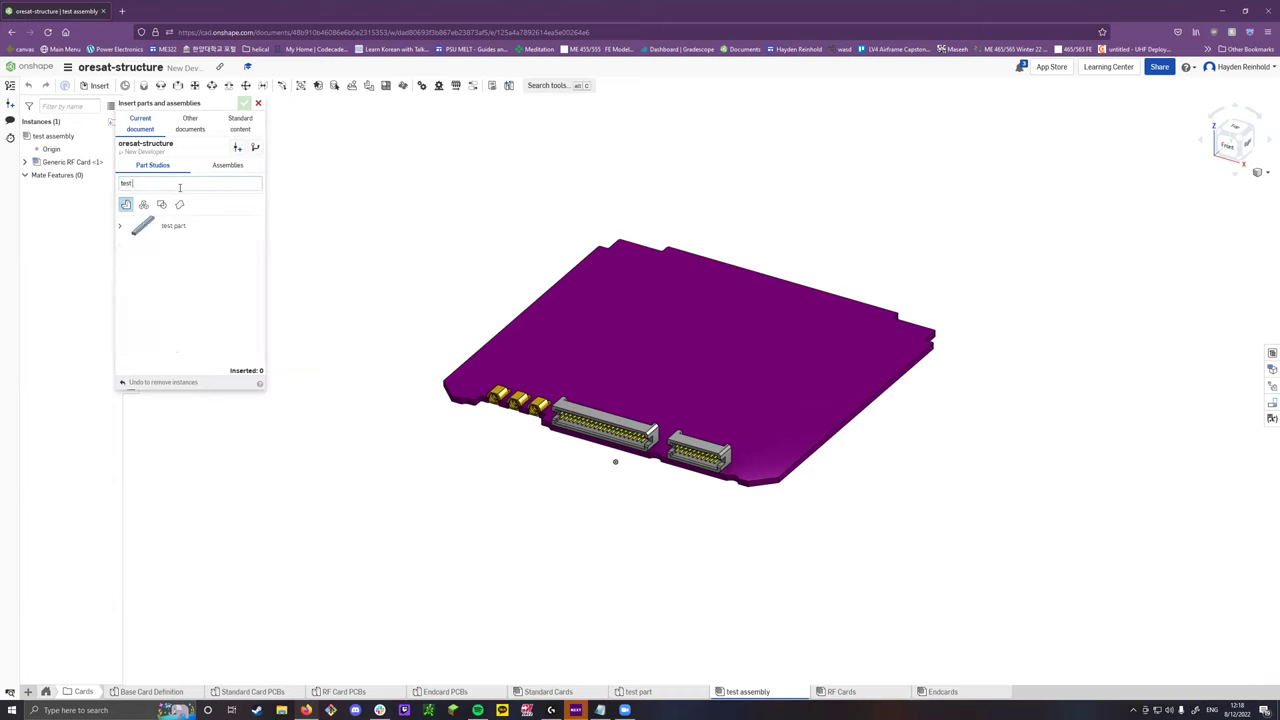
click(172, 224)
click(522, 228)
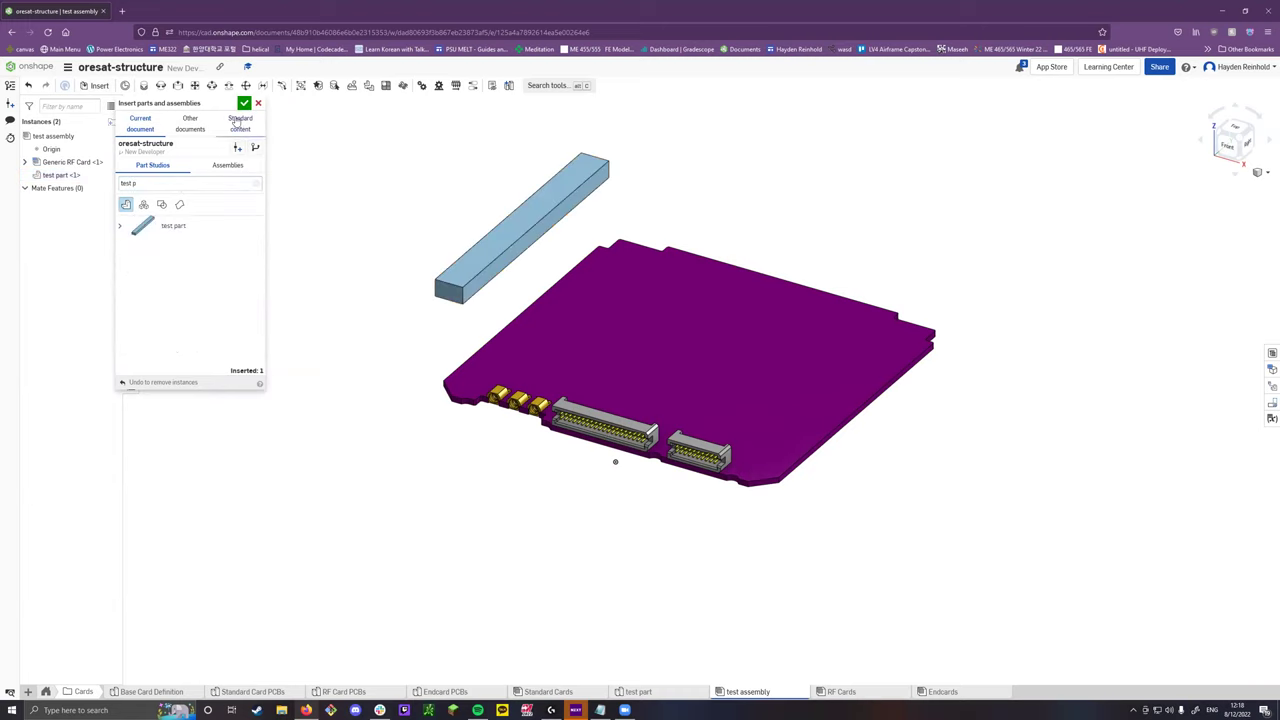
click(244, 103)
Fasten the test part onto the broad upper face of the RF card with a Fastened mate.
click(143, 85)
right_drag(543, 294, 817, 247)
scroll(677, 309, up, 5)
click(660, 315)
scroll(663, 327, down, 5)
click(762, 198)
right_drag(762, 198, 870, 250)
click(922, 262)
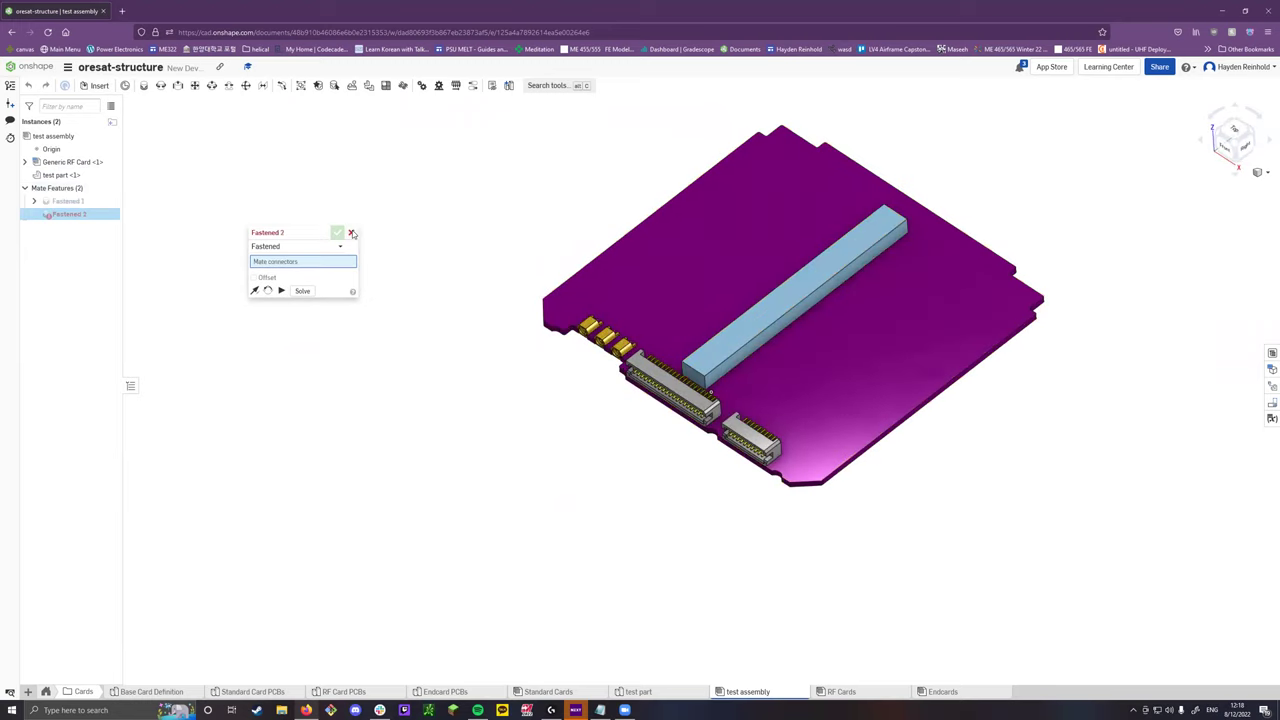
click(351, 233)
scroll(470, 297, down, 3)
scroll(513, 281, up, 5)
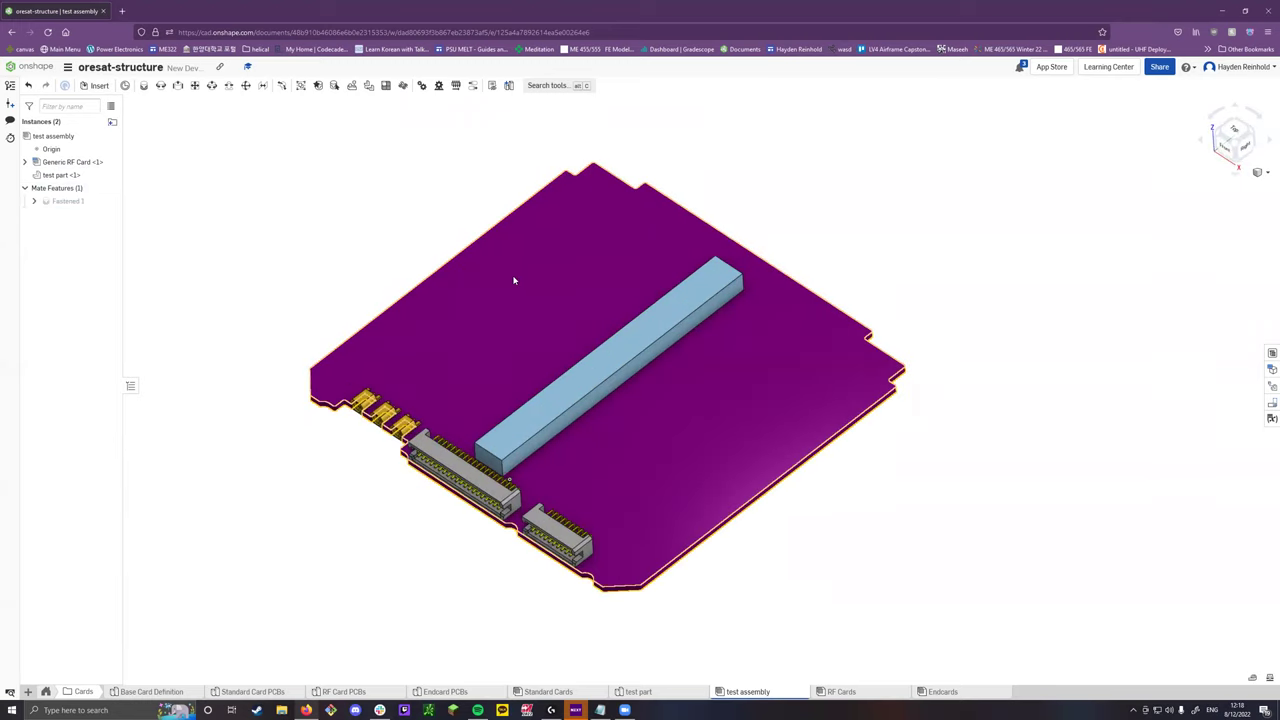
click(519, 261)
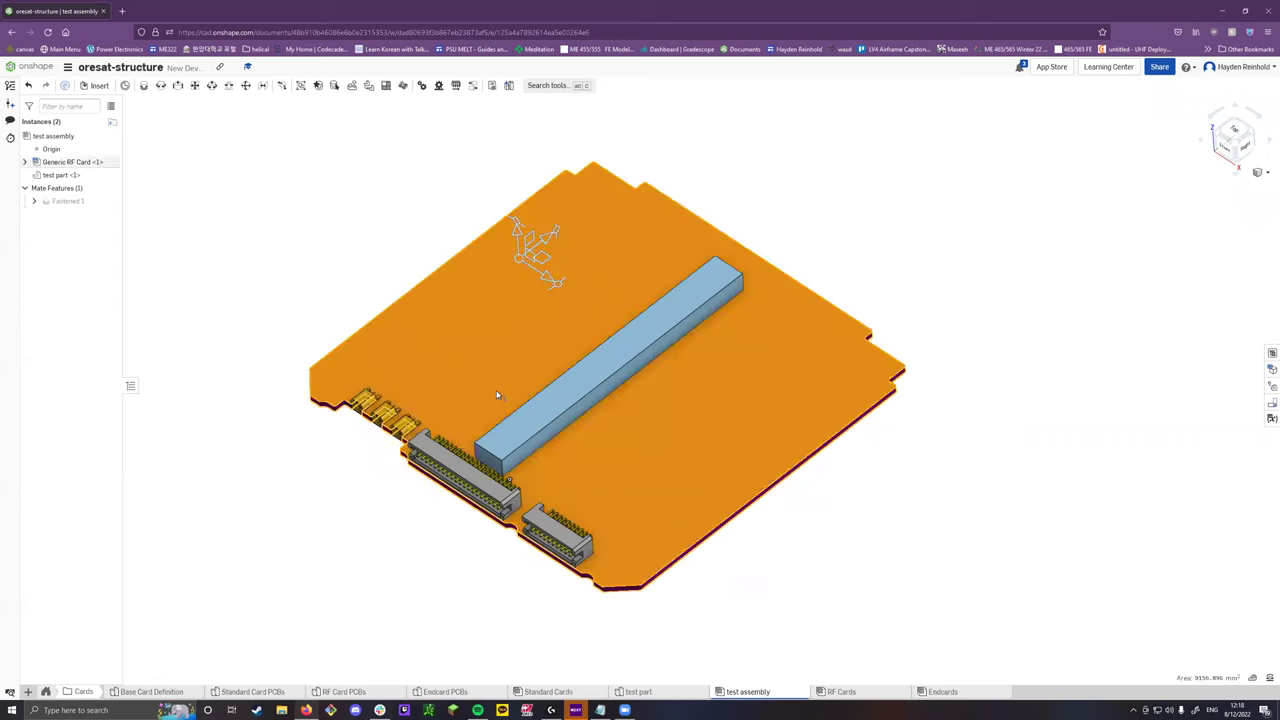
click(925, 530)
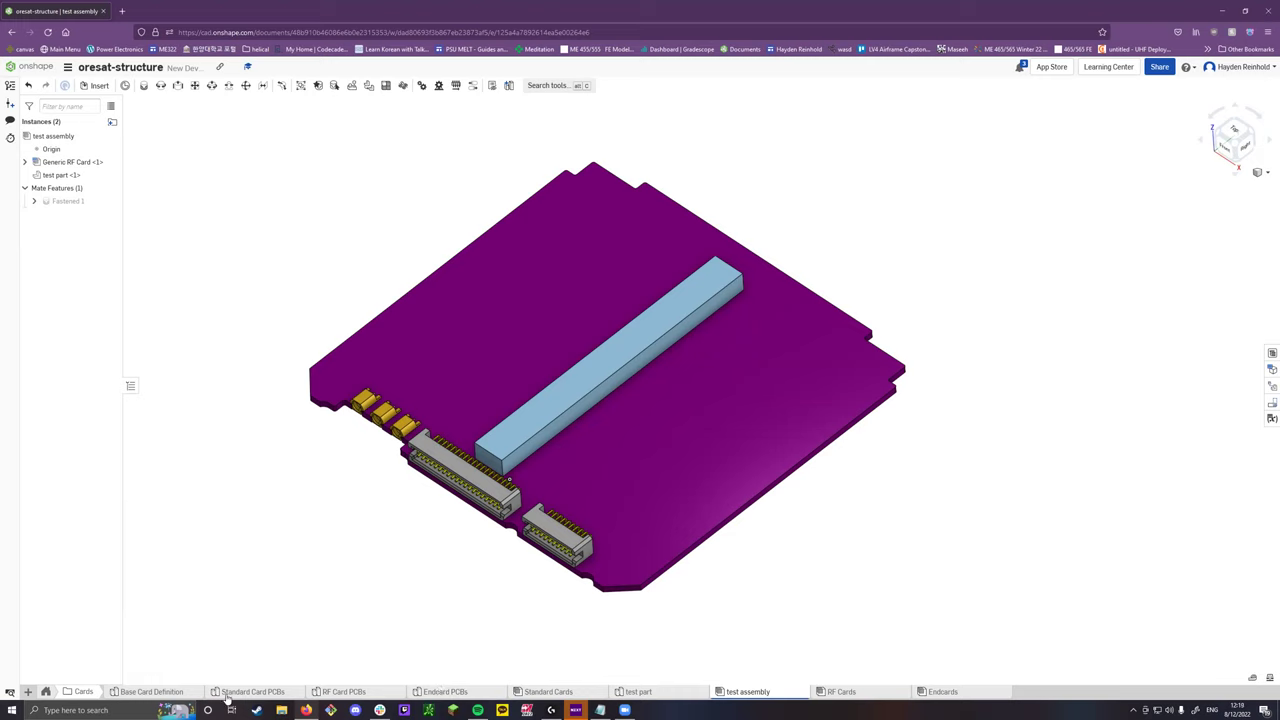
Add a configuration row named "test config" to the RF Card PCBs Part Studio.
mouse_move(281, 694)
click(377, 692)
click(823, 203)
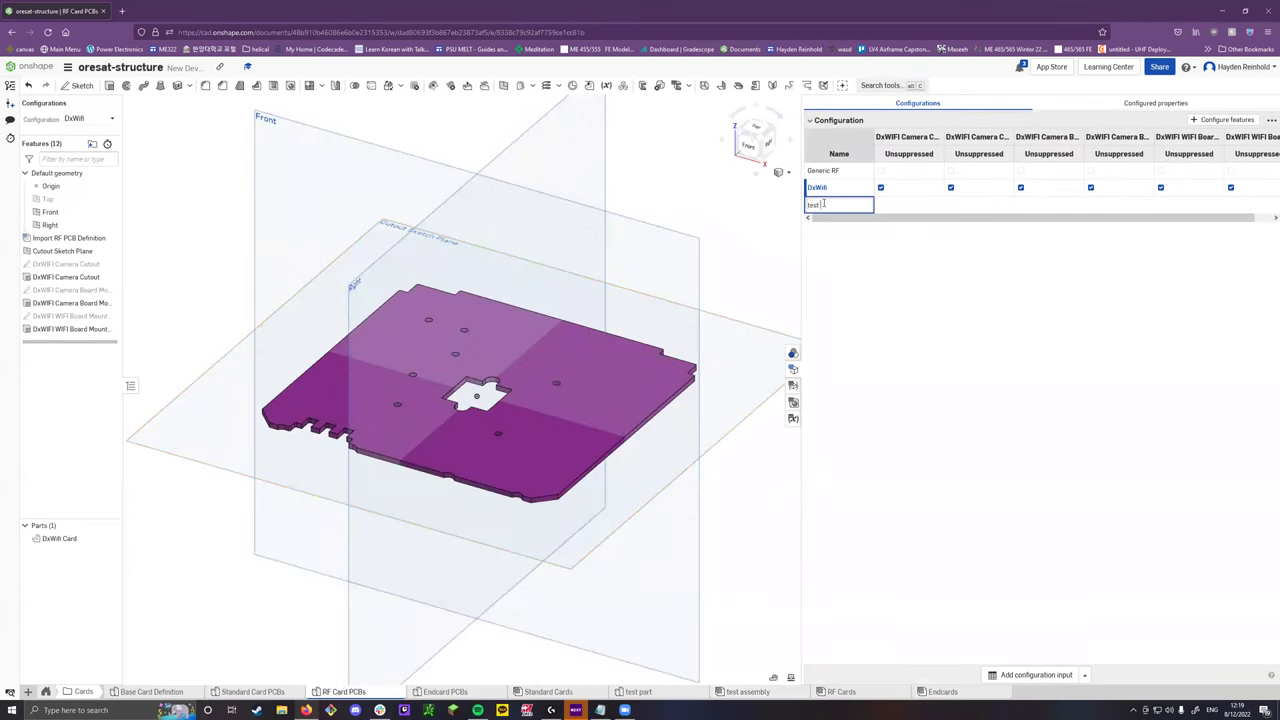
key(ctrl+a)
key(BackSpace)
click(864, 225)
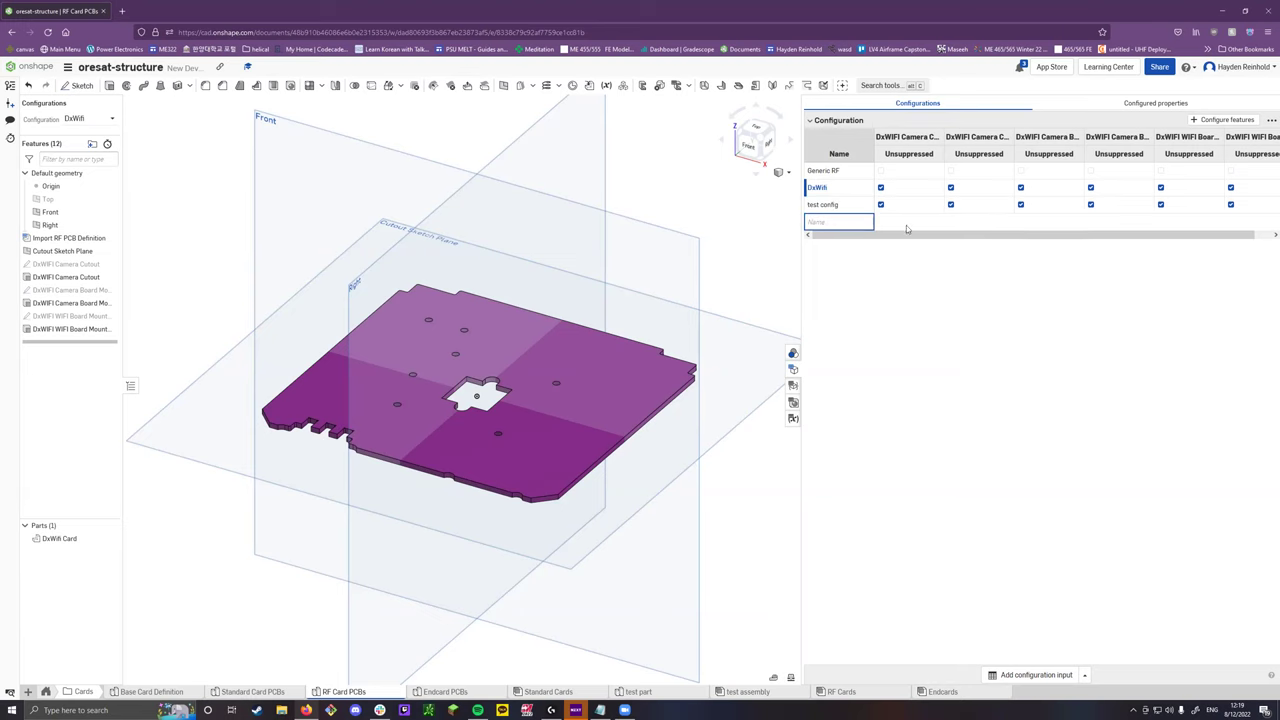
Suppress all the DxWIFI camera and WIFI board features in the test config row and make that configuration active.
click(912, 206)
click(951, 205)
click(1020, 205)
click(1090, 205)
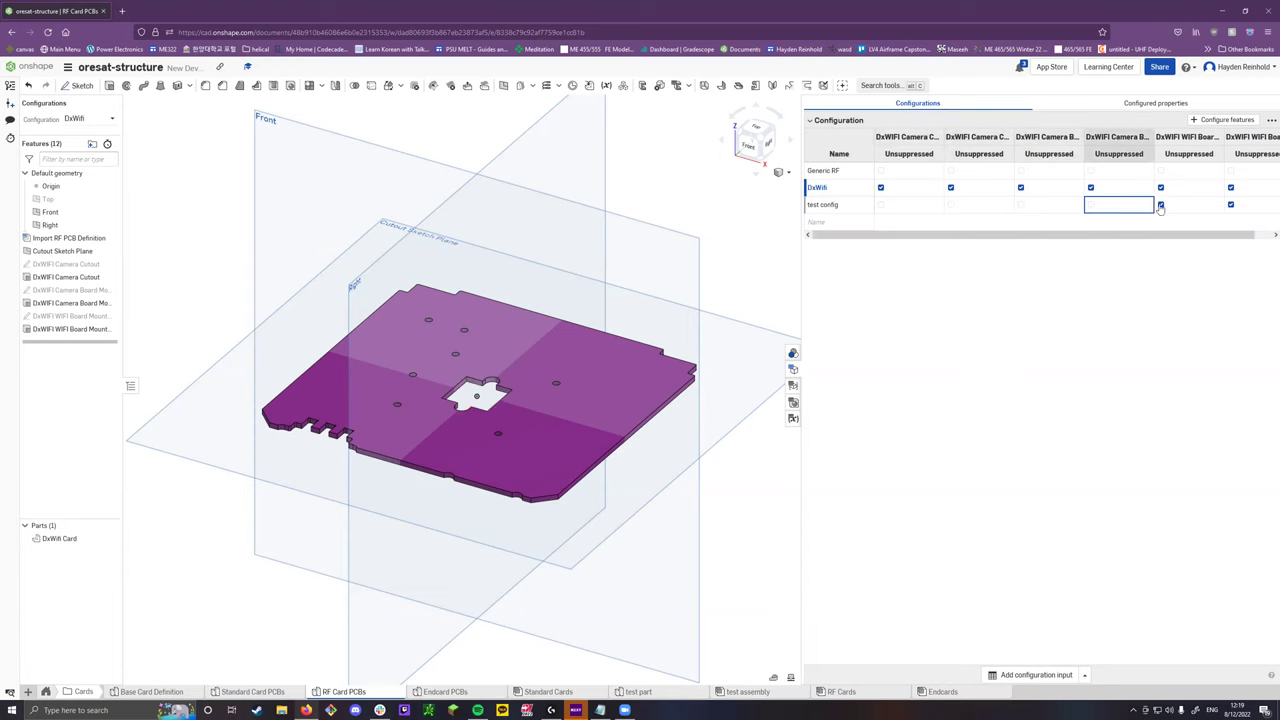
click(1161, 205)
drag(1157, 238, 1173, 238)
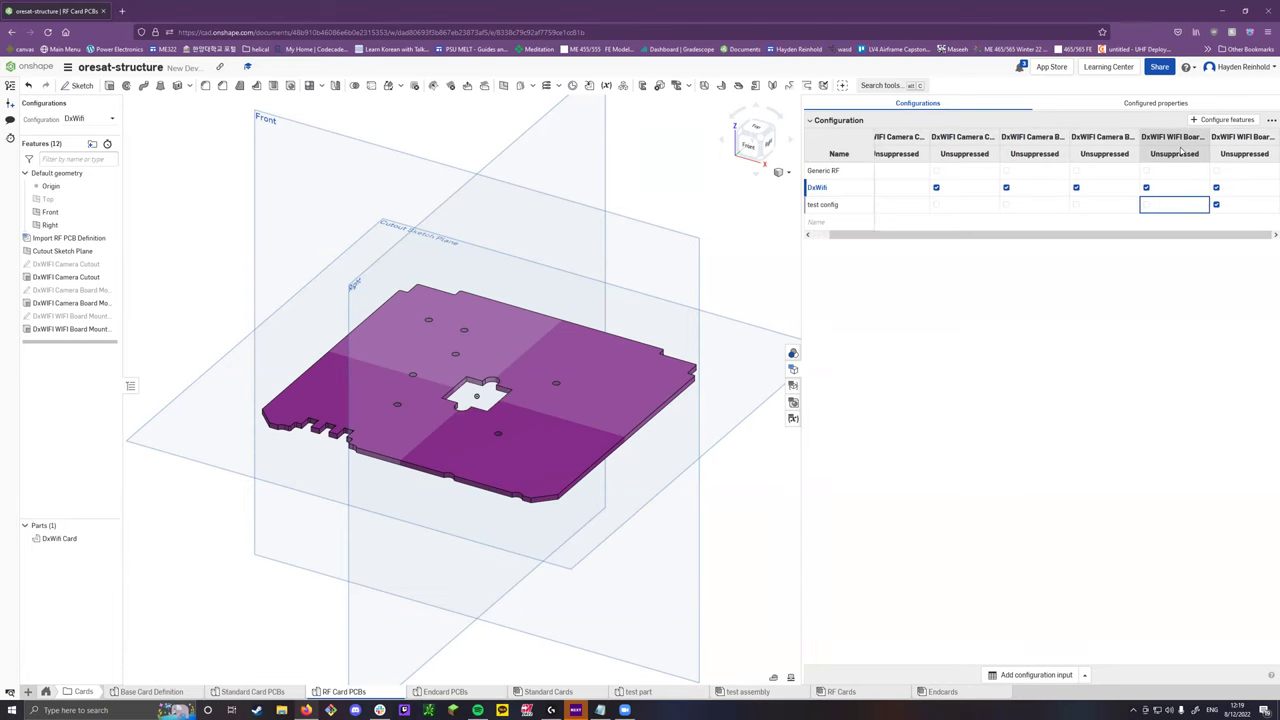
click(1215, 205)
right_click(857, 207)
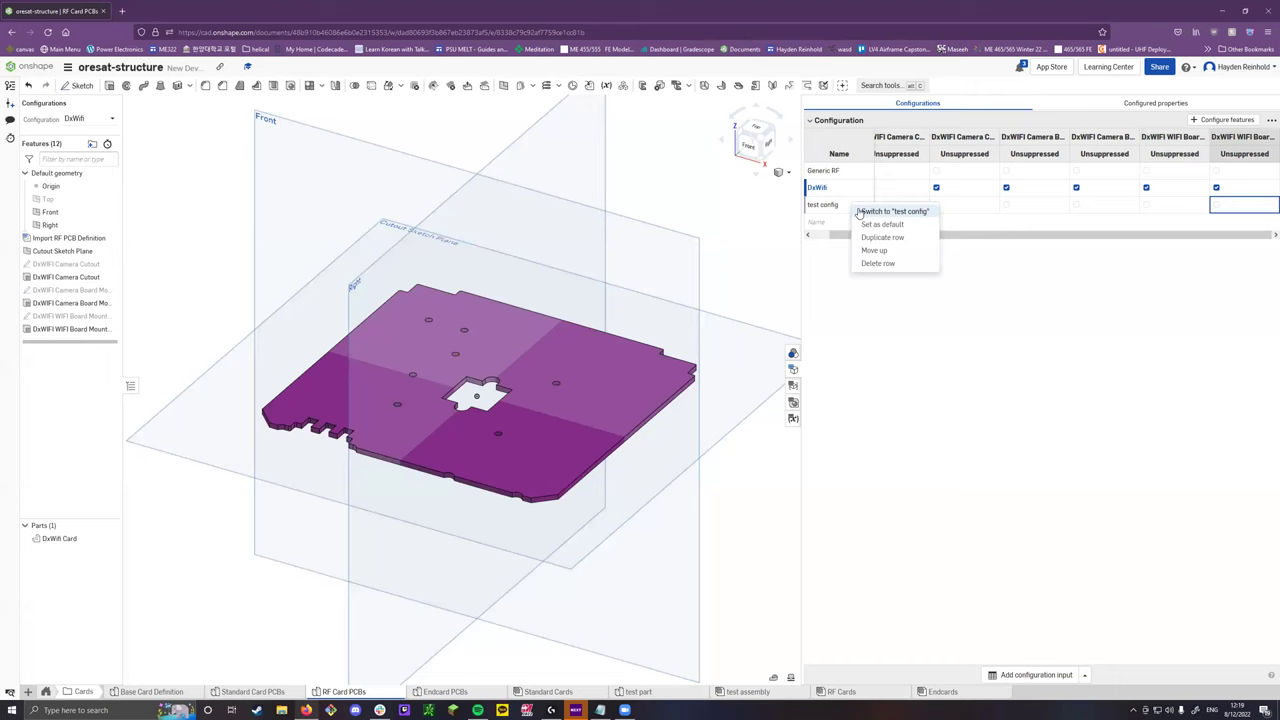
click(862, 212)
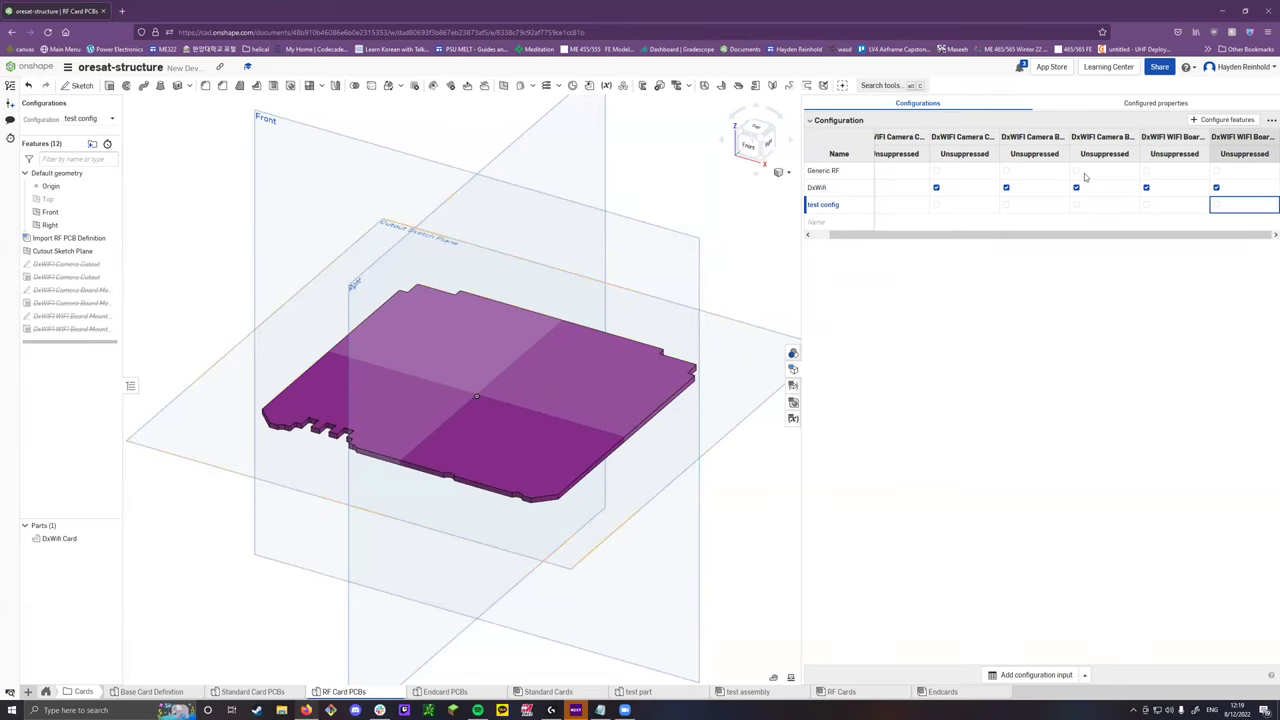
Set the part's configured name for test config to "test config PCB".
click(1155, 103)
click(905, 188)
text(test config)
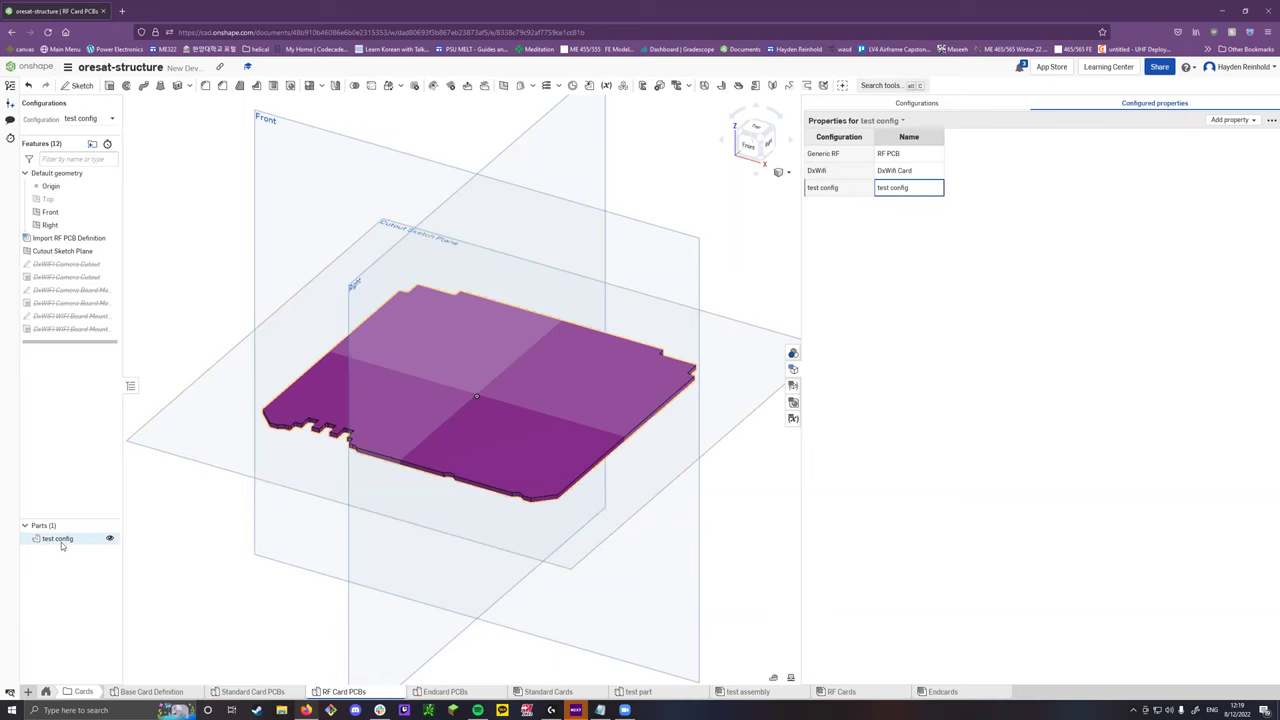
click(912, 193)
click(914, 189)
key(Return)
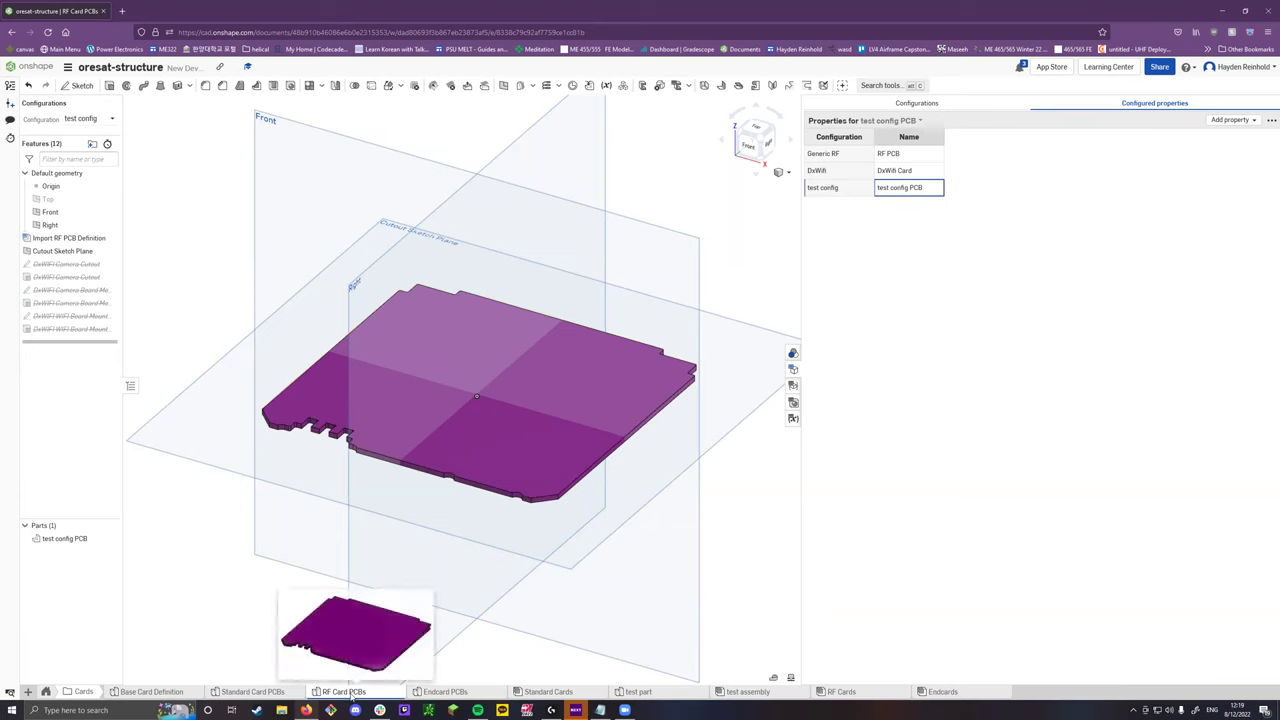
Add a configuration row named "test card assembly" to the RF Cards assembly.
click(873, 697)
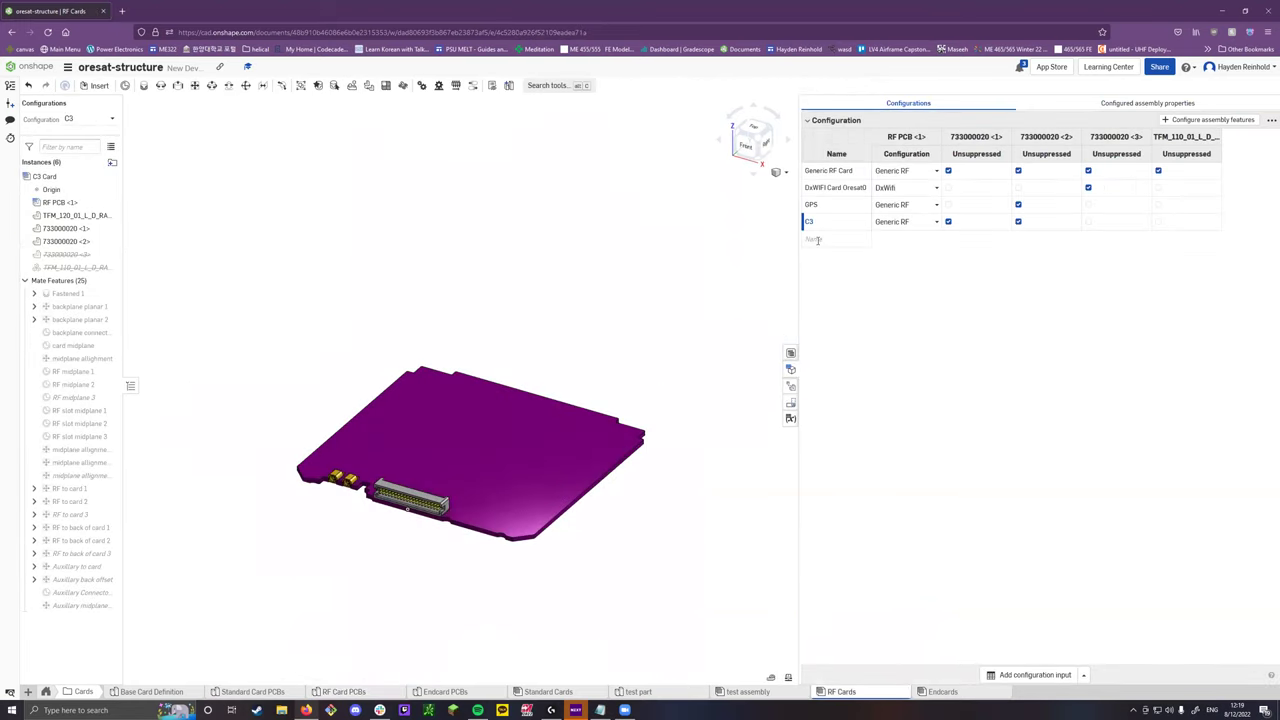
click(817, 239)
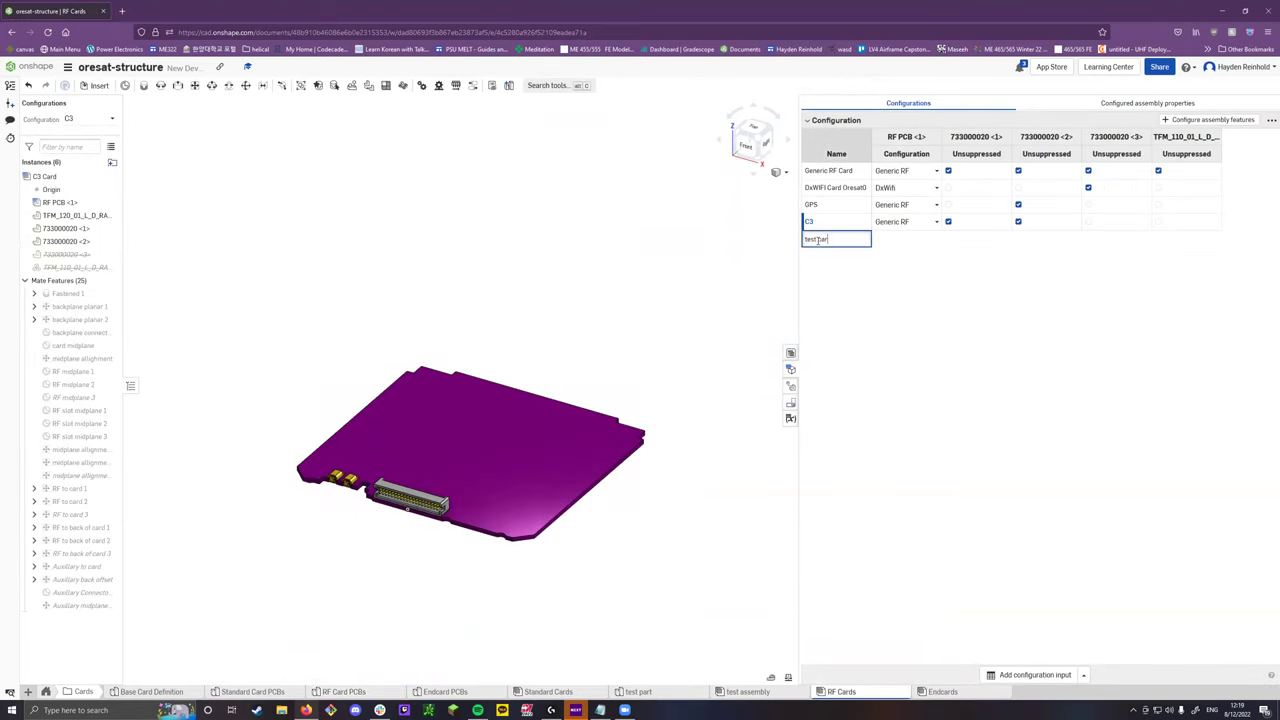
text(test card assembly)
key(Return)
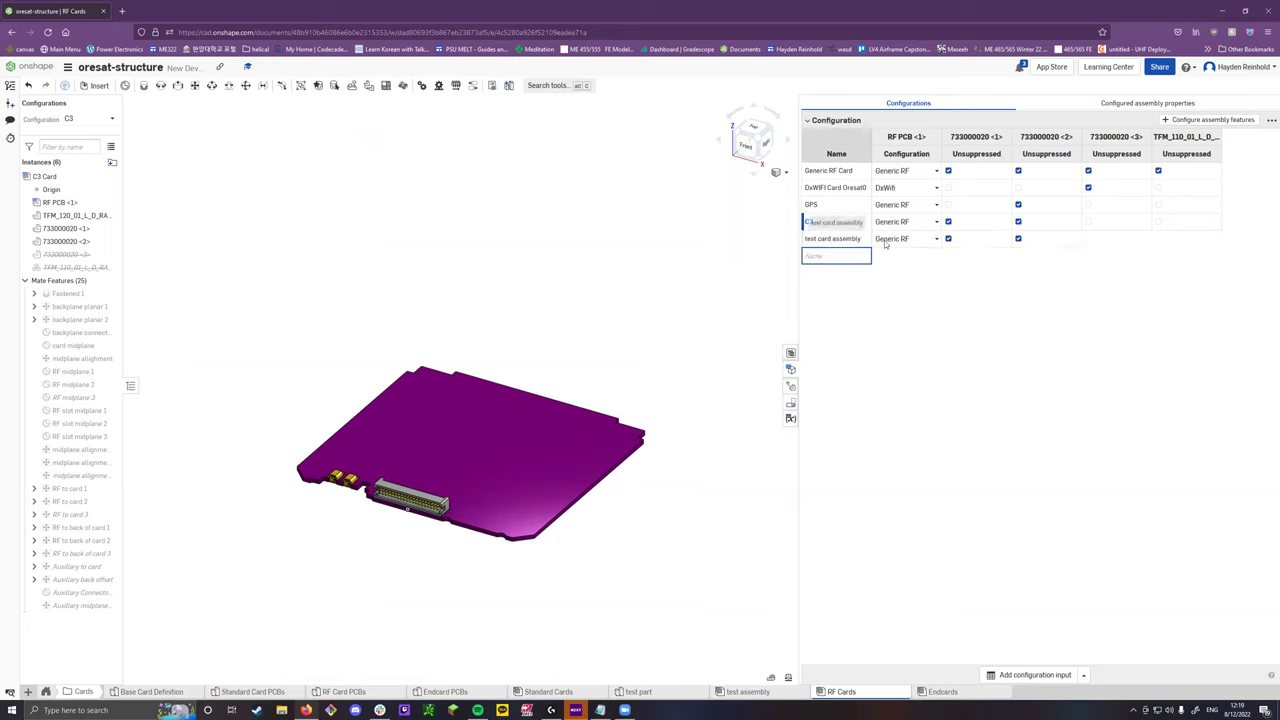
Activate test card assembly with the test config PCB and unsuppress its 733000020 <3> and TFM_110 connectors.
click(936, 239)
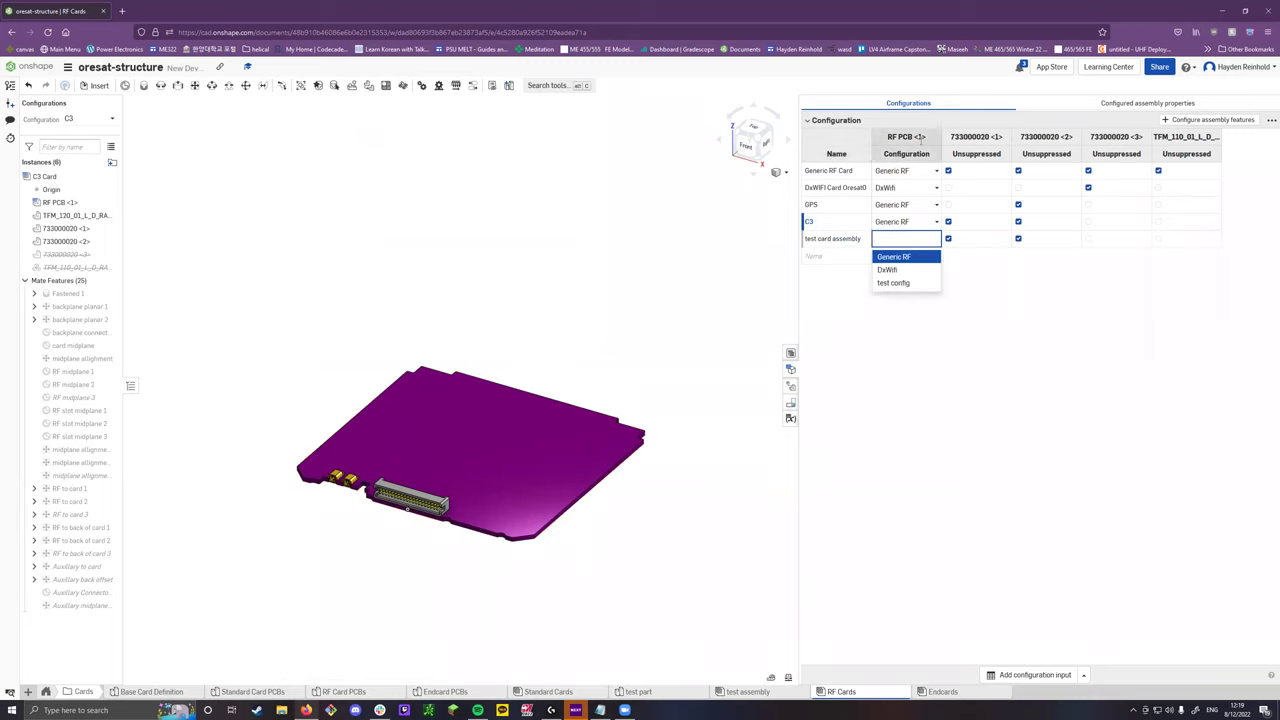
click(896, 283)
right_click(848, 244)
click(860, 248)
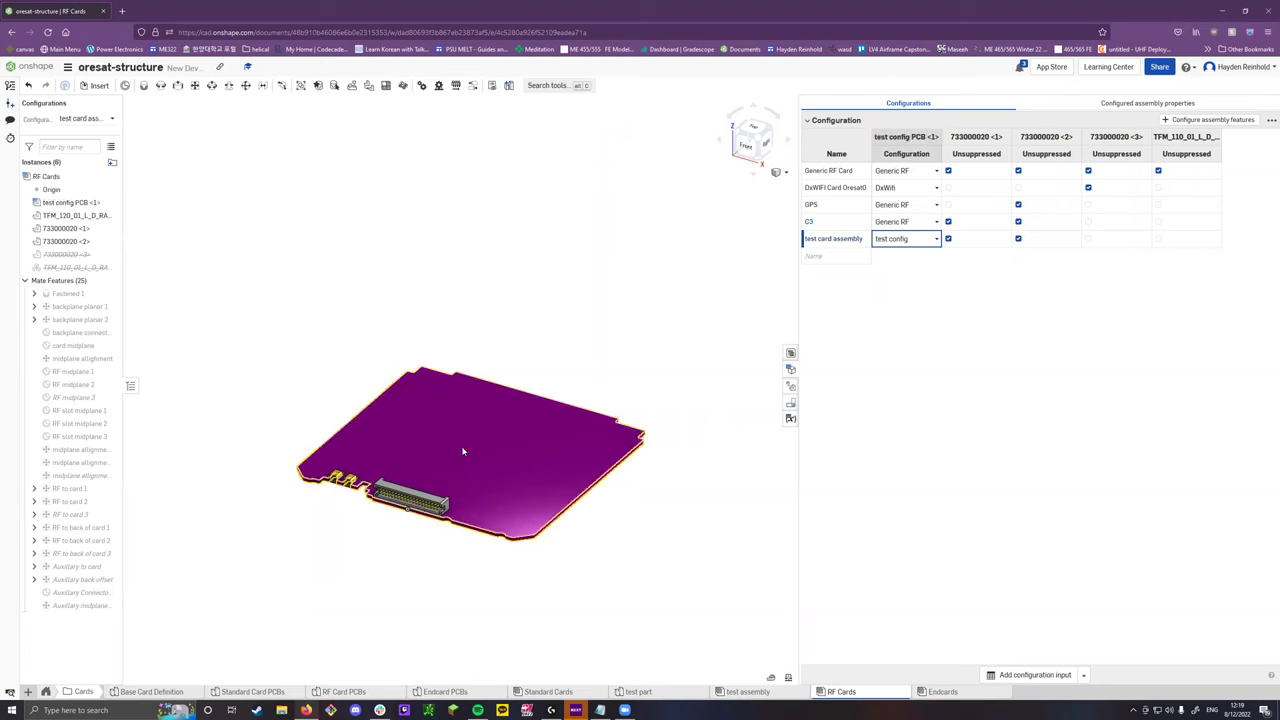
click(1088, 238)
click(1158, 238)
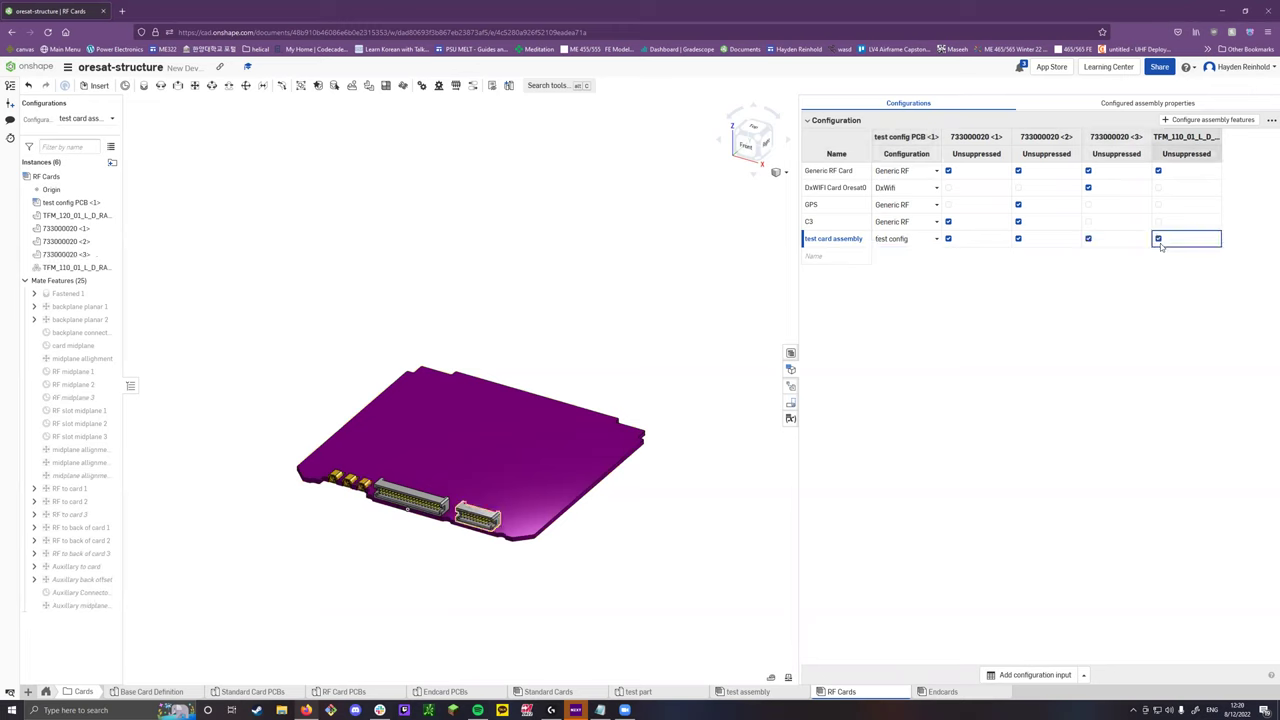
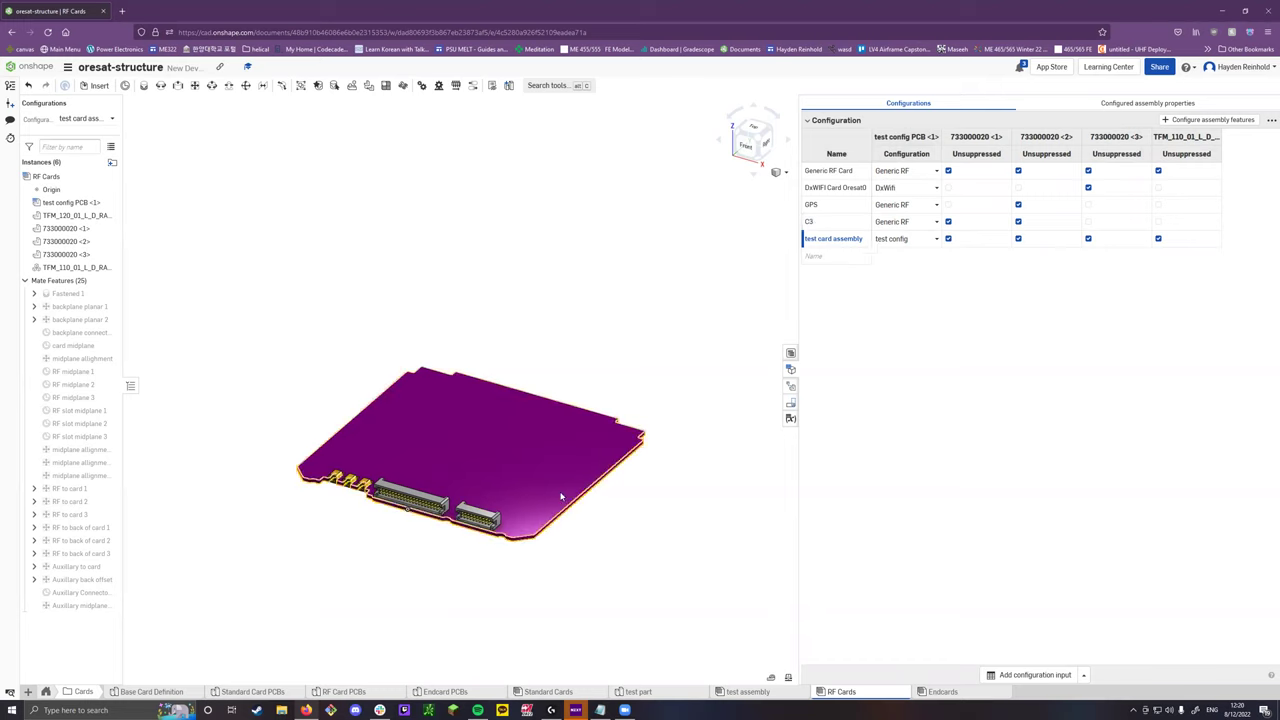
Open the Generic RF Card's RF PCB for editing in the context of the test assembly.
click(735, 692)
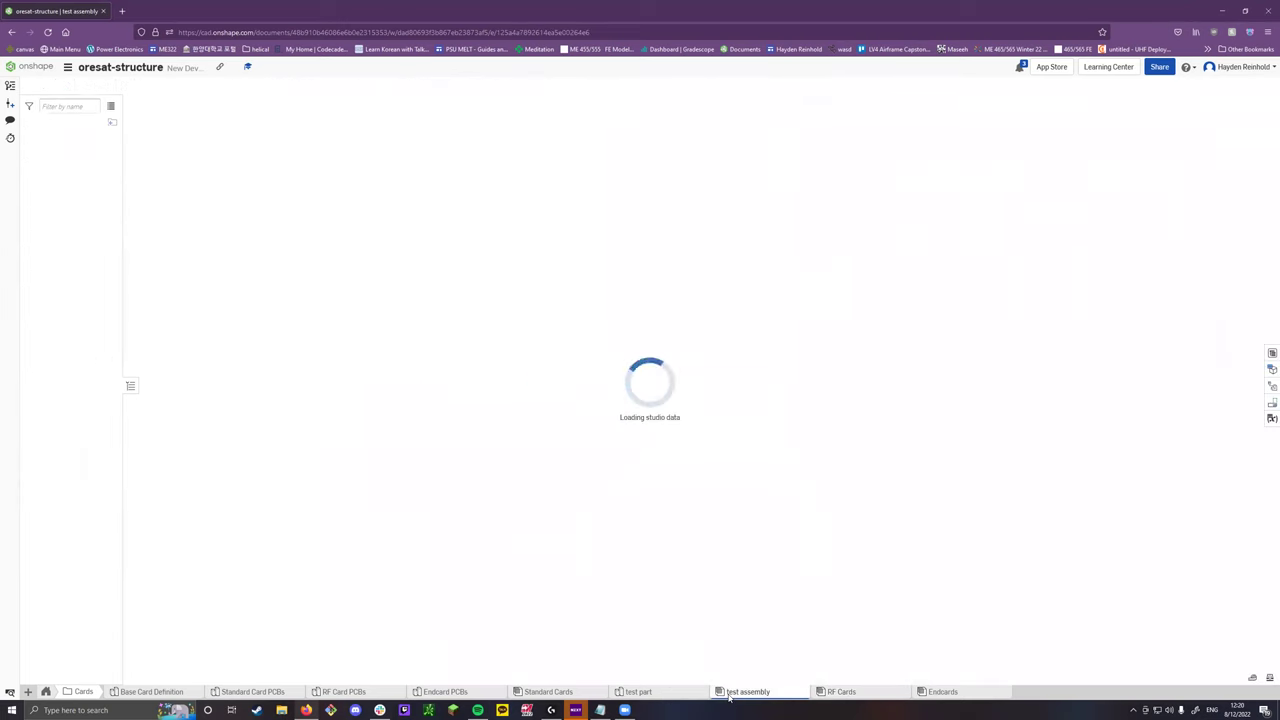
click(638, 446)
right_click(613, 447)
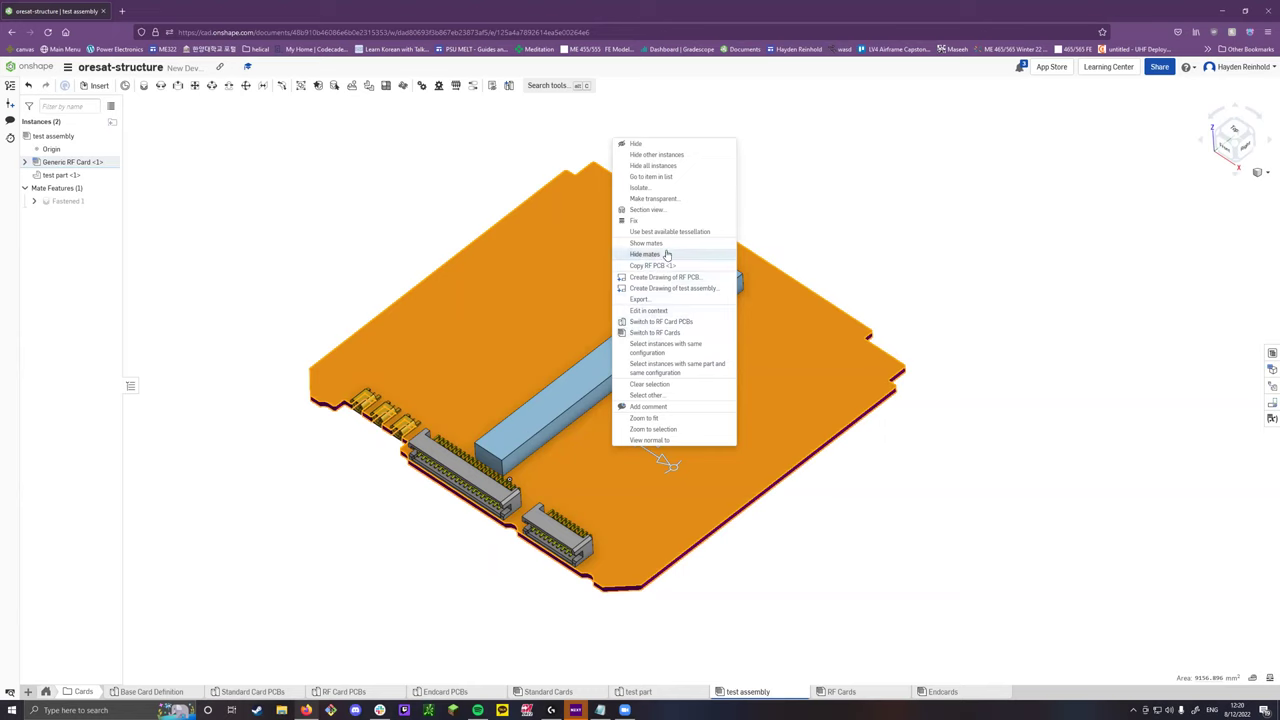
click(877, 211)
click(24, 162)
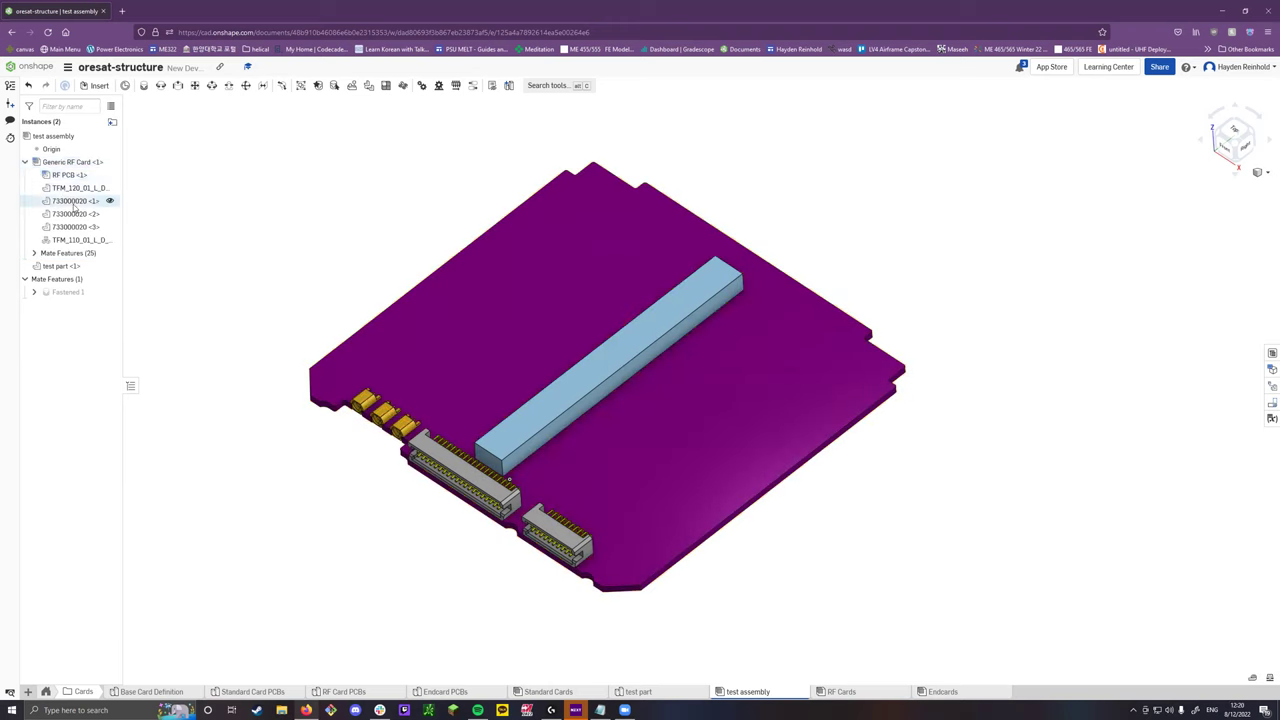
click(72, 175)
right_click(72, 177)
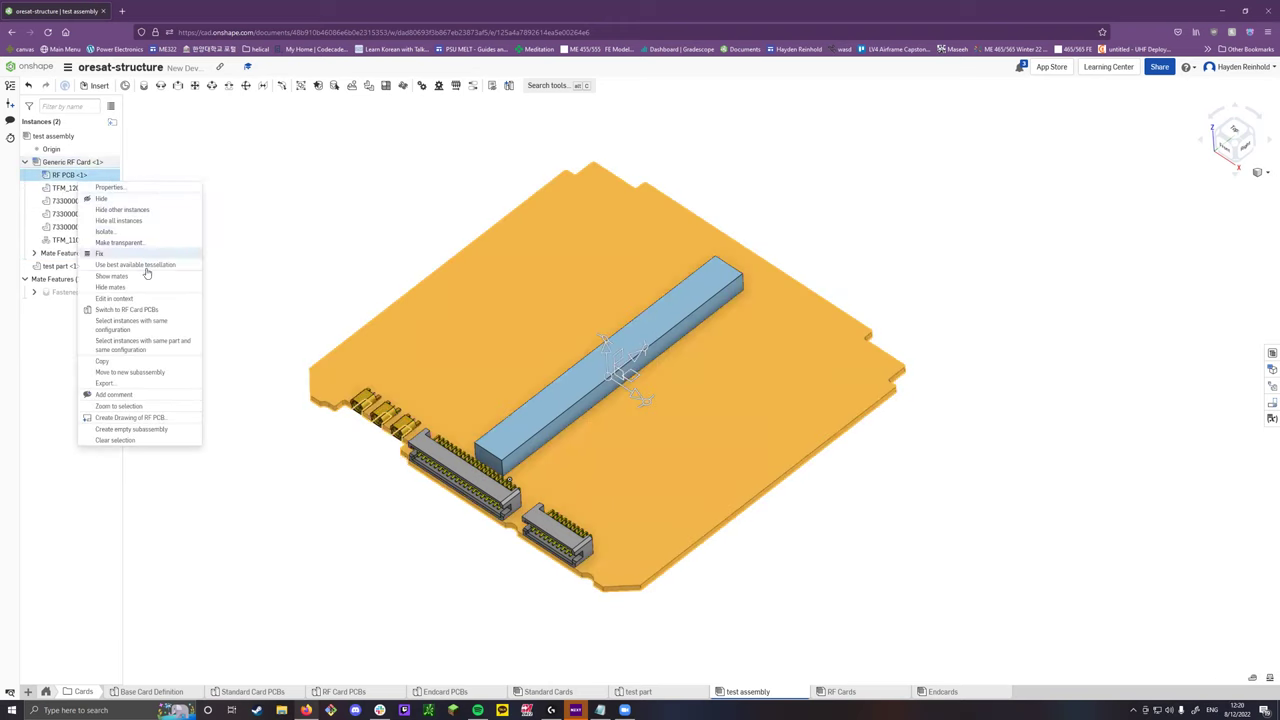
click(133, 303)
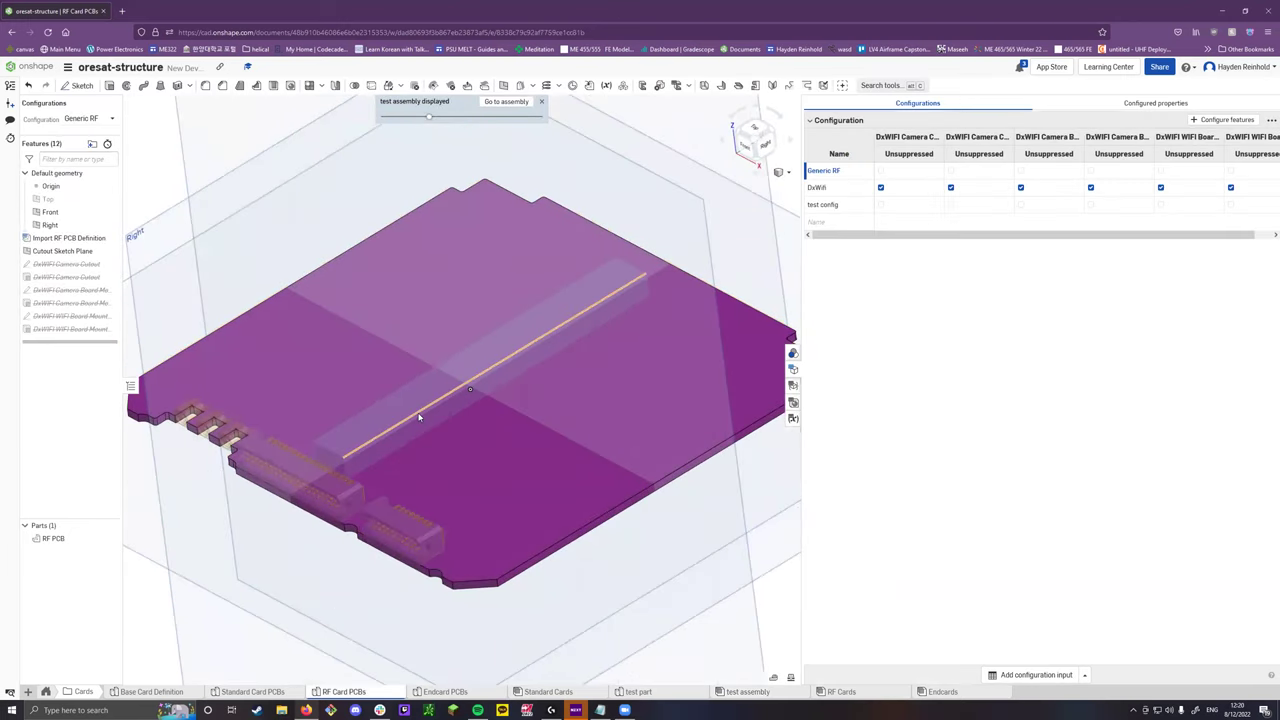
Sketch on the RF PCB's top face and project the test part's rectangular outline into the sketch.
click(88, 88)
click(743, 351)
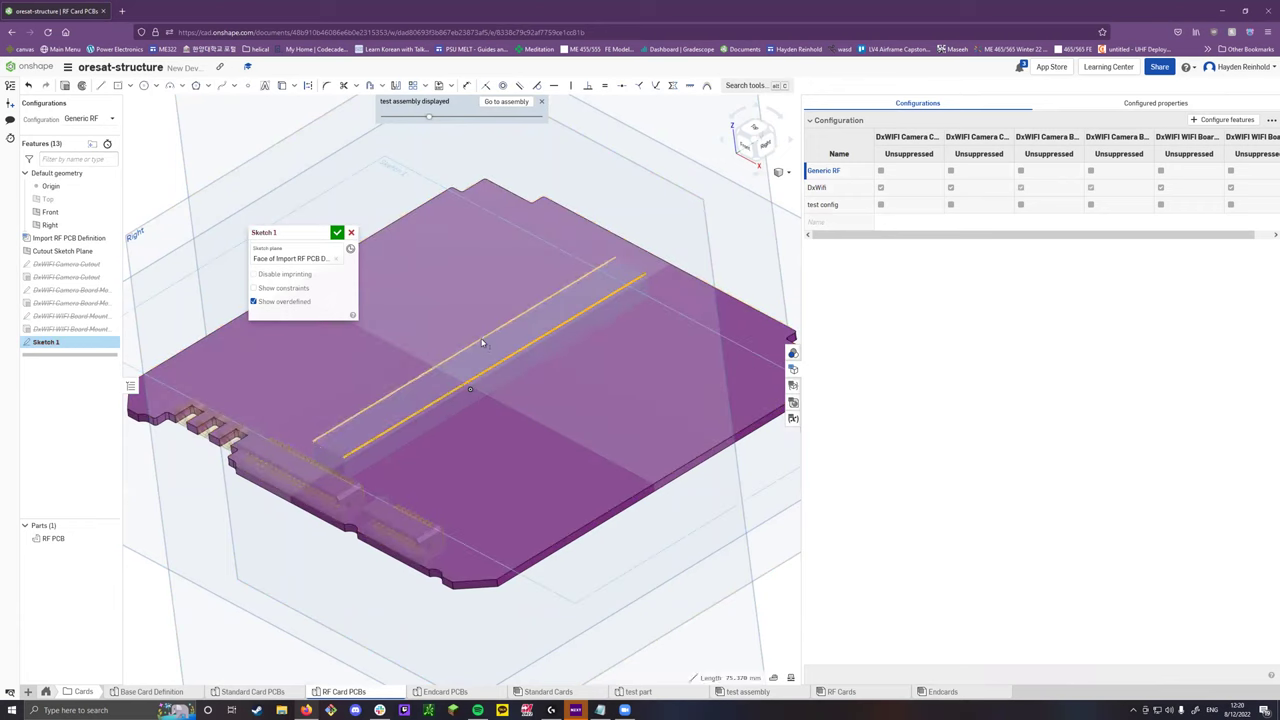
click(317, 462)
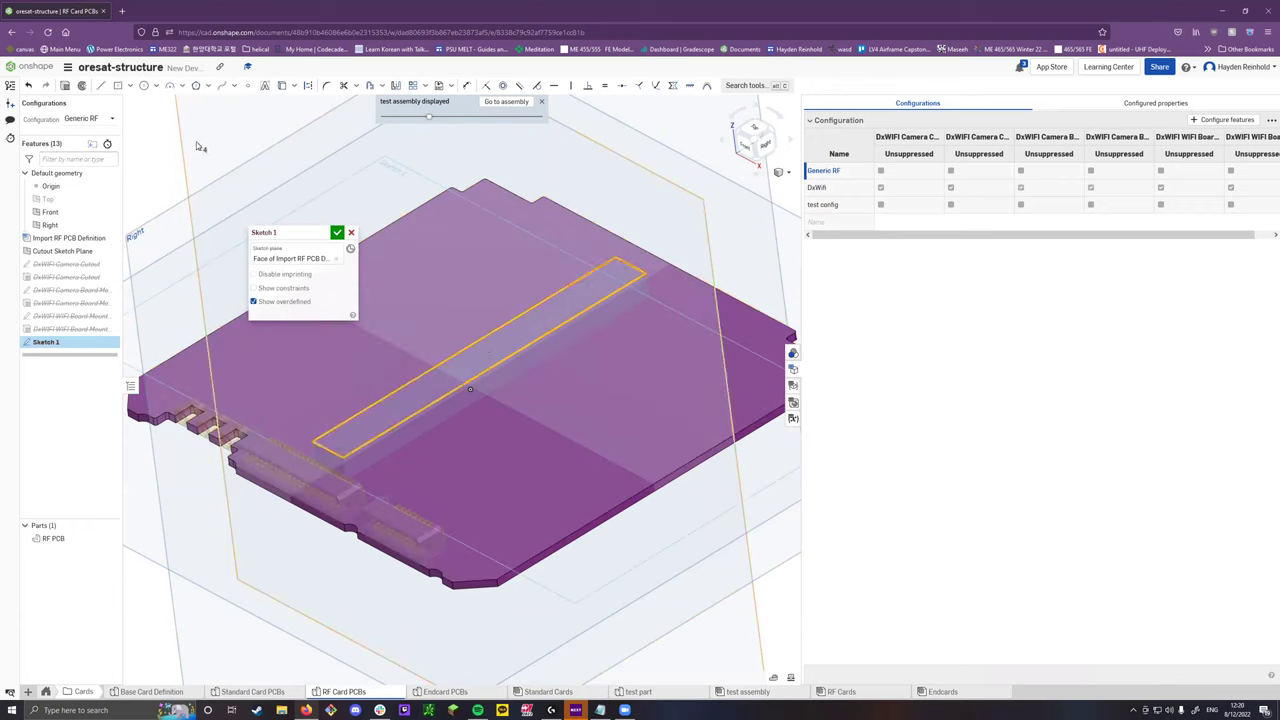
click(284, 88)
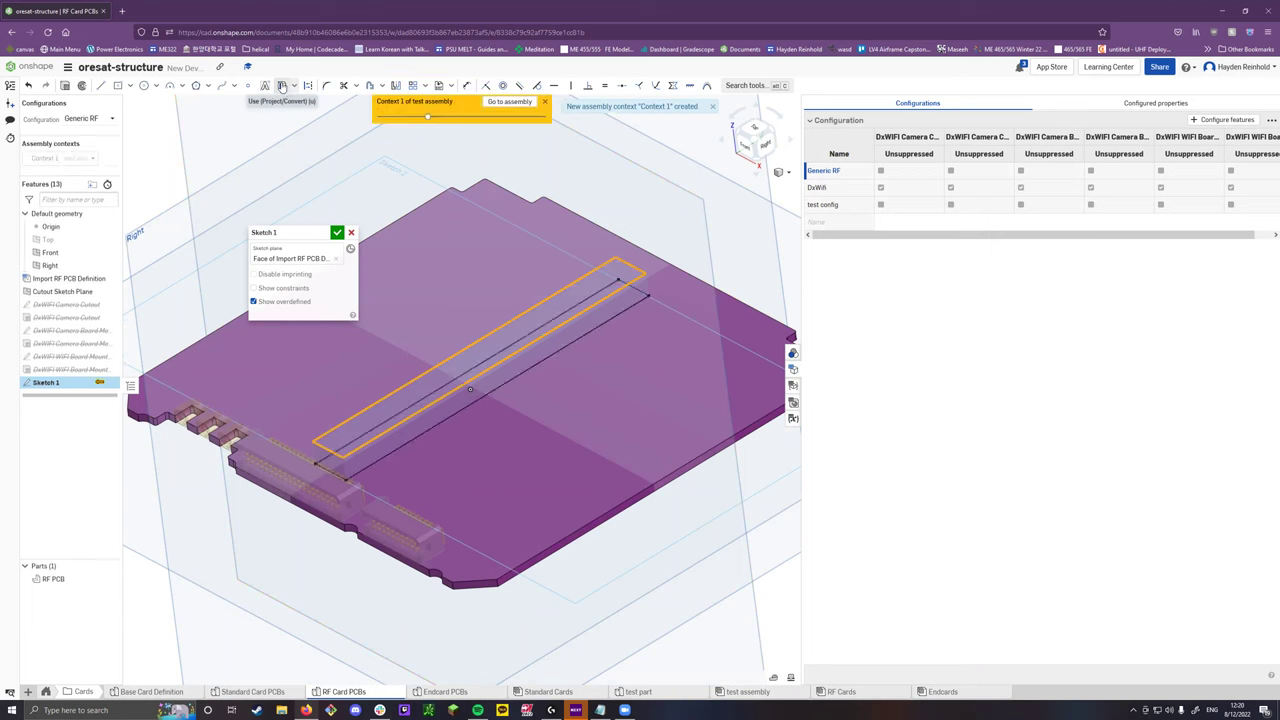
key(Return)
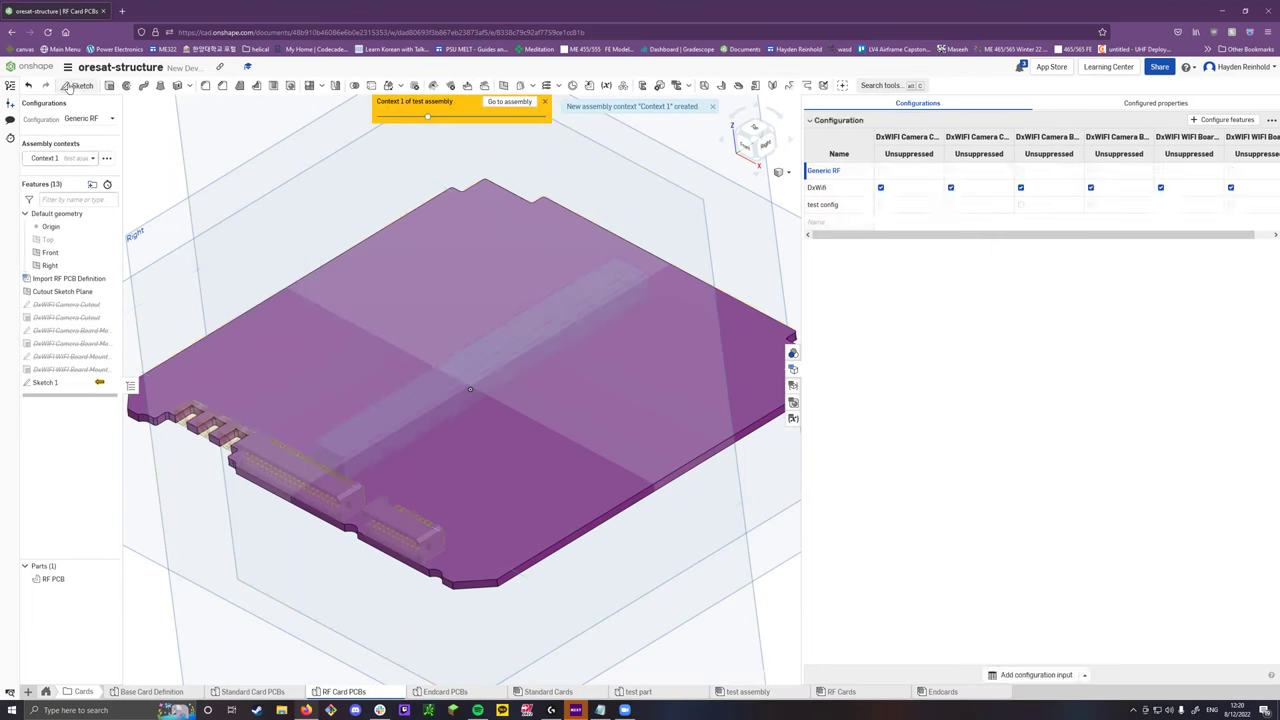
Extrude the projected rectangle as a Remove cut, Through all, to make a slot in the RF PCB.
key(shift+e)
click(308, 260)
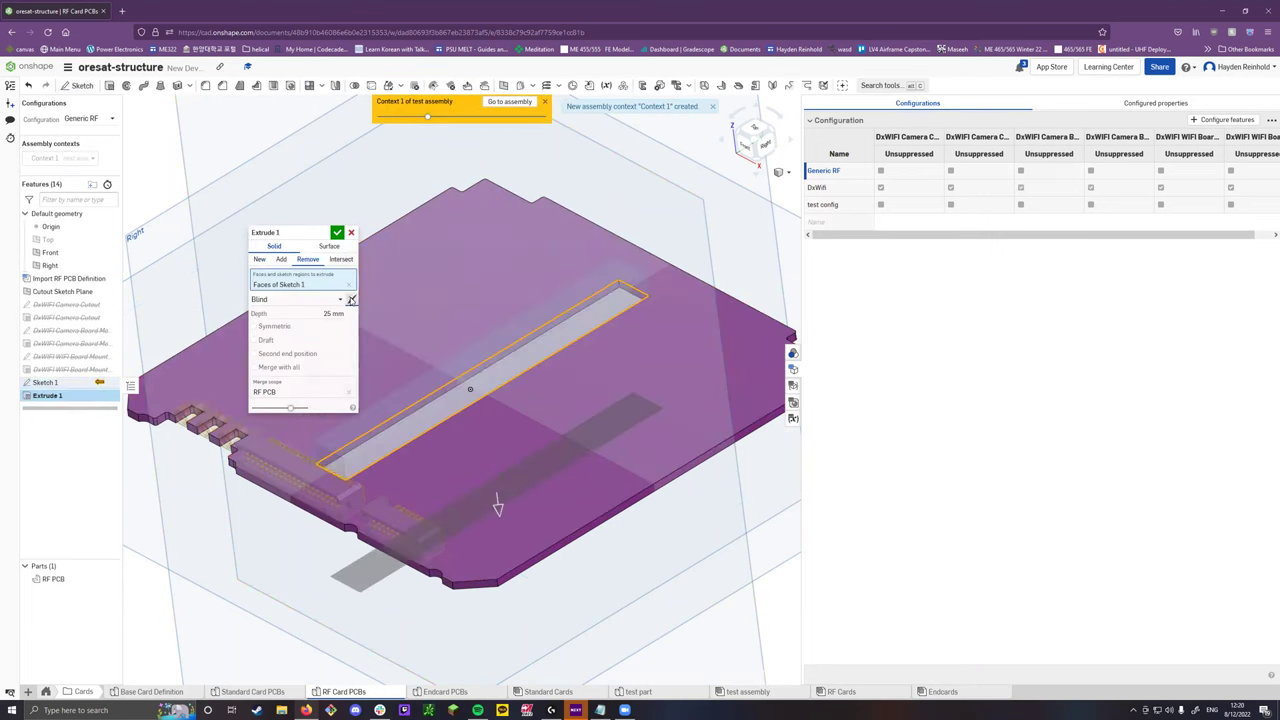
click(341, 300)
click(275, 389)
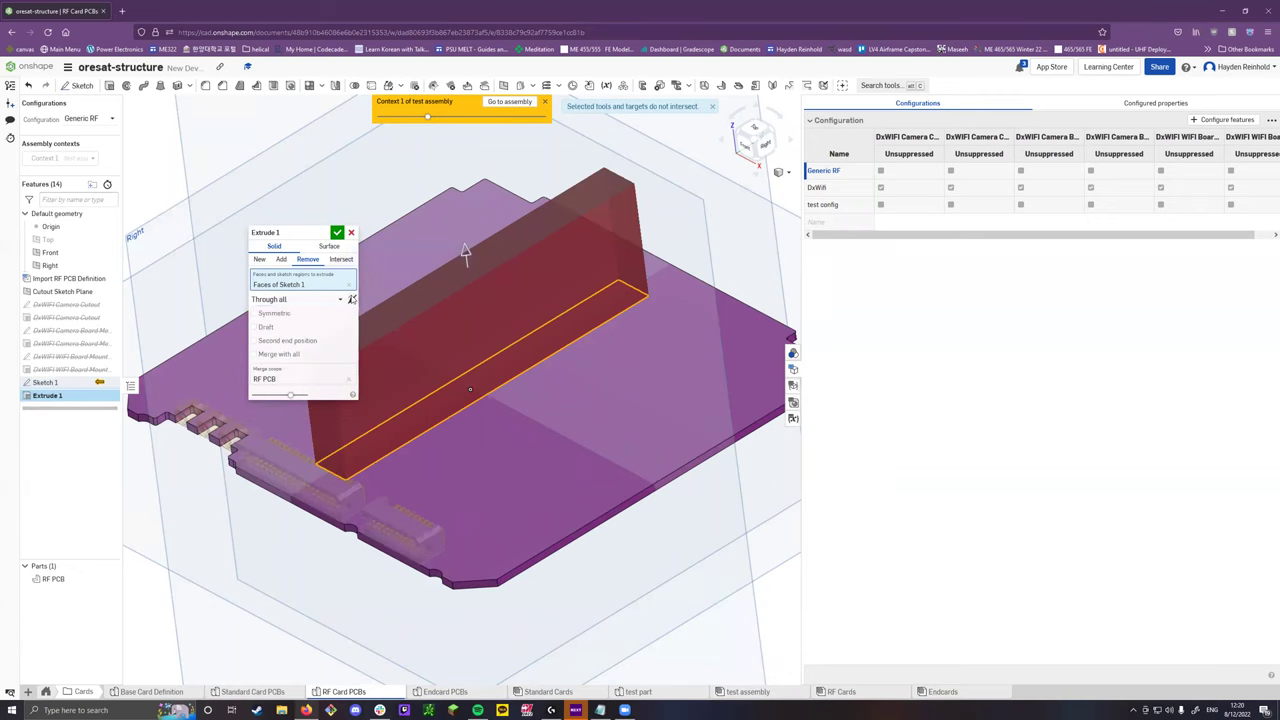
click(337, 233)
key(f)
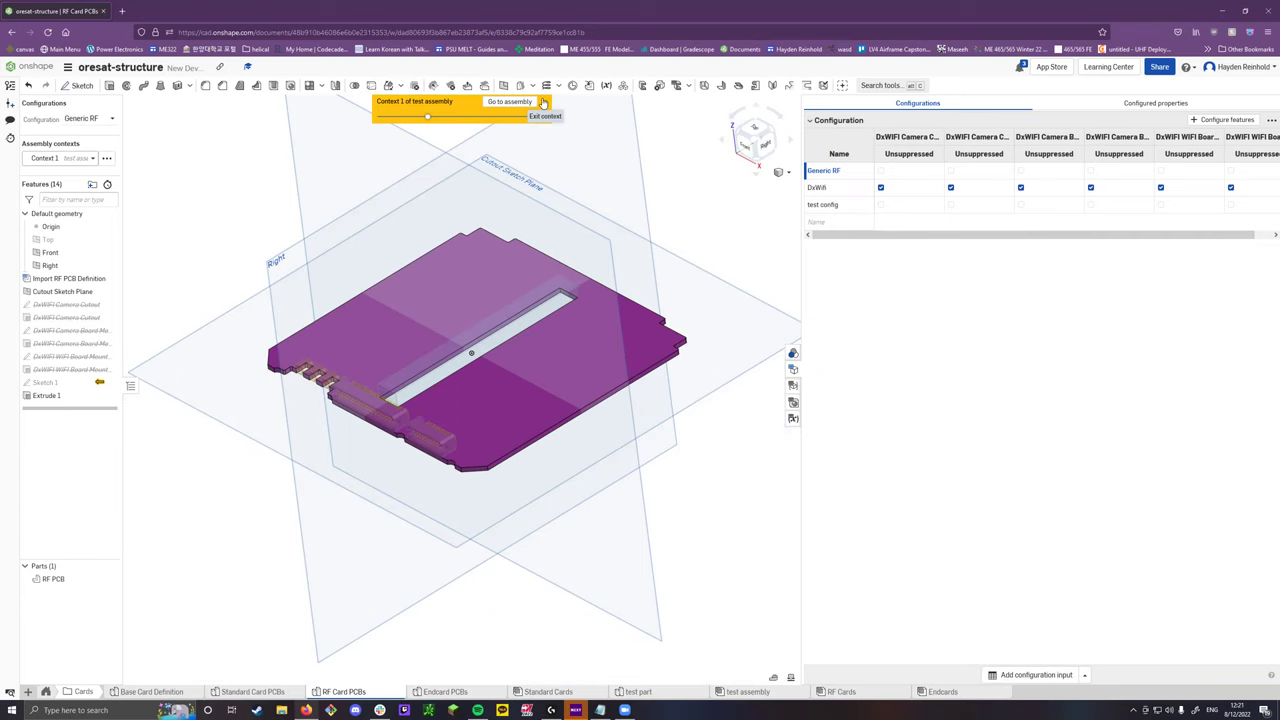
Inspect the new slot against the test part and exit the assembly context.
right_drag(450, 300, 400, 380)
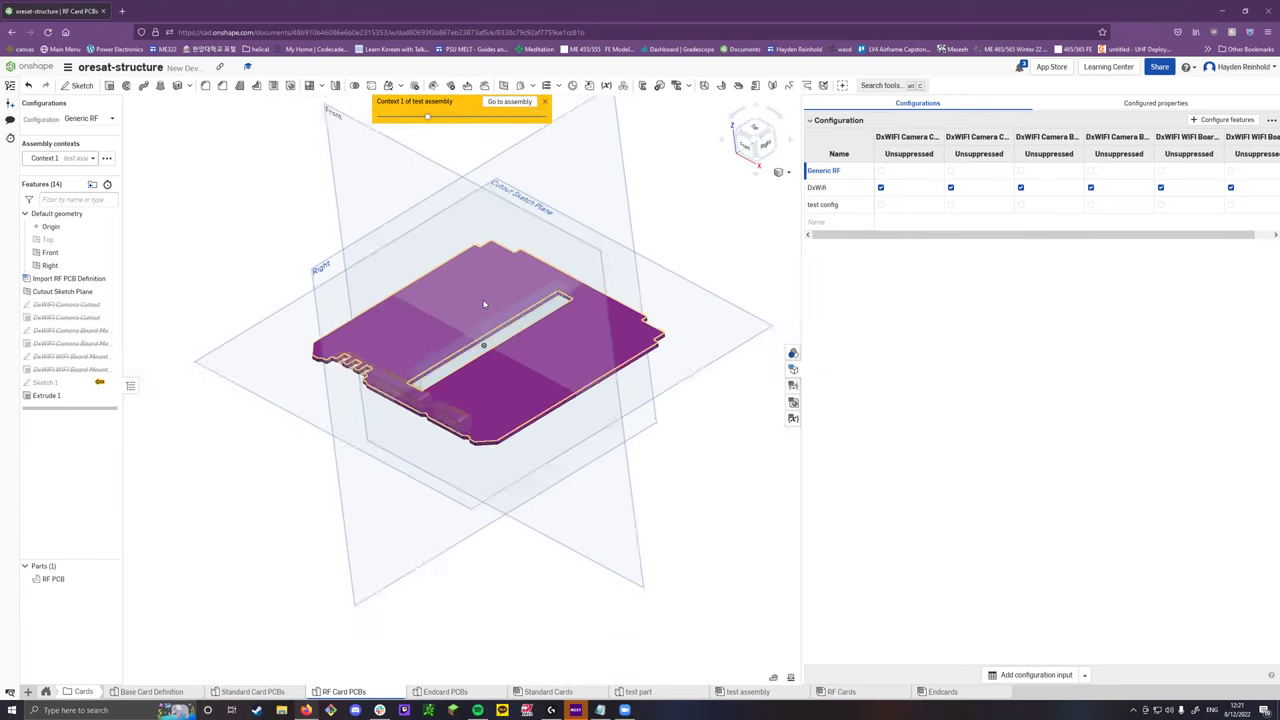
scroll(357, 447, up, 5)
scroll(357, 447, up, 3)
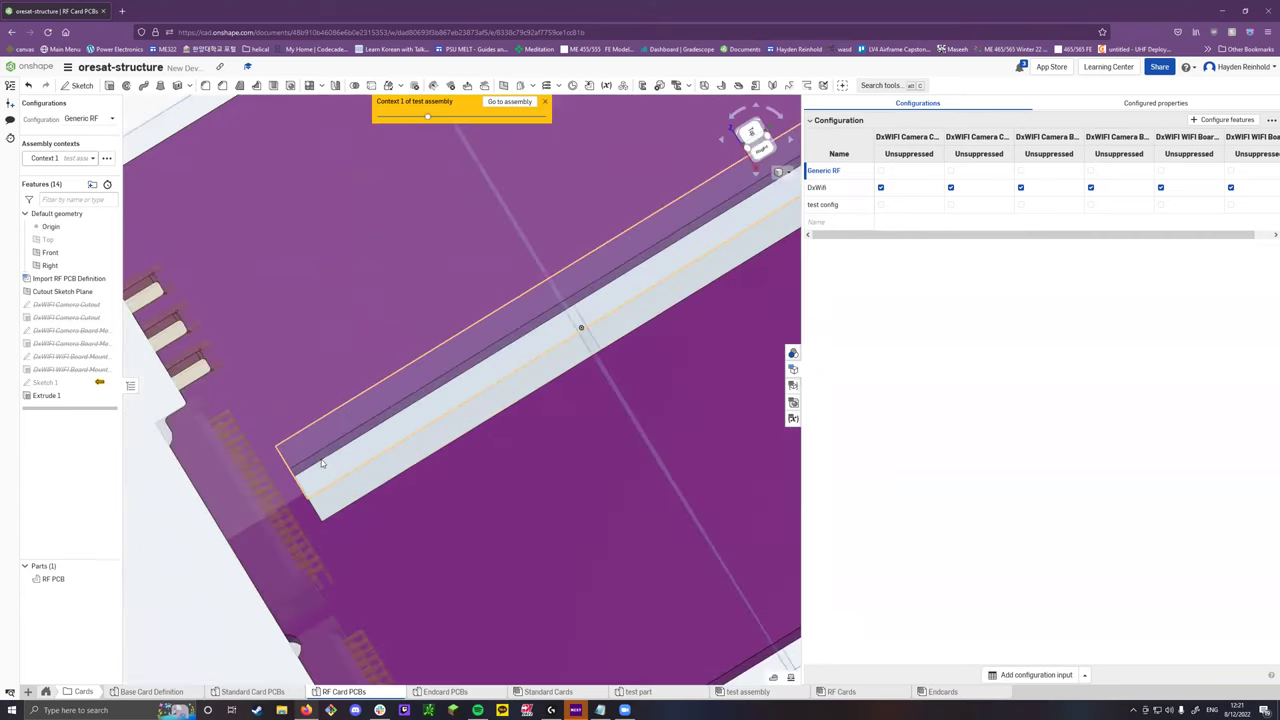
scroll(322, 463, up, 2)
scroll(336, 460, down, 3)
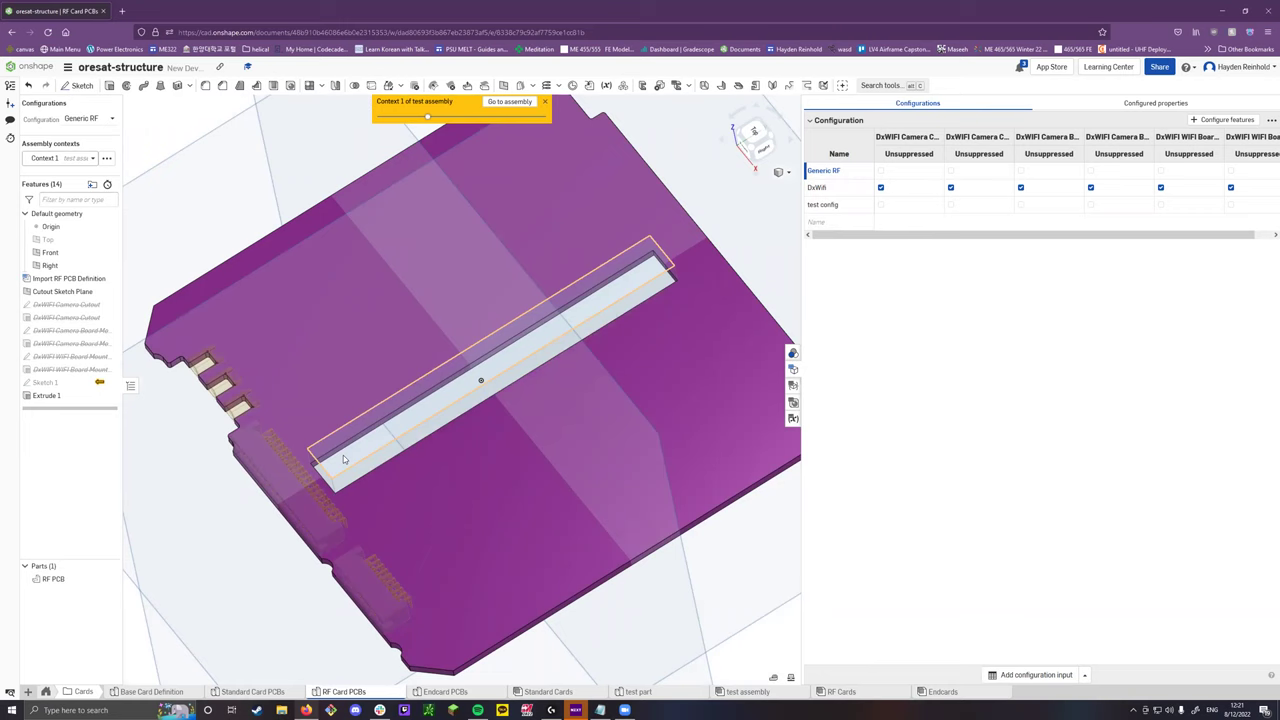
right_drag(343, 458, 513, 429)
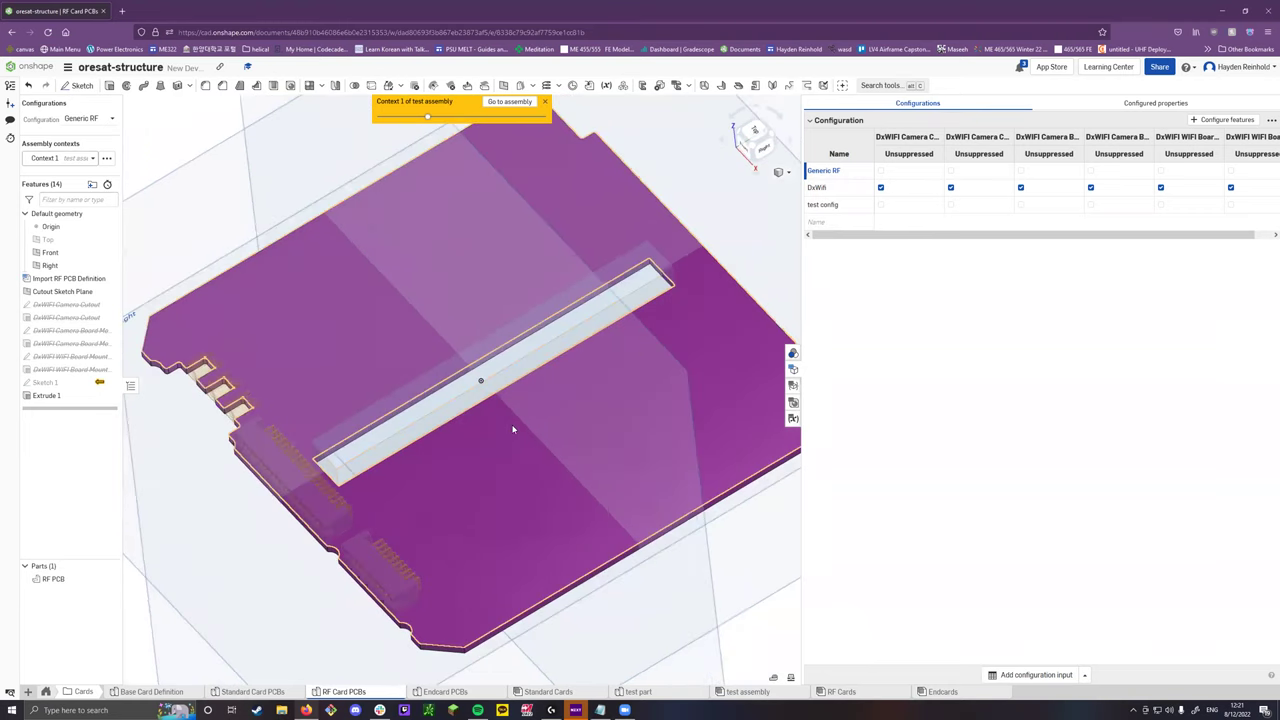
click(545, 101)
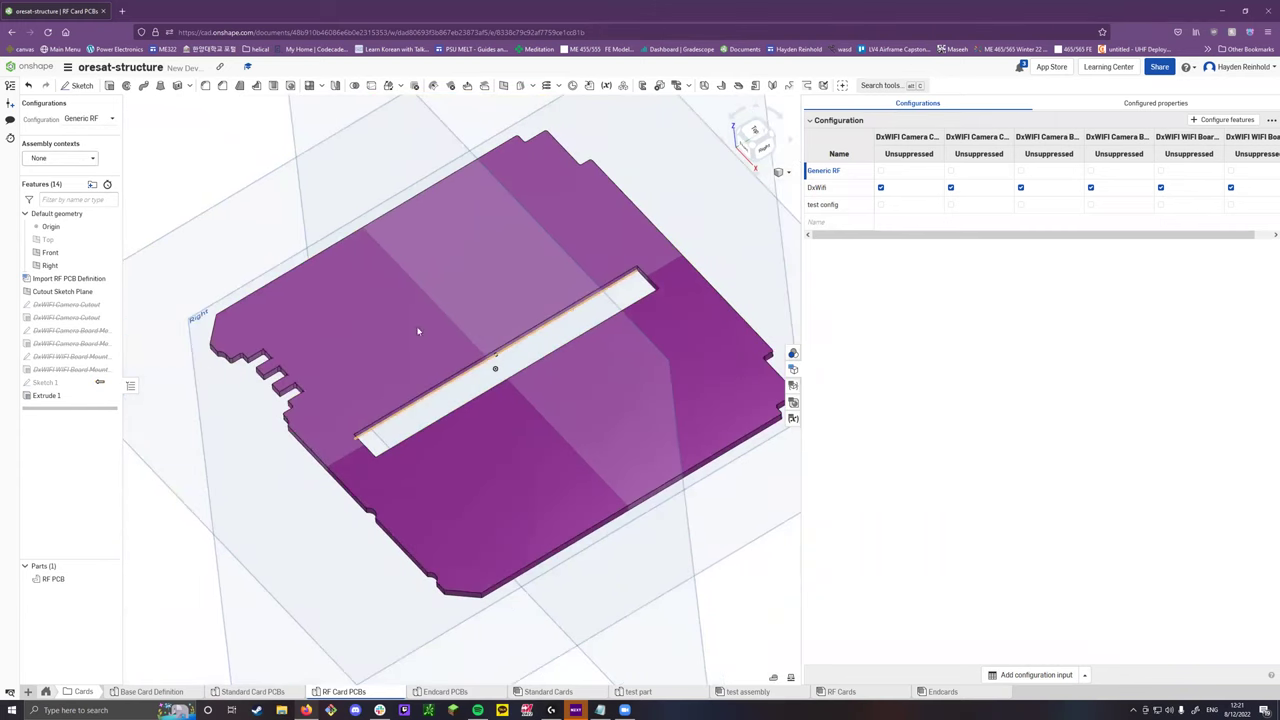
Rename both the slot's sketch and its extrude feature as "test config sketch".
right_click(58, 384)
click(75, 395)
text(te)
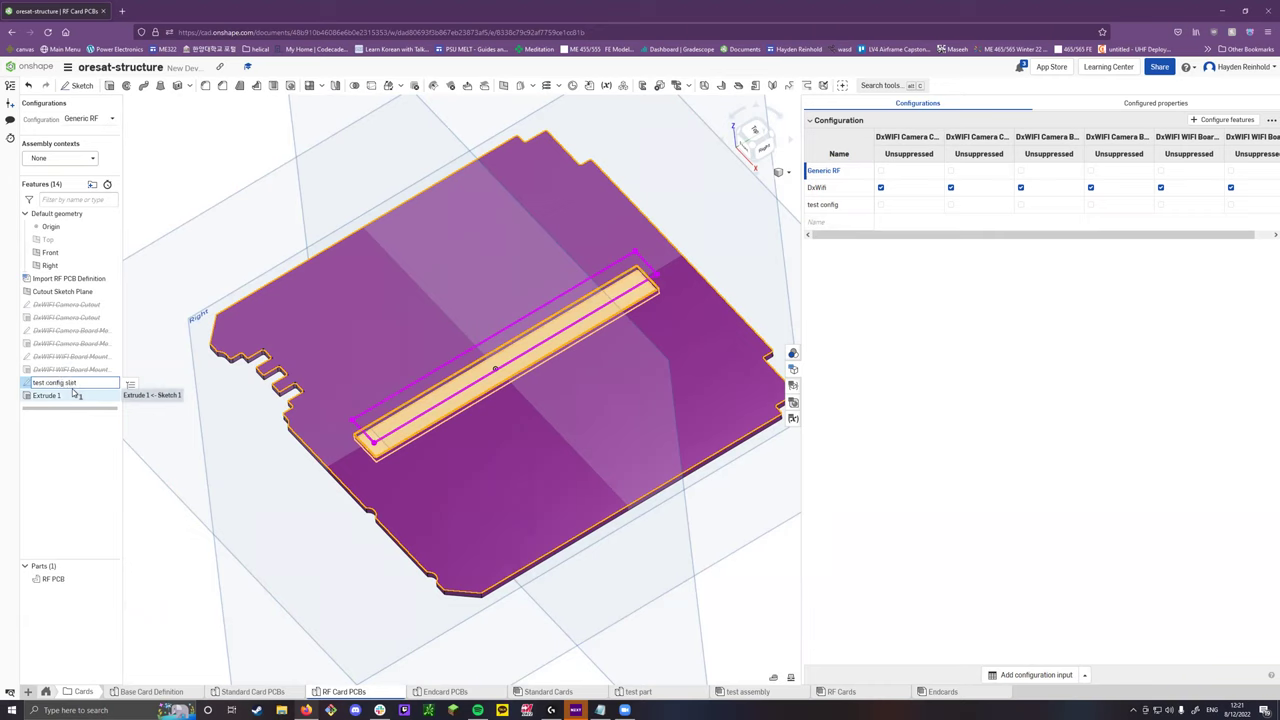
text(st config sketch)
key(Return)
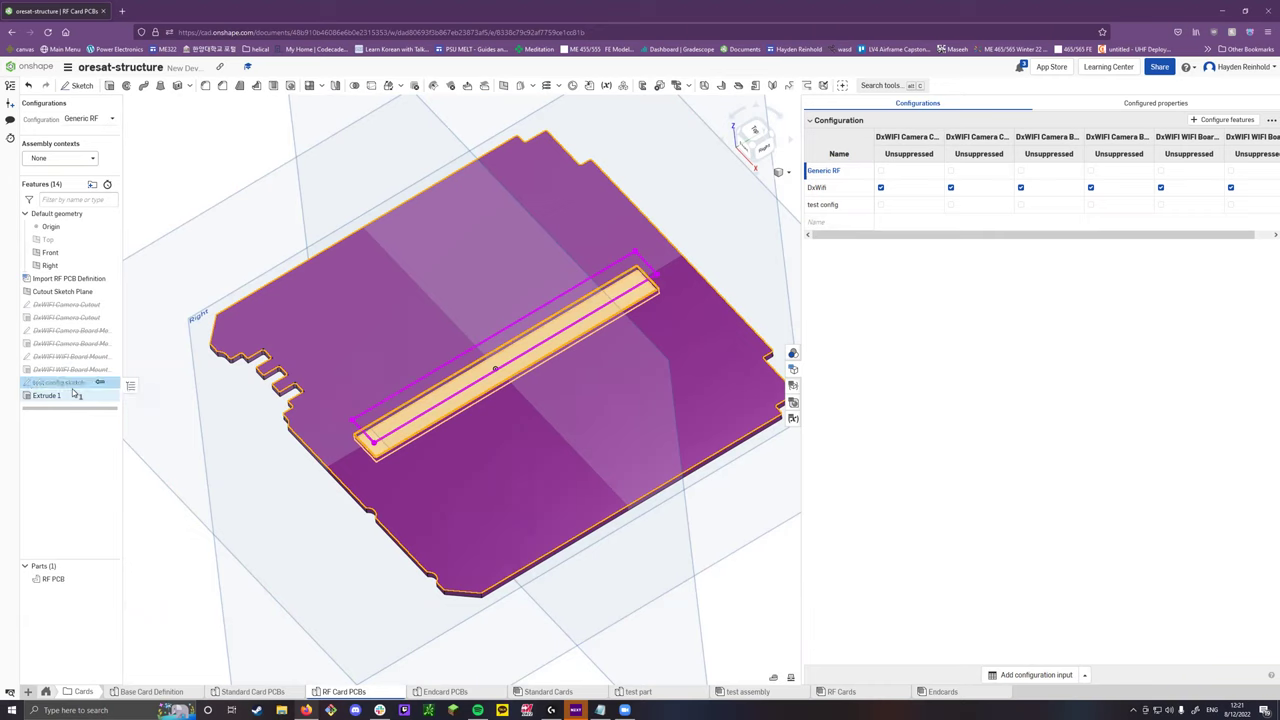
right_click(72, 398)
click(70, 470)
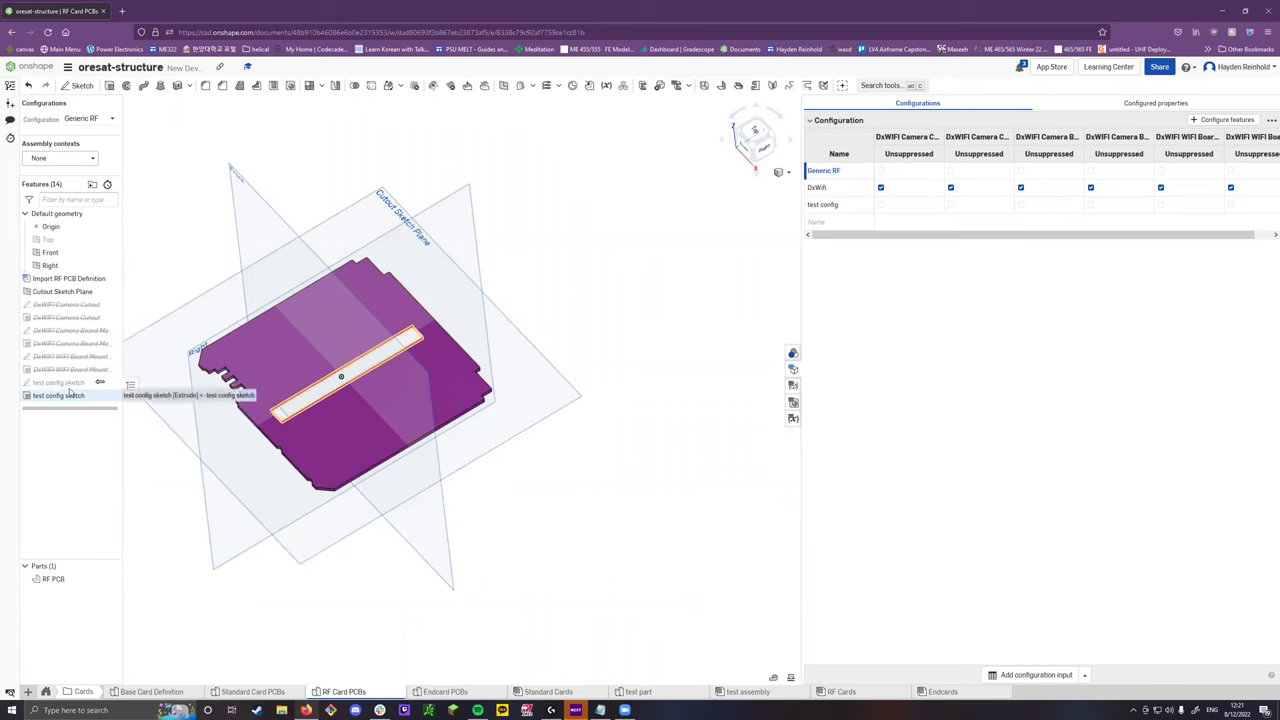
Activate the DxWifi configuration and make the suppression of the test config sketch and its extrude configurable.
right_click(840, 175)
click(843, 193)
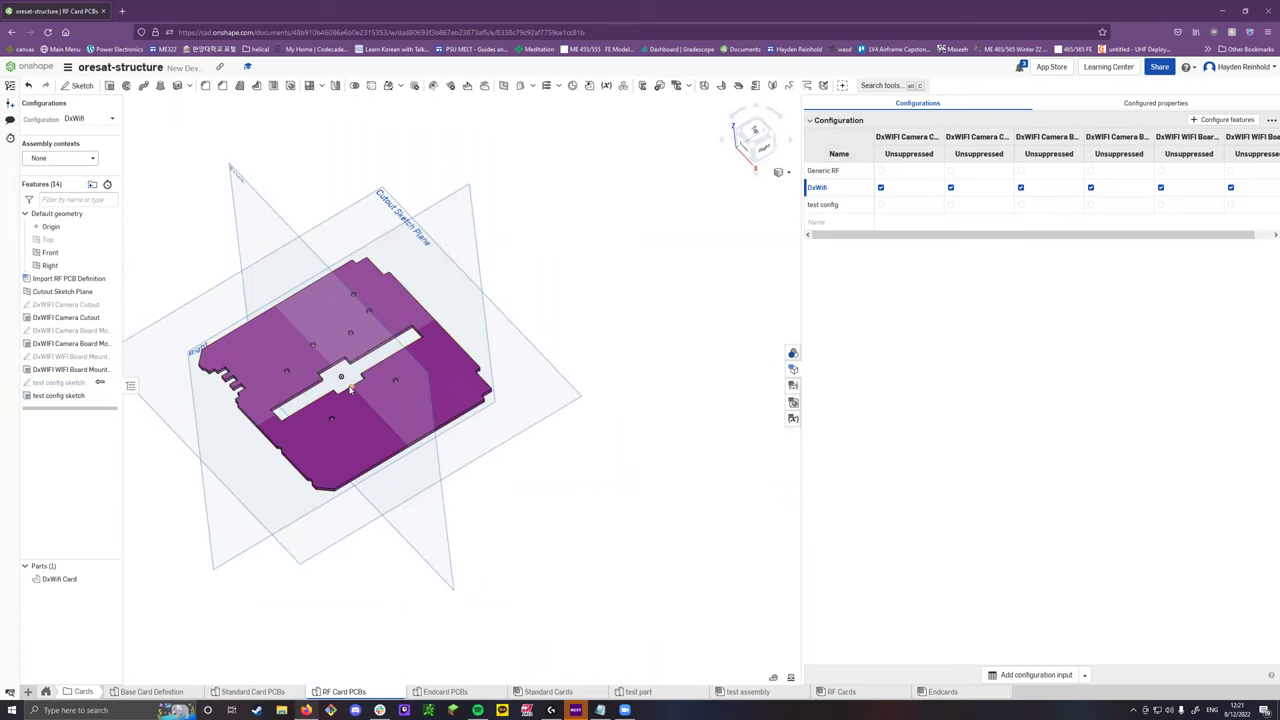
scroll(1000, 236, right, 2)
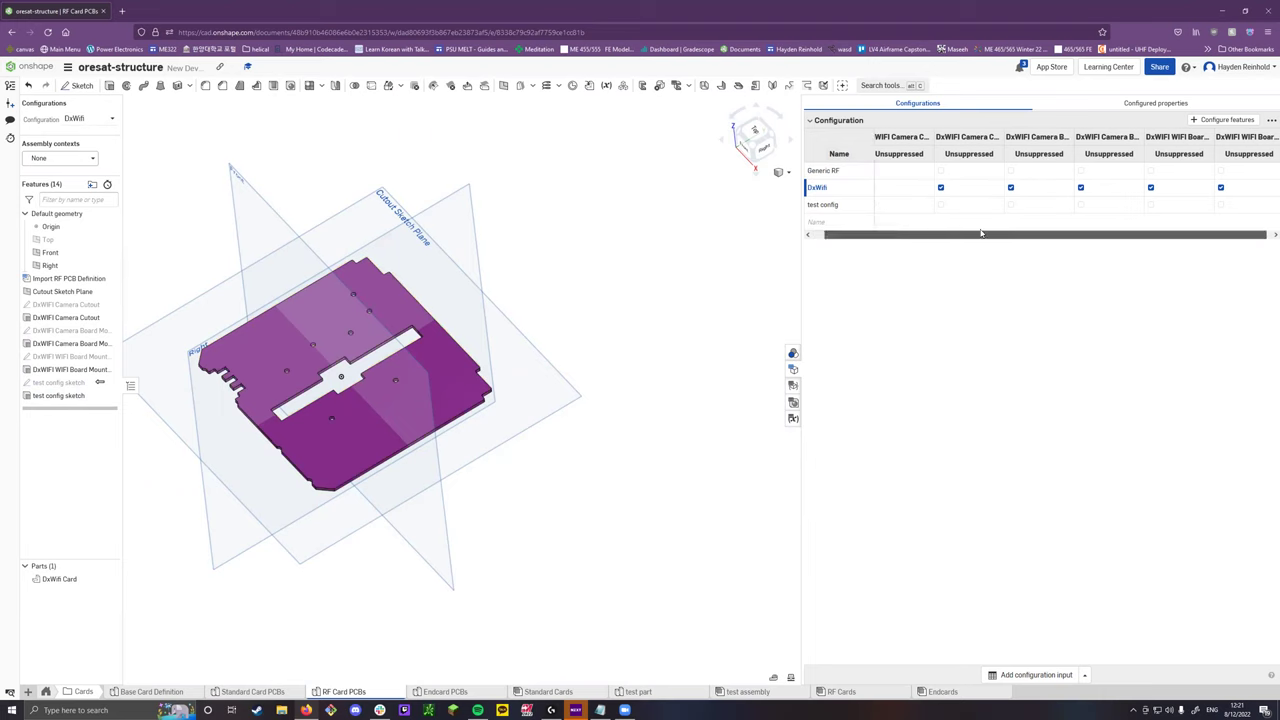
click(1219, 120)
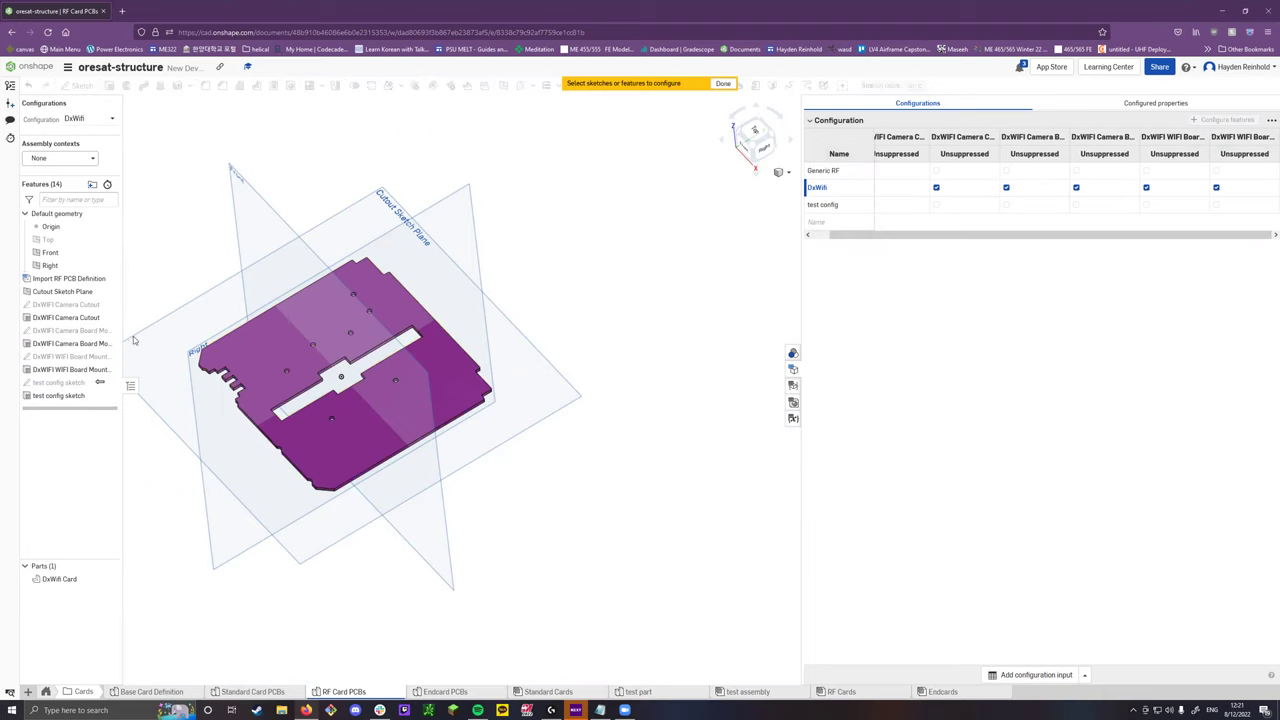
click(58, 396)
click(312, 499)
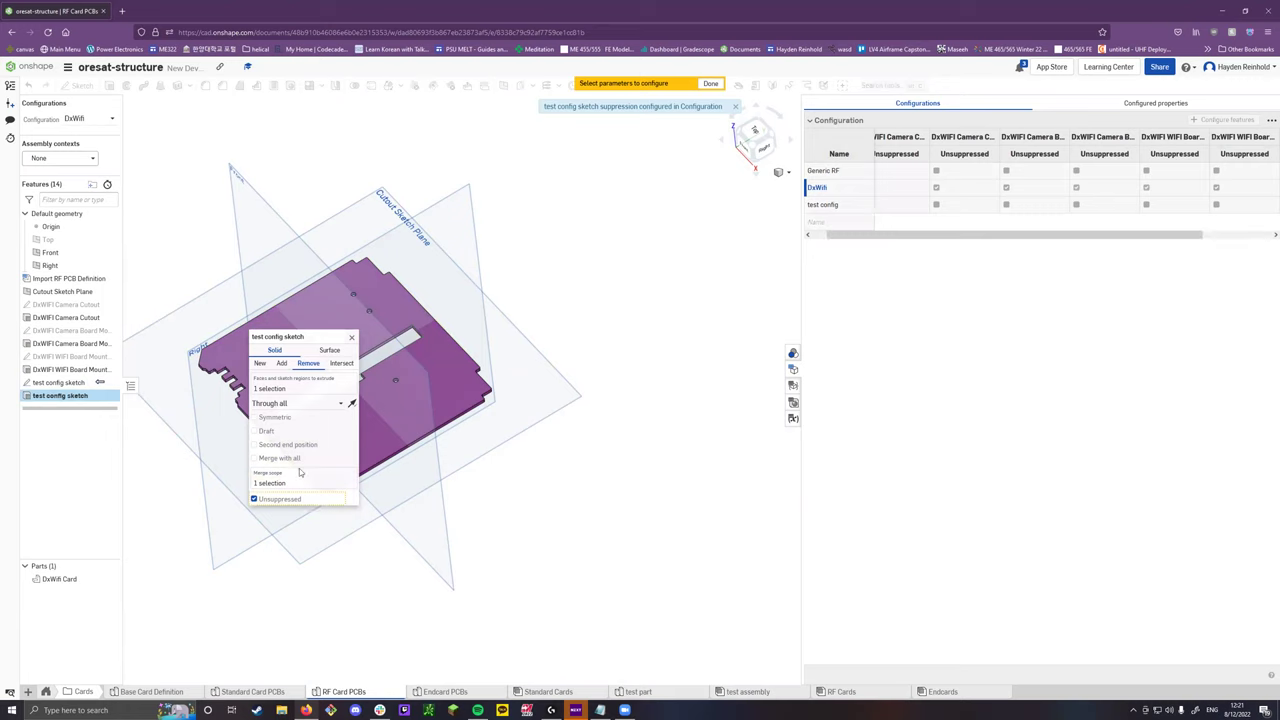
click(60, 382)
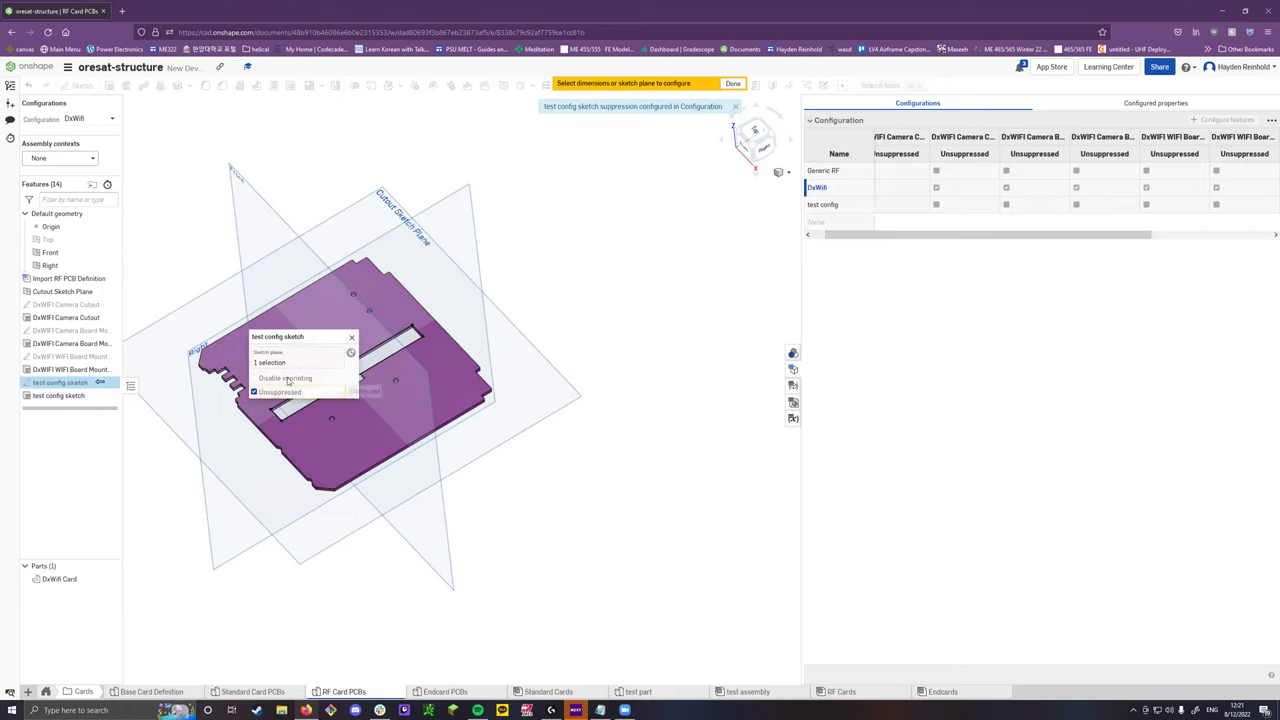
click(731, 84)
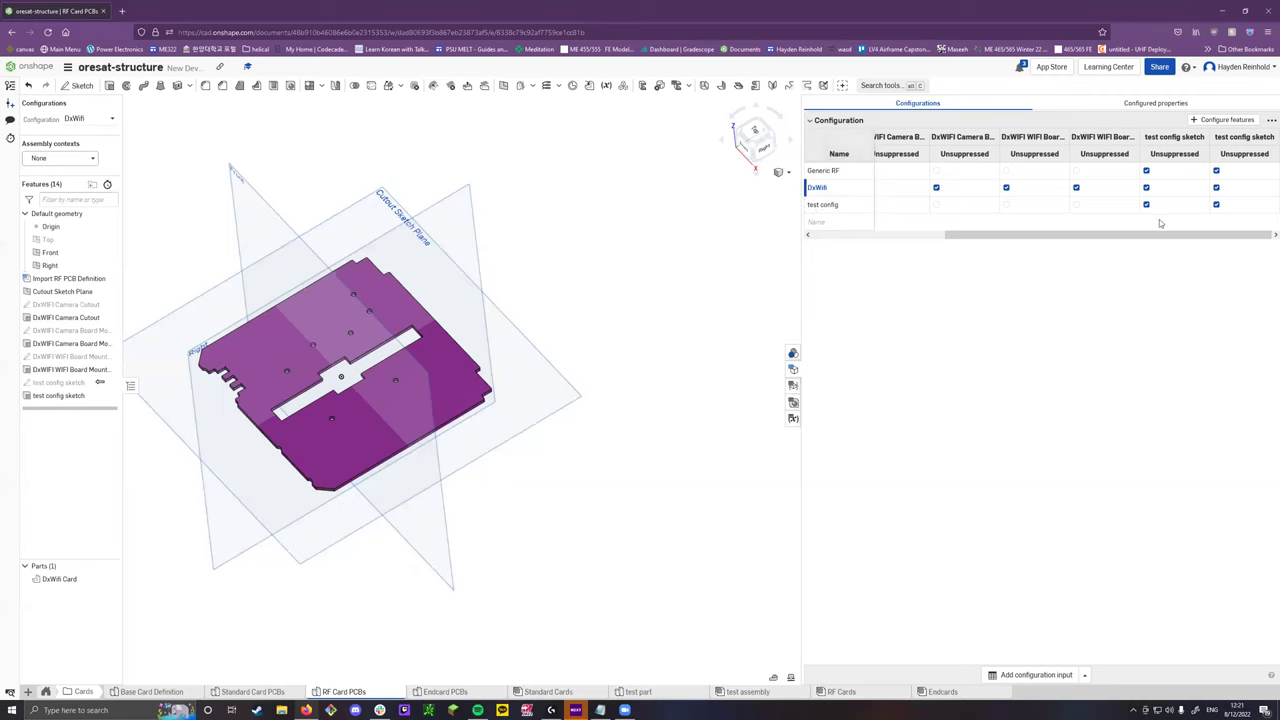
Suppress the test config sketch and its extrude in the DxWifi and Generic RF configurations.
click(1146, 187)
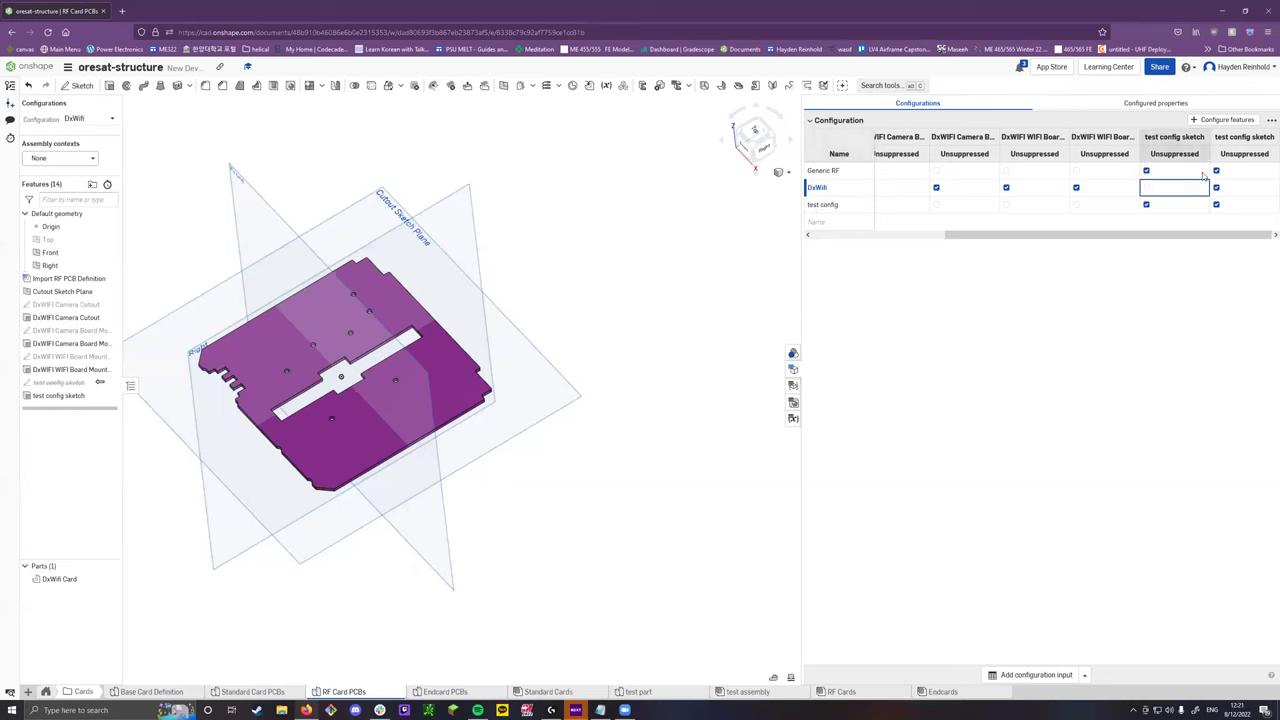
key(Right)
key(space)
click(1147, 170)
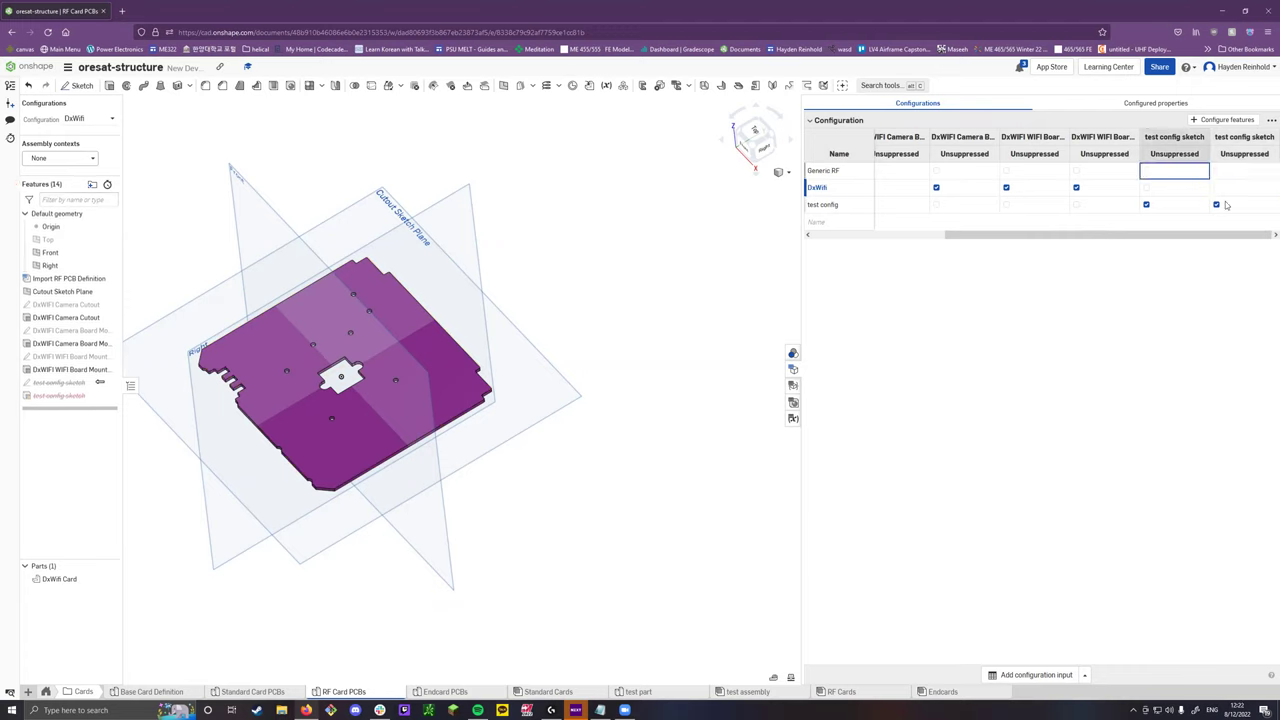
Activate the test config configuration and examine the slot in the PCB.
right_click(818, 210)
click(839, 208)
scroll(432, 383, up, 5)
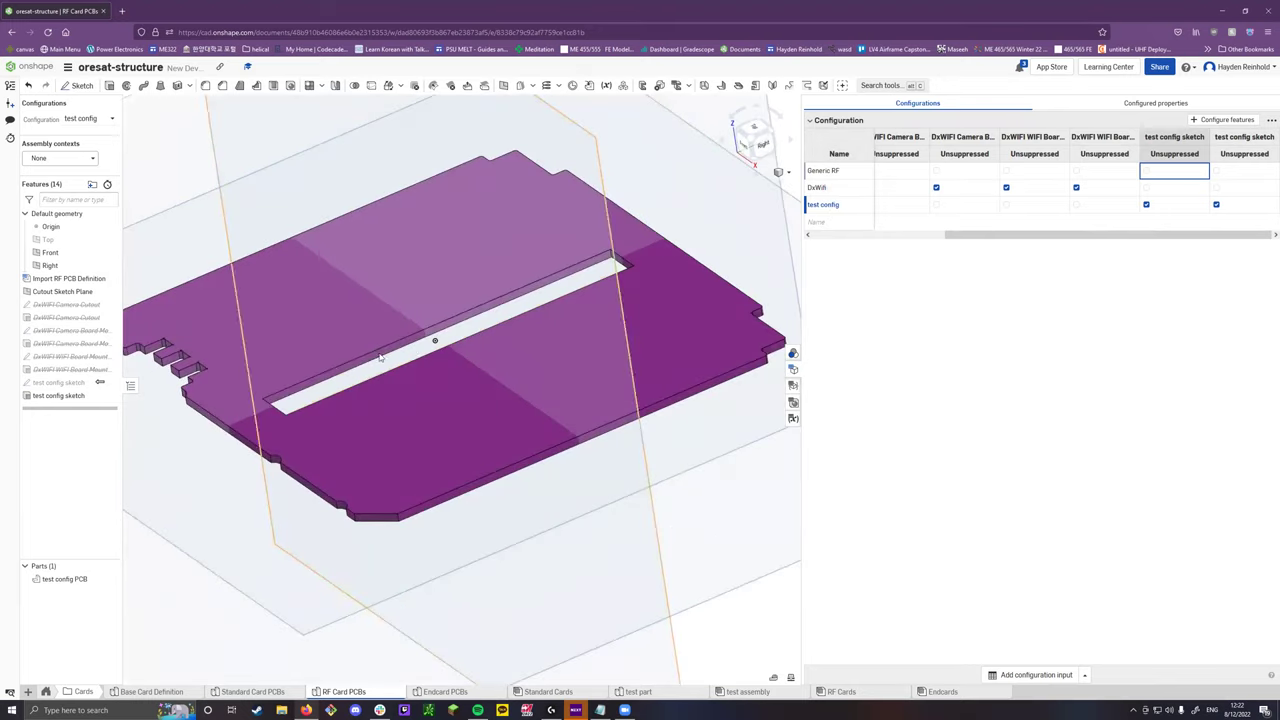
scroll(418, 345, down, 5)
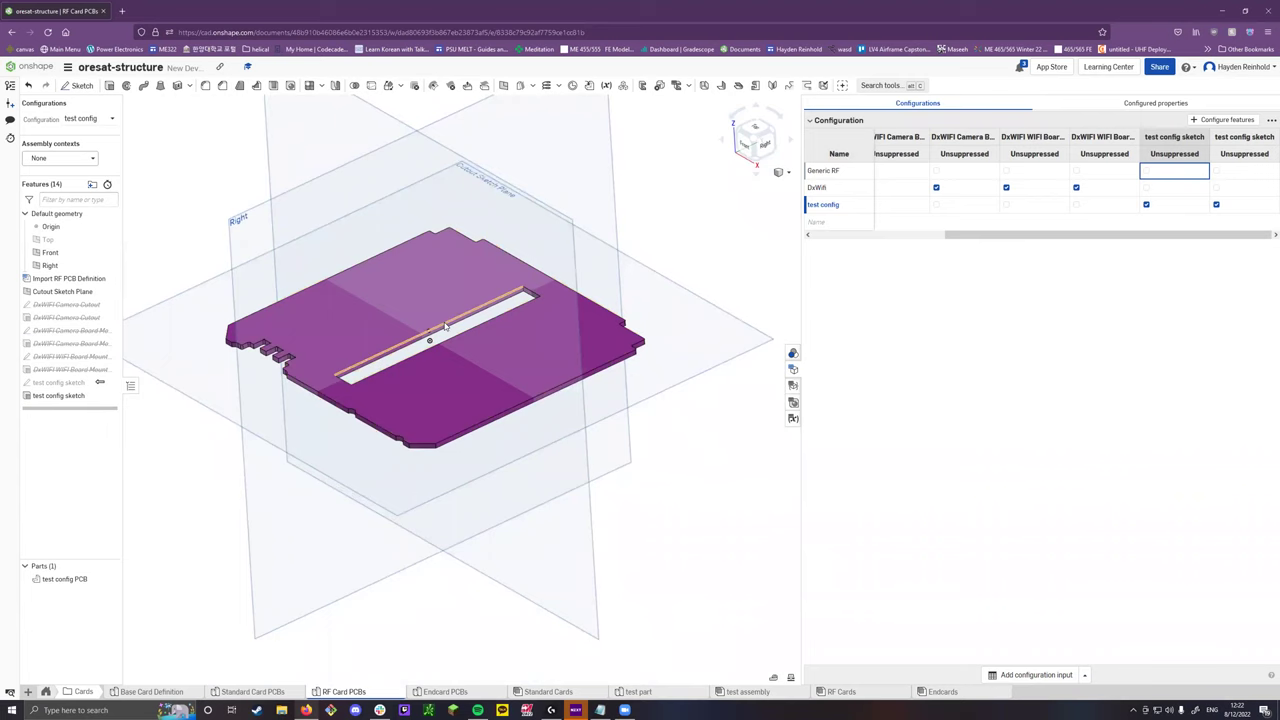
Compare the PCB in the DxWifi and Generic RF configurations and return to test config.
right_click(822, 189)
click(858, 195)
right_click(838, 172)
click(878, 179)
right_click(826, 189)
key(Escape)
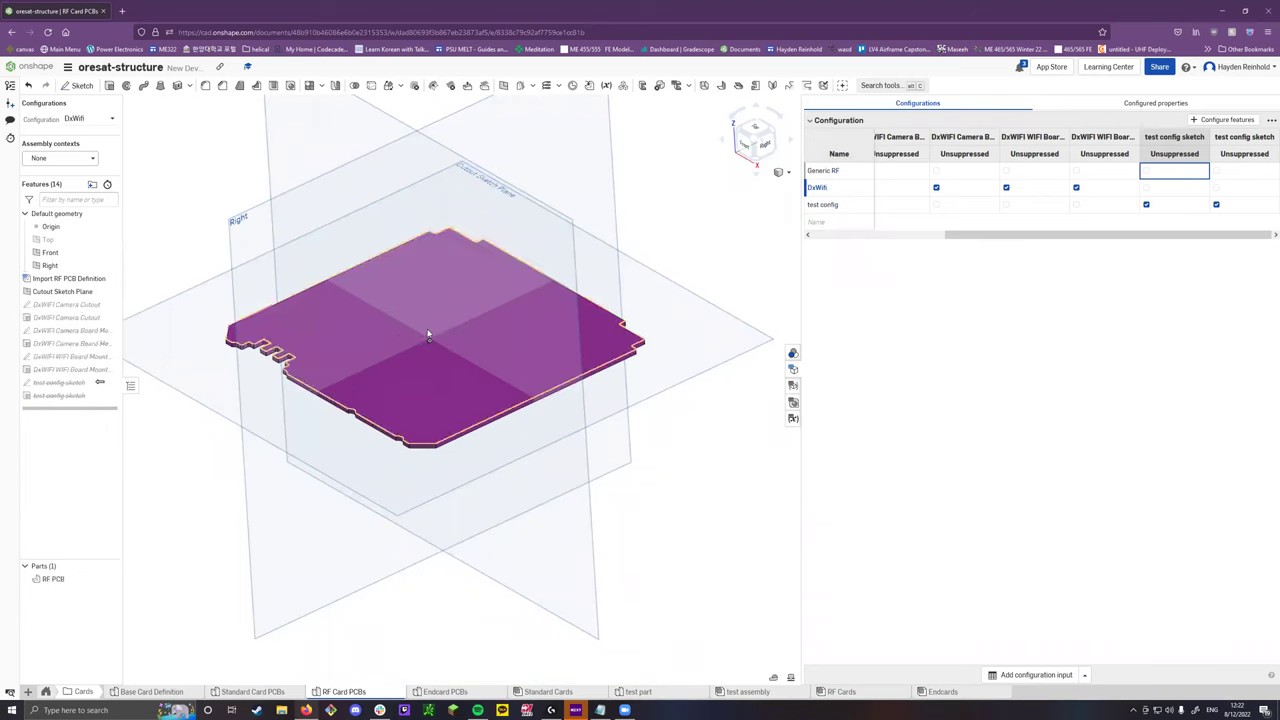
right_click(826, 205)
click(850, 213)
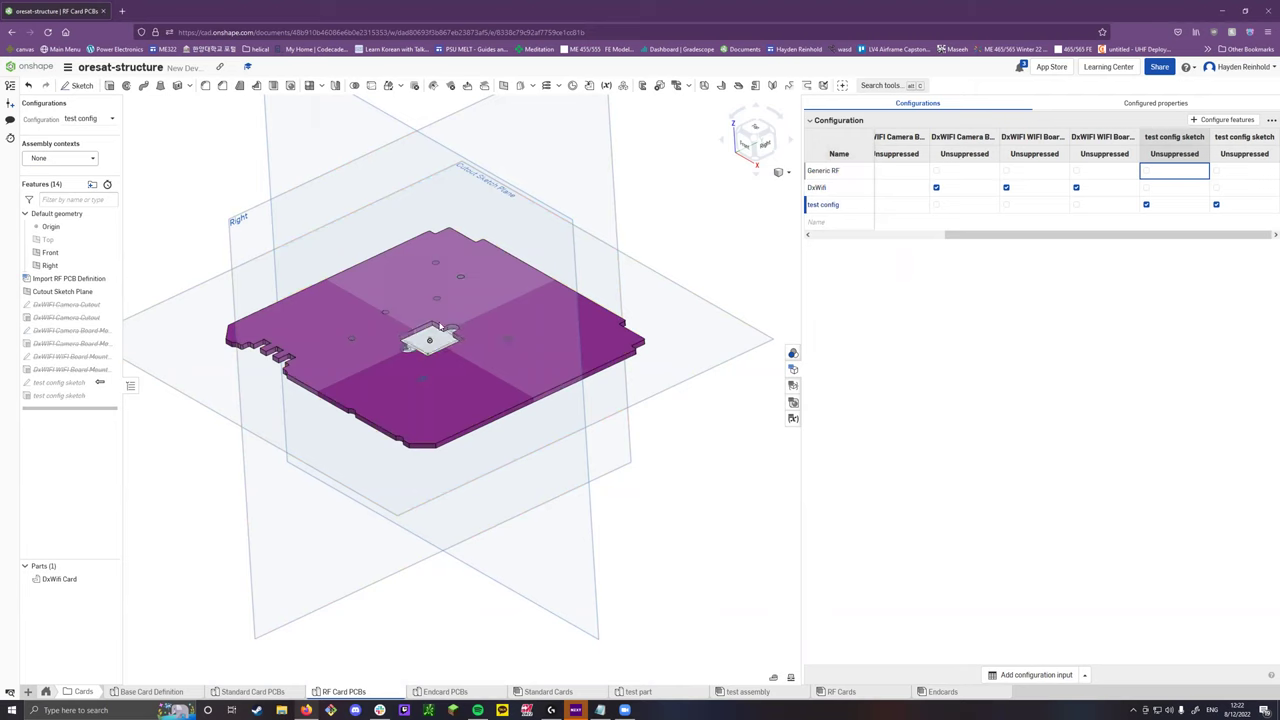
right_drag(447, 353, 560, 335)
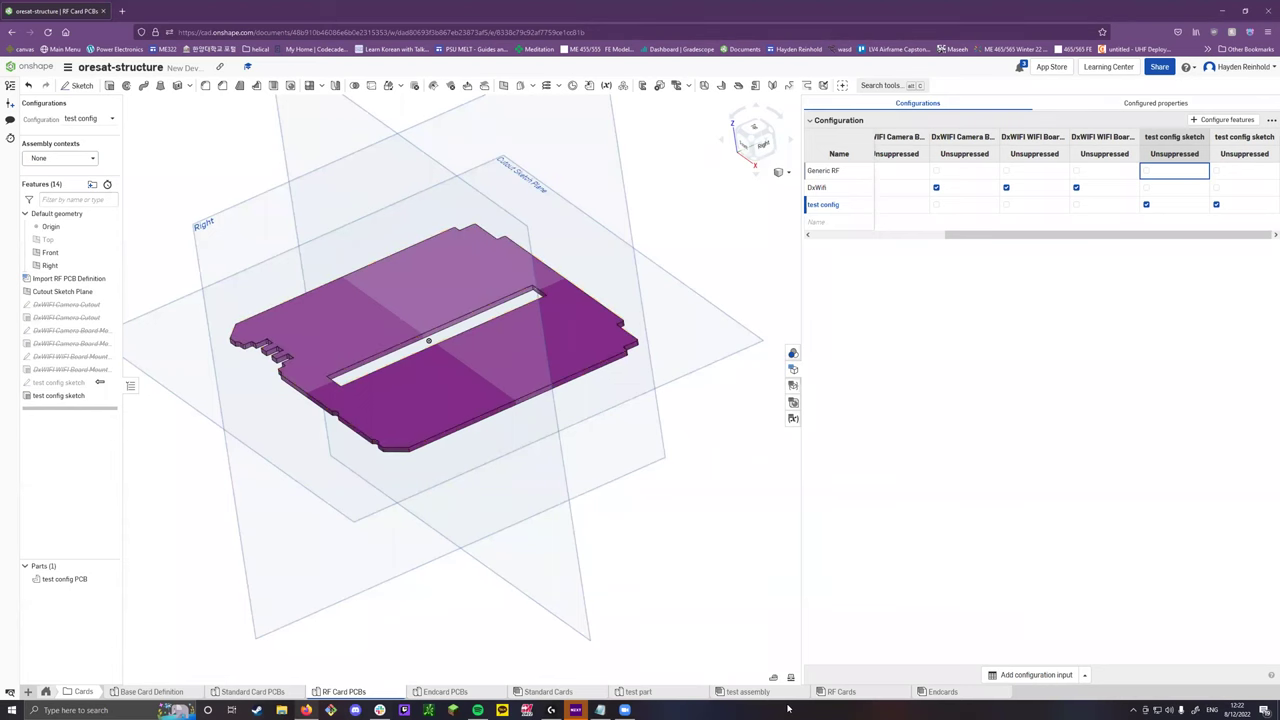
Check the slotted card in the RF Cards assembly and hide the test part in the test assembly.
click(840, 691)
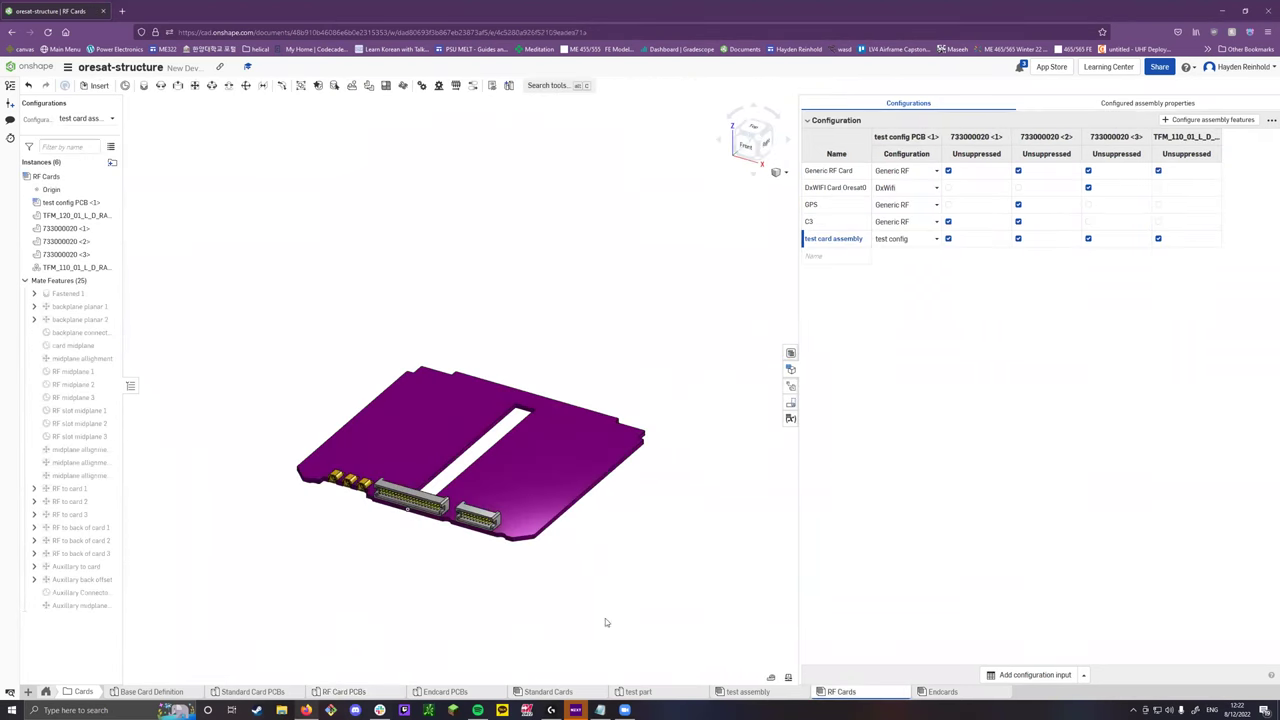
scroll(340, 508, up, 5)
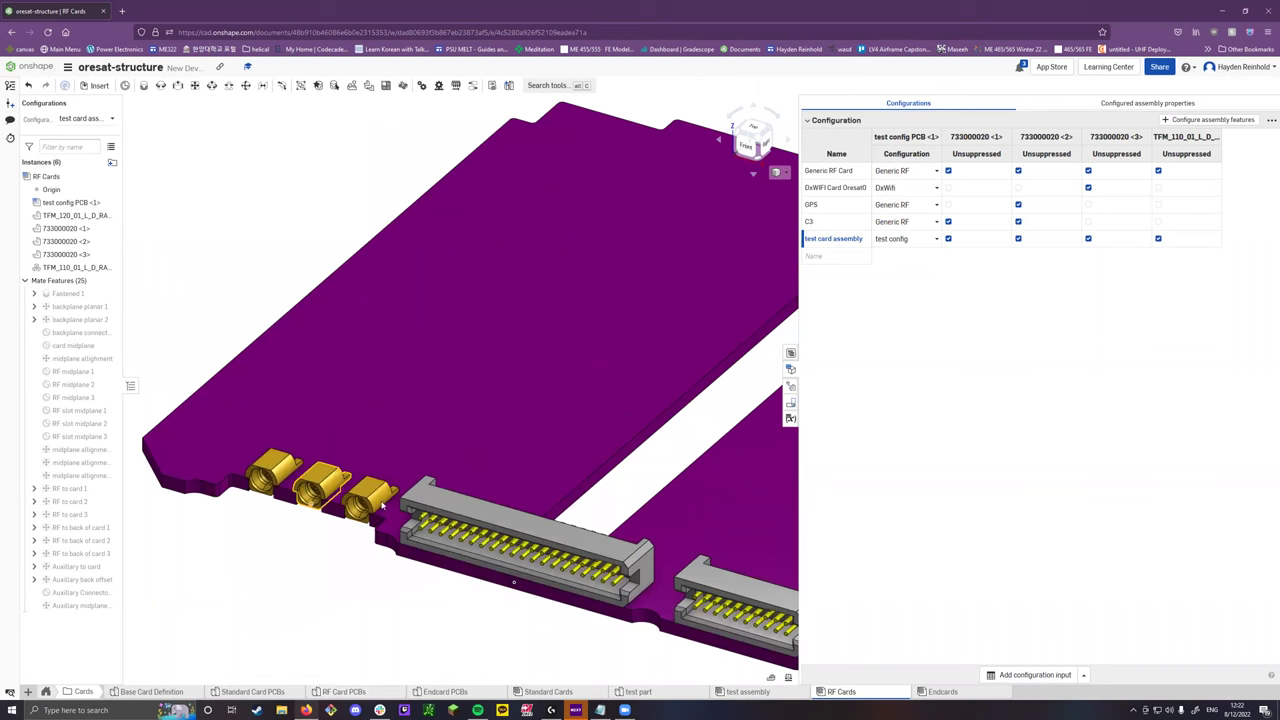
click(717, 694)
right_drag(566, 471, 555, 435)
key(shift+7)
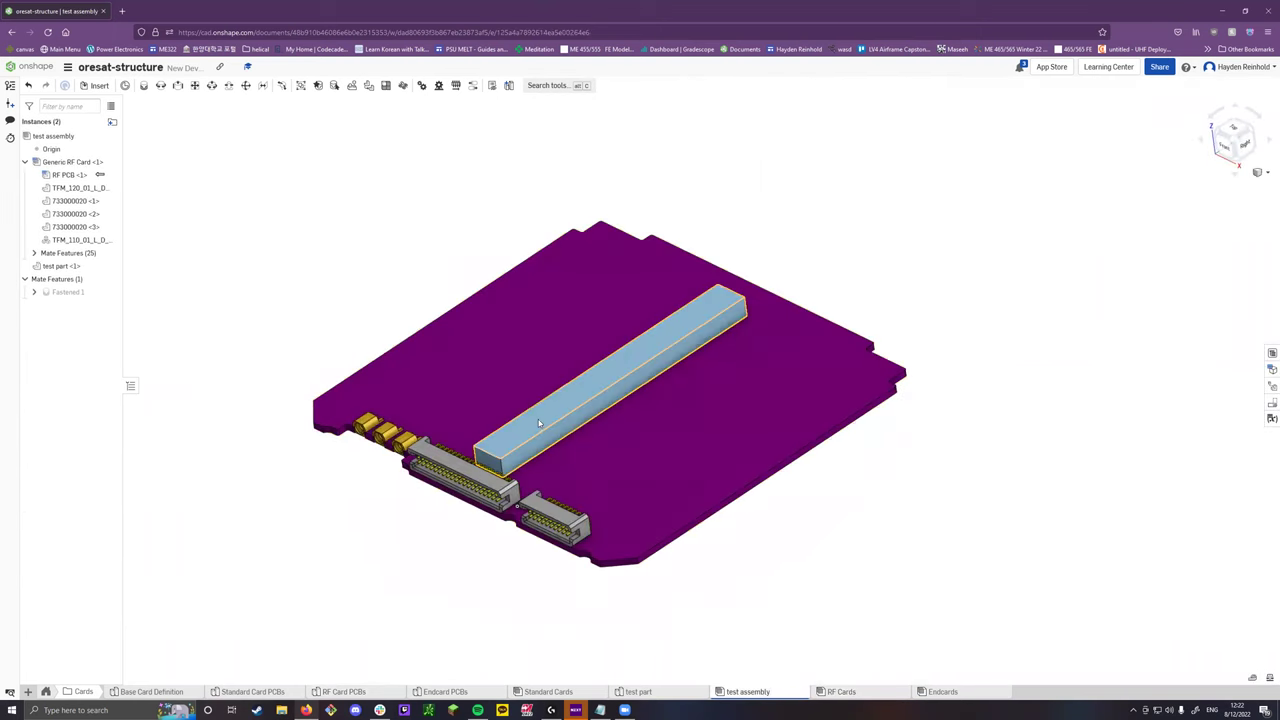
key(f)
click(110, 266)
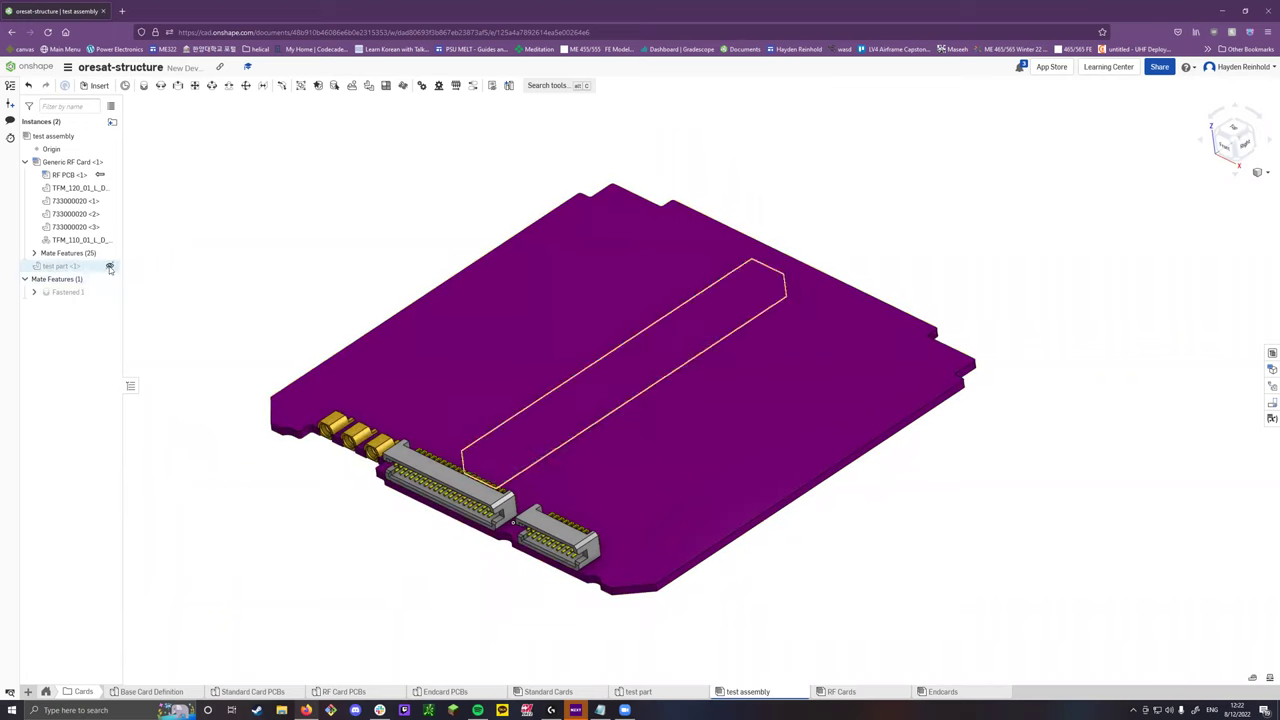
Change the Generic RF Card instance to the test card assembly configuration and show the test part in the slot.
click(1272, 369)
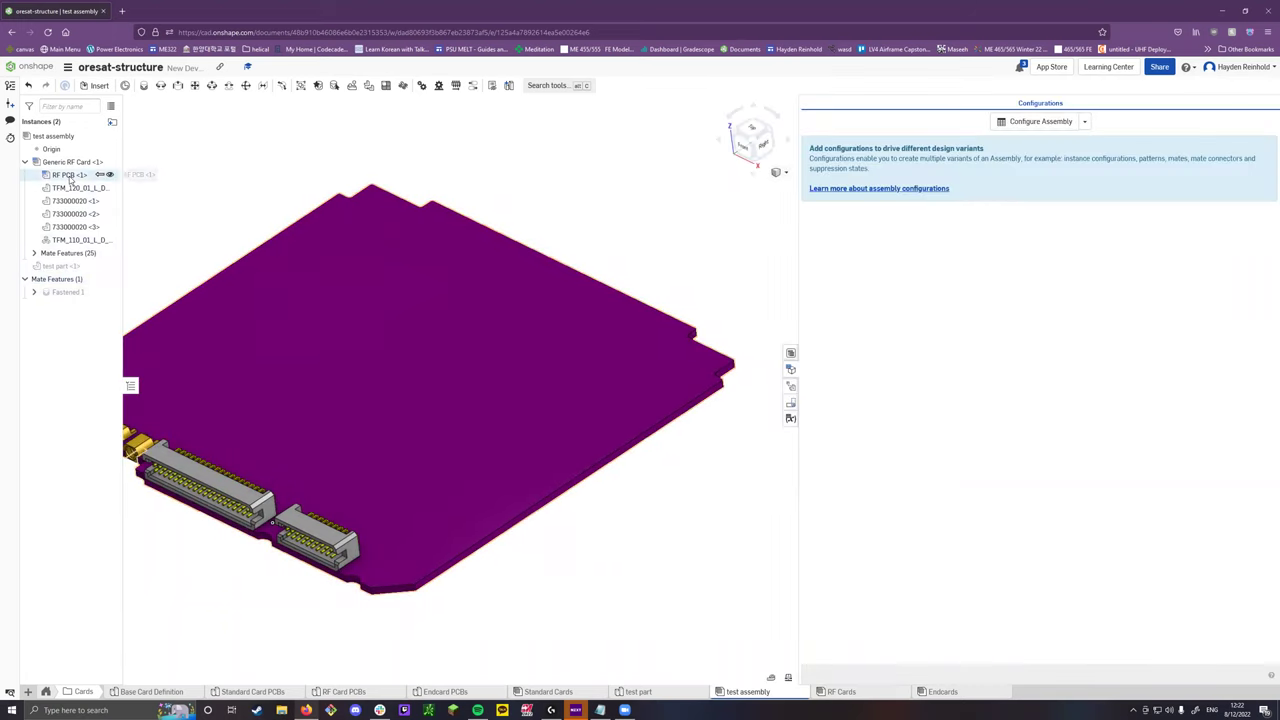
key(f)
click(70, 162)
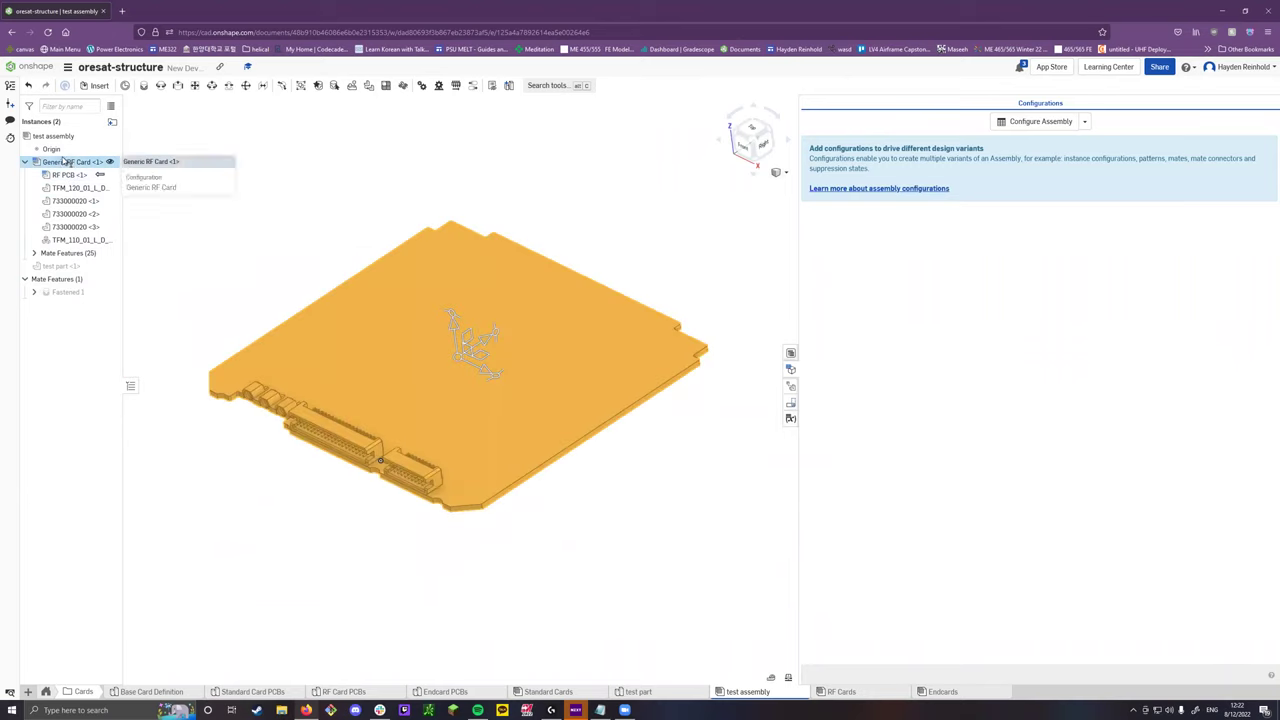
right_click(69, 163)
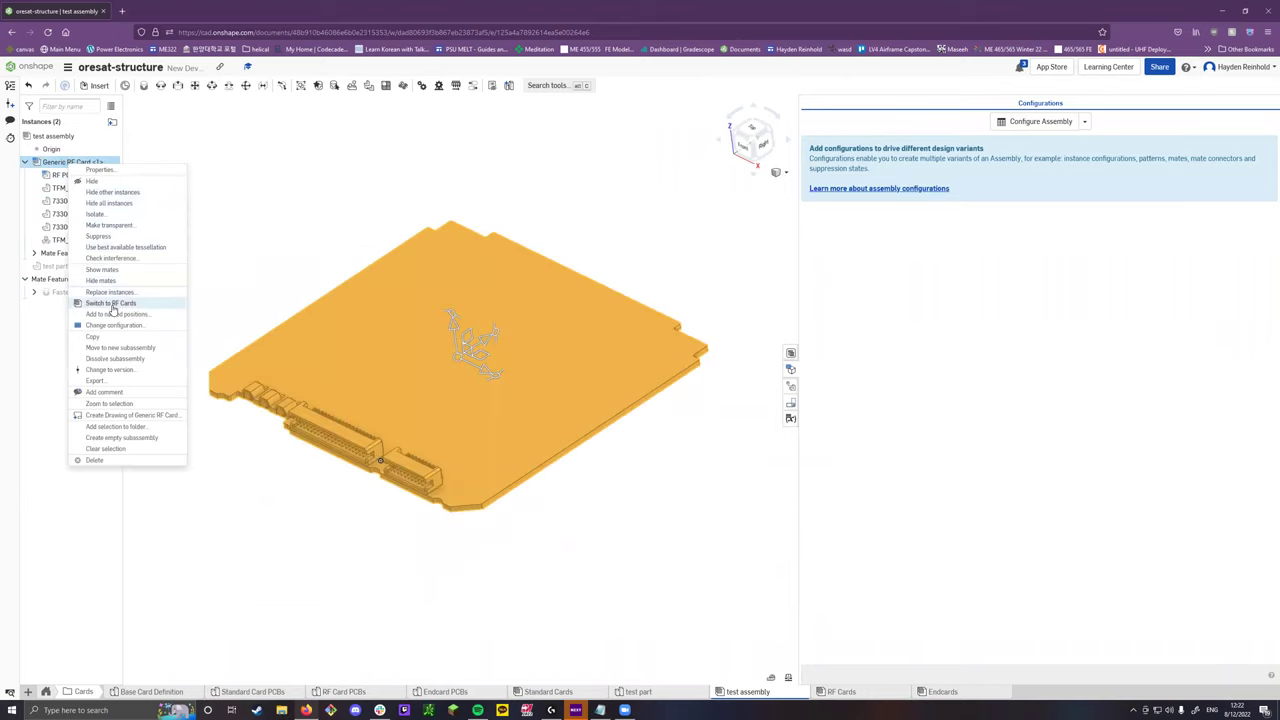
click(115, 325)
click(191, 167)
click(178, 236)
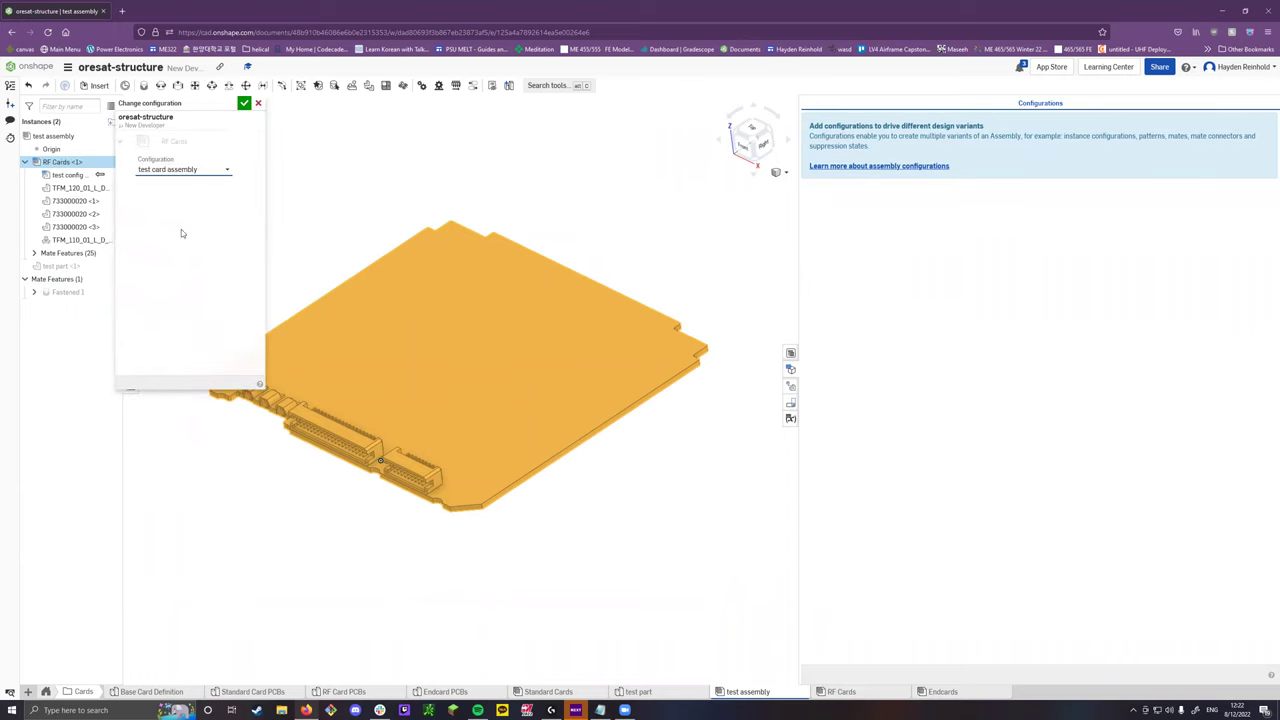
click(244, 104)
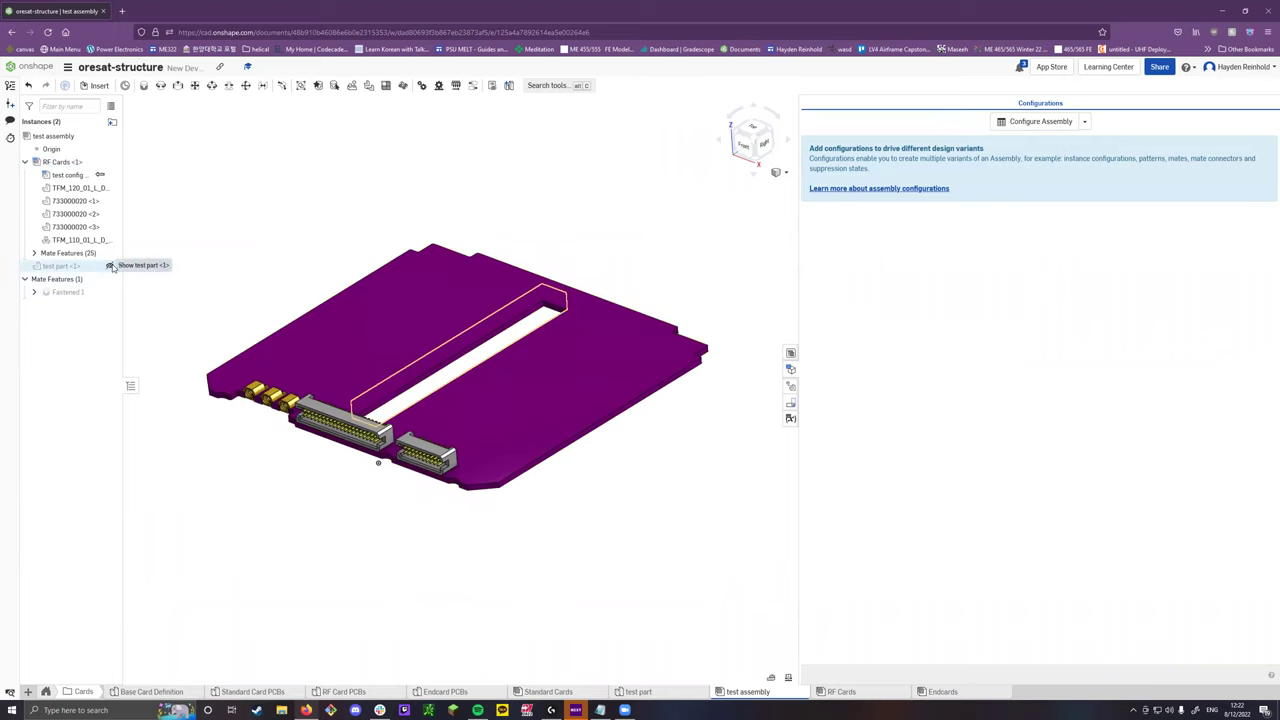
click(110, 266)
right_drag(203, 280, 533, 421)
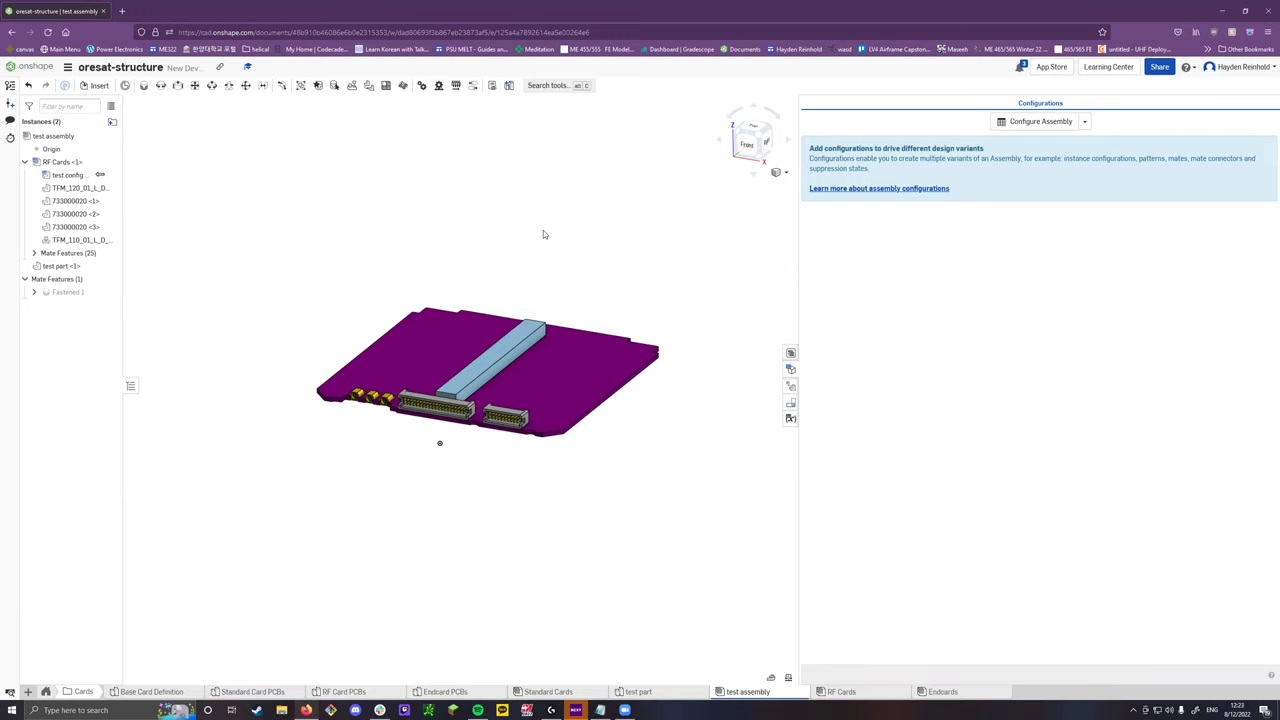
Open the Battery Assembly in the BatteryCard folder and examine the components of its Battery Card subassembly.
click(27, 692)
click(604, 692)
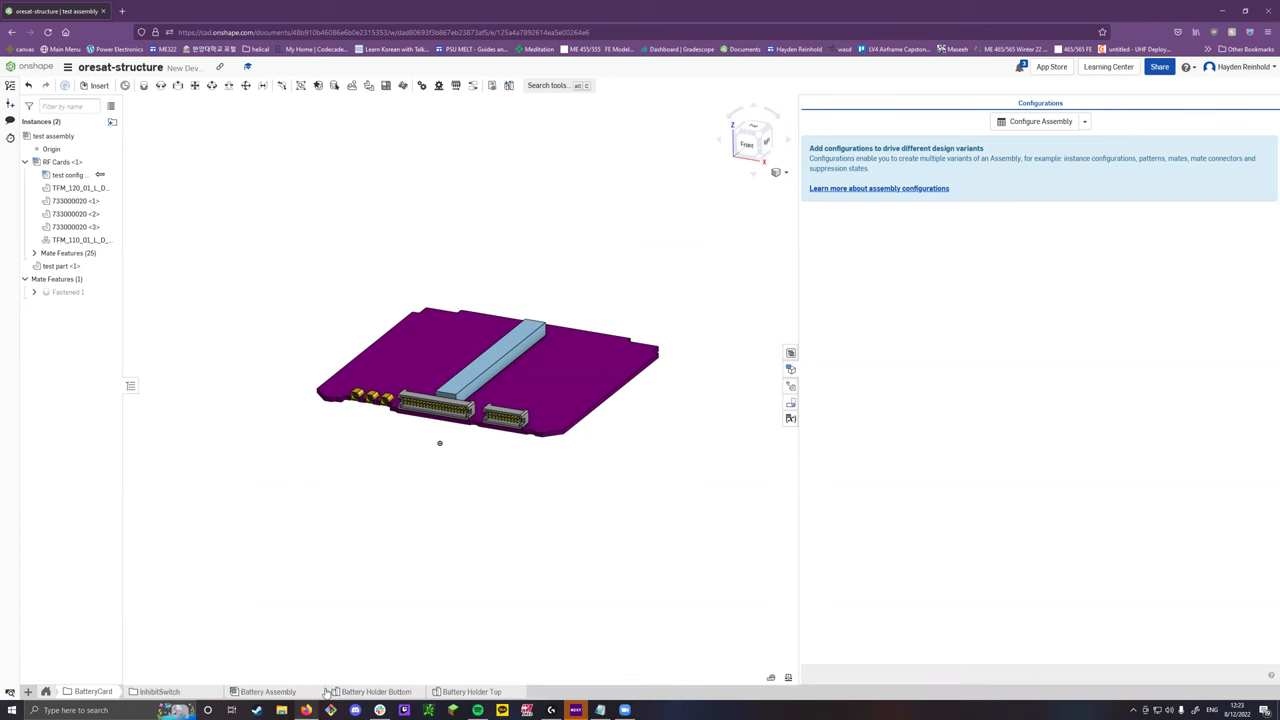
click(279, 695)
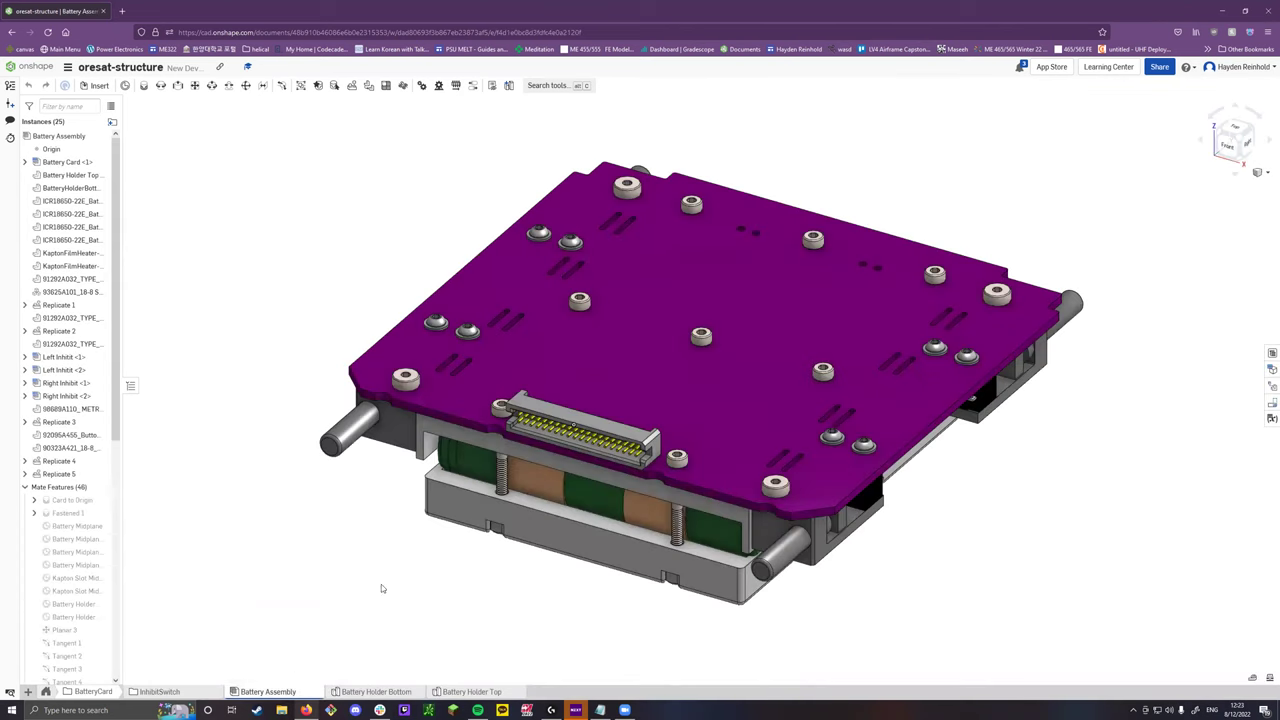
click(67, 162)
click(24, 162)
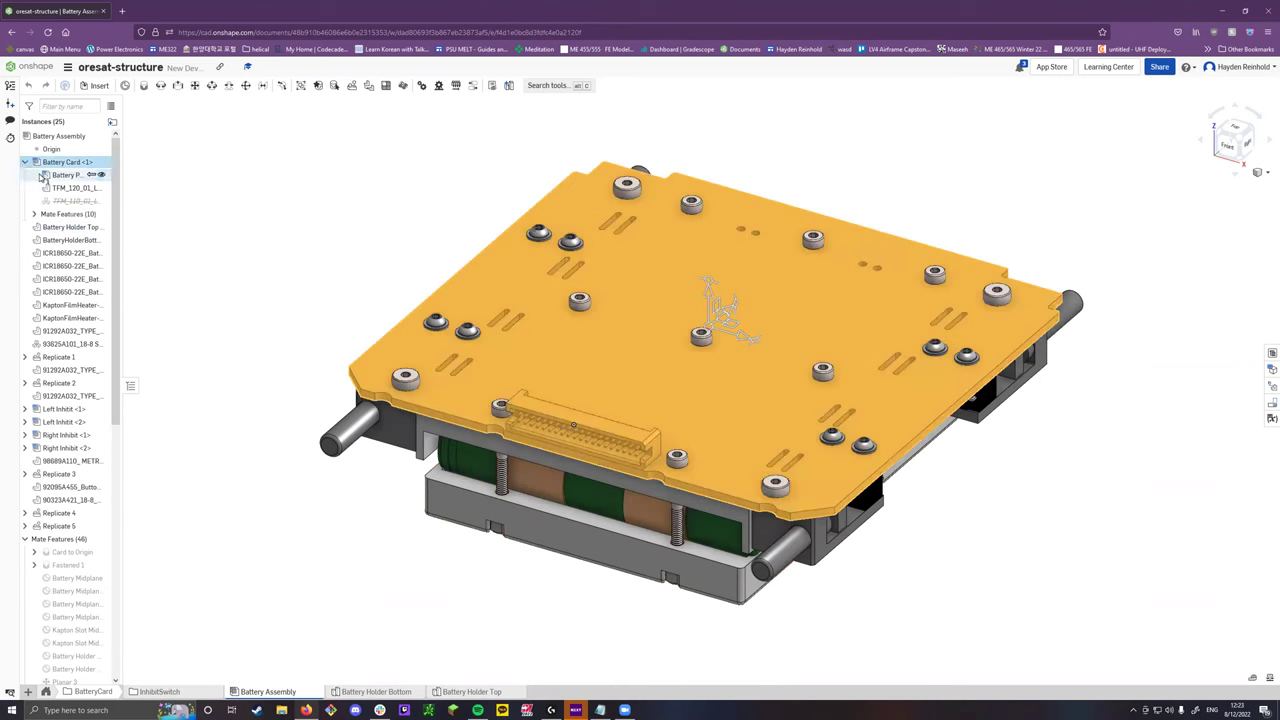
click(67, 163)
right_click(67, 165)
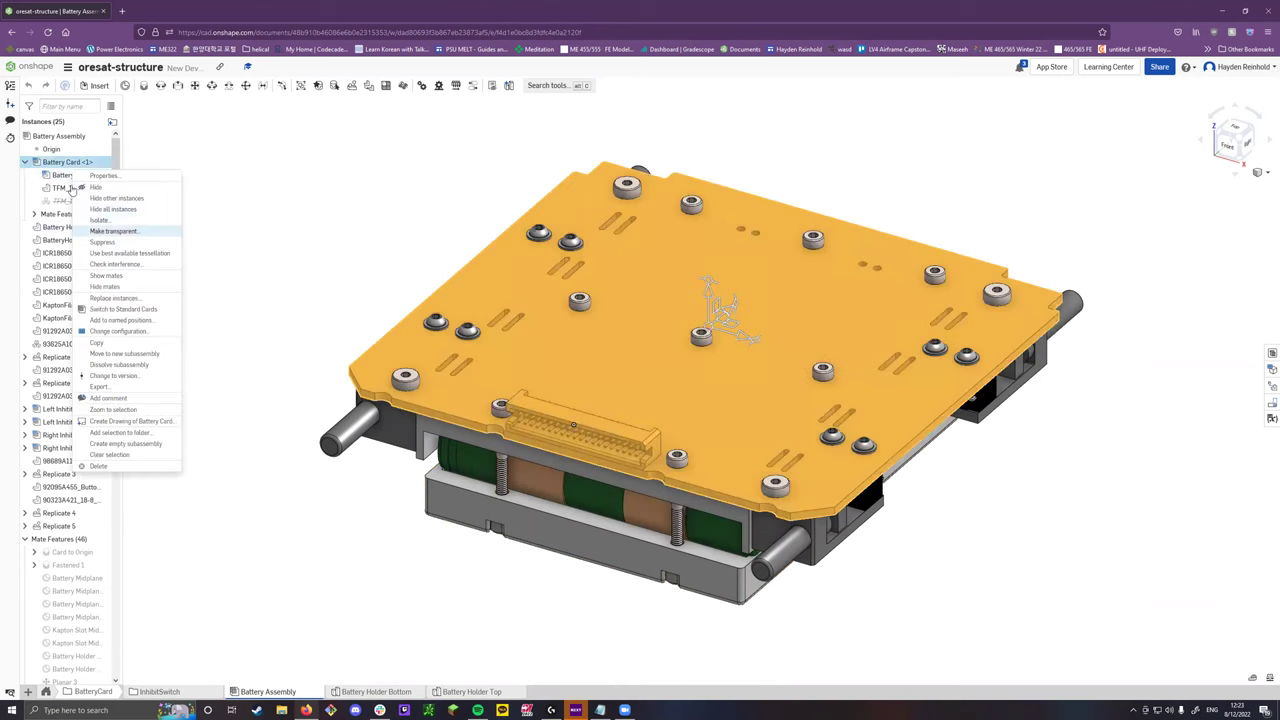
click(260, 166)
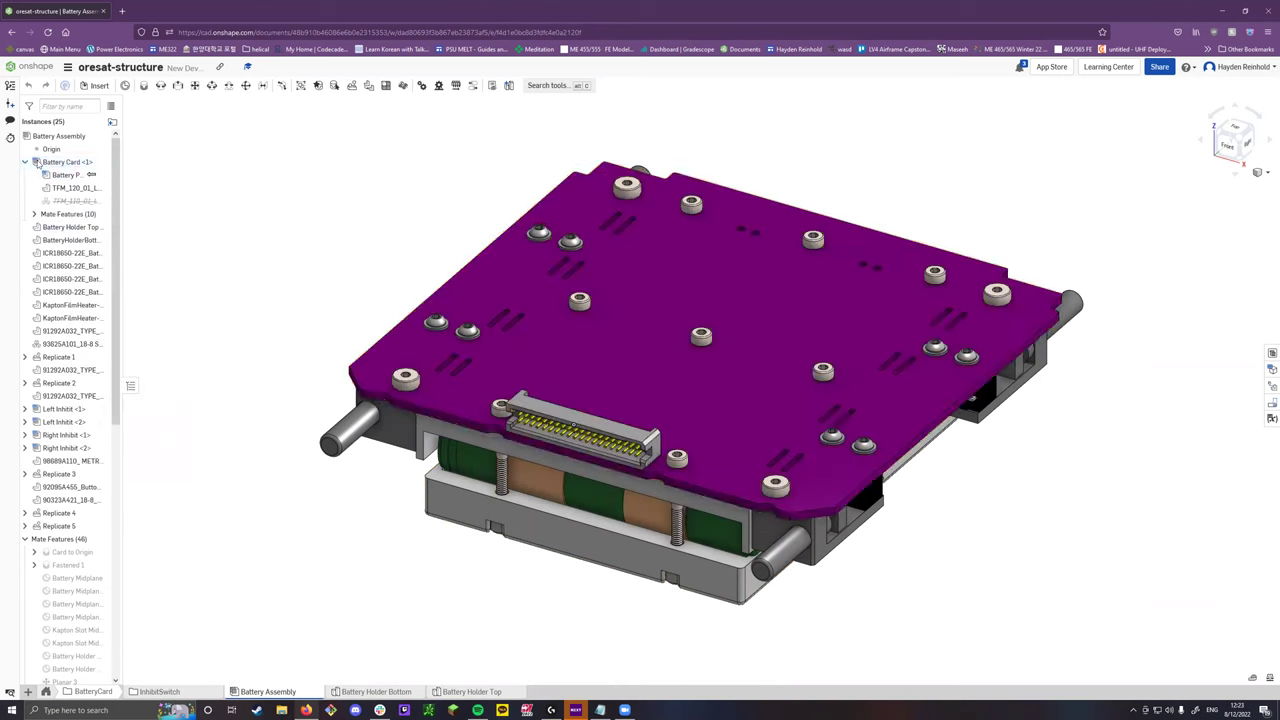
Open the Battery Card's source assembly, Standard Cards, and examine its Battery configuration.
right_click(45, 163)
click(124, 309)
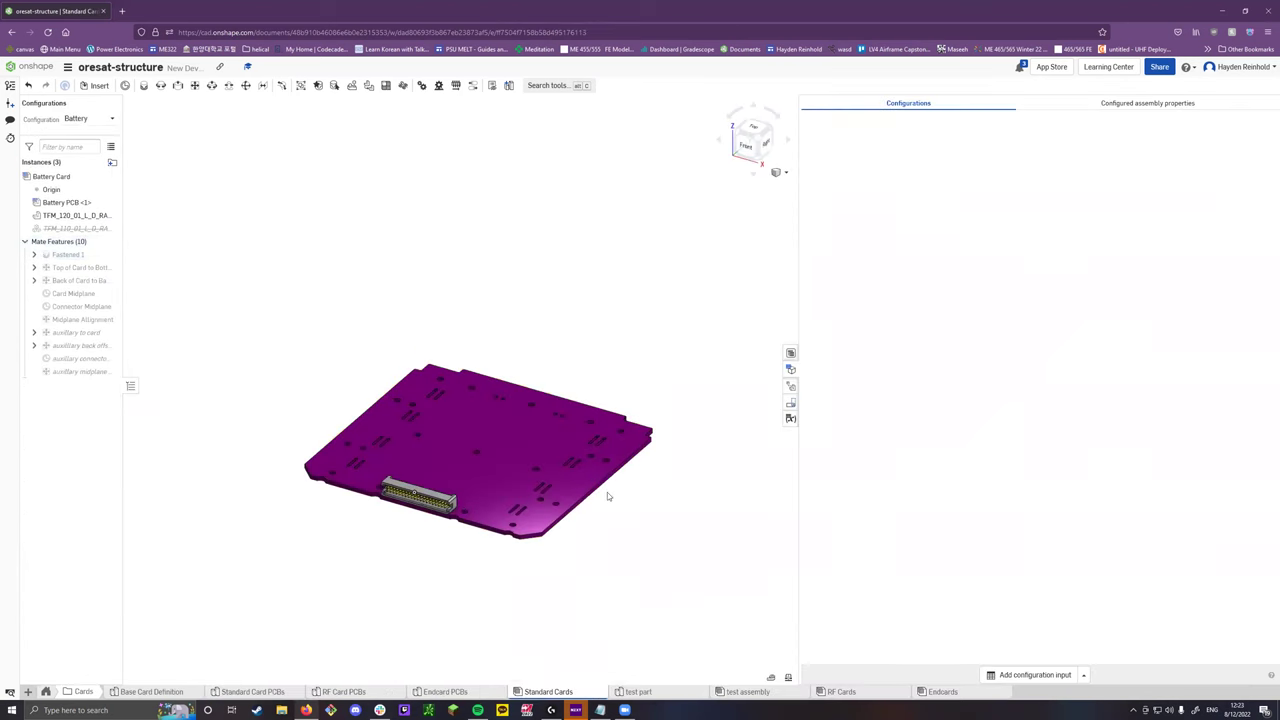
scroll(477, 438, up, 3)
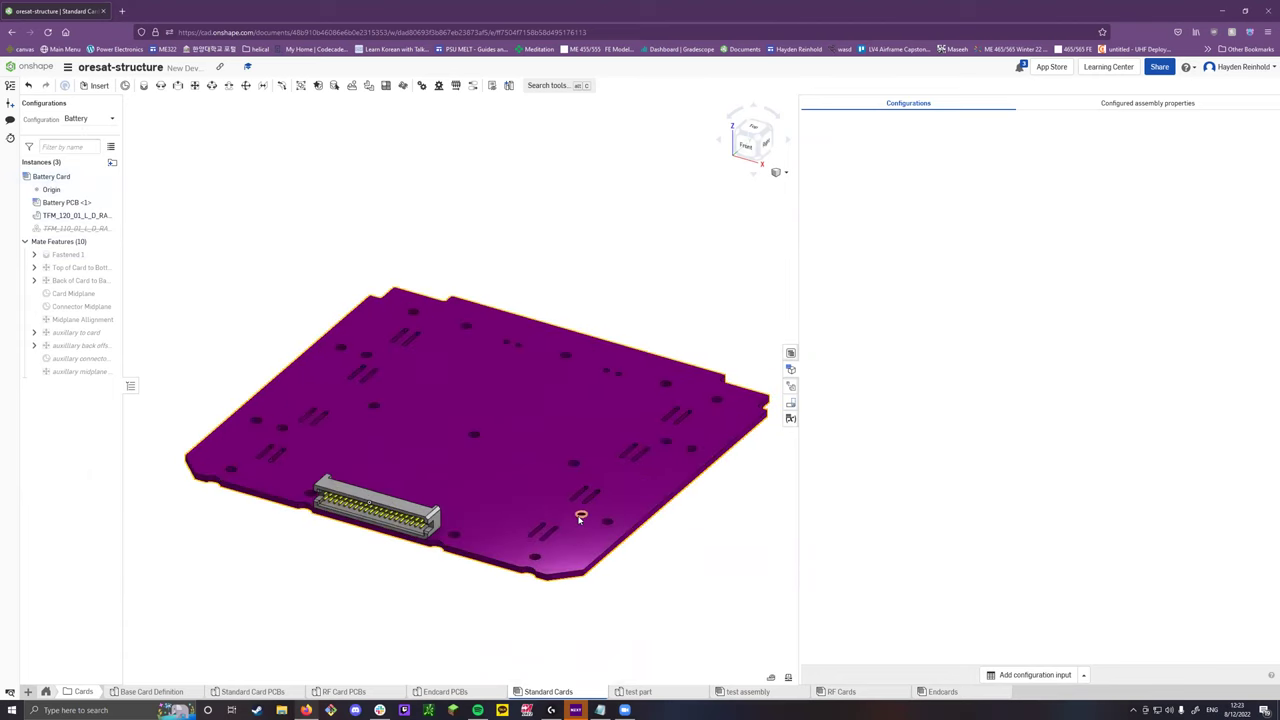
scroll(466, 440, down, 2)
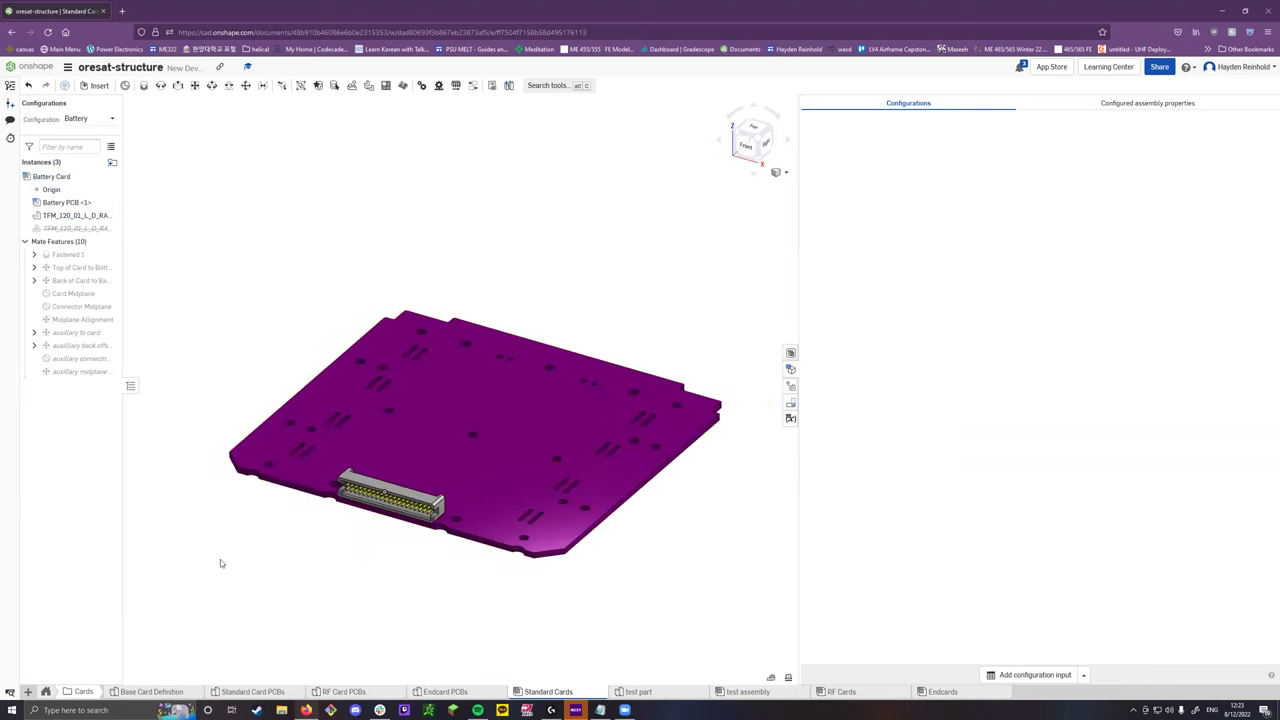
Open the Oresat0 assembly and examine the SolarModules components and the endcap on the satellite.
click(45, 691)
click(272, 688)
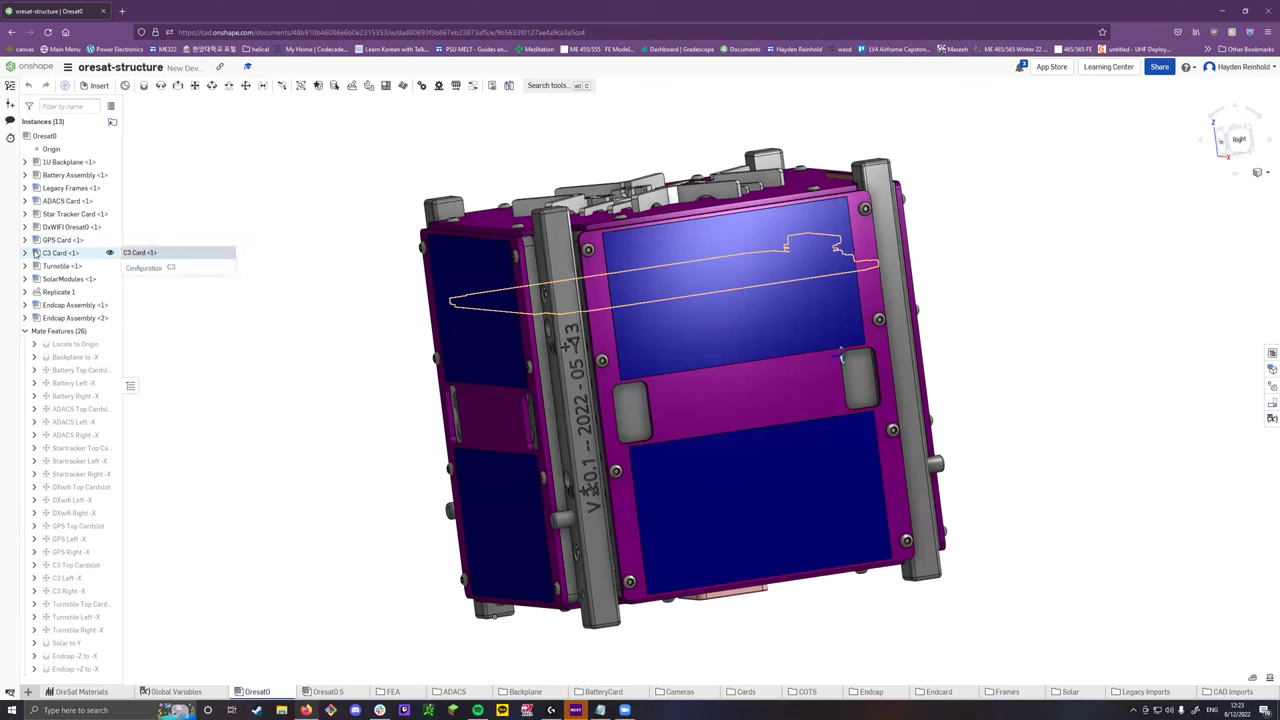
click(25, 279)
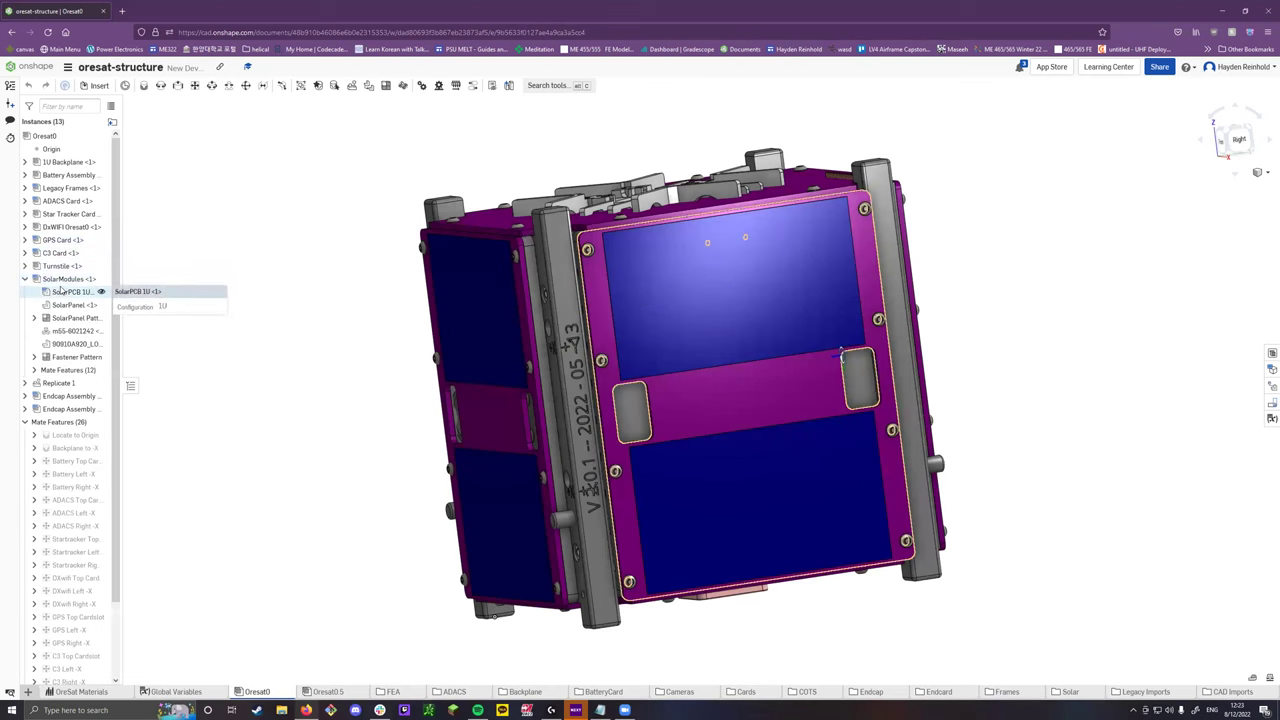
key(shift+7)
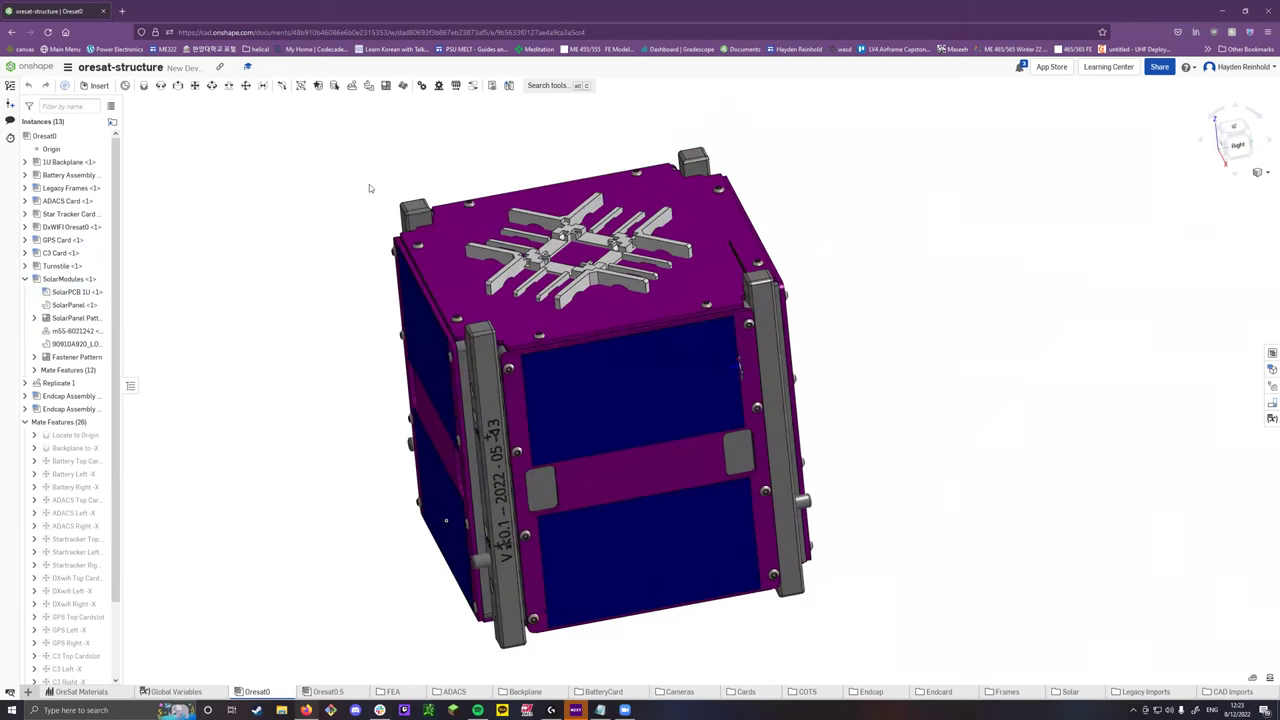
click(25, 279)
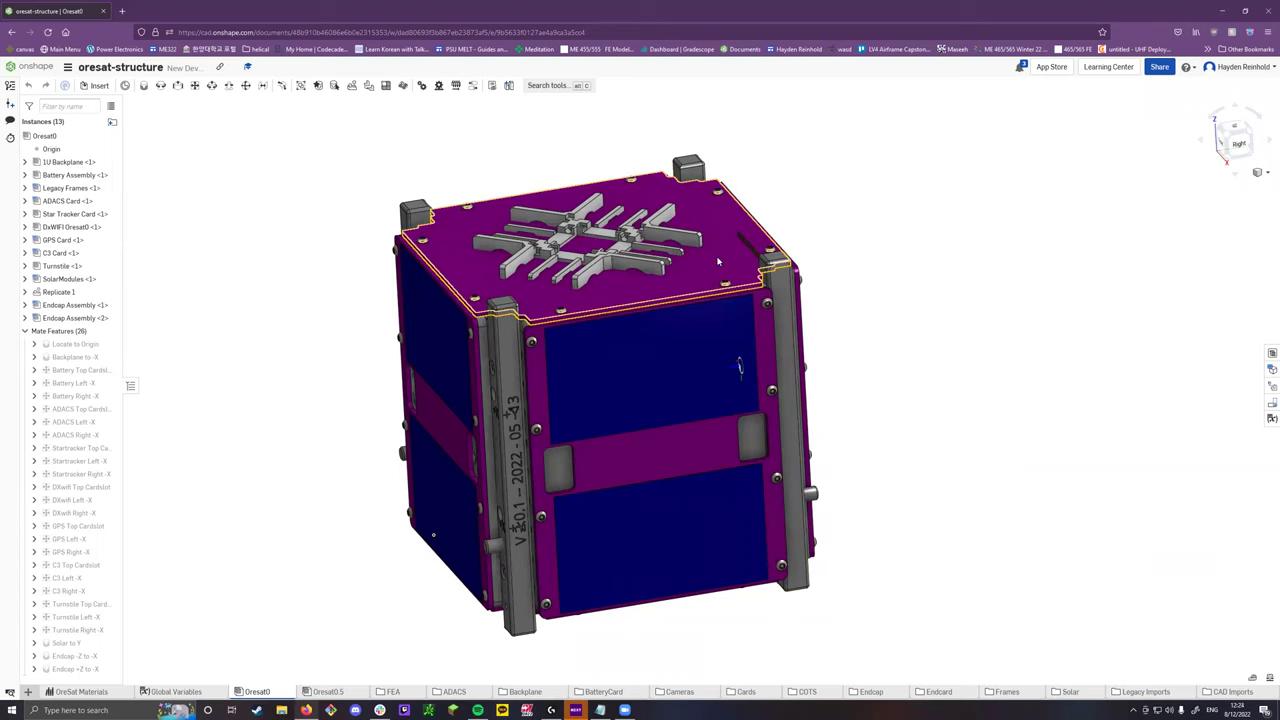
right_drag(716, 262, 708, 268)
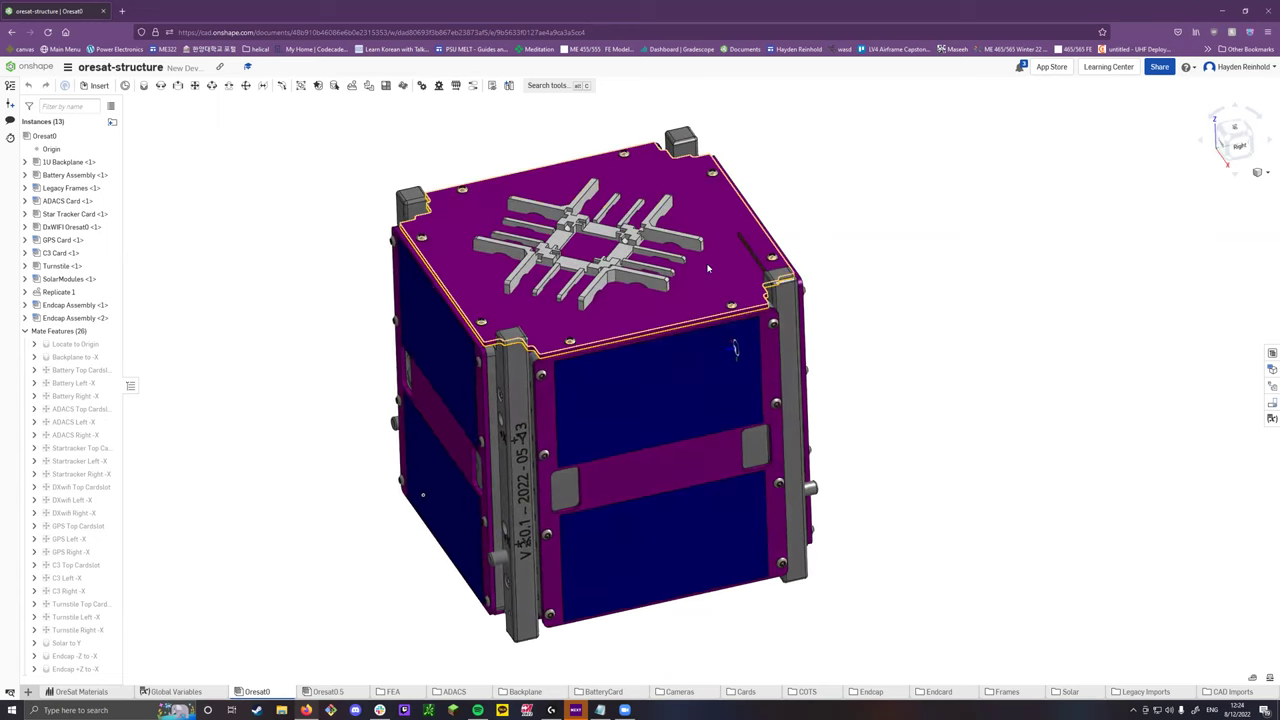
Open the Endcap Assembly from its Oresat0 instance and inspect it together with the Endcap part studio's features.
right_click(70, 306)
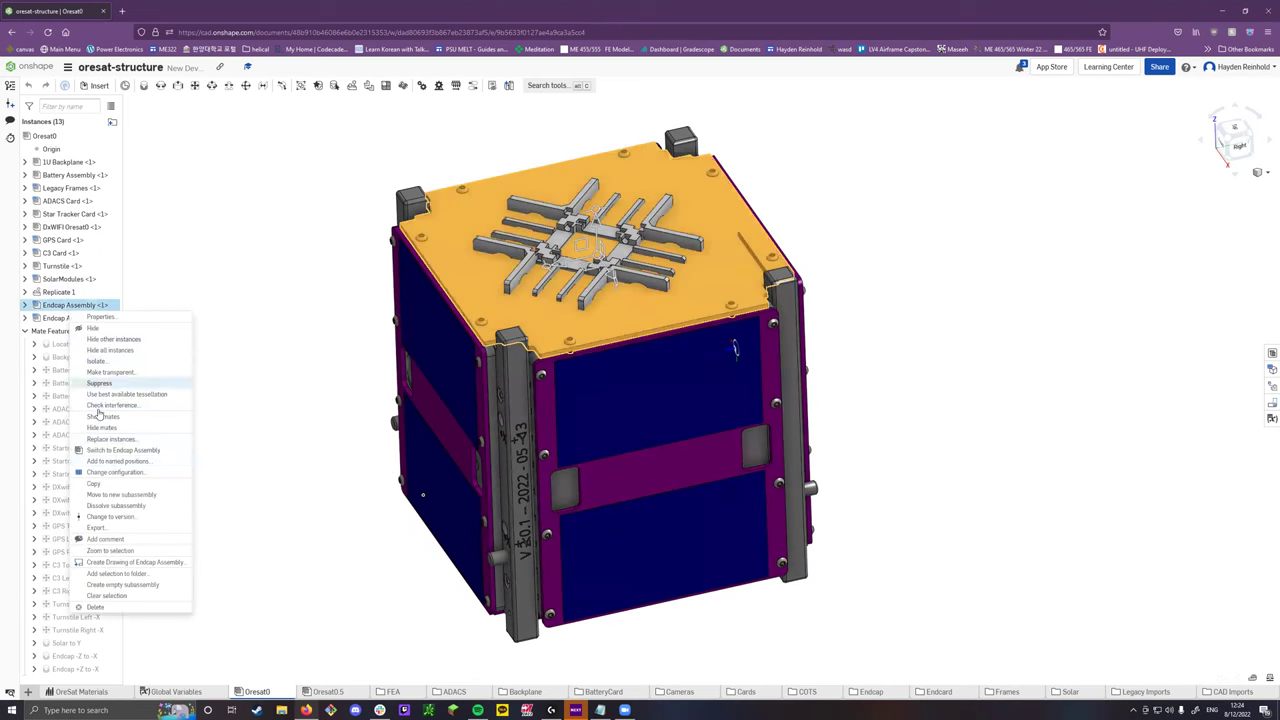
click(118, 450)
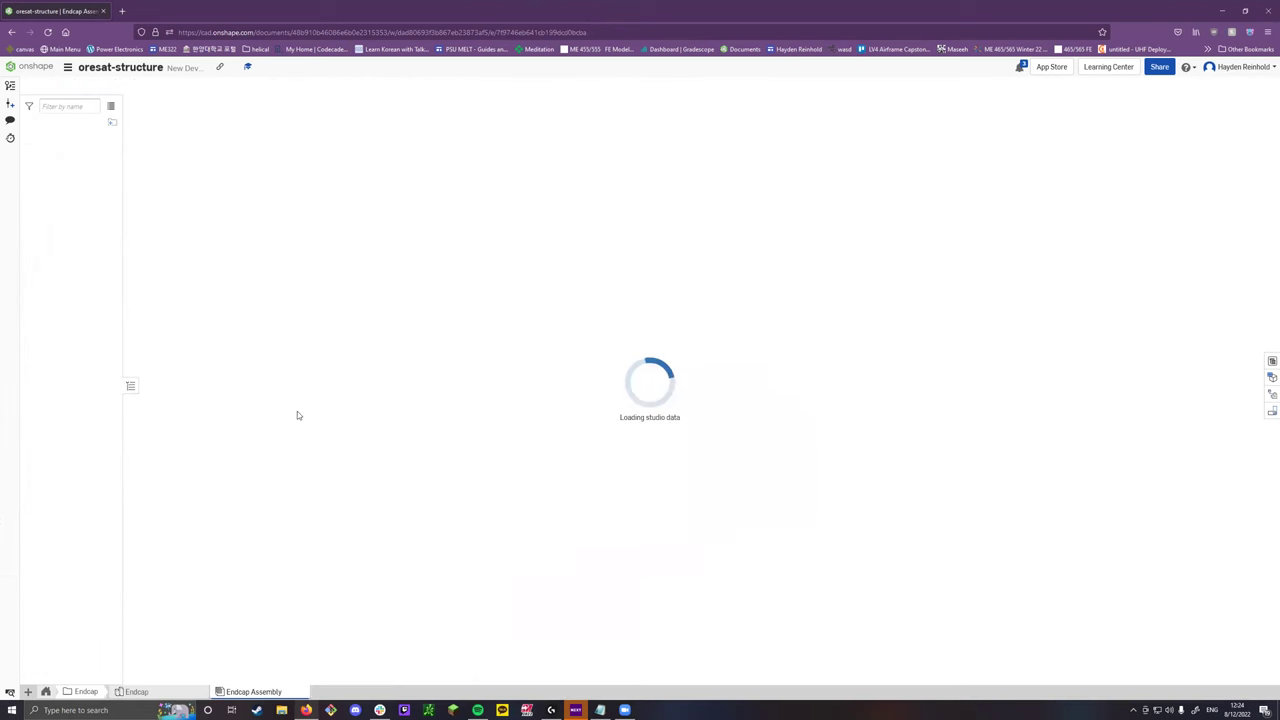
scroll(300, 414, down, 2)
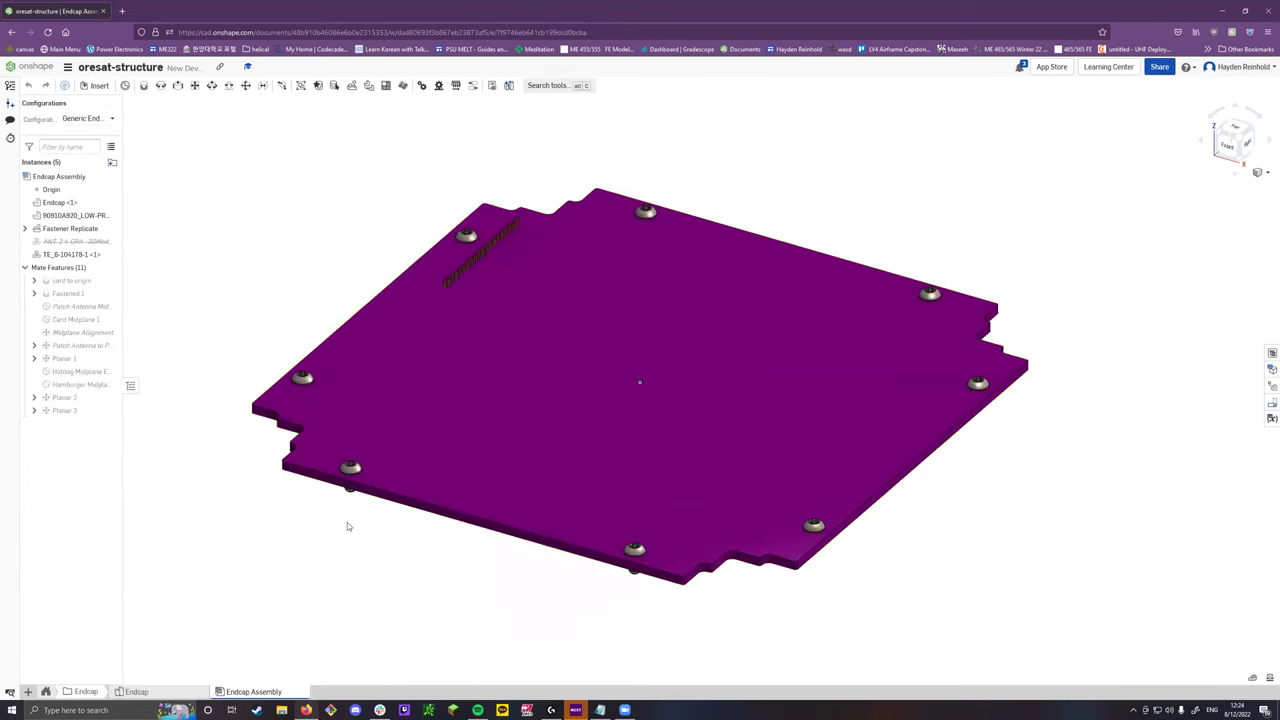
click(180, 692)
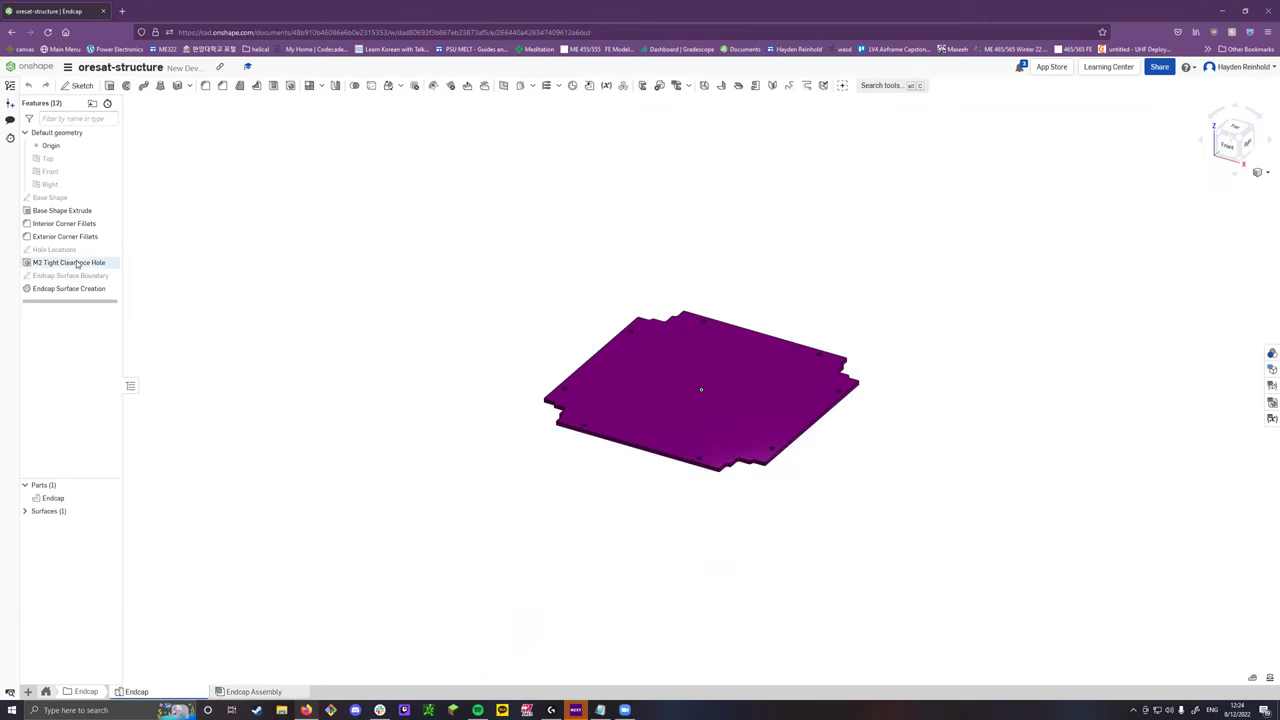
scroll(681, 289, up, 2)
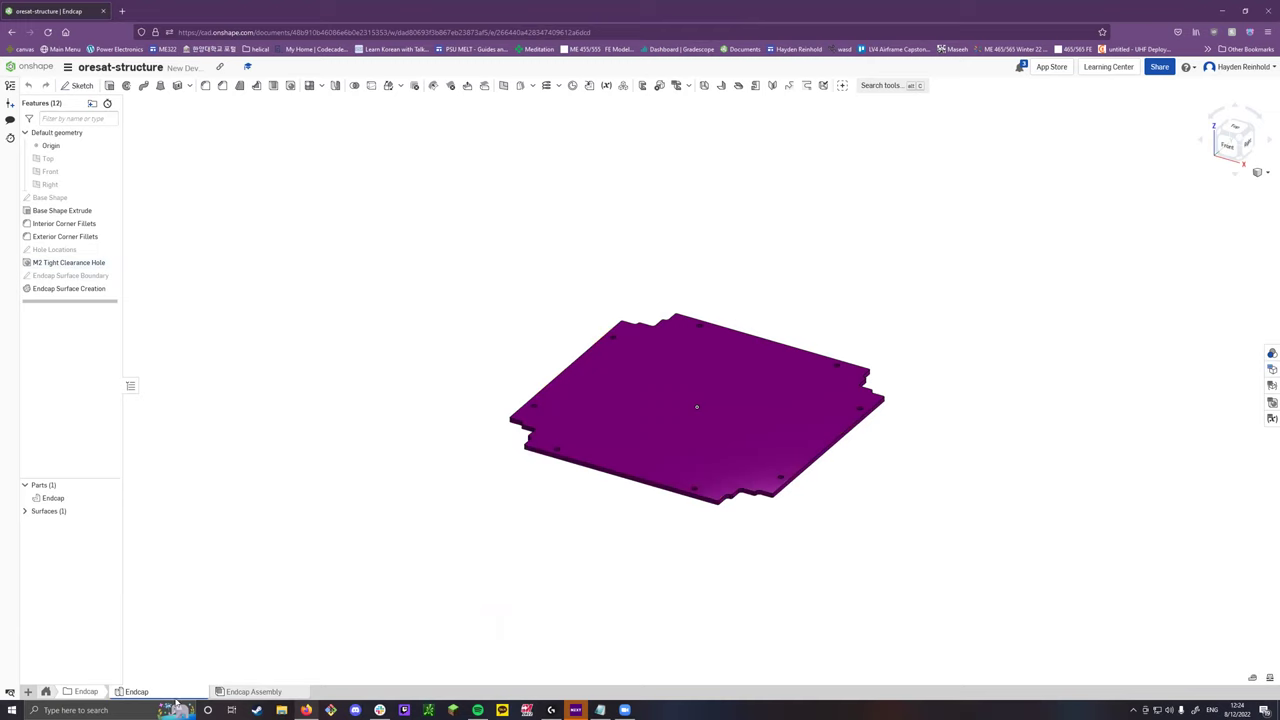
click(247, 697)
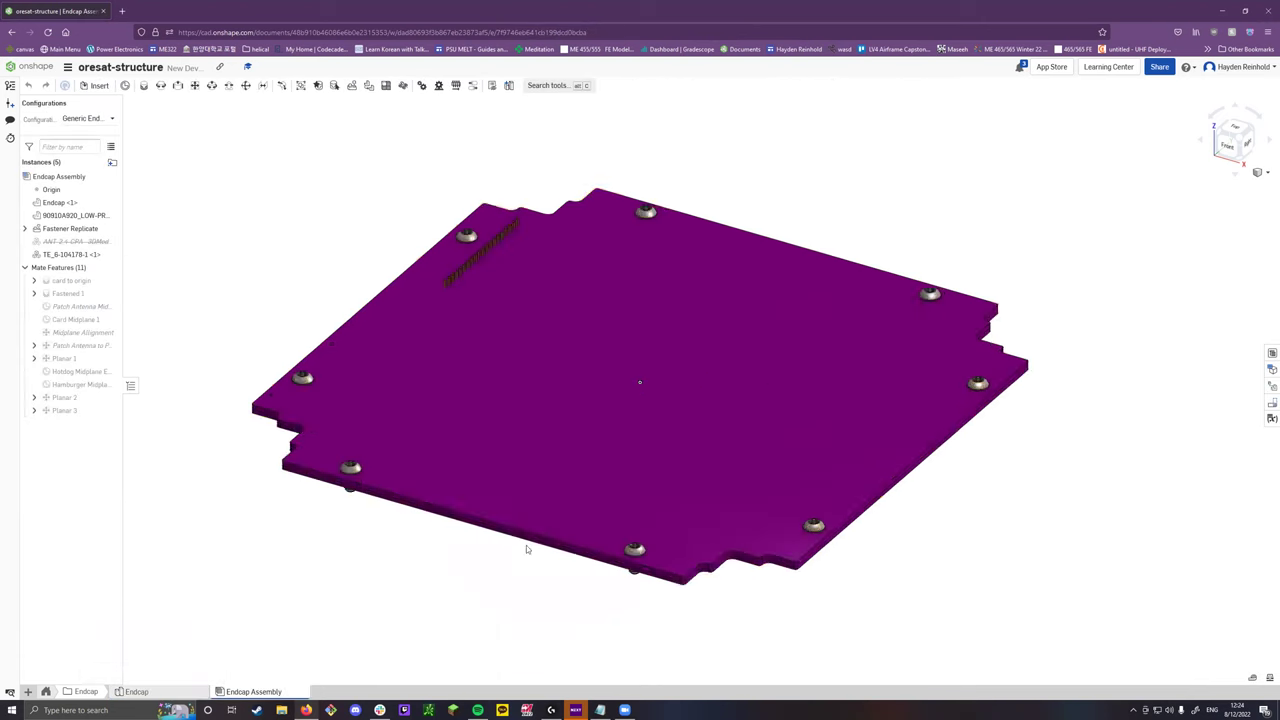
scroll(454, 284, up, 2)
right_drag(454, 284, 510, 541)
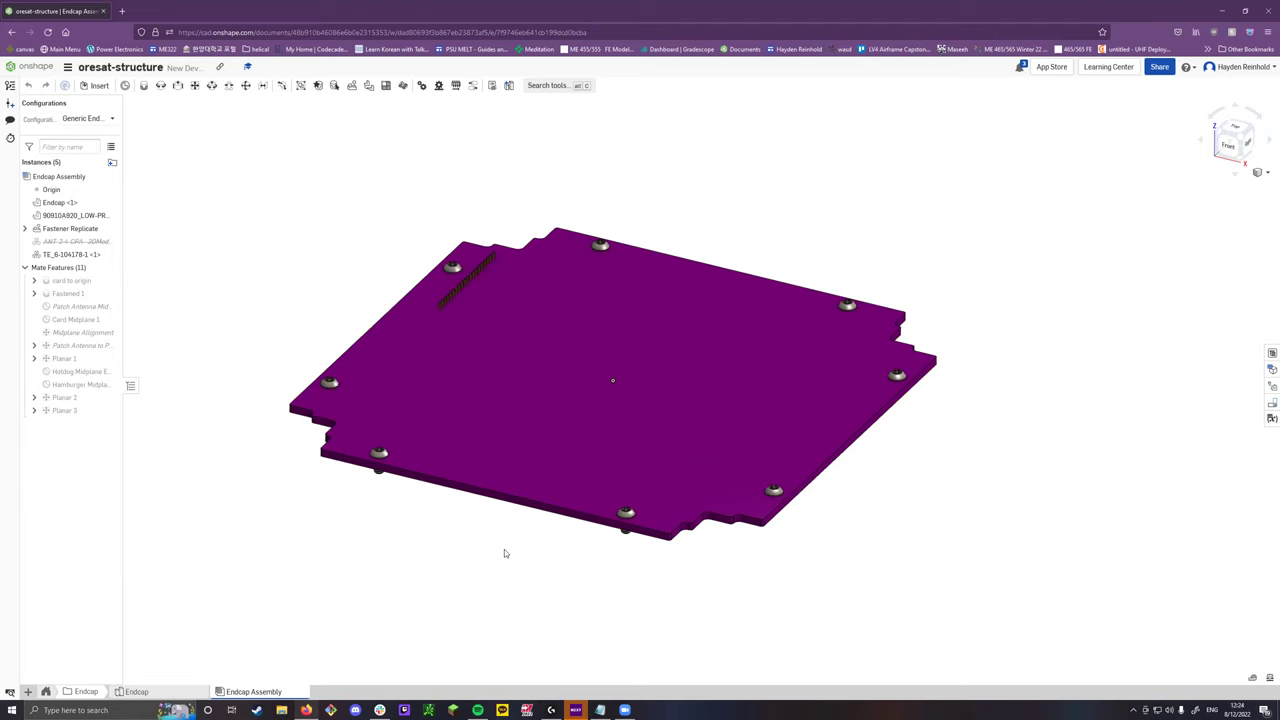
Compare the Endcap Assembly in the Oresat0 -Z configuration with the Generic Endcap configuration.
click(1271, 370)
right_click(871, 190)
click(873, 198)
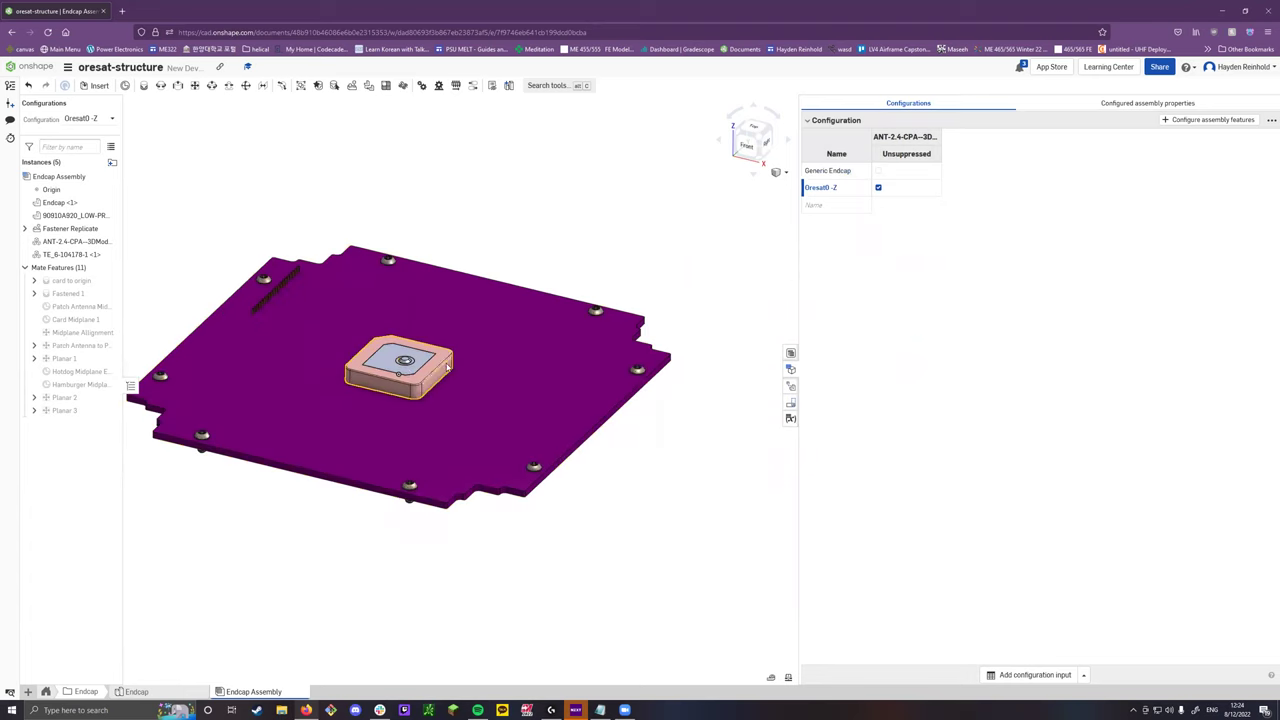
right_click(824, 174)
click(840, 183)
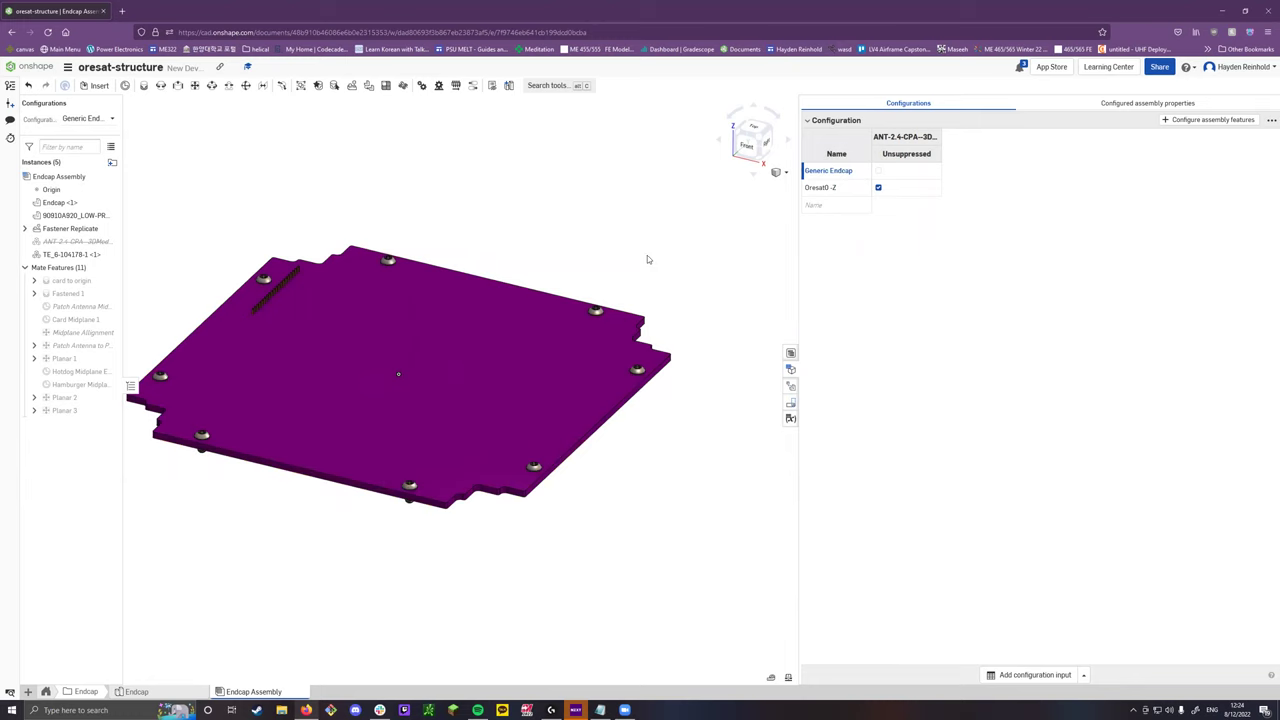
Open the SolarPCBs part studio in the Solar folder, show the SolarPCB 1U part and hide the 1U Solar PCB surface.
click(45, 691)
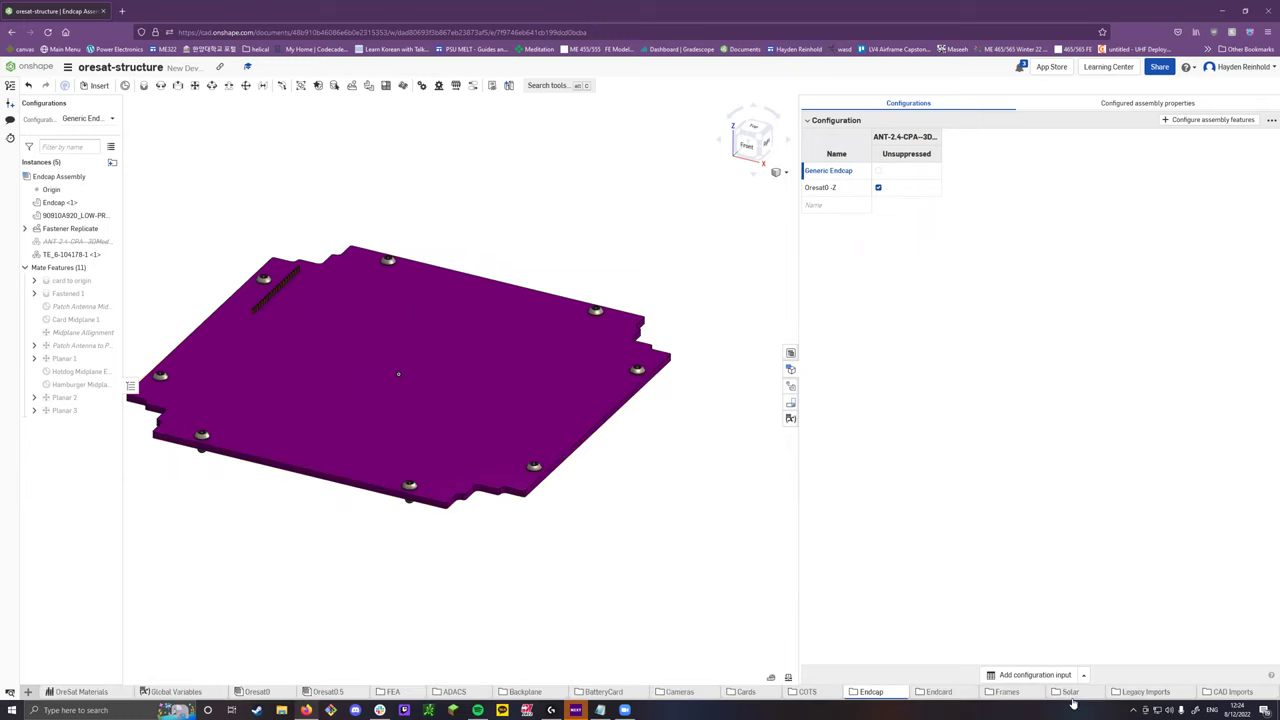
click(1068, 692)
click(174, 693)
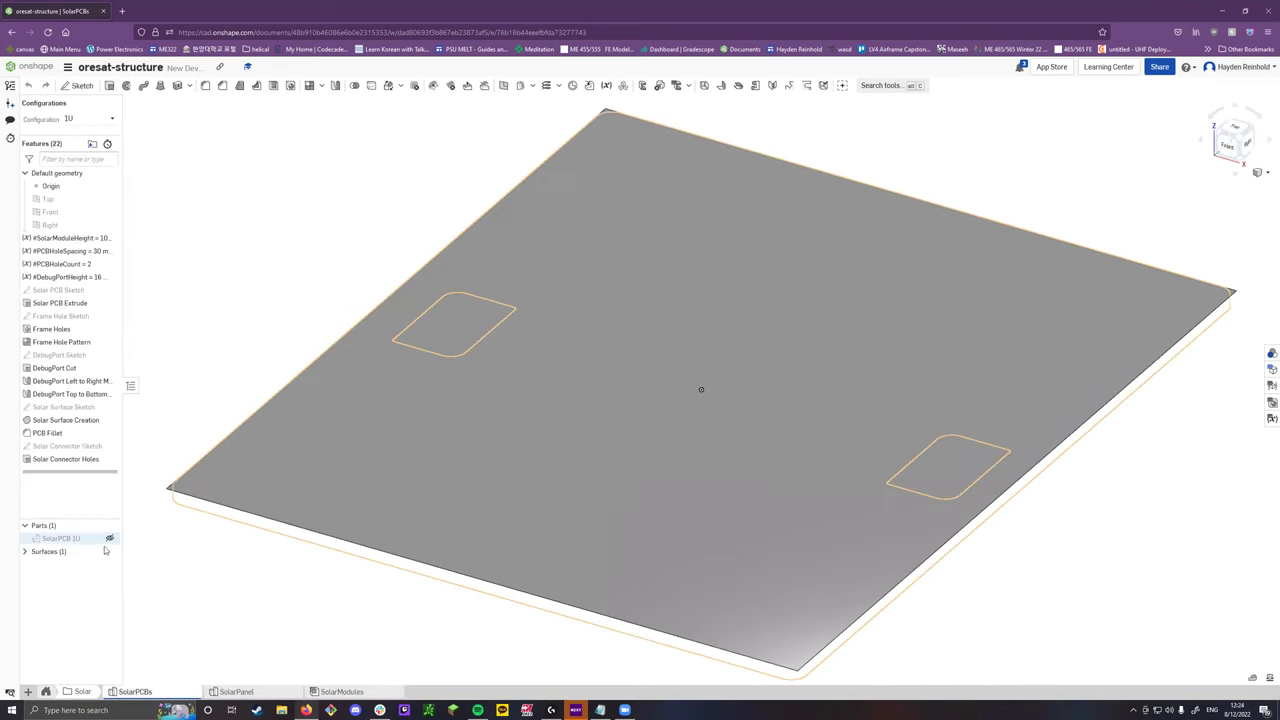
click(25, 551)
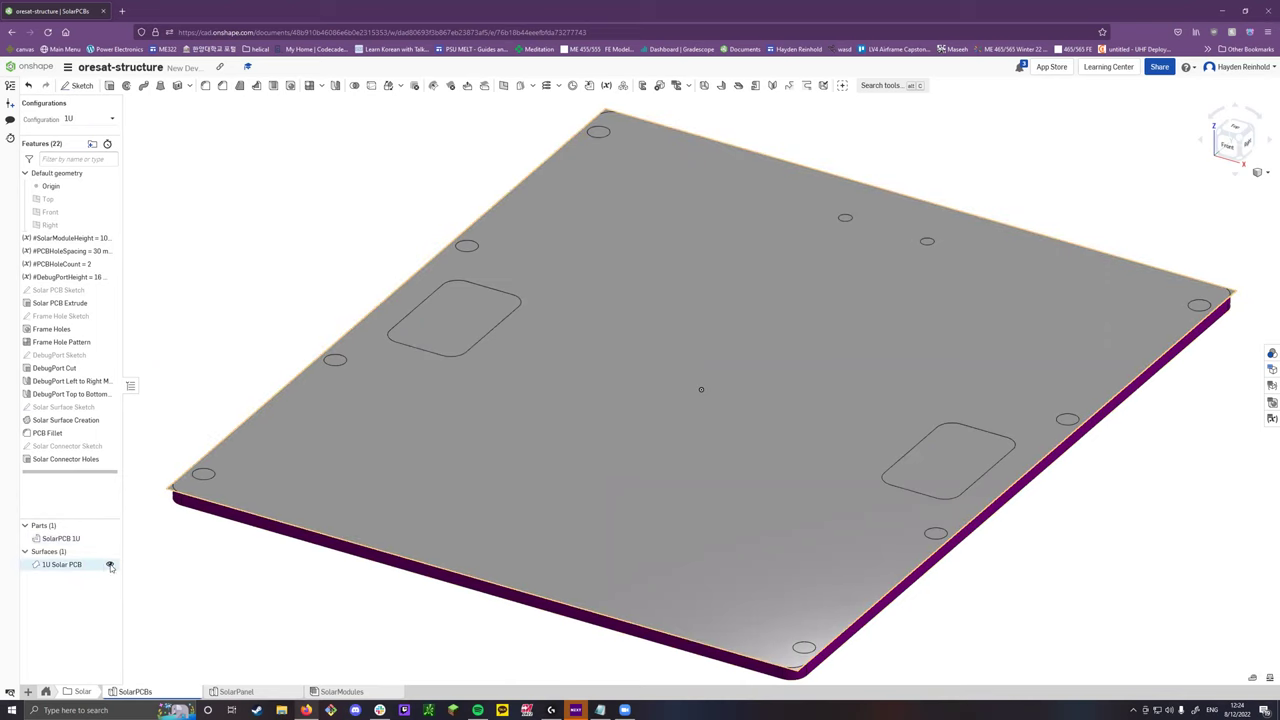
click(109, 565)
scroll(468, 572, down, 4)
right_drag(468, 572, 400, 500)
scroll(370, 484, up, 5)
scroll(370, 484, down, 2)
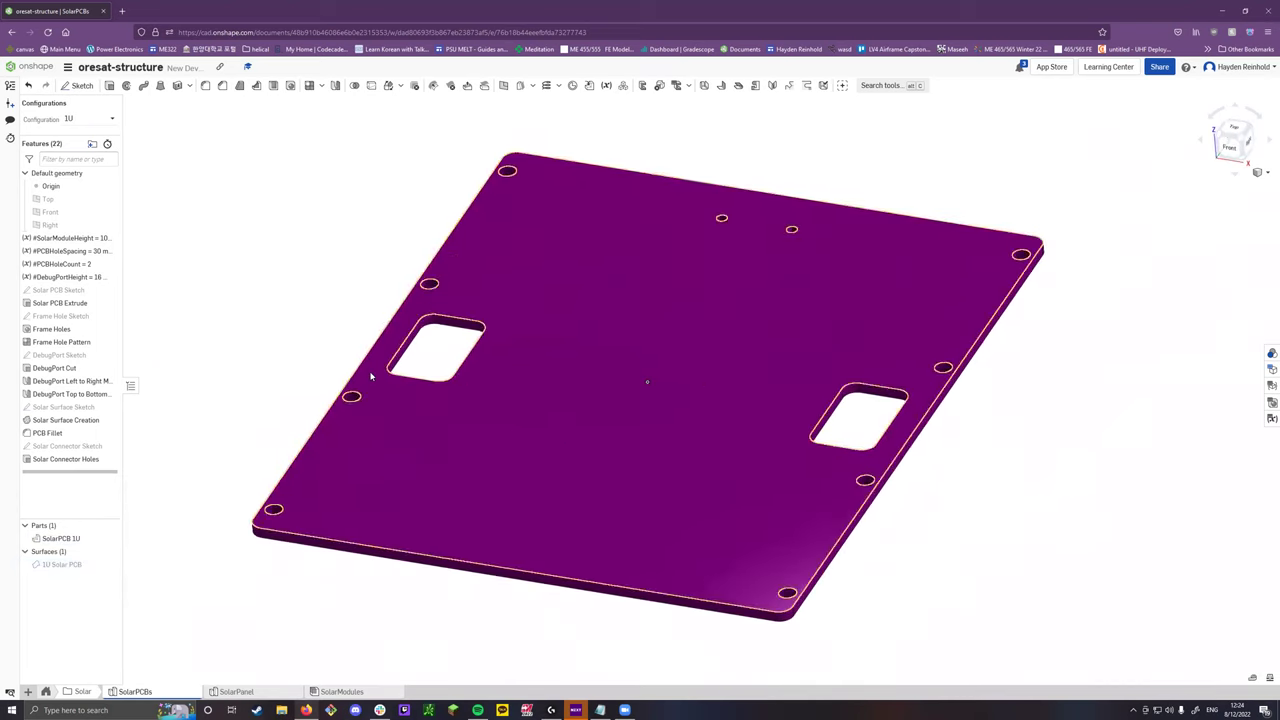
View the SolarPCBs part studio and the SolarModules assembly in the 1.5U configuration.
click(112, 119)
click(100, 144)
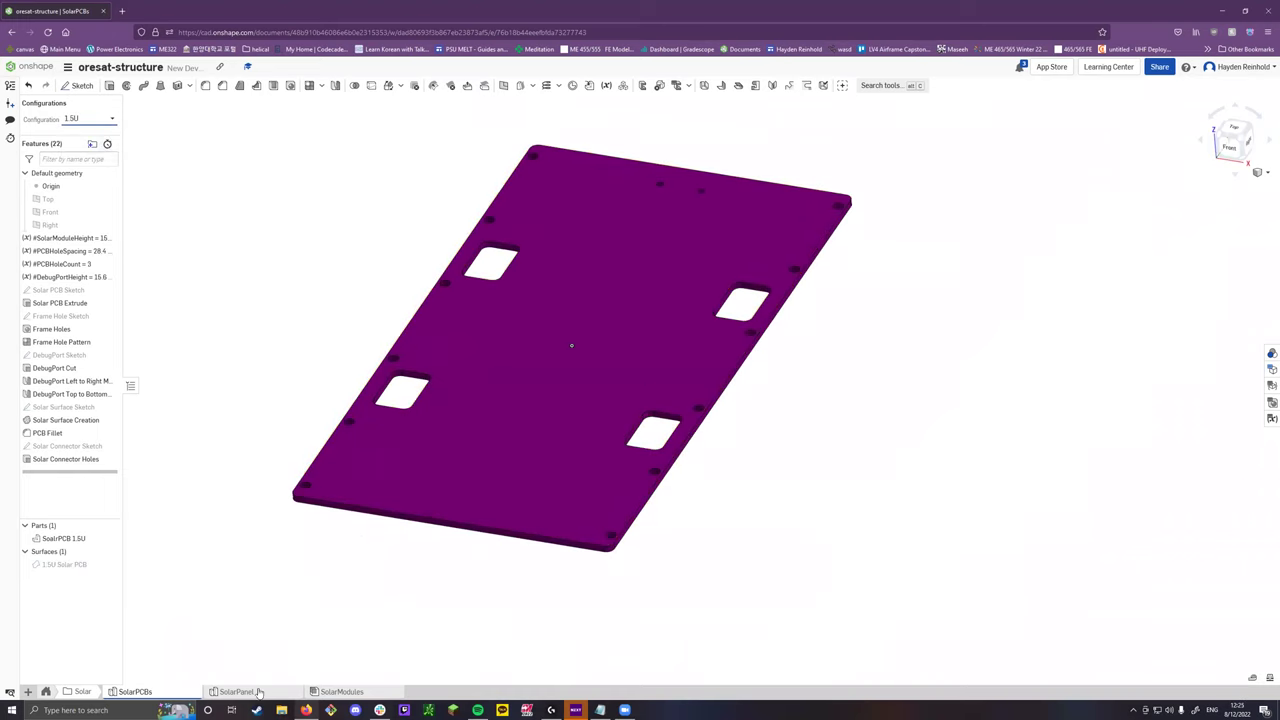
click(340, 691)
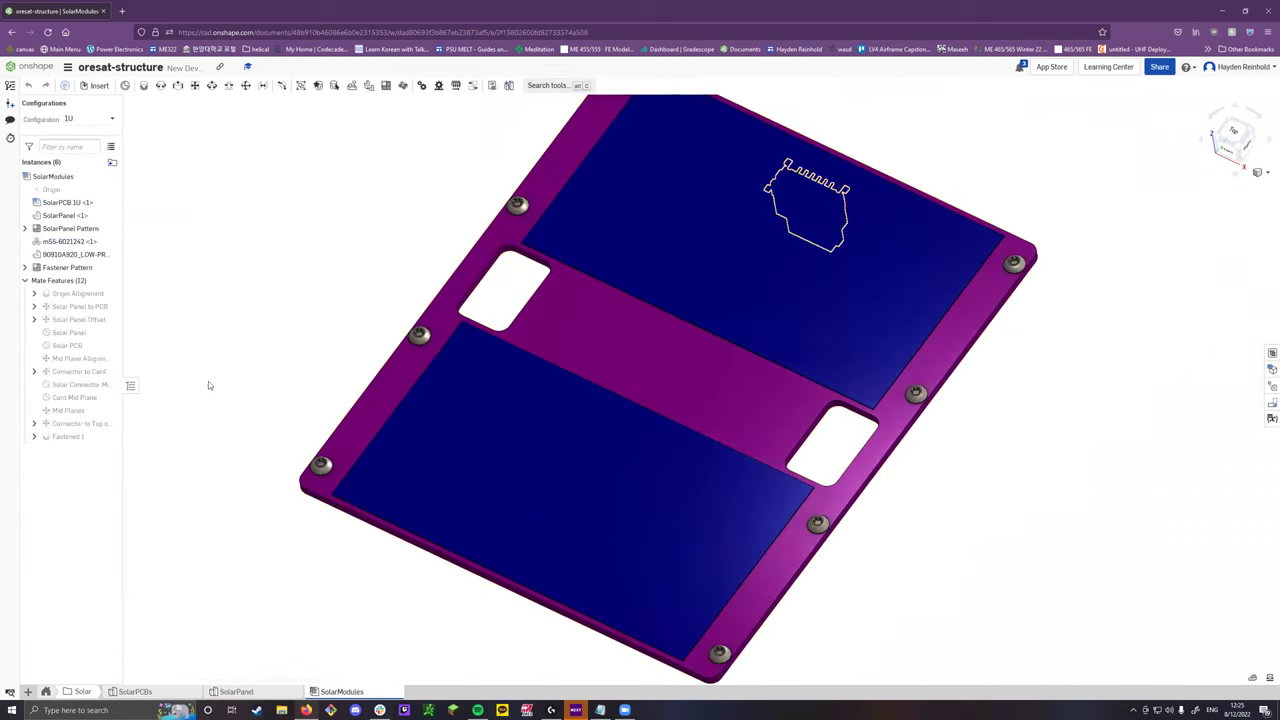
click(110, 120)
click(72, 146)
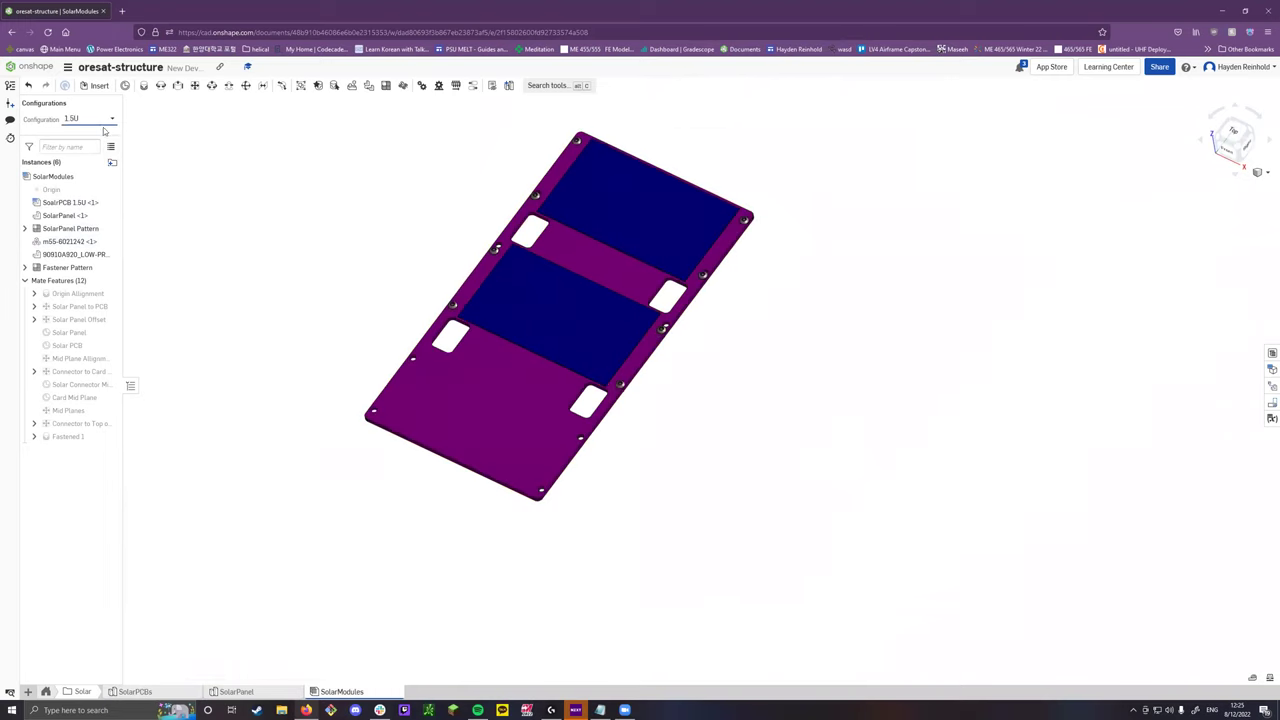
Inspect the SolarModules assembly in its 1.5U configuration, then switch the configuration to 1U.
scroll(503, 284, up, 5)
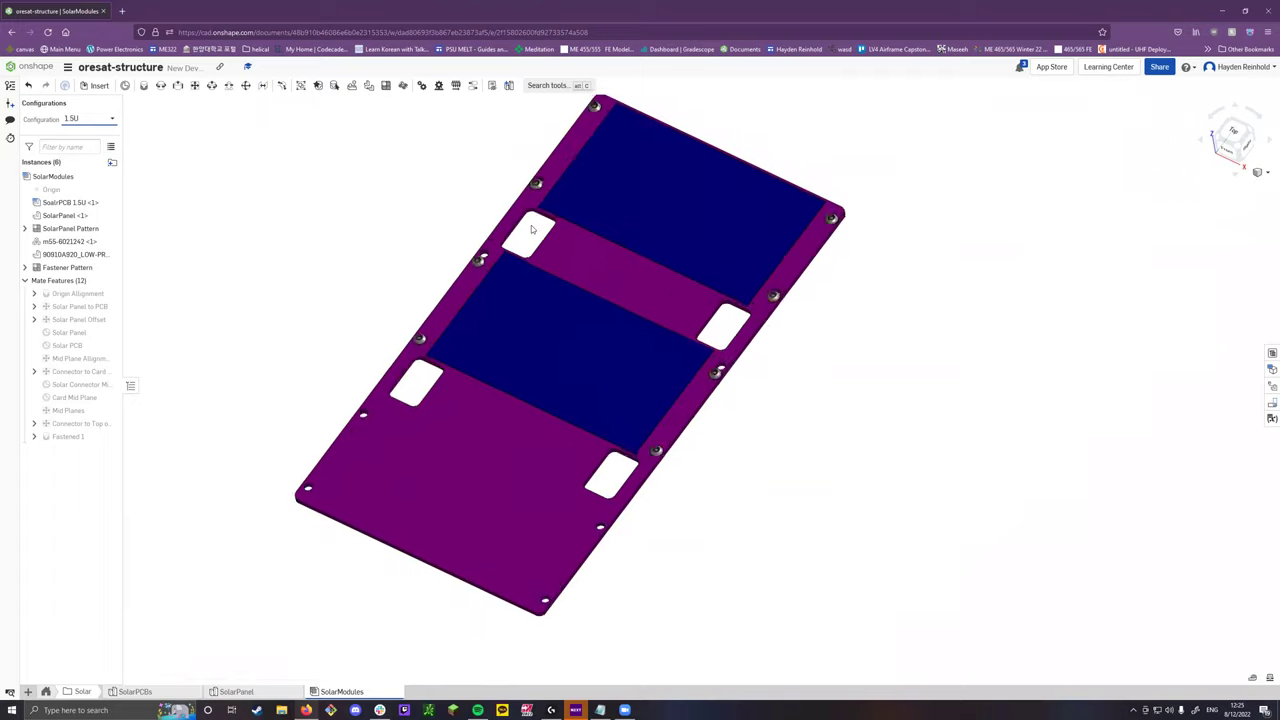
scroll(362, 395, down, 8)
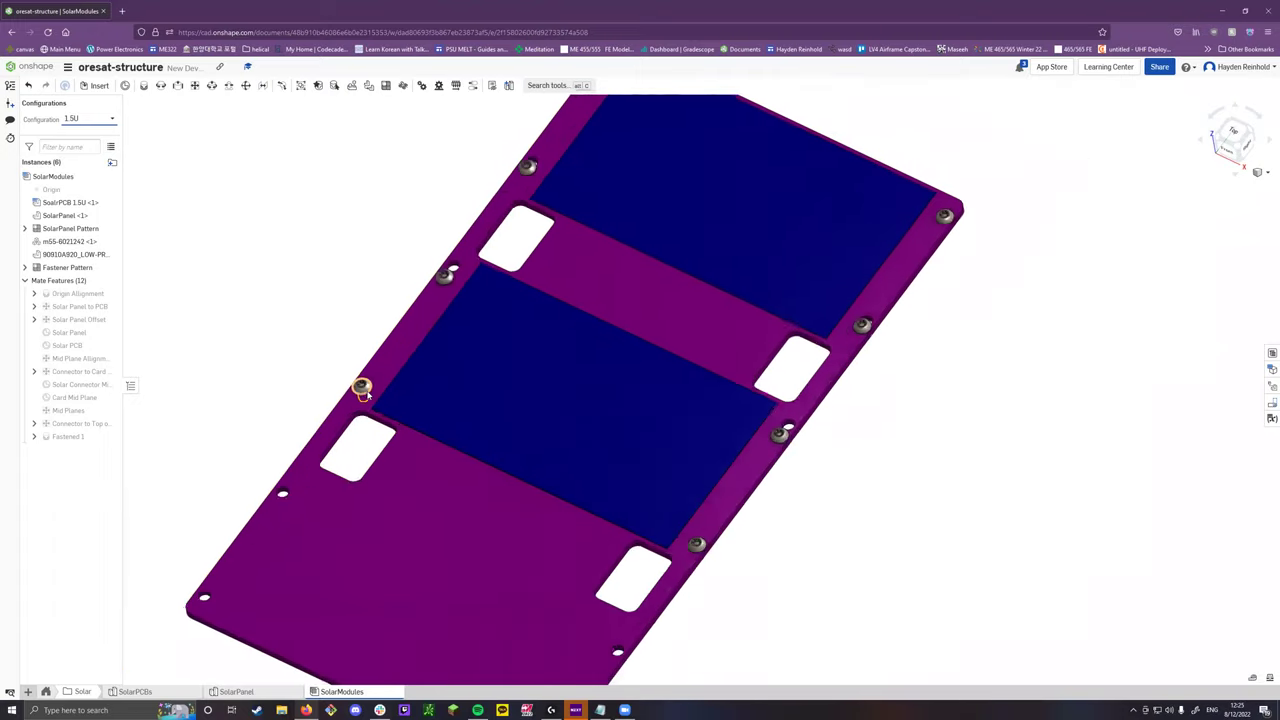
click(86, 121)
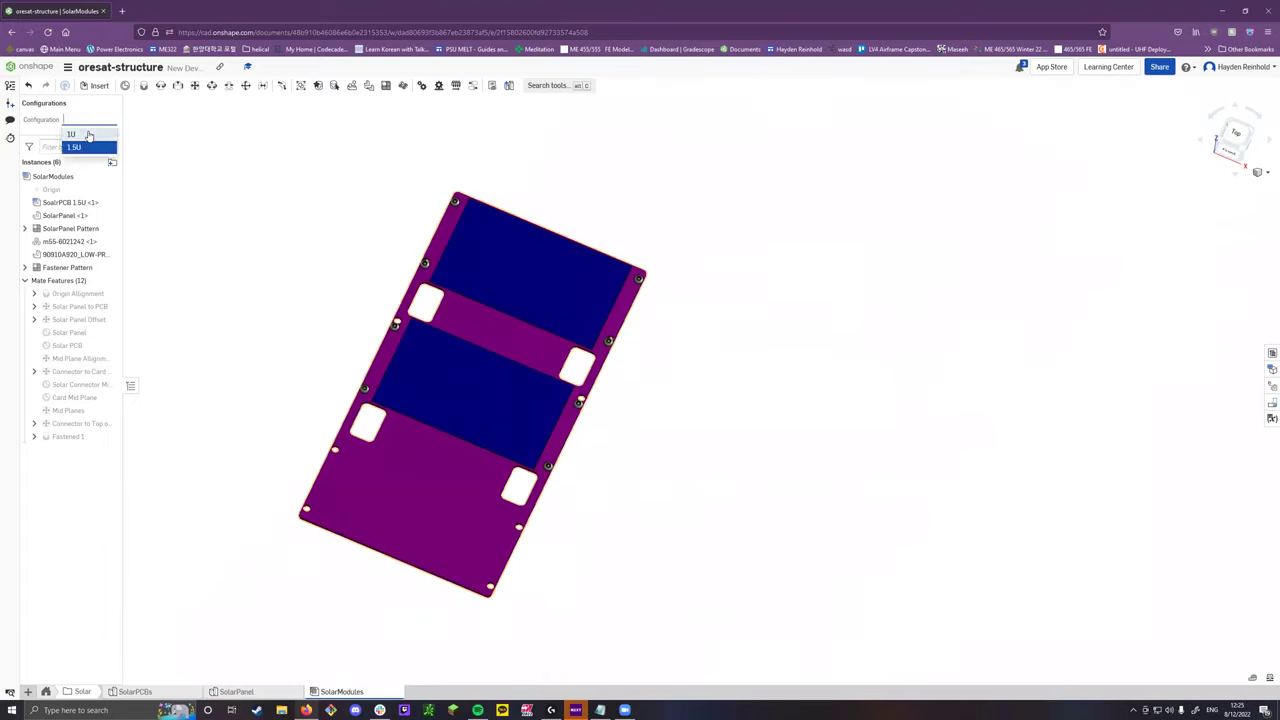
click(78, 134)
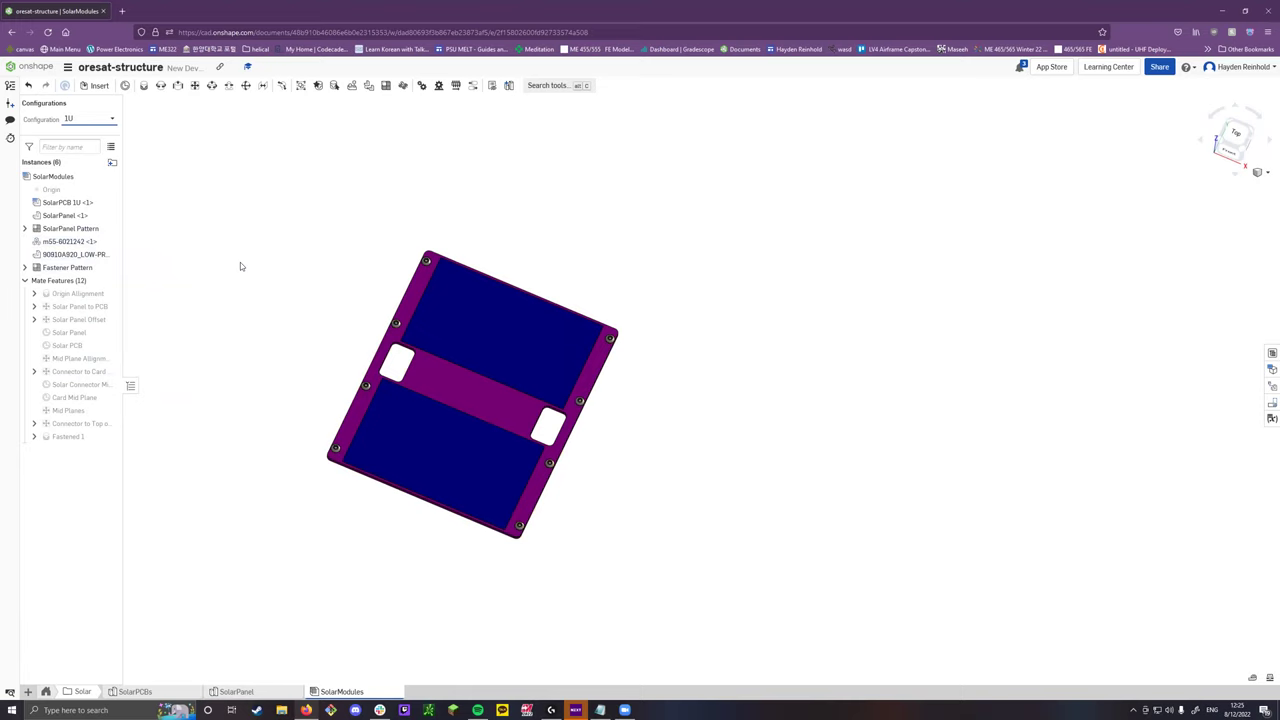
Open the Oresat0 assembly and expand the Turnstile, SolarModules, Replicate 1 and both Endcap Assembly instances.
click(45, 691)
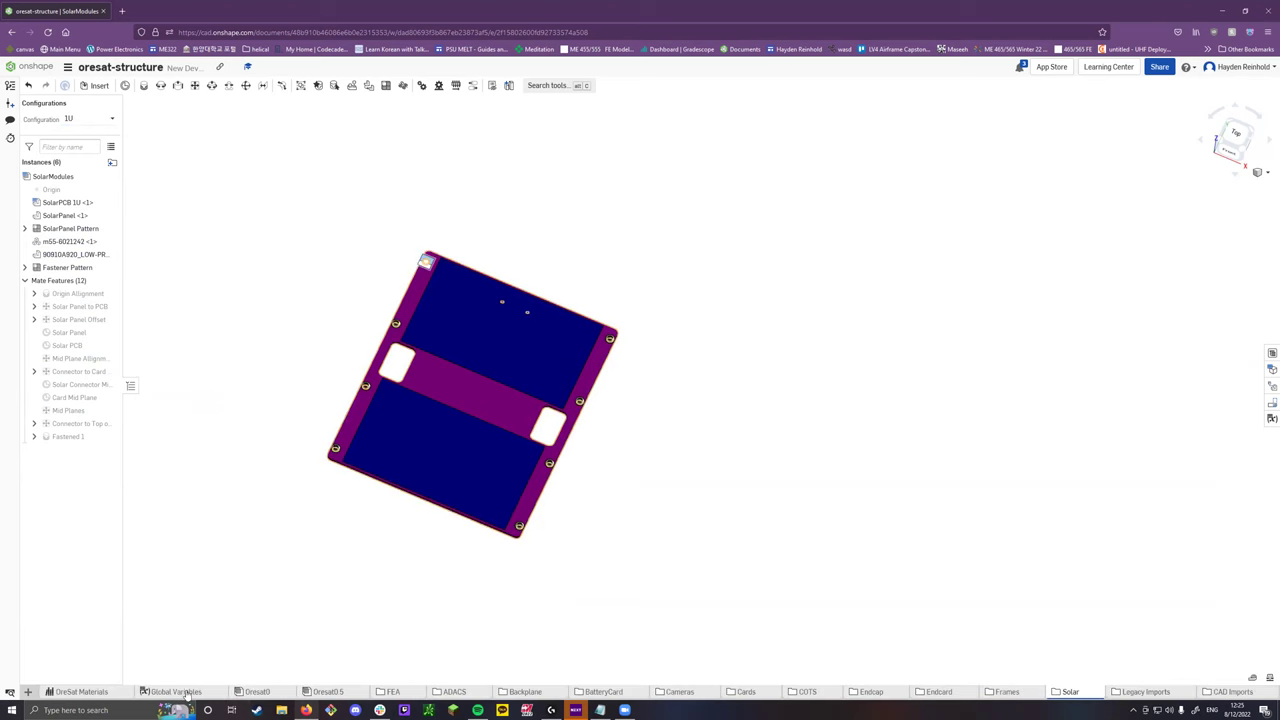
click(252, 693)
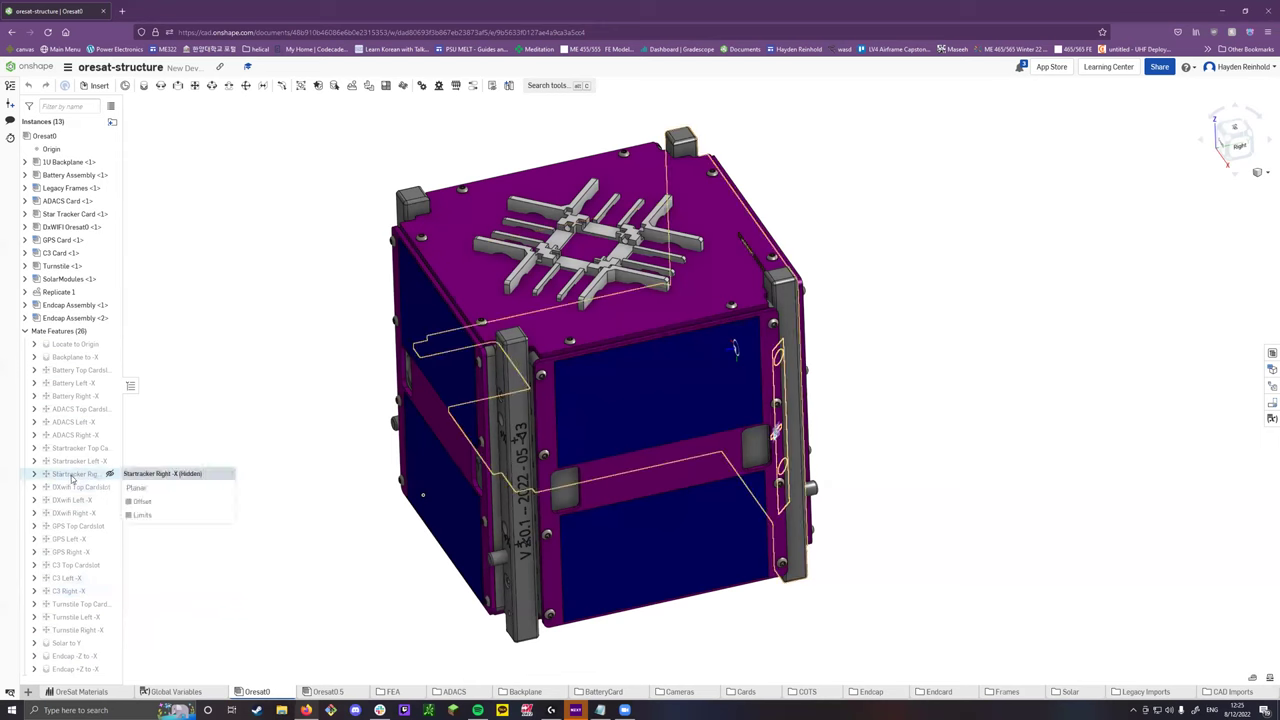
click(26, 318)
click(25, 304)
click(25, 291)
click(25, 279)
click(25, 266)
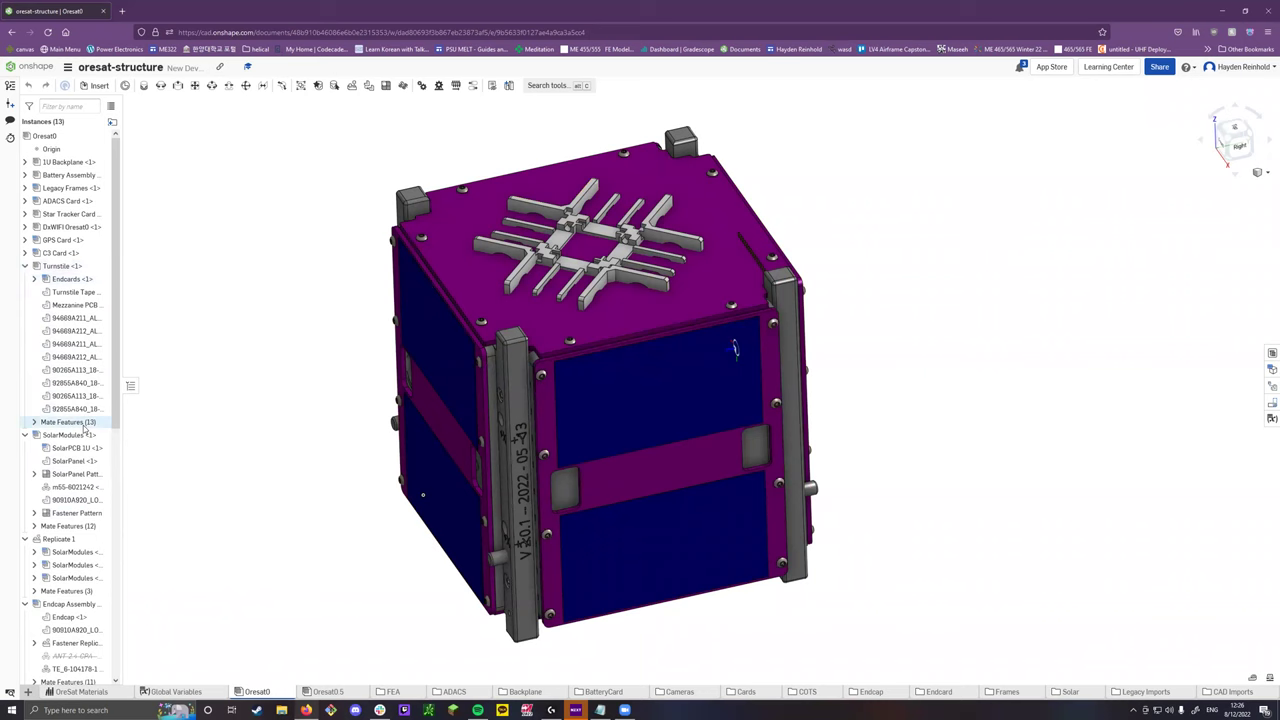
Collapse the Turnstile and SolarModules instances, and hide SolarModules <1> in the Oresat0 assembly.
click(25, 266)
click(25, 279)
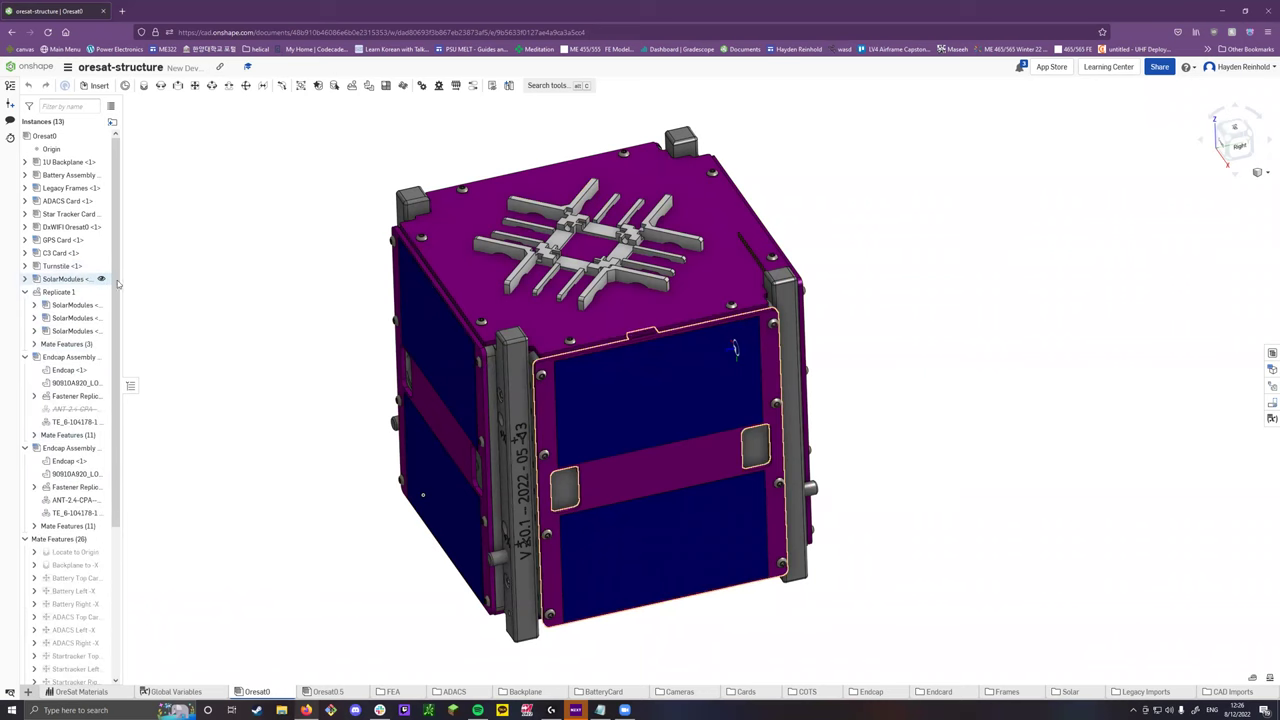
click(101, 279)
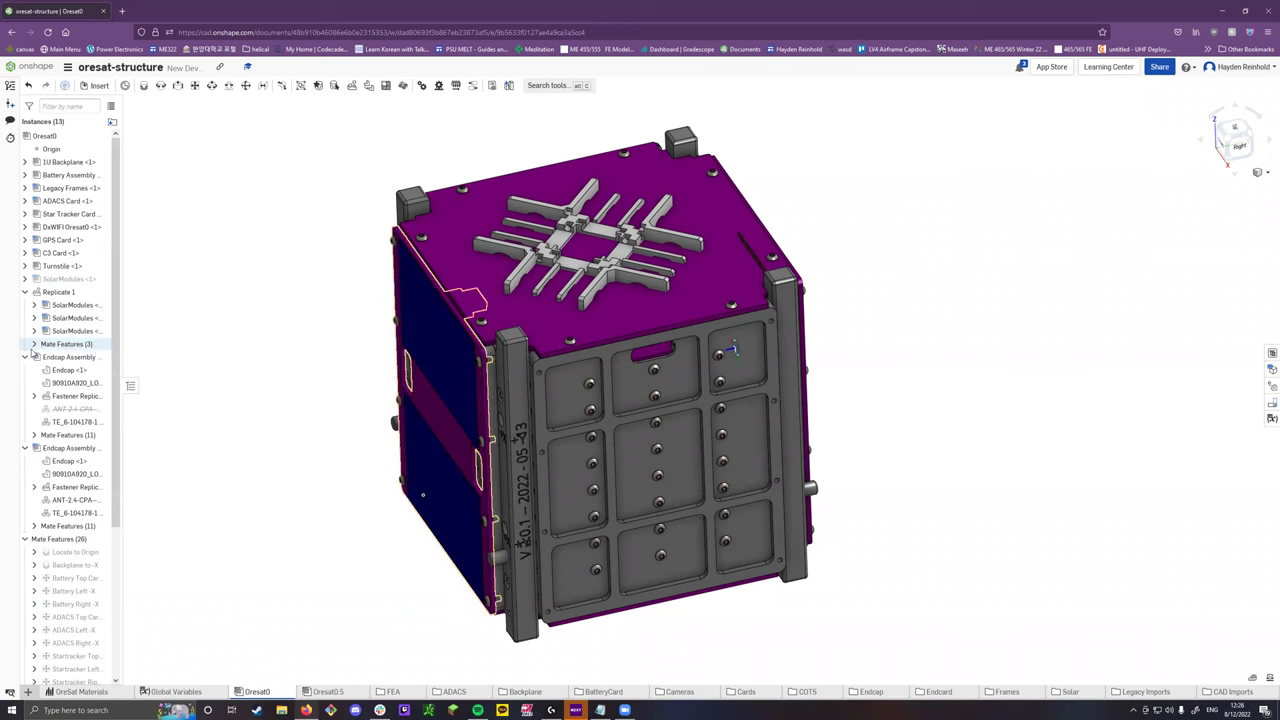
scroll(80, 560, down, 4)
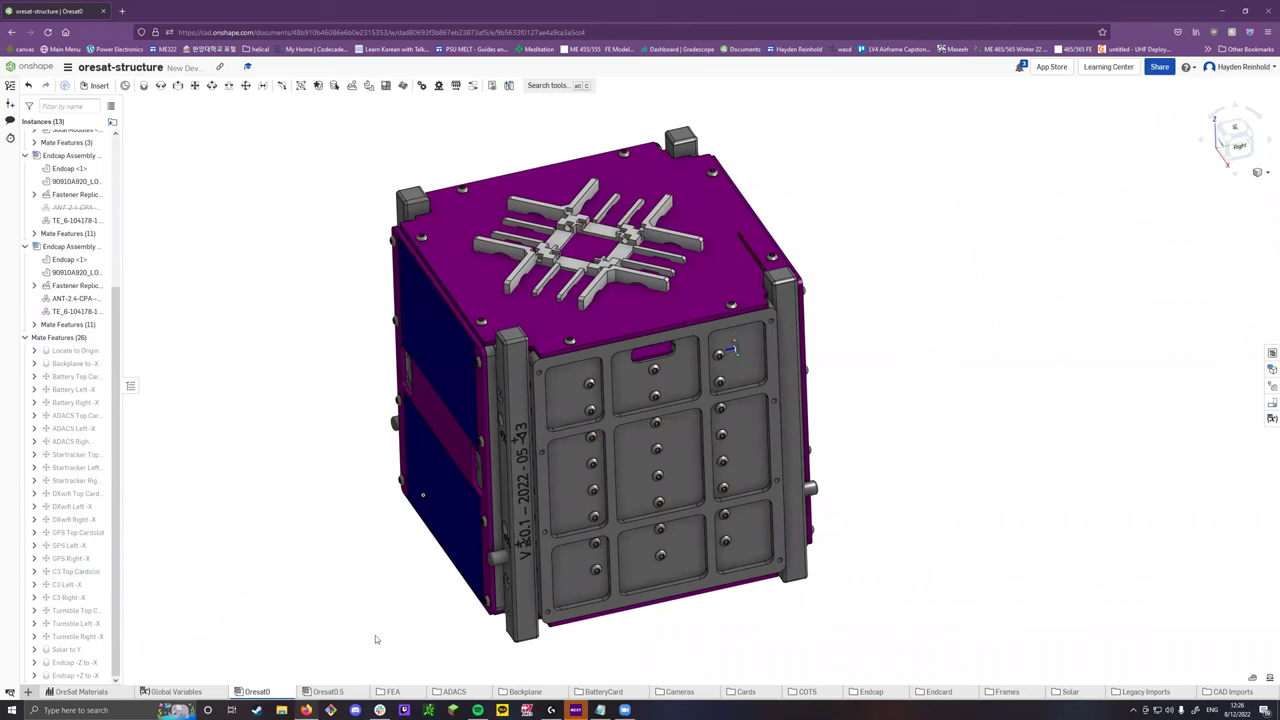
Open the Oresat0.5 assembly and try to create a section view from a side solar panel face.
click(335, 692)
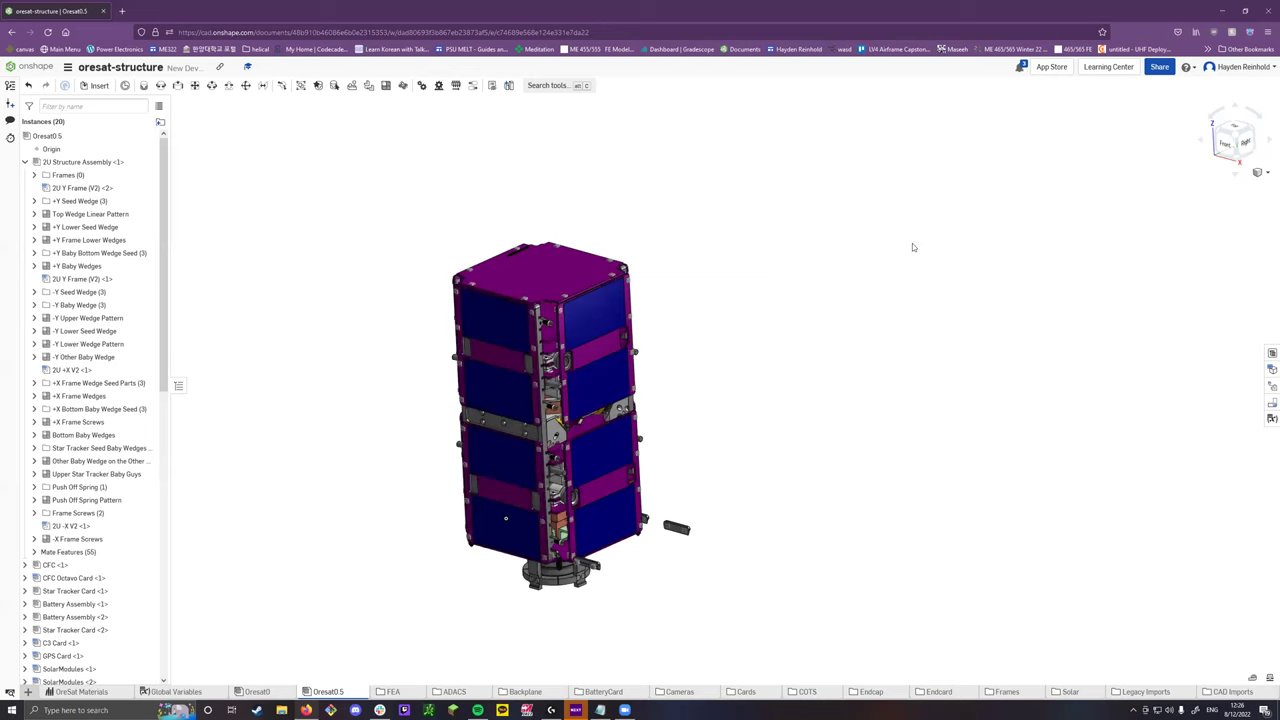
right_click(1212, 254)
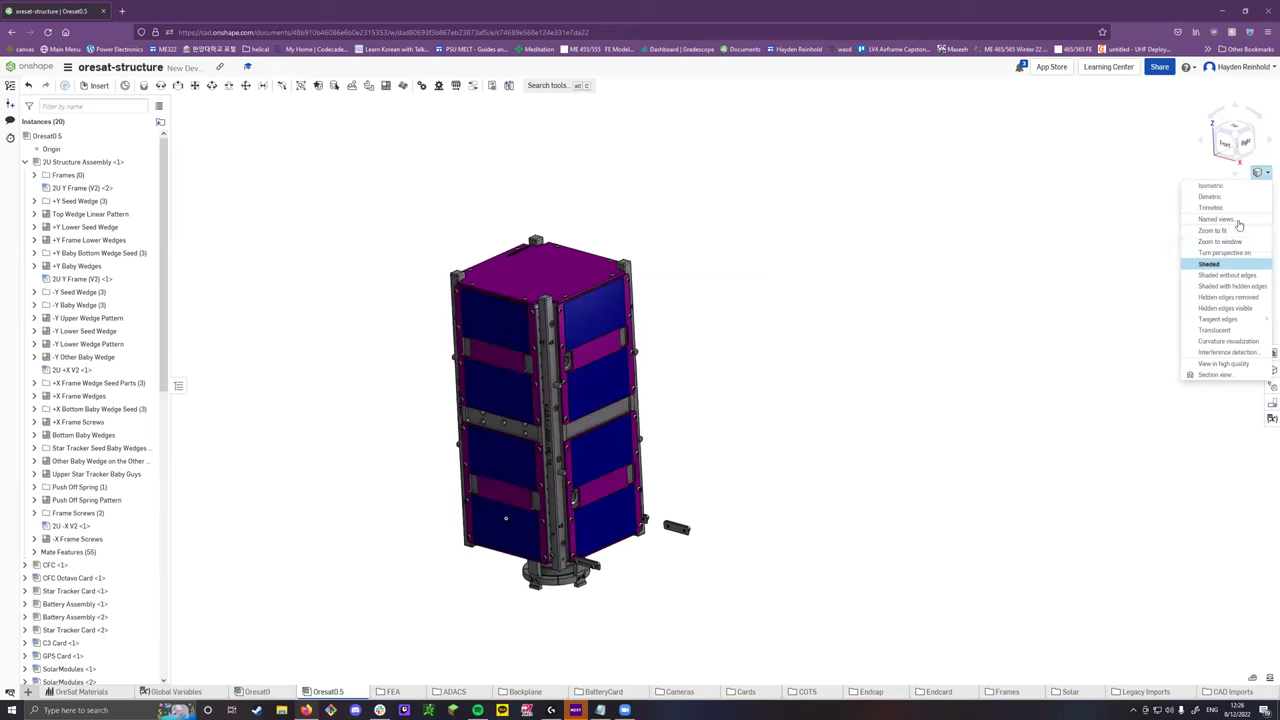
click(1200, 378)
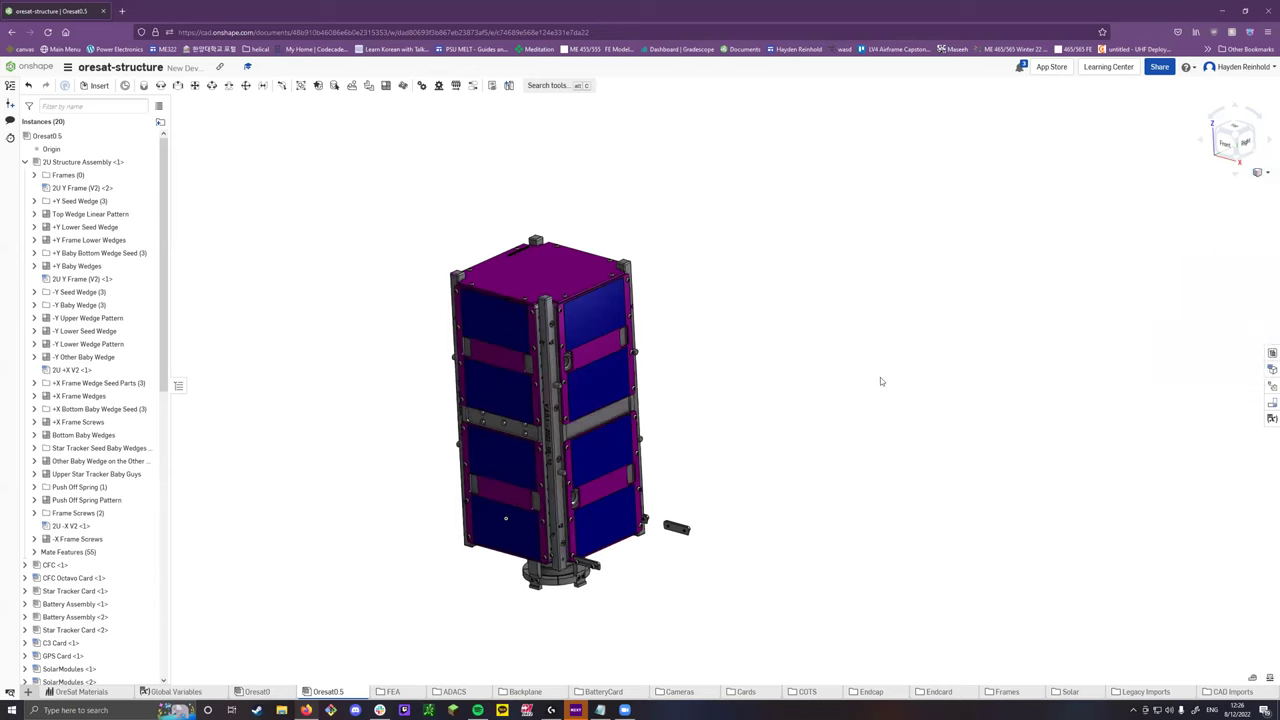
click(593, 371)
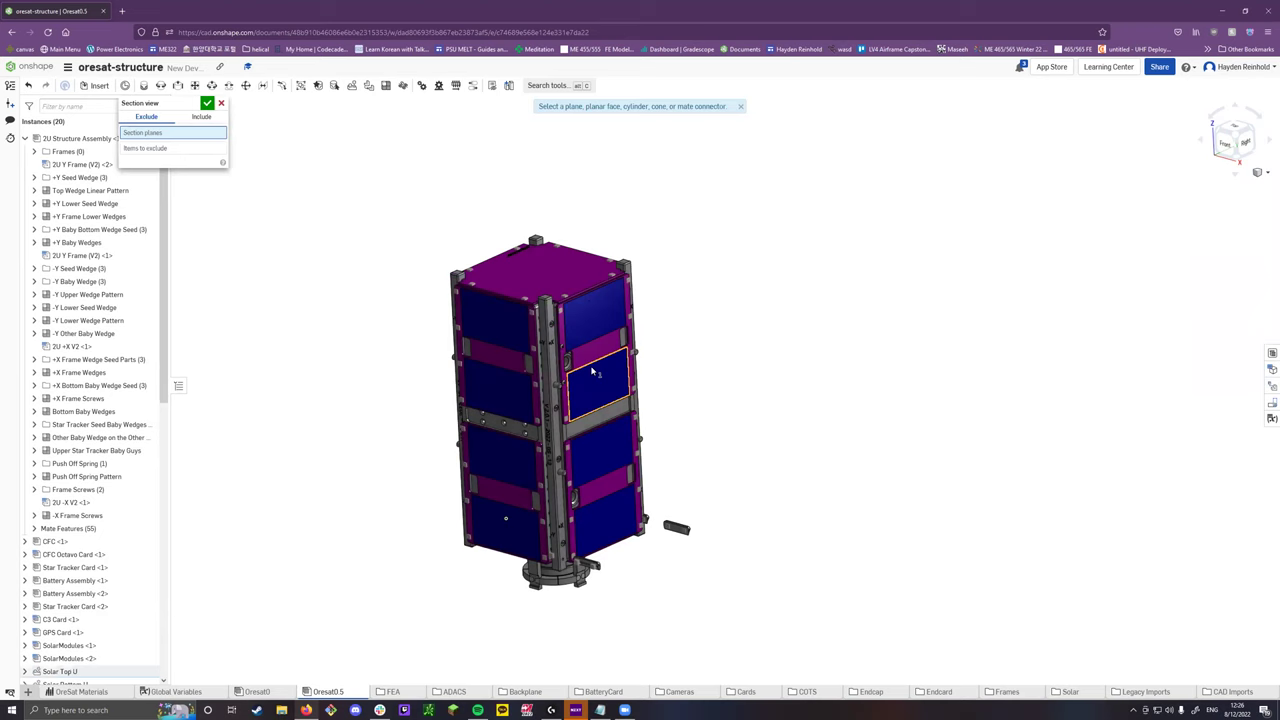
click(208, 103)
Insert the test assembly into Oresat0.5 beside the satellite and move it close to the satellite's upper end.
click(93, 86)
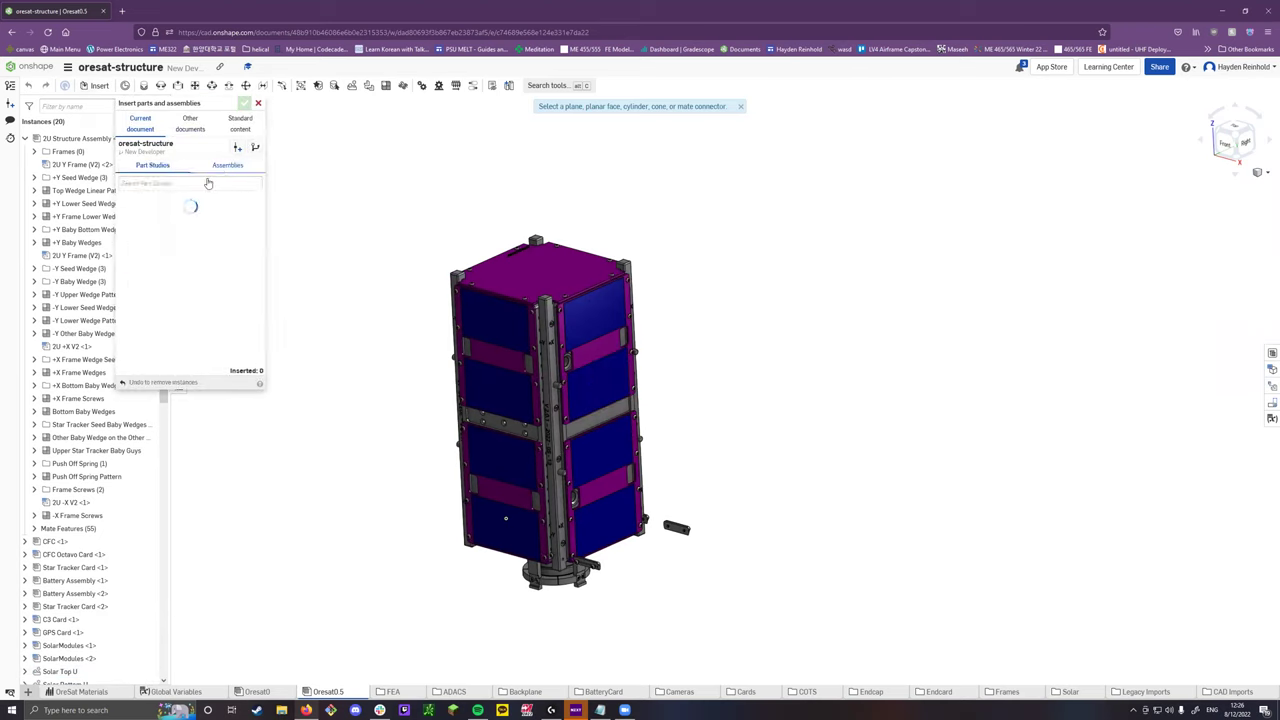
text(f)
click(170, 205)
click(803, 330)
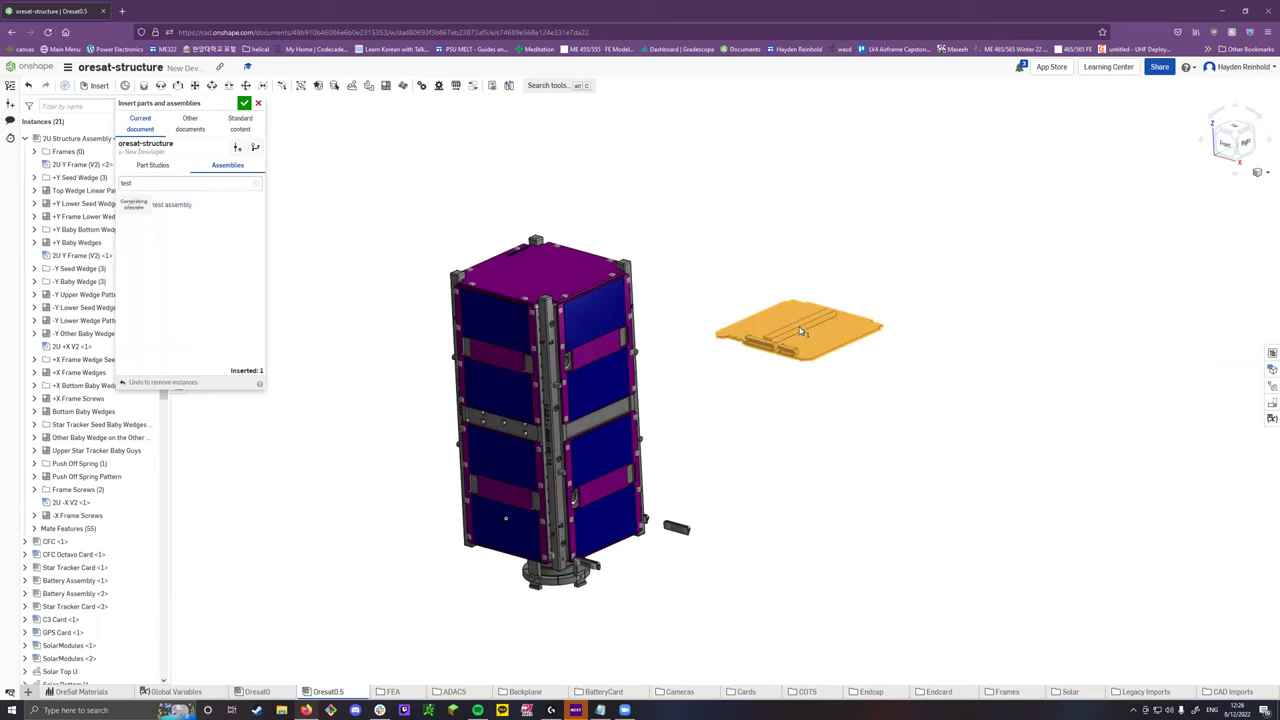
click(244, 104)
key(shift+7)
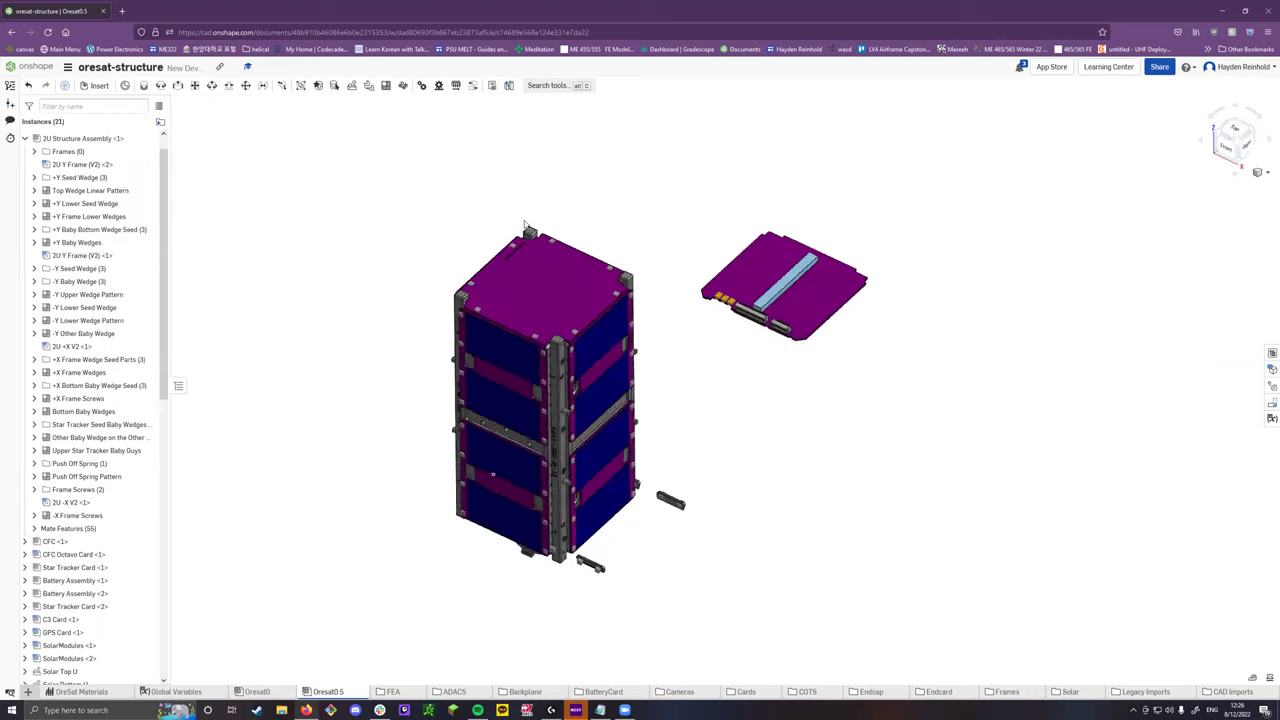
click(808, 295)
drag(706, 245, 615, 172)
click(759, 247)
Create a section view from the upper side solar panel face, shifting the plane about 8 mm inward to expose the card stack.
click(1205, 167)
click(1266, 174)
click(1196, 373)
click(614, 369)
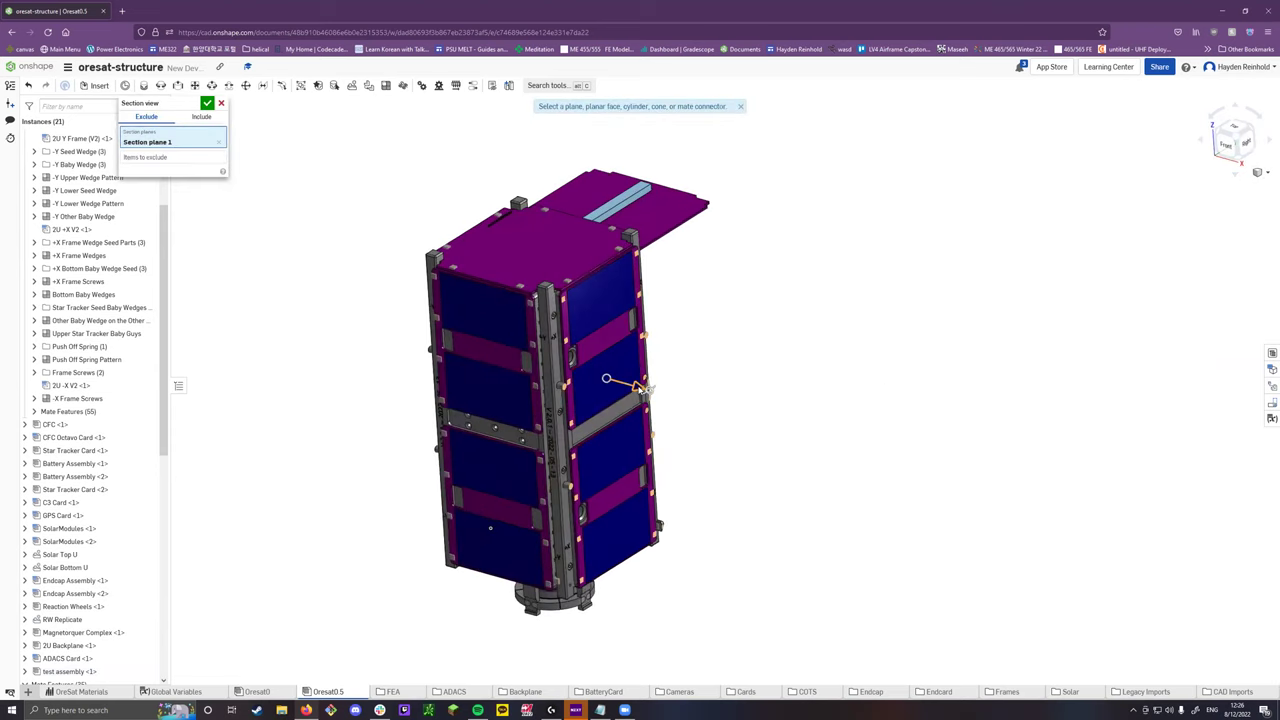
drag(632, 388, 628, 392)
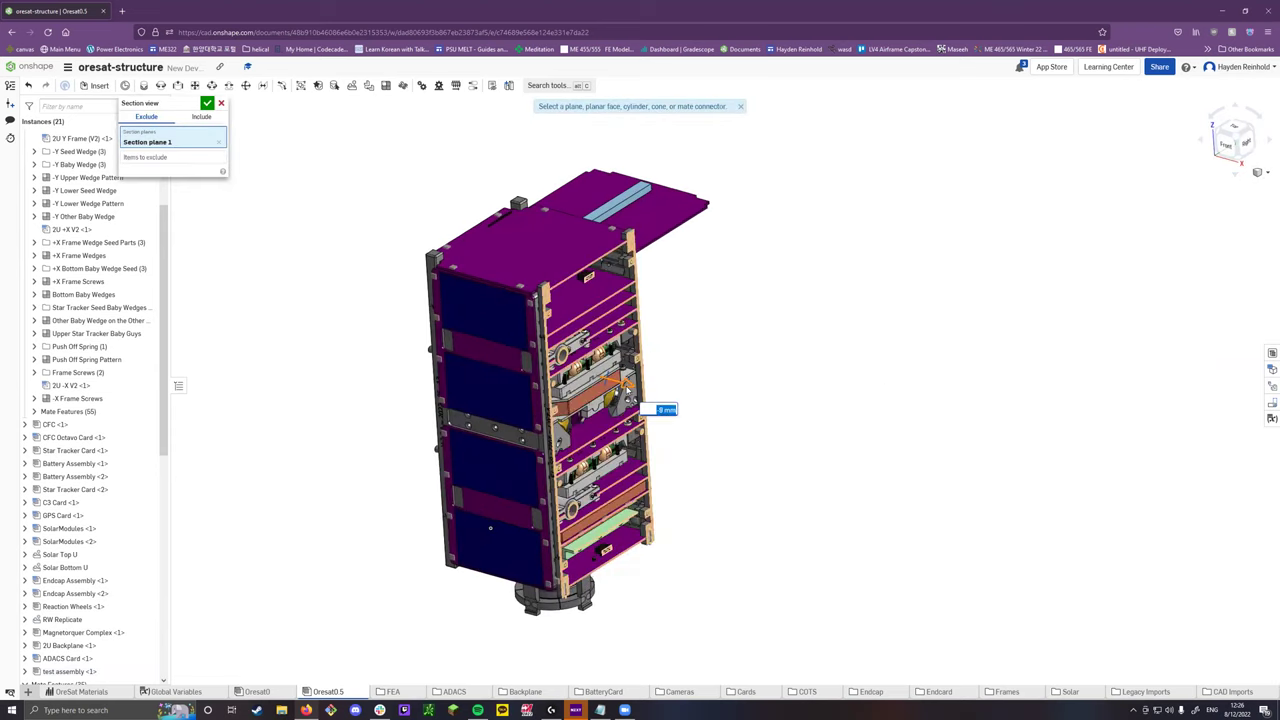
click(207, 103)
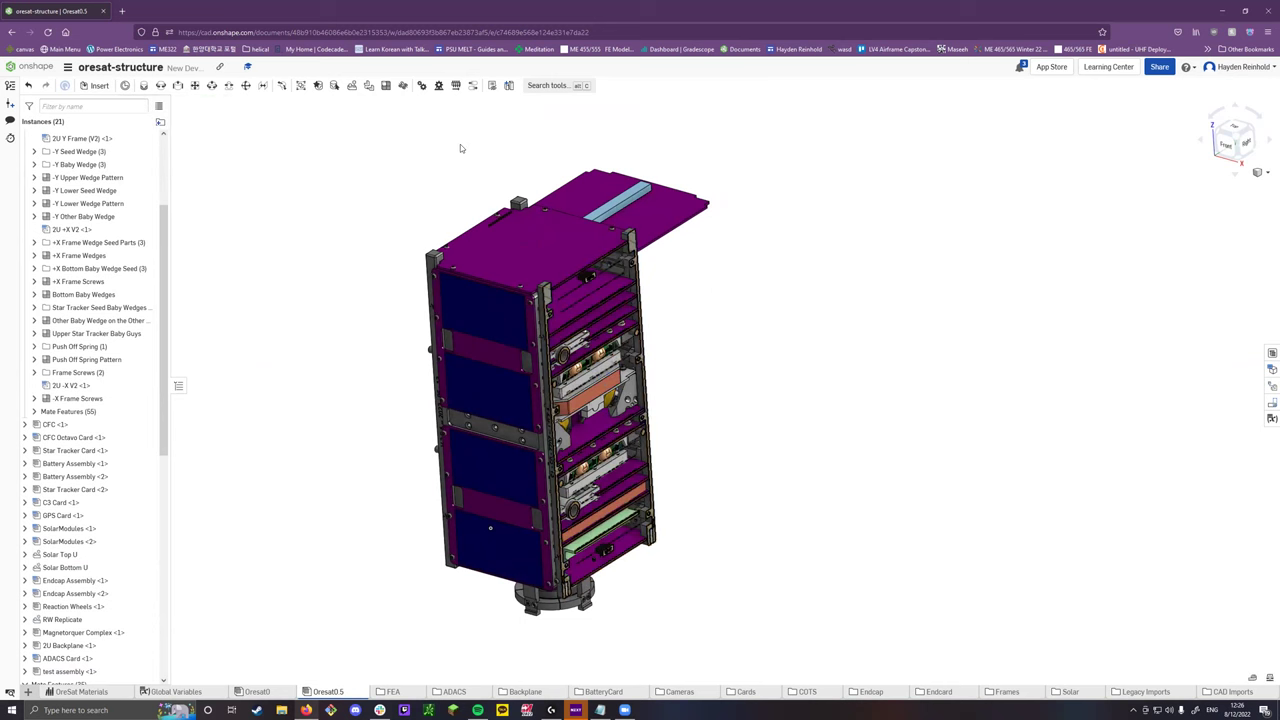
Add a planar mate between the test card's broad face and a cardslot face on the 2U Y Frame, reorienting the mate's secondary axis.
click(195, 86)
scroll(700, 165, up, 5)
scroll(697, 172, up, 3)
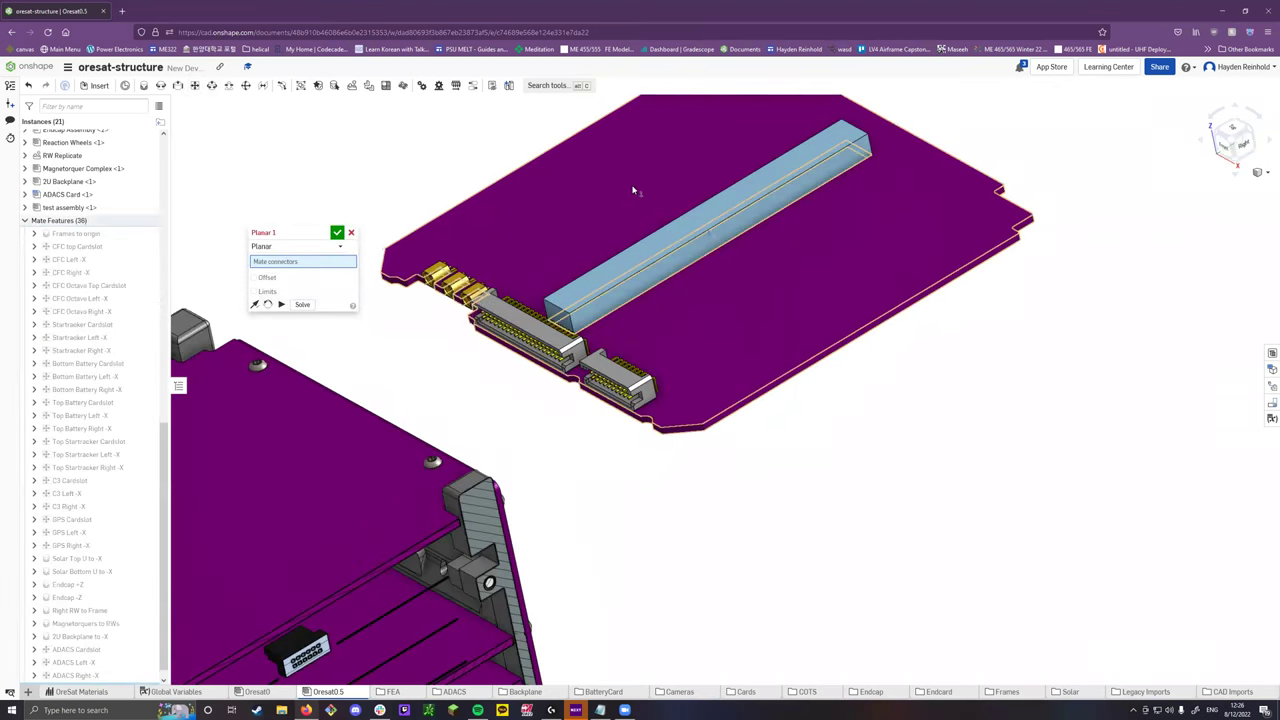
click(709, 235)
scroll(680, 255, down, 8)
right_drag(522, 354, 484, 368)
scroll(465, 463, up, 5)
scroll(465, 463, up, 5)
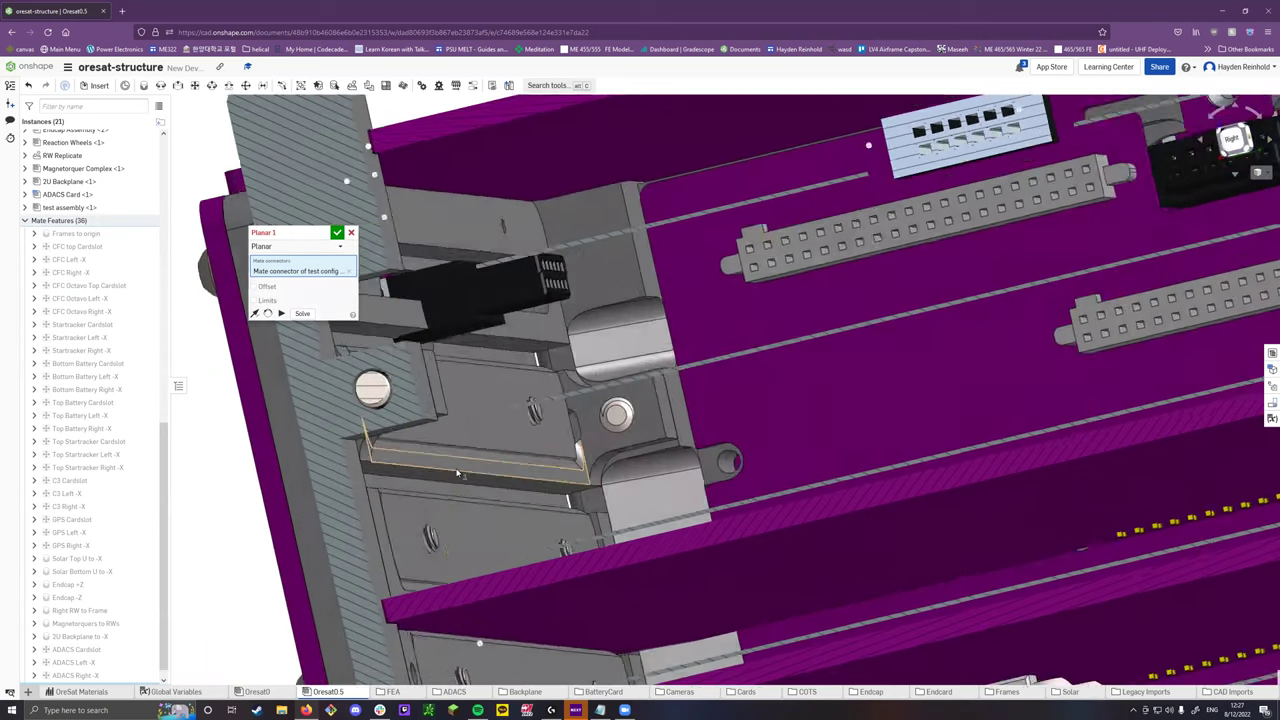
scroll(404, 481, up, 4)
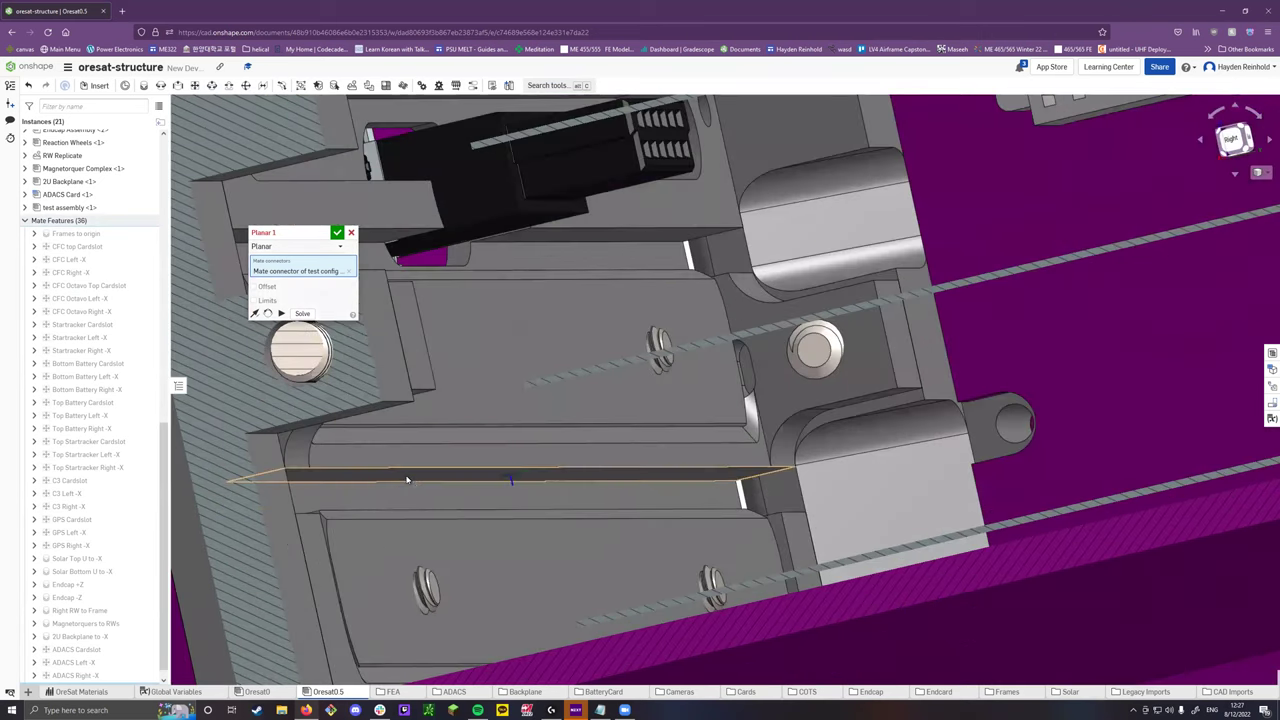
click(407, 508)
scroll(407, 508, down, 5)
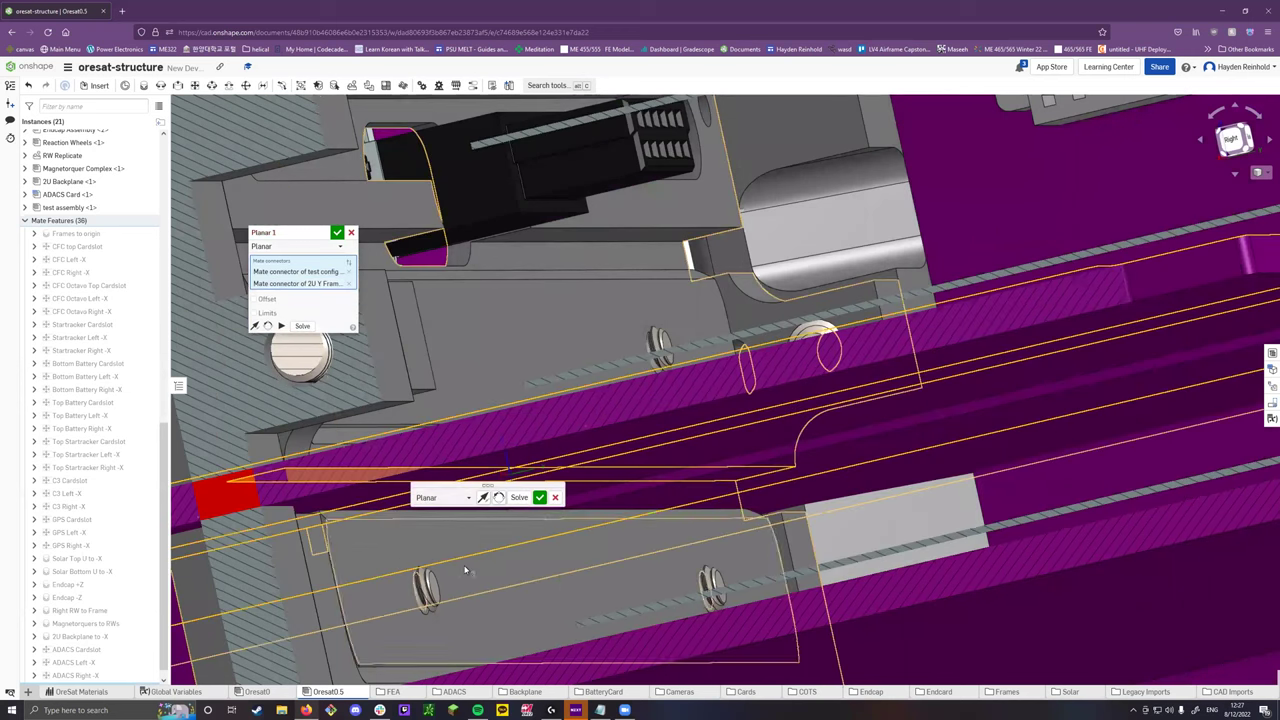
scroll(600, 470, down, 3)
scroll(600, 505, down, 8)
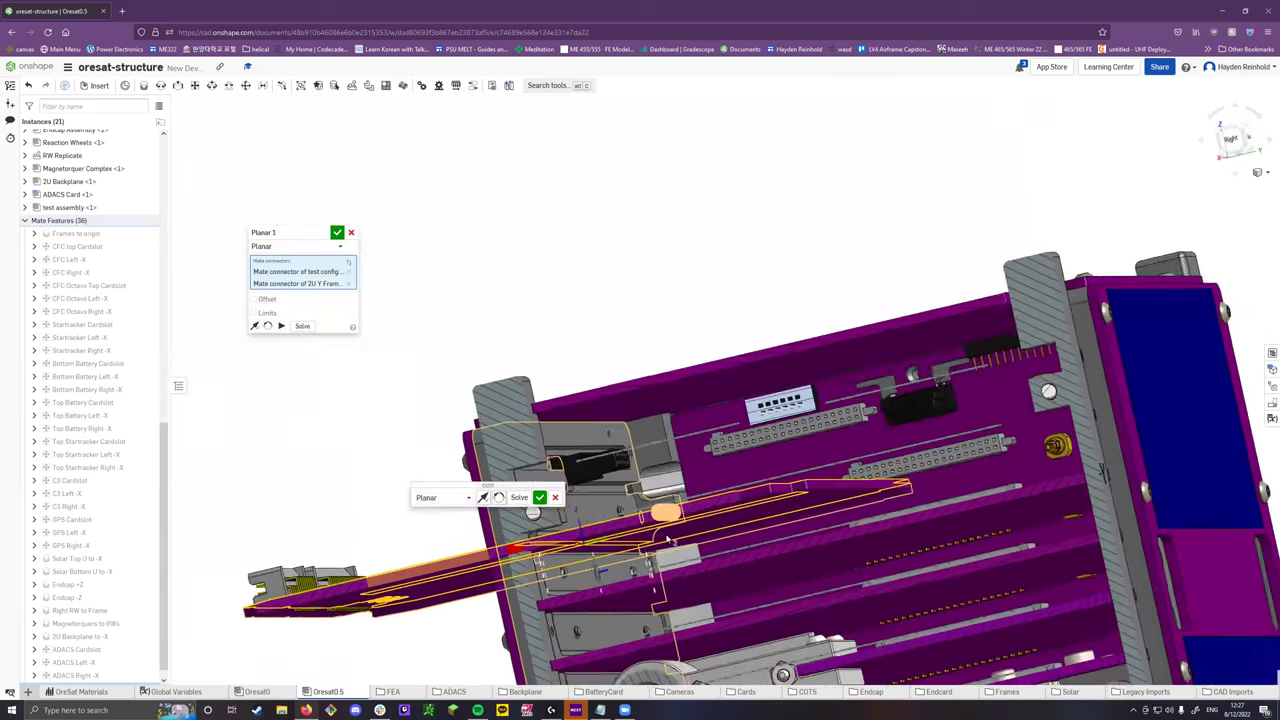
click(499, 498)
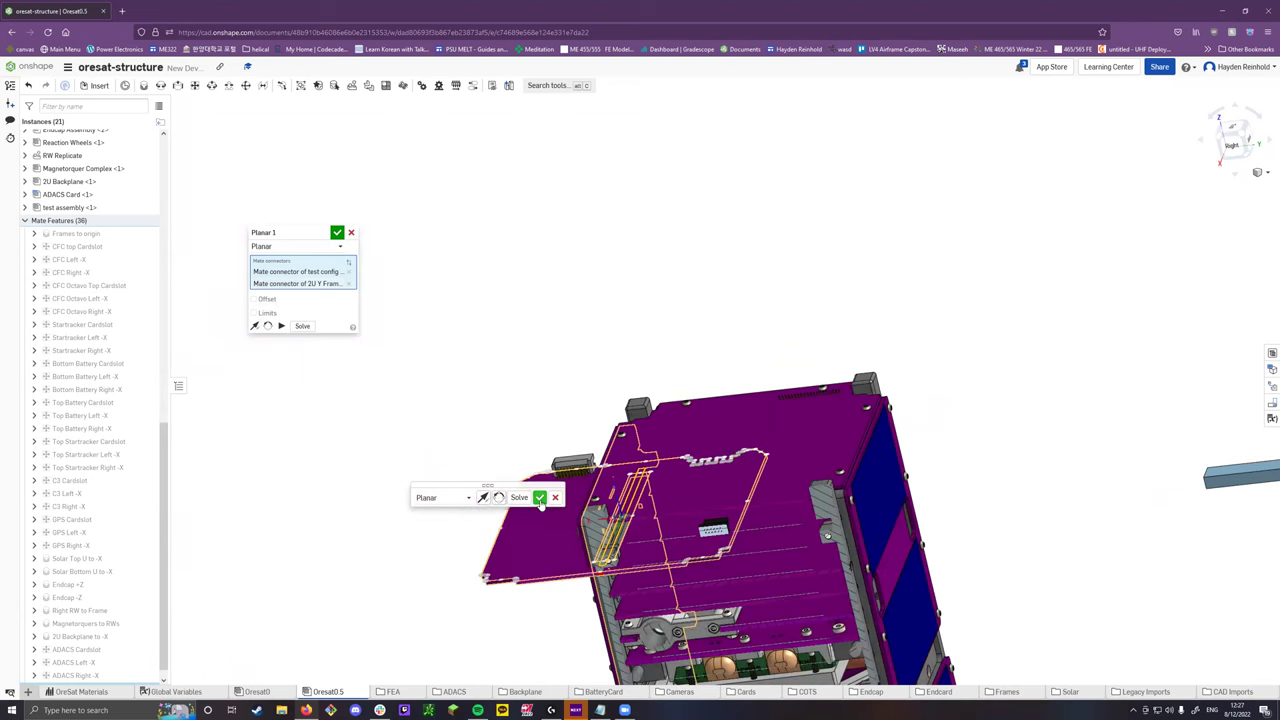
click(541, 499)
Add a planar mate between the test card's angled corner edge near the connectors and the matching inner face of the 2U -X V2 frame.
key(p)
right_drag(548, 504, 741, 521)
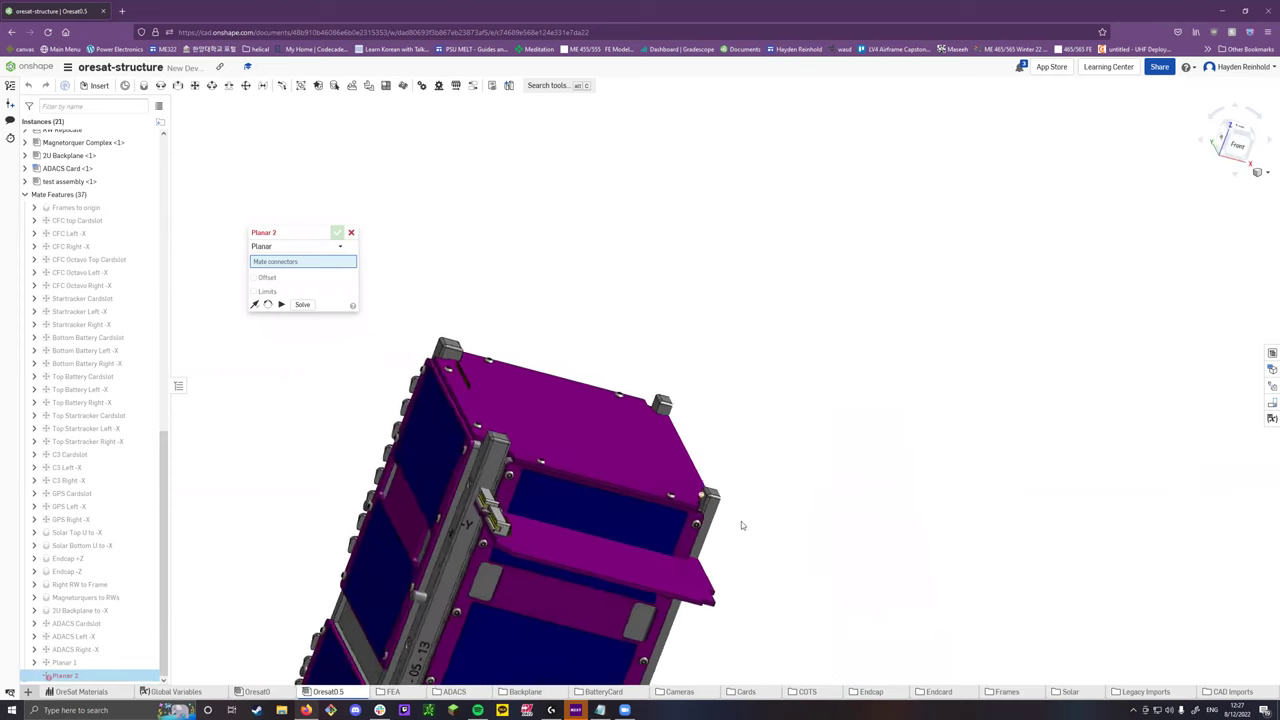
scroll(432, 582, up, 5)
scroll(432, 582, up, 2)
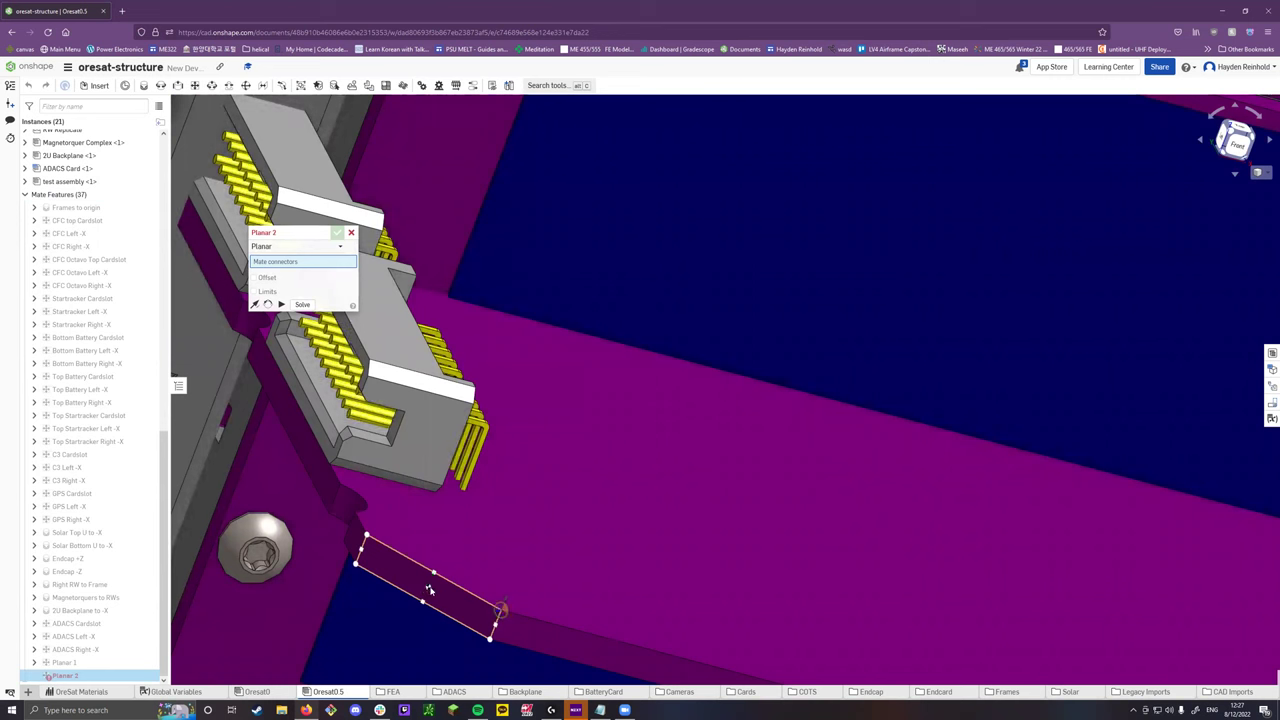
click(448, 604)
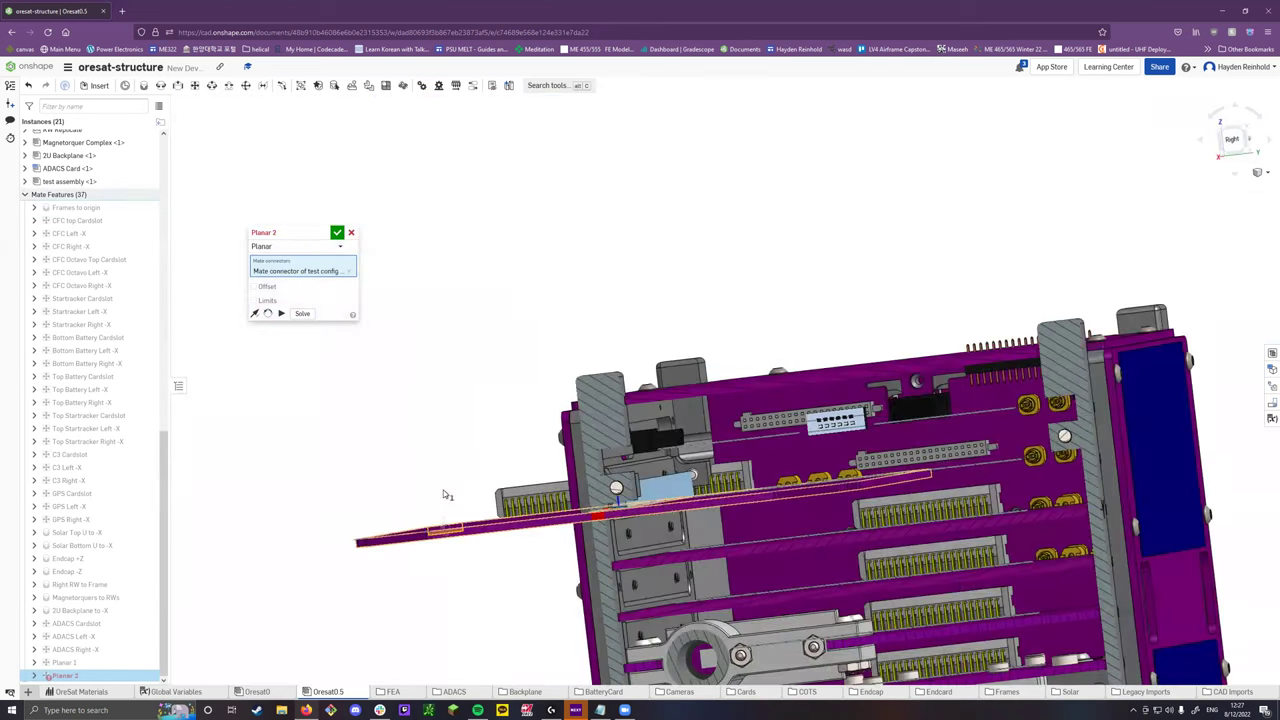
scroll(714, 530, up, 5)
scroll(716, 533, down, 2)
click(712, 530)
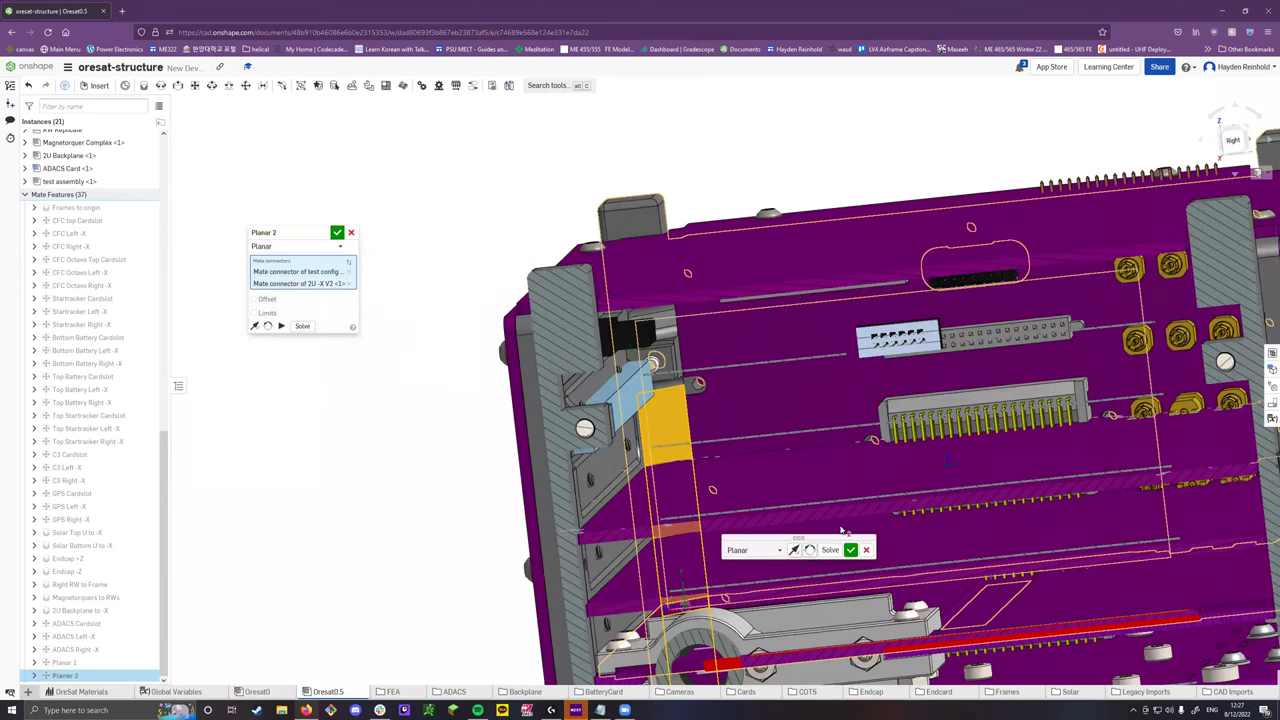
key(Return)
Add a planar mate between the test card's opposite angled corner edge and the matching inner face of the 2U -X V2 frame.
right_drag(758, 508, 538, 508)
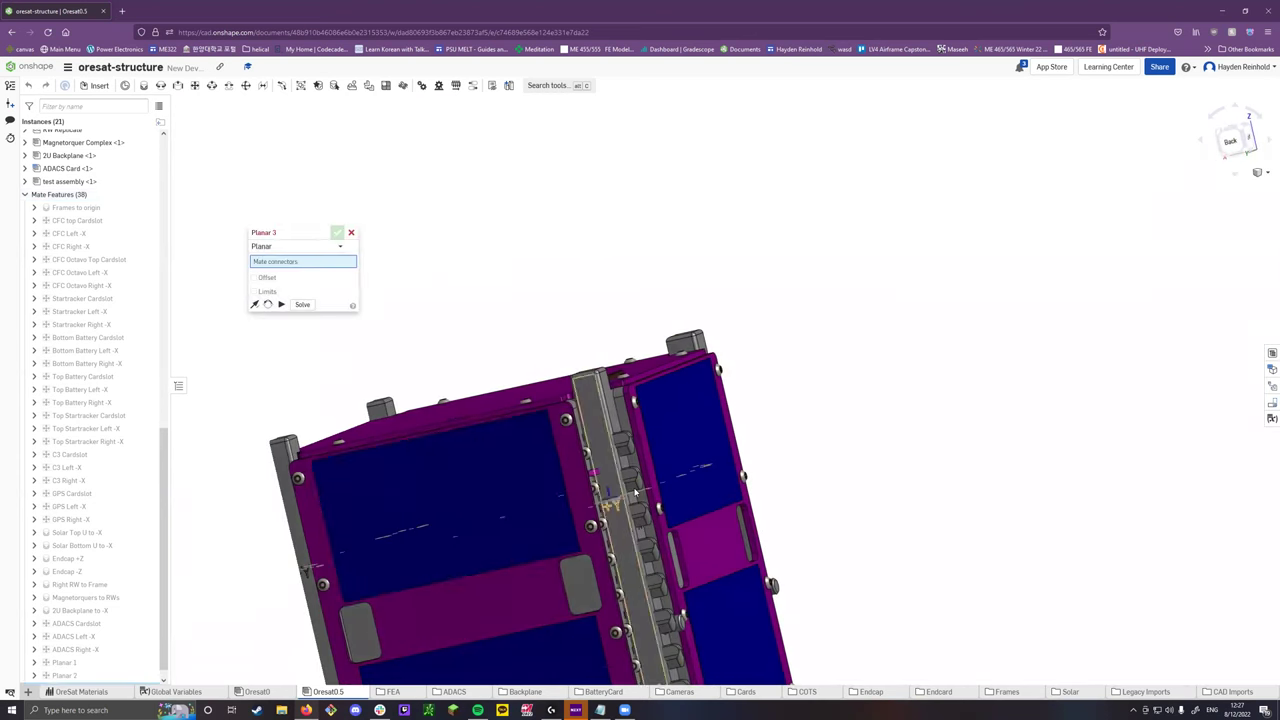
scroll(538, 508, up, 5)
scroll(395, 530, up, 5)
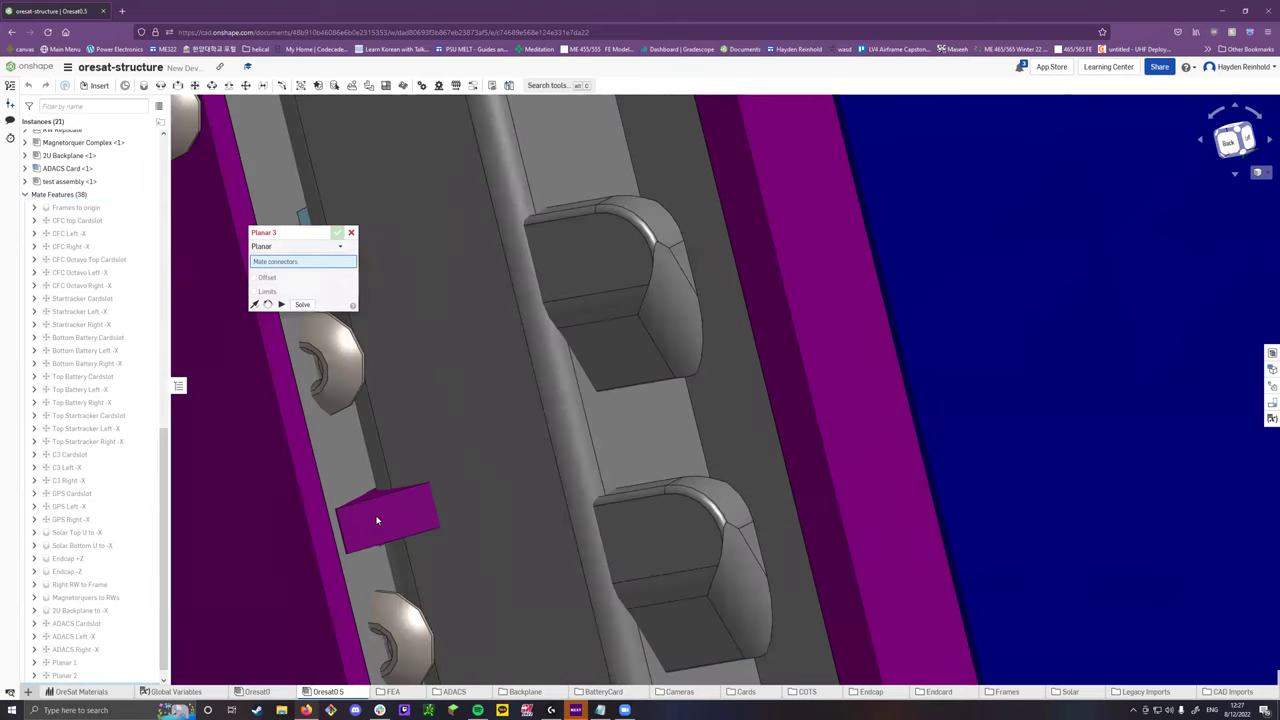
click(400, 518)
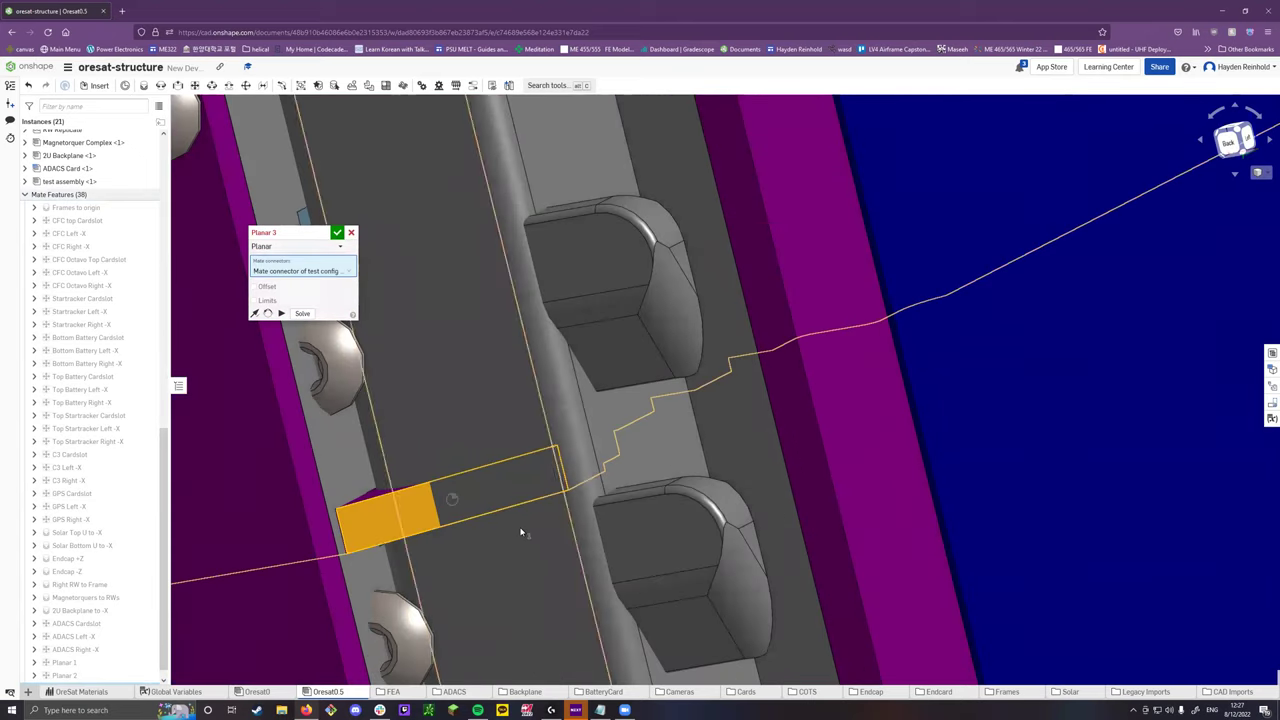
scroll(520, 530, down, 8)
scroll(726, 486, down, 3)
scroll(726, 486, up, 4)
right_drag(726, 486, 465, 514)
right_drag(582, 530, 720, 528)
scroll(768, 527, up, 6)
scroll(768, 527, down, 3)
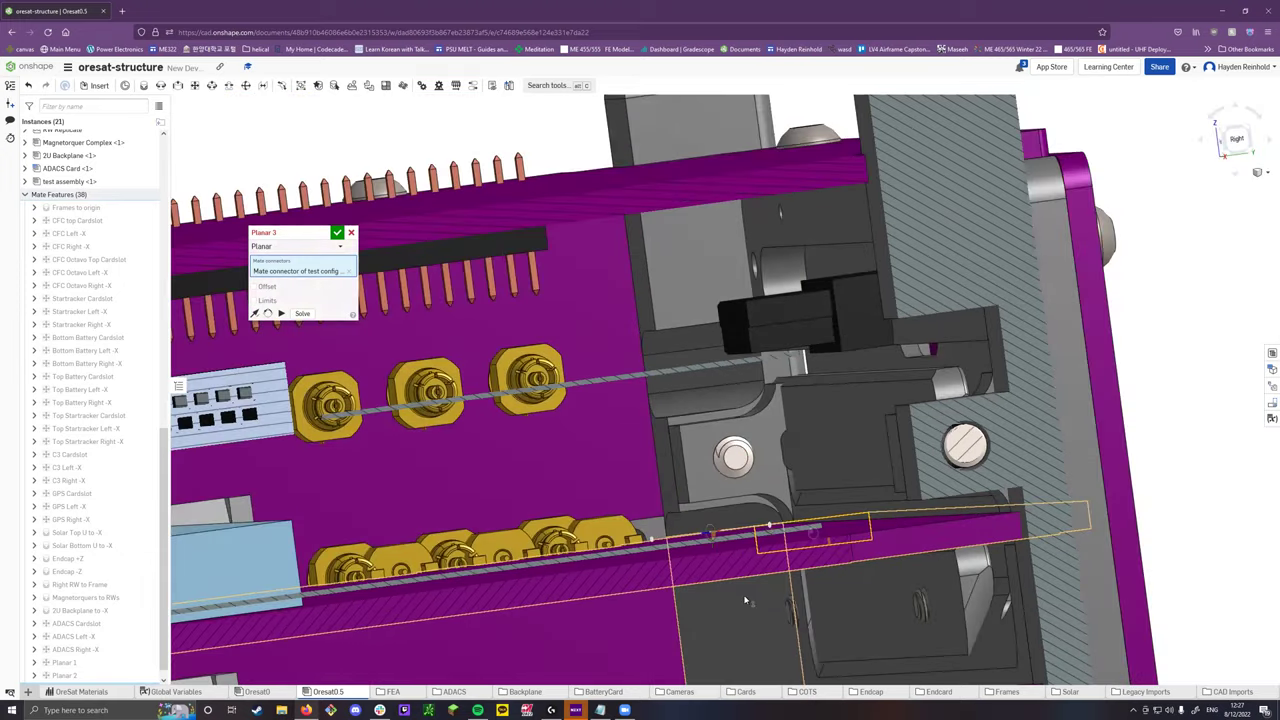
click(745, 614)
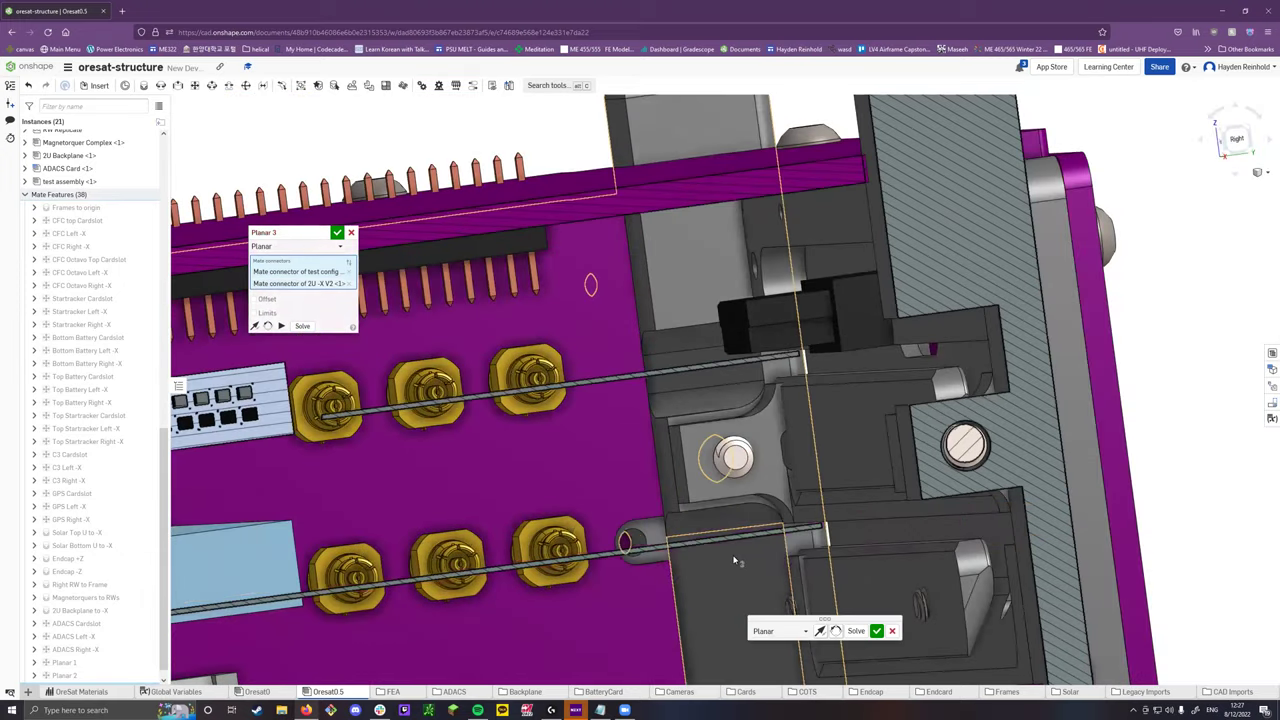
scroll(760, 615, down, 5)
click(876, 631)
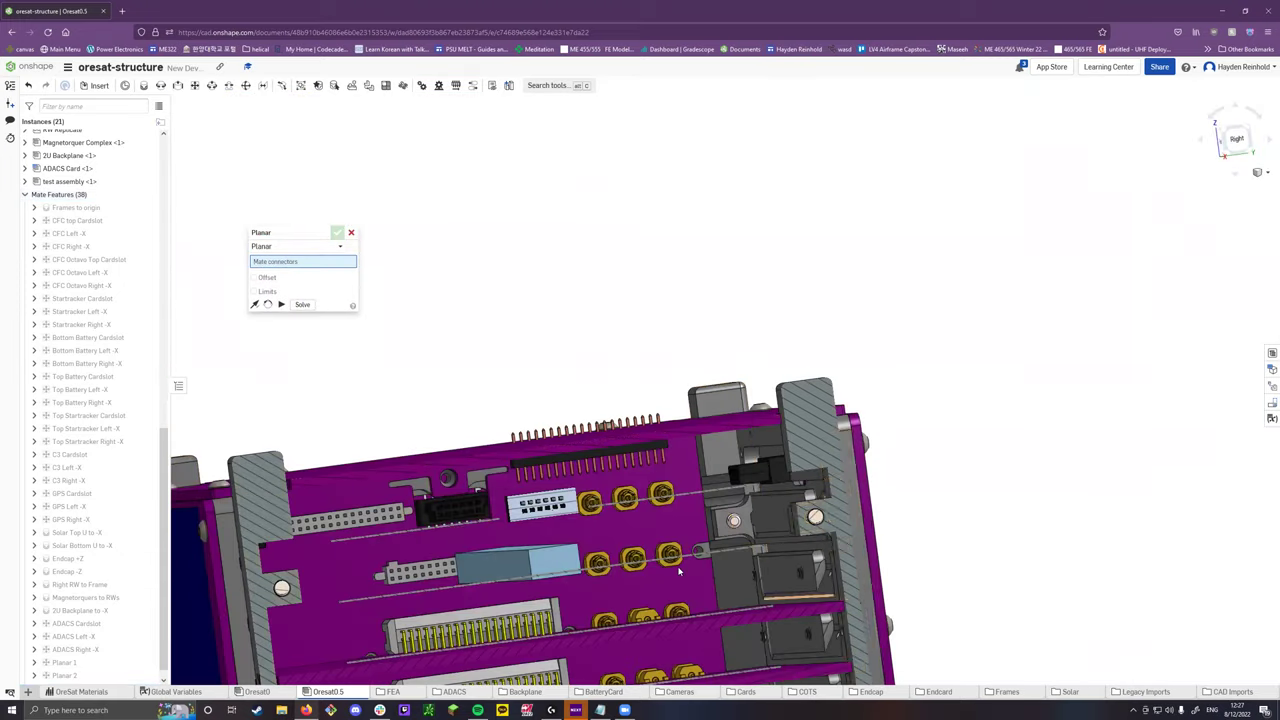
scroll(620, 580, down, 3)
click(352, 232)
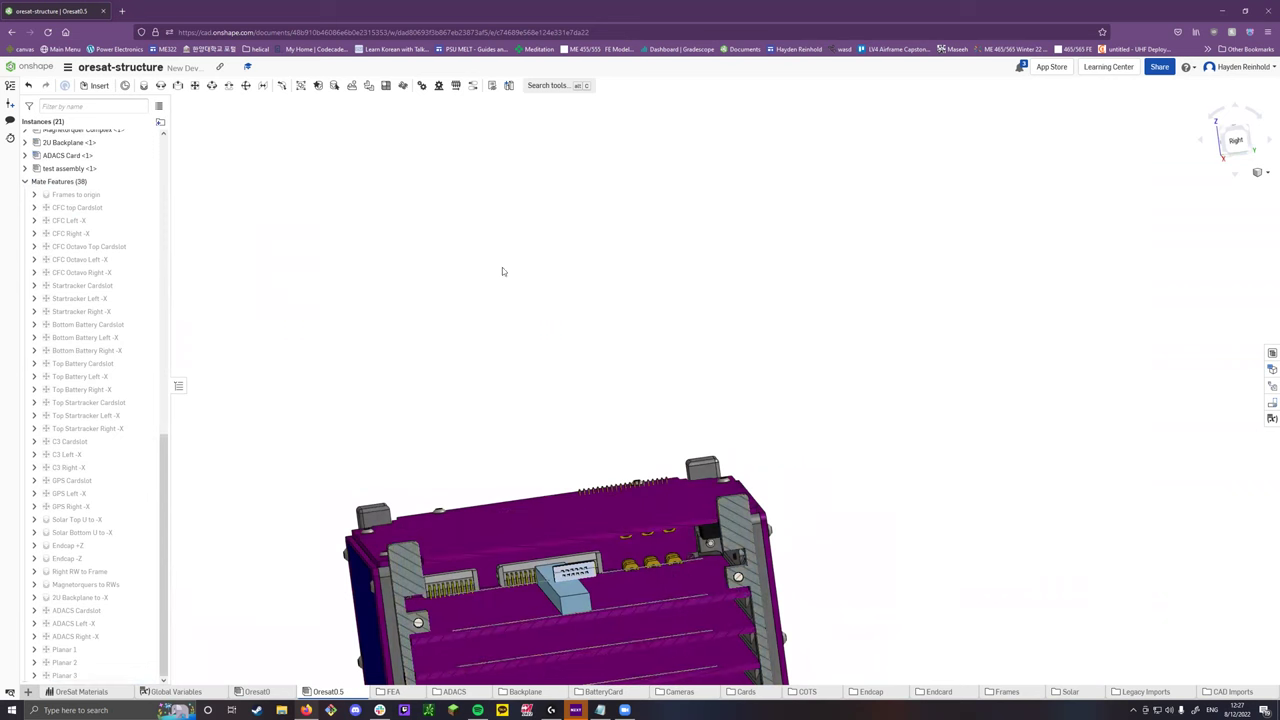
Inspect how the mated test card sits in its cardslot relative to the frame, connectors and neighbouring cards.
scroll(607, 471, up, 5)
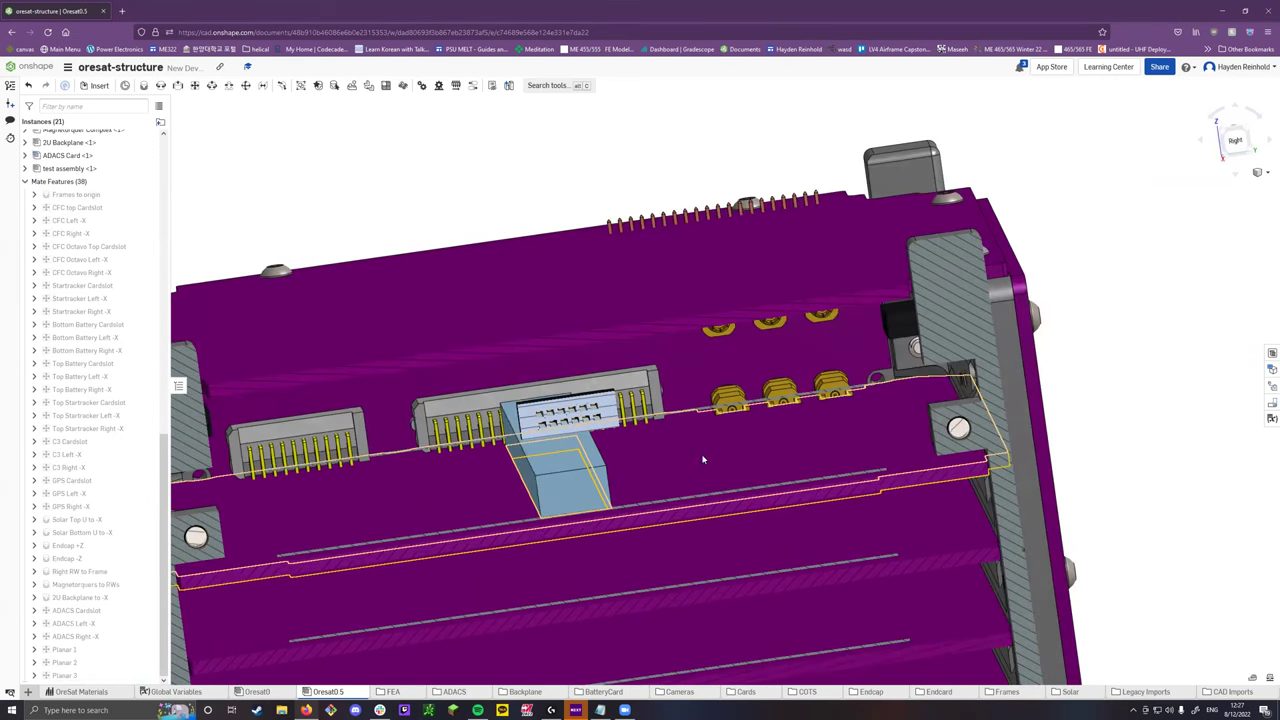
scroll(696, 460, up, 5)
scroll(697, 397, down, 3)
scroll(697, 397, down, 3)
scroll(380, 423, up, 10)
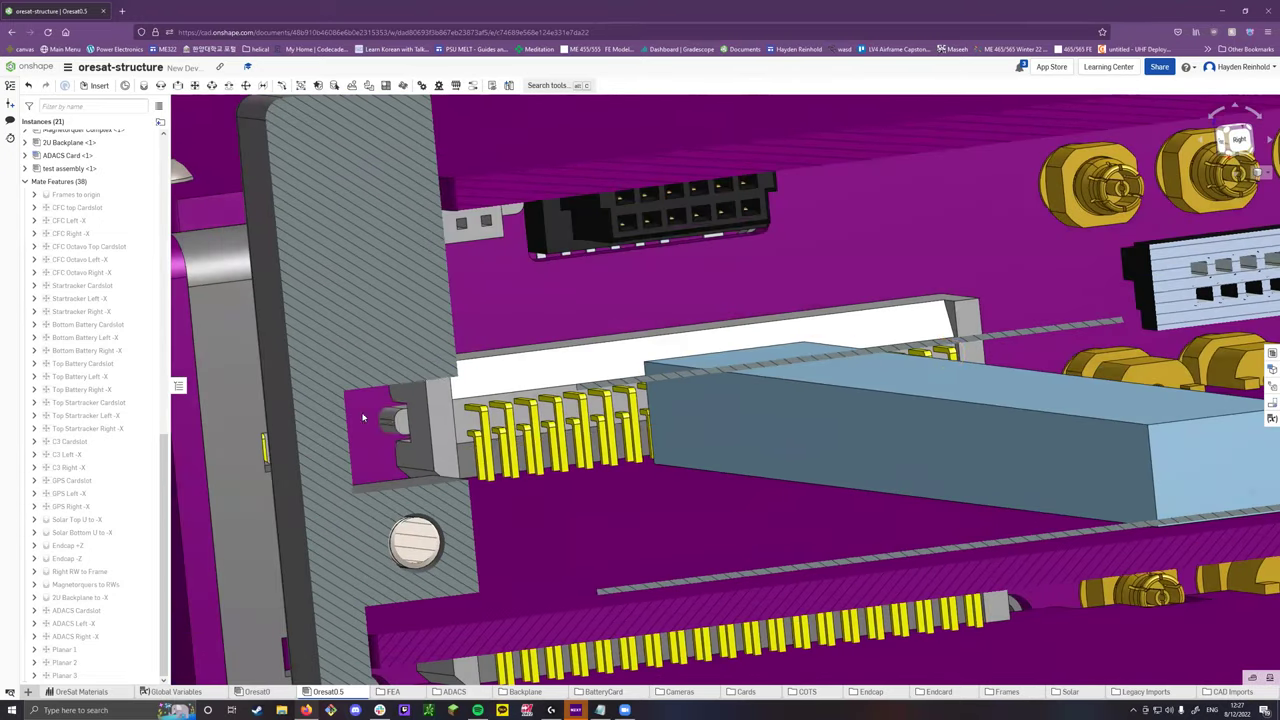
scroll(510, 470, down, 6)
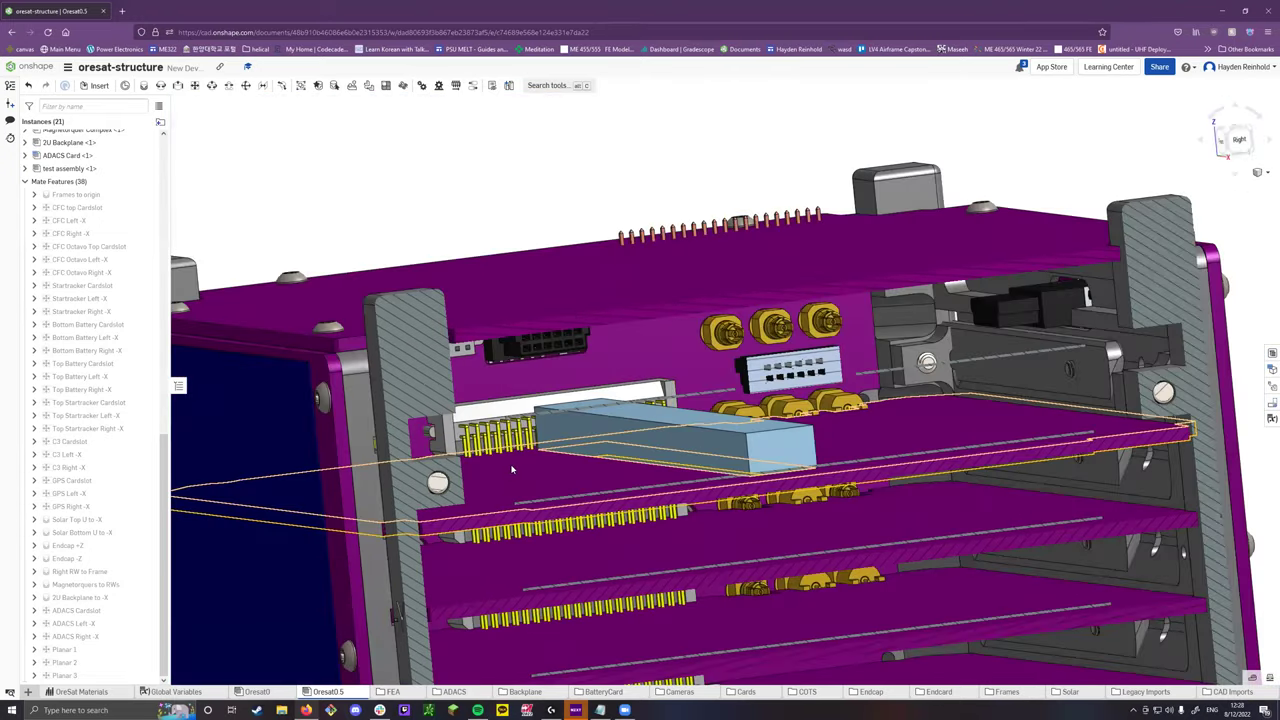
scroll(218, 558, down, 5)
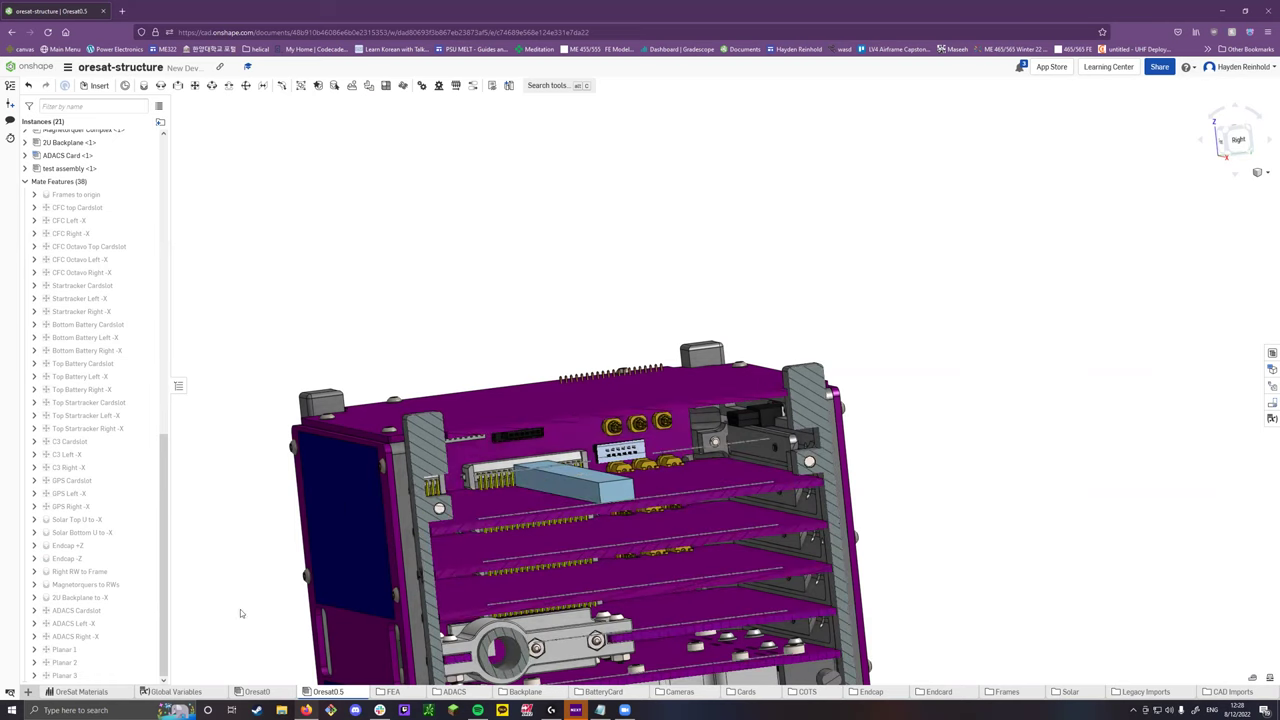
Rename the test card's first planar mate as "test assembly cardslot".
right_click(62, 649)
click(102, 498)
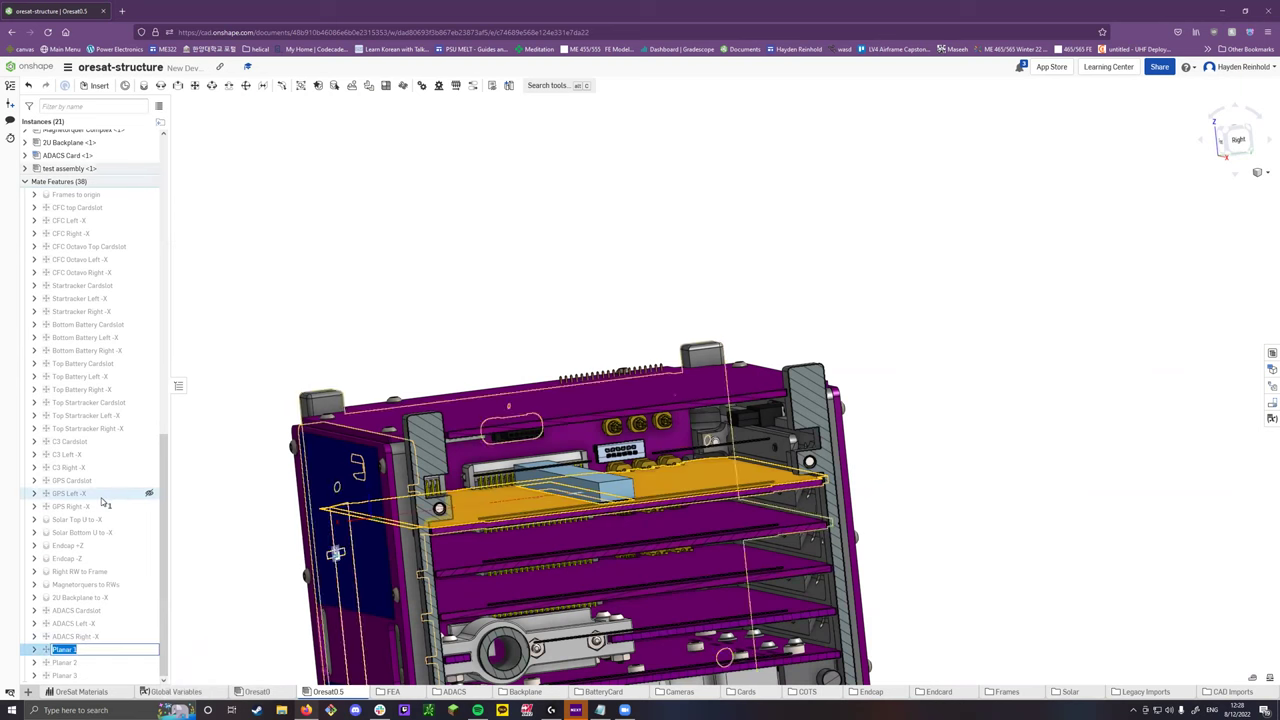
text(test assembly cardslot)
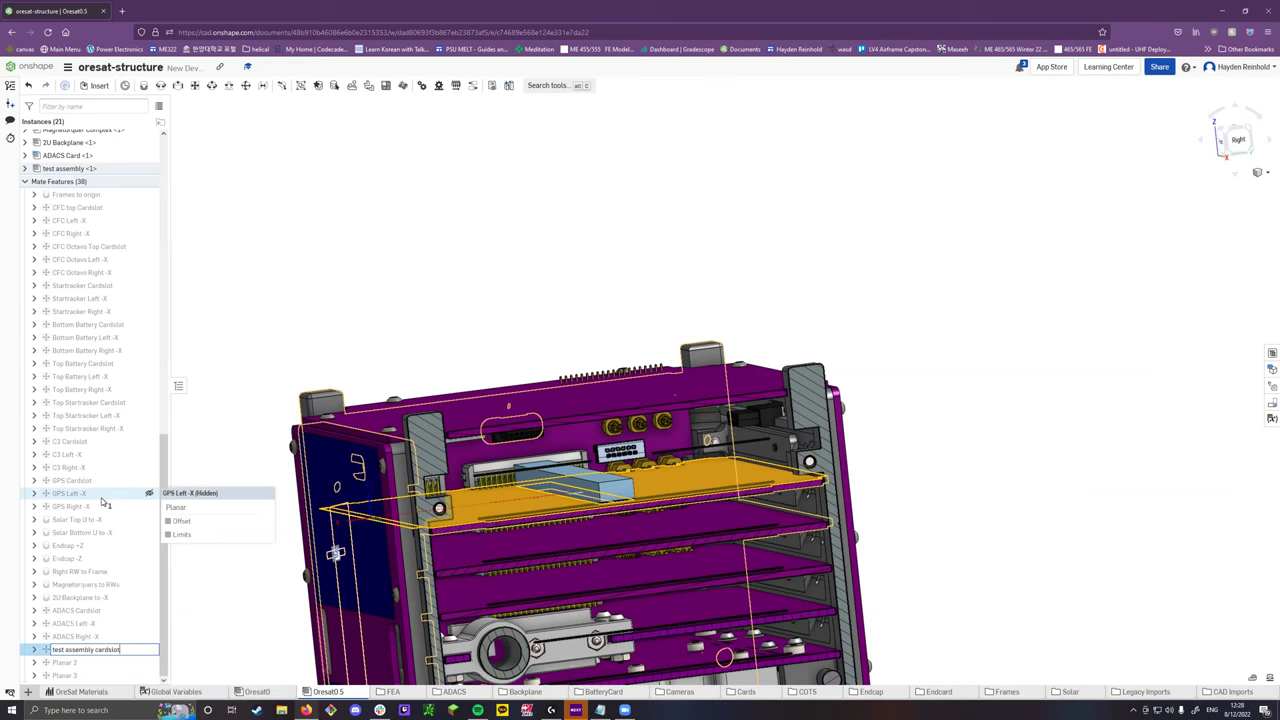
key(Return)
Rename the test card's remaining two planar mates as "-x left" and "-x right".
right_click(119, 664)
click(186, 510)
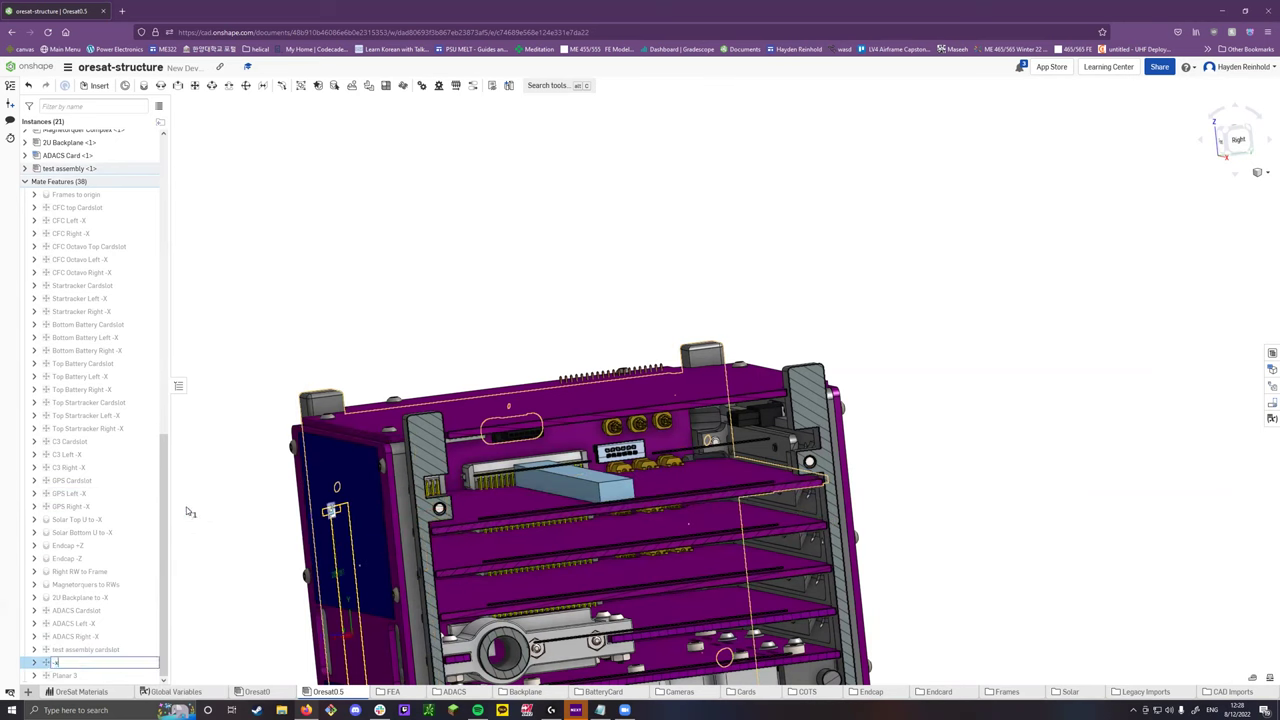
key(Escape)
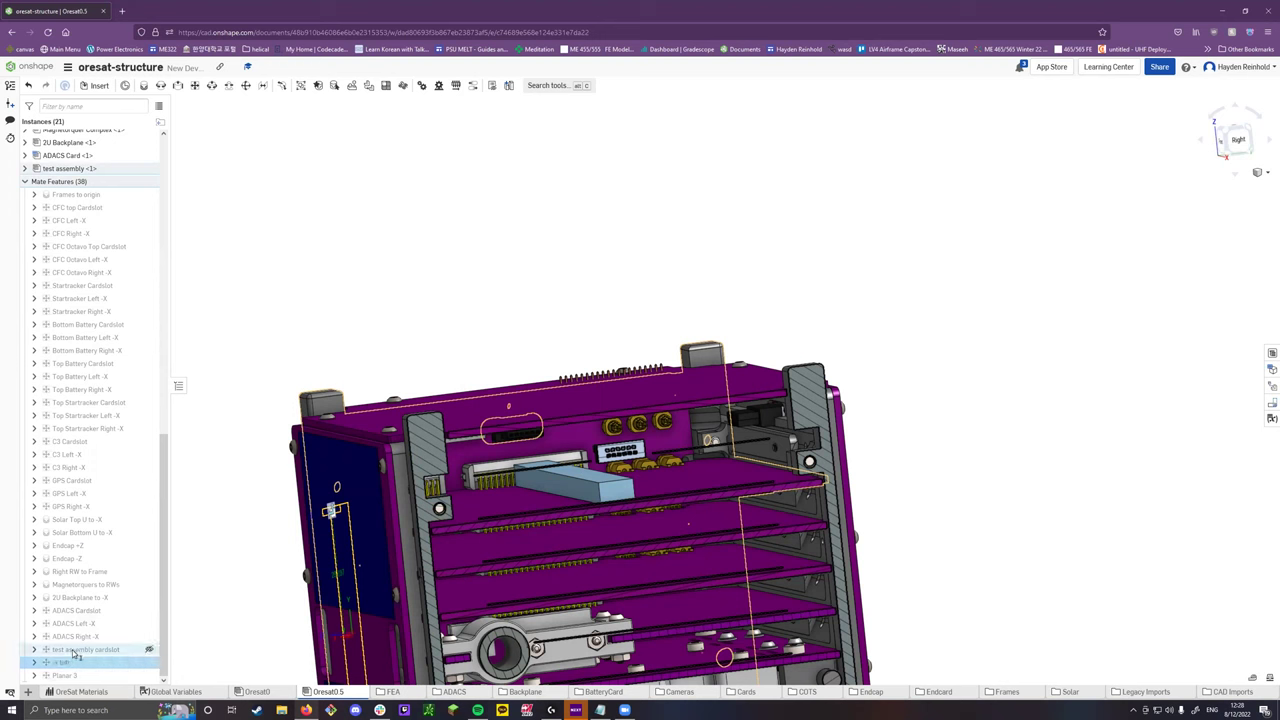
right_click(124, 674)
click(179, 524)
key(Escape)
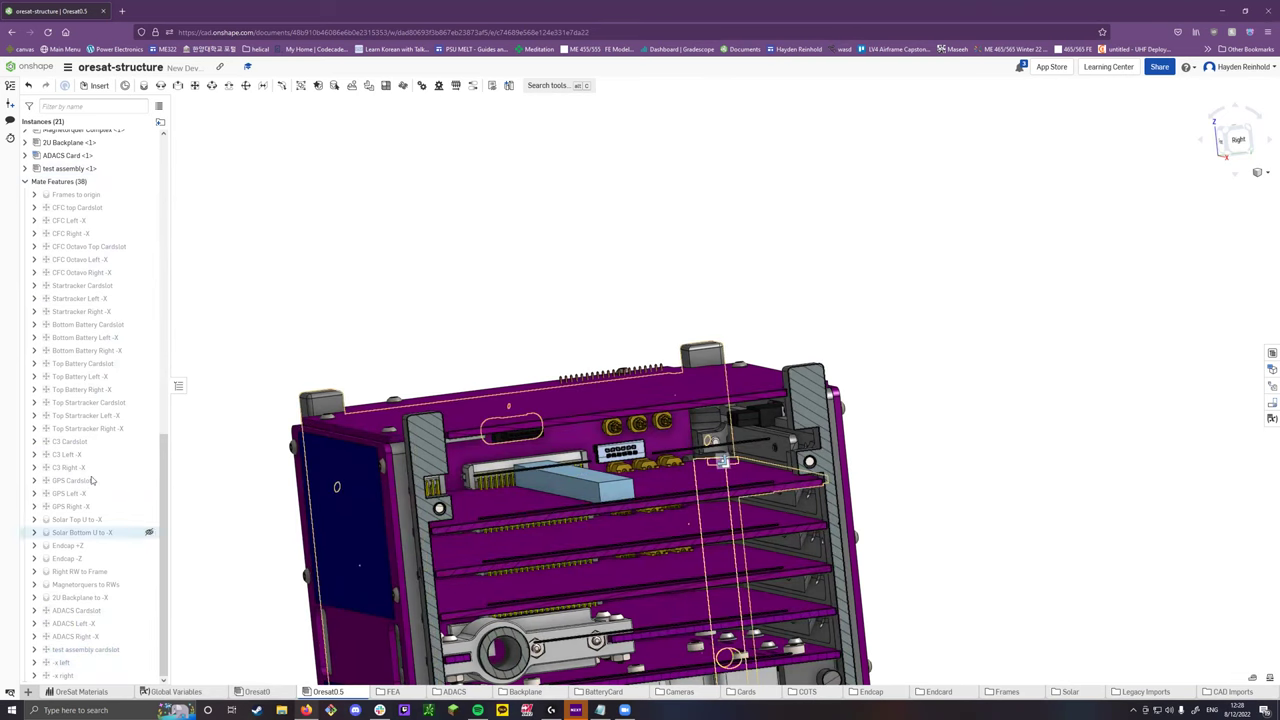
Turn off the section view to show the complete satellite.
right_drag(330, 510, 468, 317)
scroll(458, 314, down, 3)
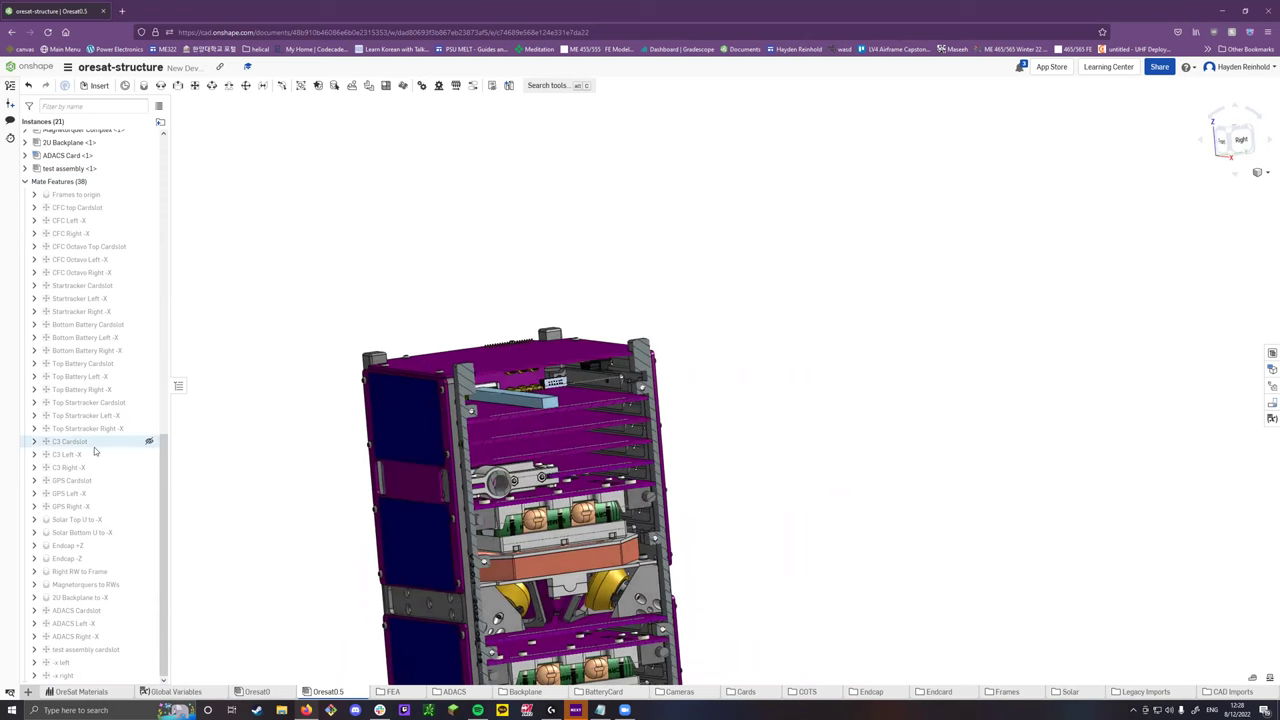
scroll(77, 457, up, 5)
scroll(77, 457, up, 1)
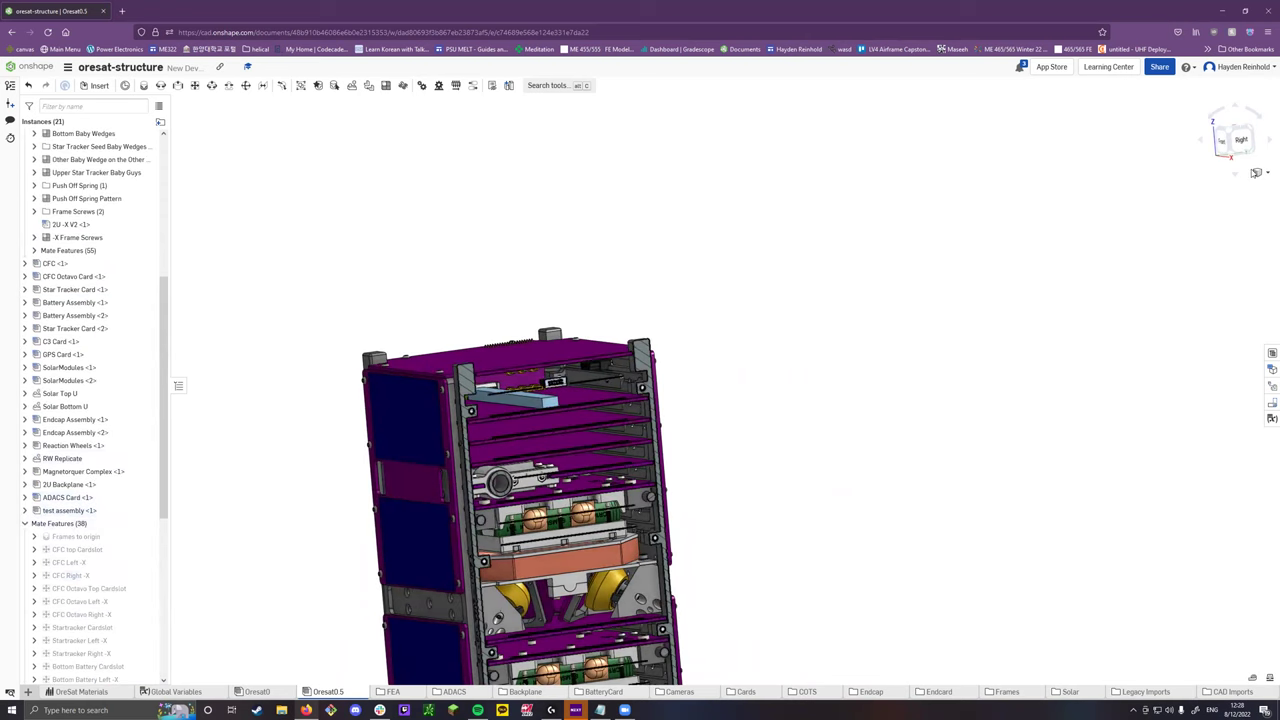
click(1263, 172)
click(1198, 378)
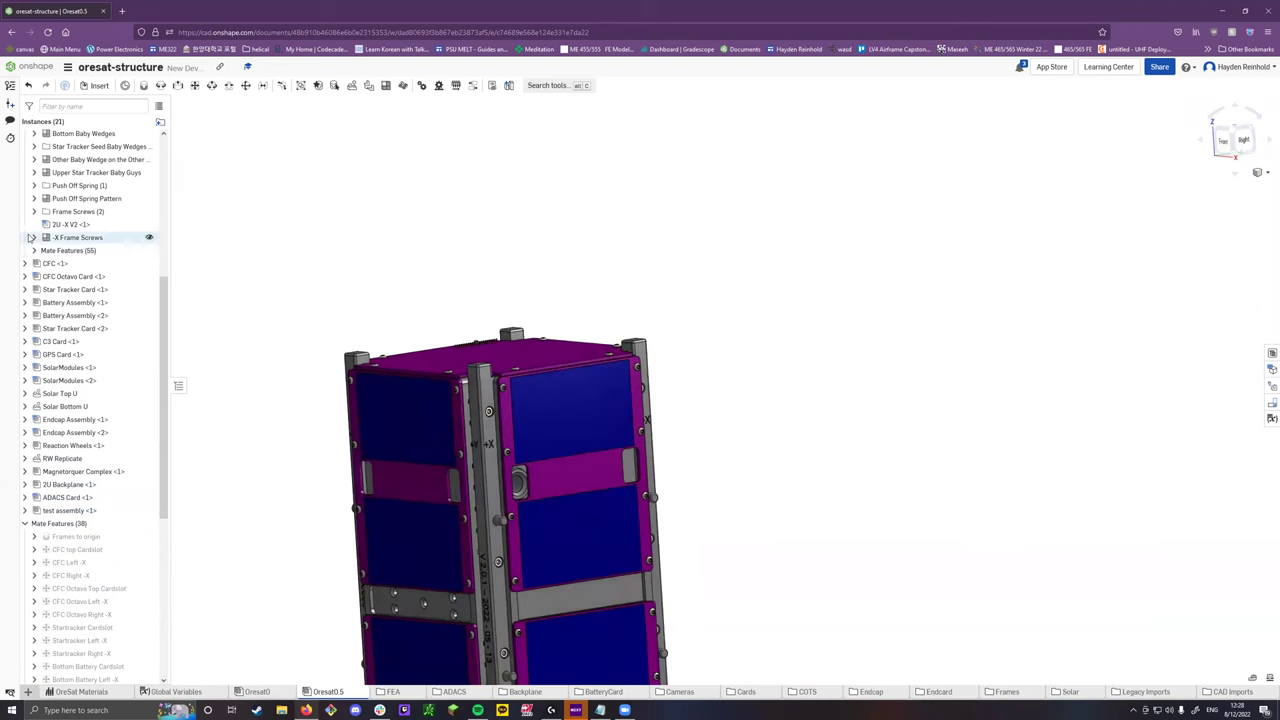
Collapse the 2U Structure Assembly, expand the Solar Top U and Solar Bottom U replicates, and hide both of them.
scroll(60, 255, up, 5)
click(25, 161)
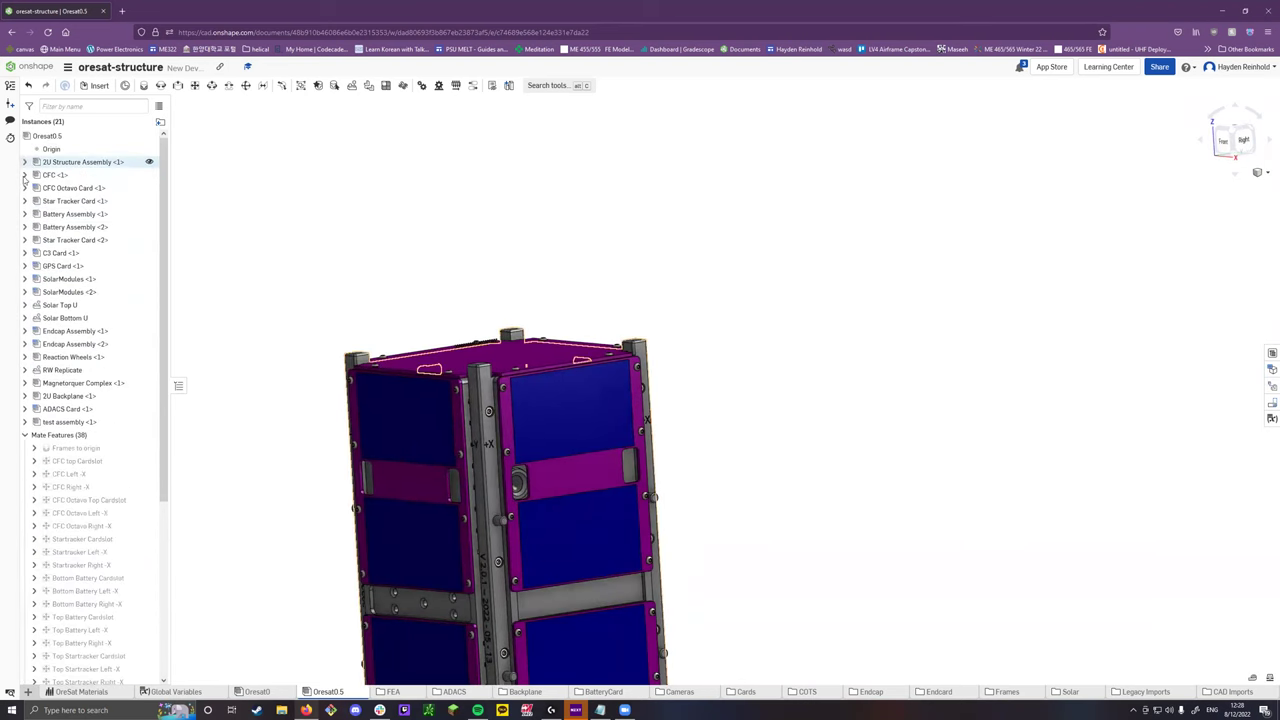
click(24, 305)
click(25, 370)
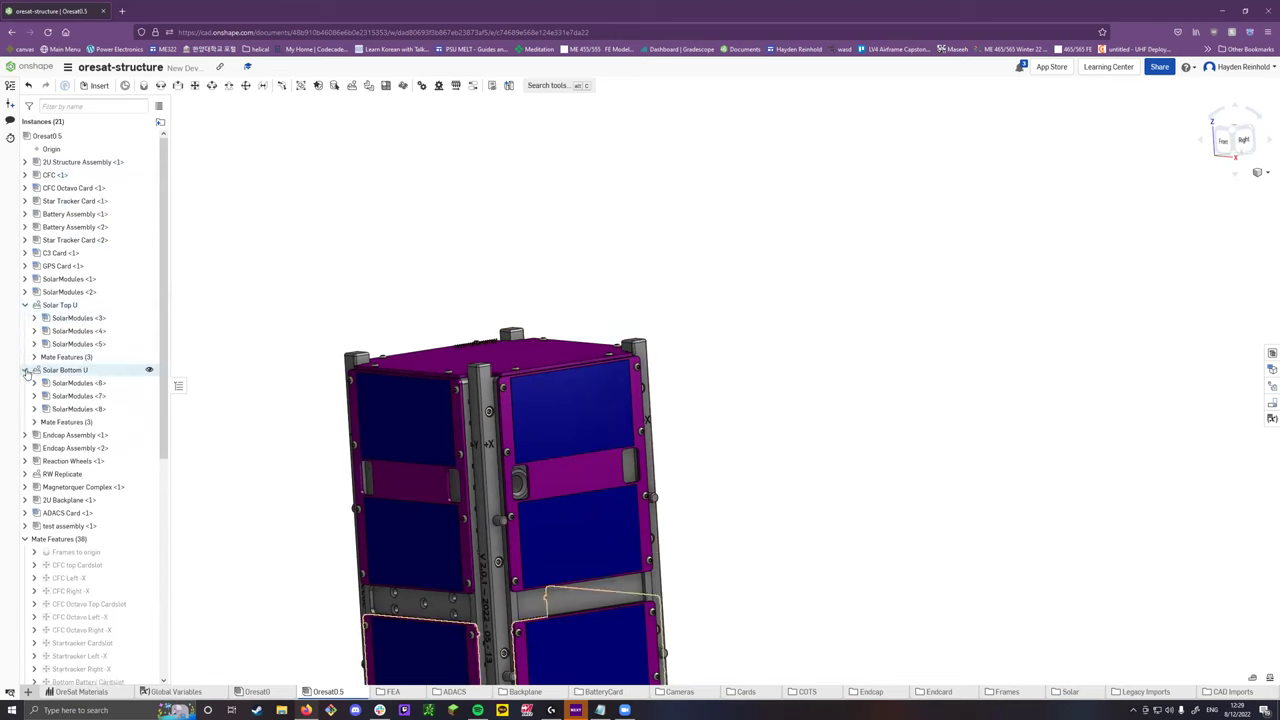
click(149, 370)
click(149, 305)
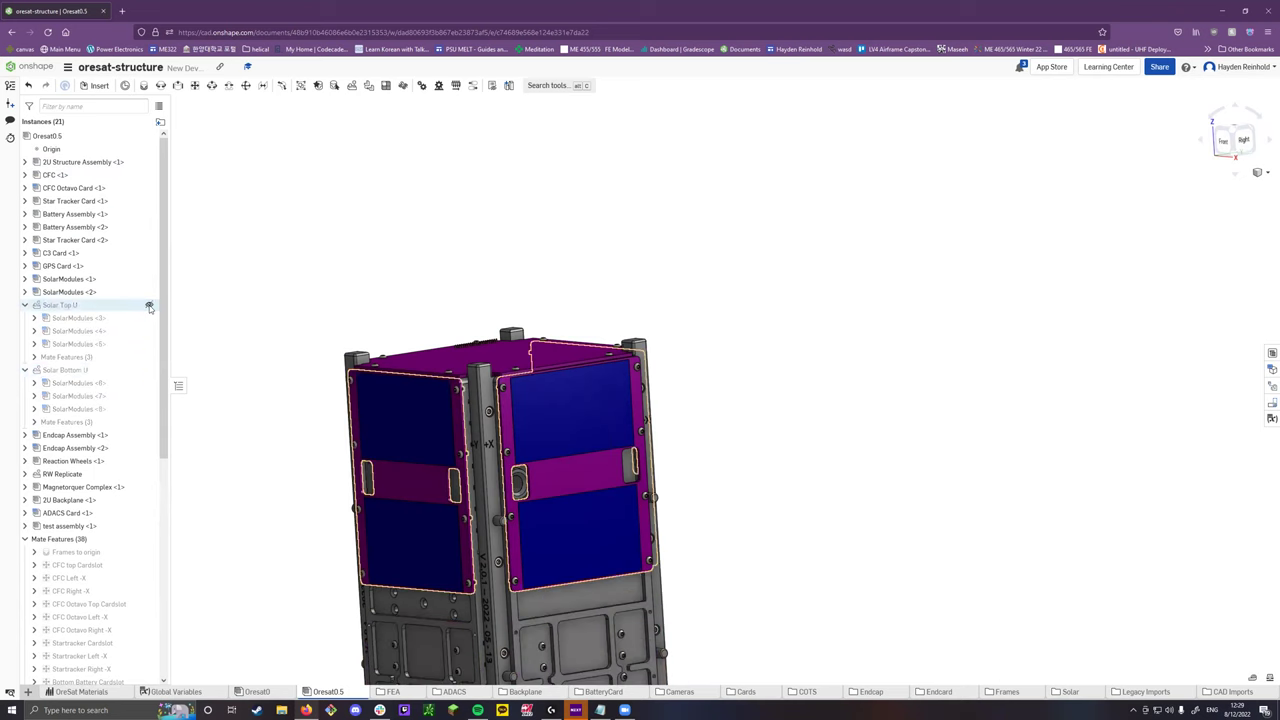
Open the Solar Top U to -X fastened mate to examine its connectors, and close it without changes.
scroll(100, 461, down, 7)
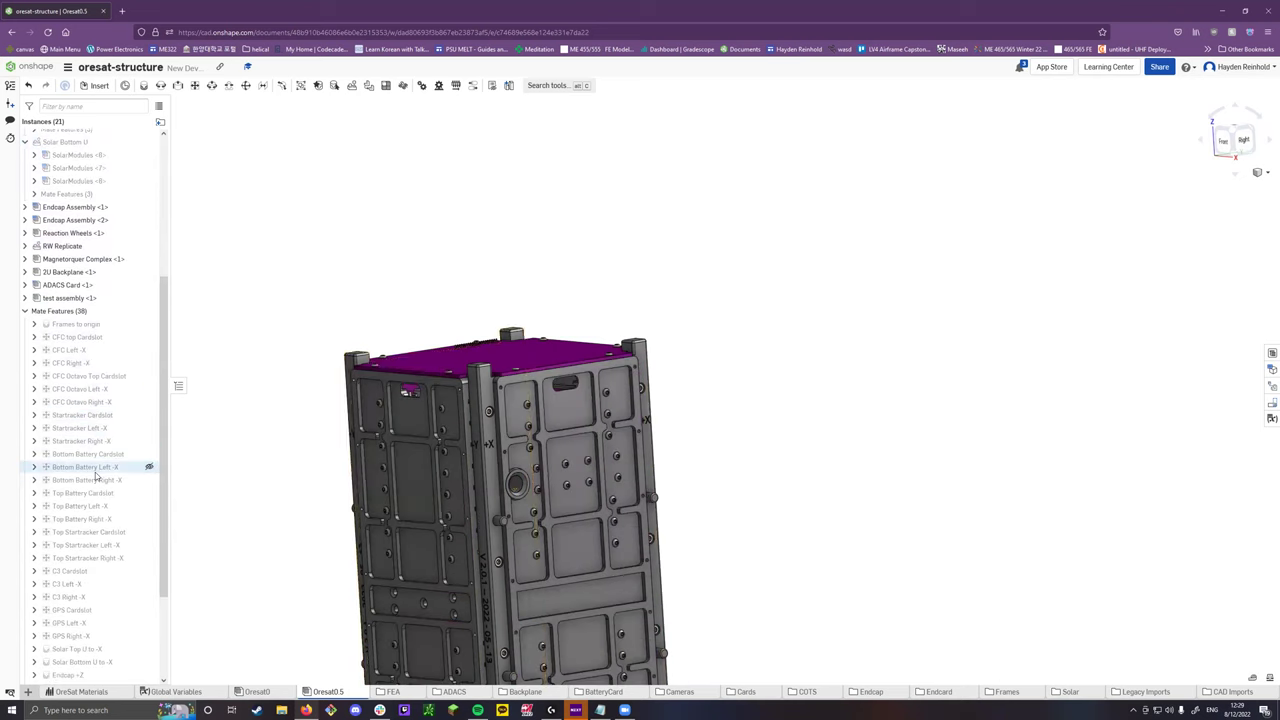
scroll(95, 512, down, 1)
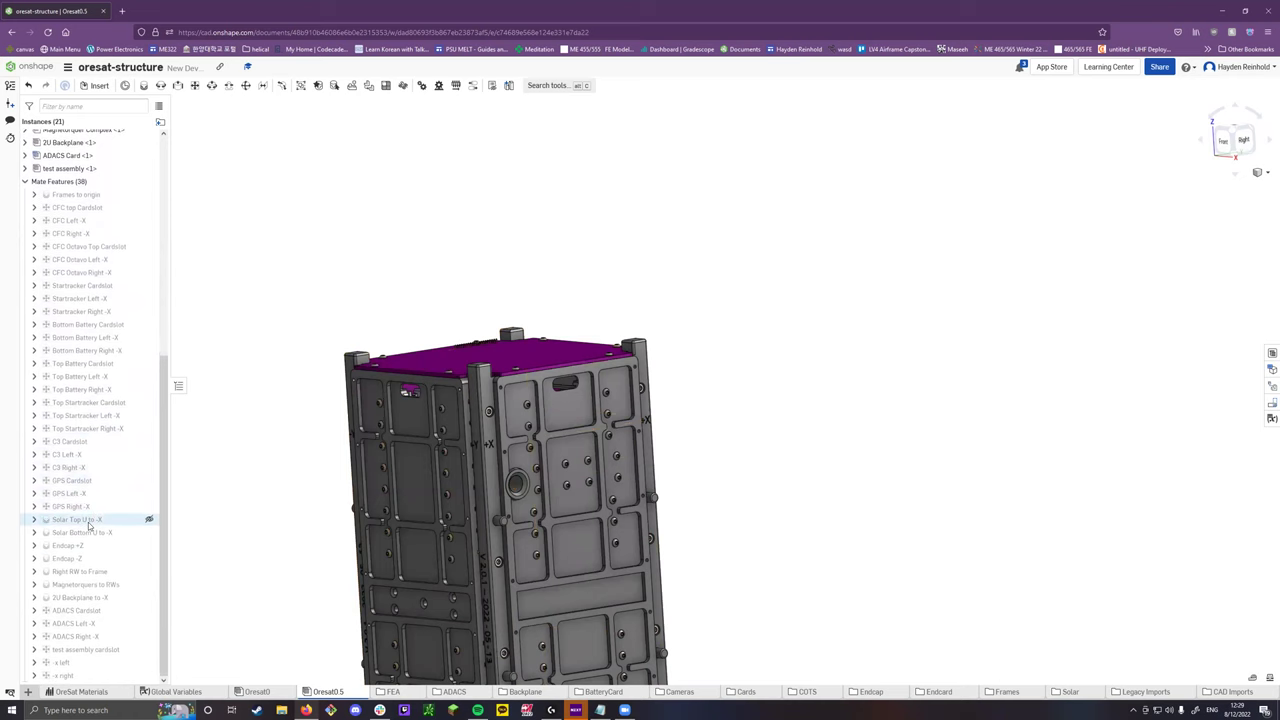
click(89, 522)
right_drag(318, 463, 453, 432)
scroll(387, 410, up, 8)
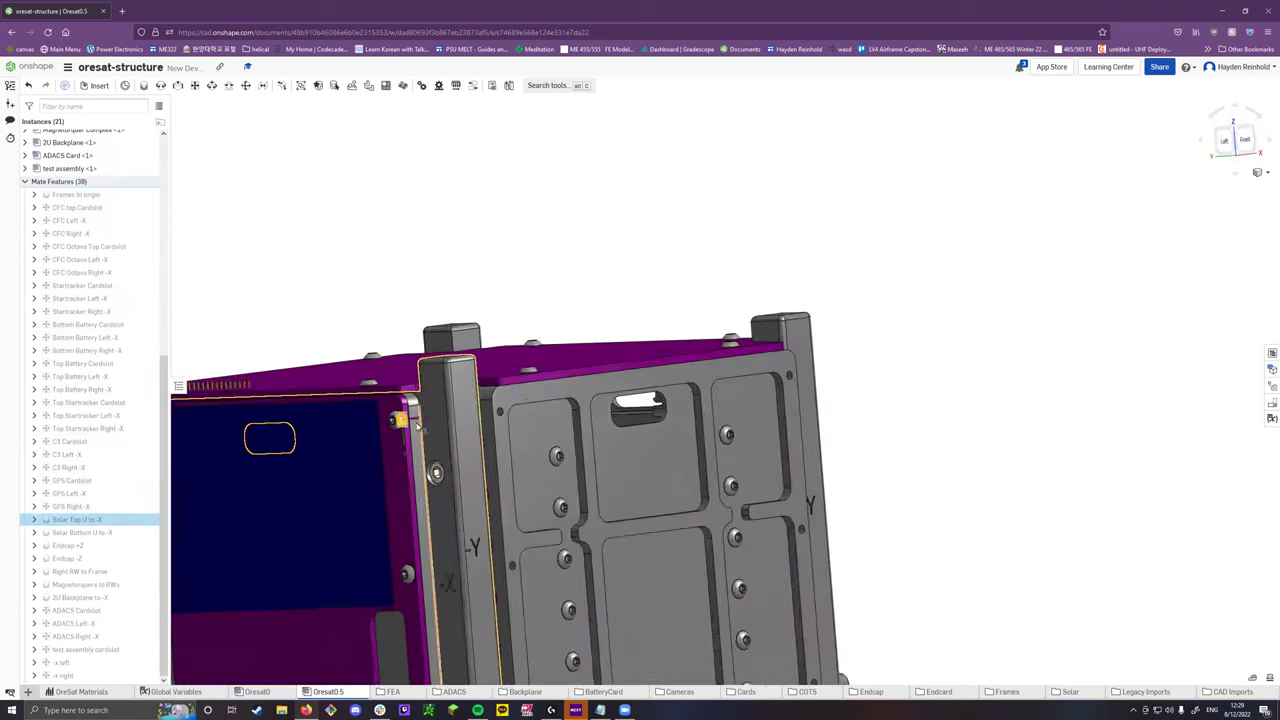
right_click(99, 524)
click(125, 545)
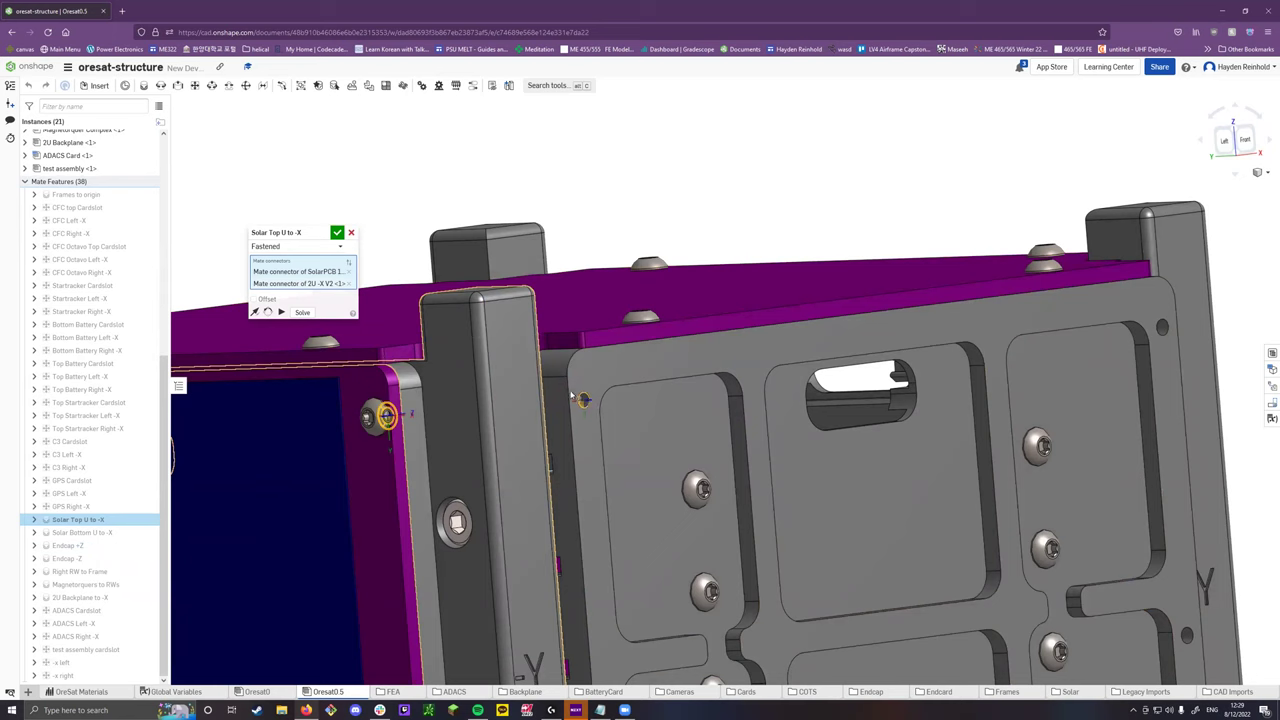
click(351, 232)
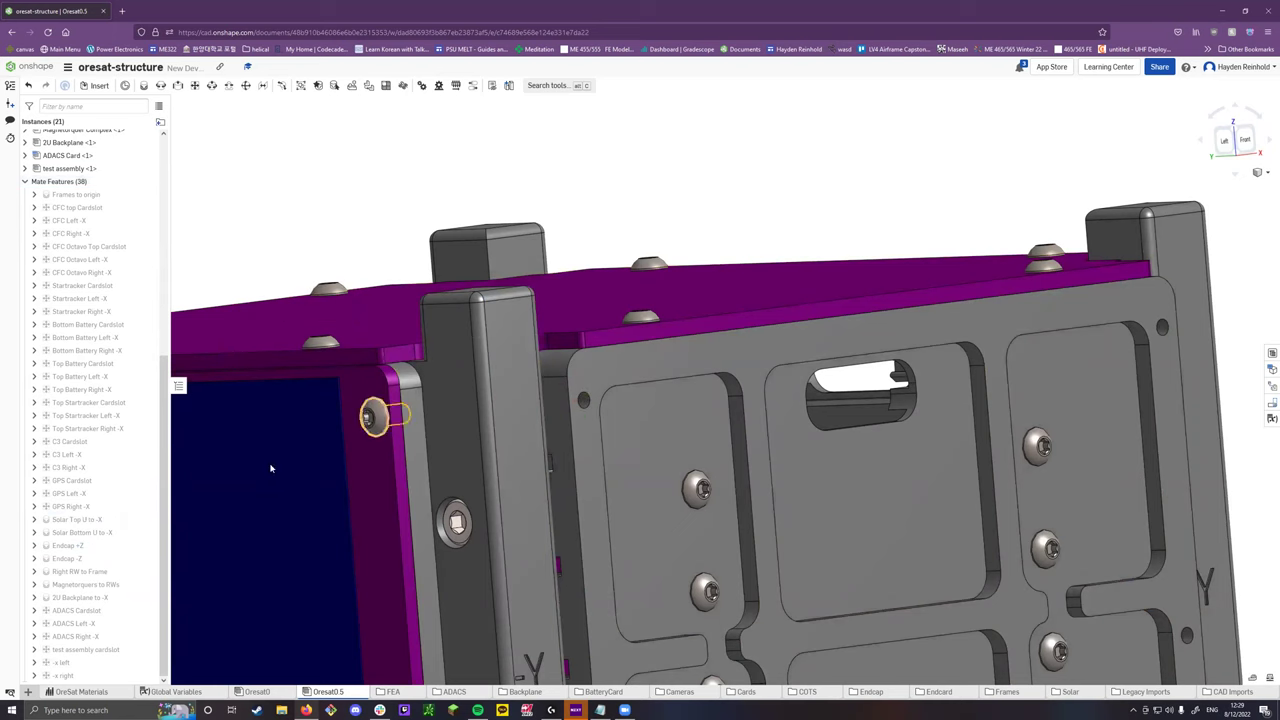
Delete the Solar Top U to -X mate and move the freed solar panel away from the frame.
right_click(100, 523)
key(Delete)
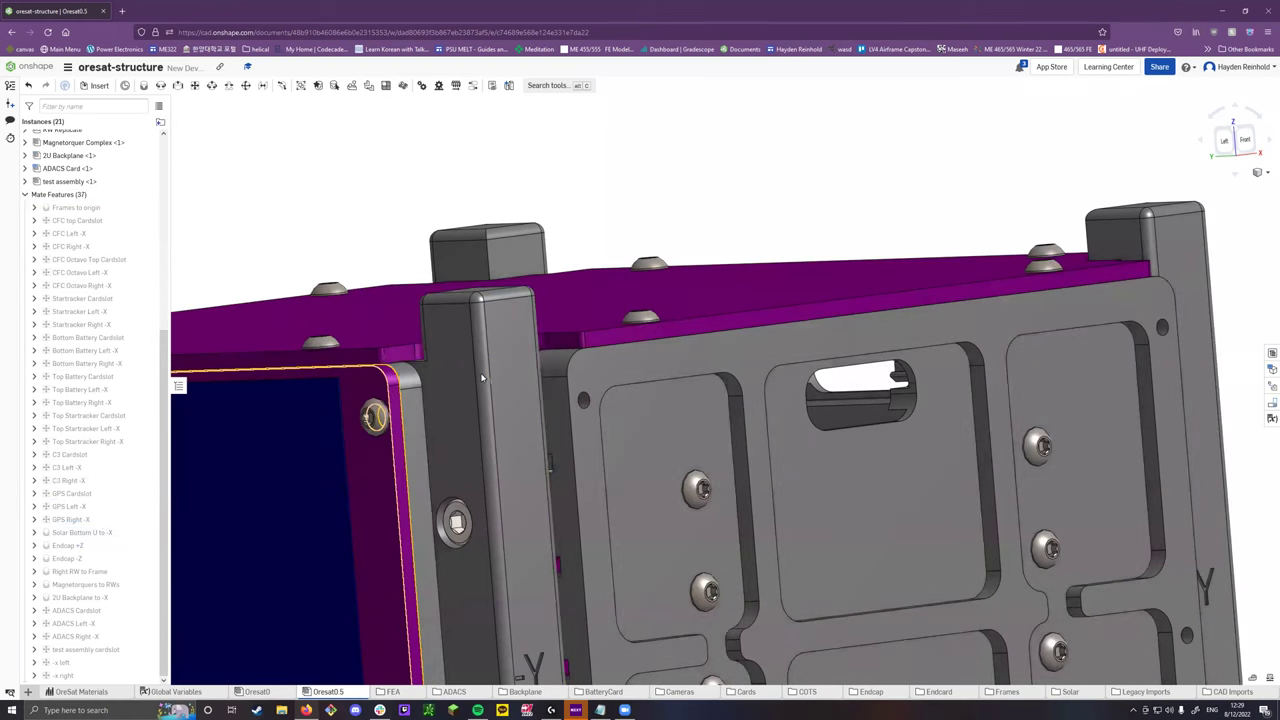
scroll(481, 377, down, 5)
drag(292, 405, 238, 398)
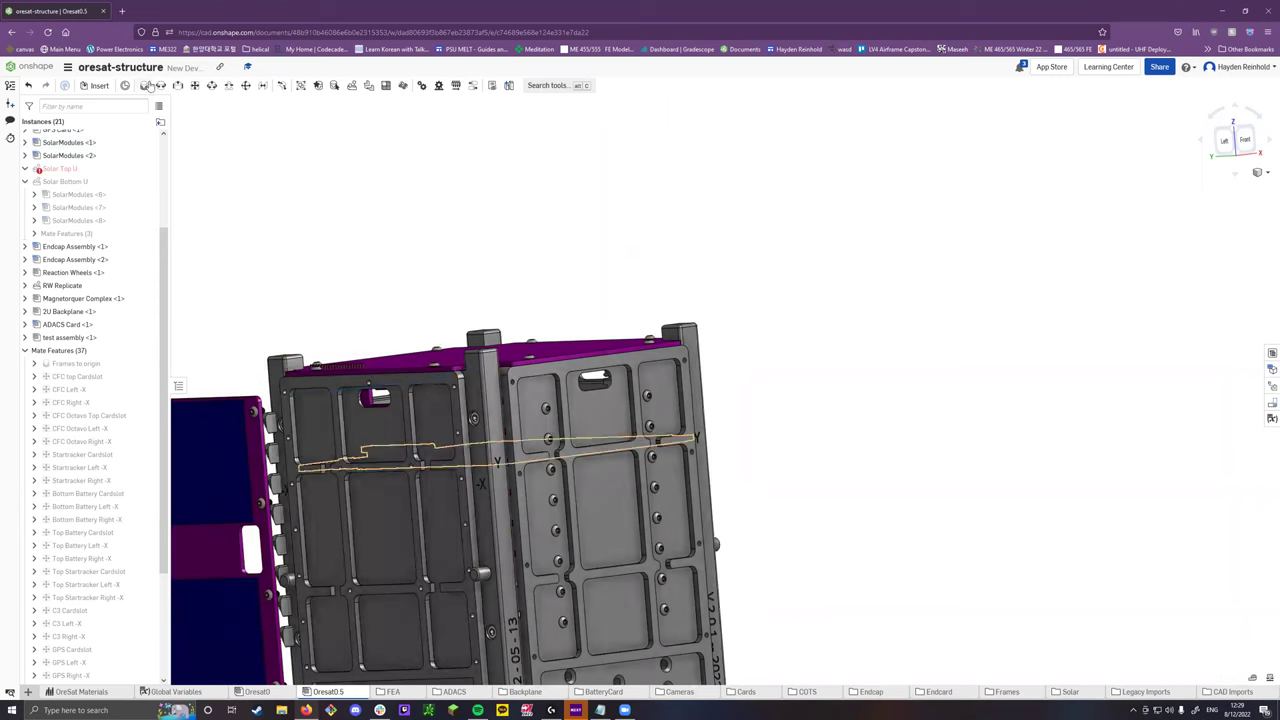
Delete the Solar Top U replicate from the assembly.
click(76, 170)
key(Delete)
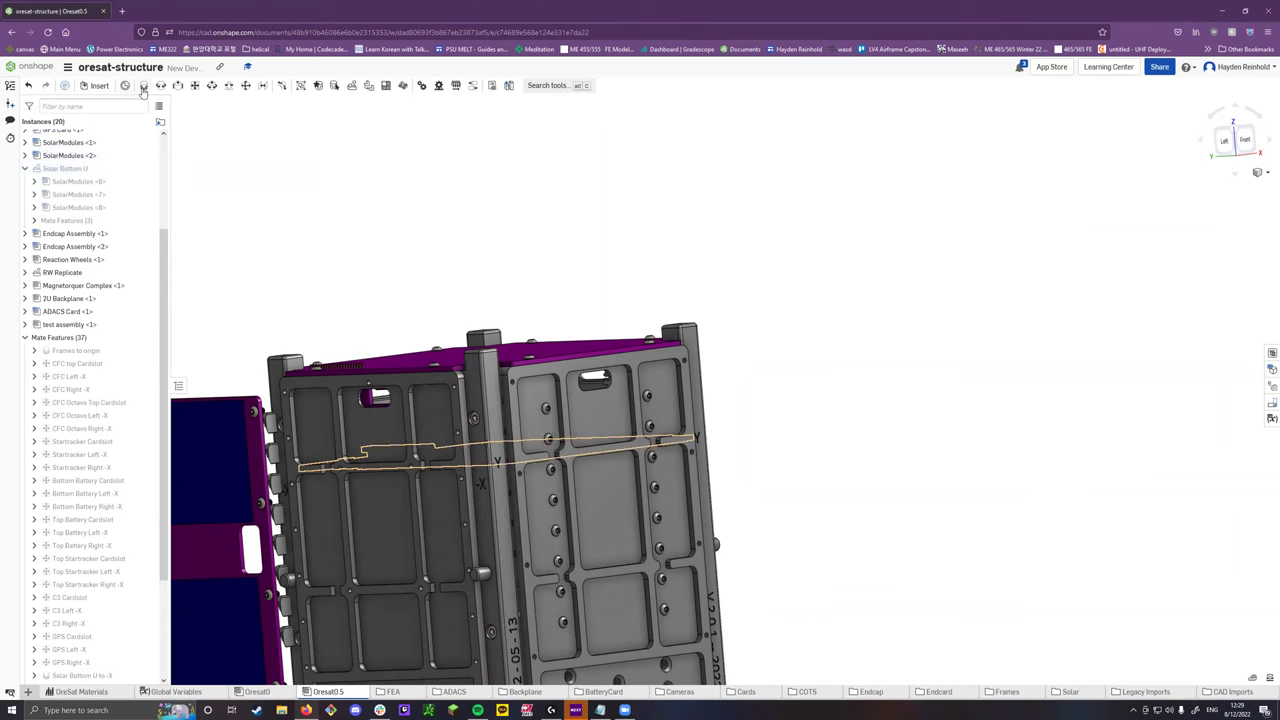
Start a Fastened mate and pick the upper solar panel's corner screw hole as the first mate connector.
click(143, 86)
scroll(431, 264, down, 5)
right_drag(431, 264, 367, 282)
scroll(230, 390, up, 10)
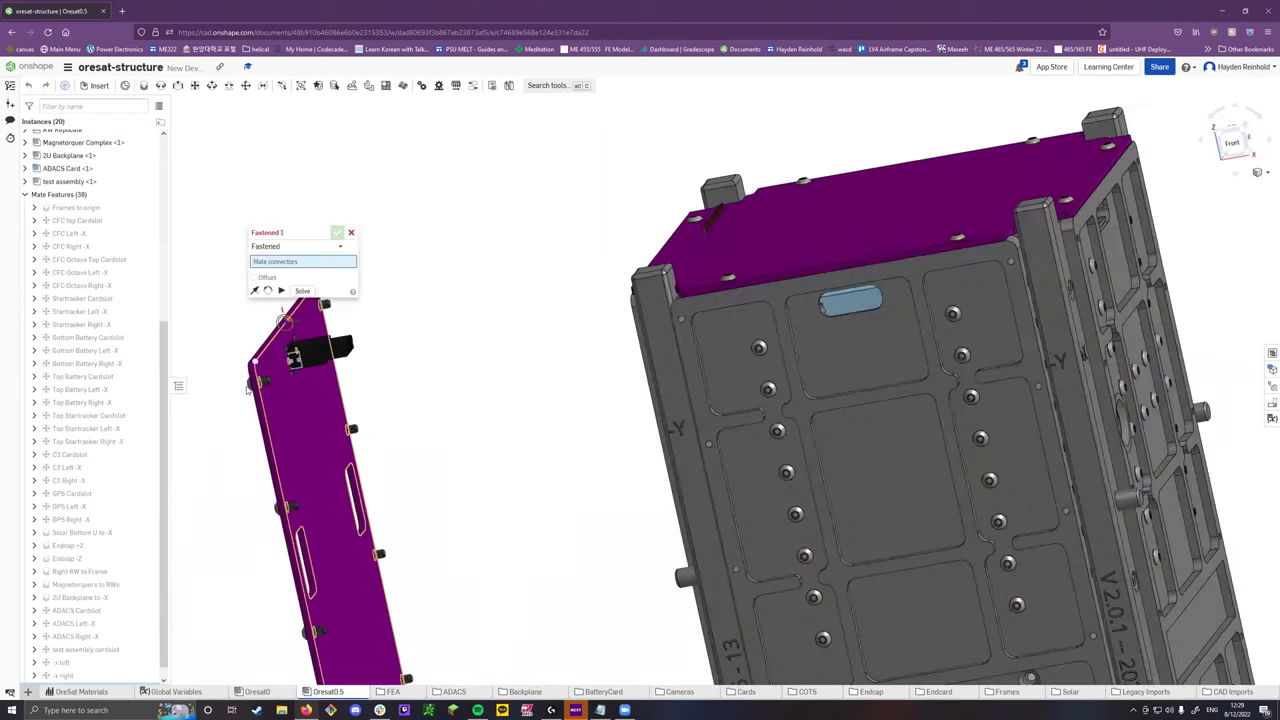
scroll(281, 357, up, 3)
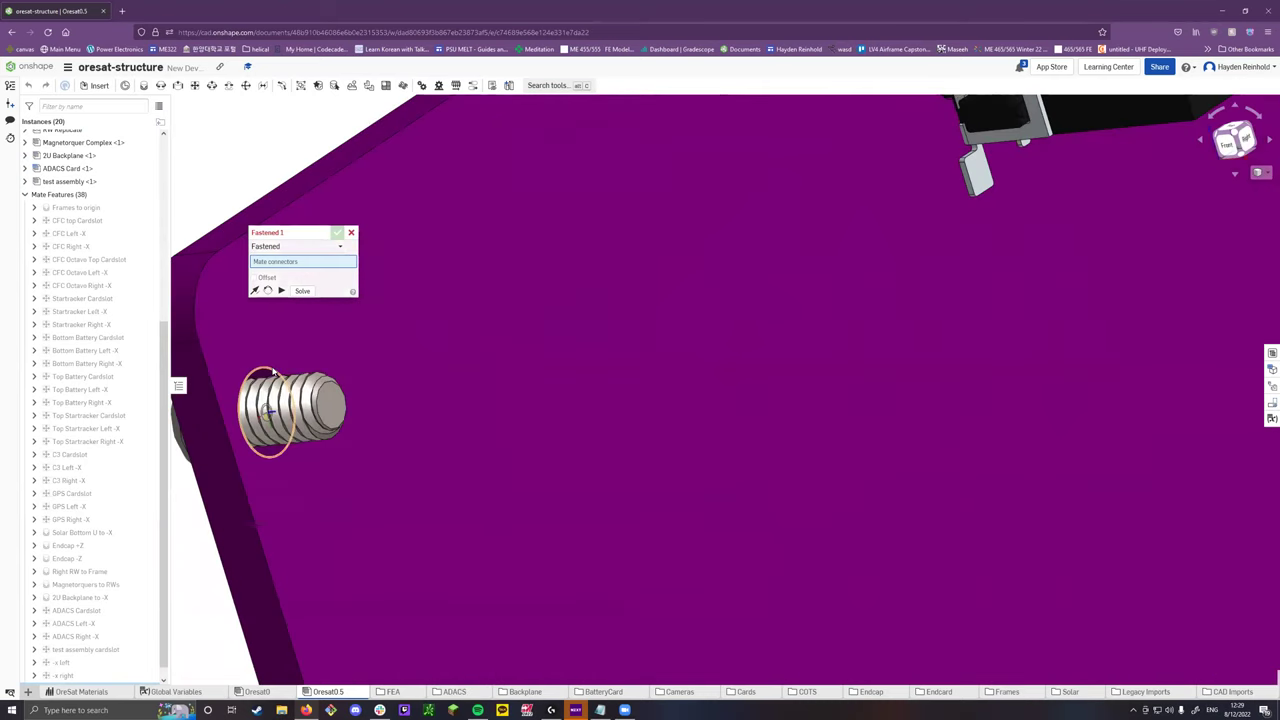
click(284, 372)
scroll(417, 391, down, 10)
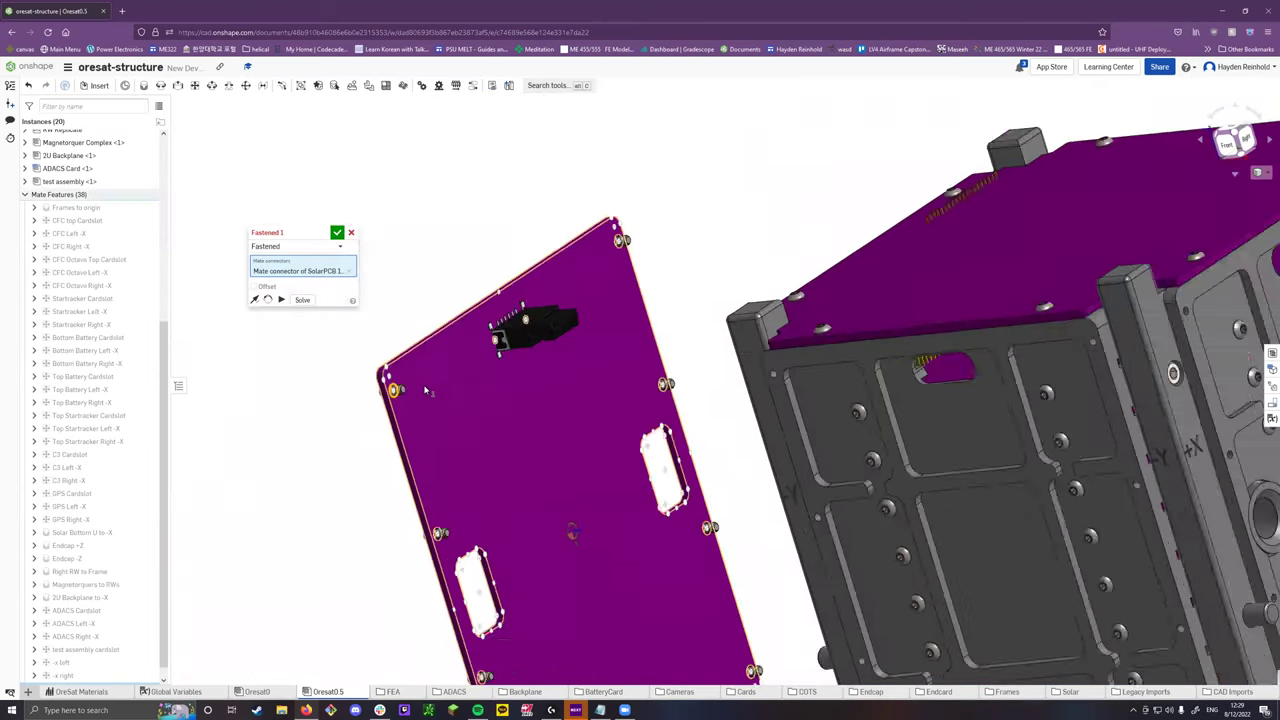
Pick the matching upper corner hole of the 2U -X frame as the second connector of the fastened mate.
mouse_move(500, 380)
right_down()
mouse_move(533, 370)
mouse_move(487, 380)
right_up()
scroll(445, 390, up, 5)
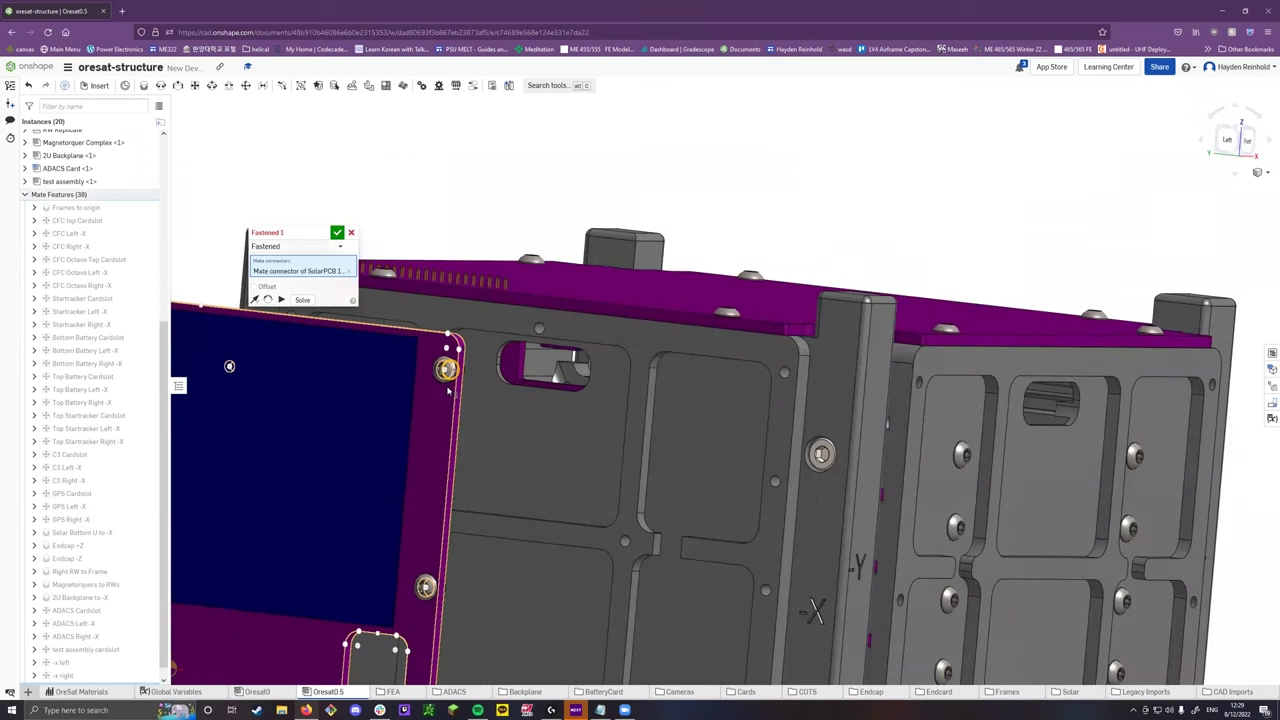
scroll(447, 390, down, 8)
right_drag(447, 390, 219, 452)
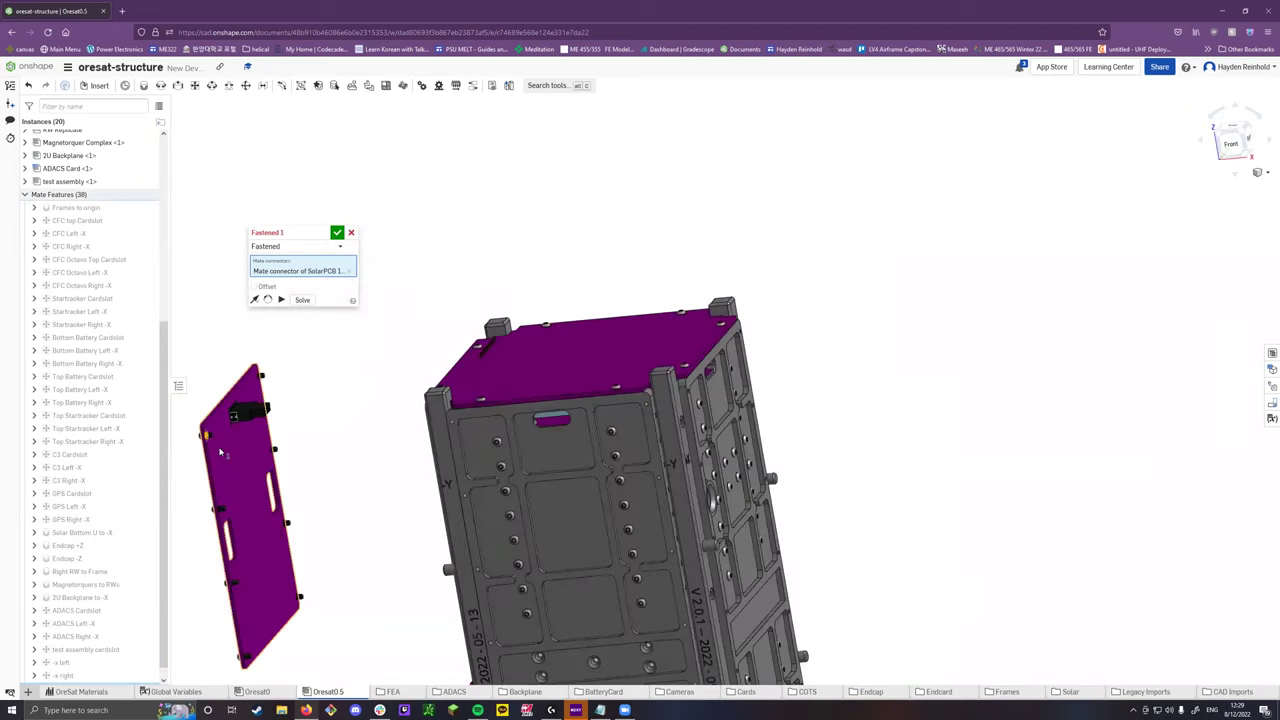
right_drag(298, 483, 403, 390)
scroll(403, 390, up, 5)
scroll(403, 390, up, 2)
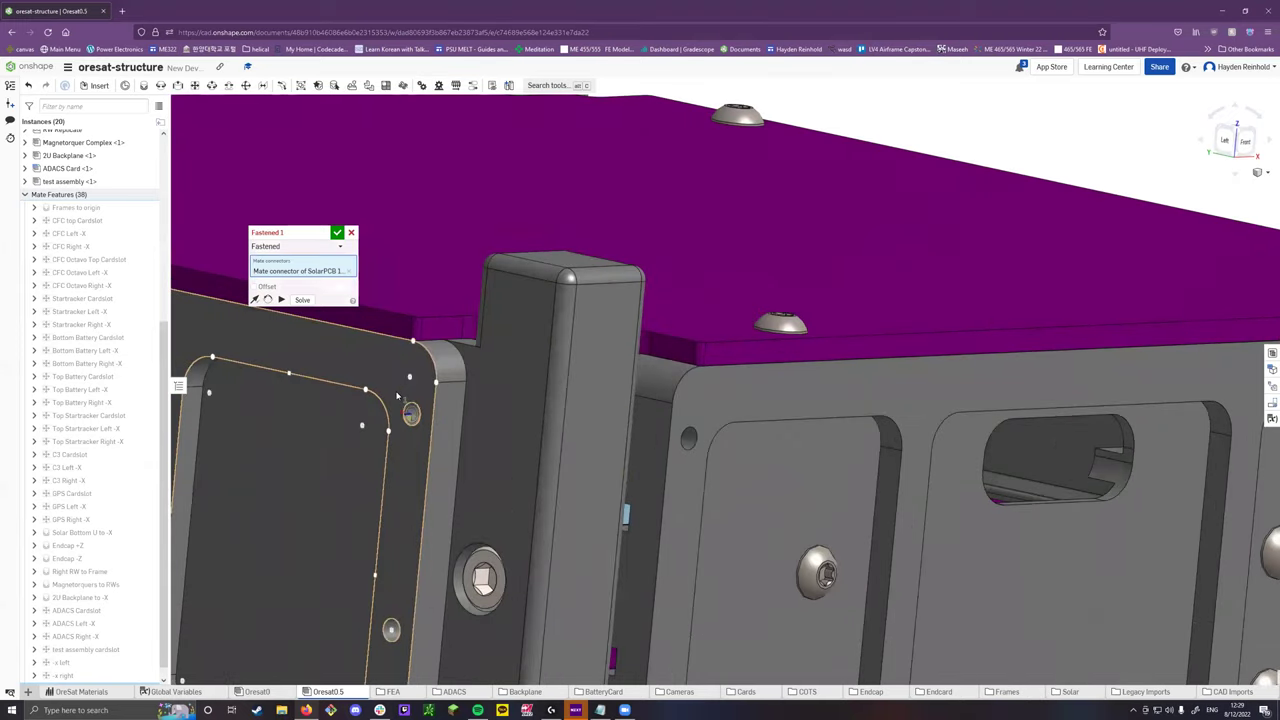
scroll(413, 399, up, 3)
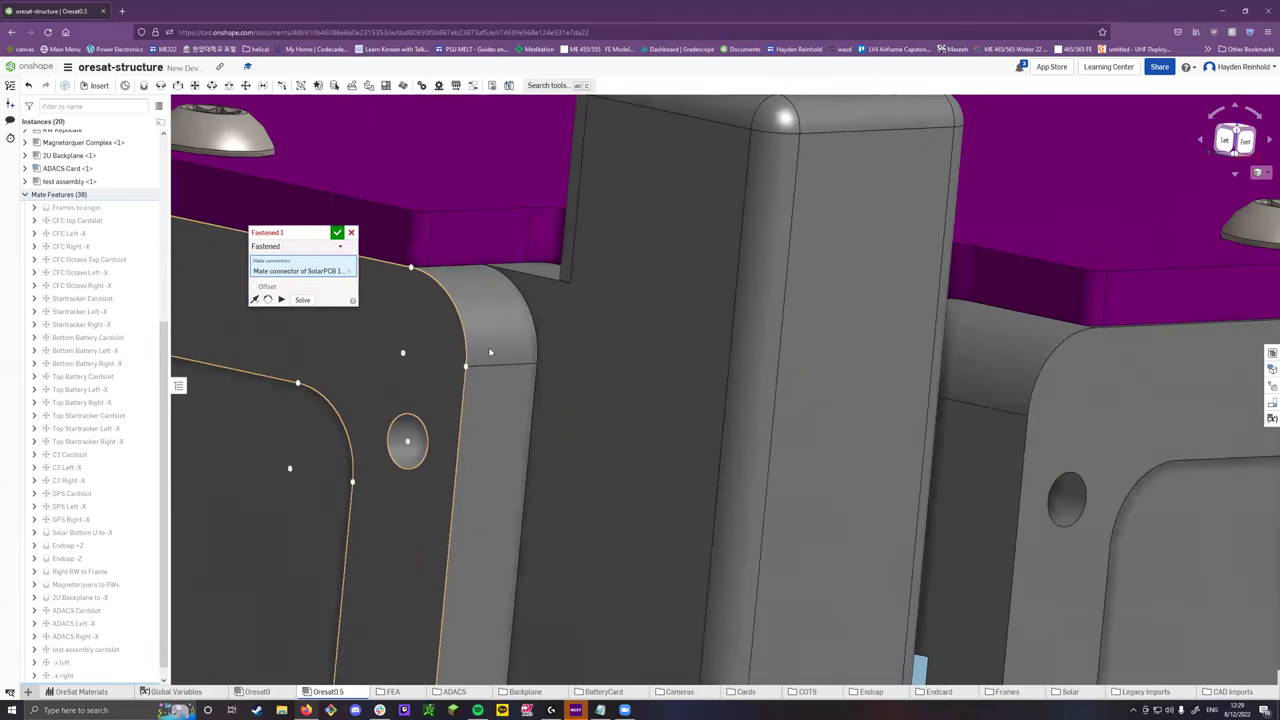
scroll(496, 352, down, 5)
scroll(516, 362, up, 3)
scroll(516, 362, up, 3)
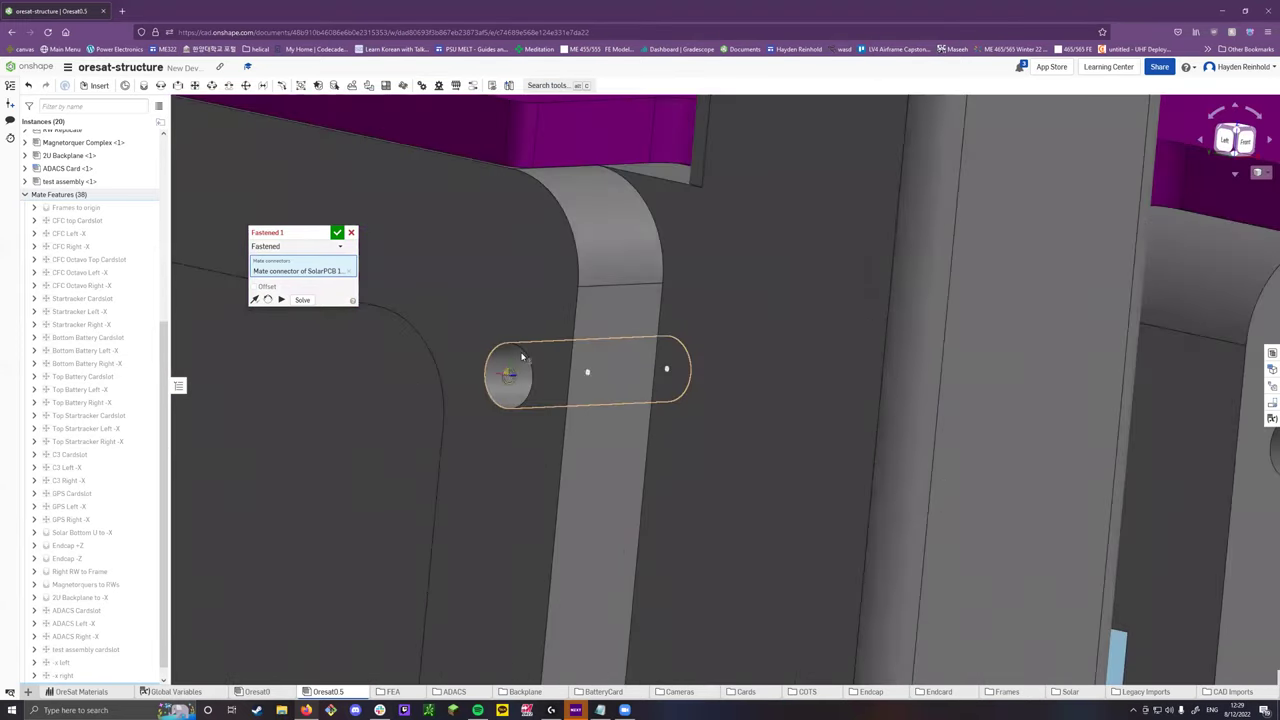
click(508, 372)
scroll(615, 358, down, 6)
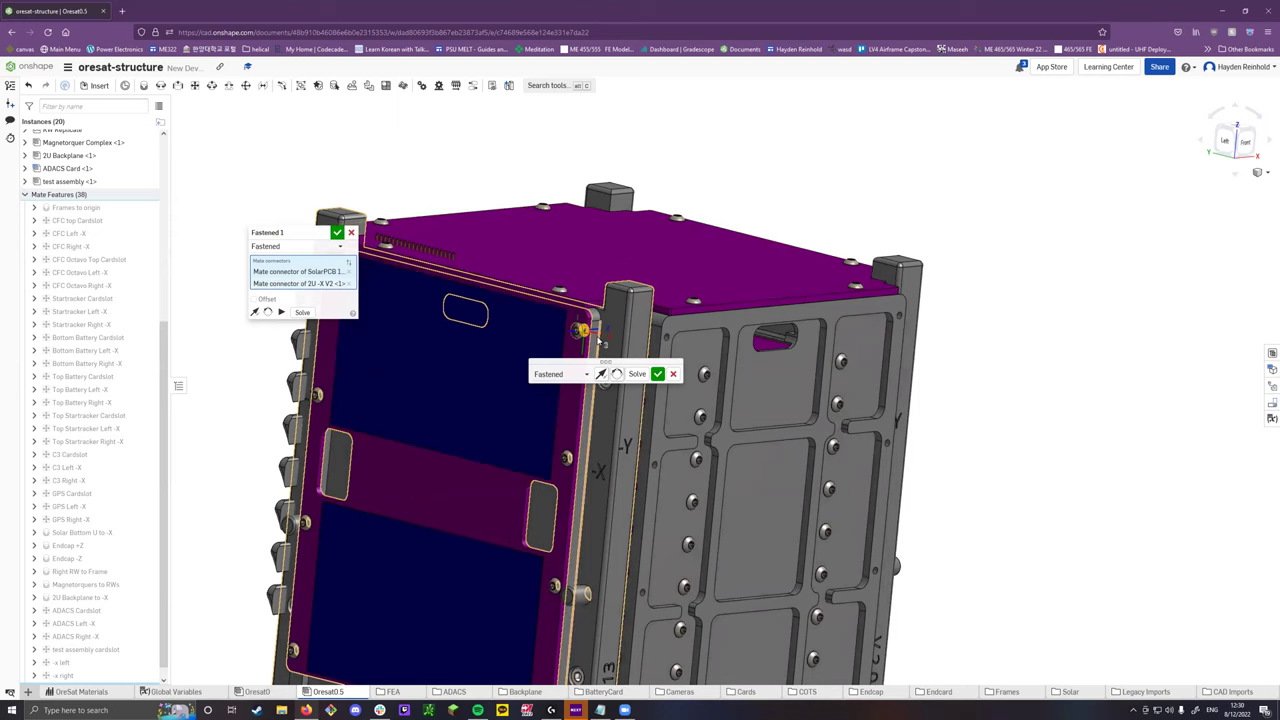
Name the mate "top u solar to", cycle the panel's orientation through a full turn back to upright, and accept the mate.
click(320, 234)
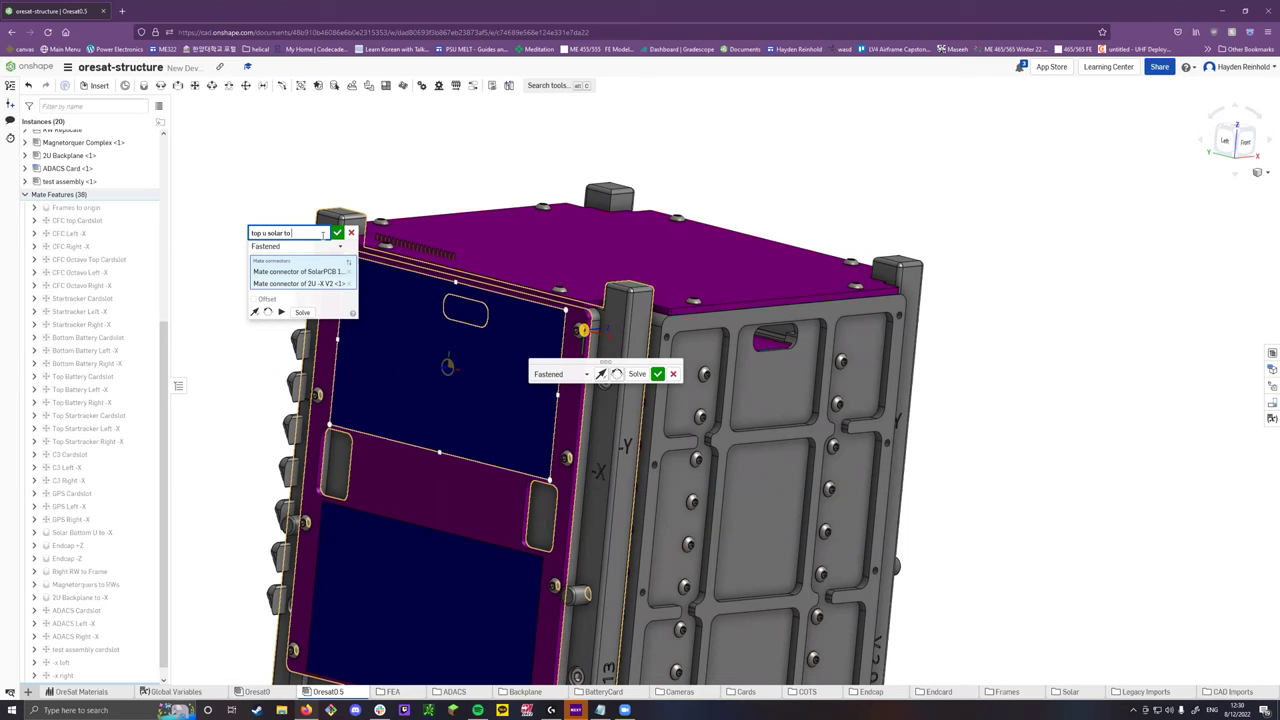
key(Return)
click(617, 374)
click(617, 374)
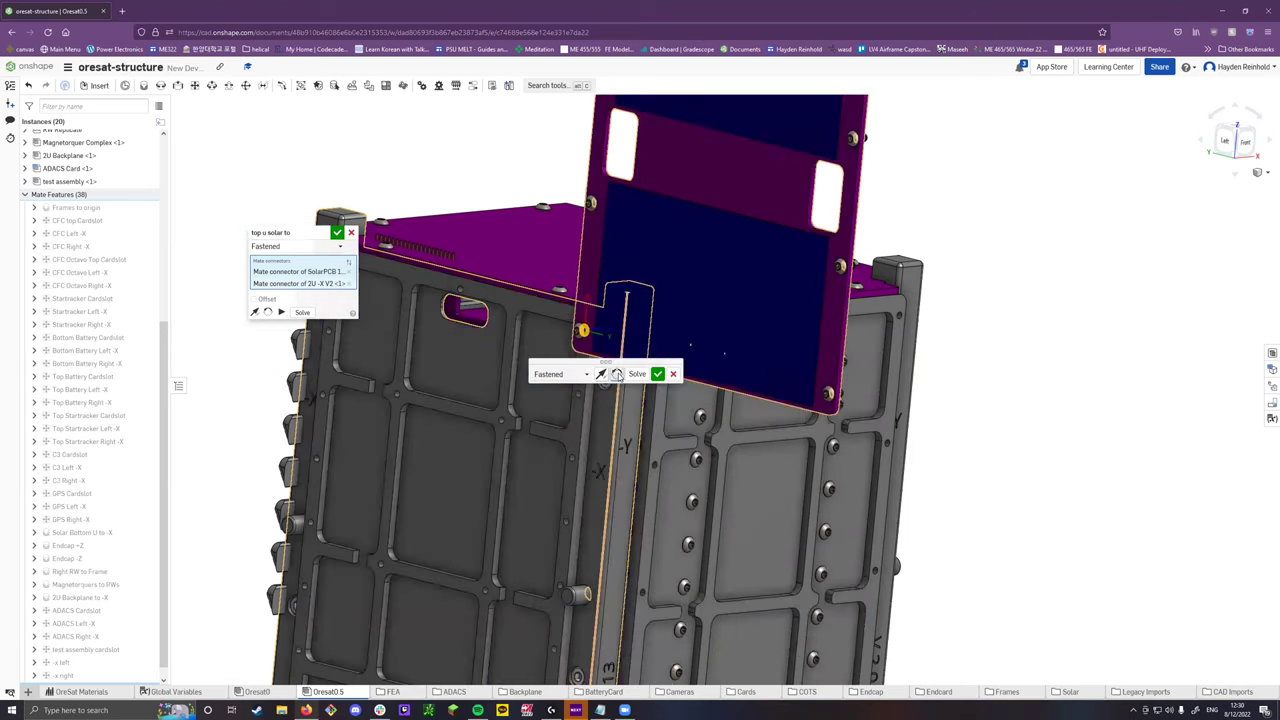
click(617, 374)
click(617, 374)
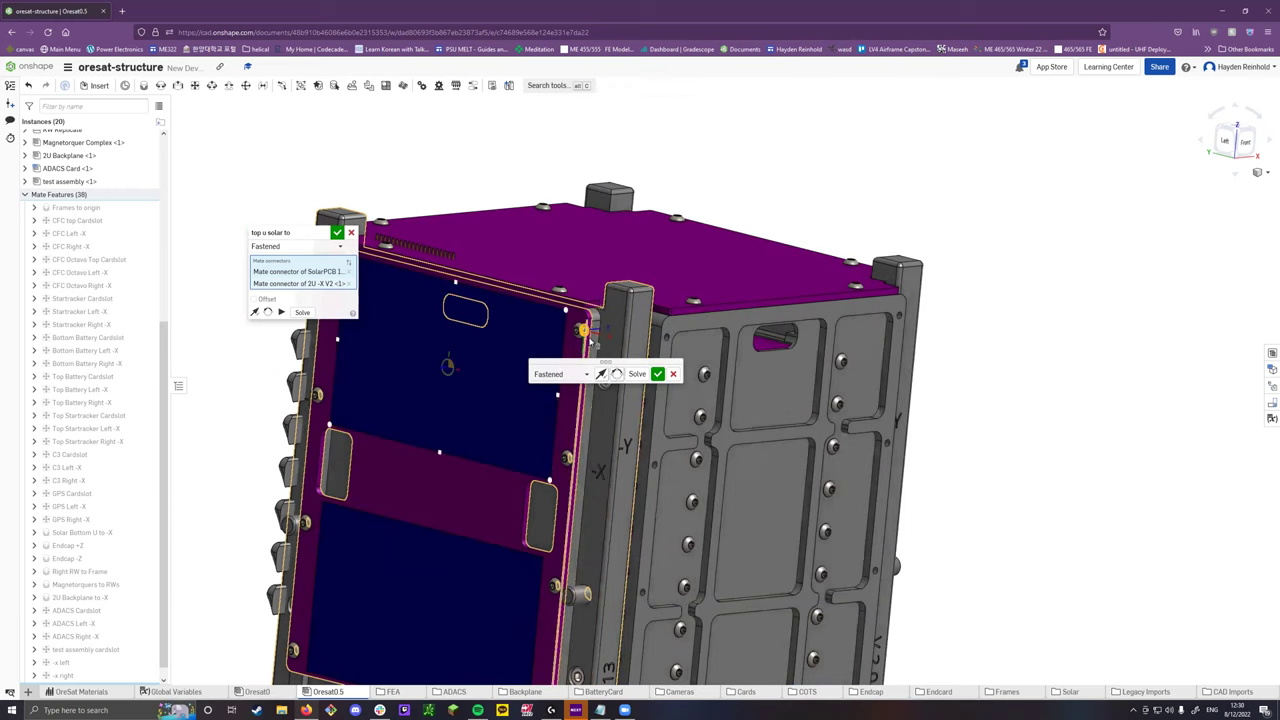
click(337, 233)
scroll(390, 300, down, 2)
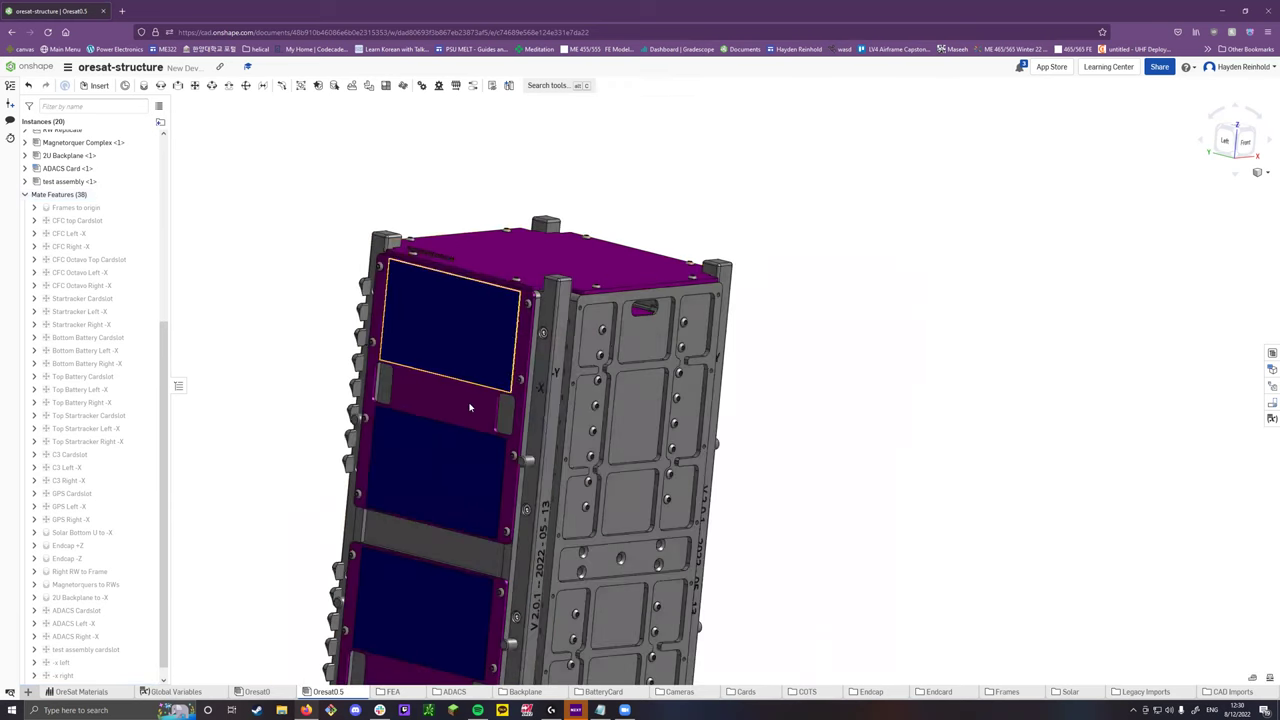
Start a Replicate with the SolarModules <1> assembly as the instance and "top u solar to" as the mate to match.
click(353, 86)
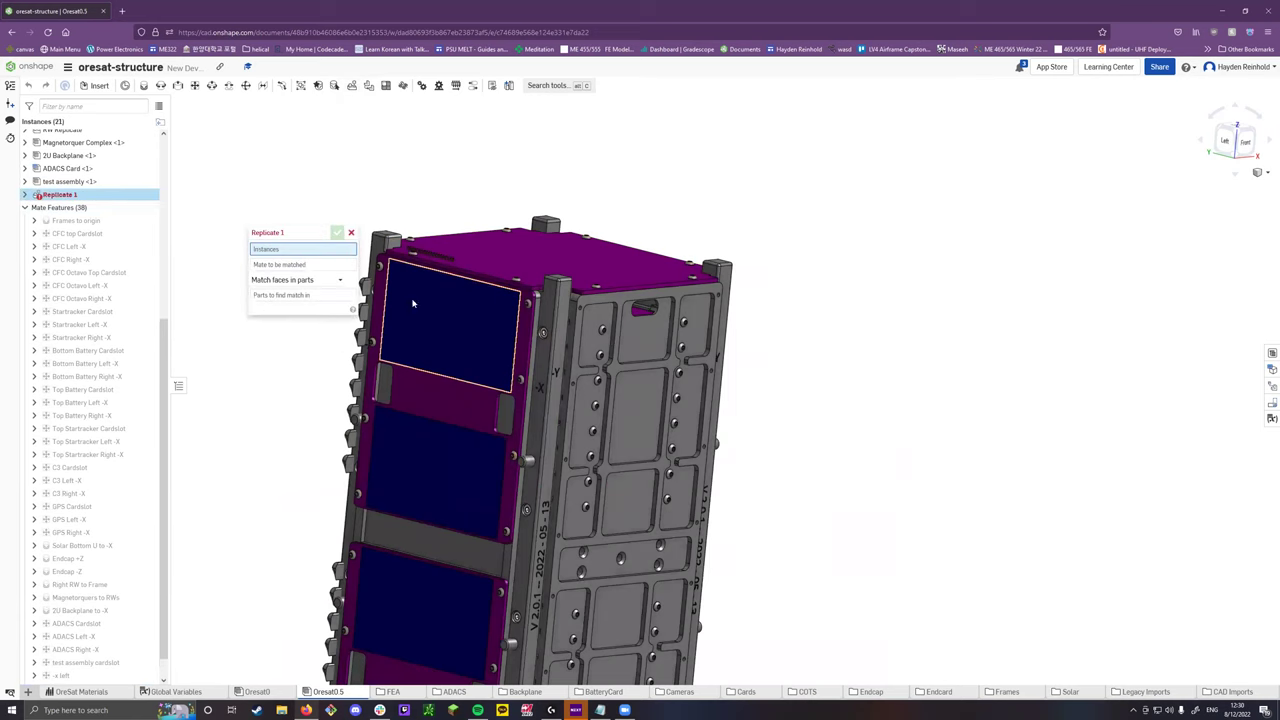
click(455, 328)
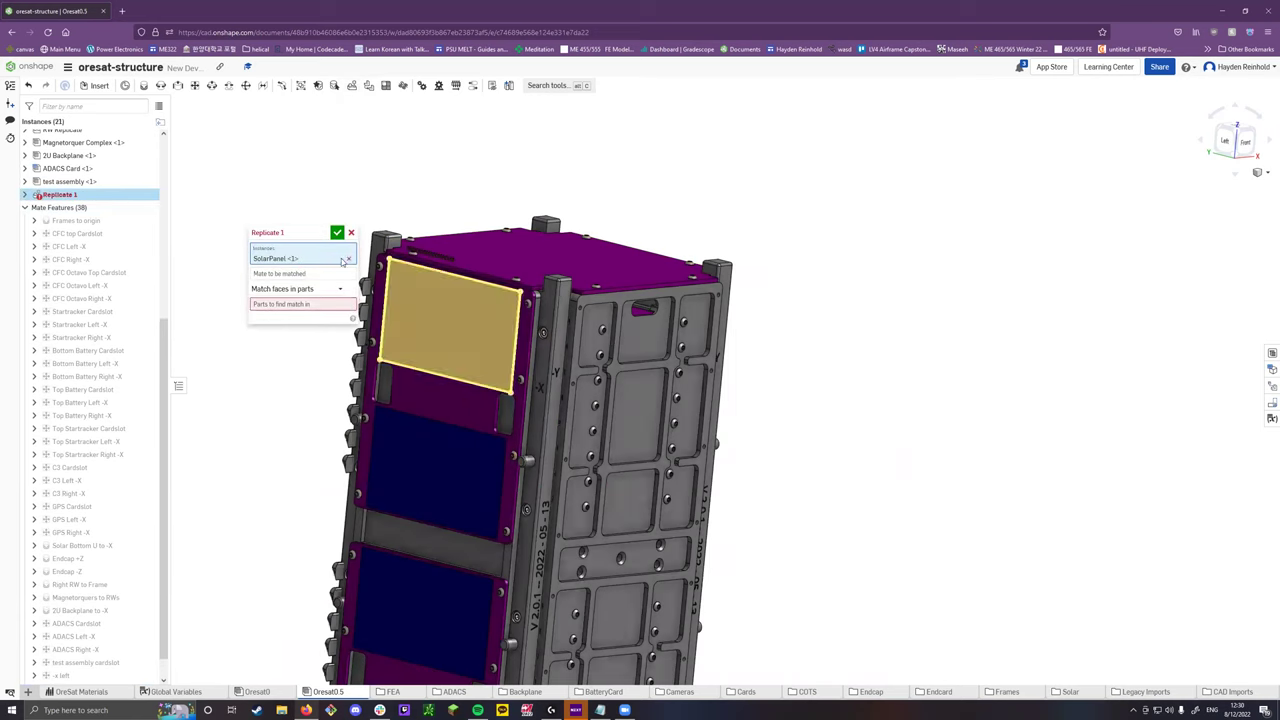
scroll(80, 190, up, 5)
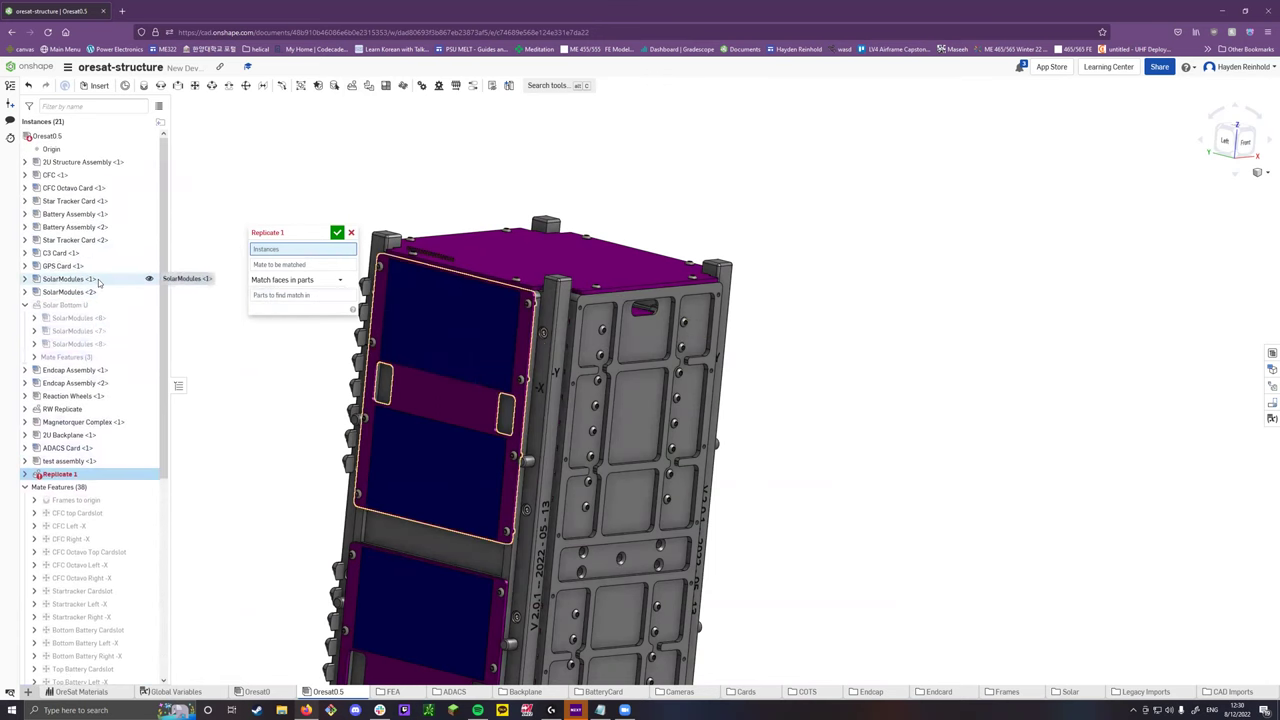
click(98, 280)
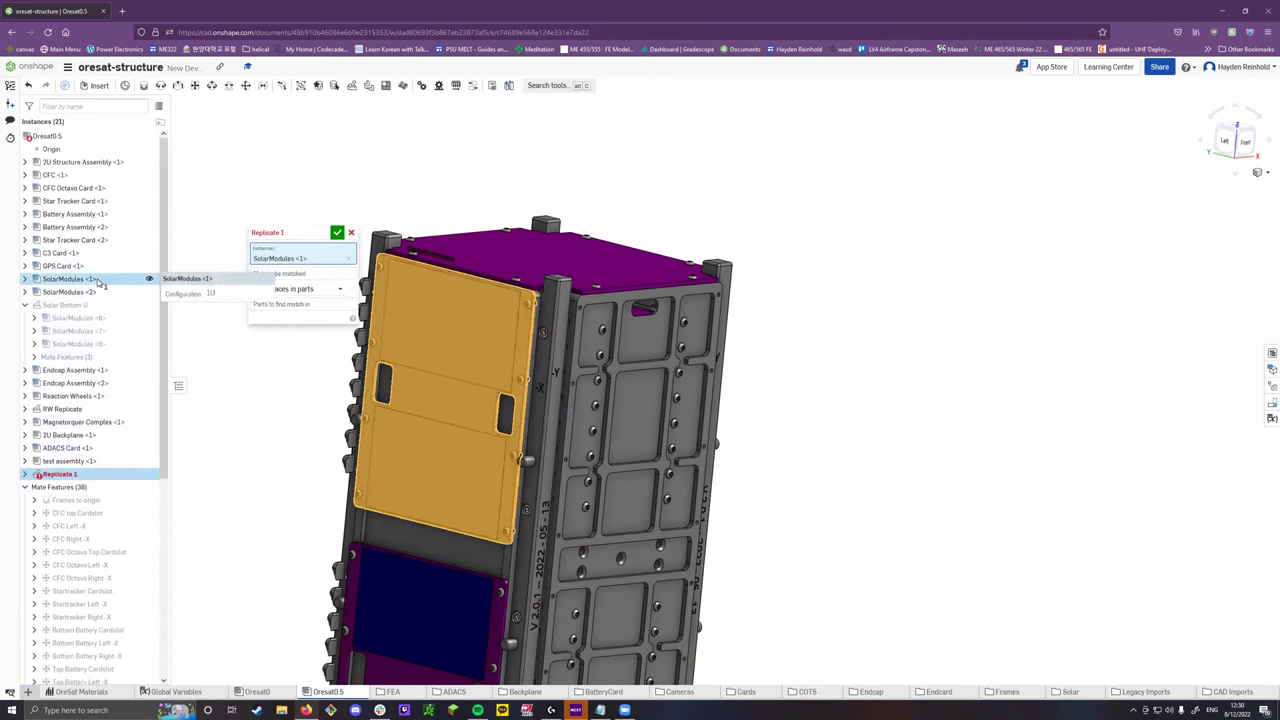
click(281, 275)
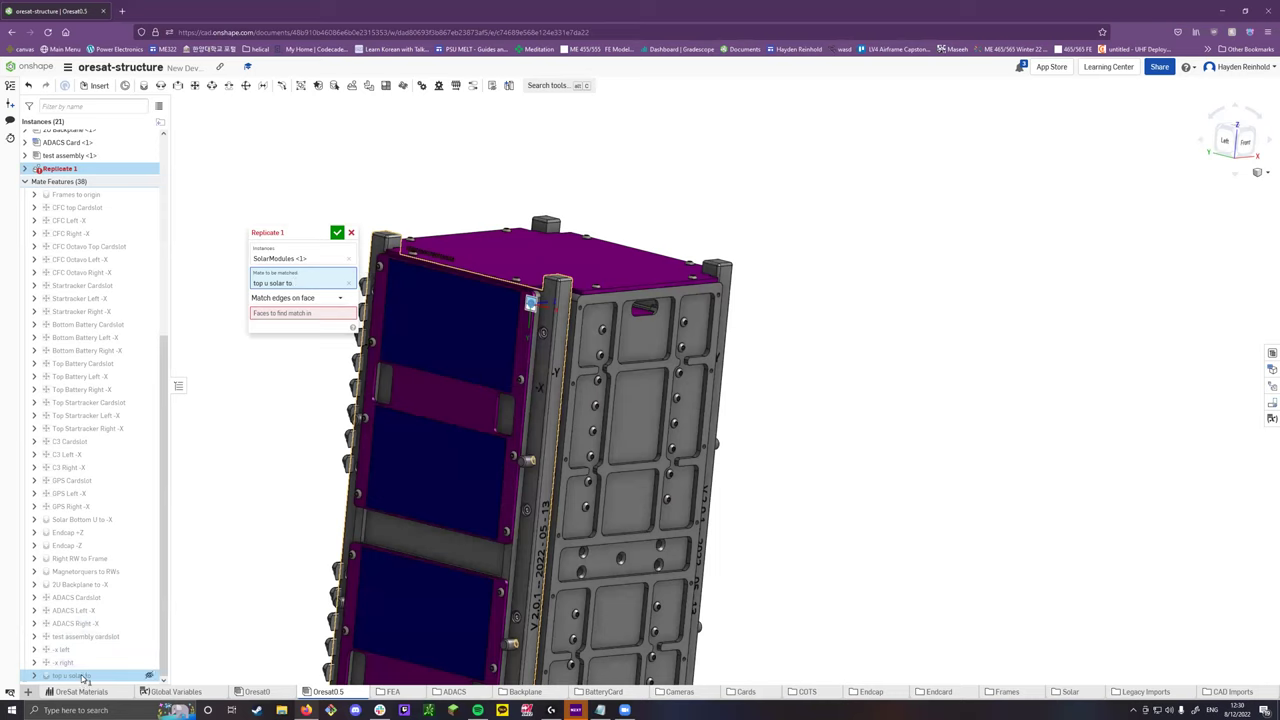
Try the replicate with Match edges on plane, using the outer face of the 2U Y Frame.
click(284, 318)
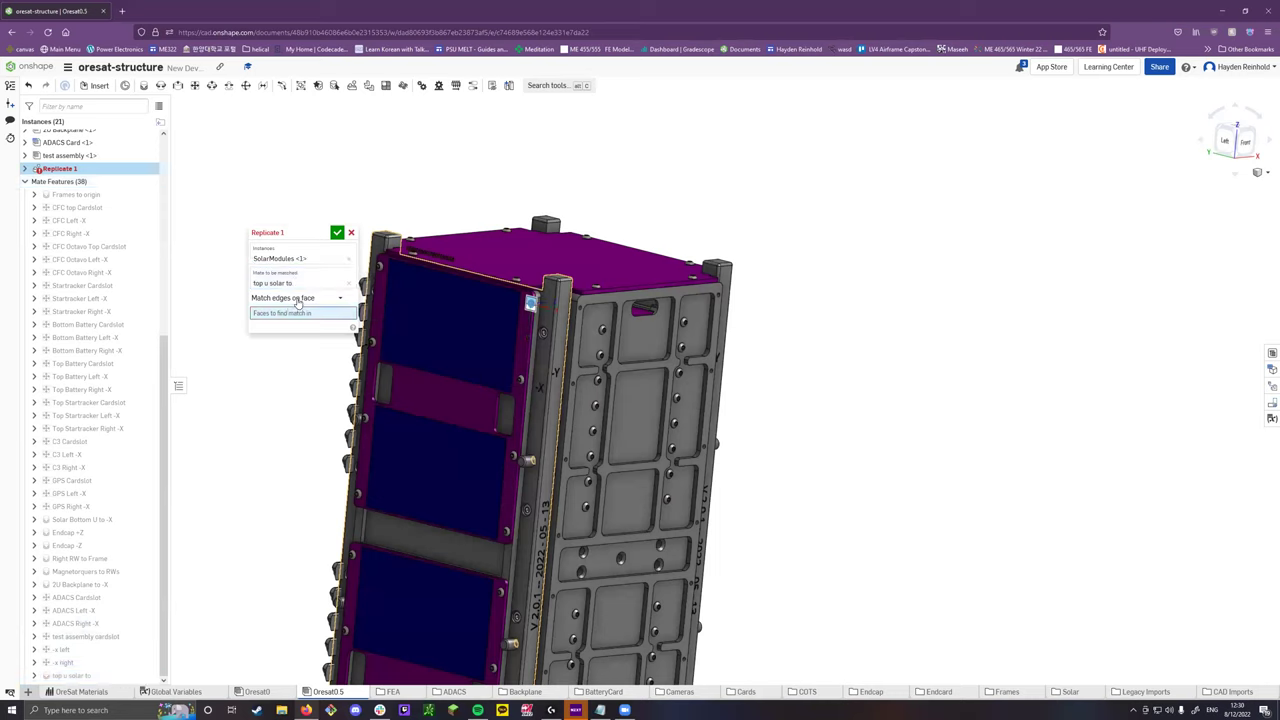
click(298, 298)
click(298, 326)
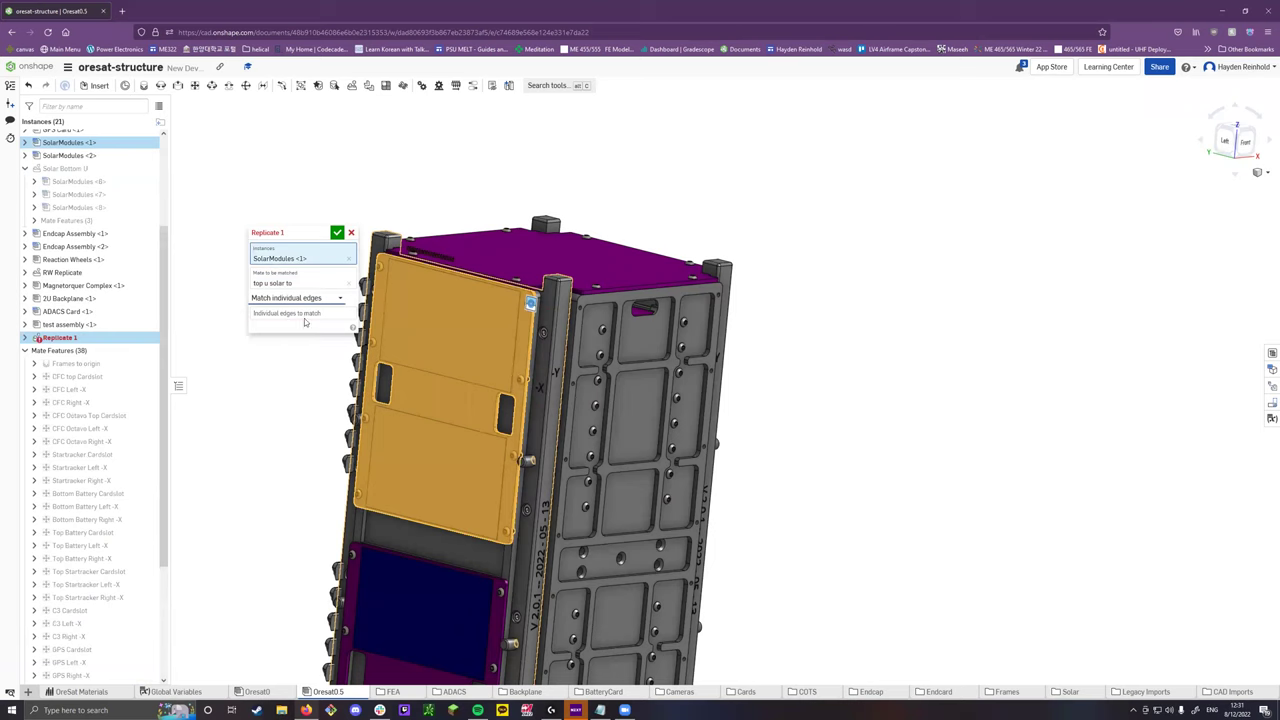
click(318, 299)
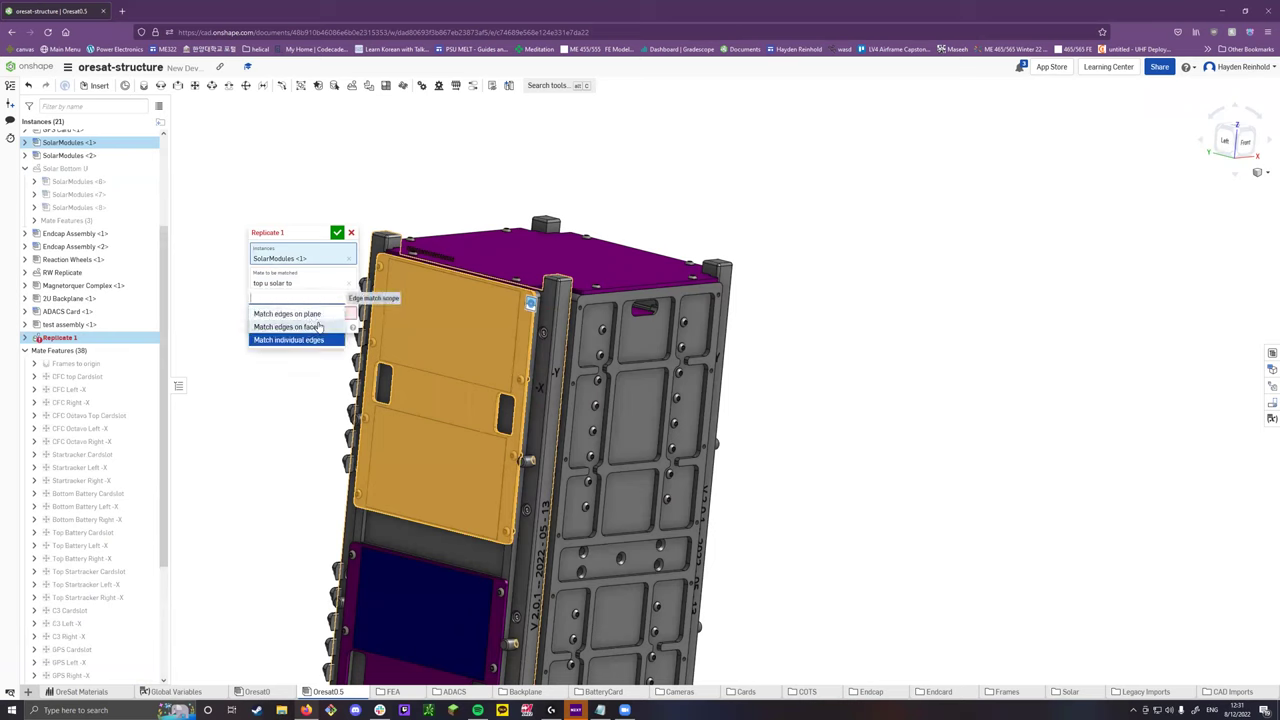
click(319, 315)
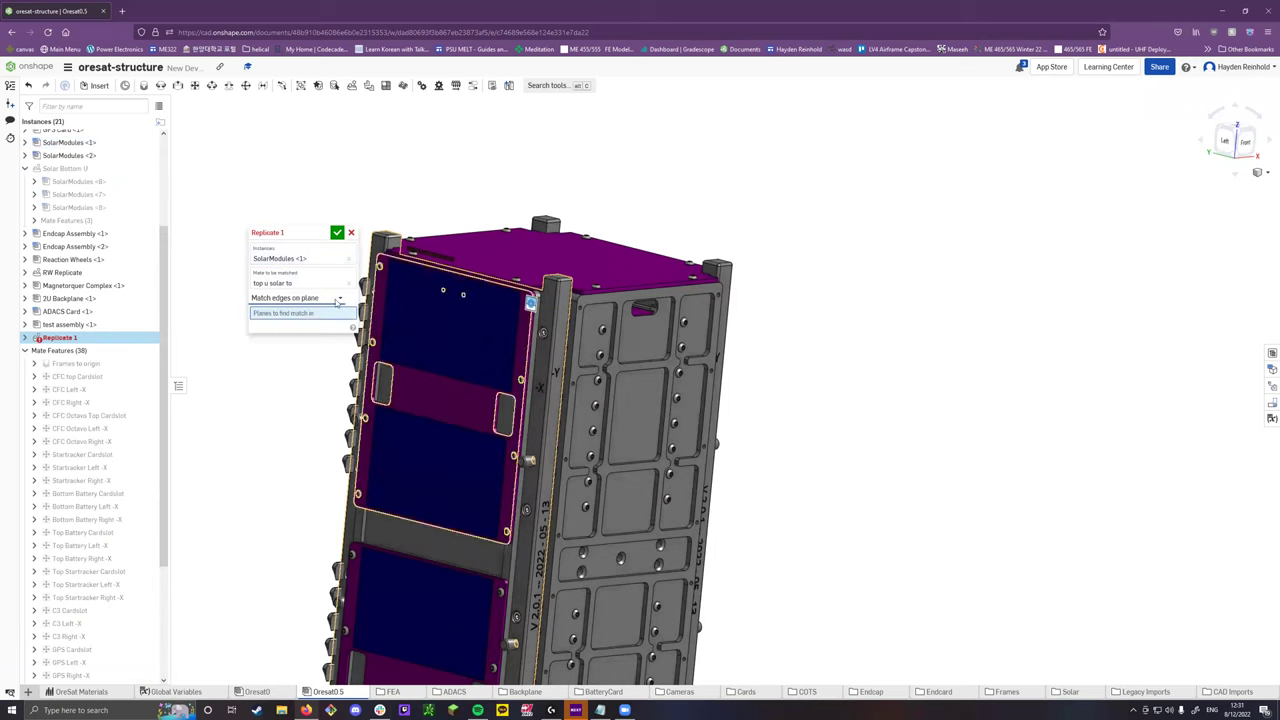
click(612, 302)
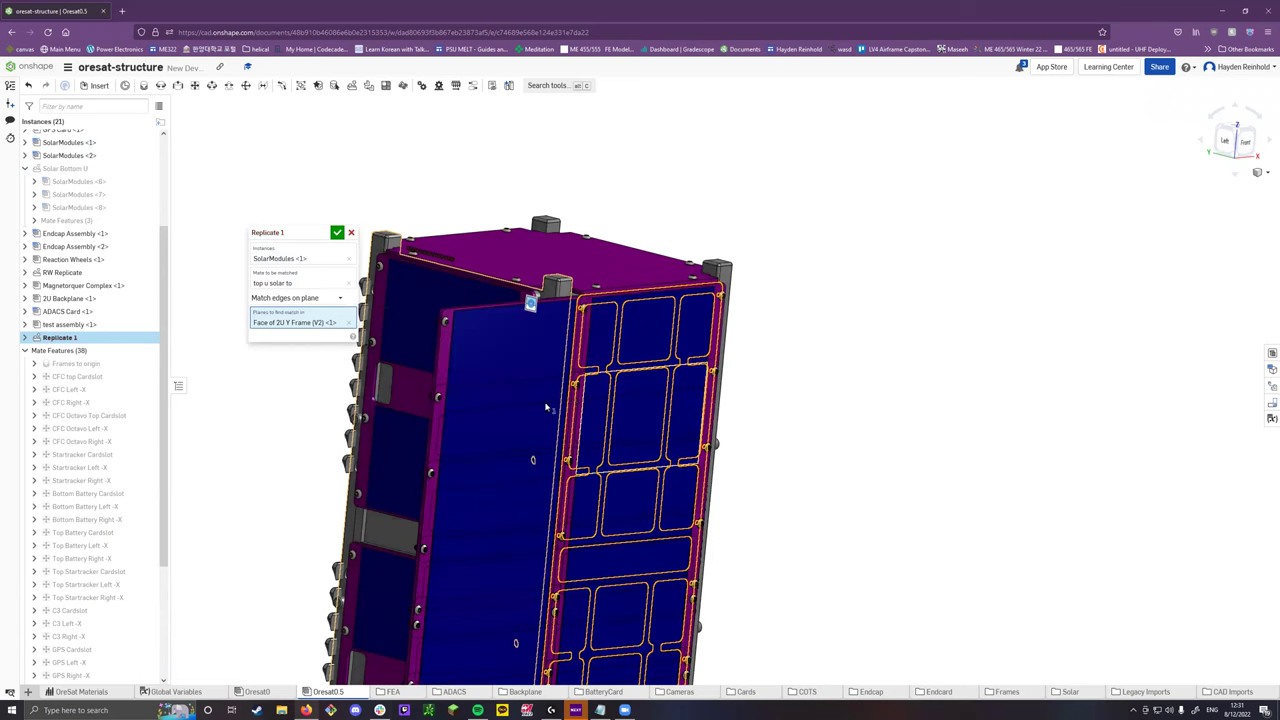
Set the replicate to Match individual edges and pick the upper corner hole edge of the first 2U Y Frame.
click(330, 298)
click(306, 339)
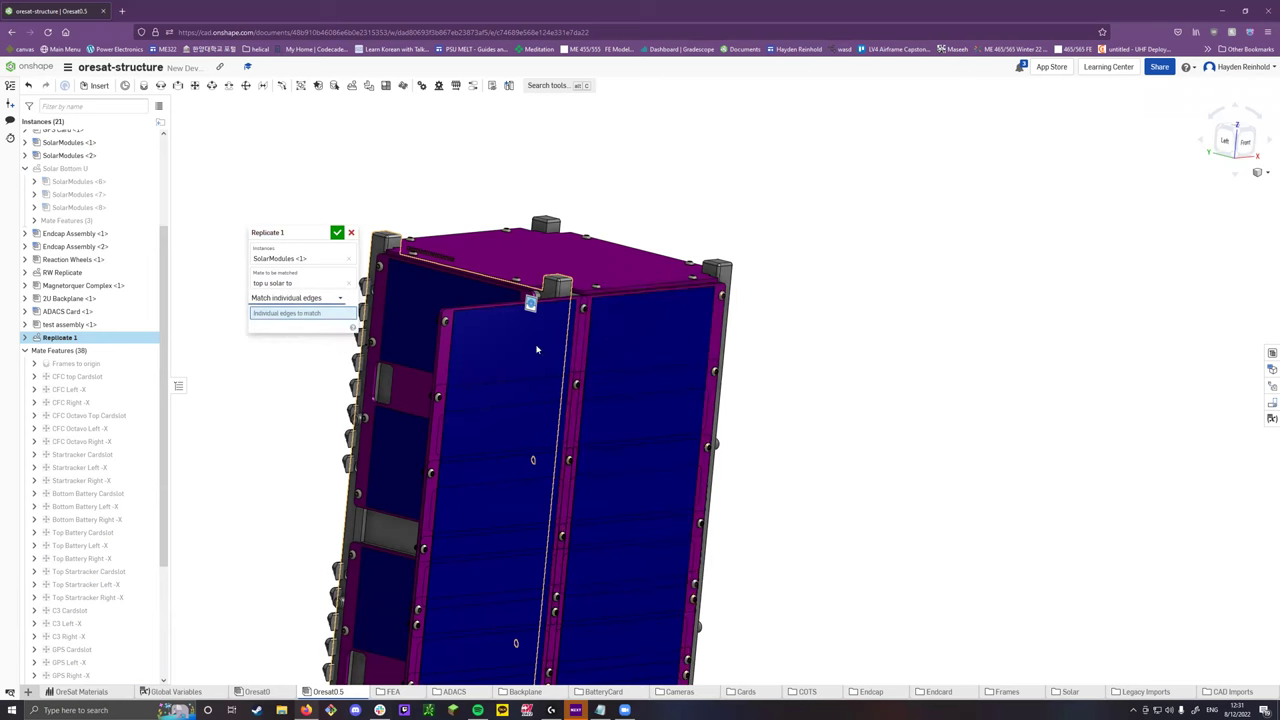
scroll(716, 290, up, 5)
click(716, 290)
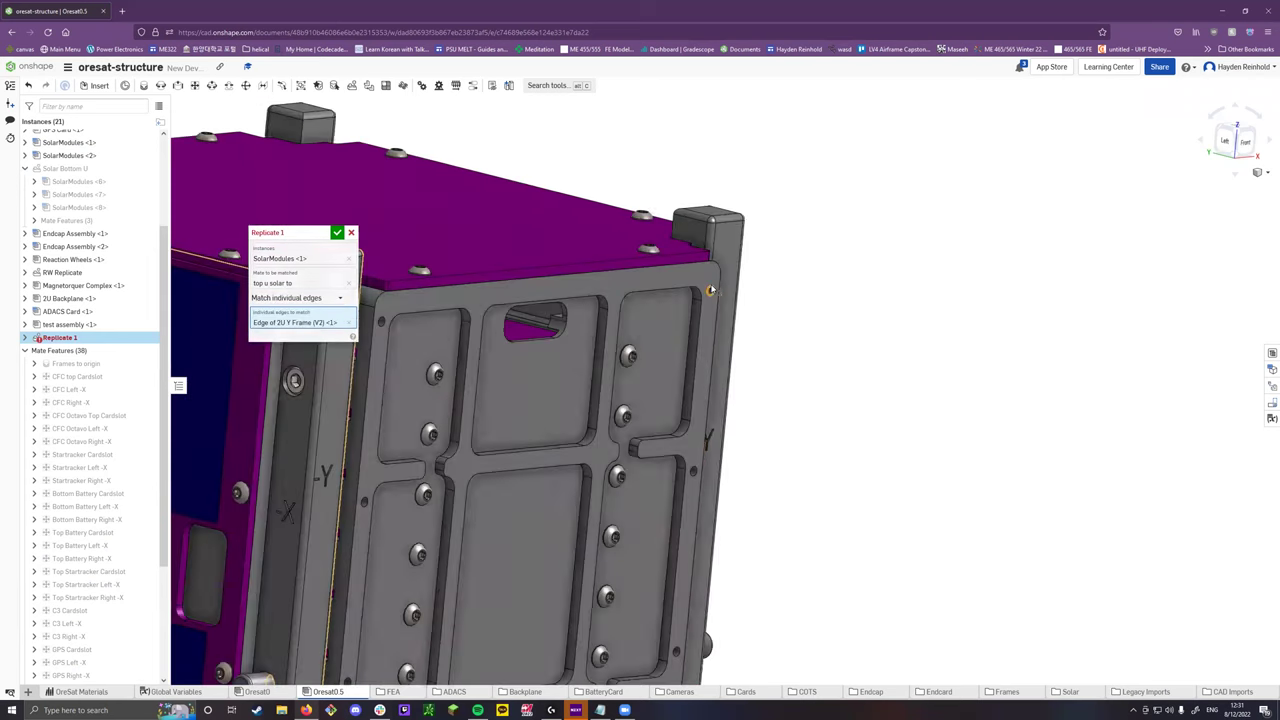
Add the corresponding upper corner hole edges of the 2U +X frame and the second 2U Y Frame, and accept the replicate.
scroll(620, 289, down, 5)
right_drag(620, 289, 1093, 292)
scroll(857, 240, up, 5)
click(843, 232)
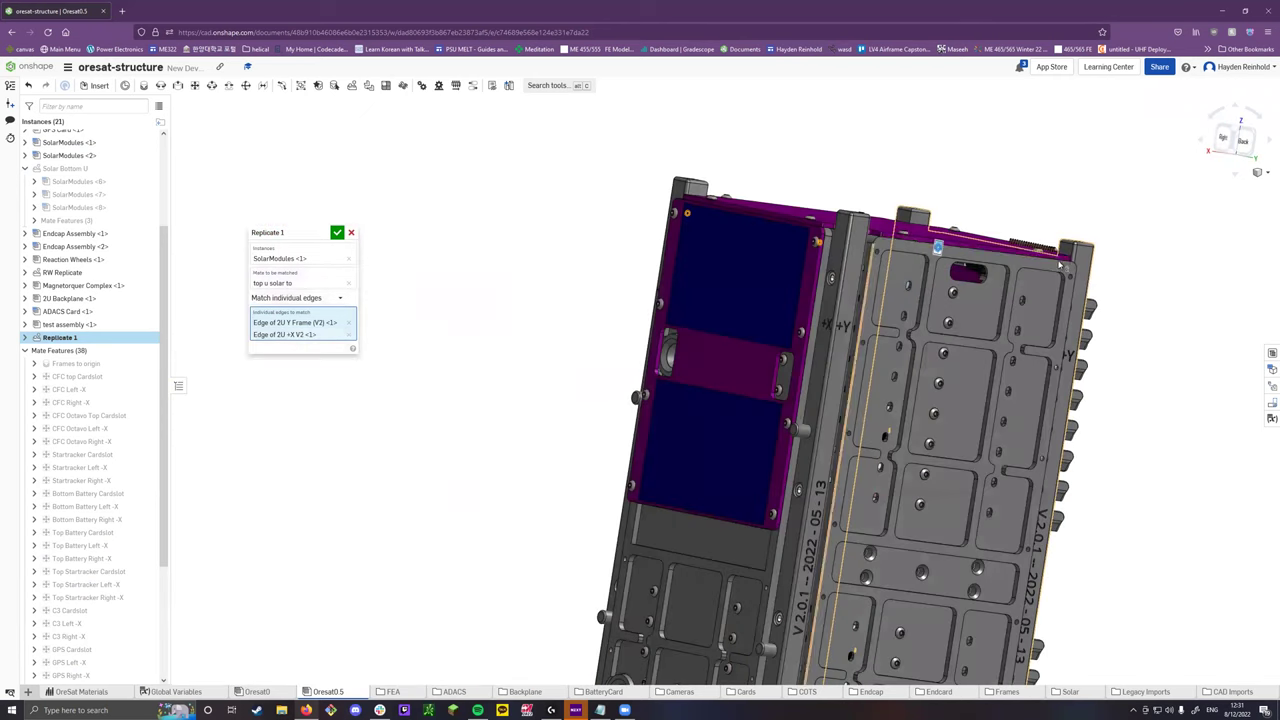
scroll(1093, 292, up, 3)
click(1088, 296)
scroll(1088, 296, down, 5)
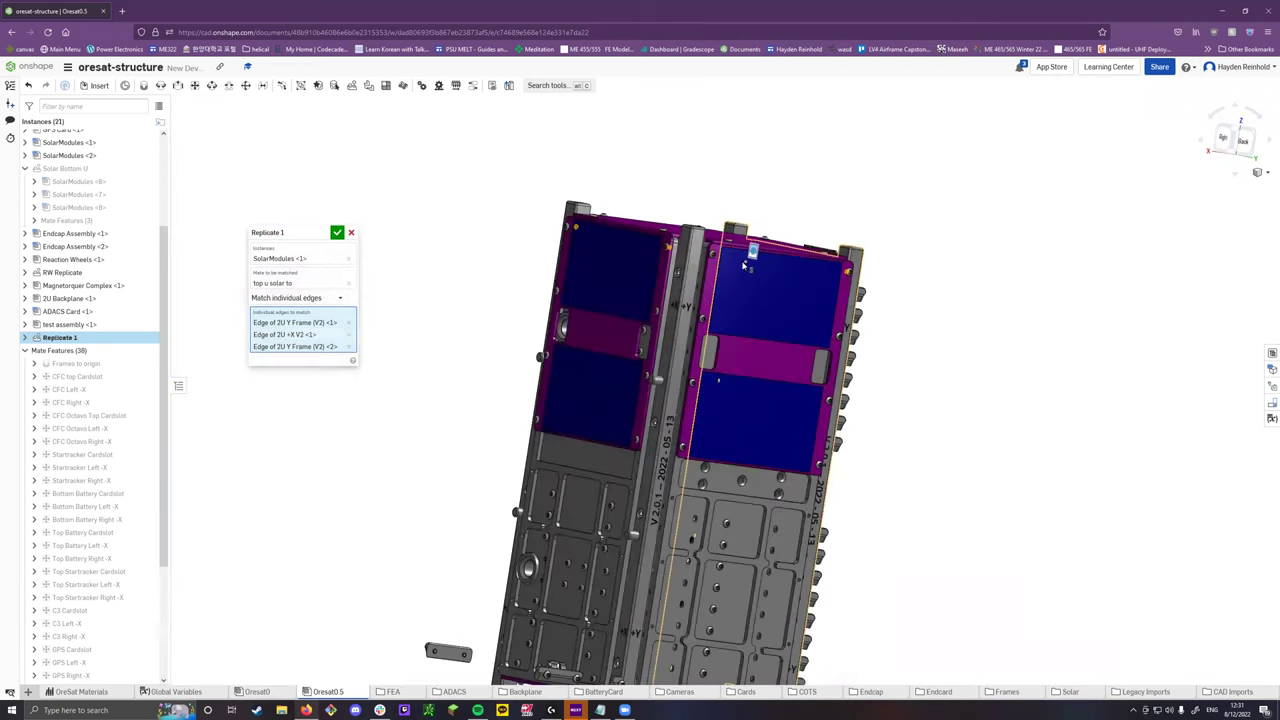
right_drag(880, 290, 720, 275)
click(338, 233)
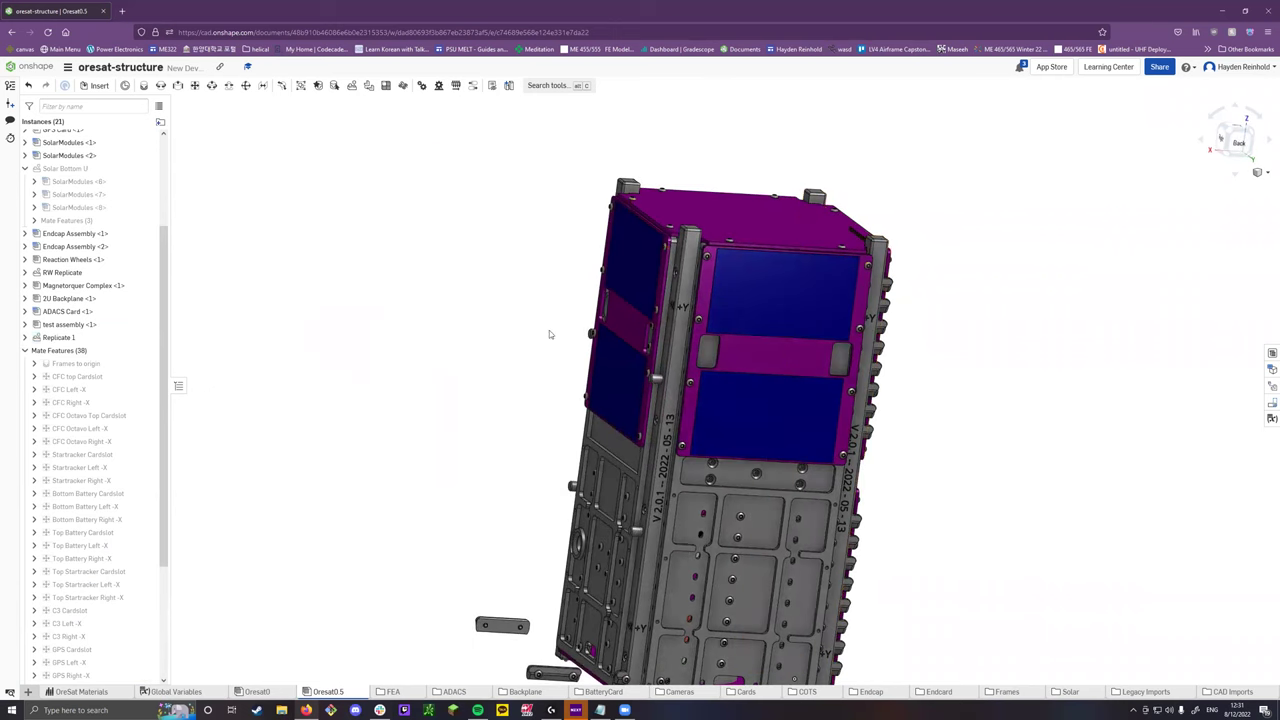
Show the hidden Solar Bottom U replicate again.
scroll(960, 330, down, 2)
right_drag(962, 314, 953, 352)
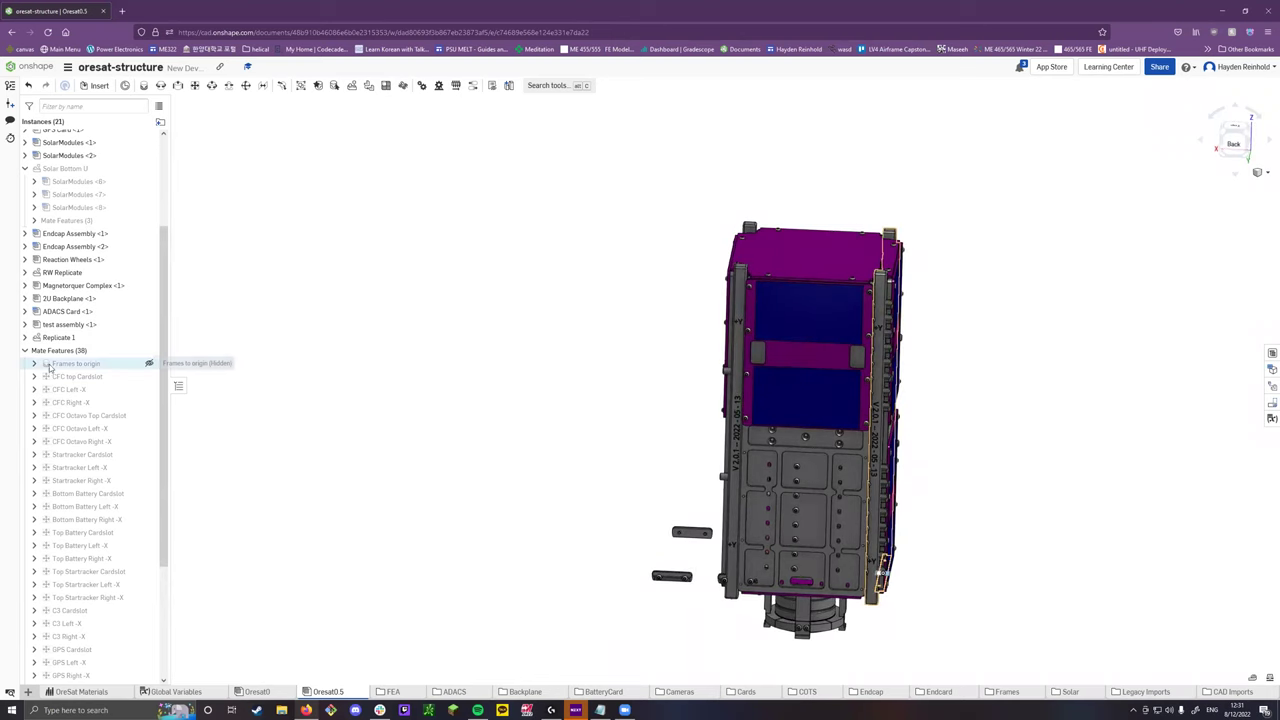
scroll(897, 607, up, 5)
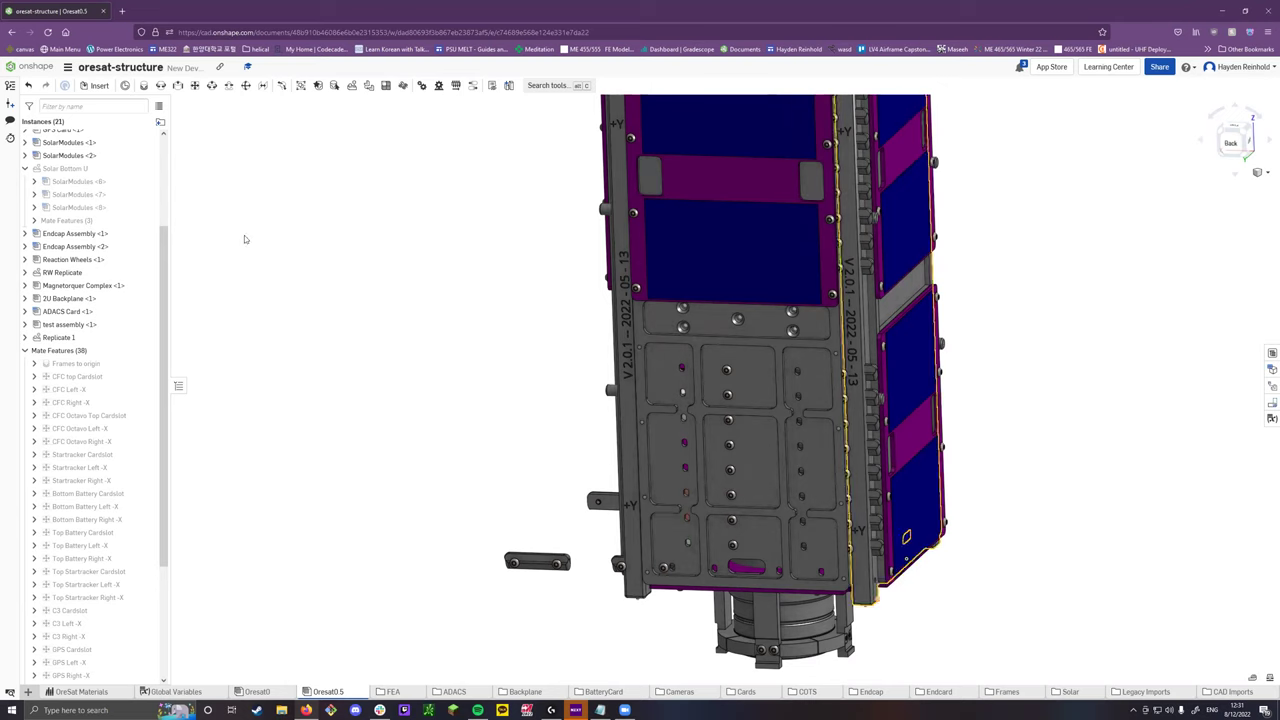
click(153, 168)
Examine the replicated solar panels on the frame's sides and around the satellite's lower end.
right_drag(562, 483, 820, 580)
scroll(951, 619, up, 5)
right_drag(951, 619, 970, 608)
right_drag(811, 567, 931, 594)
scroll(931, 594, down, 3)
scroll(517, 493, down, 3)
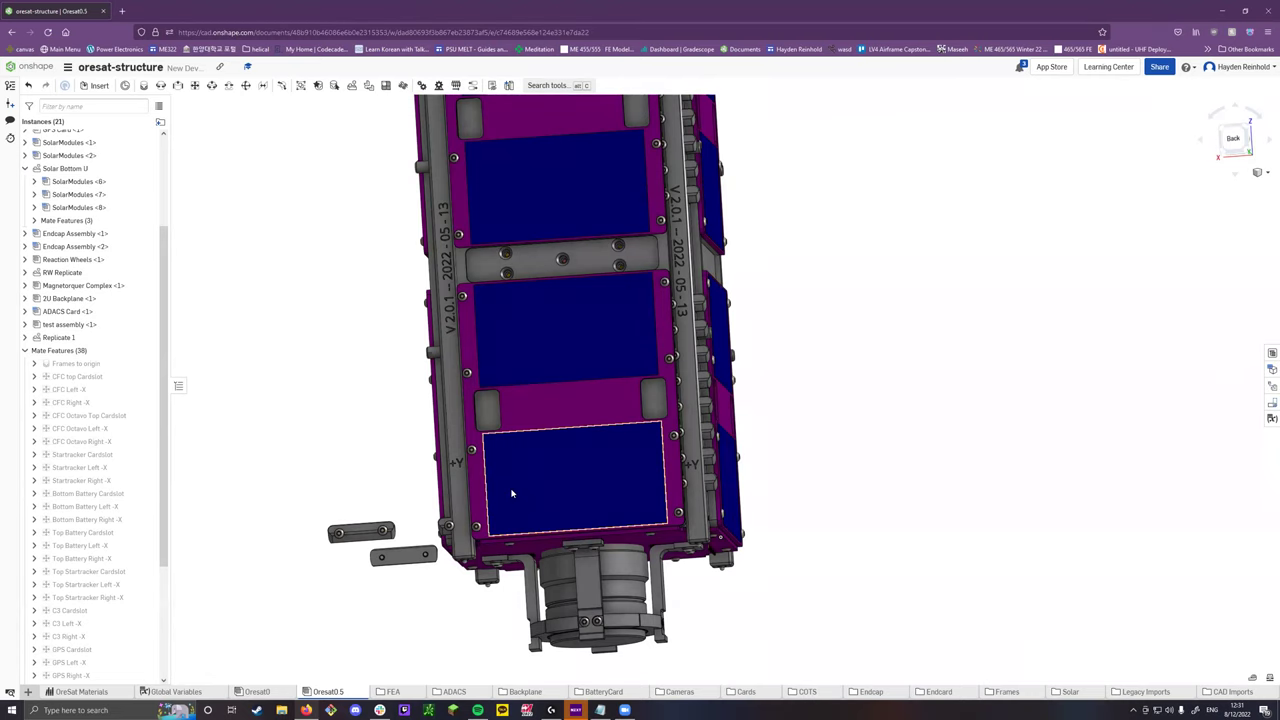
scroll(780, 595, up, 6)
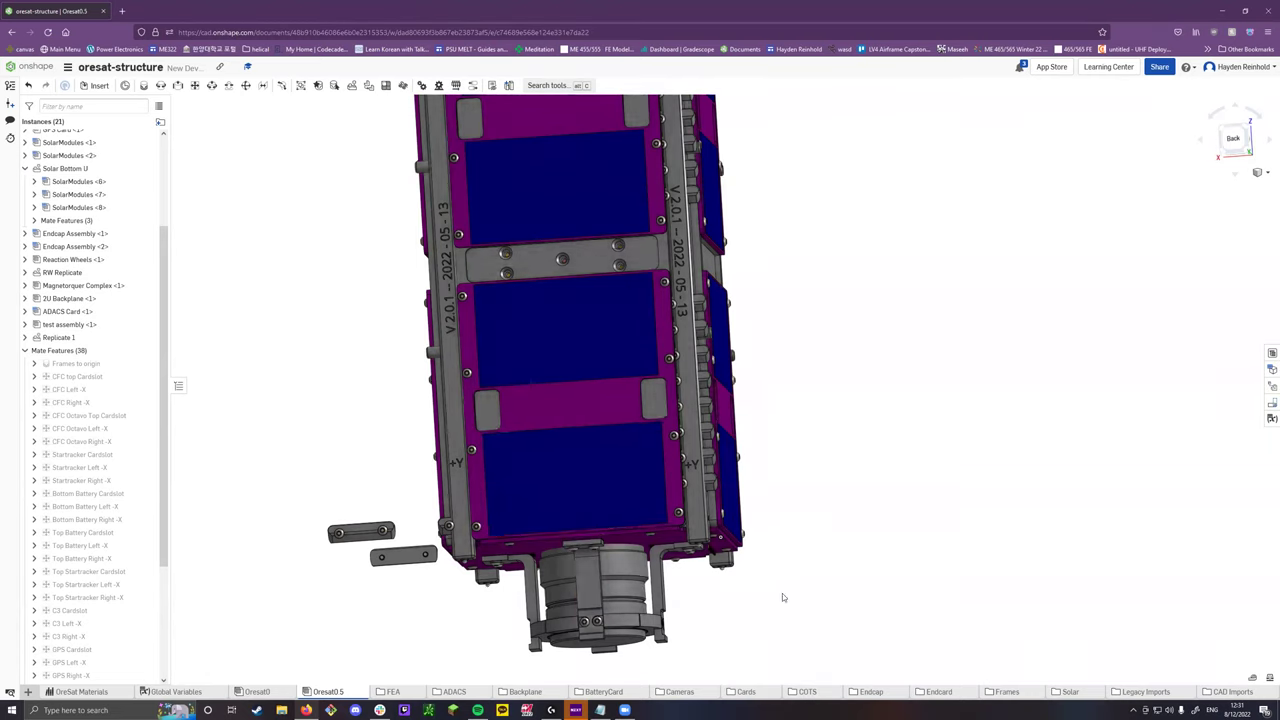
scroll(712, 555, down, 5)
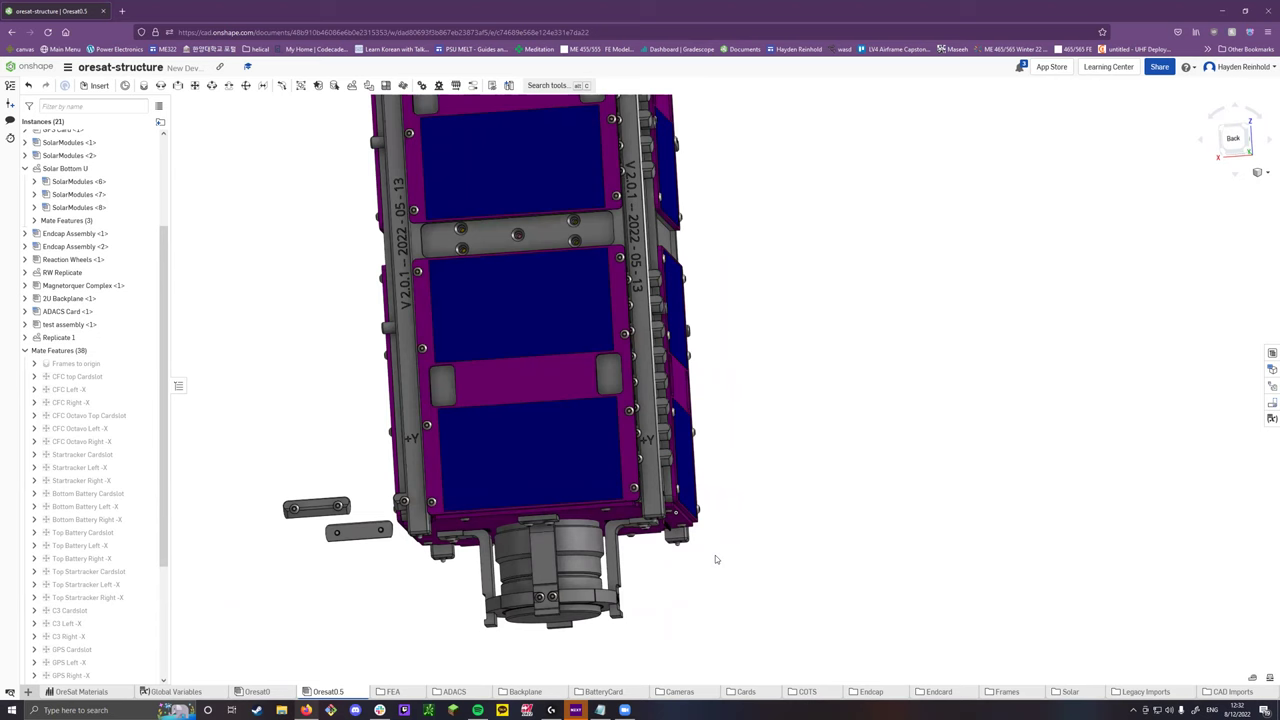
scroll(715, 555, up, 5)
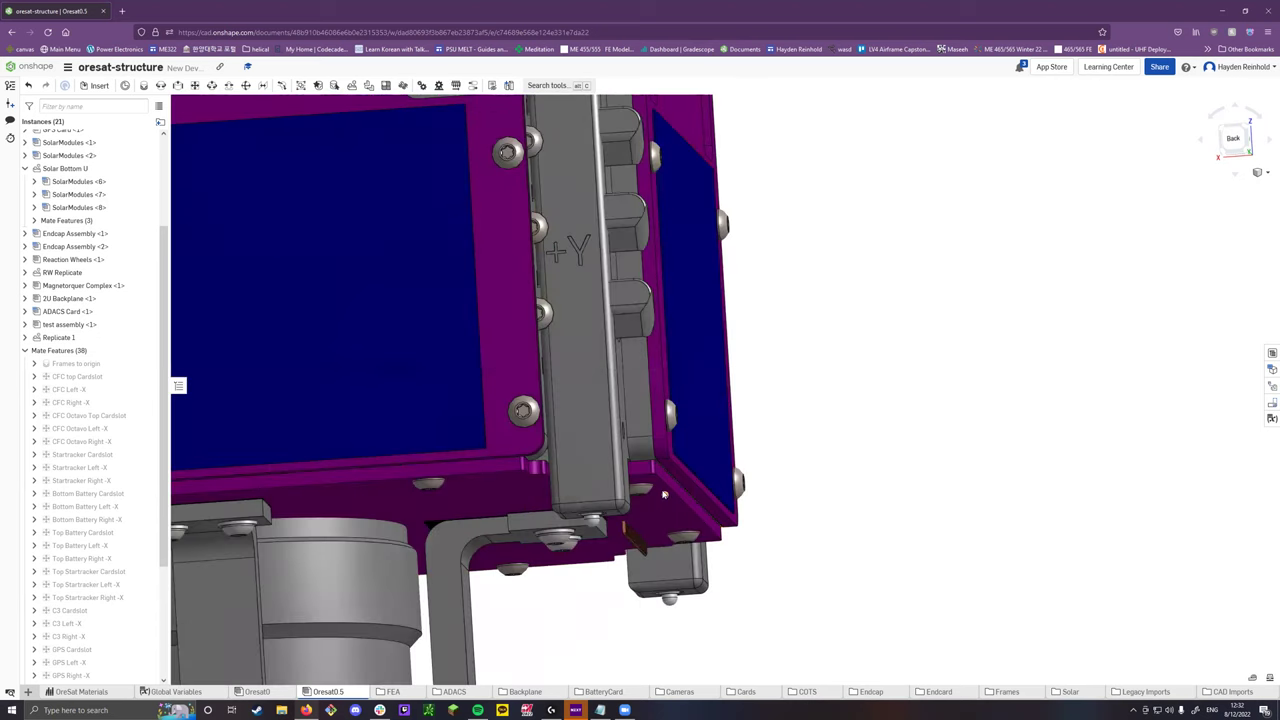
scroll(745, 548, down, 3)
scroll(745, 548, down, 3)
right_drag(748, 548, 786, 563)
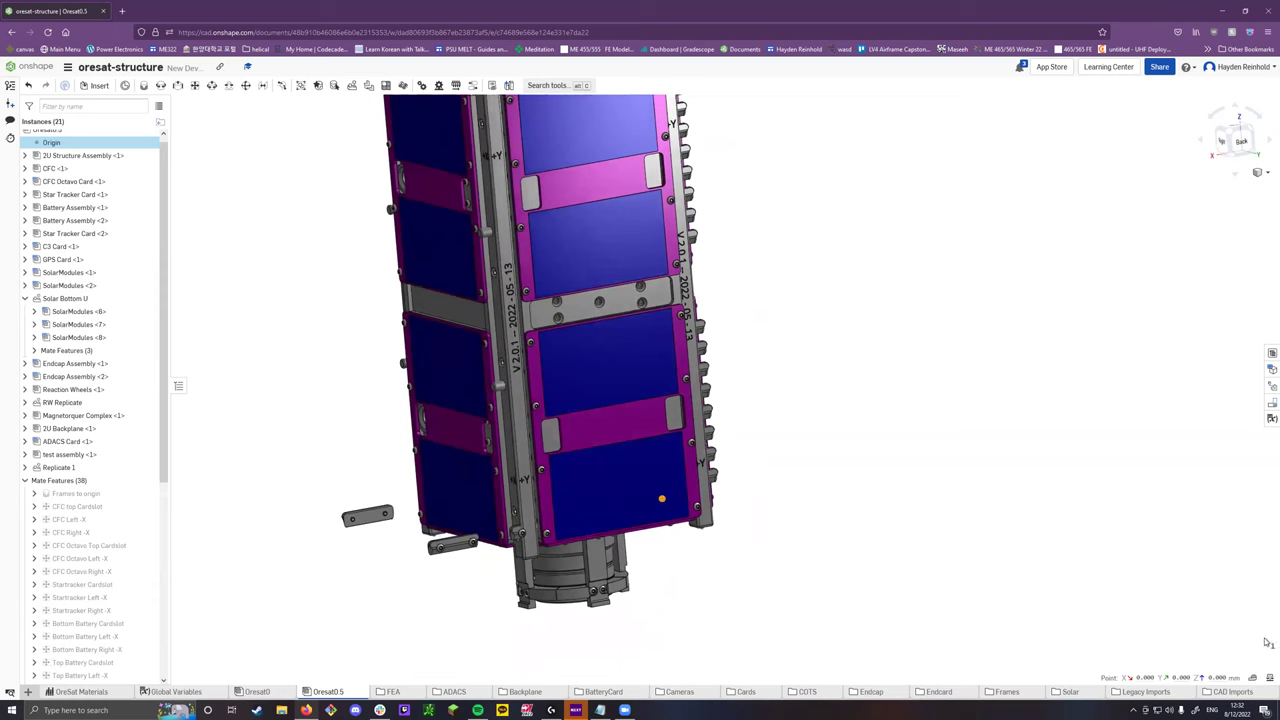
Check the mass properties of the entire Oresat0.5 assembly, including its center of mass and moments of inertia, and close the readout.
click(1268, 679)
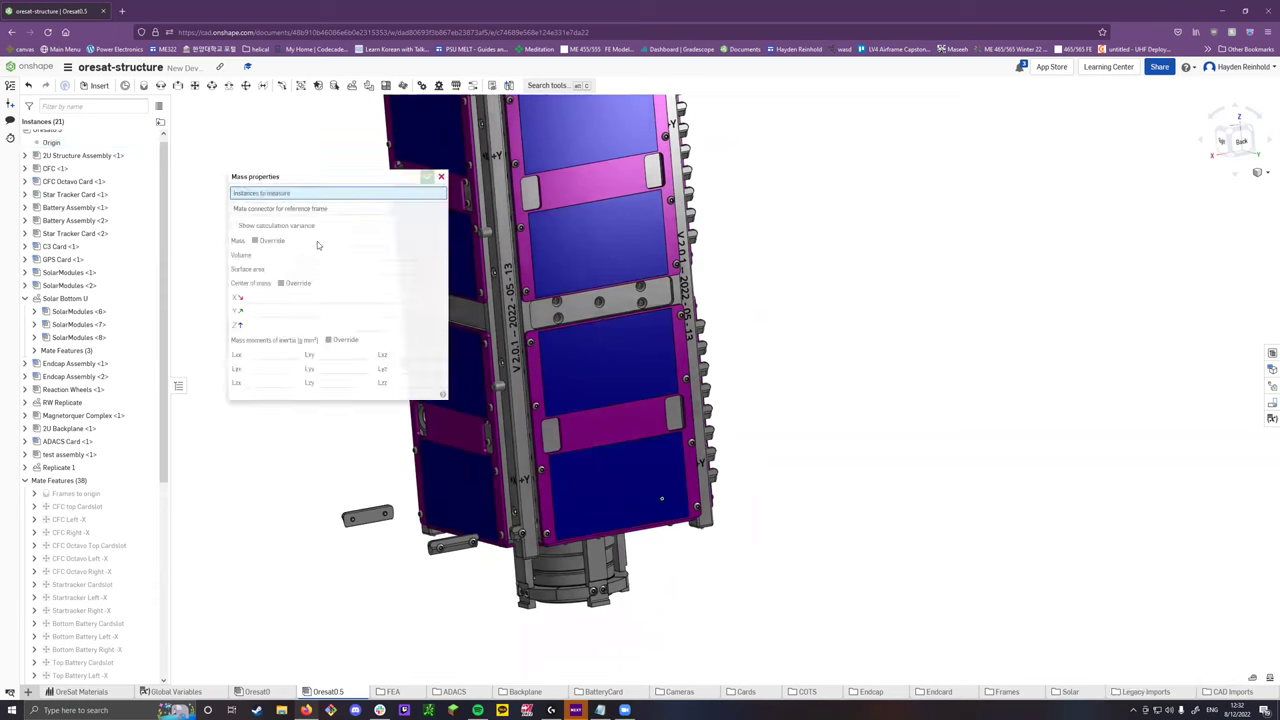
scroll(78, 198, up, 1)
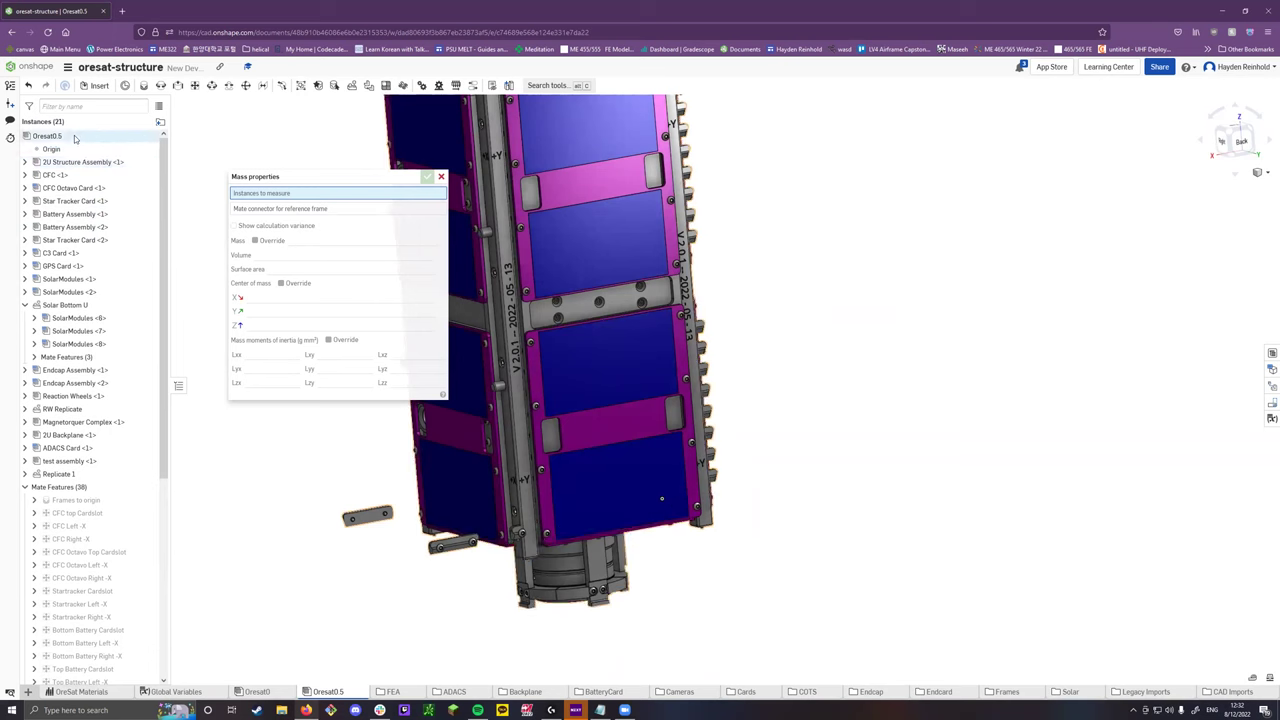
click(76, 137)
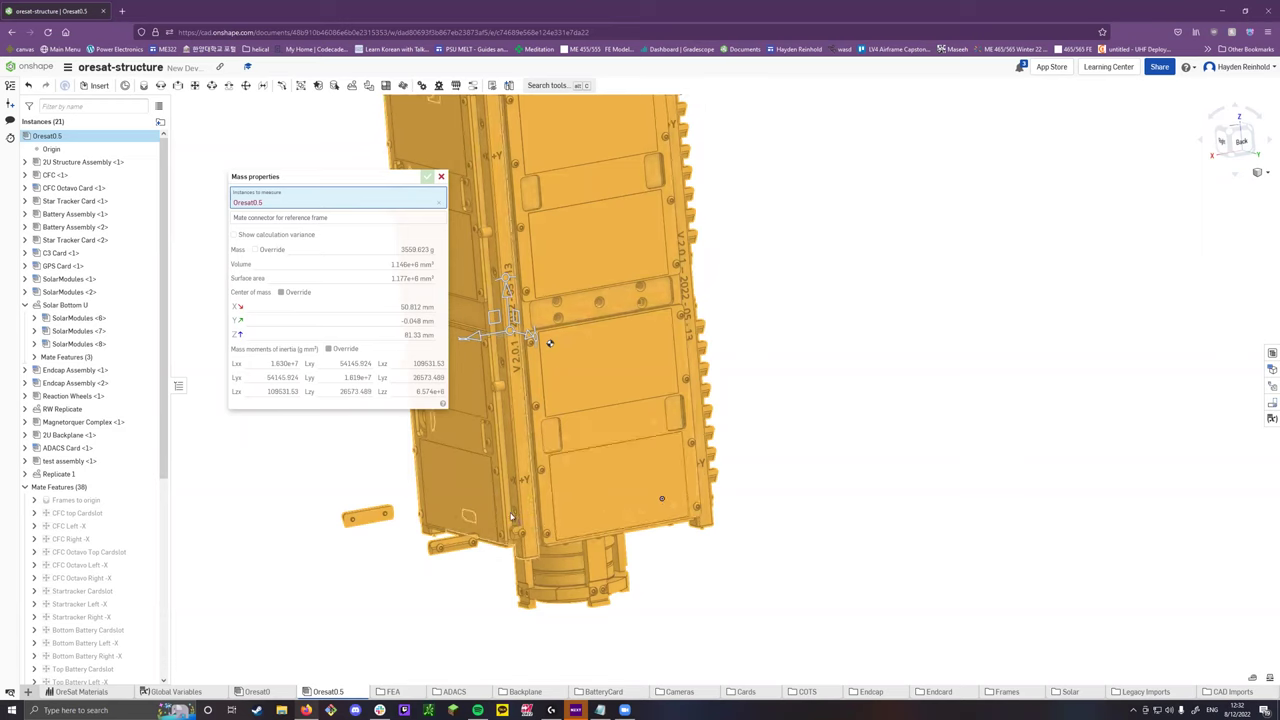
right_drag(527, 514, 533, 514)
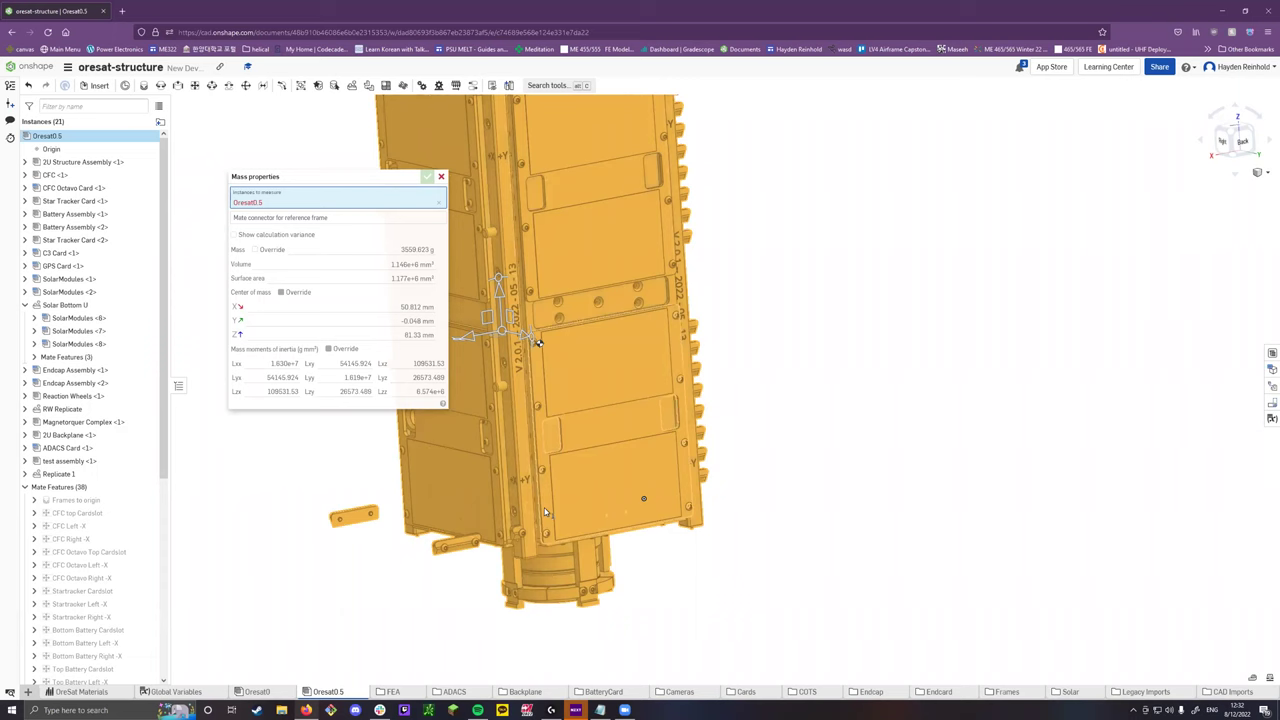
key(Left)
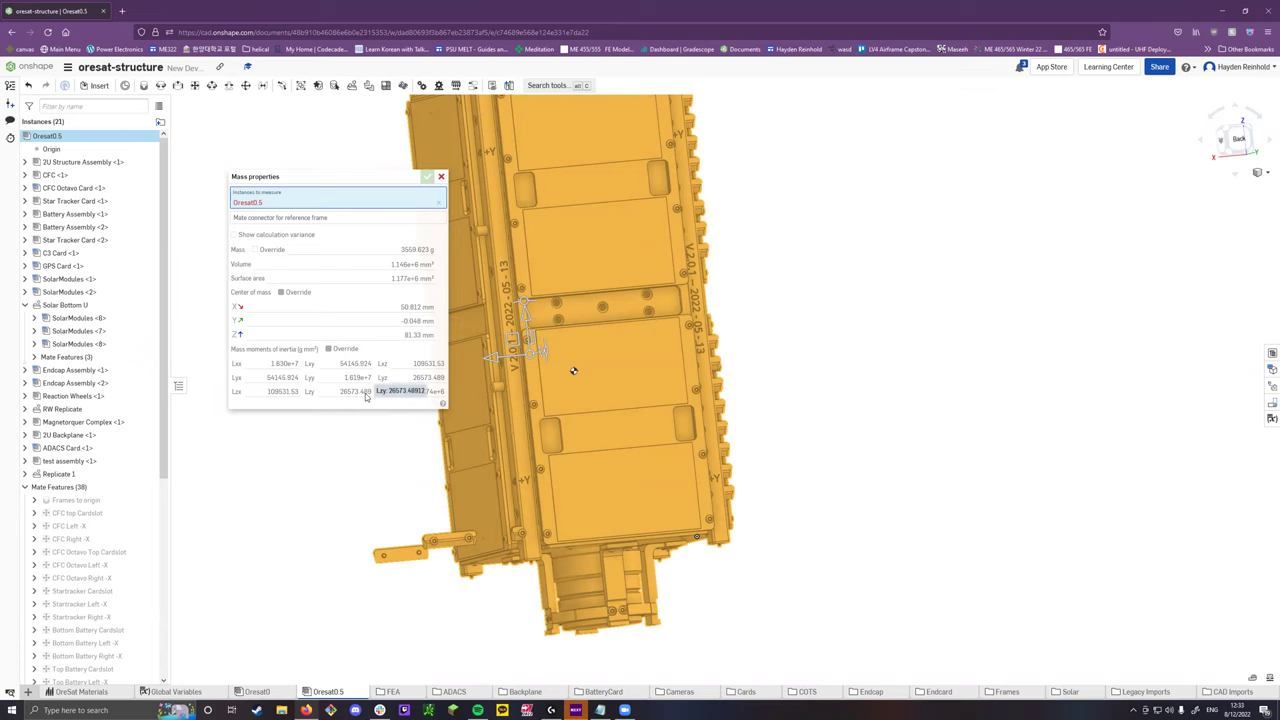
click(441, 177)
click(343, 270)
right_drag(343, 270, 356, 285)
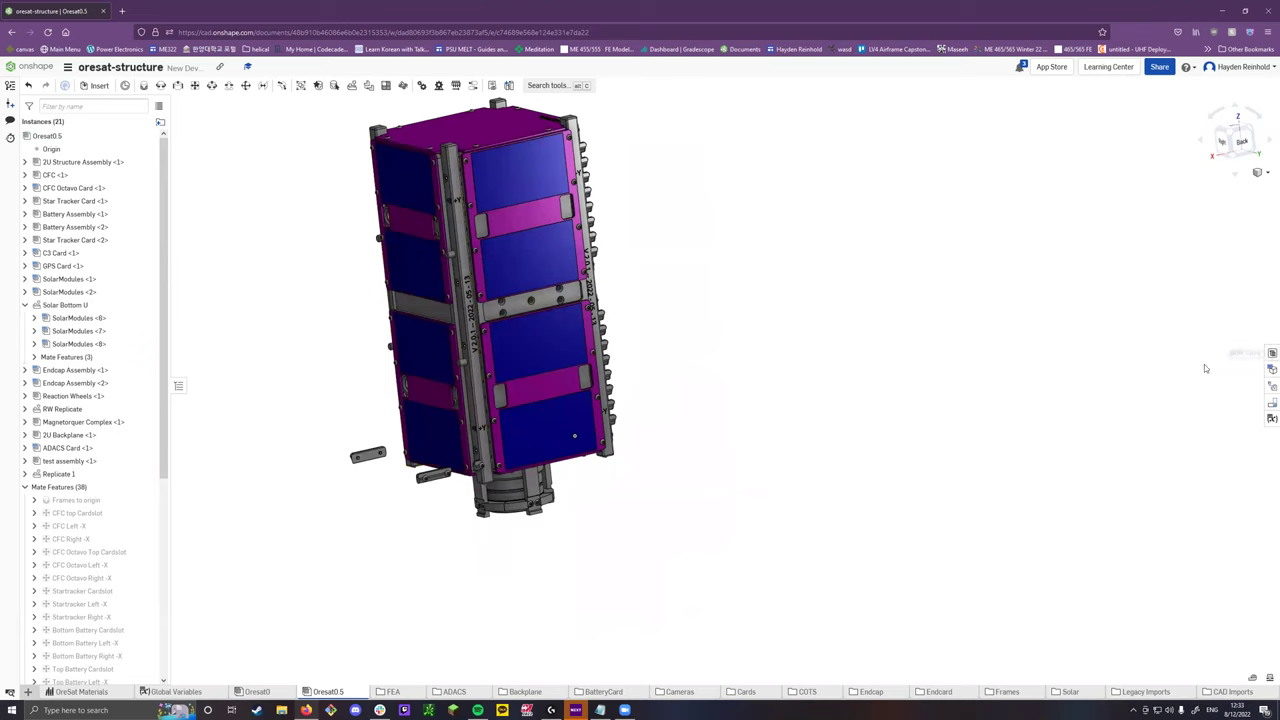
Display the assembly's flattened bill of materials and add a Name column to it.
click(1270, 354)
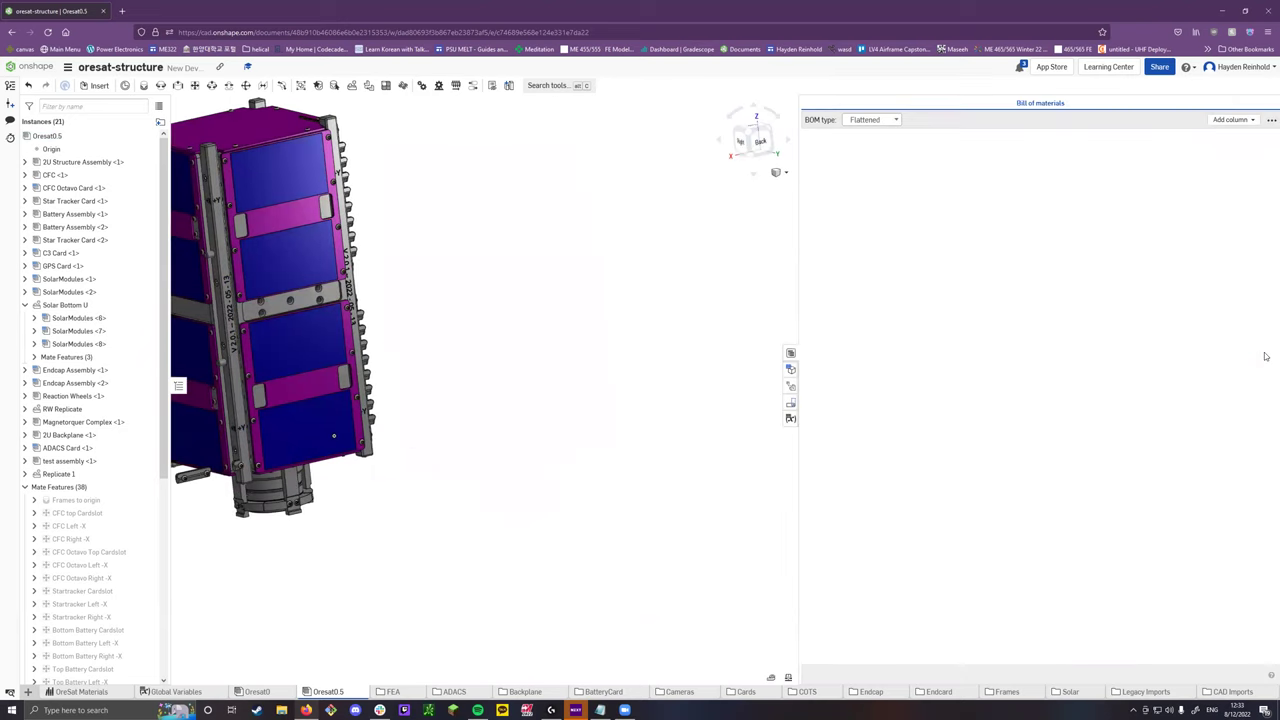
scroll(914, 267, down, 10)
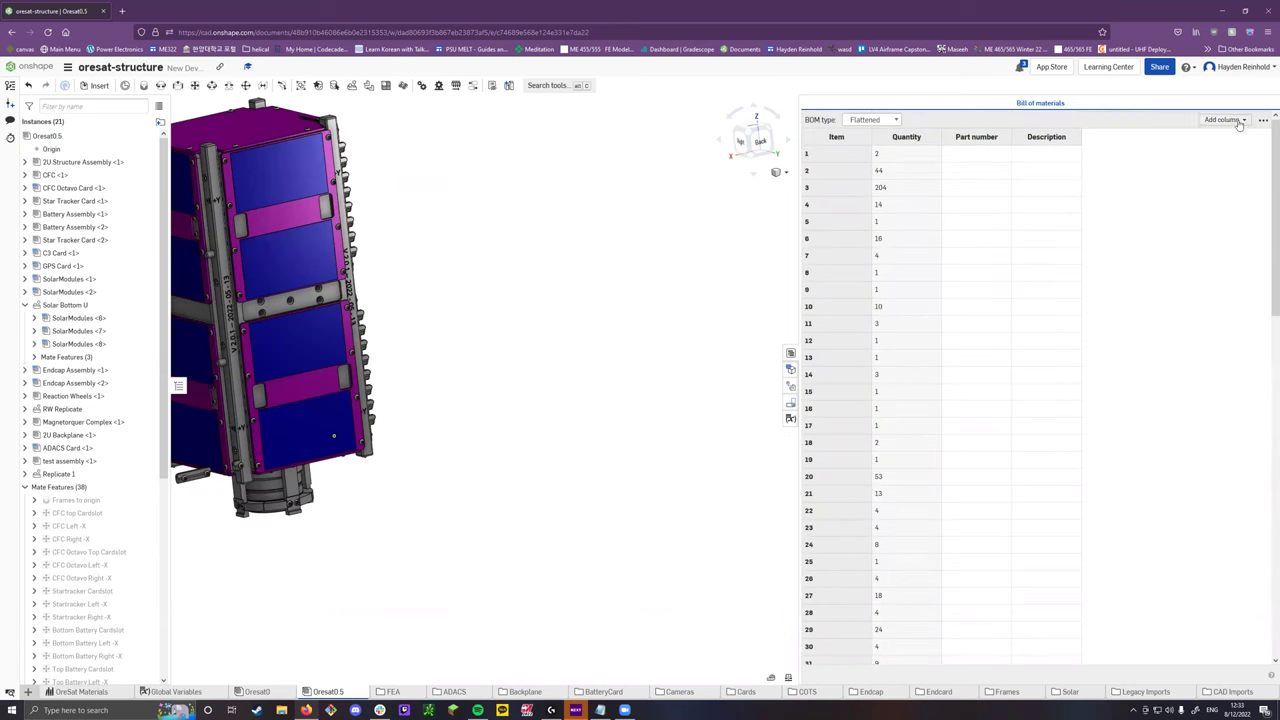
click(1239, 122)
click(1182, 145)
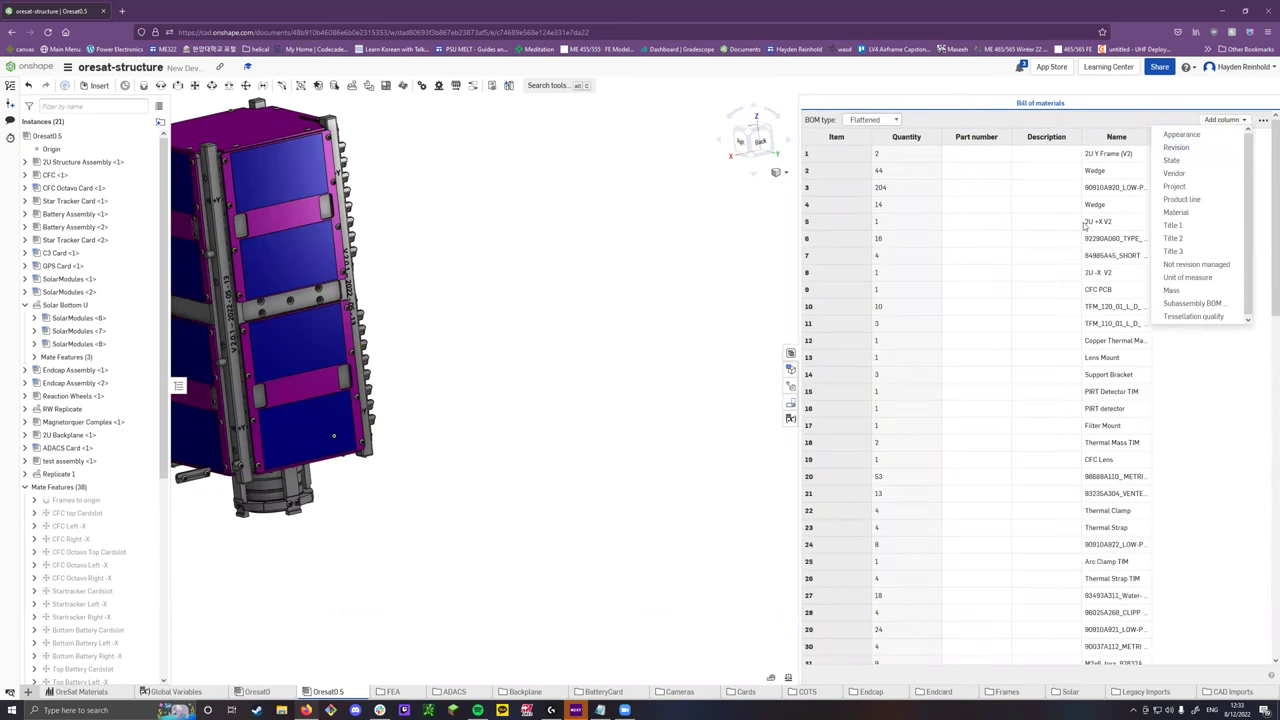
Look through the part names and quantities in the bill of materials down to the last item, and close the table.
scroll(1100, 440, down, 8)
scroll(1105, 480, down, 2)
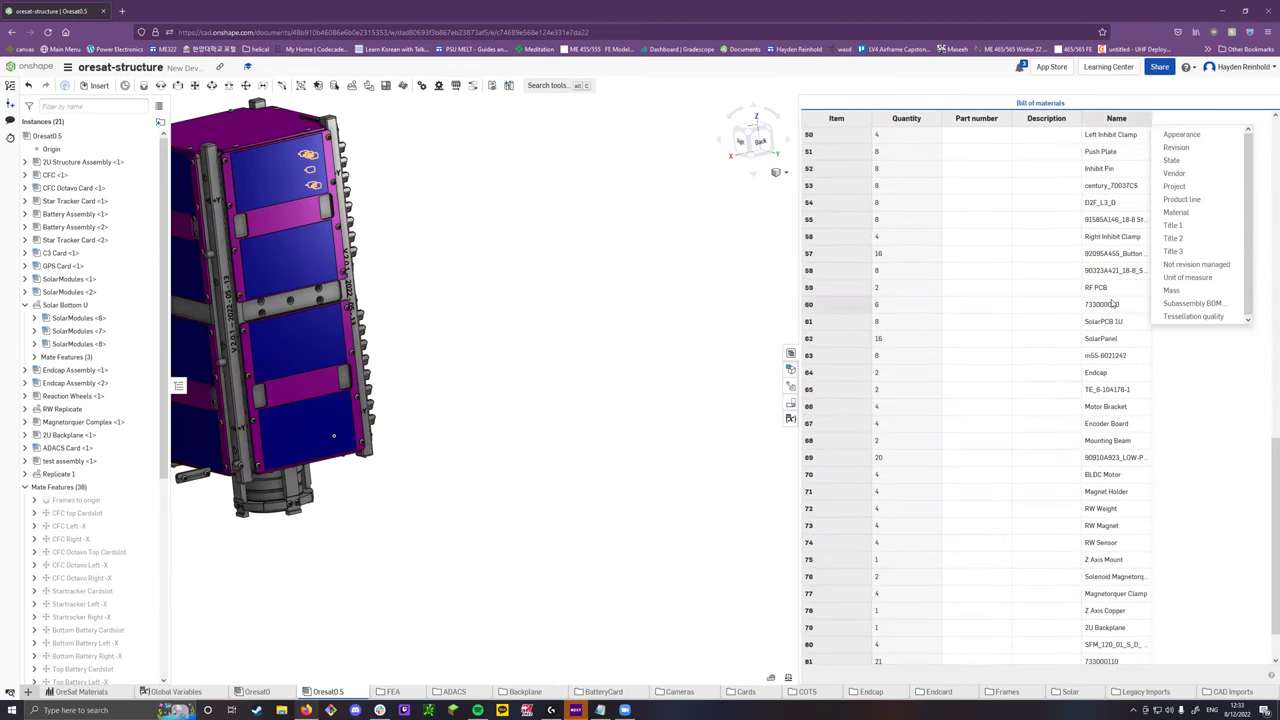
scroll(986, 458, up, 4)
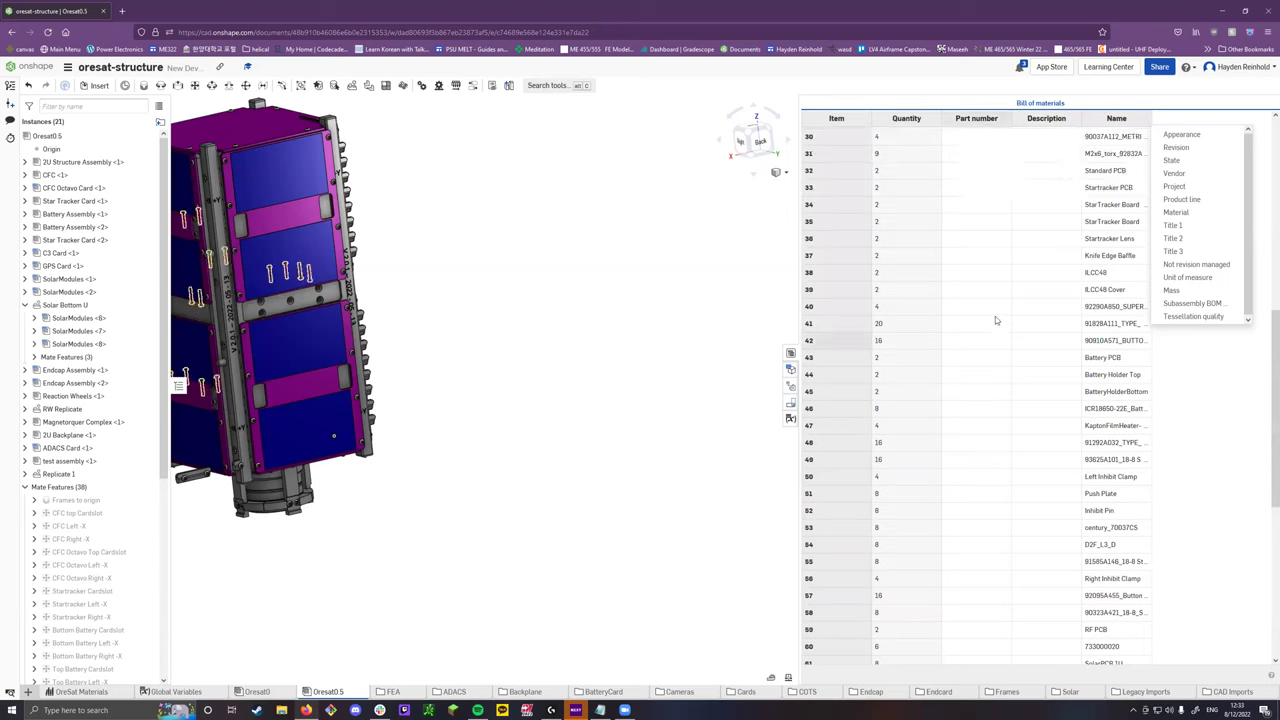
scroll(1105, 405, down, 4)
scroll(1120, 430, down, 2)
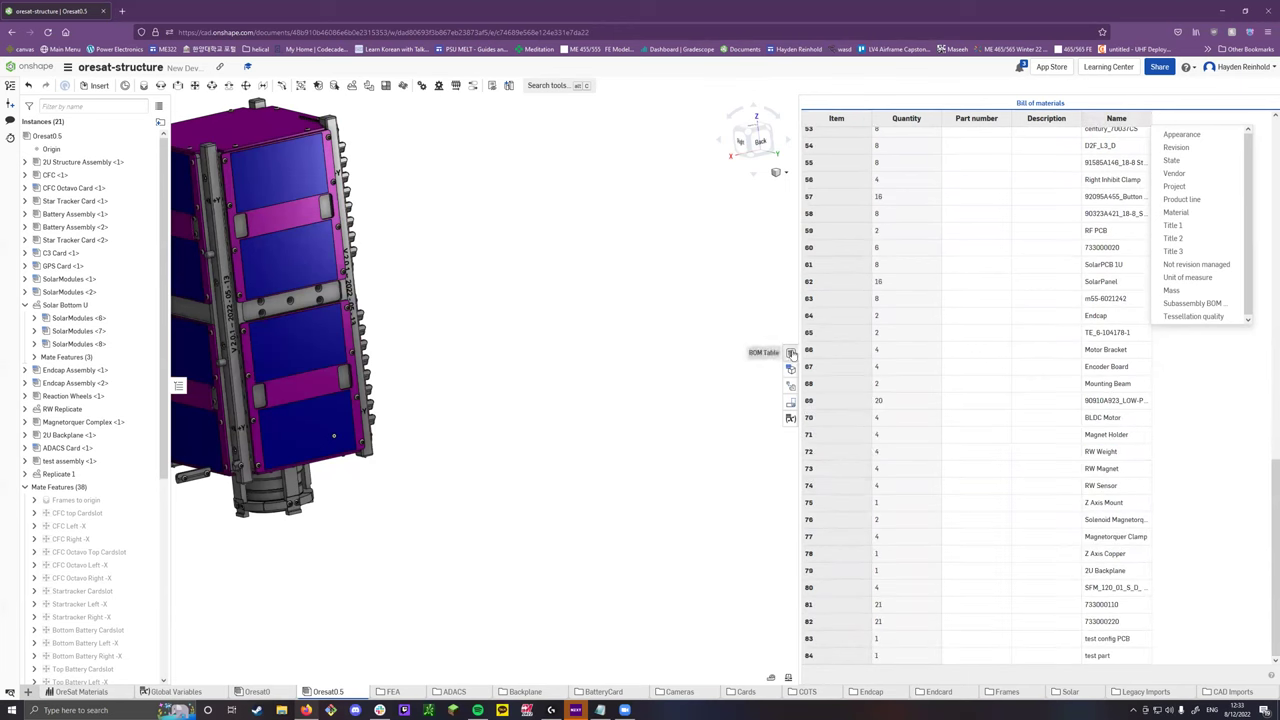
click(796, 358)
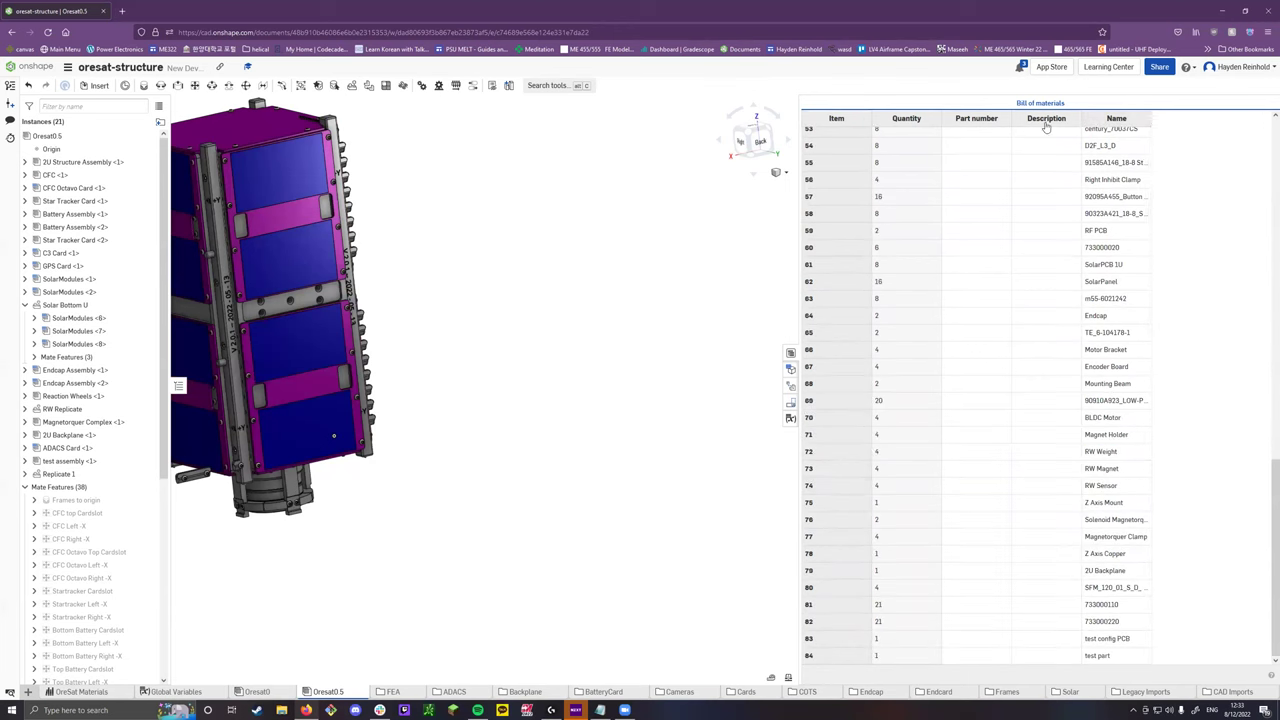
click(792, 353)
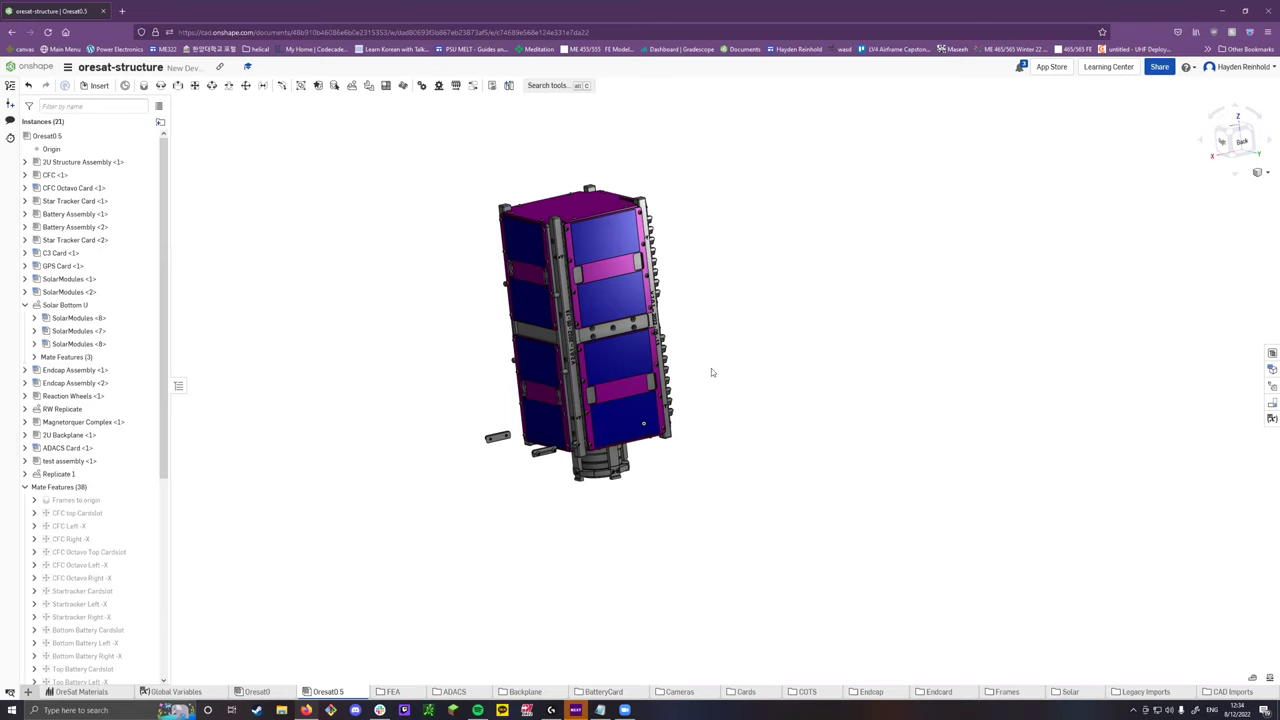
Open the DxWIFI Oresat0 assembly from the OreSatLive folder within Cameras and view the card from below.
click(705, 700)
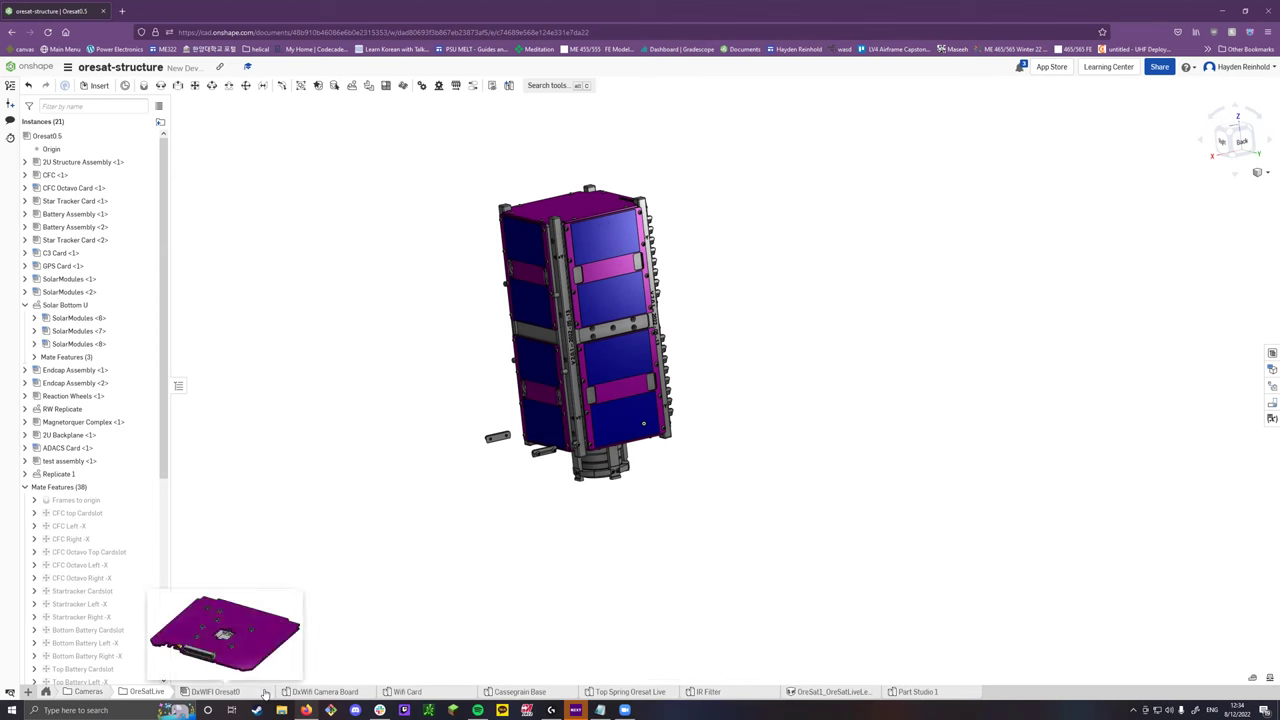
click(264, 693)
right_drag(358, 621, 391, 648)
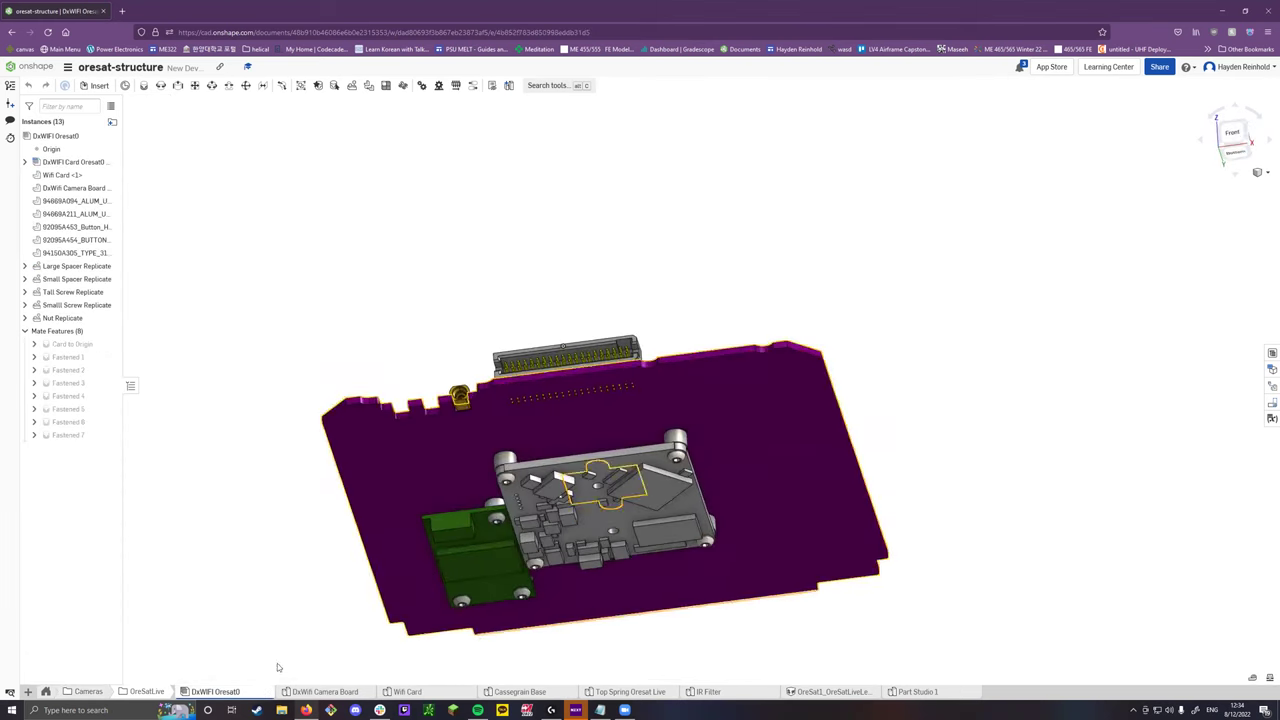
Open the CFC assembly from the CFC folder within Cameras and examine its lens and support brackets from below and the front.
click(100, 698)
click(155, 691)
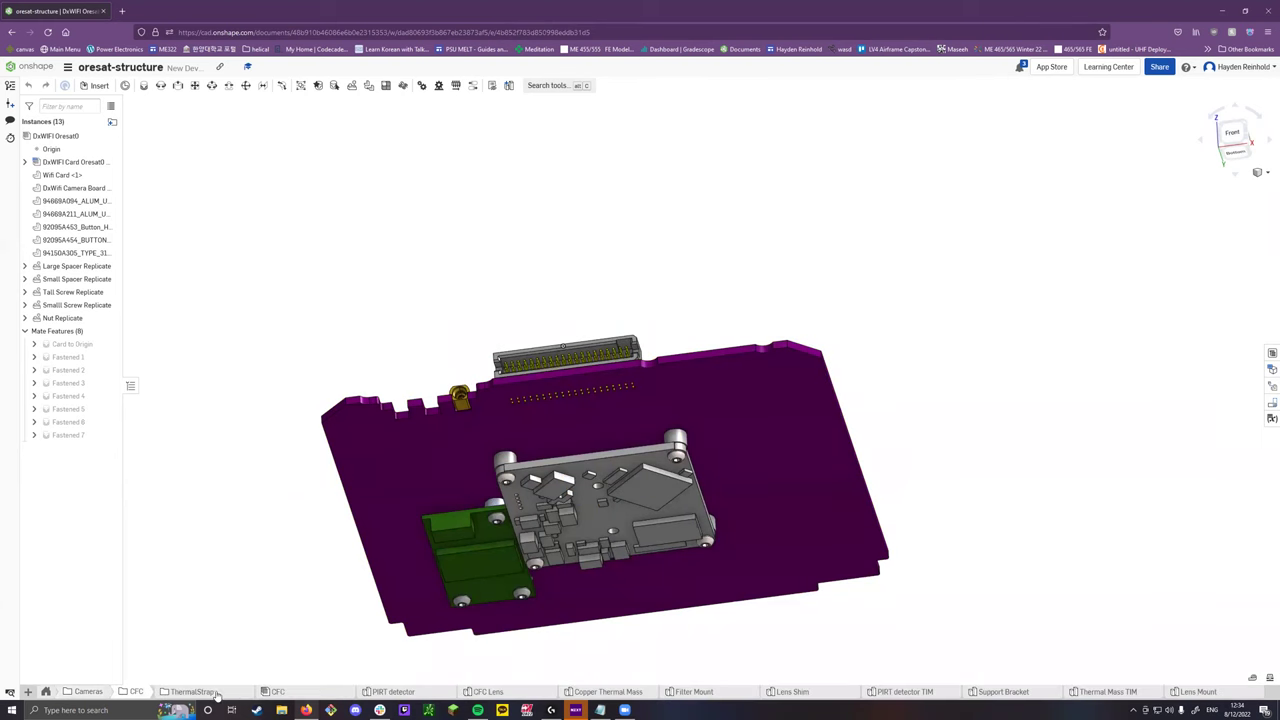
click(276, 692)
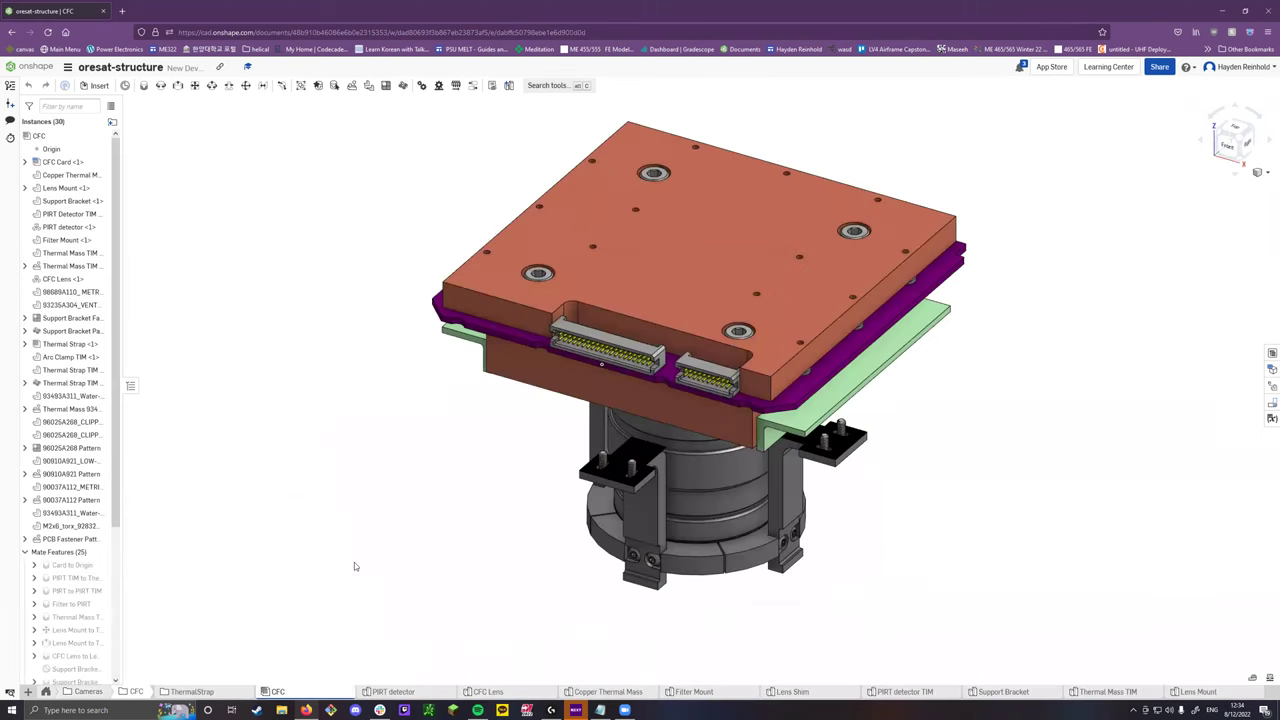
right_drag(512, 566, 533, 503)
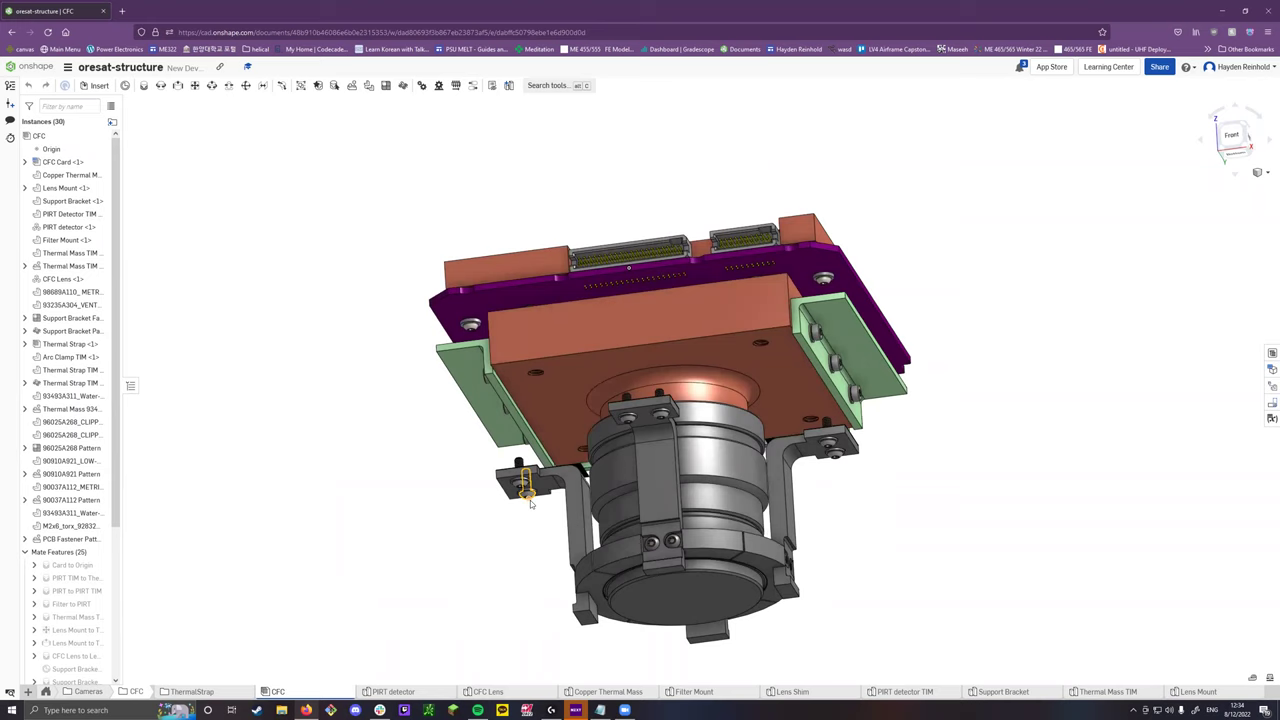
right_drag(484, 507, 498, 542)
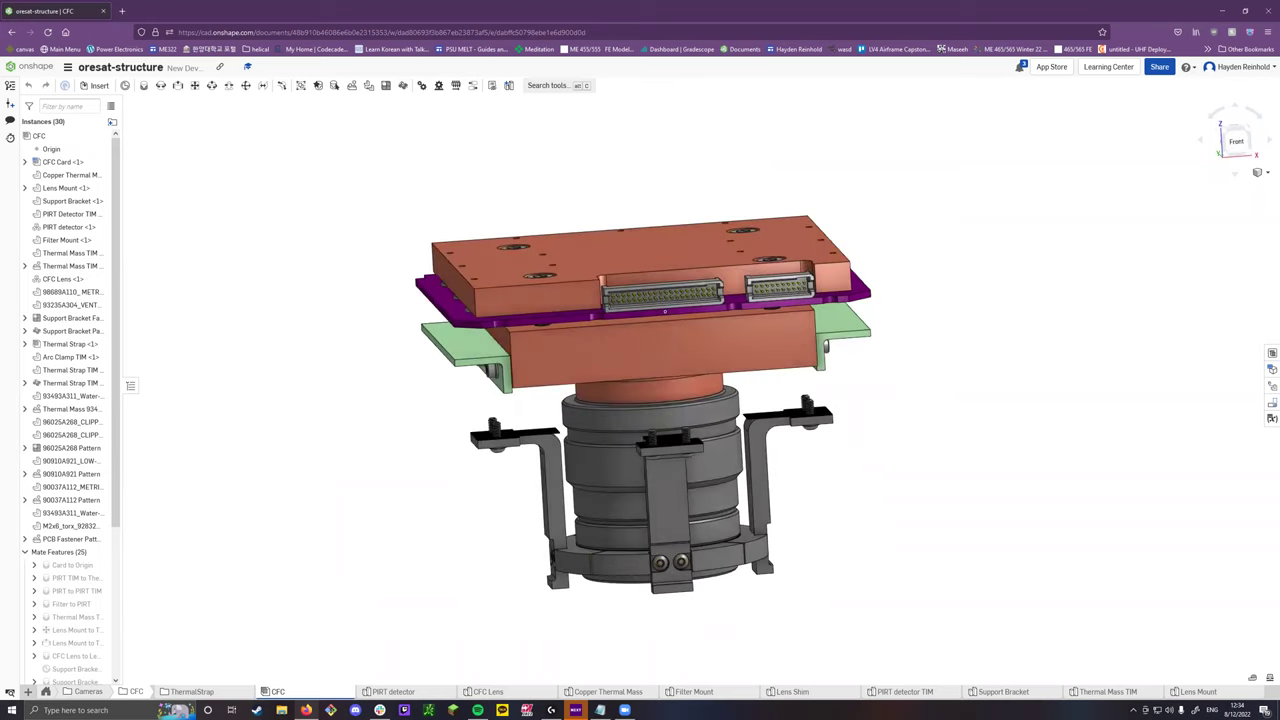